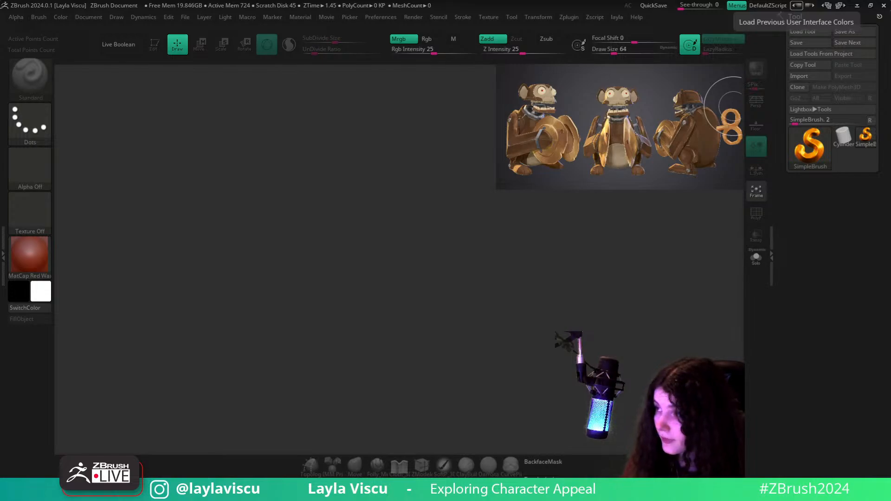
- Examine the Sculptober Official 2024 Prompt List image, shift its window slightly, and close it
mouse_move(890, 2)
mouse_down()
mouse_move(475, 1)
mouse_move(519, 223)
mouse_move(369, 92)
mouse_up()
click(618, 241)
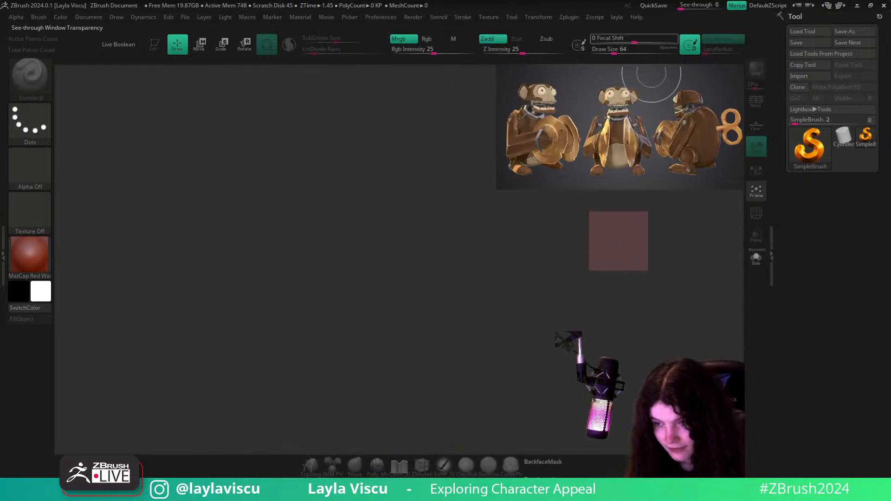
key(alt+Tab)
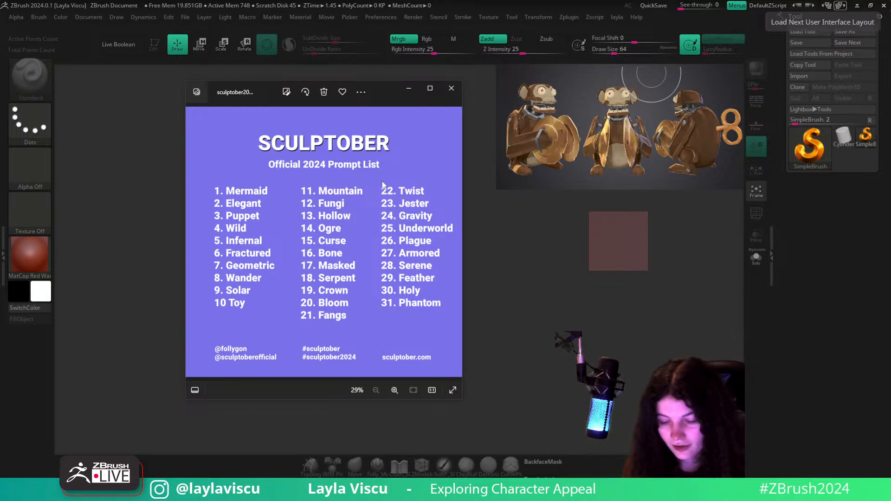
drag(383, 91, 380, 83)
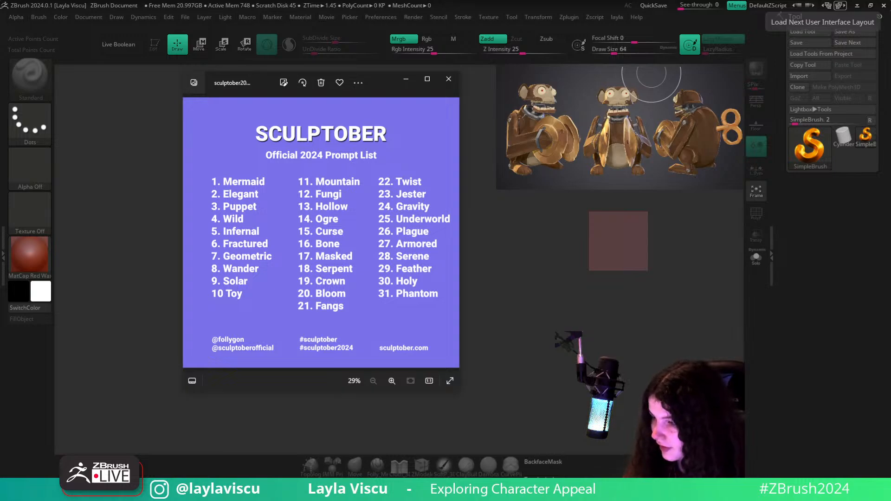
click(448, 79)
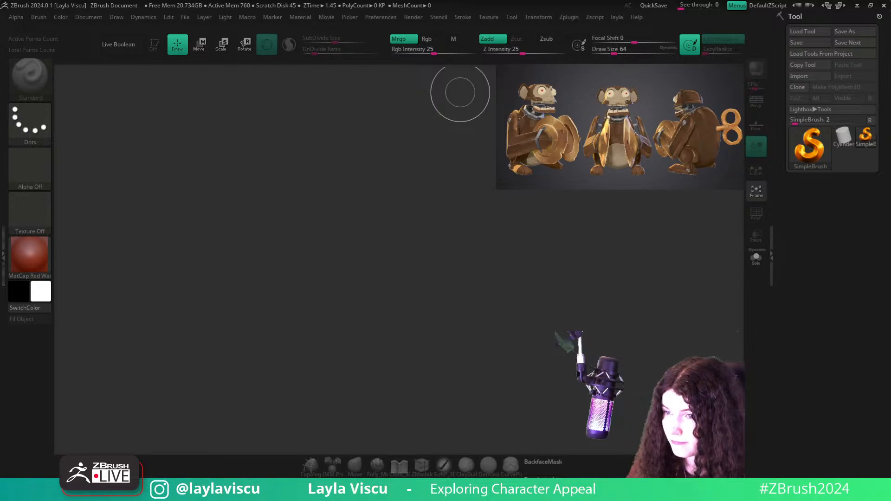
- Switch to the browser, look over the artwork posts on the artist's Instagram profile, and close the browser
drag(482, 500, 400, 59)
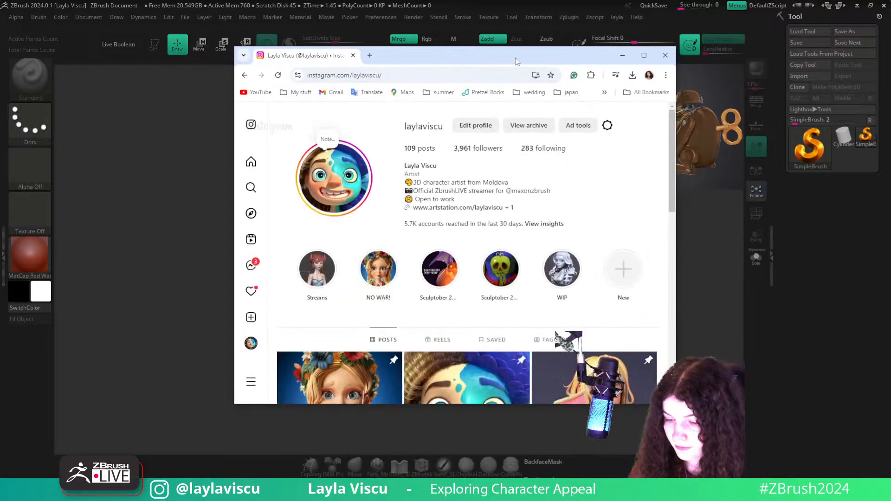
double_click(515, 58)
scroll(791, 184, down, 4)
scroll(791, 185, down, 5)
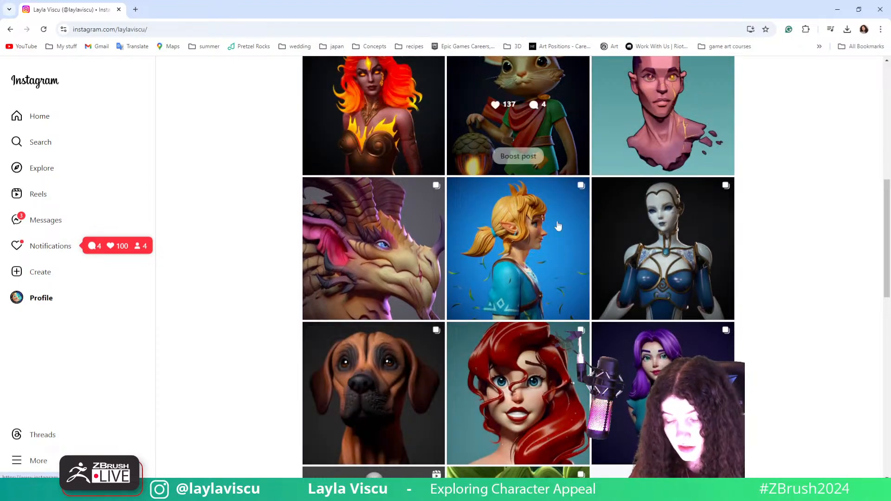
scroll(839, 285, up, 2)
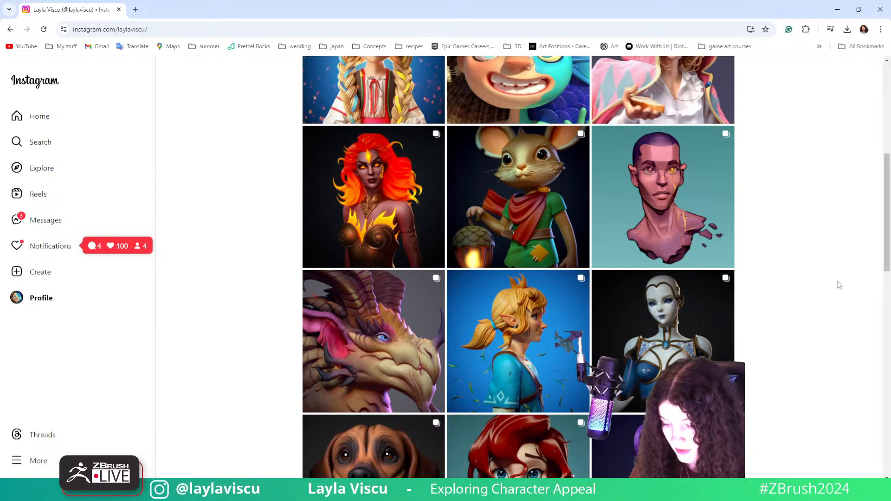
scroll(838, 284, down, 2)
scroll(839, 284, up, 1)
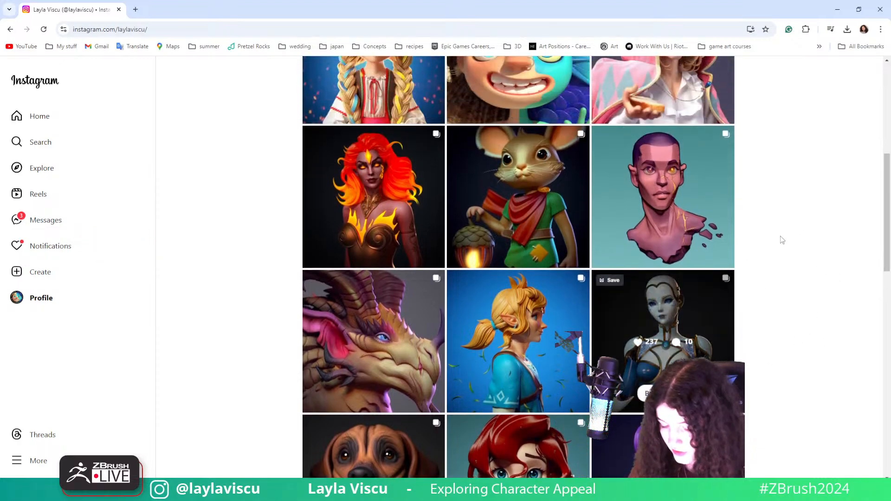
click(879, 9)
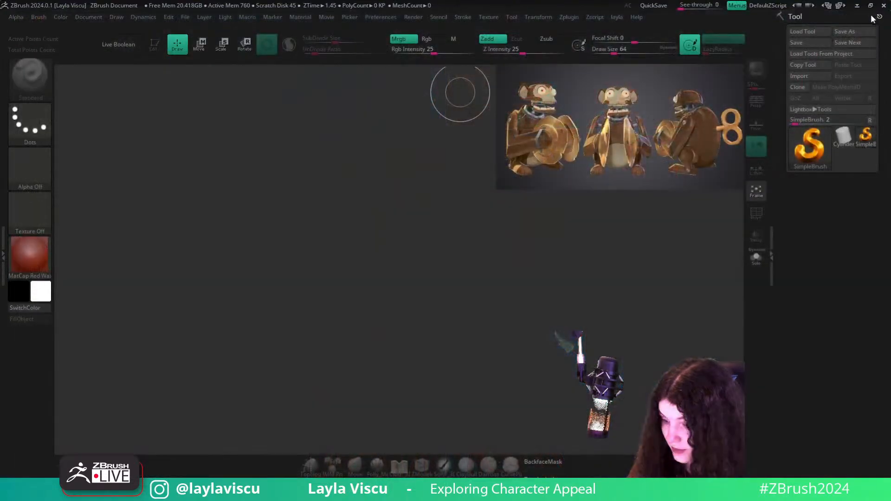
- Set the material to BasicMaterial and draw an editable Sphere3D on the empty canvas
click(15, 263)
click(87, 288)
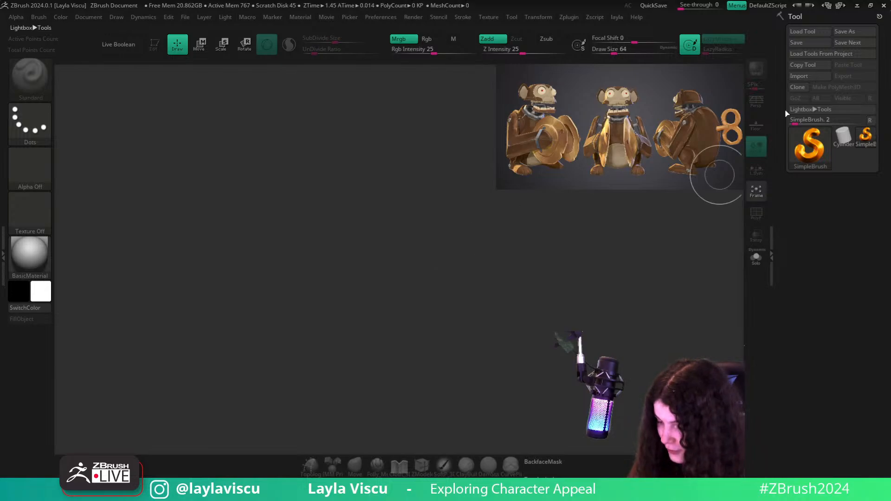
click(809, 147)
click(355, 187)
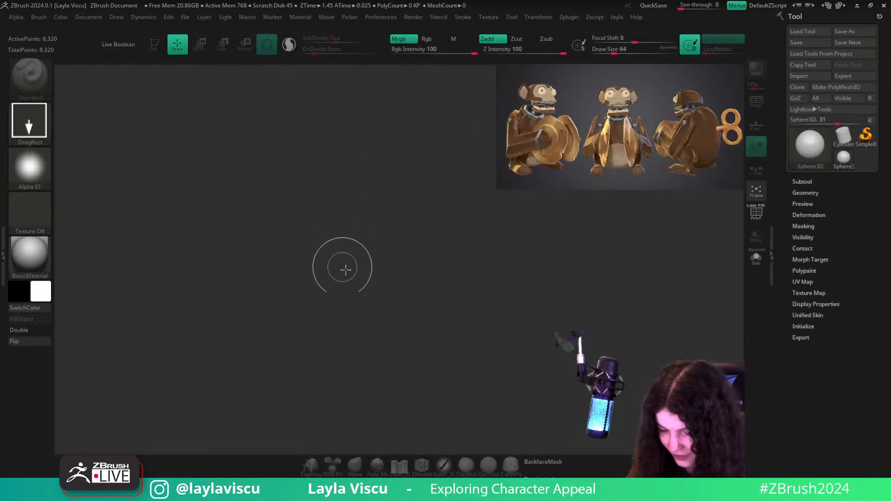
drag(380, 263, 383, 351)
click(154, 45)
- Convert the sphere to a PolyMesh3D and activate the Move gizmo on it
key(shift+f)
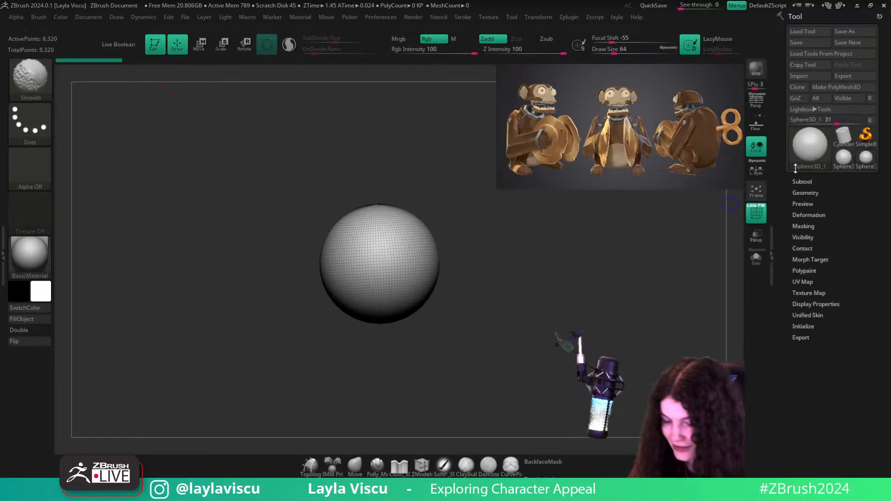
click(821, 88)
key(shift+f)
key(w)
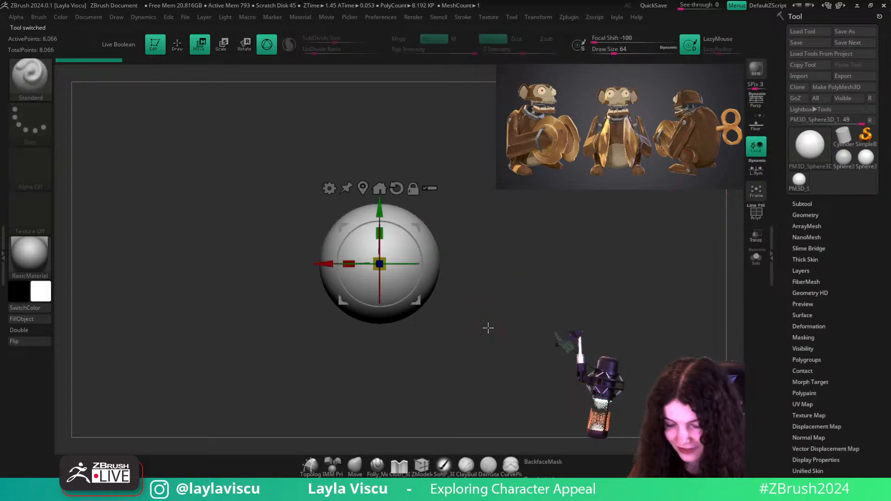
- Move the Spotlight monkey reference image to the lower-left corner of the canvas and leave Spotlight editing
alt+drag(522, 324, 519, 263)
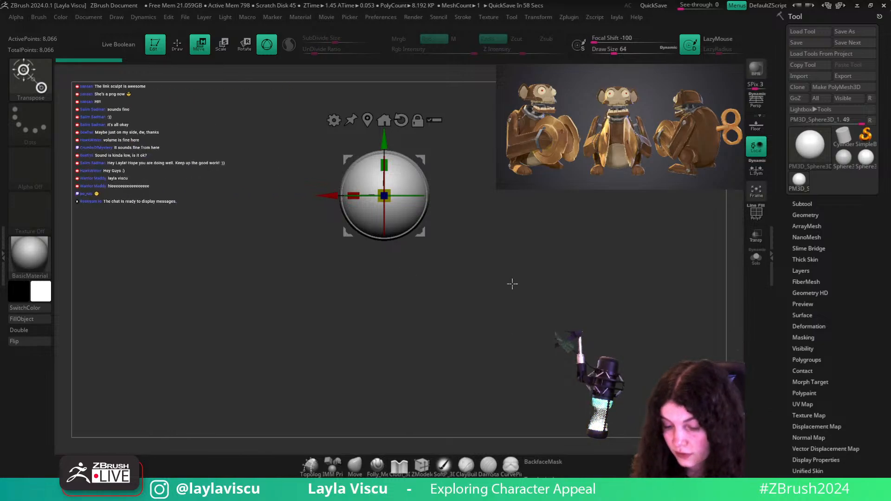
key(z)
drag(646, 132, 211, 400)
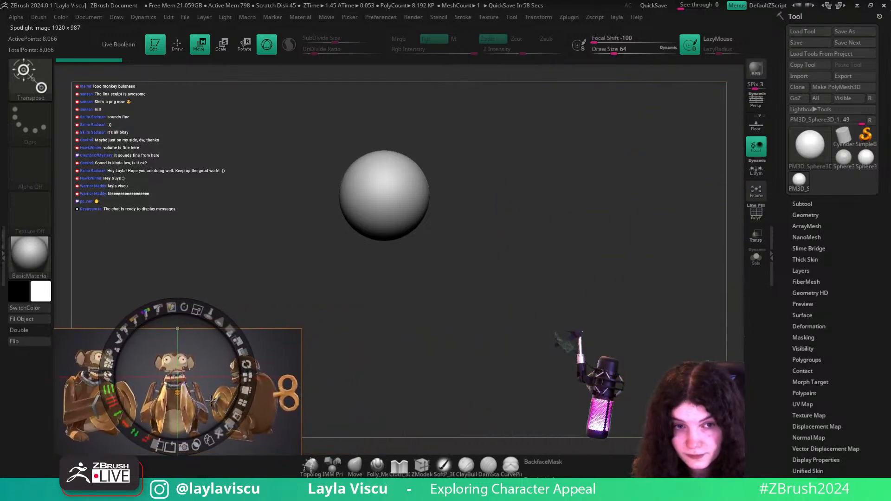
key(z)
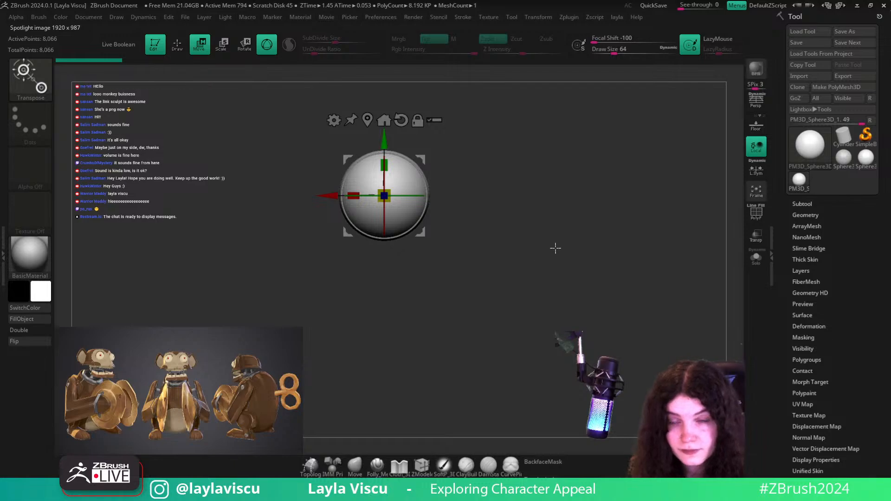
- Duplicate the sphere slightly downward within the same mesh and scale the copy down a little
alt+right_drag(555, 248, 592, 291)
alt+right_drag(591, 249, 608, 271)
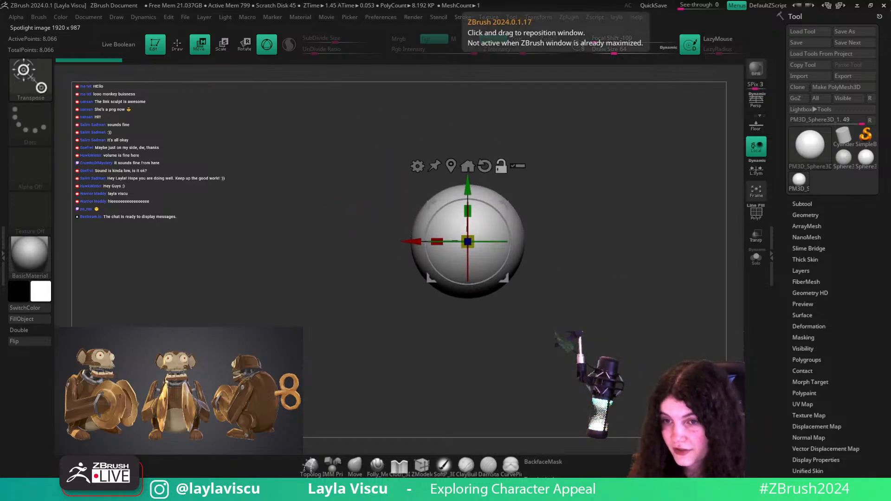
key(shift+f)
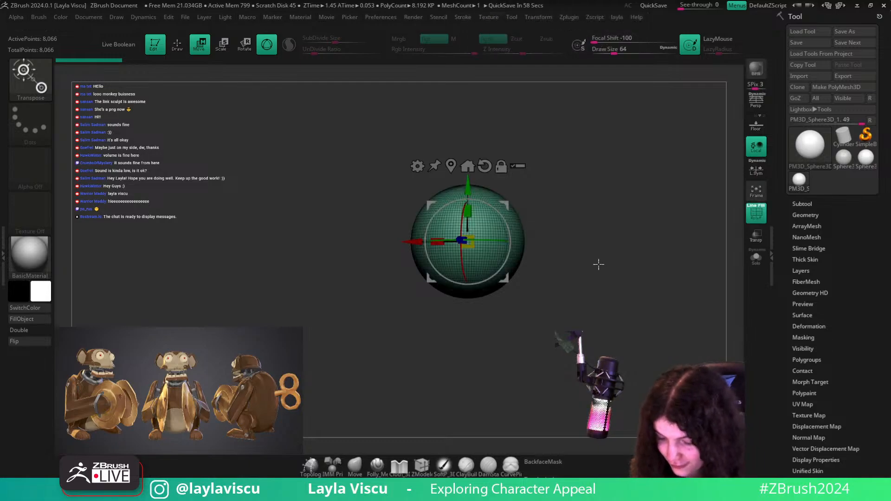
key(shift+f)
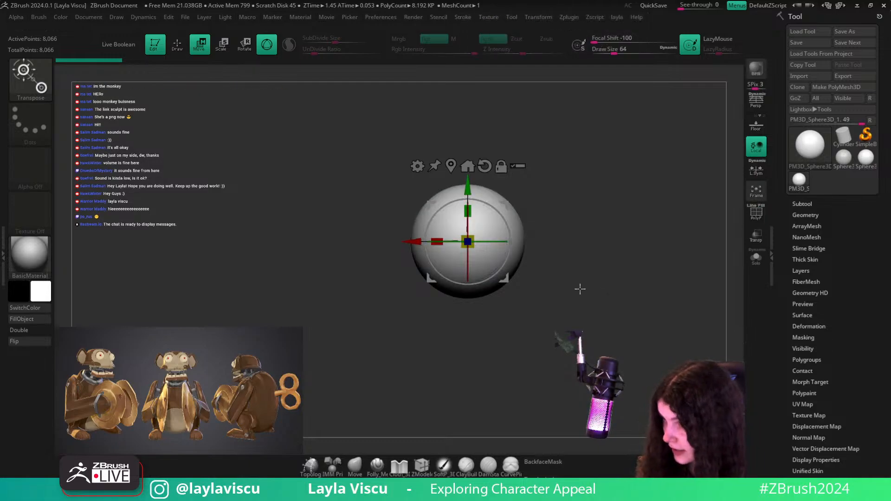
alt+drag(591, 297, 597, 272)
ctrl+drag(473, 162, 473, 180)
drag(474, 237, 464, 238)
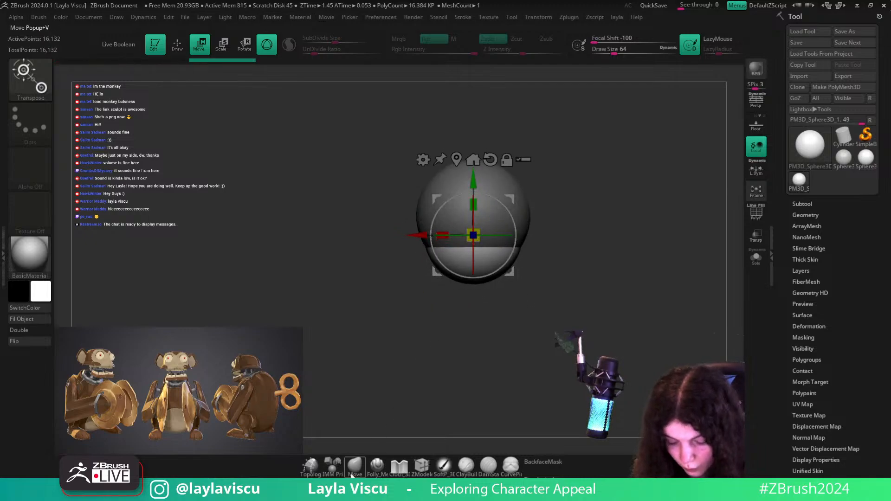
- Move the smaller sphere copy straight down beneath the original and turn on the polyframe display
click(355, 466)
key(w)
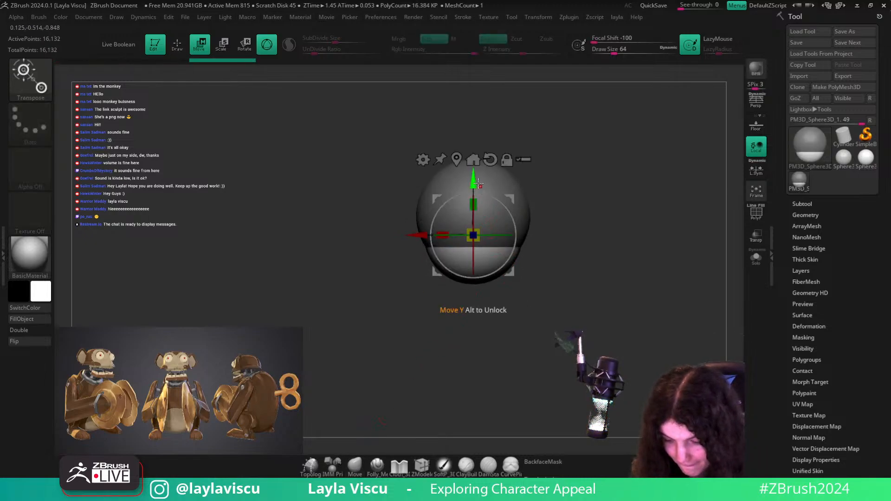
drag(474, 178, 478, 256)
click(355, 466)
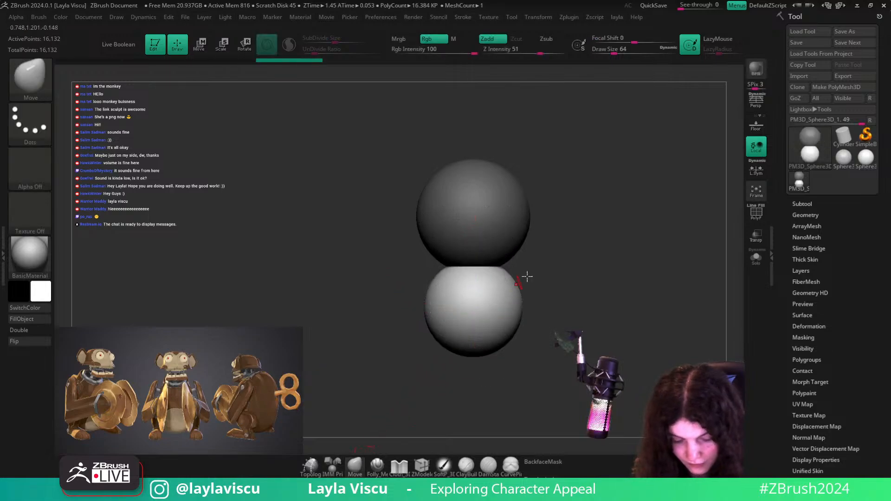
key(shift+f)
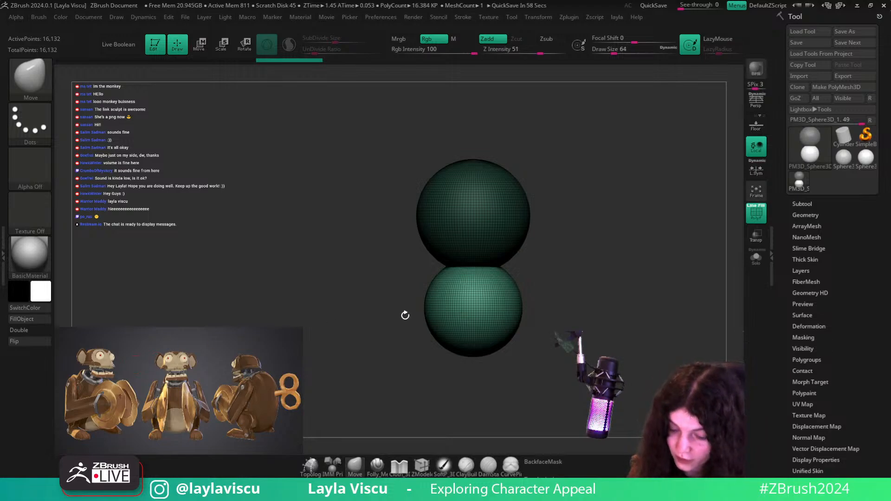
- Try to slice a rectangular band across the lower sphere with the SliceRect brush
key(ctrl+shift)
click(26, 95)
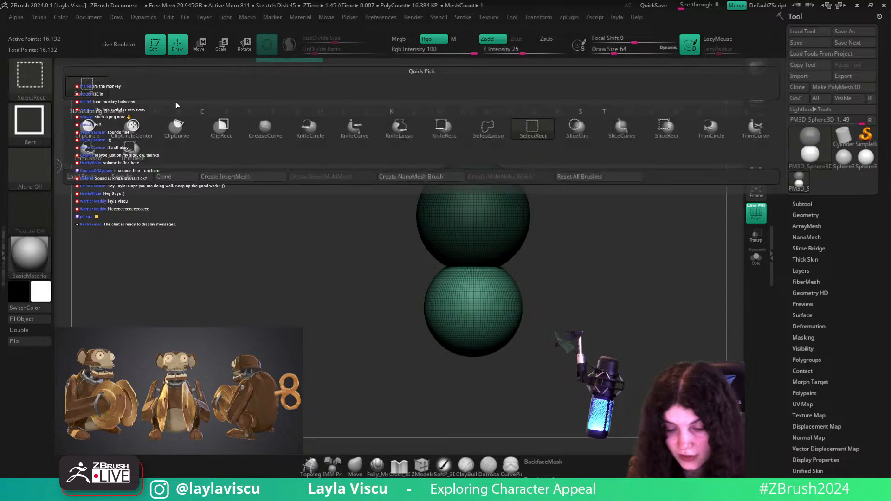
click(666, 127)
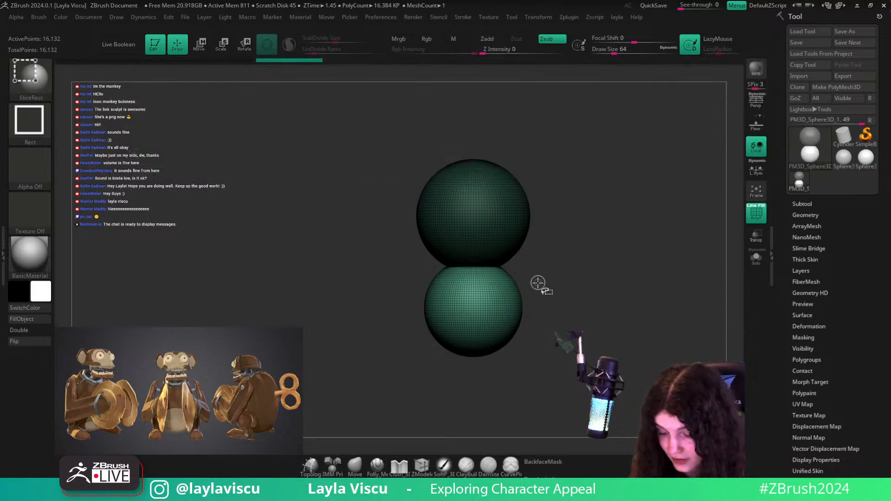
ctrl+shift+drag(523, 297, 356, 315)
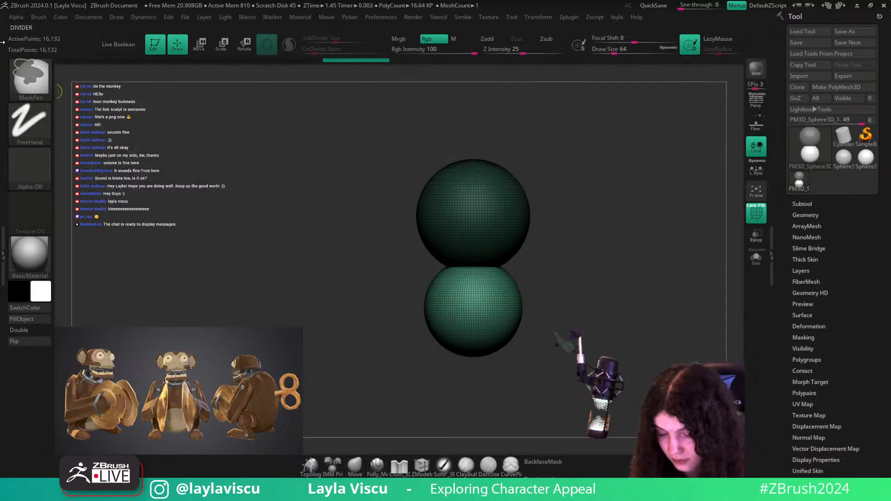
- Cut the lower sphere down to a thin horizontal band with the KnifeRect brush
click(45, 70)
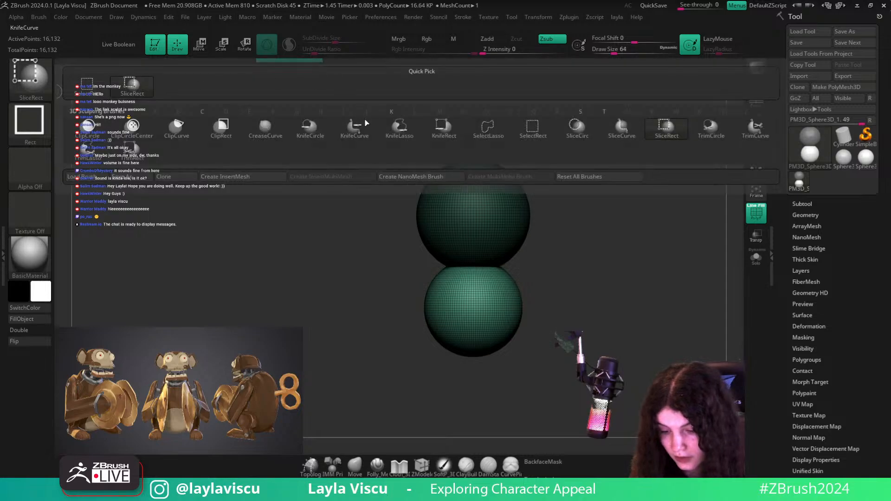
click(458, 132)
ctrl+shift+drag(534, 285, 560, 295)
key(ctrl+z)
- Move the thin band vertically to just beneath the upper sphere and return to the Move brush
key(w)
drag(472, 253, 473, 229)
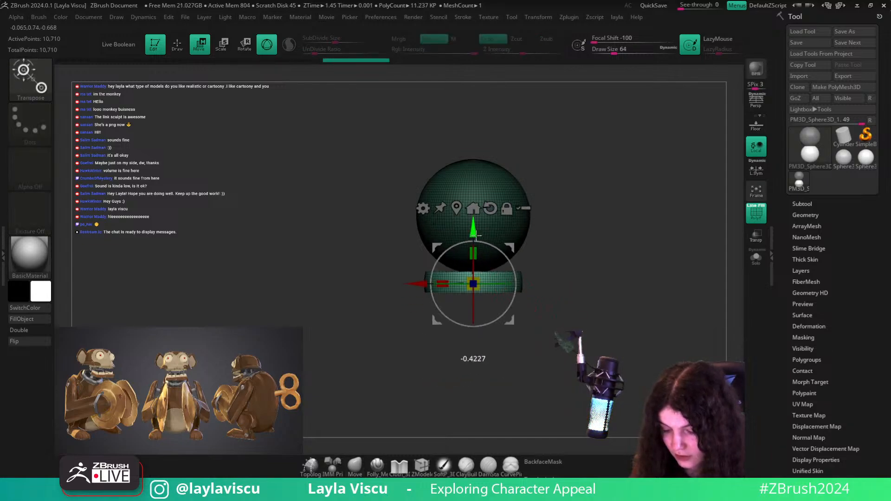
mouse_move(672, 276)
mouse_down()
mouse_move(652, 311)
mouse_move(560, 333)
mouse_move(539, 308)
mouse_up()
click(355, 466)
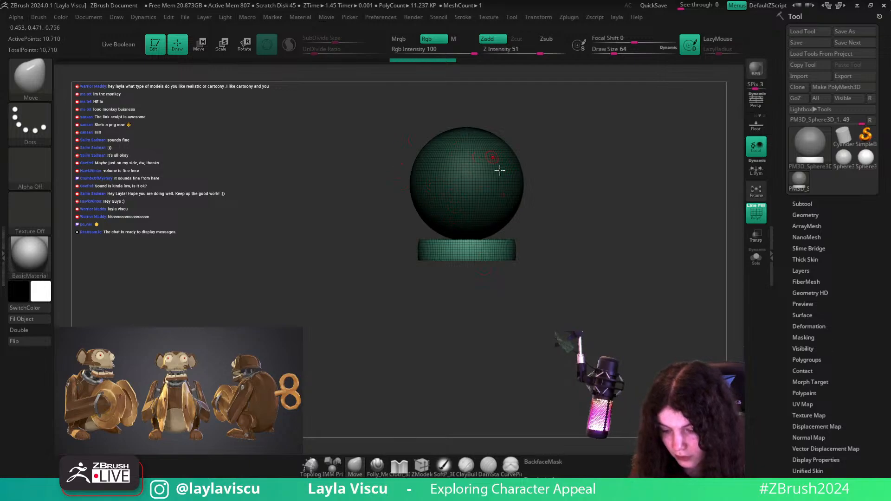
- Invert the mask and trim the bottom of the upper sphere flat with two horizontal KnifeCurve cuts
key(ctrl+shift)
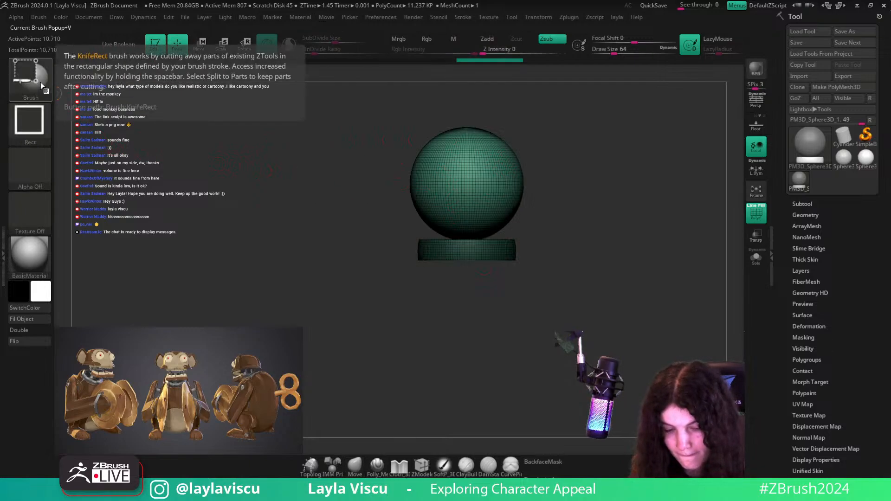
click(40, 81)
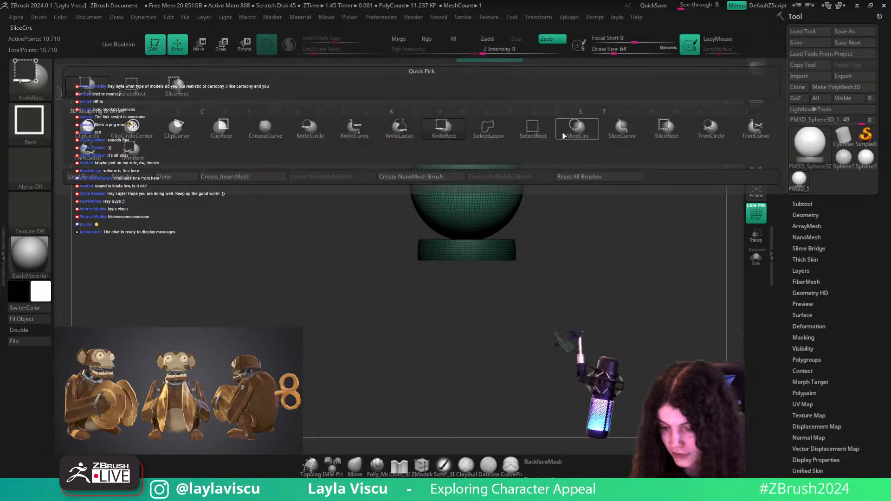
click(352, 127)
ctrl+shift+drag(546, 220, 284, 222)
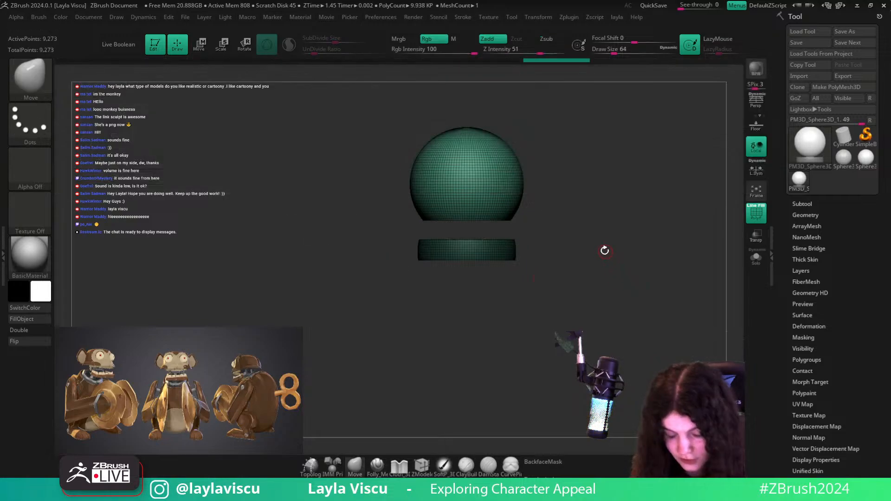
key(ctrl+shift)
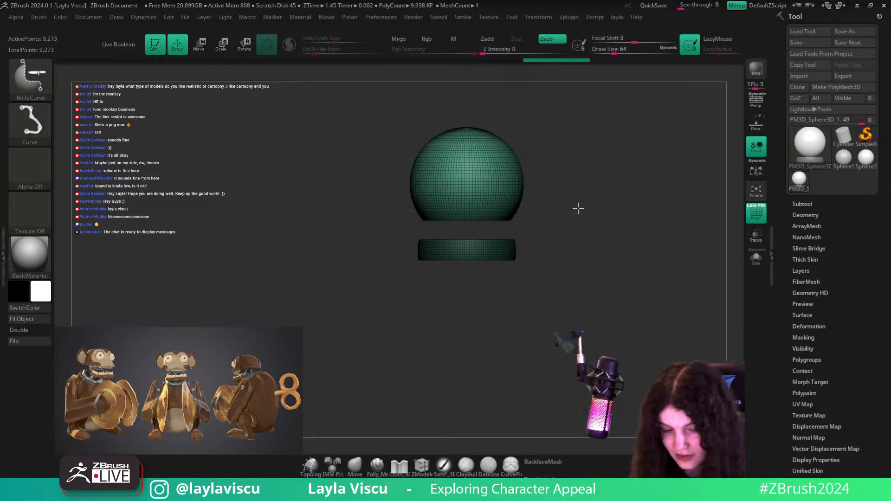
ctrl+shift+drag(578, 207, 297, 207)
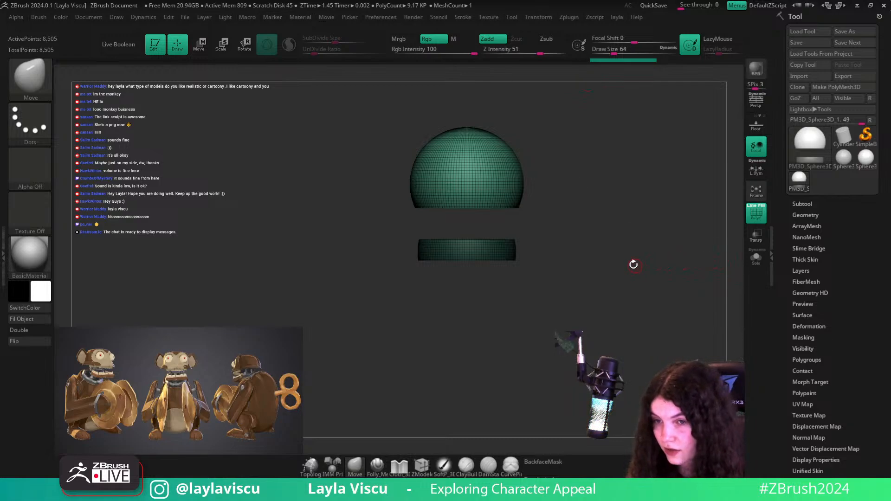
mouse_move(594, 251)
mouse_down()
mouse_move(602, 249)
mouse_move(586, 265)
mouse_up()
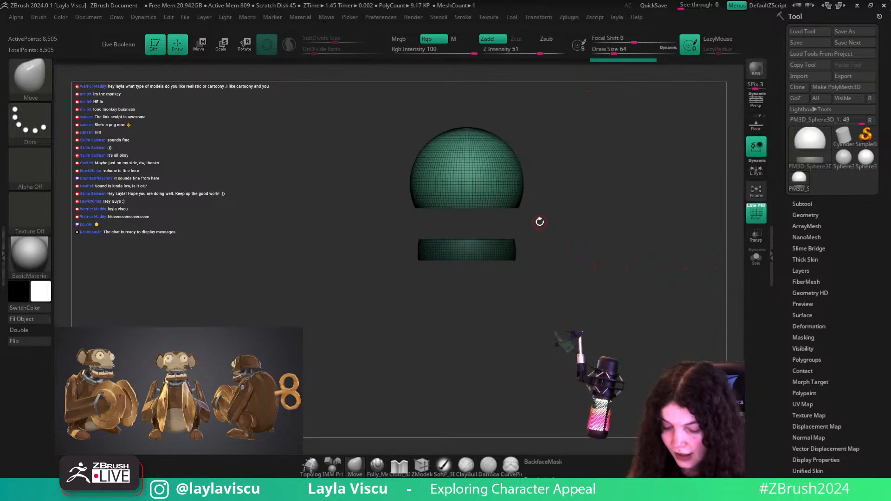
- Trim more off the dome's base with a horizontal KnifeCurve cut and fit the band beneath it, scaled to the dome's width
ctrl+shift+drag(539, 197, 322, 195)
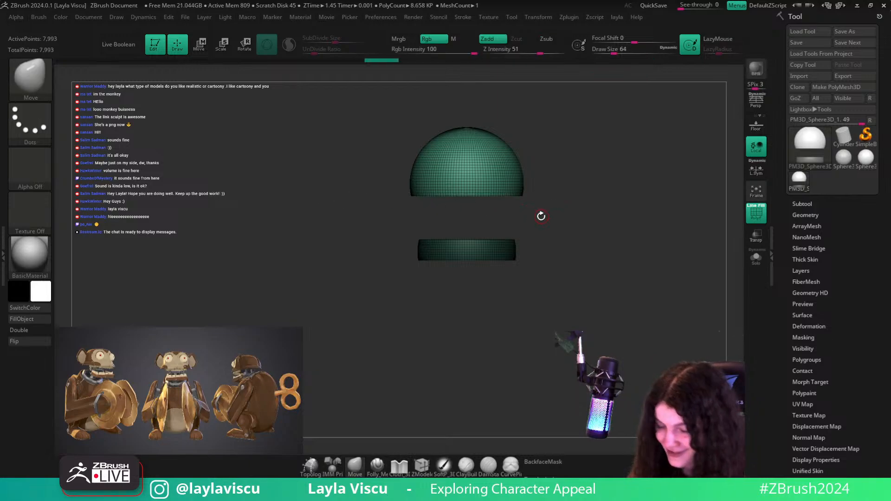
key(w)
drag(464, 199, 451, 159)
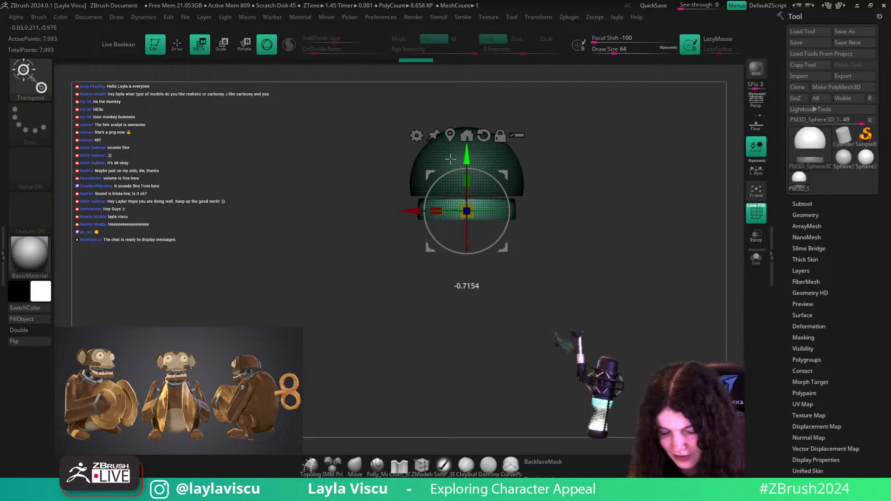
drag(466, 211, 484, 220)
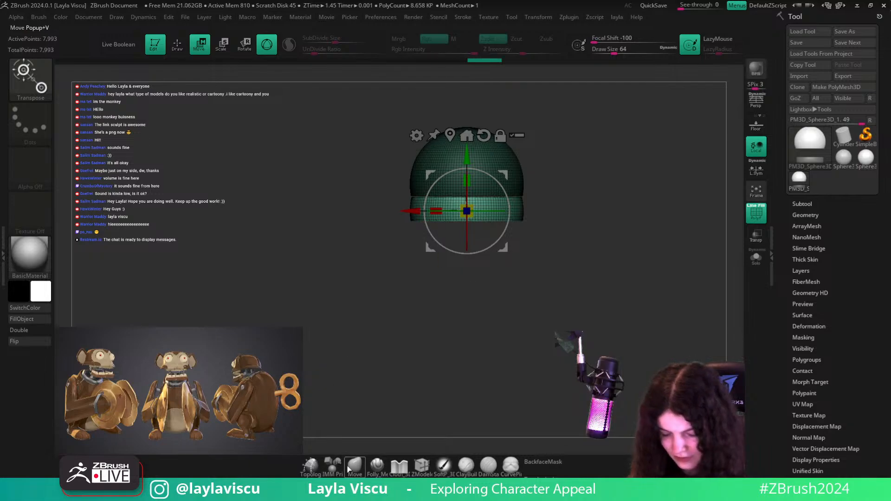
key(q)
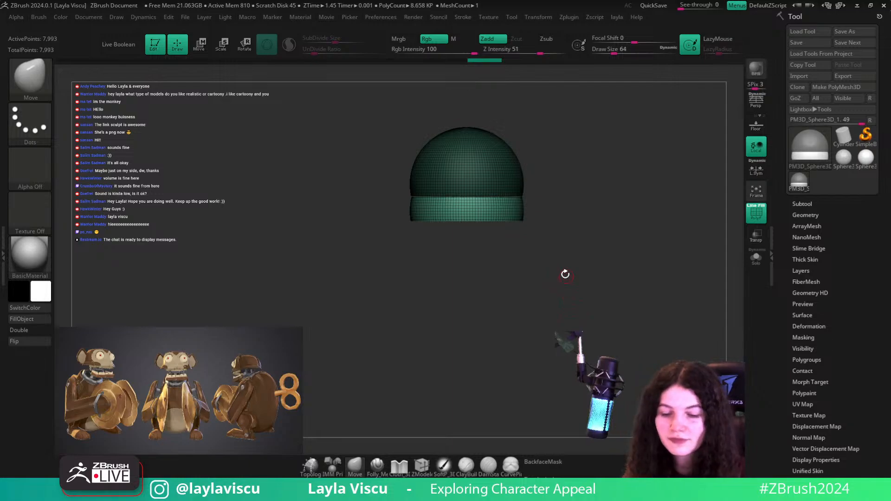
- Set the draw size to about 90 and lower the band to leave a narrow gap beneath the dome, returning to the Move brush
ctrl+right_drag(449, 208, 491, 232)
mouse_move(609, 243)
alt+mouse_down()
mouse_move(566, 302)
mouse_move(564, 284)
mouse_move(612, 247)
alt+mouse_up()
click(377, 466)
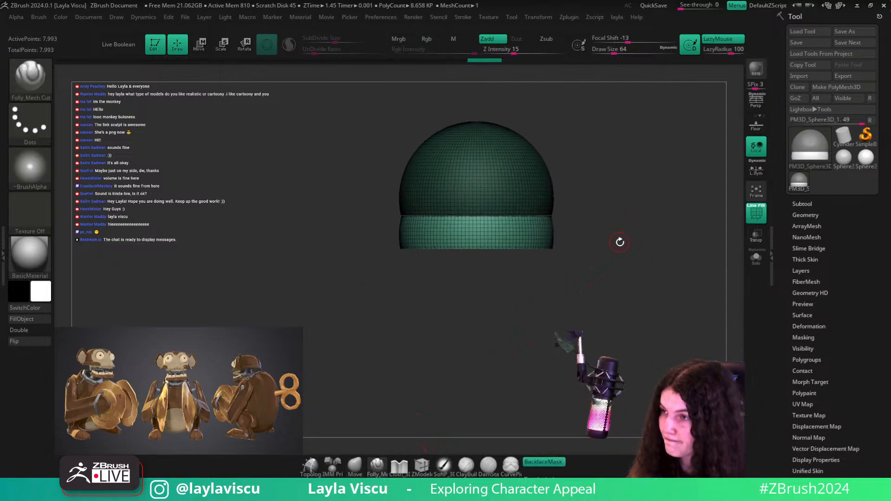
key(s)
drag(504, 226, 509, 225)
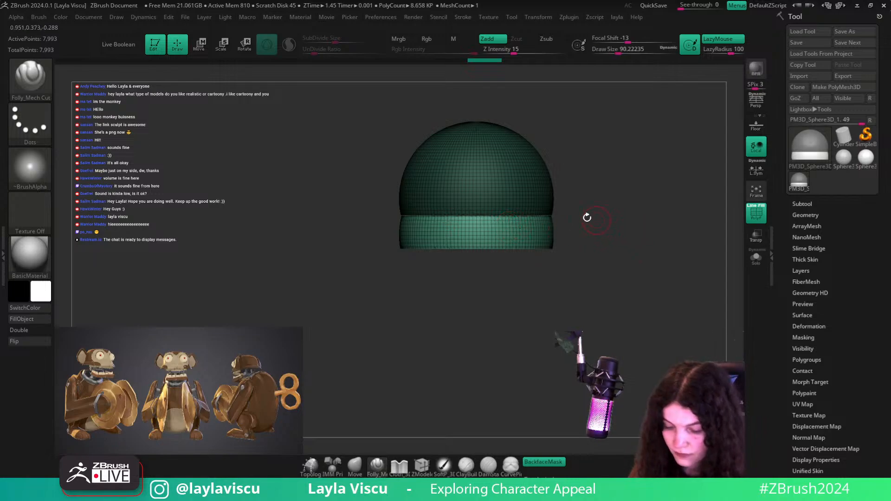
key(w)
drag(477, 181, 477, 191)
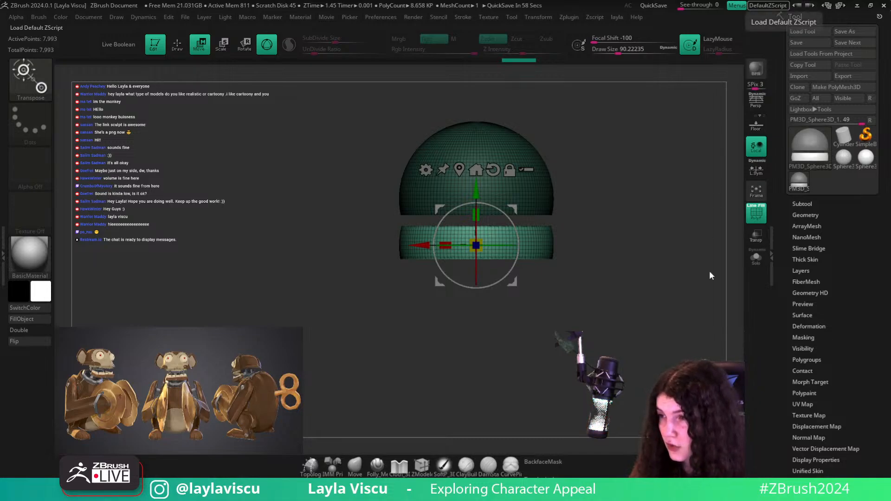
click(354, 473)
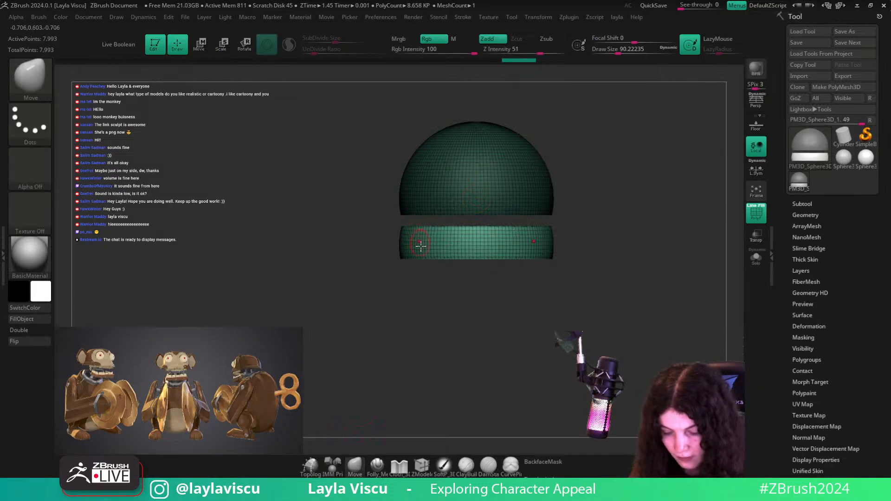
- Narrow the band by trimming both of its sides flat with repeated symmetrical KnifeCurve cuts
ctrl+shift+drag(402, 273, 403, 208)
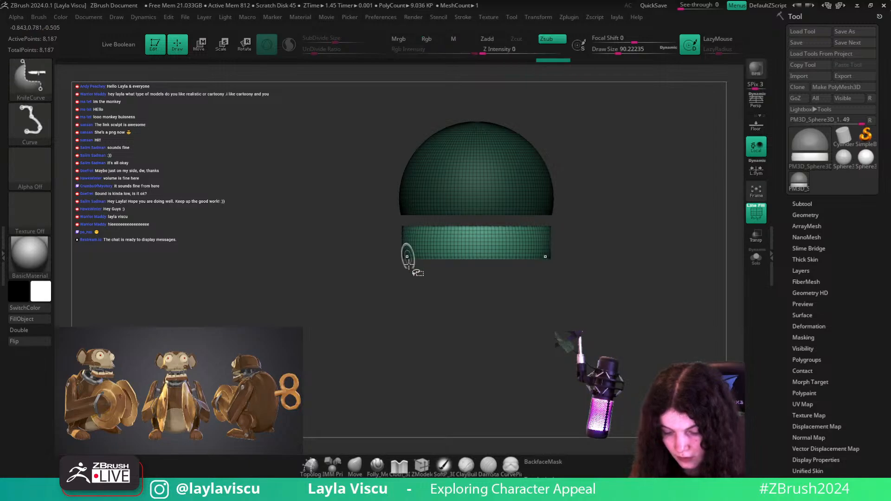
drag(448, 289, 477, 302)
ctrl+shift+drag(405, 272, 404, 187)
mouse_move(348, 315)
mouse_down()
mouse_move(407, 318)
mouse_move(388, 334)
mouse_move(425, 316)
mouse_up()
ctrl+shift+drag(422, 283, 409, 185)
drag(459, 299, 472, 332)
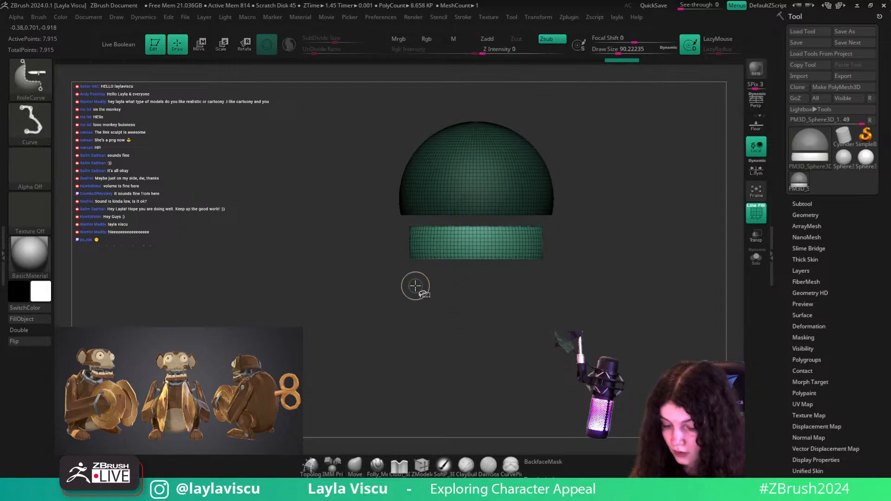
ctrl+shift+drag(413, 284, 410, 182)
drag(443, 314, 452, 340)
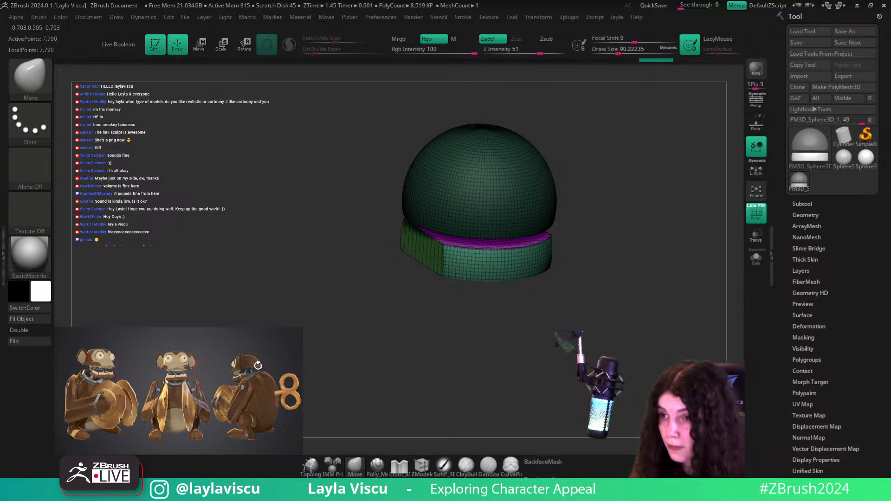
- Enlarge and reposition the Spotlight reference so the side-view and front-view monkeys fill the canvas, then hide it
key(shift+z)
drag(270, 393, 405, 290)
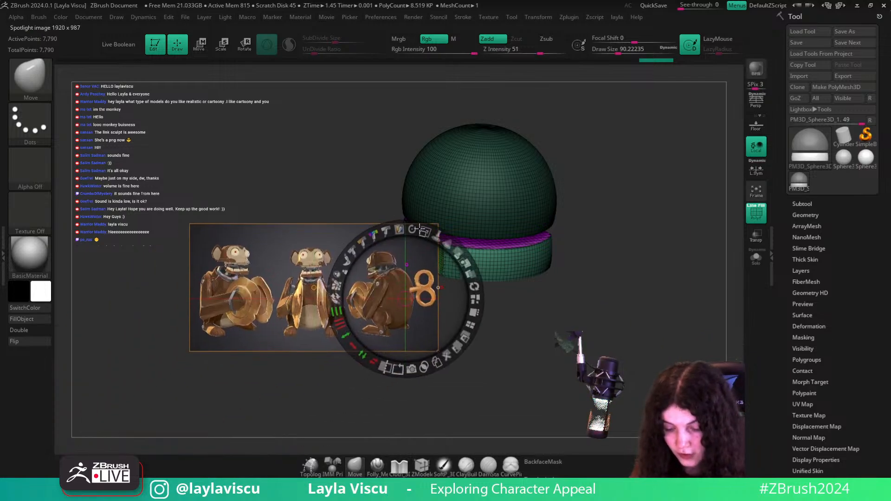
drag(421, 229, 511, 284)
drag(216, 254, 539, 227)
drag(559, 160, 578, 175)
drag(347, 231, 480, 228)
key(z)
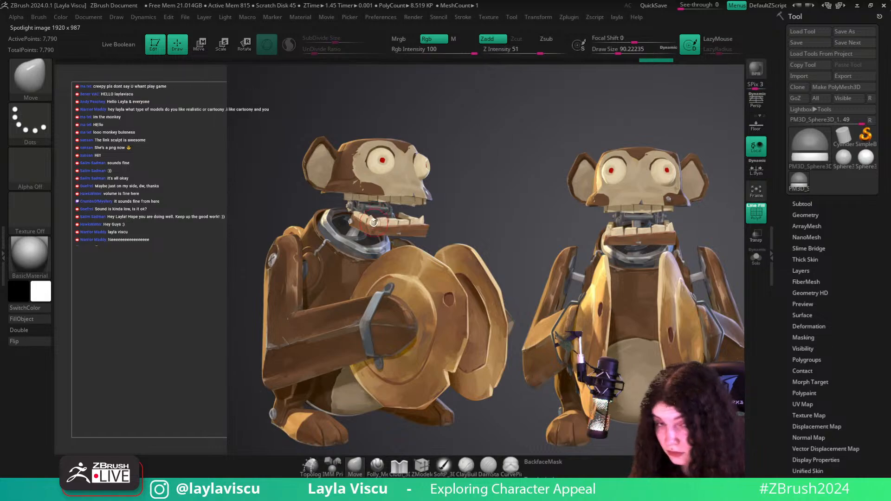
key(shift+z)
- Shave the band's sides once more and trim its front and back ends flat with vertical KnifeCurve cuts
mouse_move(574, 224)
shift+mouse_down()
mouse_move(592, 290)
mouse_move(587, 310)
mouse_move(542, 322)
shift+mouse_up()
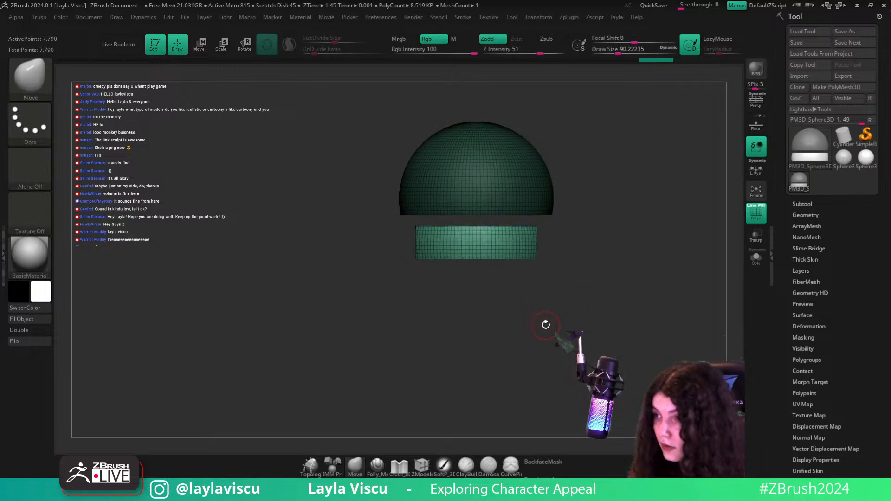
ctrl+shift+drag(421, 278, 421, 212)
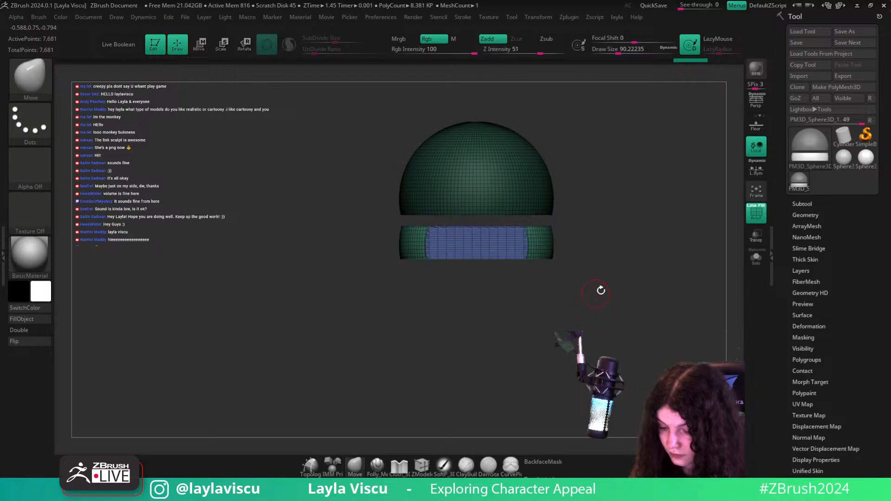
ctrl+shift+drag(528, 222, 525, 286)
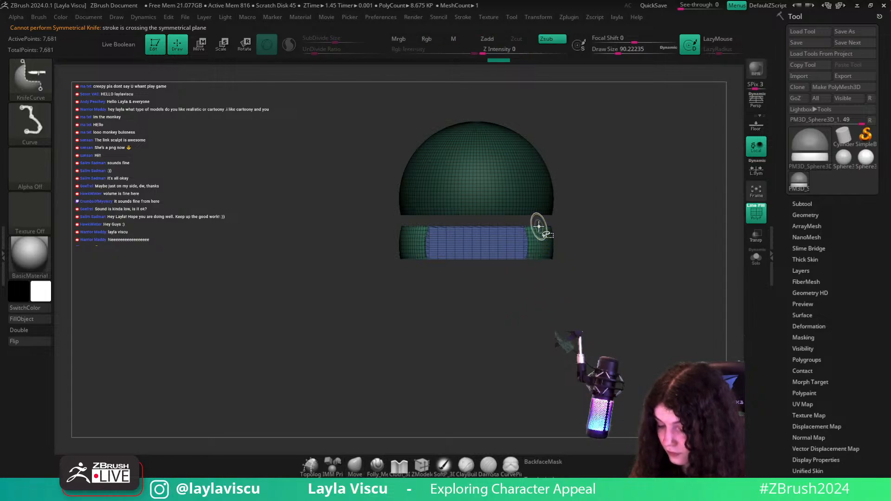
ctrl+shift+drag(529, 221, 531, 296)
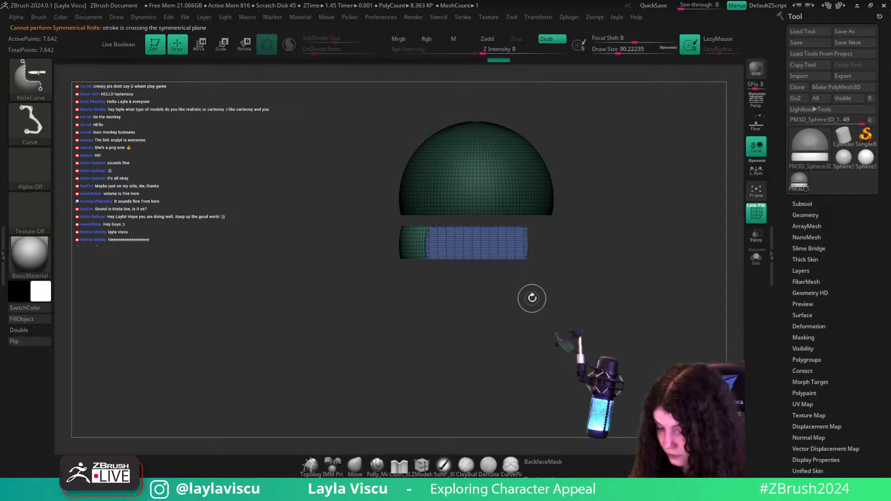
ctrl+shift+drag(424, 266, 421, 212)
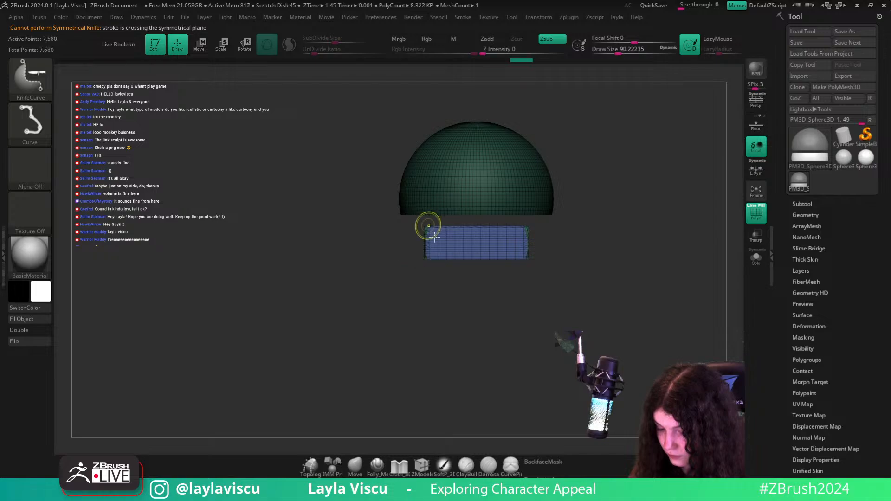
- Move the jaw band forward beneath the dome and scale its height to about 0.79
key(w)
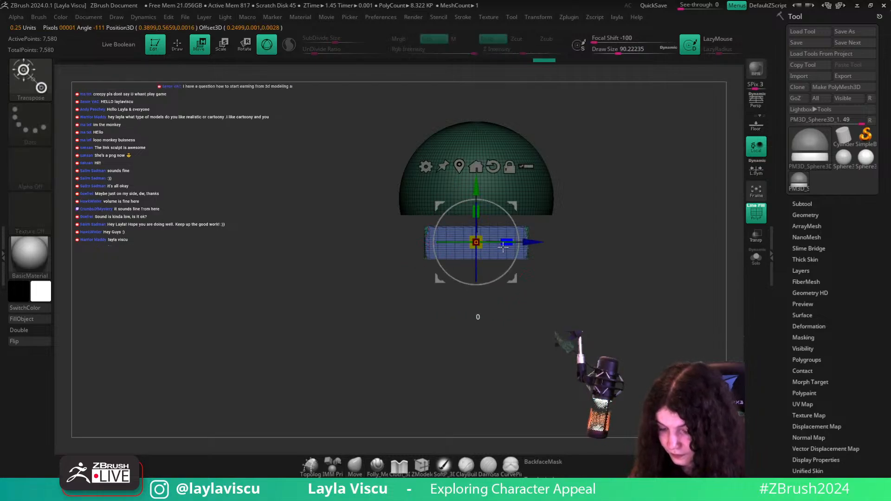
drag(507, 241, 558, 248)
key(ctrl+z)
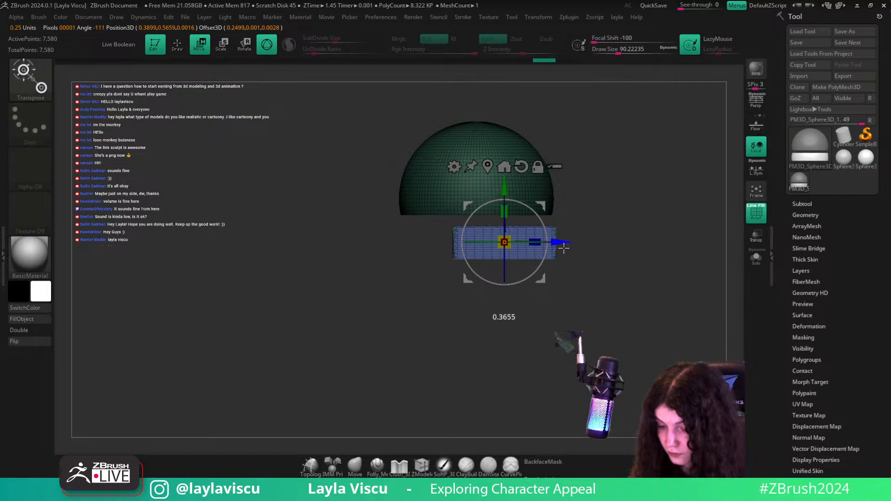
drag(509, 218, 509, 230)
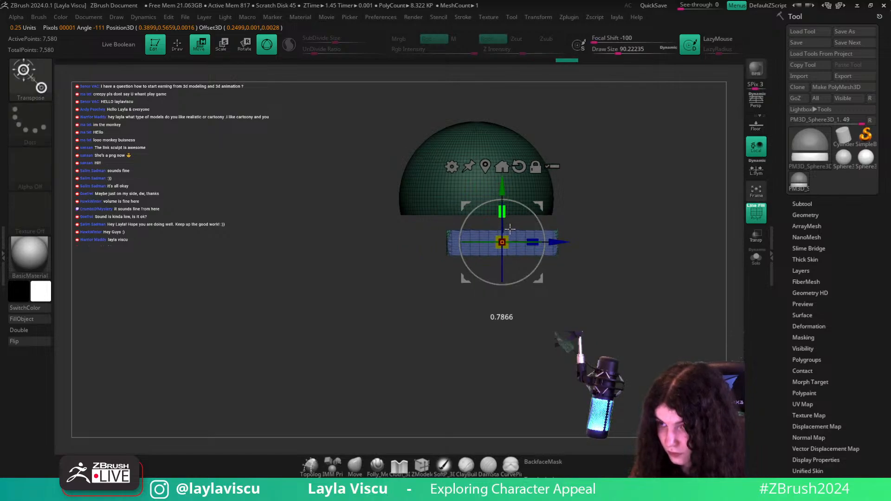
- Show the reference as a faded overlay and align the model with its side-view head, with wireframe off and perspective on
key(shift+z)
drag(540, 189, 444, 184)
key(z)
ctrl+right_drag(616, 267, 613, 241)
alt+right_drag(612, 240, 516, 220)
mouse_move(516, 221)
right_down()
mouse_move(524, 227)
mouse_move(516, 229)
mouse_move(543, 231)
mouse_move(523, 226)
right_up()
key(shift+f)
key(p)
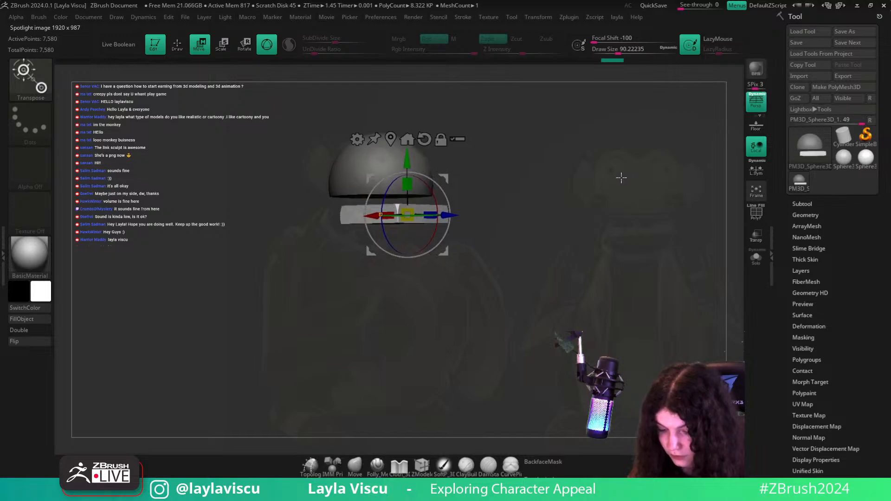
- Make the reference overlay more visible and lower the jaw band vertically to the height of the reference's lower jaw
drag(409, 159, 411, 163)
key(shift+z)
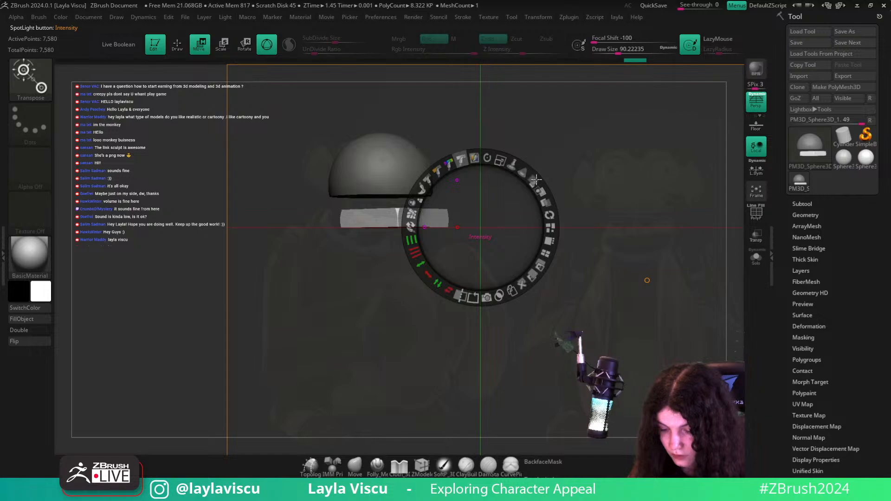
drag(535, 180, 484, 290)
key(z)
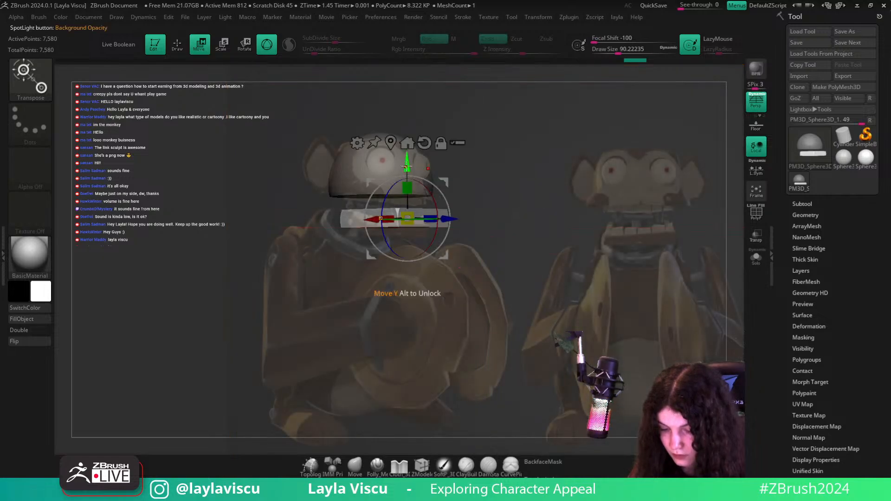
drag(406, 164, 407, 174)
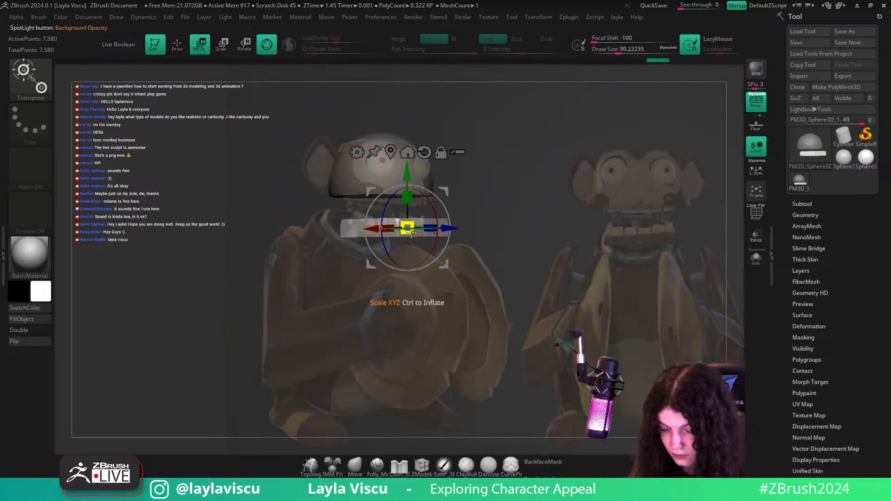
- Fit the model's on-screen size to the reference head and store the camera view in ZAppLink's Cust1 slot
ctrl+right_drag(503, 222, 498, 206)
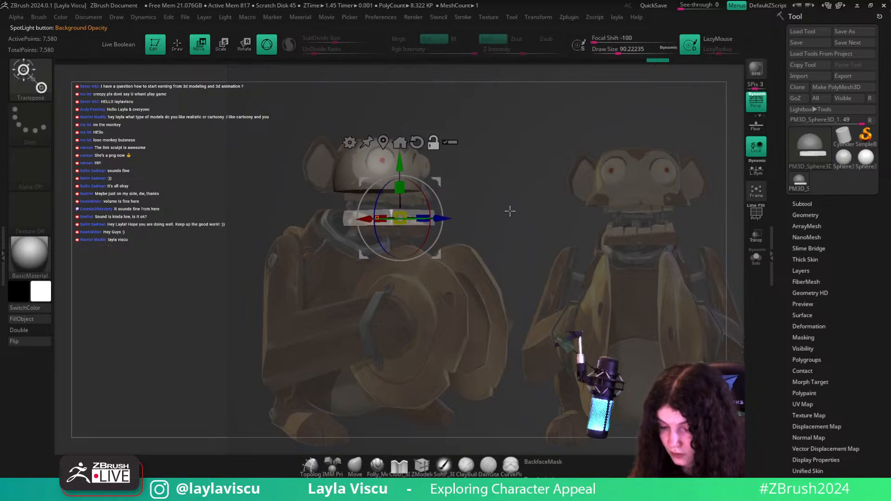
ctrl+right_drag(511, 211, 531, 206)
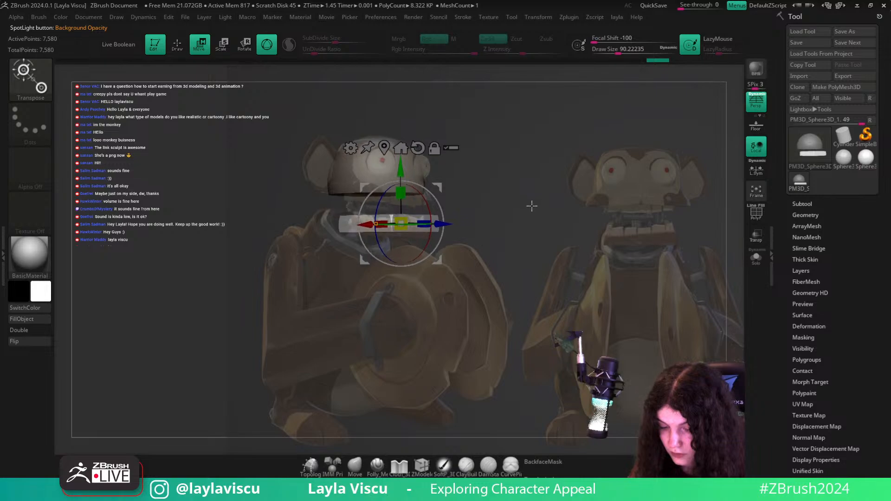
click(89, 17)
click(78, 28)
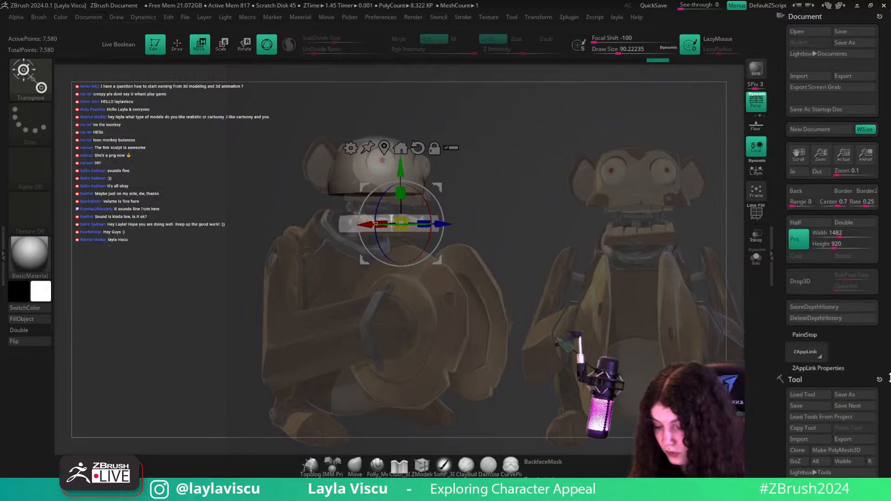
click(833, 368)
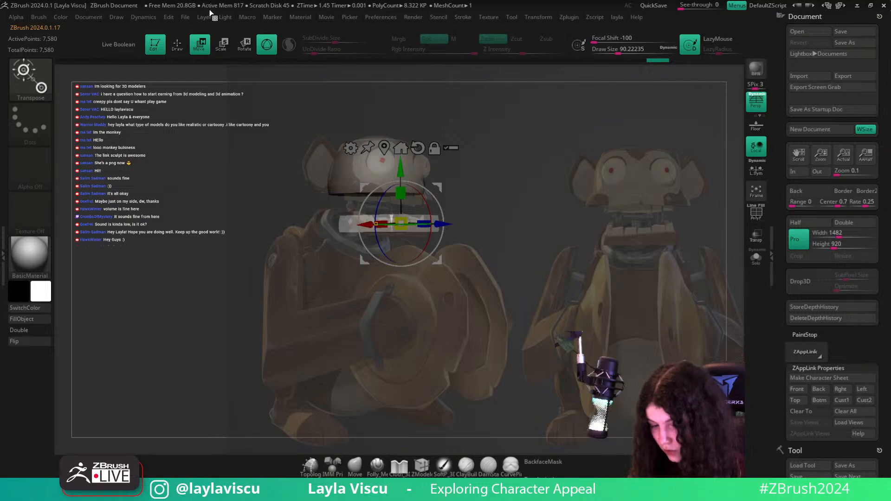
scroll(837, 296, down, 3)
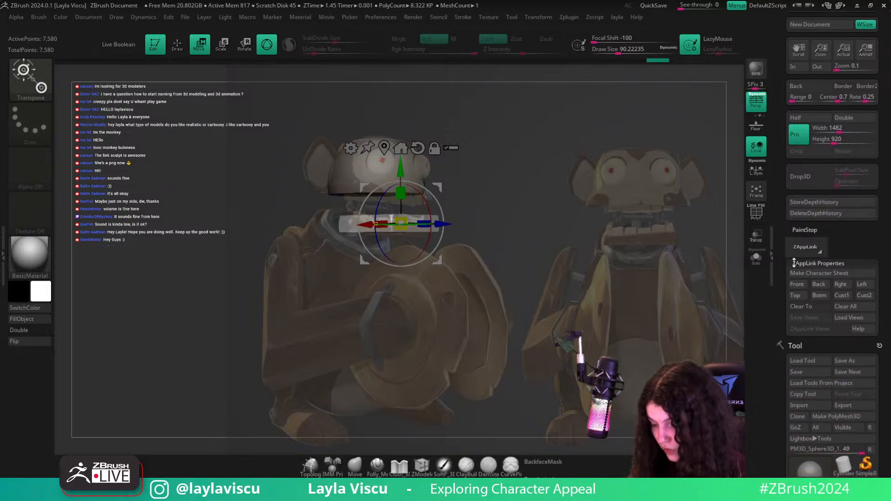
click(841, 295)
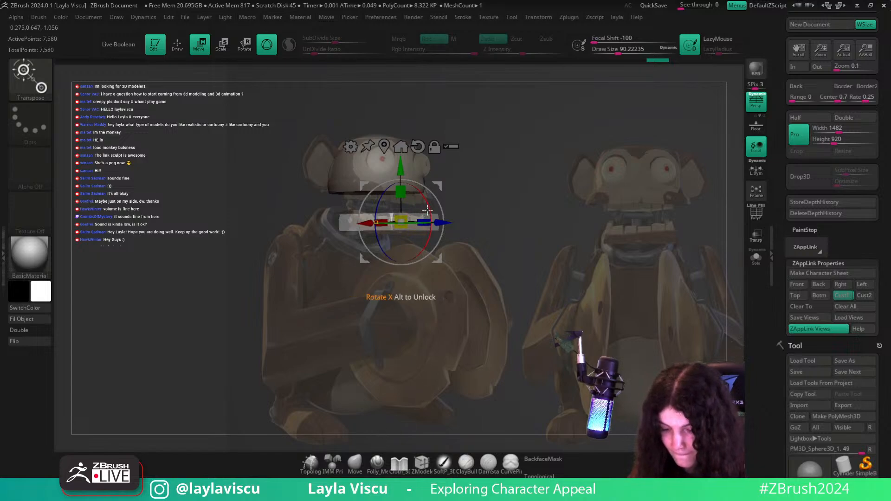
- Tilt the jaw band about the X axis and nudge it down to follow the reference's jaw, then hide the overlay
drag(427, 209, 430, 213)
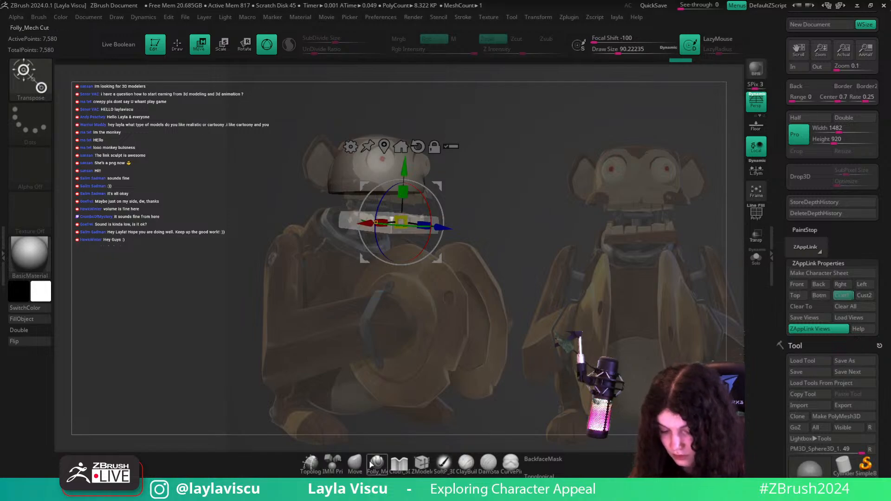
key(q)
key(shift+z)
key(shift+z)
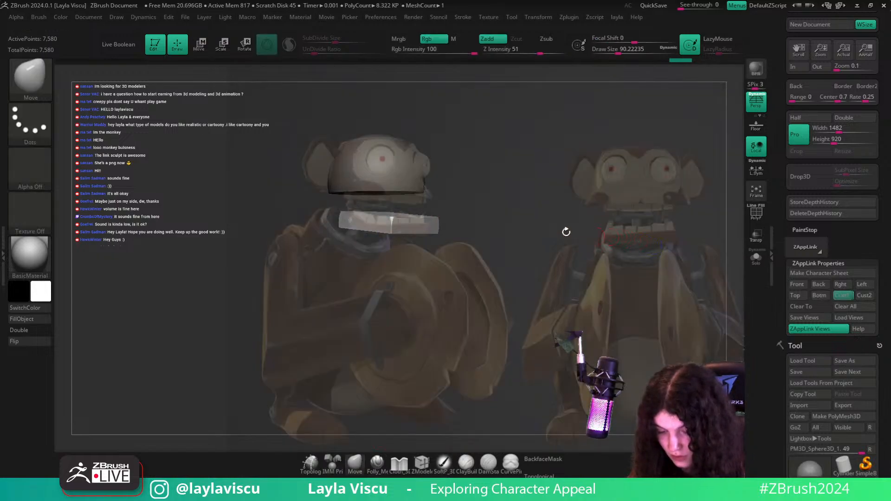
key(w)
key(q)
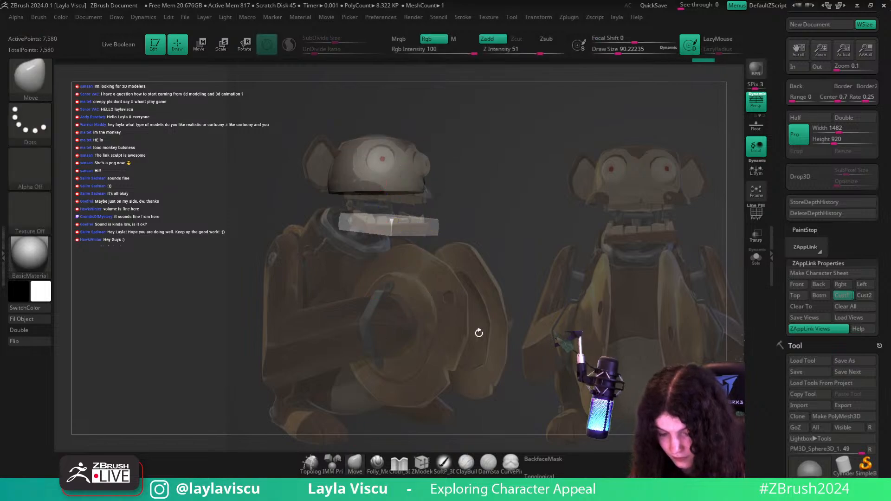
key(shift+z)
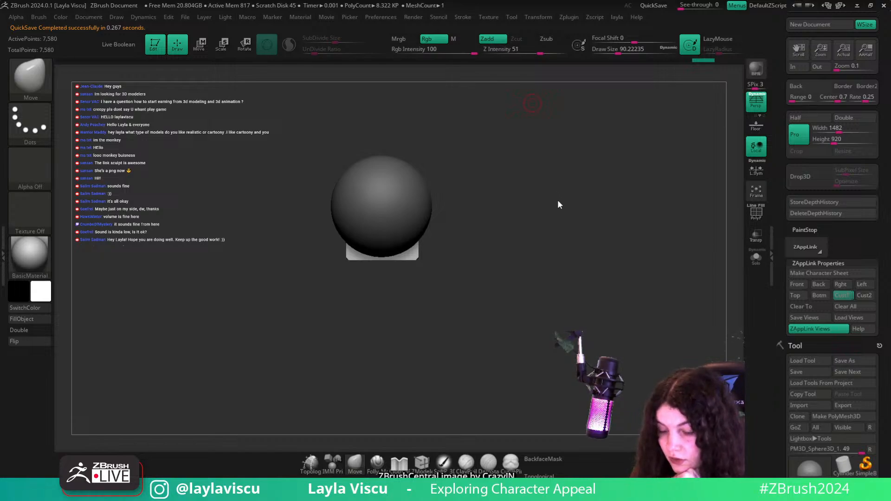
- Return to the stored Cust1 view and compare the jaw block's angle with the faded reference overlay
click(849, 297)
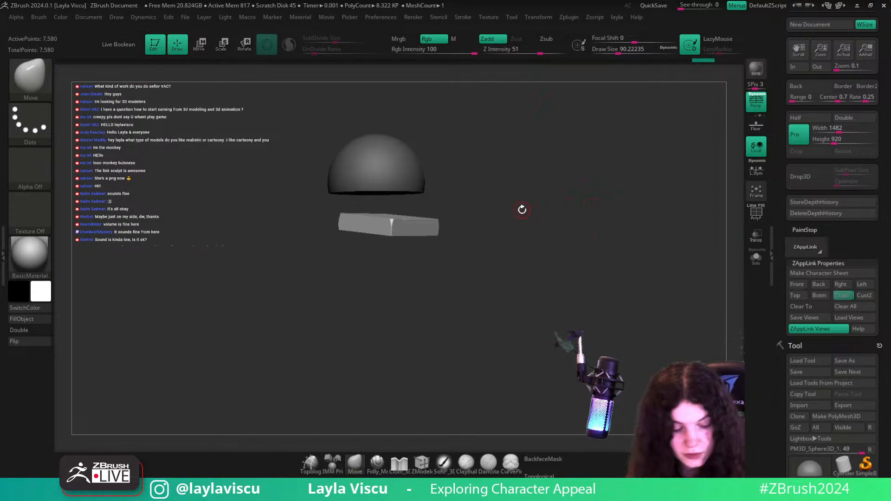
key(shift)
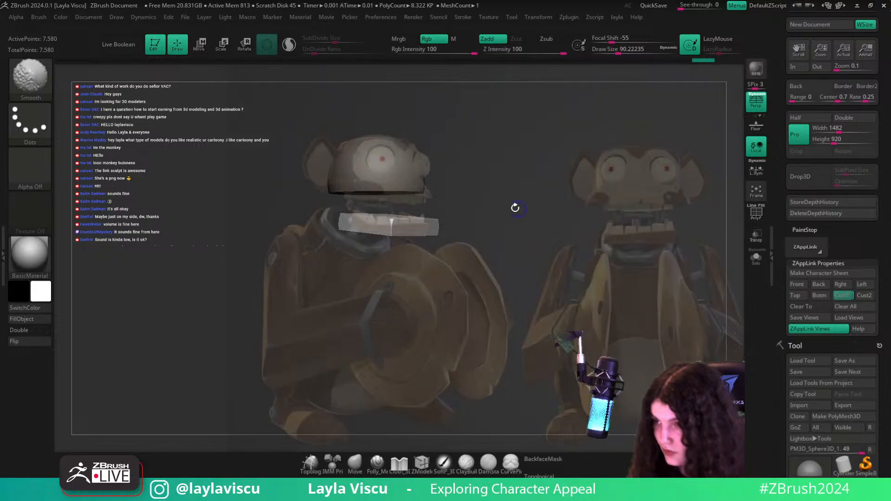
key(shift+z)
key(shift+z)
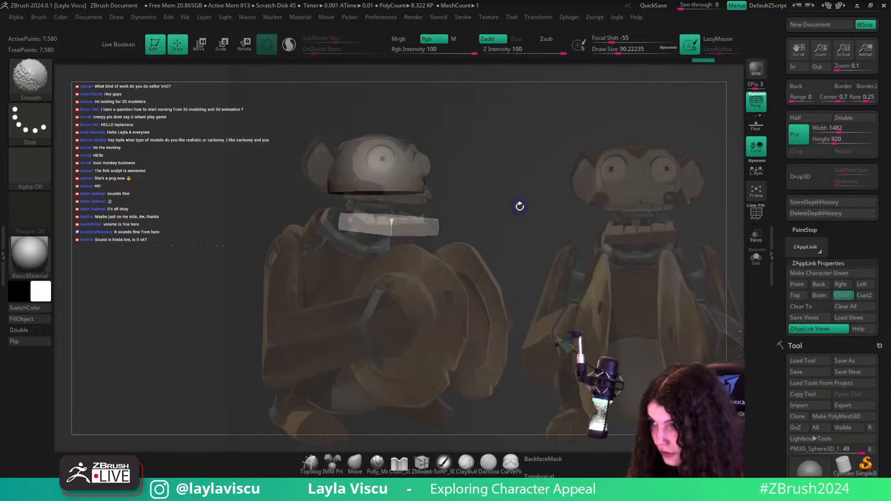
key(shift+z)
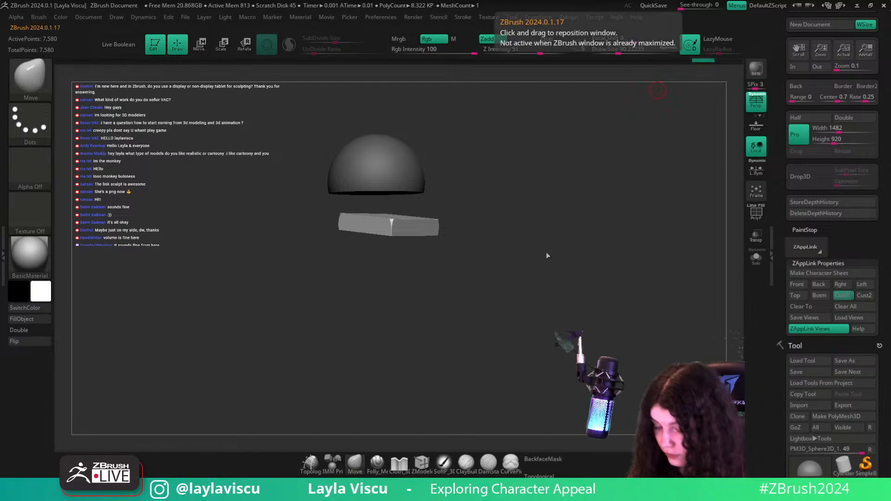
- Rotate the jaw block about 5 degrees around the X axis to follow the slope of the reference's lower jaw
mouse_move(547, 255)
mouse_down()
mouse_move(536, 243)
mouse_move(527, 249)
mouse_move(555, 243)
mouse_move(538, 246)
mouse_up()
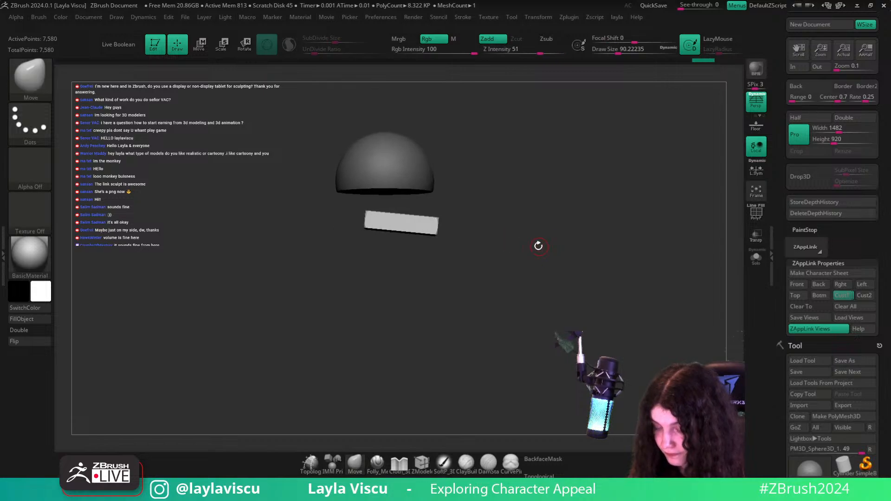
click(840, 295)
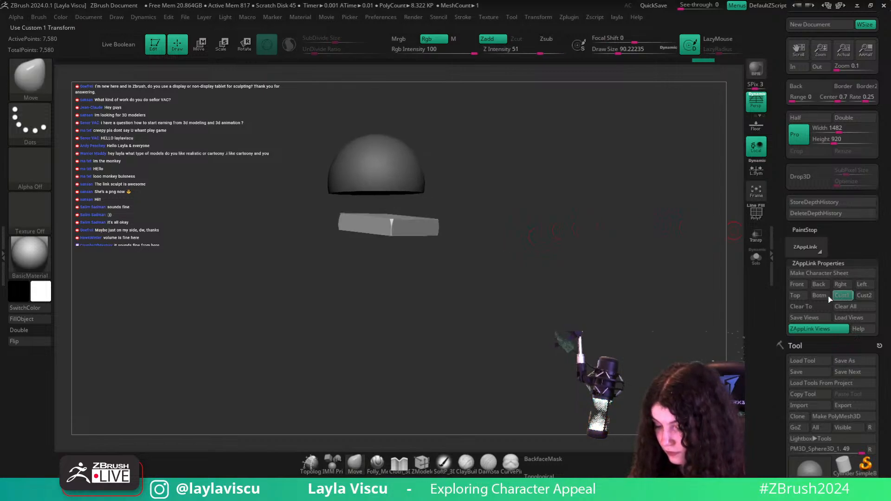
key(shift+z)
key(w)
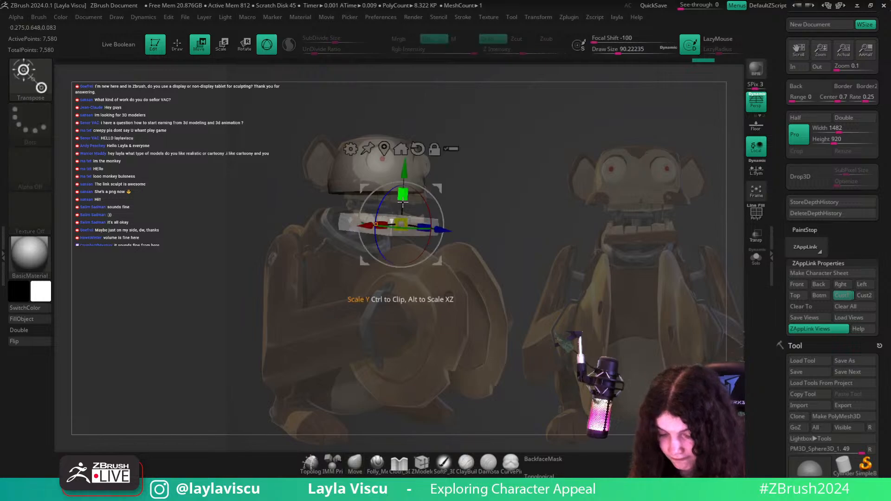
key(q)
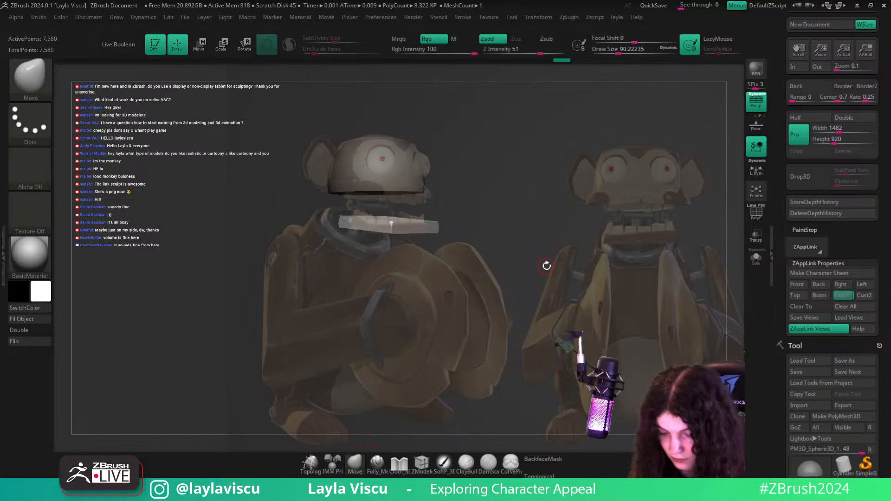
key(w)
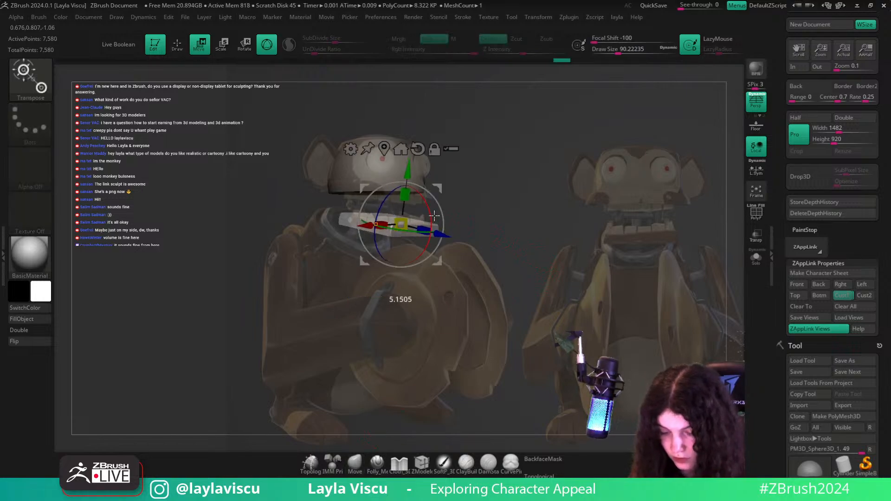
key(q)
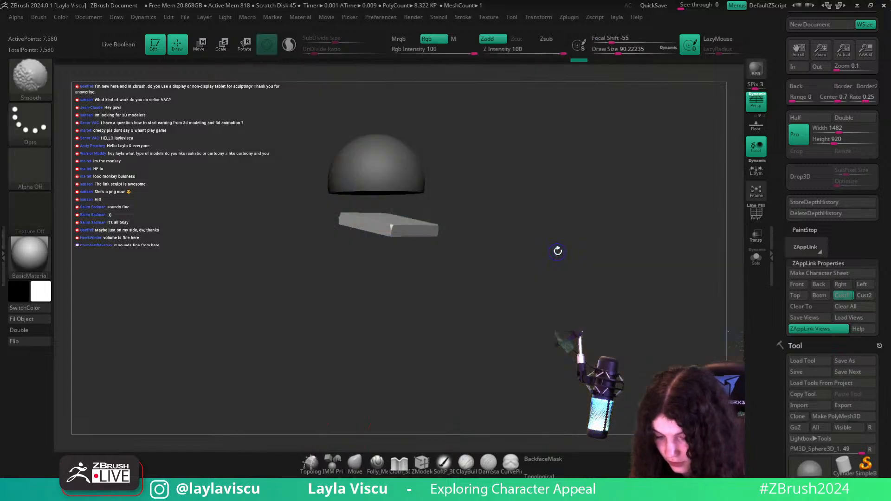
- Slice the jaw block's sides symmetrically from below with KnifeCurve and check its width against the overlay in the Cust1 view
mouse_move(552, 249)
mouse_down()
mouse_move(537, 119)
mouse_move(513, 206)
mouse_move(642, 302)
mouse_move(640, 241)
mouse_move(705, 245)
mouse_move(690, 304)
mouse_move(666, 328)
mouse_move(653, 325)
mouse_up()
alt+drag(621, 299, 559, 243)
mouse_move(484, 170)
ctrl+shift+mouse_down()
mouse_move(452, 278)
mouse_move(469, 310)
ctrl+shift+mouse_up()
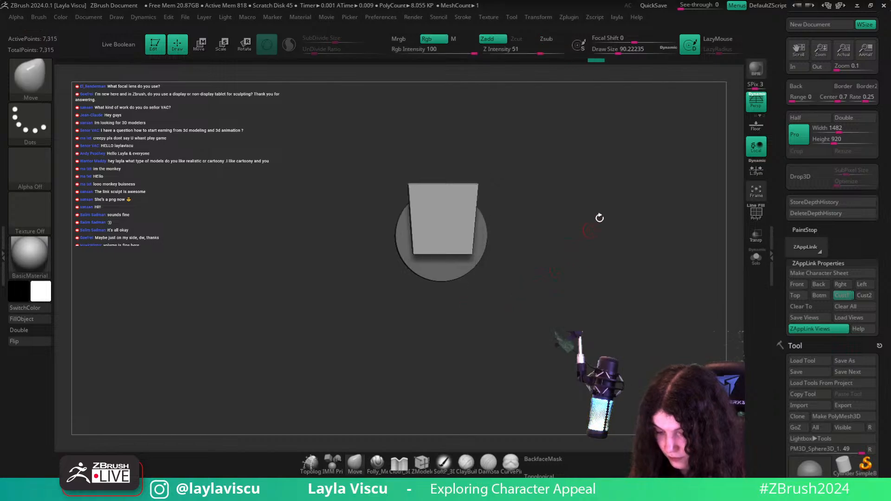
drag(599, 218, 608, 348)
click(849, 297)
key(shift+z)
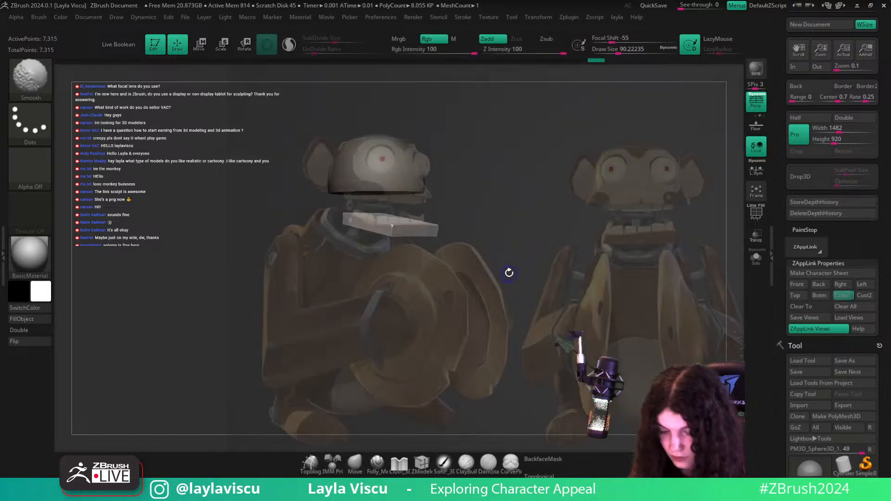
key(shift+z)
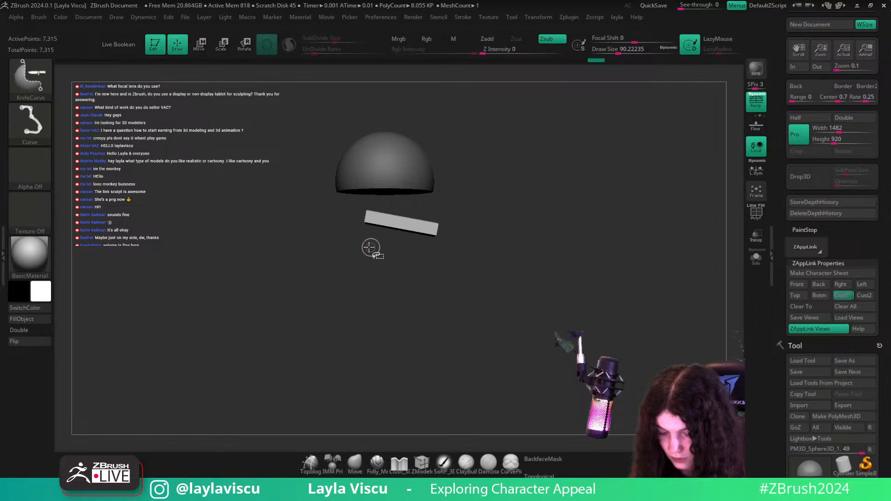
- Cut the jaw block's back end in side view with KnifeCurve and recall the Cust1 view to check it against the overlay
ctrl+shift+drag(370, 247, 364, 179)
click(842, 295)
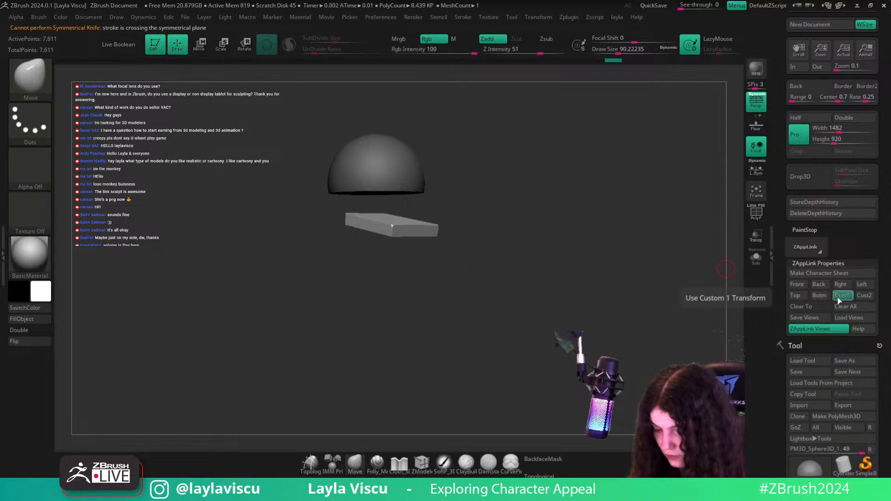
key(shift+z)
key(shift+z)
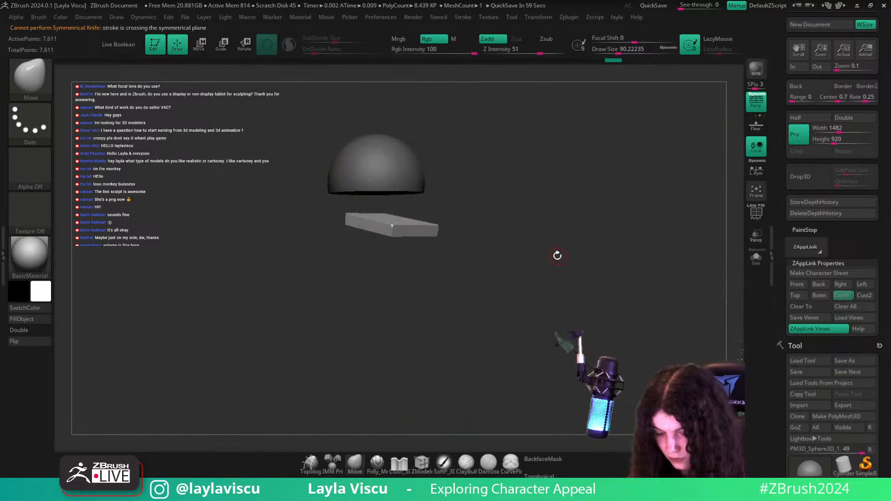
- Trim the jaw block's front and back ends in side view with KnifeCurve and check the length against the overlay without perspective
ctrl+shift+drag(437, 217, 428, 258)
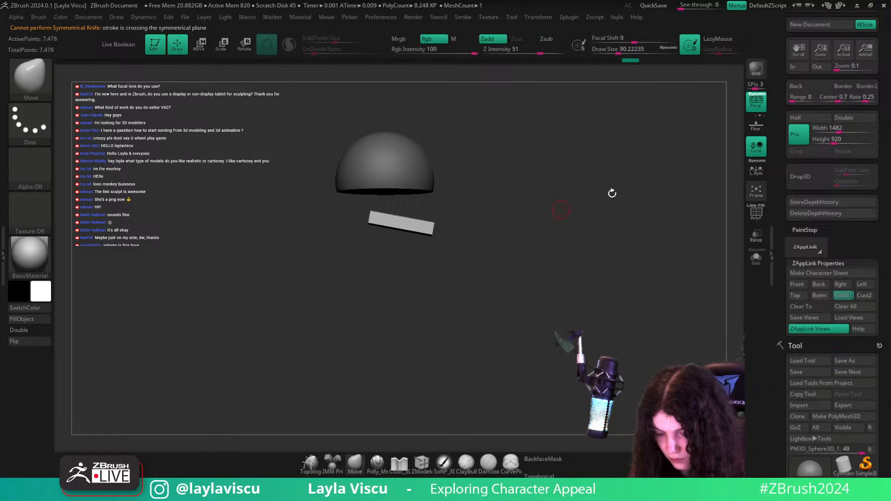
ctrl+shift+drag(434, 212, 421, 276)
ctrl+shift+drag(369, 237, 374, 194)
drag(701, 268, 716, 293)
key(shift+z)
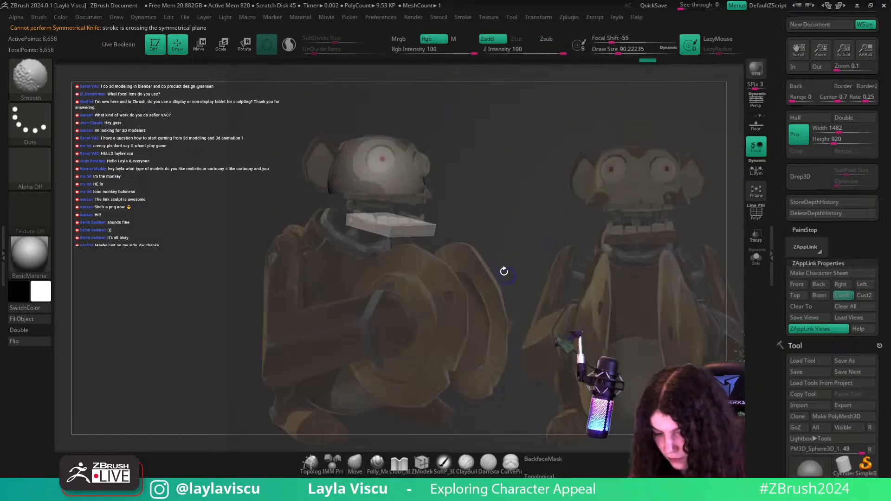
key(shift+z)
- Examine the jaw block's fit to the reference overlay and its wireframe in the side and Cust1 views
key(shift+z)
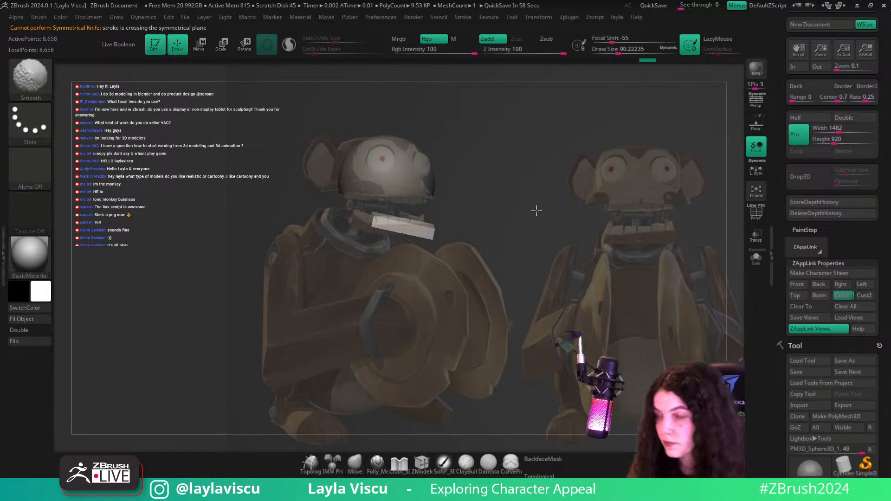
key(shift+z)
mouse_move(426, 250)
ctrl+right_down()
mouse_move(389, 235)
mouse_move(430, 247)
ctrl+right_up()
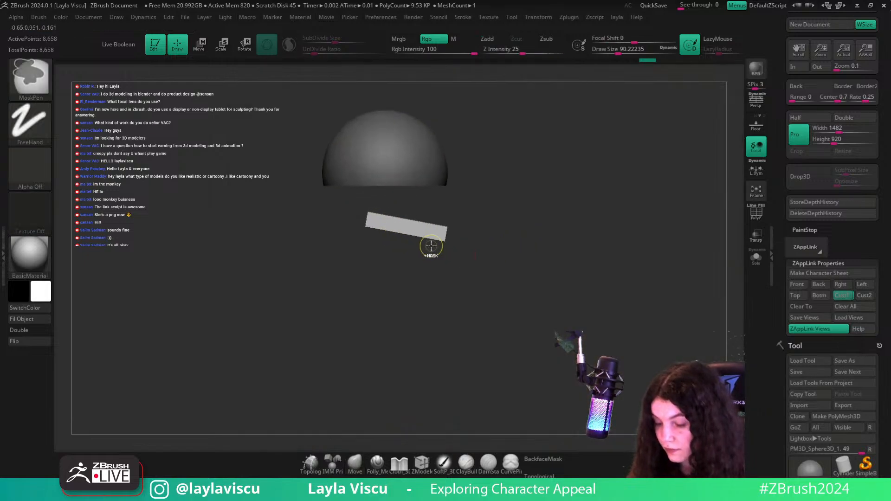
key(shift+f)
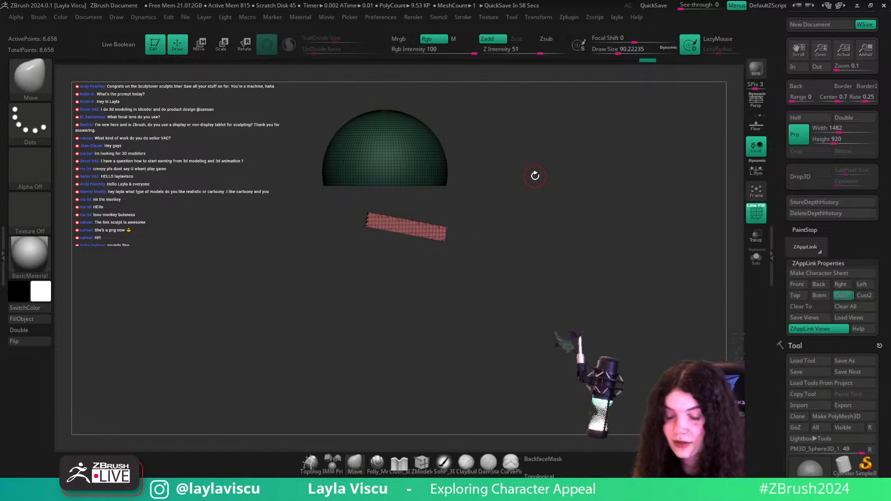
click(843, 296)
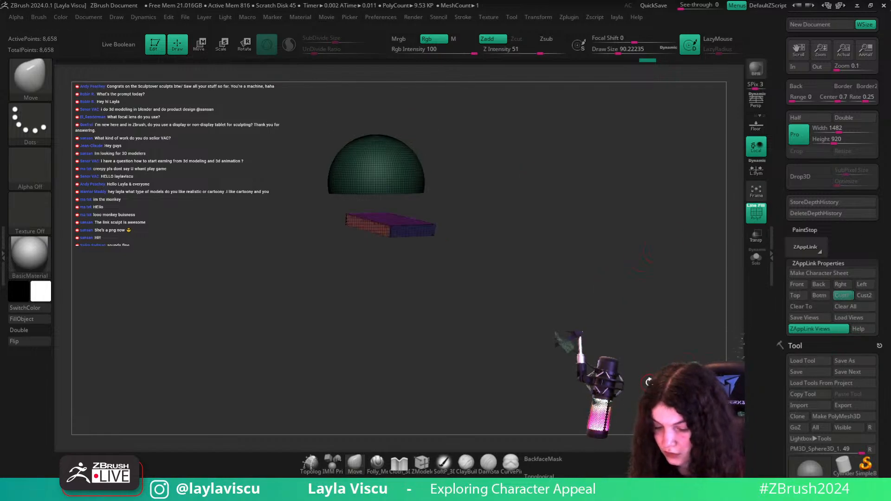
key(shift+f)
key(shift+z)
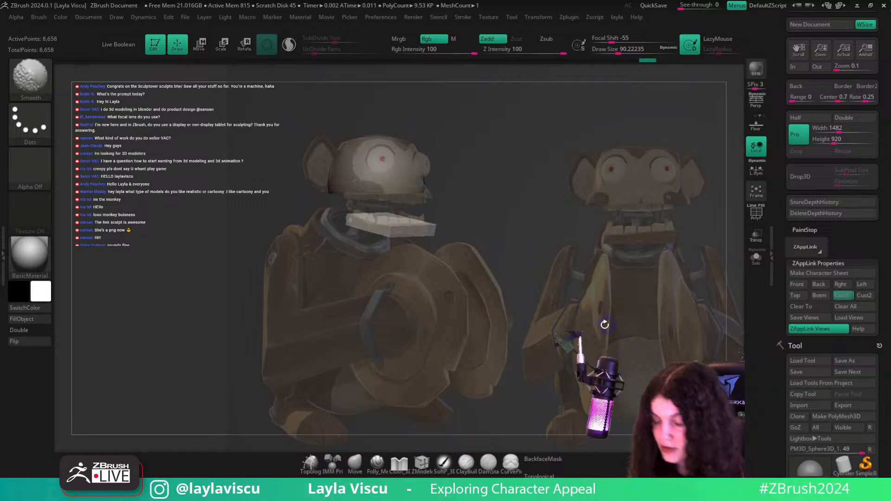
key(shift+z)
- Shave a thin slice off the jaw block's front end with KnifeCurve and compare it with the overlay in the Cust1 view
mouse_move(597, 306)
mouse_down()
mouse_move(626, 306)
mouse_move(611, 334)
mouse_move(643, 335)
mouse_move(629, 336)
mouse_up()
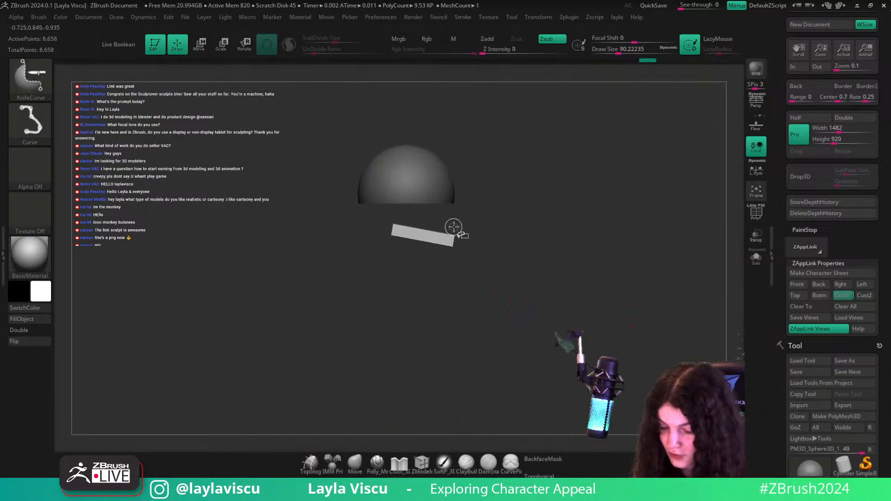
mouse_move(453, 232)
ctrl+shift+mouse_down()
mouse_move(446, 268)
mouse_move(451, 254)
ctrl+shift+mouse_up()
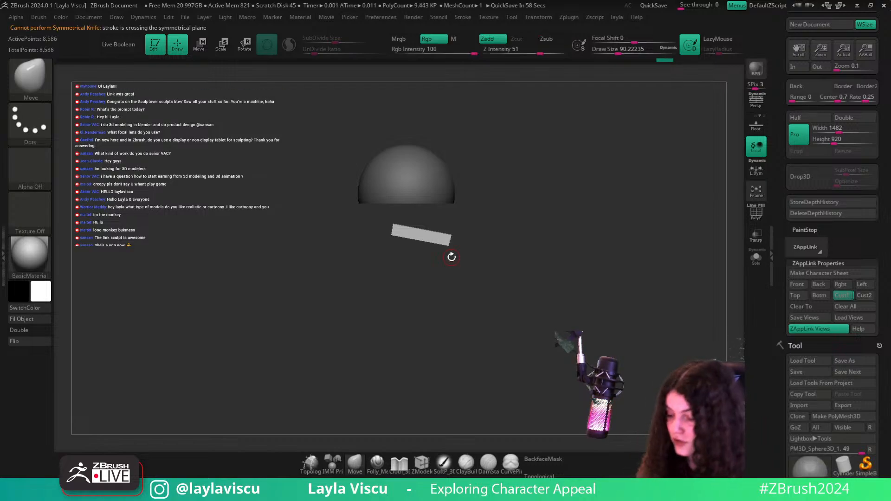
click(843, 295)
key(shift)
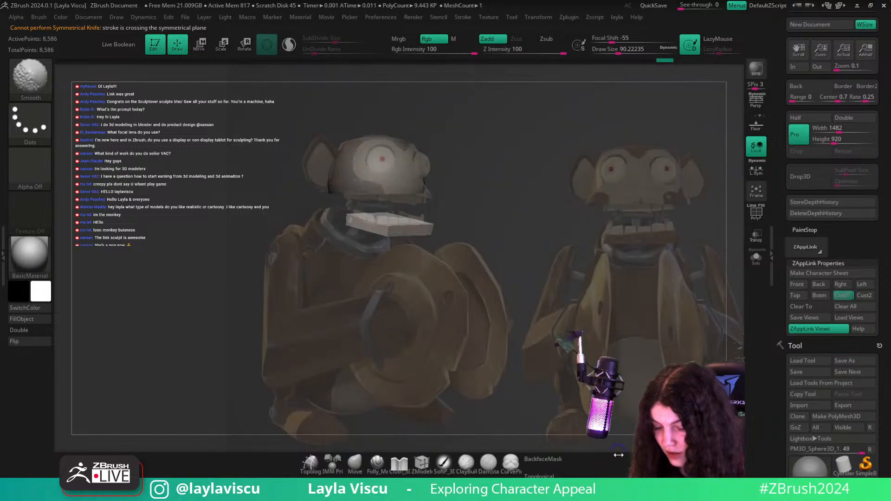
mouse_move(643, 368)
shift+mouse_down()
mouse_move(650, 364)
mouse_move(635, 334)
shift+mouse_up()
- Narrow the jaw block's sides with a symmetrical KnifeCurve cut from below and show it in Cust1 under the reference overlay
click(841, 295)
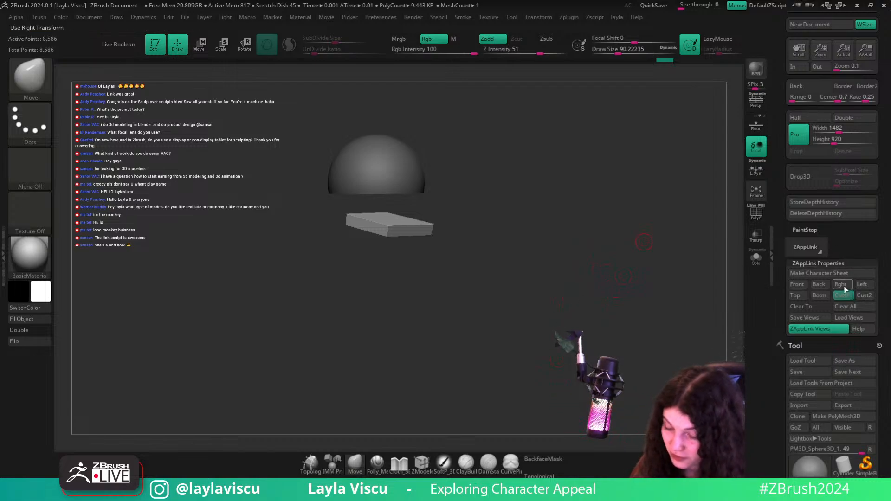
key(shift+z)
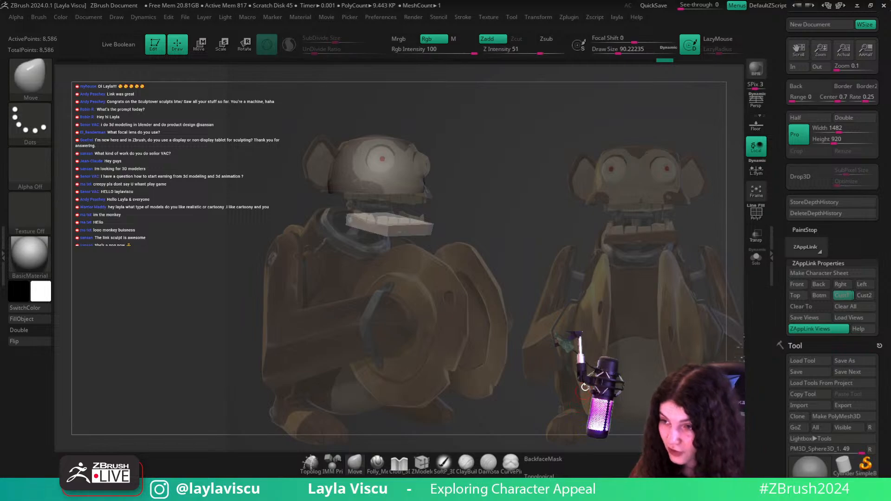
key(shift+z)
drag(586, 337, 502, 292)
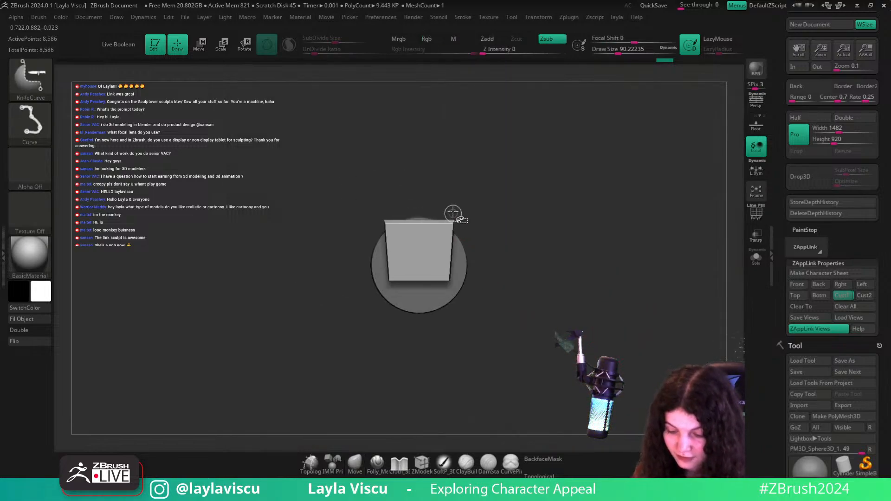
ctrl+shift+drag(453, 214, 444, 300)
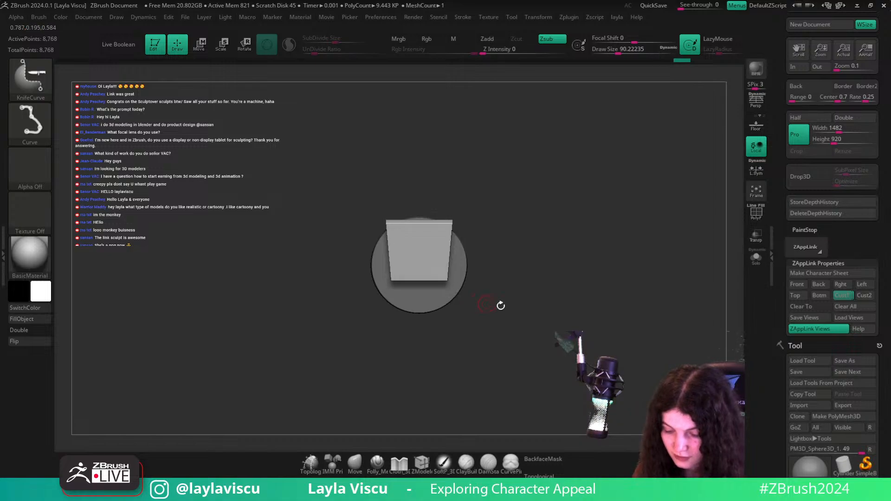
click(841, 296)
key(shift+z)
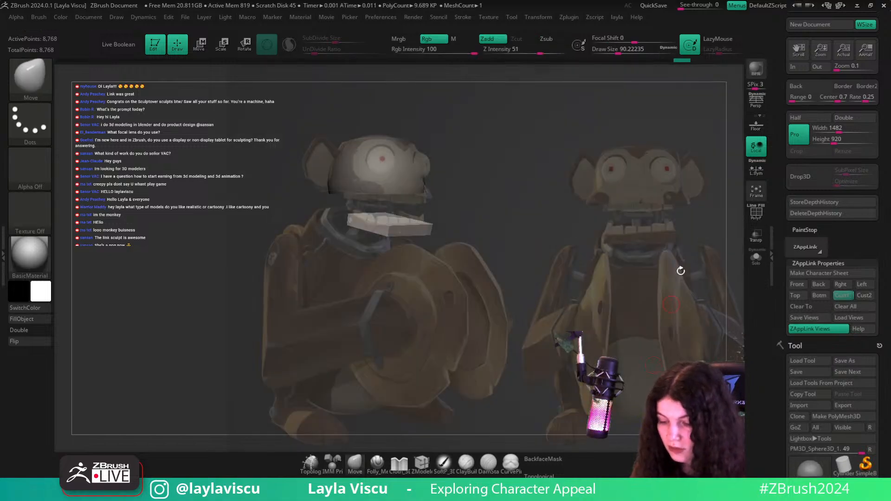
- Turn perspective back on and check the camera's focal-length settings and the Cust1 view against the reference overlay
key(p)
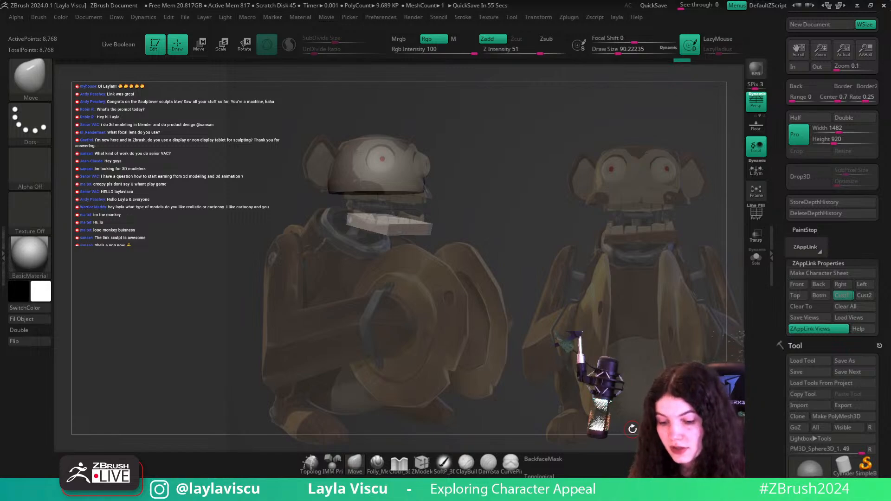
key(shift+z)
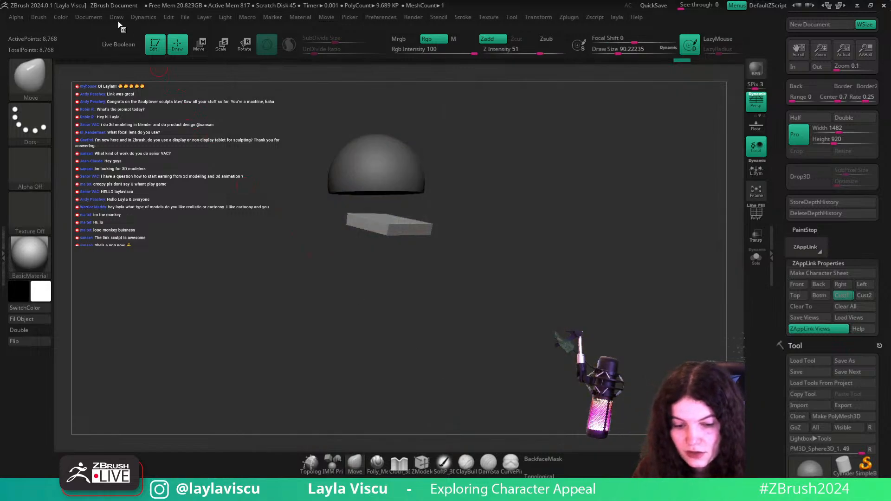
click(117, 17)
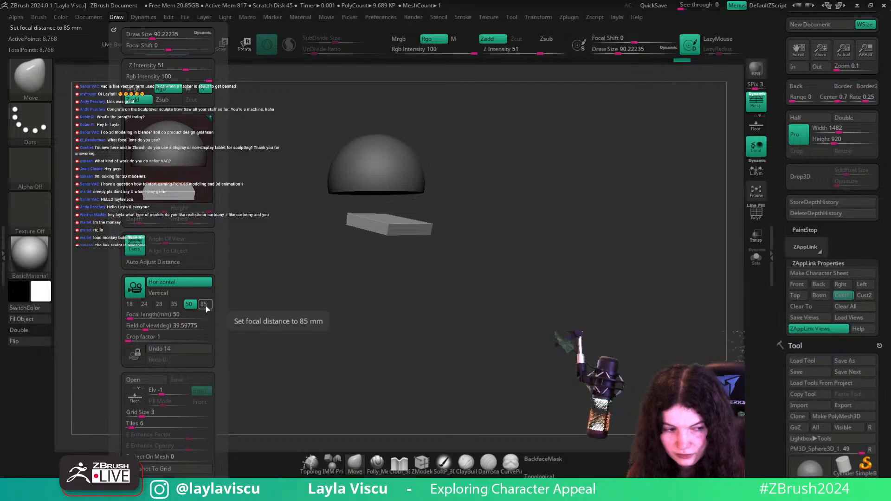
mouse_move(213, 308)
mouse_down()
mouse_move(212, 240)
mouse_move(209, 300)
mouse_up()
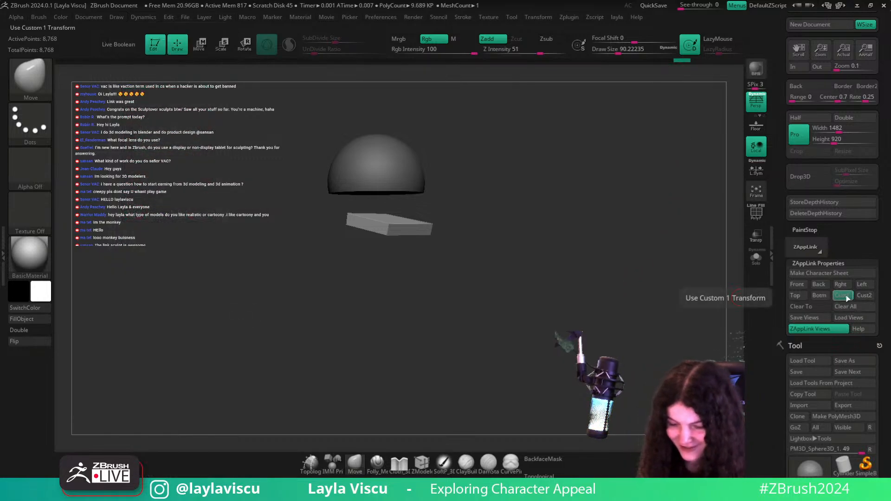
key(shift+z)
key(shift+z)
key(shift+z)
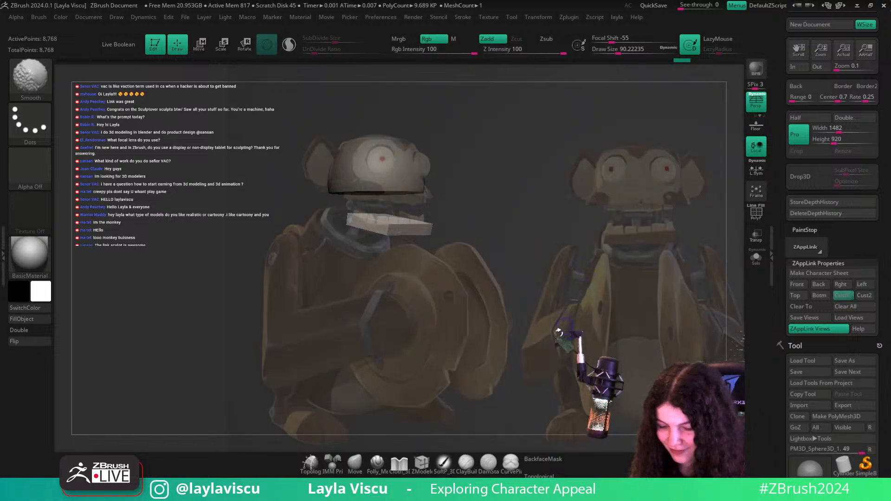
- Reshape the top of the head dome with the Move brush at draw size about 422 and compare it with the overlay in Cust1
ctrl+click(573, 233)
drag(572, 233, 541, 255)
drag(594, 229, 552, 240)
key(s)
mouse_move(469, 217)
mouse_down()
mouse_move(485, 217)
mouse_move(471, 207)
mouse_move(466, 211)
mouse_move(505, 229)
mouse_move(504, 243)
mouse_up()
drag(464, 170, 466, 176)
mouse_move(514, 155)
mouse_down()
mouse_move(512, 111)
mouse_move(602, 158)
mouse_up()
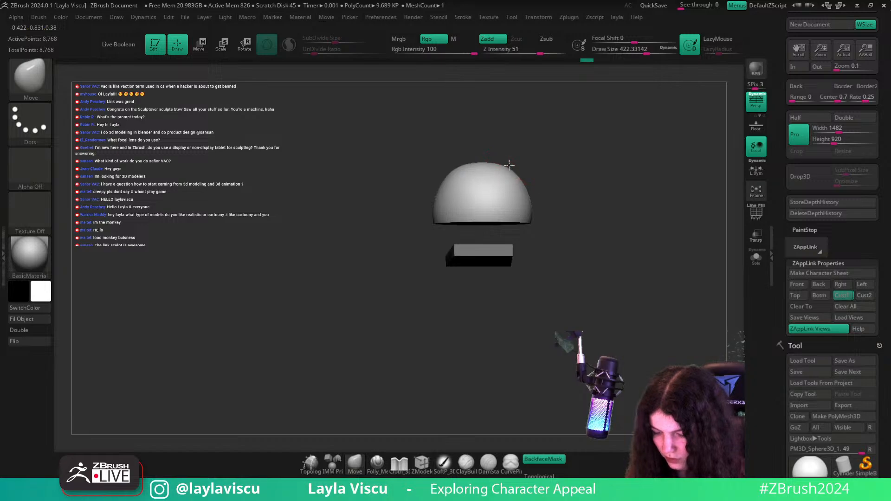
click(847, 297)
key(shift+z)
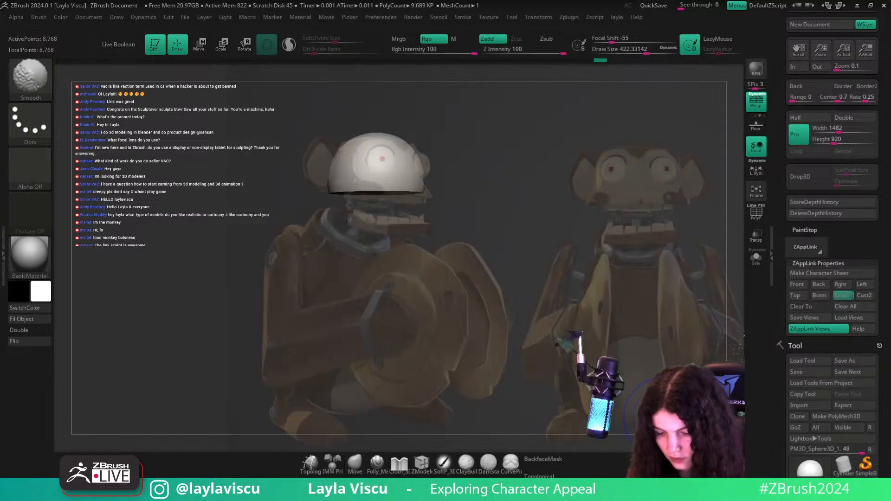
- Slice the very top off the head dome with a straight horizontal KnifeCurve cut and check it from above and in Cust1
mouse_move(440, 214)
mouse_down()
mouse_move(461, 143)
mouse_move(498, 149)
mouse_up()
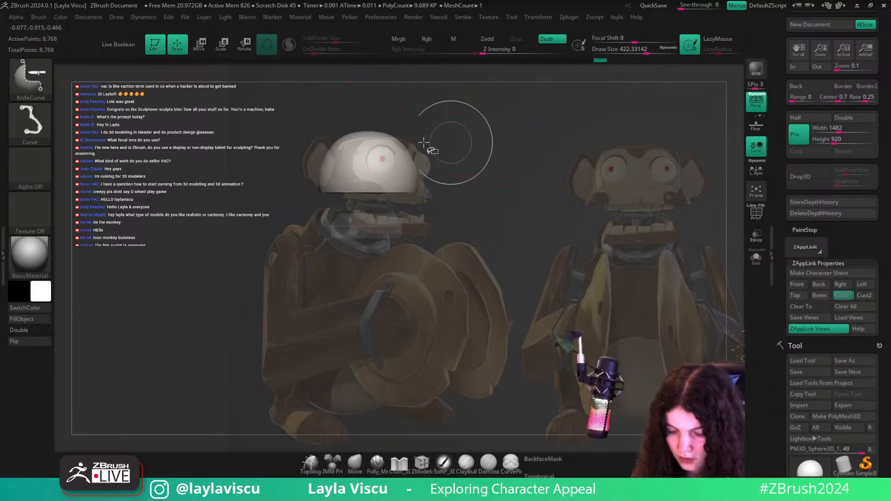
ctrl+shift+drag(312, 134, 465, 134)
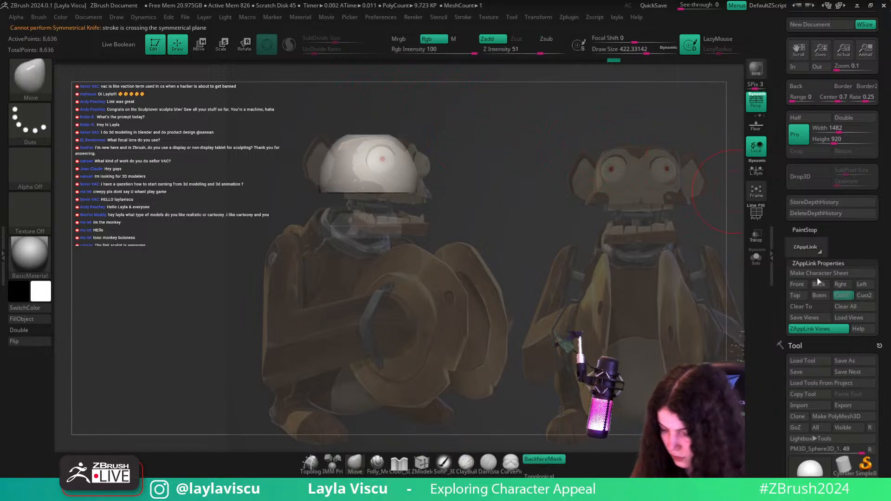
click(841, 297)
key(shift+z)
key(shift+z)
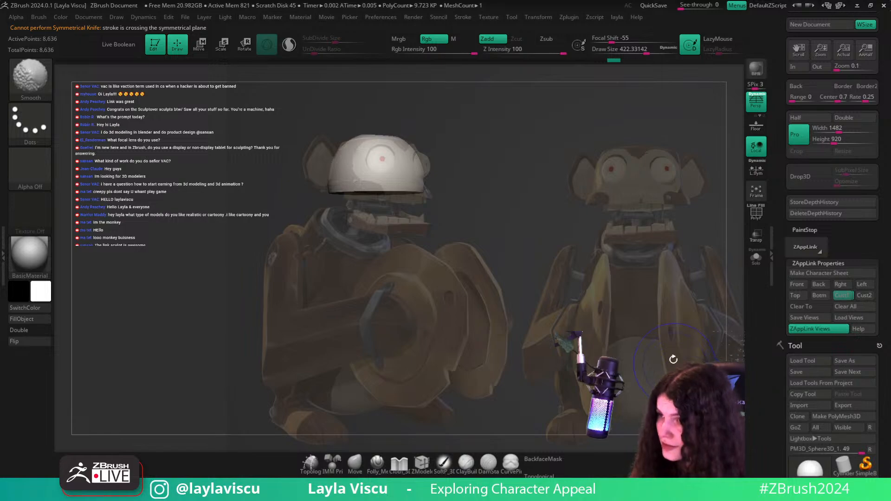
key(shift+z)
drag(650, 325, 678, 422)
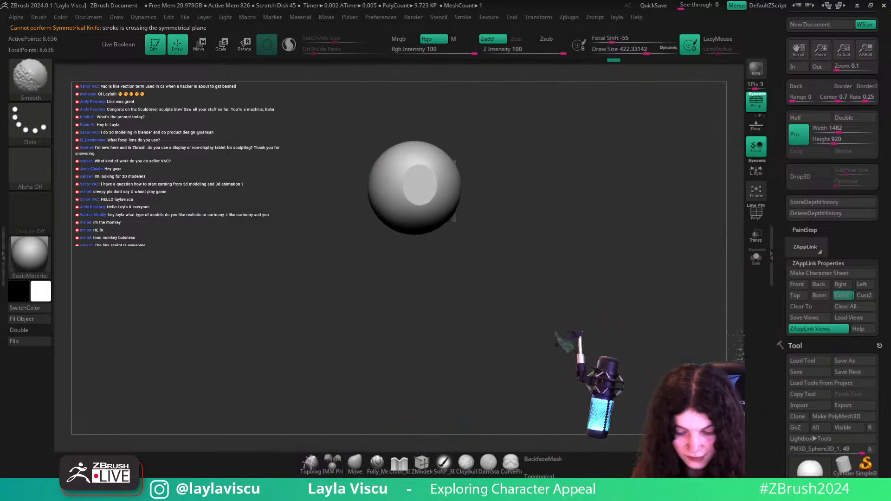
click(842, 296)
key(shift+z)
key(shift+z)
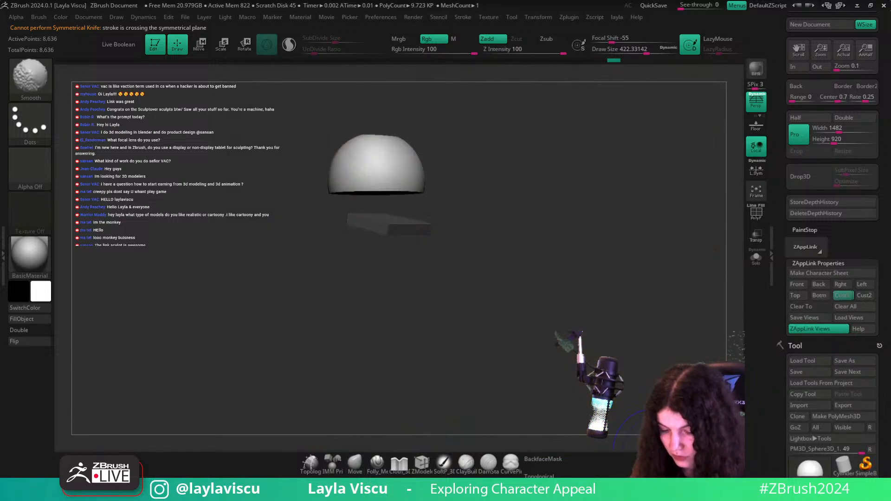
key(shift+z)
- Insert a Cylinder from the IMM Primitives brush on the side of the head dome as an ear, with polyframe on
key(b)
key(i)
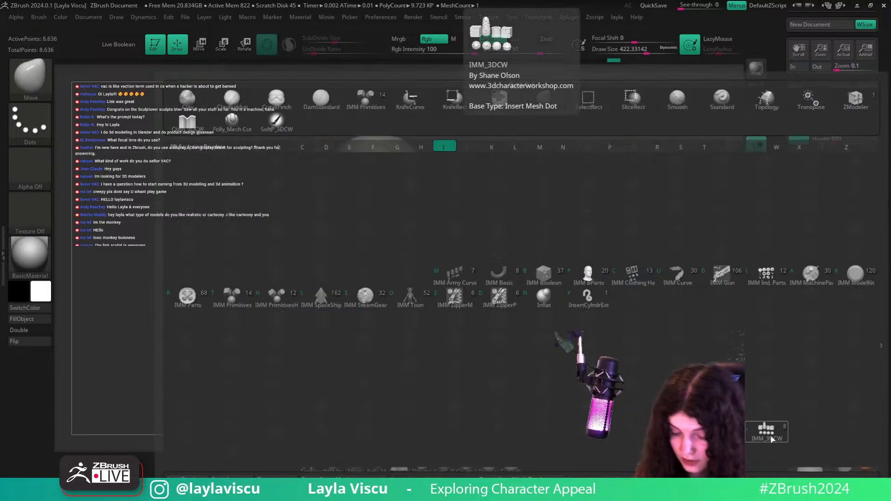
click(242, 297)
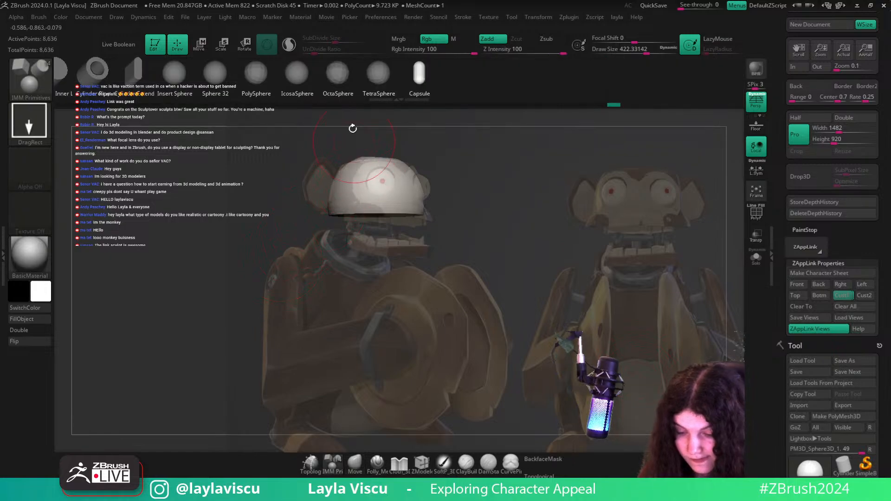
drag(159, 73, 338, 77)
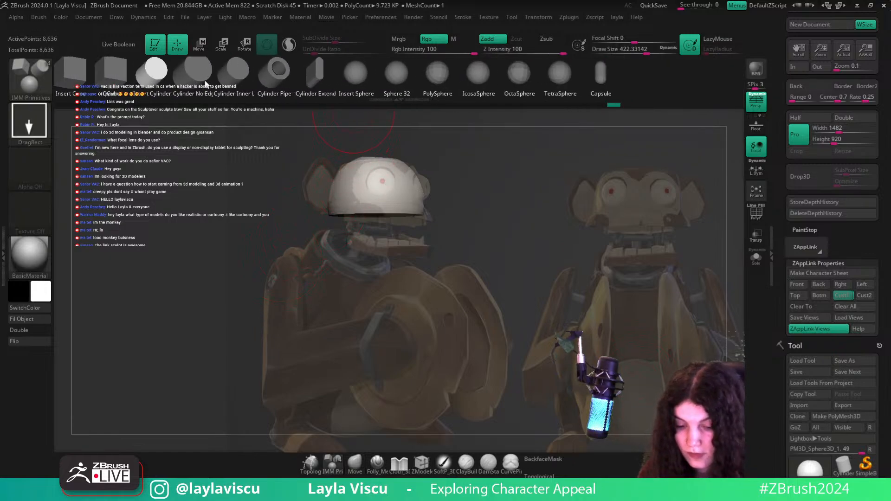
key(shift+f)
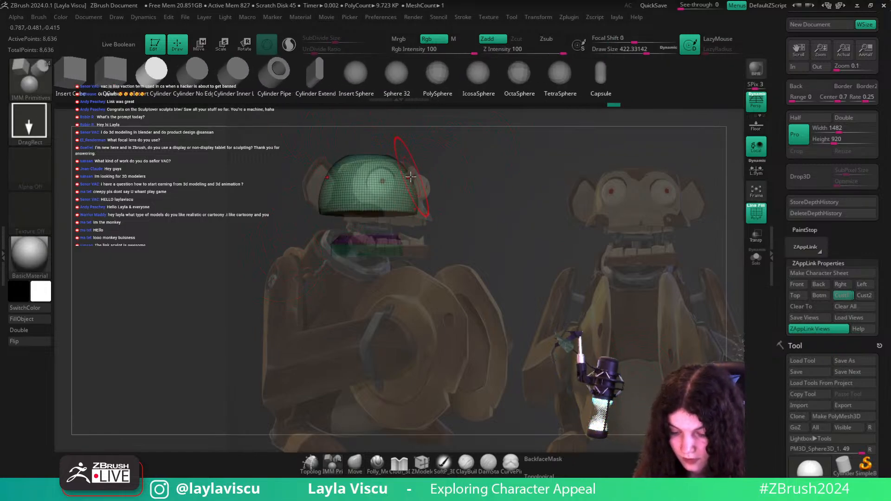
drag(410, 177, 422, 203)
- Position and scale the ear disc with the gizmo to fit the ear in the Cust1 reference overlay
key(w)
drag(440, 167, 393, 222)
drag(424, 174, 365, 208)
drag(422, 221, 419, 227)
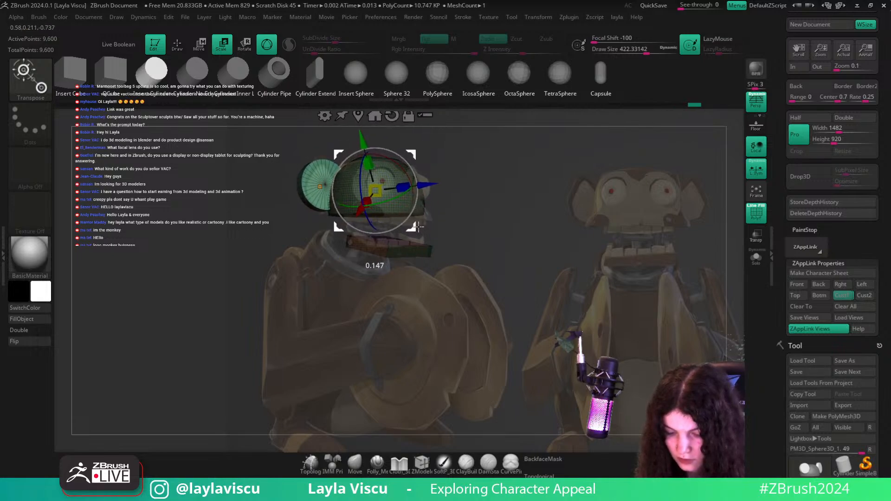
drag(379, 195, 369, 197)
drag(413, 227, 413, 231)
click(355, 462)
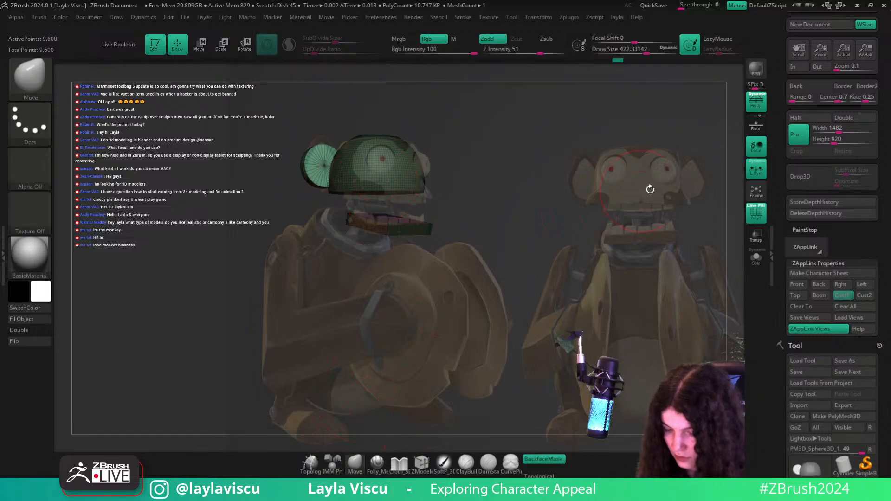
click(844, 295)
mouse_move(598, 392)
mouse_down()
mouse_move(583, 403)
mouse_move(581, 386)
mouse_up()
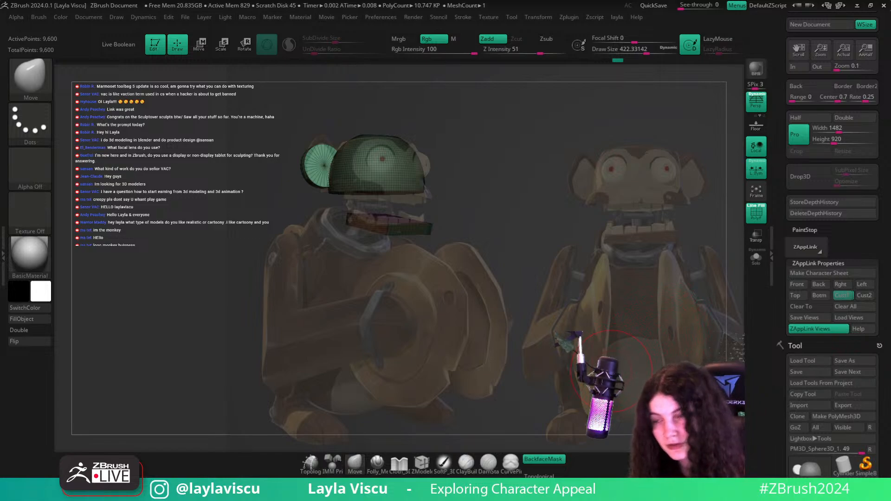
- Shape the ear's outline to the reference with the MoveInfiniteDepth brush, turn polyframe off and check the ears from another angle and in Cust1
key(b)
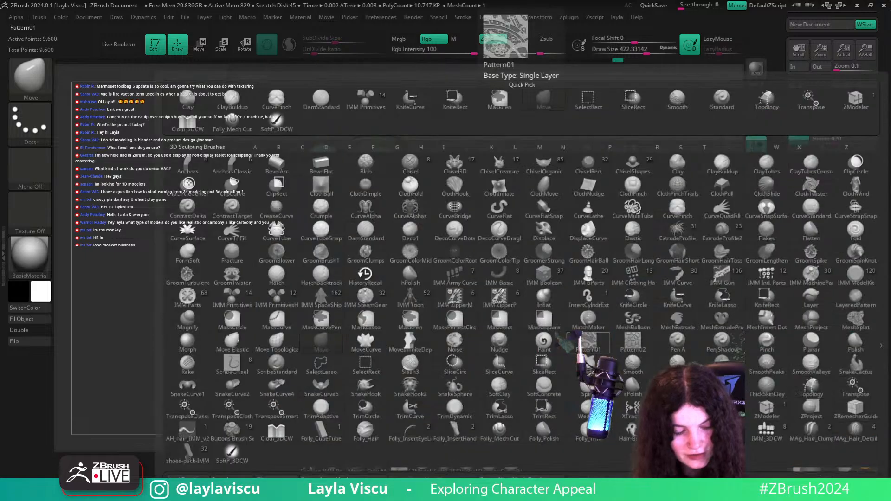
click(410, 343)
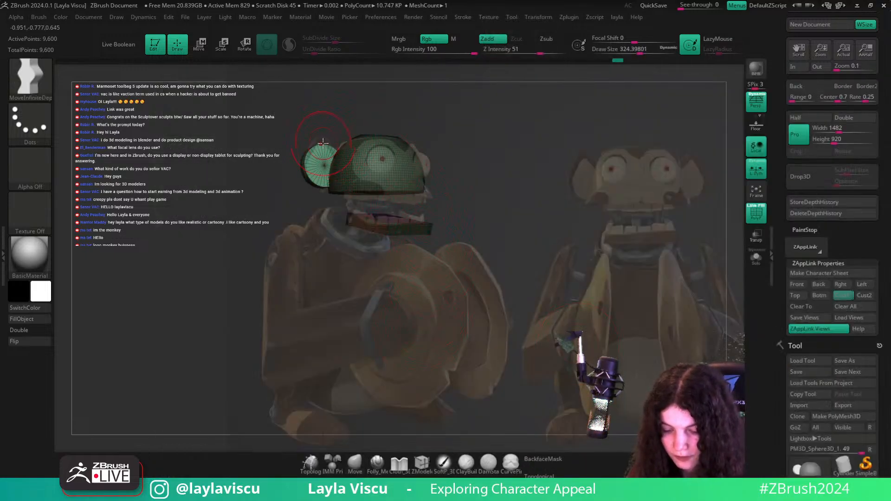
mouse_move(318, 149)
mouse_down()
mouse_move(324, 124)
mouse_move(344, 134)
mouse_move(312, 149)
mouse_move(317, 172)
mouse_move(310, 167)
mouse_move(318, 172)
mouse_move(317, 145)
mouse_up()
key(s)
key(bracketright)
key(s)
key(s)
key(s)
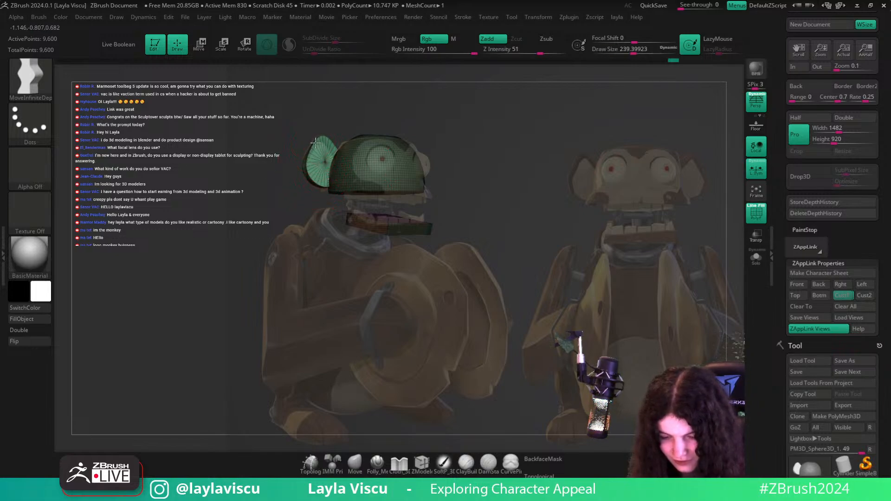
key(shift+z)
key(shift+f)
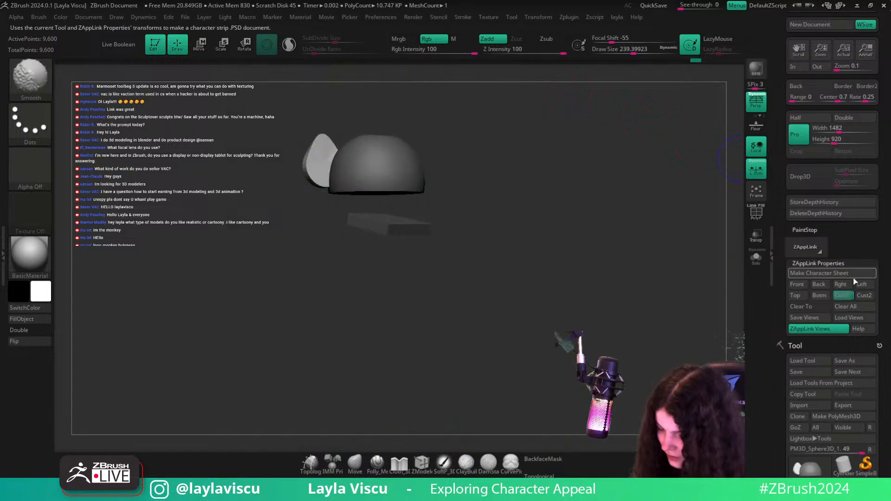
drag(710, 297, 714, 328)
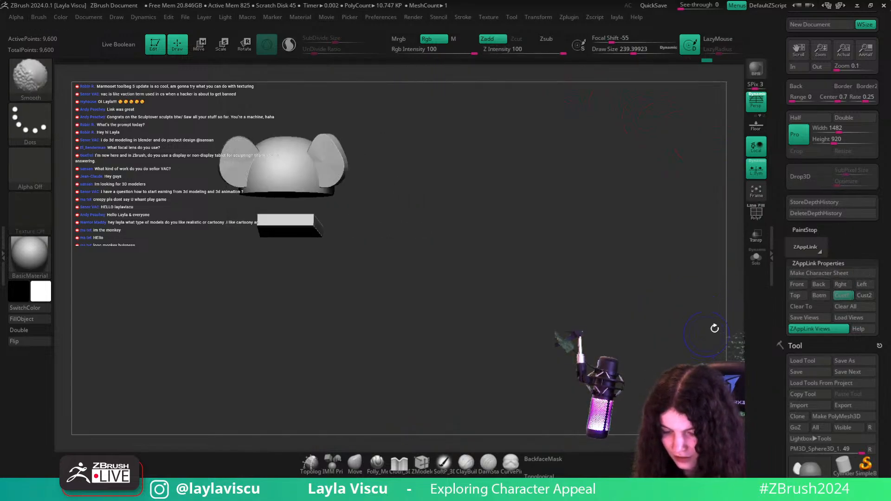
click(844, 299)
key(shift+z)
key(shift+z)
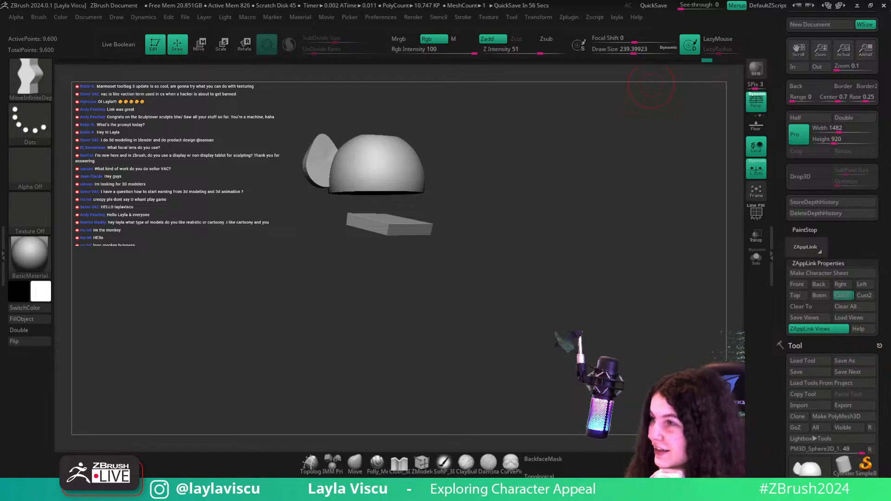
- Isolate the ears, mask them, show the whole model again and invert the mask so only the ears are editable
mouse_move(524, 286)
mouse_down()
mouse_move(574, 276)
mouse_move(463, 281)
mouse_move(433, 252)
mouse_up()
ctrl+shift+click(315, 162)
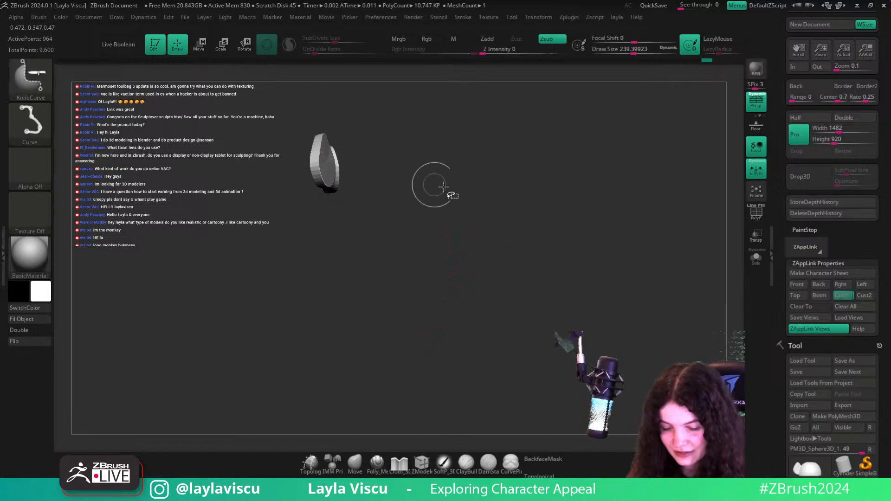
ctrl+click(518, 159)
ctrl+shift+click(526, 159)
ctrl+click(525, 163)
- Adjust the ears' thickness and placement against the head along their local Z axis with the gizmo
key(w)
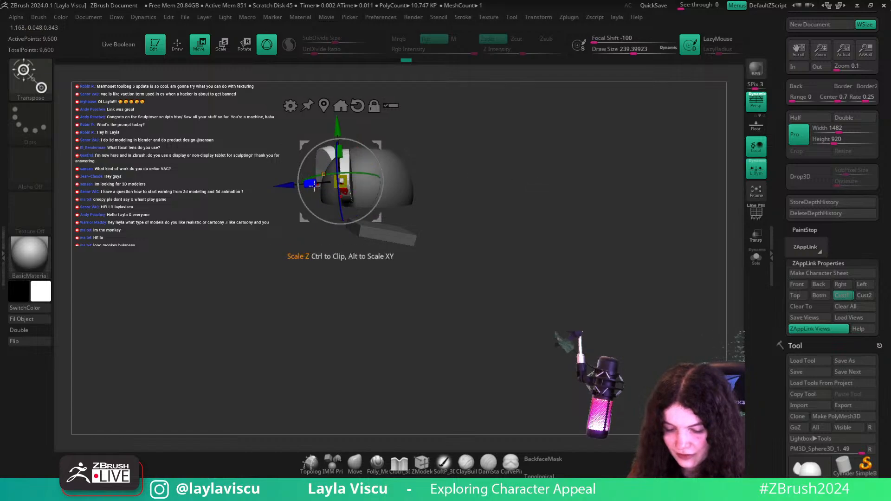
drag(310, 184, 289, 184)
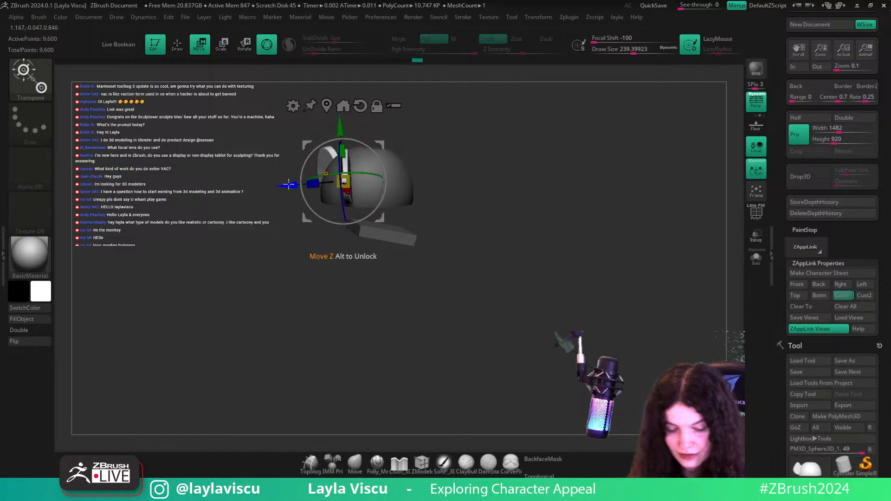
key(q)
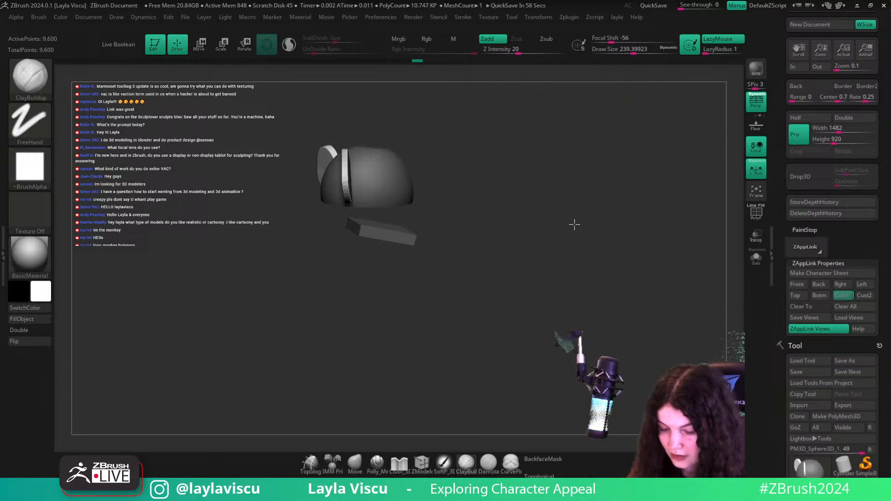
key(w)
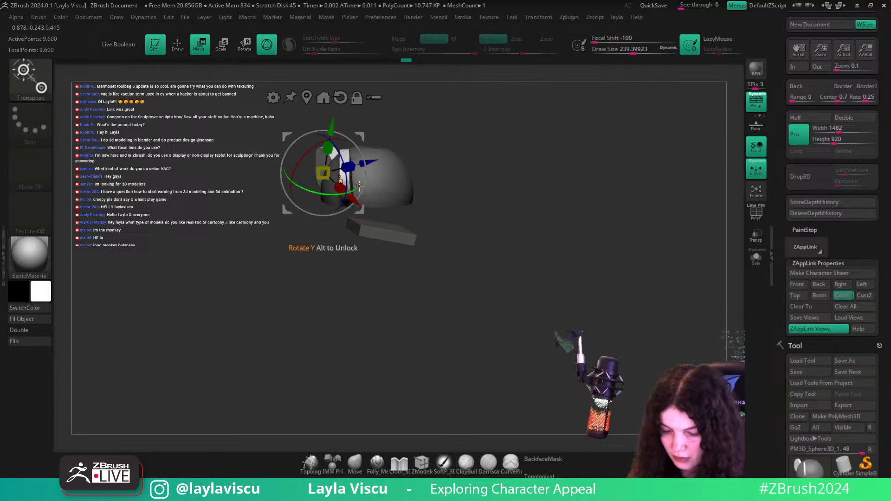
drag(339, 184, 321, 185)
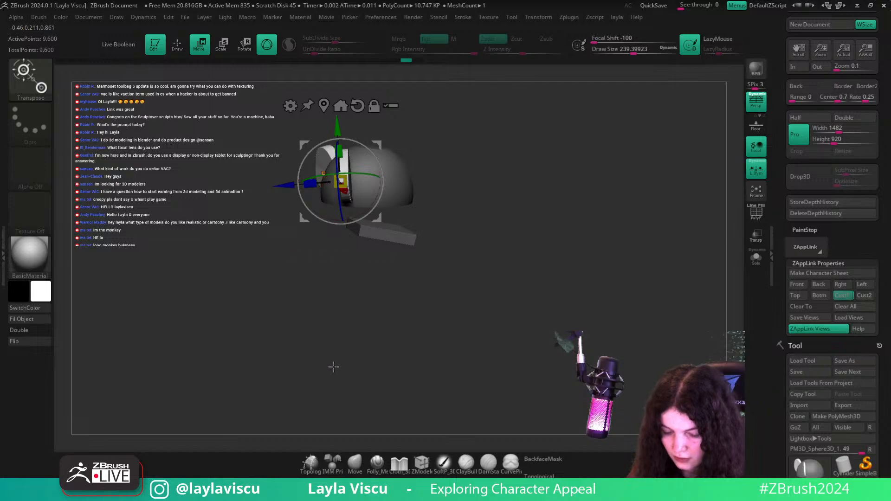
- Push the ear's edge toward the reference outline in Cust1 with the Move brush at draw size about 415
click(355, 463)
click(841, 295)
shift+drag(511, 224, 478, 212)
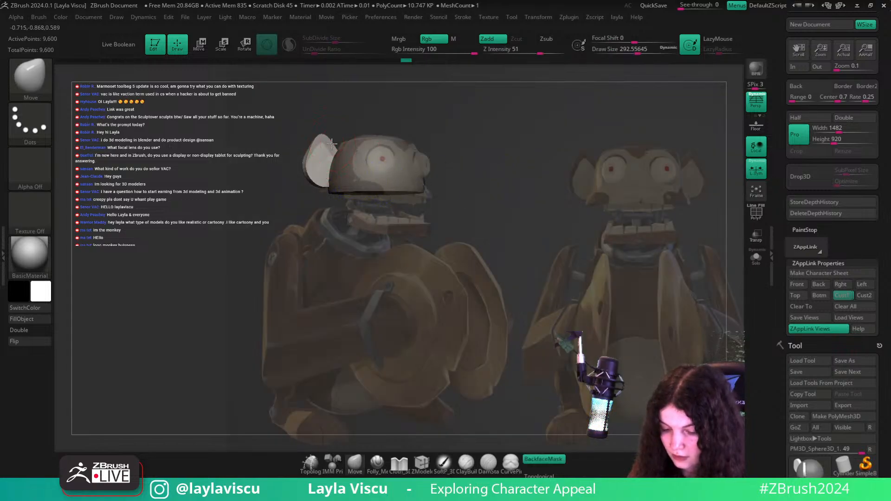
key(s)
drag(337, 174, 347, 174)
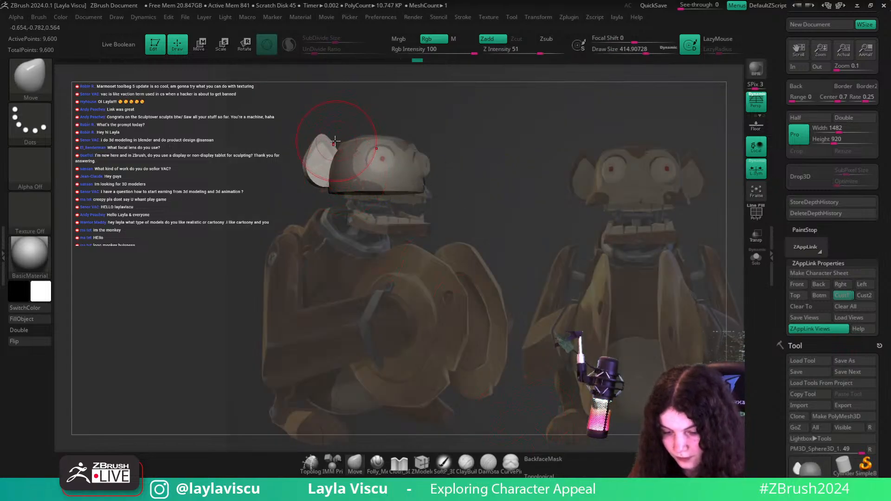
key(shift+z)
key(shift+z)
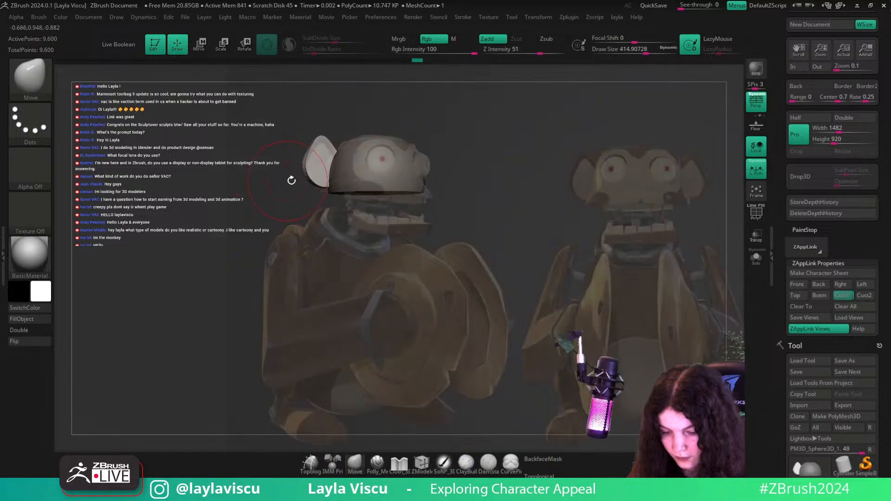
key(shift+z)
key(shift+z)
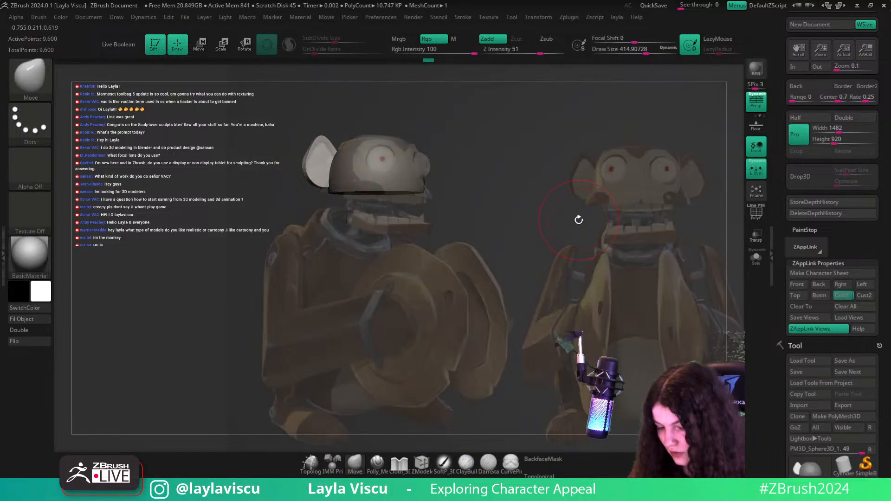
- Lower the opacity of the Spotlight reference image and leave Spotlight editing
key(z)
mouse_move(453, 211)
mouse_down()
mouse_move(462, 293)
mouse_move(462, 214)
mouse_up()
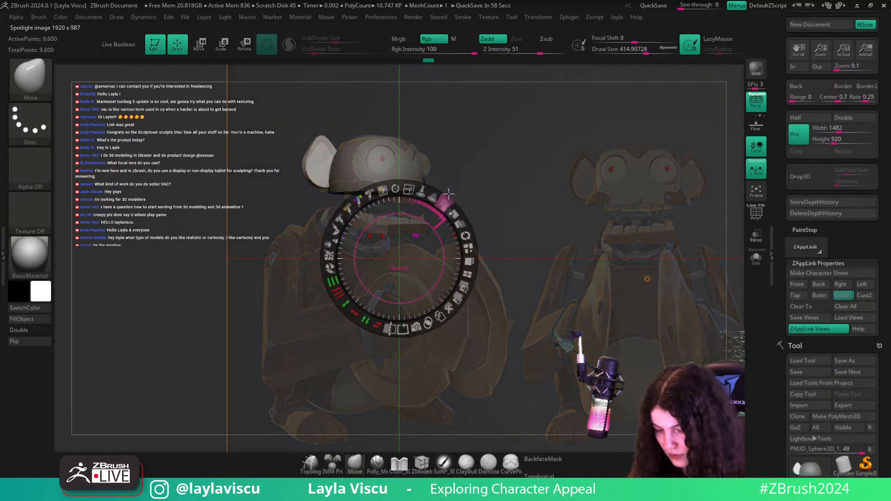
key(z)
- Nudge the ear's upper edge with the Move brush at draw size about 351 and check the ears from above and in Cust1
key(s)
drag(325, 136, 324, 137)
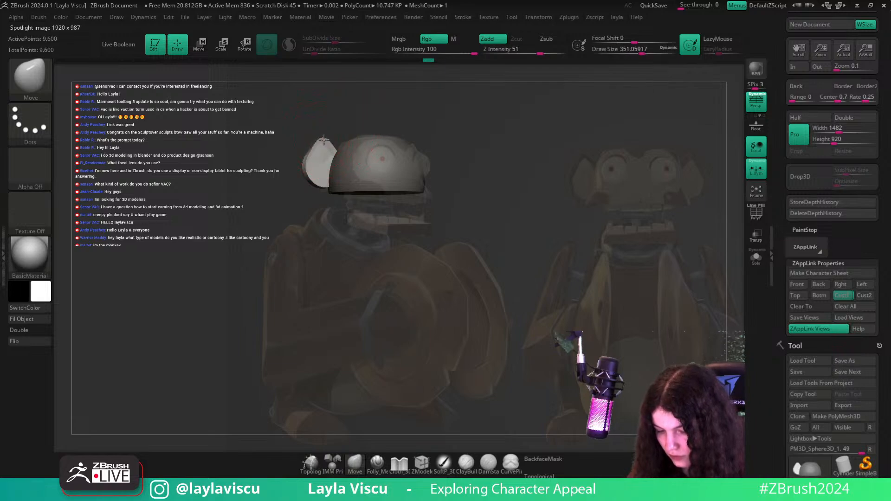
key(shift+z)
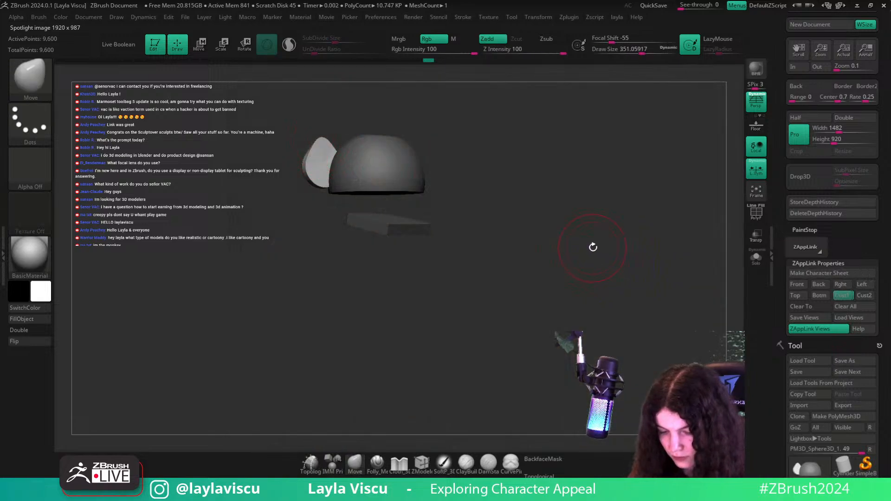
ctrl+drag(593, 248, 573, 296)
mouse_move(619, 270)
mouse_down()
mouse_move(601, 334)
mouse_move(603, 302)
mouse_up()
mouse_move(517, 207)
alt+mouse_down()
mouse_move(652, 324)
mouse_move(654, 371)
alt+mouse_up()
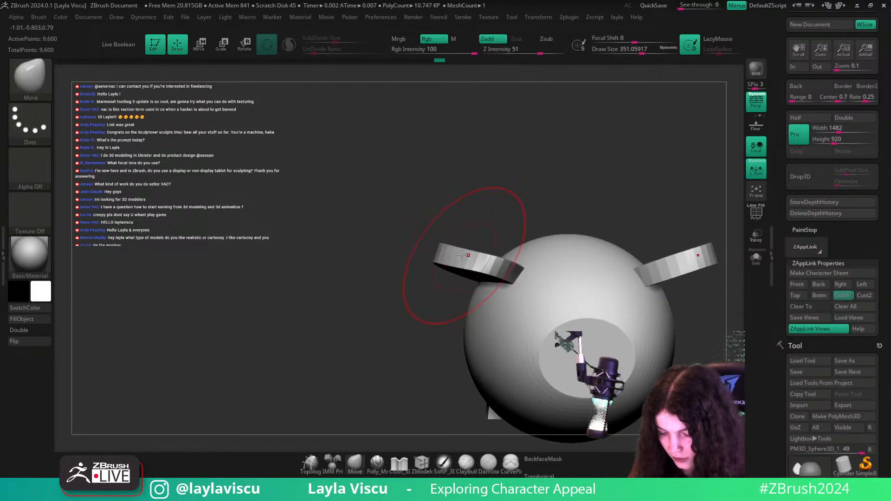
click(843, 295)
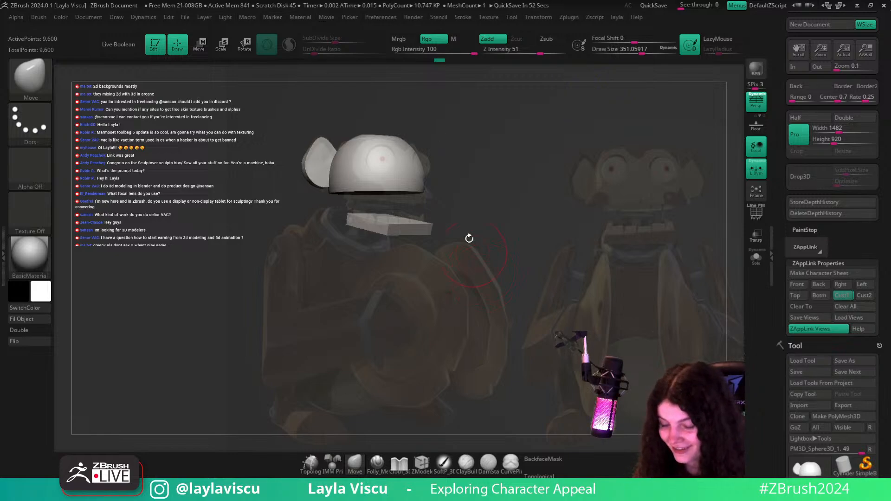
- Isolate the head dome and prepare the Folly_Mech Cut brush at draw size about 207
key(shift)
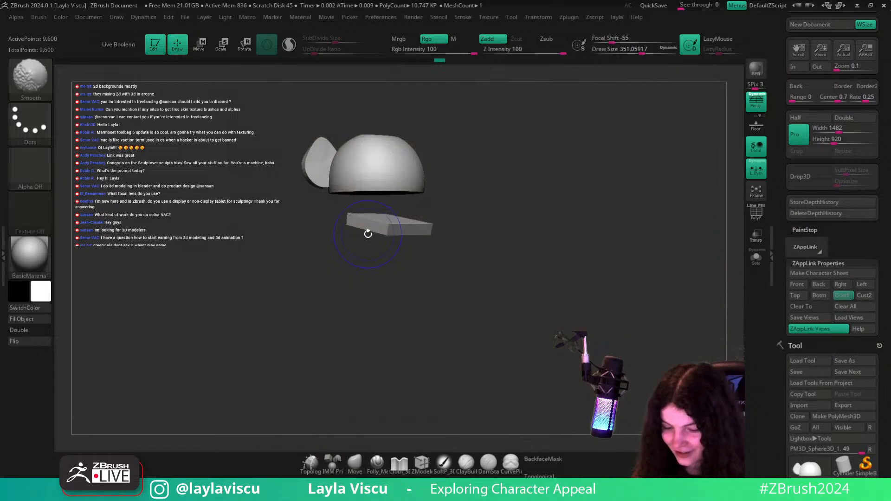
key(shift+z)
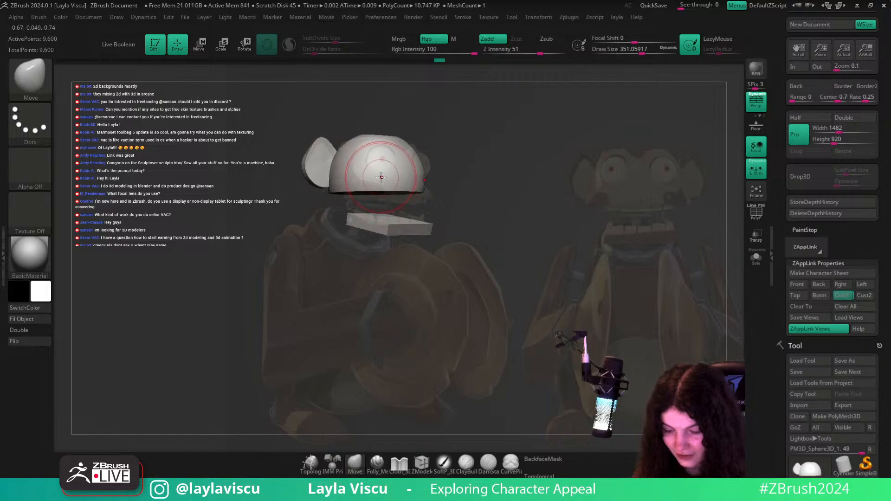
click(377, 462)
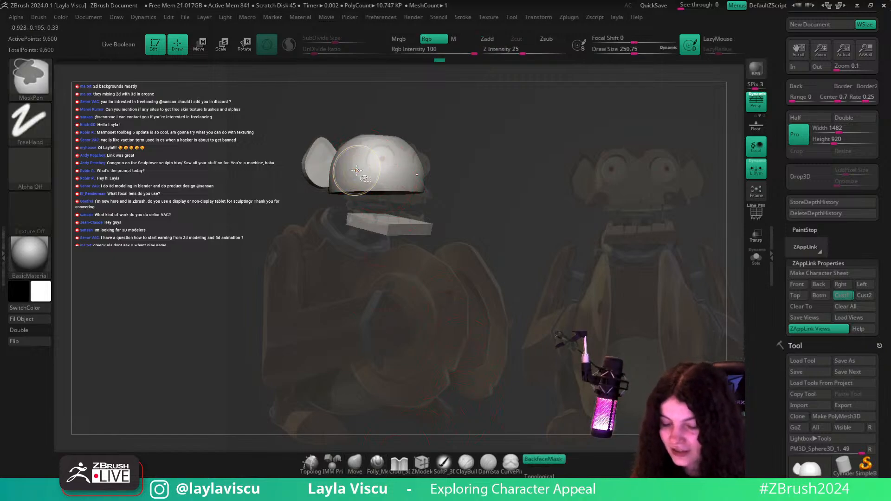
ctrl+shift+click(355, 167)
key(s)
click(361, 184)
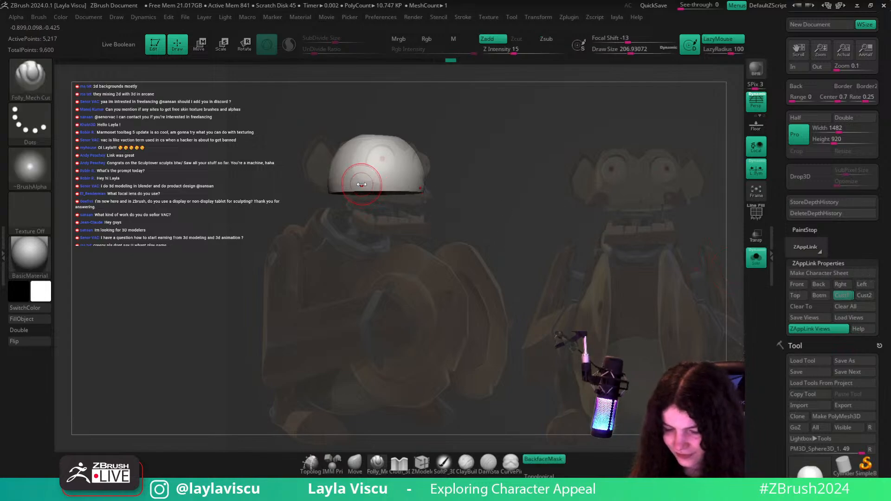
- Try cutting a straight horizontal band across the head dome's lower part with the Folly_Mech Cut brush
drag(327, 183, 489, 182)
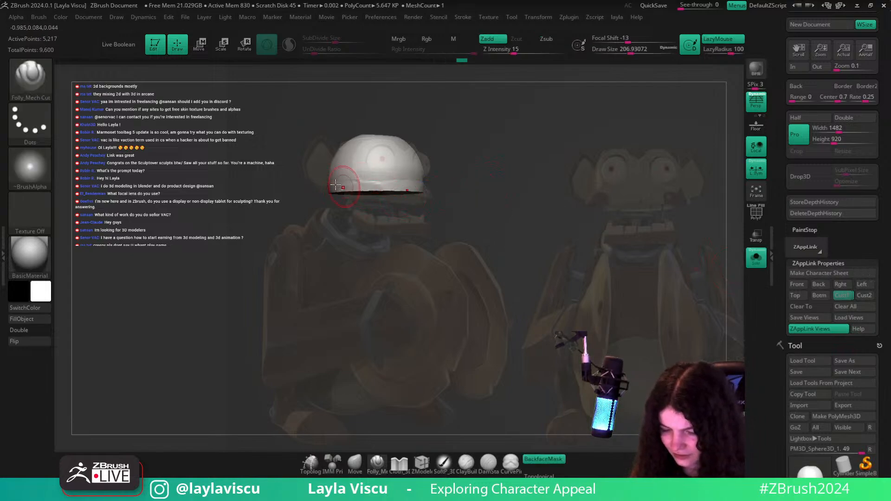
drag(329, 182, 485, 181)
key(ctrl+z)
key(ctrl+z)
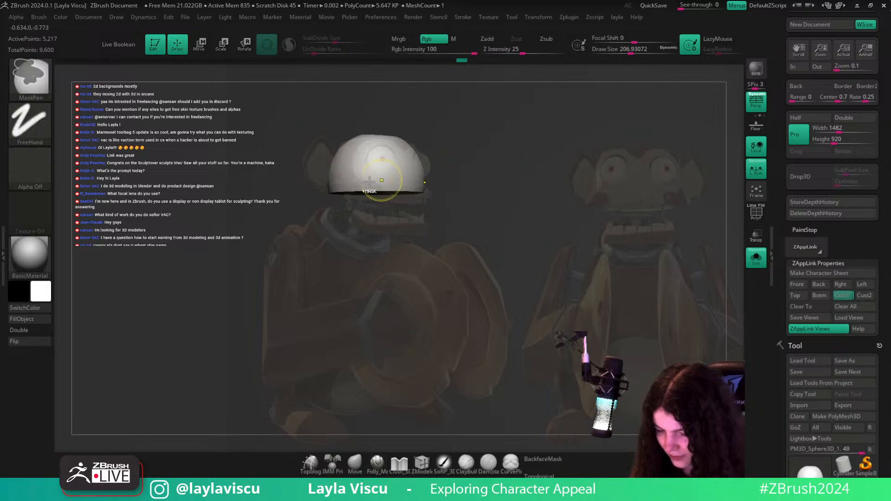
key(shift+z)
drag(327, 183, 443, 179)
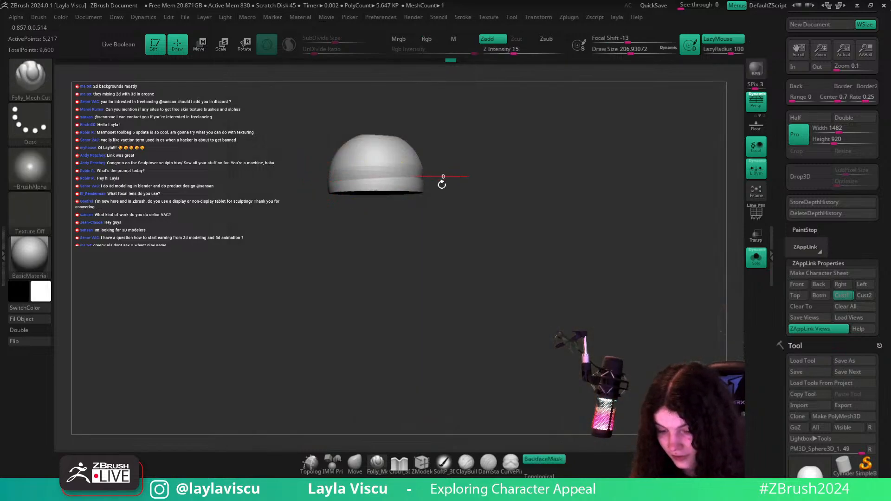
key(ctrl+z)
- Cut a horizontal stepped band around the head dome just above its lower rim with the Folly_Mech Cut brush
drag(328, 181, 597, 188)
ctrl+right_drag(561, 212, 419, 227)
mouse_move(372, 188)
mouse_down()
mouse_move(550, 184)
mouse_move(501, 169)
mouse_up()
key(ctrl+z)
mouse_move(401, 190)
mouse_down()
mouse_move(503, 181)
mouse_move(596, 146)
mouse_up()
key(ctrl+z)
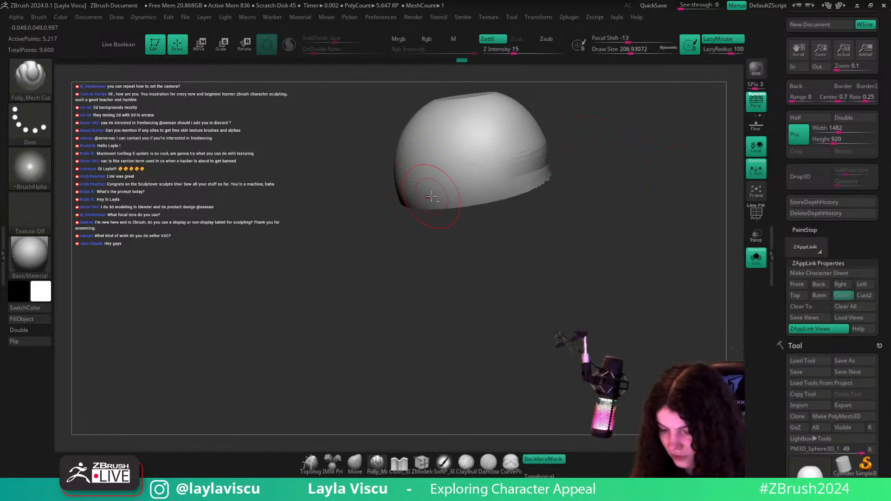
mouse_move(400, 191)
mouse_down()
mouse_move(497, 183)
mouse_move(591, 146)
mouse_up()
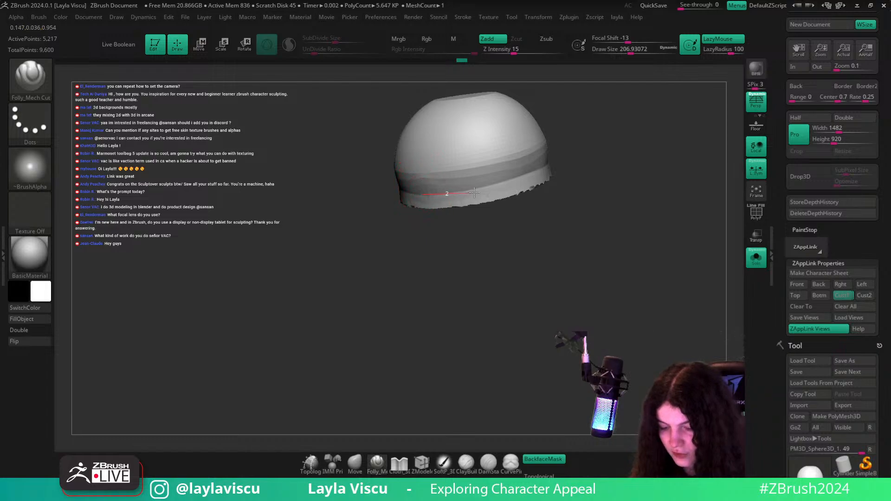
drag(474, 192, 506, 190)
- Restore the Cust1 view with the reference overlay and unhide the ears and jaw block
click(842, 296)
key(shift+z)
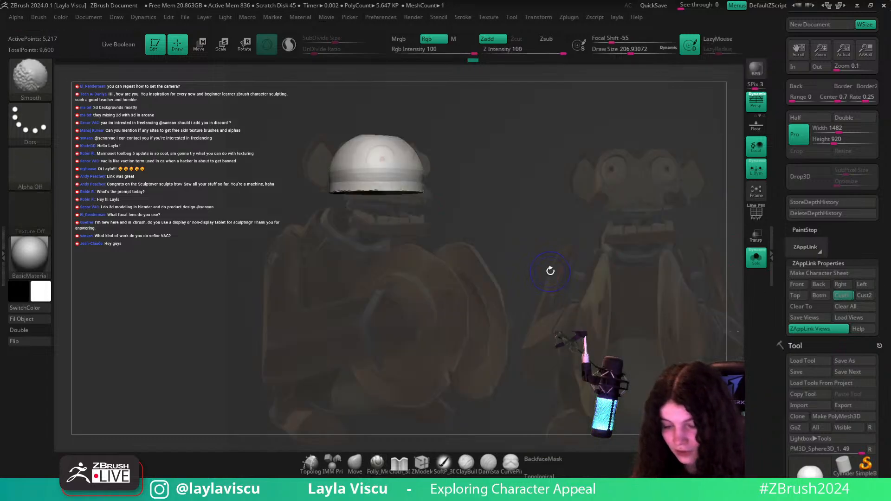
ctrl+shift+click(631, 262)
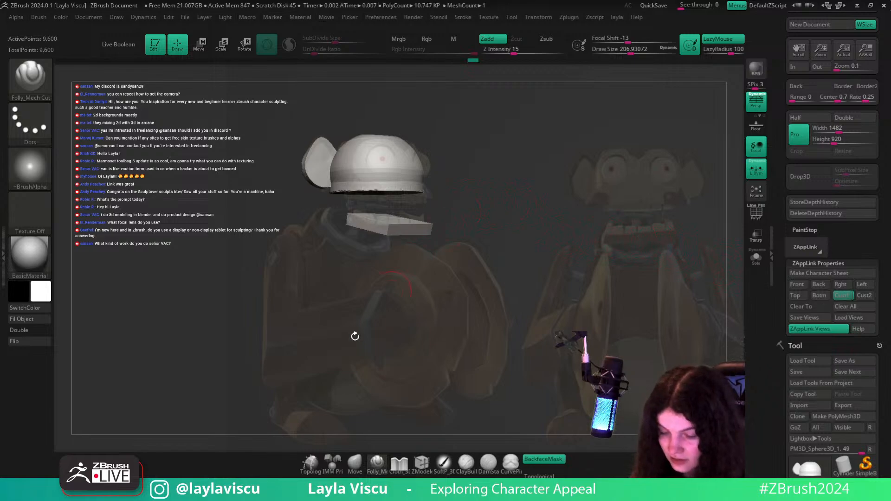
- Turn on radial symmetry around the head dome's vertical axis, with the brush draw size at about 324 and the head seen from above
key(s)
drag(358, 128, 369, 128)
drag(420, 116, 468, 214)
key(shift+z)
click(566, 18)
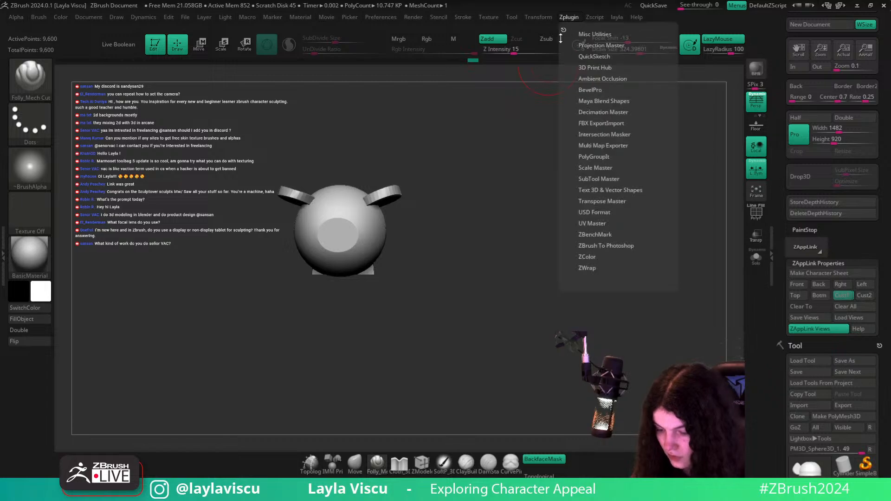
click(538, 17)
click(551, 305)
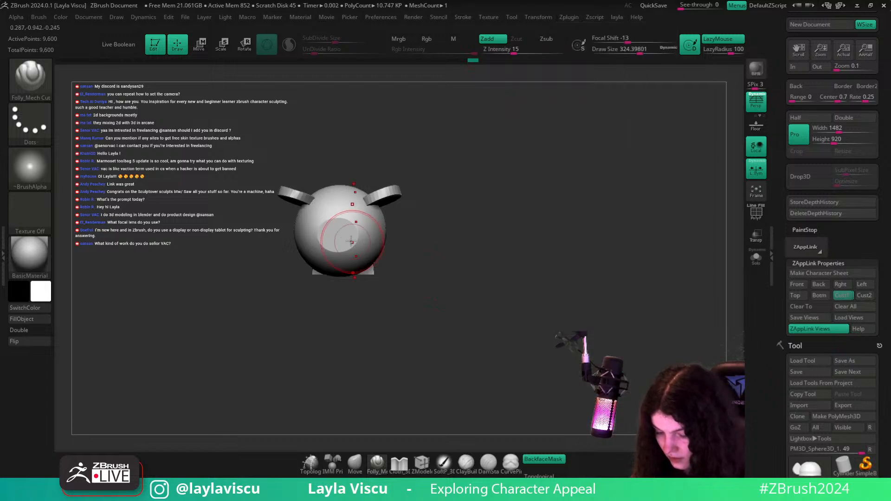
click(538, 17)
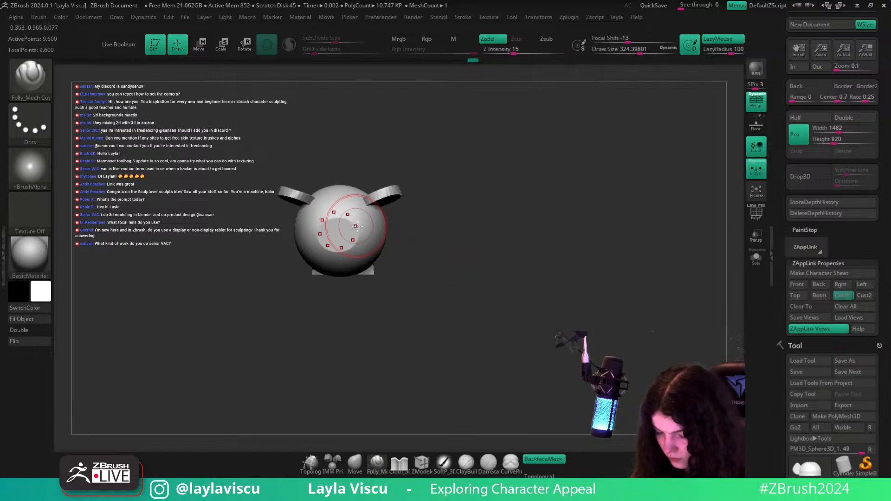
- Adjust the flat crown of the head dome with the Move brush at draw size about 324 under radial symmetry
alt+drag(464, 294, 536, 259)
click(355, 463)
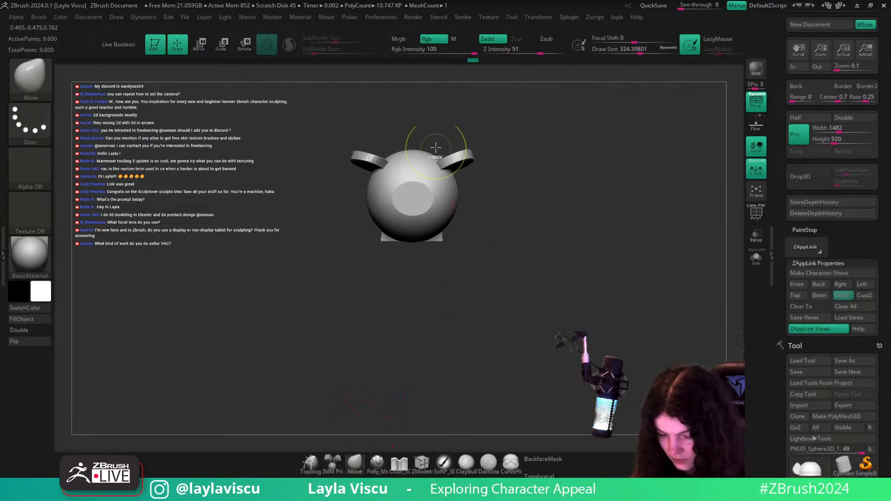
ctrl+right_drag(435, 149, 410, 177)
mouse_move(411, 180)
mouse_down()
mouse_move(416, 173)
mouse_move(405, 172)
mouse_up()
key(ctrl+z)
drag(411, 175, 406, 172)
key(ctrl+z)
key(ctrl+z)
mouse_move(569, 189)
mouse_down()
mouse_move(597, 134)
mouse_move(603, 183)
mouse_up()
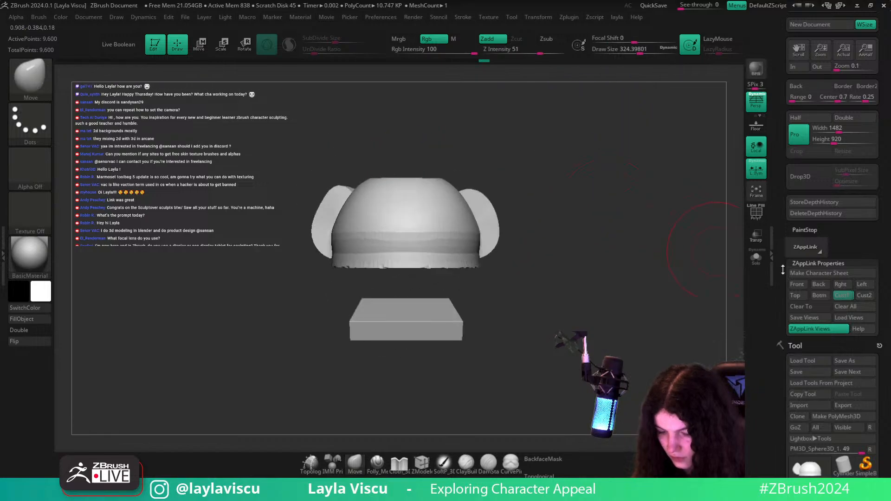
- Pull the head dome's upper contour toward the reference outline in Cust1 with the Move brush at draw size about 437
click(845, 295)
key(shift+z)
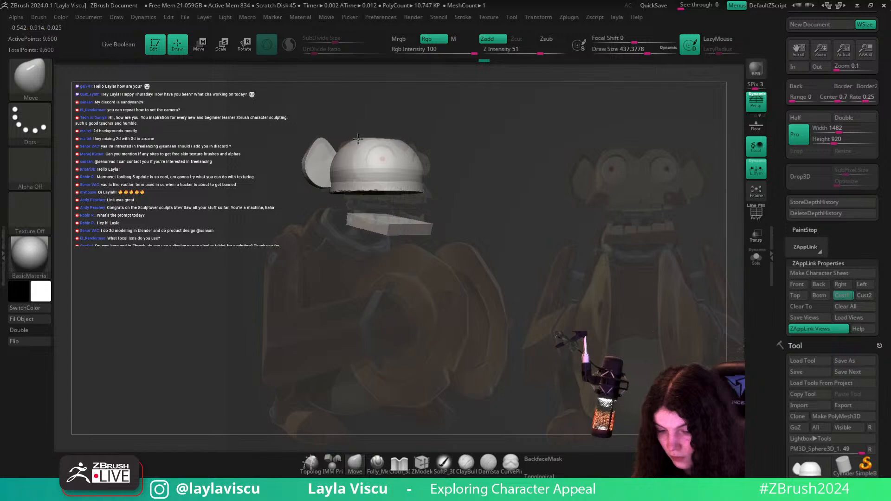
drag(357, 139, 357, 137)
drag(406, 150, 410, 147)
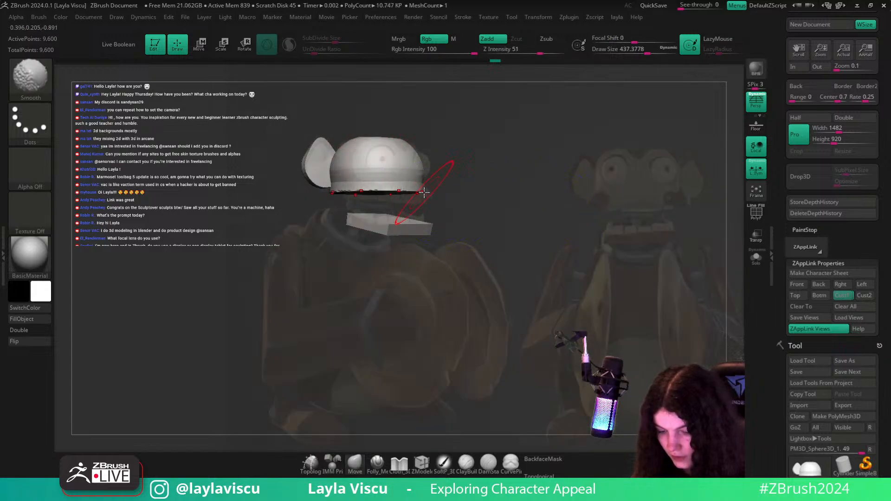
- Try cutting along the head dome's bottom edge with the Folly_Mech Cut brush at draw size about 124
key(s)
drag(424, 191, 413, 191)
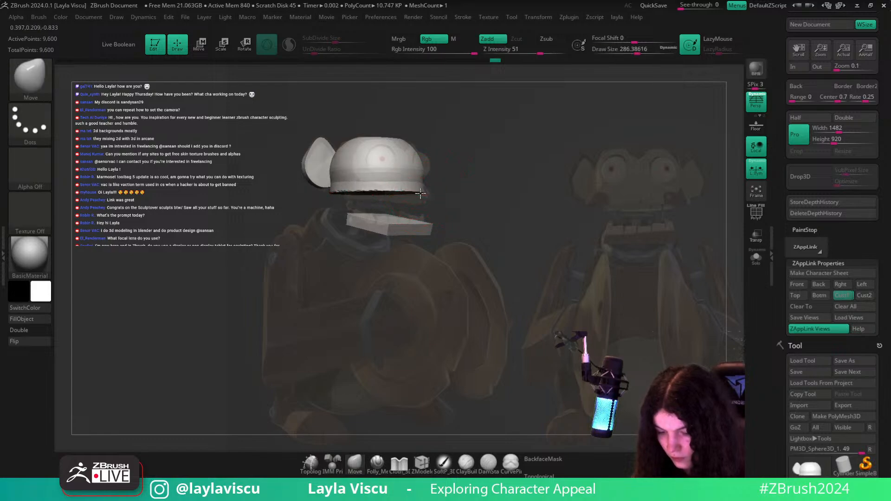
click(383, 470)
mouse_move(337, 190)
mouse_down()
mouse_move(514, 191)
mouse_move(347, 189)
mouse_up()
key(ctrl+z)
key(s)
drag(334, 191, 469, 190)
key(ctrl+z)
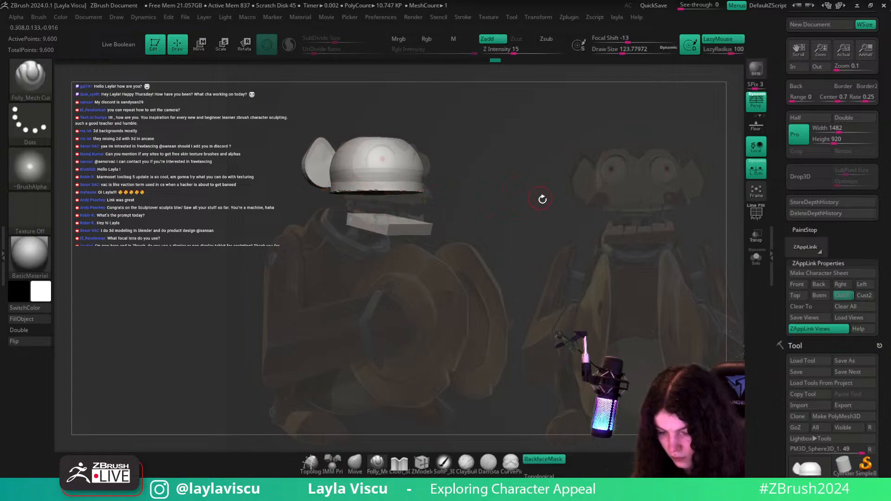
- Check the head's underside and return to the Cust1 view with the reference overlay shown
drag(542, 199, 505, 213)
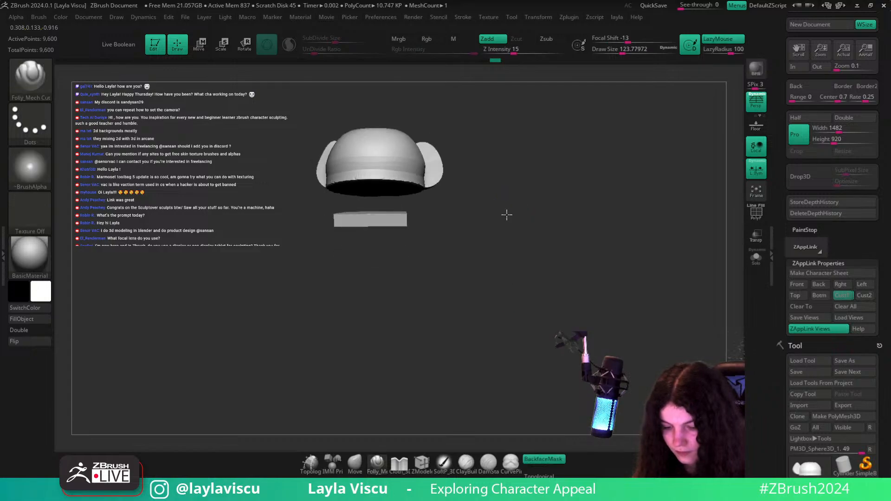
click(861, 284)
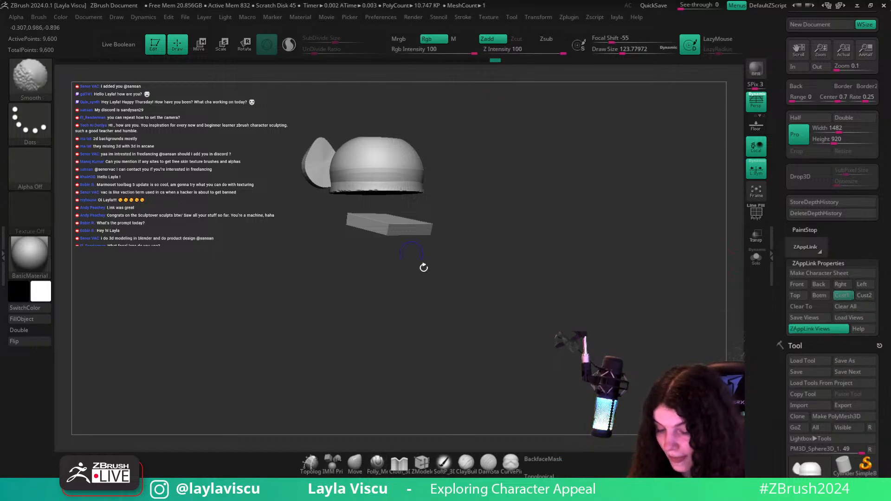
key(shift+z)
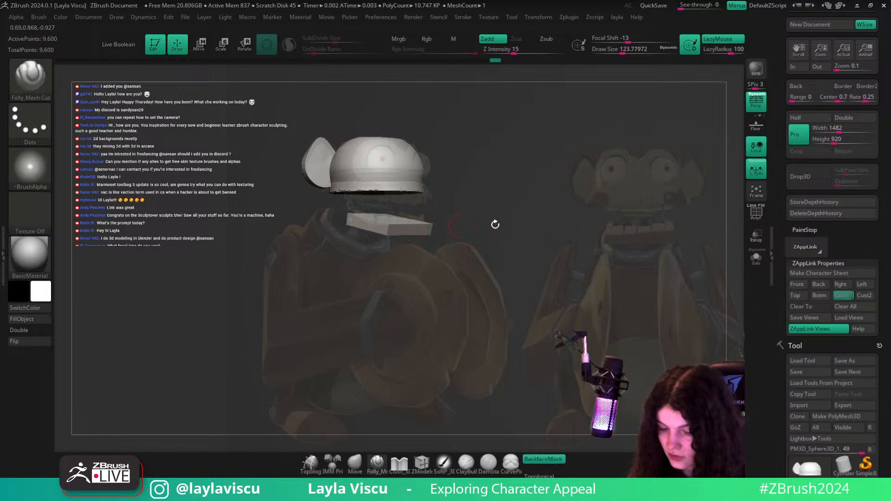
- Append a sphere as a new subtool for the torso and make it the active subtool
drag(890, 311, 865, 221)
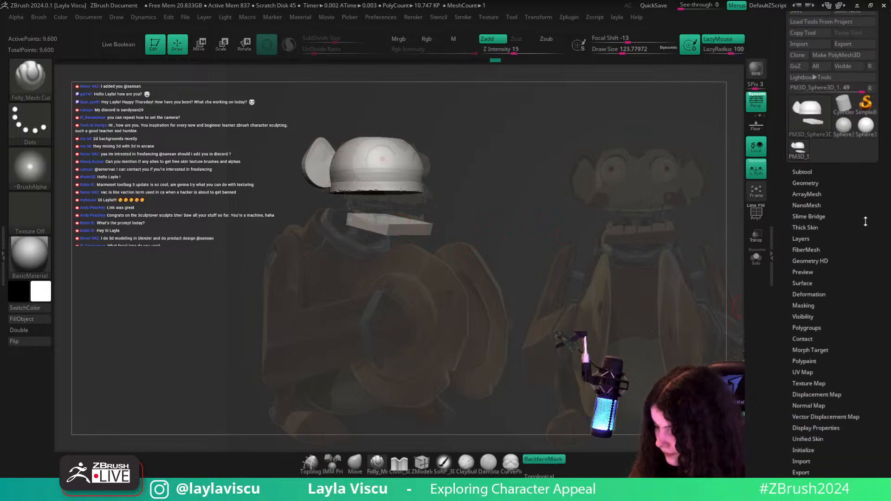
click(809, 171)
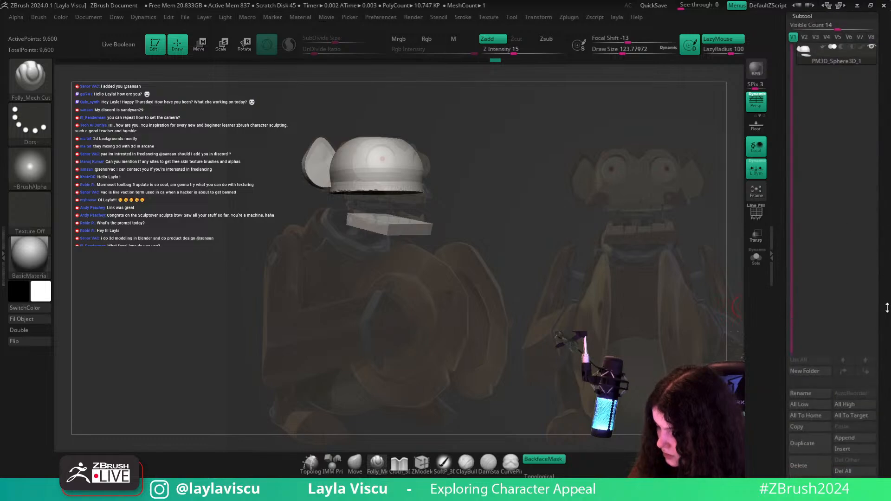
click(851, 439)
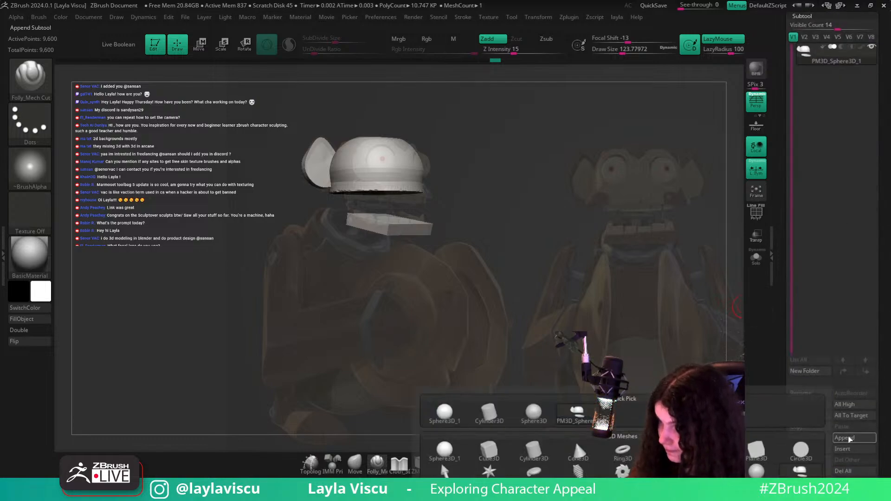
click(444, 453)
click(820, 86)
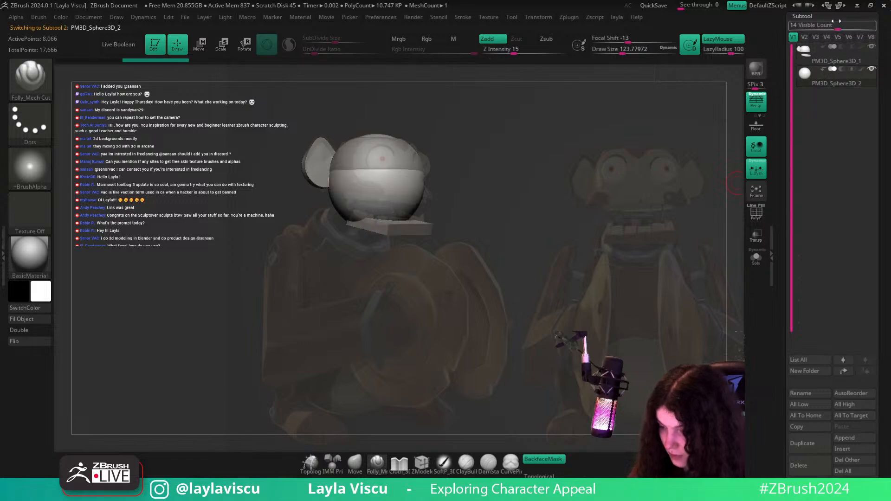
- Move the new sphere down below the jaw with the gizmo and enlarge it over the reference torso
key(w)
drag(376, 169, 377, 276)
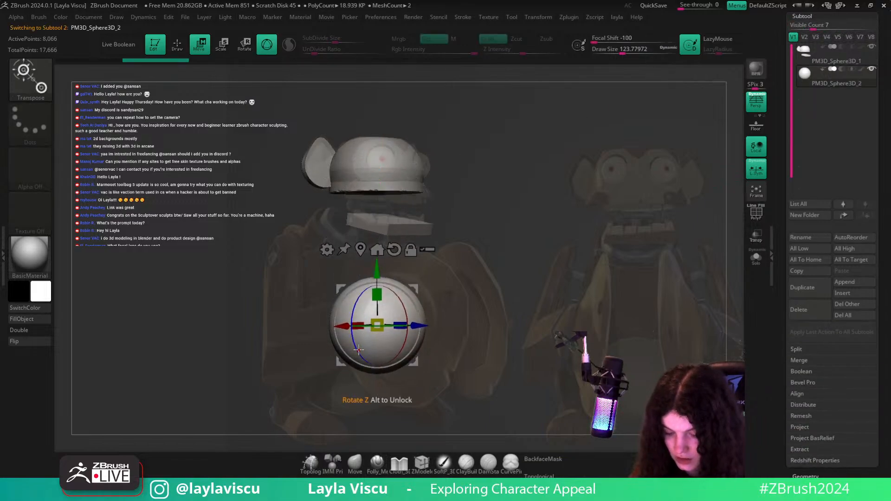
drag(376, 324, 486, 352)
drag(427, 326, 393, 343)
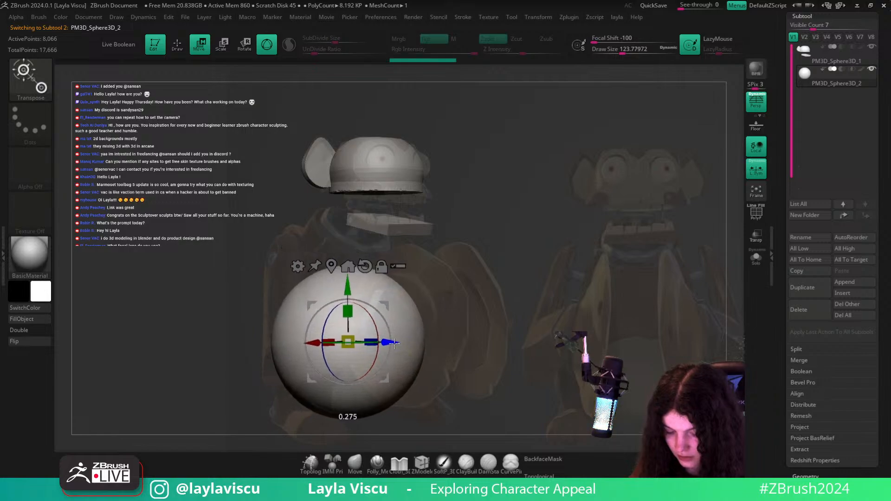
- Pull the top of the torso sphere up toward the neck with the Move brush
key(q)
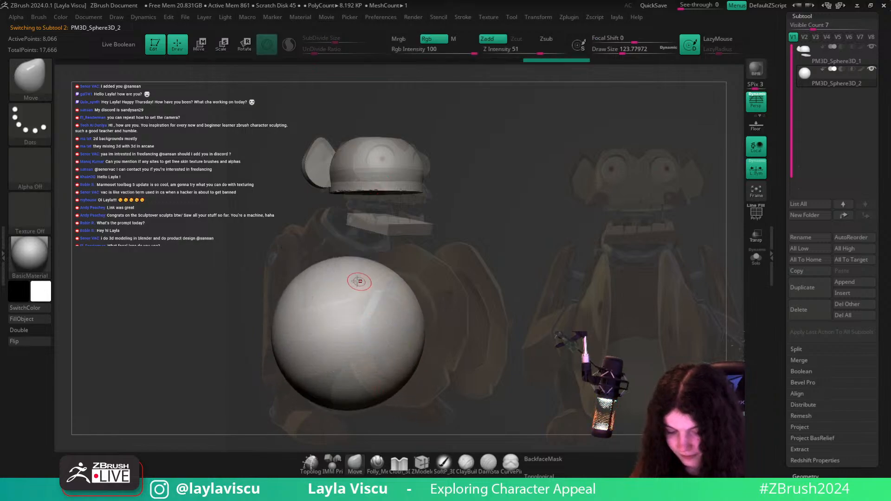
key(s)
mouse_move(379, 282)
mouse_down()
mouse_move(340, 268)
mouse_move(344, 234)
mouse_move(317, 232)
mouse_up()
- Shape the back contour of the egg-like torso from the side with a larger Move brush
shift+drag(482, 274, 521, 286)
key(s)
drag(270, 279, 276, 279)
mouse_move(279, 271)
mouse_down()
mouse_move(258, 251)
mouse_move(260, 297)
mouse_up()
key(s)
key(s)
drag(255, 346, 251, 341)
- Refine the torso's top and upper back with the Move brush at draw size about 567
key(s)
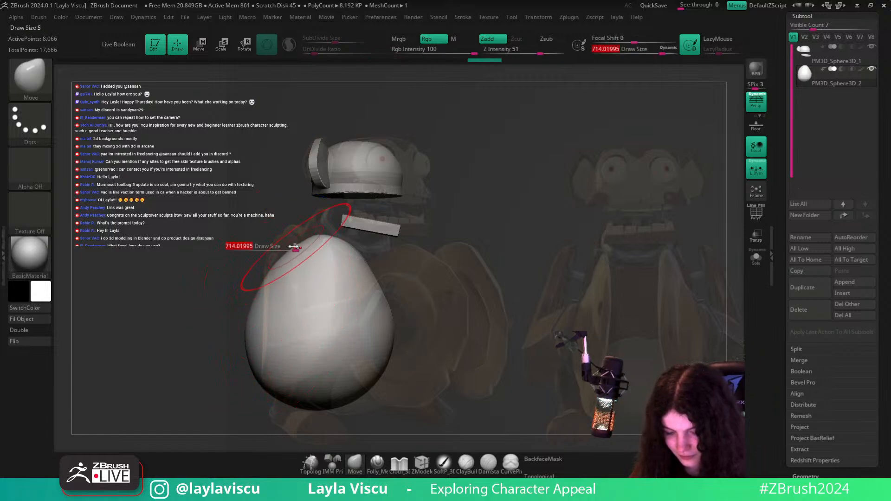
drag(294, 247, 289, 246)
drag(295, 253, 290, 246)
drag(254, 302, 254, 299)
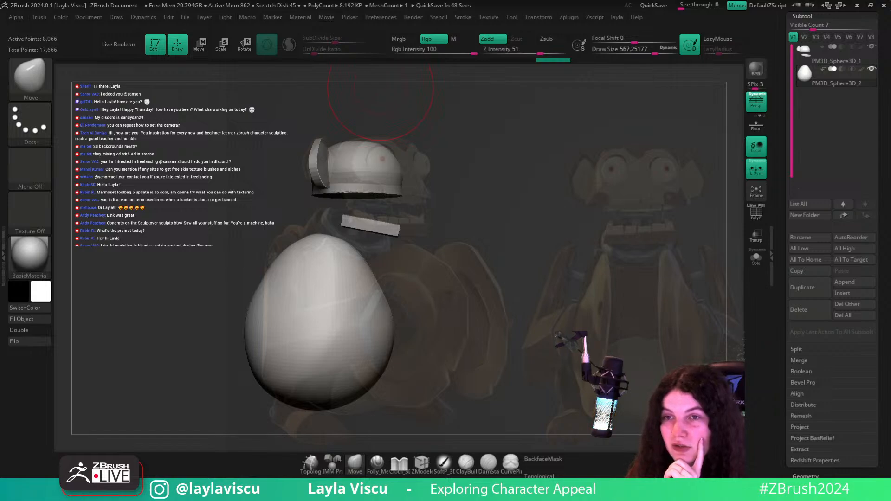
- Return to the Cust1 view to compare the torso shape with the reference overlay
scroll(858, 195, up, 10)
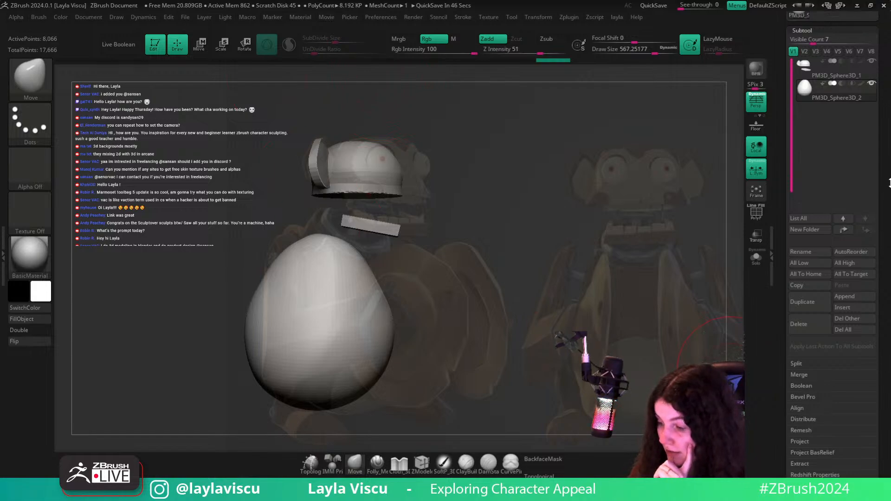
click(842, 190)
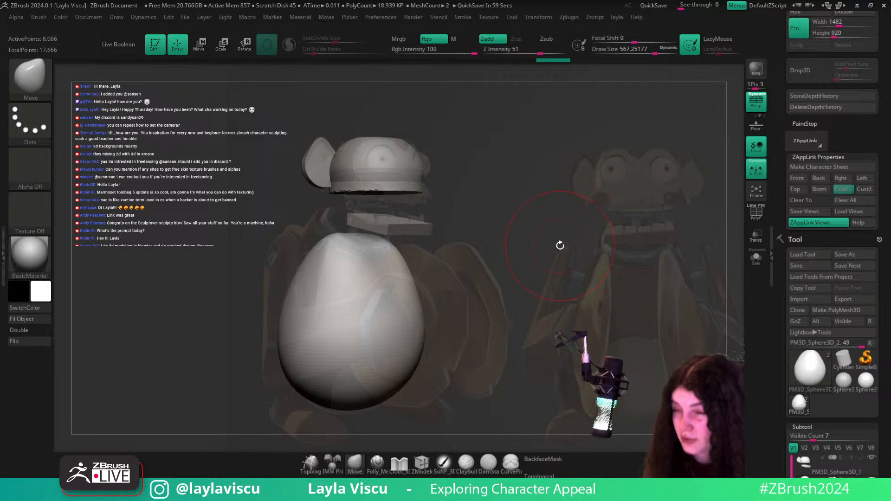
click(524, 49)
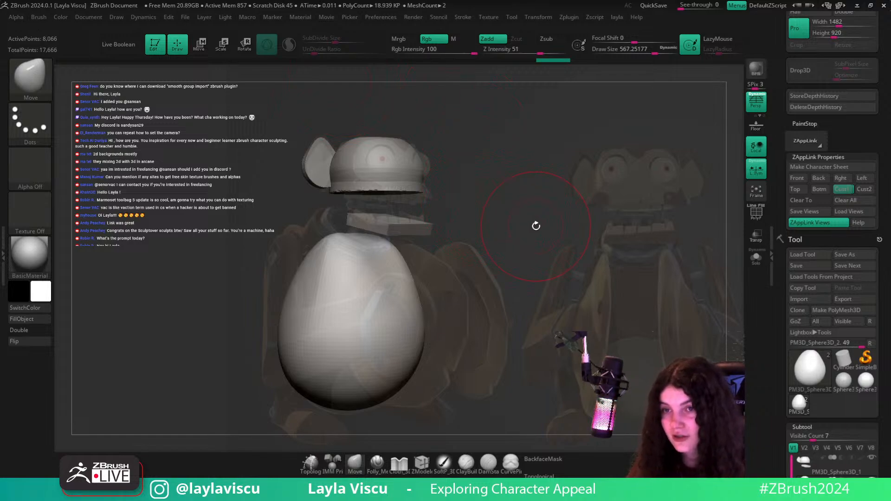
- Hide the reference overlay and reshape the torso's back contour from the side with the Move brush at draw sizes up to 1000
key(shift)
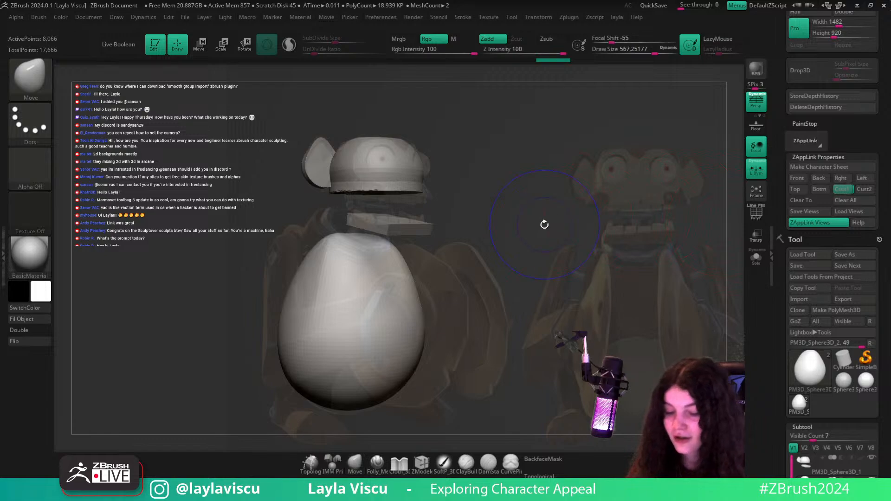
key(shift+z)
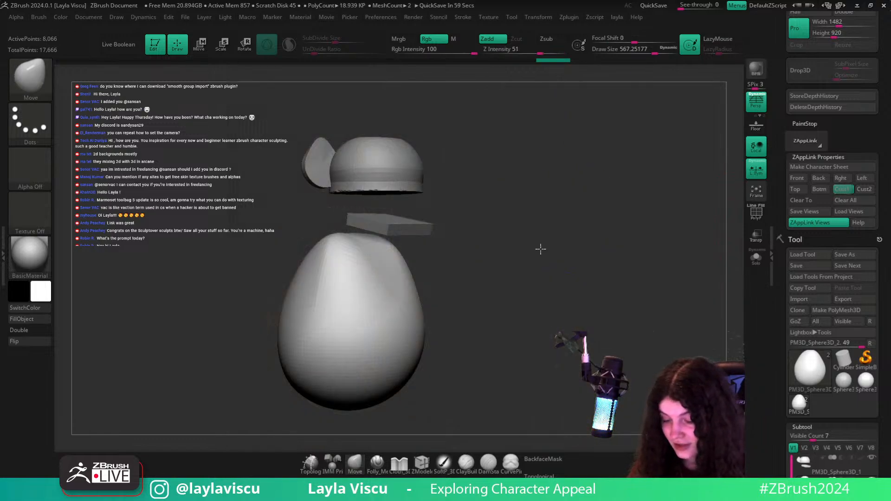
drag(684, 212, 626, 235)
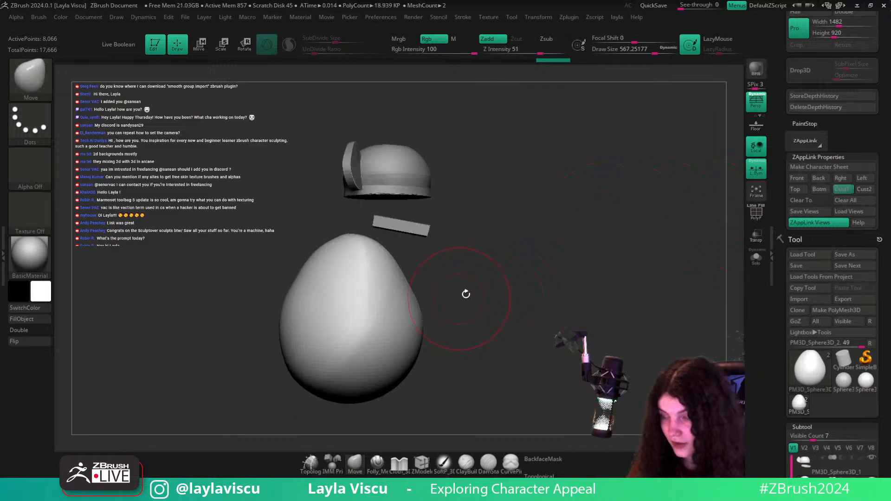
drag(466, 293, 408, 246)
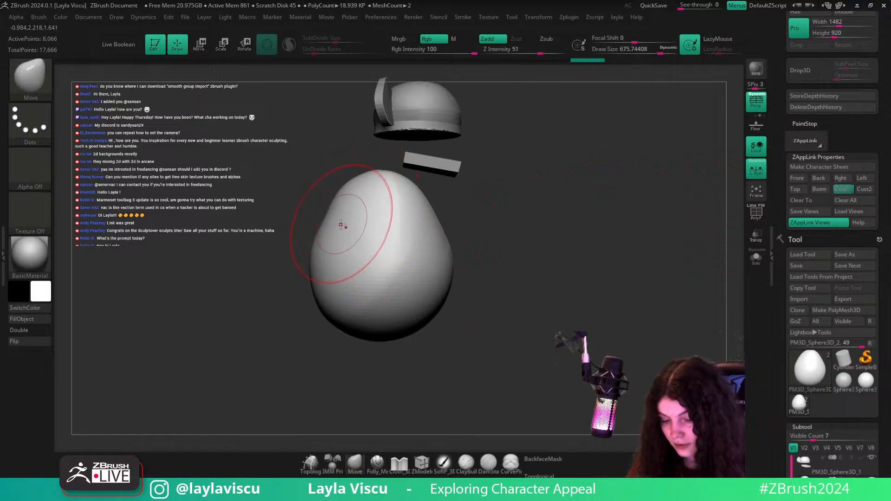
drag(341, 225, 333, 223)
key(s)
drag(460, 284, 420, 287)
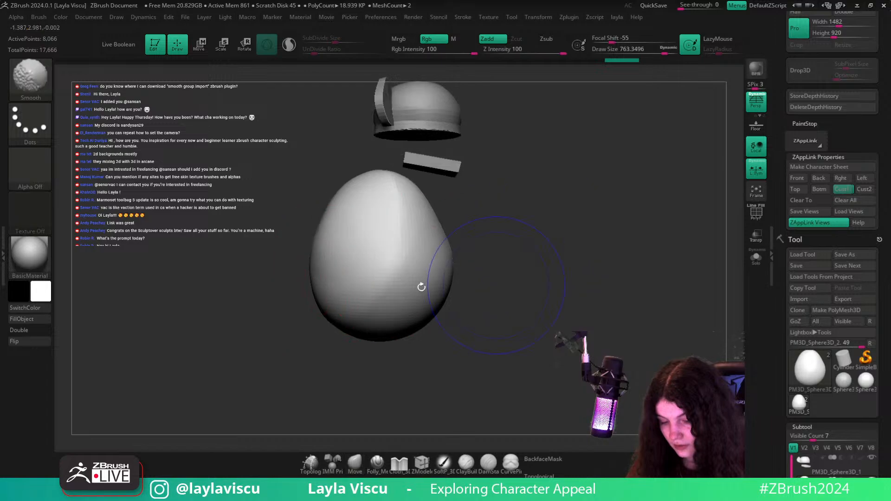
key(bracketright)
drag(312, 288, 320, 288)
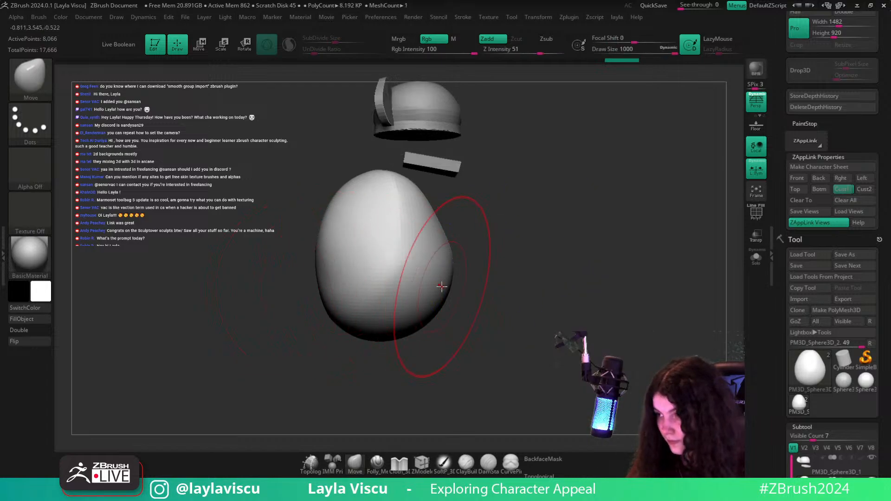
- Pull the torso's lower front outward into a rounded belly with the Move brush at draw sizes of about 714 to 763
key(bracketleft)
drag(450, 308, 455, 313)
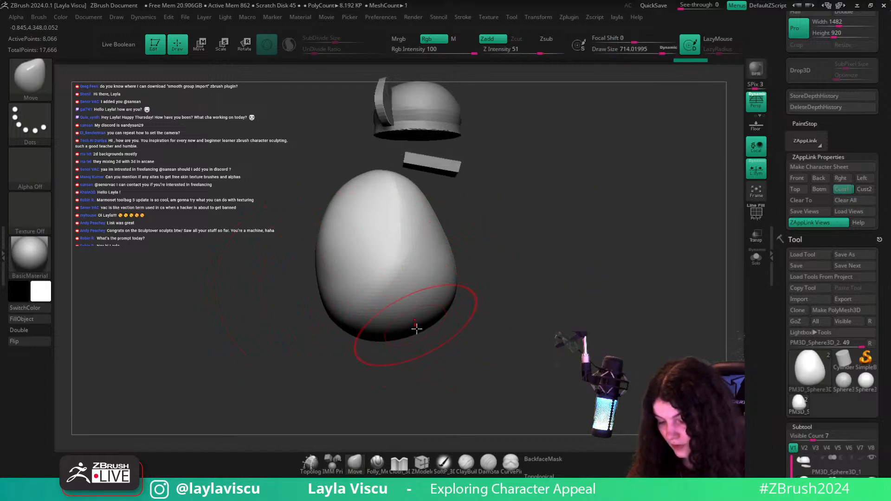
key(bracketleft)
drag(455, 262, 461, 265)
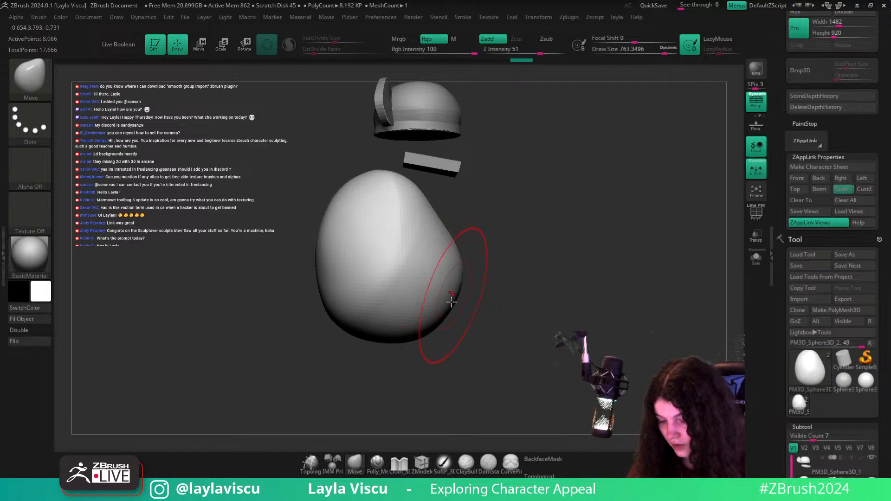
mouse_move(452, 304)
mouse_down()
mouse_move(455, 312)
mouse_move(412, 285)
mouse_up()
key(bracketleft)
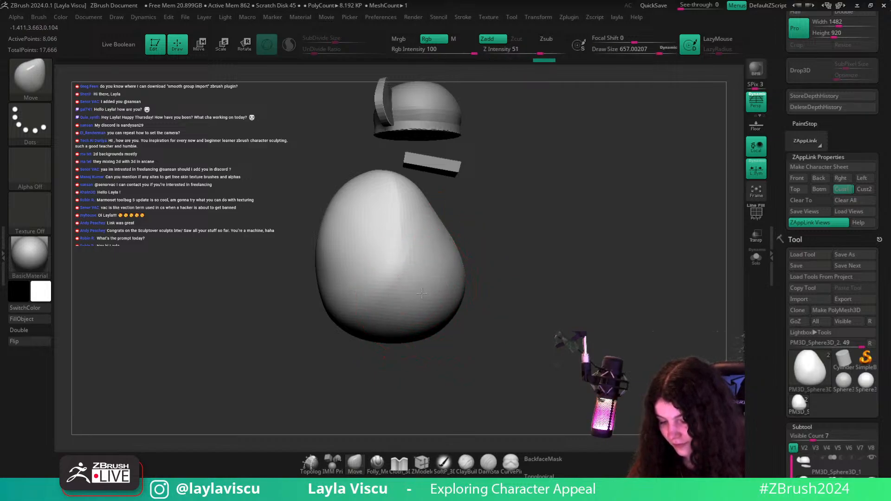
- Adjust the torso's side from the front view and its top from the side view with the Move brush
drag(726, 260, 666, 263)
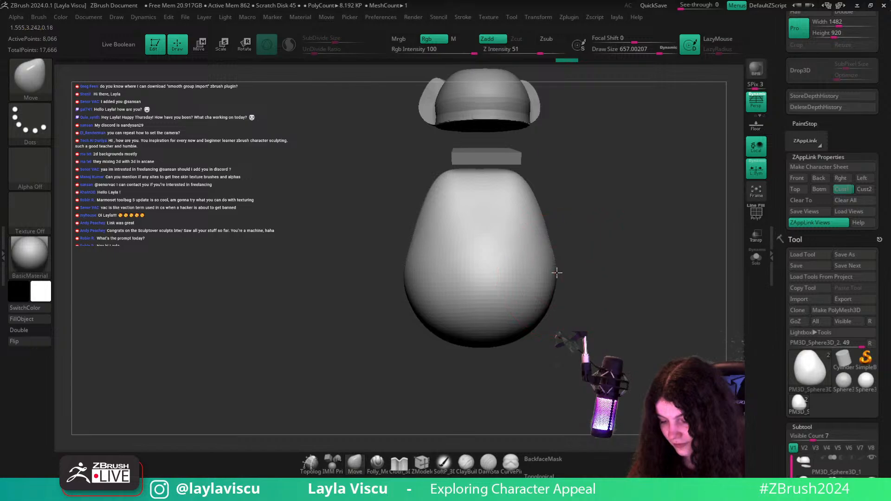
key(shift)
mouse_move(559, 273)
mouse_down()
mouse_move(534, 227)
mouse_move(536, 274)
mouse_up()
drag(589, 302, 480, 251)
key(s)
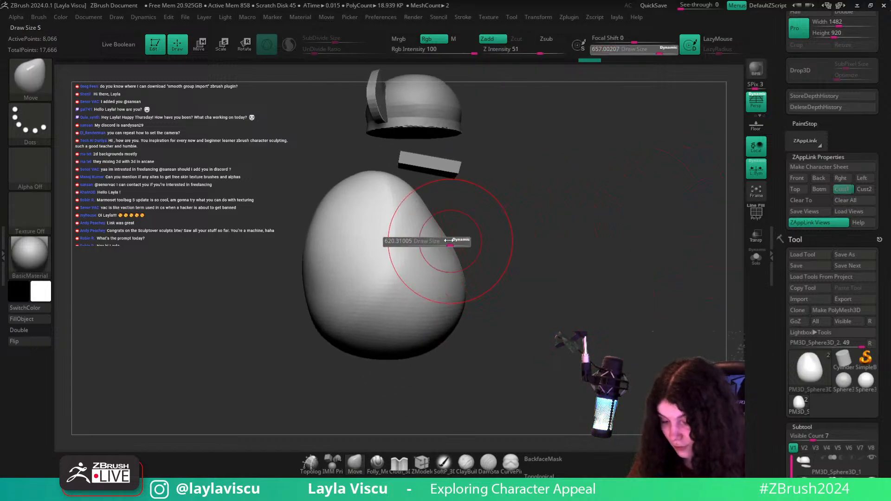
click(461, 242)
mouse_move(376, 170)
mouse_down()
mouse_move(385, 180)
mouse_move(350, 169)
mouse_up()
key(s)
click(360, 173)
- Round the belly and tuck in the torso's underside and lower back with the Move brush at draw sizes of about 966 to 1000
key(s)
drag(441, 229, 459, 229)
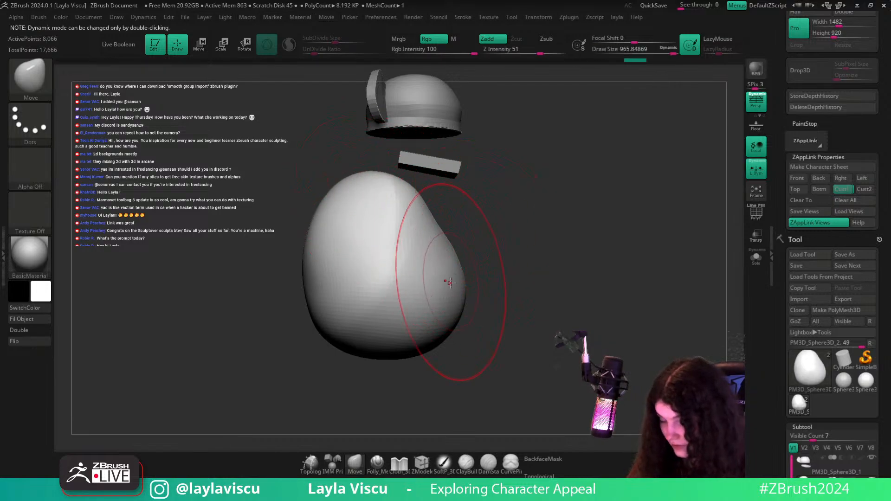
key(s)
drag(438, 347, 452, 348)
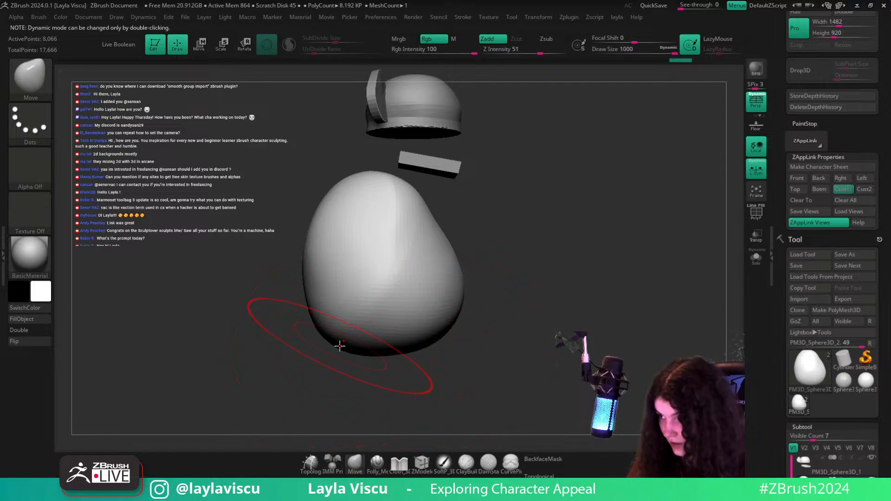
mouse_move(338, 343)
mouse_down()
mouse_move(343, 333)
mouse_move(332, 329)
mouse_up()
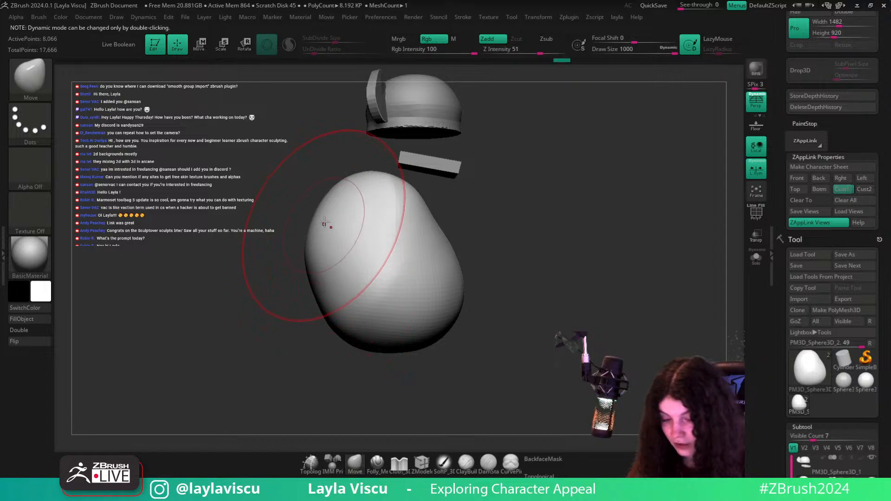
- Push the torso's back contour inward from the side and even out its lower back with a large Move brush
key(s)
drag(314, 224, 322, 226)
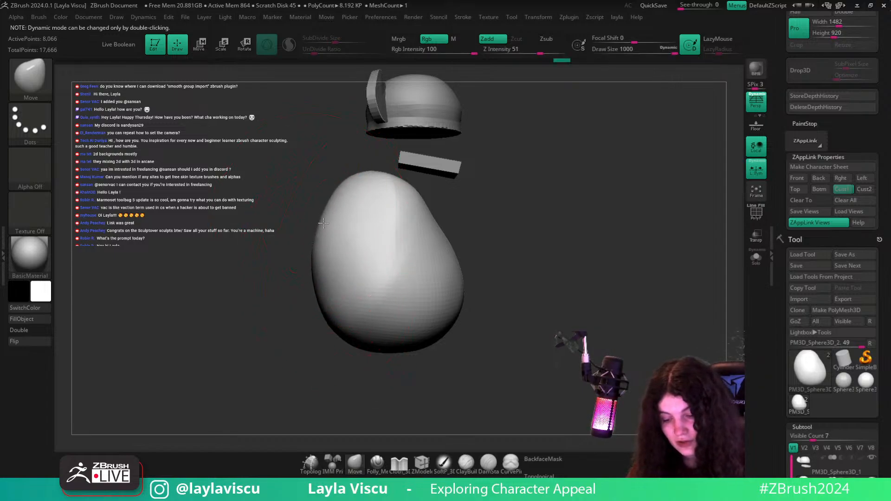
key(s)
drag(327, 260, 320, 260)
drag(337, 333, 343, 333)
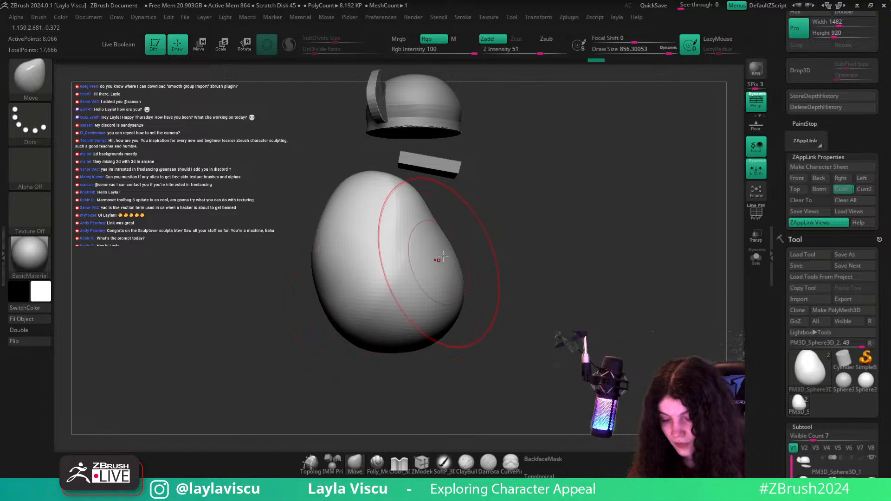
- Push in the upper chest above the belly and lift the top of the back with the Move brush at draw size about 533
key(s)
drag(436, 253, 420, 253)
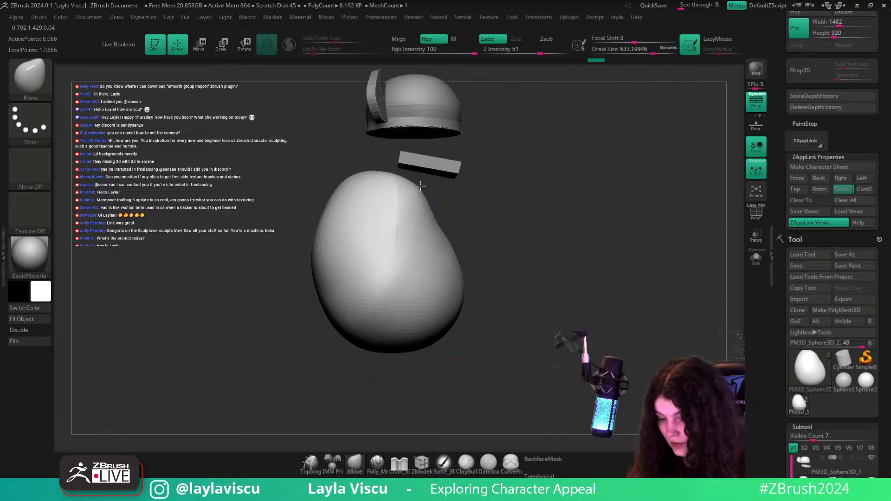
drag(359, 171, 354, 165)
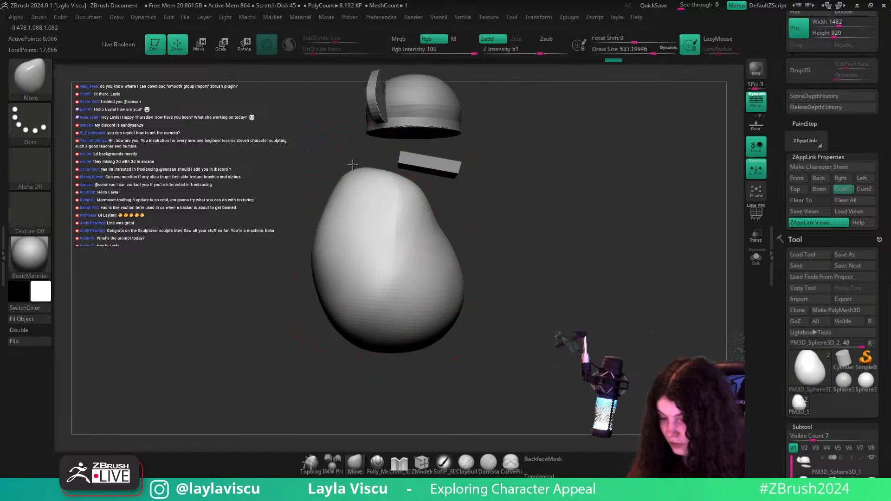
key(s)
drag(338, 206, 327, 203)
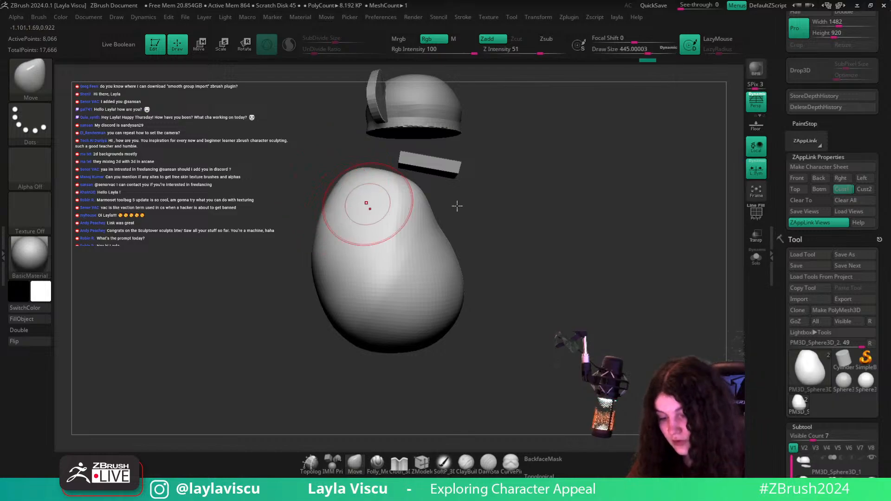
- Turn off perspective and slice off the top of the torso along a forward-sloping line with the KnifeCurve brush
click(751, 111)
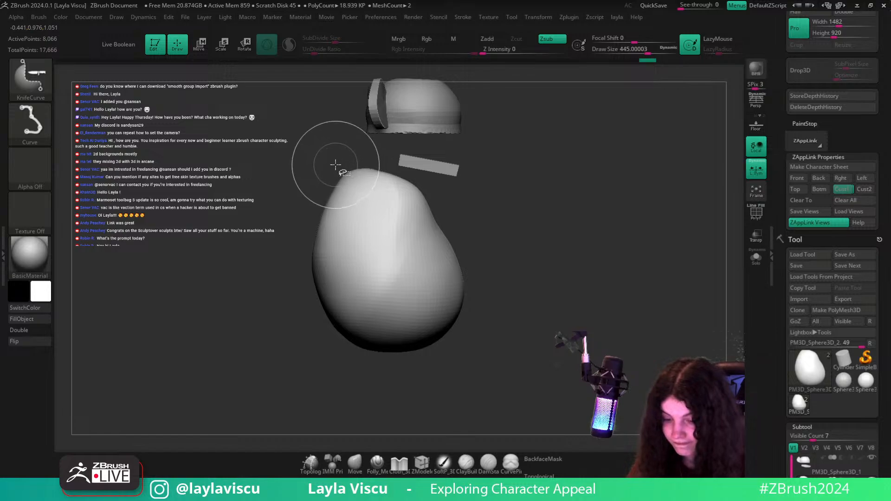
ctrl+shift+drag(338, 165, 485, 208)
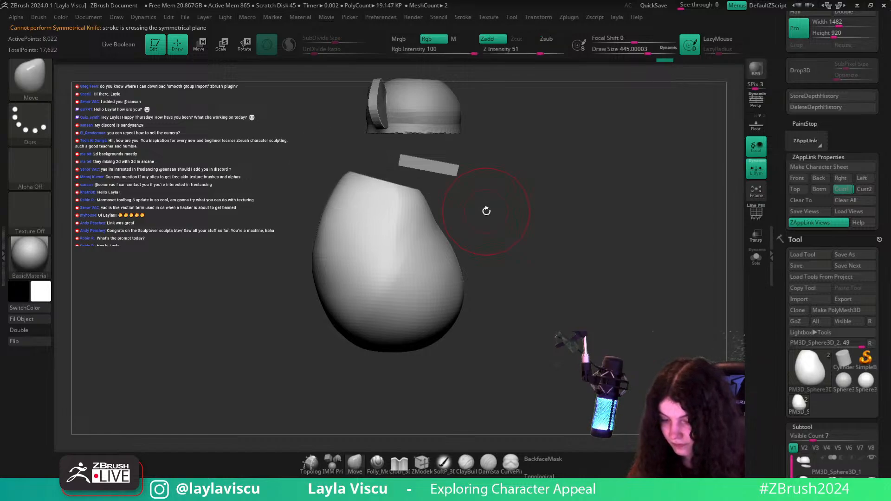
ctrl+shift+drag(338, 160, 461, 222)
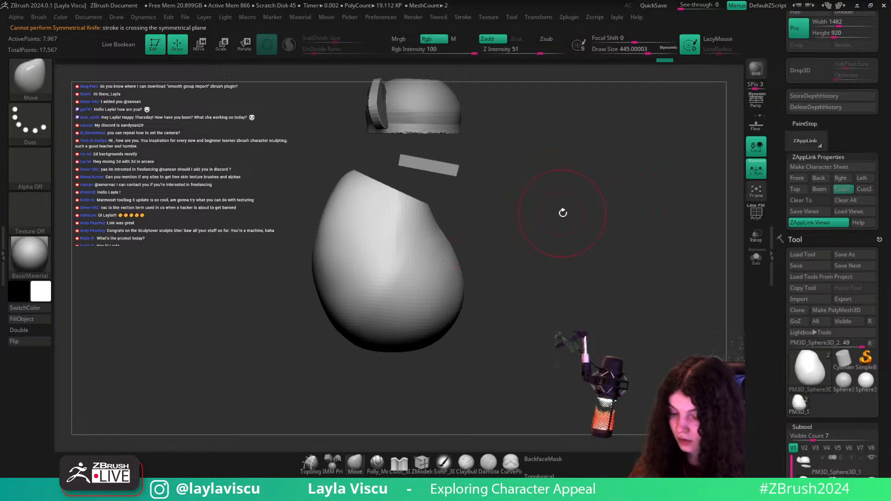
- Carve the torso's upper chest above the belly with the Folly_Mech Cut brush at draw size about 358, undoing and repeating the strokes
click(377, 462)
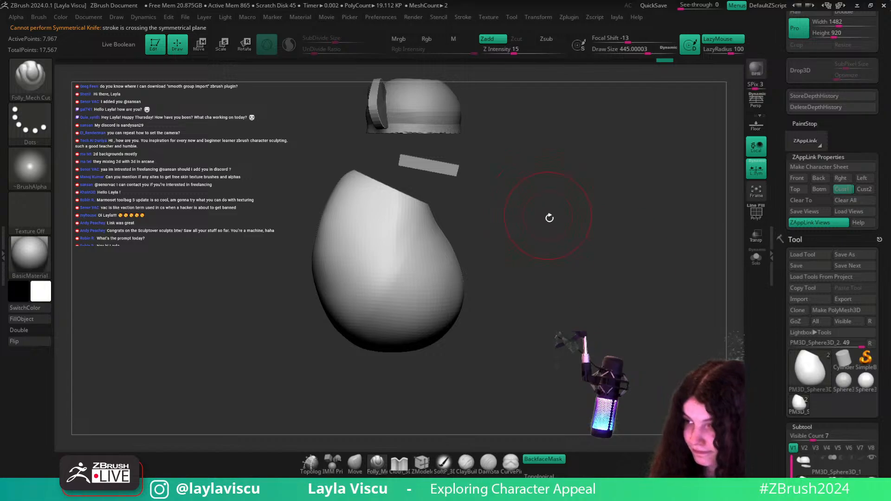
drag(549, 218, 539, 242)
key(s)
drag(456, 260, 450, 260)
mouse_move(395, 284)
mouse_down()
mouse_move(466, 229)
mouse_move(503, 229)
mouse_move(424, 260)
mouse_move(501, 227)
mouse_up()
key(ctrl+z)
mouse_move(563, 226)
mouse_down()
mouse_move(555, 214)
mouse_move(542, 232)
mouse_up()
key(ctrl+z)
drag(412, 270, 500, 227)
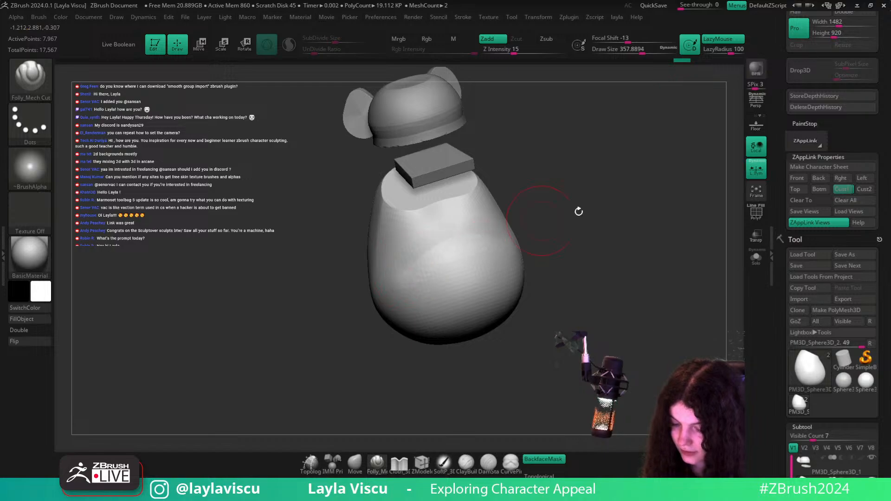
- Return to the Cust1 view and toggle the reference overlay to compare the cut torso shape
click(841, 189)
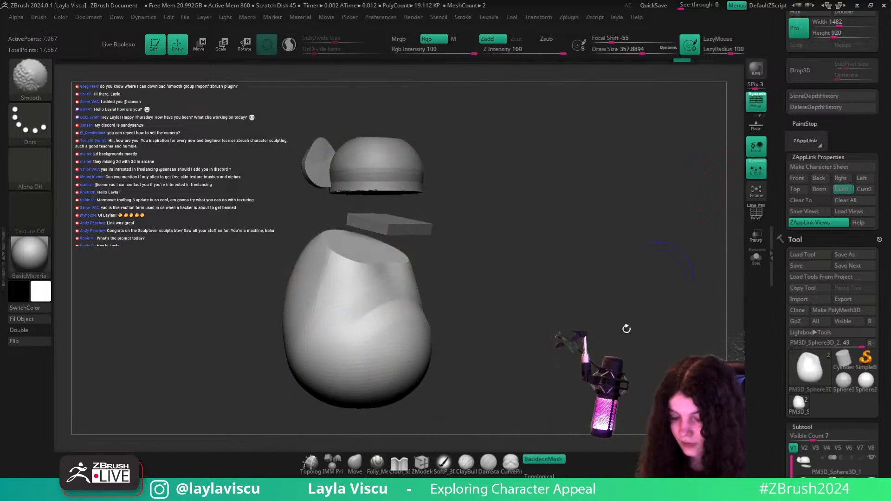
key(shift+z)
key(shift+z)
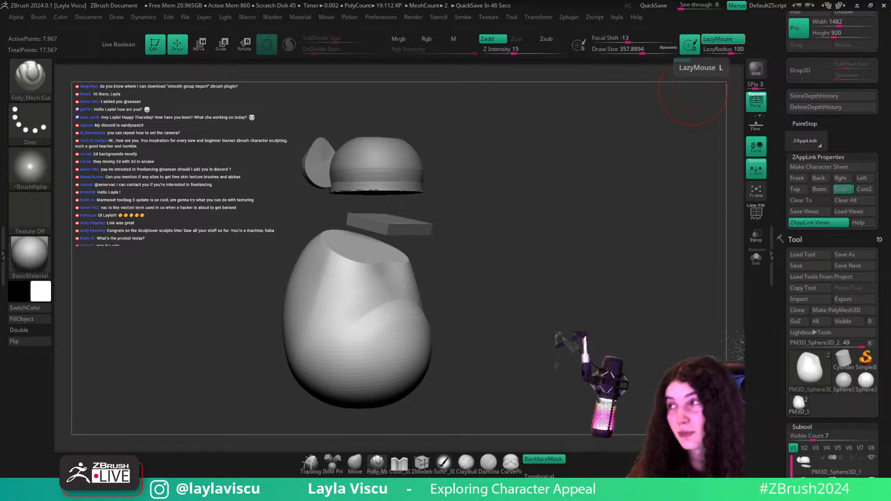
click(839, 193)
key(shift)
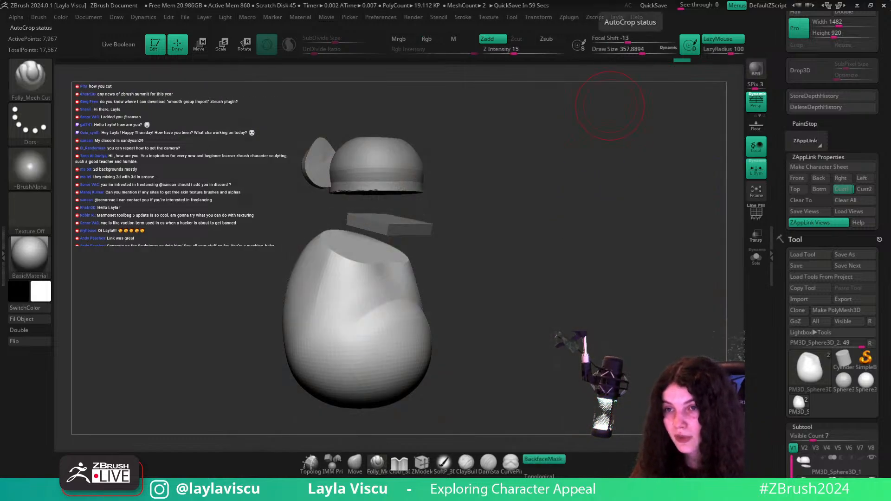
- Dock the Document palette in the side tray and bring up its ZAppLink Properties with the stored view options
drag(584, 286, 545, 303)
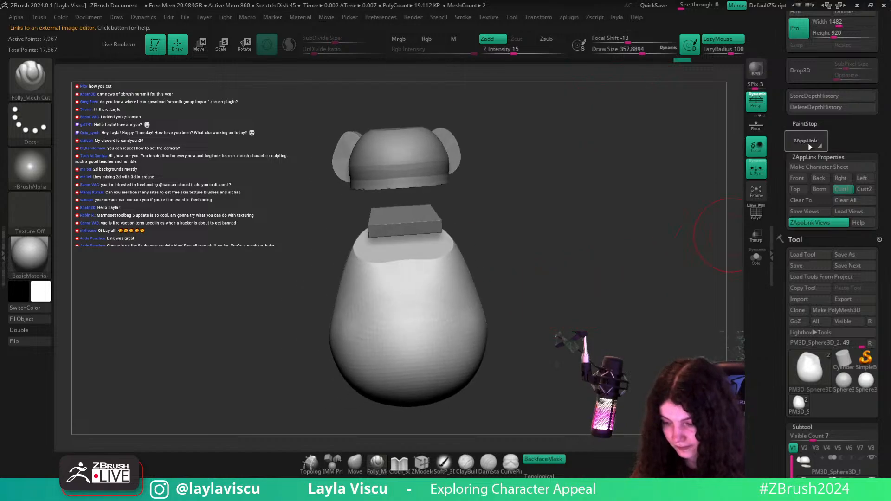
click(828, 238)
click(803, 19)
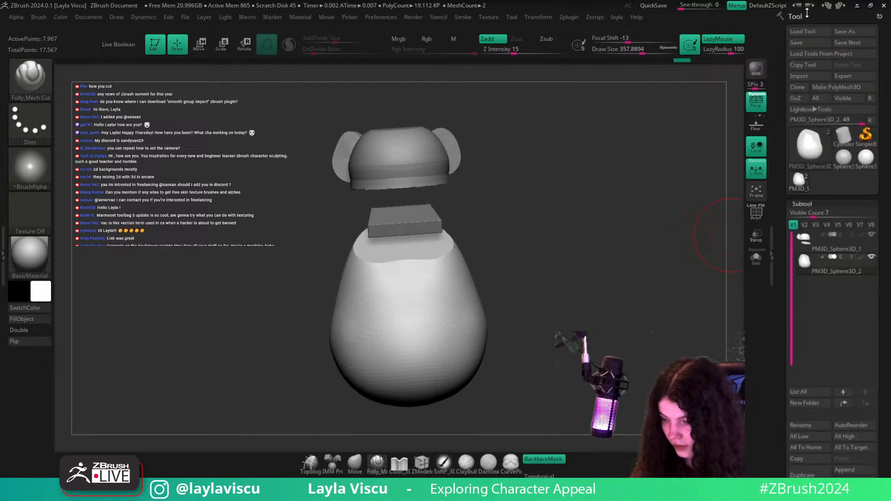
drag(604, 176, 612, 194)
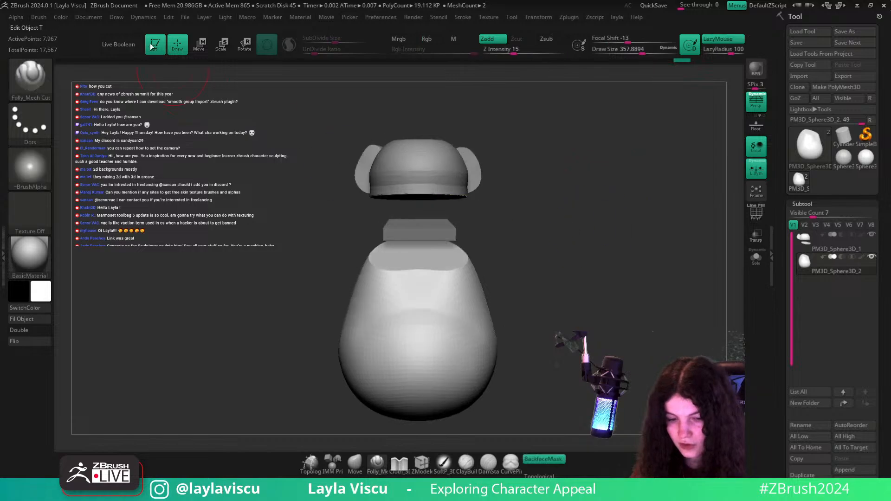
click(93, 17)
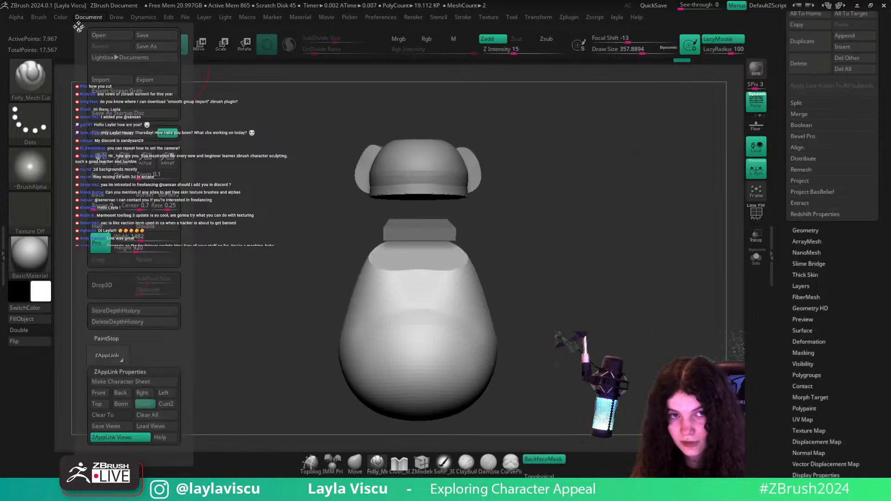
click(79, 30)
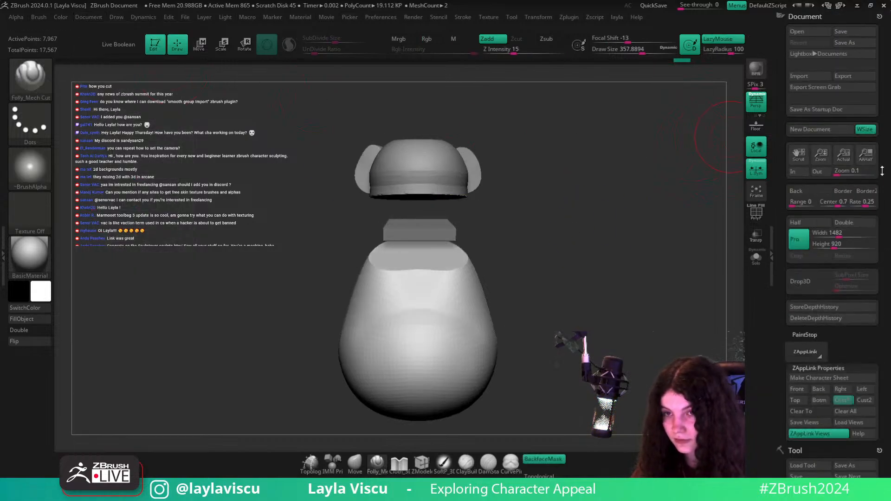
click(821, 368)
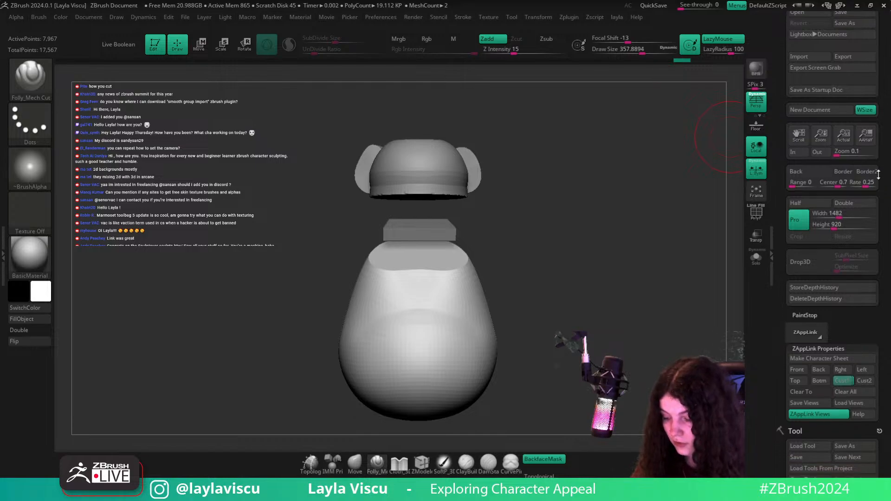
click(839, 352)
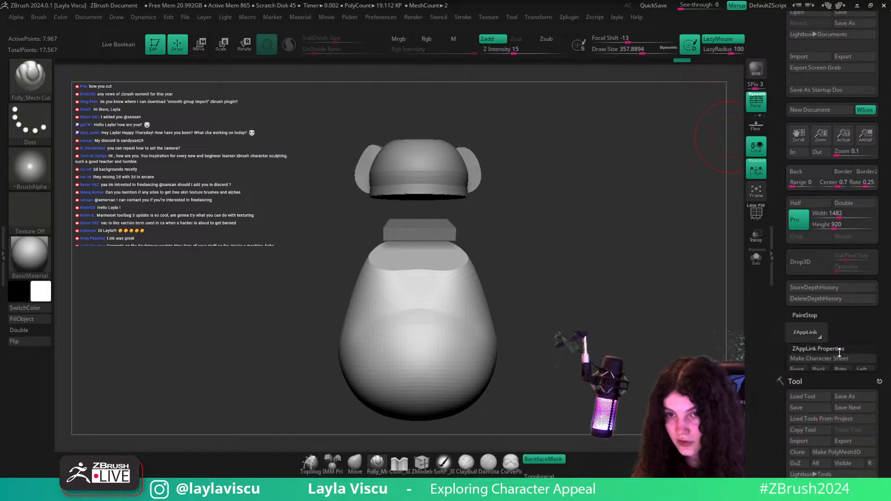
mouse_move(715, 264)
right_down()
mouse_move(659, 275)
mouse_move(629, 256)
mouse_move(592, 276)
right_up()
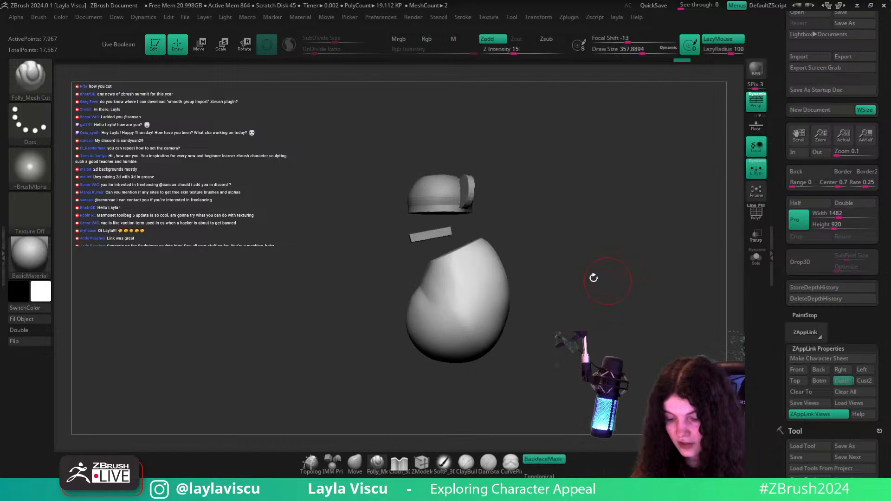
- Store the torso's side view in the Left slot and the opposite side in Right, and switch between both stored views
mouse_move(545, 259)
ctrl+right_down()
mouse_move(628, 263)
mouse_move(604, 269)
ctrl+right_up()
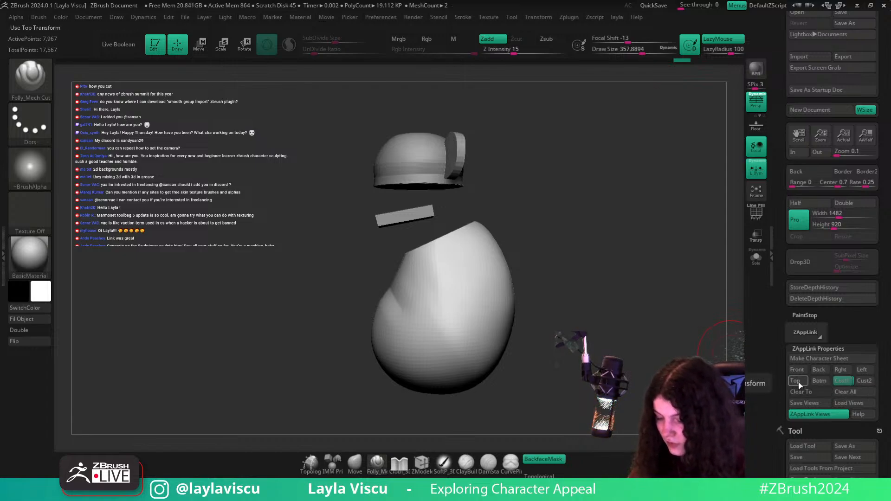
drag(663, 386, 660, 398)
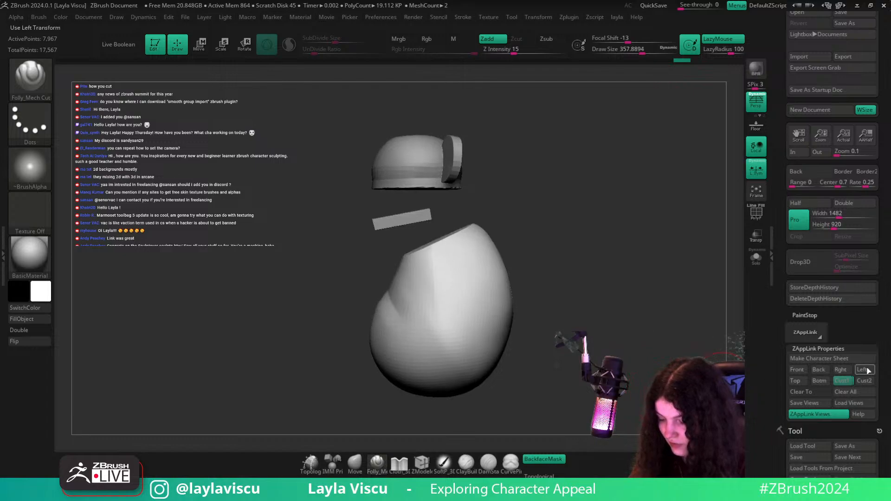
click(845, 371)
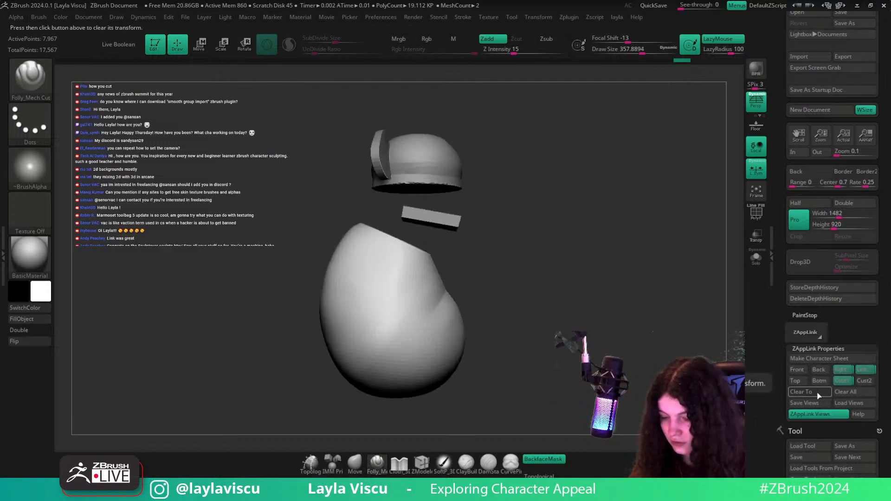
click(864, 369)
click(846, 372)
click(863, 371)
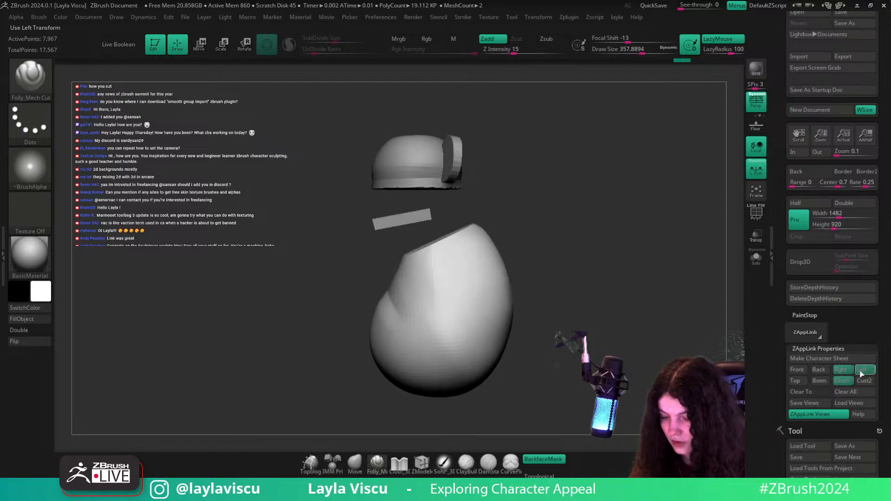
- Clear the stored Right view and keep the Left one
click(812, 394)
click(841, 370)
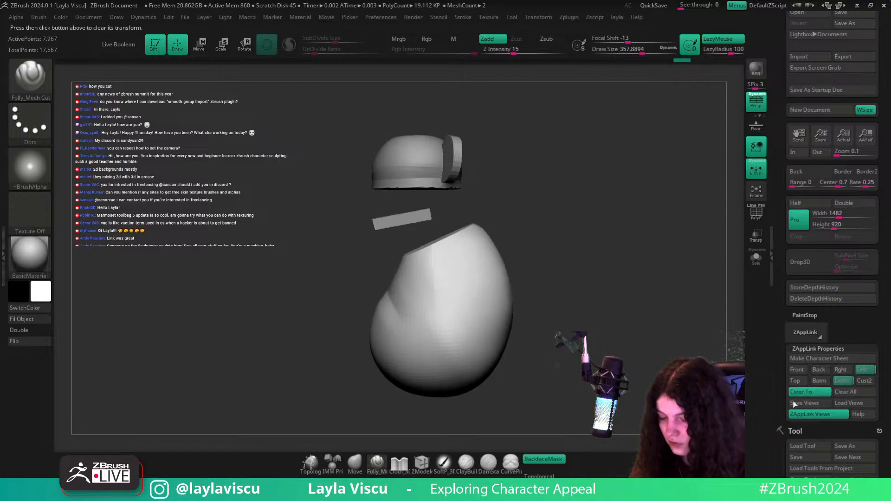
click(858, 371)
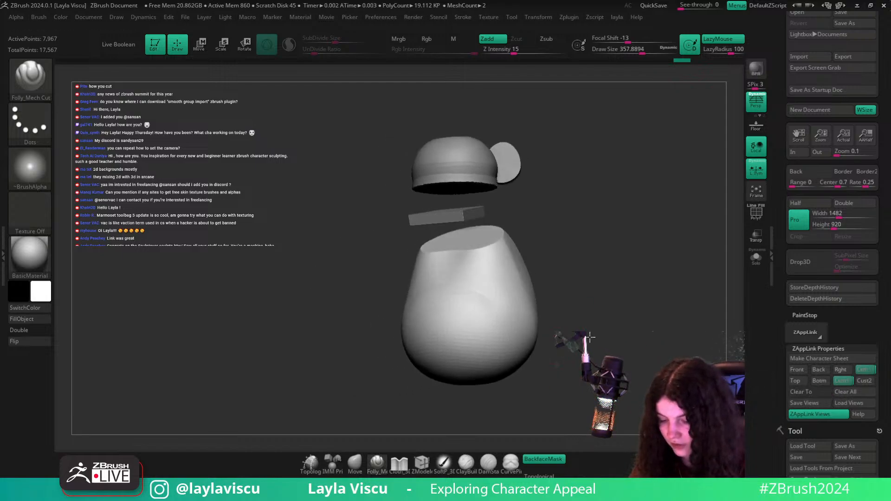
- Recall the stored Left view after orbiting and zooming in on the neck cut, and make the head subtool active
click(795, 380)
drag(677, 288, 573, 362)
ctrl+right_drag(427, 317, 483, 352)
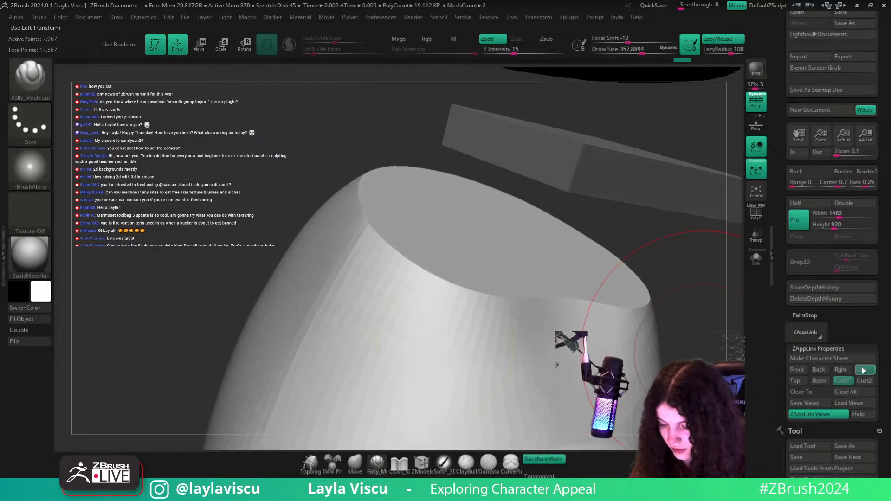
click(863, 369)
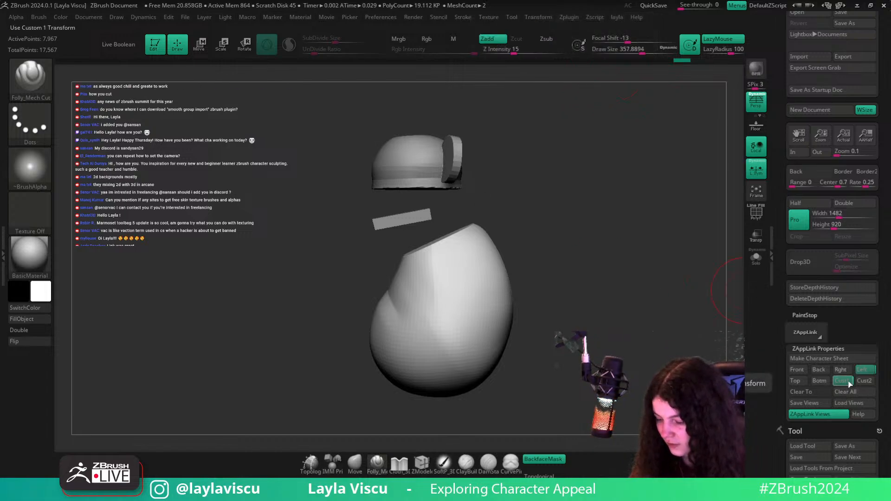
click(863, 374)
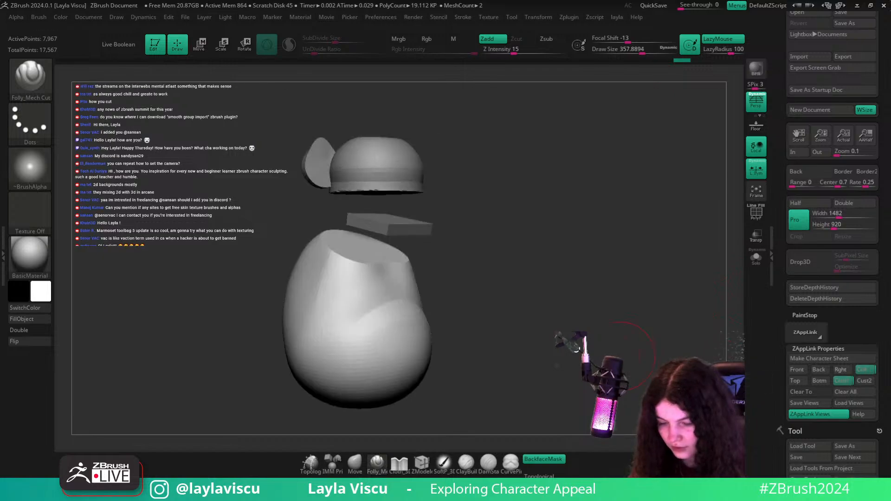
alt+click(407, 229)
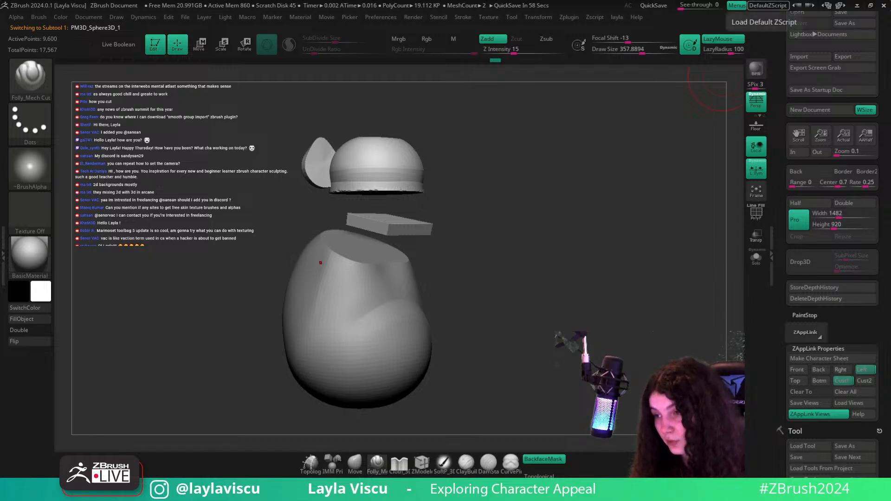
- Open sculptober2024.jpg at full size, read the Sculptober 2024 prompt list, and close the image
key(super+e)
drag(467, 5, 468, 0)
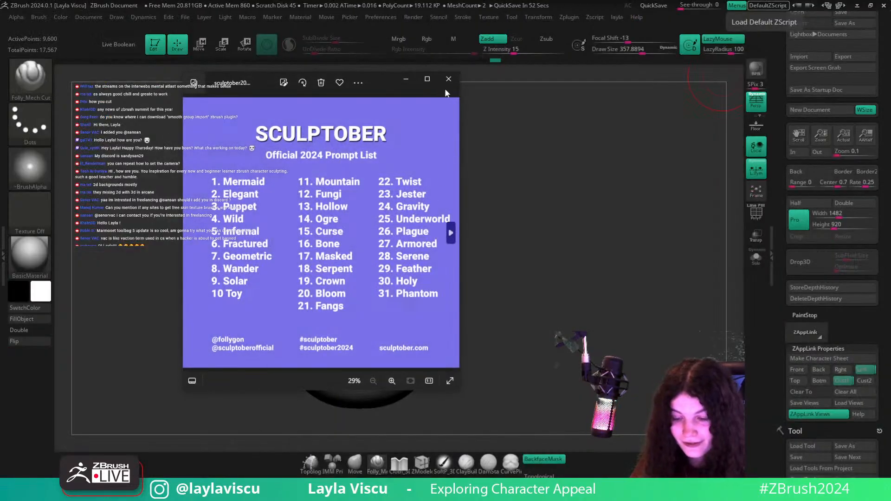
click(427, 79)
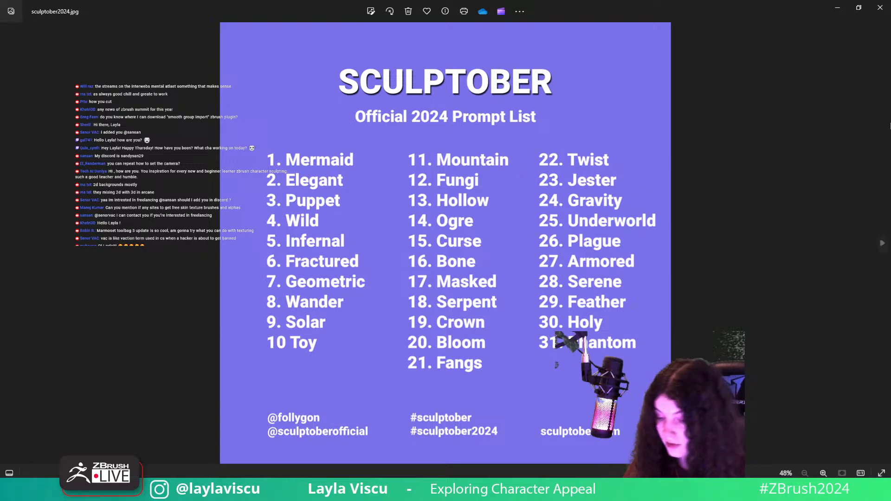
click(879, 7)
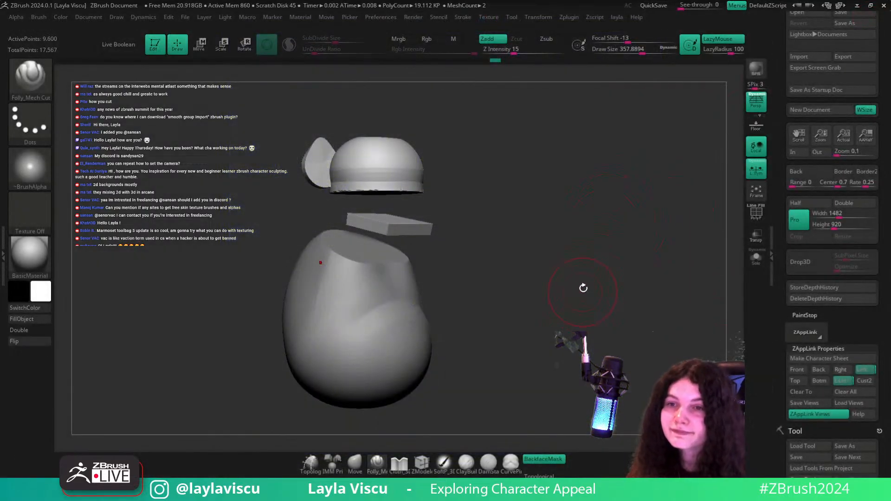
- Overlay the monkey reference image on the model
key(u)
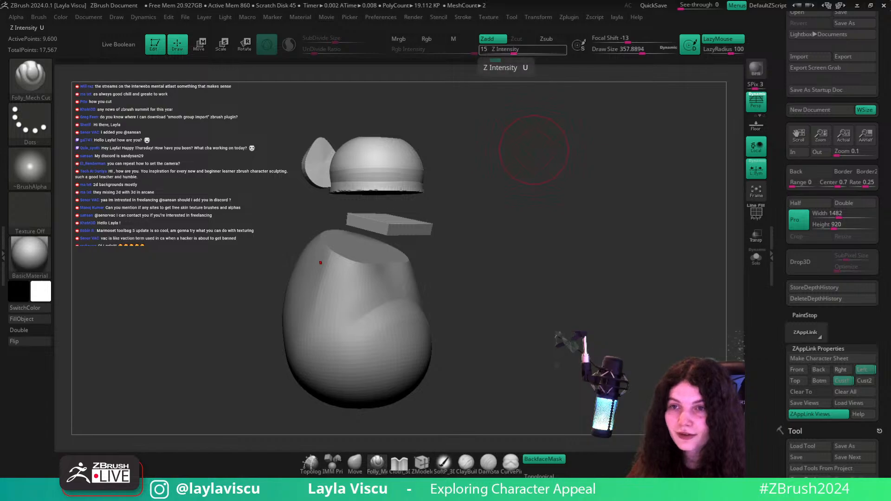
key(shift+z)
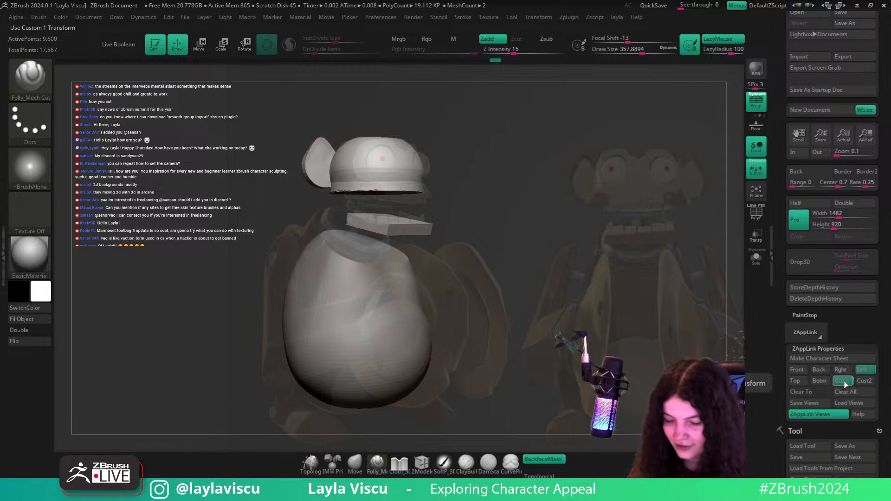
key(s)
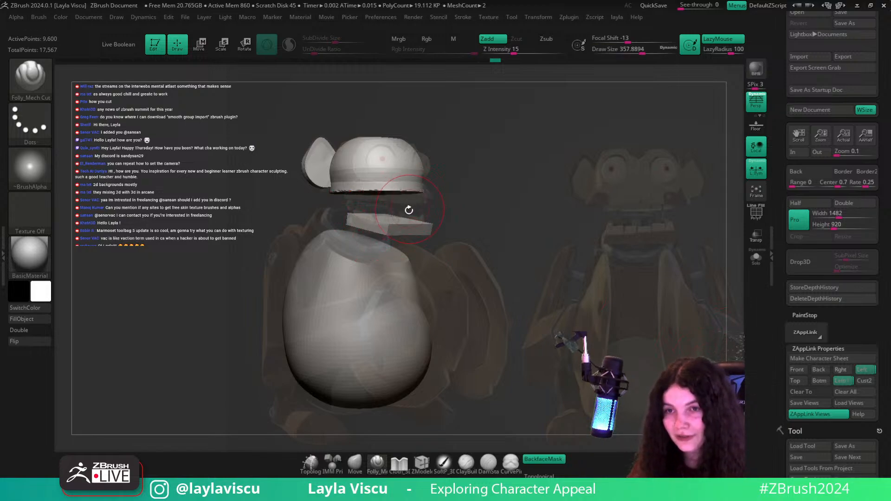
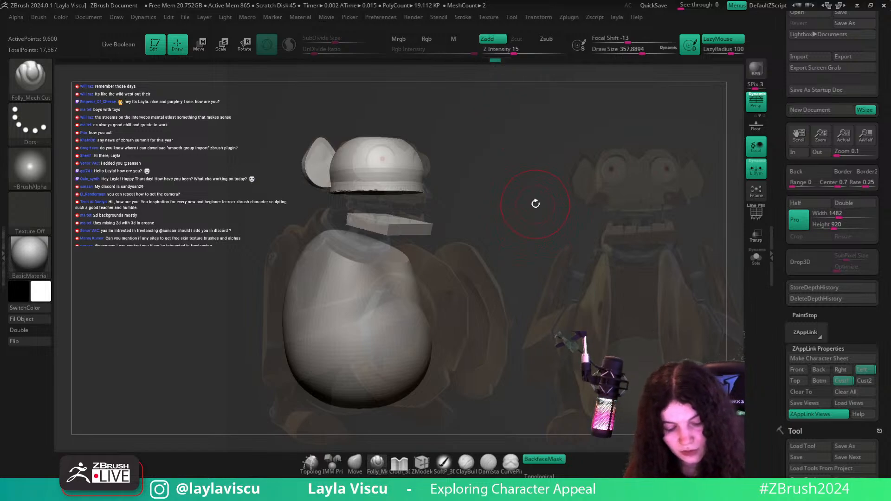
- Look through the clip, knife, slice and trim brushes, try a KnifeCurve cut on the head and undo it
key(ctrl)
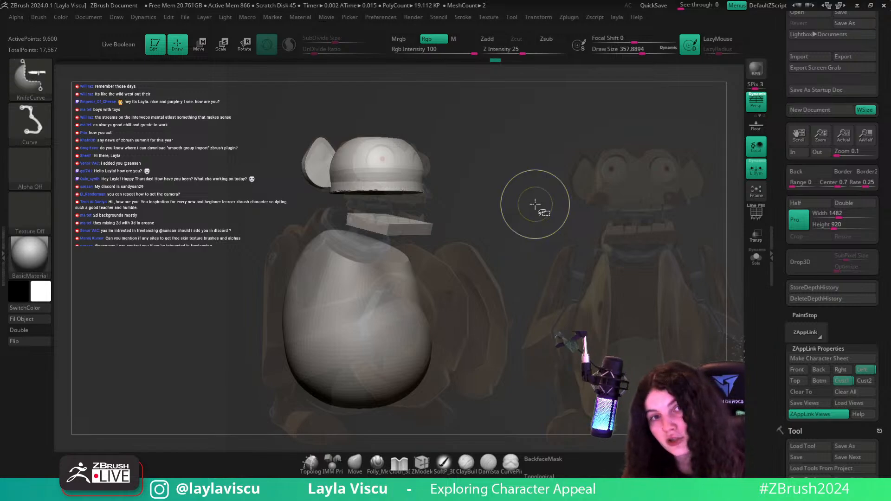
click(24, 82)
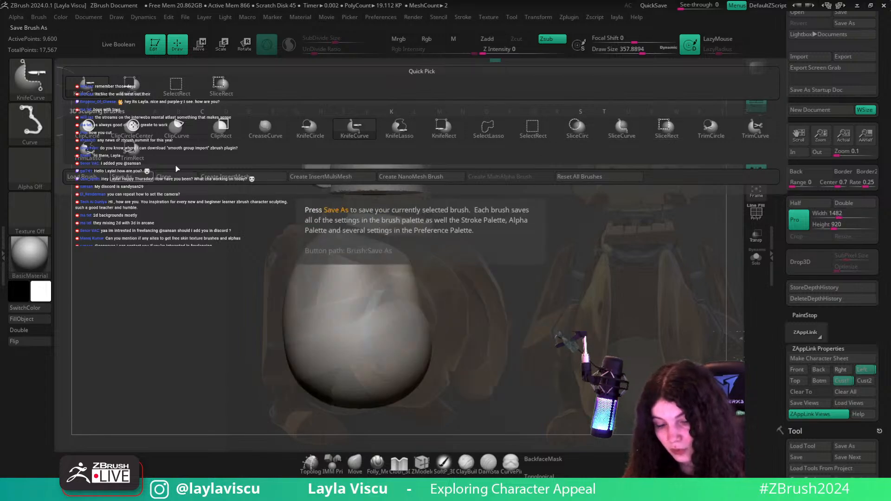
mouse_move(757, 136)
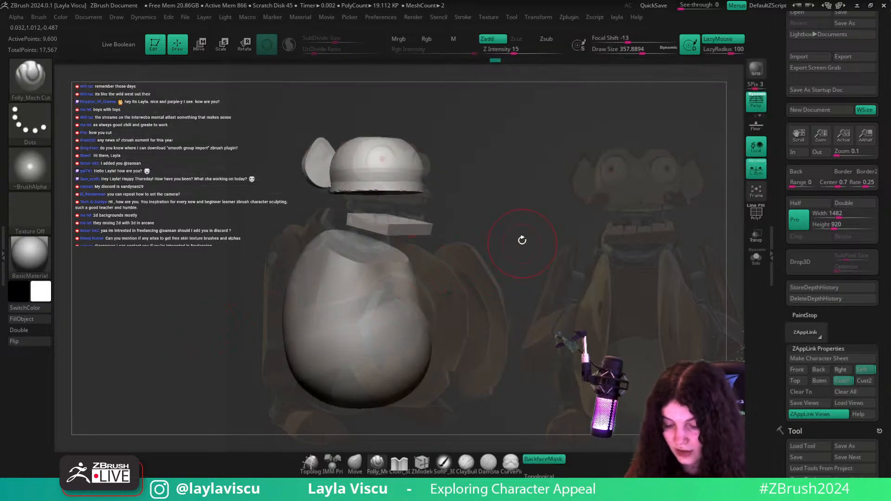
mouse_move(522, 239)
mouse_down()
mouse_move(453, 255)
mouse_move(412, 205)
mouse_move(382, 126)
mouse_move(443, 245)
mouse_up()
mouse_move(489, 202)
mouse_down()
mouse_move(456, 223)
mouse_move(479, 217)
mouse_move(456, 220)
mouse_up()
key(ctrl+z)
- Slice down through the head and jaw block with SliceCurve, show the polyframe to inspect the polygroup split, and undo the slice
ctrl+shift+click(31, 79)
ctrl+shift+click(621, 131)
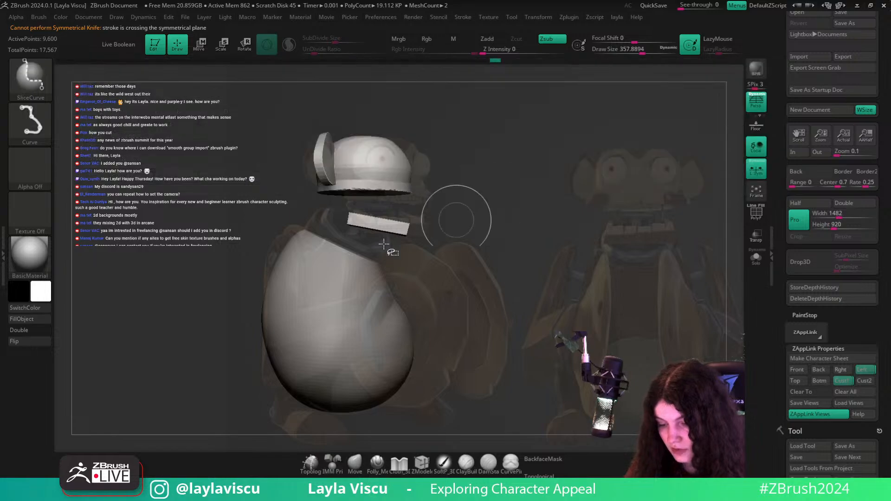
ctrl+shift+drag(368, 116, 413, 264)
key(shift+f)
key(ctrl+z)
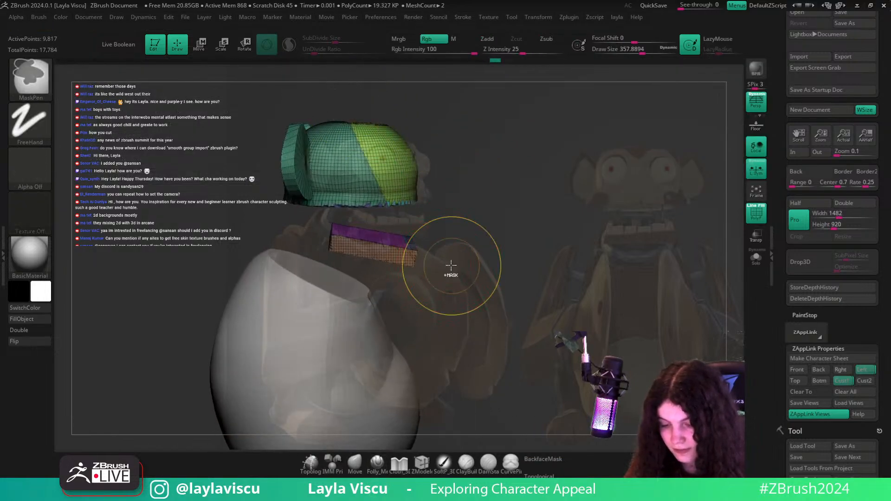
key(ctrl+z)
- Trim off the upper front of the head along a diagonal with the TrimCurve brush
ctrl+shift+click(32, 80)
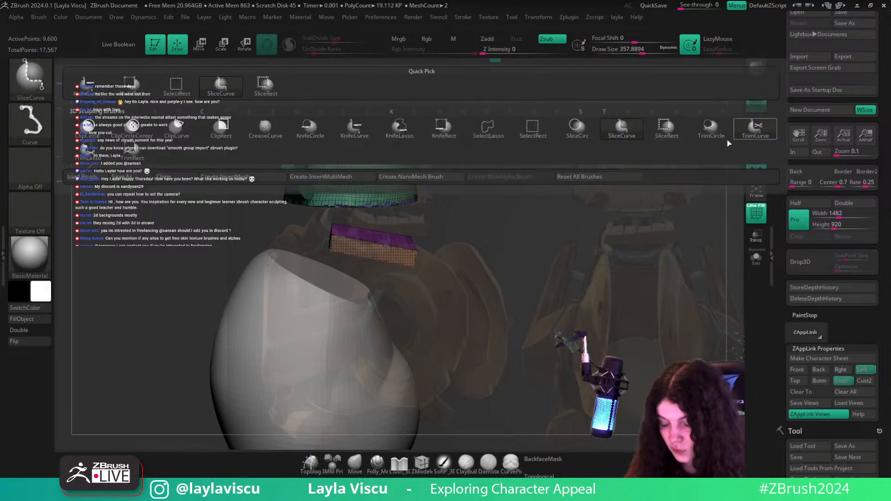
ctrl+shift+click(741, 134)
mouse_move(320, 108)
ctrl+shift+mouse_down()
mouse_move(452, 225)
mouse_move(489, 241)
mouse_move(471, 258)
mouse_move(483, 302)
mouse_move(597, 168)
ctrl+shift+mouse_up()
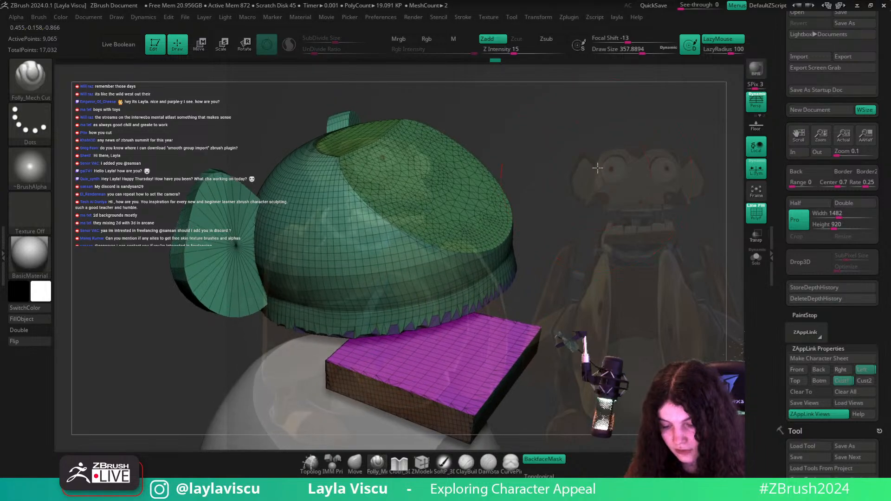
- Cut the front of the head with KnifeCurve, hide the reference overlay to inspect the capped surface, and undo the head cuts
ctrl+shift+click(19, 83)
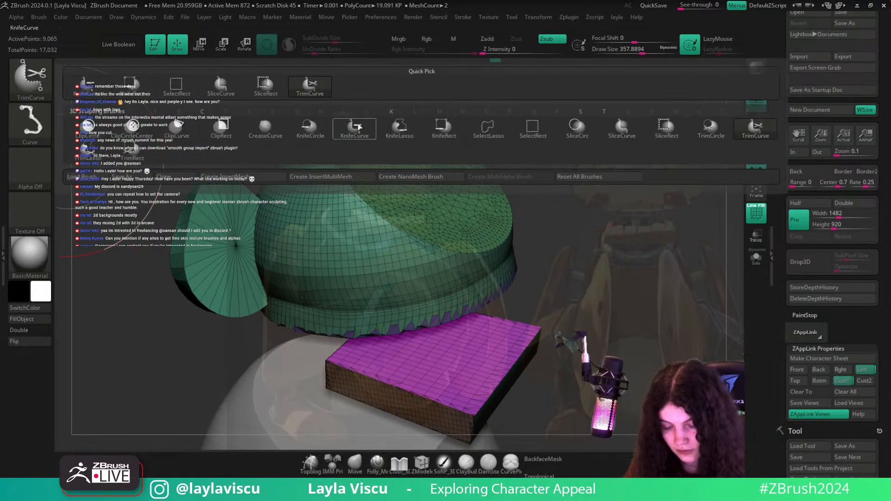
ctrl+shift+click(358, 126)
ctrl+shift+drag(509, 160, 511, 310)
mouse_move(601, 262)
mouse_down()
mouse_move(559, 266)
mouse_move(571, 300)
mouse_up()
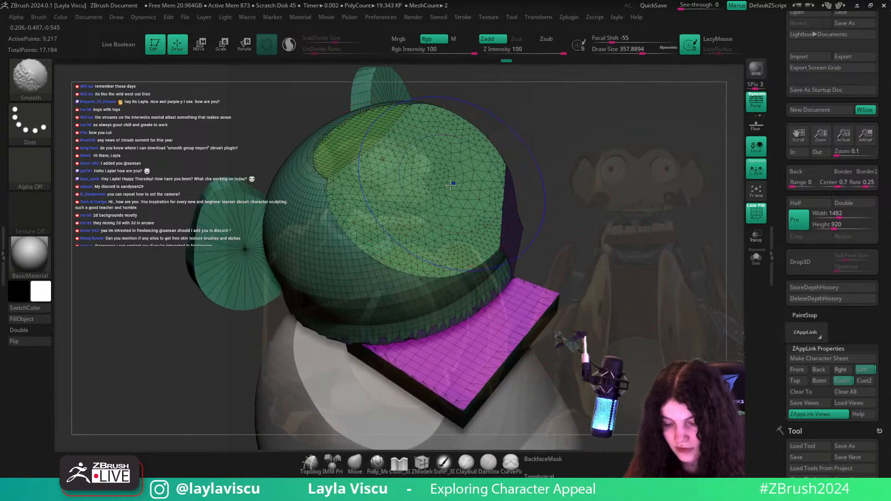
key(shift+z)
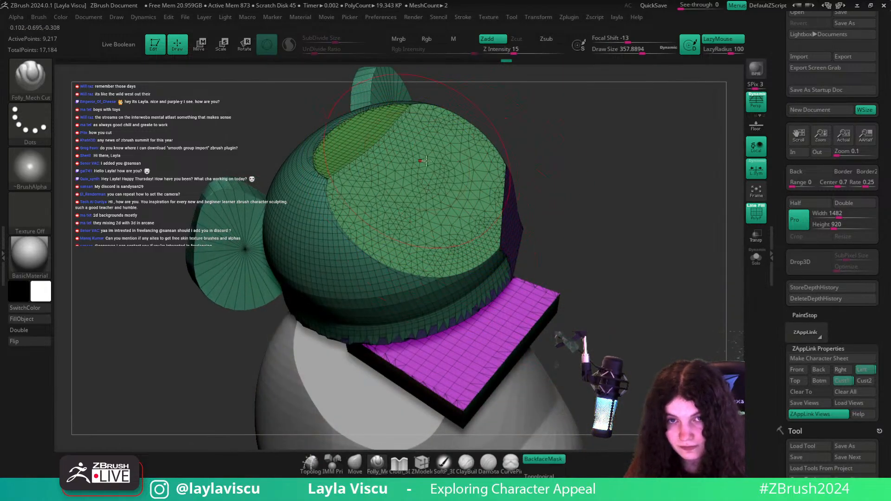
mouse_move(601, 227)
mouse_down()
mouse_move(607, 232)
mouse_move(573, 231)
mouse_move(586, 246)
mouse_move(593, 221)
mouse_move(570, 212)
mouse_move(615, 230)
mouse_move(551, 235)
mouse_move(556, 214)
mouse_up()
key(ctrl+z)
- Cut a rectangular notch into the front of the head using the knife brush's Rect stroke, undo it, and choose SliceRect
key(f)
ctrl+shift+click(29, 125)
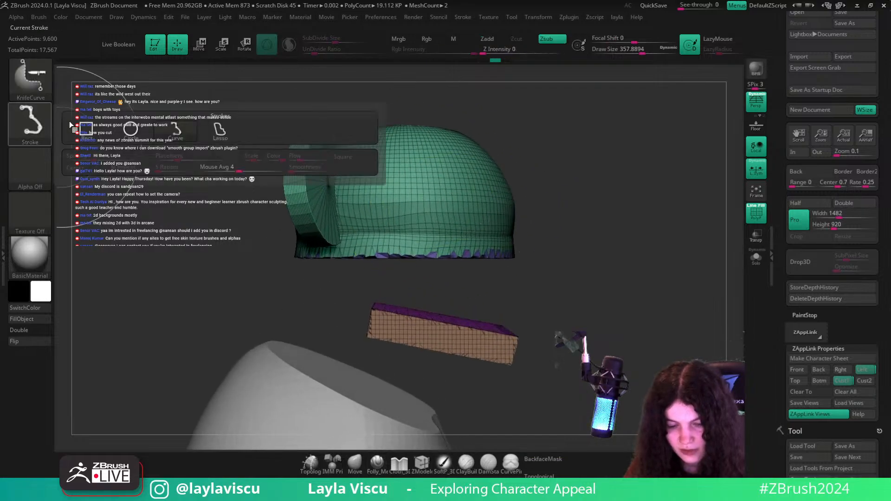
ctrl+shift+click(86, 130)
ctrl+shift+drag(516, 173, 398, 205)
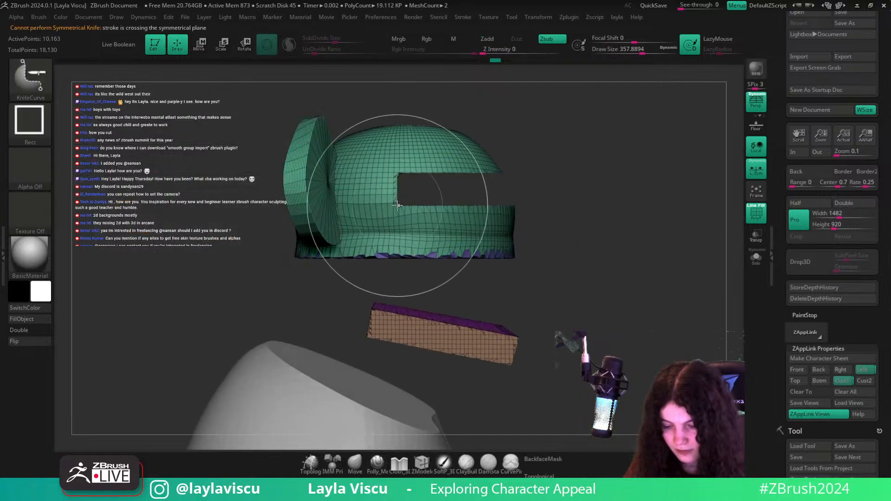
mouse_move(615, 195)
mouse_down()
mouse_move(600, 201)
mouse_move(606, 195)
mouse_up()
key(ctrl+z)
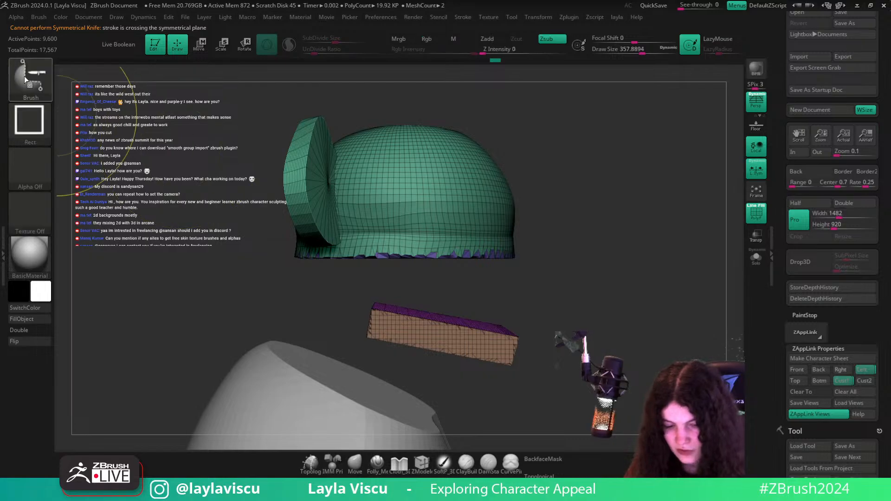
ctrl+shift+click(26, 76)
ctrl+shift+click(671, 131)
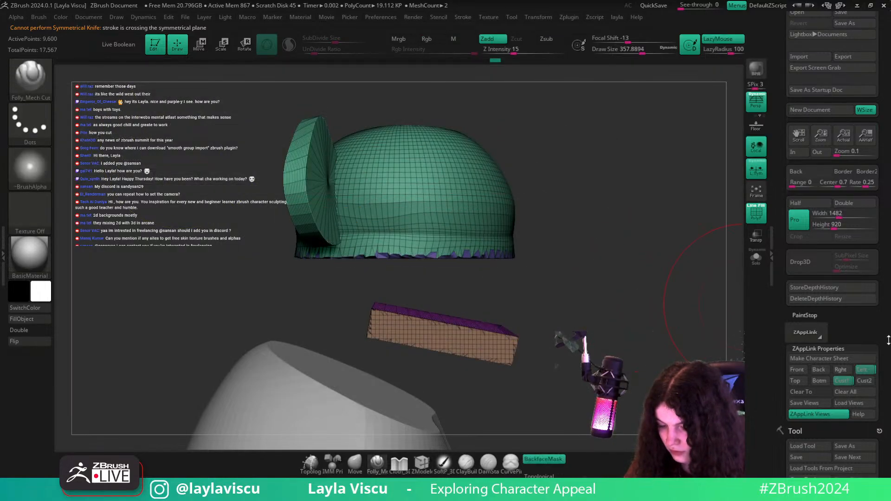
- Save the tool as toy_v001 in the day10_toy folder
key(ctrl+s)
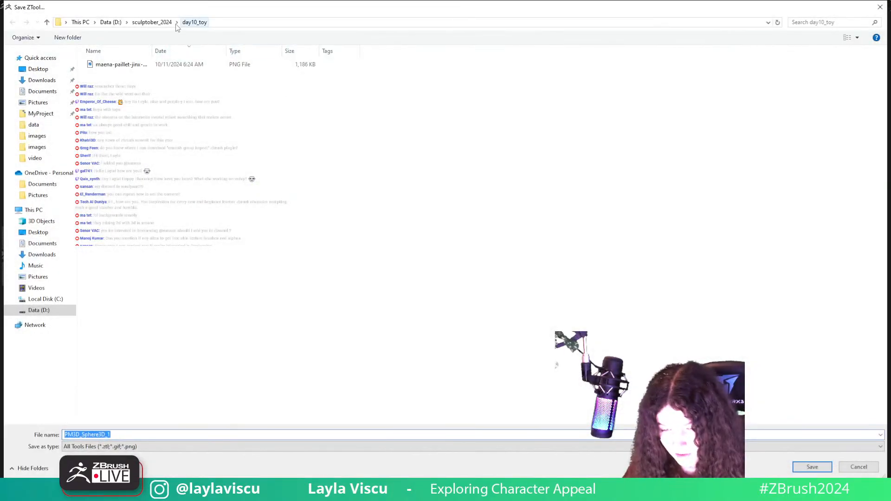
text(to)
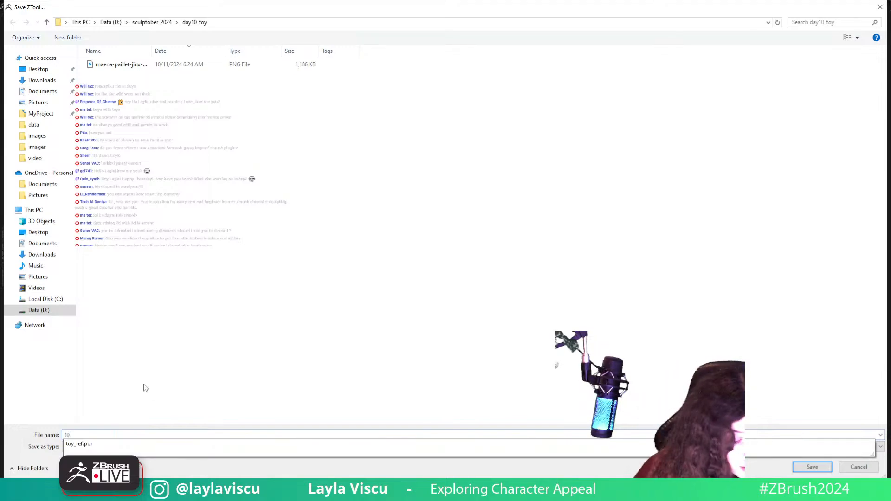
text(y+)
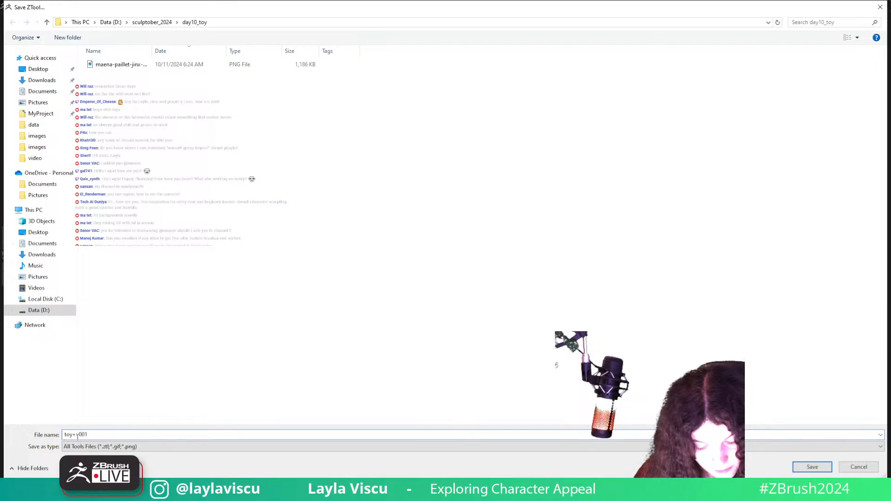
text(_)
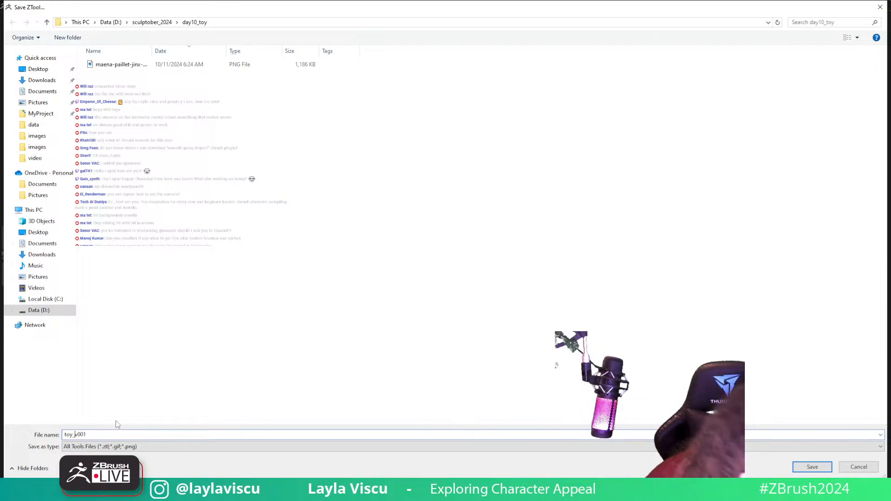
key(Return)
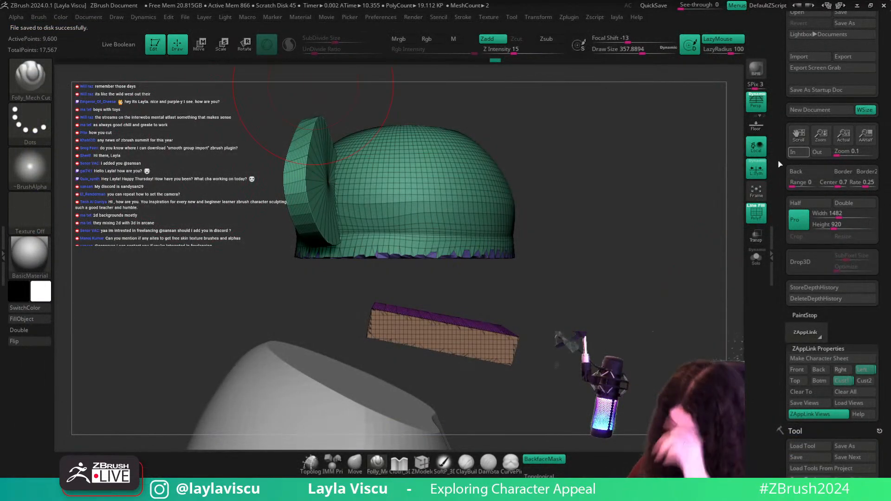
- Slice a rectangular polygroup patch into the front of the head with SliceRect and undo the slice
ctrl+shift+drag(551, 181, 417, 223)
ctrl+right_drag(611, 222, 560, 204)
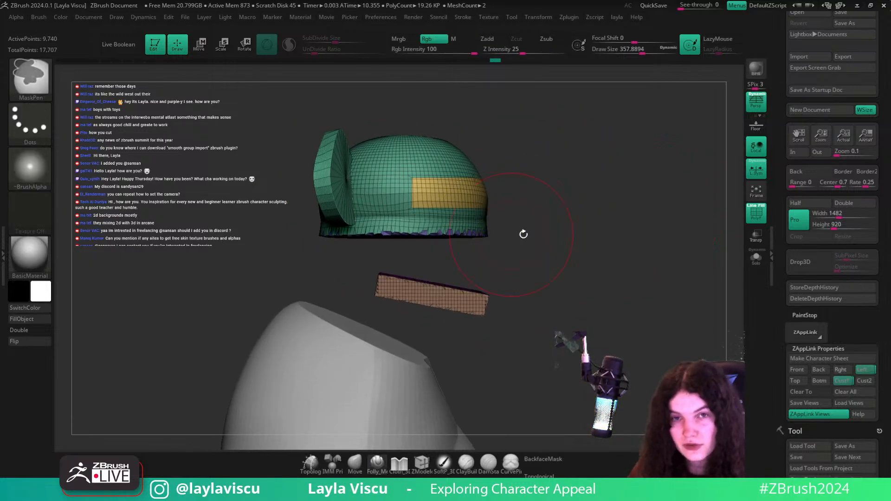
mouse_move(445, 192)
ctrl+right_down()
mouse_move(628, 227)
mouse_move(547, 227)
mouse_move(622, 233)
mouse_move(621, 256)
mouse_move(534, 218)
ctrl+right_up()
key(ctrl+z)
- Try a TrimCurve cut on the head, undo it, and trim a rectangular notch into the head's front using the Rect stroke
ctrl+shift+click(27, 88)
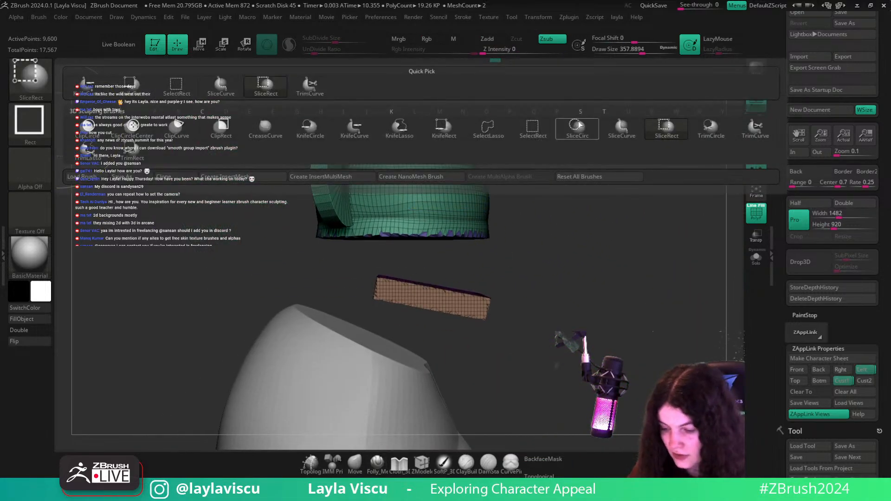
ctrl+shift+click(742, 131)
ctrl+shift+drag(593, 159, 309, 245)
key(ctrl+z)
ctrl+shift+click(30, 80)
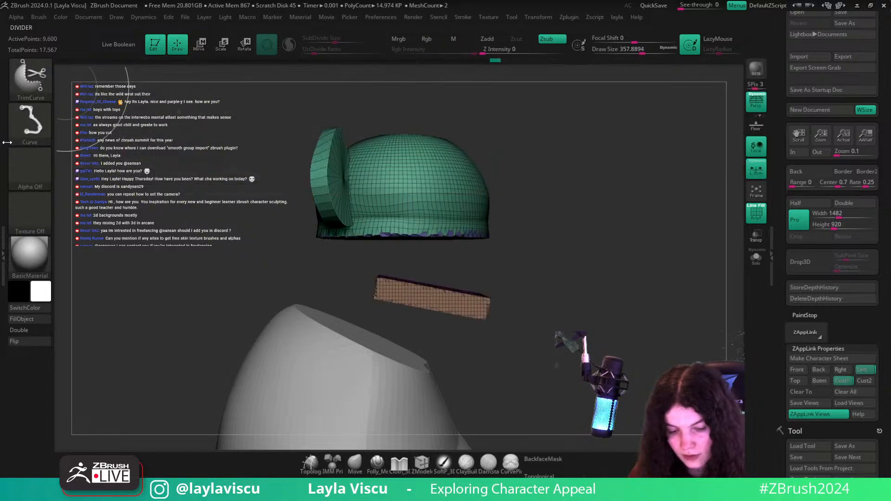
ctrl+shift+click(28, 124)
ctrl+shift+click(87, 132)
mouse_move(440, 203)
ctrl+shift+mouse_down()
mouse_move(510, 160)
mouse_move(598, 201)
ctrl+shift+mouse_up()
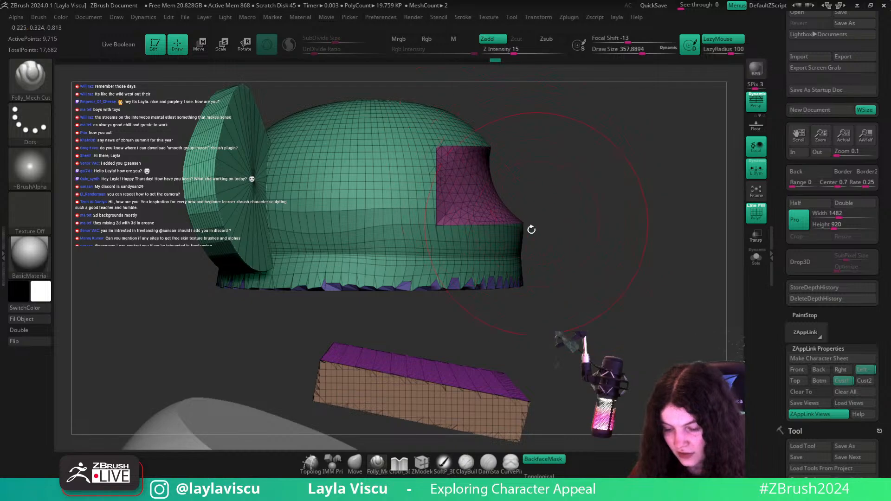
- Cut the lower front of the head with KnifeCurve using the Rect stroke, and undo both the knife and trim cuts
ctrl+shift+click(27, 84)
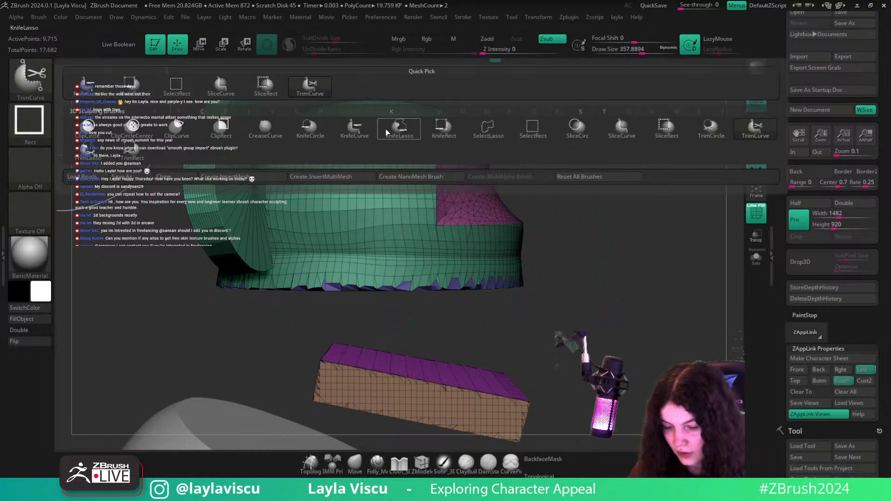
ctrl+shift+click(347, 133)
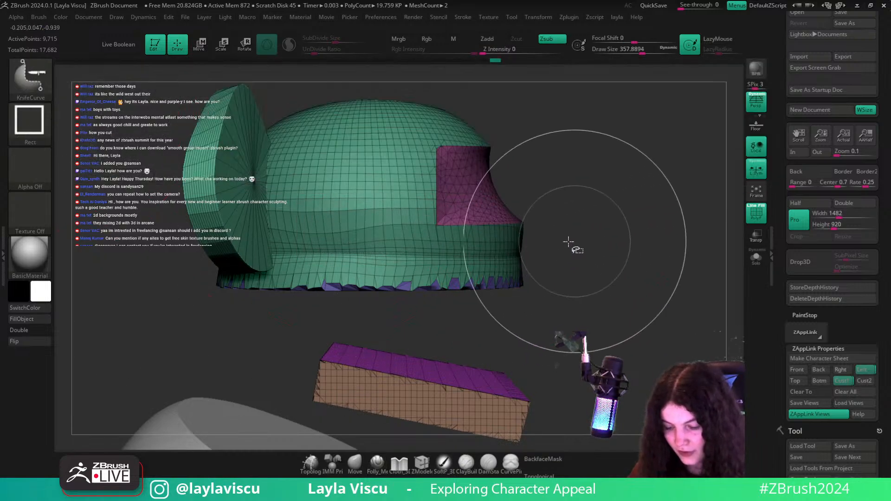
ctrl+shift+drag(568, 241, 397, 267)
drag(620, 298, 538, 267)
key(ctrl+z)
key(ctrl+z)
mouse_move(636, 239)
mouse_down()
mouse_move(591, 221)
mouse_move(493, 69)
mouse_up()
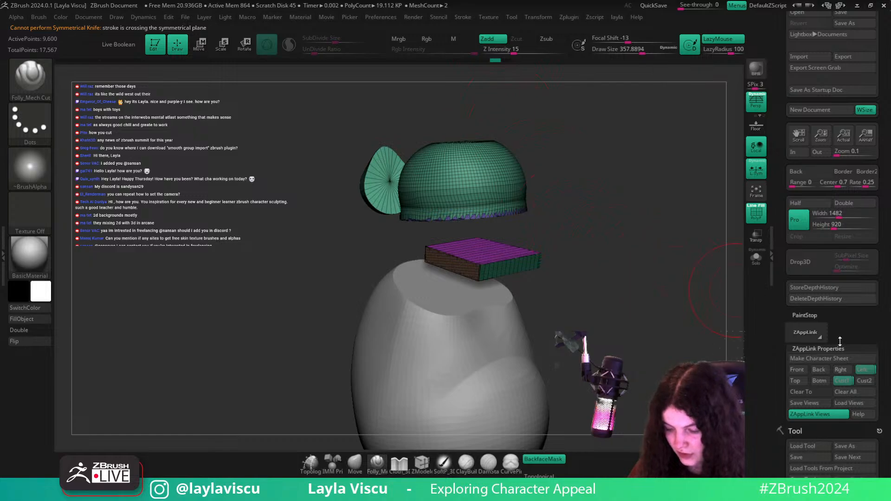
- Return to the stored Cust1 view with the polyframe off, and set the KnifeCurve brush's stroke back to Curve
click(836, 380)
key(shift+f)
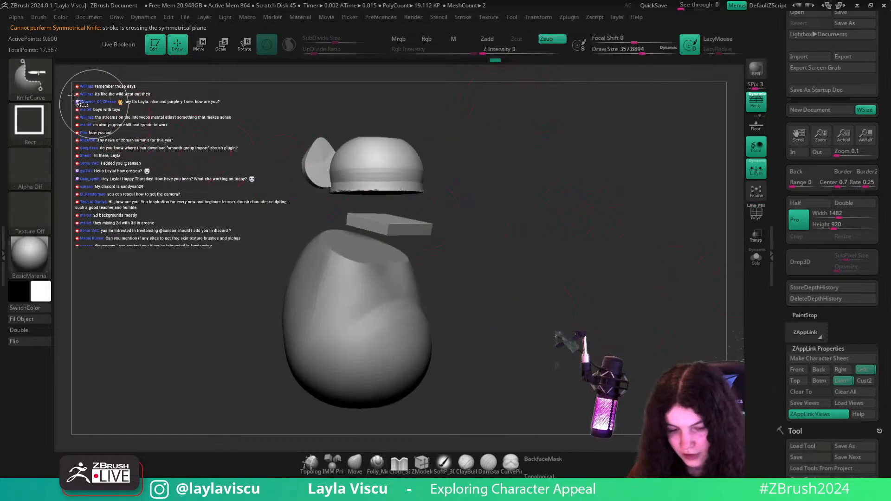
click(33, 79)
click(182, 136)
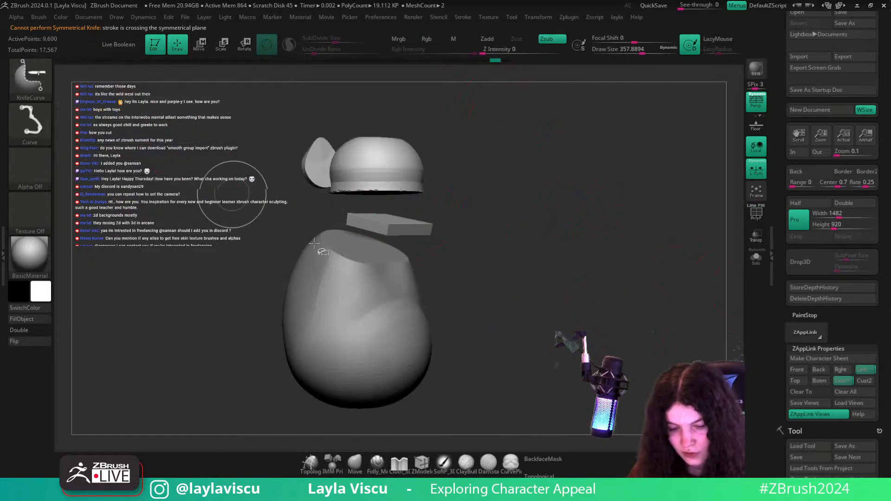
- Show the reference overlay, raise its SpotLight opacity to full strength, and lower it again so the model shows beneath the faint image
key(shift+z)
key(shift+z)
key(shift+z)
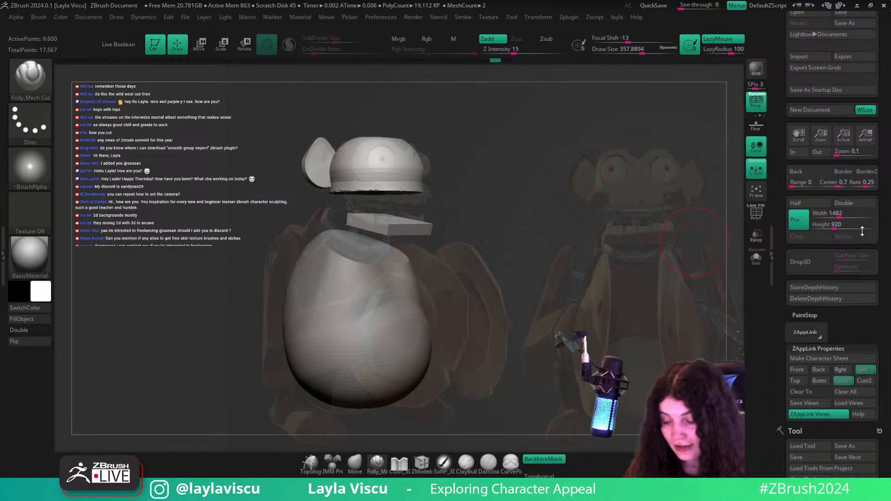
key(z)
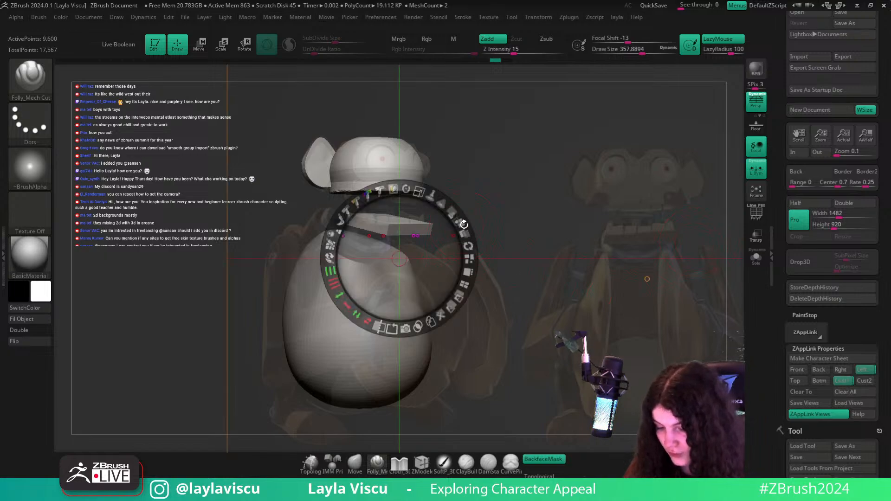
drag(453, 208, 459, 270)
key(z)
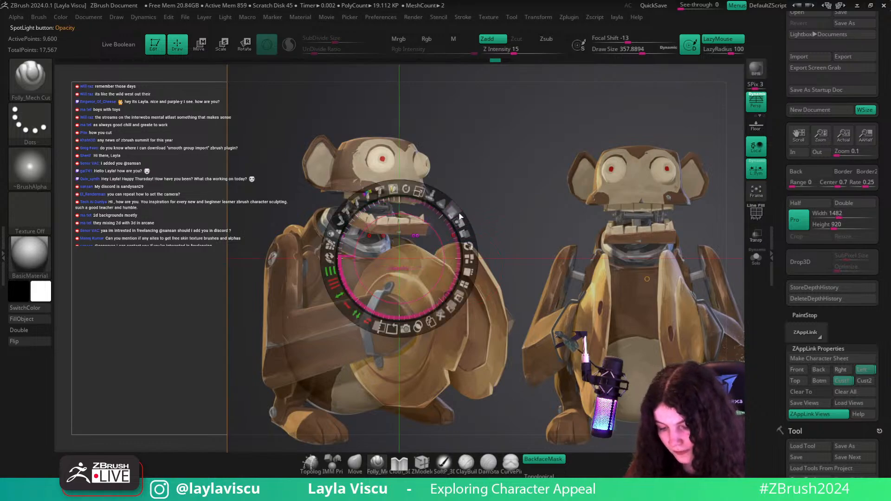
drag(454, 211, 418, 196)
click(402, 188)
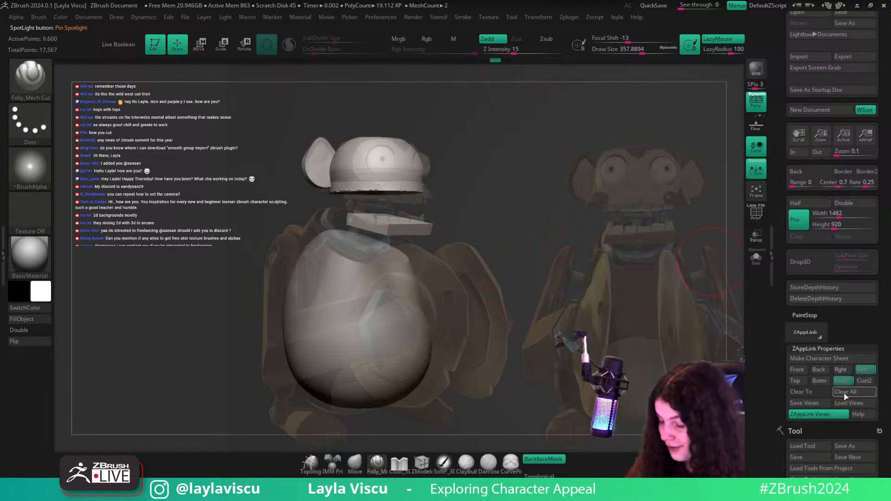
- Compare the model with the reference overlay, adjust the head's lower edge with the Move brush, and return to the Cust1 view
key(shift+z)
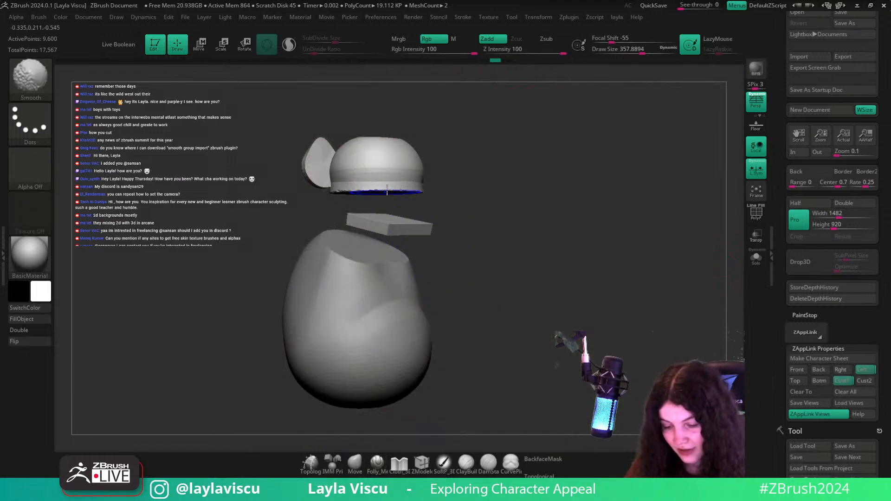
key(shift+z)
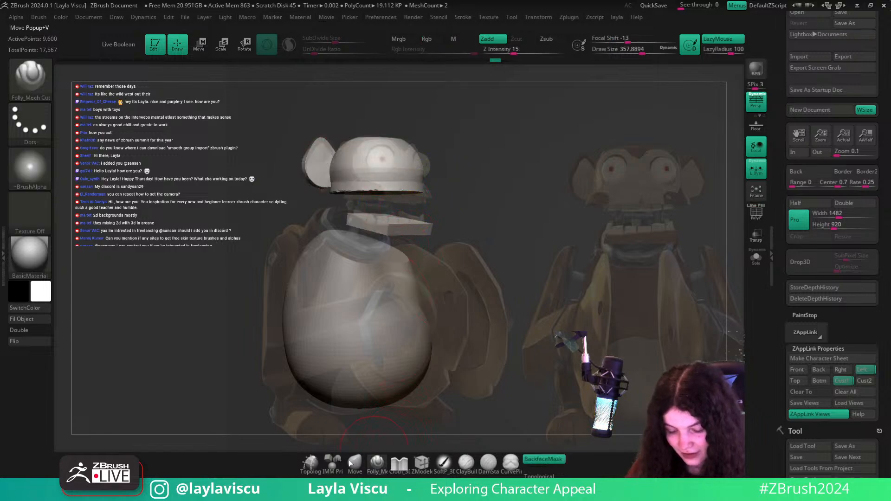
click(354, 462)
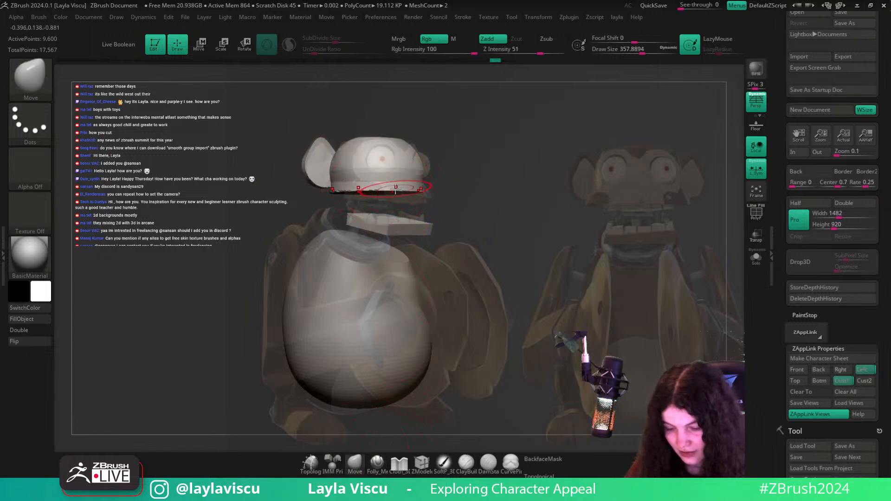
mouse_move(435, 189)
shift+mouse_down()
mouse_move(441, 205)
mouse_move(413, 197)
shift+mouse_up()
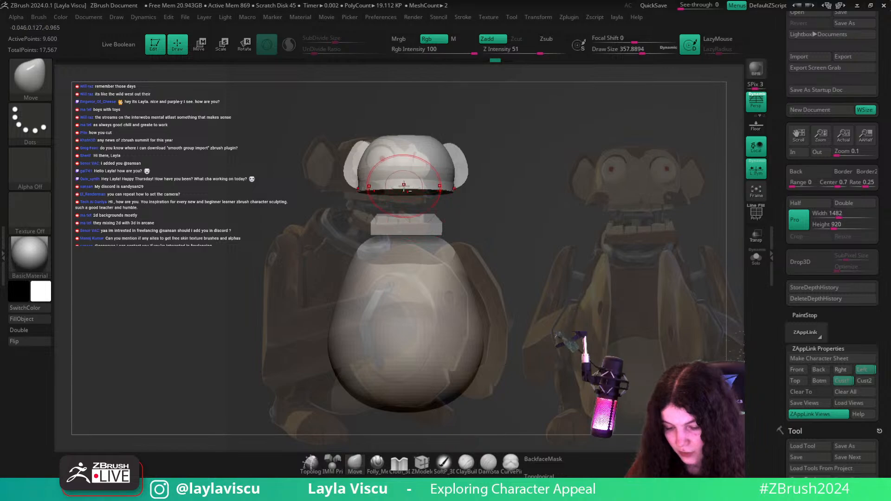
key(ctrl+z)
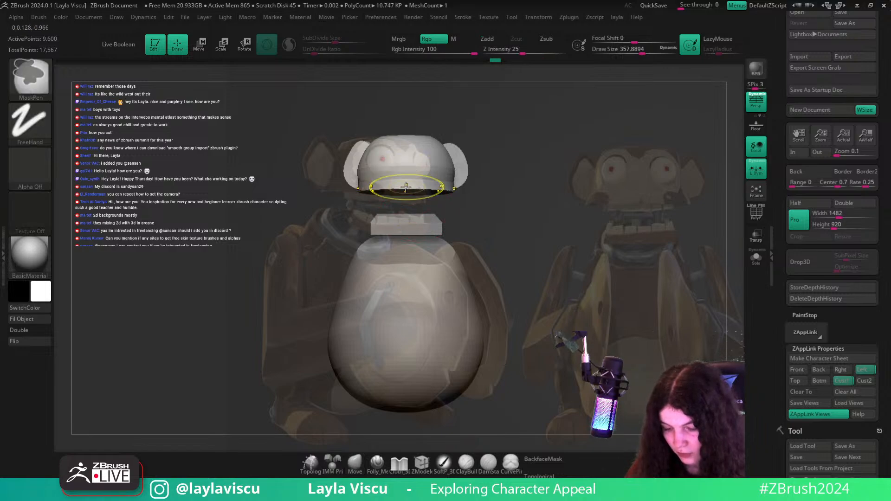
drag(408, 190, 408, 187)
click(841, 381)
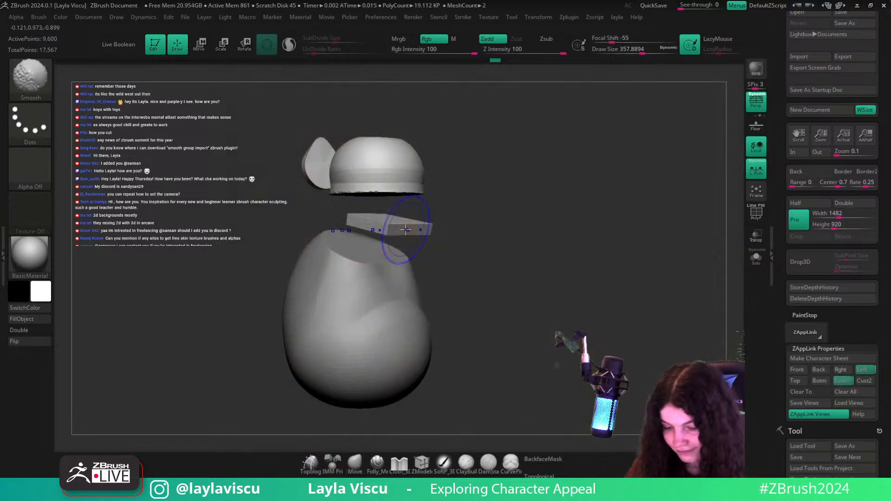
- Switch to the hPolish brush and turn the model to work on the side of the head
drag(489, 182, 499, 227)
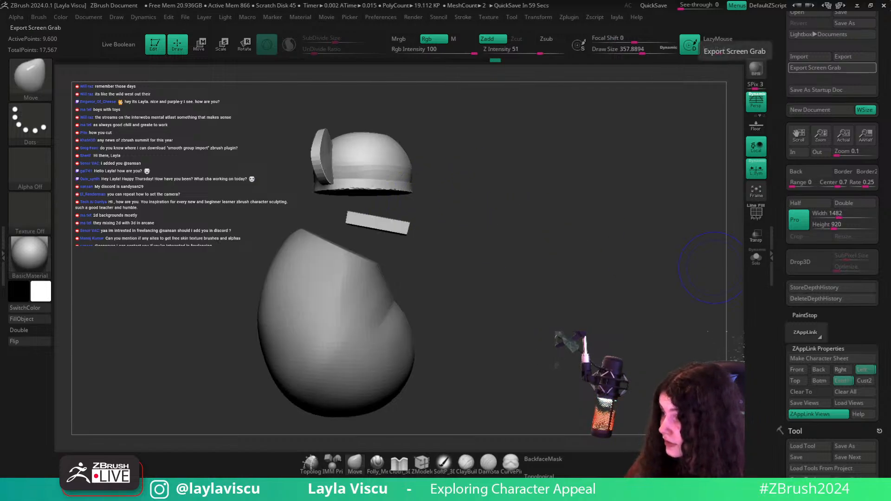
alt+drag(552, 267, 602, 272)
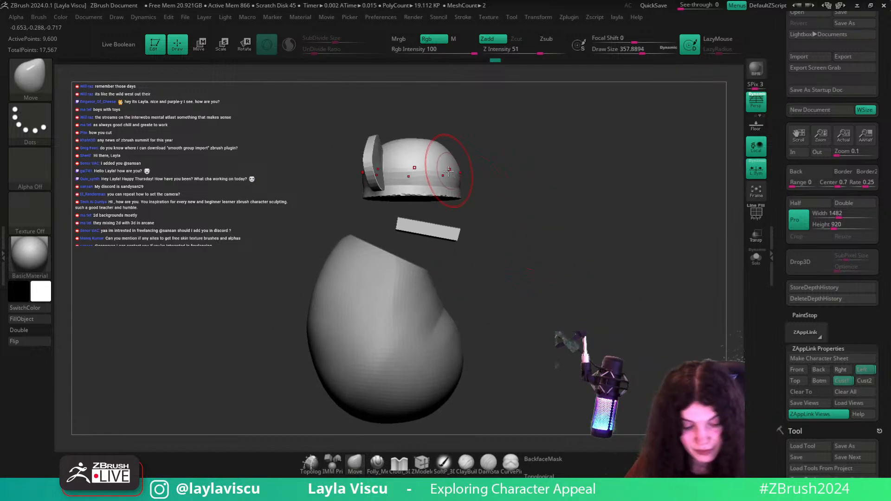
key(b)
key(h)
key(p)
drag(491, 165, 434, 154)
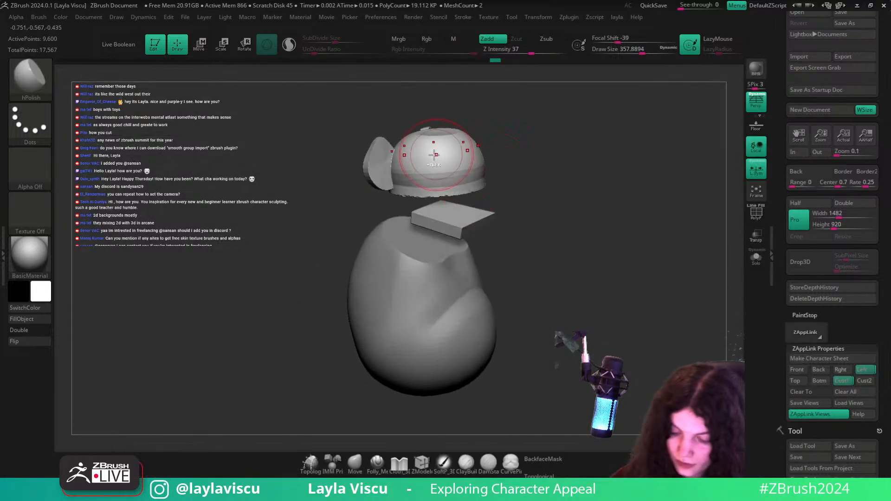
- Isolate the head polygroup to flatten its sides with hPolish, unhide the other parts, and check the shape against the reference in Cust1
ctrl+shift+click(433, 154)
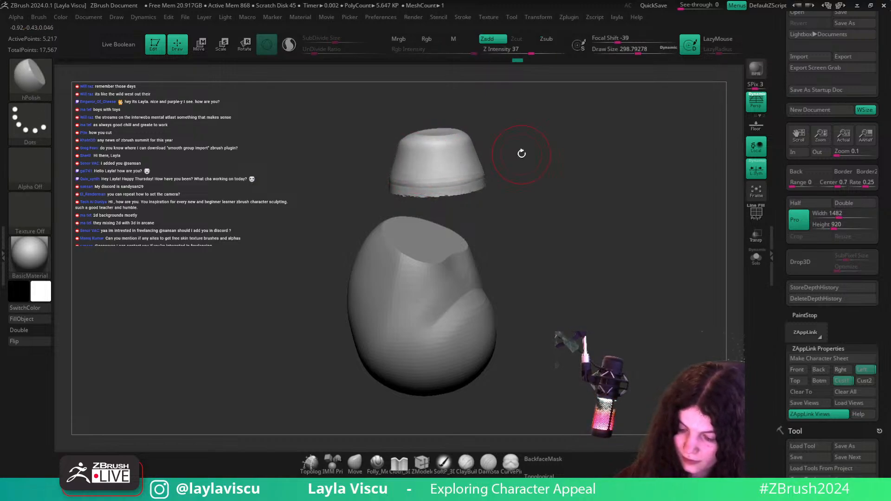
drag(521, 153, 541, 145)
ctrl+shift+click(541, 146)
click(842, 381)
key(shift+z)
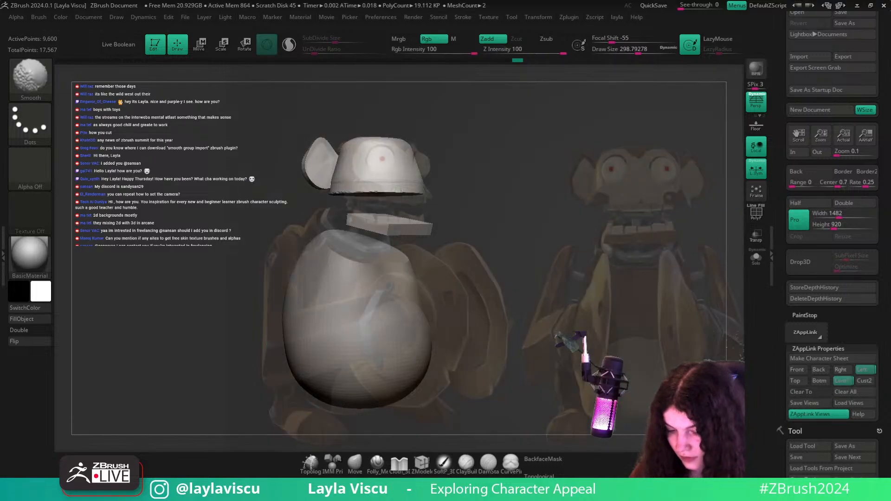
key(shift+z)
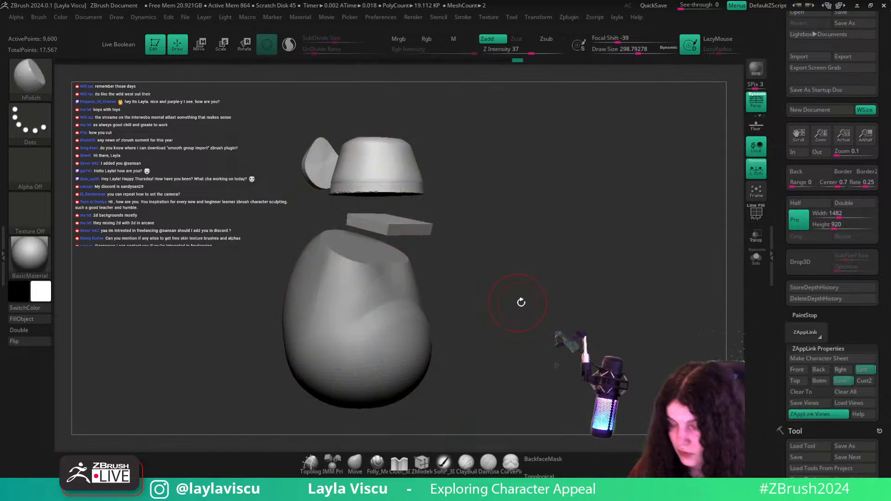
- Select the body subtool and insert the Appendage mesh from the IMM_3DCW brush on its upper side
drag(521, 302, 537, 280)
alt+click(418, 265)
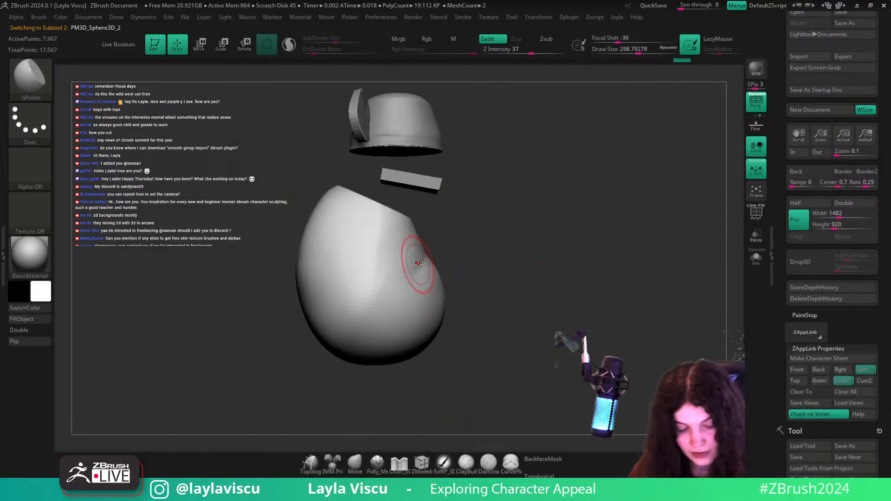
key(b)
key(i)
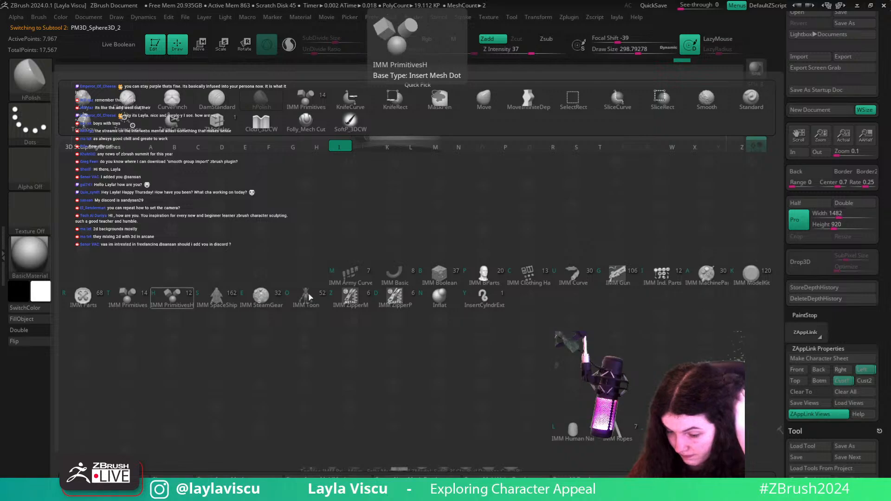
click(661, 432)
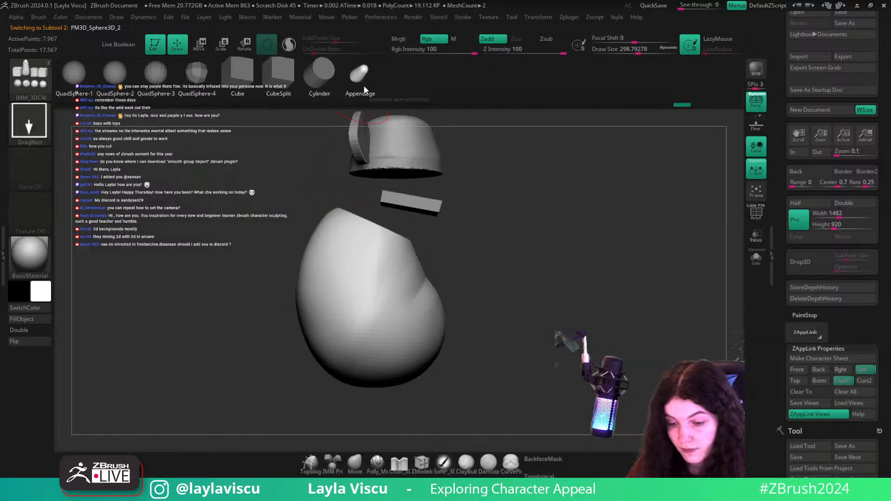
click(360, 77)
drag(363, 294, 389, 328)
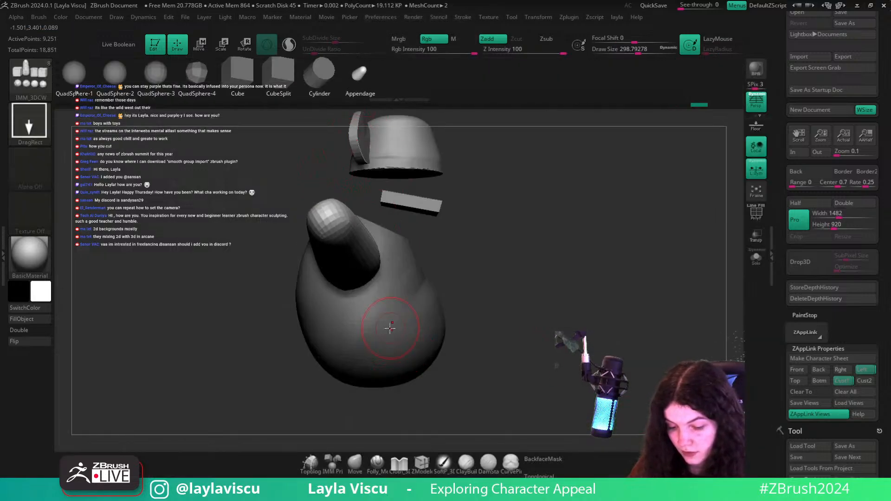
- Duplicate the inserted limb with the gizmo, place the copy as a forward-reaching forearm, and return to the Cust1 view
key(w)
mouse_move(343, 246)
mouse_down()
mouse_move(393, 308)
mouse_move(389, 280)
mouse_move(444, 370)
mouse_move(442, 362)
mouse_up()
drag(367, 348, 808, 383)
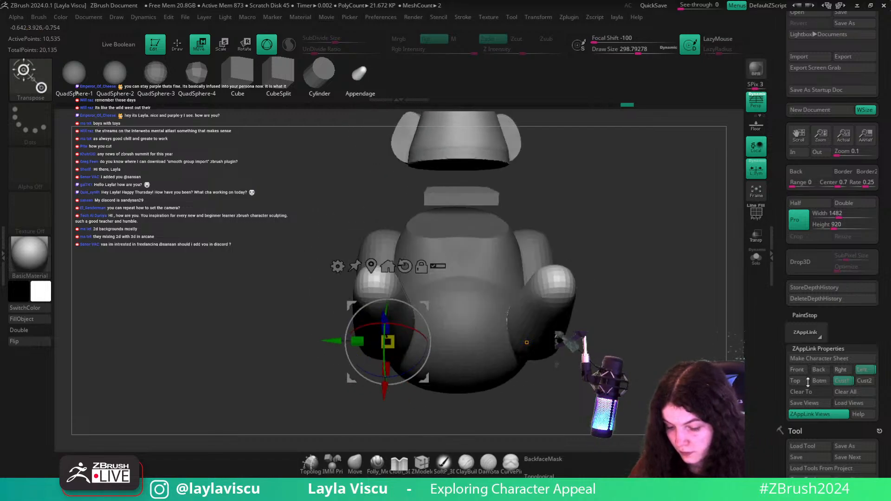
click(843, 382)
key(q)
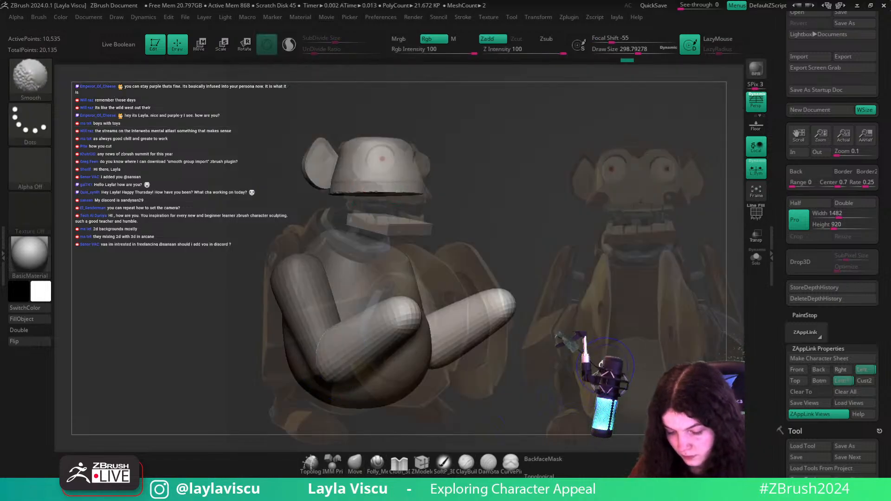
- Switch to the Move brush, make the SpotLight reference image more opaque, and compare the arms against it
click(355, 462)
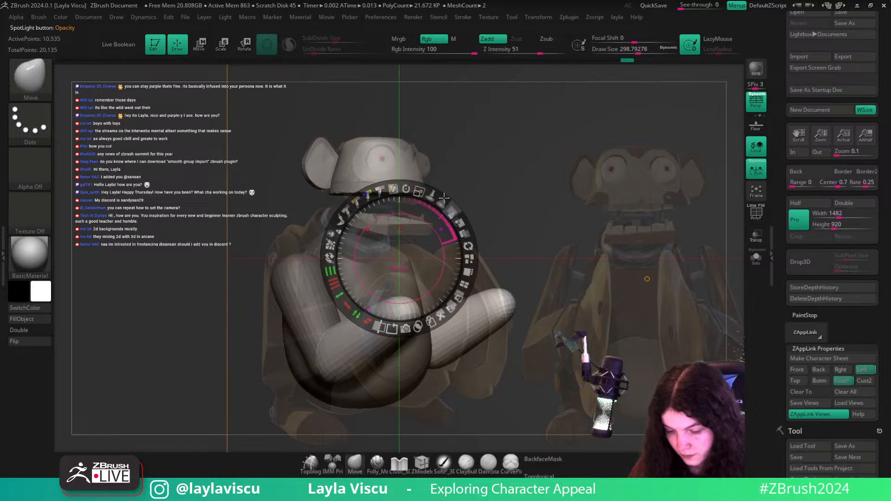
drag(453, 212, 470, 255)
key(z)
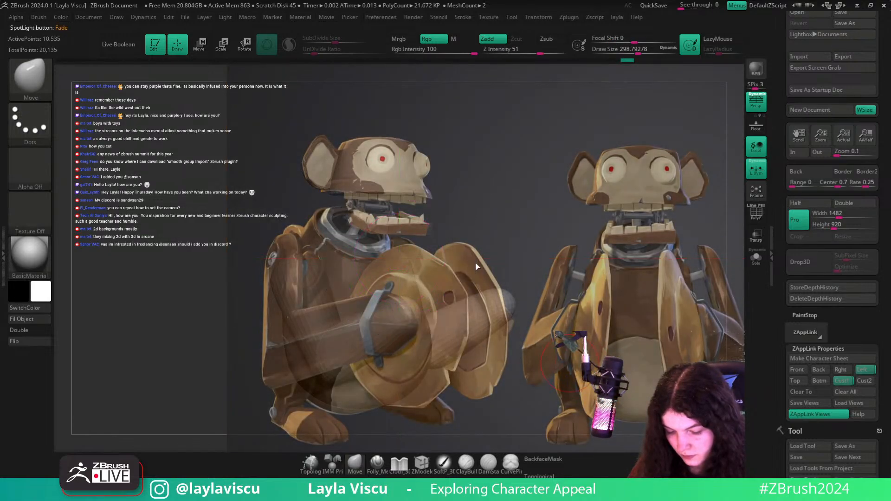
key(shift+z)
key(shift+z)
key(shift+z)
key(shift+z)
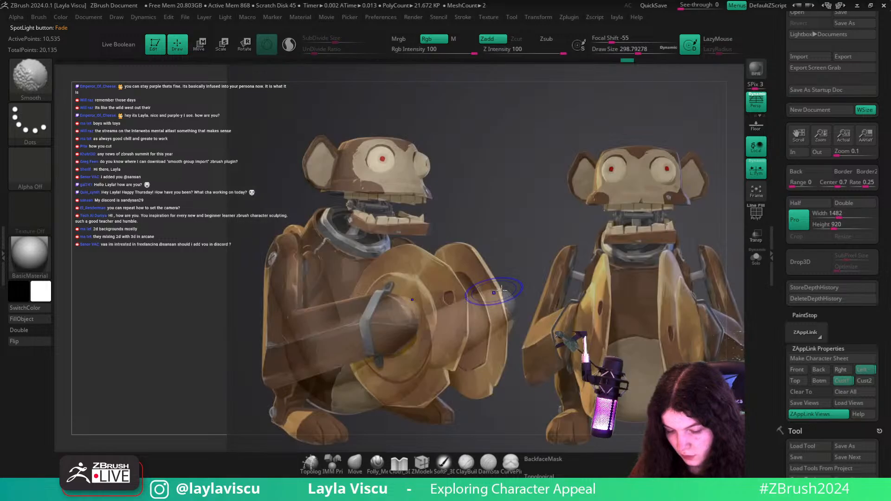
key(shift+z)
- Isolate the arms, mask the rest of the body subtool, and place the gizmo near the shoulder
mouse_move(552, 302)
shift+mouse_down()
mouse_move(606, 310)
mouse_move(631, 254)
mouse_move(612, 274)
shift+mouse_up()
ctrl+shift+click(394, 232)
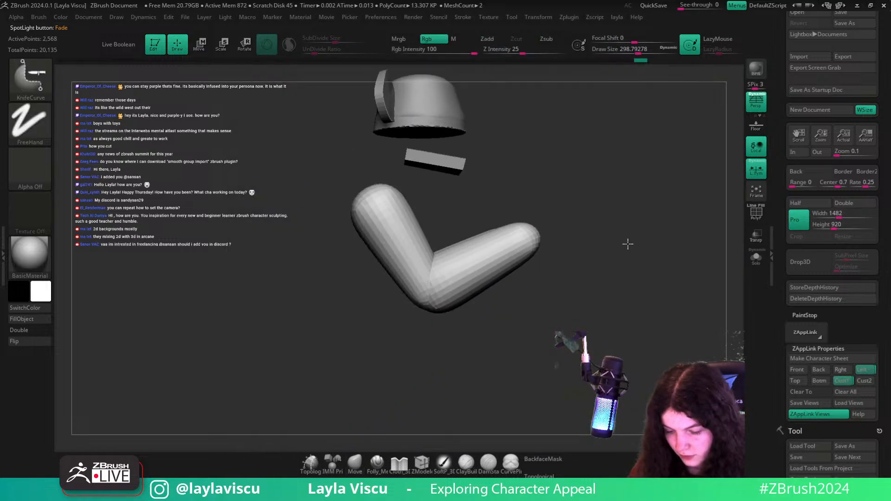
ctrl+click(629, 236)
ctrl+shift+click(642, 204)
ctrl+click(612, 241)
key(w)
alt+drag(450, 332, 403, 248)
key(shift+z)
key(shift+z)
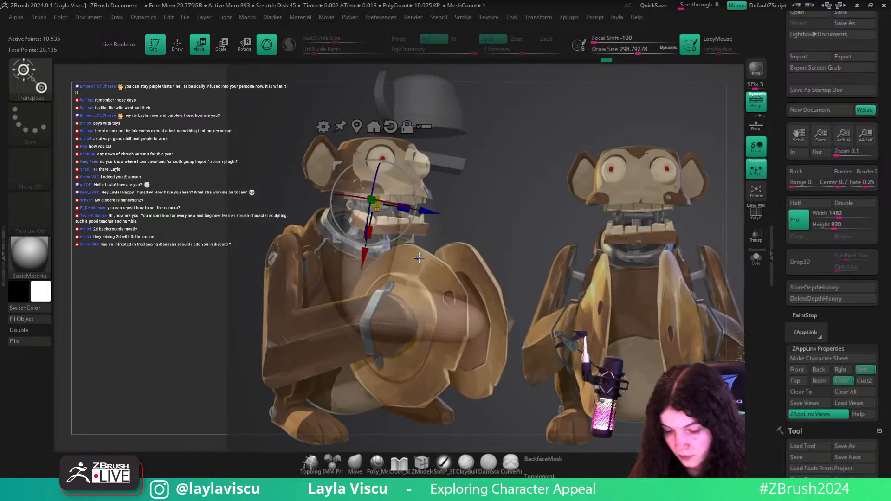
drag(574, 270, 493, 253)
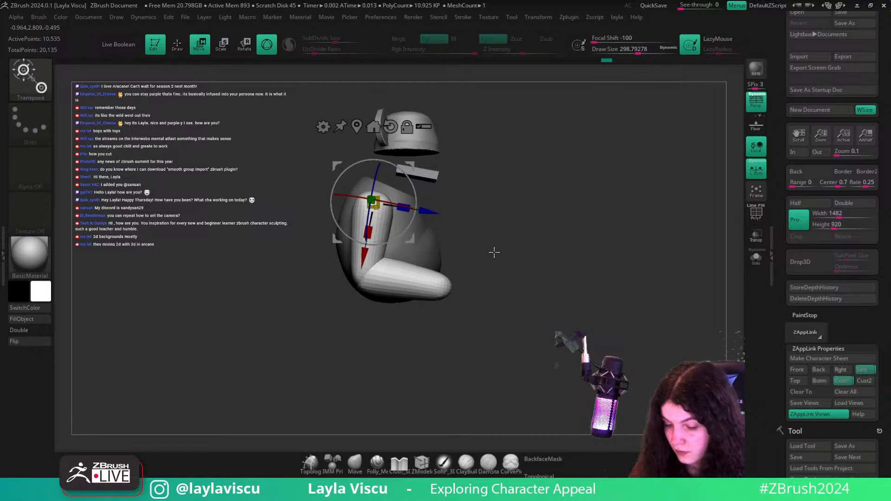
- Overlay the reference in the Cust1 view and reposition the unmasked arms with the gizmo to match it
click(841, 381)
key(shift+z)
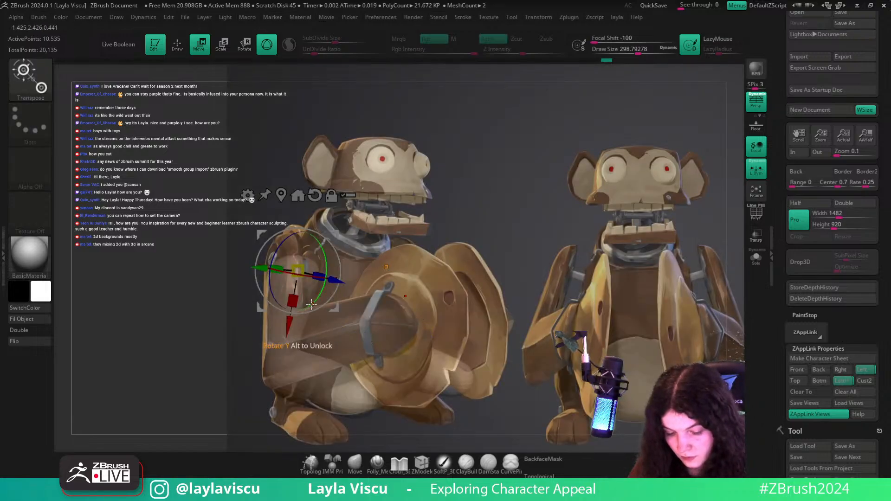
mouse_move(338, 306)
mouse_down()
mouse_move(330, 284)
mouse_move(284, 288)
mouse_move(288, 310)
mouse_up()
key(ctrl+z)
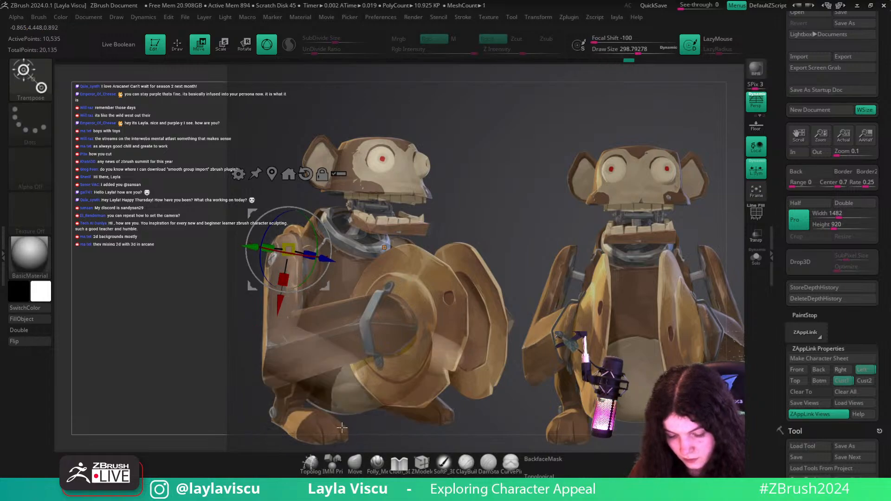
- Turn on PolyFrame, isolate the upper arms, assign them a separate polygroup, and unhide the whole body
click(355, 463)
key(shift+f)
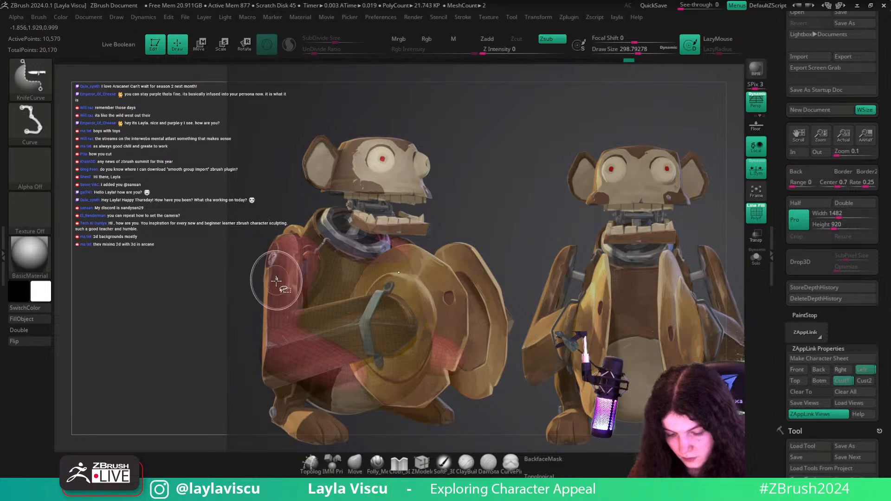
ctrl+drag(245, 292, 227, 310)
key(b)
key(m)
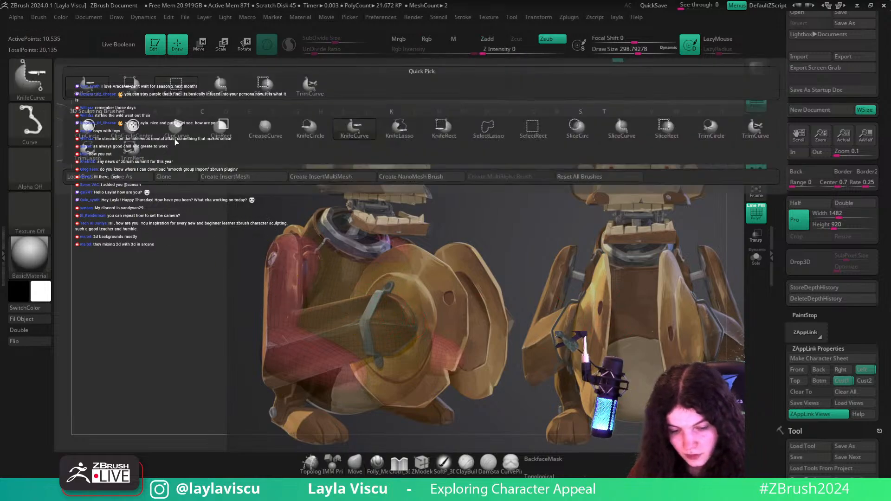
click(175, 138)
key(shift+z)
ctrl+shift+drag(259, 240, 284, 292)
key(ctrl+shift+a)
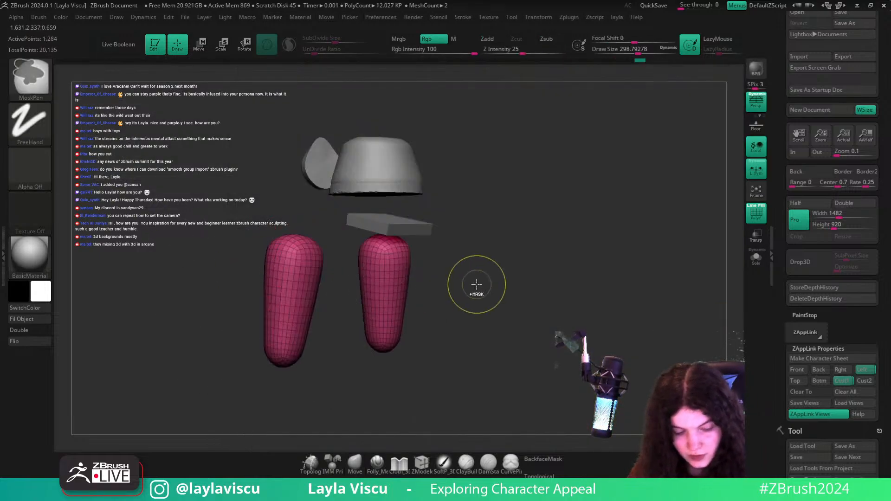
key(ctrl+w)
ctrl+shift+click(485, 235)
- Adjust the arms' angle from the front with the gizmo and compare the pose with the front reference
mouse_move(511, 251)
mouse_down()
mouse_move(519, 248)
mouse_move(512, 262)
mouse_up()
key(w)
drag(286, 271, 323, 237)
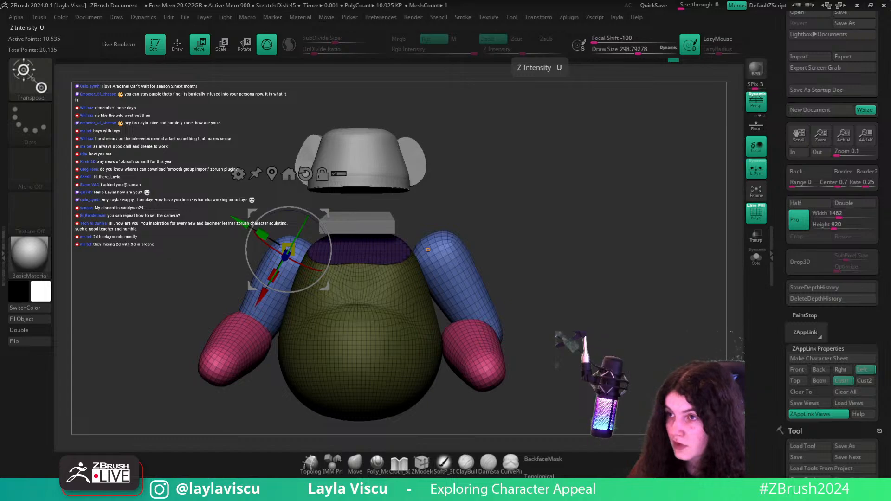
drag(581, 240, 637, 176)
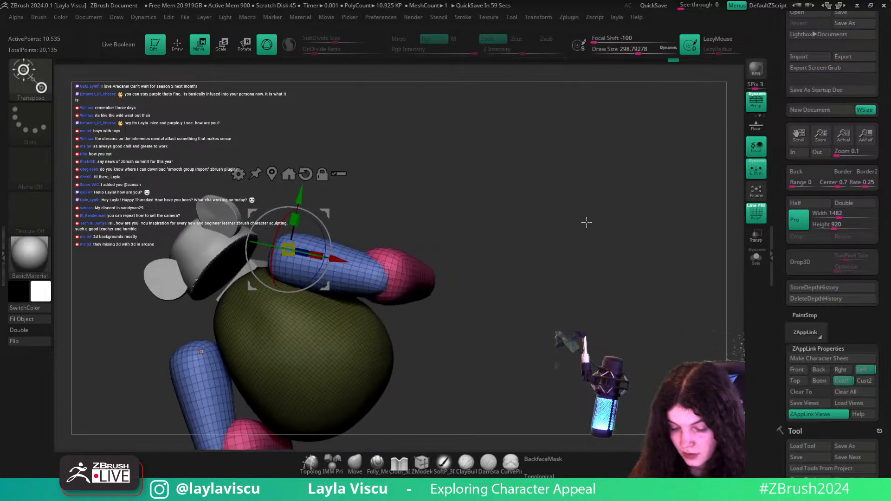
shift+drag(587, 223, 629, 259)
alt+drag(581, 273, 649, 217)
click(347, 469)
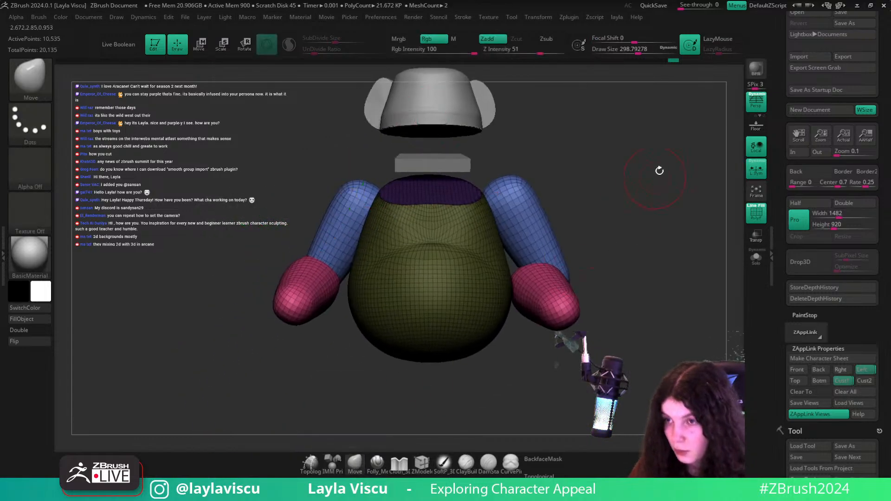
alt+drag(659, 170, 662, 200)
key(shift+z)
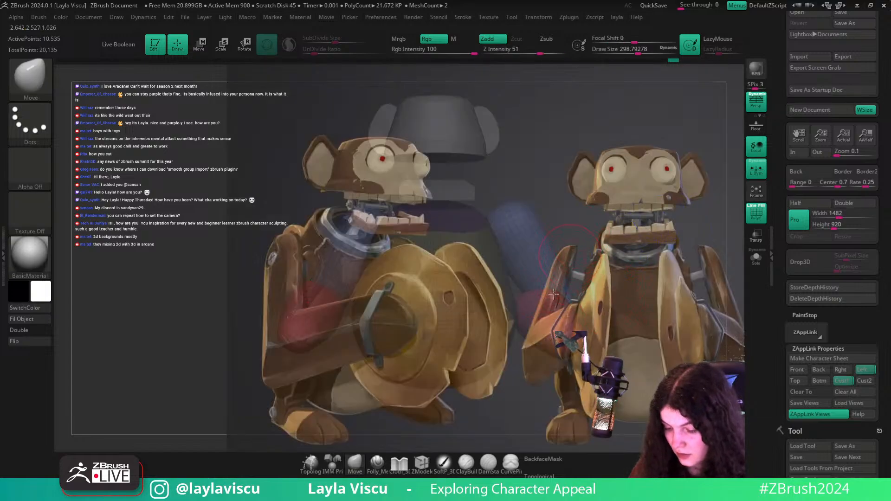
key(shift+z)
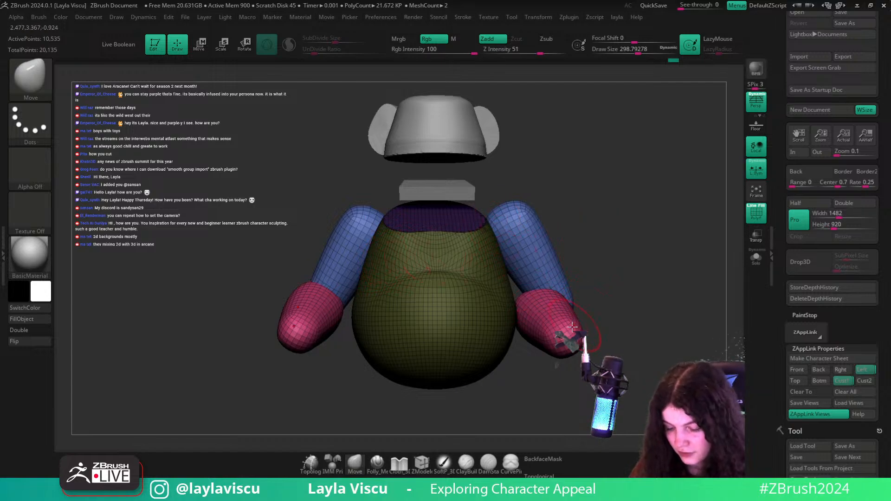
- Hide the forearm polygroup and delete the hidden geometry, keeping only the upper arms
key(ctrl+shift)
ctrl+shift+click(555, 328)
ctrl+shift+click(555, 327)
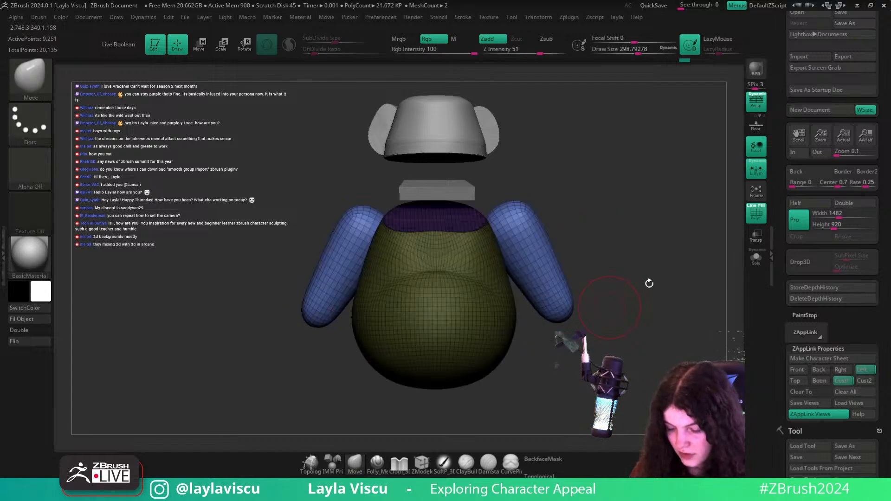
key(1)
click(642, 139)
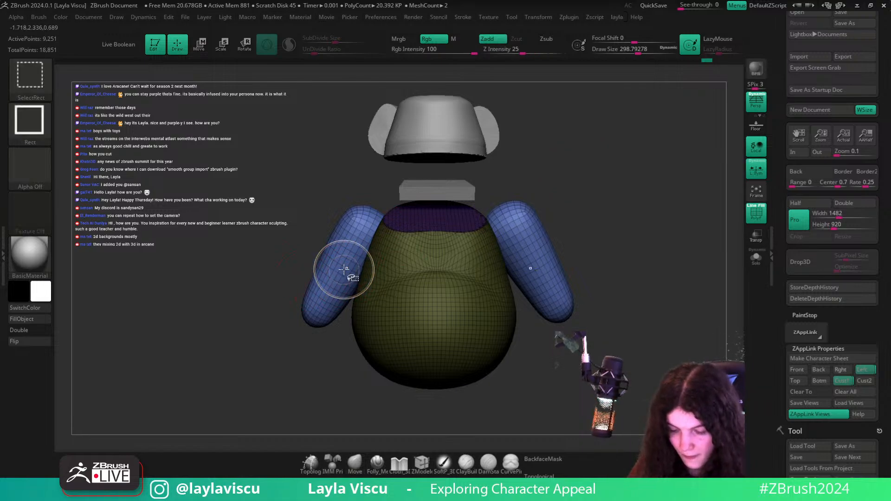
- Slice off the inner sides of the upper arms with the KnifeCurve brush and check them against the reference in Cust1
key(ctrl+shift)
key(ctrl+shift+b)
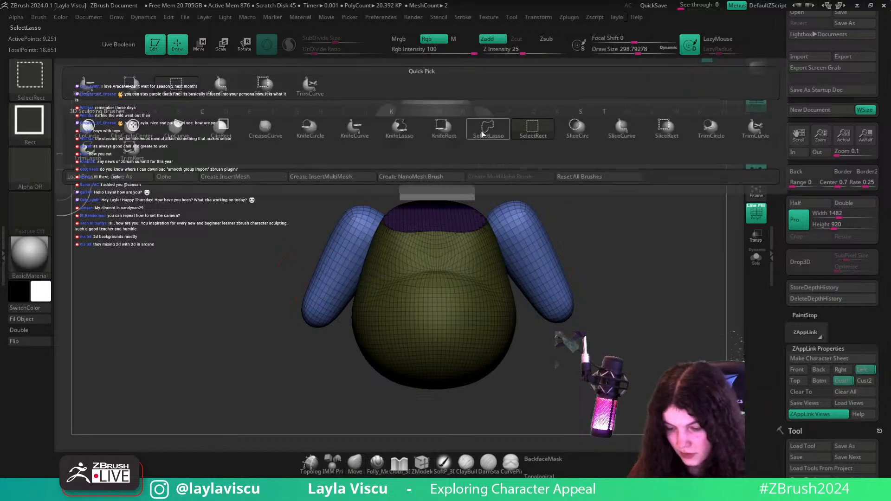
click(354, 127)
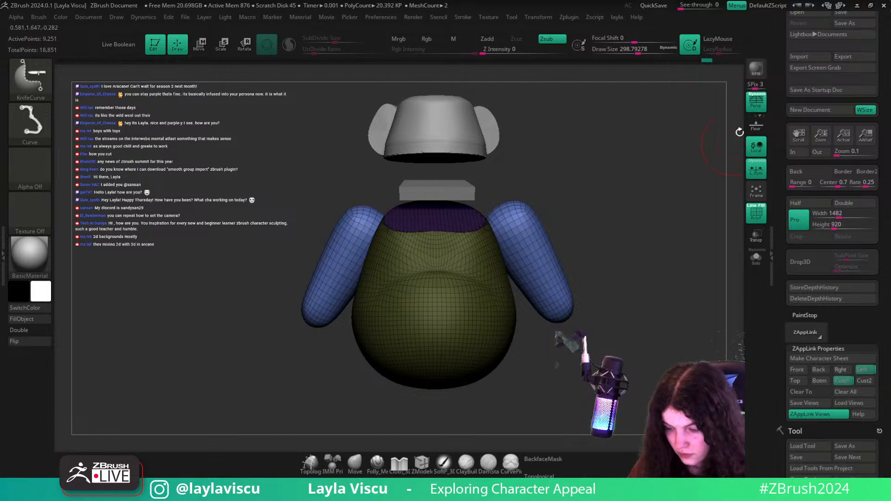
ctrl+shift+drag(383, 191, 250, 415)
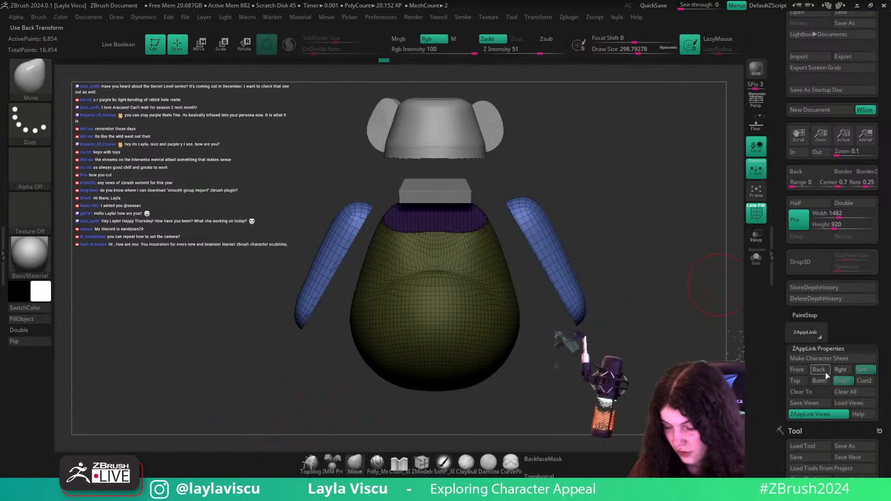
click(839, 383)
key(shift+z)
key(shift+z)
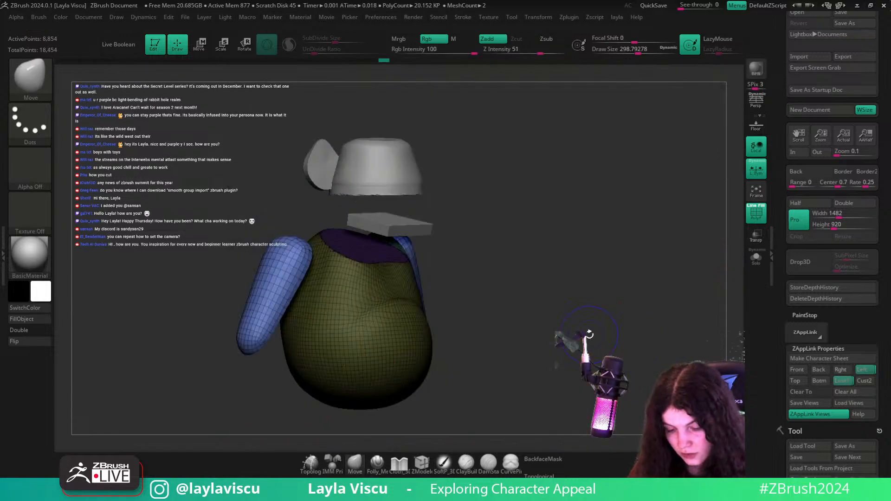
- Compare the upper arm with the reference and move the gizmo to the unmasked mesh center, shifted slightly along the arm
drag(586, 312, 610, 258)
key(w)
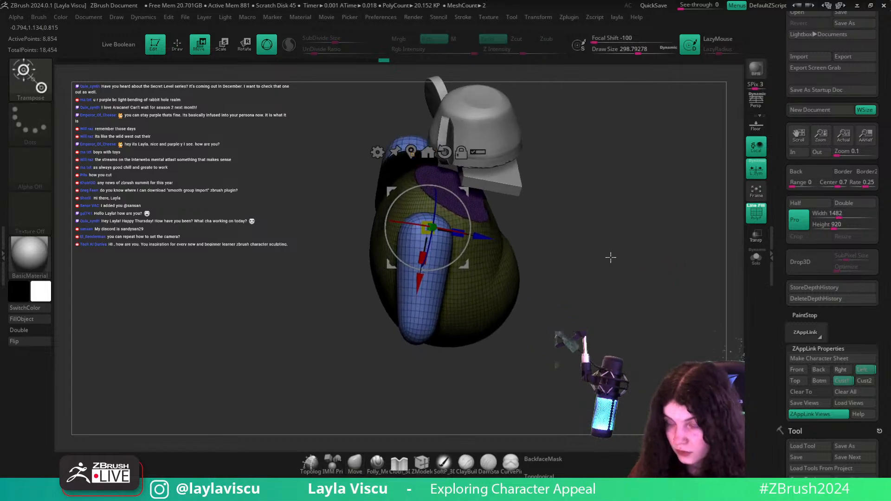
key(shift+z)
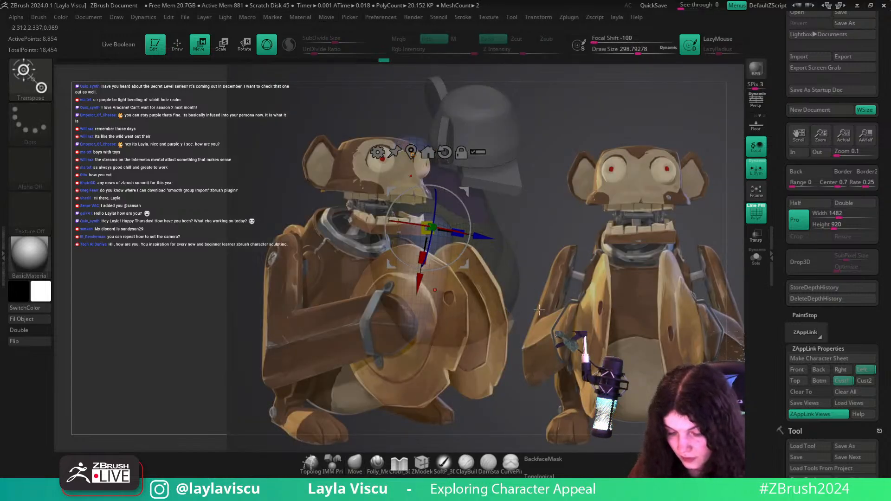
key(shift+z)
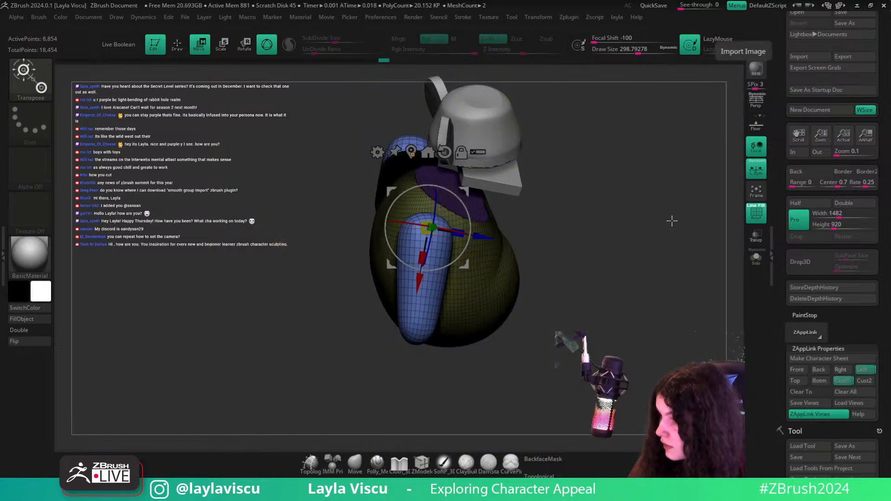
drag(604, 314, 595, 314)
drag(429, 386, 418, 389)
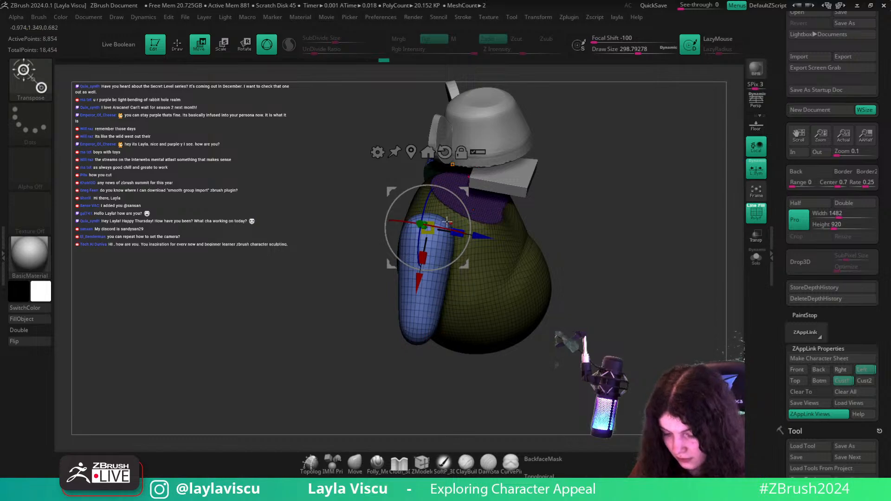
click(410, 151)
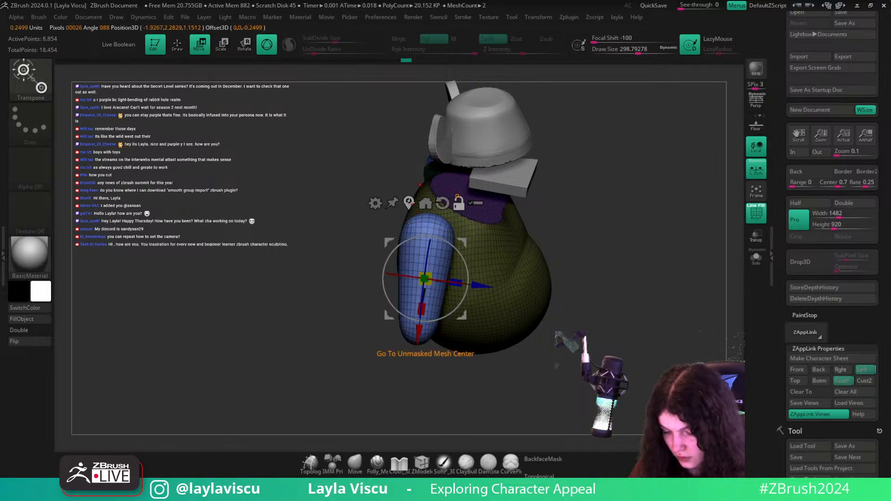
mouse_move(461, 316)
alt+mouse_down()
mouse_move(452, 295)
mouse_move(462, 301)
alt+mouse_up()
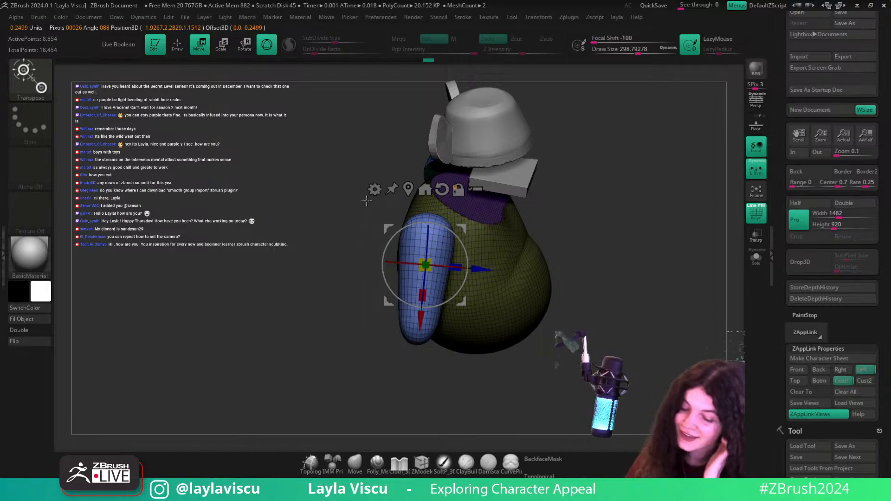
- Apply a taper deformer to the upper arms, widen their lower ends, and accept the deformation
click(374, 189)
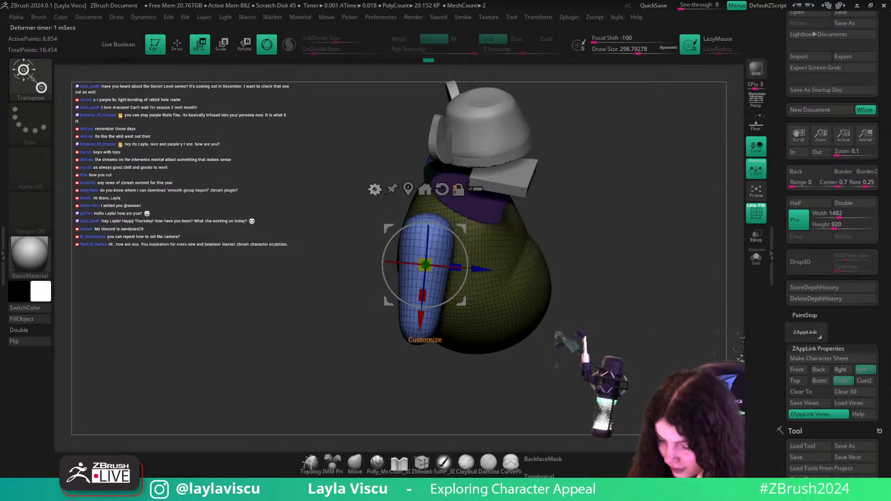
click(375, 190)
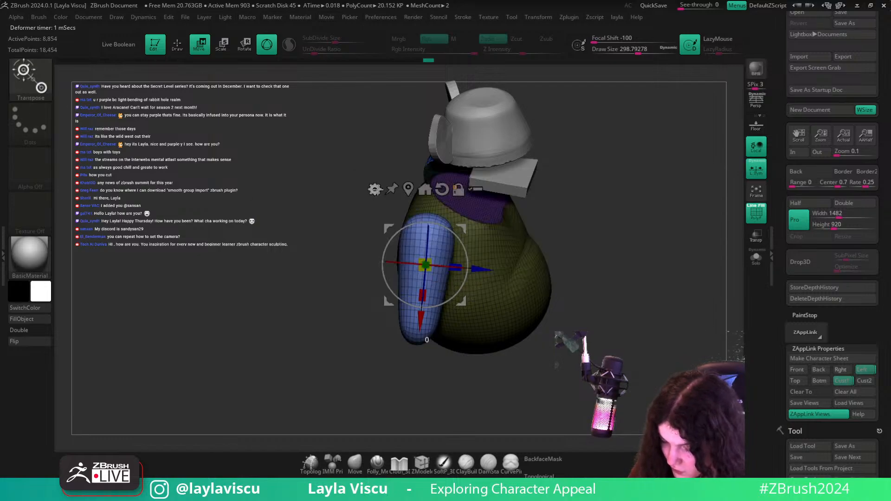
click(375, 188)
click(564, 284)
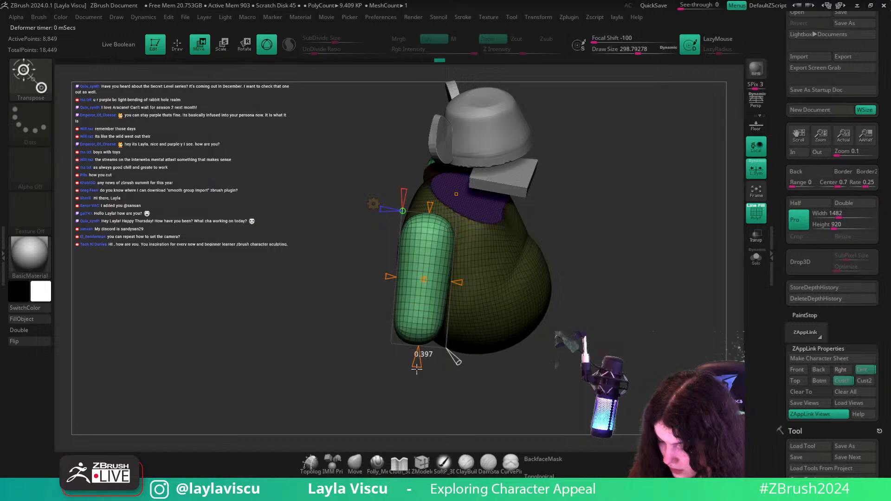
drag(416, 370, 393, 427)
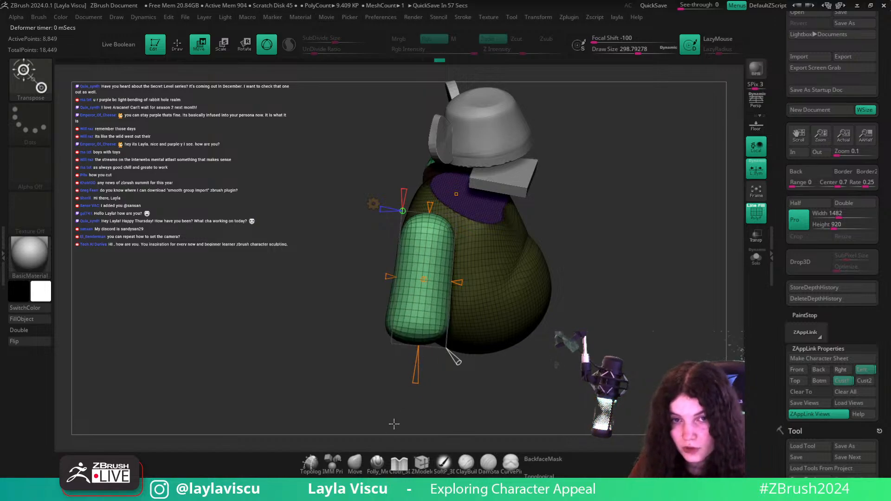
key(ctrl+z)
drag(417, 355, 424, 375)
key(ctrl+z)
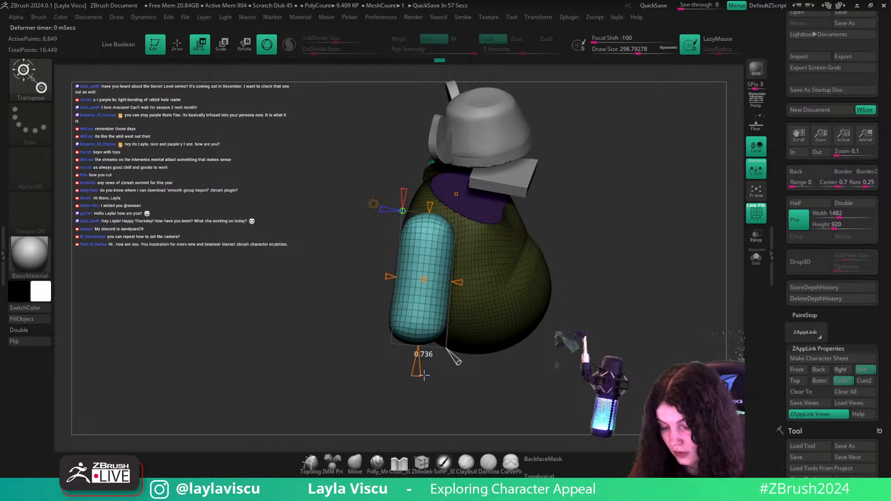
click(373, 203)
click(492, 202)
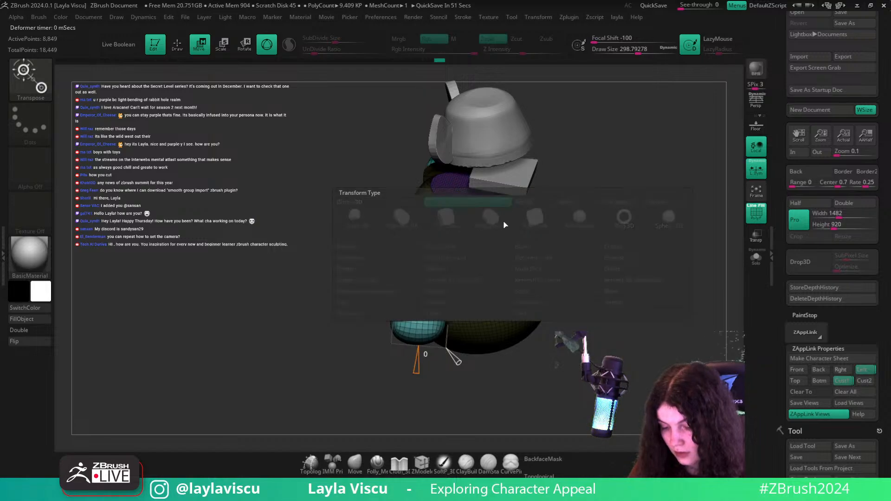
- Compare the upper arm's shape before and after the taper, with and without the polyframe
key(shift+f)
key(shift+f)
key(q)
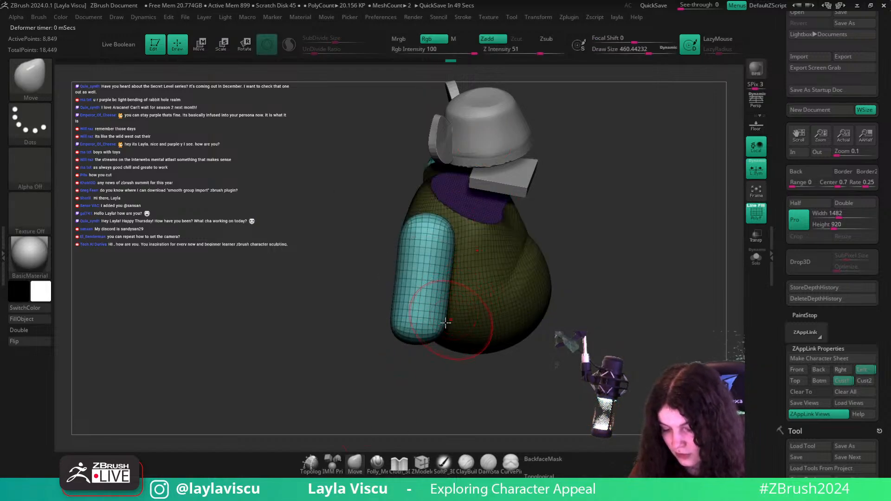
key(ctrl)
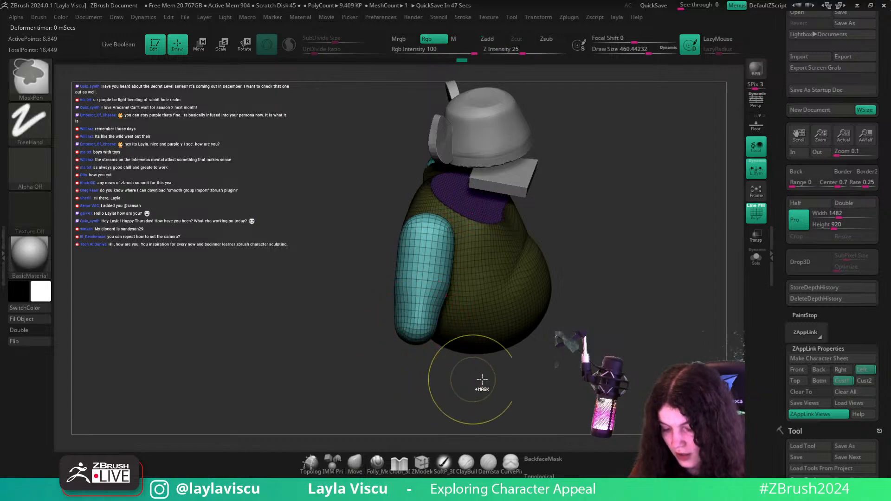
key(w)
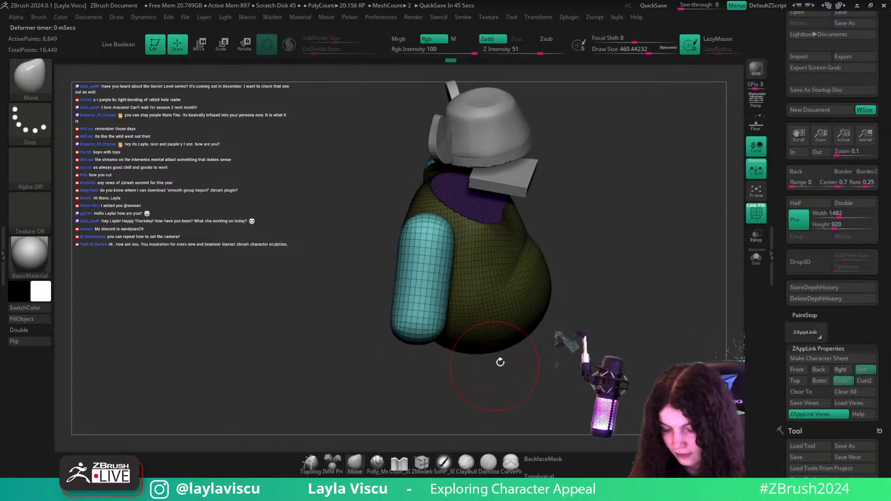
- Turn on perspective, hide the polyframe, and compare the upper arm with the reference overlay in the Cust1 view
shift+drag(609, 281, 668, 349)
click(836, 381)
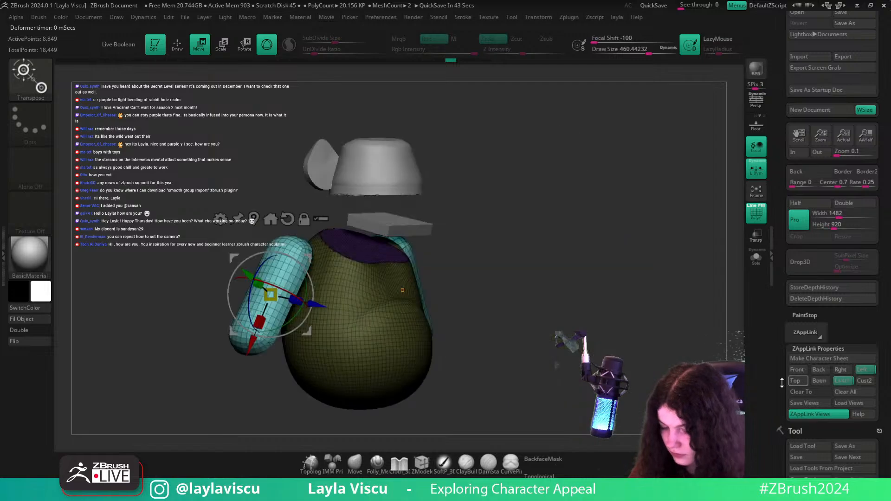
key(shift+f)
click(761, 108)
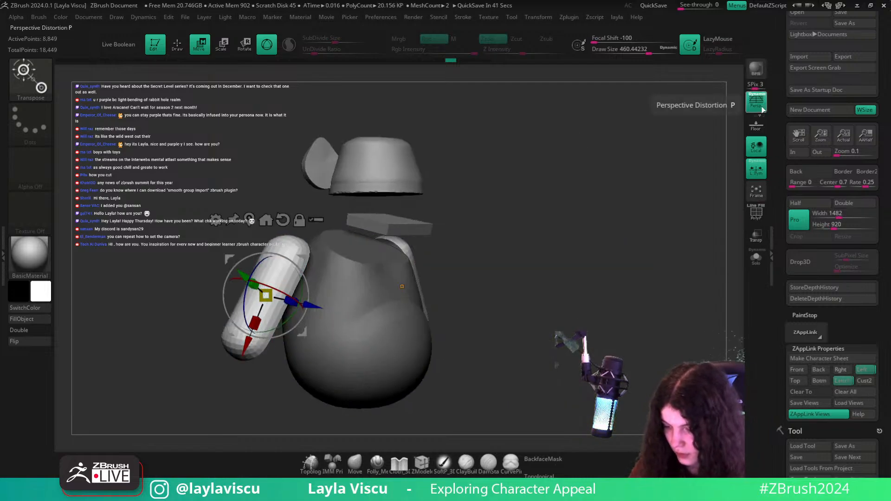
click(861, 374)
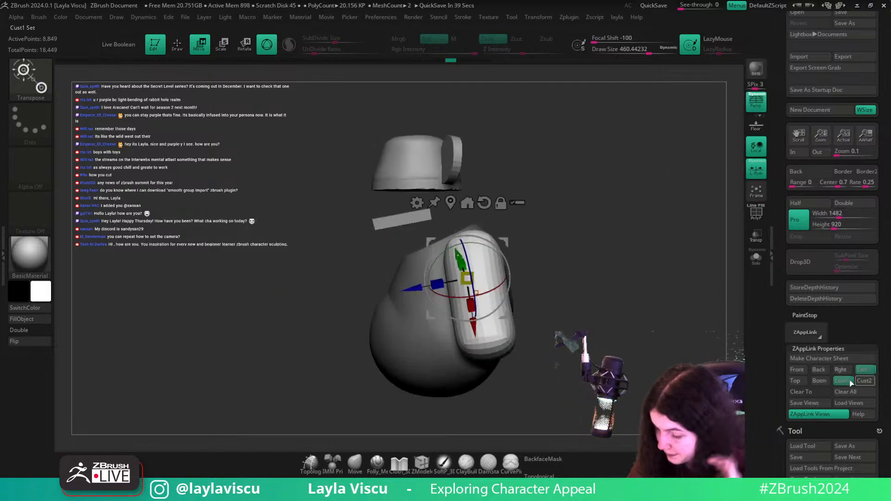
click(845, 381)
key(shift+z)
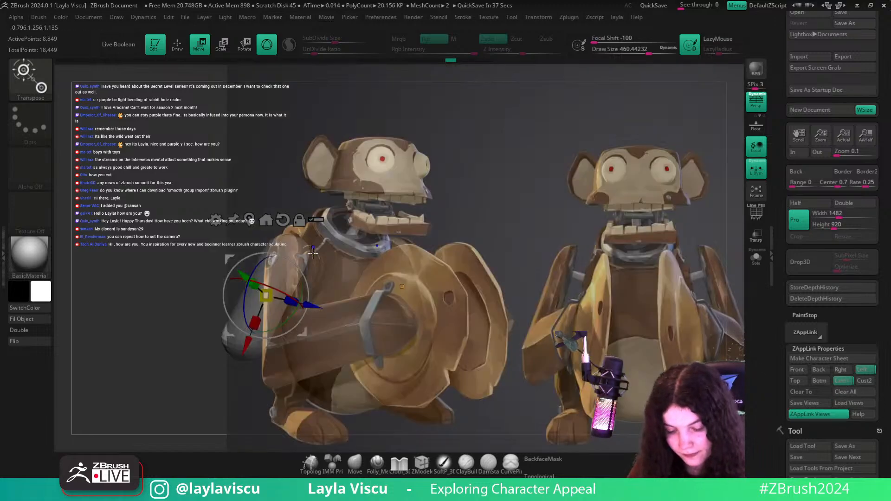
key(shift+z)
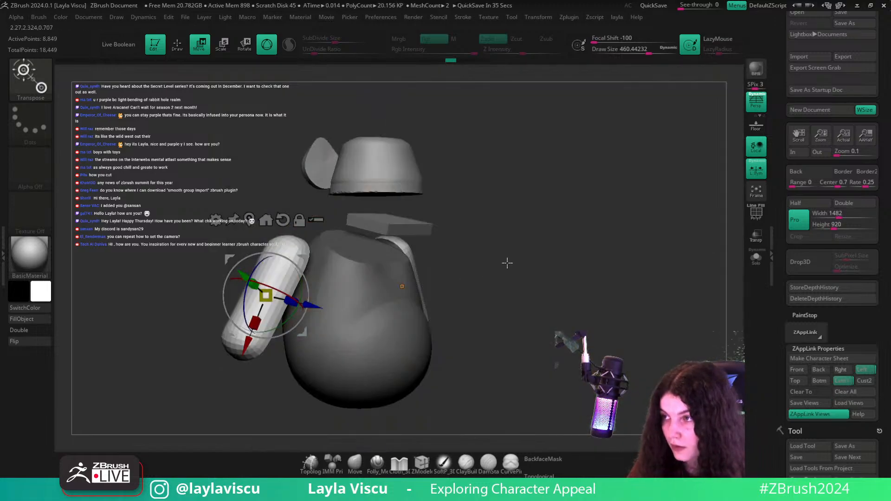
- Move the gizmo pivot up toward the shoulder and scale the upper arms slightly narrower from the side
drag(507, 263, 581, 289)
drag(421, 309, 555, 329)
alt+drag(399, 355, 405, 310)
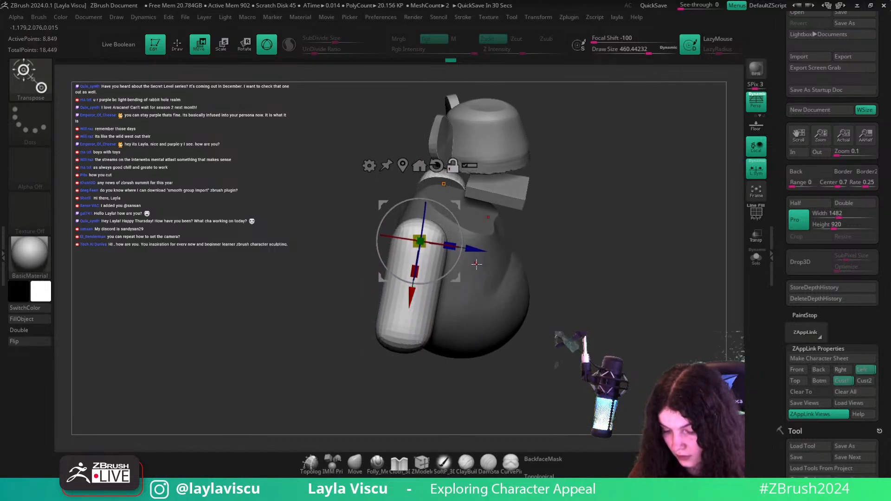
alt+drag(480, 252, 436, 248)
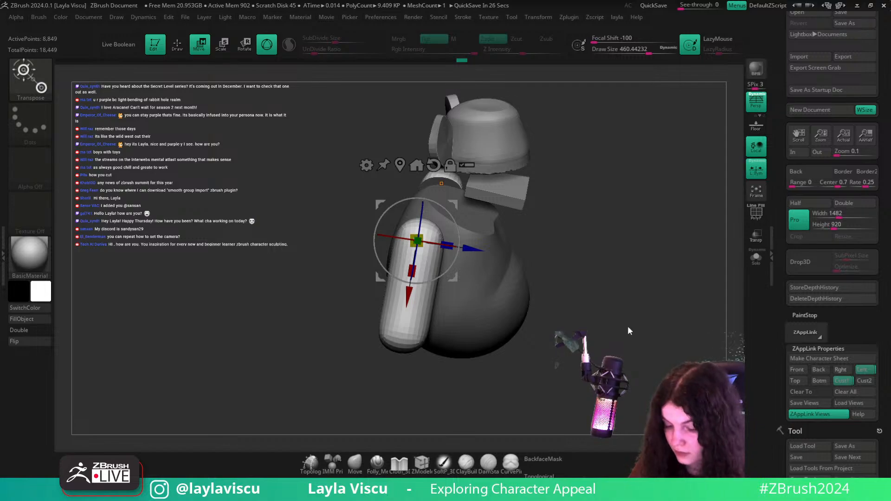
drag(622, 294, 622, 290)
drag(448, 250, 450, 251)
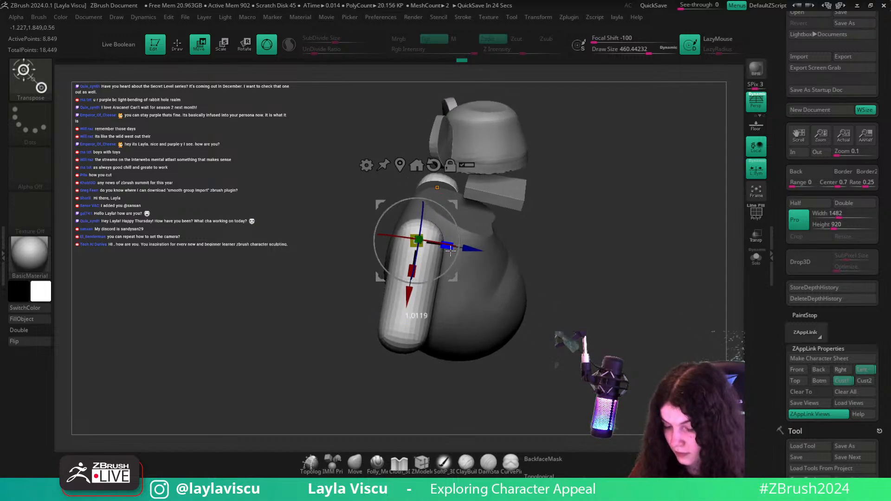
- Rotate the upper arms about the shoulder pivot to hang upright like the reference, toggling the overlay to check the match
key(shift+z)
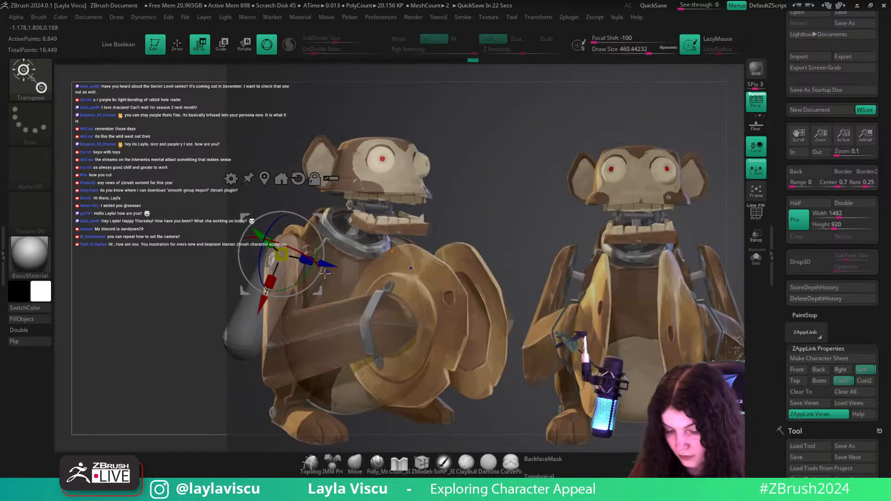
drag(299, 283, 279, 275)
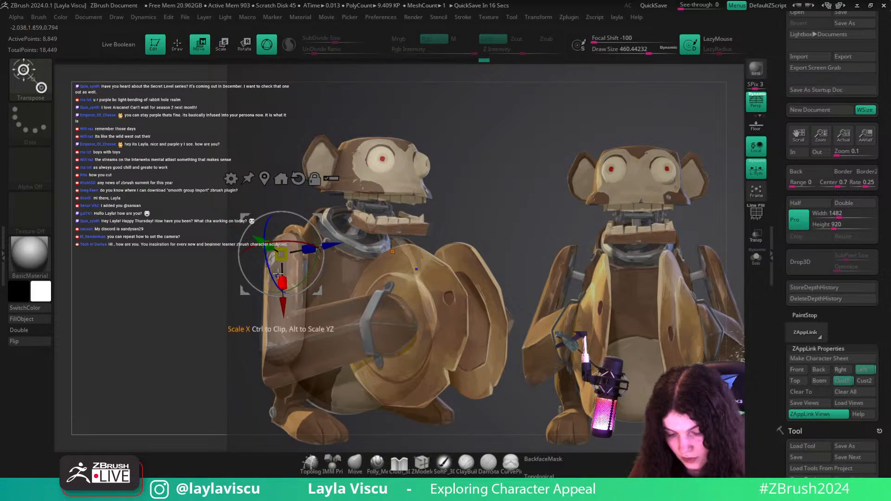
key(shift+f)
key(shift+f)
key(shift+z)
key(shift+z)
key(shift+z)
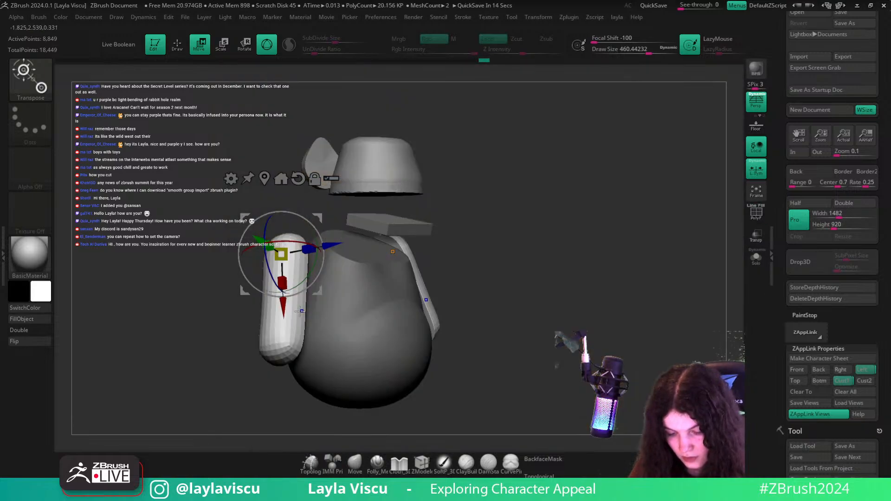
drag(684, 277, 672, 240)
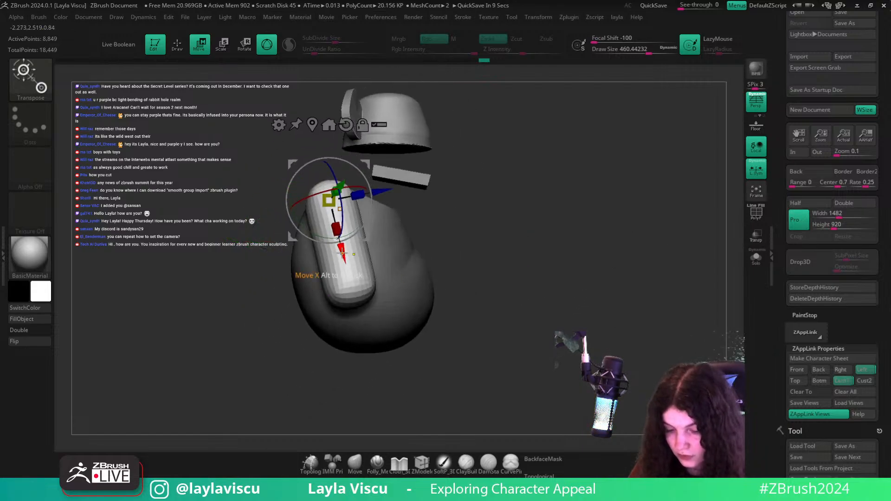
drag(343, 255, 368, 348)
key(ctrl+z)
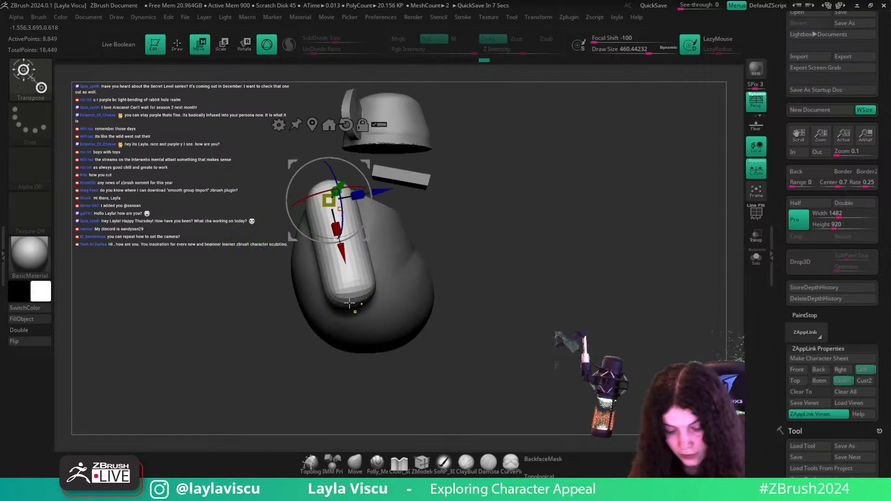
drag(339, 255, 386, 339)
ctrl+right_drag(547, 253, 489, 253)
key(ctrl+z)
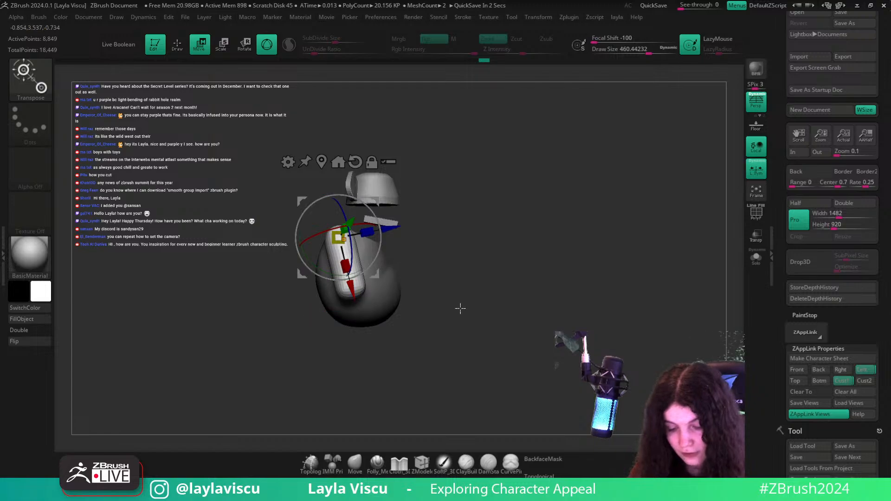
alt+right_drag(528, 311, 482, 243)
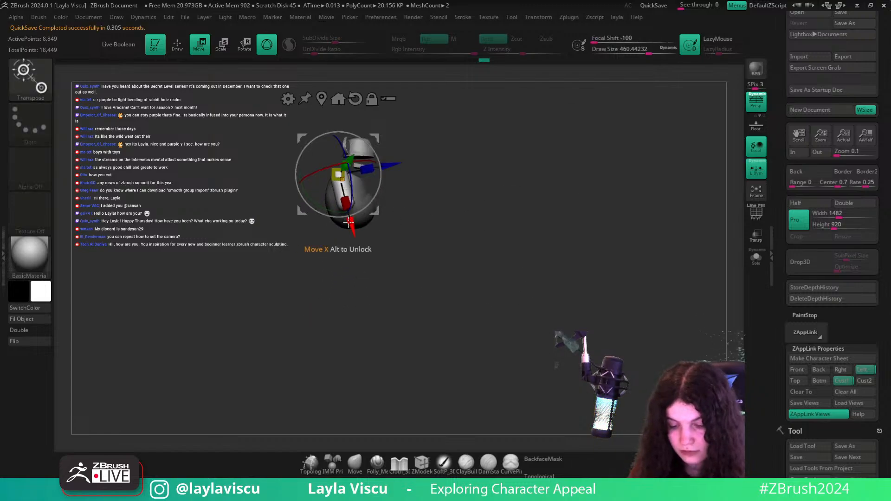
- Set the QuickSave Maximum Duration to 36 in the preferences
click(379, 17)
click(397, 352)
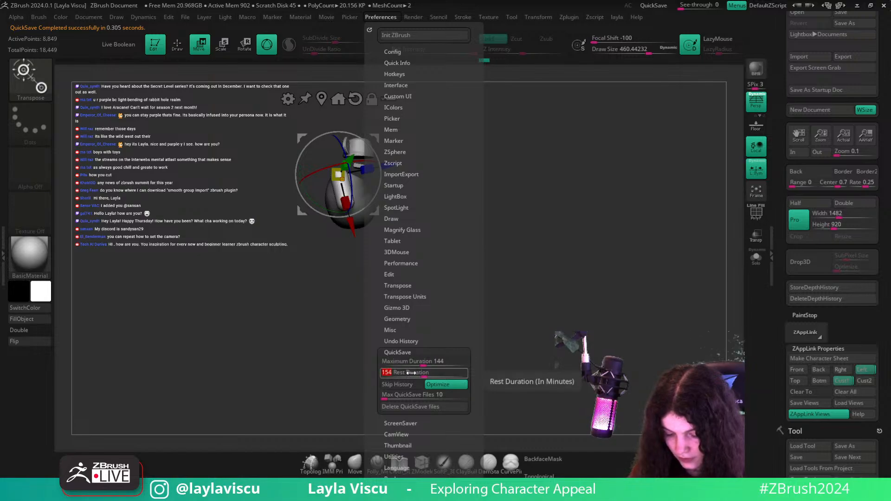
click(397, 361)
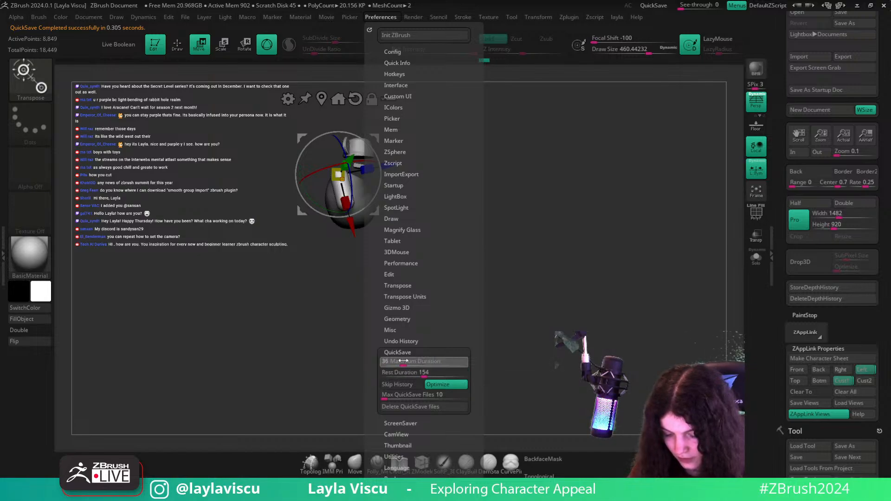
- Try arraying copies of the upper arms into a chain running down along their length with the gizmo
alt+drag(410, 251, 430, 267)
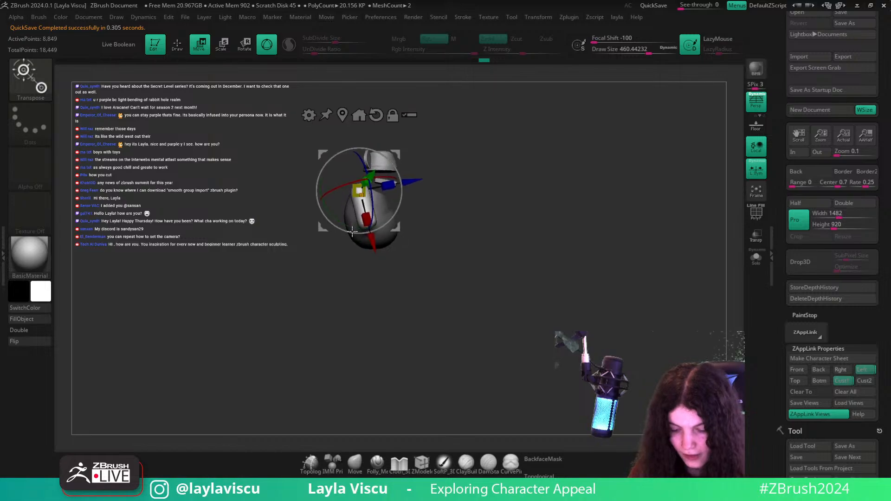
mouse_move(377, 254)
ctrl+mouse_down()
mouse_move(409, 439)
mouse_move(429, 485)
ctrl+mouse_up()
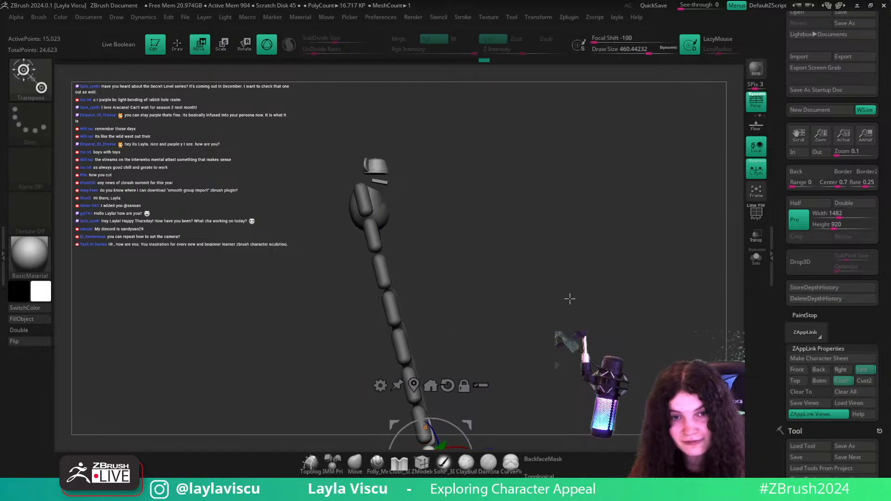
drag(569, 299, 415, 156)
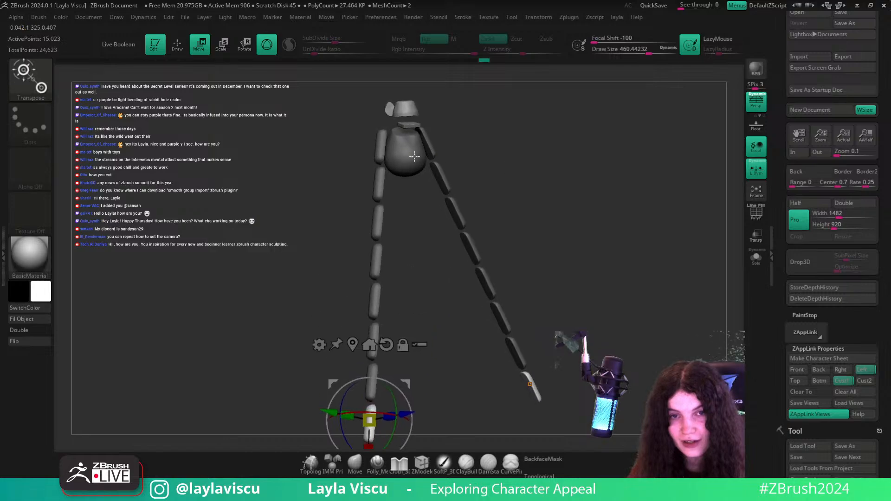
key(ctrl+z)
drag(503, 199, 537, 245)
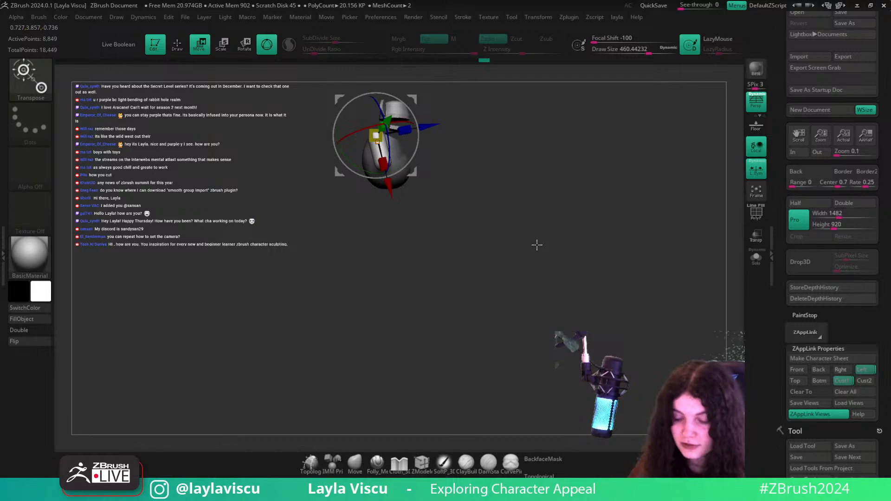
alt+drag(464, 191, 472, 218)
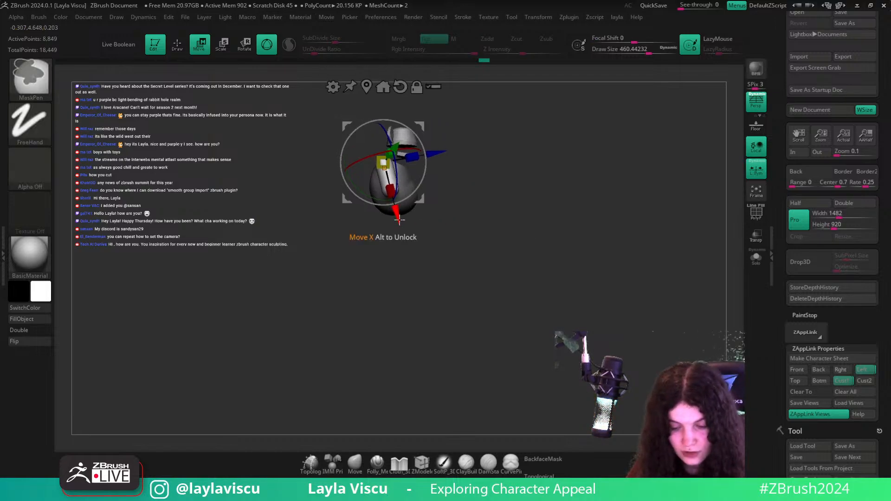
drag(399, 221, 470, 499)
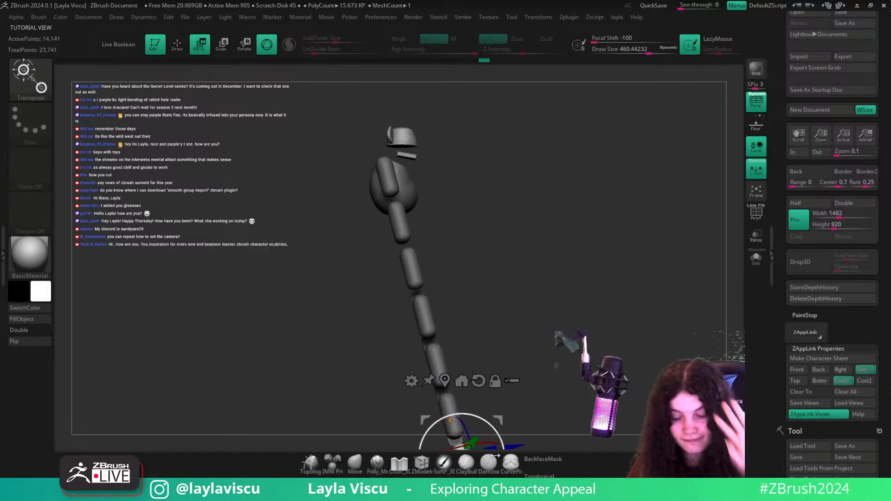
drag(468, 201, 435, 297)
key(ctrl+z)
- Switch to the Move brush and inspect the upper arm's topology with the polyframe shown briefly
alt+drag(435, 297, 420, 362)
click(355, 464)
drag(546, 346, 571, 310)
key(shift+f)
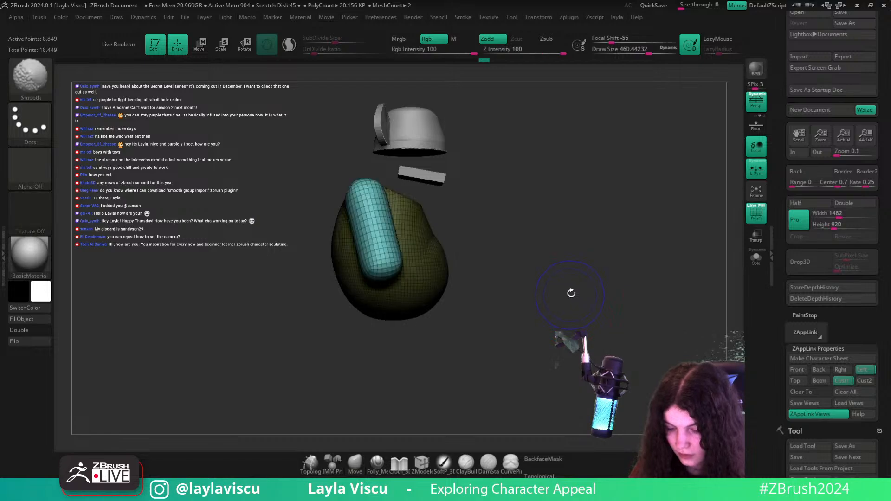
key(shift+f)
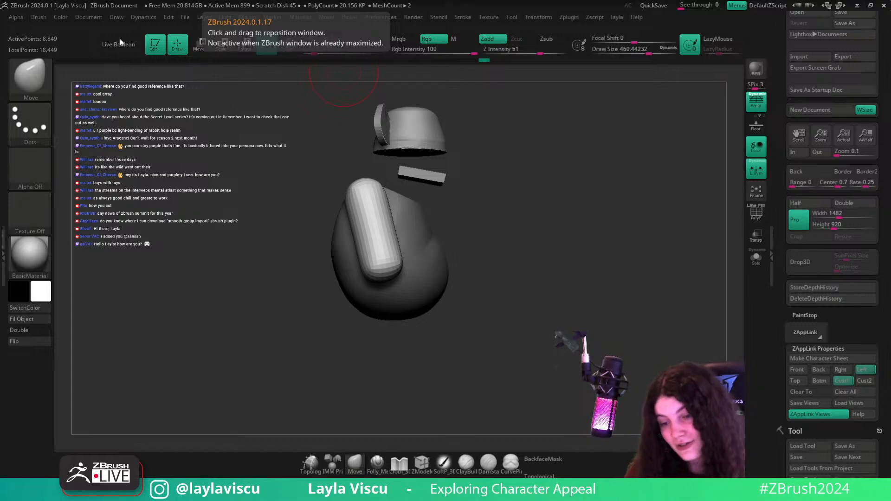
- Compare the upper arm with the reference in the Cust1 view and center the gizmo pivot near its shoulder end
click(825, 381)
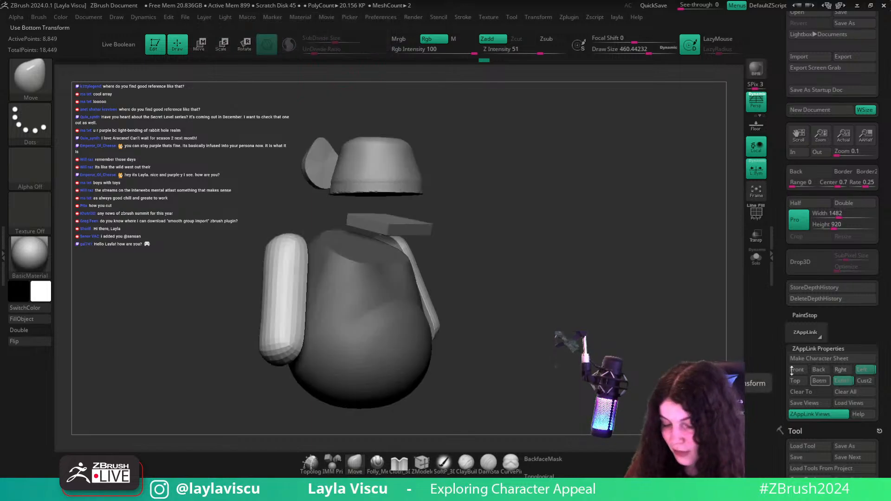
key(shift)
key(shift+z)
key(w)
drag(497, 262, 399, 228)
alt+drag(331, 242, 314, 264)
click(841, 381)
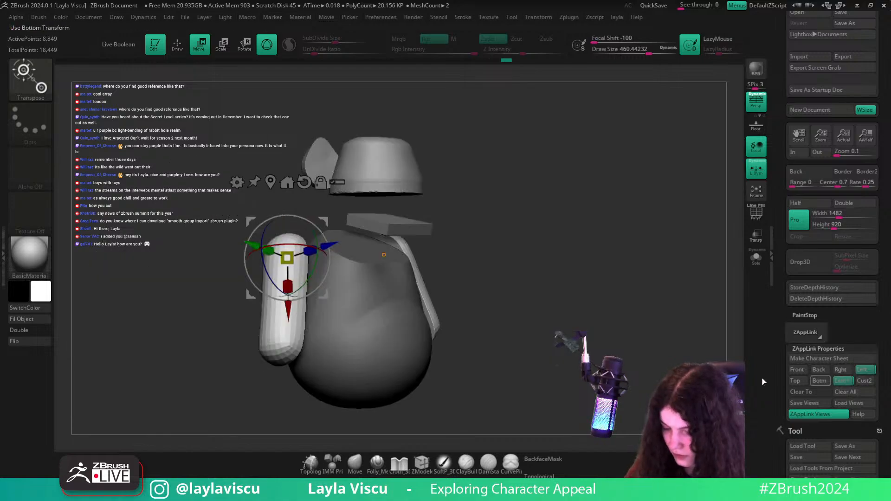
- Compare the blockout's head and body with the monkey reference image, switching to the toy_v001 subtool
key(shift+z)
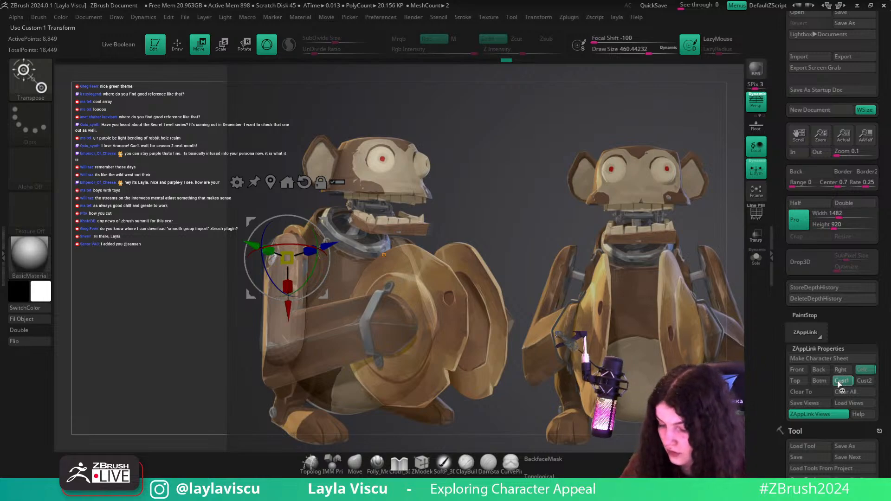
key(shift+z)
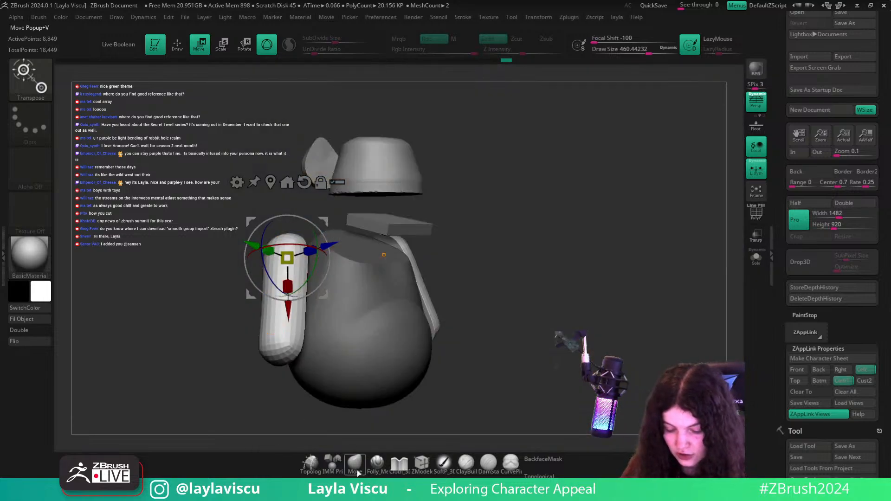
key(q)
alt+click(349, 179)
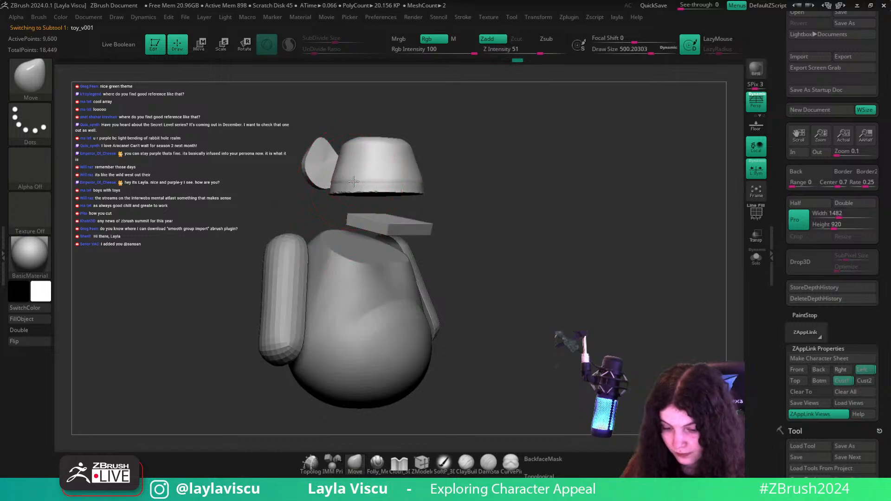
key(shift+z)
key(shift+z)
shift+drag(437, 288, 433, 340)
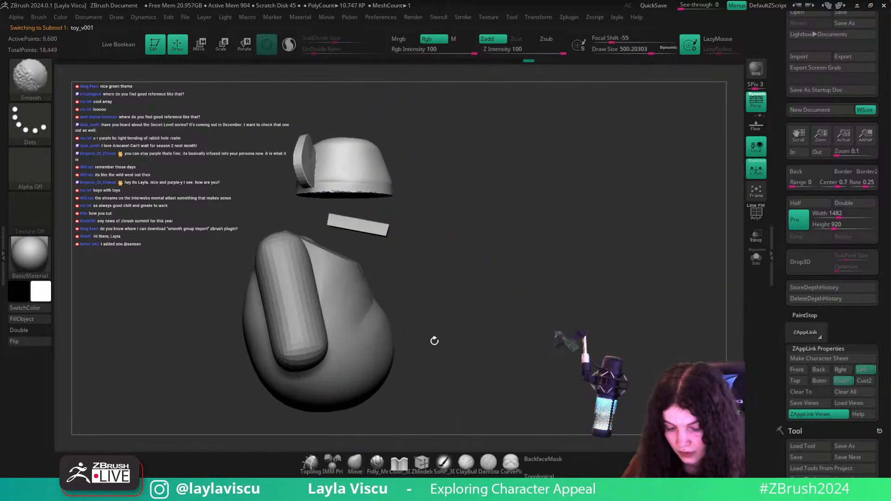
- Duplicate the capsule upper arm below itself and rotate the copy forward at the elbow to form a forearm
alt+click(303, 313)
key(w)
ctrl+drag(290, 310, 314, 403)
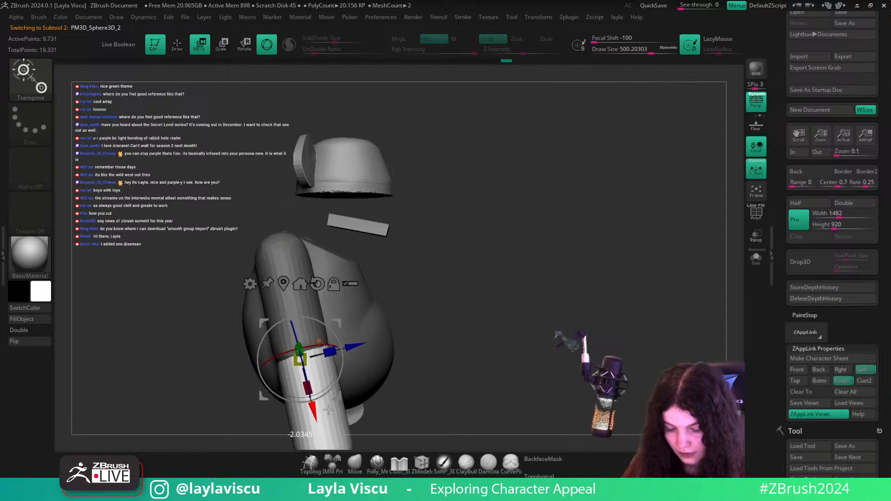
alt+drag(395, 390, 424, 314)
drag(358, 301, 409, 206)
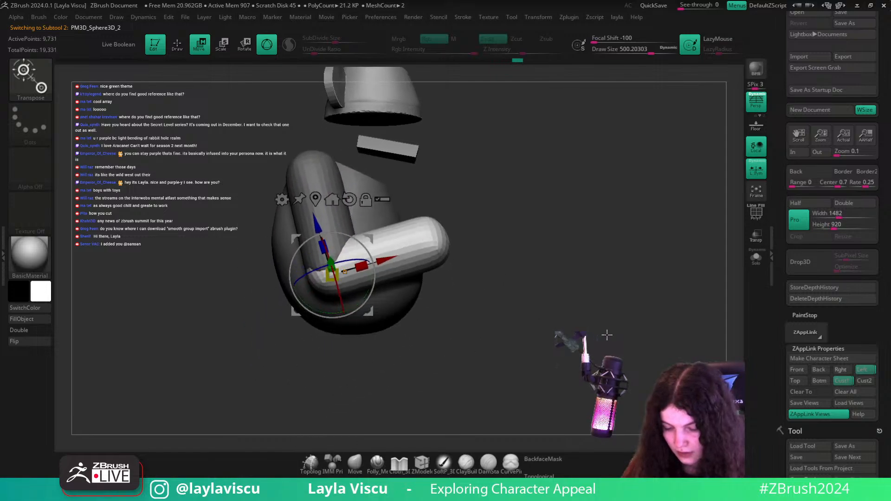
- Align the forearm with the reference arm from the Custom 1 view, shifting it about 0.2 units along its length
drag(607, 334, 535, 328)
click(842, 381)
key(shift+z)
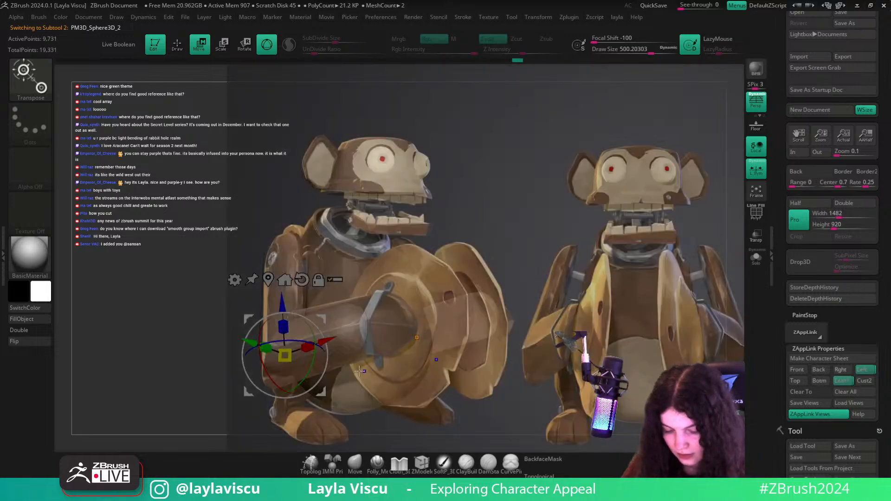
drag(284, 356, 339, 346)
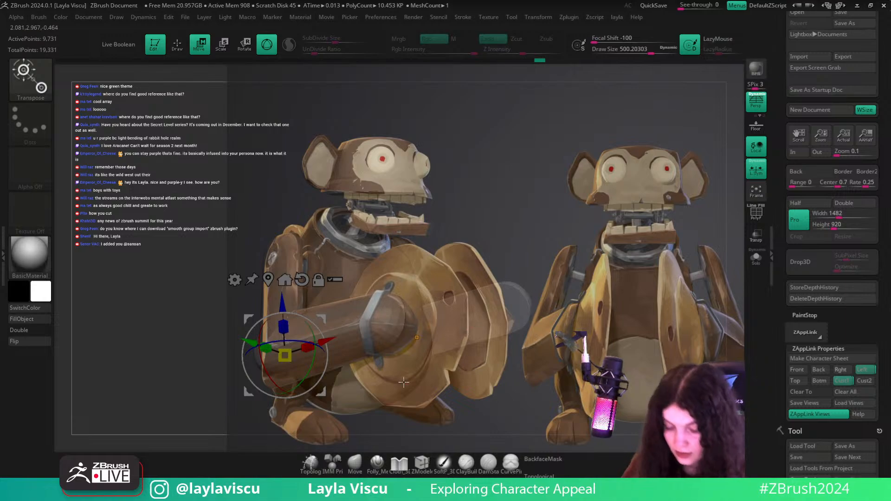
key(q)
mouse_move(515, 329)
mouse_down()
mouse_move(532, 316)
mouse_move(592, 316)
mouse_up()
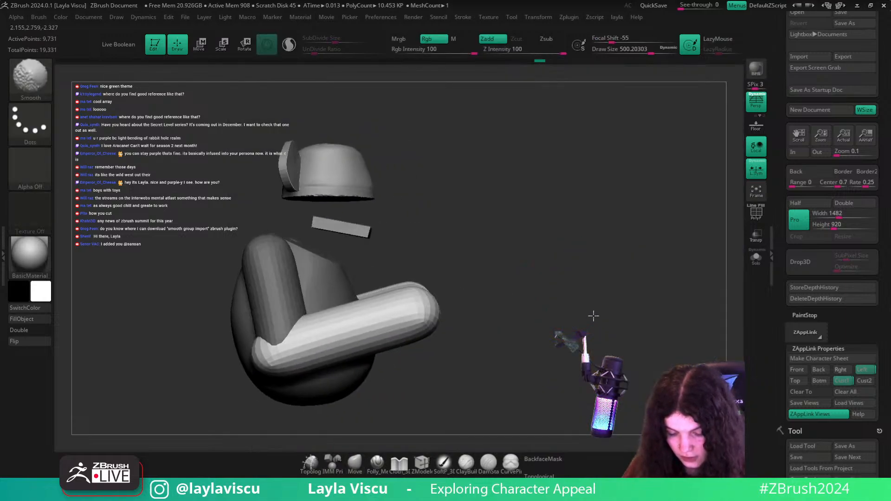
key(w)
drag(315, 348, 348, 338)
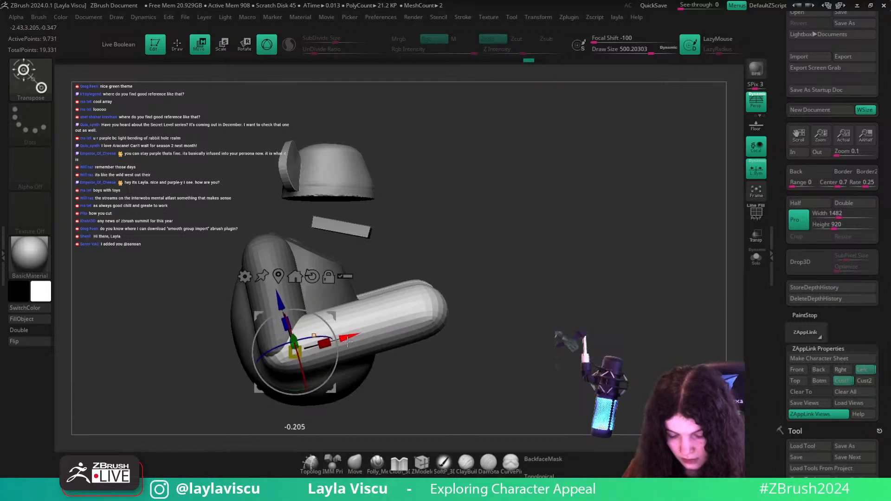
click(842, 381)
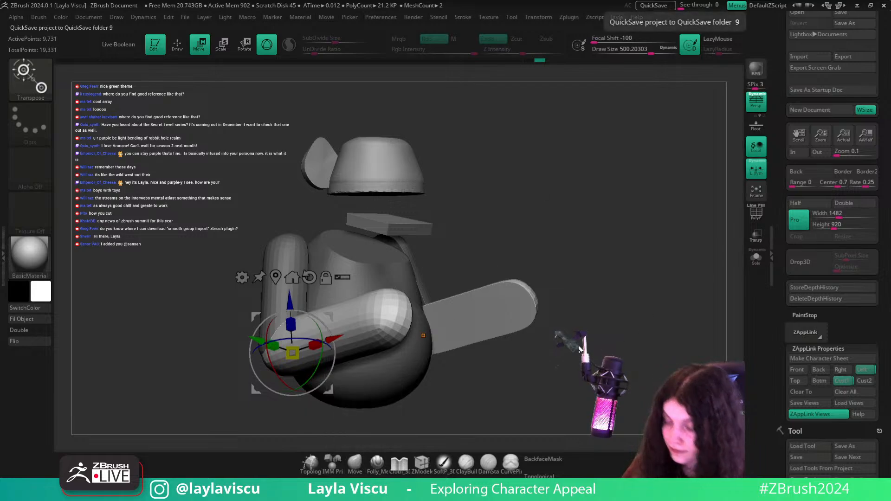
- Turn off perspective, show polyframes, and slice the forearm's rounded end into a separate hand polygroup with the SliceCurve brush
drag(591, 345, 618, 341)
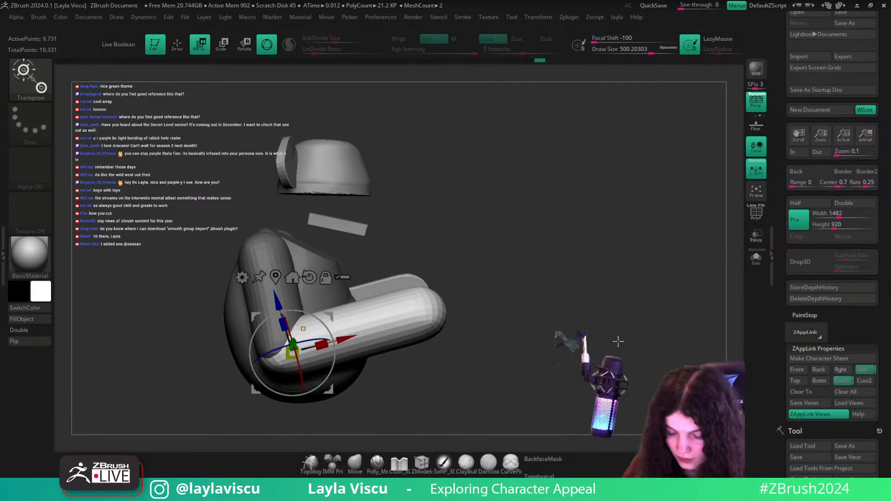
click(761, 100)
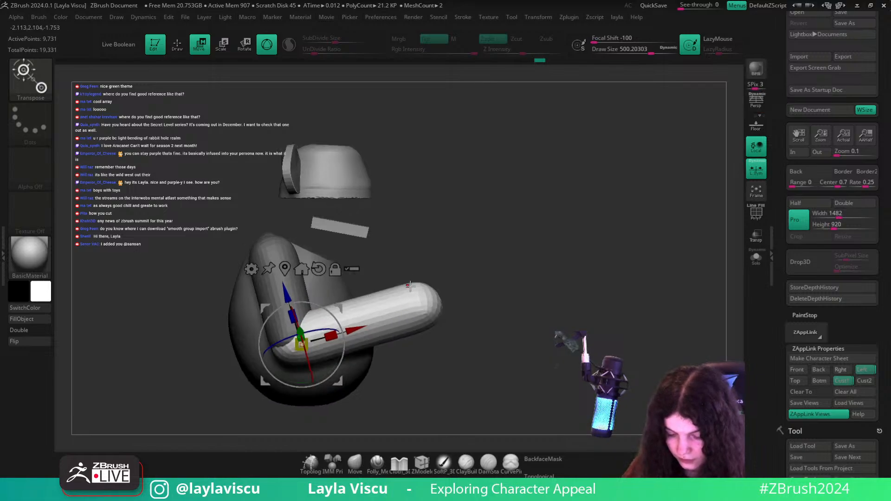
key(shift+f)
mouse_move(397, 277)
ctrl+shift+mouse_down()
mouse_move(429, 378)
mouse_move(422, 379)
mouse_move(427, 374)
ctrl+shift+mouse_up()
click(31, 77)
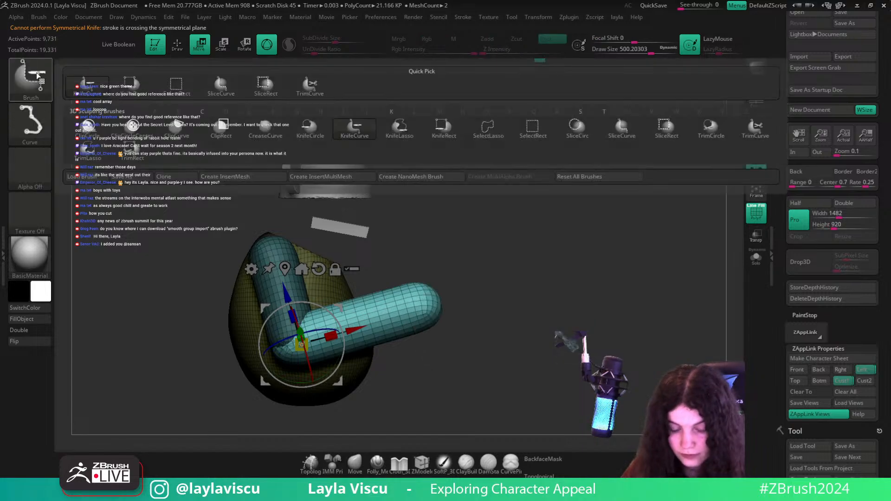
click(621, 127)
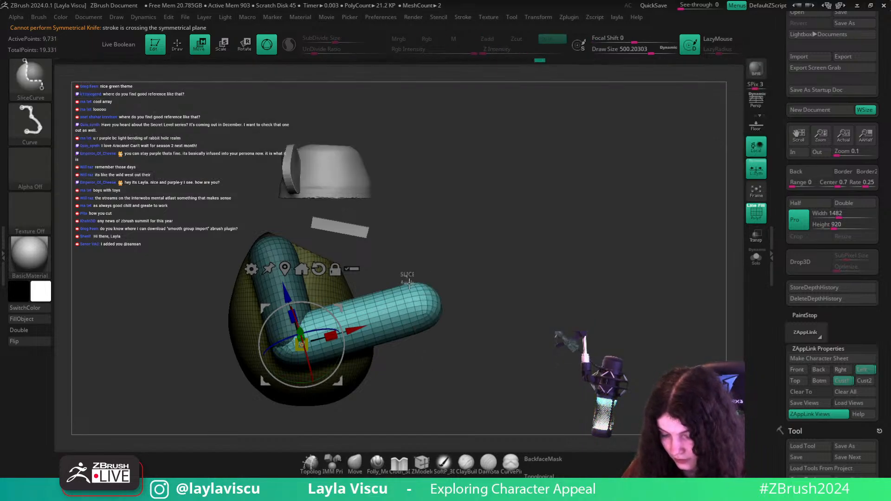
ctrl+shift+drag(432, 361, 433, 360)
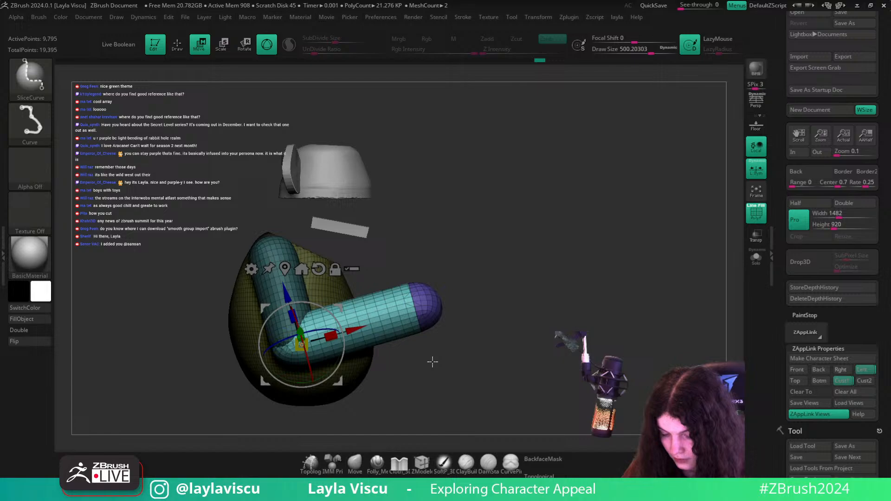
- Try to adjust the hand end with the transform gizmo after isolating and masking the arm polygroup
ctrl+right_drag(416, 292, 427, 310)
alt+click(412, 305)
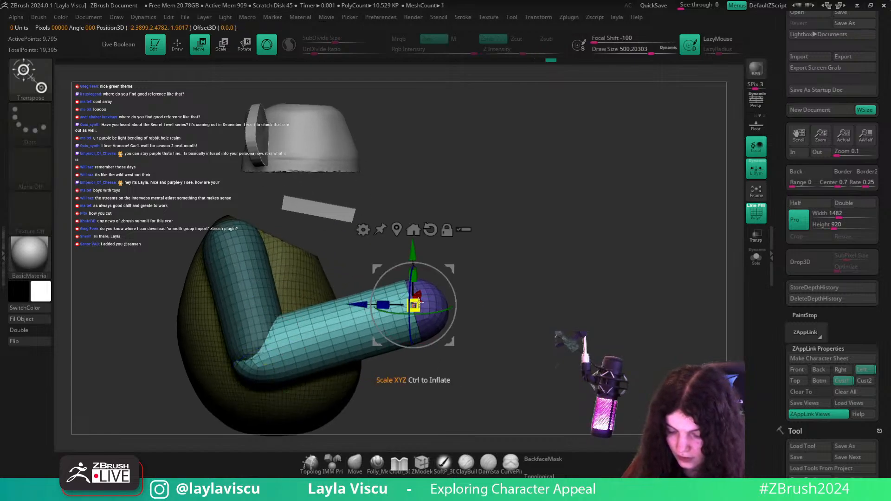
drag(415, 330, 449, 335)
key(q)
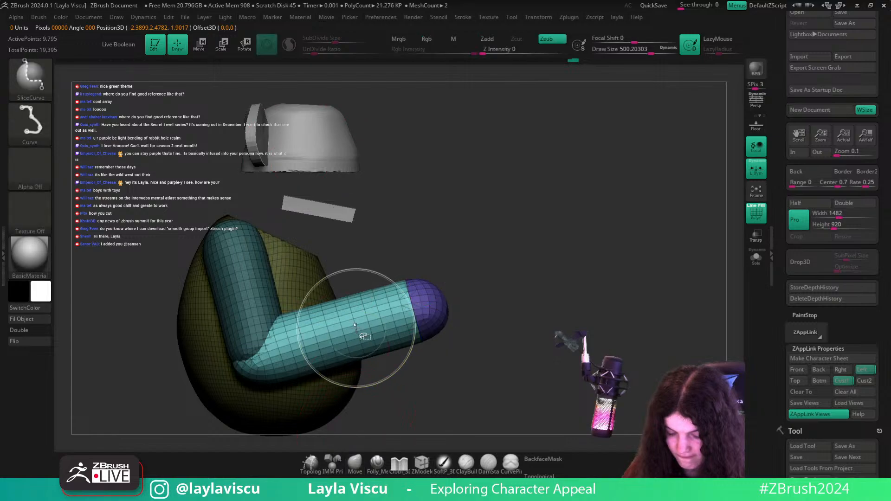
ctrl+shift+click(357, 331)
ctrl+drag(479, 190, 14, 410)
ctrl+shift+click(533, 240)
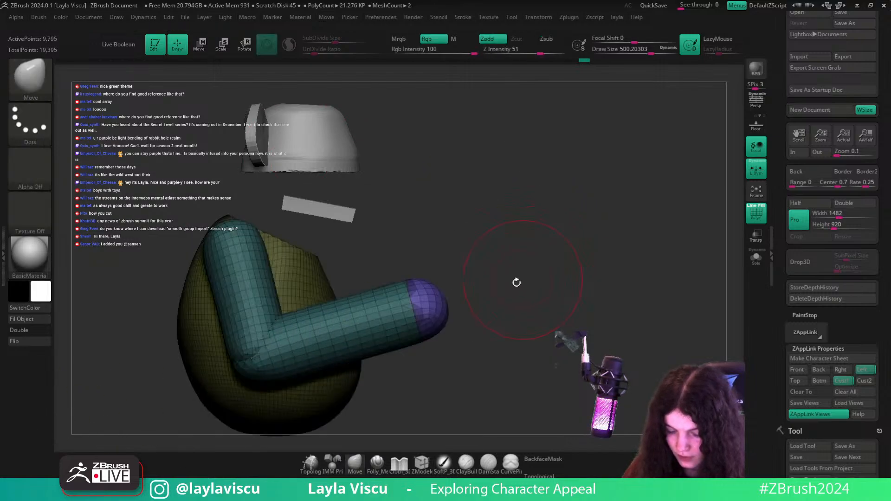
key(w)
drag(455, 309, 454, 330)
key(ctrl+z)
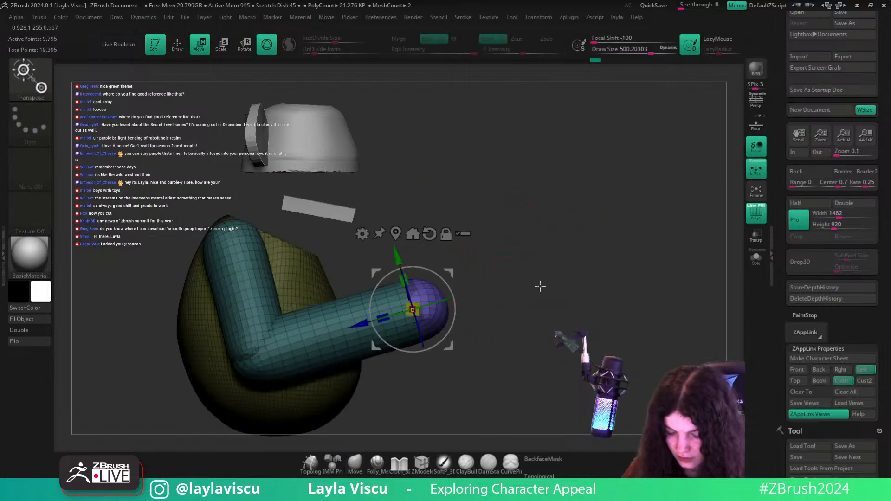
- Try to transform the hands with the gizmo after isolating and masking the torso polygroup too
alt+drag(538, 286, 587, 272)
key(q)
drag(507, 379, 540, 285)
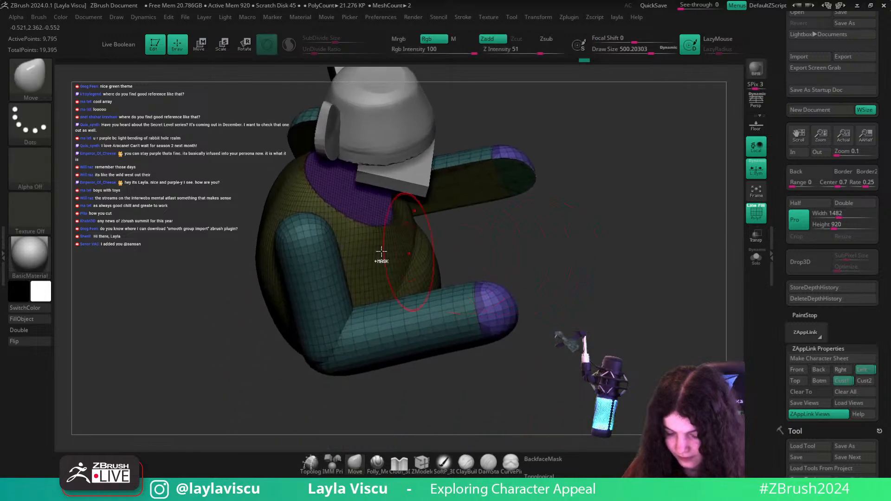
ctrl+shift+click(380, 253)
ctrl+drag(597, 128, 53, 458)
ctrl+shift+click(573, 324)
key(w)
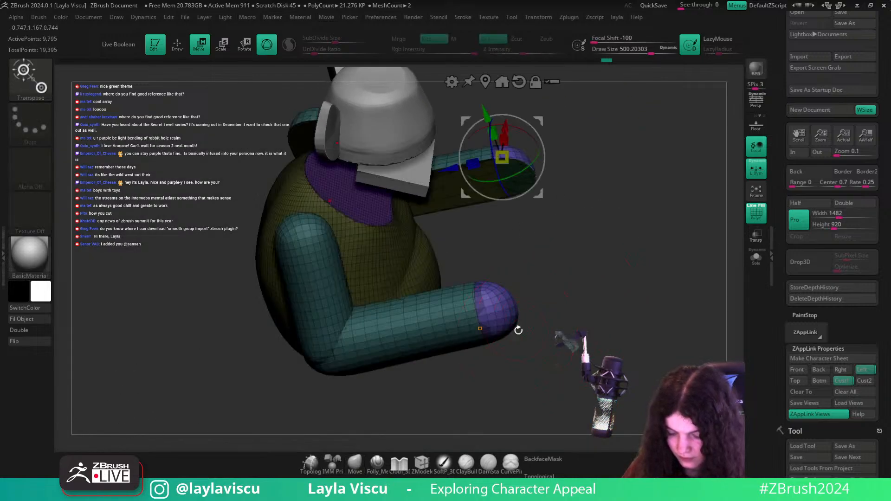
drag(535, 143, 544, 155)
key(ctrl+z)
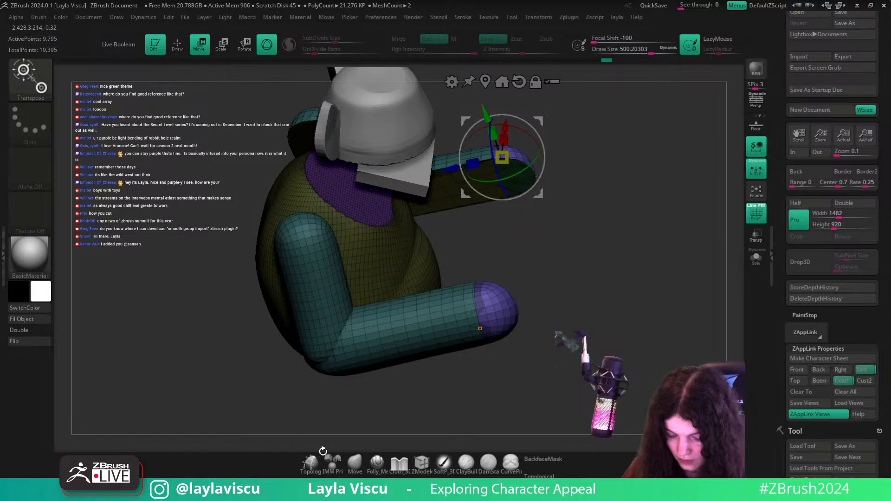
- Set the selection brush to SelectRect, hide the hand polygroup, mask the rest of the mesh, and unhide everything
key(q)
key(ctrl+shift)
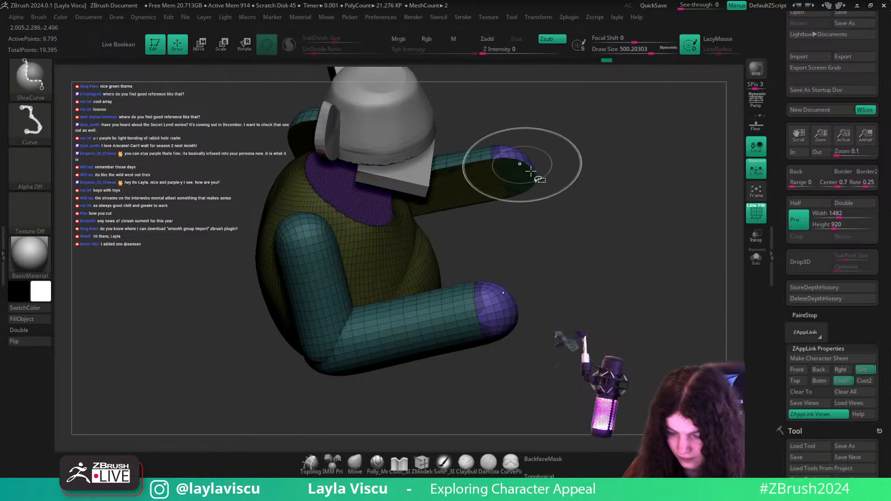
ctrl+shift+click(11, 86)
ctrl+shift+click(178, 86)
ctrl+shift+drag(596, 243, 628, 334)
ctrl+drag(579, 208, 627, 270)
ctrl+shift+click(537, 169)
ctrl+shift+click(630, 175)
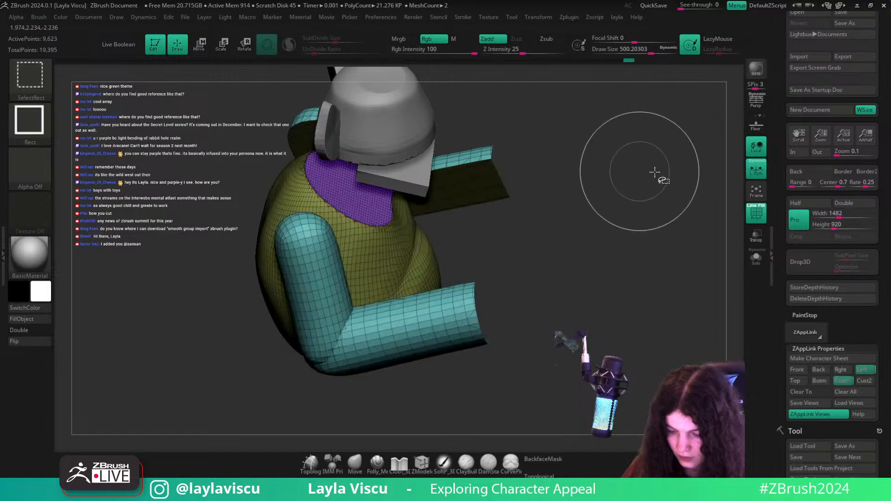
ctrl+shift+click(680, 161)
- Adjust the unmasked hands at the ends of the forearms with the transform gizmo
drag(680, 272, 645, 237)
key(w)
drag(525, 216, 540, 211)
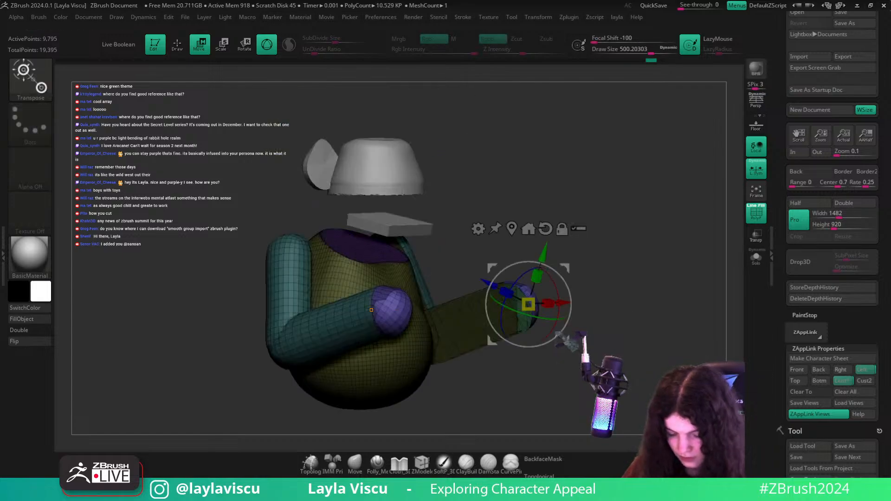
- Choose the Move brush with a draw size of about 379 for shaping the hand, and turn perspective back on
click(355, 463)
key(shift+z)
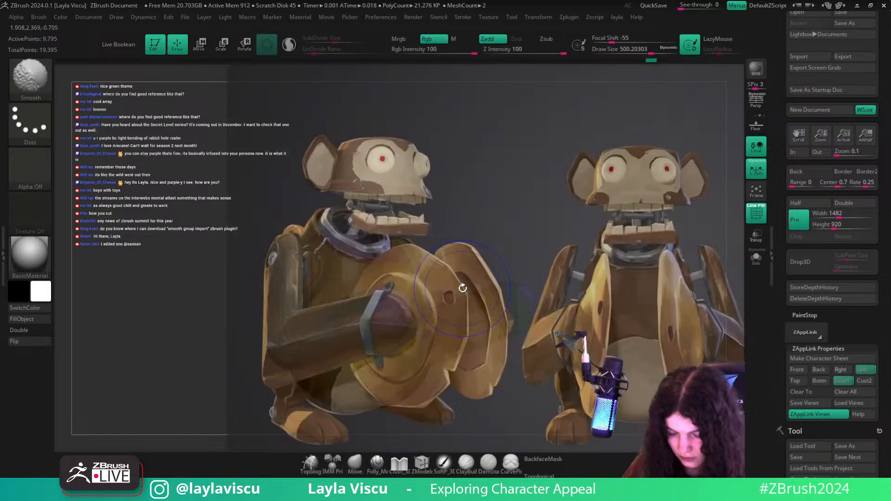
key(shift+z)
key(s)
click(406, 323)
click(752, 100)
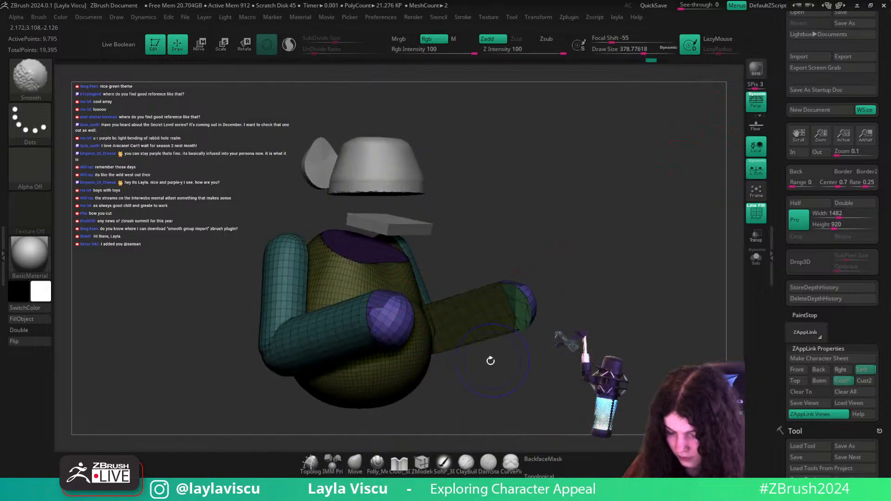
- Pull the hand's tip toward the reference shape with the Move brush at a draw size of about 299, and clear the mask
key(shift+z)
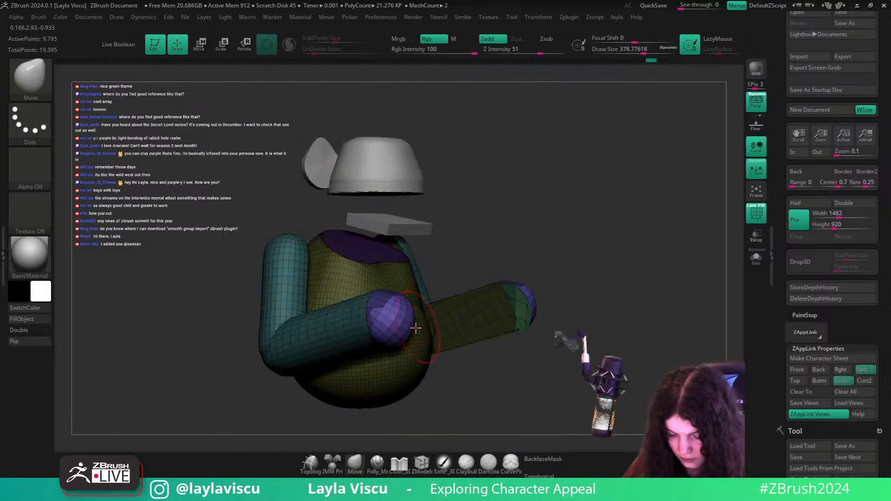
key(shift+z)
key(space)
click(406, 288)
key(s)
click(411, 323)
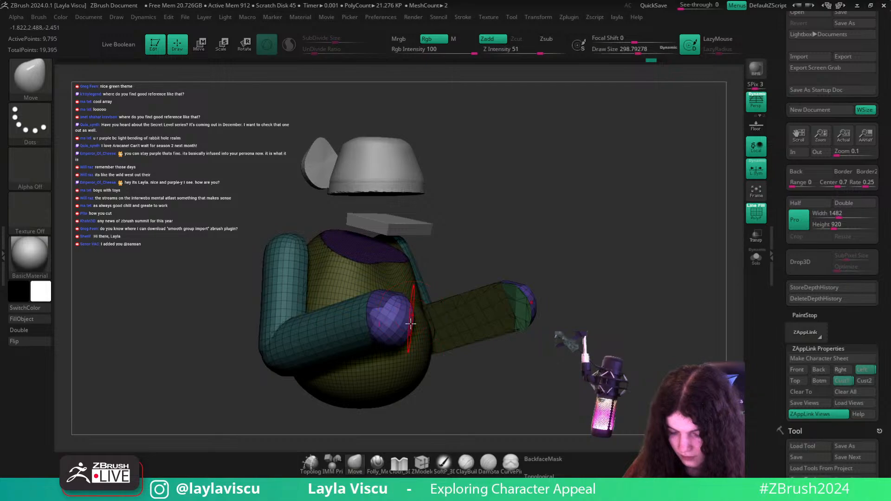
key(shift+z)
key(shift+z)
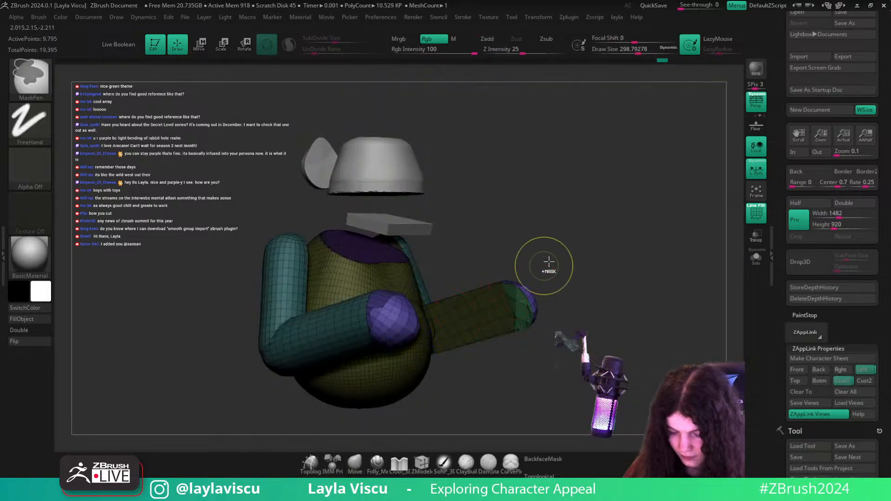
ctrl+drag(549, 263, 586, 281)
drag(587, 281, 593, 310)
key(space)
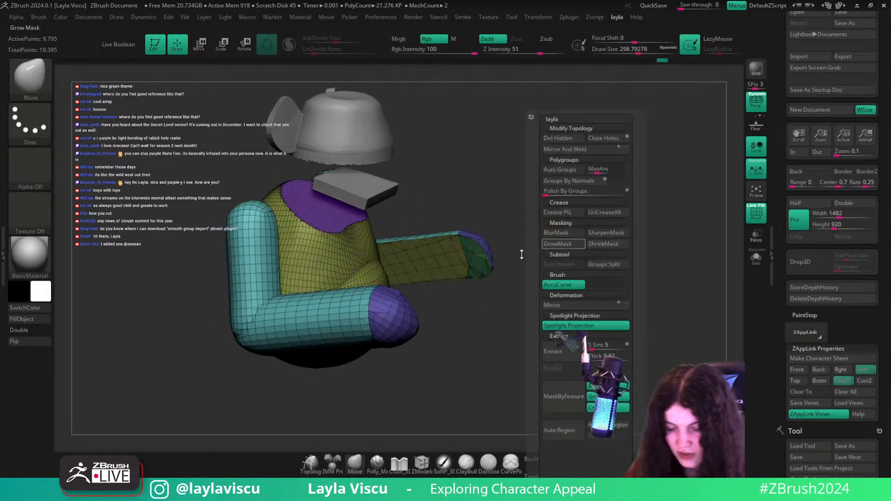
key(space)
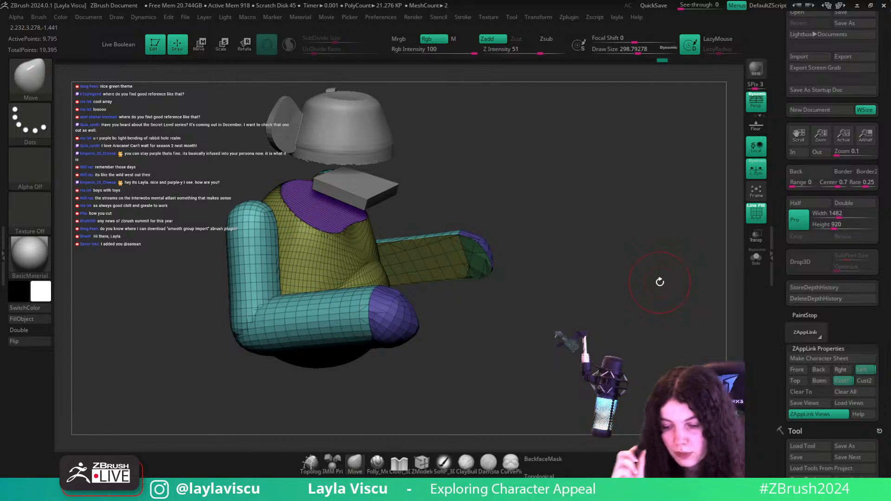
drag(602, 257, 587, 263)
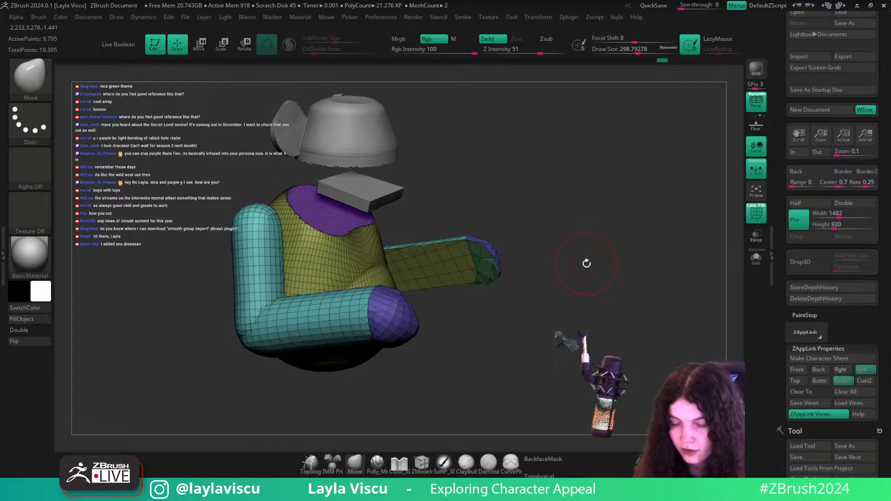
key(1)
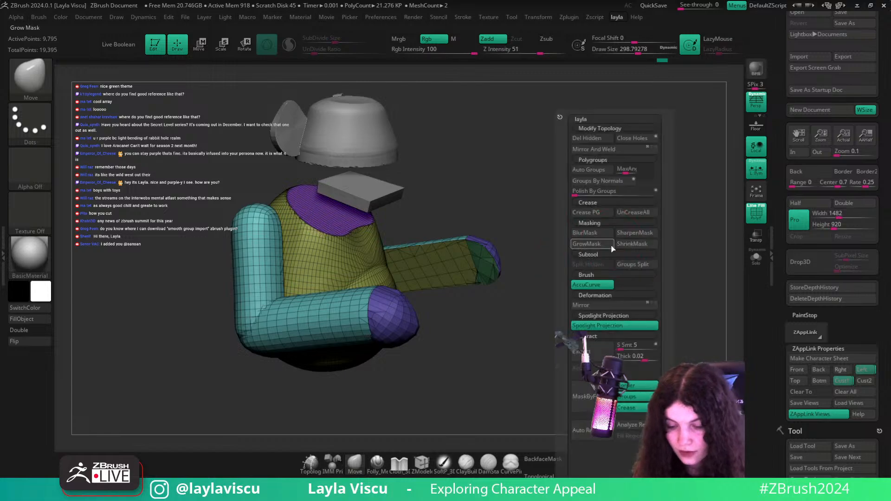
drag(508, 315, 552, 243)
key(1)
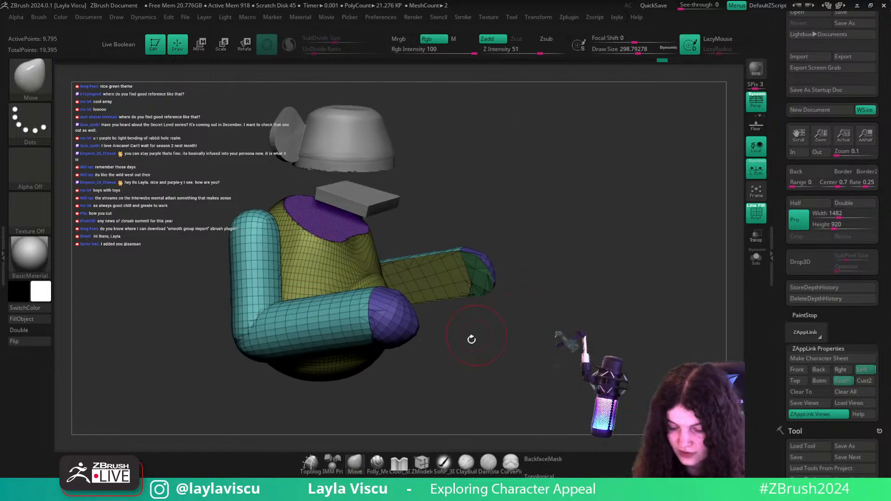
alt+drag(509, 318, 555, 299)
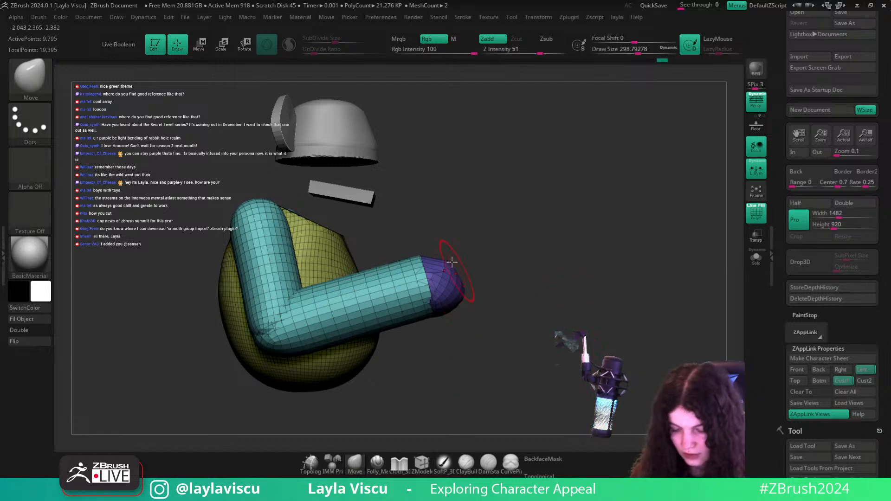
- Turn on Sculptris Pro and smooth the rounded hand at the end of the forearm with a draw size of about 299
shift+click(289, 45)
mouse_move(445, 274)
shift+mouse_down()
mouse_move(439, 267)
mouse_move(430, 302)
mouse_move(453, 283)
mouse_move(501, 287)
mouse_move(490, 271)
shift+mouse_up()
shift+drag(452, 328, 446, 320)
drag(469, 281, 575, 297)
- Turn off the polyframe display and check the smoothed arm against the reference from the saved Cust1 view
key(shift+f)
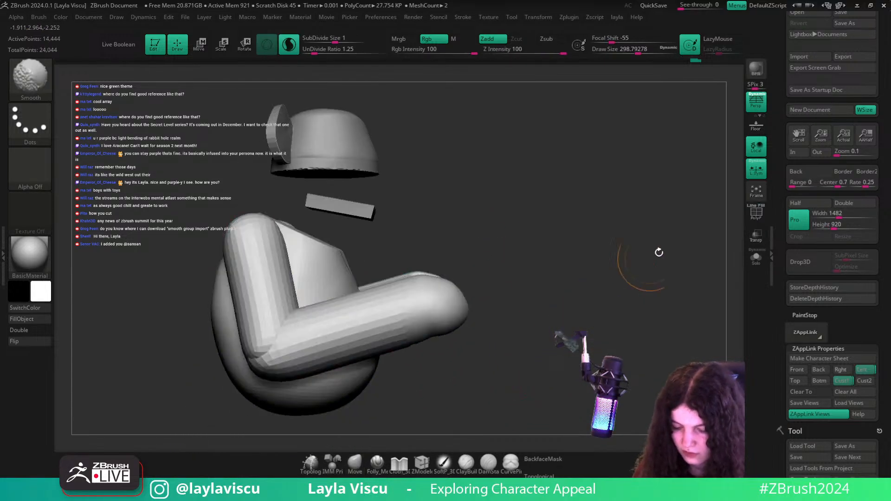
click(842, 381)
key(shift+z)
key(shift+z)
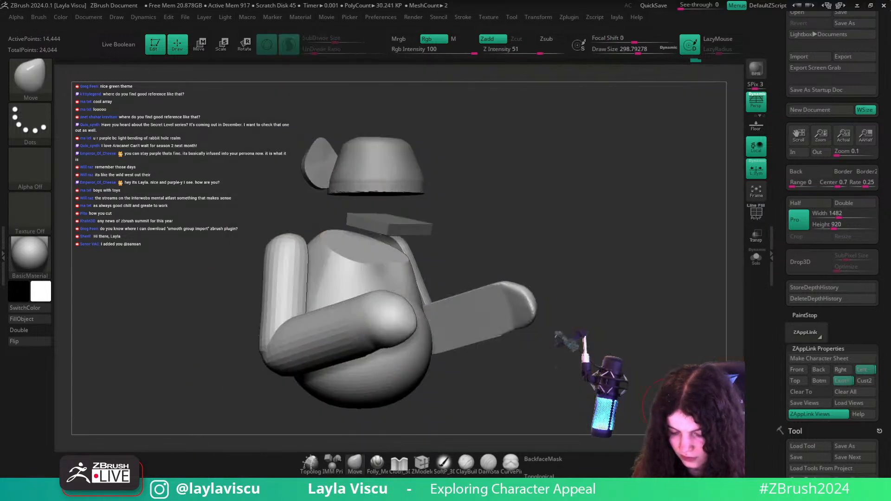
drag(671, 405, 650, 362)
alt+drag(580, 321, 645, 266)
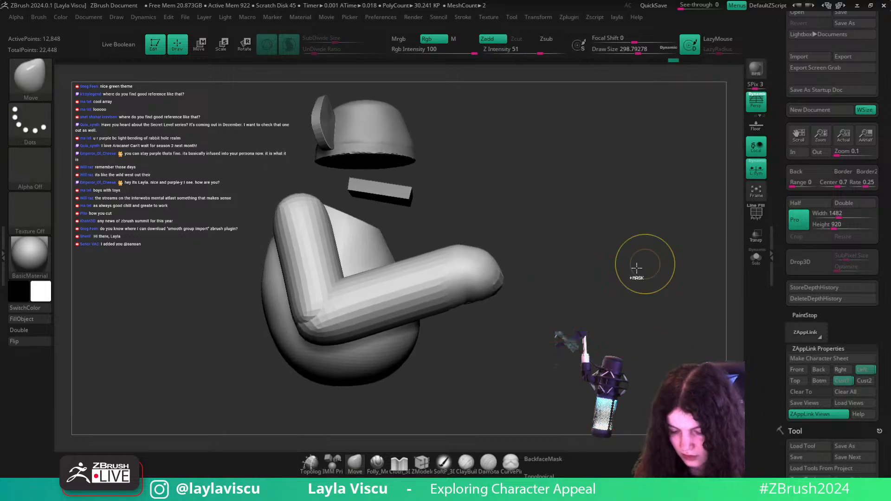
- Undo the Sculptris Pro smoothing on the hand
key(ctrl+z)
key(ctrl+z)
key(shift+f)
key(shift+f)
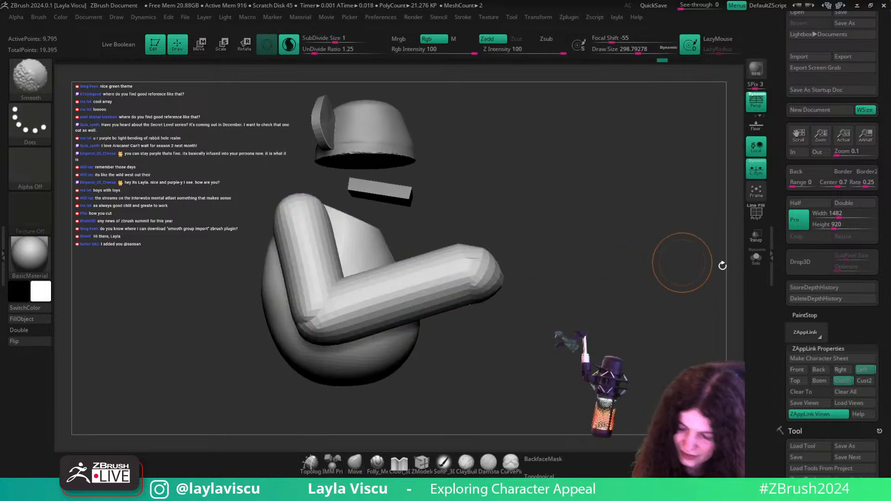
- Compare the arm and hand blockout with the reference image by toggling the overlay
key(shift+z)
key(shift+z)
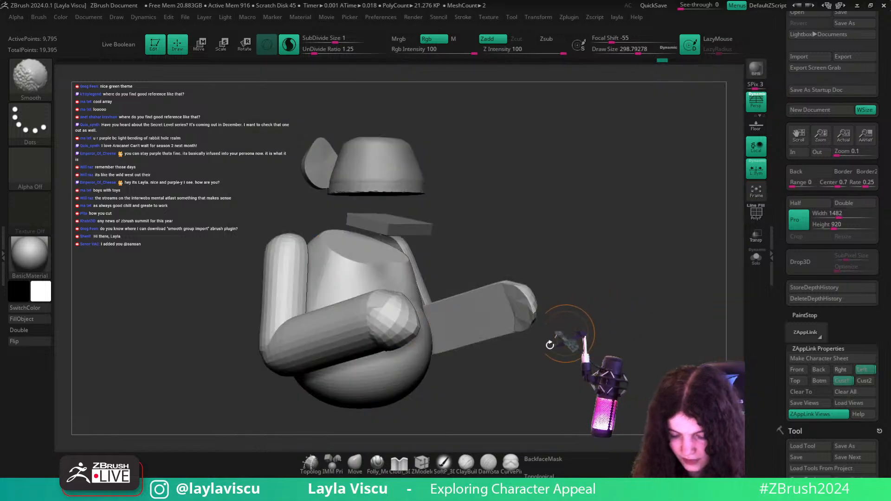
click(354, 463)
key(shift+z)
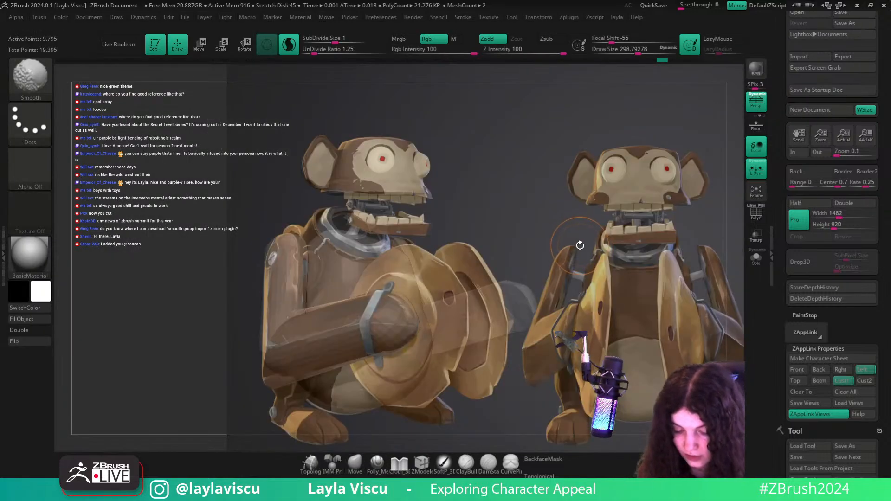
key(shift+z)
key(shift+z)
key(shift+z)
- Pull the elbow outward into a sharper corner with the Move brush at a draw size of about 344
drag(390, 420, 544, 345)
key(1)
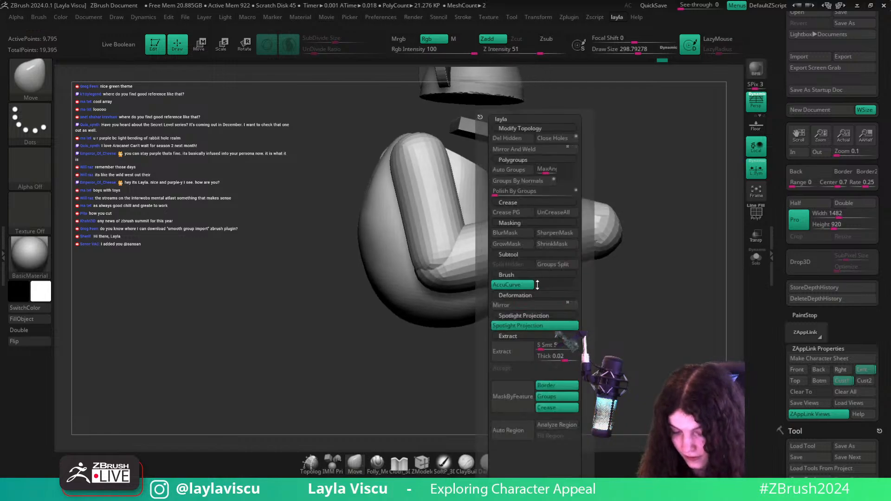
key(1)
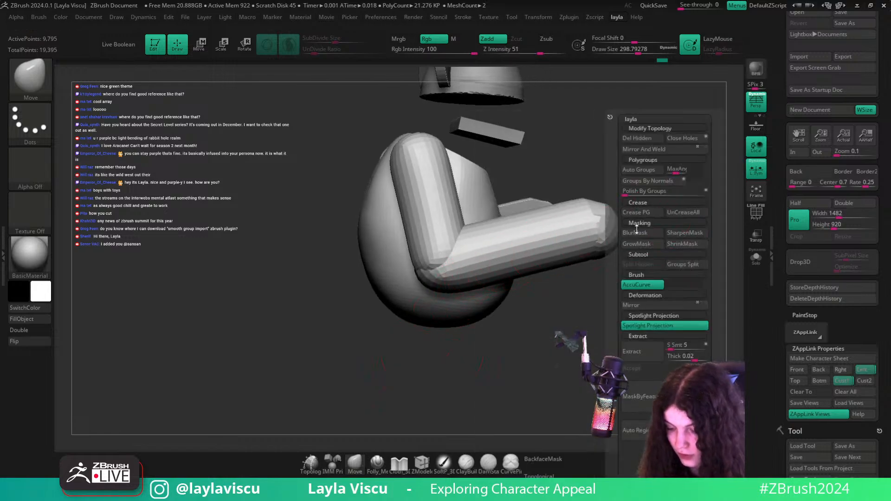
key(s)
drag(439, 282, 444, 283)
mouse_move(443, 285)
mouse_down()
mouse_move(433, 325)
mouse_move(575, 268)
mouse_move(584, 273)
mouse_move(579, 297)
mouse_move(594, 290)
mouse_up()
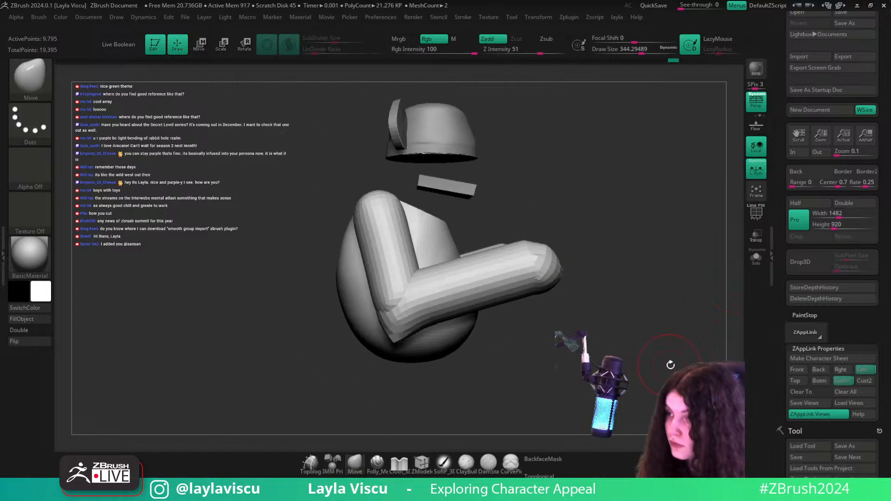
- Extend the elbow's corner further down with the Move brush, turn off Sculptris Pro, and restore the saved Cust1 view
drag(670, 365, 667, 346)
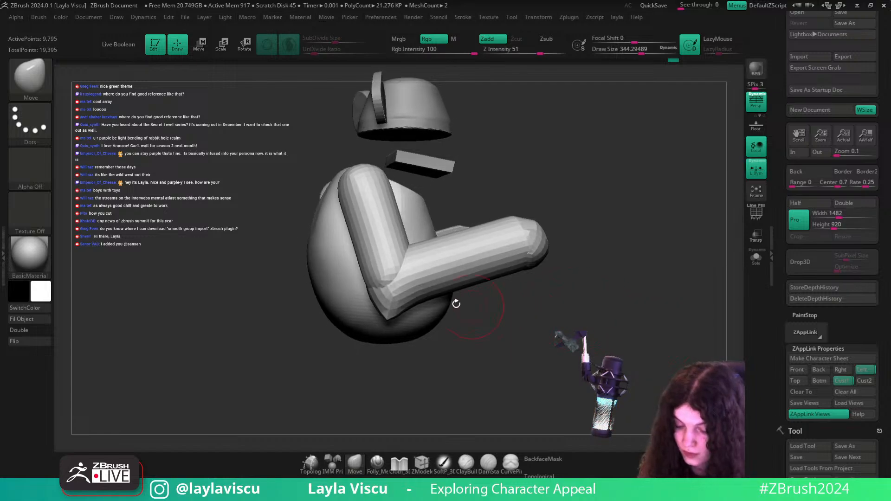
drag(388, 317, 388, 326)
key(1)
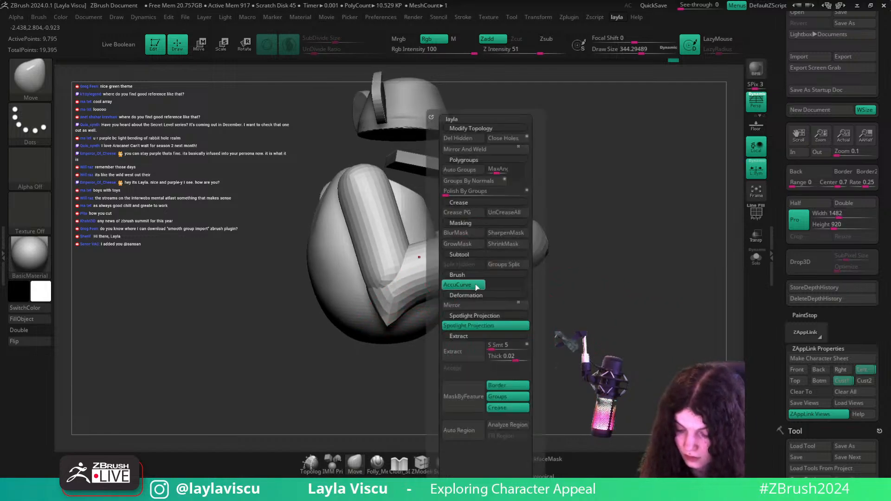
key(bracketleft)
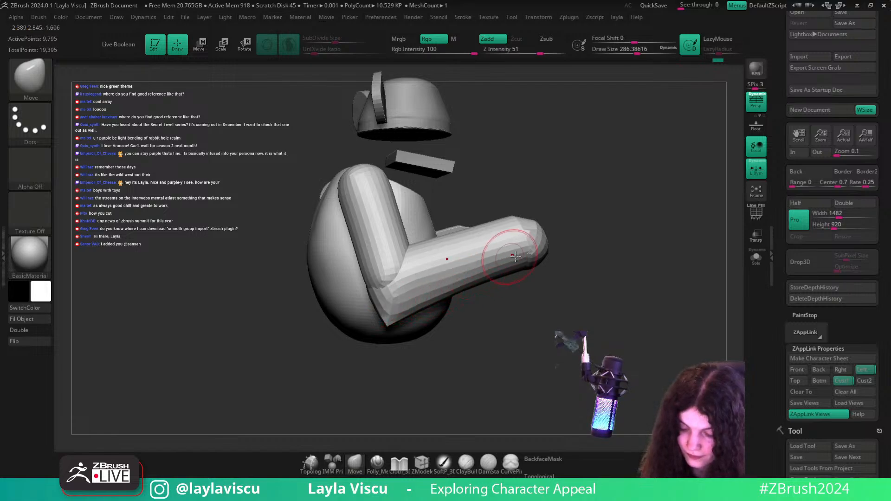
ctrl+right_drag(623, 229, 579, 275)
key(ctrl+z)
click(288, 45)
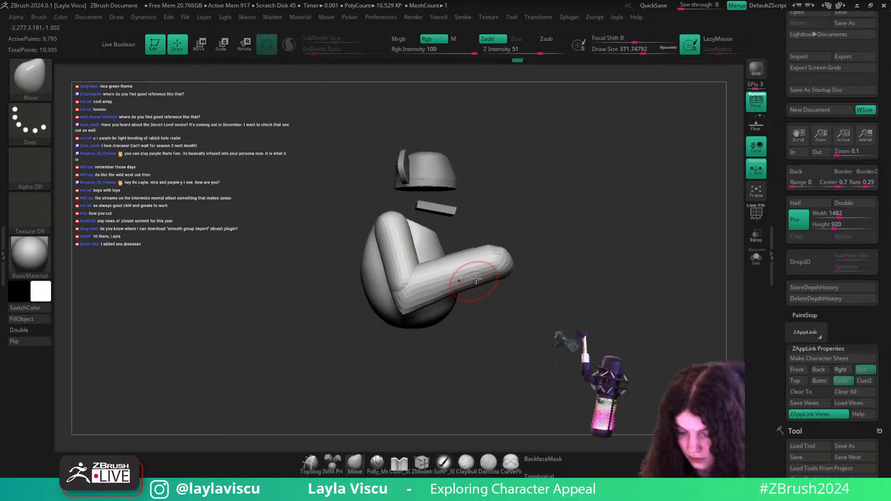
click(842, 380)
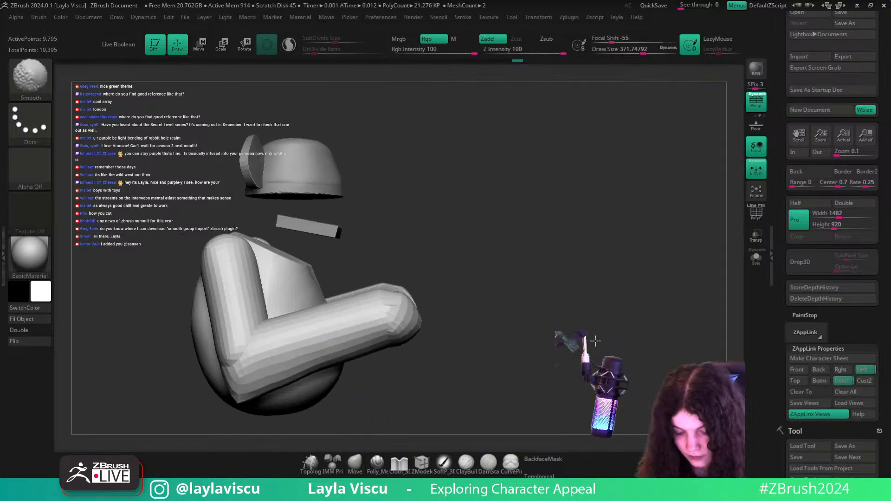
- Refine the elbow's outer corner at a draw size of about 268 and compare the arm with the reference from the Cust1 view
mouse_move(595, 341)
mouse_down()
mouse_move(682, 304)
mouse_move(632, 358)
mouse_up()
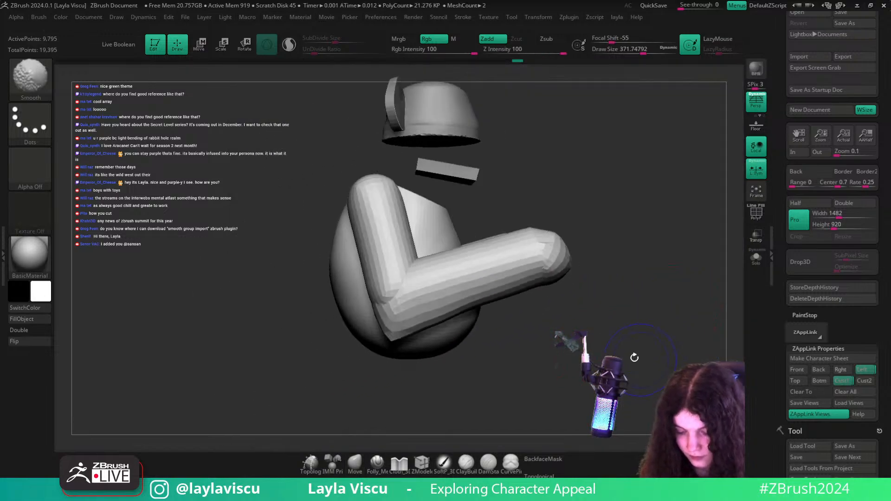
drag(388, 326, 388, 342)
mouse_move(485, 342)
mouse_down()
mouse_move(513, 338)
mouse_move(489, 362)
mouse_up()
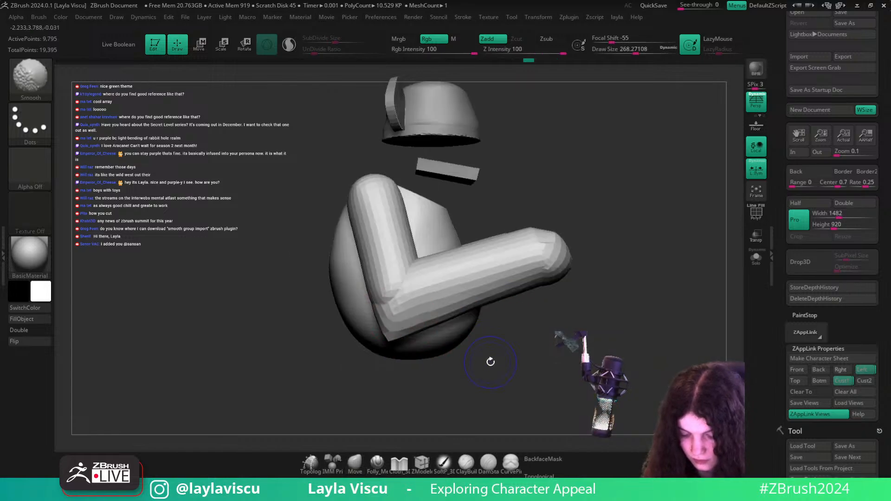
click(847, 378)
key(shift+z)
key(shift+z)
key(shift+z)
key(shift+z)
key(shift+z)
key(shift+z)
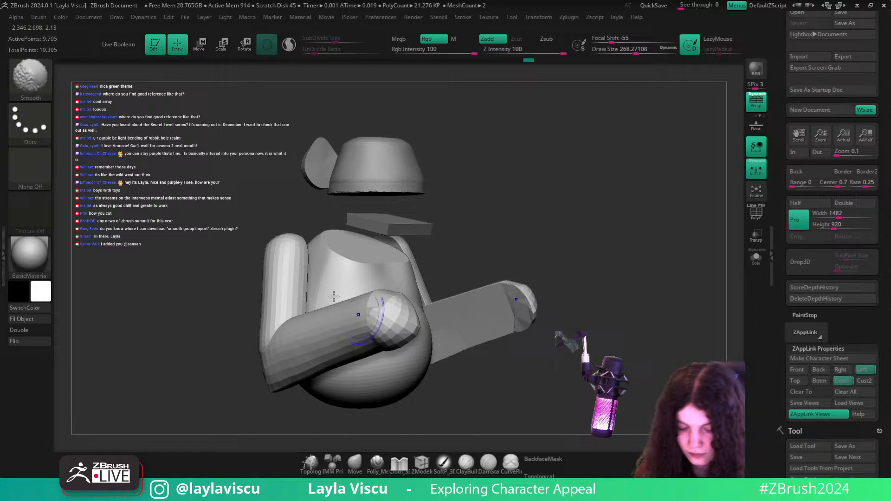
- Adjust the shoulder's back edge with the Move brush at a draw size of about 372 and check it against the reference
key(s)
click(270, 241)
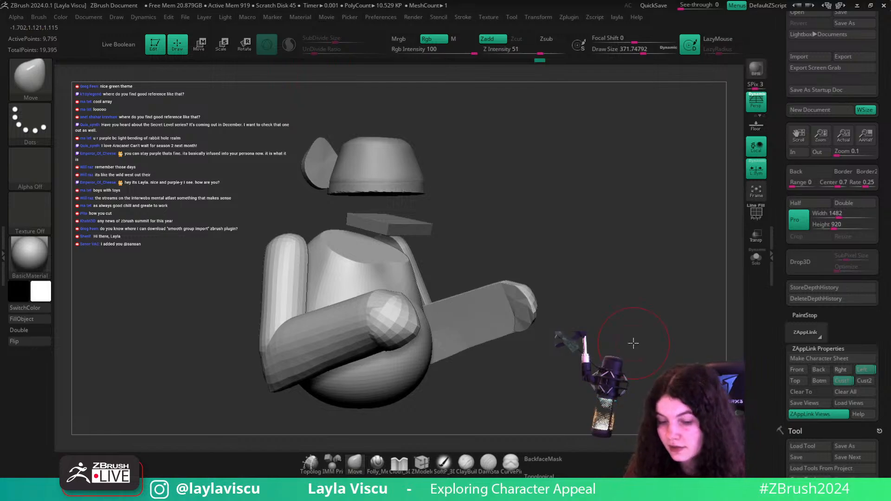
key(shift+z)
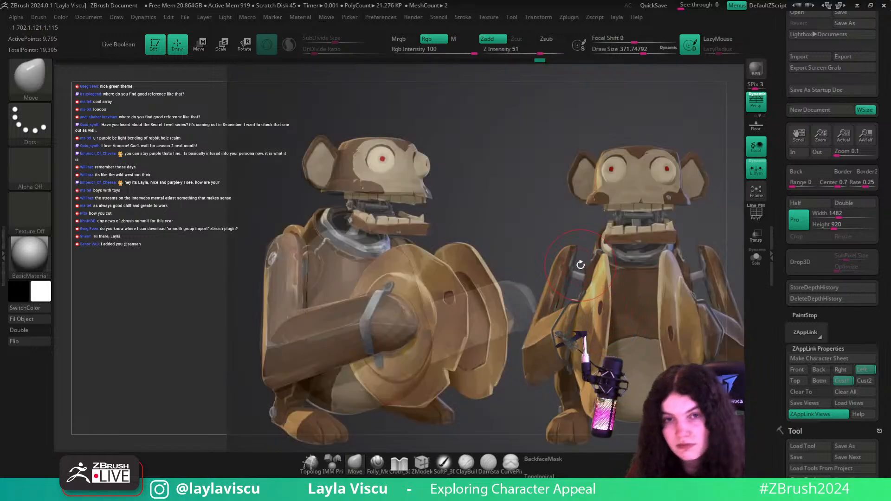
key(shift+z)
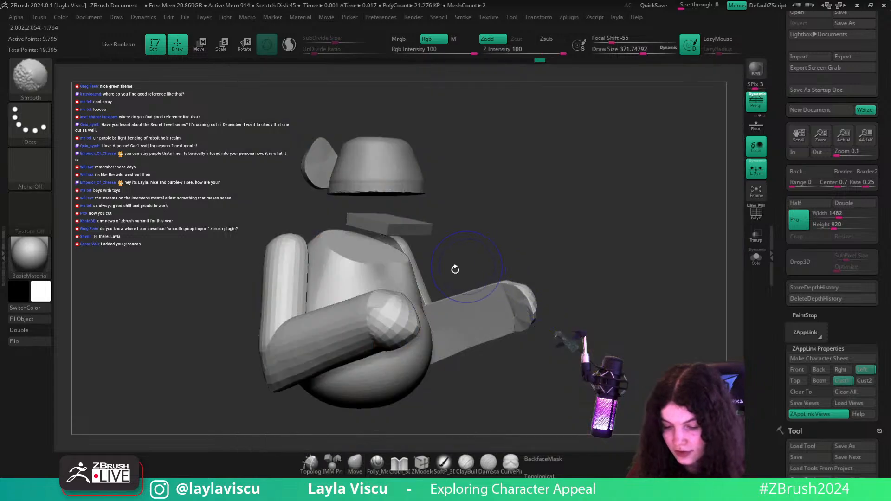
key(shift+z)
key(shift+z)
- Select the head subtool, try a Move stroke on its upper back edge at a draw size of about 453, and undo it
alt+click(378, 157)
key(s)
drag(345, 147, 374, 142)
key(ctrl+z)
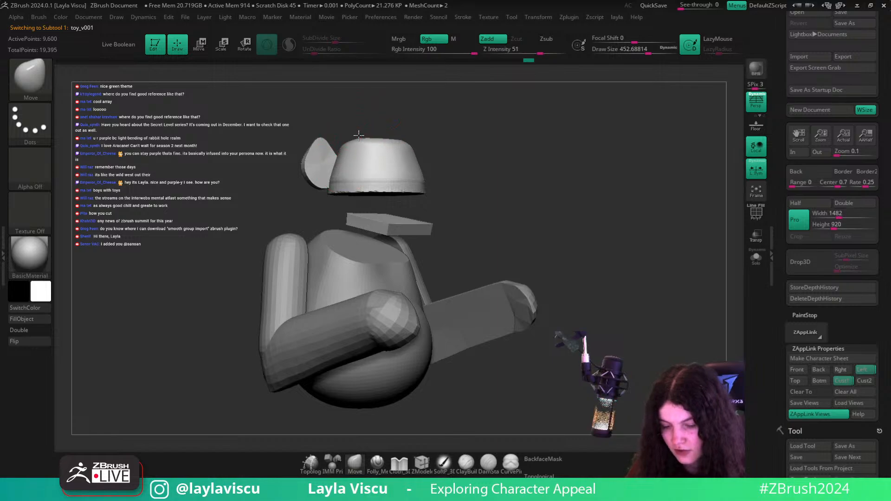
- Compare the head and ear shapes with the reference image by toggling the overlay
key(shift+z)
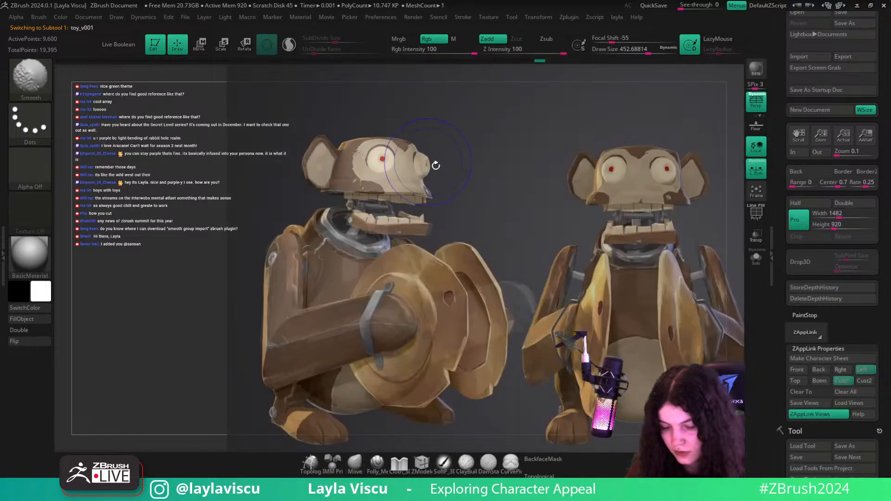
key(shift+z)
key(shift+z)
key(shift+z)
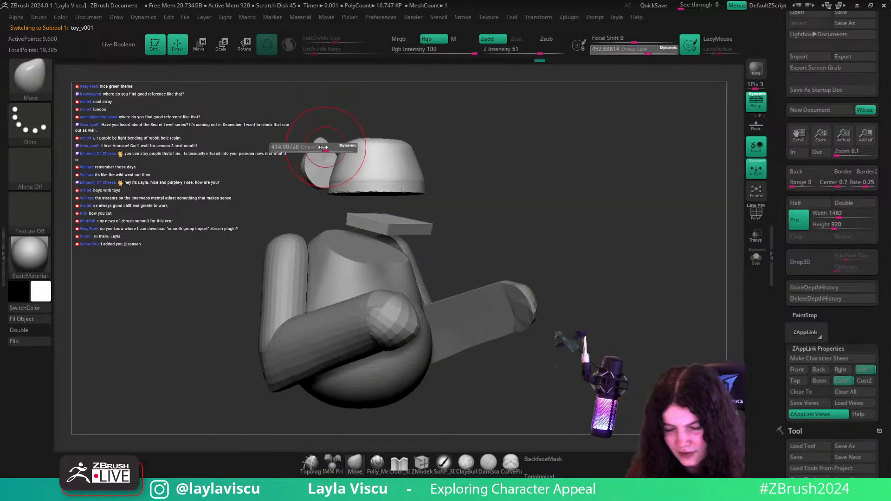
- Enable X symmetry and disable Y symmetry for sculpting the head
drag(515, 153, 438, 160)
click(568, 18)
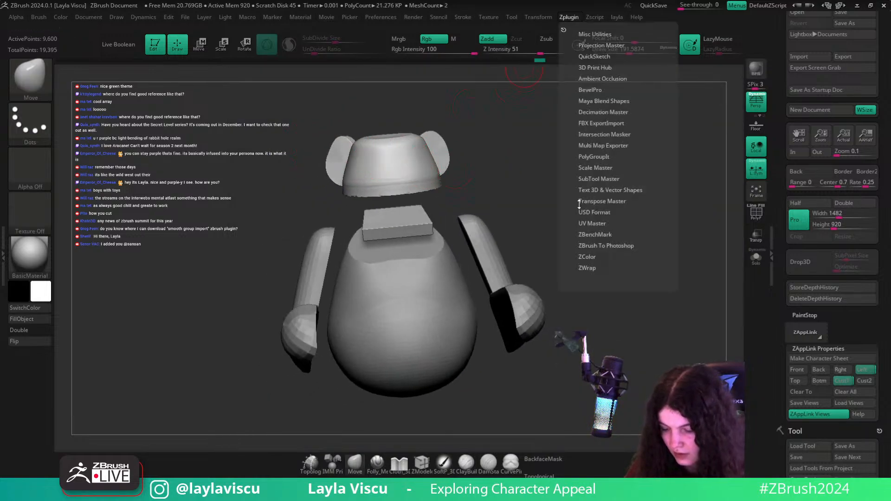
click(540, 18)
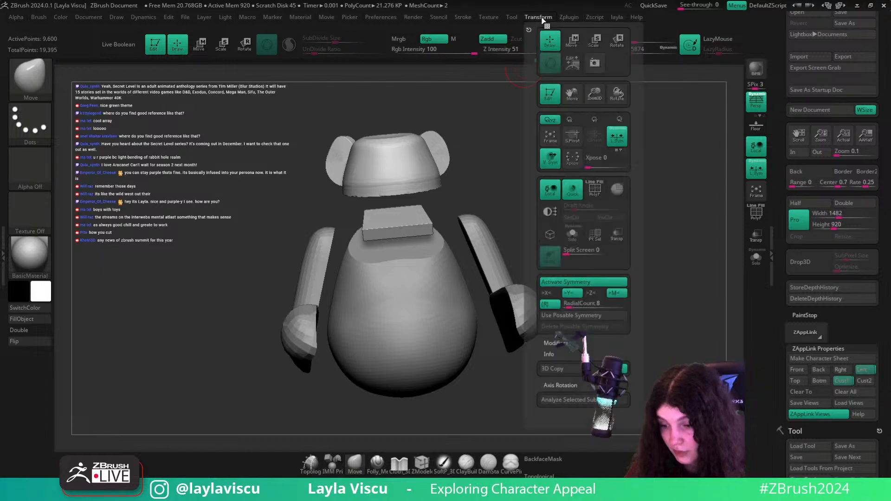
click(550, 293)
click(572, 293)
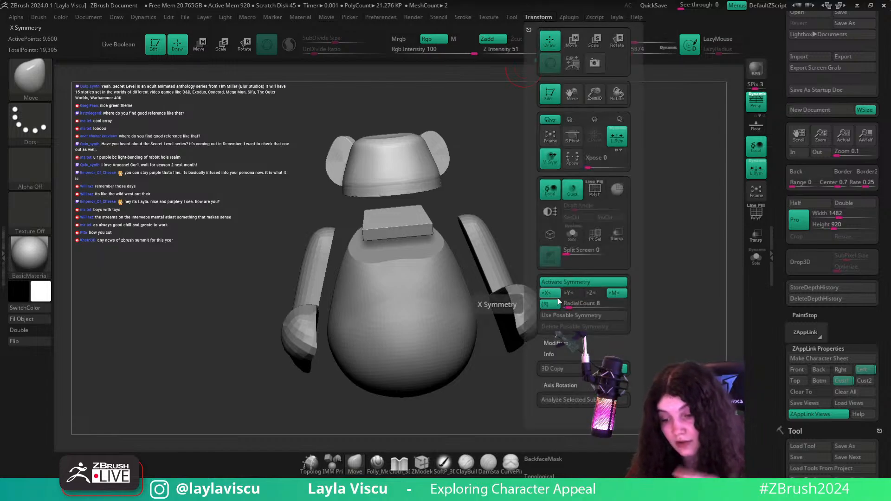
- Pull the tip of the ear upward from the saved Cust1 view with the Move brush at a draw size of about 192
drag(320, 250, 579, 195)
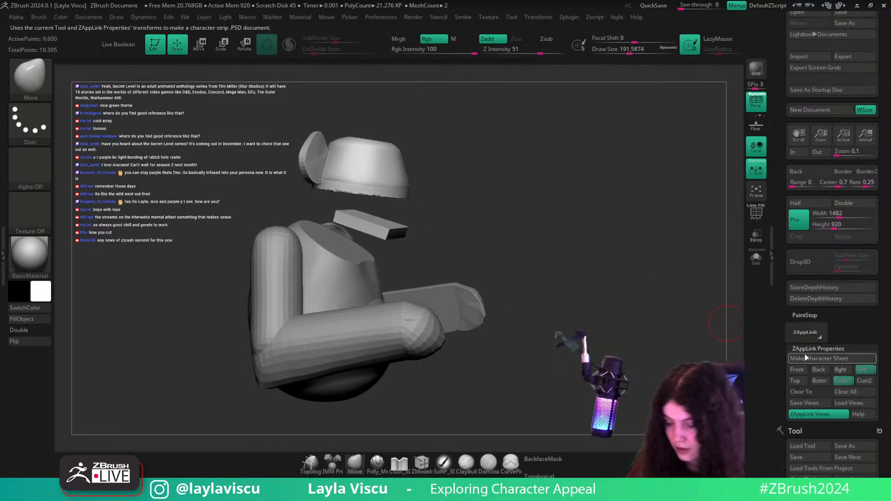
click(842, 381)
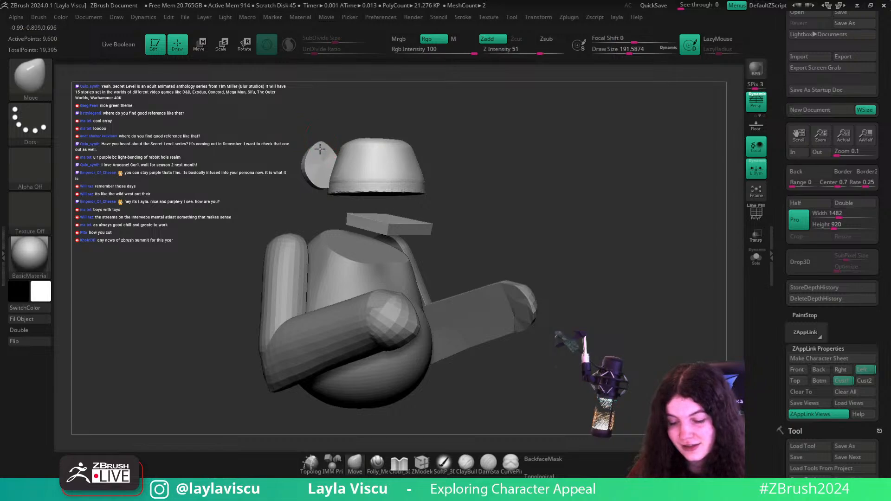
mouse_move(323, 128)
mouse_down()
mouse_move(457, 131)
mouse_move(411, 143)
mouse_move(418, 131)
mouse_up()
key(s)
click(864, 382)
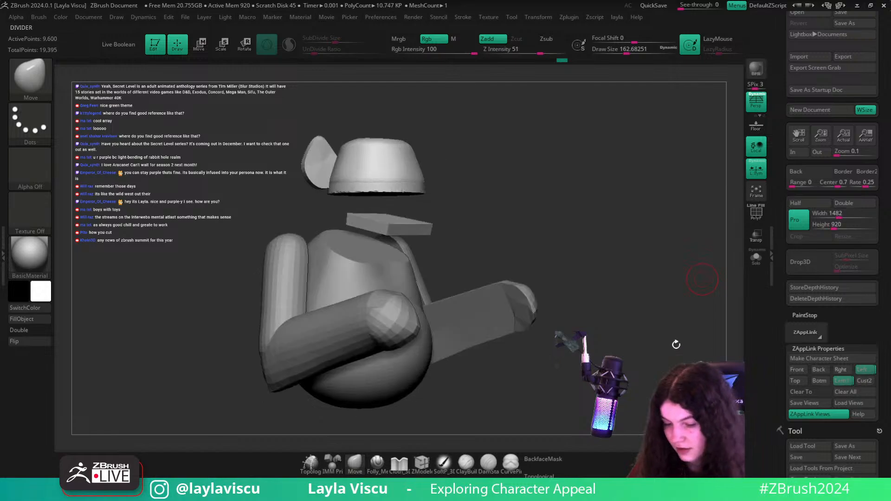
- Select the body subtool and pull the torso's upper back edge upward to match the reference, using Move at a draw size of about 559
alt+click(369, 328)
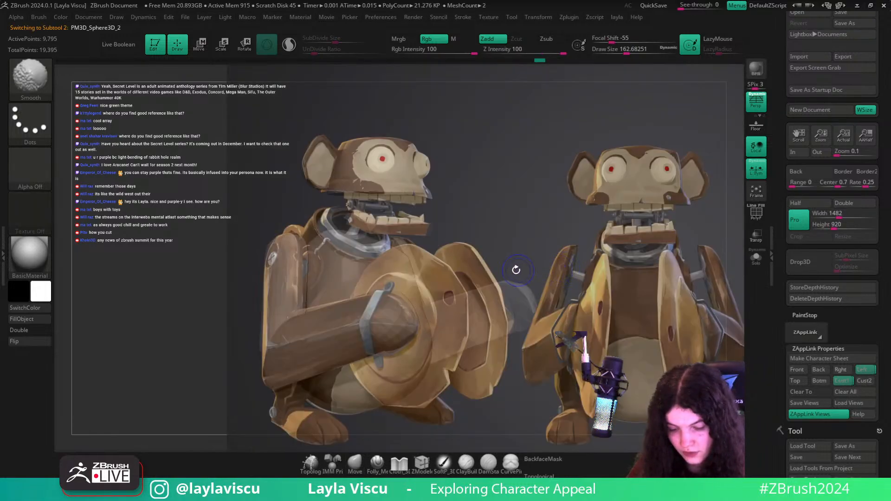
key(shift+z)
key(s)
drag(338, 235, 330, 216)
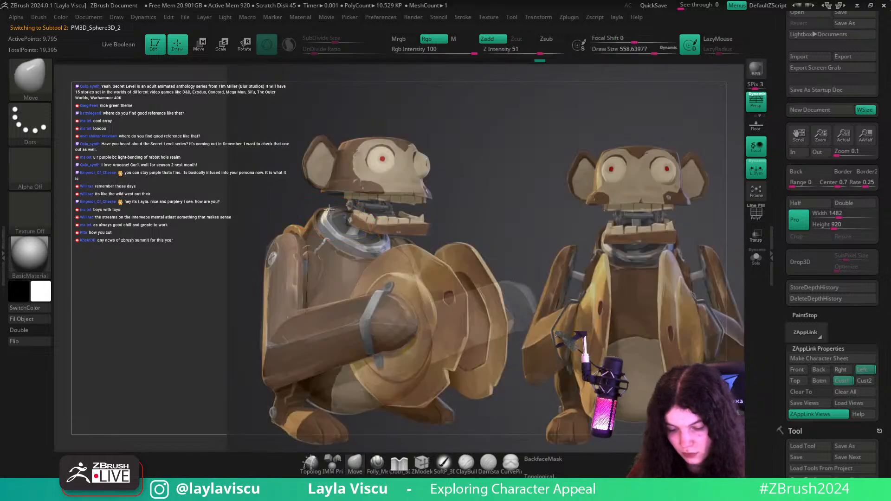
click(637, 326)
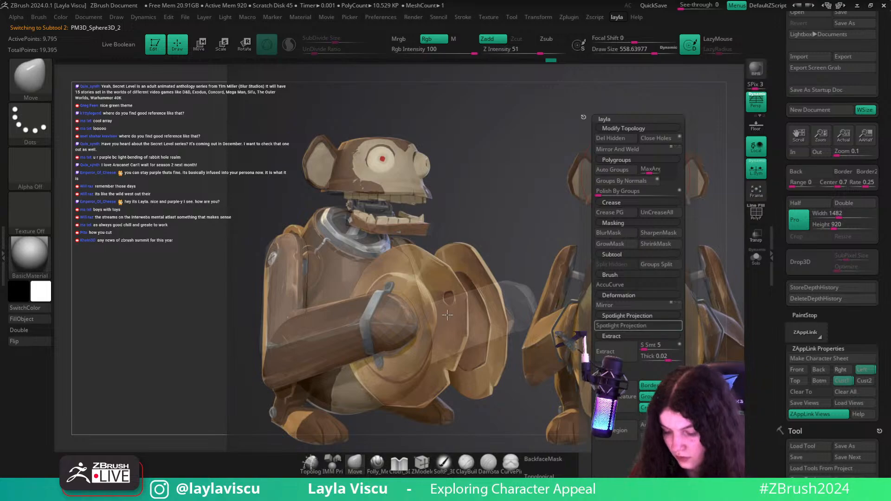
key(shift+z)
key(shift+z)
key(shift+z)
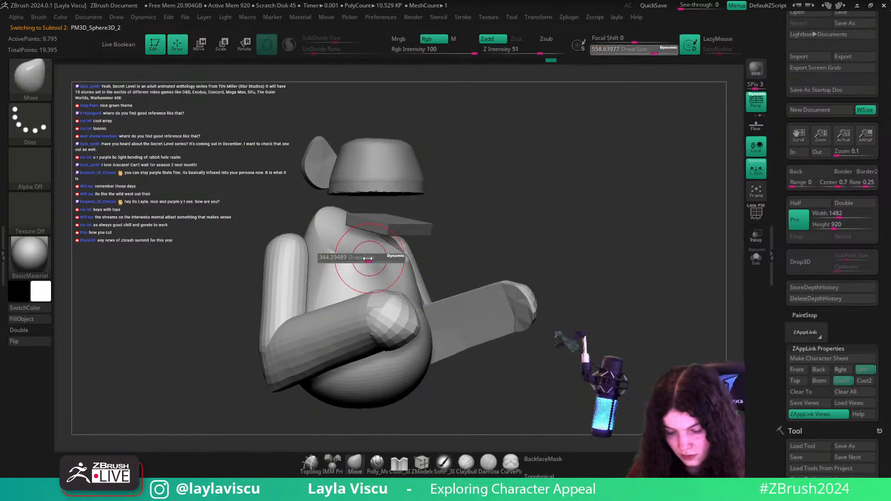
- Adjust the front of the torso and pull its underside slightly down against the Cust1 reference, using Move at a draw size of about 280 to 293
drag(508, 238, 454, 271)
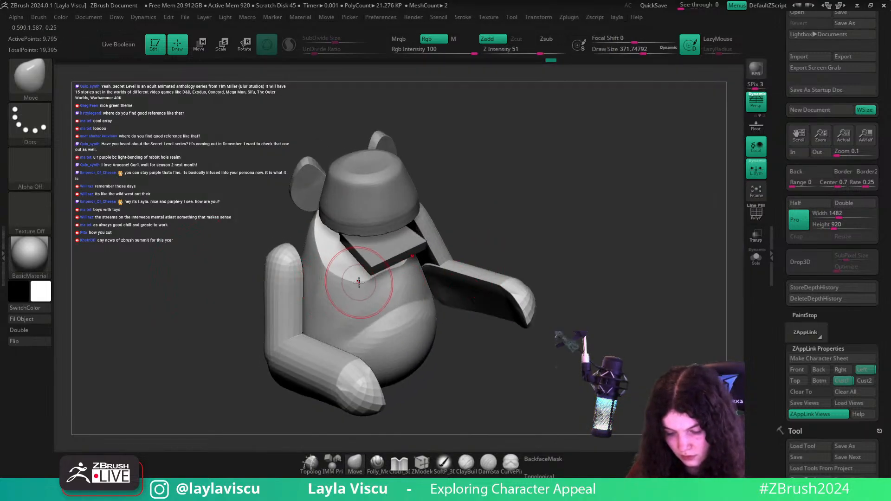
right_drag(381, 321, 385, 285)
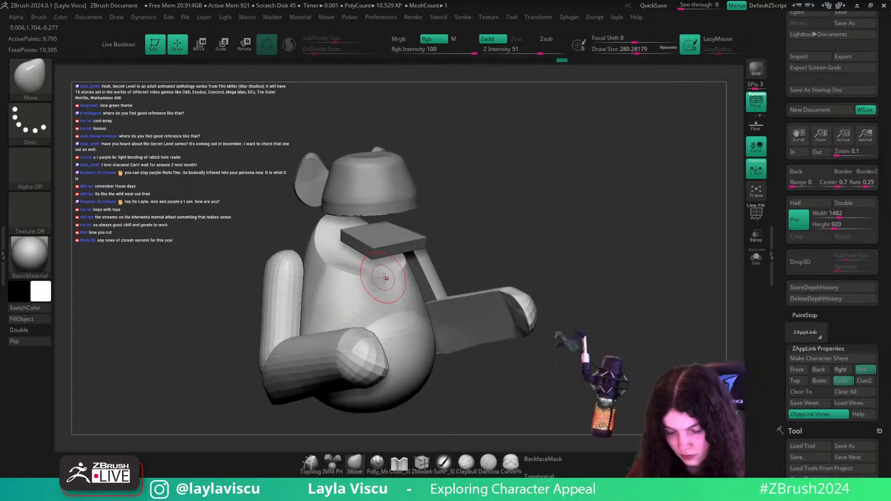
click(840, 381)
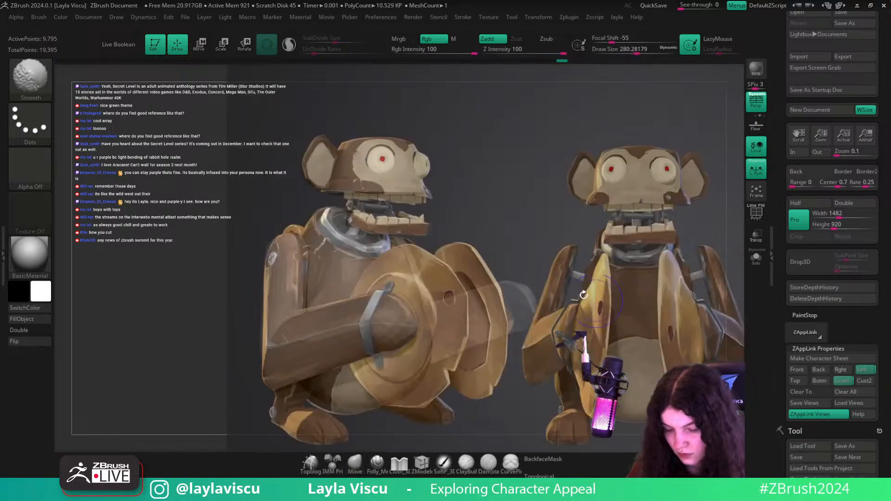
key(shift+z)
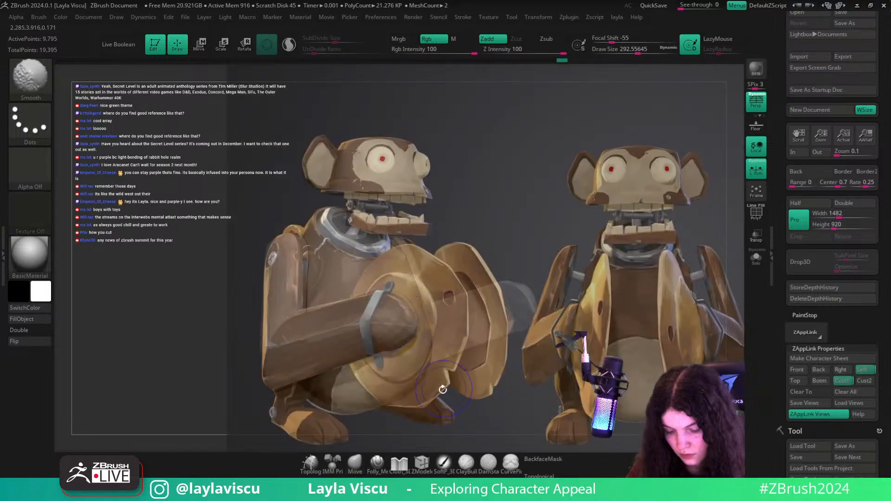
drag(320, 403, 322, 416)
click(529, 476)
key(ctrl+z)
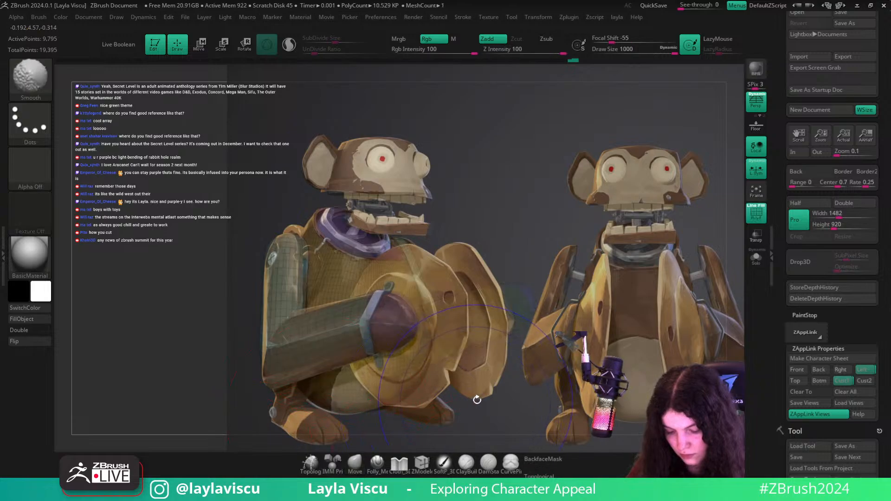
- Isolate the torso polygroup of the body subtool by hiding the arms
mouse_move(488, 373)
mouse_down()
mouse_move(507, 348)
mouse_move(586, 314)
mouse_move(539, 350)
mouse_move(680, 285)
mouse_up()
ctrl+shift+click(423, 252)
ctrl+shift+click(494, 342)
ctrl+shift+click(489, 334)
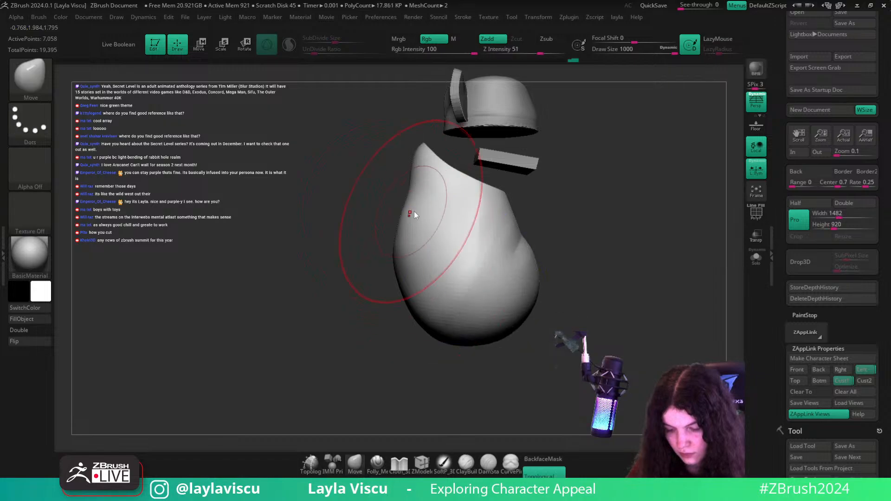
- Pull the torso's back outward in side view with the Move brush at draw sizes of about 773 and 437
key(s)
drag(413, 213, 388, 211)
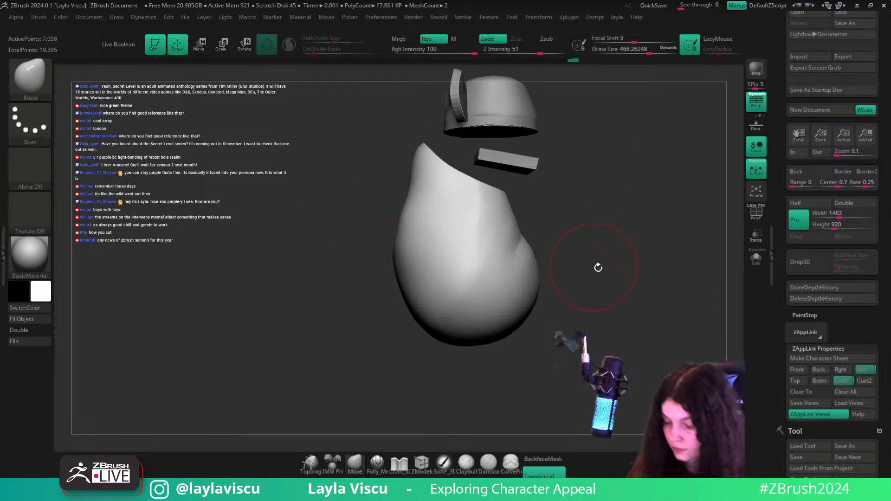
key(s)
drag(394, 200, 408, 202)
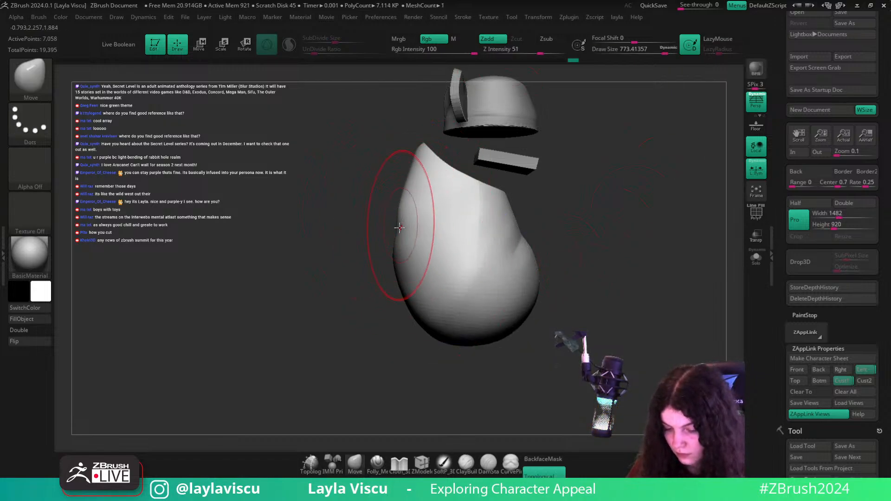
drag(396, 242, 383, 243)
key(s)
drag(404, 193, 389, 192)
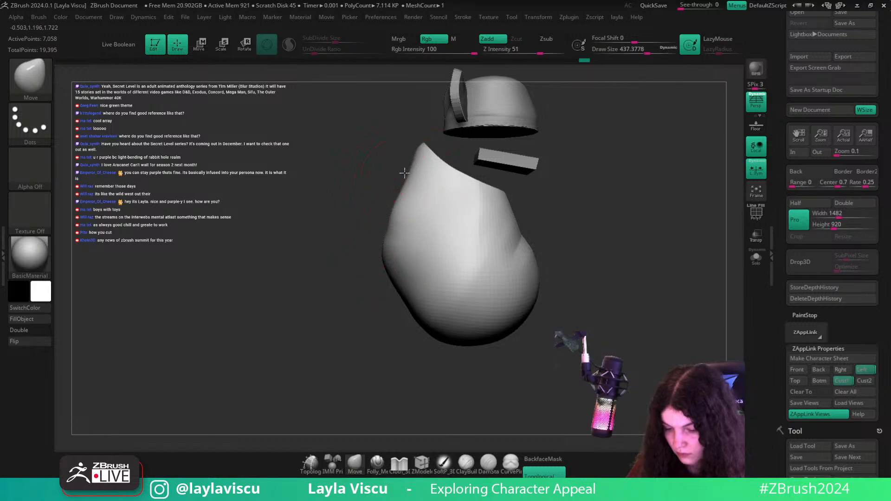
- Round out the torso's lower back with the Move brush at a draw size of about 611 and smooth the back contour
key(s)
drag(400, 266, 408, 267)
drag(410, 308, 397, 295)
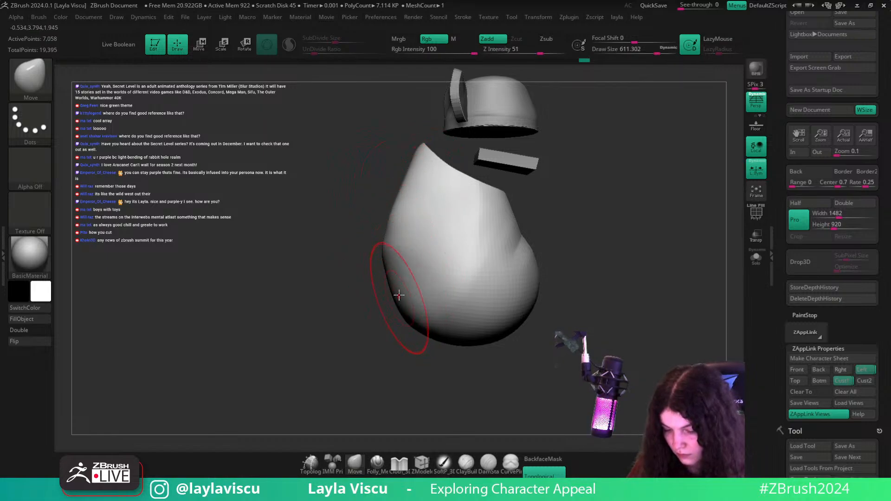
alt+drag(642, 296, 603, 278)
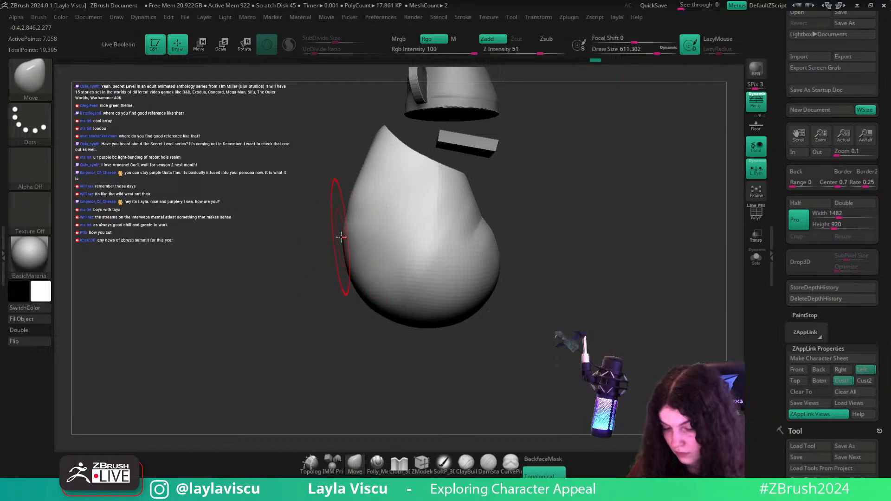
shift+drag(359, 271, 379, 292)
shift+drag(360, 226, 356, 195)
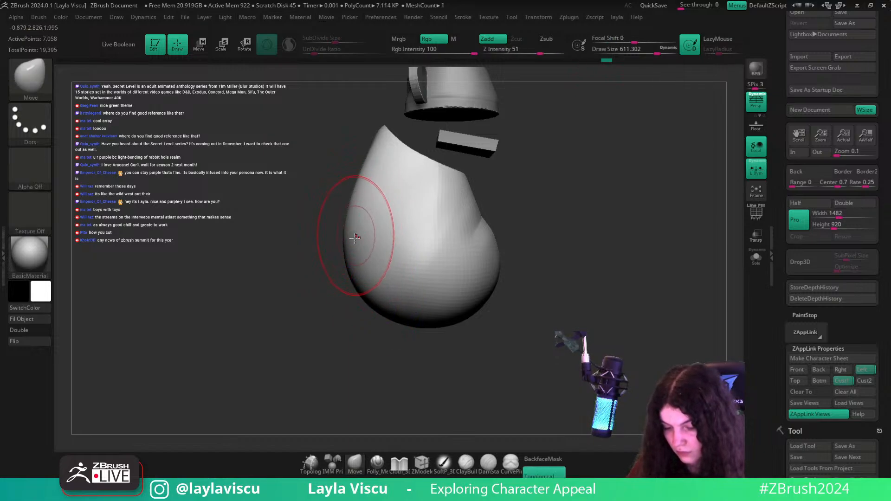
- Refine the curve of the torso's back with Move strokes, increase the draw size to 1000, and undo the last stroke
key(u)
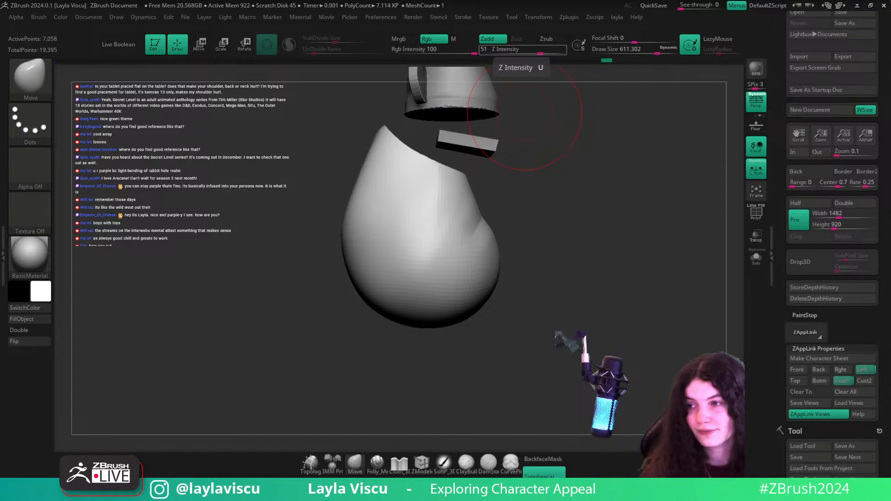
key(Return)
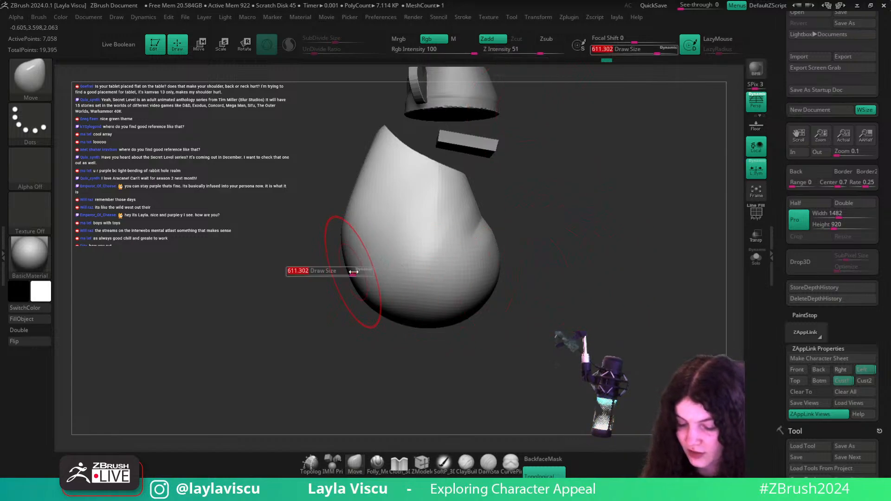
drag(354, 280, 357, 277)
drag(346, 217, 352, 297)
key(])
key(ctrl+z)
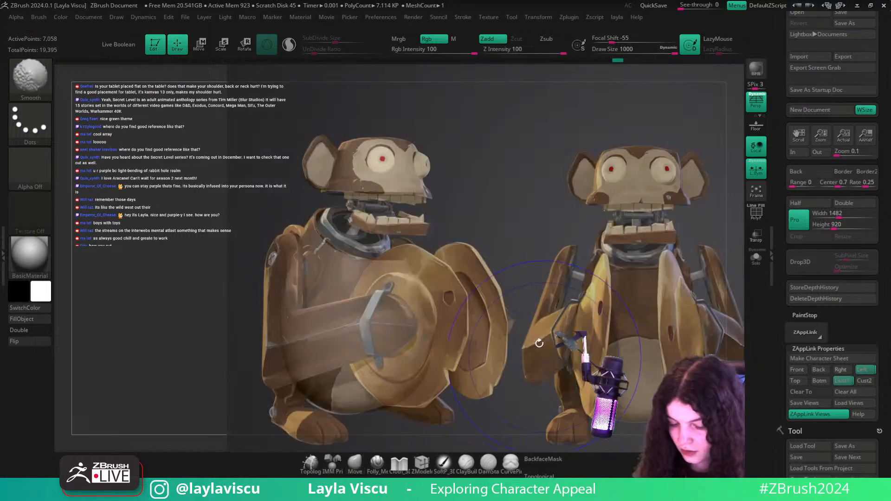
- Unhide the arms and compare the whole body with the reference by toggling the overlay
key(shift+z)
ctrl+shift+click(571, 319)
key(shift+z)
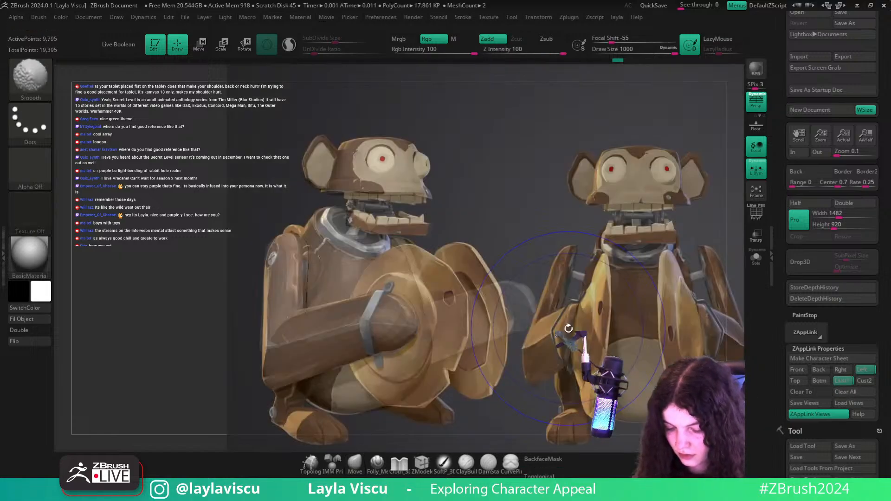
key(shift+z)
key(shift+z)
key(shift+z)
key(shift+z)
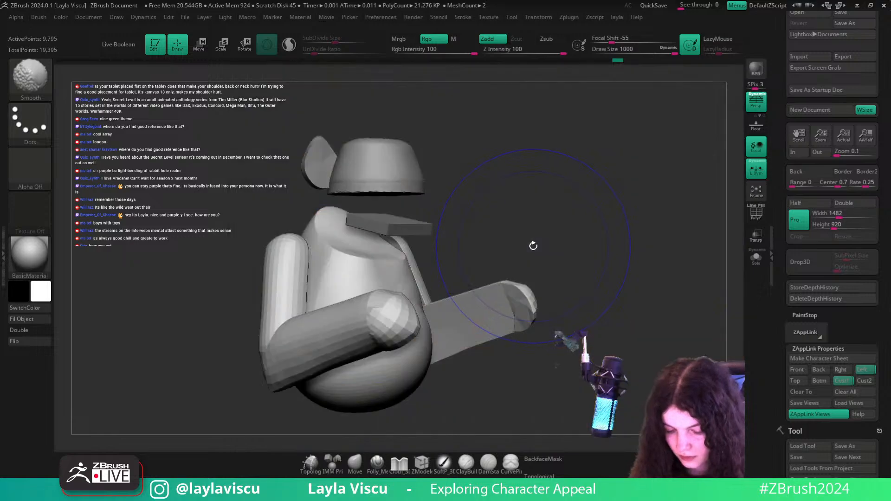
- Pull the torso's upper back outward from the side with the Move brush at a draw size of about 657
key(b)
key(m)
key(v)
key(shift+z)
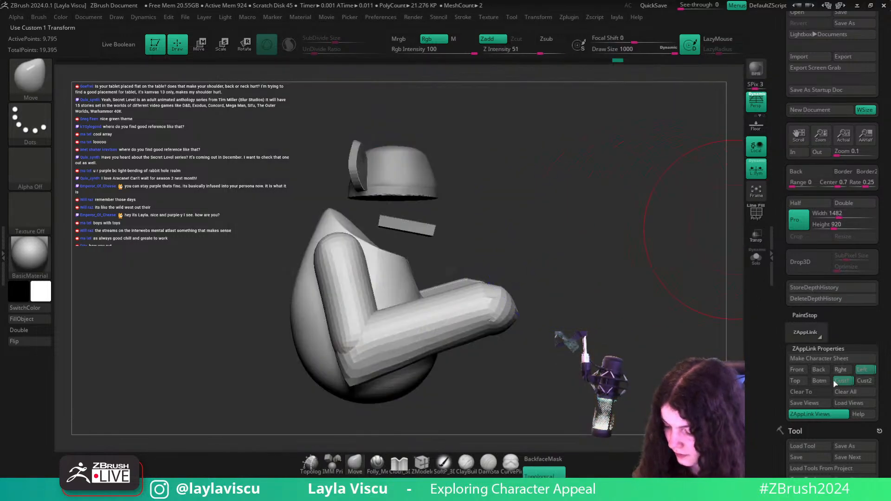
mouse_move(534, 202)
mouse_down()
mouse_move(642, 183)
mouse_move(626, 189)
mouse_up()
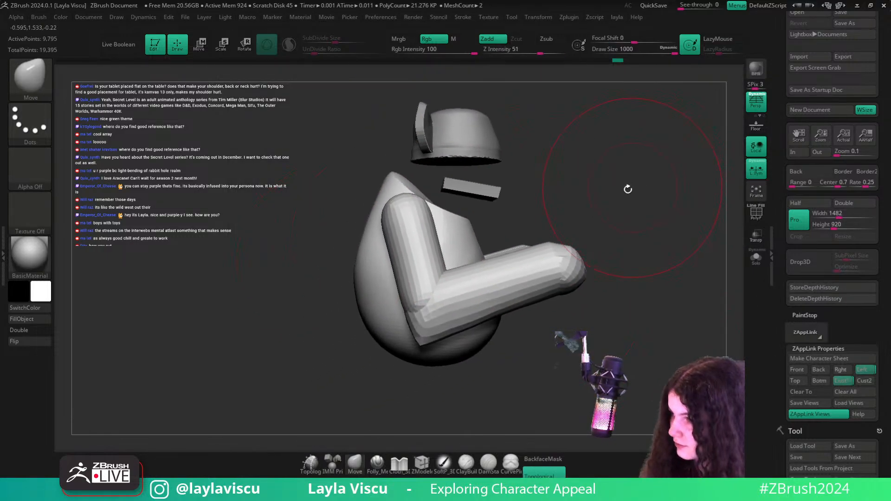
key(s)
drag(375, 231, 360, 228)
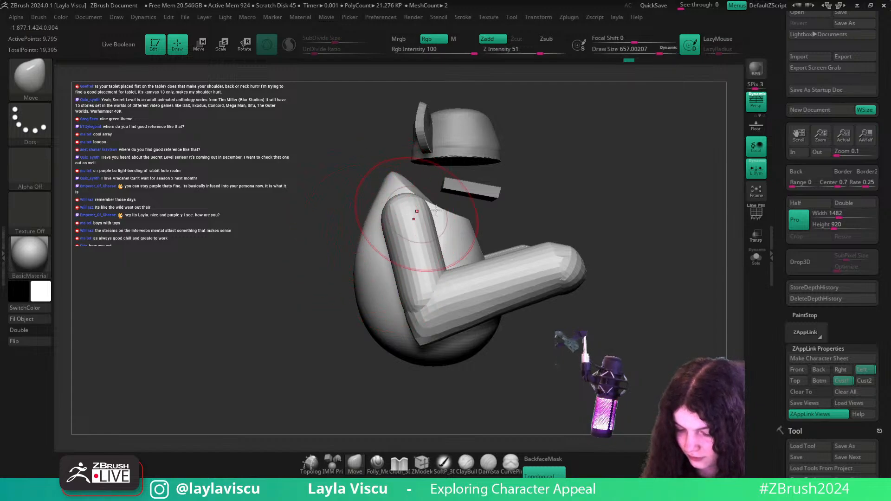
- Flatten the torso's upper back into a hard plane with the Folly_Mech Cut brush at a draw size of about 525
click(376, 463)
mouse_move(355, 402)
mouse_down()
mouse_move(387, 399)
mouse_move(366, 344)
mouse_up()
key(s)
mouse_move(342, 241)
mouse_down()
mouse_move(334, 243)
mouse_move(421, 259)
mouse_up()
mouse_move(506, 283)
mouse_down()
mouse_move(607, 247)
mouse_move(506, 251)
mouse_up()
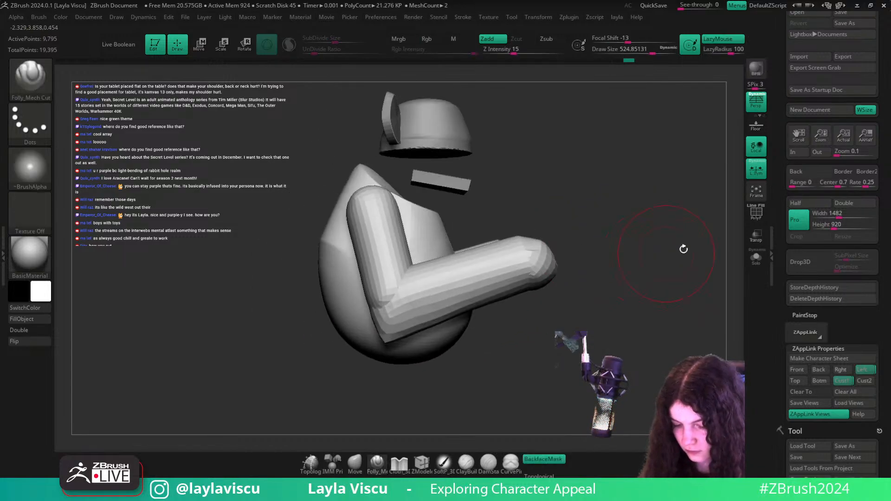
- Compare the flattened back with the reference overlay from the saved Left view
click(840, 369)
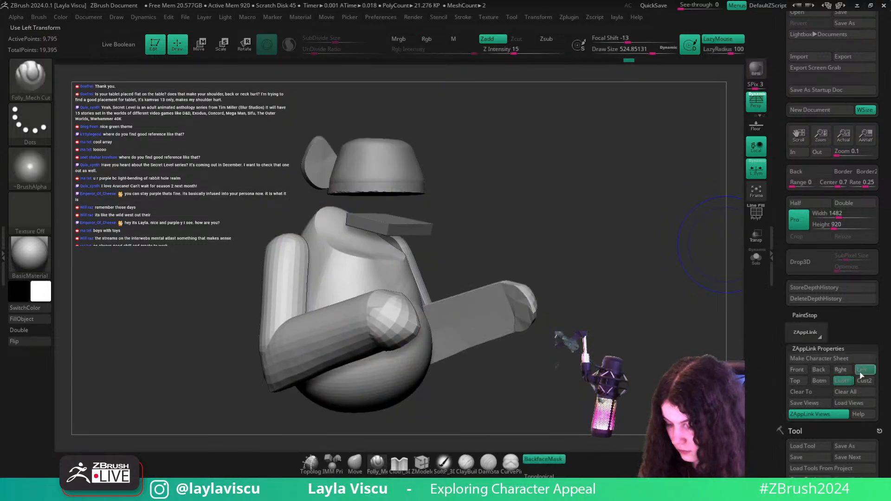
key(shift+z)
key(shift+z)
drag(552, 297, 717, 321)
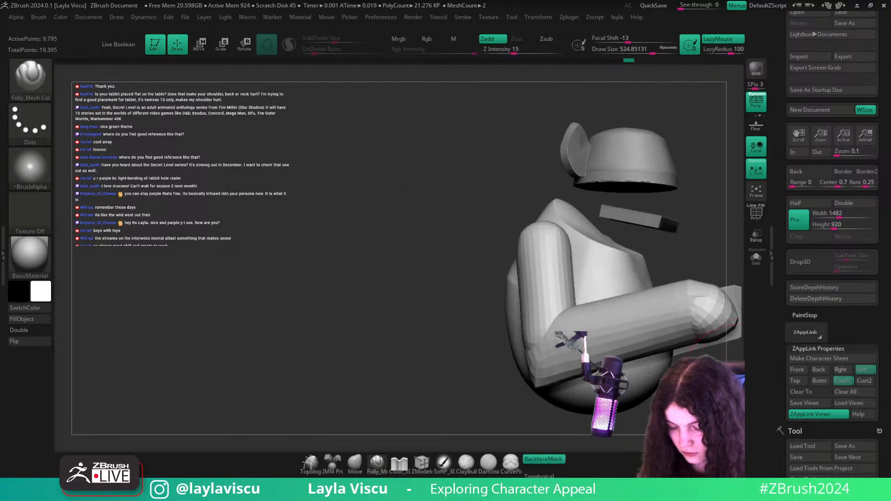
click(846, 362)
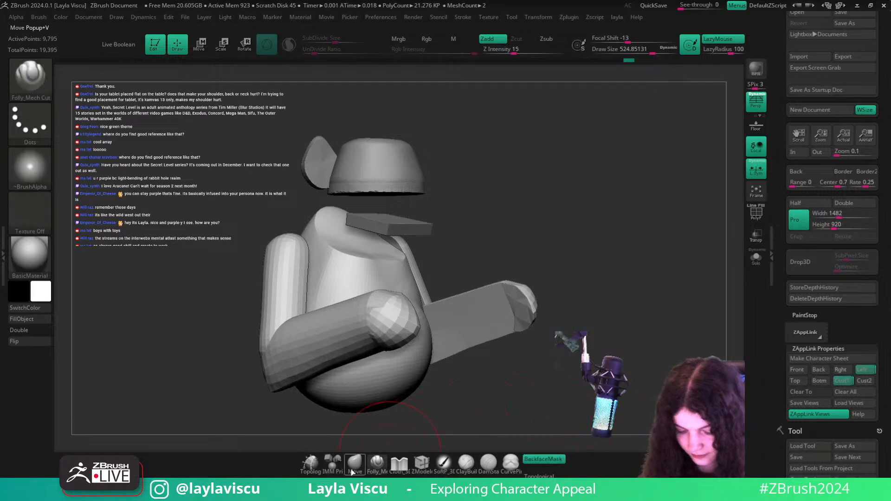
- Select the head subtool with the Move brush and reduce the draw size to about 149
click(351, 472)
alt+click(343, 160)
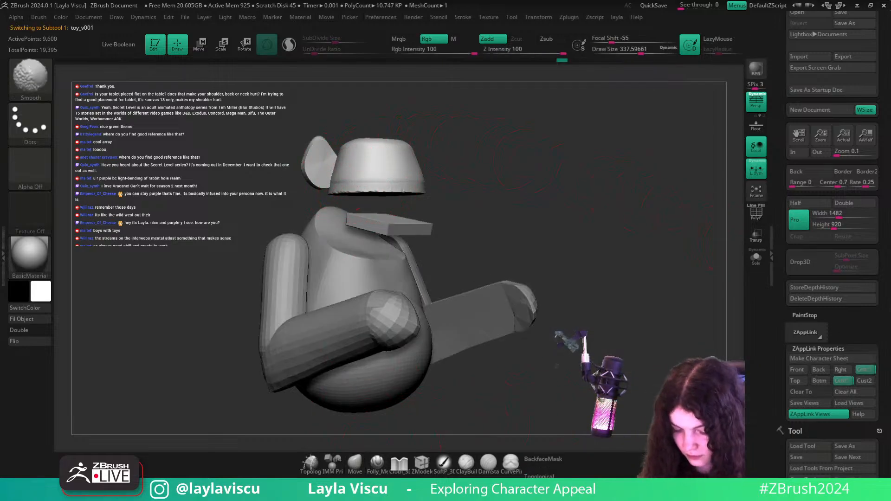
mouse_move(632, 408)
shift+mouse_down()
mouse_move(646, 391)
mouse_move(647, 301)
shift+mouse_up()
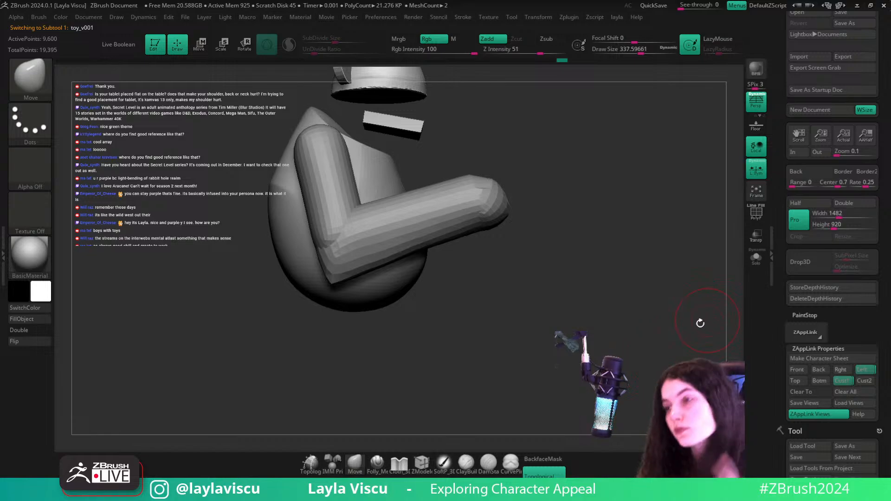
key(s)
drag(610, 278, 606, 276)
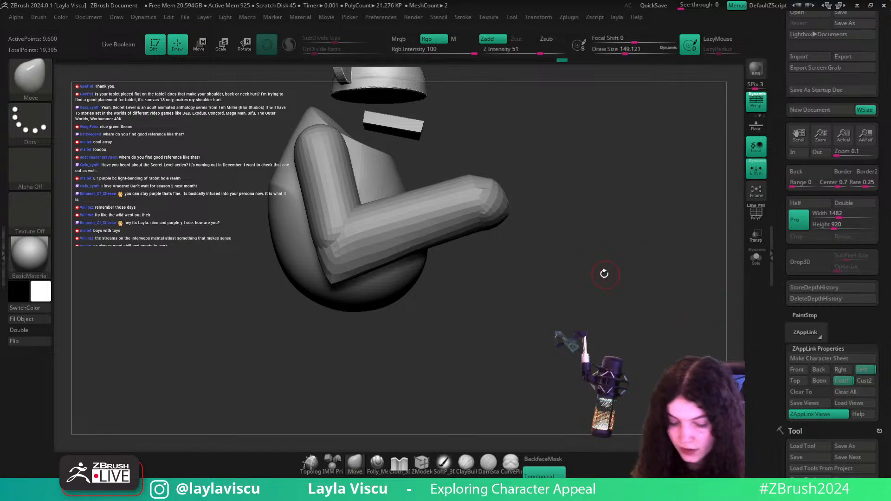
mouse_move(539, 305)
alt+mouse_down()
mouse_move(620, 290)
mouse_move(595, 307)
alt+mouse_up()
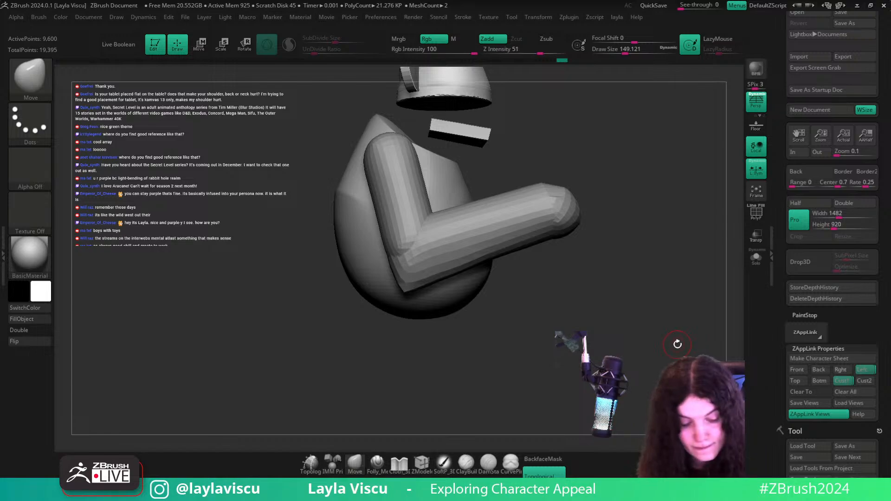
- Load the IMM Primitives brush, select the torso subtool and isolate its body polygroup with polyframes shown
key(b)
key(i)
key(p)
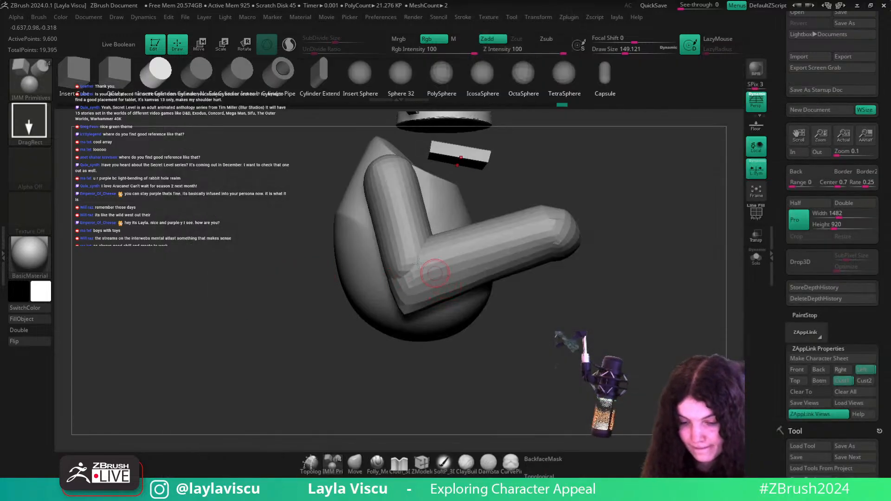
alt+click(445, 321)
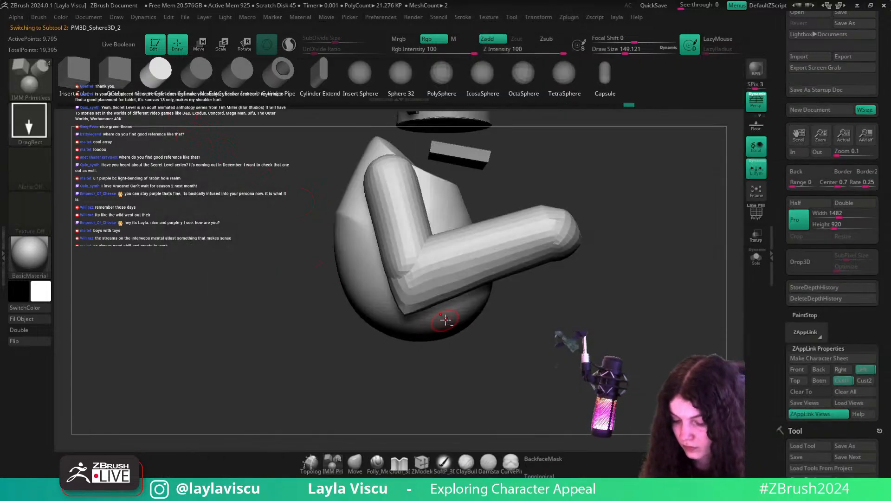
key(shift+f)
click(755, 258)
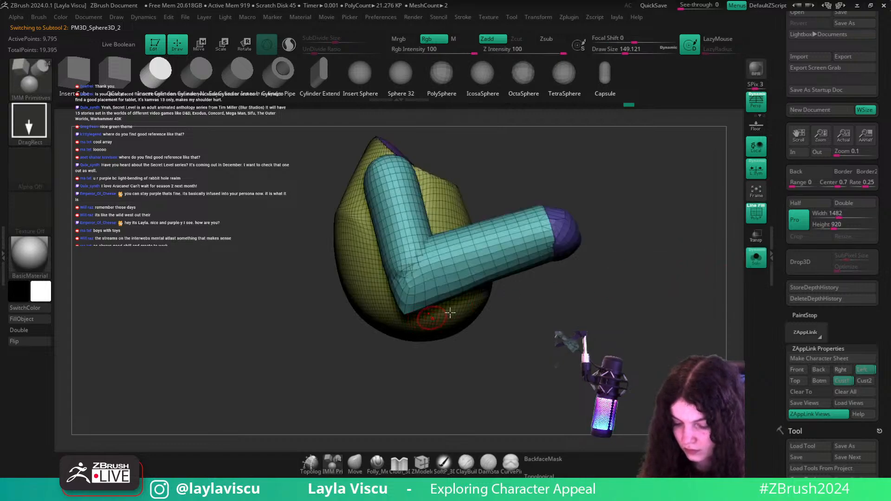
click(756, 258)
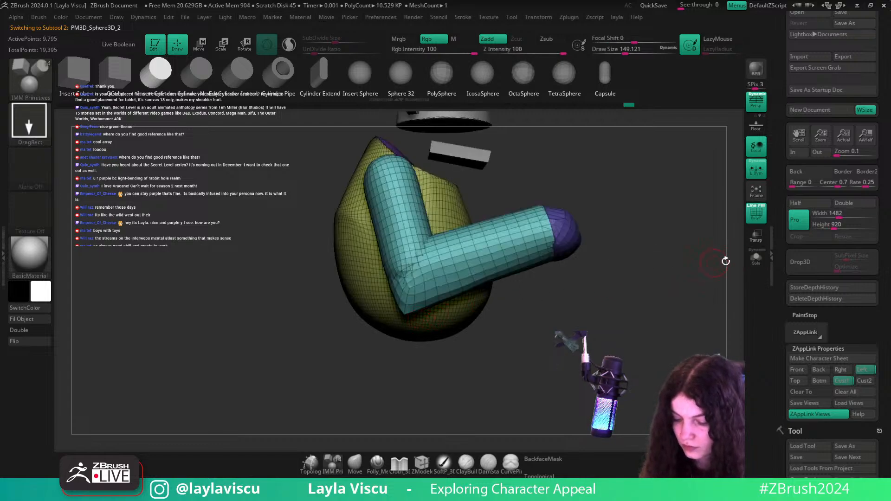
ctrl+shift+click(477, 311)
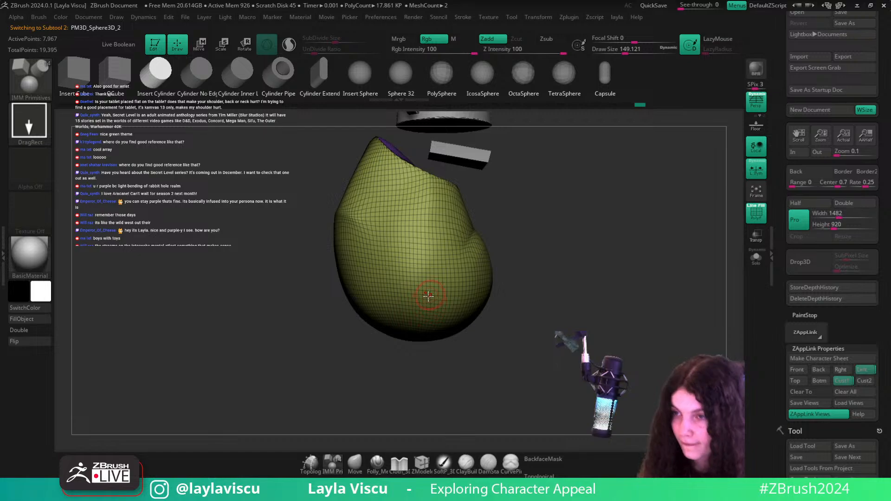
- Insert a mirrored cylinder on the torso's lower side and turn it to sit straight out from the body as a short disc
drag(416, 299, 430, 321)
key(w)
shift+drag(531, 277, 562, 303)
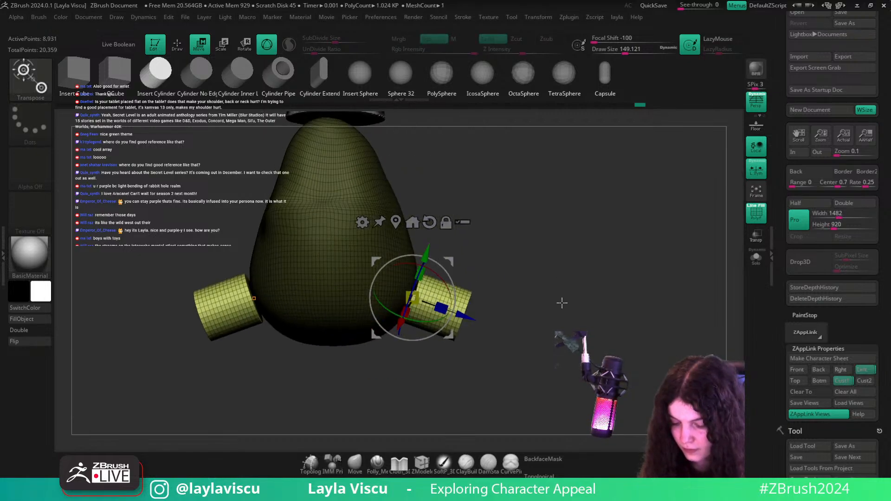
drag(453, 308, 455, 291)
drag(507, 255, 521, 370)
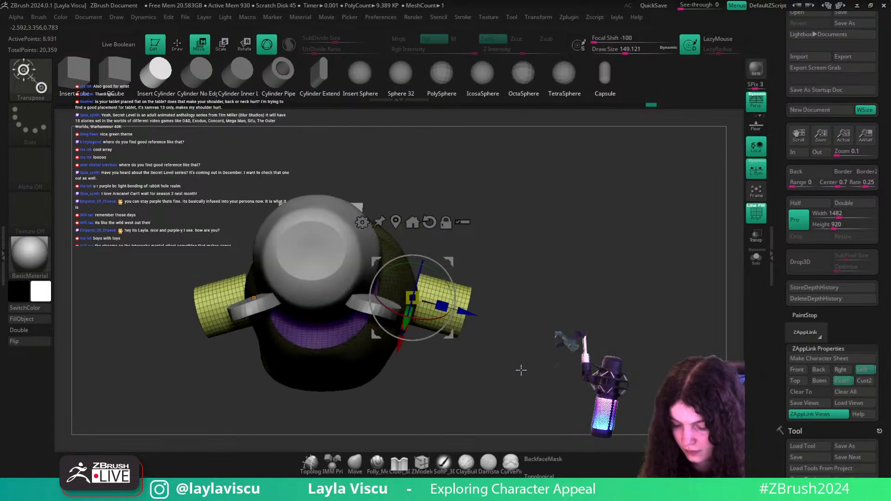
mouse_move(446, 325)
mouse_down()
mouse_move(452, 314)
mouse_move(417, 299)
mouse_move(477, 296)
mouse_move(455, 298)
mouse_move(471, 279)
mouse_up()
key(q)
- Scale and position the hip cylinders against the reference overlay from the saved Cust1 view
key(w)
key(b)
key(c)
key(b)
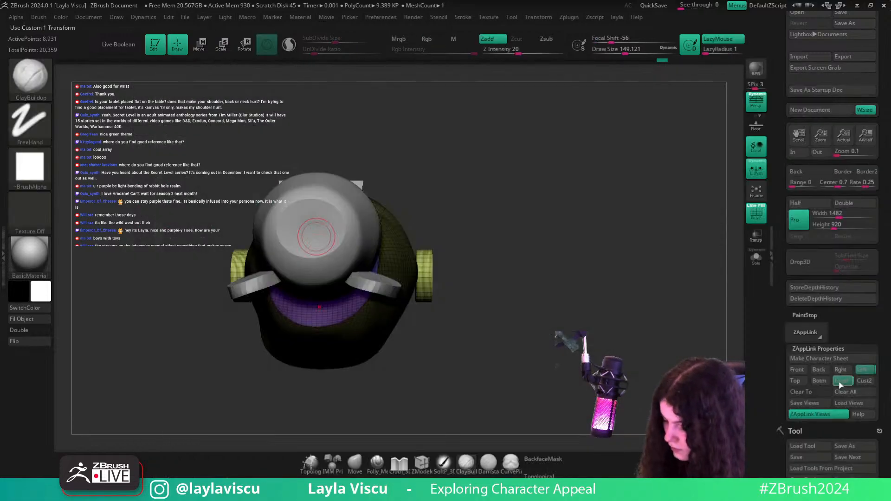
click(840, 384)
key(shift+z)
key(z)
key(w)
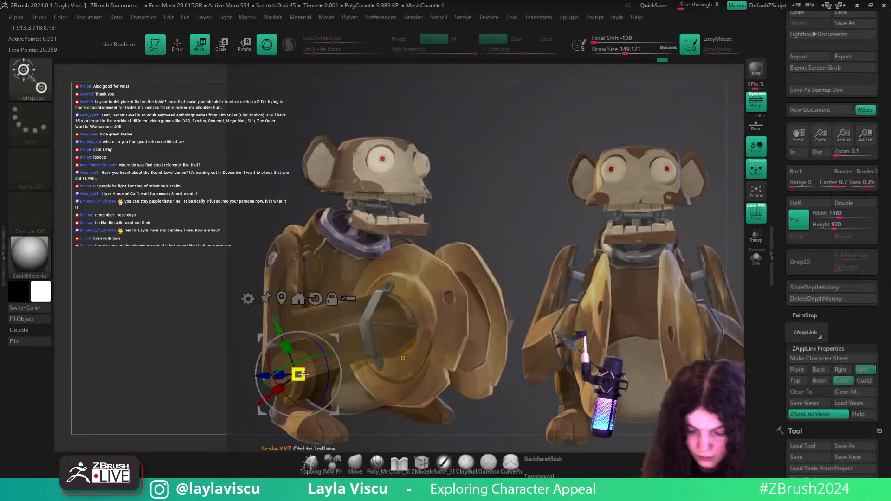
drag(302, 374, 310, 372)
drag(337, 337, 335, 322)
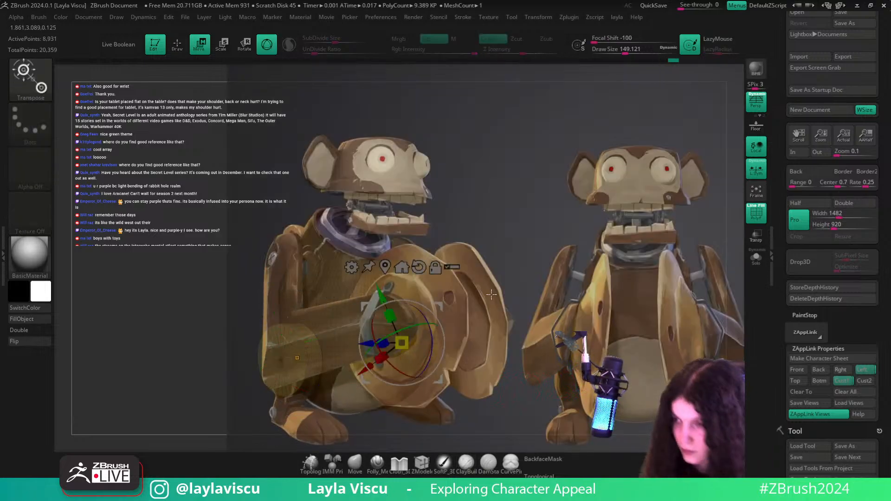
- Isolate the two hip cylinders from the torso and arms and split them into a separate subtool
key(shift+z)
alt+drag(612, 342, 585, 281)
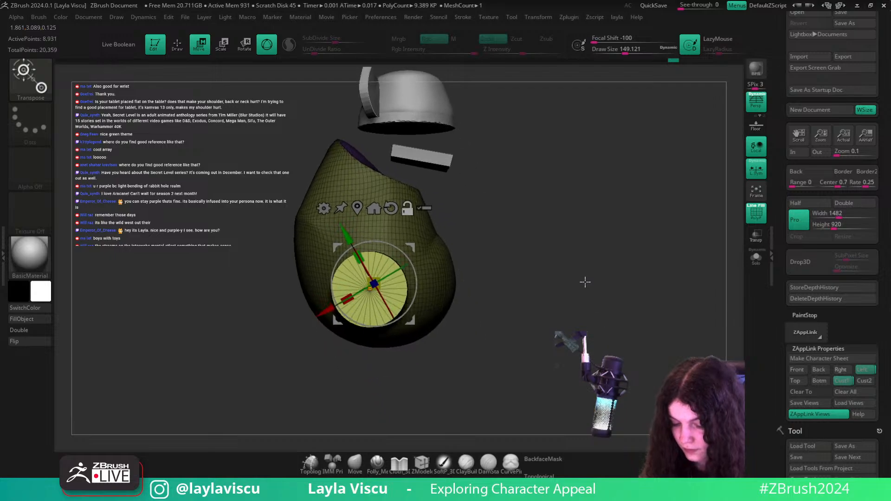
ctrl+drag(369, 378, 364, 397)
key(q)
ctrl+shift+click(449, 266)
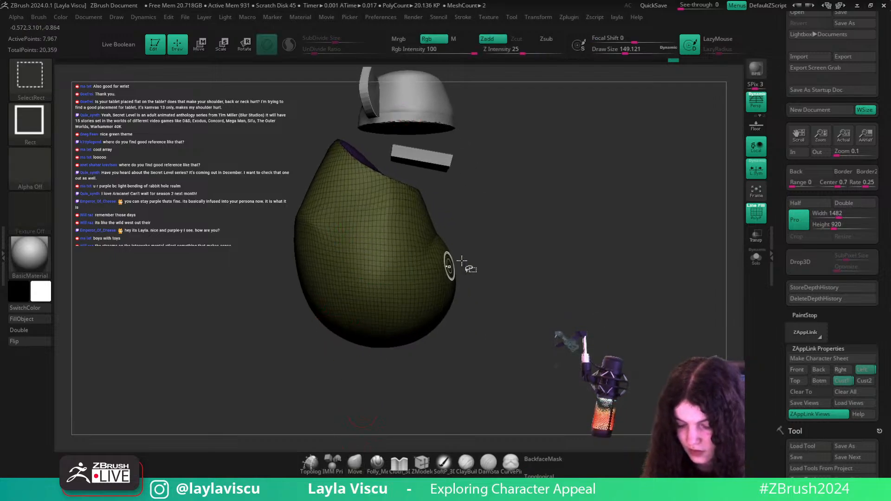
ctrl+click(604, 240)
ctrl+shift+click(572, 288)
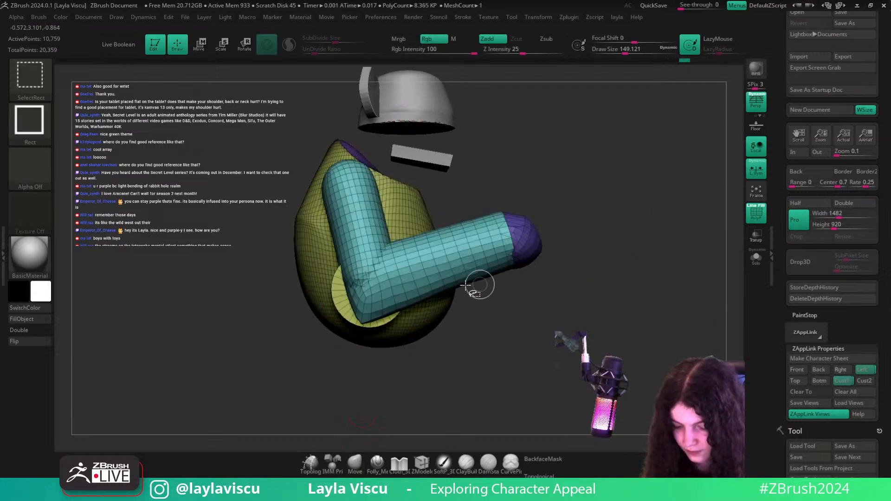
ctrl+shift+click(342, 301)
drag(552, 252, 595, 263)
key(space)
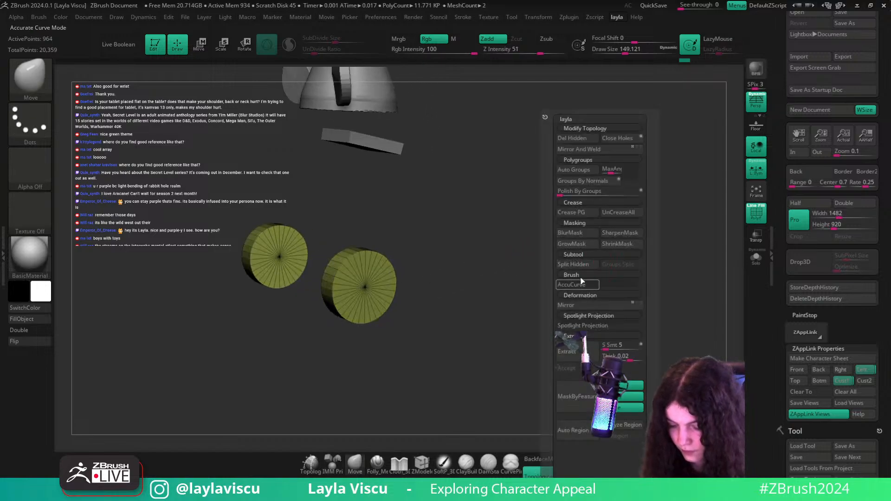
click(581, 283)
- Reset the gizmo orientation on the hip cylinders, lower them slightly and move them inward toward the torso
shift+drag(458, 313, 534, 299)
key(w)
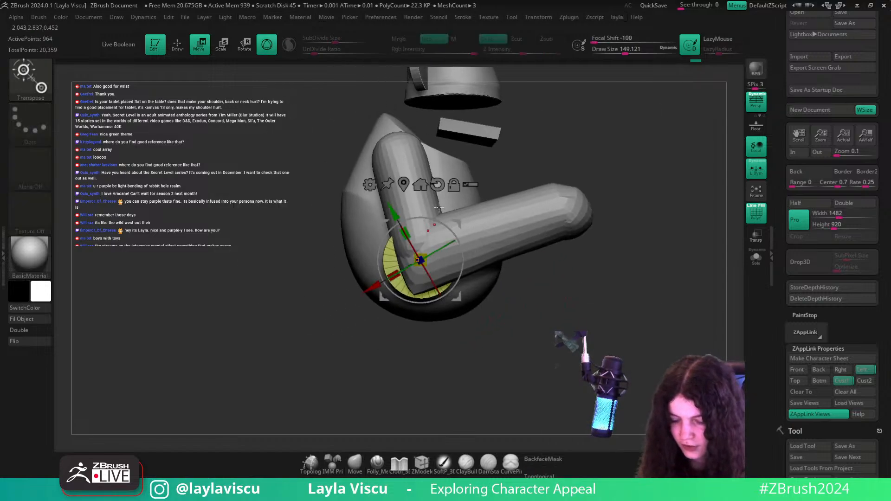
alt+click(437, 185)
drag(418, 202, 418, 211)
shift+drag(534, 292, 580, 286)
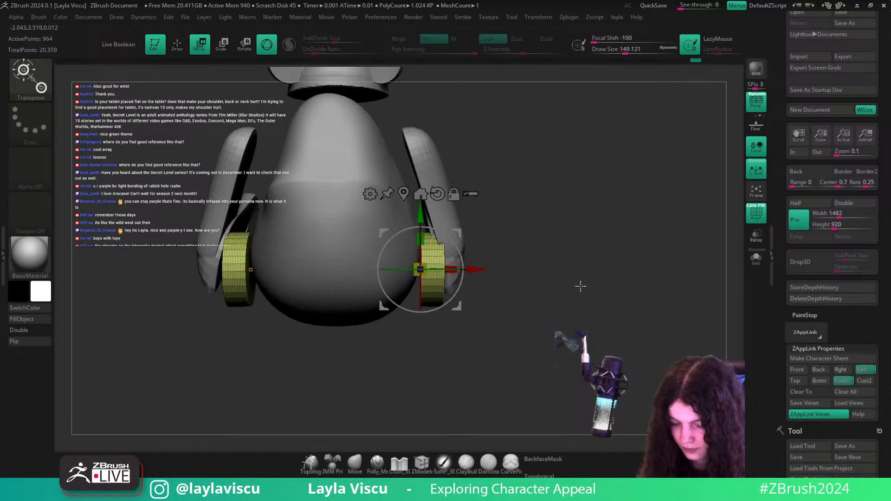
drag(485, 274, 468, 273)
drag(580, 277, 596, 288)
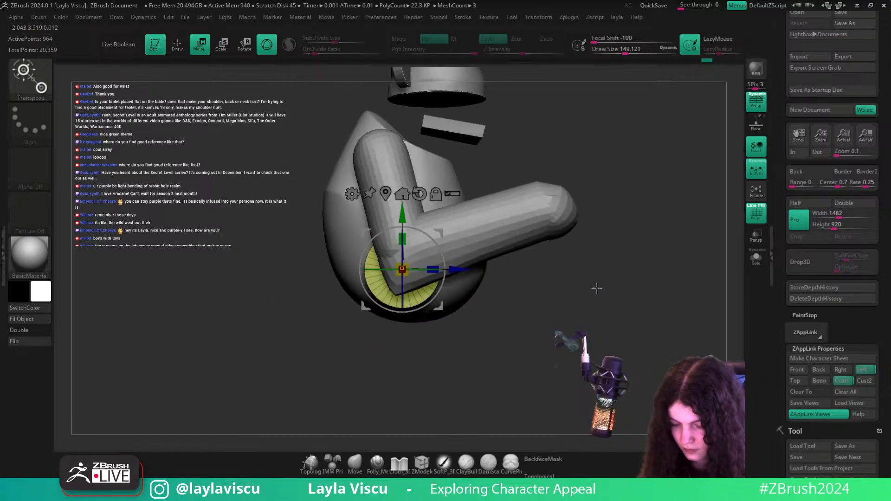
- Shift the hip cylinders slightly backward, and nudge them upward against the reference overlay in the saved Cust1 view
click(843, 381)
drag(544, 408, 355, 315)
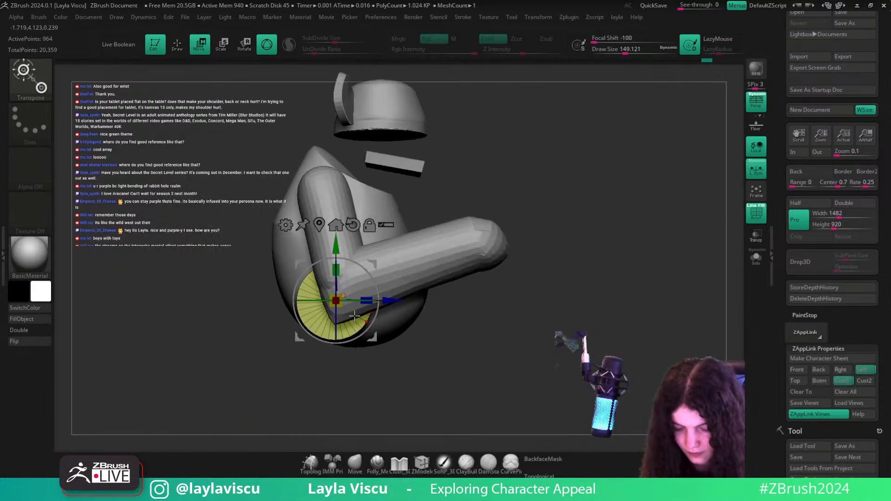
key(b)
key(c)
key(b)
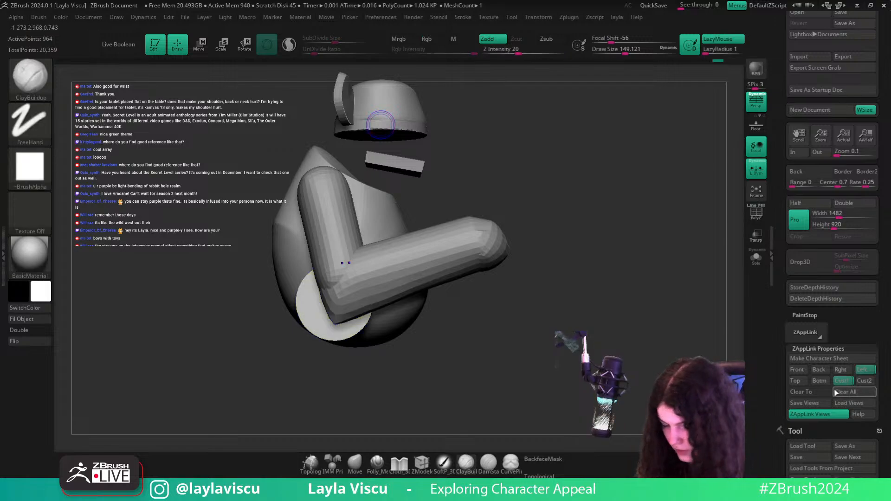
click(842, 381)
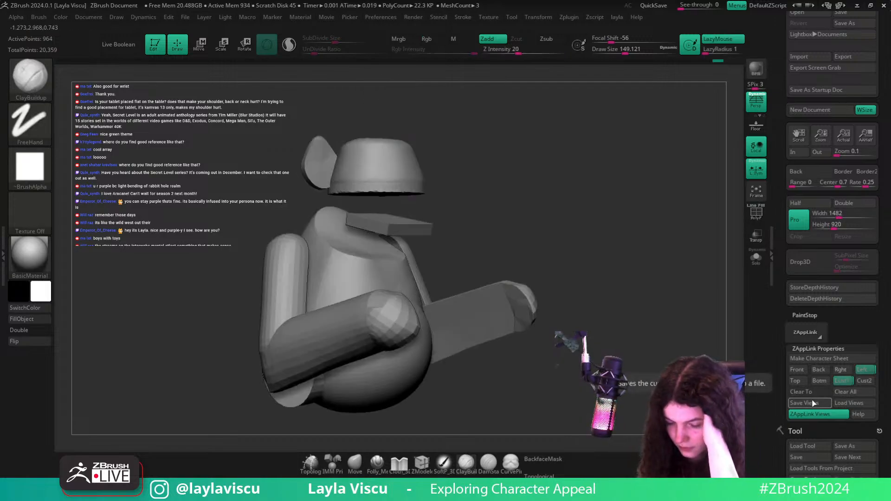
key(shift+z)
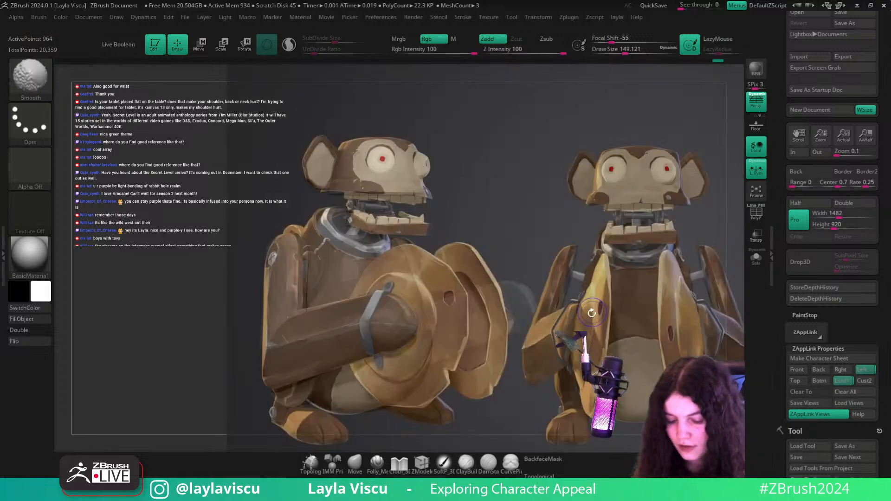
key(w)
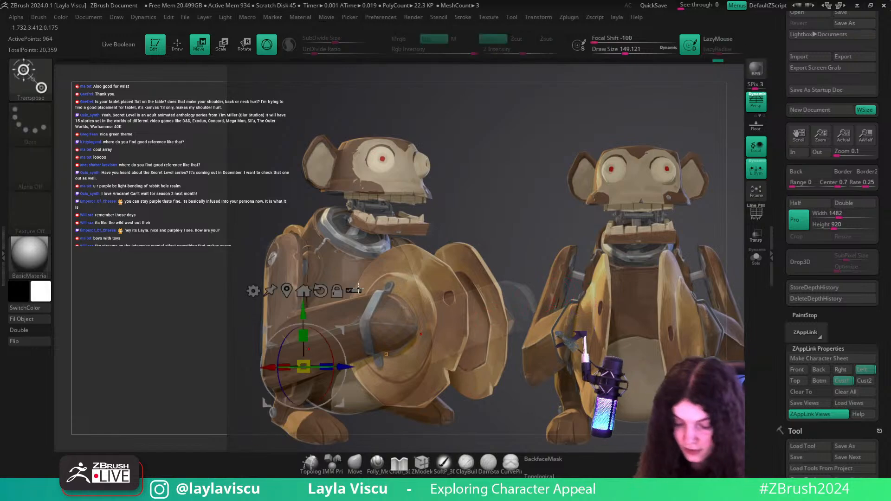
drag(304, 315, 303, 310)
key(q)
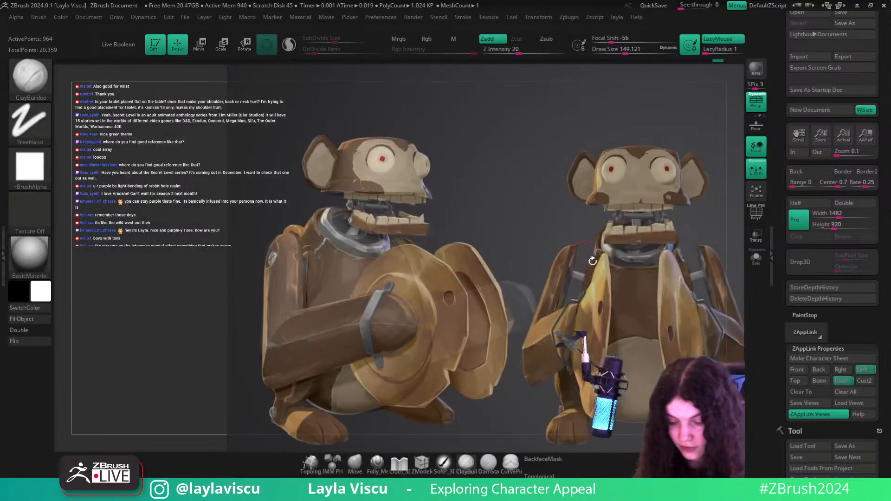
- Adjust the hip cylinders' upper back edge with the Move brush at a draw size of about 386 and compare with the reference overlay
key(shift+z)
mouse_move(582, 288)
shift+mouse_down()
mouse_move(606, 344)
mouse_move(628, 277)
shift+mouse_up()
key(s)
drag(384, 256, 410, 253)
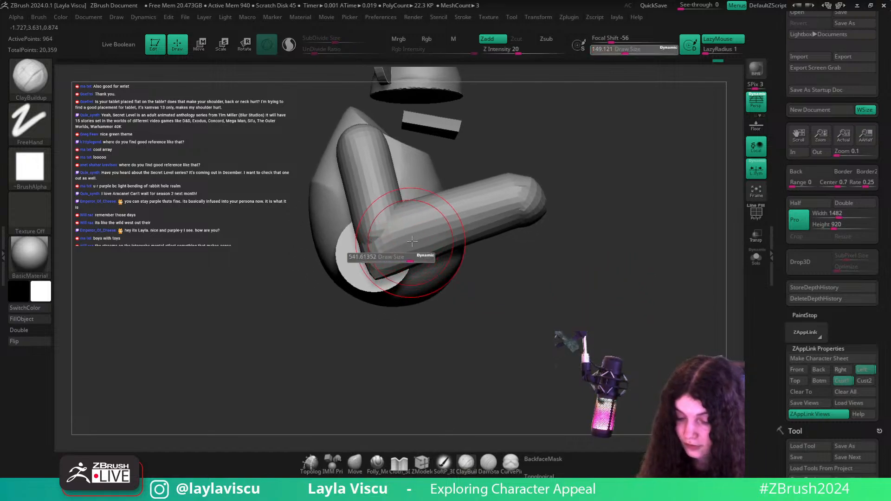
click(355, 463)
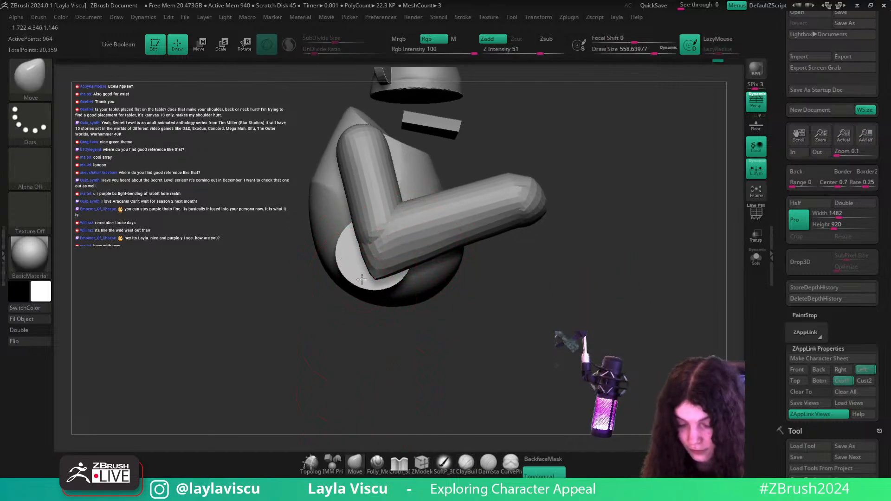
key(s)
drag(357, 238, 346, 236)
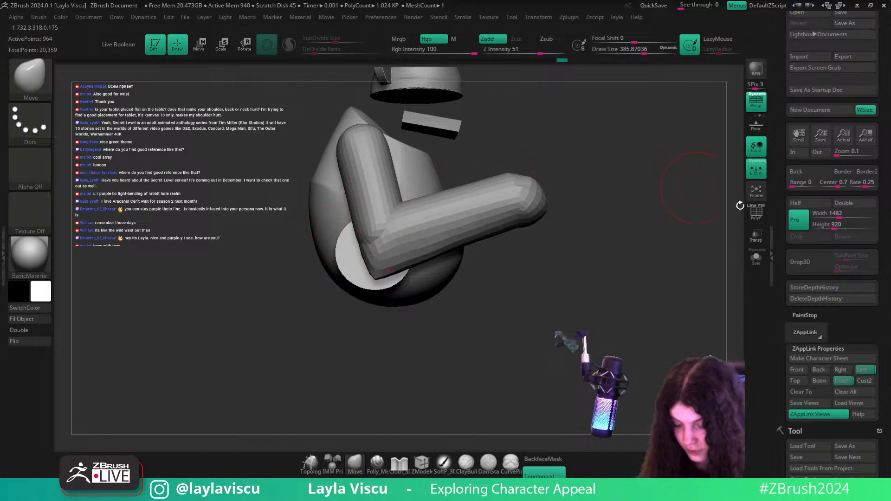
click(844, 382)
key(shift+z)
key(shift+z)
- Move the gizmo pivot to the hip cylinders' back edge, rotate them to follow the torso and check the saved Cust1 view
drag(626, 301, 618, 366)
key(w)
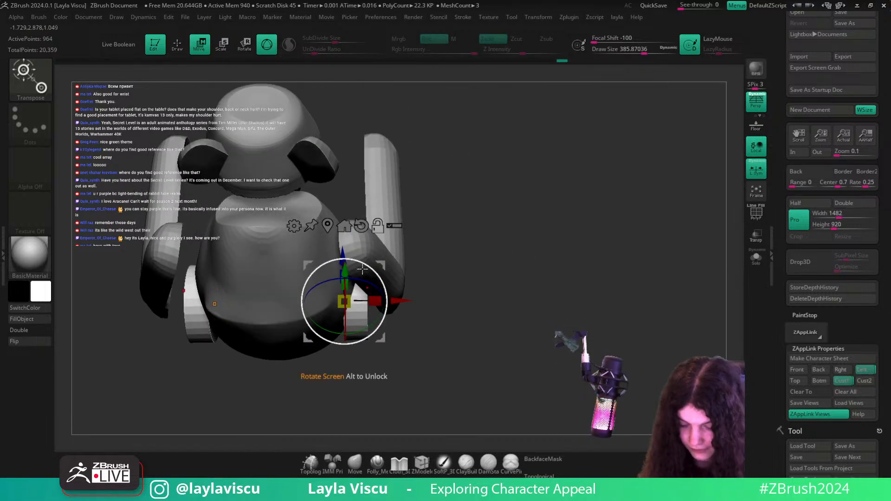
alt+drag(341, 251, 339, 280)
drag(436, 327, 441, 354)
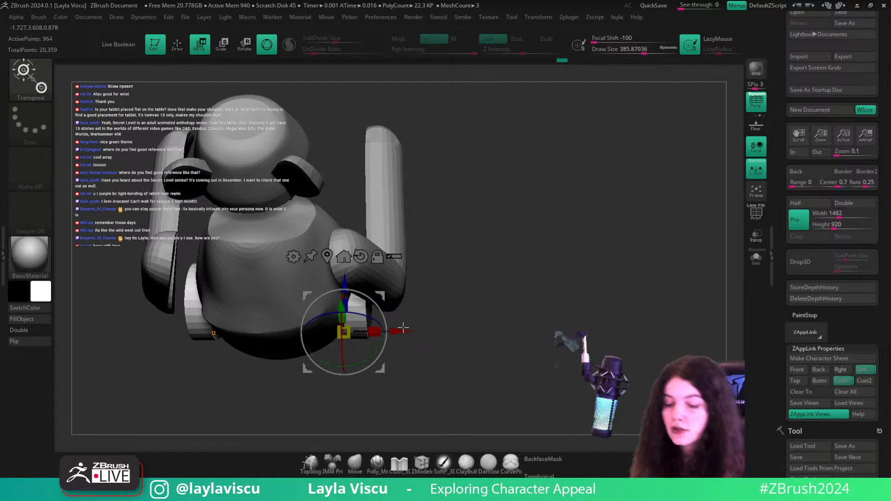
drag(364, 359, 356, 361)
key(q)
mouse_move(471, 257)
mouse_down()
mouse_move(481, 248)
mouse_move(486, 276)
mouse_up()
click(842, 381)
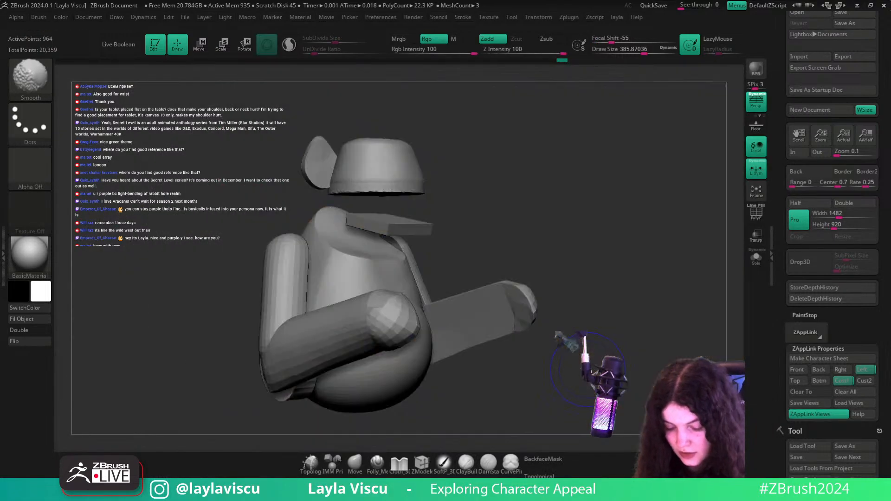
drag(587, 373, 619, 371)
- Fine-tune the hip cylinders' placement with the gizmo and compare them with the reference overlay in the saved Cust1 view
key(w)
mouse_move(571, 335)
alt+mouse_down()
mouse_move(658, 306)
mouse_move(629, 401)
alt+mouse_up()
mouse_move(445, 281)
alt+mouse_down()
mouse_move(456, 282)
mouse_move(413, 281)
mouse_move(439, 290)
alt+mouse_up()
drag(464, 295, 460, 294)
key(b)
key(m)
key(v)
click(850, 380)
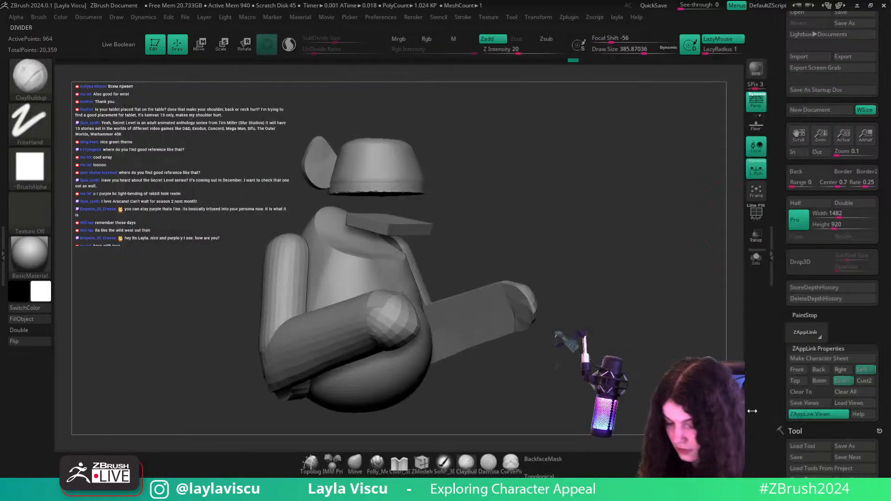
key(shift+z)
key(shift+z)
- Examine the hip cylinders alone in Solo mode and with the whole model from the side and front
drag(603, 378, 668, 325)
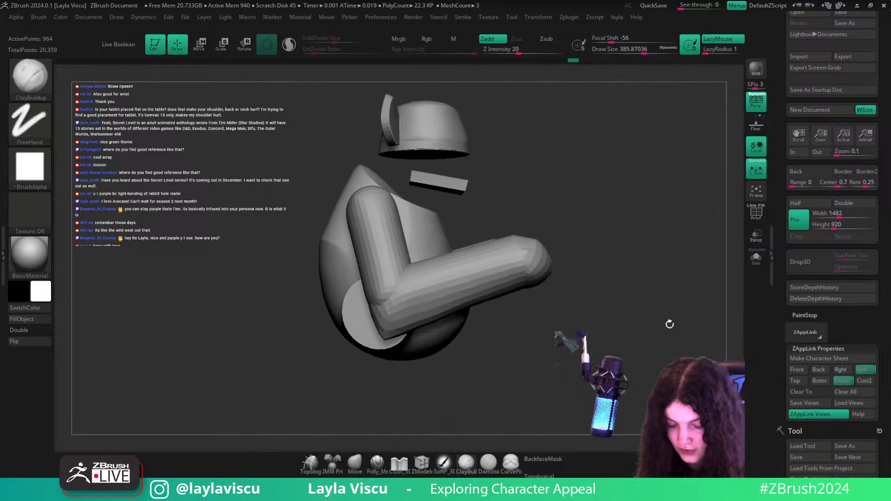
drag(723, 294, 748, 289)
click(752, 261)
key(w)
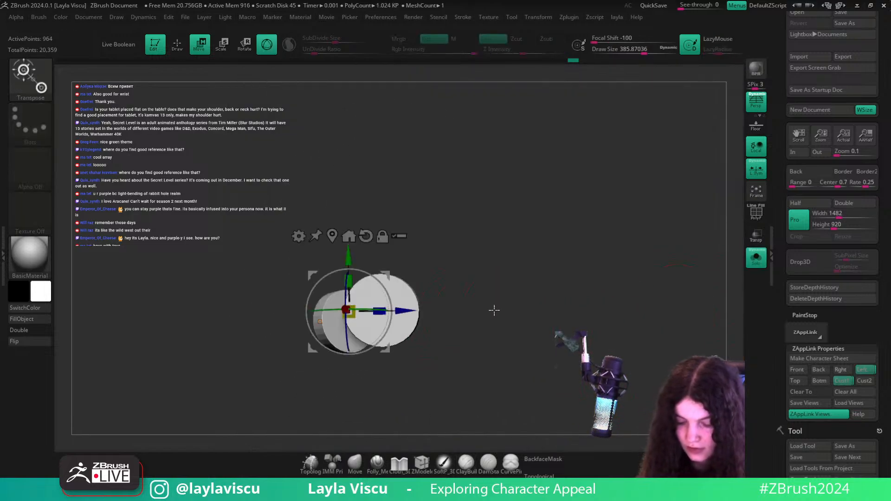
key(b)
key(b)
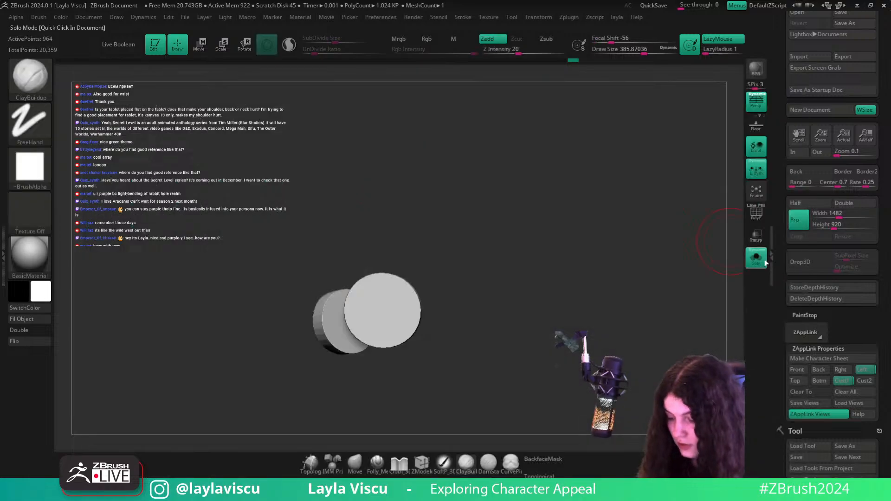
click(763, 261)
mouse_move(703, 306)
mouse_down()
mouse_move(741, 302)
mouse_move(844, 330)
mouse_up()
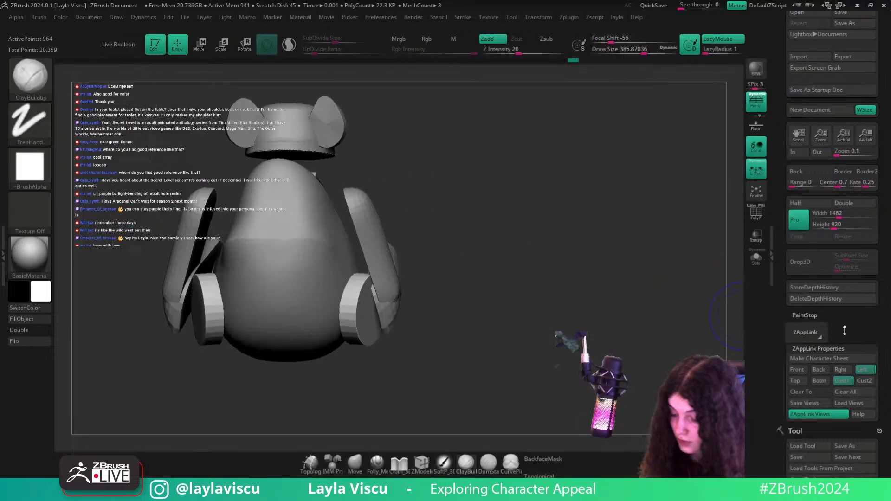
click(842, 381)
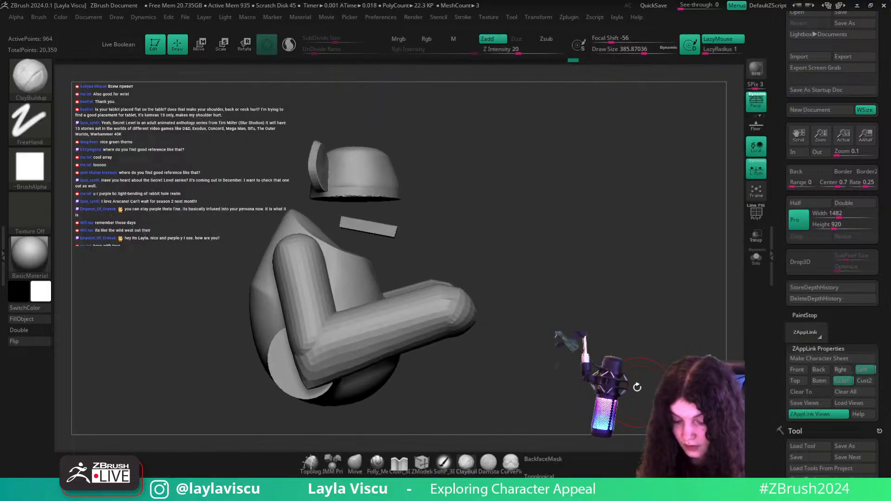
- Insert a CubeSplit block from the IMM_3DCW brush onto the underside of the hip cylinders
alt+drag(637, 387, 668, 355)
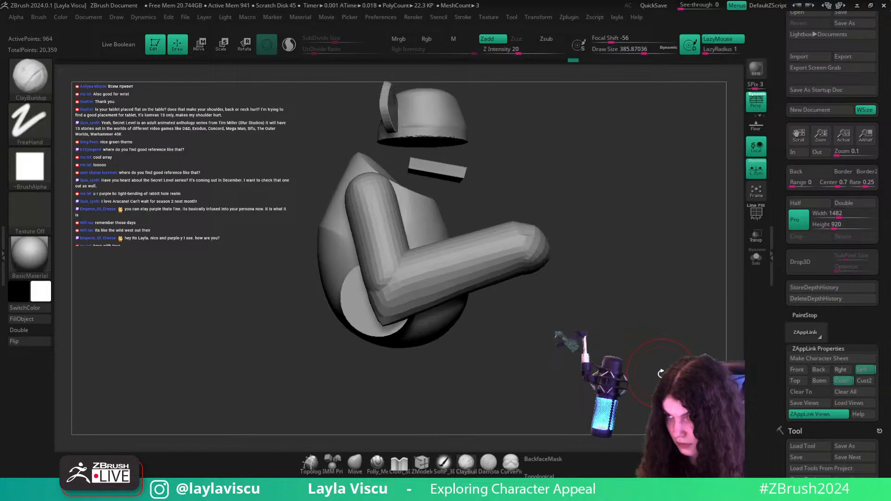
drag(476, 358, 523, 330)
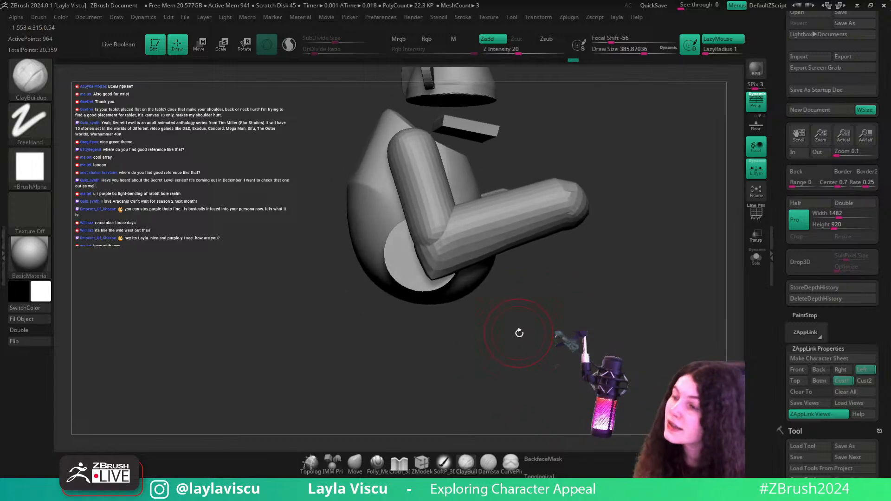
mouse_move(517, 336)
alt+mouse_down()
mouse_move(536, 324)
mouse_move(526, 329)
alt+mouse_up()
key(b)
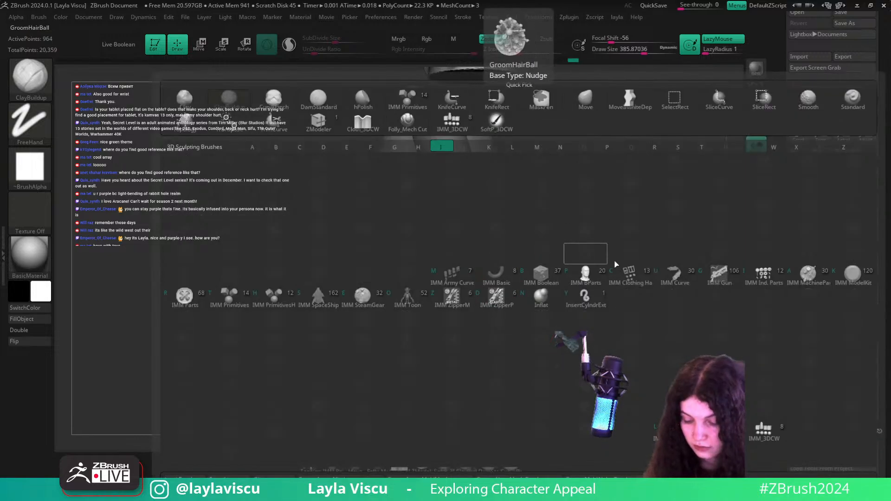
click(758, 443)
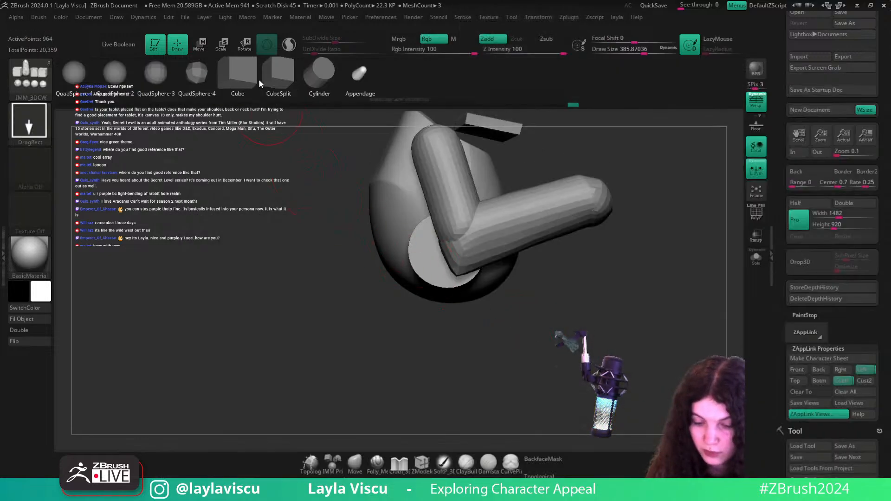
click(277, 78)
ctrl+right_drag(517, 331, 526, 387)
drag(526, 387, 519, 302)
key(shift+f)
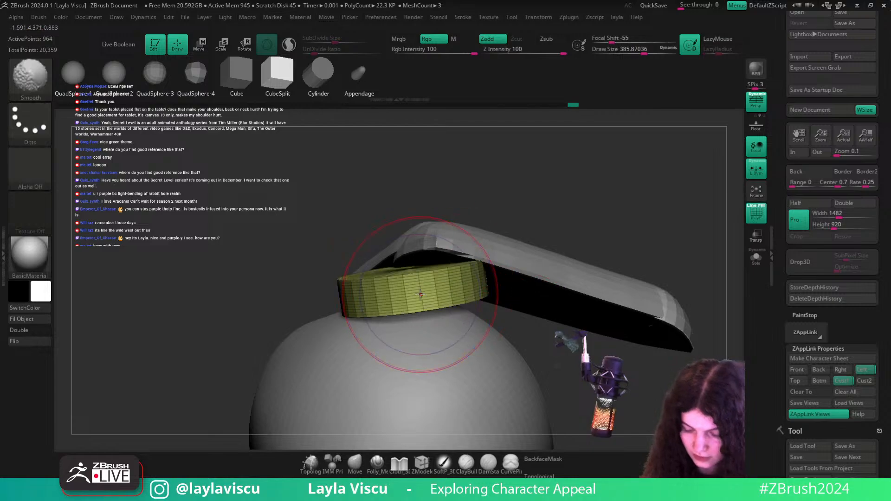
drag(425, 293, 425, 313)
- Scale and position the inserted cubes beneath the hip cylinders with the gizmo
drag(599, 201, 560, 340)
key(w)
key(shift+f)
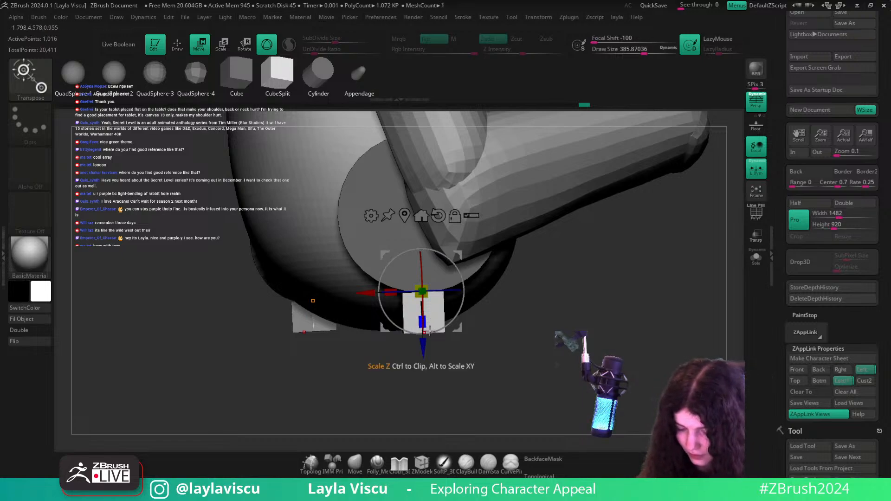
drag(425, 323, 424, 320)
drag(372, 295, 286, 308)
click(313, 298)
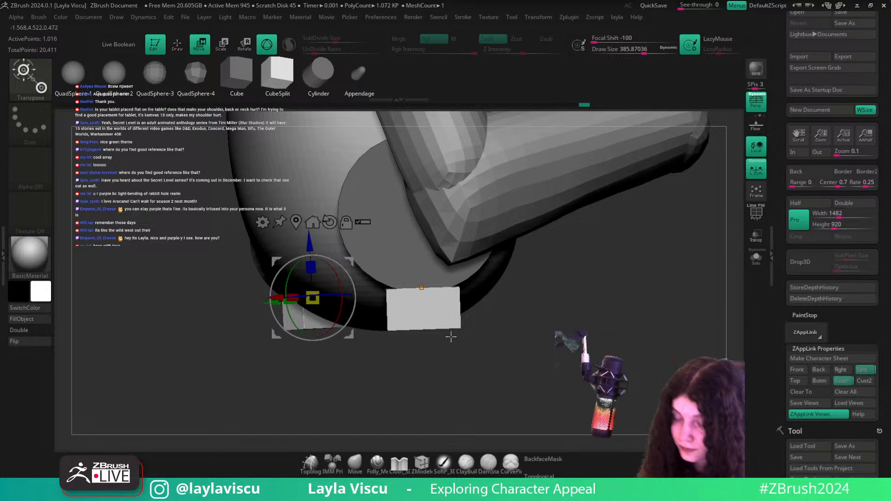
click(421, 288)
drag(423, 342, 423, 339)
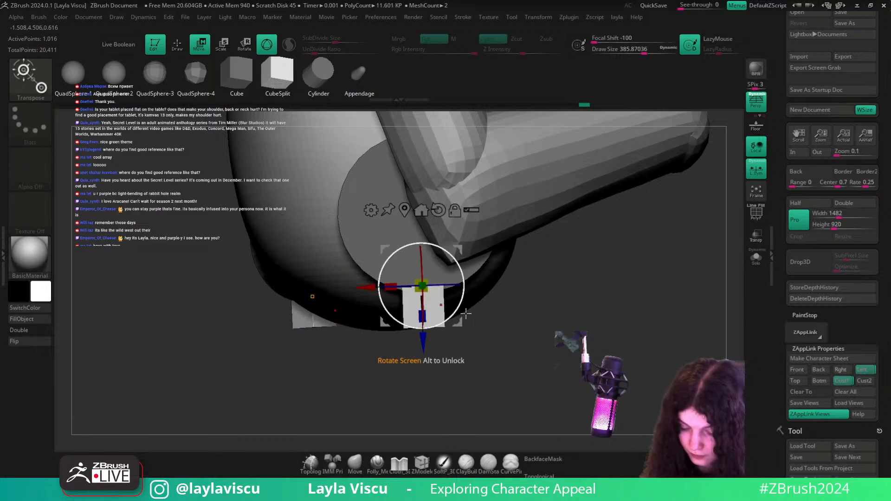
right_drag(394, 315, 440, 297)
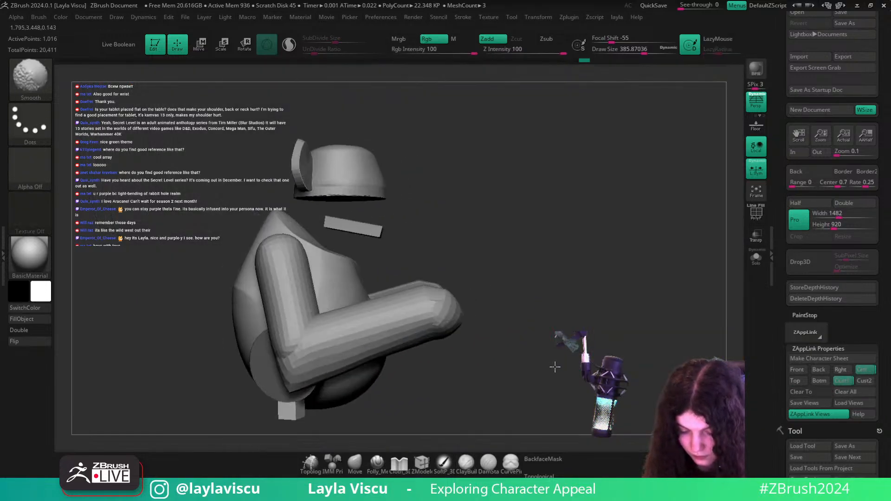
- Remove the extra edge loops from the cubes beneath the hips with the ZModeler brush
drag(557, 368, 567, 297)
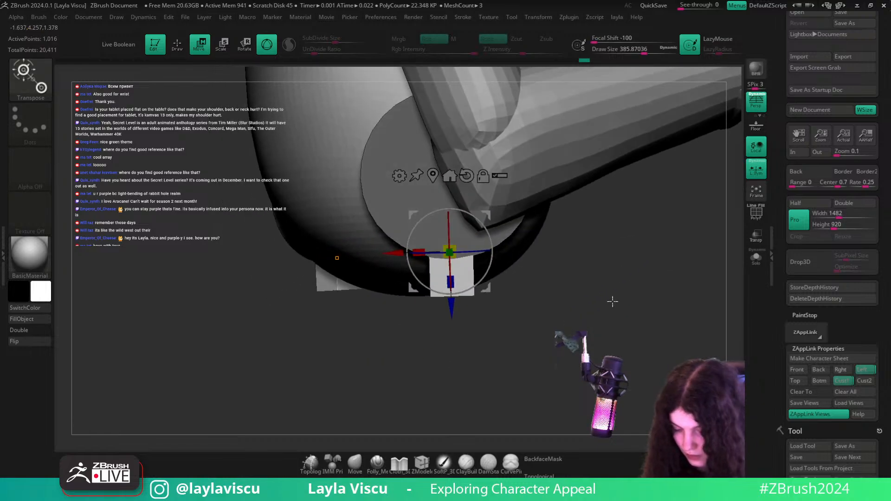
key(shift+f)
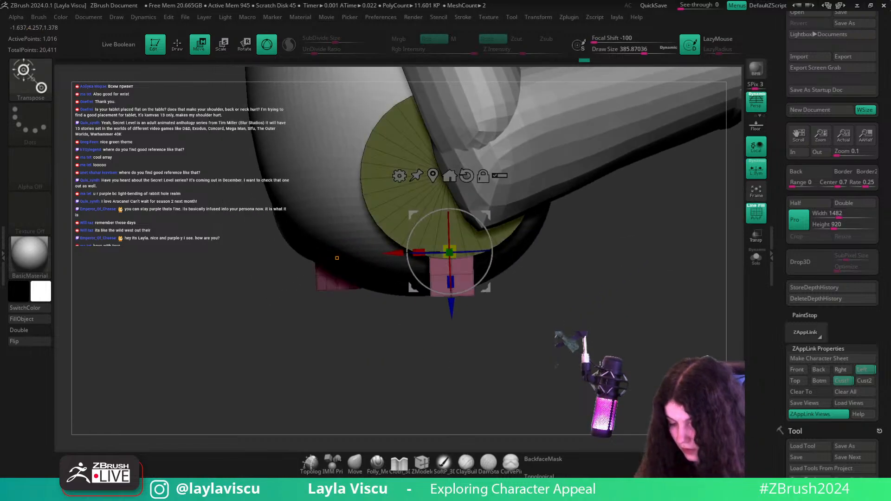
key(q)
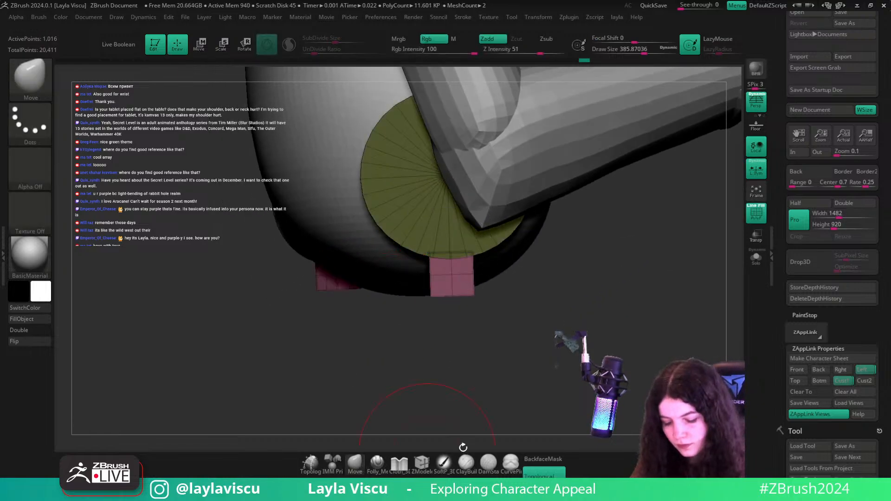
click(422, 463)
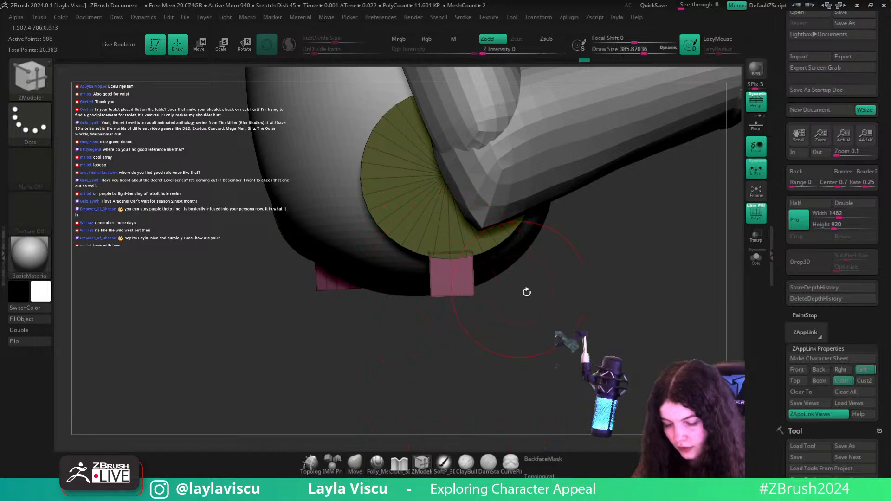
drag(527, 292, 473, 277)
drag(491, 352, 453, 351)
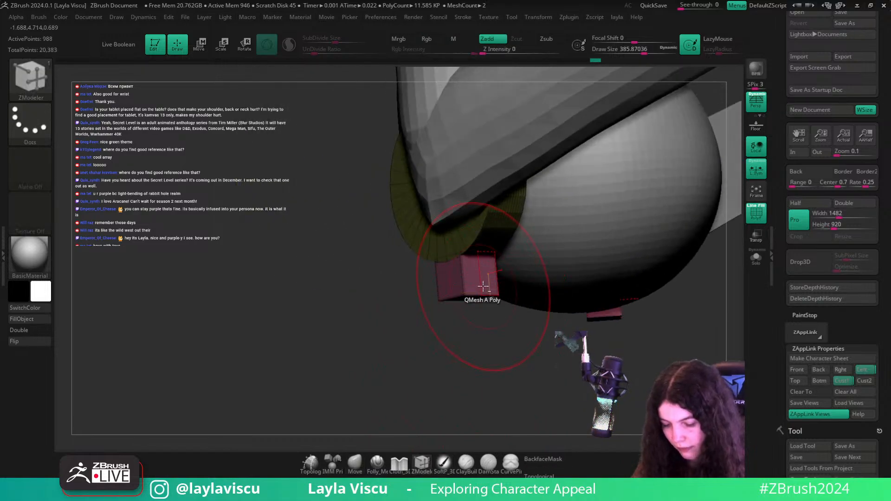
drag(480, 284, 527, 360)
- Try to apply the Deformer Soft gizmo modifier to the cubes beneath the hips
key(w)
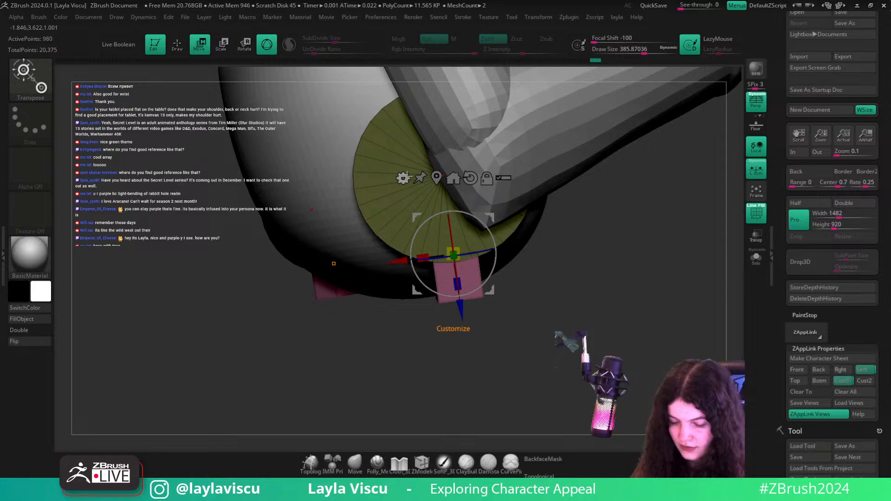
click(403, 178)
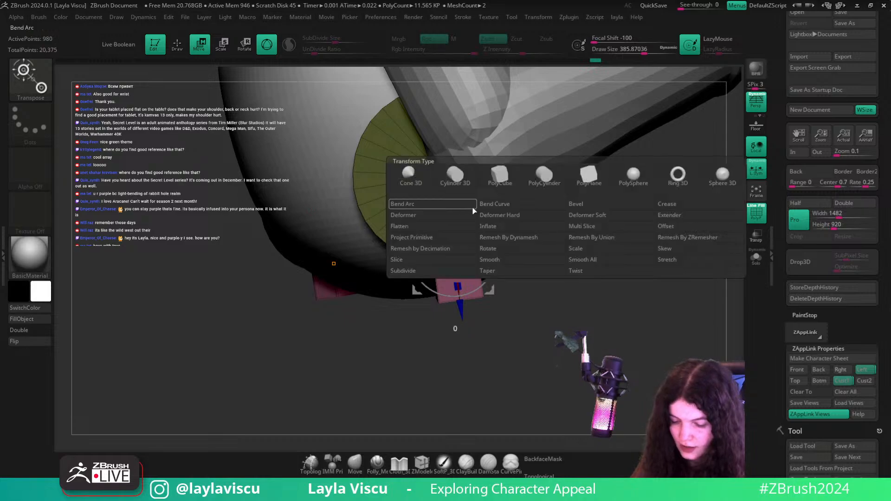
click(586, 218)
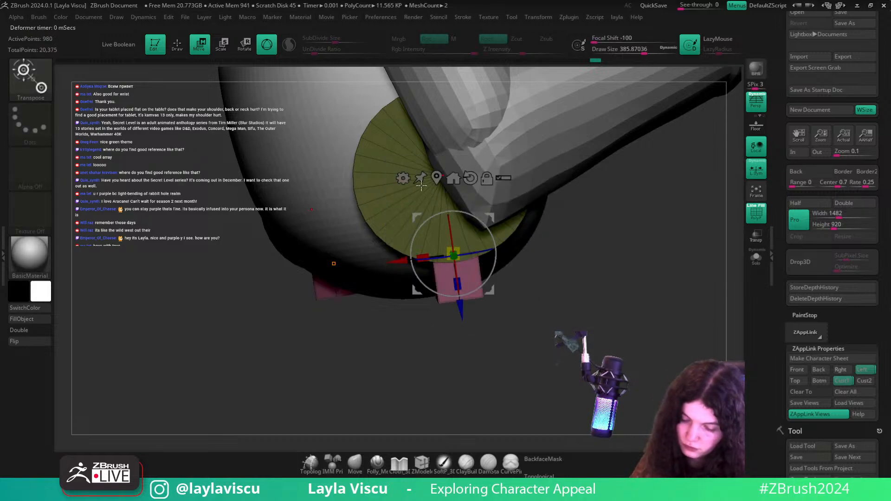
click(402, 178)
click(579, 219)
key(ctrl+z)
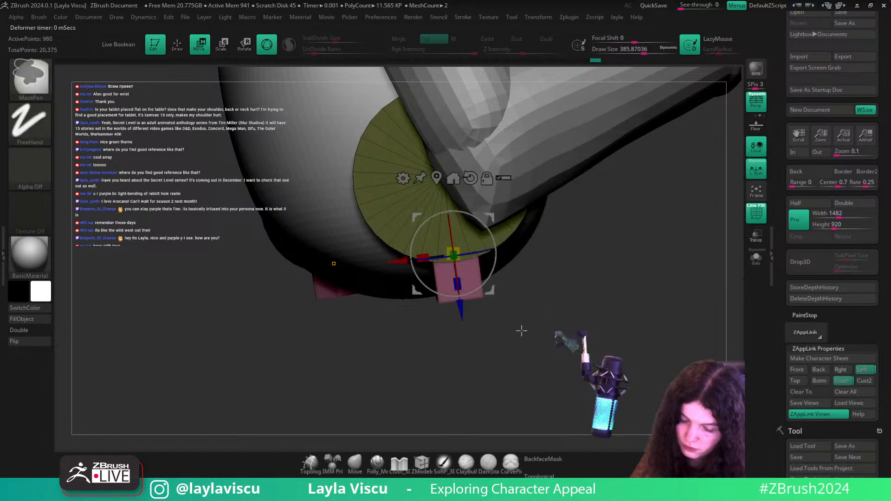
key(q)
ctrl+drag(532, 337, 534, 339)
- Isolate the cubes, separate them from the hip cylinders with Split Hidden and open the gizmo's modifier choices
drag(533, 336, 573, 299)
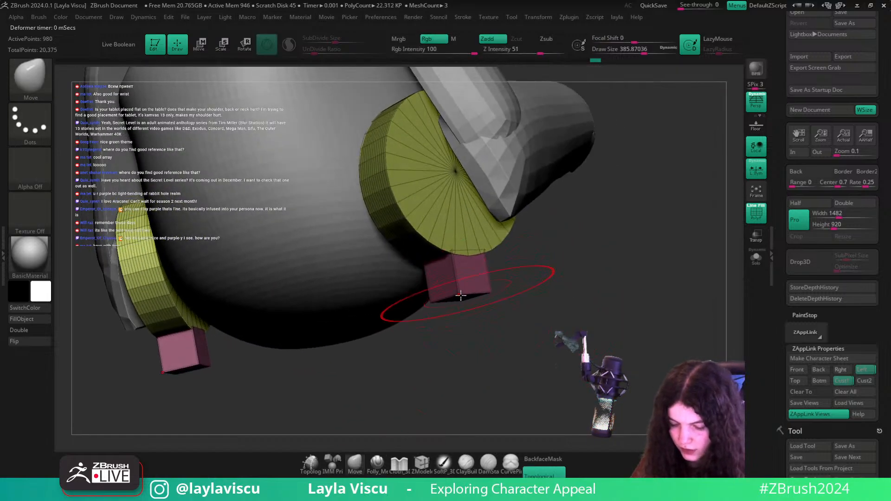
ctrl+shift+click(460, 295)
key(space)
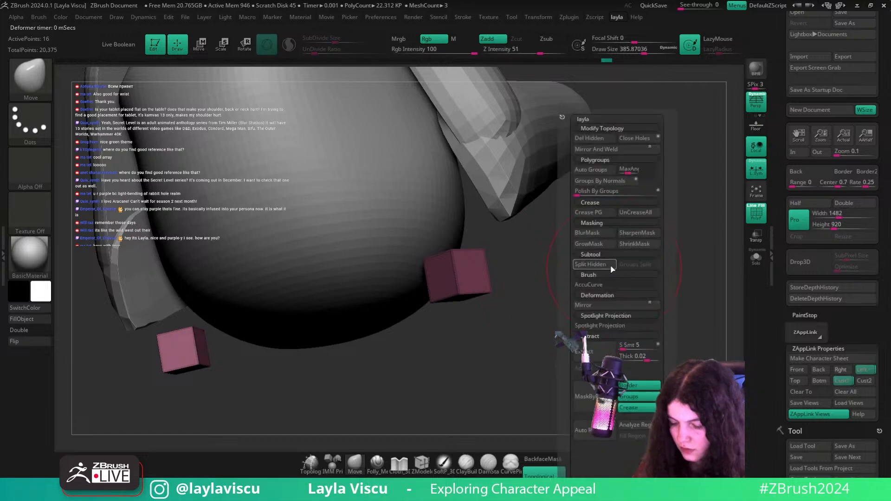
click(590, 265)
key(w)
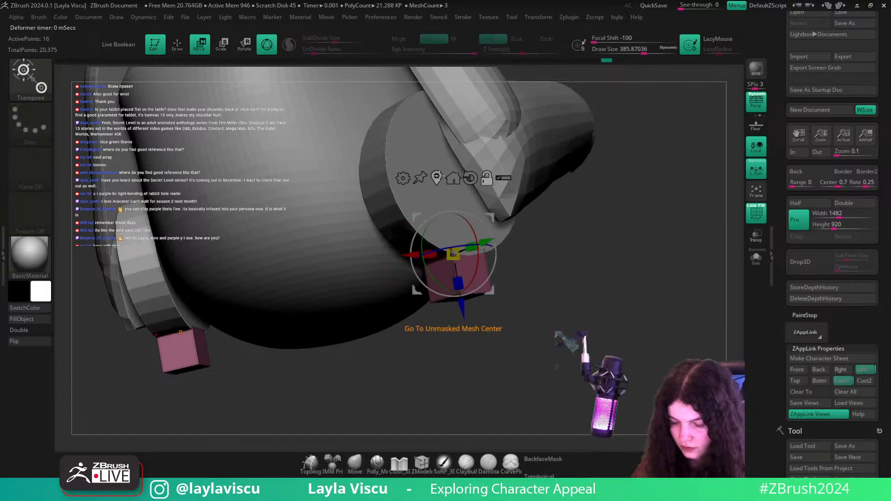
click(402, 178)
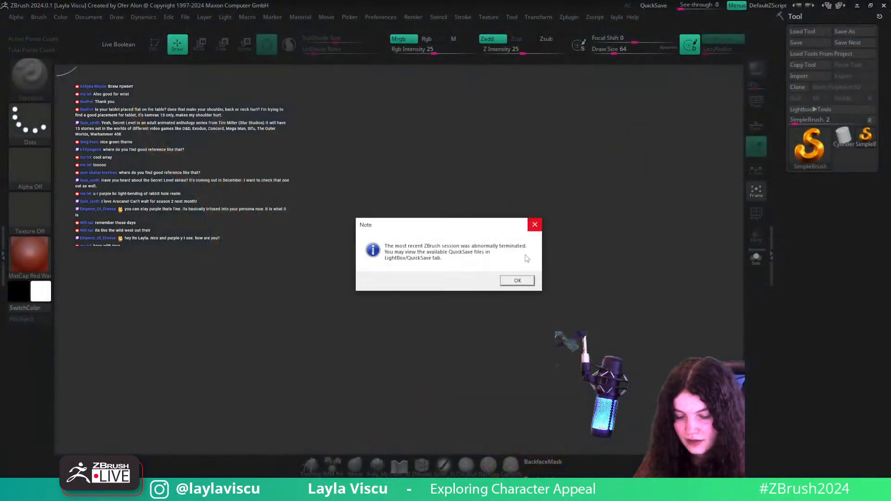
- Dismiss the crash notice, restore the QS_3638 QuickSave and frame the model with polyframe shown
click(514, 282)
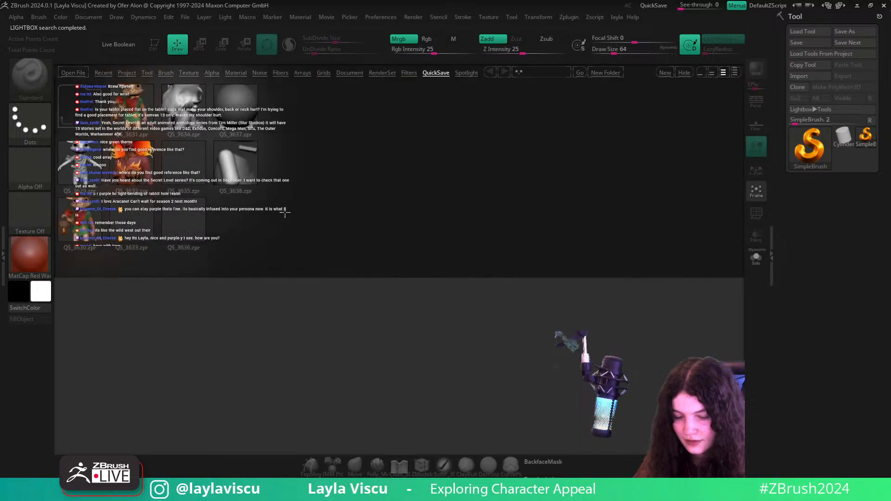
click(242, 172)
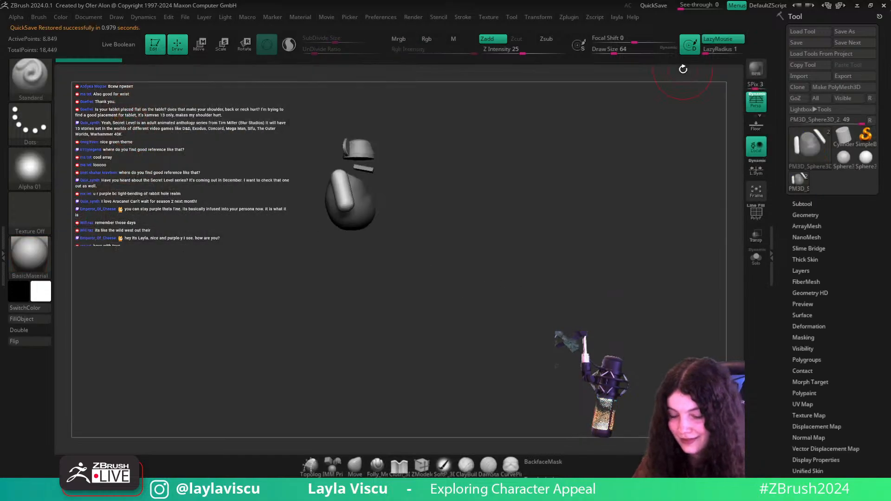
key(f)
key(shift+f)
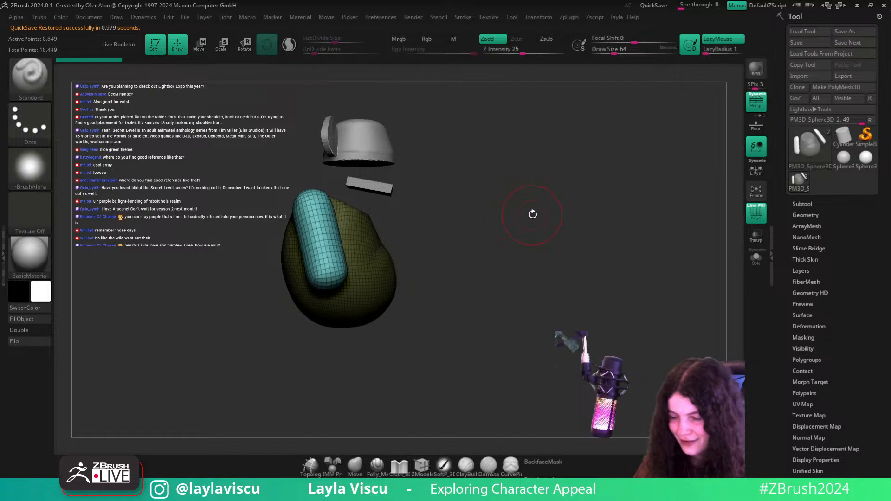
alt+drag(552, 210, 623, 199)
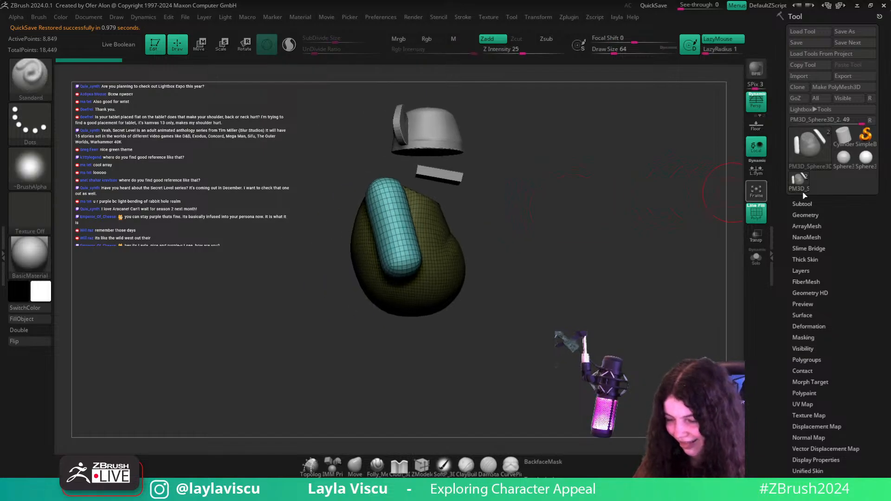
- Dock the Document palette beside the canvas and expand its ZAppLink Properties
click(94, 17)
click(77, 28)
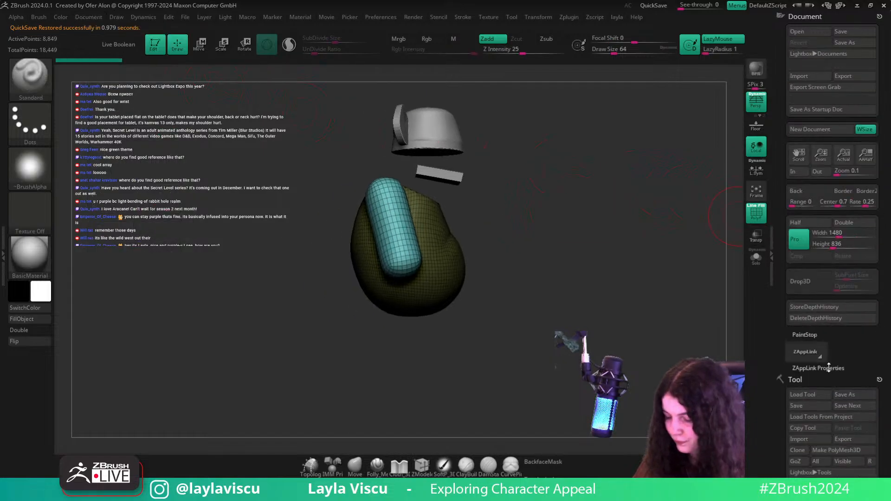
click(829, 368)
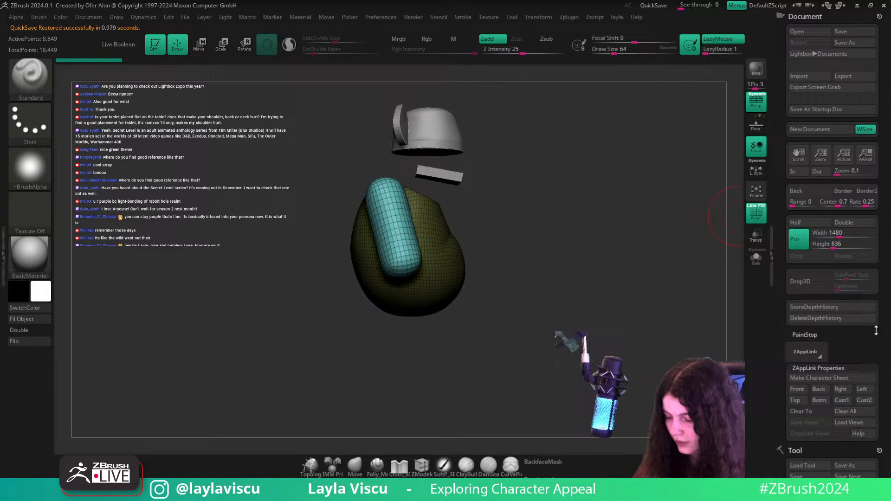
- Import the PNG monkey reference from the day10_toy folder as a texture and add it to Spotlight
click(495, 18)
click(514, 78)
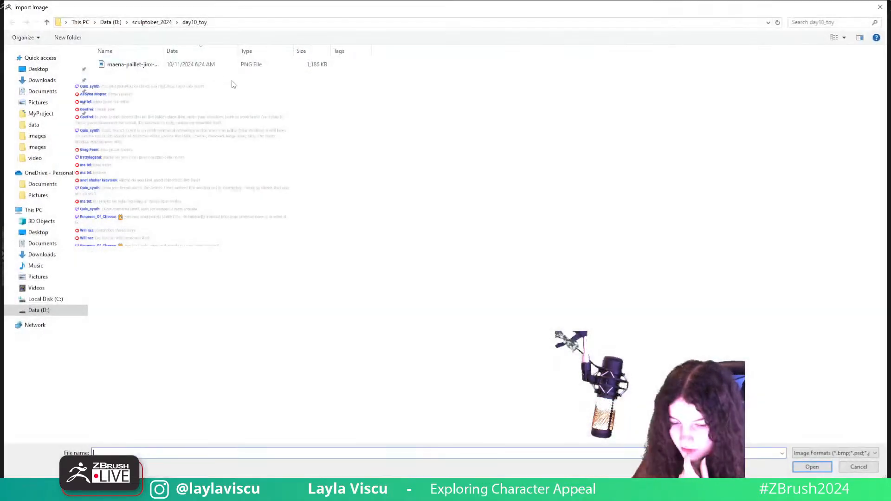
double_click(158, 66)
click(491, 19)
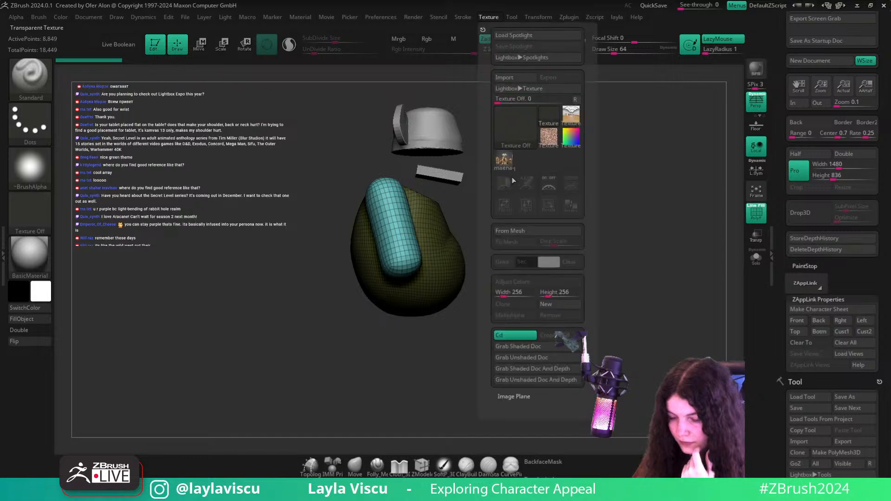
click(487, 182)
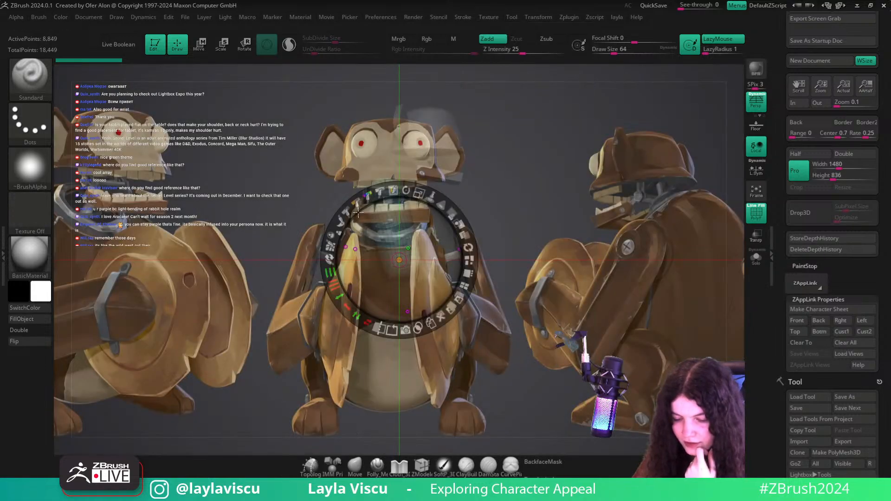
- Reposition the Spotlight reference, adjust its opacity and fade, and align the model with its side view
drag(242, 227, 456, 230)
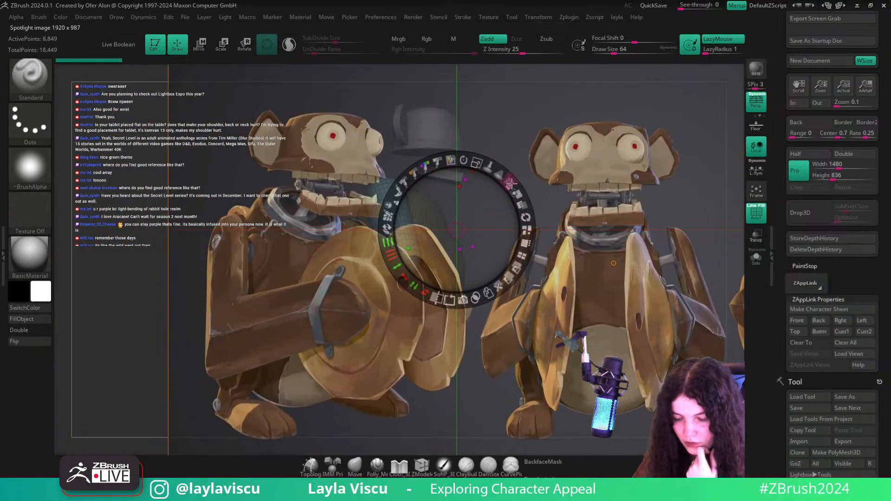
drag(514, 185, 518, 196)
key(z)
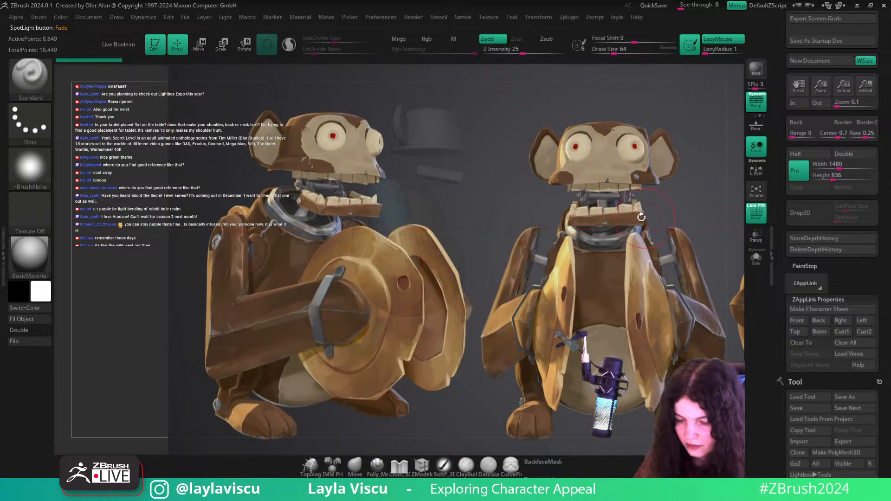
key(z)
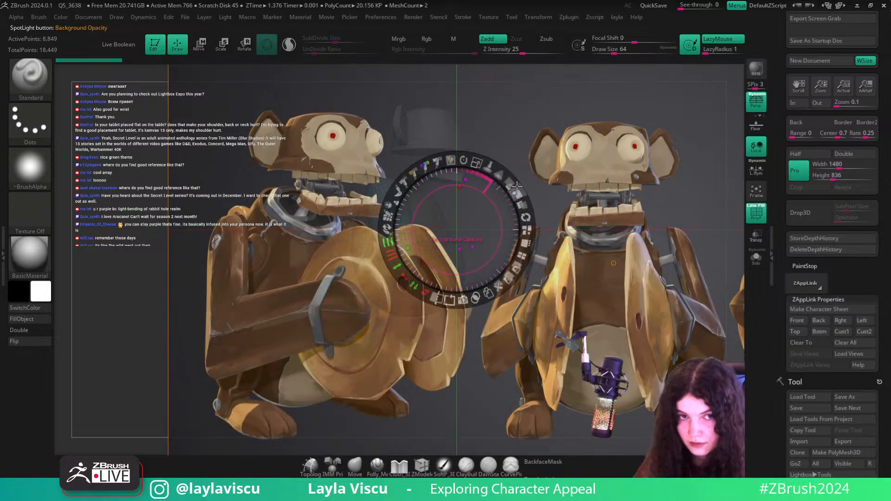
drag(511, 183, 499, 171)
key(z)
drag(604, 168, 532, 199)
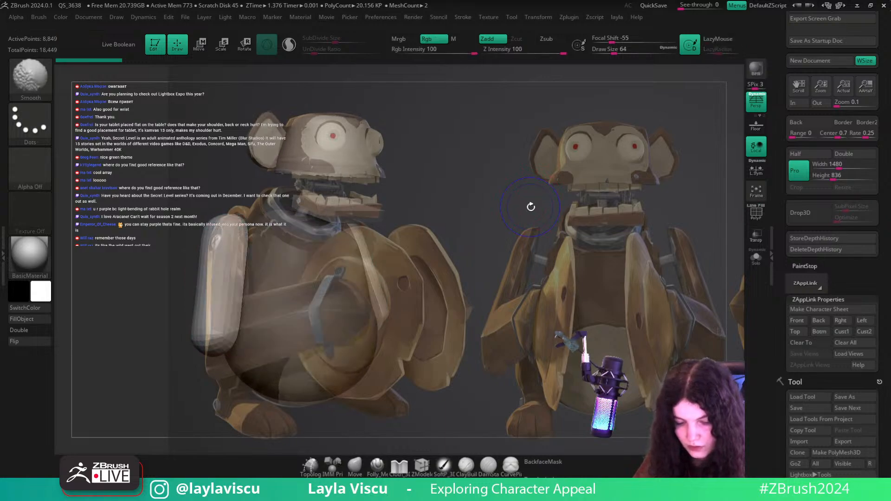
- Display the model with polyframe and orbit it until its body and arms line up with the reference's side view
right_click(531, 205)
mouse_move(506, 190)
ctrl+right_down()
mouse_move(503, 138)
mouse_move(501, 165)
ctrl+right_up()
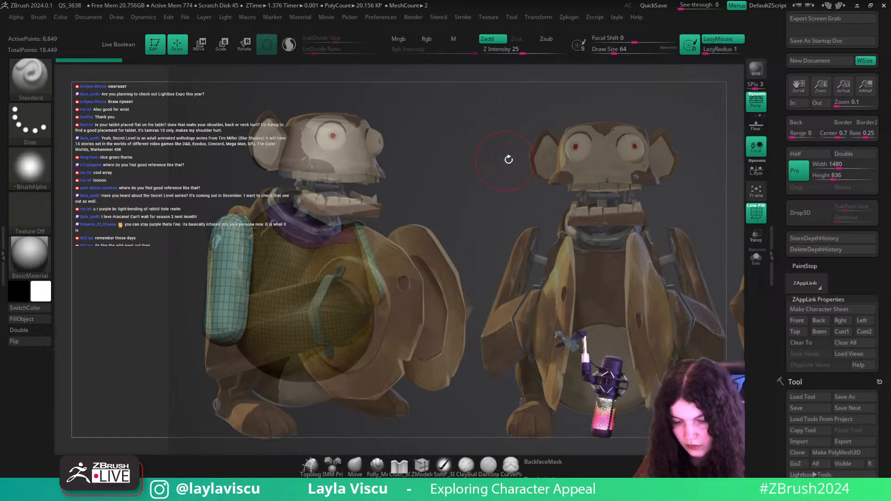
key(shift+f)
drag(513, 158, 507, 138)
ctrl+right_drag(506, 139, 508, 139)
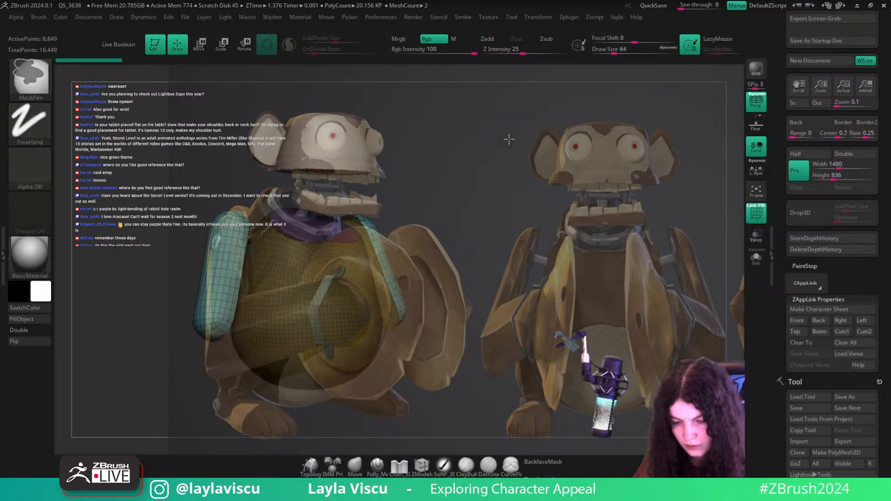
drag(484, 169, 483, 171)
- Compare the model with and without the reference overlay and store the aligned camera as the Cust1 ZAppLink view
key(shift+z)
key(shift+z)
key(shift+z)
key(shift+z)
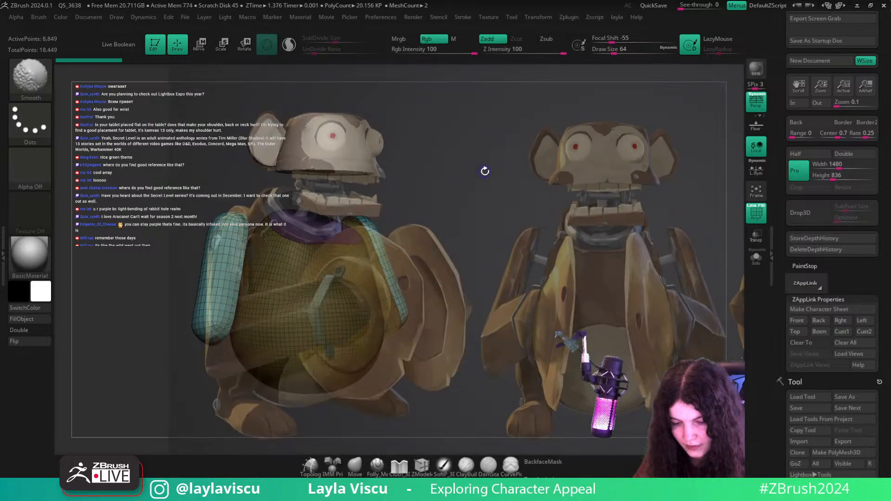
key(shift+z)
key(shift+z)
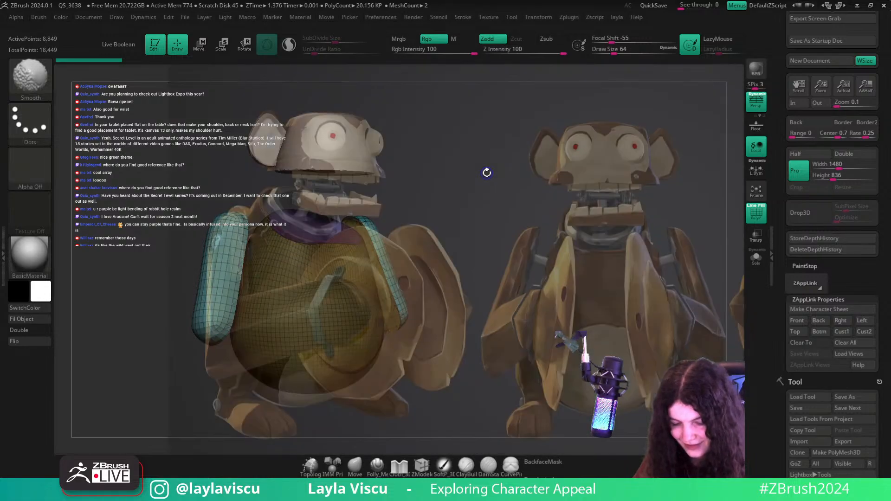
click(842, 331)
key(shift+z)
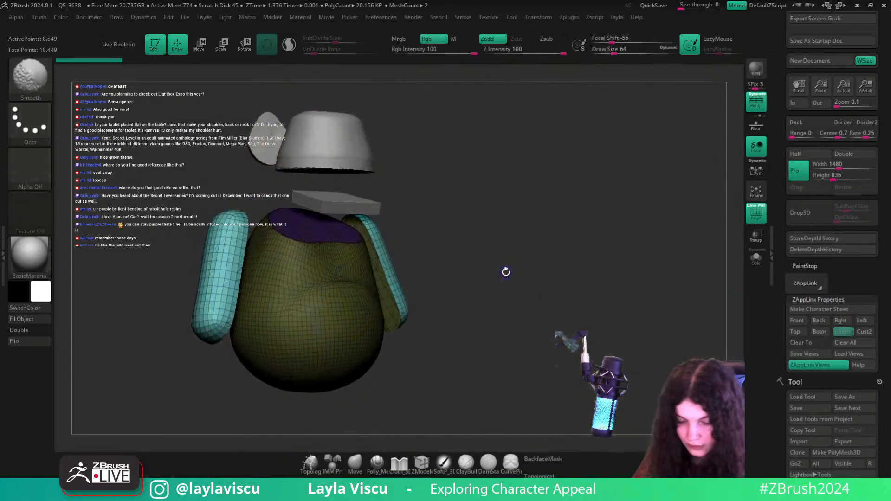
key(shift+z)
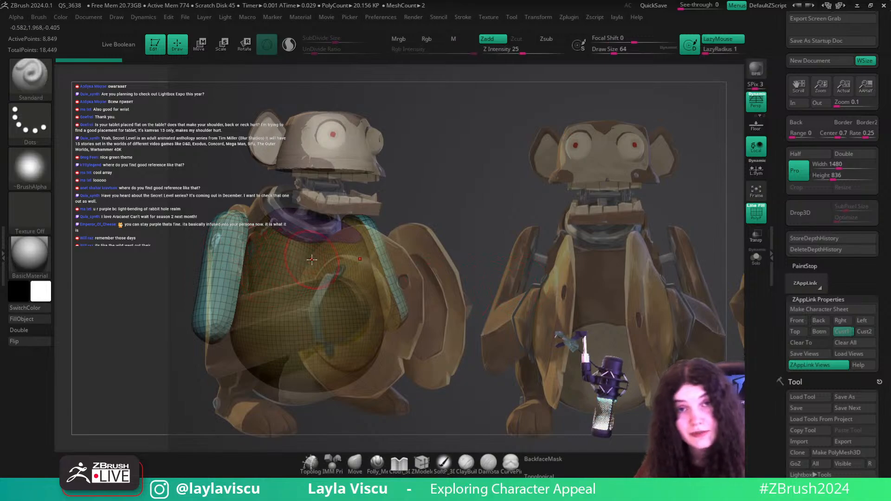
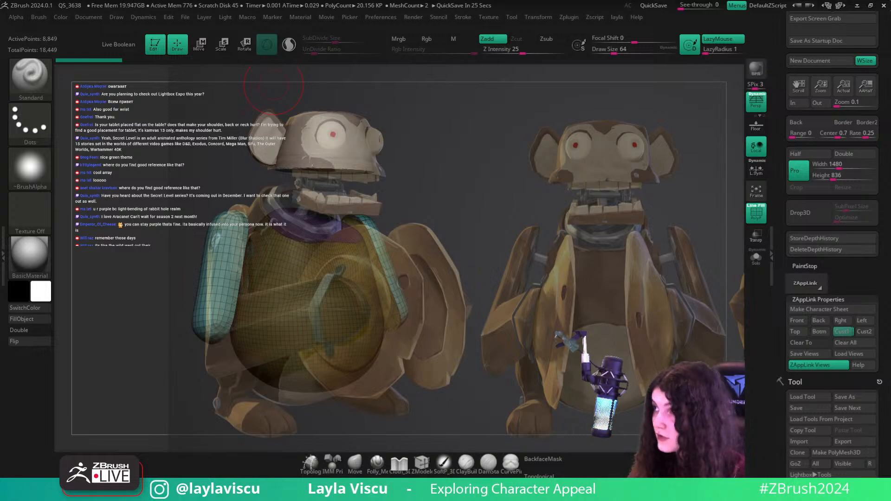
- Move and rotate the upper arm with the gizmo so it stands upright over the reference's upper arm
key(w)
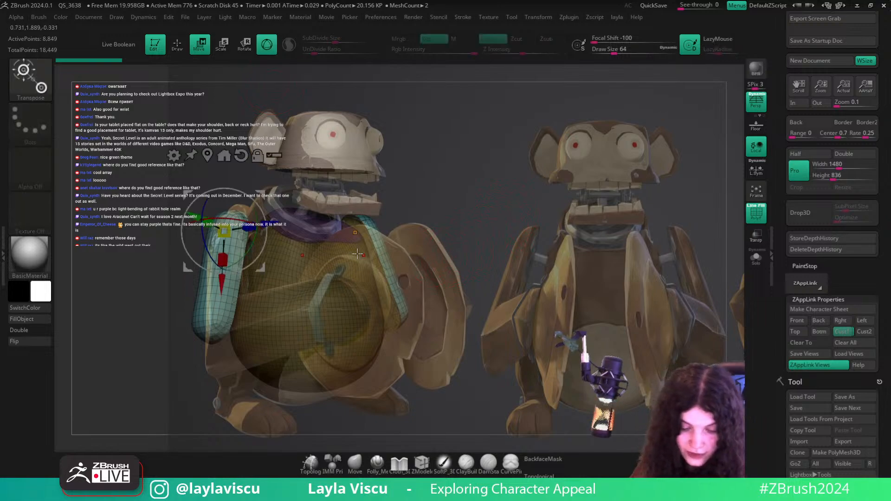
drag(243, 276, 222, 268)
drag(248, 239, 246, 245)
click(354, 464)
- Duplicate the upper arm and angle the copy forward from the elbow as a forearm, with the reference hidden
key(shift+z)
shift+drag(499, 274, 515, 309)
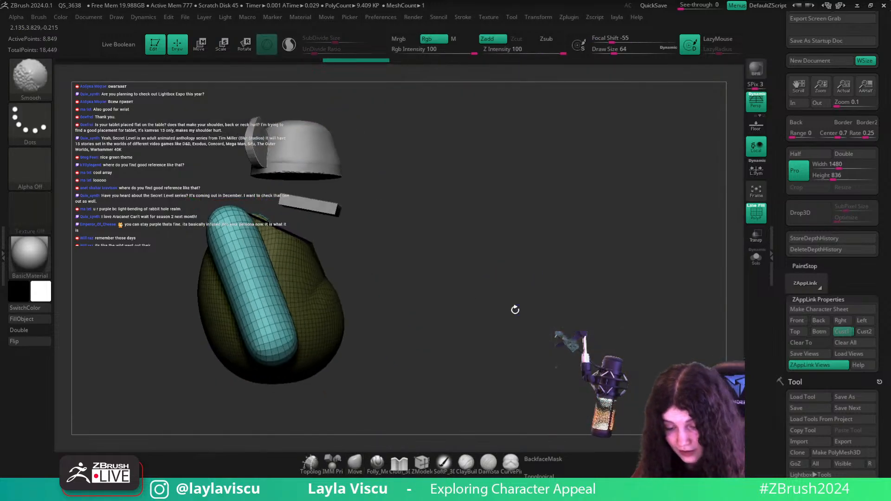
alt+drag(447, 313, 519, 297)
key(w)
ctrl+drag(324, 247, 425, 242)
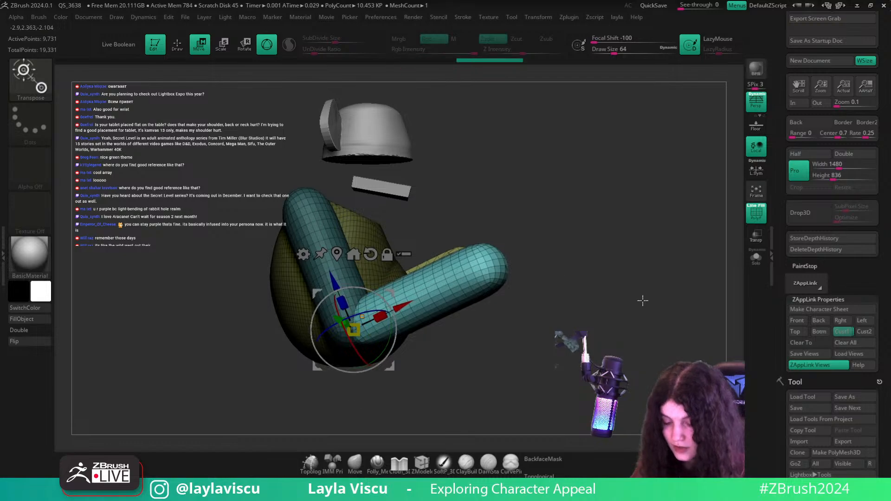
- Recall the Cust1 view with the reference shown and position the forearm at the elbow of the drawing
shift+drag(642, 301, 602, 319)
click(839, 321)
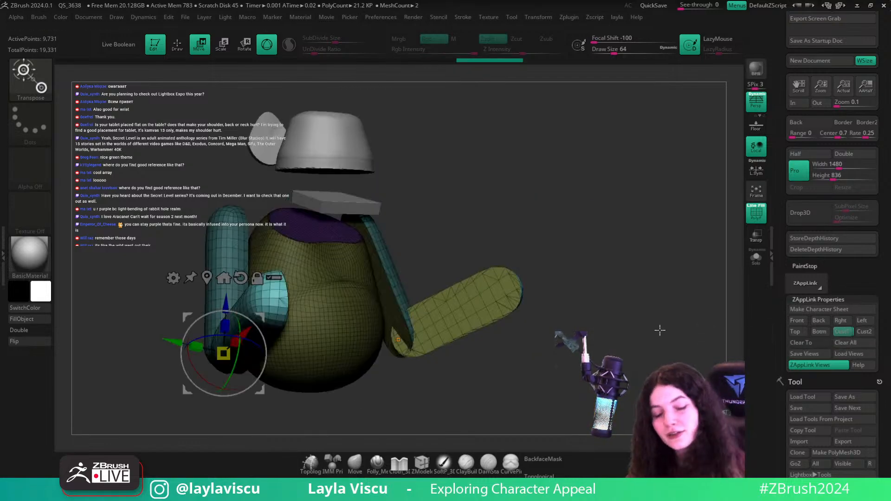
key(shift+z)
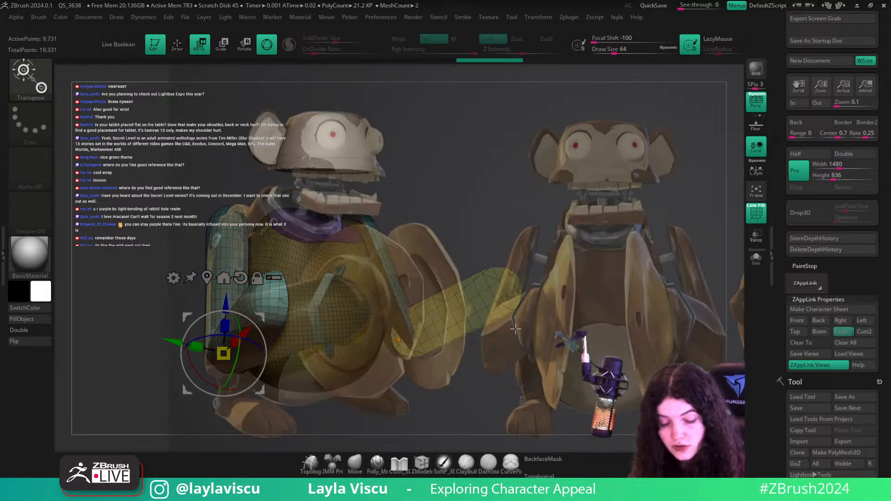
drag(239, 343, 245, 361)
- Adjust the forearm's placement and angle from the side and front so it meets the upper arm at the elbow
key(shift+z)
drag(487, 364, 461, 306)
drag(348, 261, 337, 264)
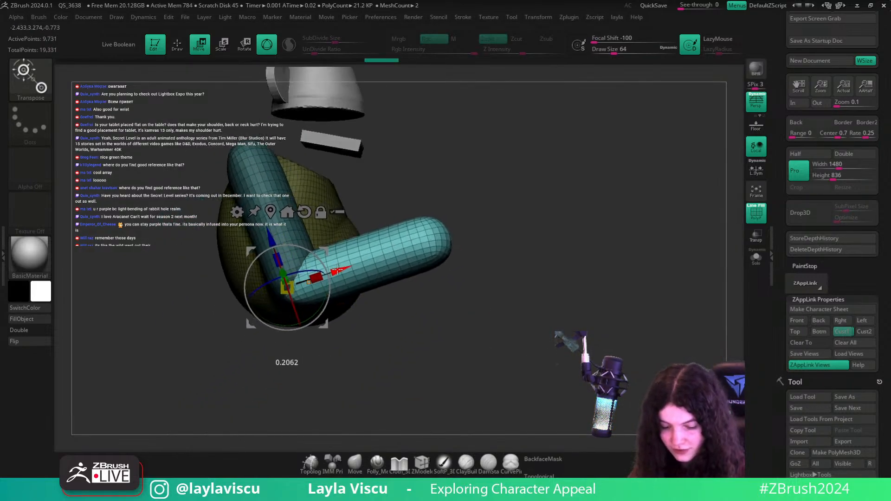
drag(388, 292, 467, 400)
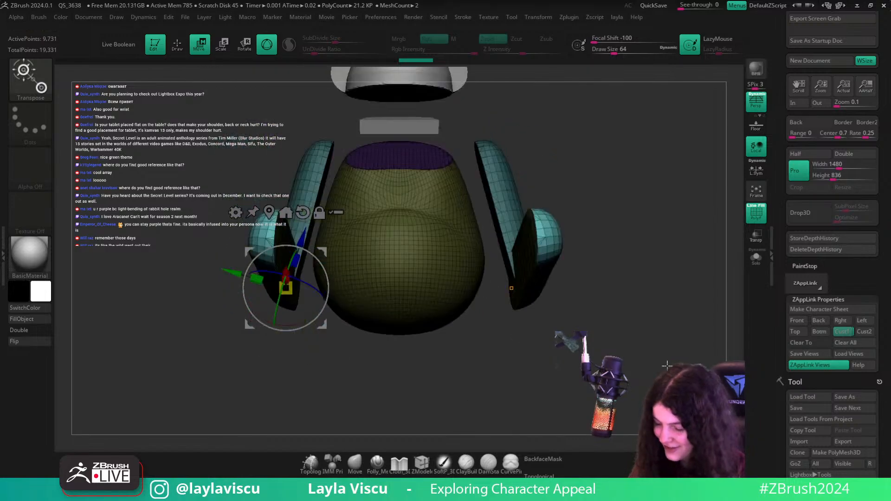
drag(367, 371, 325, 366)
drag(297, 324, 312, 306)
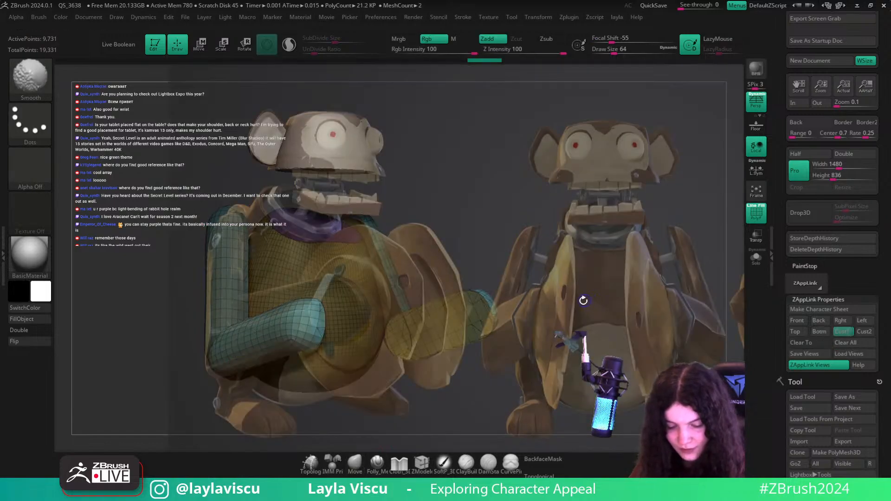
- Raise and thicken the forearm to follow the side-view drawing and turn on local symmetry
key(w)
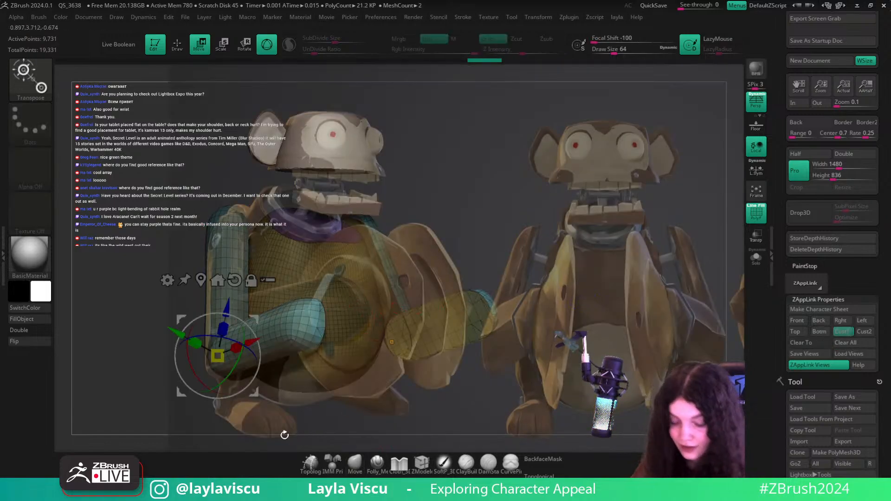
key(q)
key(w)
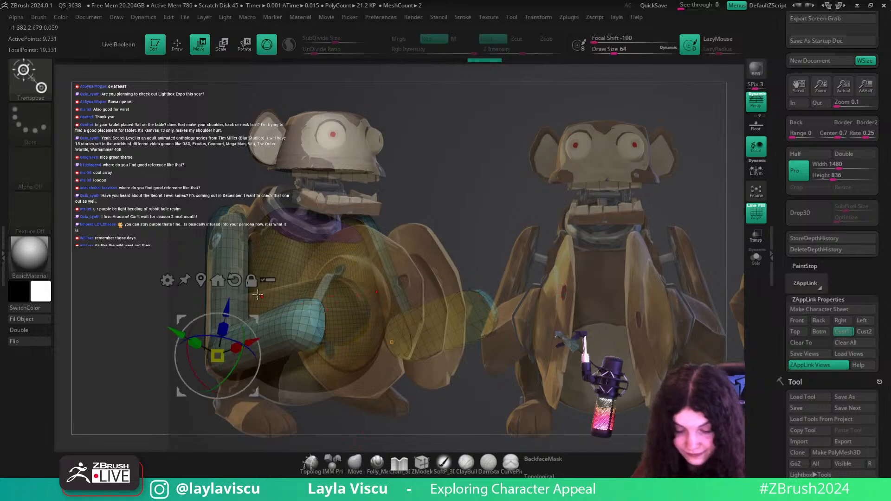
drag(227, 307, 232, 290)
drag(224, 338, 244, 279)
click(760, 174)
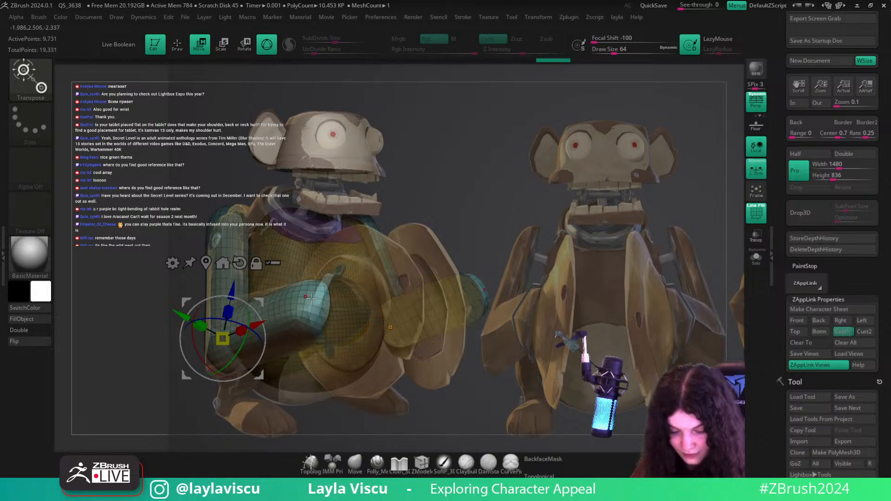
- Adjust the Spotlight fade so the reference shows more strongly, and refine the forearm's size from the side
key(z)
drag(452, 210, 472, 273)
key(z)
key(shift+z)
alt+drag(471, 273, 510, 229)
drag(262, 294, 245, 207)
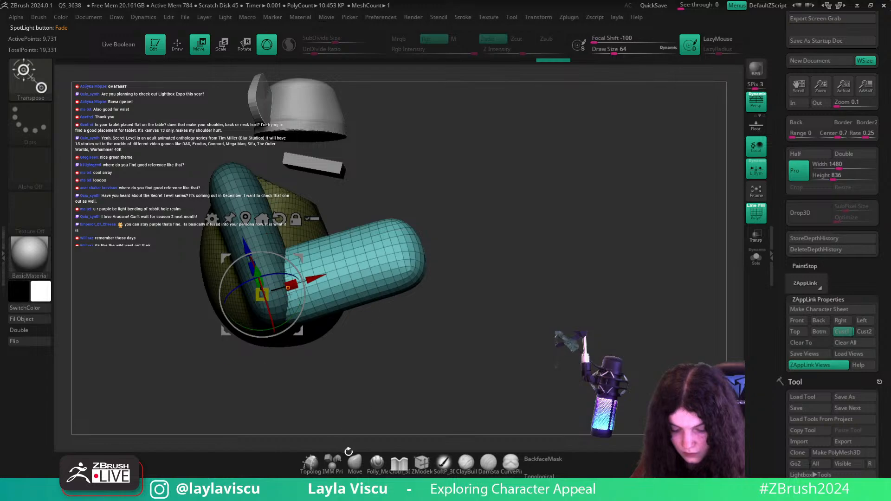
- Compare the forearm with the reference drawing in the stored Cust1 view by switching the overlay on and off
key(q)
click(842, 331)
key(shift+z)
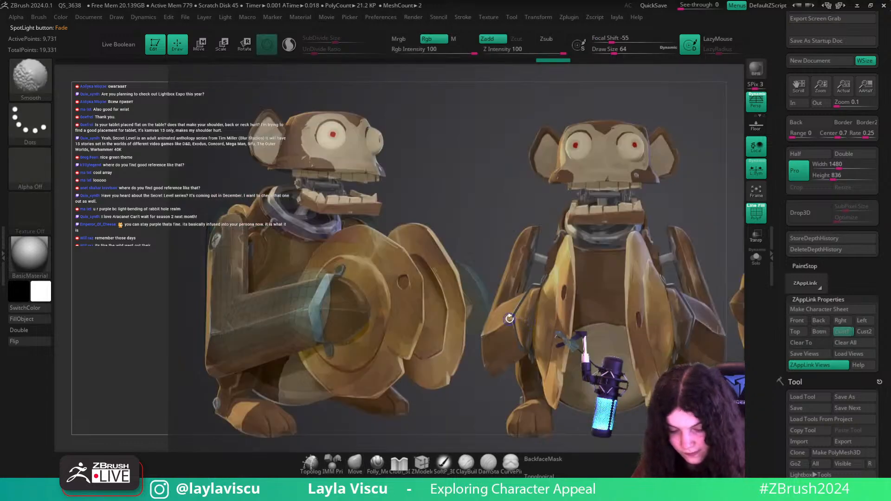
key(shift+z)
key(shift+z)
key(shift+z)
key(shift+z)
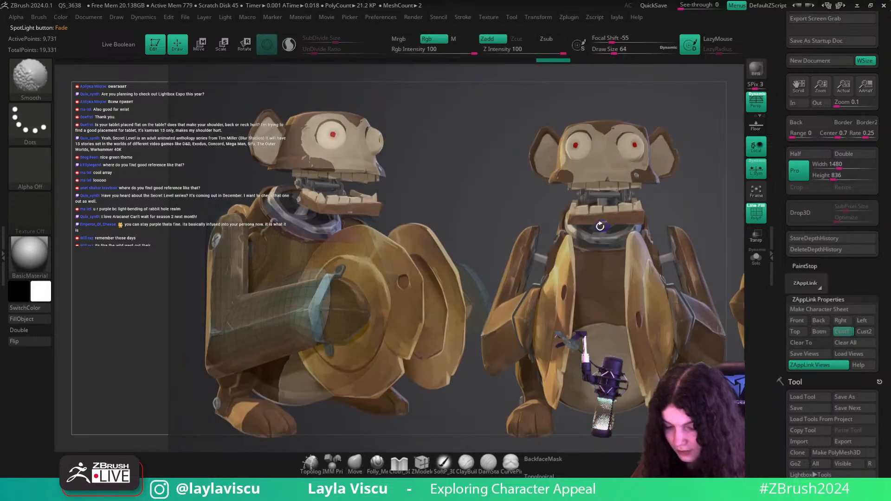
key(shift+z)
drag(589, 229, 617, 236)
- Centre the transform gizmo on the unmasked forearm
key(w)
alt+drag(487, 246, 578, 225)
click(273, 243)
click(280, 249)
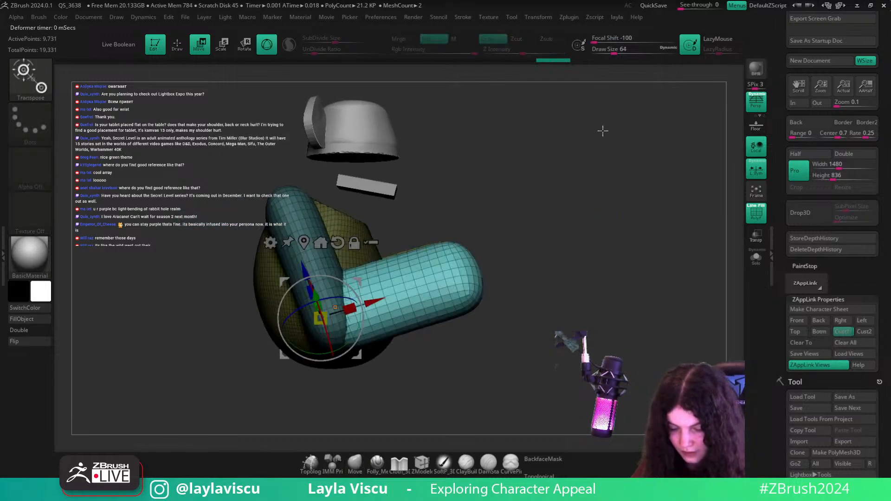
click(304, 242)
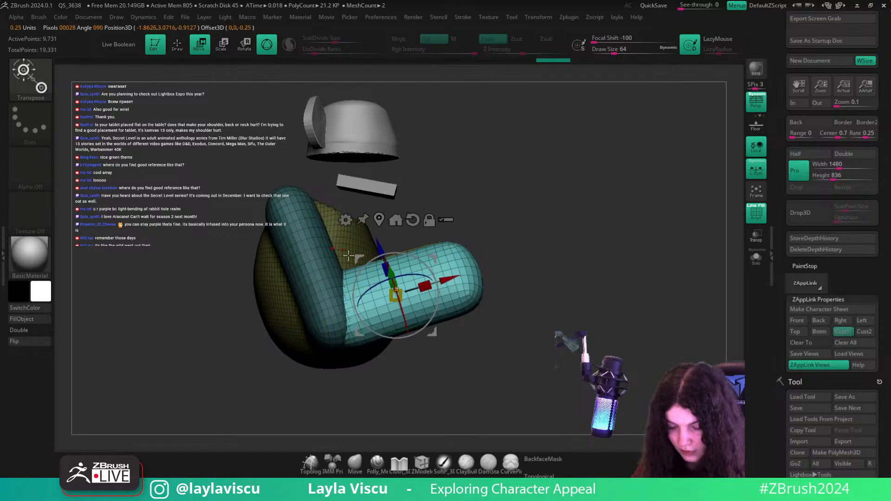
- Save the tool over toy_v001 in the day10_toy folder, replacing the existing file
click(822, 398)
double_click(106, 64)
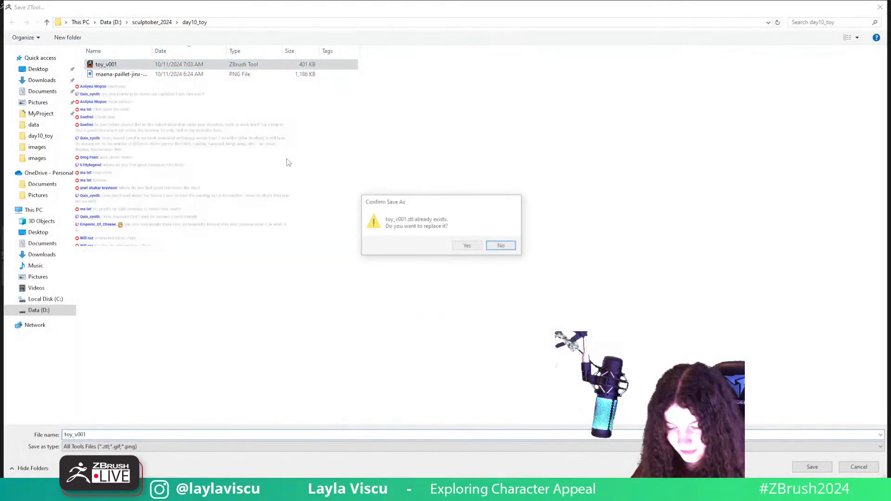
click(467, 247)
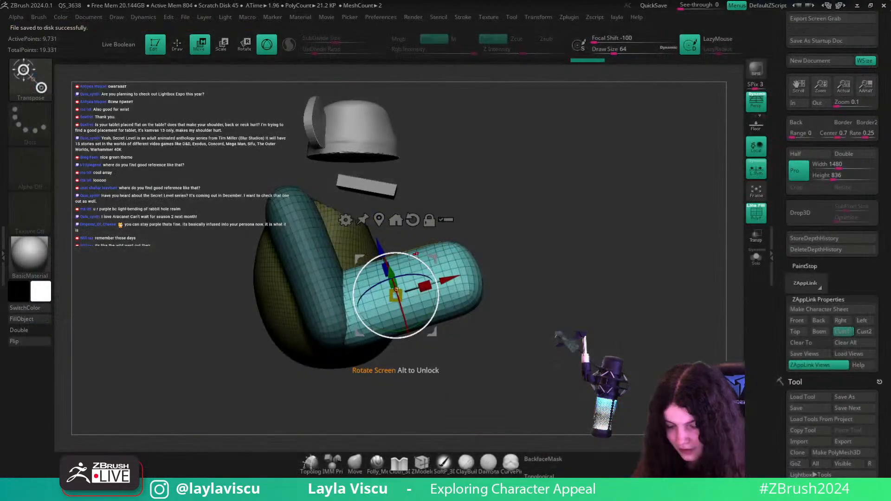
- Apply a Deformer Soft cage to the forearm and check it in the stored Cust1 view
click(346, 219)
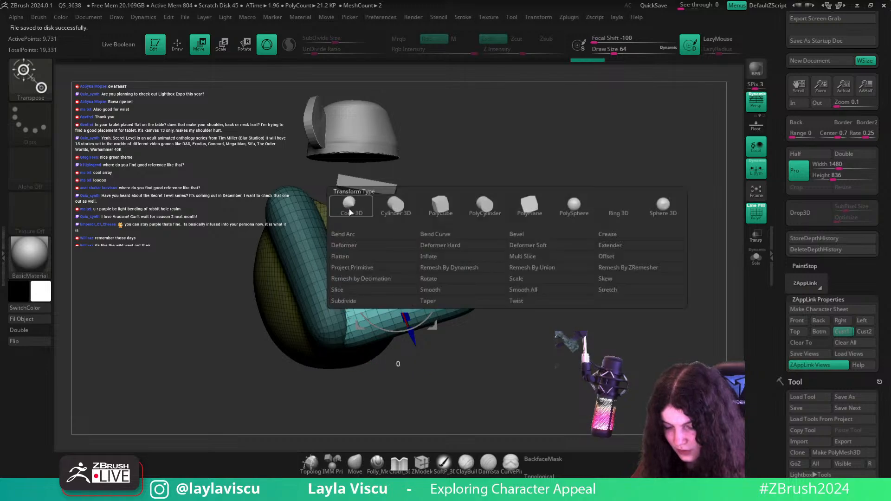
click(539, 246)
drag(536, 250, 511, 317)
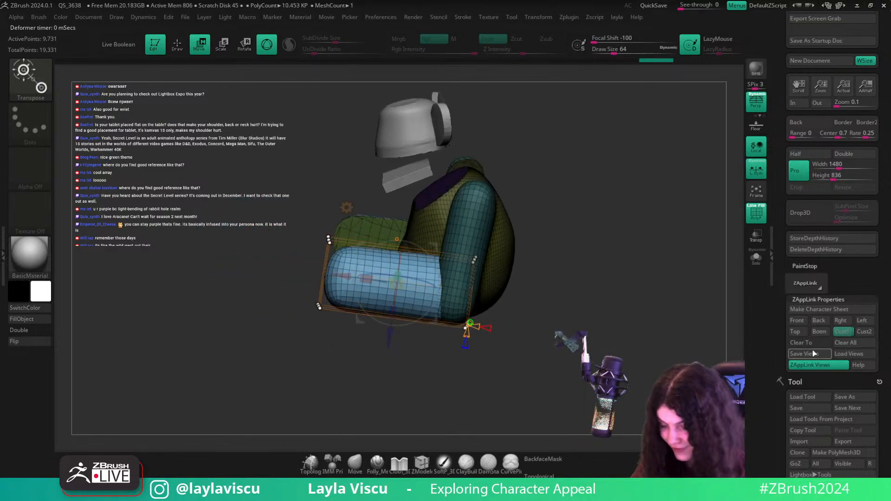
click(839, 332)
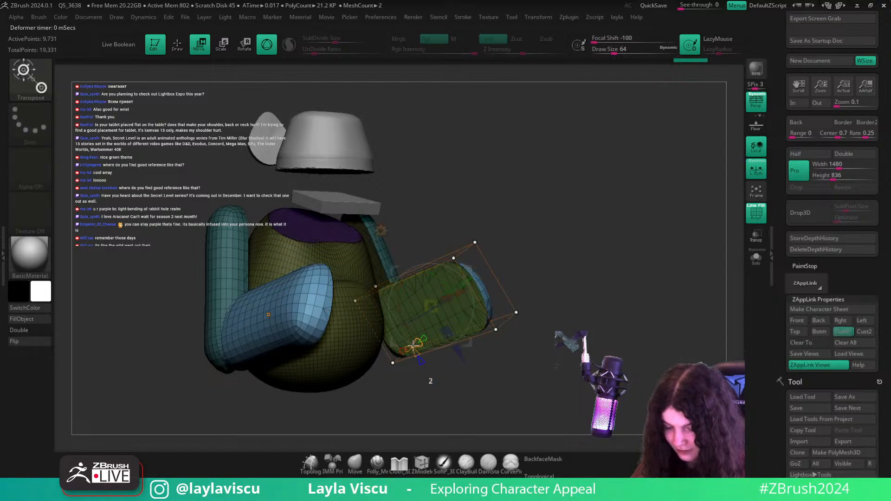
- Select the deformer cage points at the forearm's wrist end and taper that end narrower
drag(626, 308, 684, 290)
ctrl+drag(567, 152, 467, 363)
ctrl+click(660, 310)
mouse_move(507, 281)
mouse_down()
mouse_move(515, 278)
mouse_move(488, 262)
mouse_up()
click(843, 331)
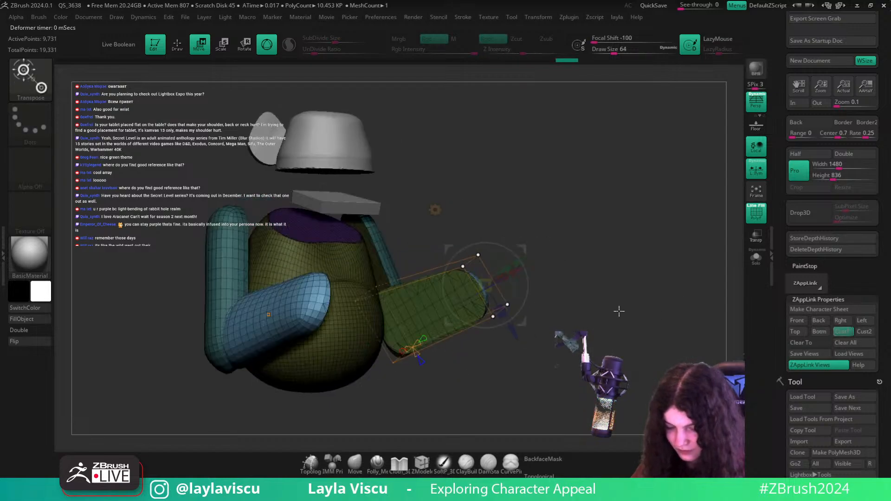
- Pull the wrist end of the forearm outward and downward to match the reference, and leave the deformer
key(shift+z)
drag(514, 330, 524, 343)
drag(530, 277, 527, 302)
key(q)
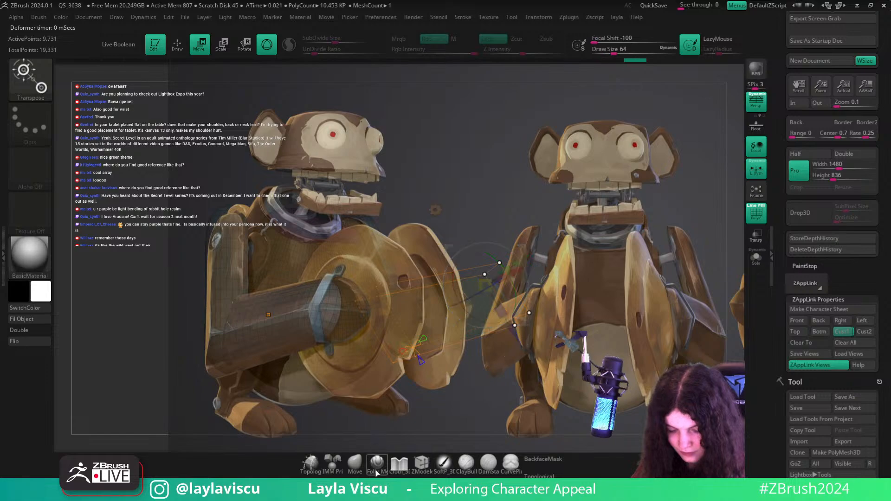
- Examine the bent arm from the side and compare it with the reference in the stored Cust1 view
key(shift+z)
mouse_move(527, 202)
right_down()
mouse_move(556, 252)
mouse_move(590, 268)
mouse_move(551, 255)
mouse_move(521, 347)
mouse_move(547, 281)
mouse_move(563, 278)
mouse_move(554, 285)
right_up()
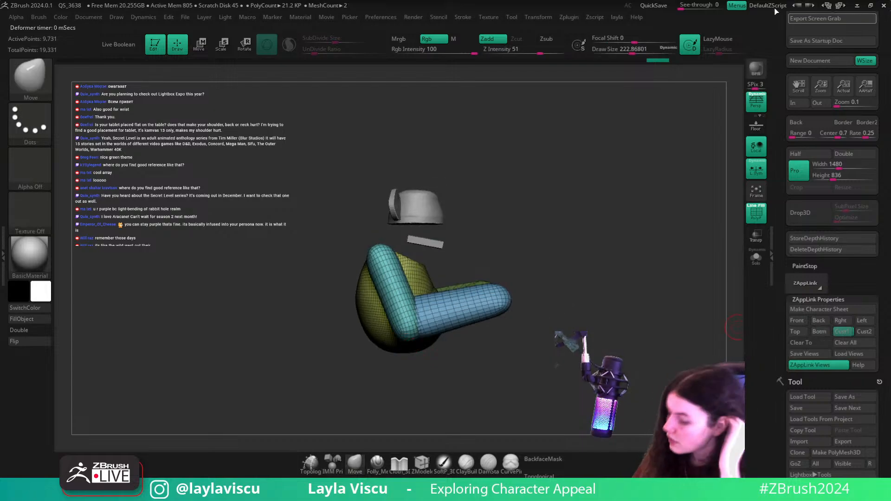
click(817, 321)
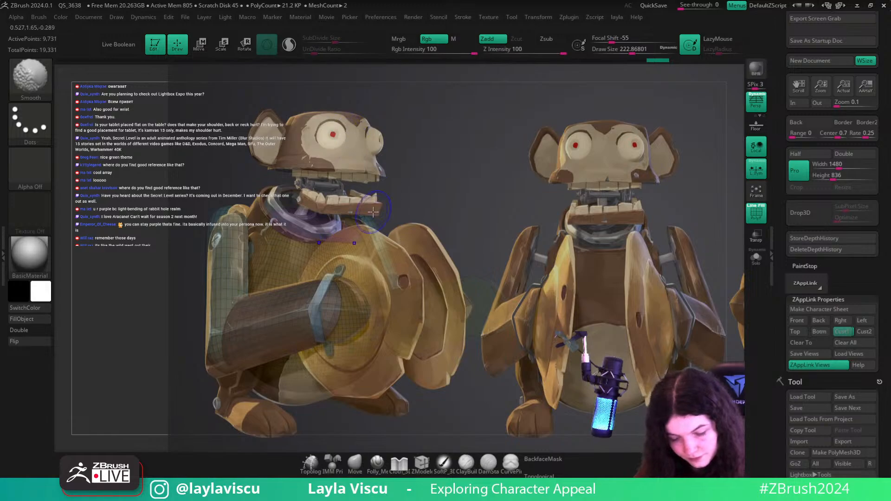
key(shift+z)
key(shift+z)
key(shift+z)
key(shift+z)
key(shift+z)
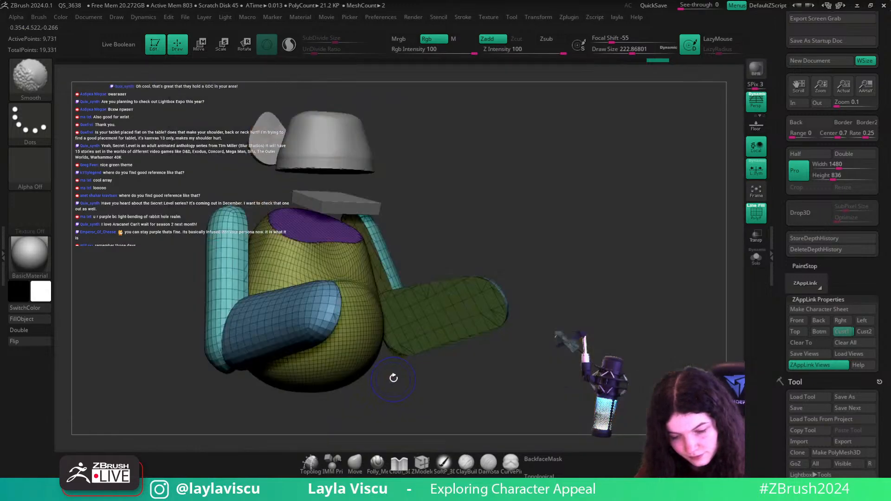
key(shift+z)
key(shift+z)
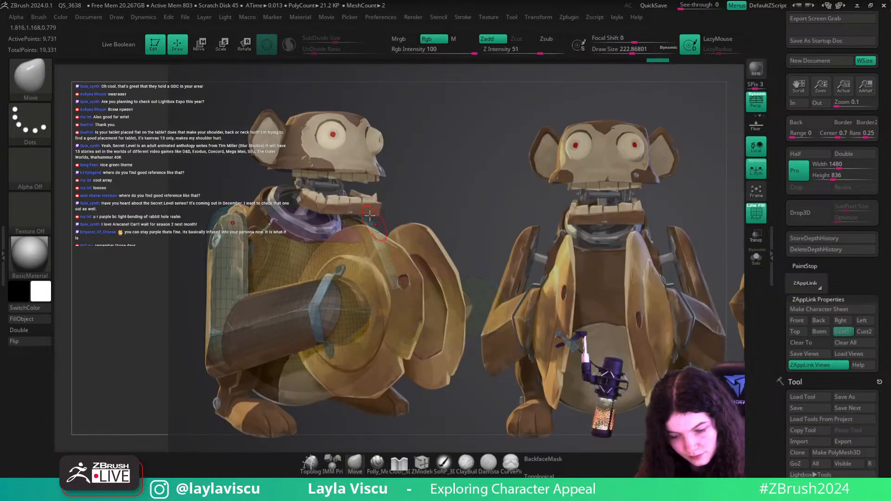
- Select the subtool containing the jaw and turn off the polyframe display
alt+click(373, 203)
key(shift+f)
key(shift+f)
key(shift+f)
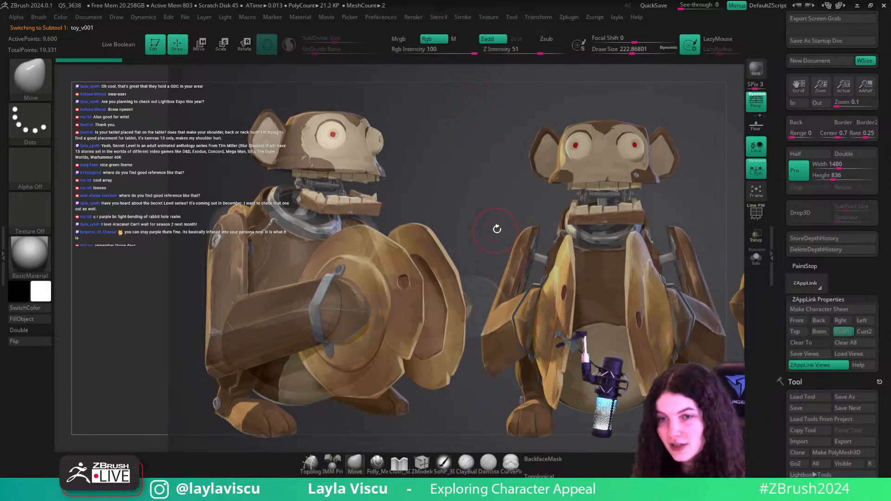
- Hide the Spotlight reference and select the subtool containing the body and arms, viewing it from behind and below
key(shift+z)
shift+drag(484, 200, 564, 132)
alt+click(304, 169)
alt+drag(329, 126, 380, 191)
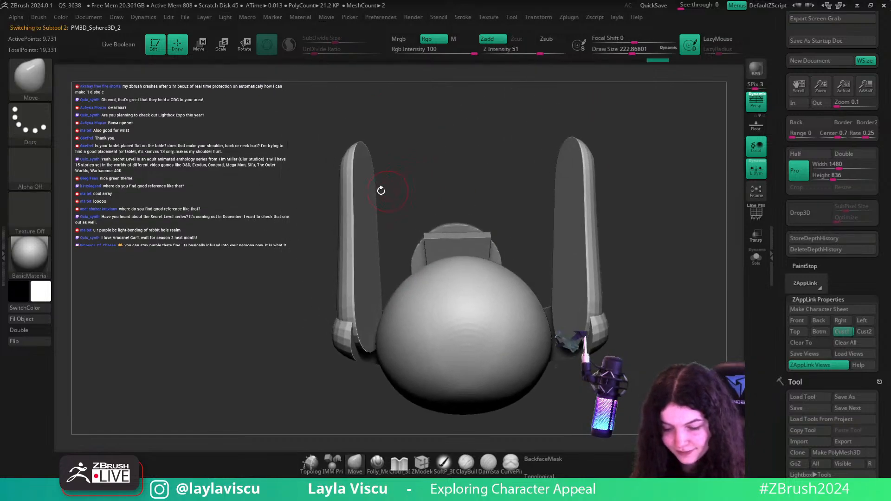
- Turn on the polyframe display and mask everything in the body subtool except the forearms, ready for transforming
key(shift+f)
key(shift+f)
key(shift+f)
ctrl+shift+drag(318, 145, 388, 242)
ctrl+click(656, 175)
ctrl+shift+click(656, 171)
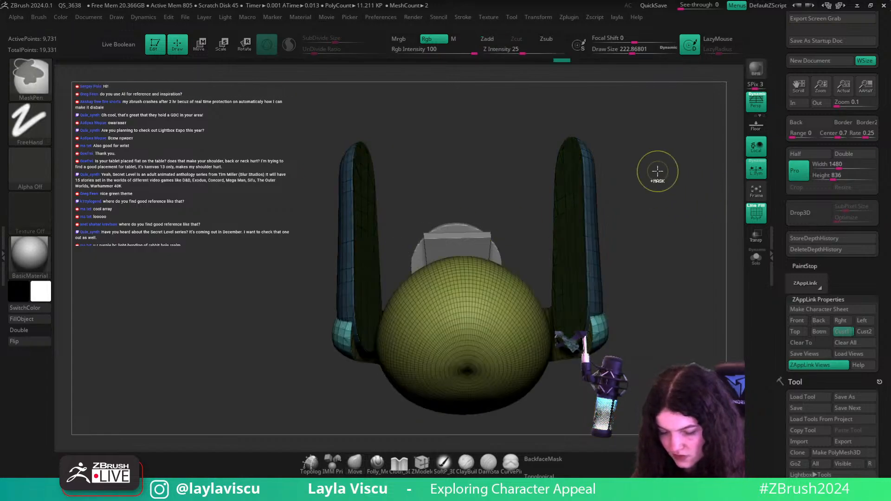
ctrl+click(657, 177)
key(w)
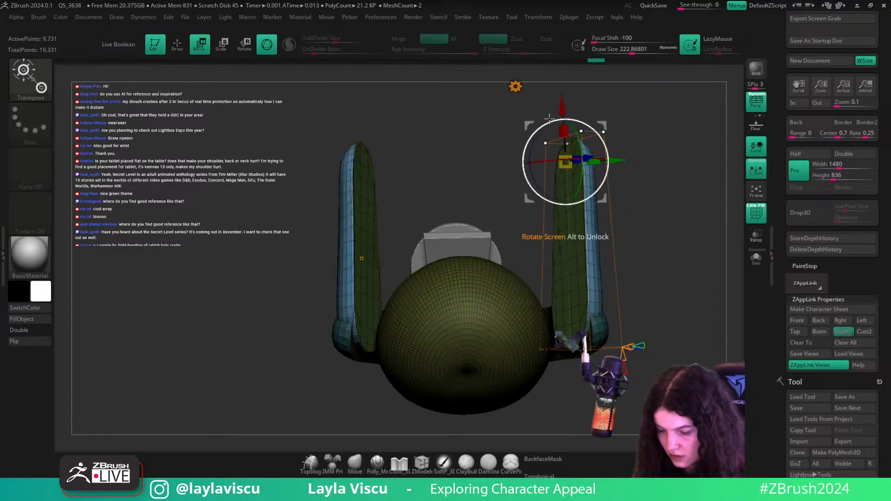
- Leave the deformer, shift the forearms slightly outward, rotate them to align with the upper arms, and compare with the reference
click(515, 86)
click(658, 88)
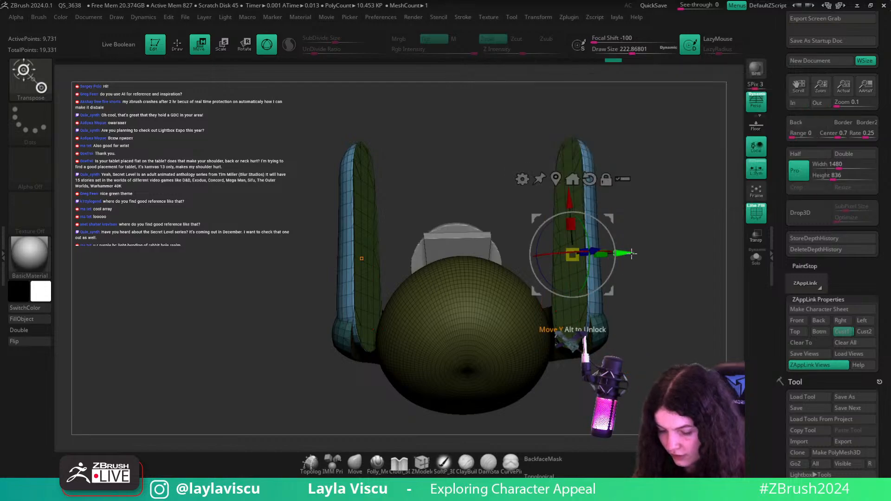
drag(627, 253, 632, 253)
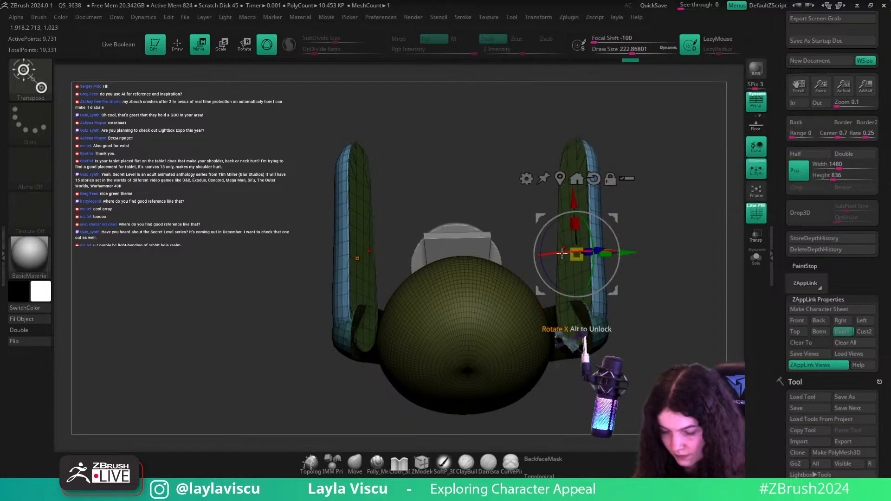
drag(563, 255, 559, 256)
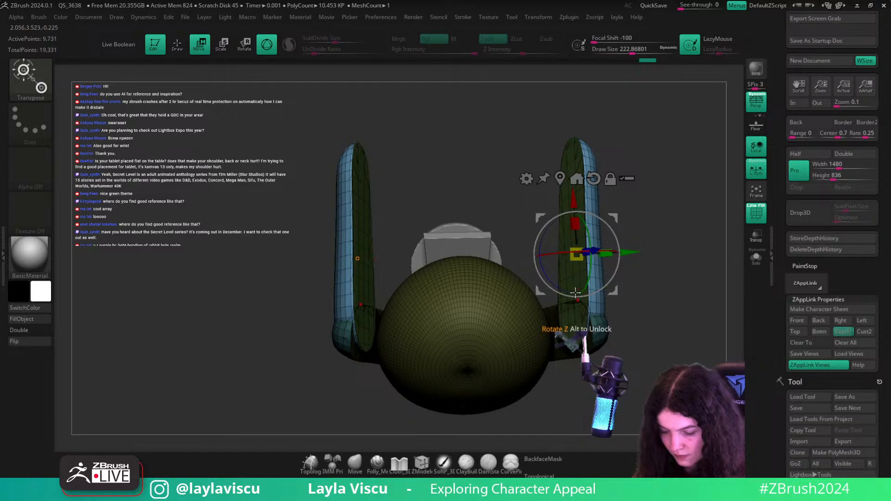
drag(568, 291, 570, 291)
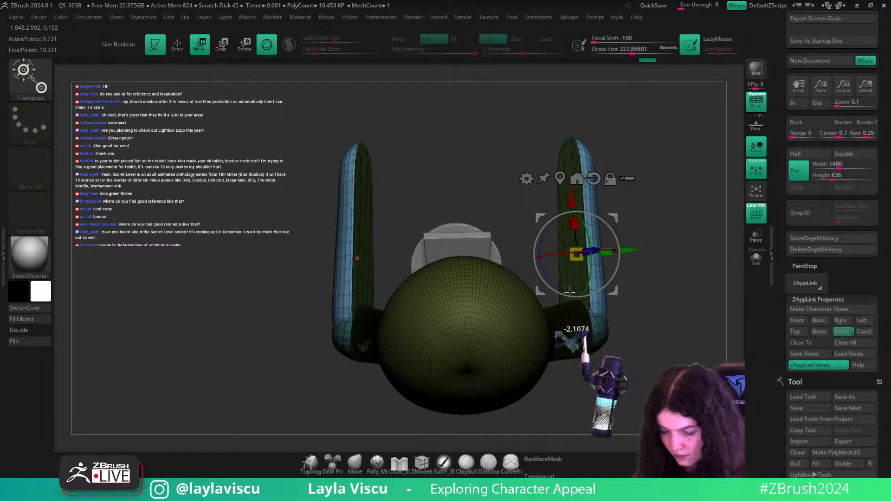
key(q)
click(841, 331)
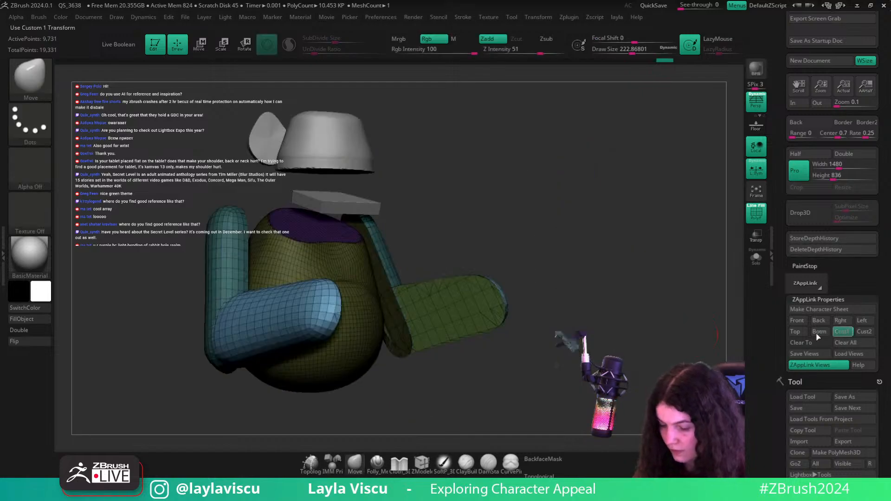
key(shift+z)
key(shift+z)
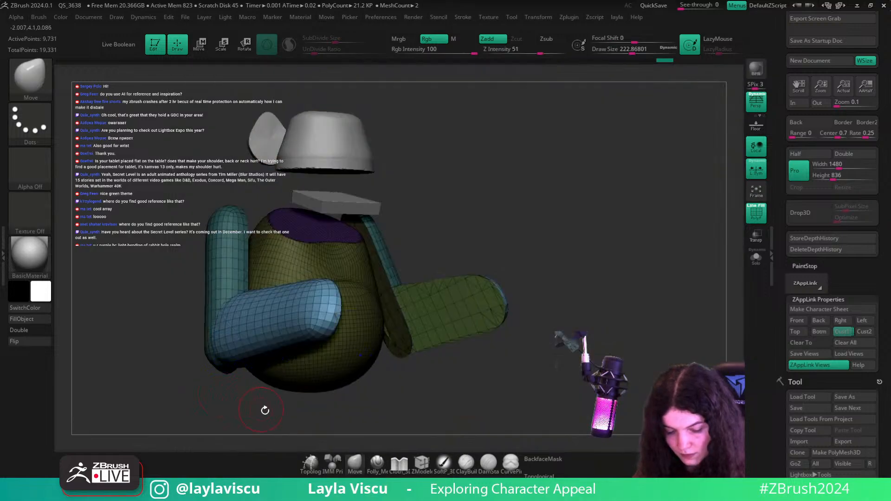
- Pull the elbow corner into shape with an enlarged Move brush and check it against the reference in the Cust1 view
drag(265, 410, 331, 343)
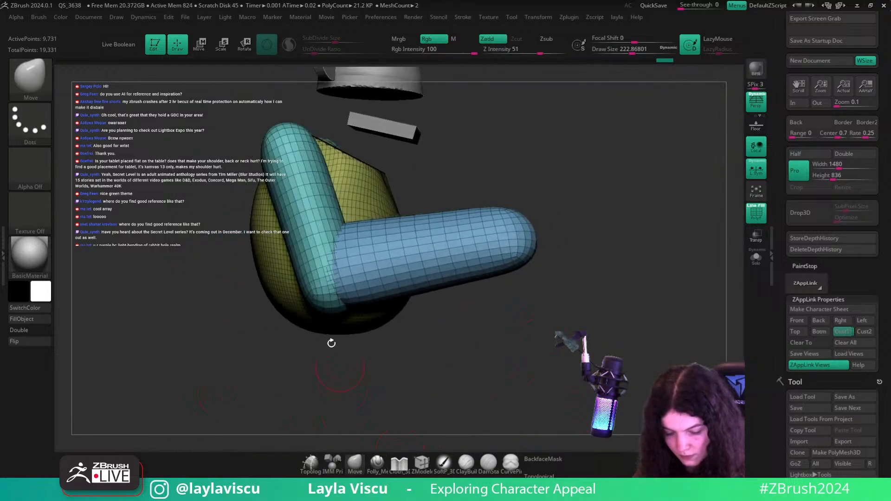
key(2)
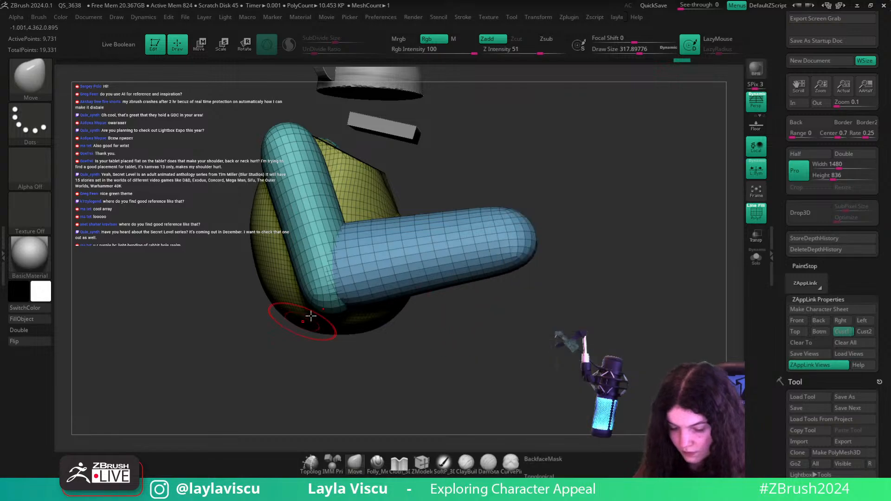
mouse_move(335, 309)
mouse_down()
mouse_move(335, 332)
mouse_move(331, 321)
mouse_move(398, 300)
mouse_up()
key(bracketright)
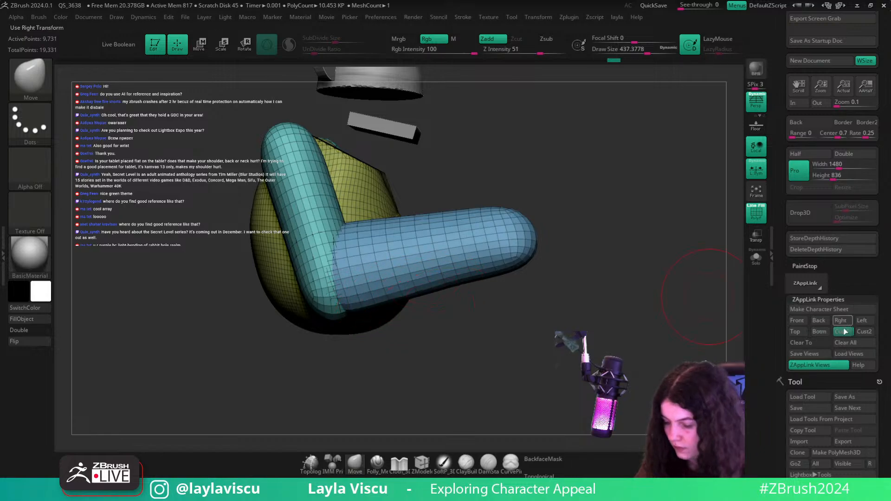
click(842, 331)
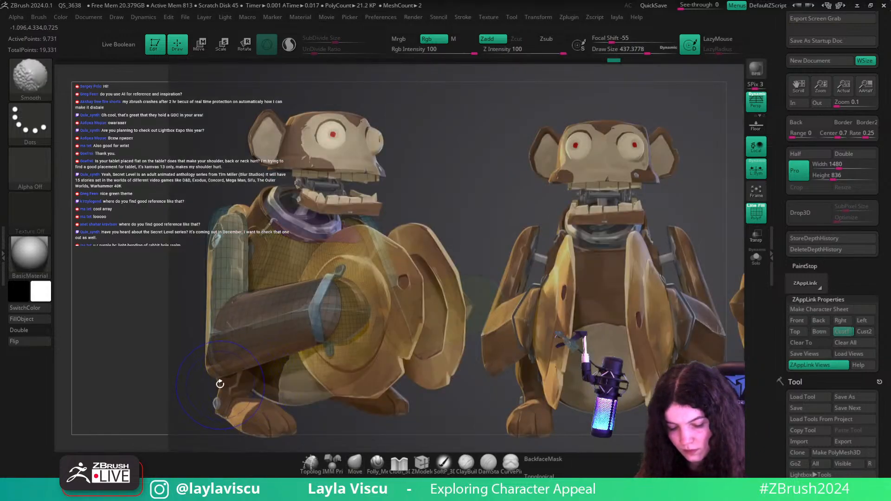
key(shift+z)
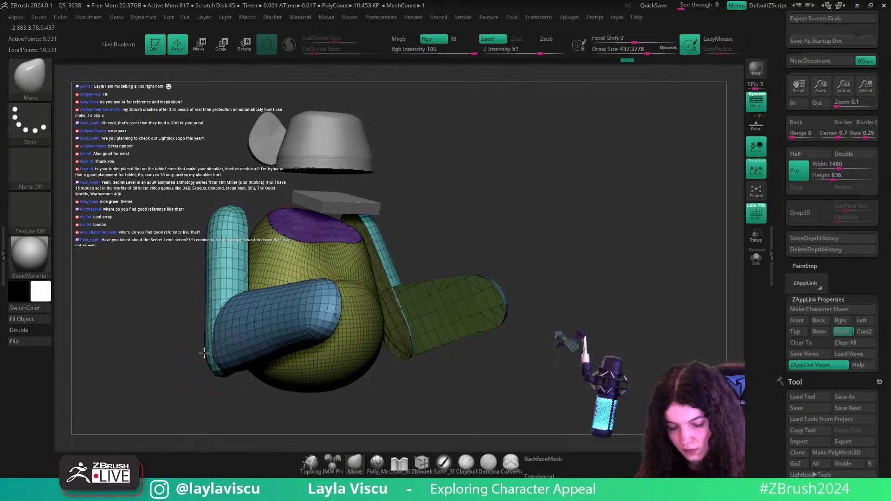
key(shift+z)
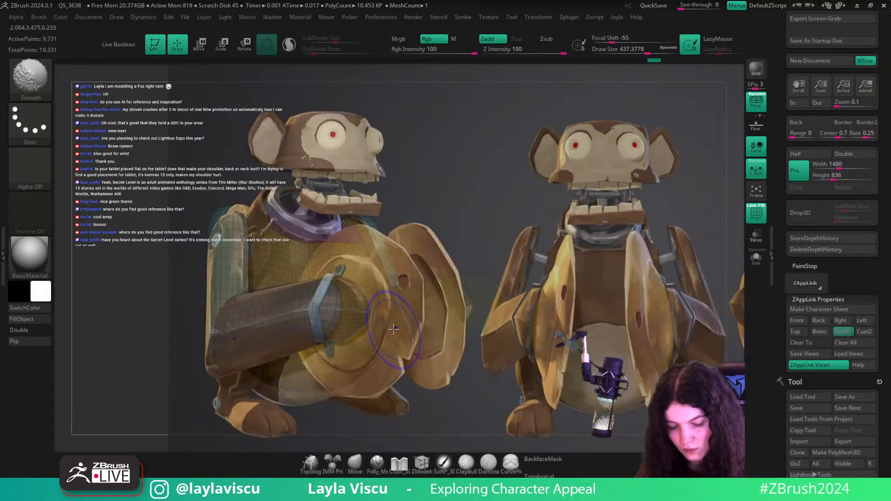
key(shift+z)
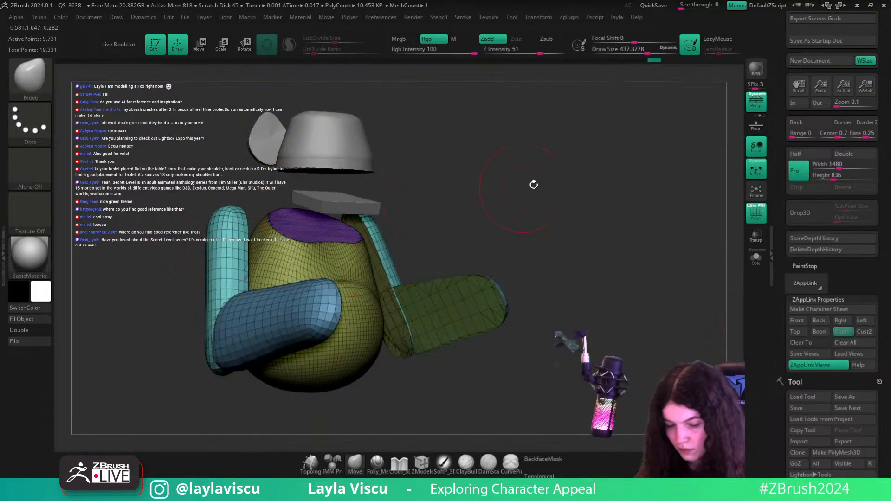
- Try to lower the shoulder end of the upper arm with the Move brush at draw size 1000, and undo it
key(2)
key(shift+z)
key(s)
drag(226, 216, 255, 216)
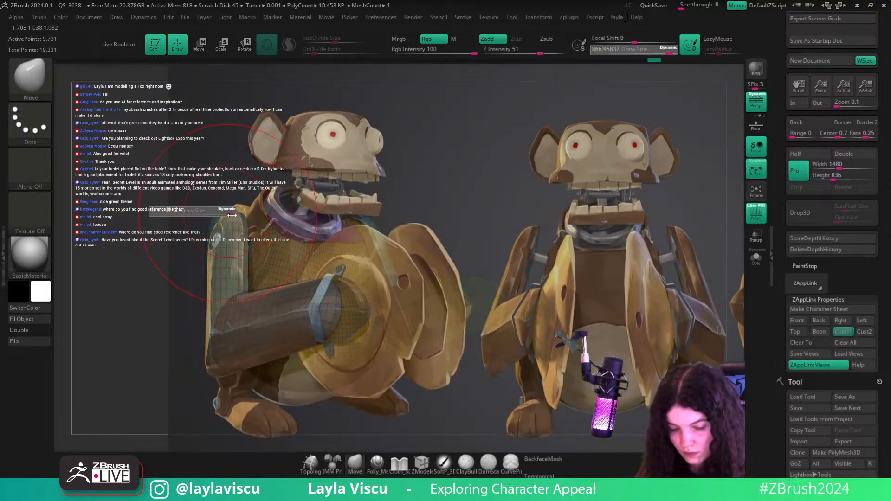
key(shift+z)
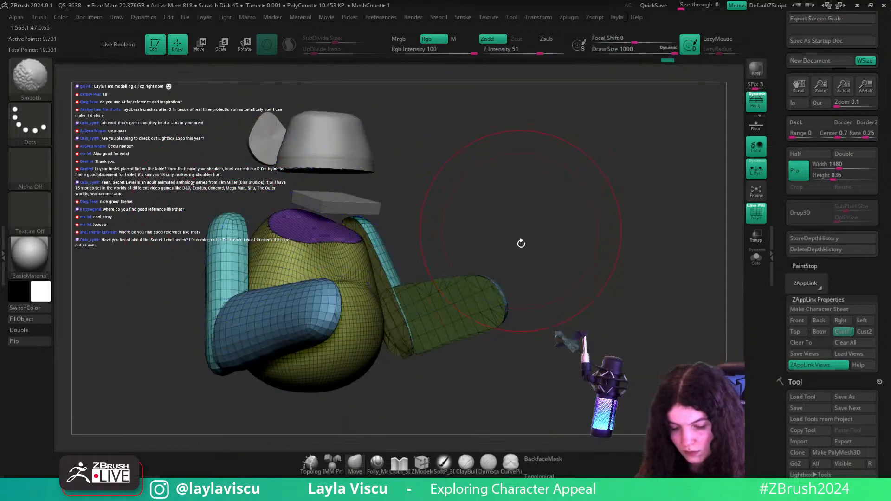
key(ctrl+z)
- Turn on topological masking for the Move brush and lower the upper arm's shoulder end to match the reference
click(543, 474)
key(shift+z)
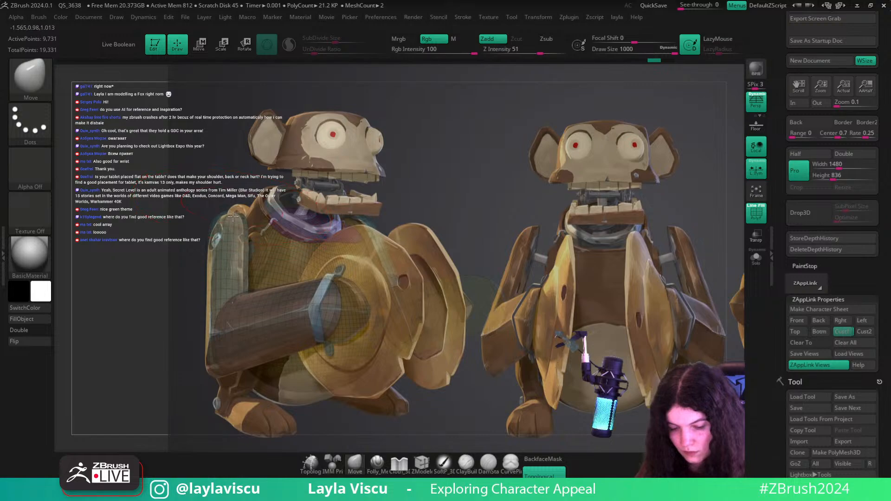
key(shift+z)
click(841, 331)
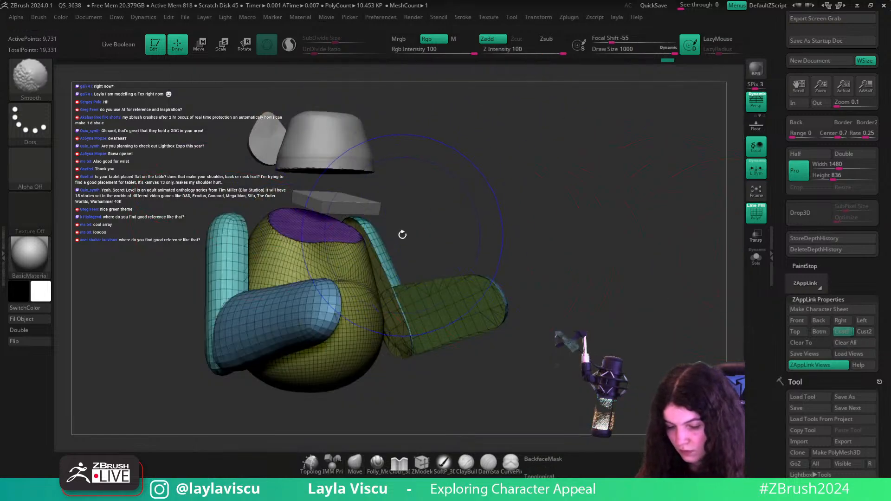
key(s)
drag(223, 223, 207, 222)
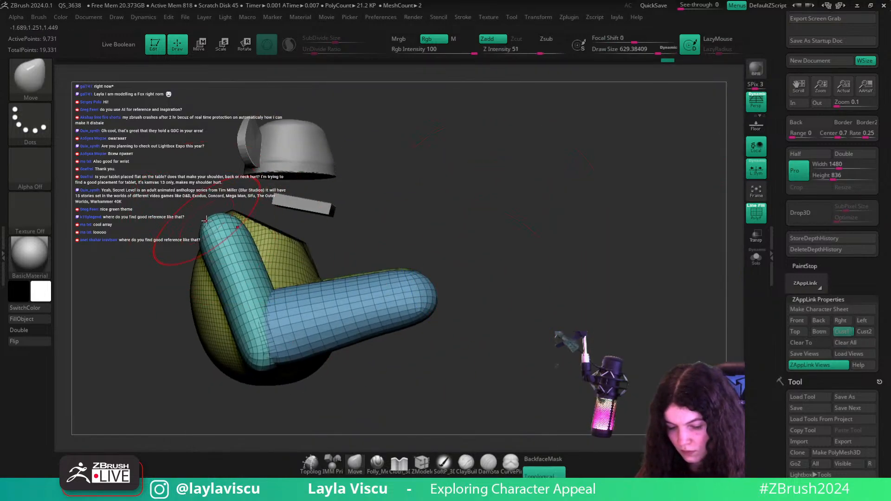
click(842, 332)
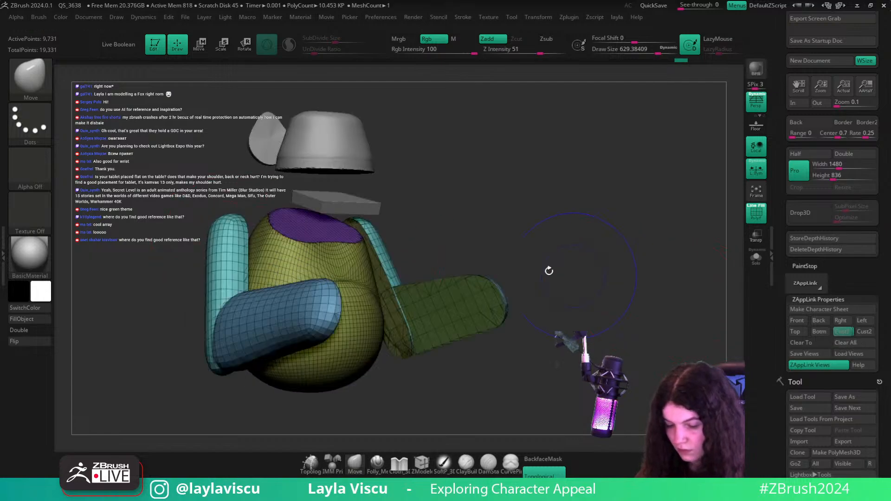
key(shift+z)
key(shift+z)
key(shift+z)
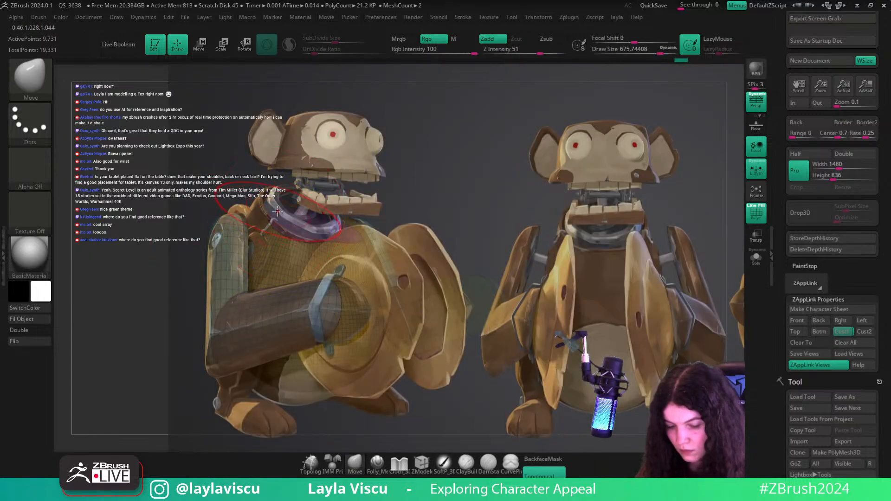
- Raise the back of the torso's neck opening to match the reference with the Move brush at draw size about 408
key(s)
drag(288, 198, 268, 198)
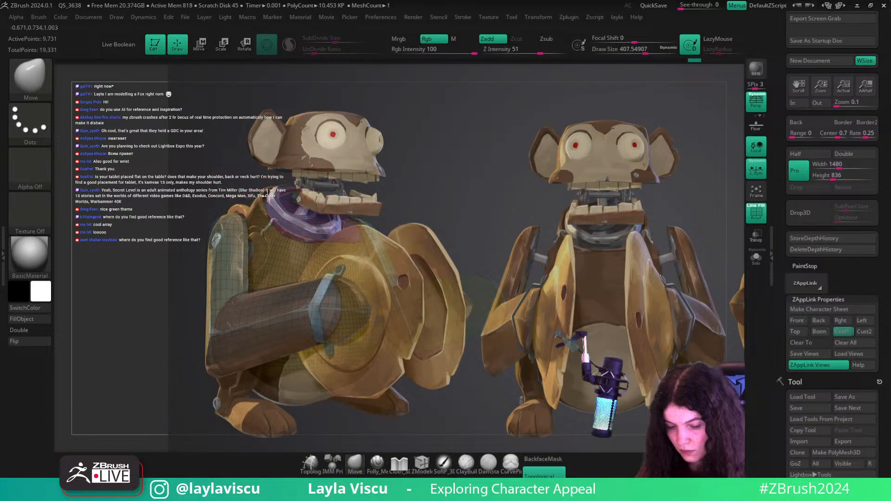
key(shift+z)
mouse_move(474, 185)
mouse_down()
mouse_move(490, 188)
mouse_move(512, 214)
mouse_up()
click(836, 332)
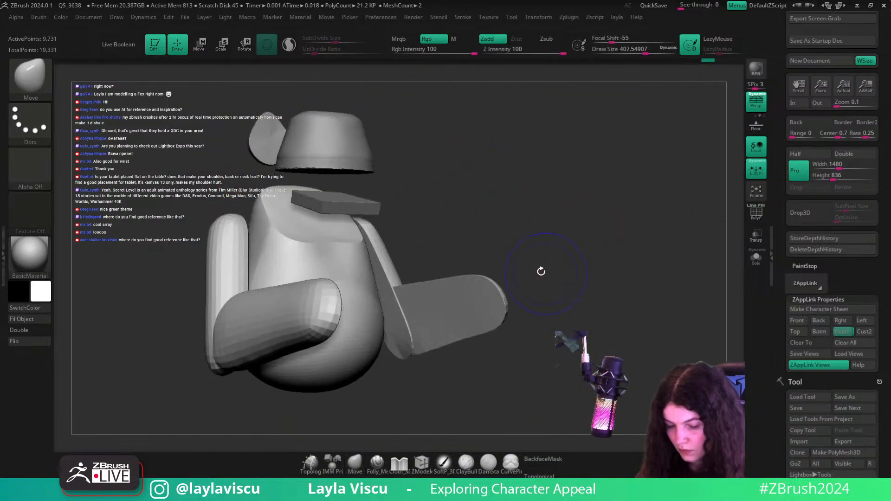
key(shift+z)
key(shift+z)
key(shift+z)
drag(526, 252, 555, 248)
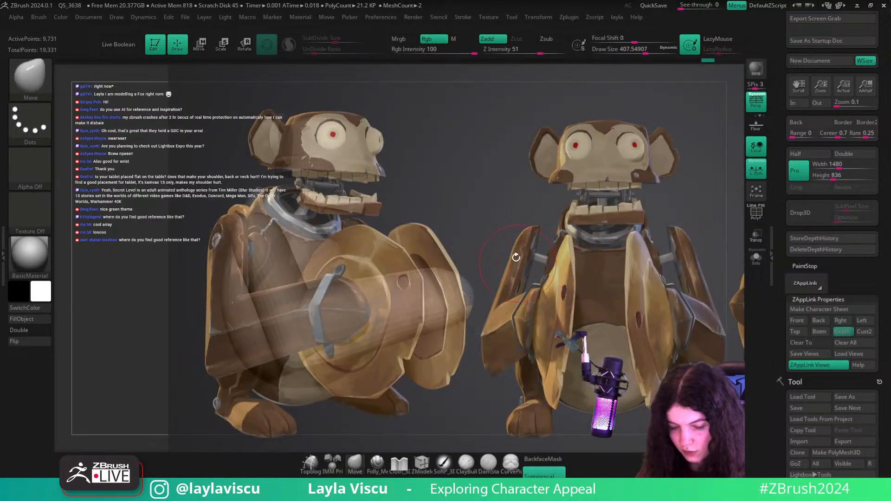
- Enlarge the Move brush to about 784 and pull the torso's lower back outward in side view
key(shift+z)
mouse_move(471, 204)
mouse_down()
mouse_move(407, 229)
mouse_move(366, 227)
mouse_move(360, 257)
mouse_up()
key(])
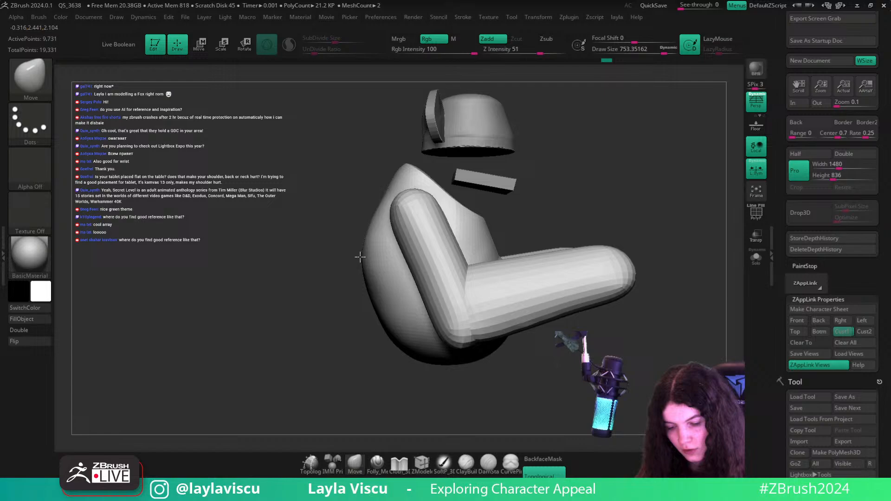
key(s)
click(381, 308)
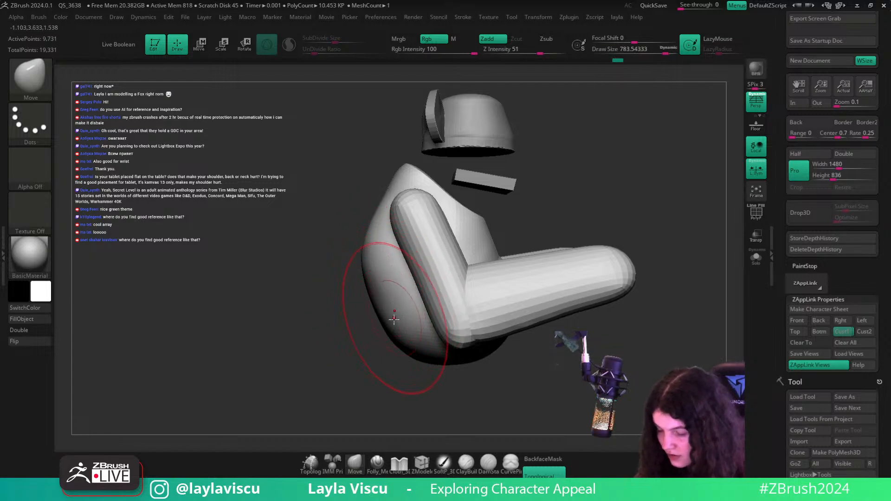
mouse_move(377, 317)
mouse_down()
mouse_move(366, 326)
mouse_move(362, 315)
mouse_up()
- Undo the last pull on the lower back and round it out with a smaller Move brush of about 585
key(s)
click(423, 354)
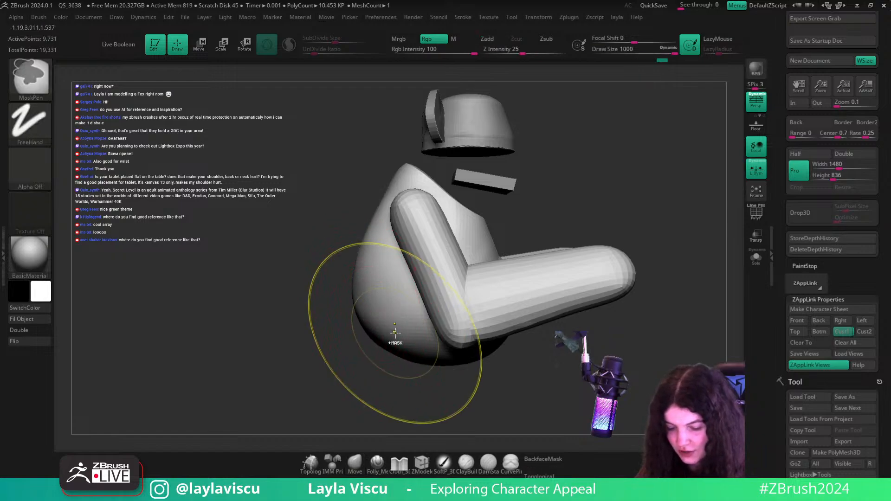
key(ctrl+z)
key(s)
click(365, 304)
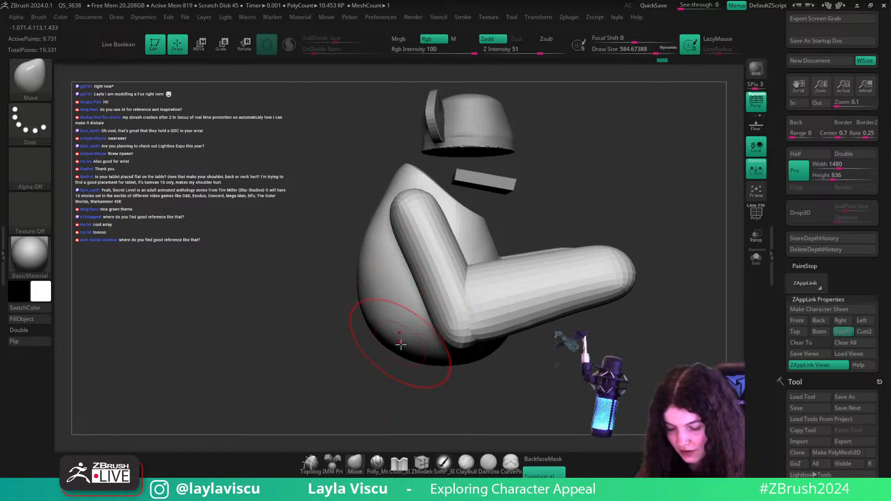
key(s)
click(379, 253)
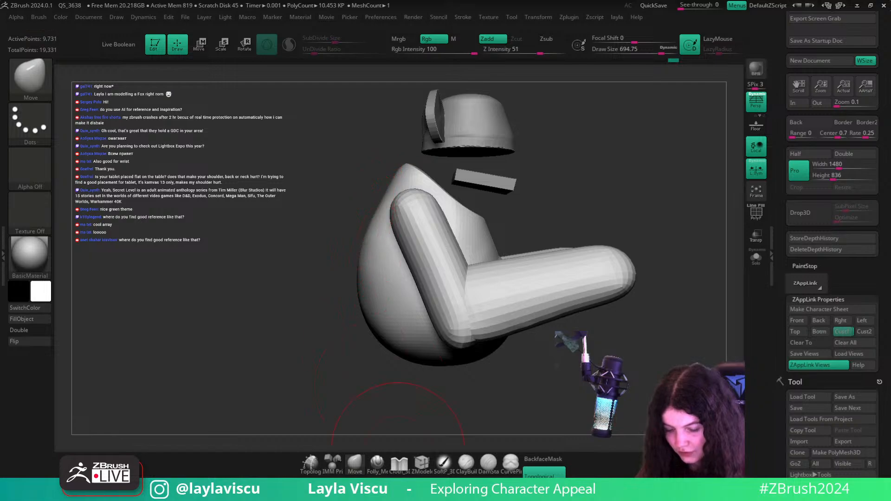
- Carve a crease across the torso's upper back with the Folly_Mech Cut brush, redoing the stroke once, and restore the Cust1 view
click(377, 463)
drag(348, 385, 408, 402)
key(s)
click(352, 249)
drag(345, 244, 416, 266)
key(ctrl+z)
drag(330, 229, 424, 261)
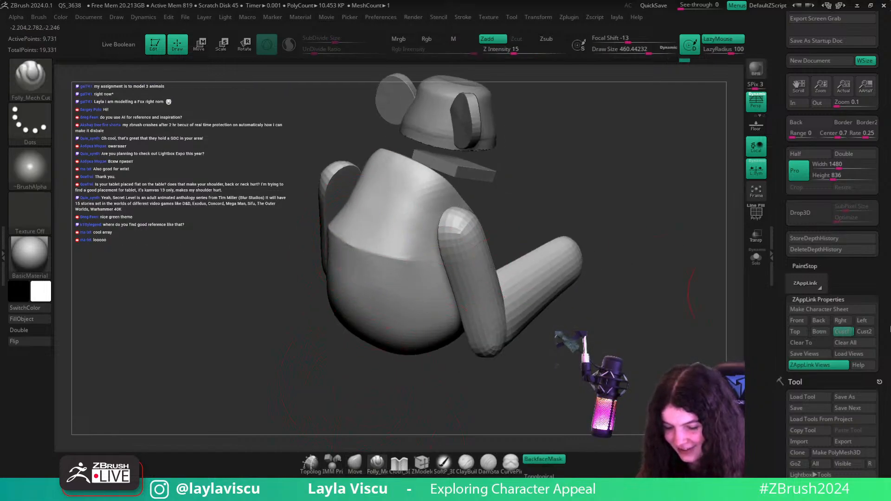
click(838, 334)
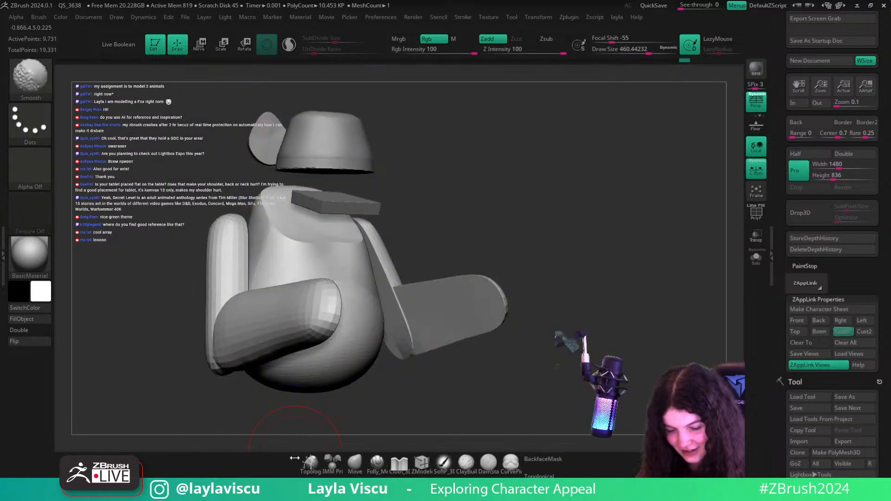
- Pull the front edge of the torso's neck opening into shape below the jaw with the Move brush at about 344
click(355, 463)
drag(529, 211, 528, 274)
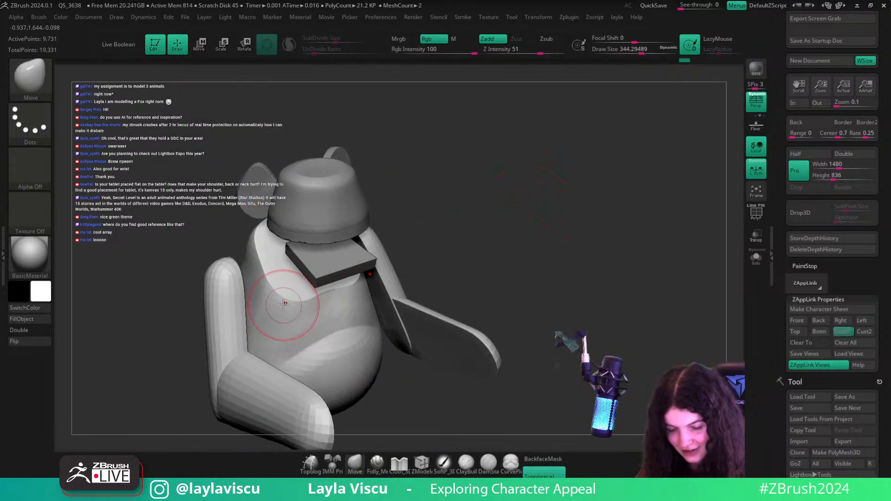
drag(284, 305, 288, 288)
mouse_move(280, 293)
mouse_down()
mouse_move(274, 282)
mouse_move(332, 296)
mouse_up()
key(ctrl)
key(ctrl)
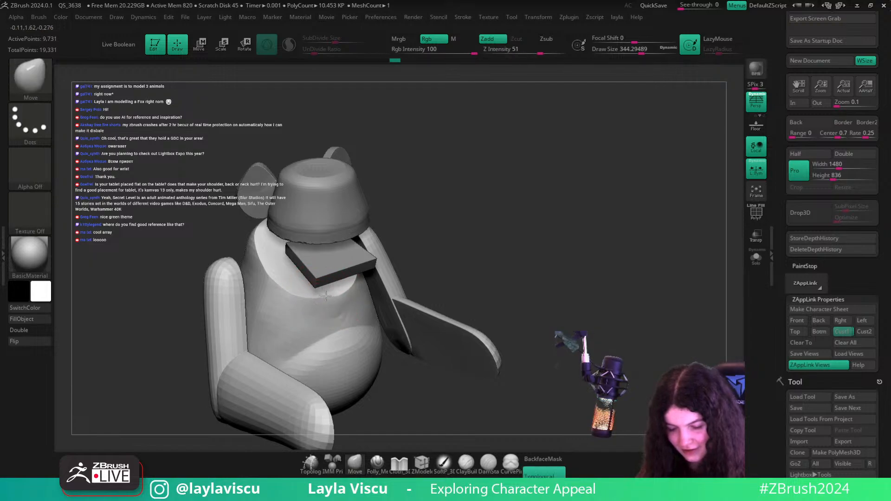
- Compare the blocked-out arms and lower body with the Spotlight reference from the stored Cust1 view and from the side
click(842, 320)
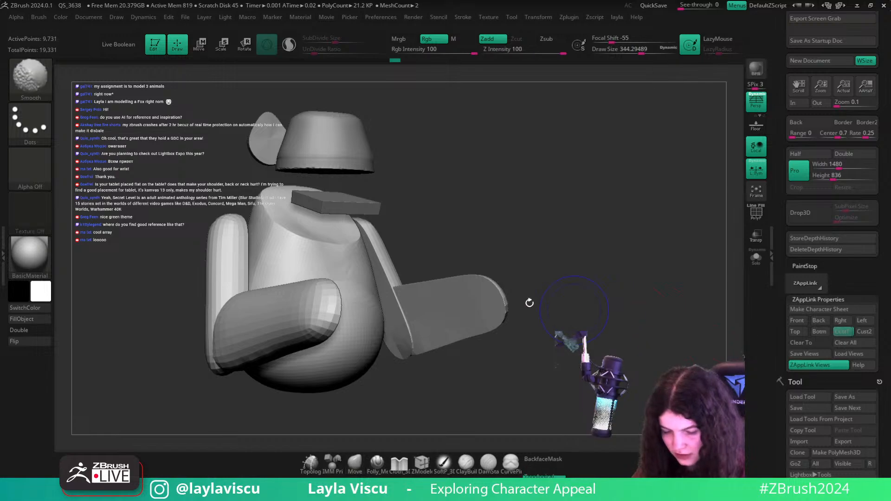
key(shift+z)
key(shift+z)
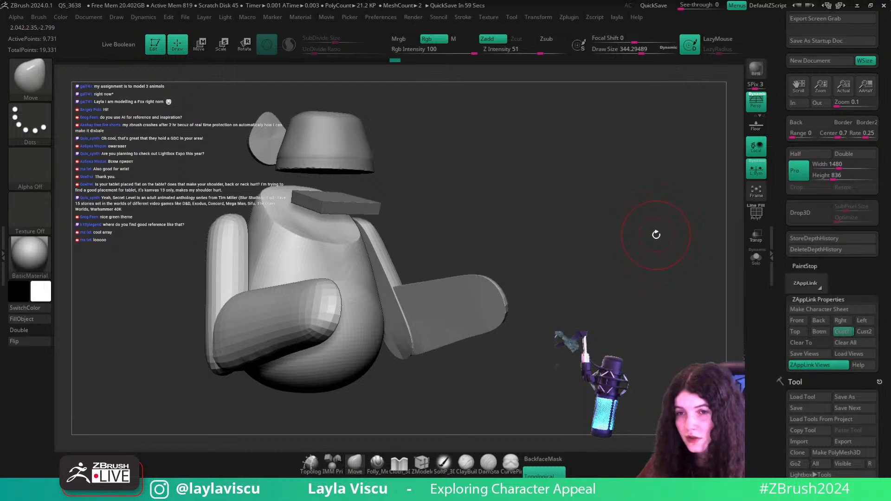
key(shift+z)
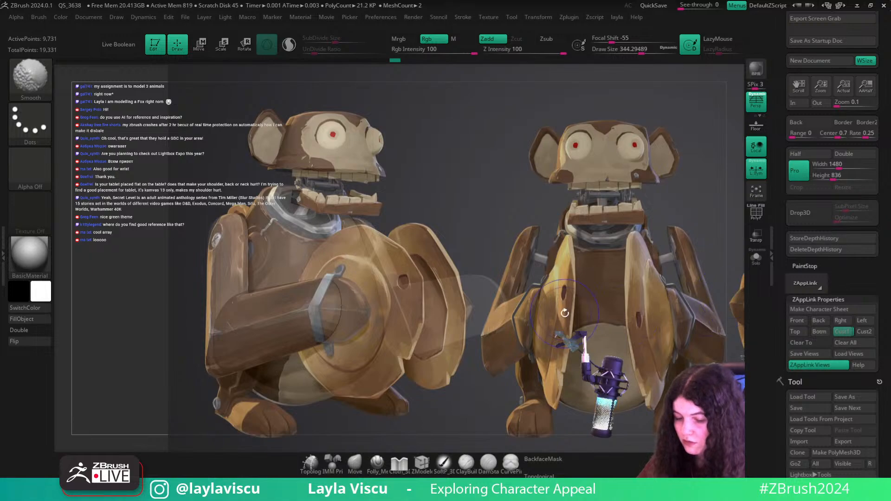
key(shift+z)
key(shift+z)
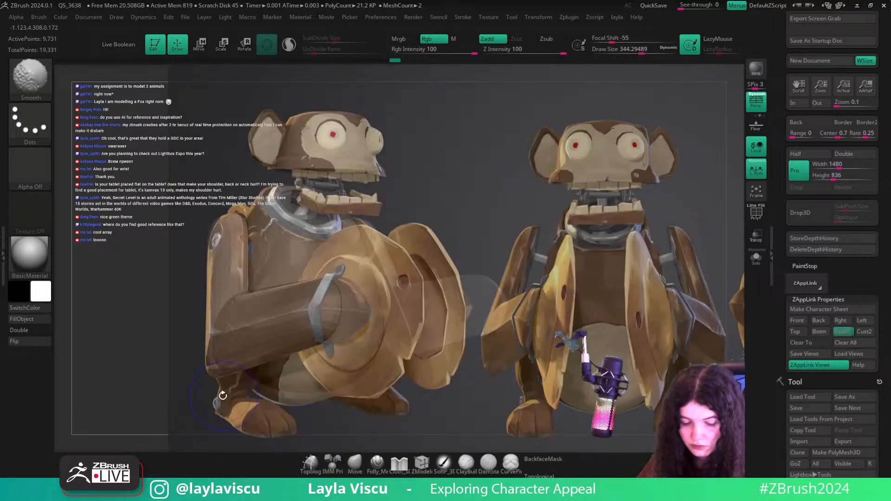
key(shift+z)
drag(270, 395, 443, 364)
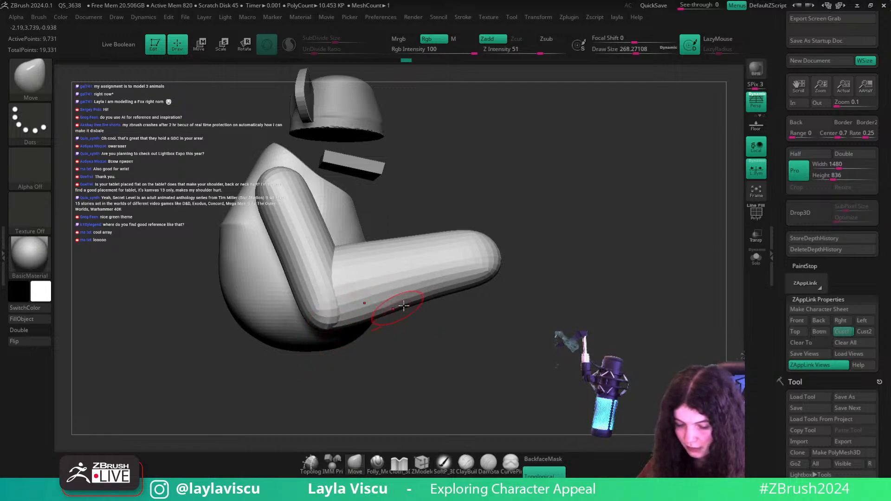
click(835, 334)
key(shift+z)
key(shift+z)
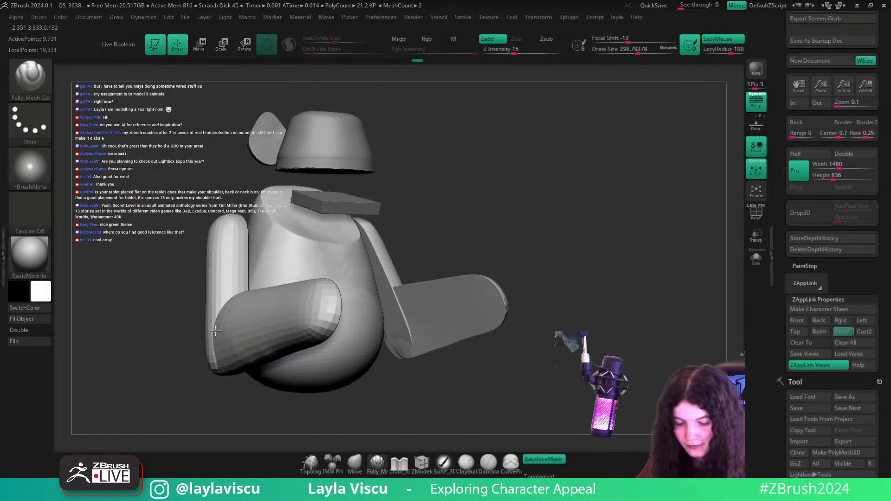
- Carve a long crease along the outer forearm from the elbow with the Folly_Mech Cut brush at about 299, redoing the stroke once
drag(321, 304, 360, 300)
key(shift+z)
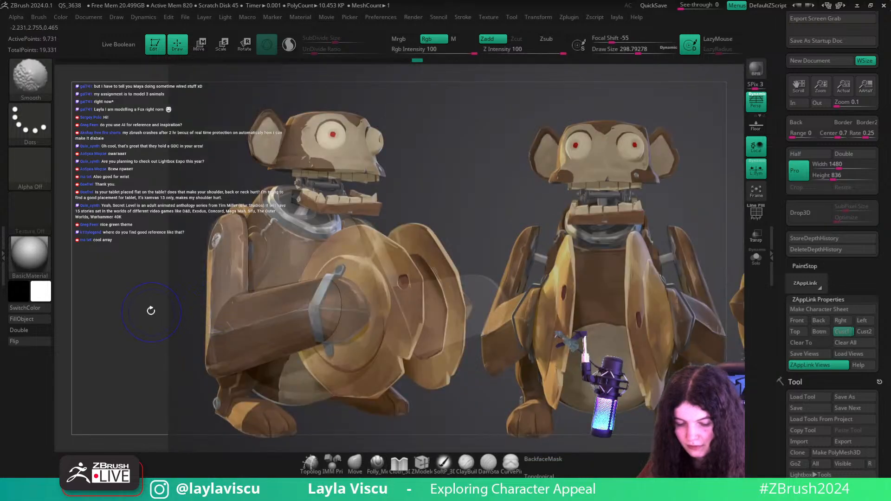
key(shift+z)
drag(149, 310, 232, 296)
alt+drag(426, 255, 537, 231)
drag(316, 312, 492, 263)
key(ctrl+z)
drag(316, 309, 493, 265)
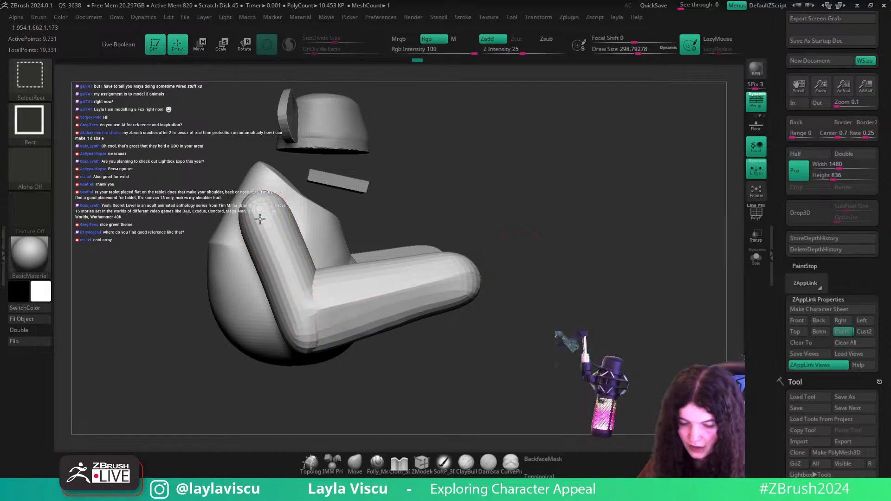
- Isolate the upper arm, carve a matching lengthwise crease with Folly_Mech Cut, redoing the stroke once, and unhide the whole mesh
ctrl+shift+click(262, 197)
drag(262, 197, 329, 361)
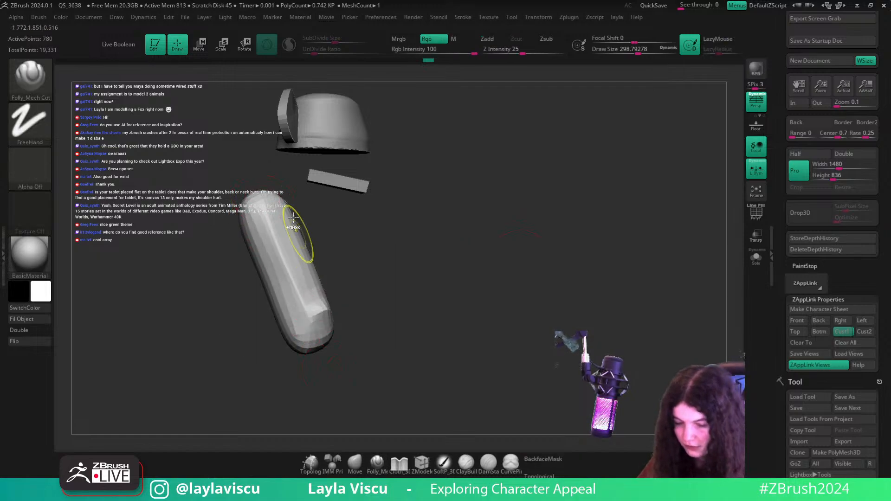
key(ctrl+z)
drag(283, 258, 330, 368)
ctrl+shift+click(529, 240)
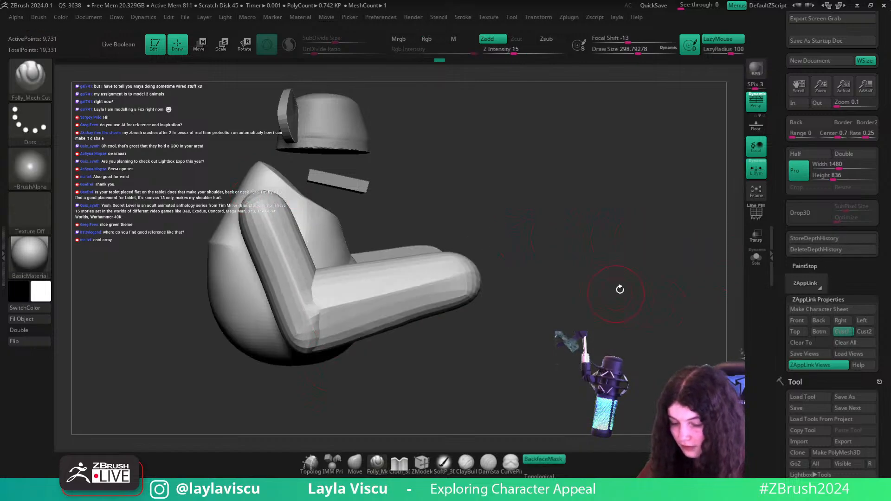
- Check the arms against the reference in the Cust1 view and nudge the elbow and upper arm inward with the topological Move brush at about 657
click(850, 333)
key(shift+z)
key(shift+z)
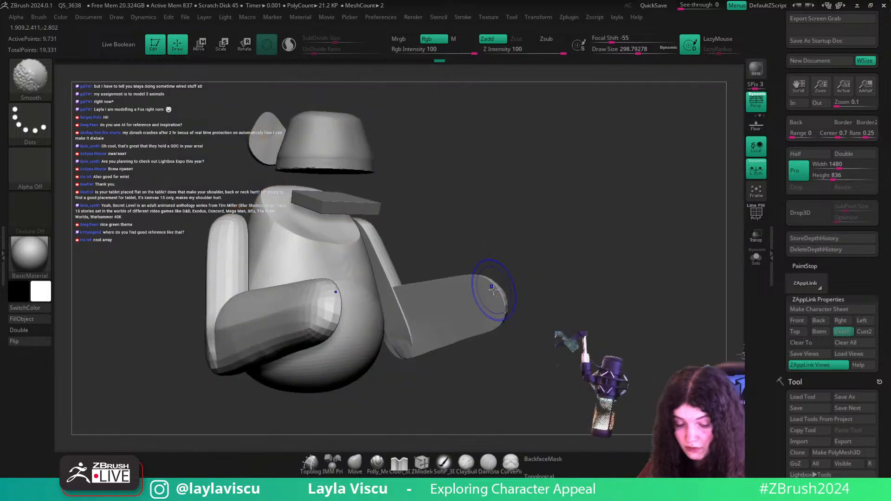
key(shift+z)
key(shift+z)
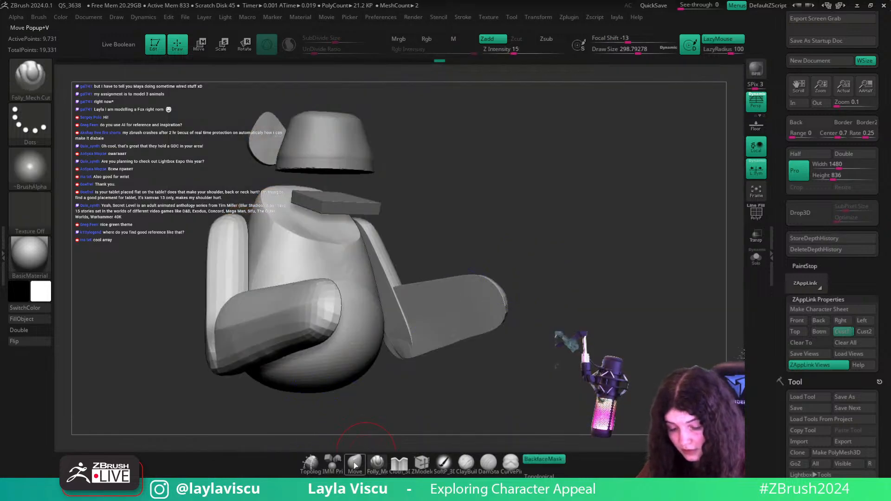
click(354, 462)
click(546, 477)
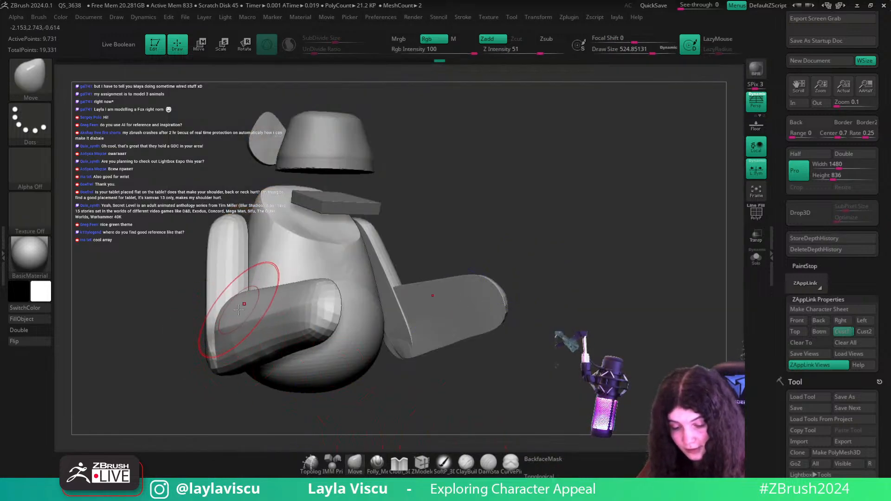
key(bracketright)
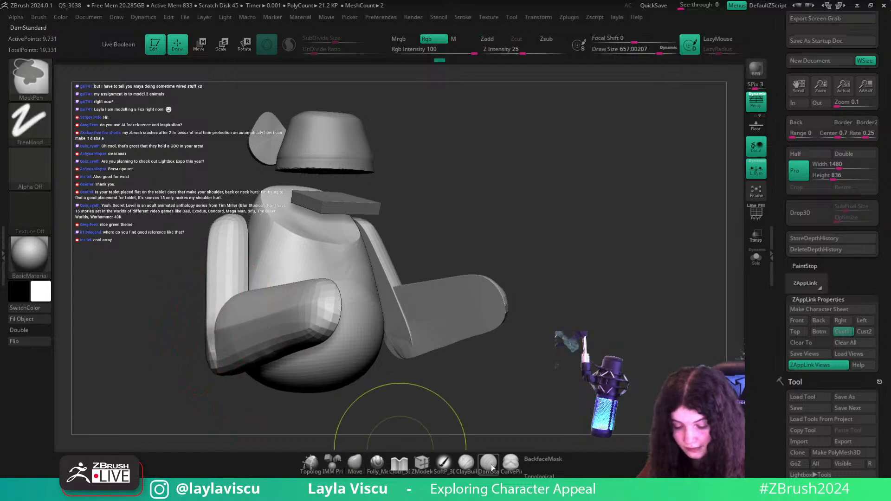
click(544, 474)
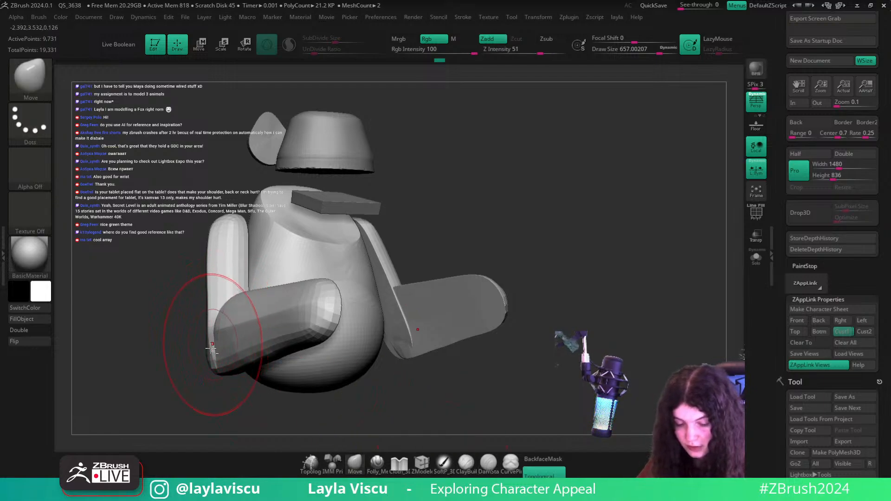
drag(206, 357, 224, 354)
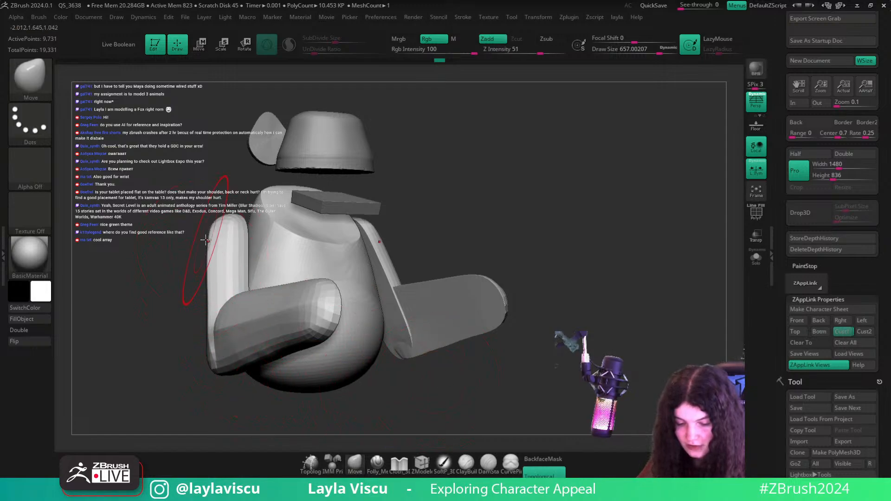
drag(209, 236, 212, 236)
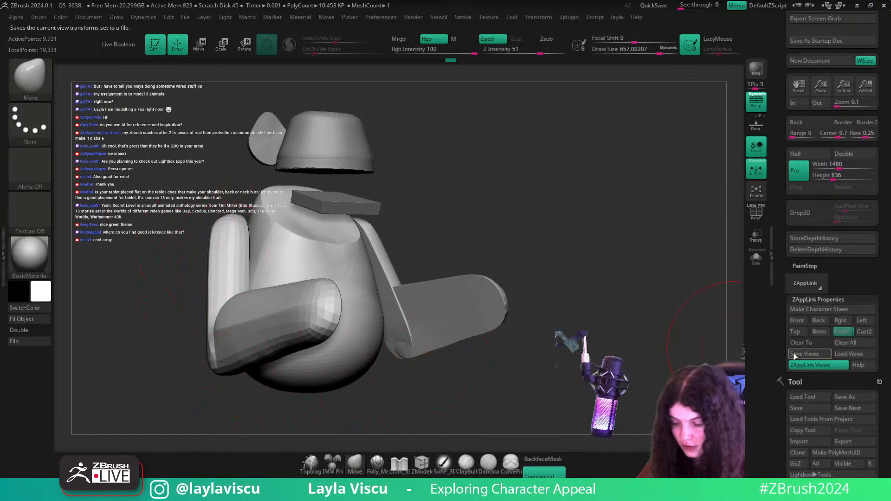
- Compare the arm with the reference and adjust the elbow corner with the Move brush at about 559
key(shift+z)
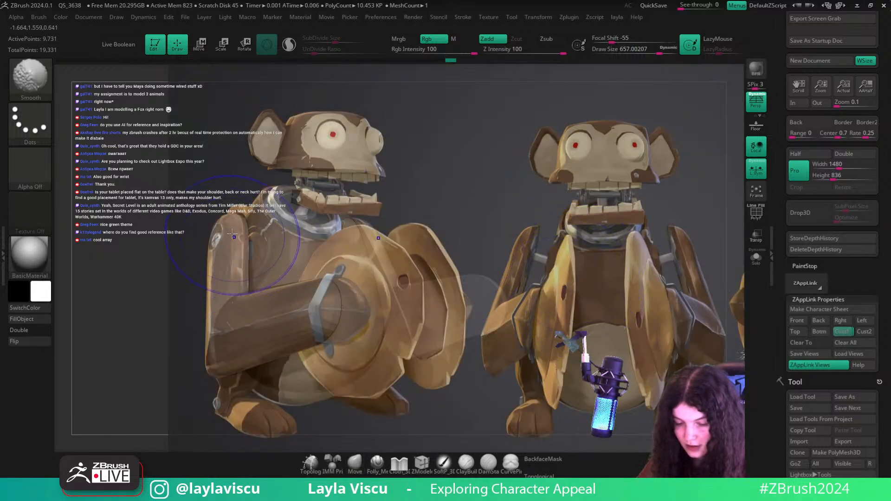
key(shift+z)
key(shift+z)
key(shift+z)
key(shift+z)
key(shift+z)
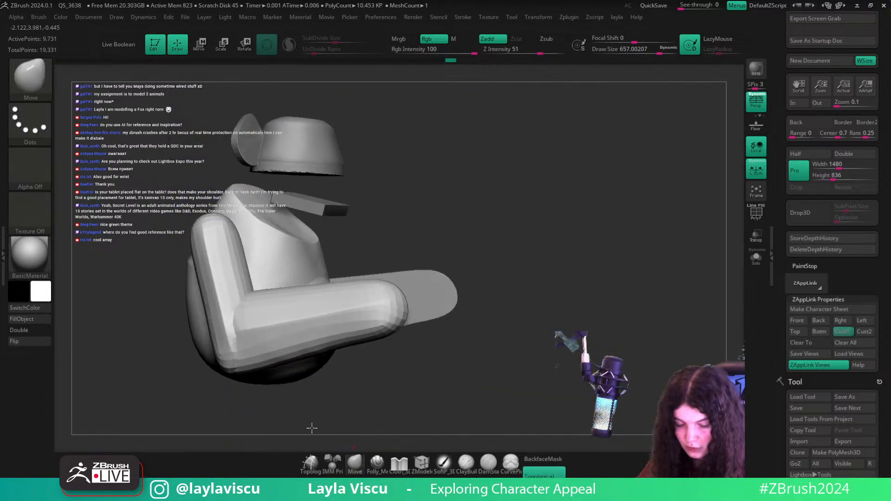
drag(312, 427, 288, 377)
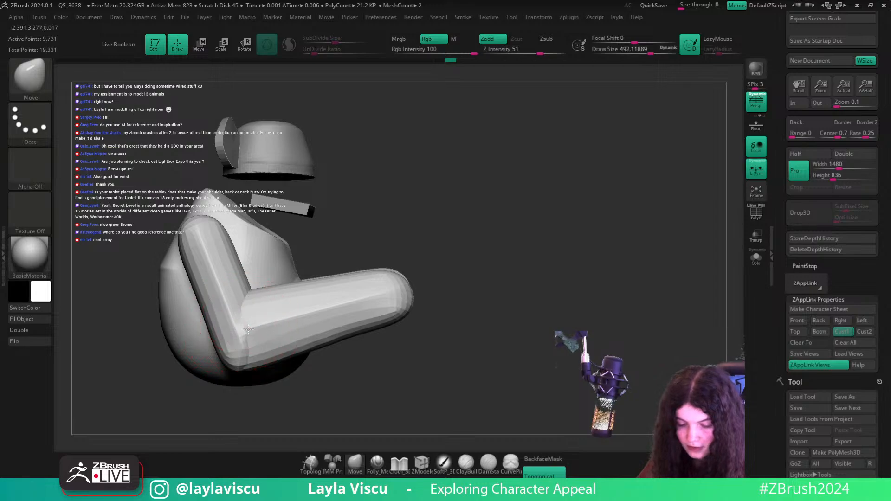
mouse_move(362, 364)
mouse_down()
mouse_move(364, 405)
mouse_move(355, 381)
mouse_up()
key(s)
drag(239, 338, 237, 331)
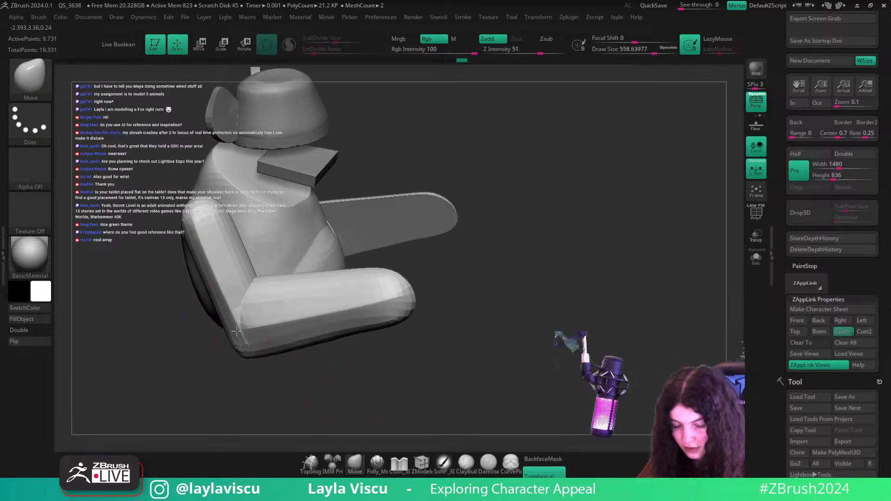
click(842, 332)
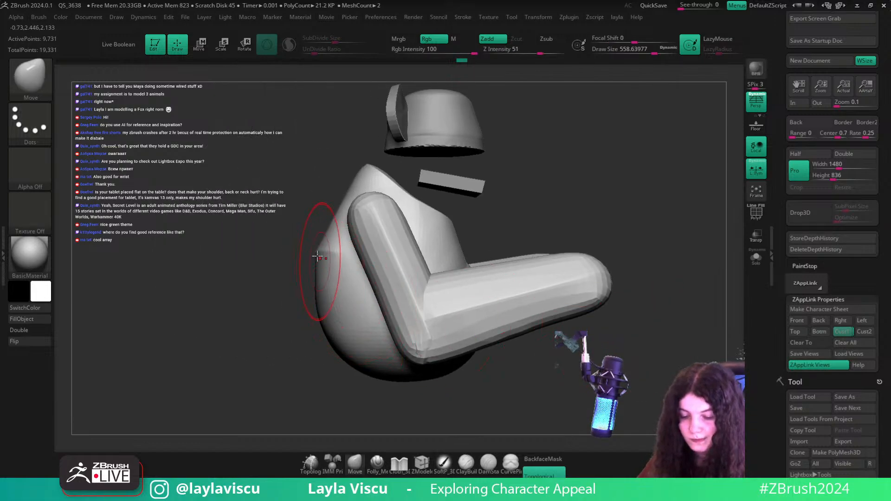
- Reshape the torso's back contour around the crease and below the neck with the Move brush, reducing its size to about 415
key(s)
mouse_move(317, 257)
mouse_down()
mouse_move(327, 255)
mouse_move(315, 242)
mouse_move(334, 254)
mouse_up()
key(s)
key(s)
key(s)
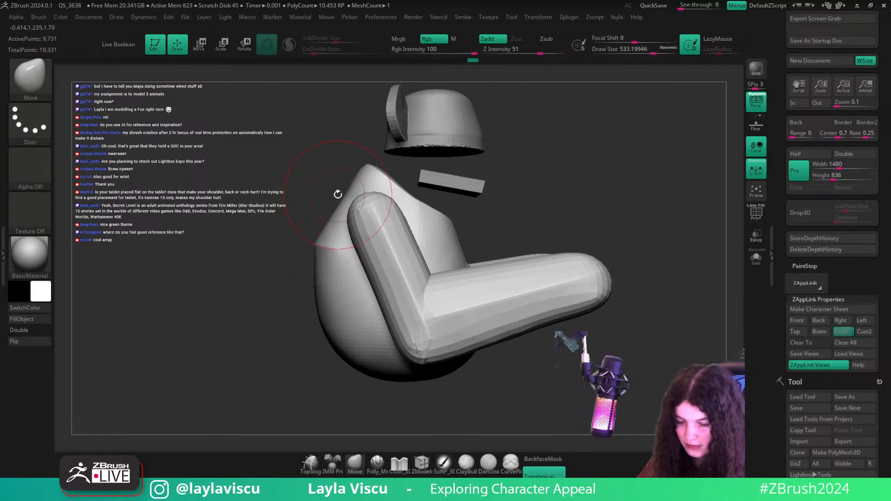
key(s)
drag(338, 194, 336, 198)
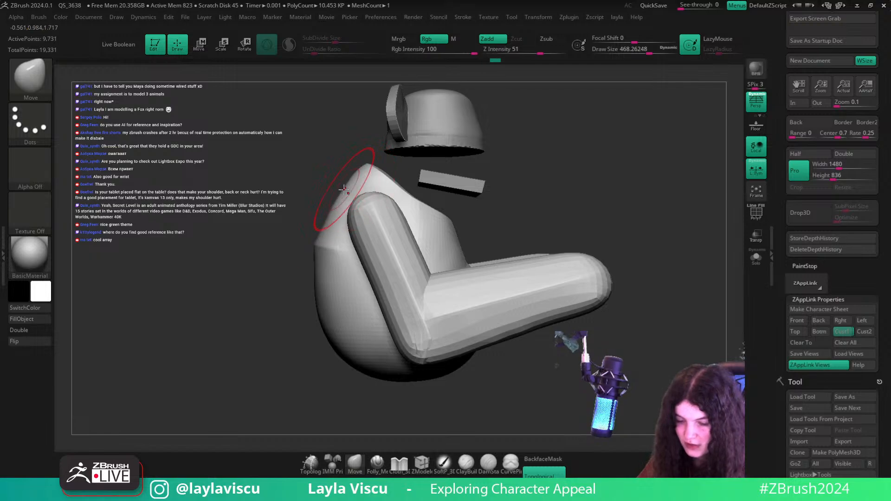
key(s)
drag(348, 188, 340, 191)
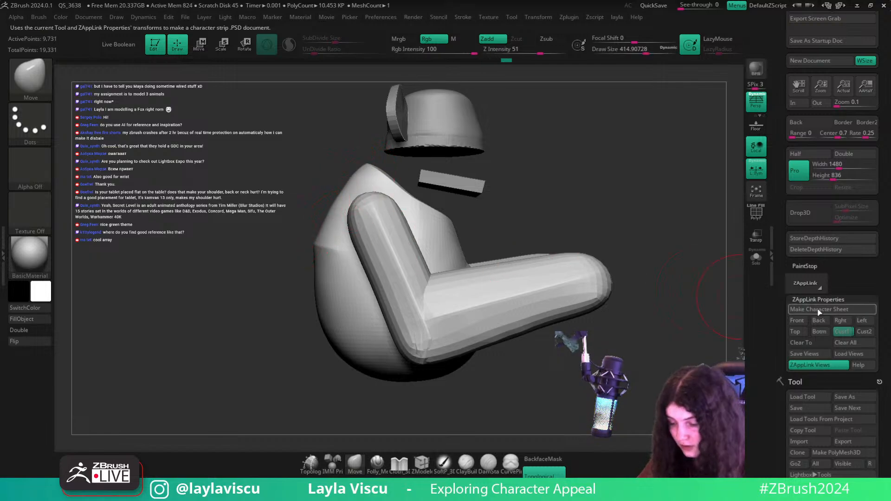
- Hide the arms, flatten the torso's upper side with the TrimDynamic brush at about 415, and unhide the whole mesh
click(844, 333)
drag(544, 246, 582, 298)
ctrl+shift+click(271, 221)
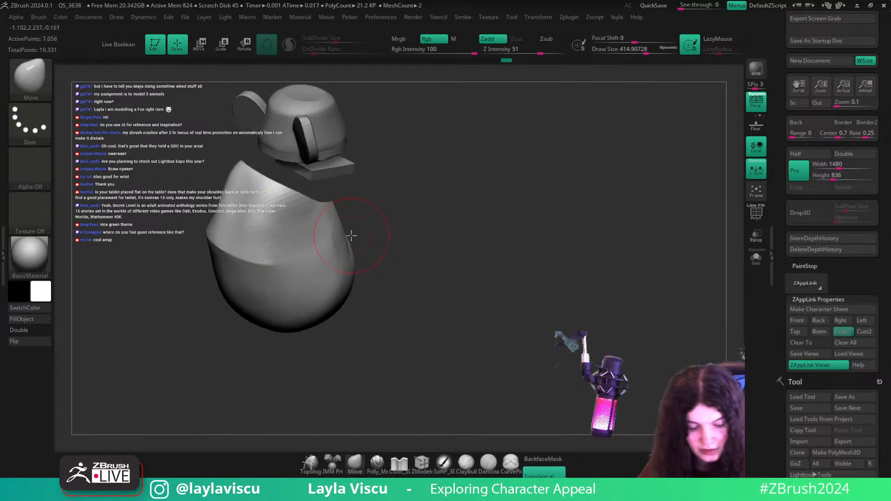
key(b)
key(t)
key(d)
ctrl+shift+click(456, 249)
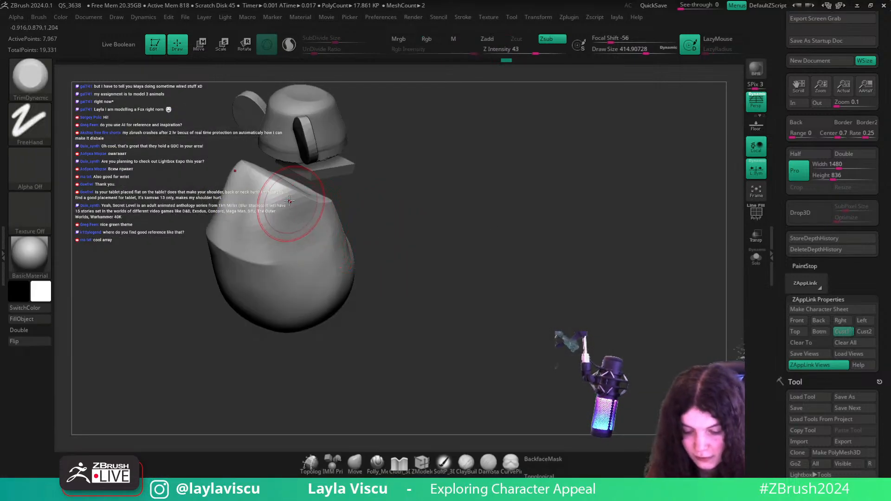
mouse_move(277, 193)
mouse_down()
mouse_move(246, 222)
mouse_move(278, 218)
mouse_move(297, 279)
mouse_move(258, 235)
mouse_move(247, 186)
mouse_move(276, 217)
mouse_move(246, 230)
mouse_up()
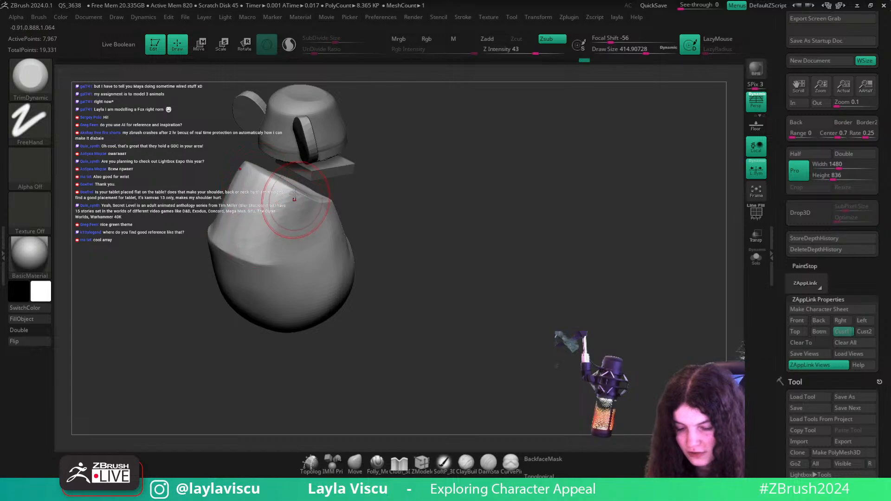
ctrl+shift+click(465, 182)
shift+drag(465, 184, 469, 199)
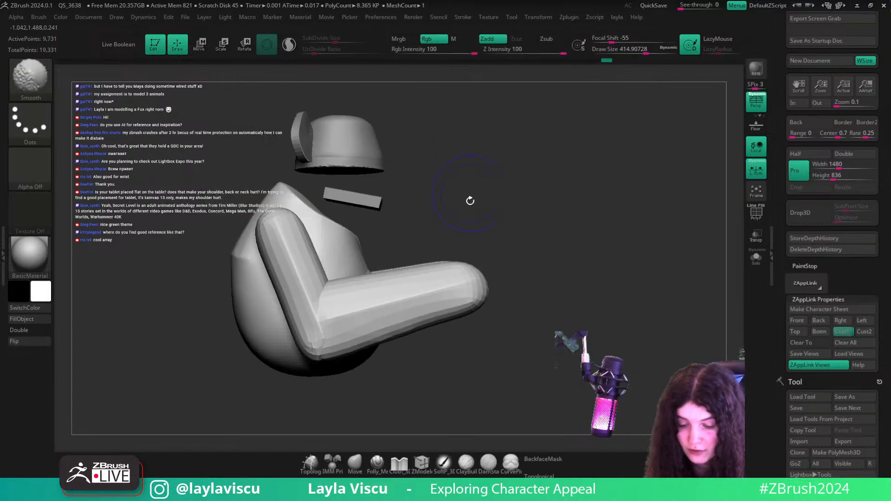
- Compare the torso with the reference in the Cust1 view, isolate it and pull its upper back edge with the Move brush at about 734
click(842, 333)
key(shift+z)
key(shift+z)
key(shift+z)
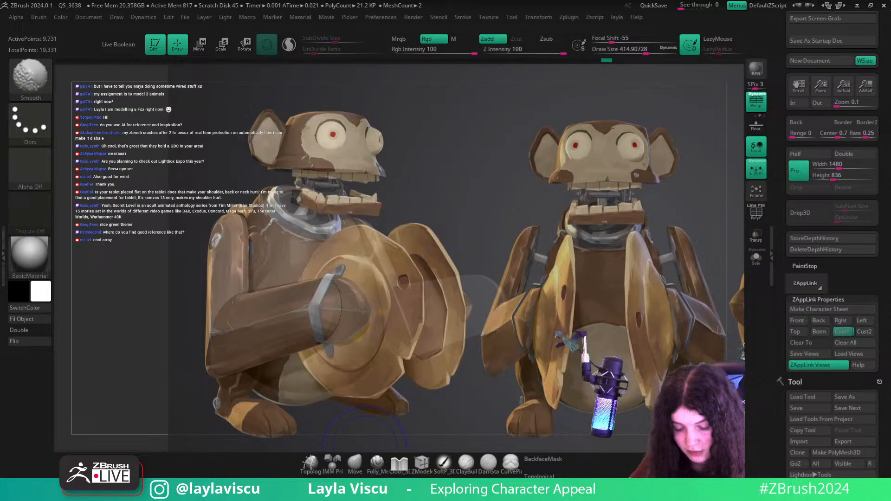
key(z)
click(354, 463)
key(shift+z)
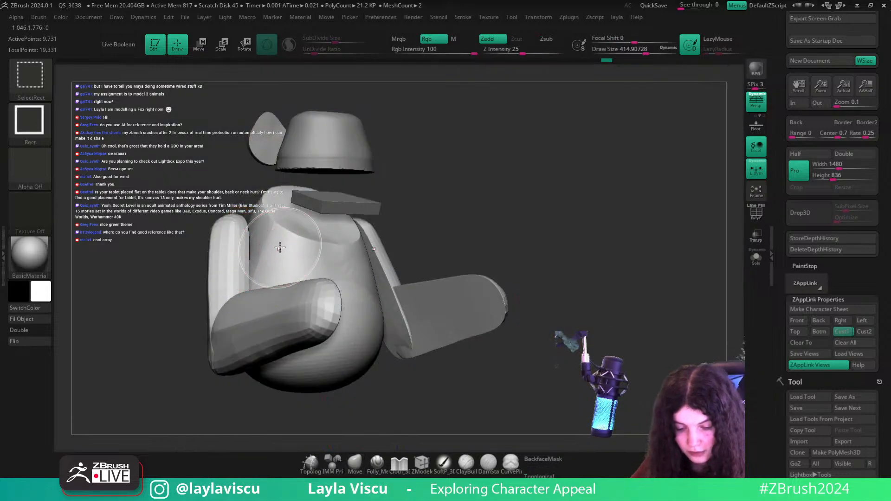
ctrl+shift+click(278, 240)
key(s)
mouse_move(235, 229)
mouse_down()
mouse_move(243, 248)
mouse_move(223, 250)
mouse_up()
key(s)
ctrl+shift+click(454, 251)
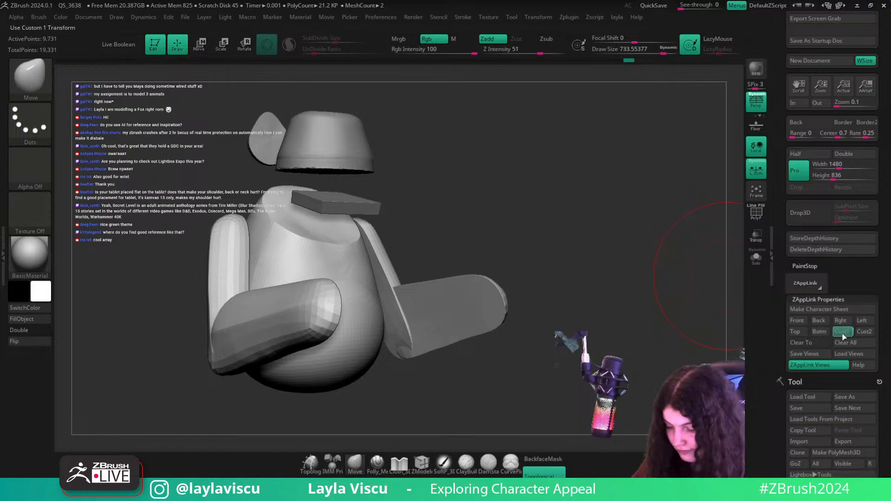
- Compare the arms with the Spotlight reference and refine the forearm's underside from the side with the Move brush, reducing its size to about 408
key(shift+z)
key(shift+z)
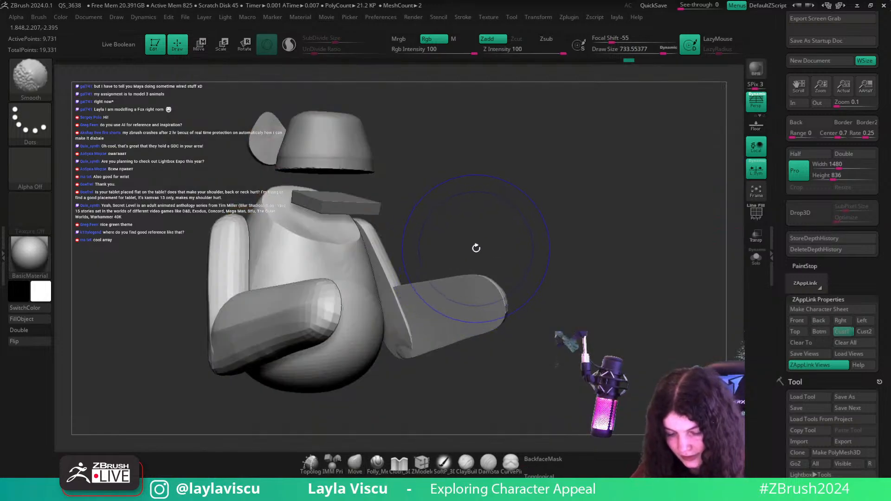
key(shift+z)
key(shift+z)
key(shift+z)
key(shift+z)
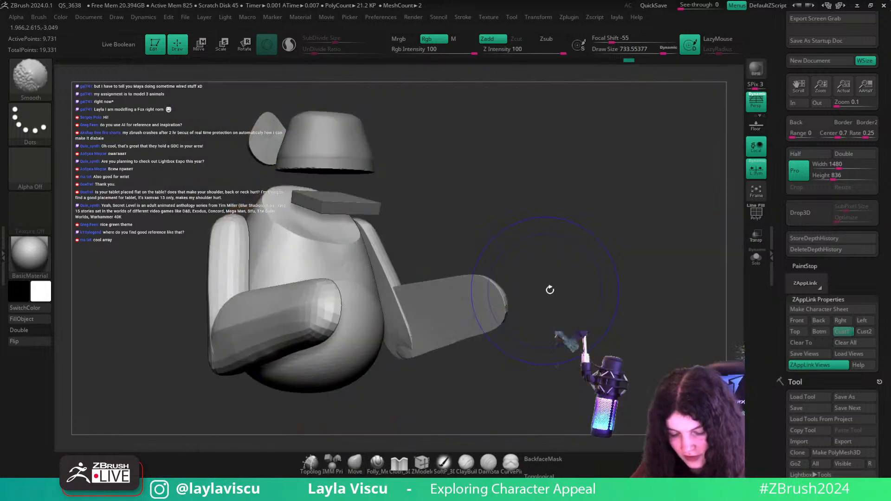
drag(550, 290, 547, 301)
key(b)
key(m)
key(v)
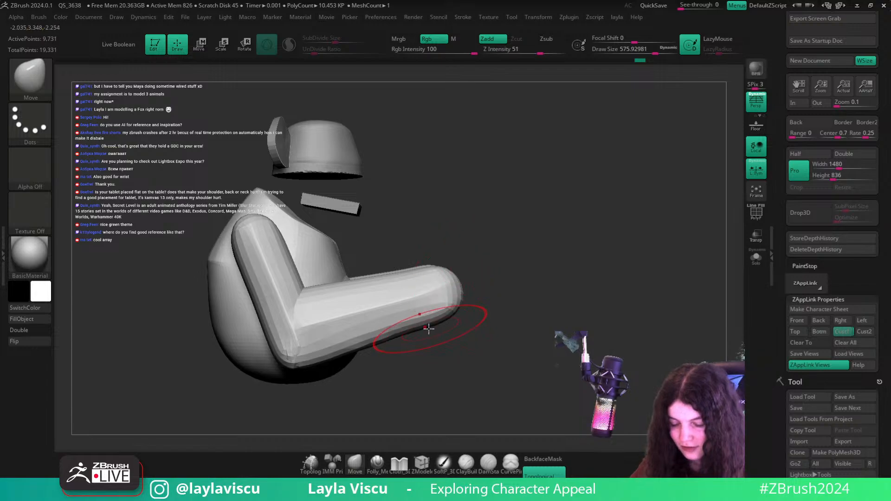
key(bracketleft)
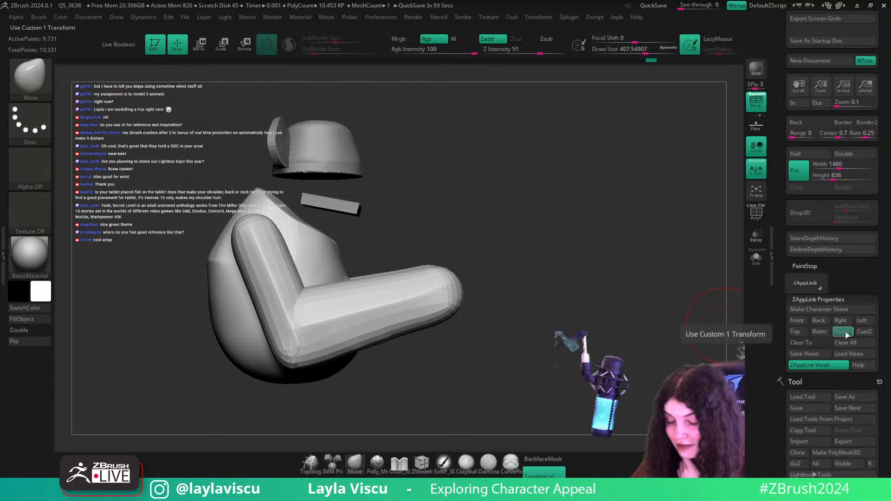
- Recall the Cust1 view, compare the forearm with the reference and adjust it with the Move brush at about 559
click(819, 331)
key(shift+z)
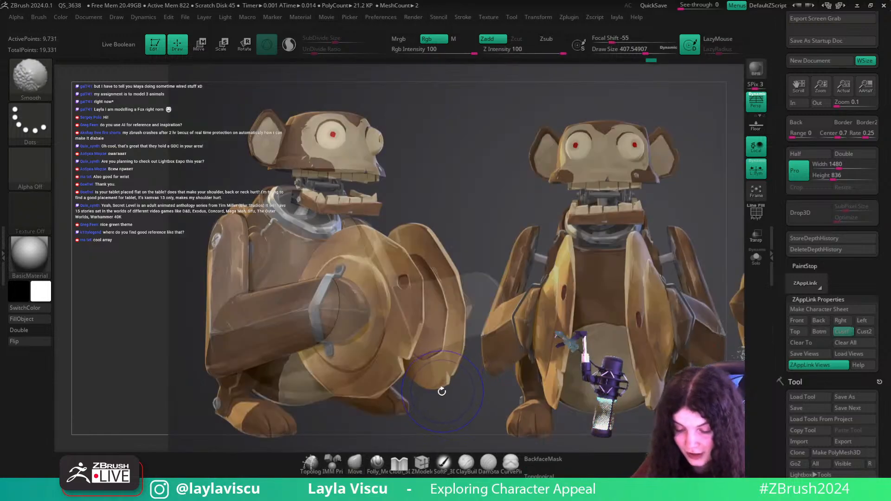
key(shift+z)
key(shift+z)
key(b)
key(m)
key(v)
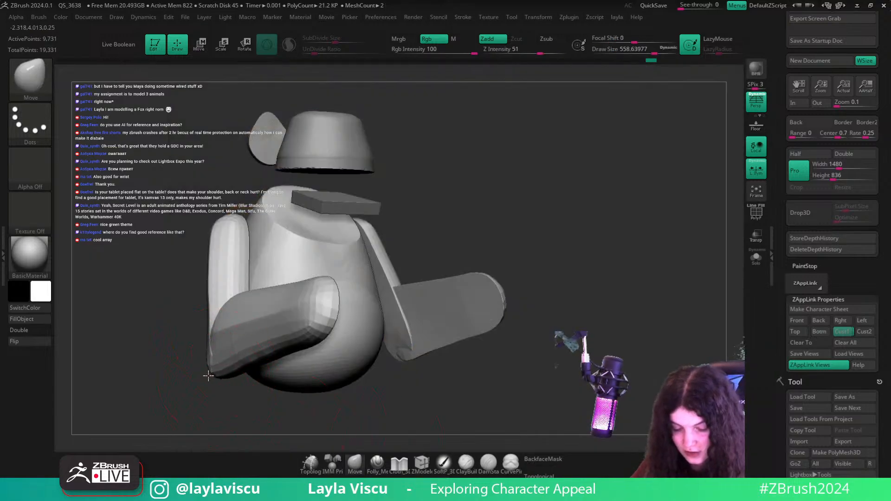
- Check the elbow against the reference again and refine the forearm's lower edge with the Move brush at about 386
key(shift+z)
key(shift+z)
key(s)
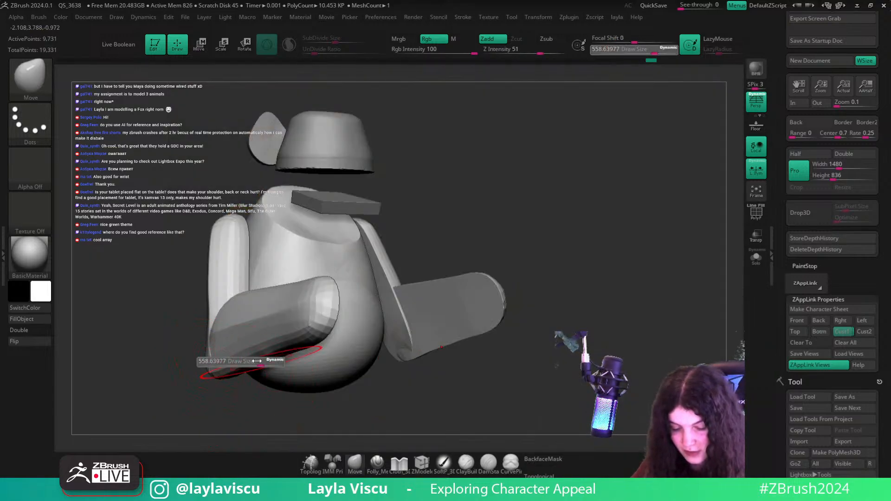
click(252, 365)
mouse_move(227, 396)
mouse_down()
mouse_move(287, 398)
mouse_move(256, 360)
mouse_up()
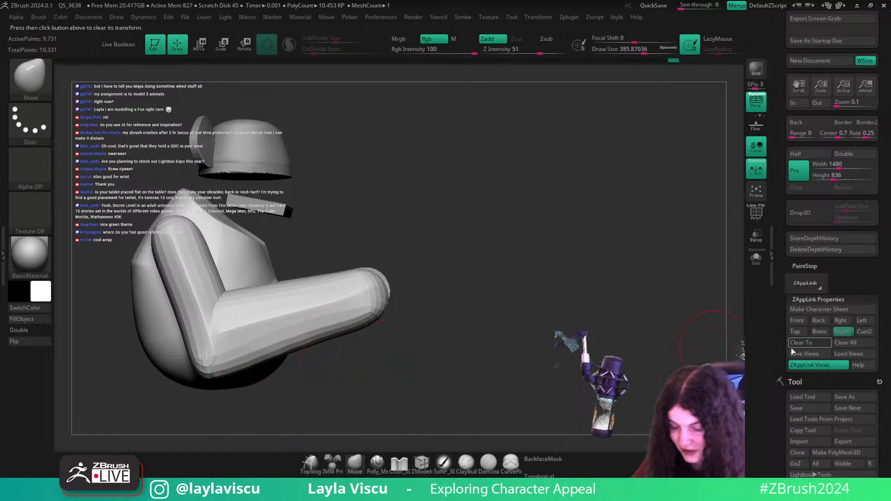
click(842, 331)
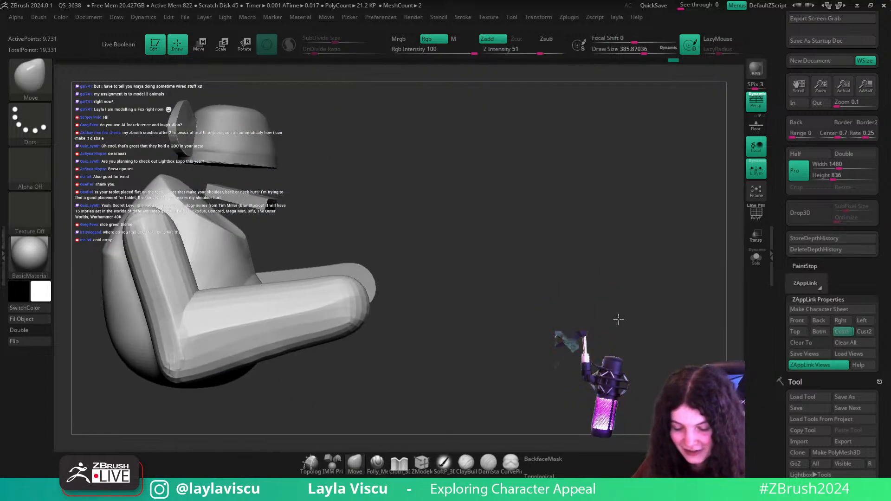
- Turn off perspective, show the polyframe in side view and slice the forearm's end into a separate hand polygroup with SliceCurve
click(757, 103)
alt+drag(526, 249, 635, 236)
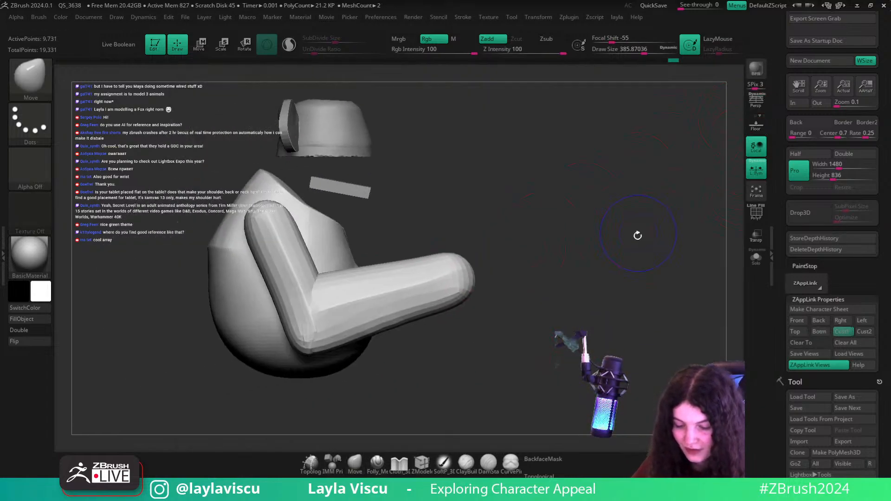
key(shift+f)
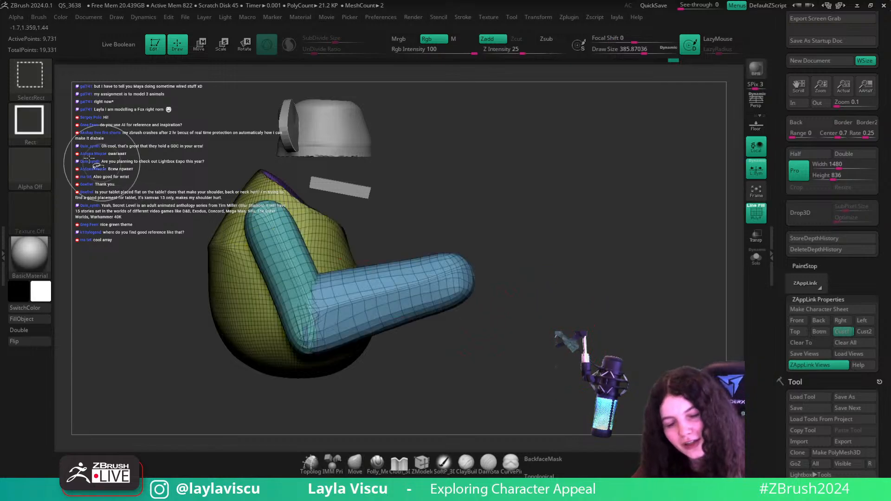
ctrl+shift+click(26, 76)
ctrl+shift+click(621, 128)
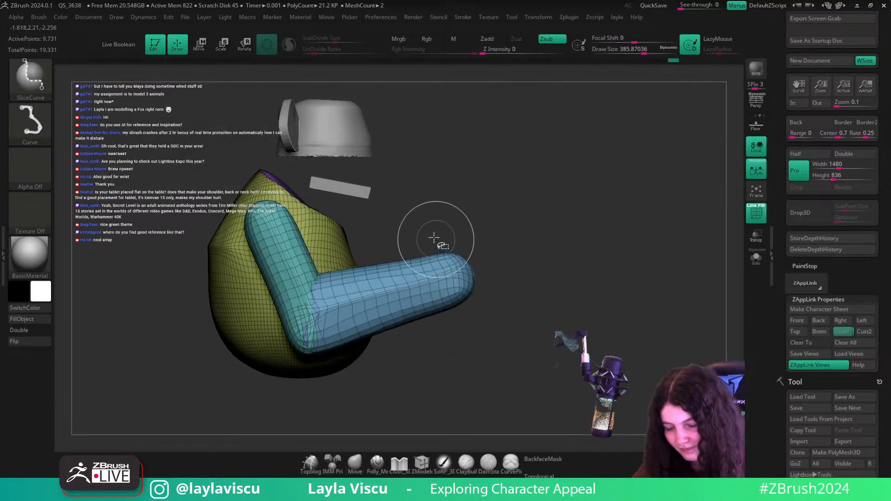
ctrl+shift+drag(435, 236, 439, 335)
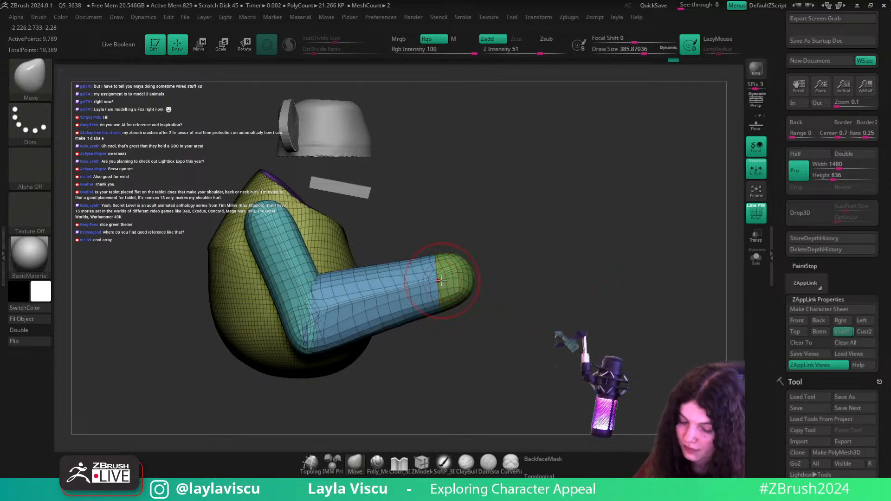
- Place the gizmo at the wrist cut and align its axes with the forearm's direction
key(w)
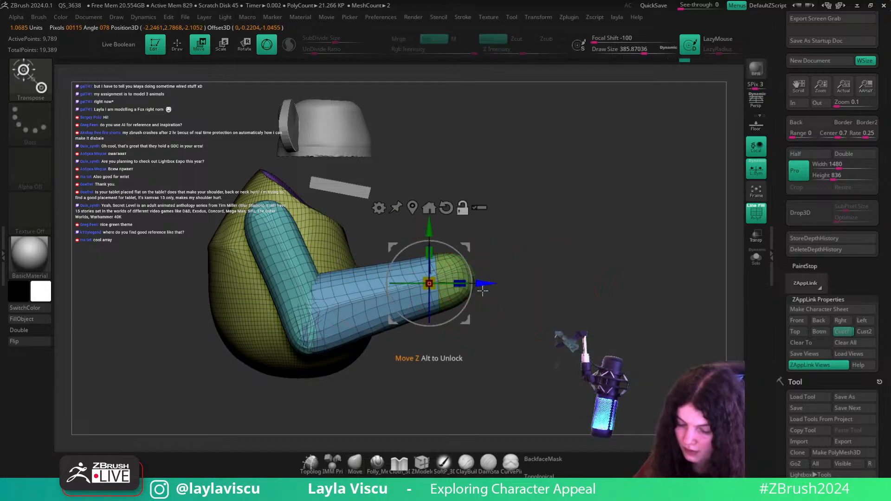
alt+drag(468, 324, 478, 291)
alt+drag(478, 316, 479, 316)
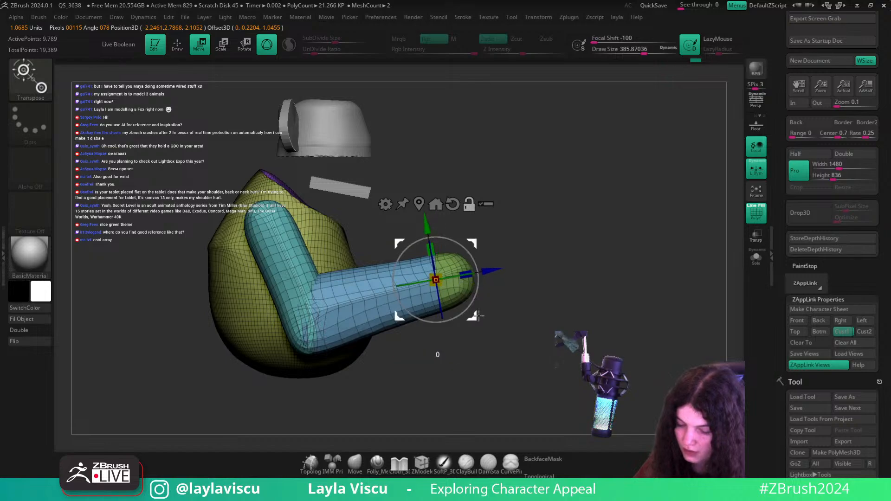
- Mask everything except the hand polygroup and angle the hand downward from the wrist with the gizmo, checking it against the reference
key(q)
ctrl+shift+click(456, 264)
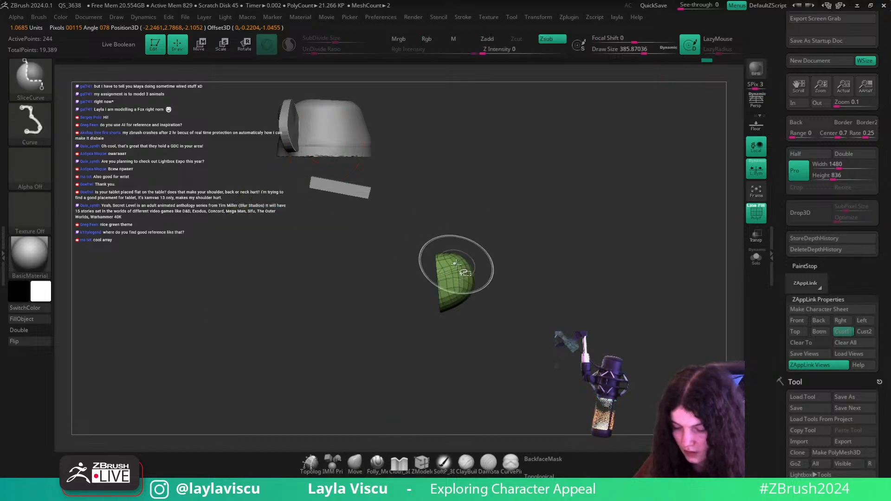
ctrl+shift+click(485, 273)
key(w)
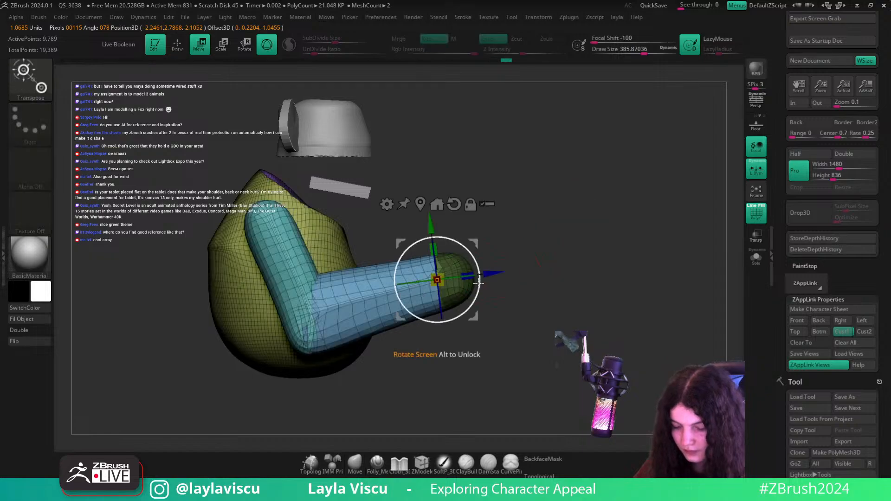
ctrl+click(473, 280)
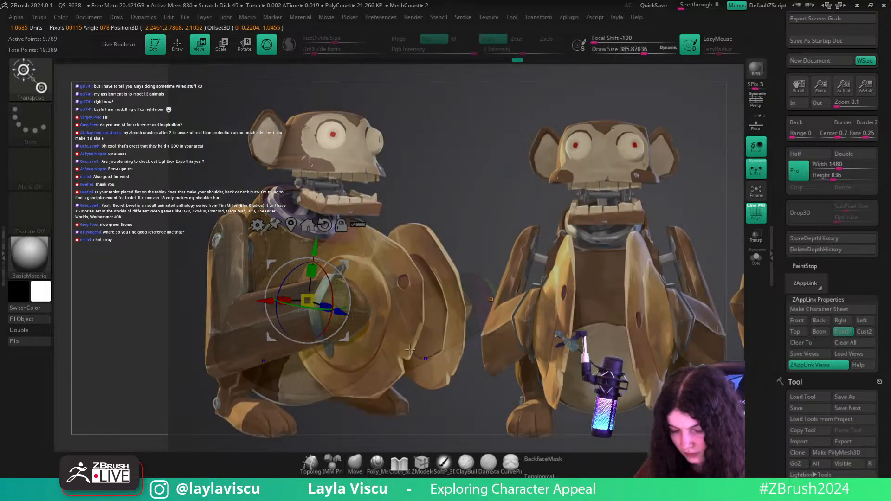
drag(325, 305, 333, 306)
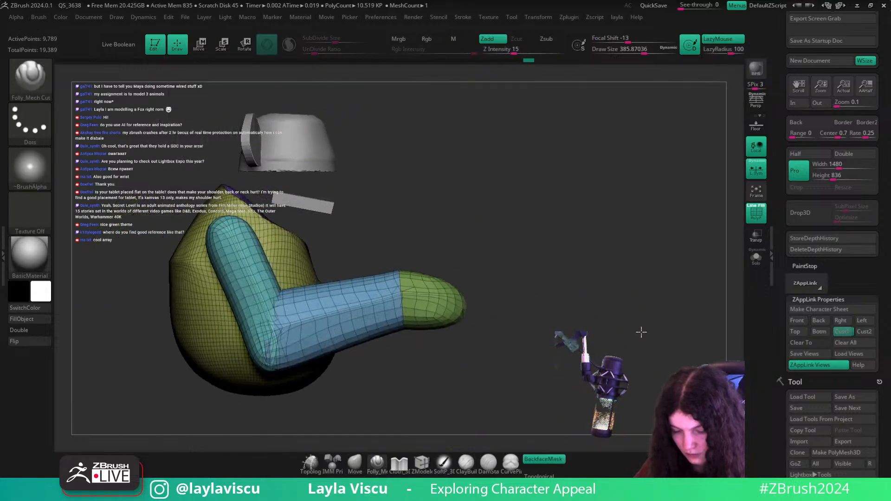
- Raise the top of the wrist and shorten the hand's tip with the Move brush, at sizes between about 311 and 508
drag(640, 332, 645, 321)
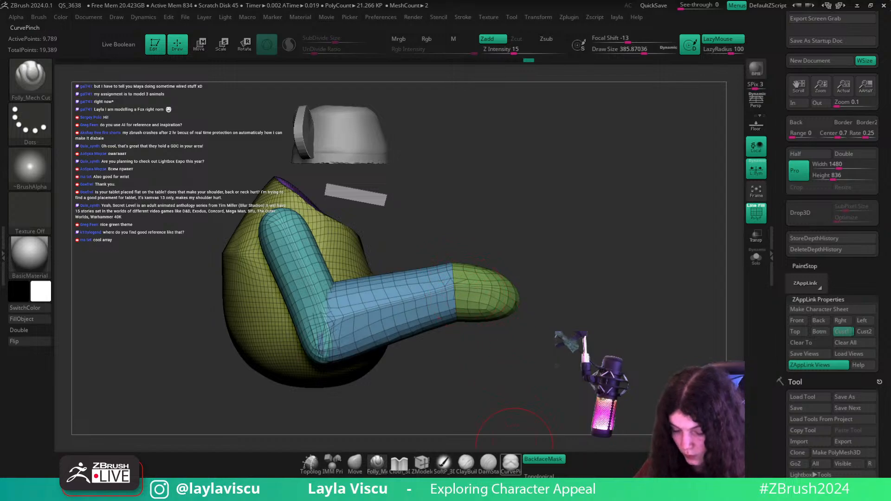
click(353, 463)
drag(455, 264, 459, 258)
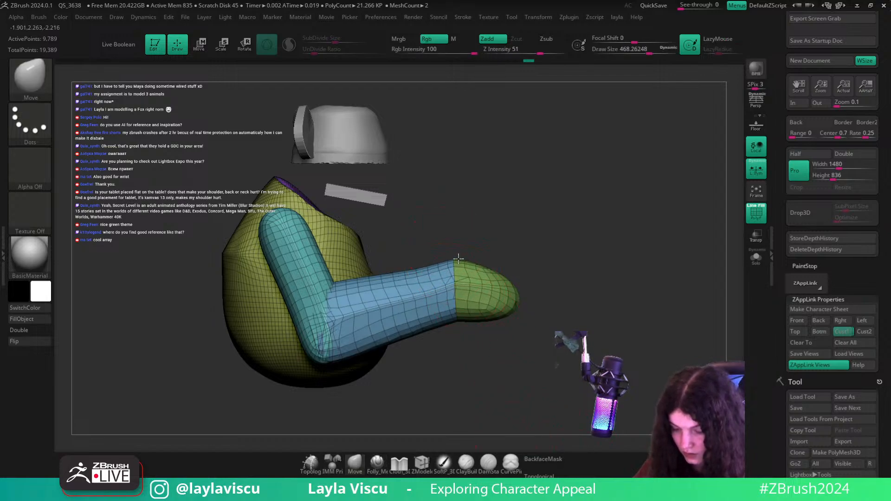
key(bracketleft)
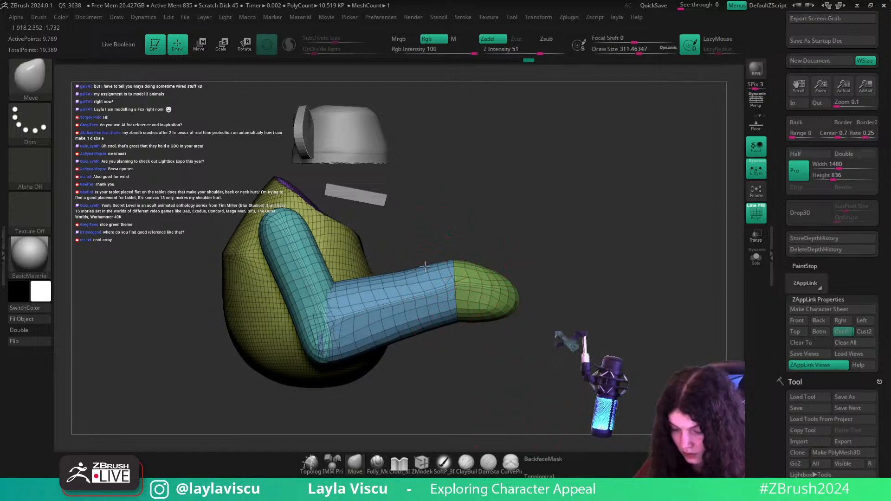
key(bracketright)
drag(513, 296, 503, 293)
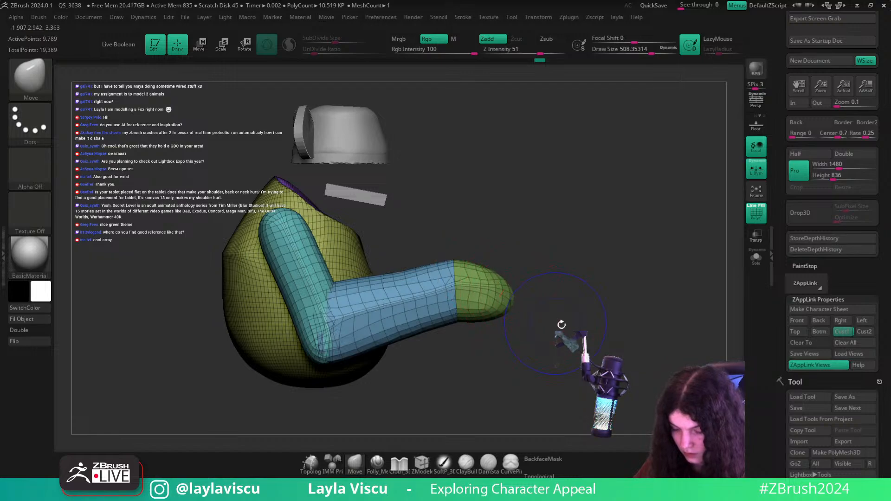
- Isolate the upper arm polygroup, mask everything except it and show the whole mesh in side view again
key(shift+f)
drag(561, 324, 609, 215)
ctrl+right_drag(392, 218, 377, 246)
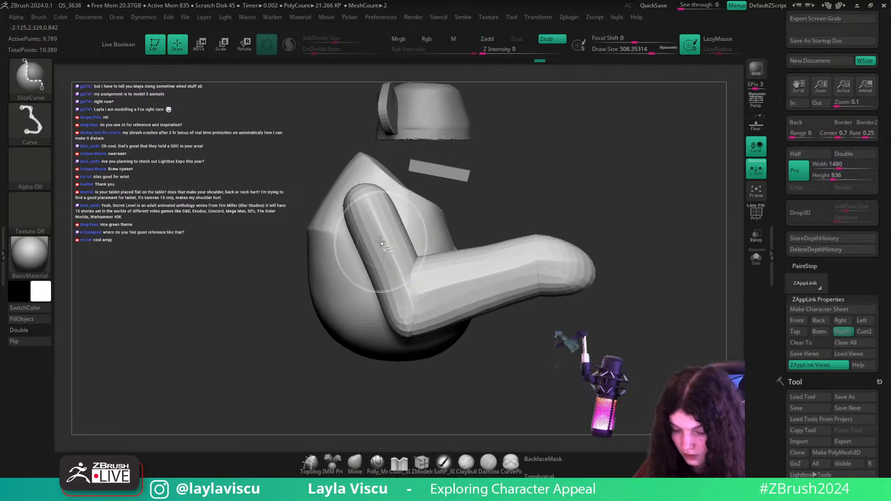
ctrl+shift+click(377, 243)
key(shift+f)
ctrl+shift+click(622, 172)
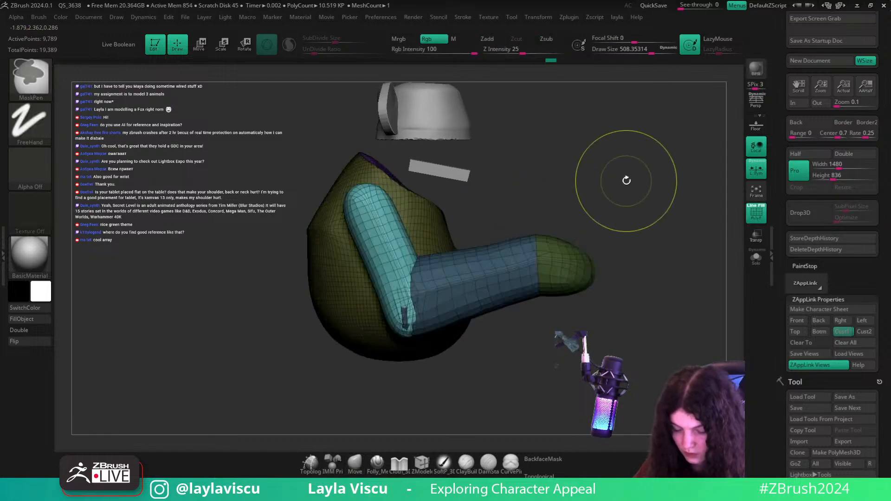
ctrl+shift+click(362, 241)
ctrl+click(631, 155)
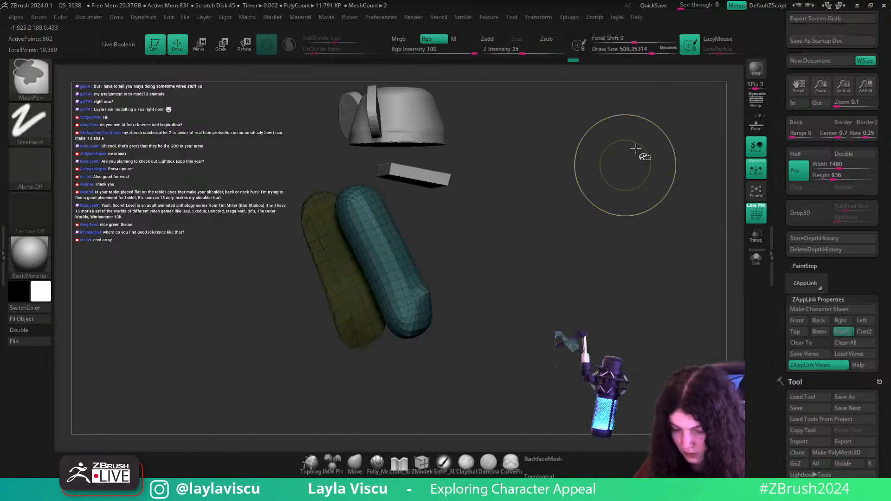
ctrl+shift+click(636, 150)
shift+drag(636, 151, 632, 163)
ctrl+click(636, 170)
- Center the gizmo on the upper arm, align it with the arm's length and widen the upper arm
key(w)
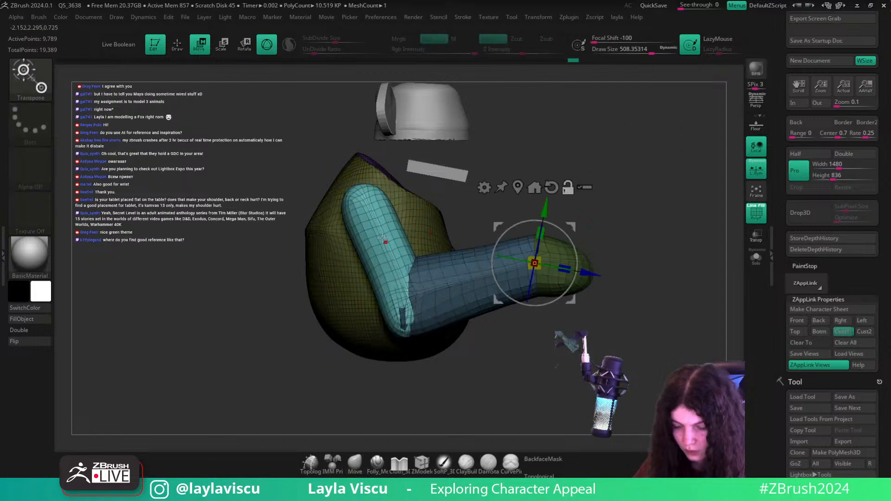
click(399, 157)
alt+click(400, 158)
alt+click(365, 159)
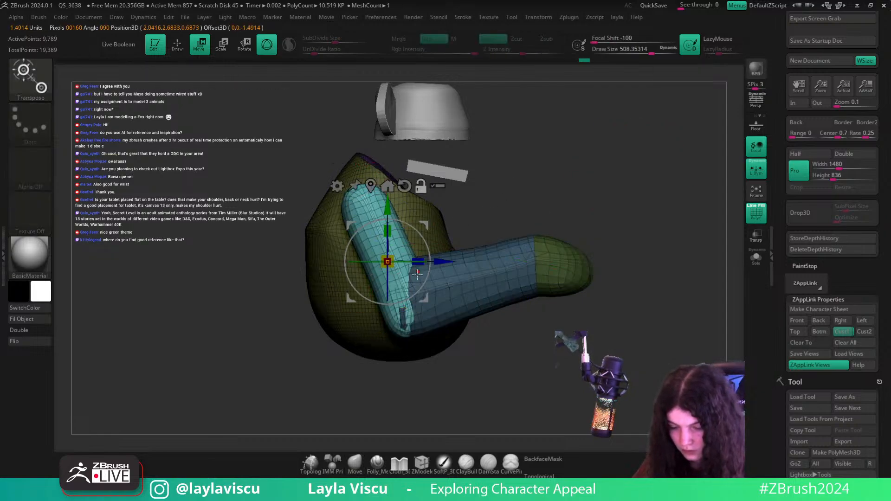
alt+drag(426, 279, 430, 265)
alt+drag(426, 298, 427, 292)
alt+drag(432, 265, 425, 242)
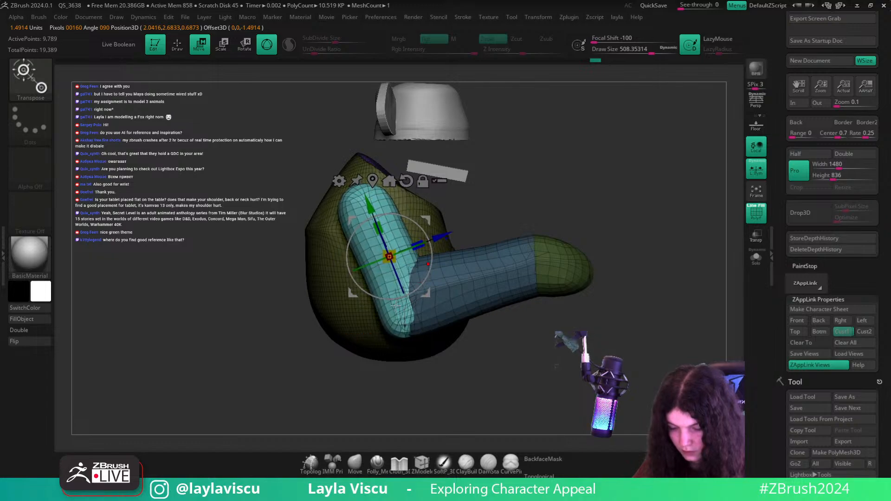
- Adjust the upper arm's back edge with the Move brush at about 629, hide the polyframe and clear the mask
click(354, 460)
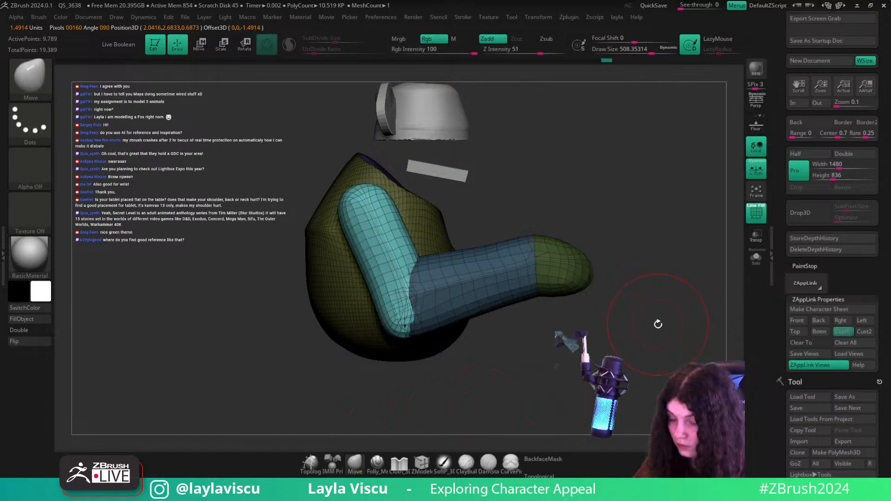
key(s)
drag(368, 267, 372, 266)
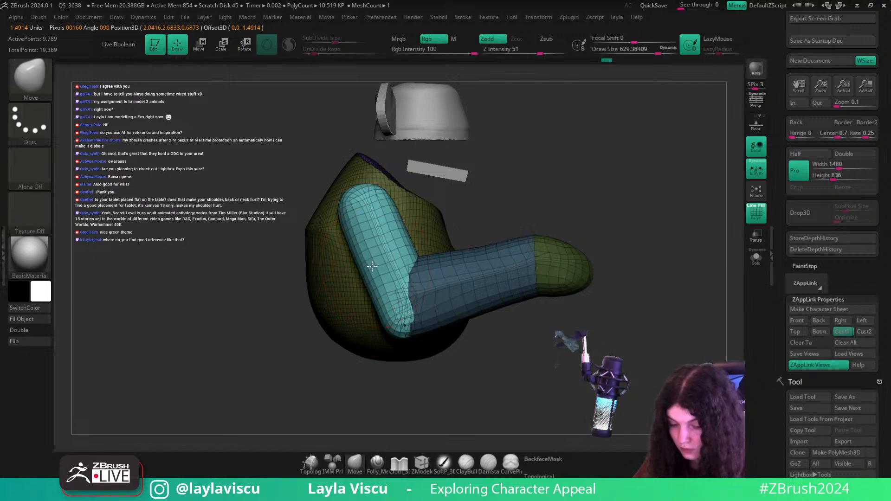
key(shift+f)
ctrl+drag(629, 197, 647, 233)
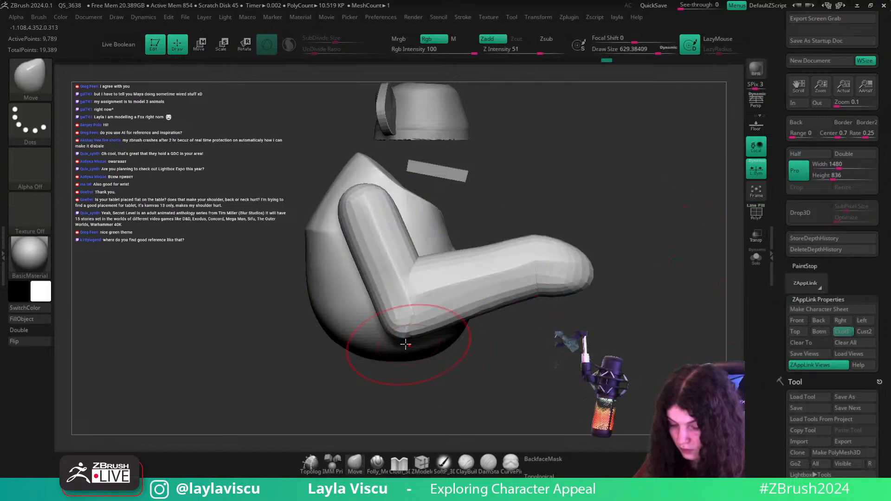
- Undo the last stroke, turn on Topological masking for the Move brush and pull the elbow's lower corner upward
key(ctrl+z)
click(543, 475)
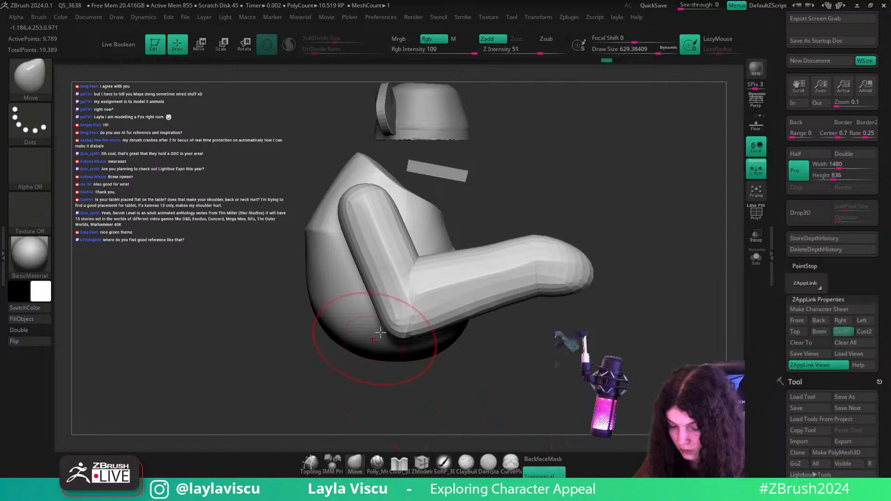
drag(397, 336, 410, 313)
- Display the QuickSave preferences for the auto-save durations
click(380, 17)
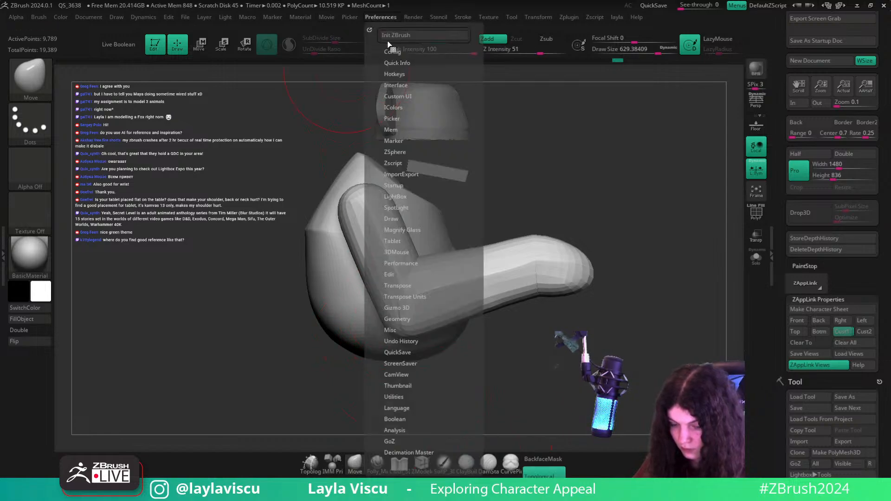
click(392, 352)
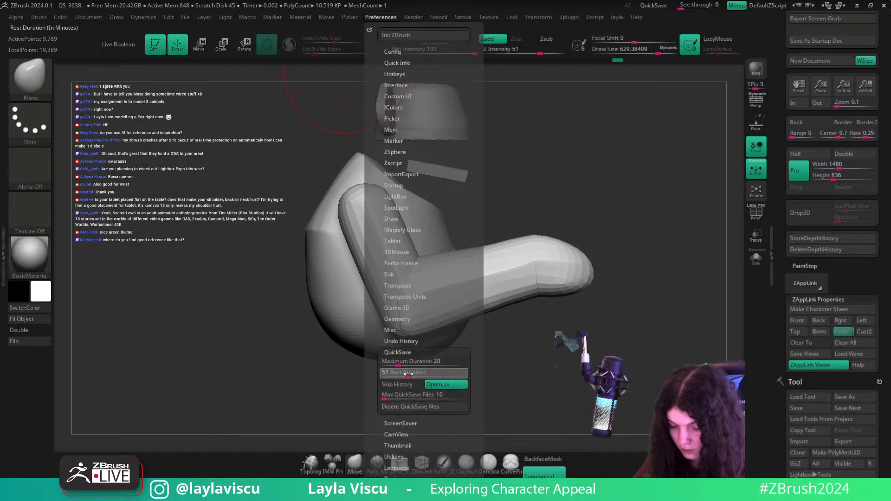
- Restore the saved custom view, compare the model with the Spotlight reference and turn on perspective
click(844, 334)
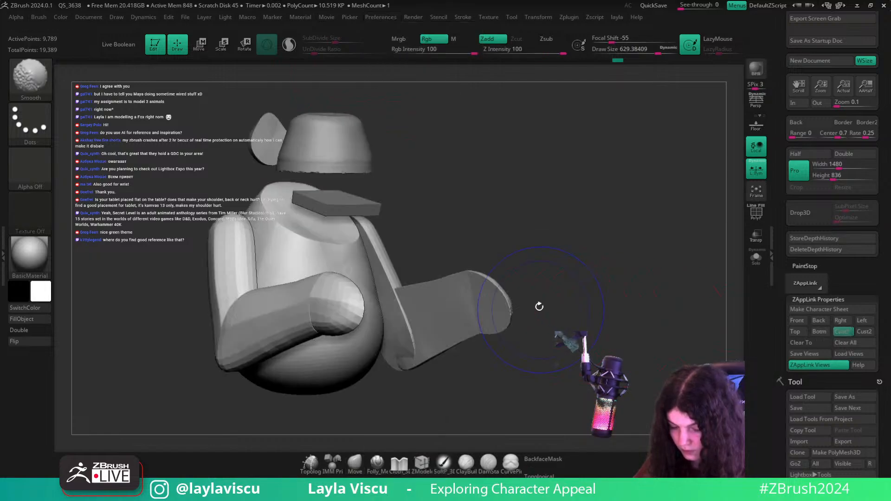
key(shift+z)
key(shift+z)
key(shift+z)
key(shift+z)
click(756, 101)
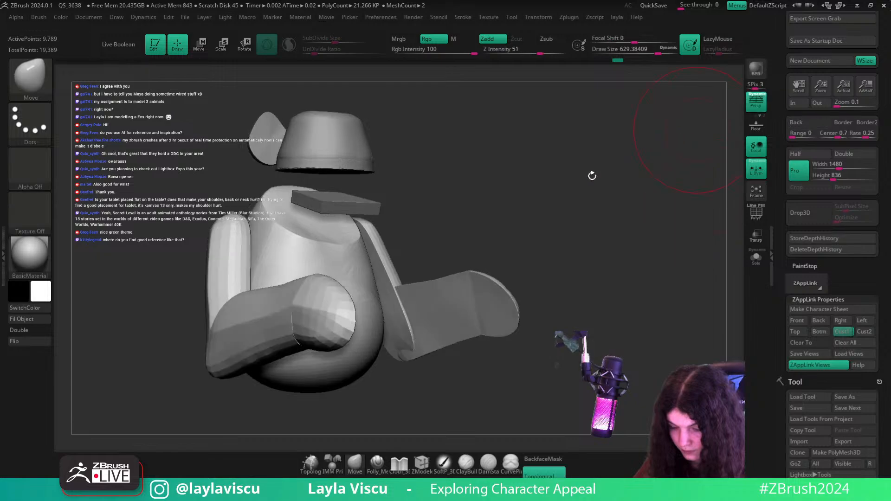
- Set the Move brush to size 445, adjust the elbow against the reference and undo the last stroke
key(shift+z)
key(shift+z)
key(s)
drag(212, 340, 203, 340)
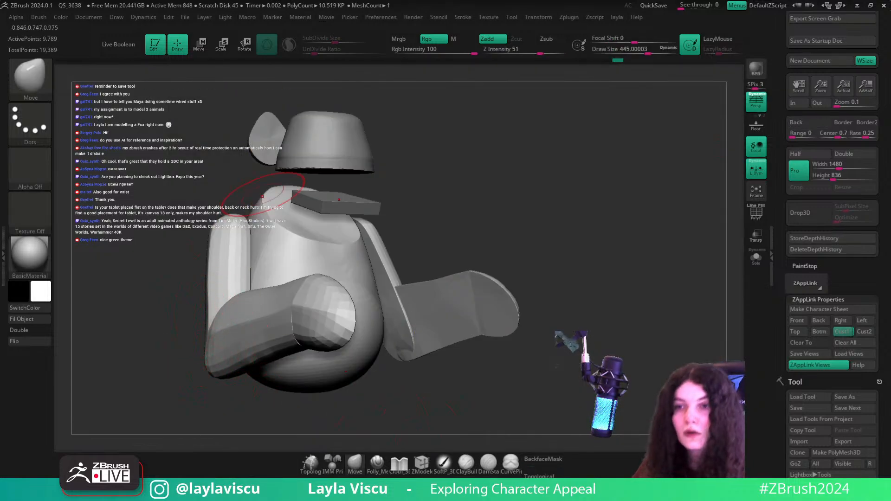
key(ctrl+z)
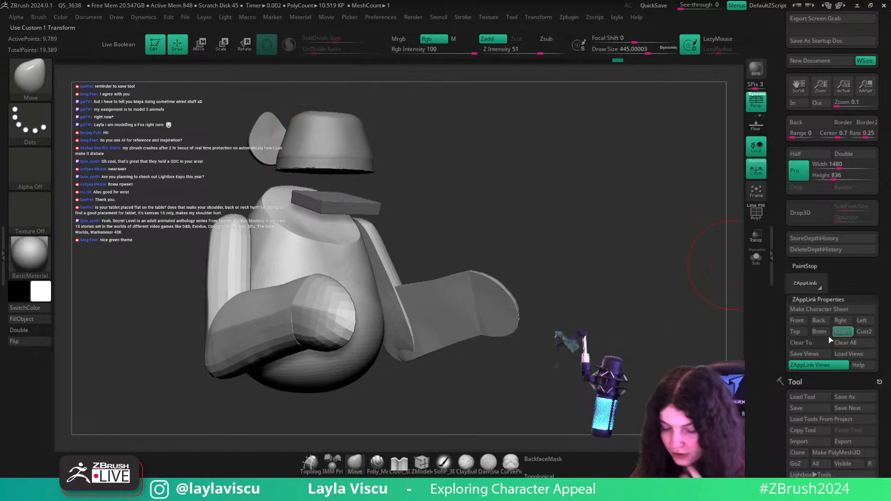
- Compare the arms and torso with the Spotlight reference from the saved custom view and check the side profile
key(shift+z)
key(shift+z)
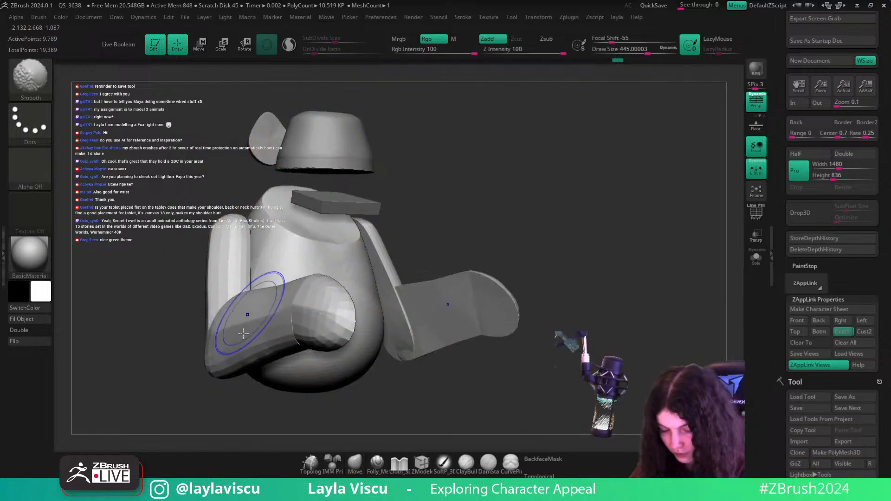
key(shift+z)
key(shift+z)
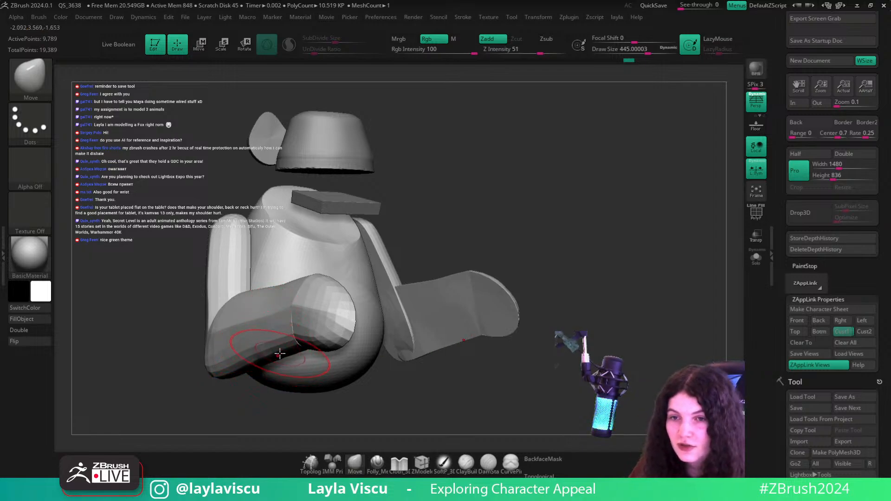
drag(633, 313, 659, 278)
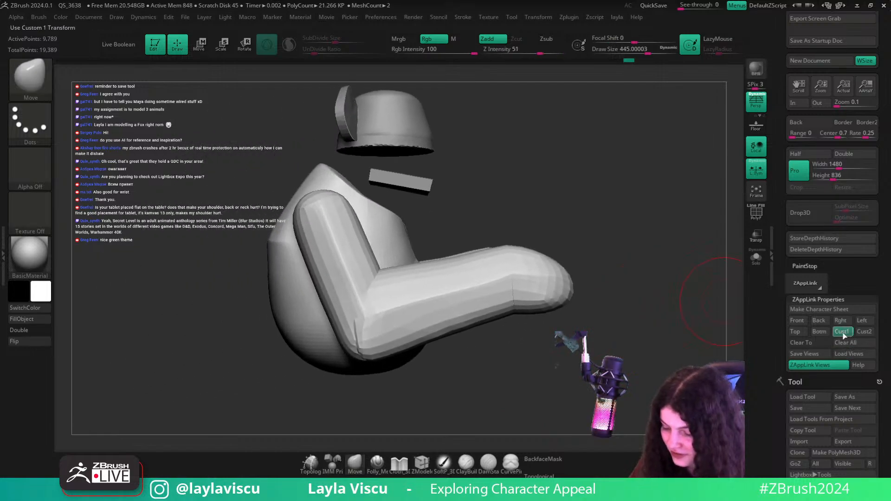
click(842, 332)
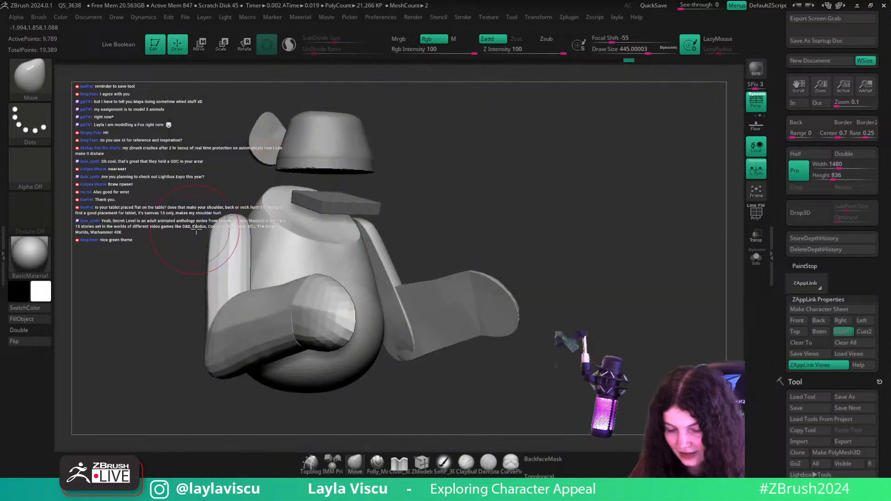
click(840, 332)
key(shift+z)
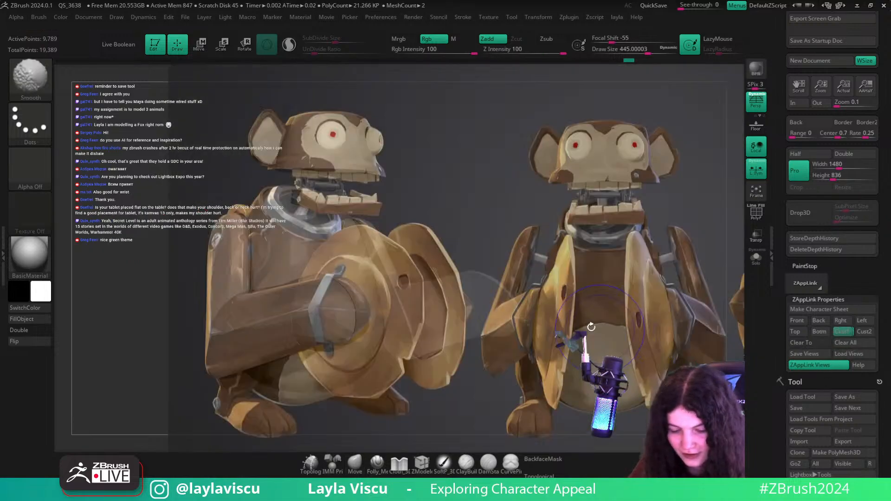
key(shift+z)
key(shift+z)
key(shift+z)
key(shift+z)
key(shift+z)
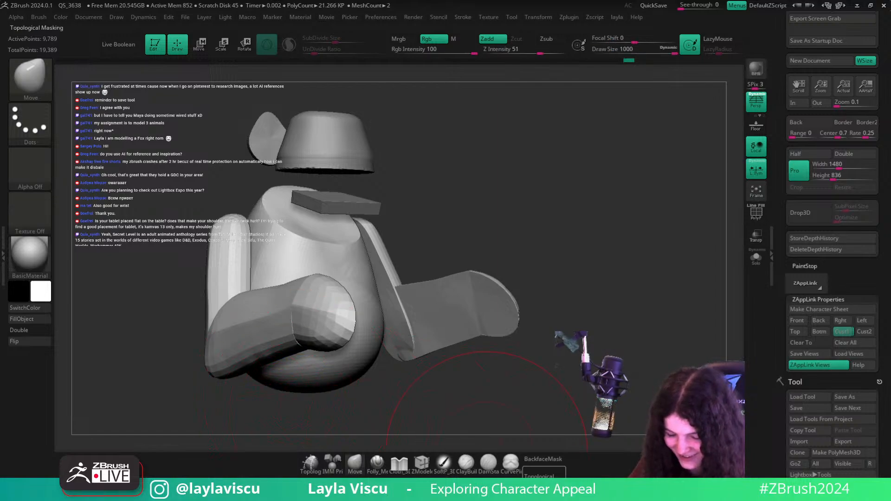
- Switch the Move brush from Topological masking to BackfaceMask and pull the belly's underside down to the reference at size 1000
click(542, 459)
key(shift+z)
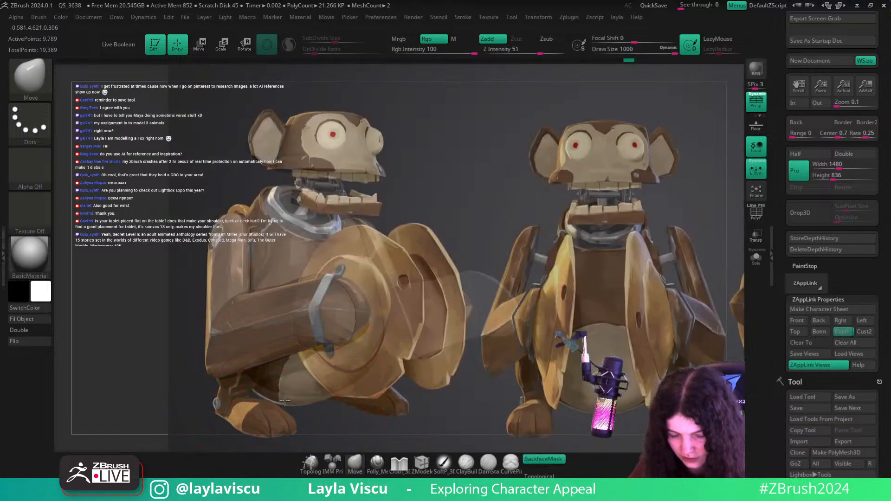
key(shift+z)
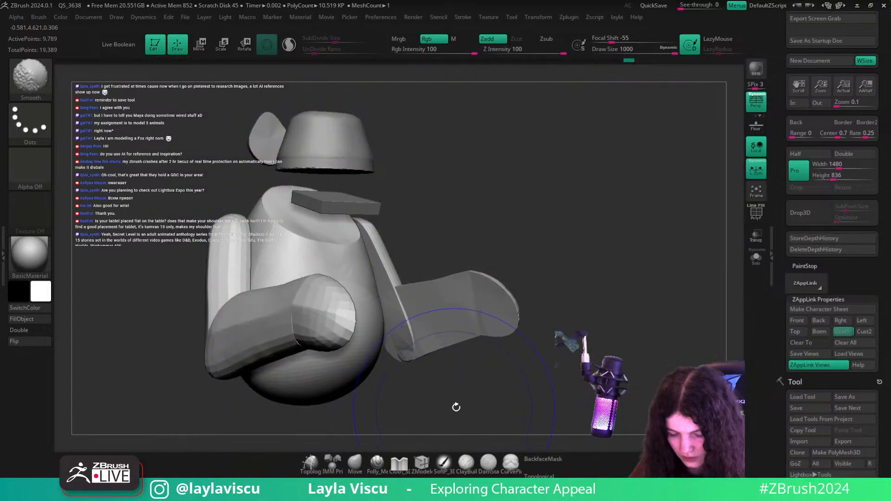
shift+drag(455, 406, 538, 364)
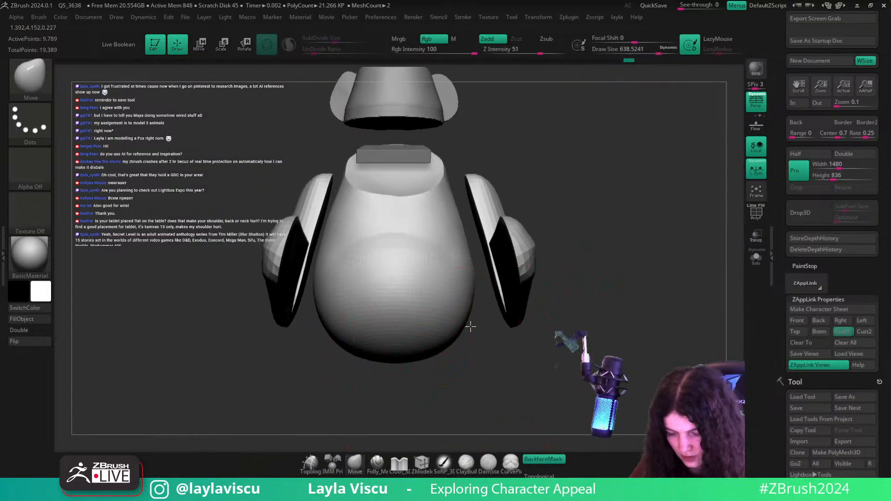
click(841, 333)
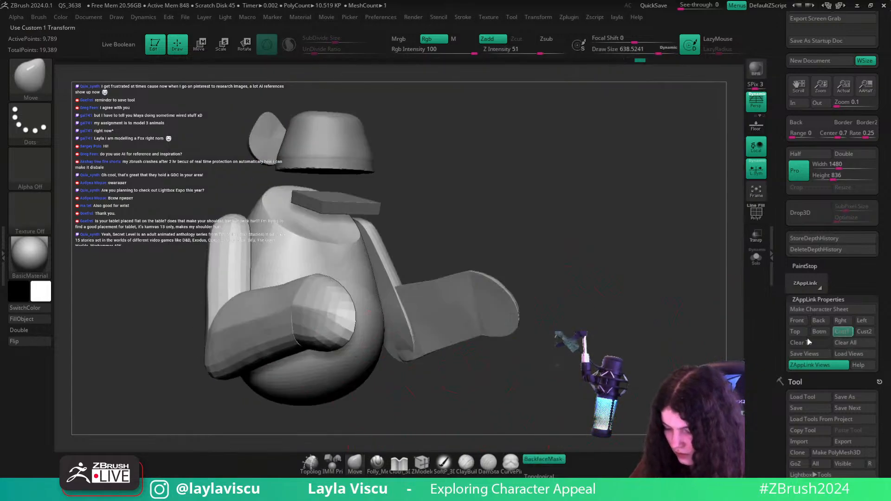
key(shift+z)
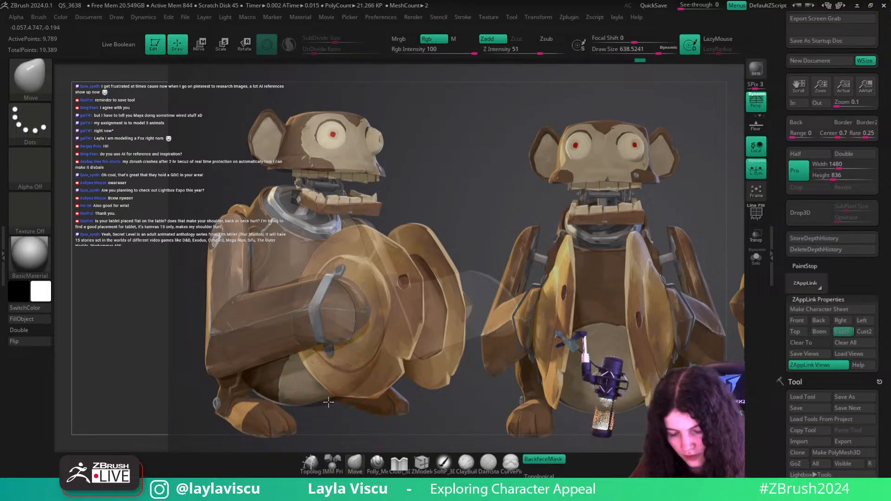
key(shift+z)
key(shift+z)
key(shift+z)
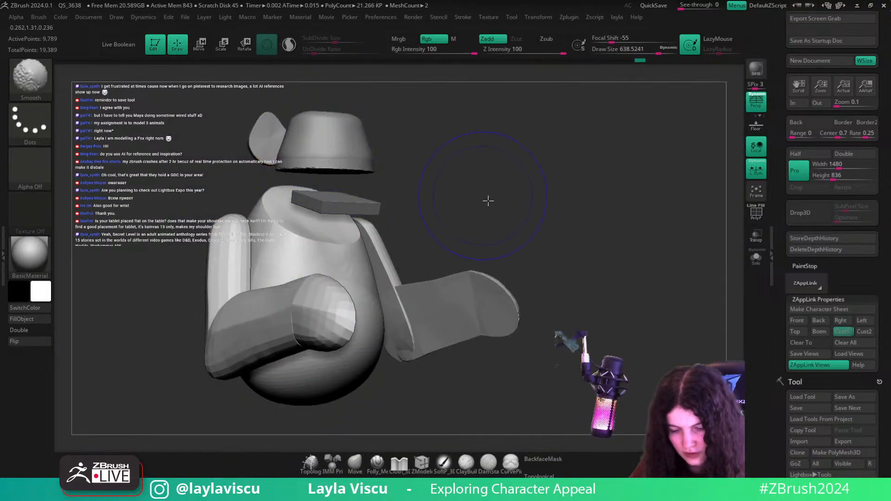
- Fill out the torso's lower back in side view with the Move brush at size 1000, and reduce the brush to about 550
mouse_move(488, 201)
shift+mouse_down()
mouse_move(521, 235)
mouse_move(589, 235)
mouse_move(592, 254)
shift+mouse_up()
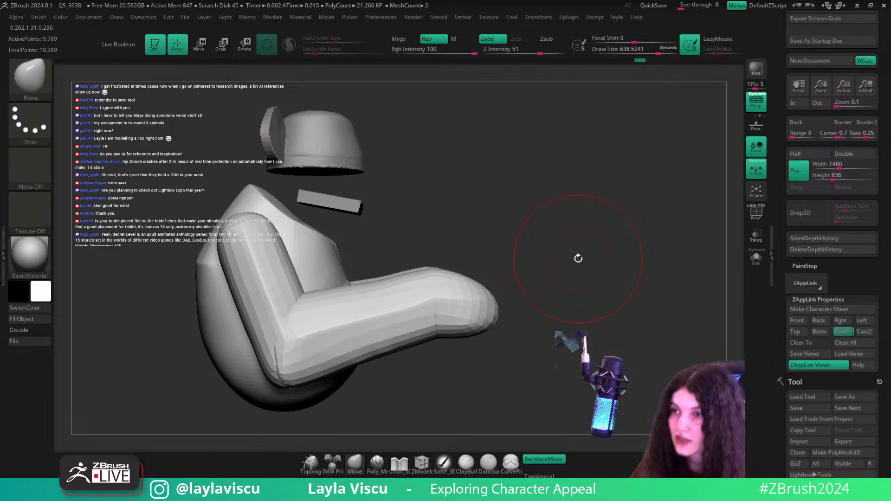
alt+drag(553, 232, 752, 216)
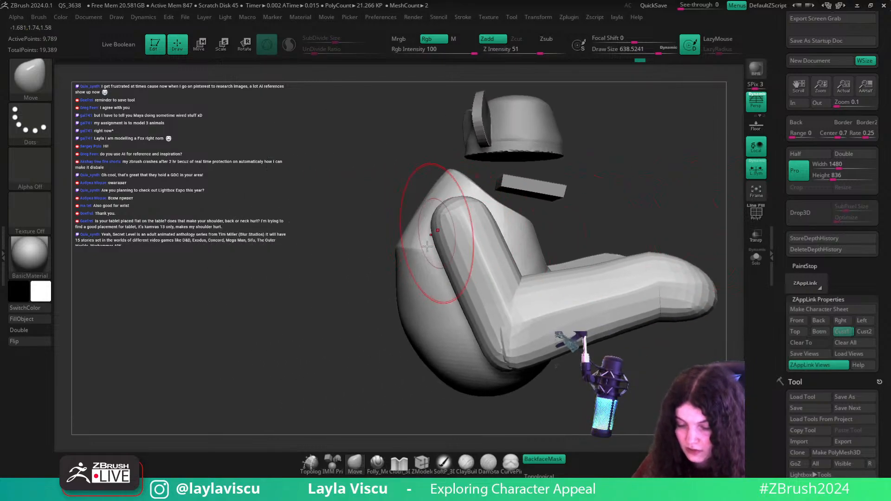
key(s)
click(441, 375)
key(s)
click(437, 374)
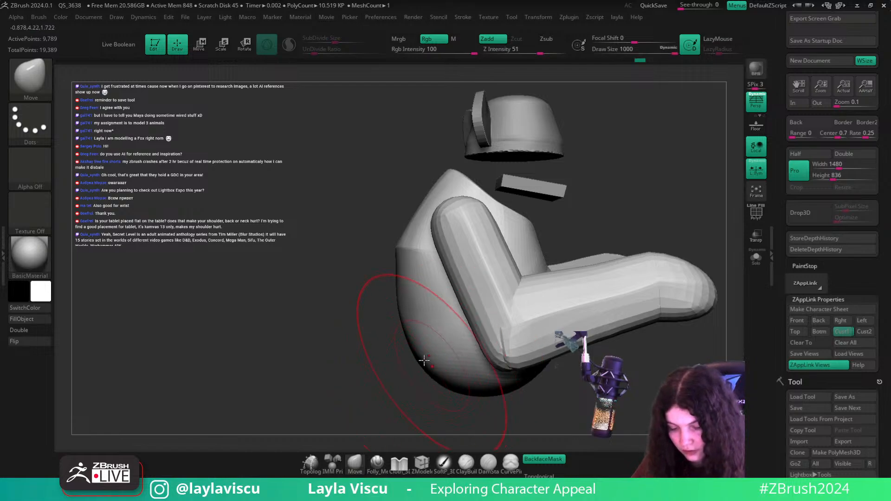
drag(417, 358, 407, 355)
key(s)
click(383, 287)
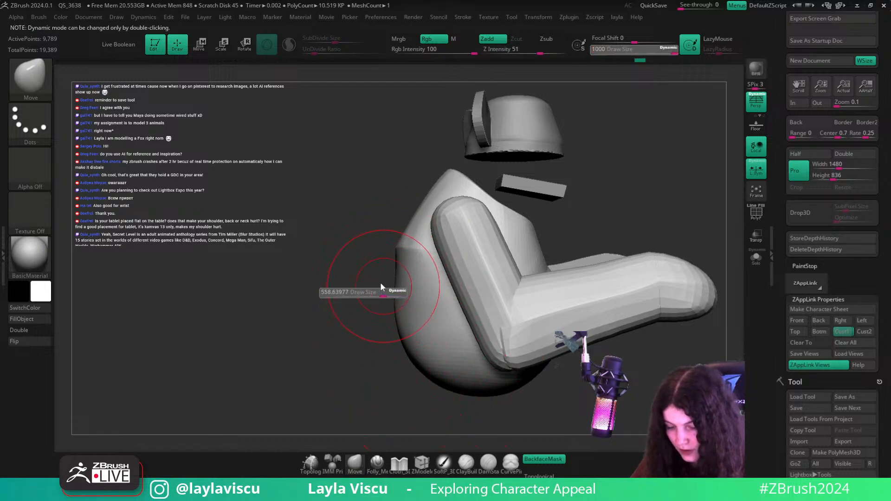
- Compare the reshaped torso with the Spotlight reference from the saved custom view
alt+drag(602, 396, 493, 380)
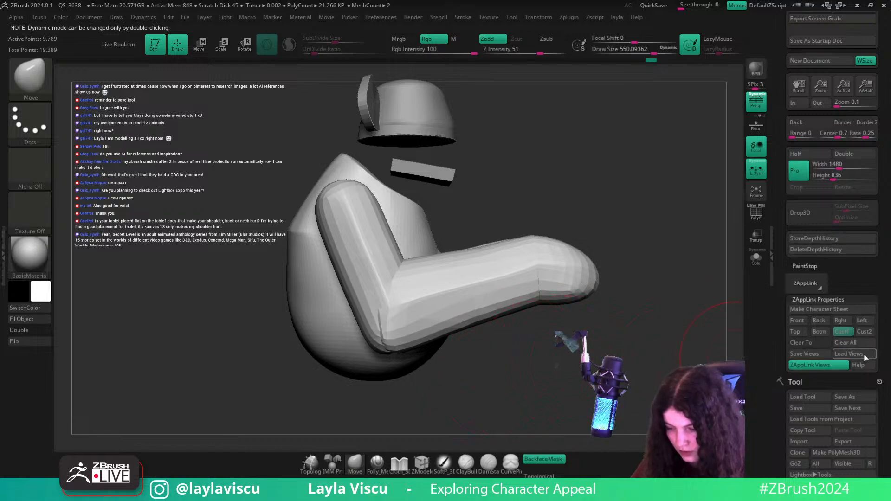
key(shift+z)
key(shift+z)
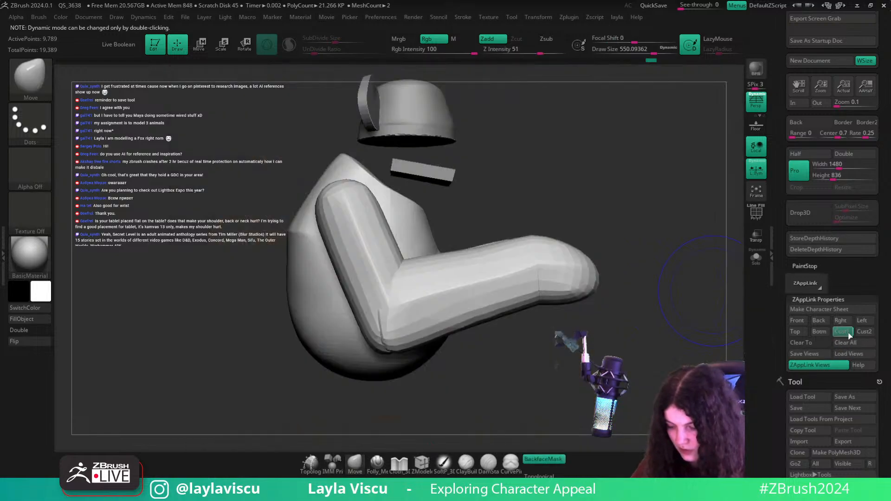
click(845, 333)
key(shift+z)
key(shift+z)
drag(583, 300, 621, 294)
key(s)
click(252, 285)
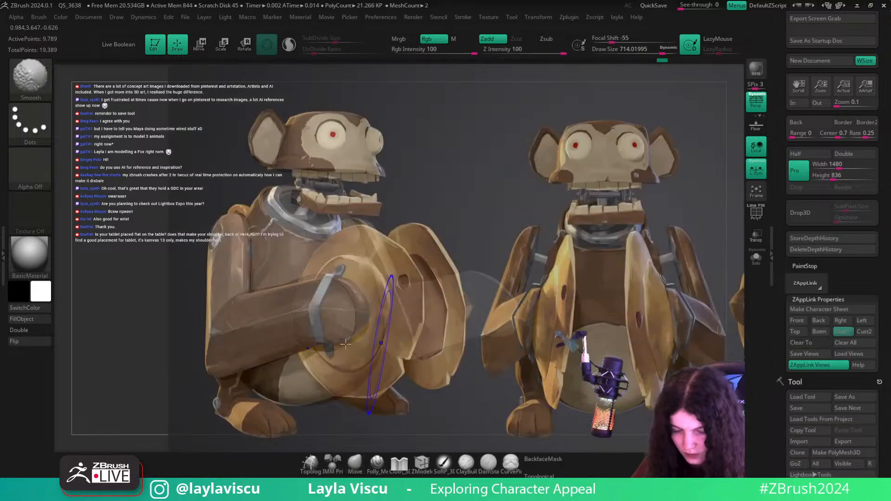
key(shift+z)
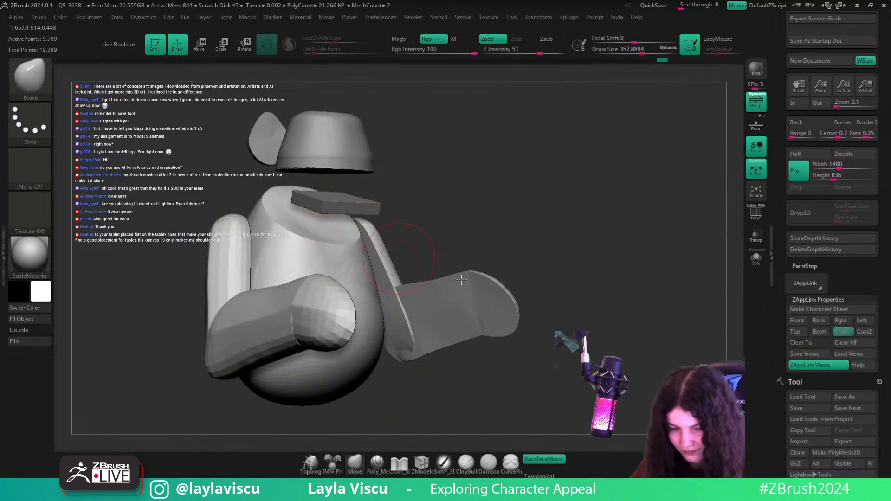
- Turn off BackfaceMask, nudge the upper chest with the Move brush at about 357 and reduce the brush to about 262
click(538, 459)
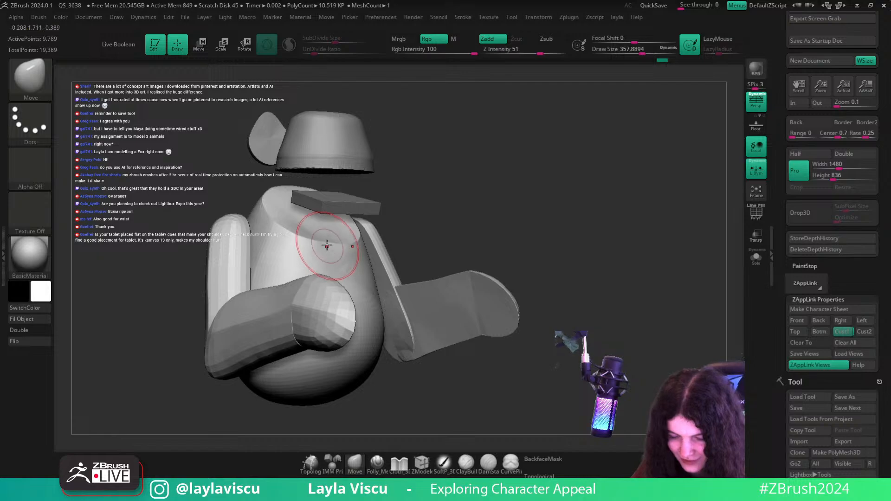
drag(327, 246, 326, 247)
key(shift+z)
key(shift+z)
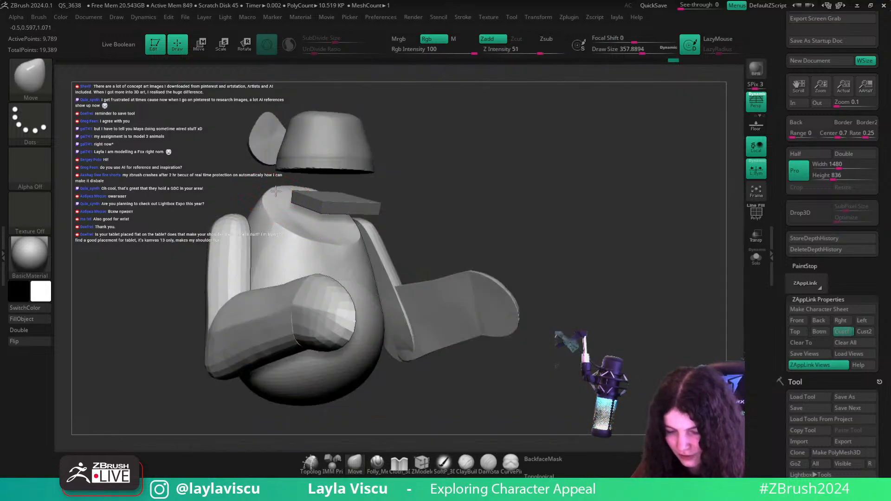
key(s)
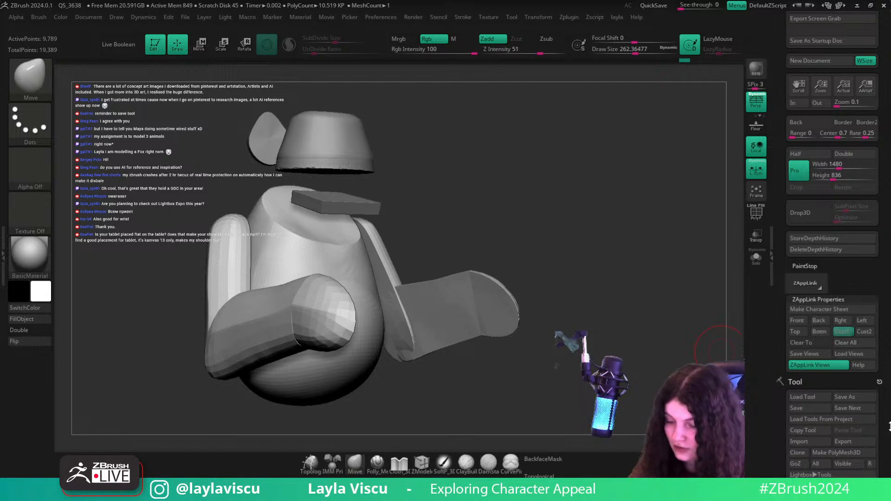
- Turn off perspective in side view and try slicing the torso along its sloped neck line with SliceCurve
drag(582, 324, 661, 322)
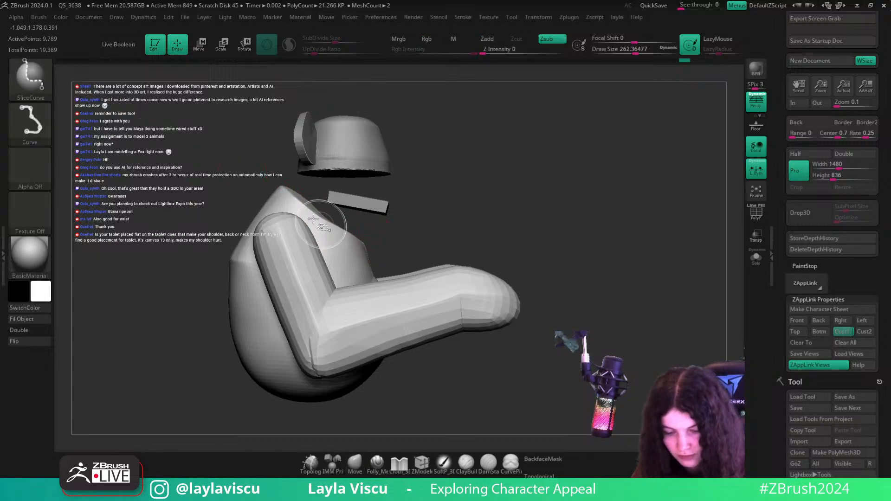
click(755, 102)
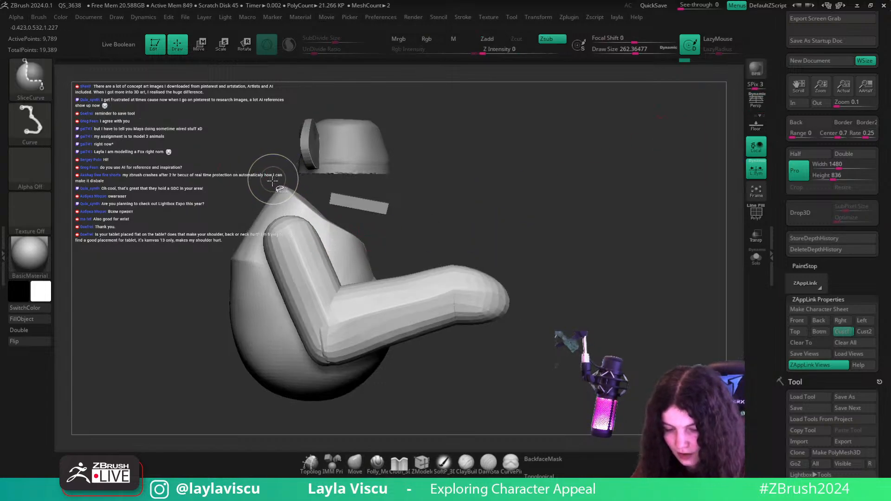
ctrl+shift+drag(273, 182, 398, 265)
key(shift+f)
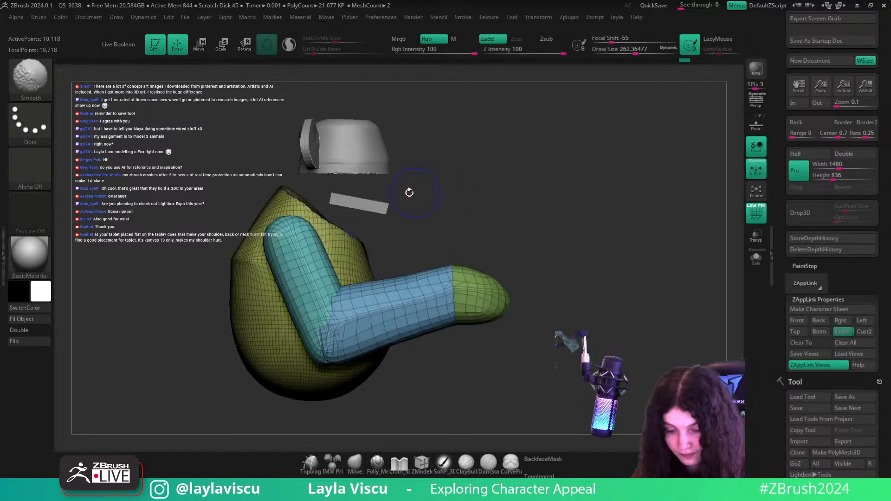
- Cut the torso flat along its sloped neck line with KnifeCurve and hide the polyframe
click(31, 70)
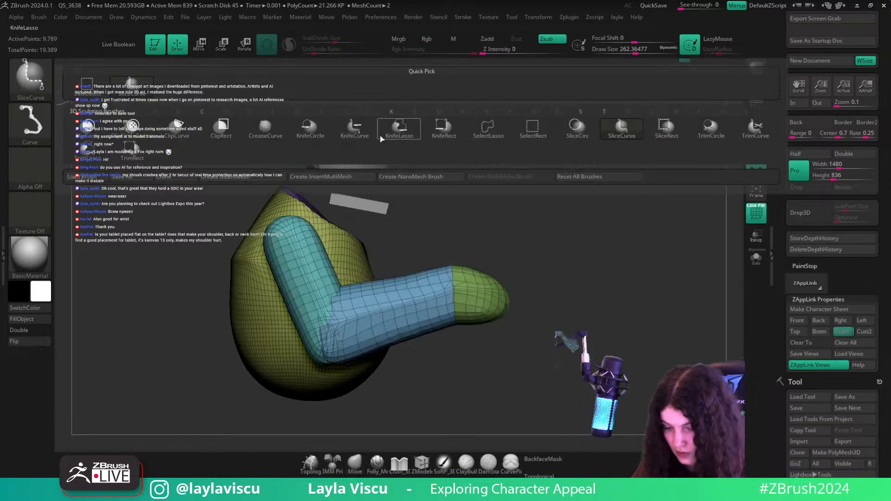
click(355, 128)
ctrl+shift+drag(273, 182, 415, 277)
drag(524, 220, 503, 222)
key(shift+f)
- Check the cut torso against the Spotlight reference in the saved custom view and examine its lower belly in side view
drag(736, 310, 721, 310)
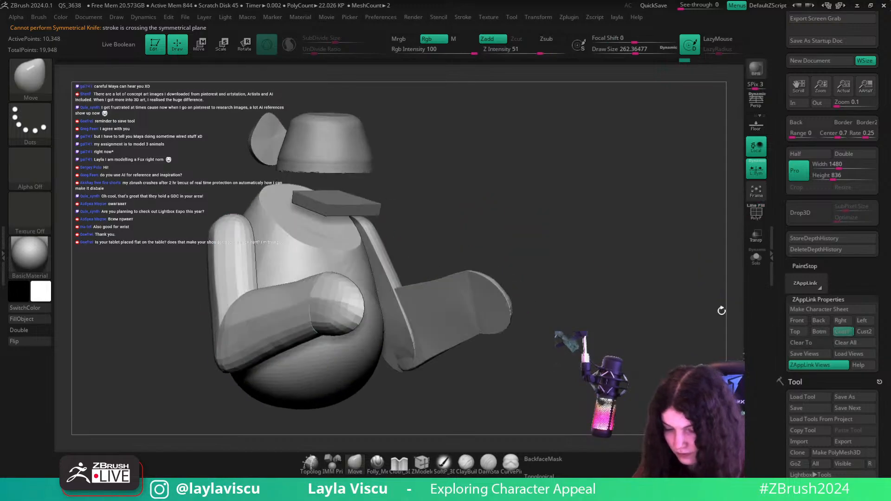
key(shift+z)
key(shift+z)
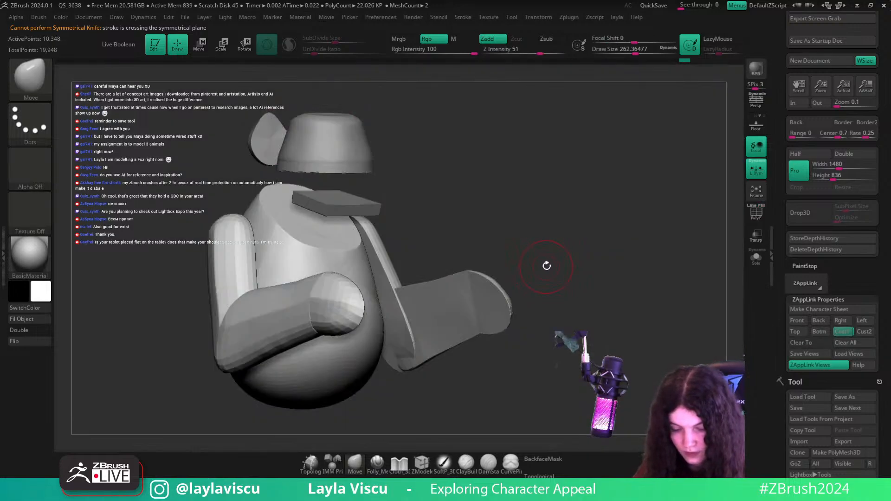
drag(554, 271, 608, 294)
drag(493, 354, 520, 330)
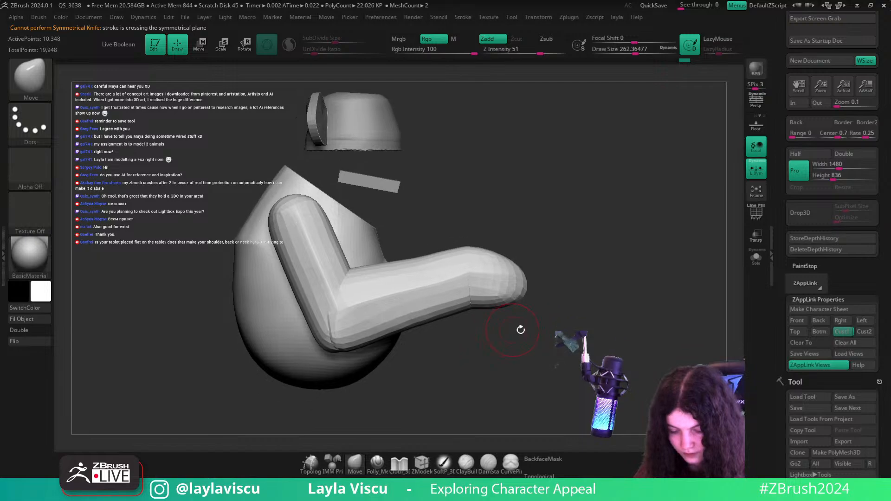
alt+drag(627, 364, 657, 358)
mouse_move(569, 344)
alt+mouse_down()
mouse_move(620, 318)
mouse_move(616, 291)
alt+mouse_up()
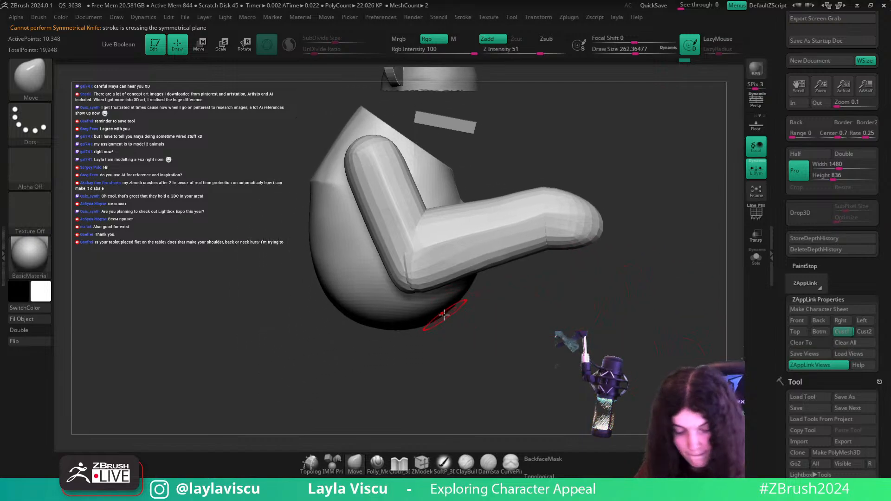
- Insert a Cylinder from the IMM_3DCW brush on the lower side of the body, with polyframe display turned on
key(b)
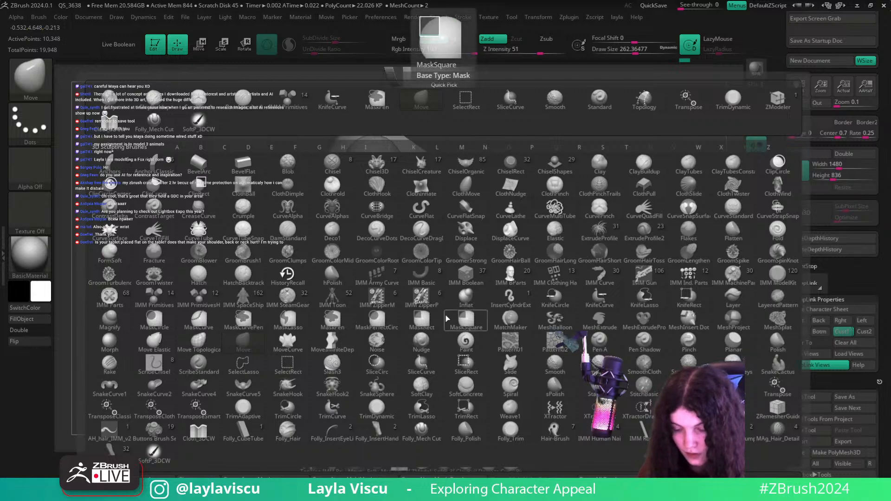
key(i)
click(446, 319)
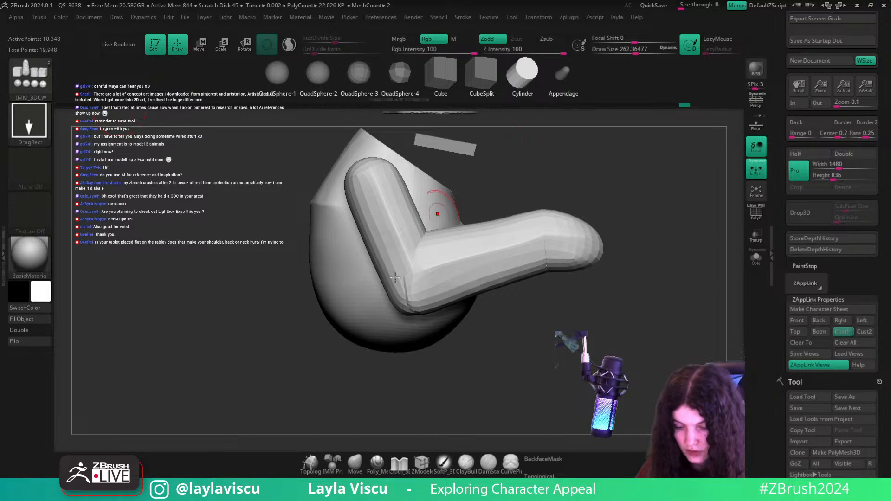
key(shift+f)
drag(388, 340, 389, 340)
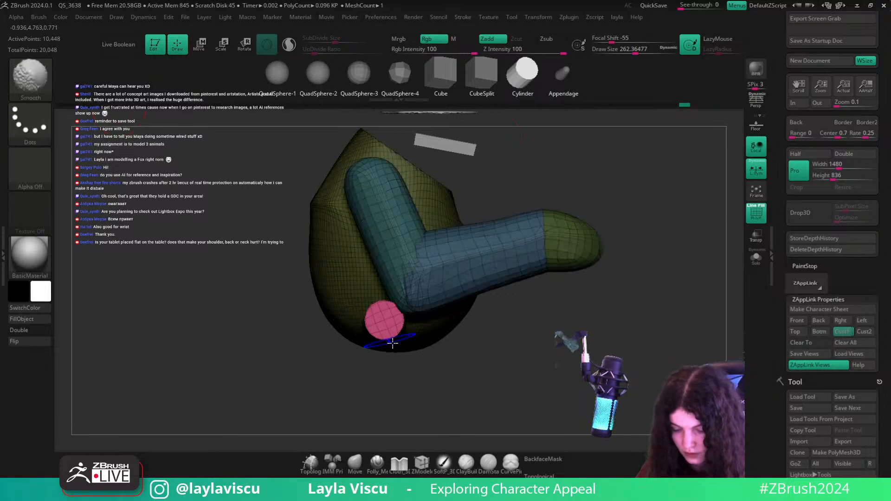
- Move the mirrored cylinders outward so they sit beside the lower body, then return to the Move brush
drag(499, 366, 567, 369)
key(w)
mouse_move(410, 318)
mouse_down()
mouse_move(391, 319)
mouse_move(446, 319)
mouse_move(405, 324)
mouse_move(469, 334)
mouse_move(444, 319)
mouse_up()
click(355, 460)
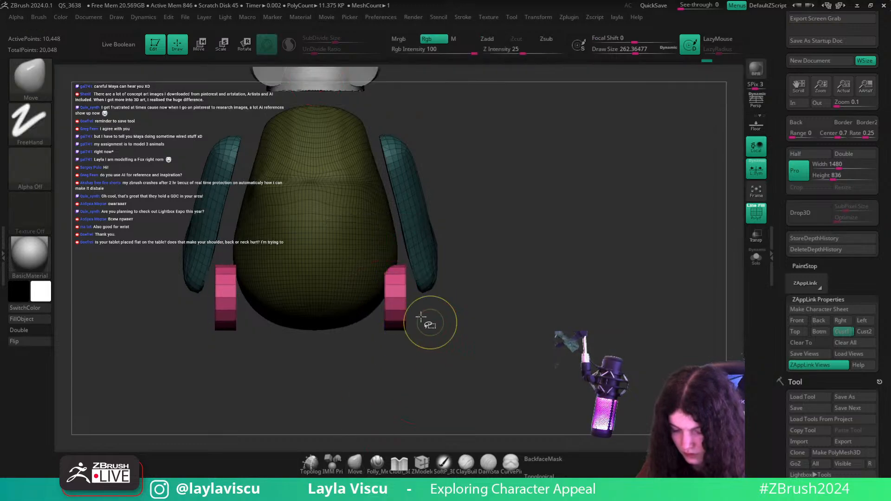
- Isolate the cylinders, split them from the body into their own subtool, and turn polyframe display off
ctrl+shift+click(391, 303)
drag(526, 288, 538, 297)
key(space)
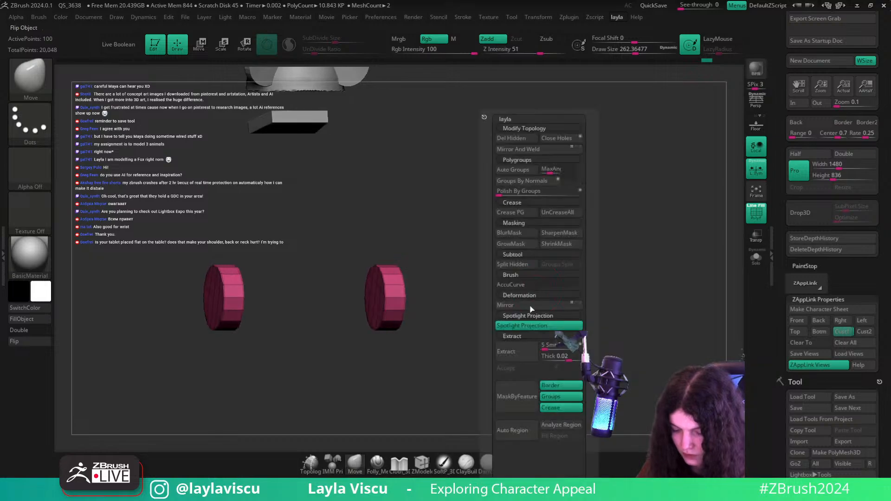
click(514, 265)
drag(500, 328, 538, 343)
key(shift+f)
- Raise the cylinders to match the hip of the reference monkey in the saved Cust1 view, after resetting the gizmo orientation
click(840, 332)
key(shift+z)
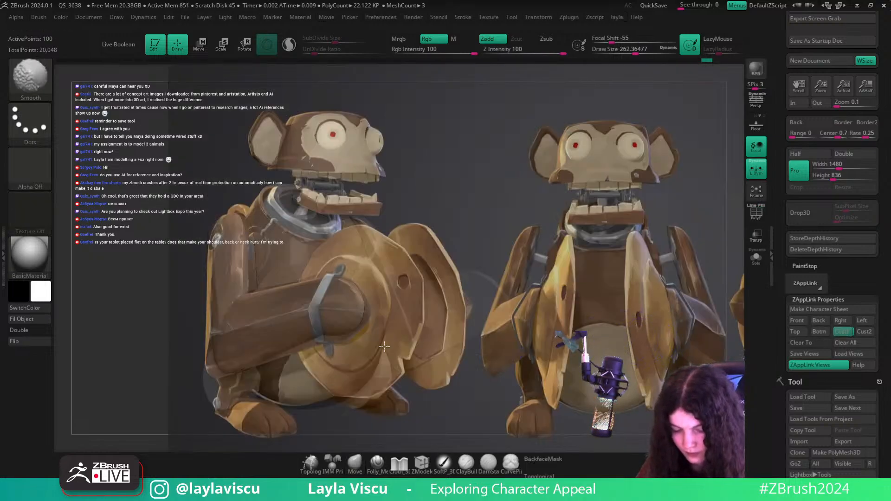
key(w)
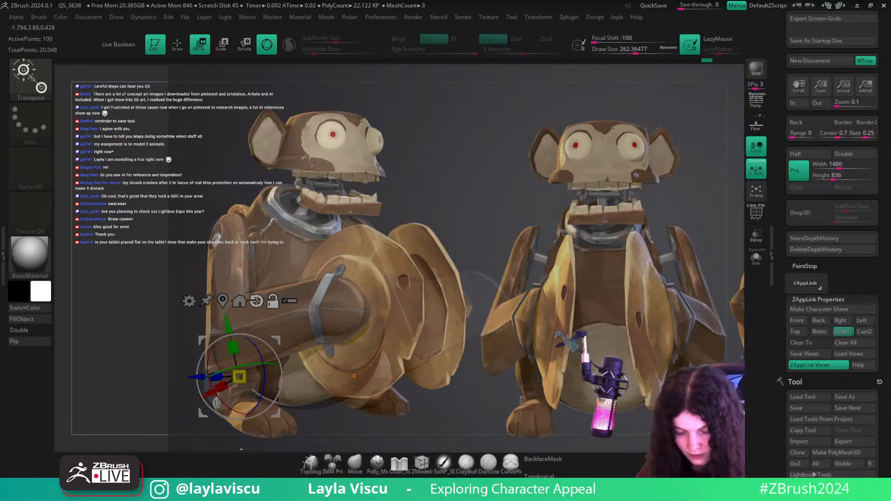
alt+click(257, 301)
drag(244, 324, 246, 303)
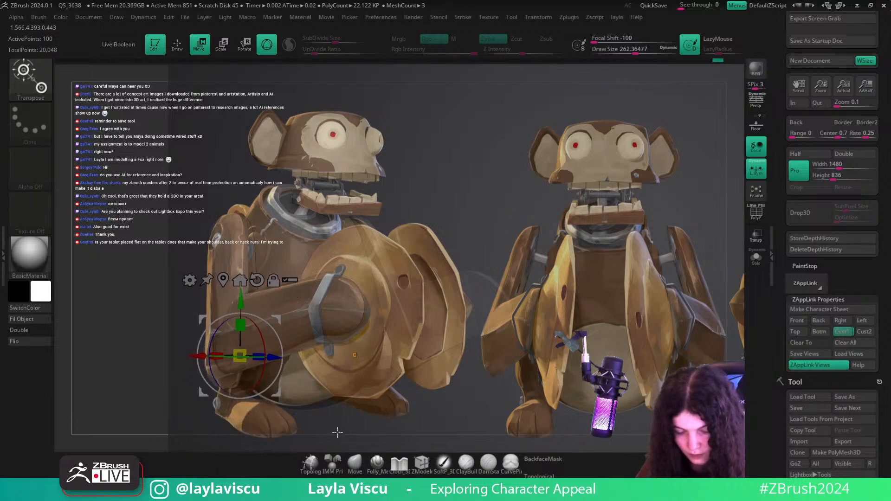
key(q)
key(shift+z)
- Adjust the cylinders' position beside the body and rotate them about 14.4 degrees around their vertical axis, undoing any extra tilt
alt+drag(455, 391, 457, 417)
key(w)
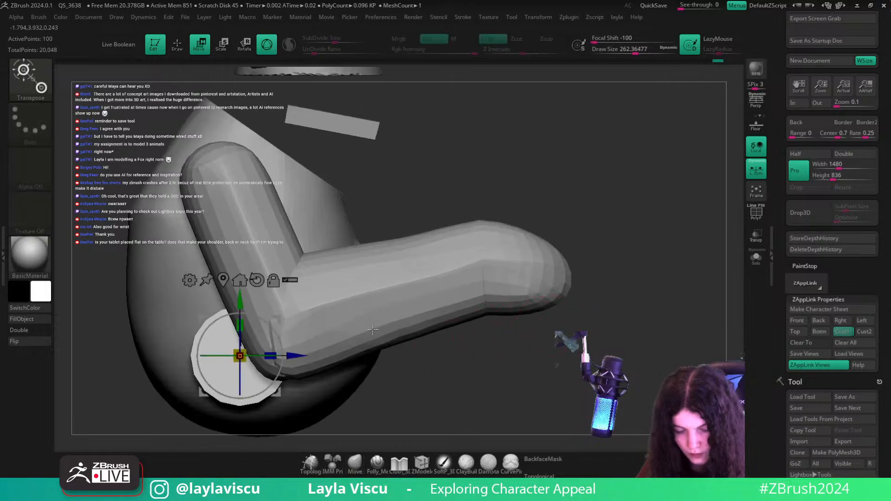
drag(240, 356, 268, 351)
alt+drag(516, 381, 645, 260)
drag(393, 247, 403, 252)
shift+drag(597, 304, 566, 323)
drag(422, 246, 416, 246)
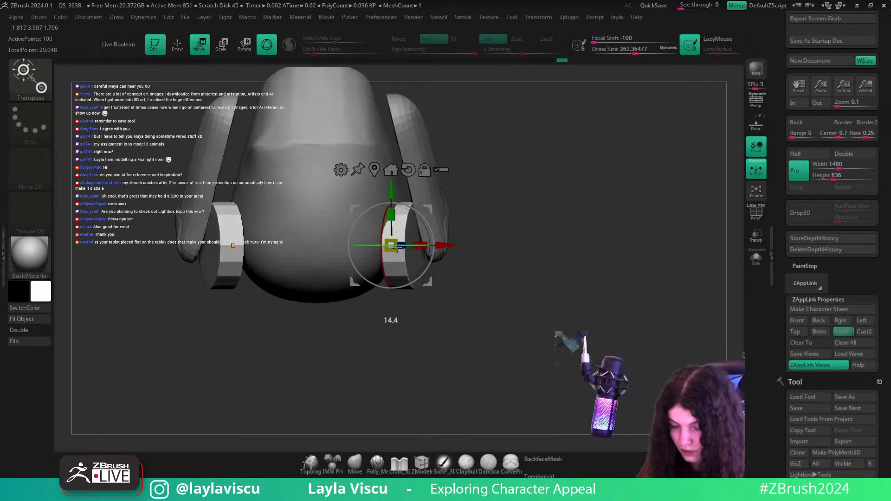
drag(426, 233, 425, 227)
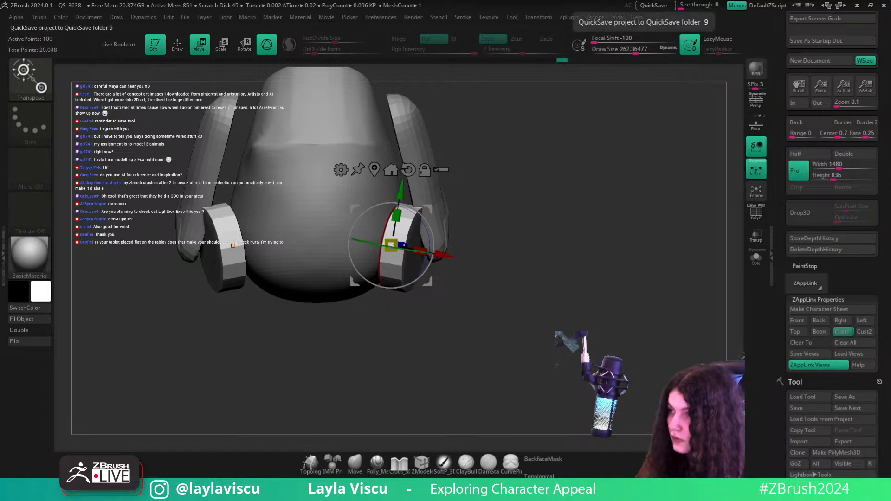
key(ctrl+z)
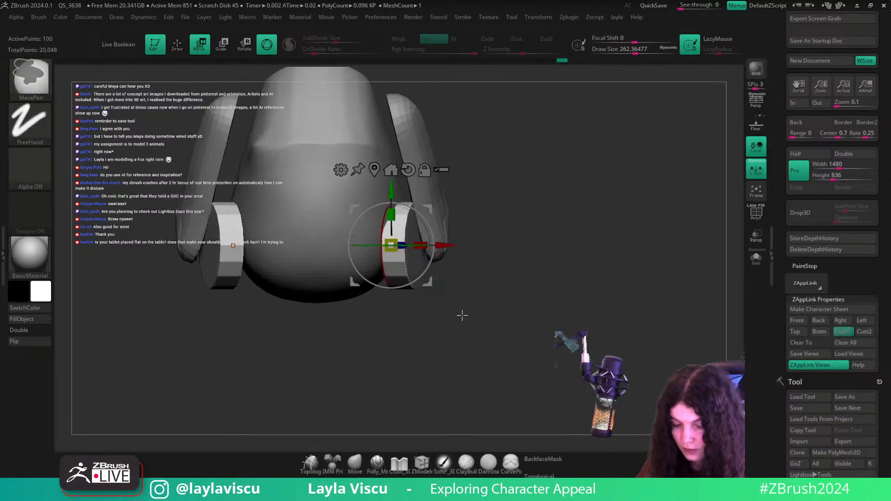
- Lower the cylinders by about 0.13 and shift them slightly backward to match the reference overlay
drag(391, 190, 391, 196)
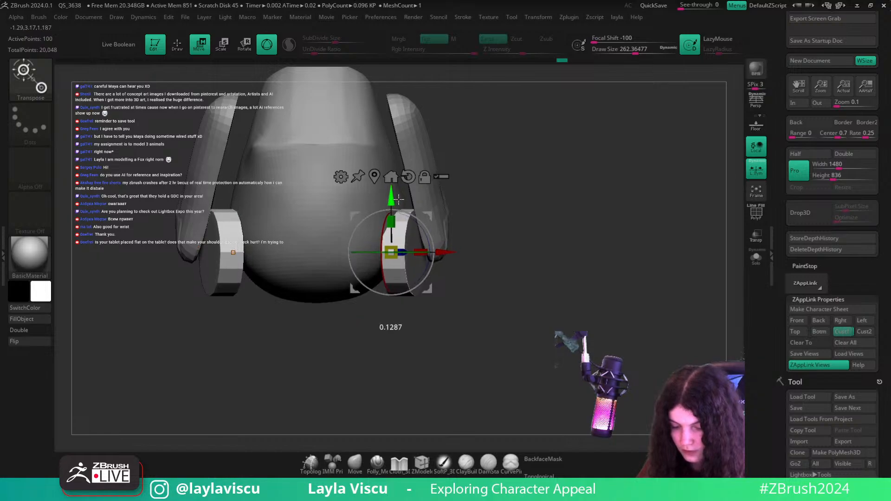
click(355, 462)
click(845, 330)
key(shift+z)
key(shift+z)
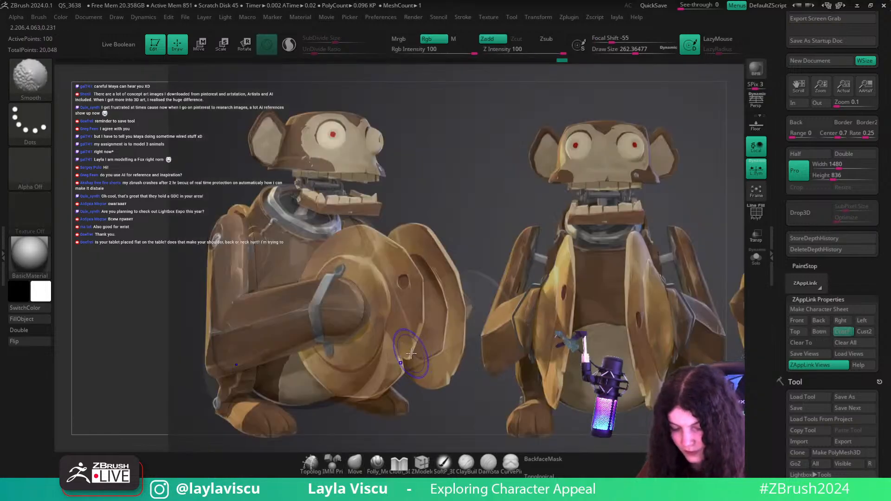
key(w)
drag(241, 367, 230, 368)
key(shift+z)
key(shift+z)
key(q)
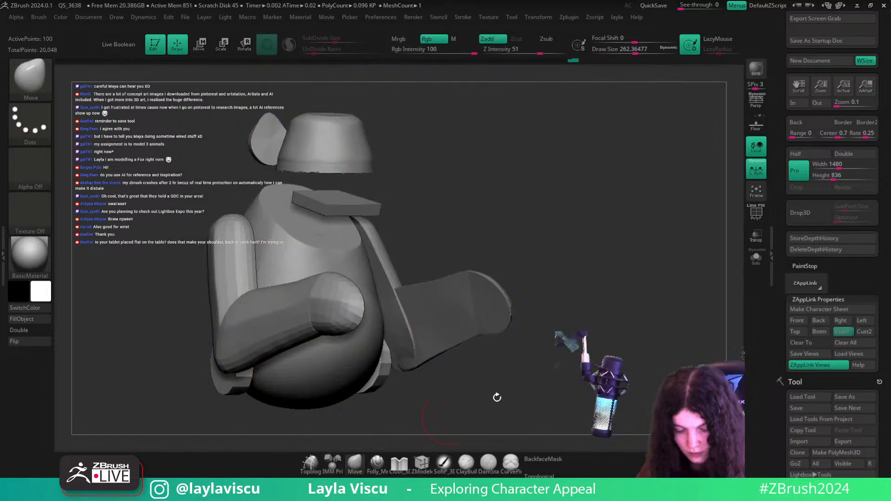
- Move the cylinders slightly outward from the sides of the body
drag(496, 397, 589, 374)
alt+drag(399, 370, 508, 331)
key(w)
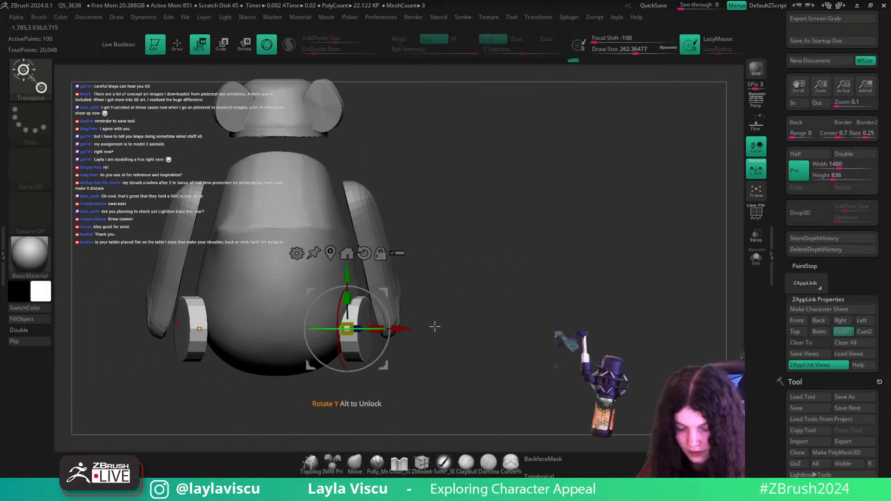
drag(411, 329, 419, 330)
key(q)
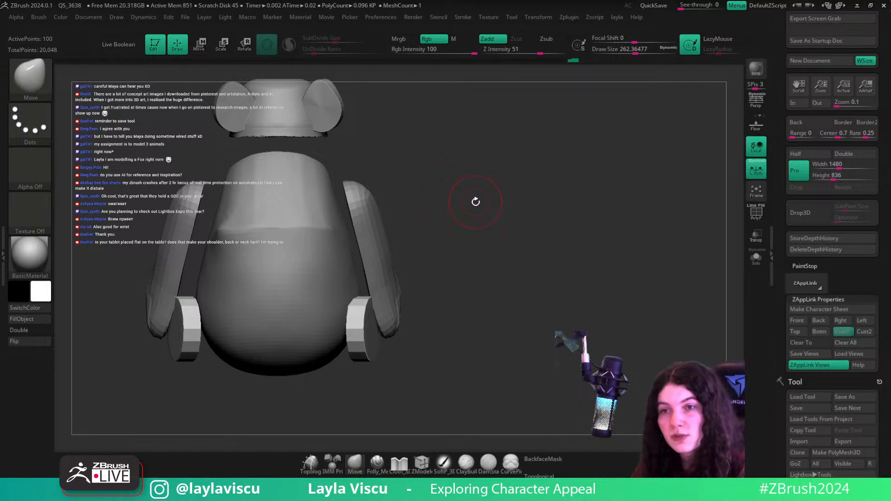
- Compare the cylinders' placement with the reference overlay in the saved Cust1 view
click(842, 331)
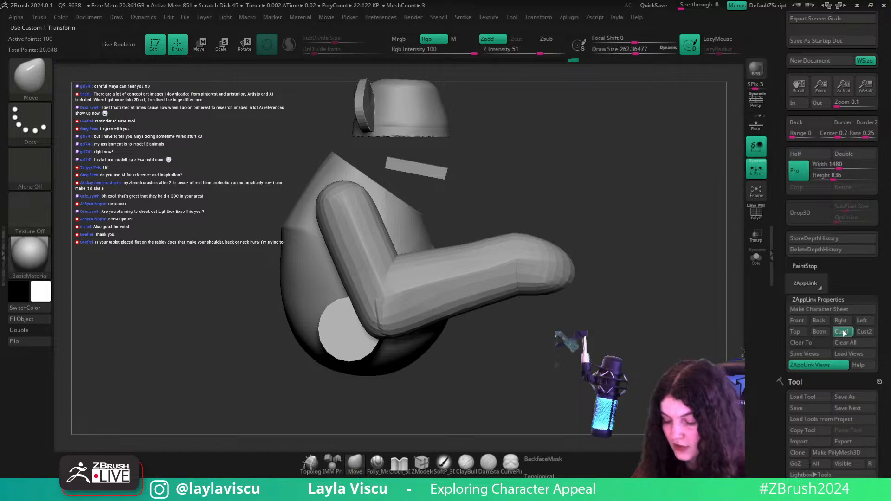
click(843, 334)
key(shift+z)
key(shift+z)
key(shift+z)
key(w)
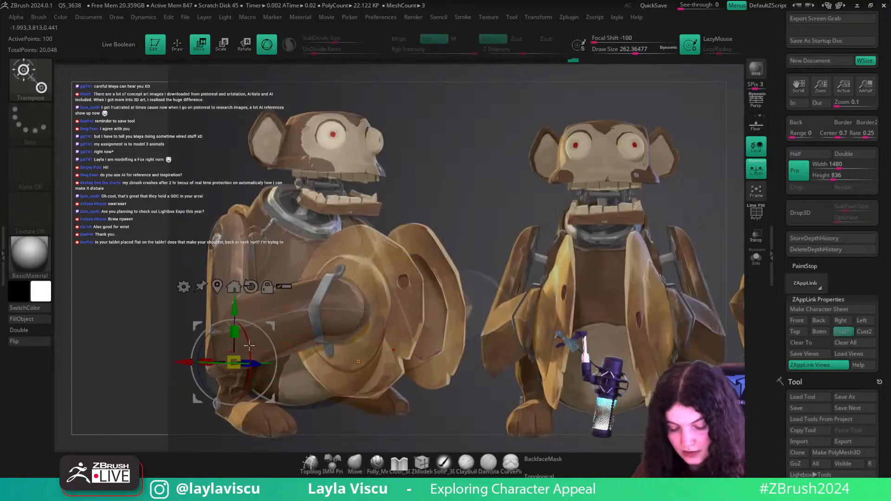
click(354, 461)
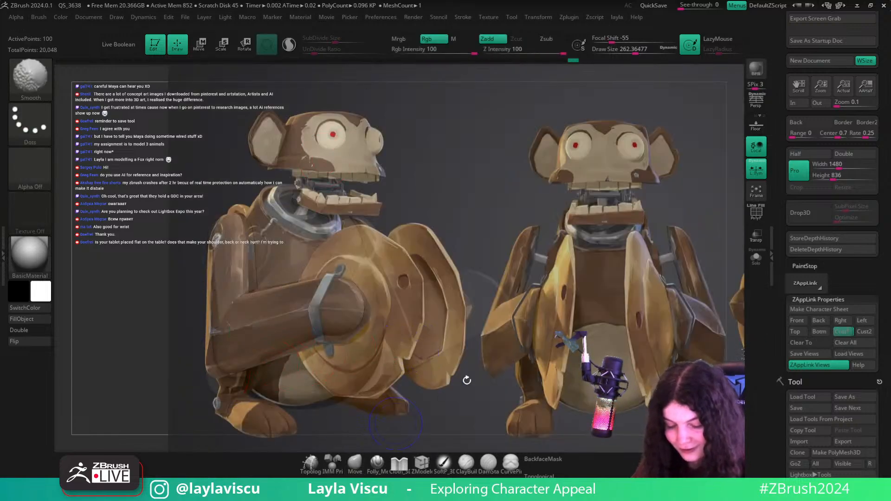
key(shift+z)
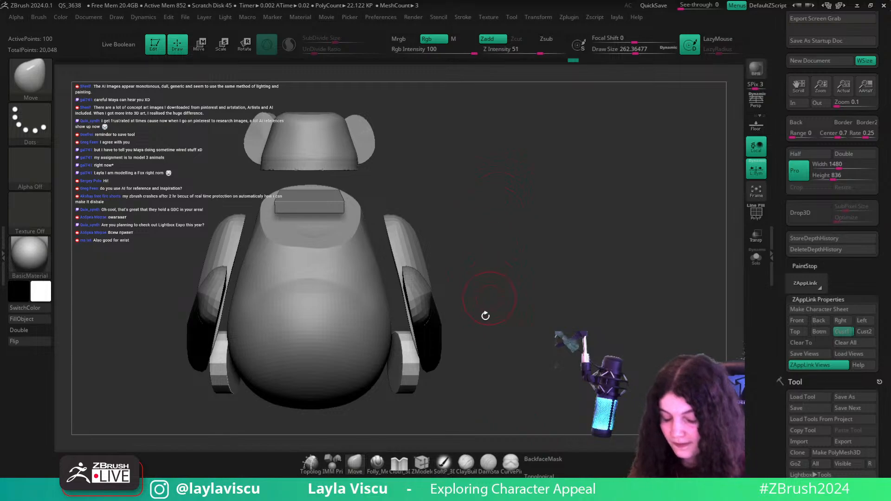
- Reposition the transform pivot at the rear end of the hip cylinders while viewing the body from below
mouse_move(483, 314)
mouse_down()
mouse_move(565, 296)
mouse_move(583, 197)
mouse_move(581, 244)
mouse_up()
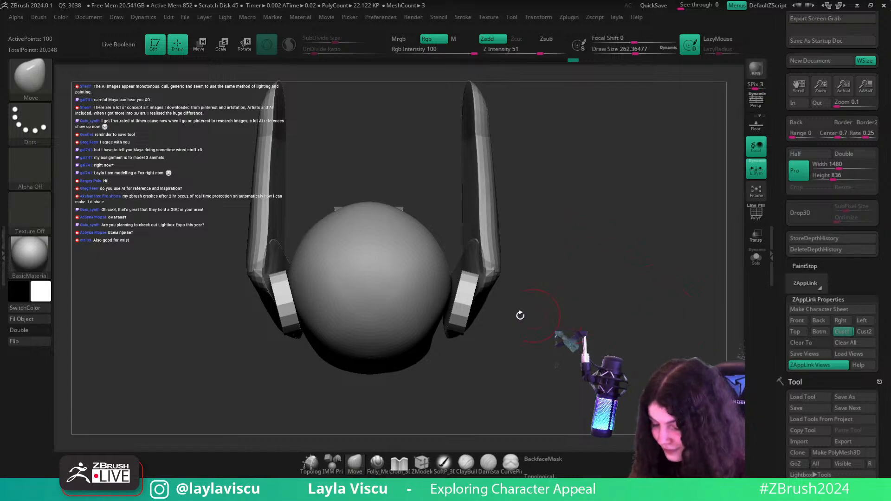
key(w)
alt+drag(330, 343, 335, 367)
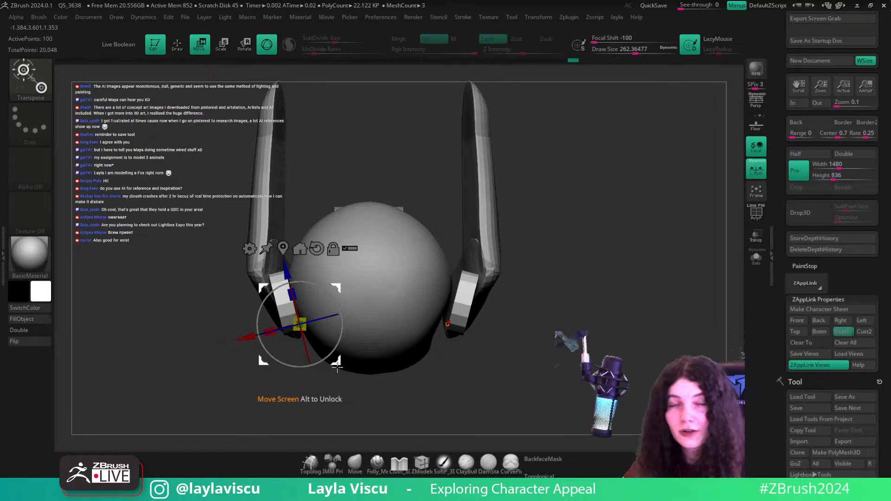
drag(654, 319, 511, 378)
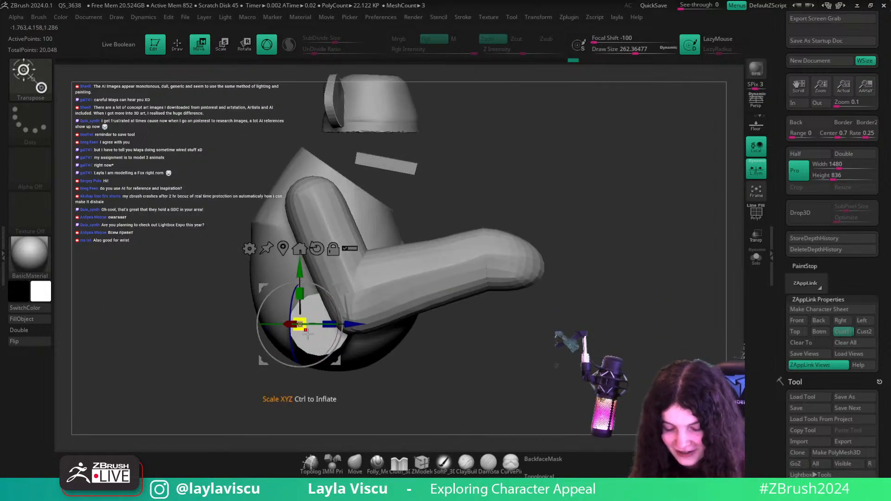
key(q)
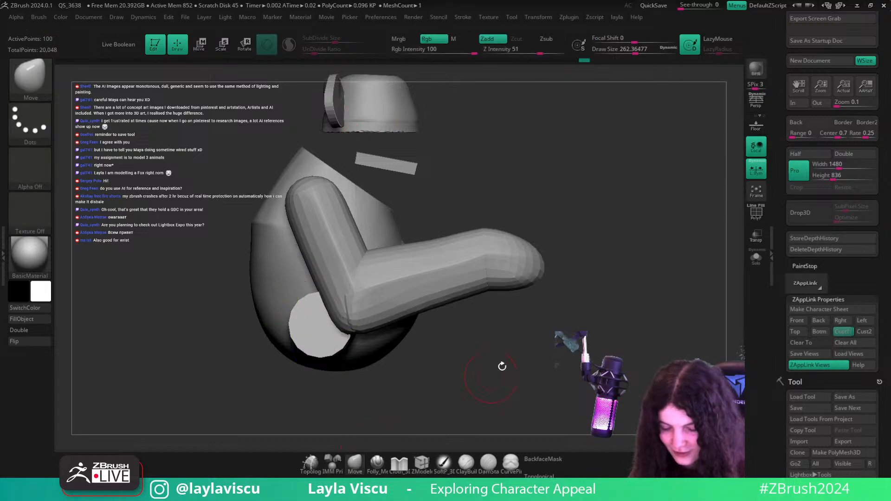
- Raise the hip cylinders by about 0.06 against the reference overlay in the Cust1 view
click(842, 332)
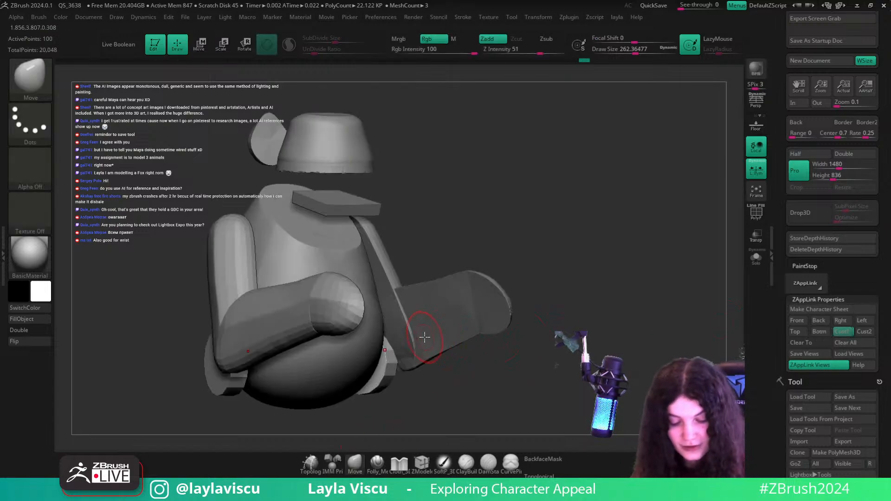
key(shift+z)
key(w)
drag(225, 308, 226, 303)
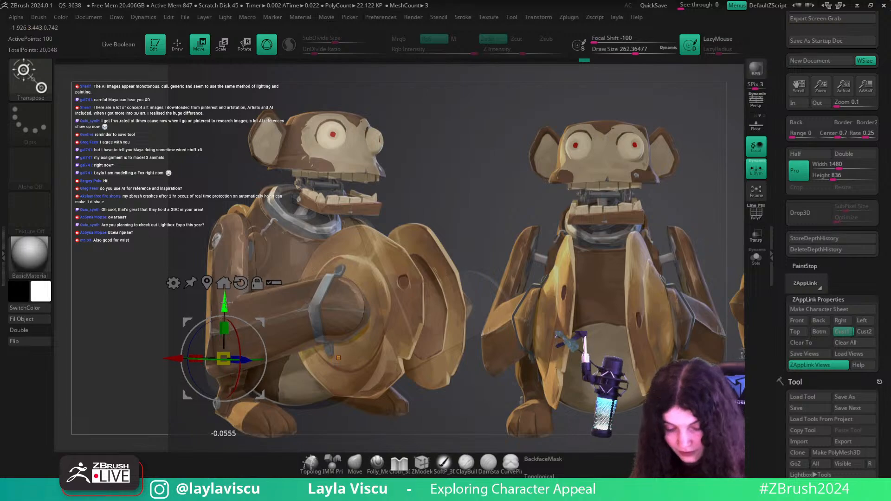
key(q)
key(shift+z)
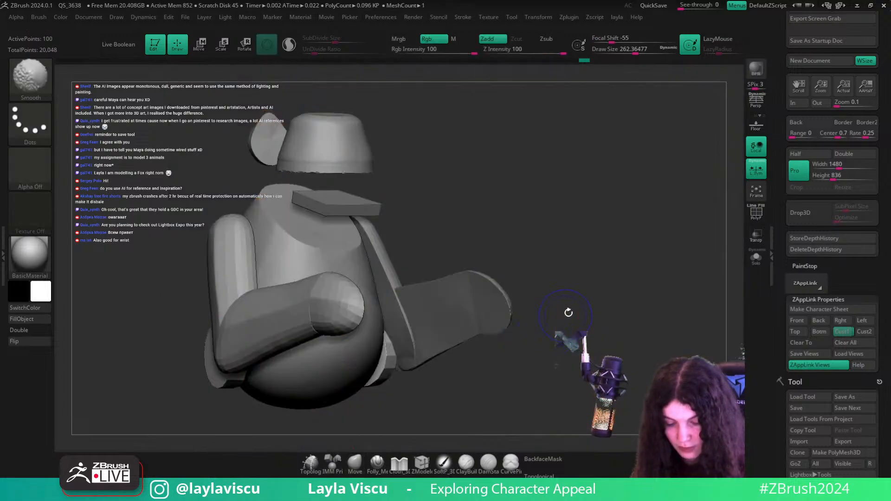
- Thin the hip cylinders by scaling their width to about 0.86
mouse_move(569, 312)
mouse_down()
mouse_move(563, 172)
mouse_move(555, 192)
mouse_up()
key(w)
drag(509, 229, 506, 251)
drag(354, 250, 358, 266)
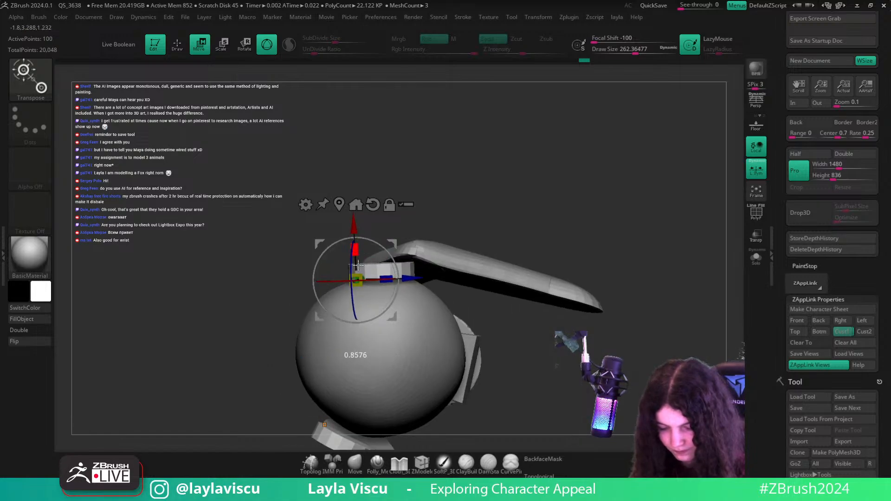
key(q)
- Check the cylinders against the reference overlay and scale them up slightly and uniformly from their rear pivot
click(846, 332)
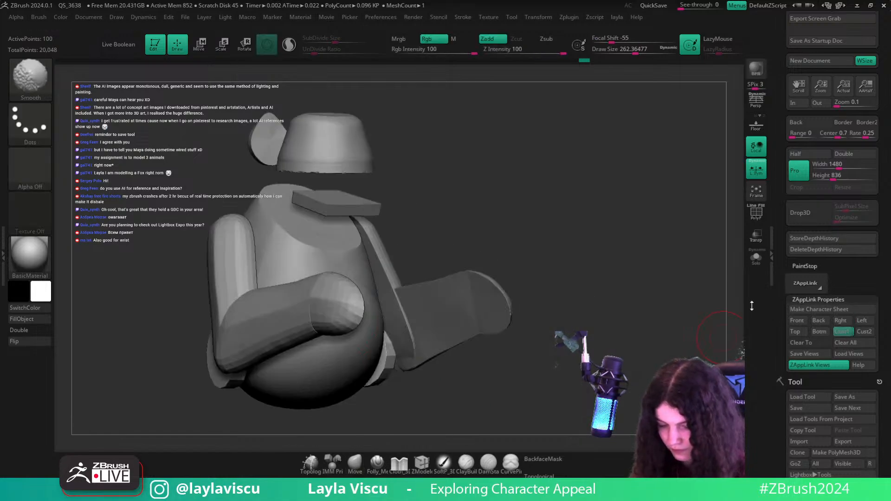
key(shift+z)
key(shift+z)
shift+drag(525, 342, 563, 342)
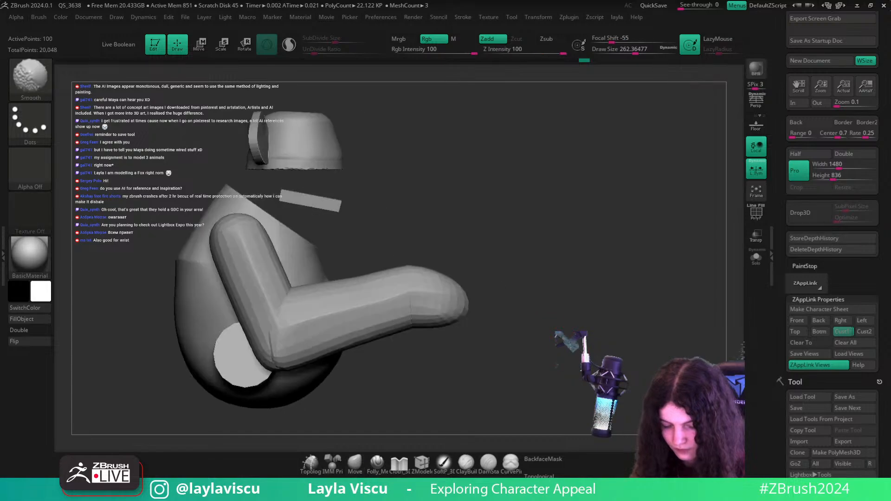
key(w)
alt+drag(321, 394, 430, 333)
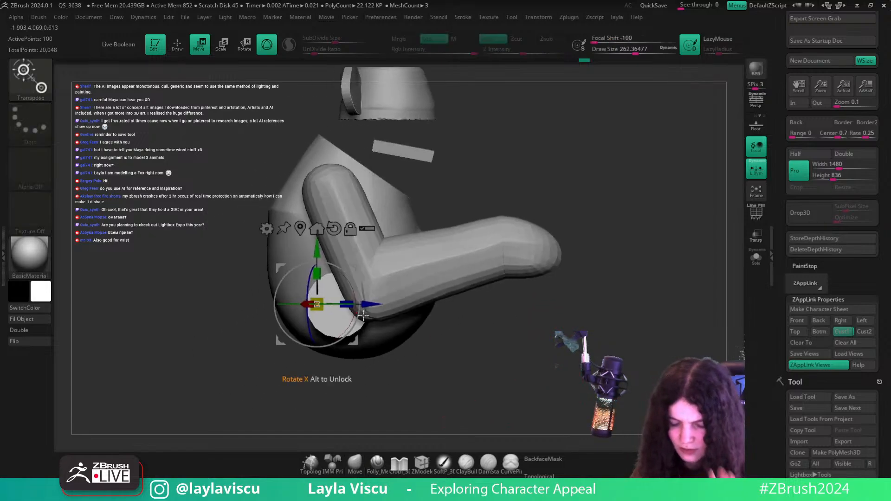
drag(413, 371, 429, 321)
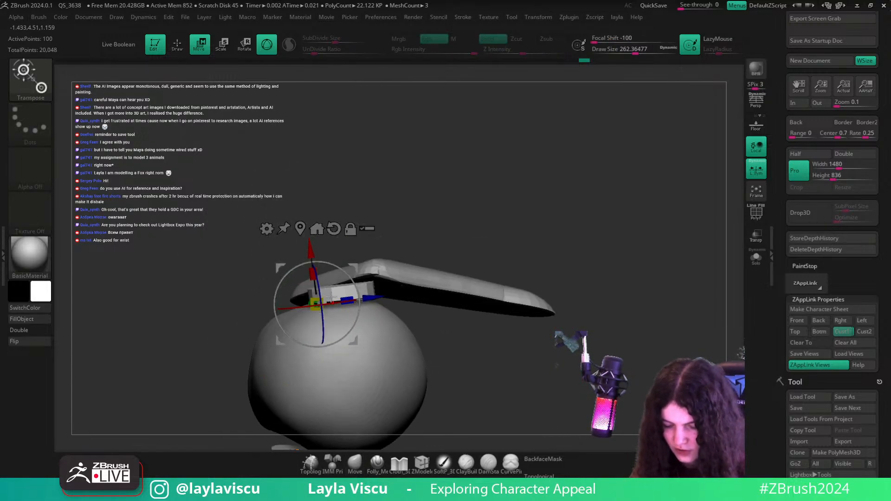
drag(317, 305, 334, 301)
mouse_move(445, 232)
mouse_down()
mouse_move(460, 341)
mouse_move(554, 340)
mouse_up()
key(q)
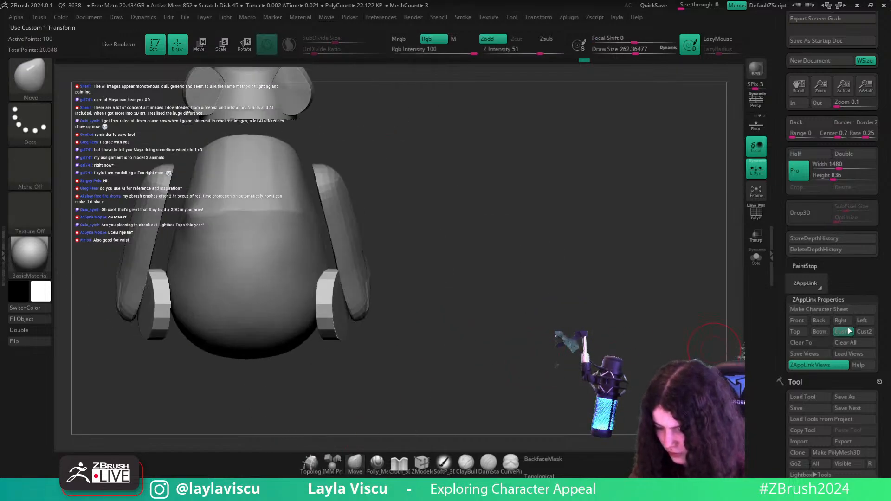
- Recall the saved Cust1 view and show the reference overlay to check the cylinders' size and placement
click(844, 331)
key(shift+z)
key(shift+z)
key(shift+z)
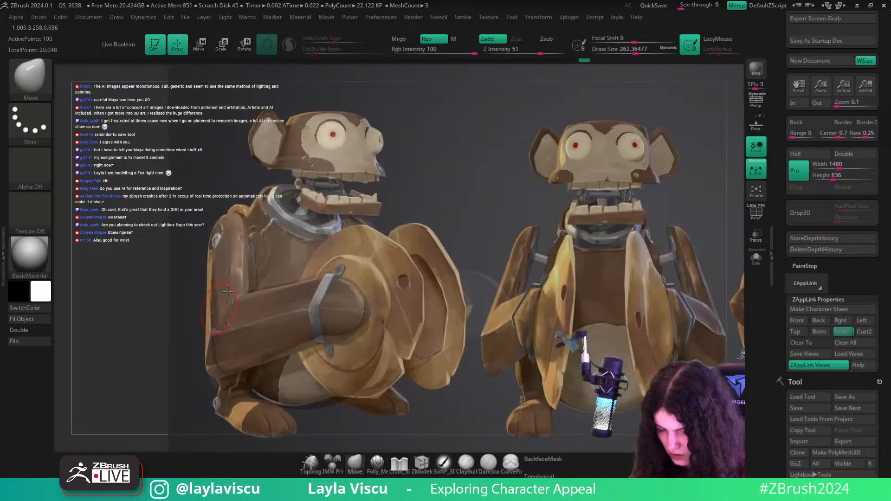
- Check the hip cylinders' placement with the transform gizmo over the reference overlay and inspect the model from the side
key(w)
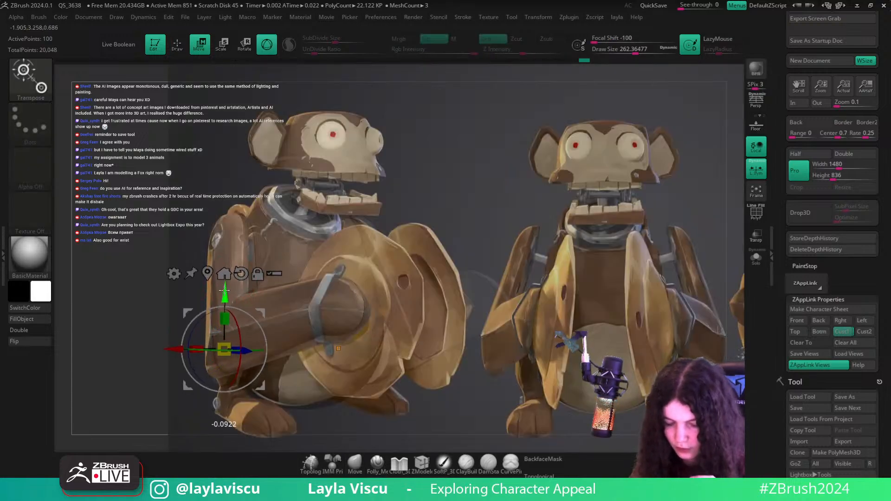
key(q)
key(shift+z)
drag(528, 357, 560, 329)
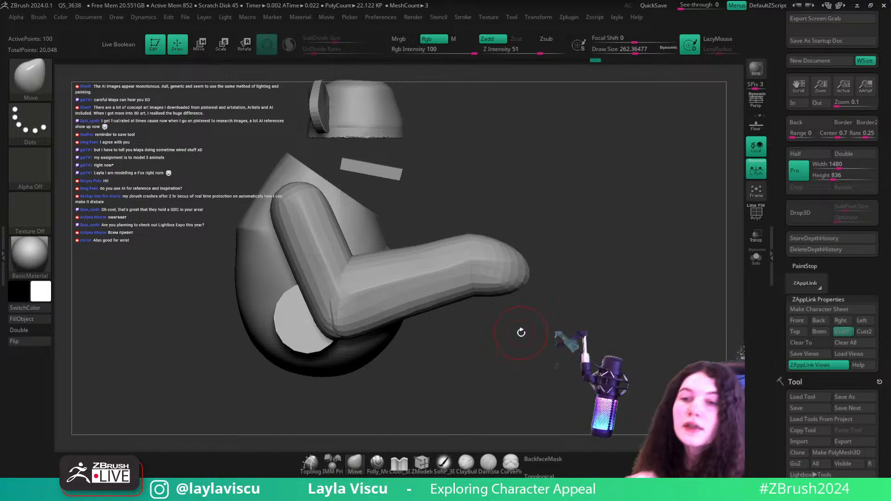
key(u)
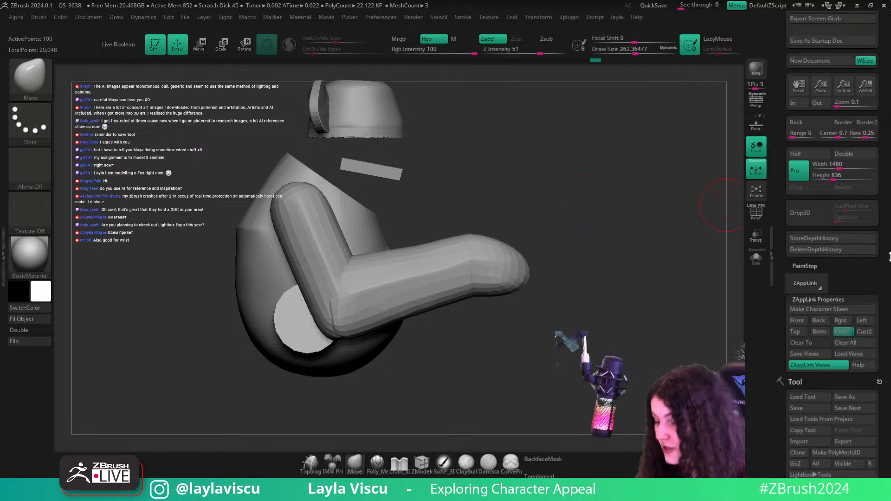
- Recall the saved Cust1 view and examine the hip cylinders against the reference overlay and from the front
click(842, 331)
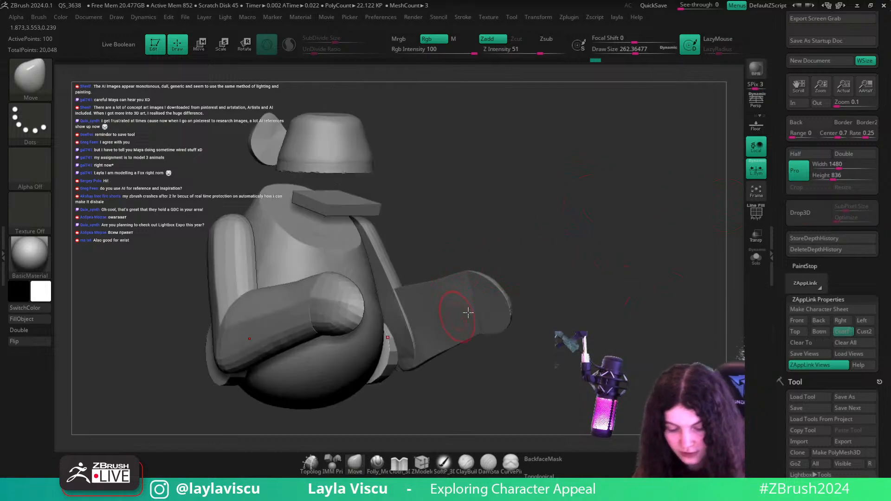
key(w)
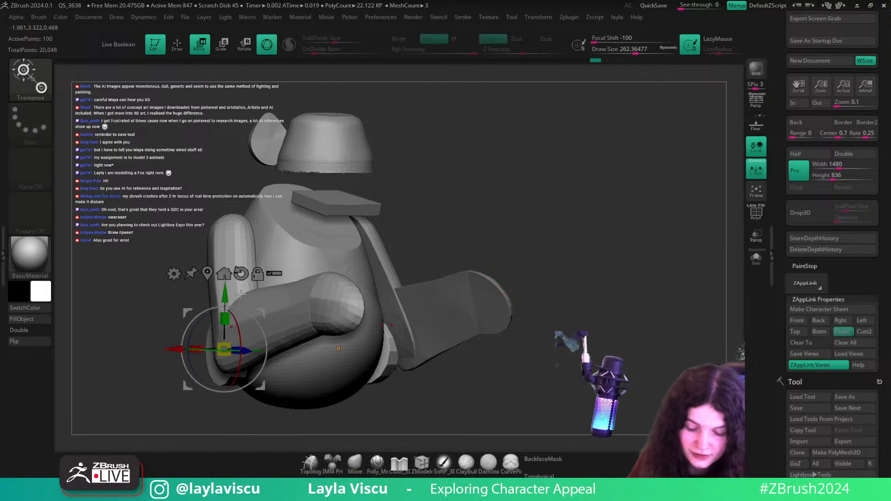
click(355, 462)
key(shift+z)
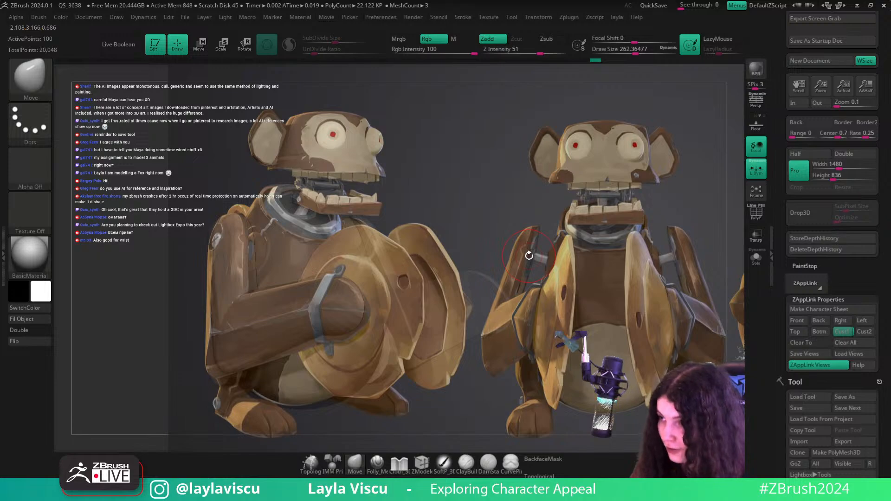
key(shift+z)
key(w)
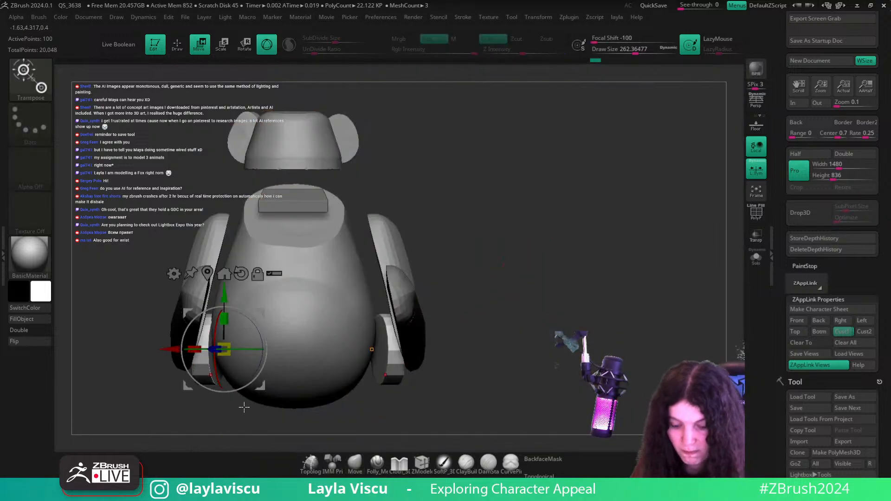
key(q)
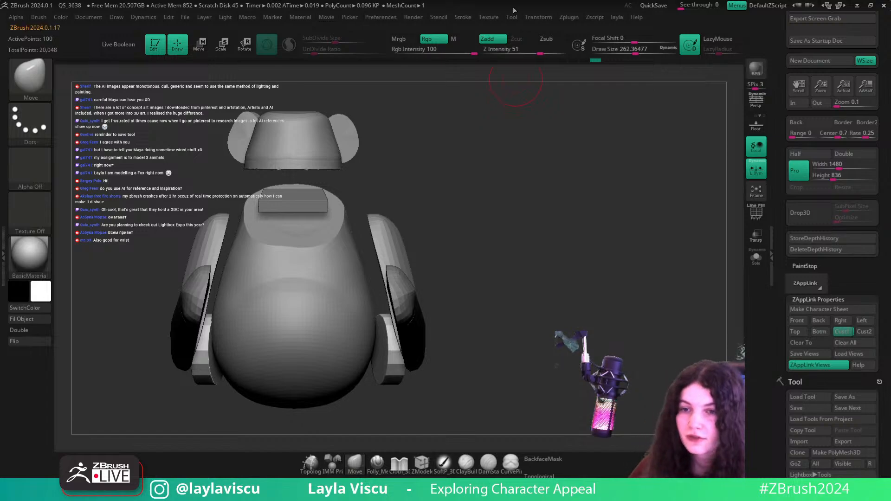
- Compare the Cust1 view with the reference overlay, view the model from the side and select the body-and-arms mesh
click(840, 332)
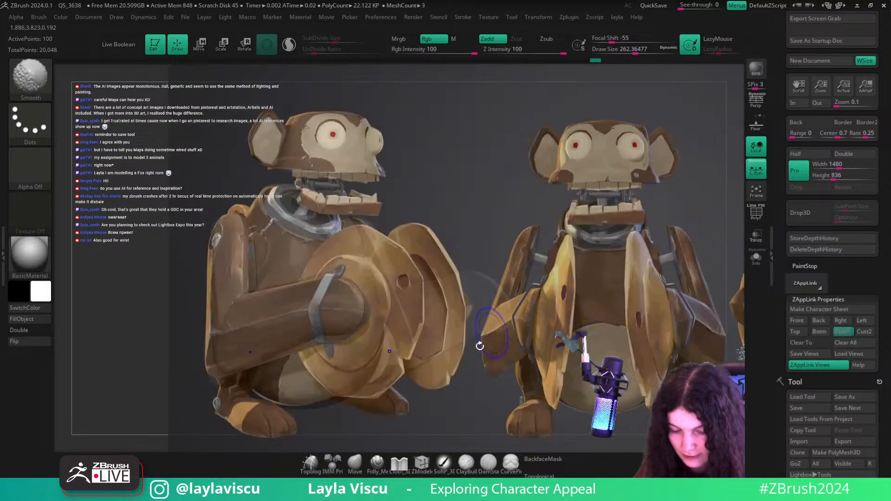
key(shift+z)
drag(483, 410, 575, 389)
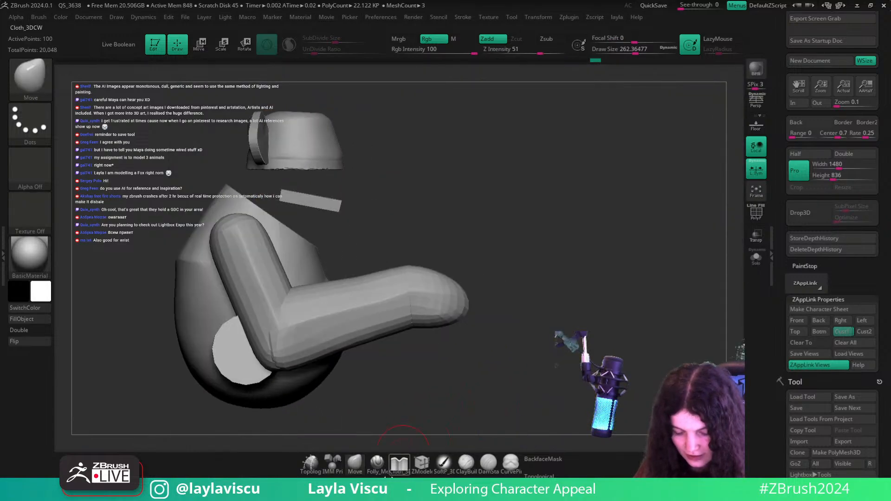
alt+click(269, 360)
ctrl+drag(506, 350, 523, 395)
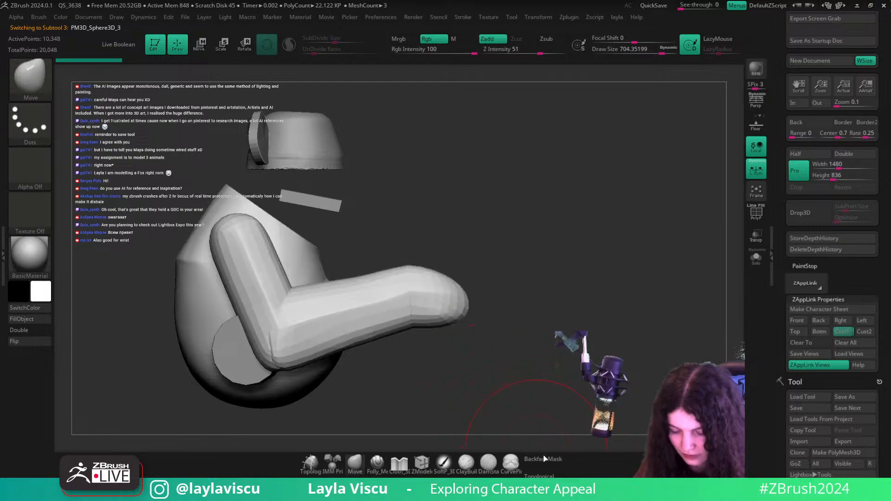
- Isolate the upper arm and forearm polygroups in turn and switch the selection brush from KnifeCurve to SelectRect
ctrl+shift+click(254, 318)
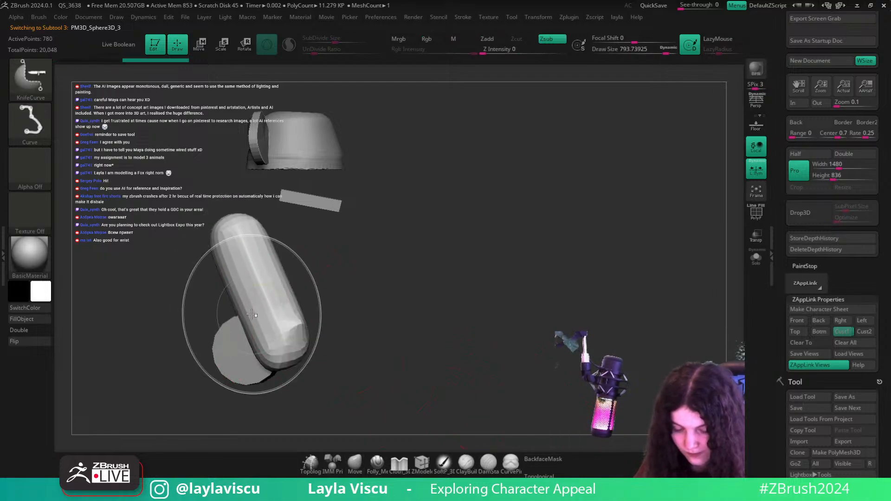
ctrl+shift+click(254, 315)
ctrl+shift+click(332, 319)
ctrl+shift+click(434, 296)
ctrl+shift+drag(575, 256, 615, 307)
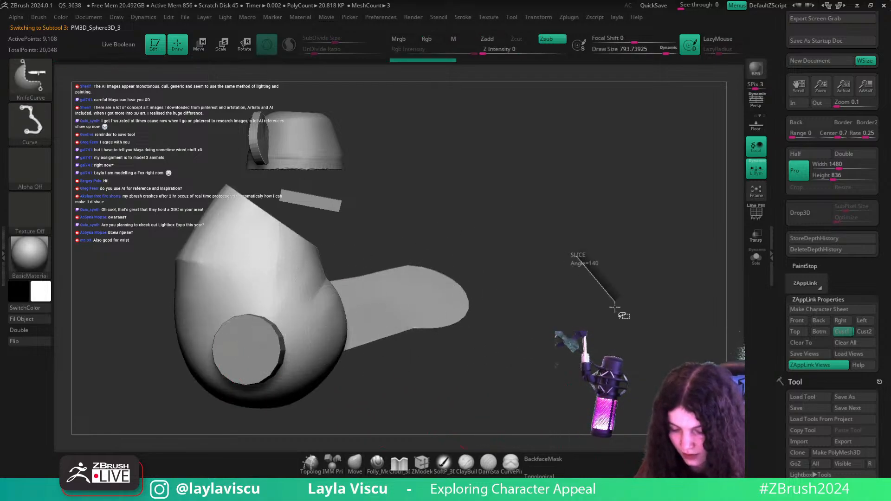
ctrl+shift+click(31, 78)
ctrl+shift+click(138, 89)
ctrl+shift+click(650, 258)
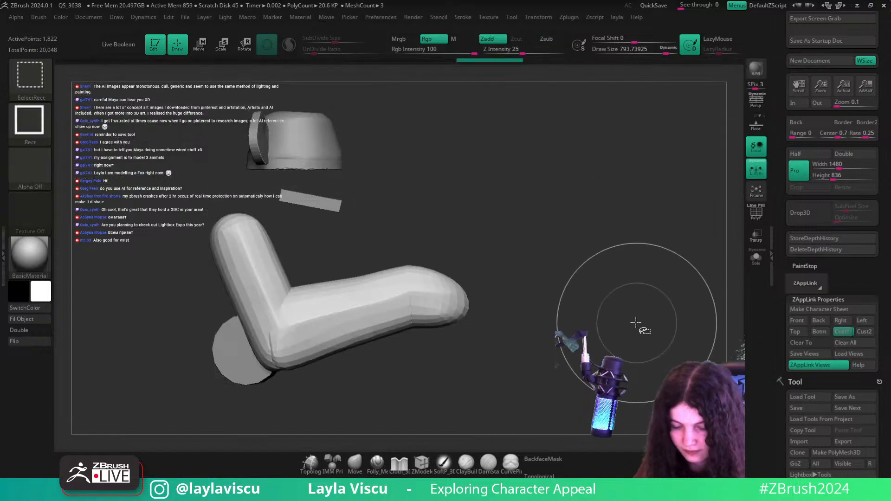
- Display the polygroup wireframe, clear any mask and restore full visibility of the body and arms
key(shift+f)
mouse_move(597, 278)
mouse_down()
mouse_move(579, 287)
mouse_move(620, 277)
mouse_move(604, 288)
mouse_up()
ctrl+click(621, 276)
ctrl+shift+click(622, 260)
ctrl+click(598, 291)
- Adjust the upper arm and elbow with the Move brush, reduce its size to about 408 and hide the wireframe
key(s)
mouse_move(281, 361)
mouse_down()
mouse_move(293, 362)
mouse_move(269, 349)
mouse_move(262, 362)
mouse_up()
key(s)
drag(246, 297, 239, 298)
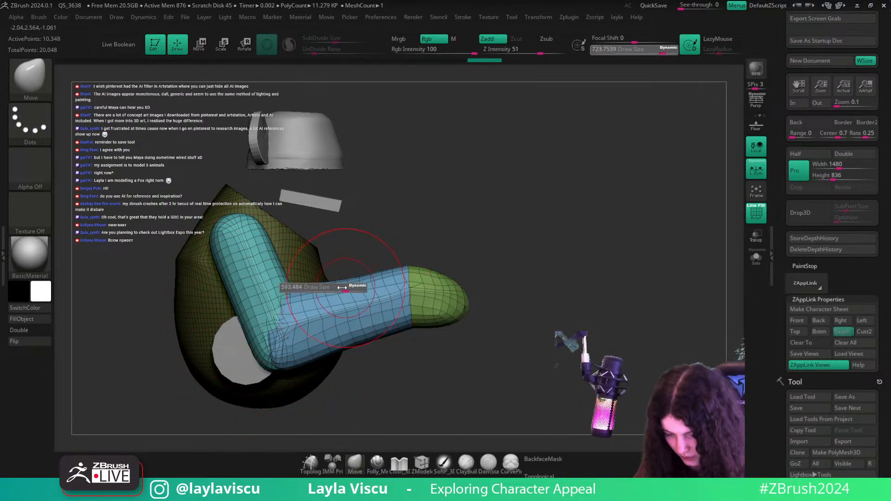
key(s)
drag(371, 280, 352, 280)
key(shift+f)
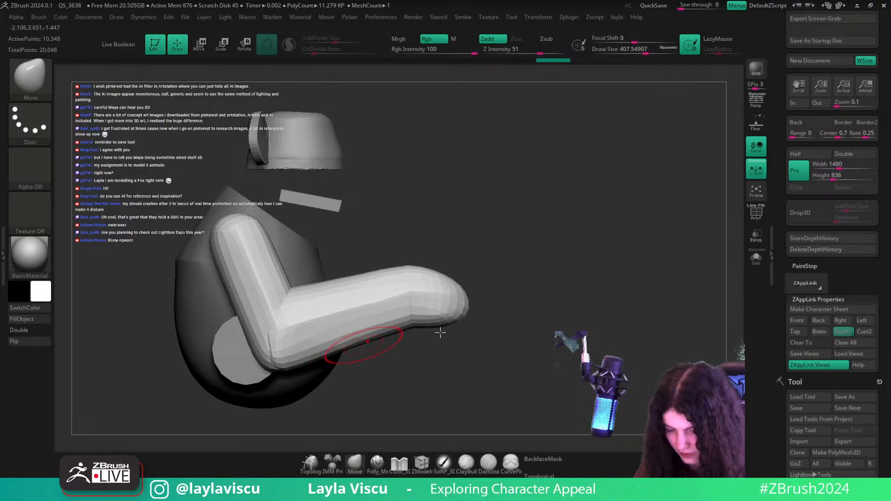
- Recall the Cust1 view, enable perspective and pull the elbow and upper arm toward the reference silhouette with the Move brush
click(841, 332)
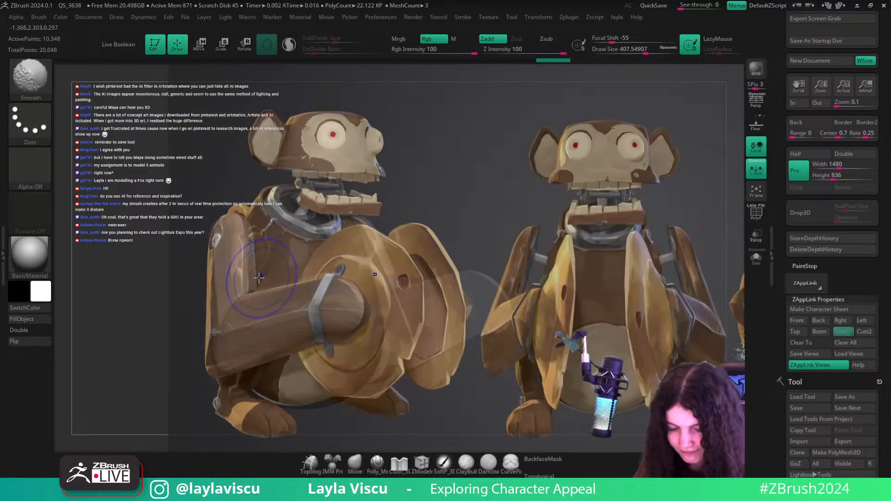
click(755, 103)
key(s)
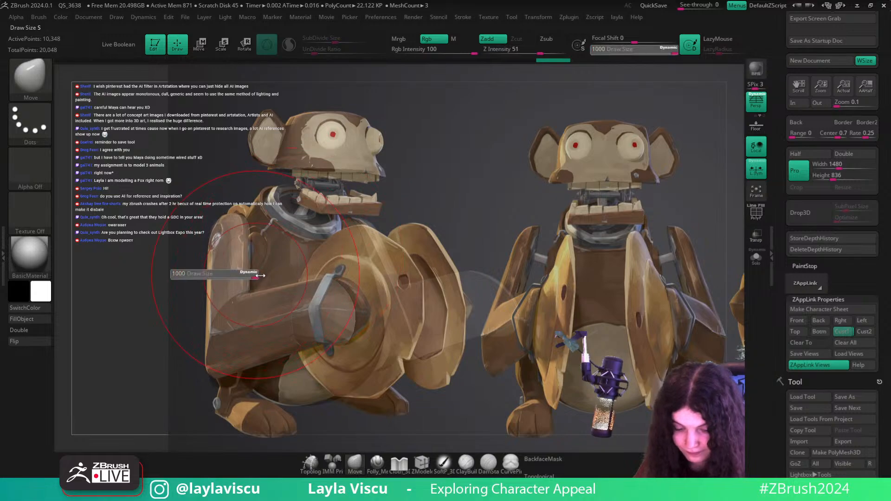
drag(259, 275, 256, 275)
drag(261, 347, 265, 355)
key(s)
mouse_move(264, 354)
mouse_down()
mouse_move(233, 355)
mouse_move(240, 369)
mouse_up()
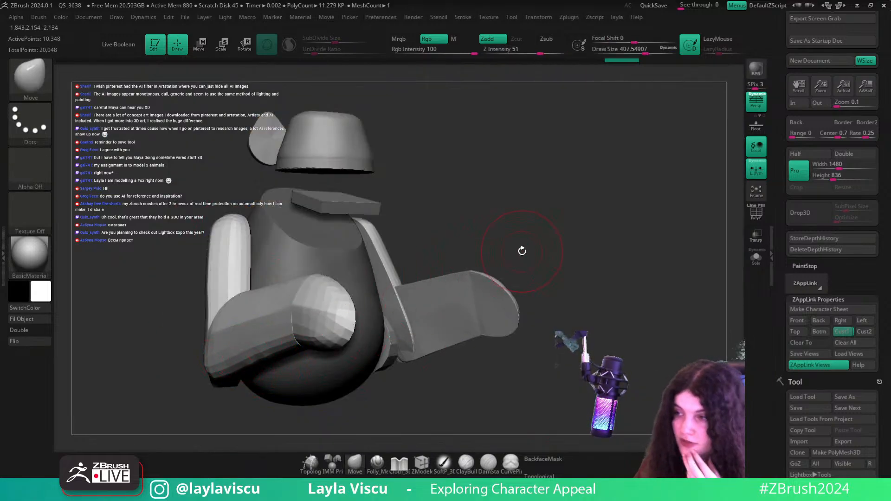
- Check the arms against the overlay, reshape the hand end of the forearm with the Move brush and enable topological masking
key(shift+z)
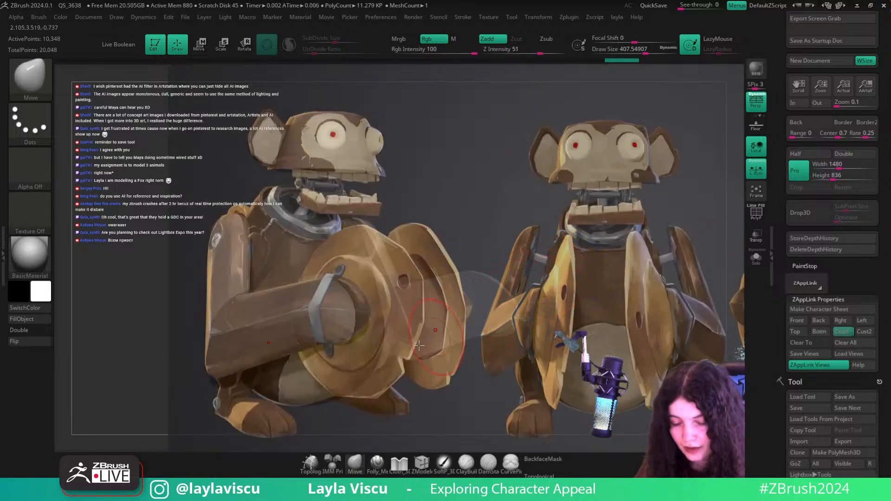
key(])
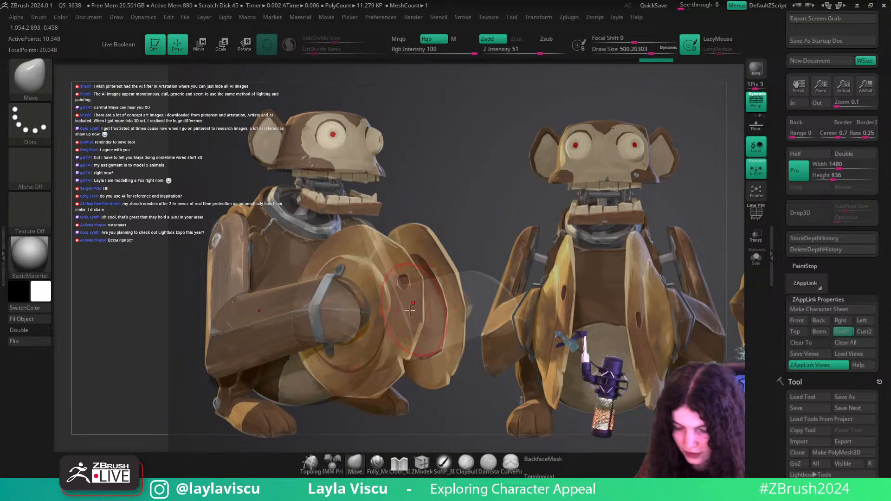
key(shift+z)
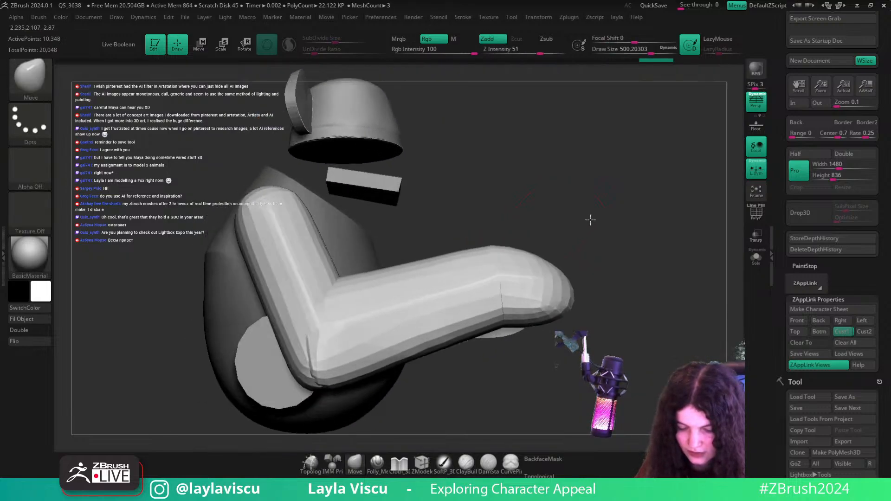
mouse_move(590, 220)
mouse_down()
mouse_move(588, 252)
mouse_move(616, 213)
mouse_move(702, 145)
mouse_up()
key(s)
drag(453, 273, 465, 274)
drag(547, 274, 481, 260)
click(543, 473)
key(s)
drag(432, 237, 434, 237)
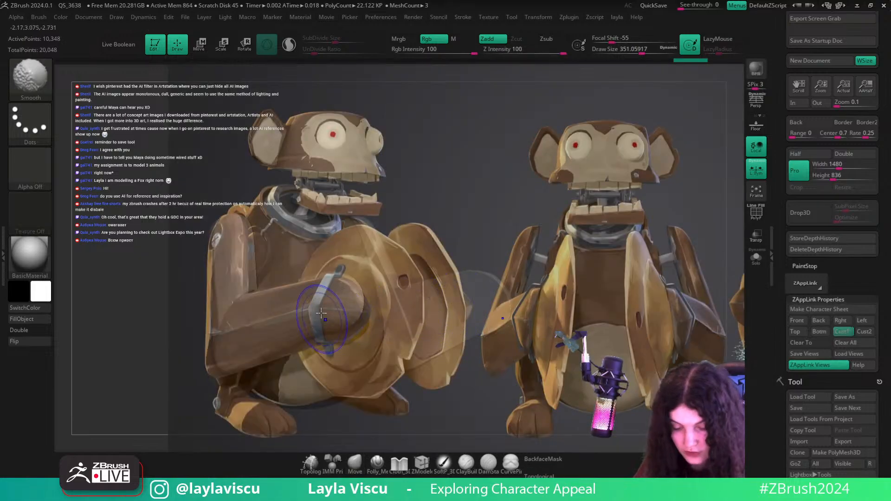
- Enlarge the Move brush to about 724 and adjust the forearm's lower edge to the reference overlay in the Cust1 view
key(s)
mouse_move(350, 306)
mouse_down()
mouse_move(364, 305)
mouse_move(309, 333)
mouse_move(321, 333)
mouse_up()
key(s)
key(s)
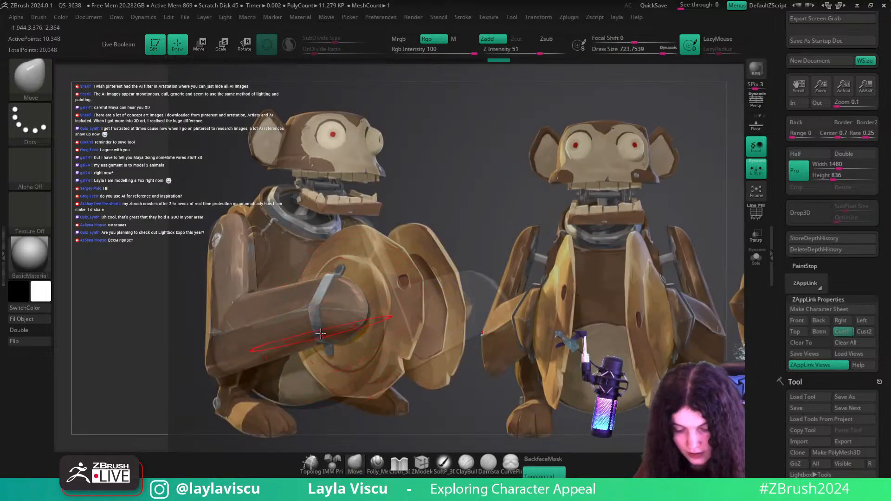
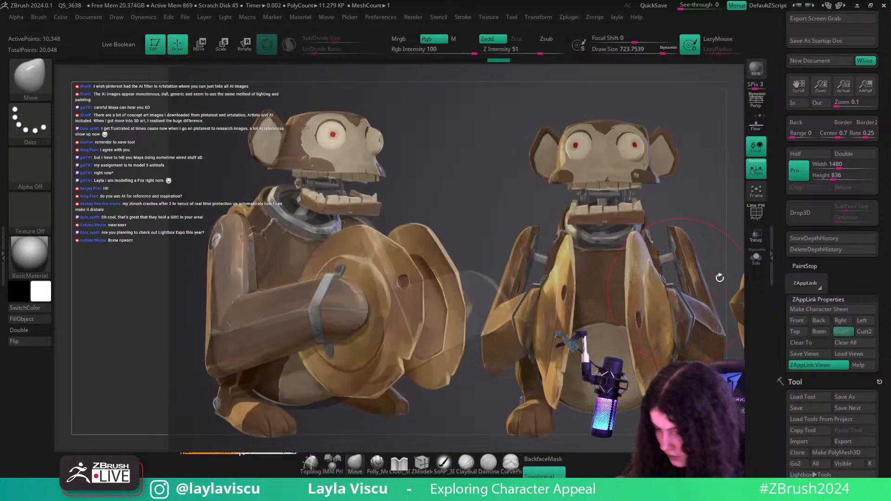
- Recall the saved Cust1 view and toggle the reference overlay to compare the arm shape with the concept
drag(496, 453, 497, 459)
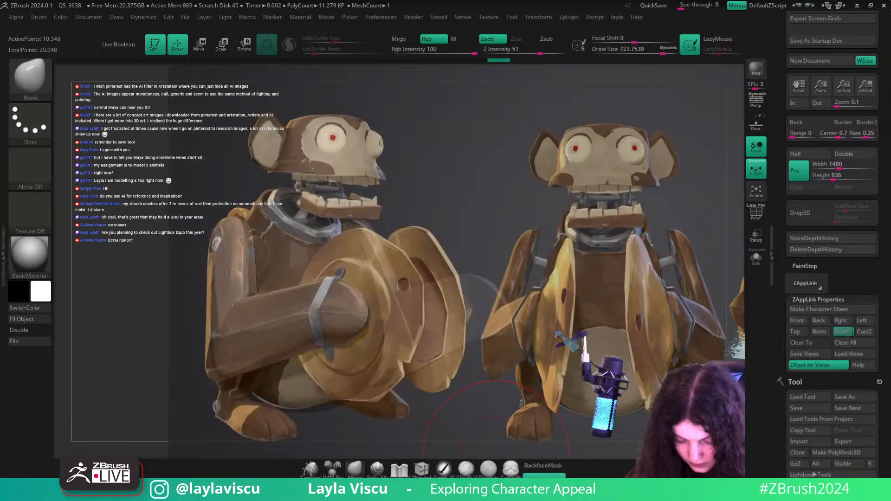
click(495, 492)
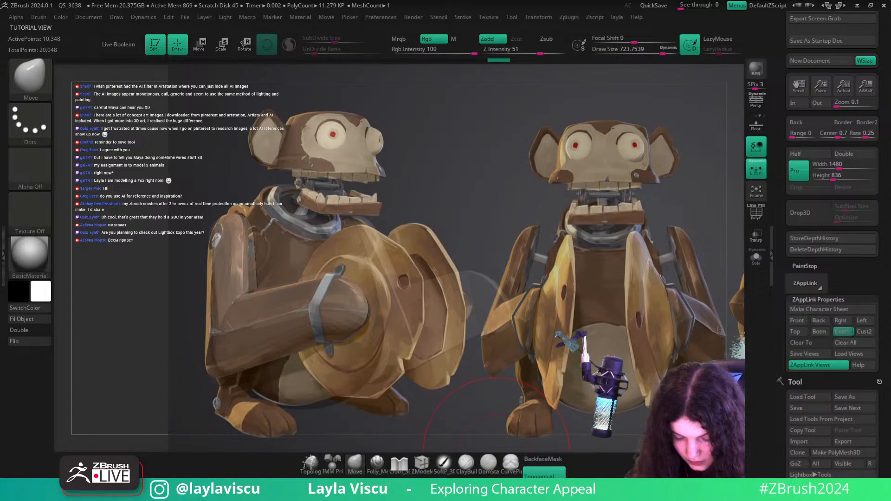
click(845, 333)
key(shift+z)
key(shift+z)
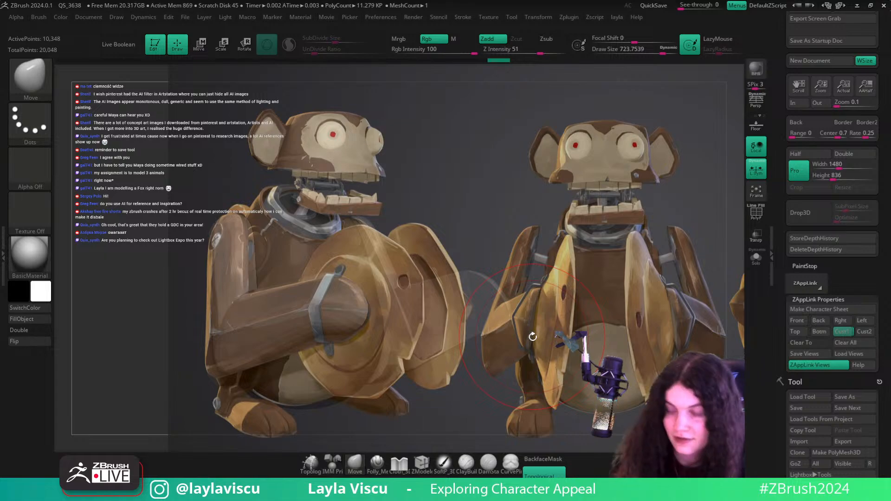
click(846, 333)
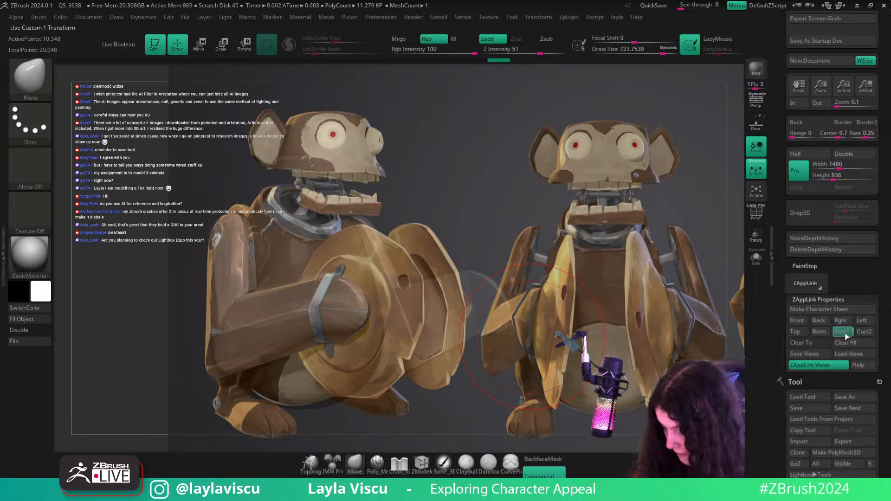
key(shift+z)
key(shift+z)
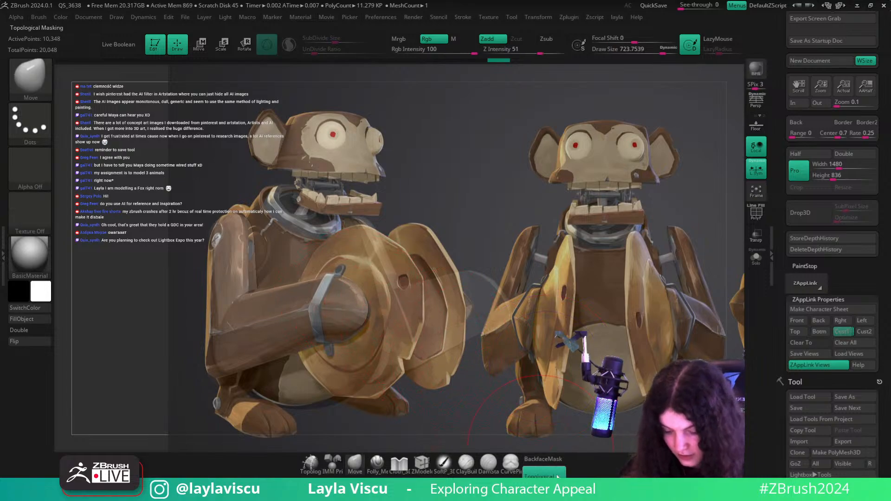
- Enlarge the Move brush to 1000 and refit the forearm near the wrist strap to the reference, undoing the first pull
key(shift+f)
key(shift+f)
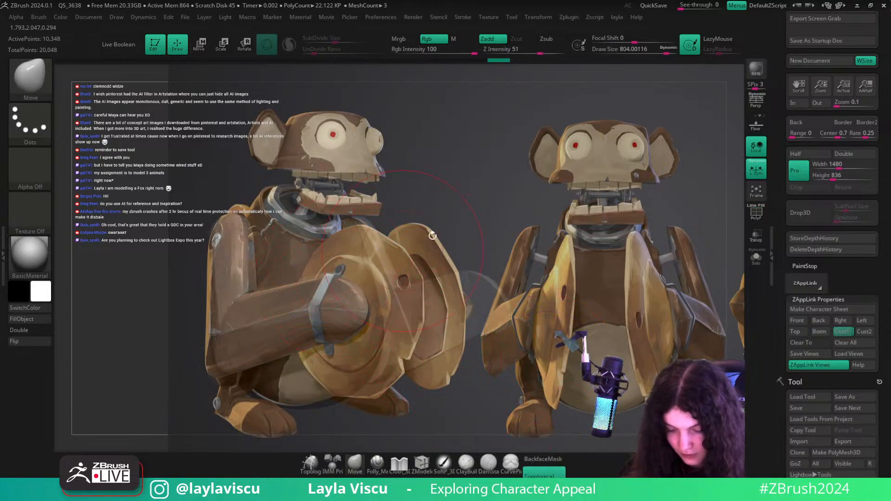
alt+click(330, 286)
key(shift+f)
key(shift+f)
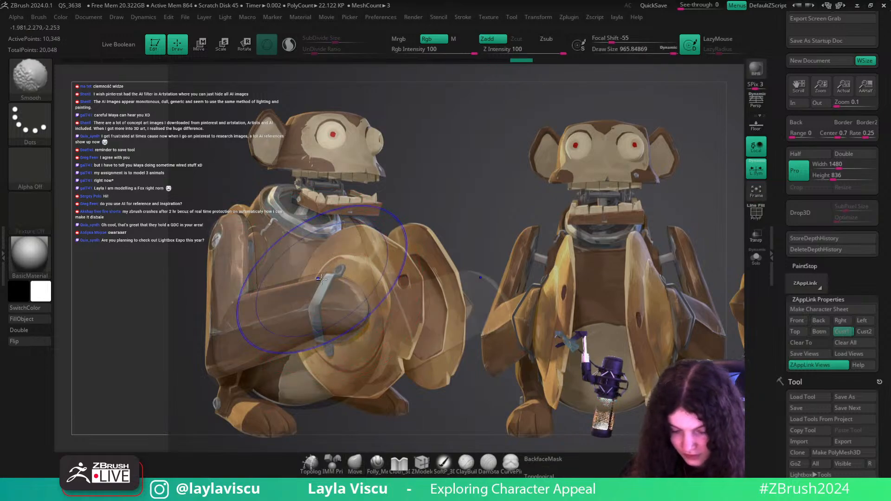
drag(322, 274, 332, 288)
key(])
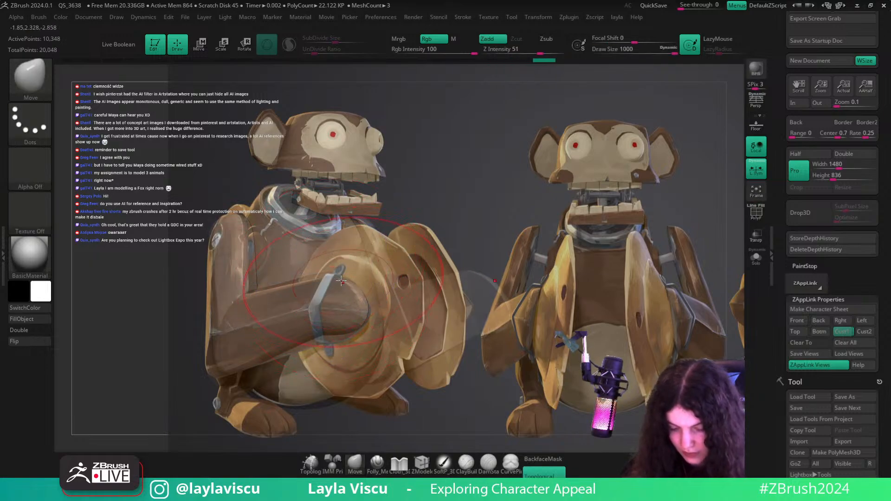
key(ctrl+z)
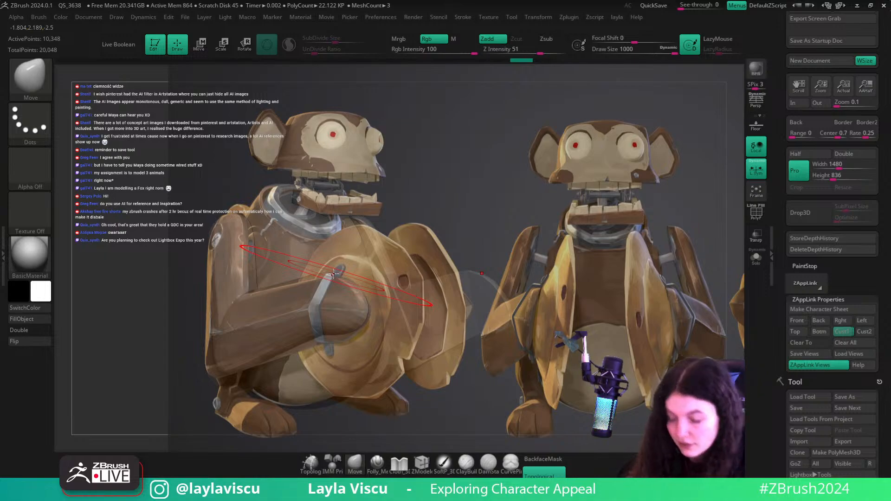
key(])
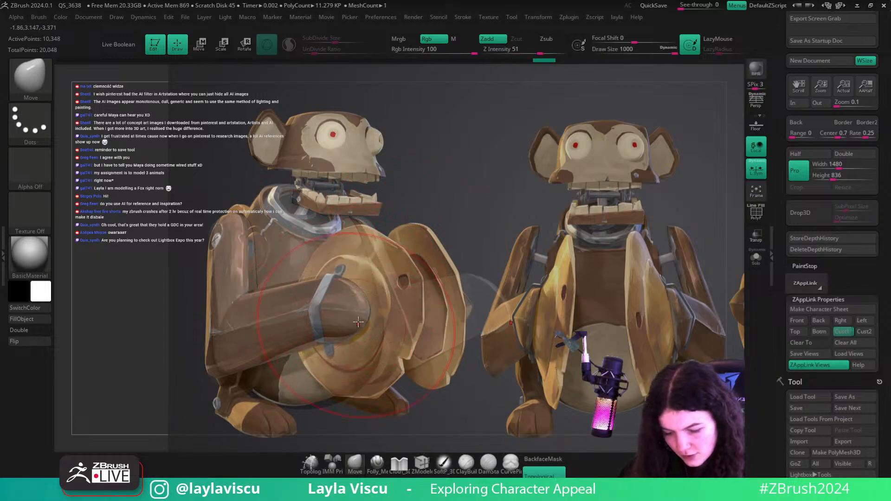
- Refine the forearm's fit to the reference using the Move brush at about 676 and 1000, and hide the overlay to check the shape
key([)
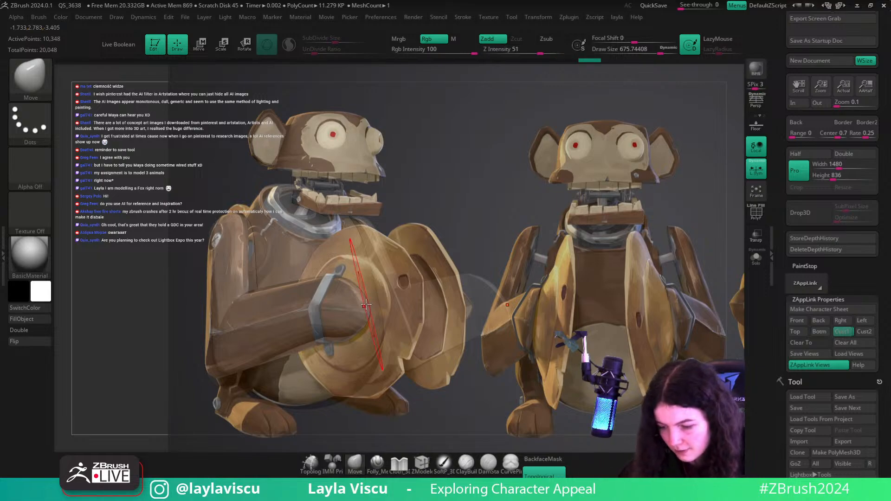
key(])
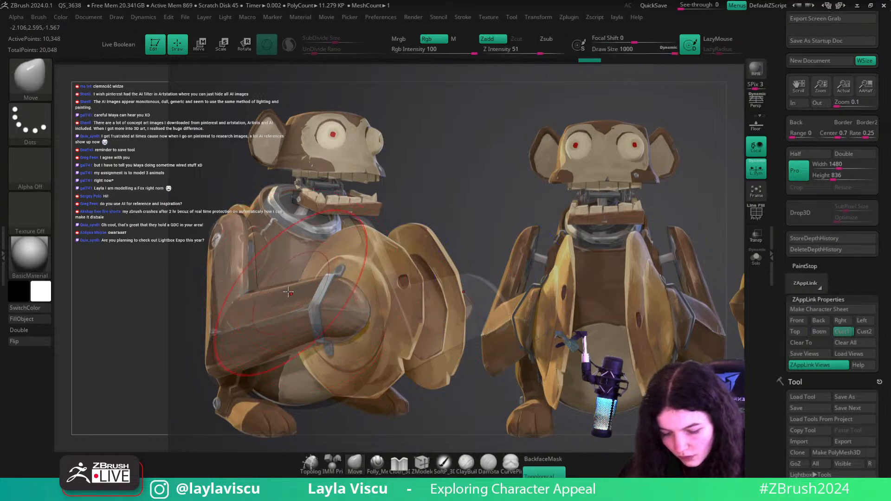
key(shift+z)
key(shift+z)
key(shift+z)
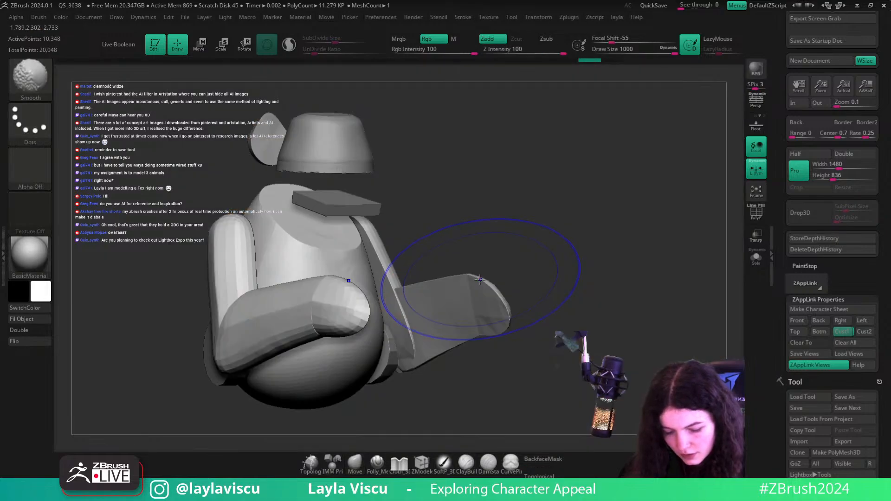
- Reduce the Move brush to about 293 and refine the underside of the elbow and forearm from the side
shift+drag(477, 267, 511, 255)
key(s)
drag(245, 364, 236, 363)
alt+drag(332, 364, 387, 295)
key(bracketleft)
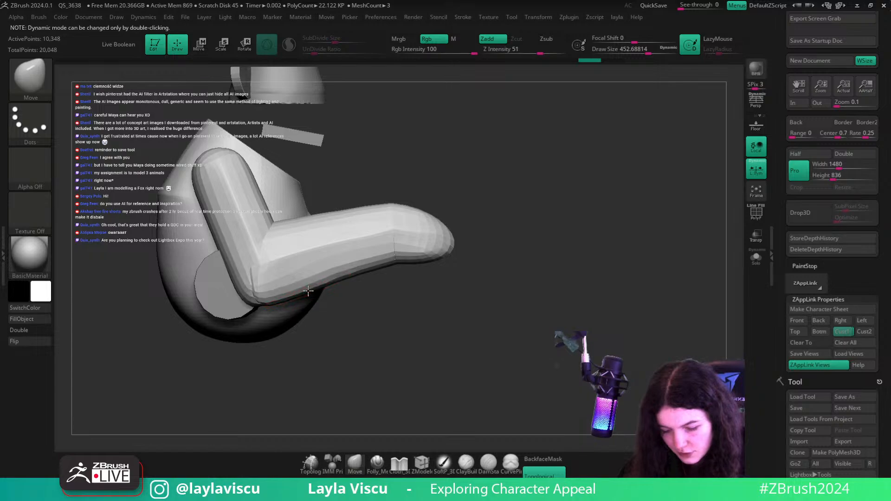
key(bracketleft)
key(bracketleft)
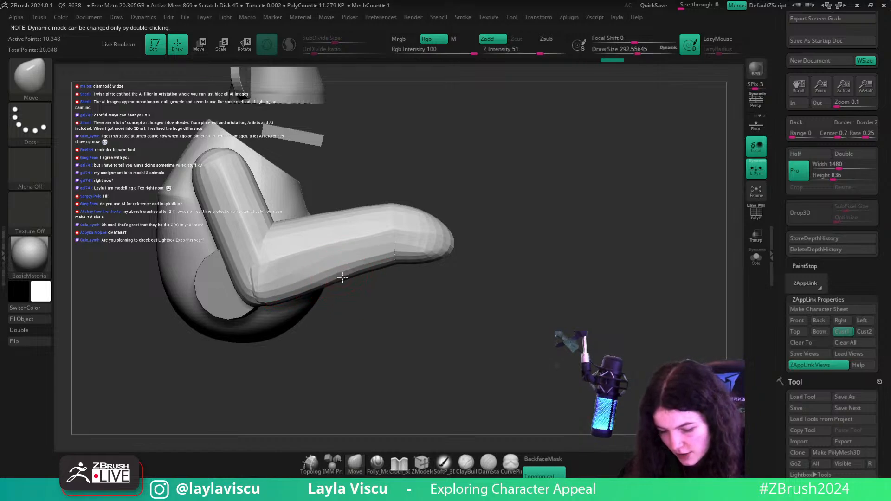
- Recall the Cust1 view, turn on perspective and fit the forearm's hand end to the reference overlay with the Move brush
click(841, 331)
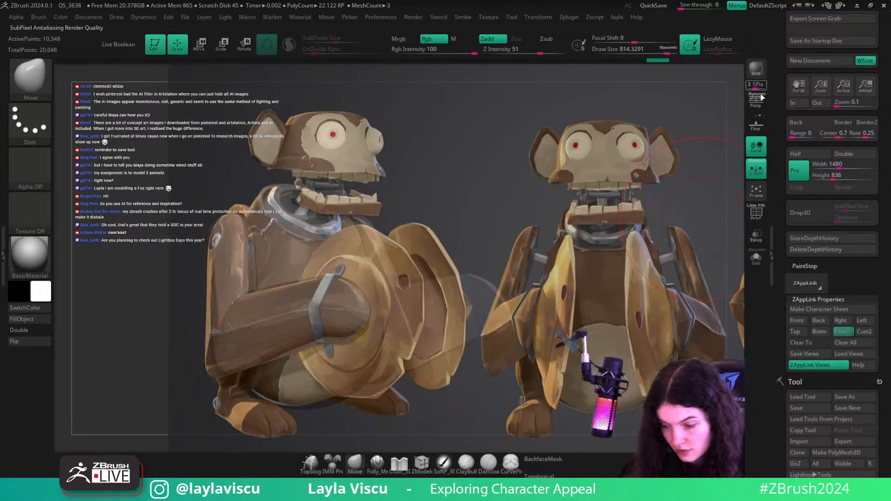
key(p)
key(s)
drag(264, 297, 281, 297)
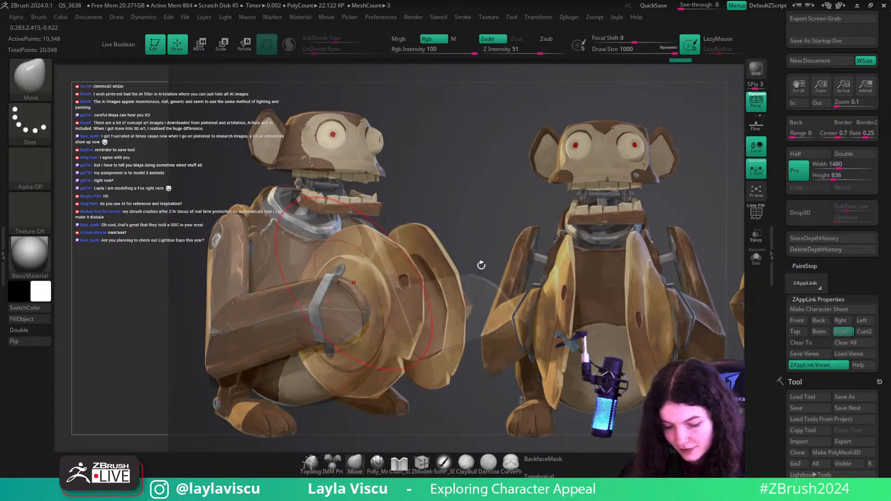
key(space)
drag(344, 281, 334, 284)
key(s)
drag(355, 321, 335, 321)
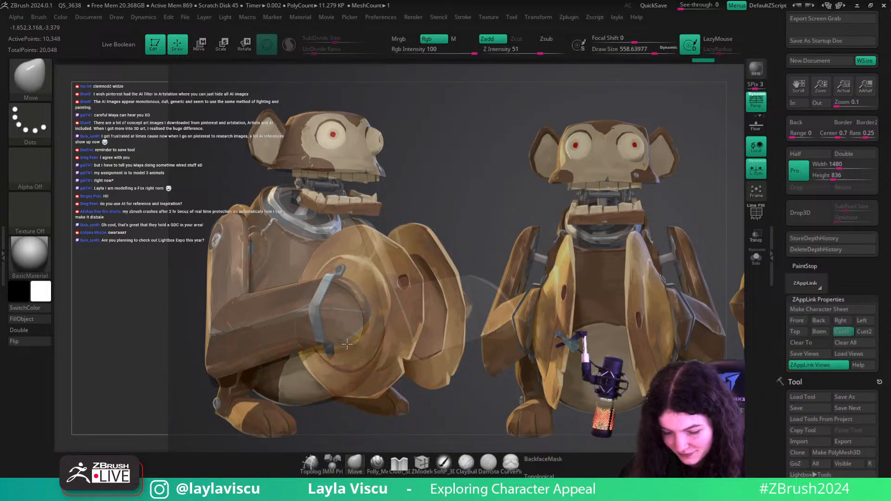
- Undo the last pull, reshape the hand's lower edge with the Move brush at about 629, and hide the overlay
key(ctrl+z)
key(bracketright)
drag(339, 352, 352, 329)
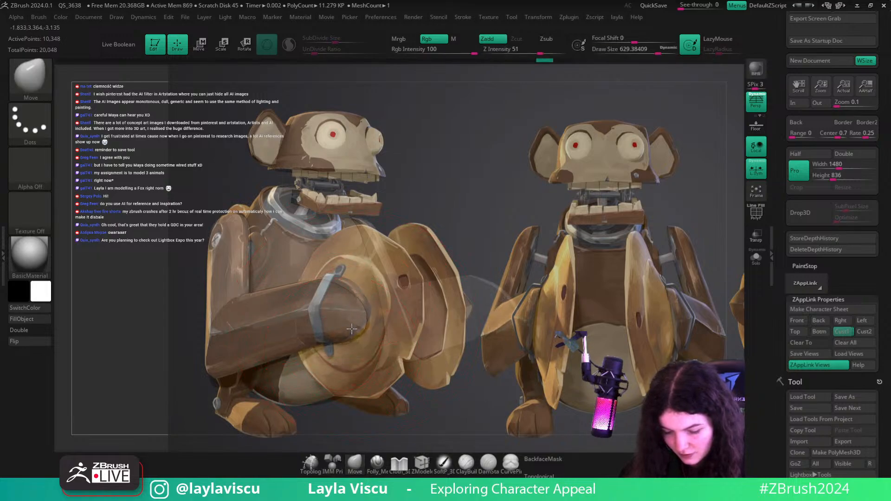
key(s)
mouse_move(346, 297)
mouse_down()
mouse_move(332, 297)
mouse_move(347, 277)
mouse_up()
key(shift+z)
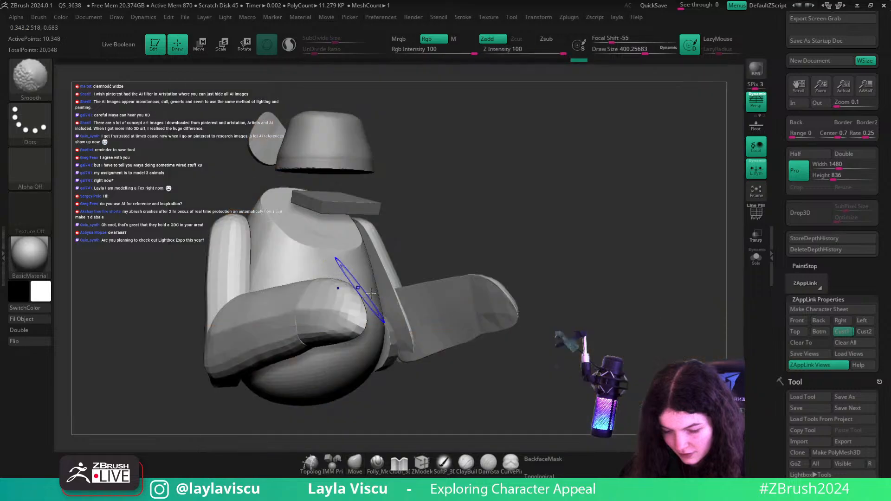
- Reduce the Move brush to about 239 and even out the rounded hand end and wrist area from the side
drag(529, 231, 573, 233)
key(bracketleft)
key(bracketleft)
mouse_move(349, 292)
mouse_down()
mouse_move(402, 289)
mouse_move(377, 321)
mouse_up()
key(s)
key(s)
mouse_move(361, 333)
mouse_down()
mouse_move(349, 345)
mouse_move(373, 329)
mouse_up()
key(s)
key(s)
key(s)
click(329, 308)
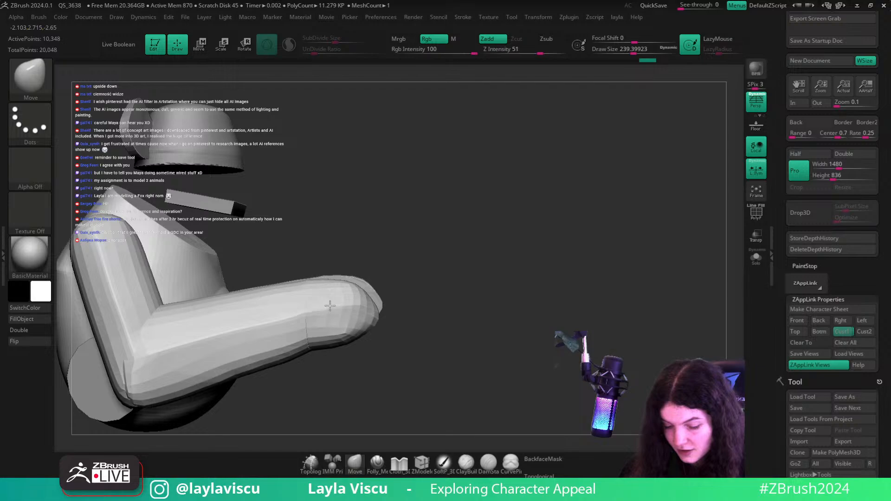
drag(330, 305, 323, 309)
drag(273, 326, 273, 322)
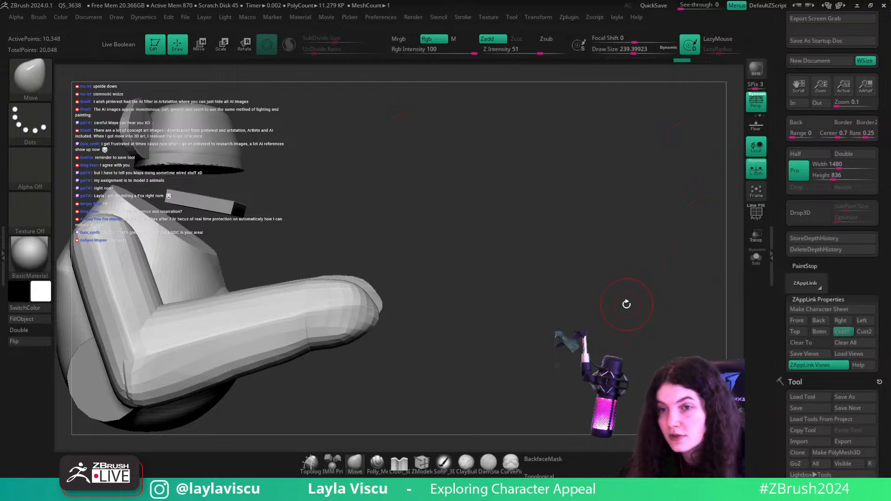
- Recall the Cust1 view and extend the hand's tip slightly to match the toggled reference overlay
click(840, 332)
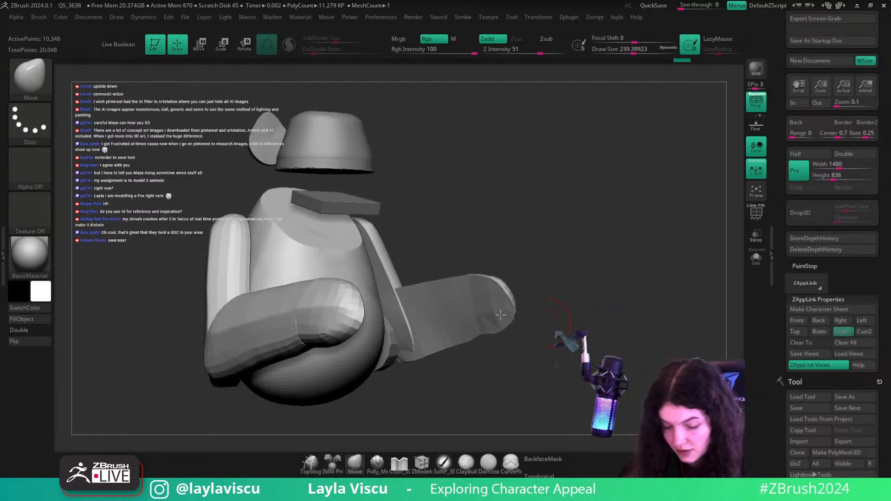
key(shift+z)
key(shift+z)
key(shift+z)
key(shift+z)
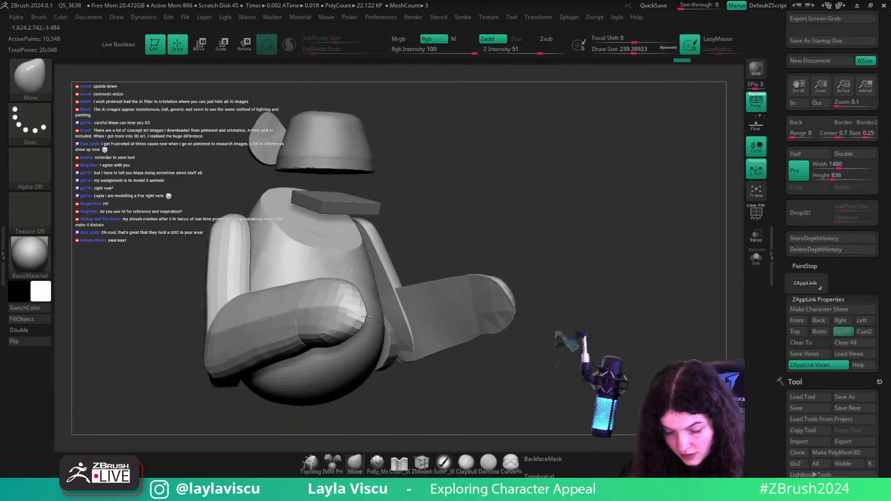
key(shift+z)
key(shift+z)
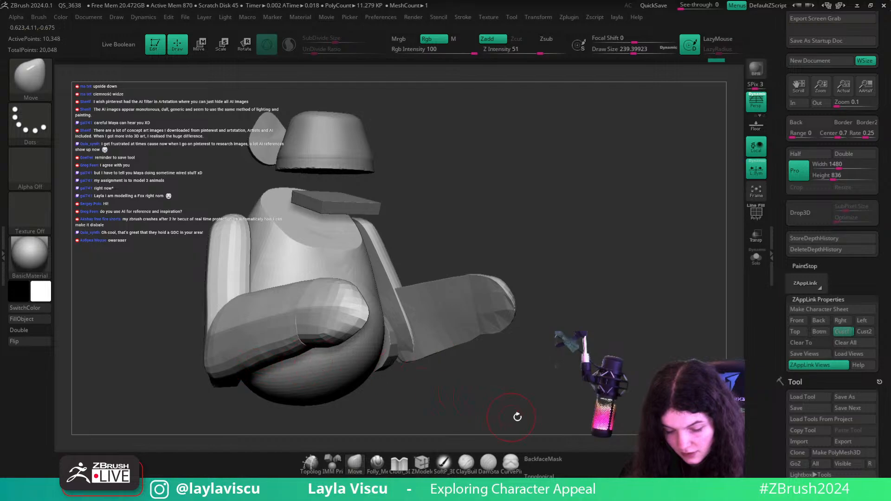
- Show the polyframe and use ZModeler to delete the crosswise edge loops along the middle of the forearm
drag(517, 416, 597, 349)
key(shift+f)
drag(501, 339, 512, 401)
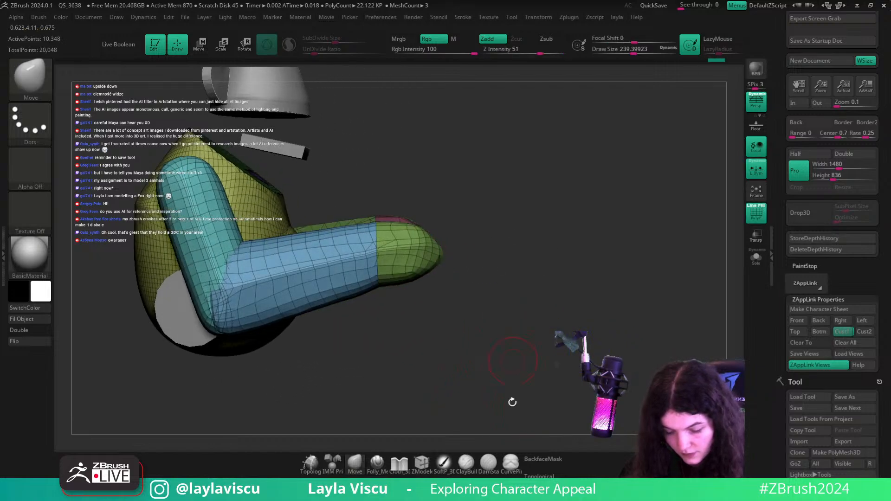
click(421, 463)
ctrl+right_drag(264, 300, 269, 345)
alt+click(281, 282)
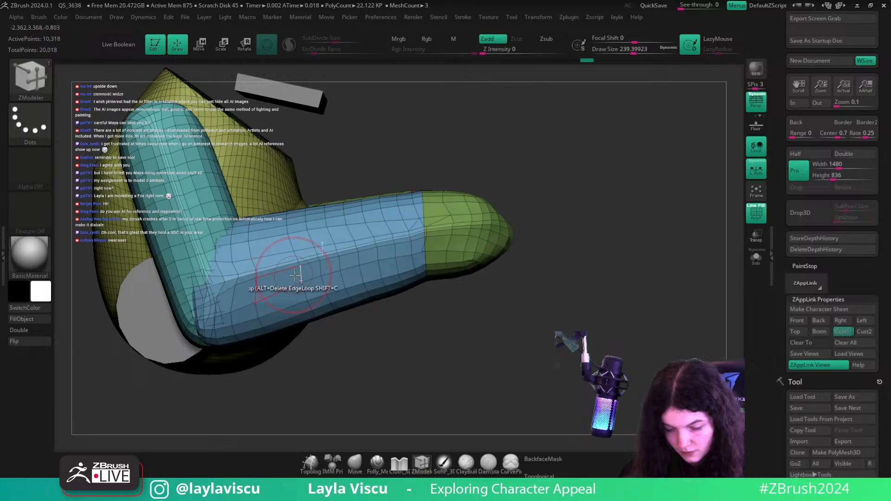
alt+click(300, 274)
alt+click(320, 269)
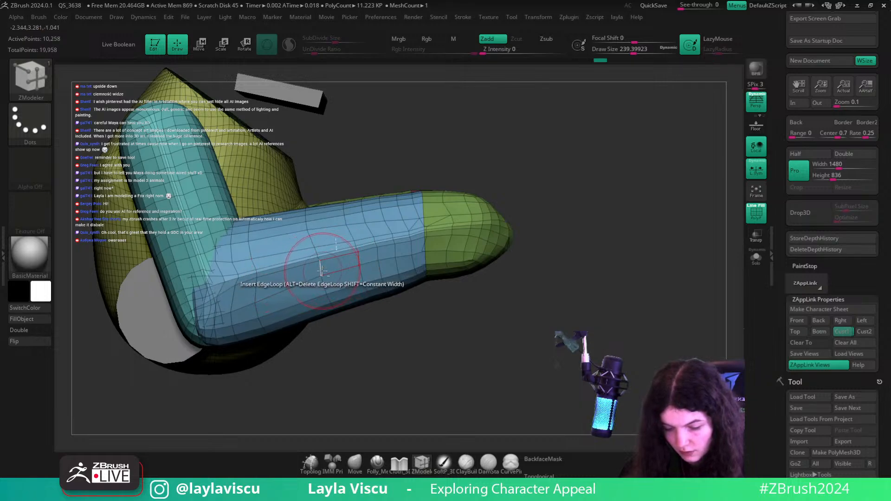
alt+click(321, 268)
alt+click(340, 264)
alt+click(359, 259)
alt+click(376, 255)
alt+click(395, 251)
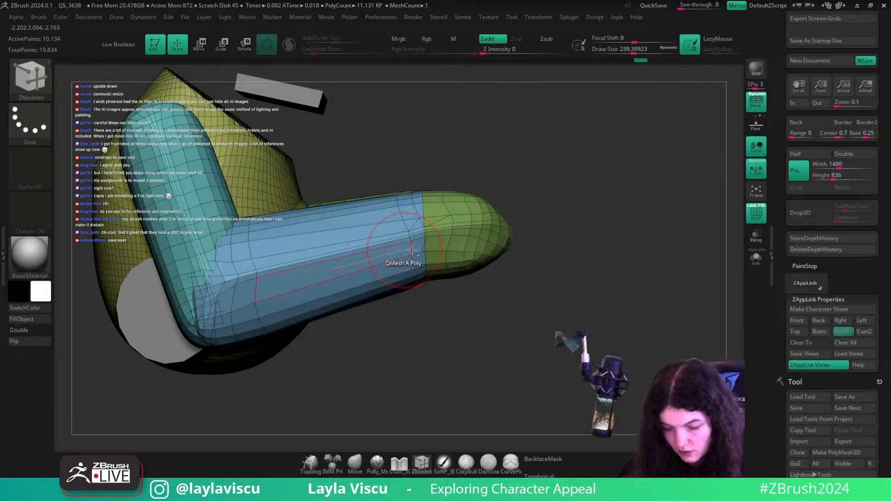
- Insert three evenly spaced edge loops across the cleaned forearm section and hide the polyframe
click(344, 260)
click(382, 252)
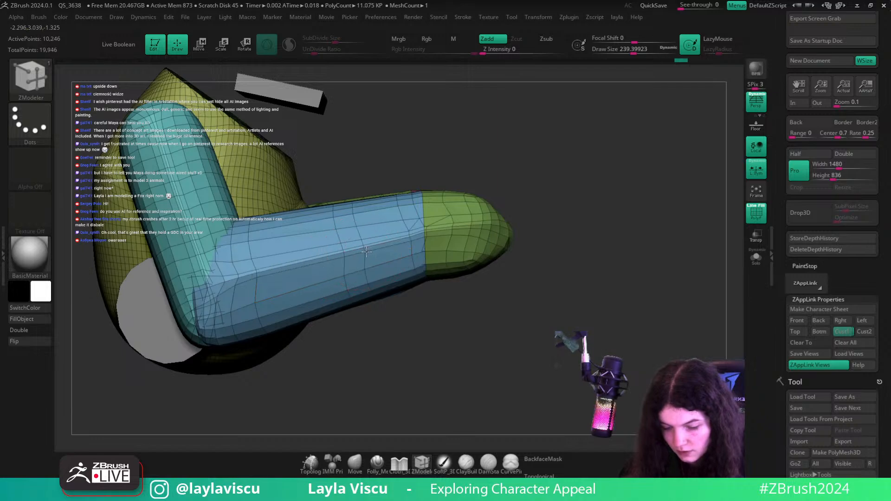
click(301, 268)
key(shift+f)
ctrl+right_drag(502, 260, 706, 312)
- Recall the Cust1 view and compare the simplified arm with the concept by toggling the reference overlay
click(850, 333)
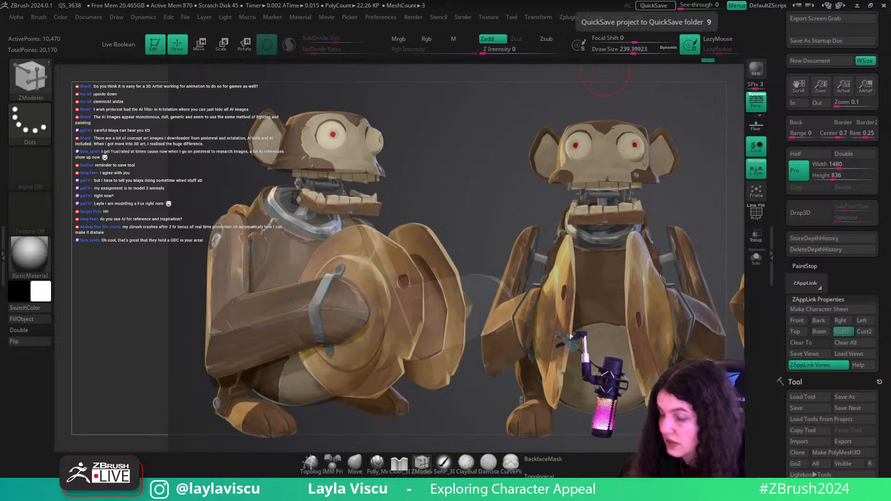
key(shift+z)
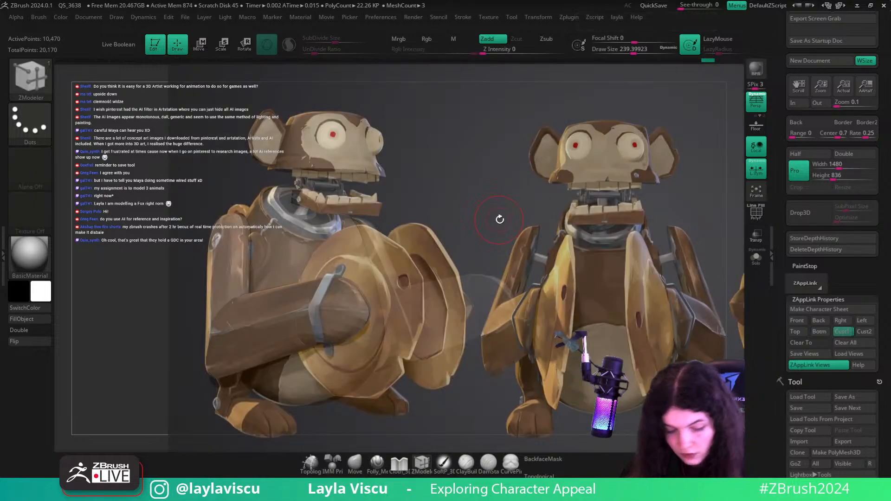
key(b)
key(i)
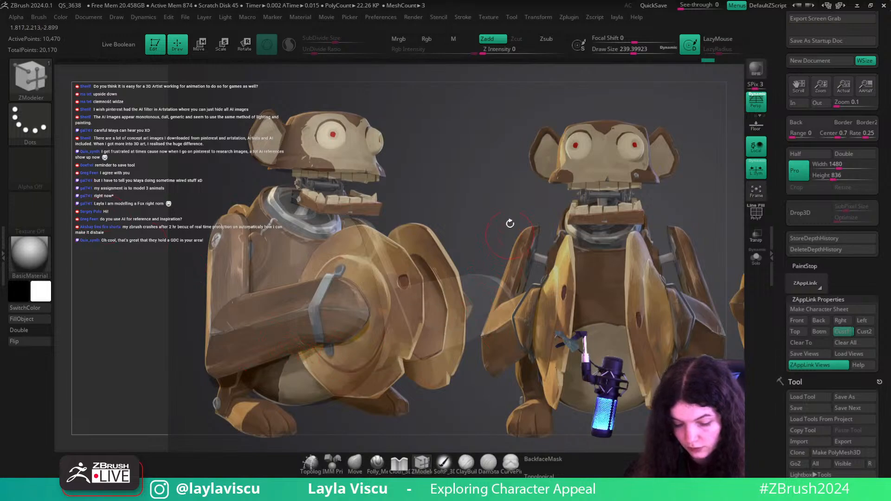
key(shift+z)
- Select the hip cylinder subtool, try scaling it along X and sliding it towards the body, and undo the changes
shift+drag(508, 222, 734, 199)
alt+click(354, 272)
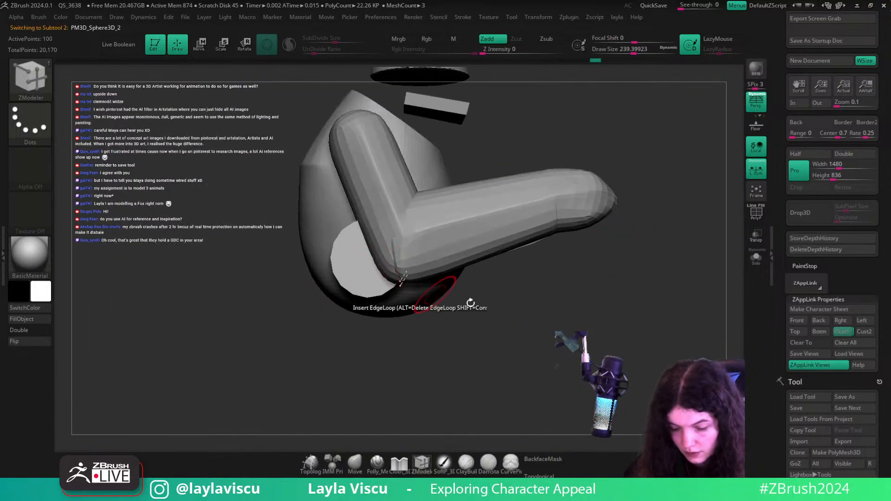
shift+drag(469, 304, 533, 320)
key(w)
drag(369, 260, 353, 263)
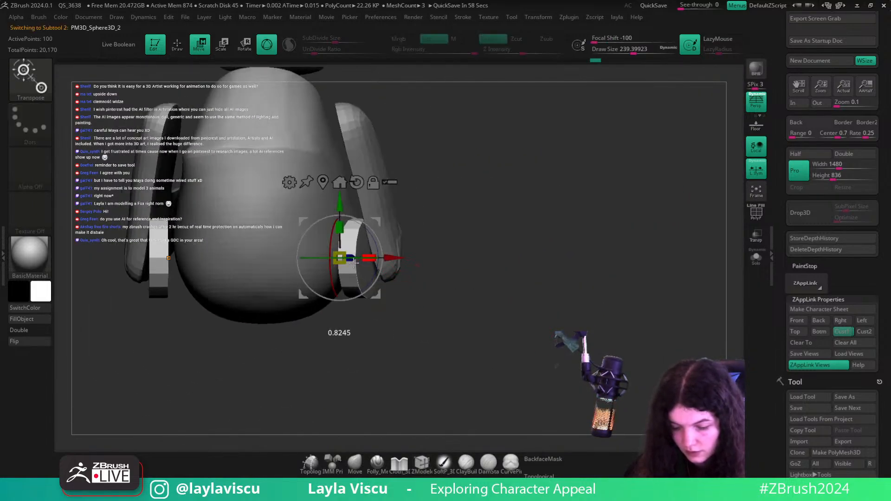
drag(503, 300, 481, 321)
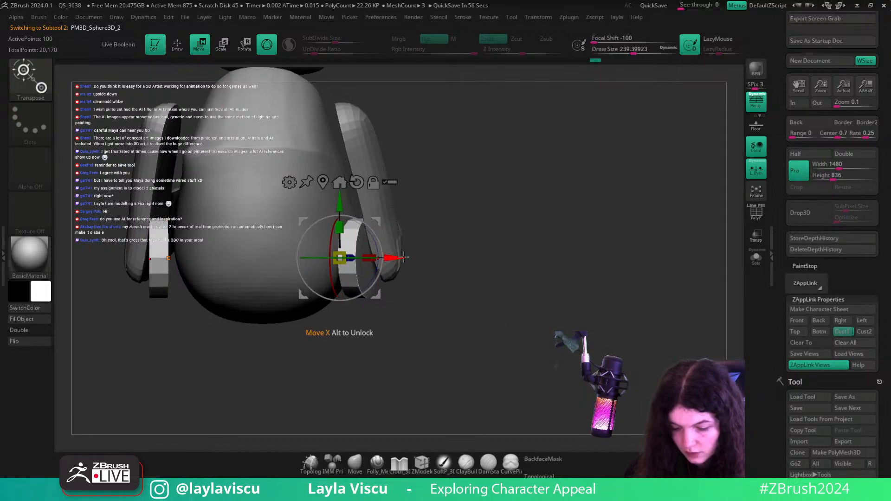
drag(404, 258, 384, 259)
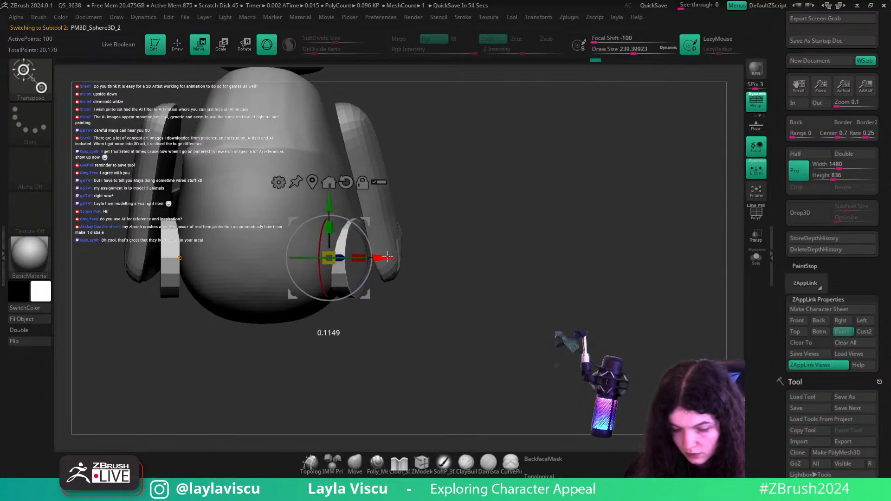
drag(454, 304, 462, 331)
key(ctrl+z)
key(ctrl+z)
- Turn off local symmetry, show the polyframe and apply Mirror And Weld to the hip cylinders
key(space)
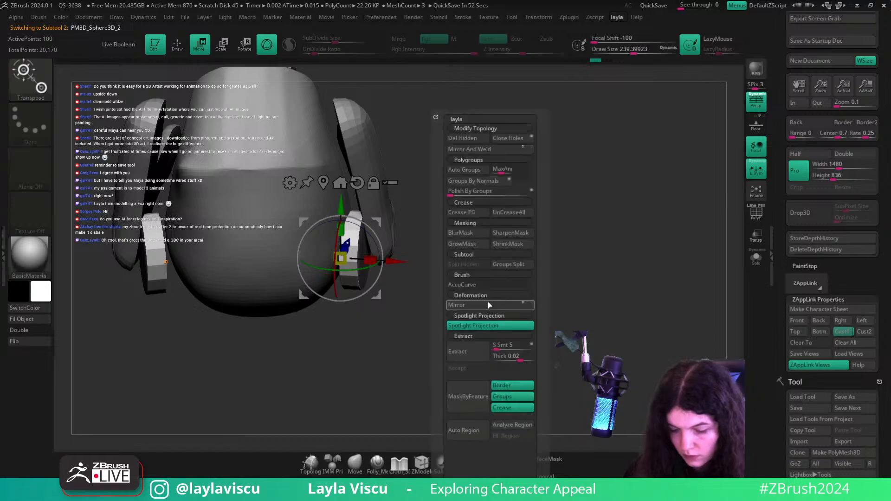
click(354, 464)
key(shift+f)
key(space)
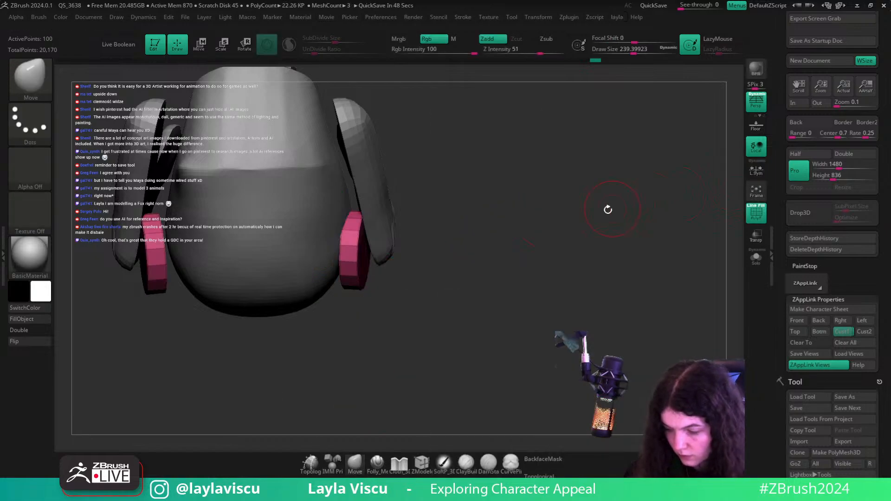
key(space)
click(608, 150)
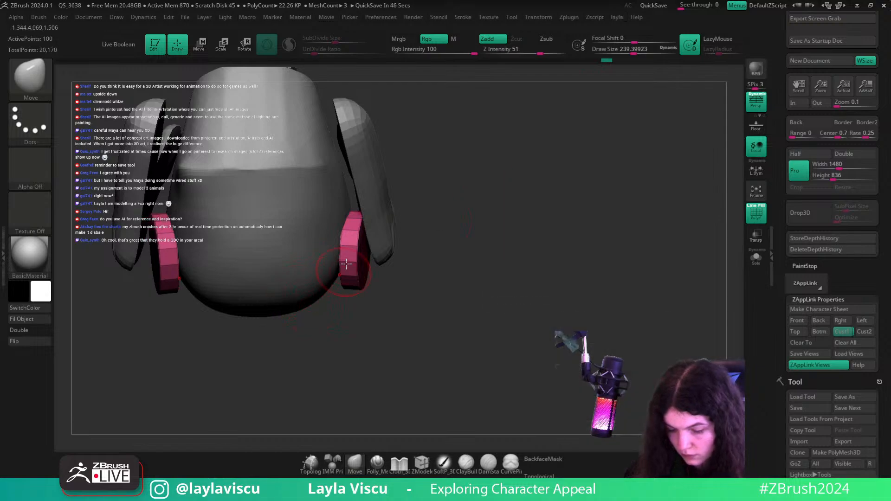
- Move the mirrored hip cylinders inward along X so they sit closer to the body, and hide the polyframe
drag(457, 292, 459, 259)
key(w)
mouse_move(397, 243)
mouse_down()
mouse_move(414, 241)
mouse_move(386, 245)
mouse_up()
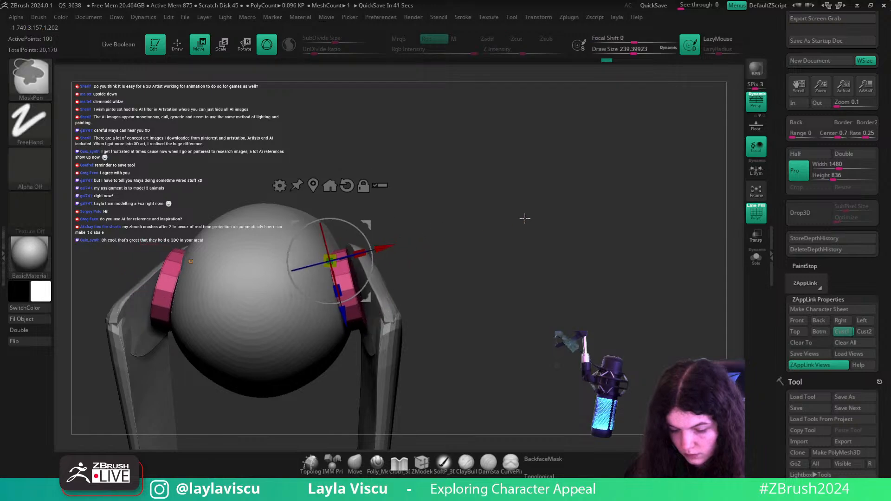
drag(525, 218, 453, 381)
key(shift+f)
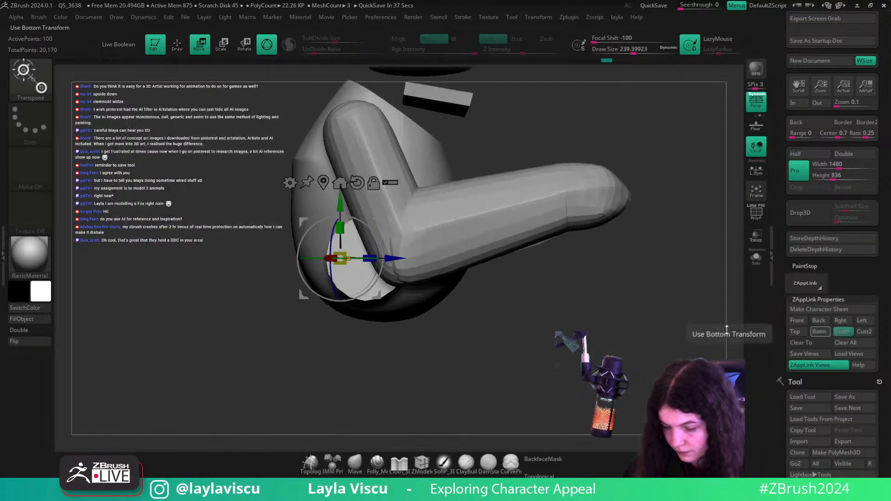
- Recall the Cust1 view and check the hip cylinders and arms against the reference overlay and from the side
alt+drag(595, 322, 576, 326)
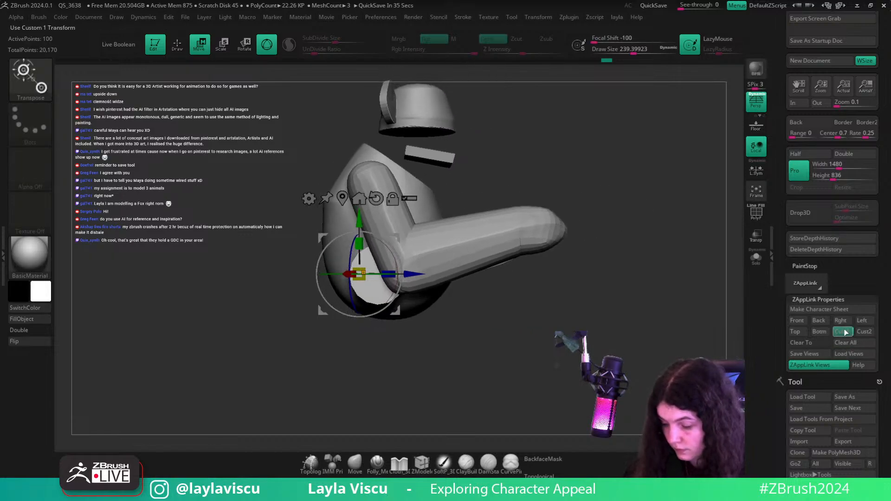
click(844, 332)
key(shift+z)
key(shift+z)
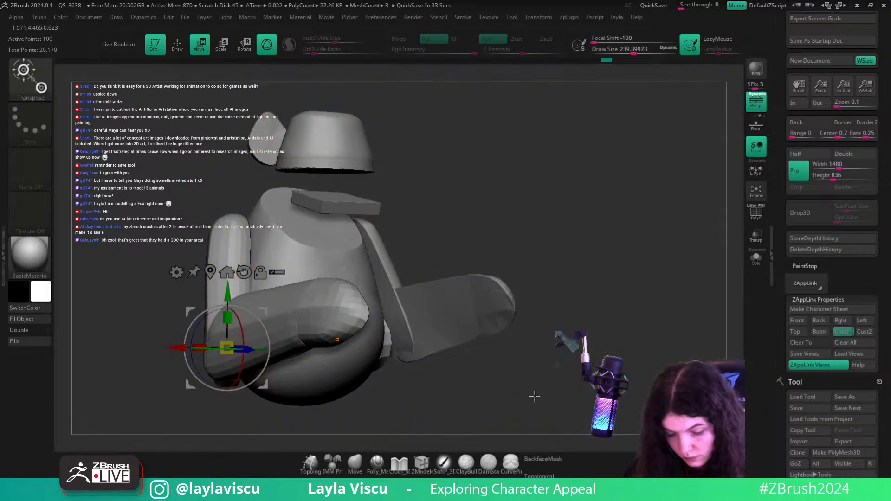
mouse_move(533, 396)
mouse_down()
mouse_move(465, 391)
mouse_move(481, 387)
mouse_up()
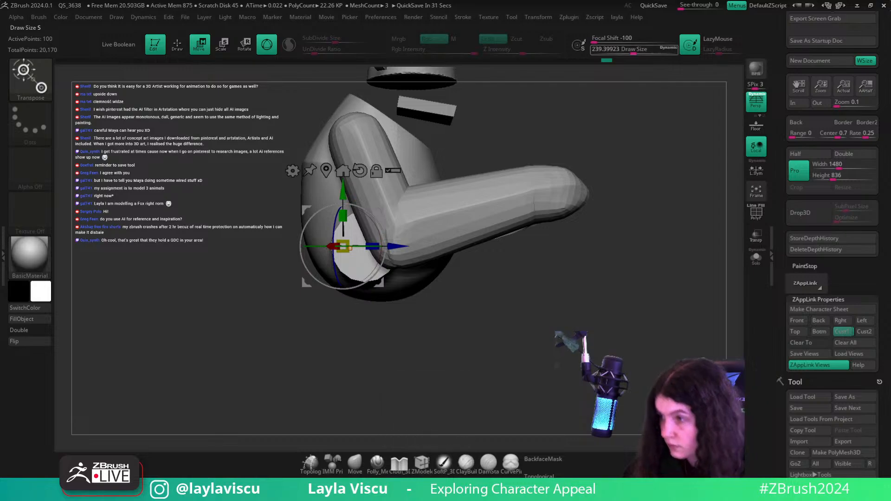
- Move the hip cylinders slightly down and forward with the gizmo so they sit beneath the elbow
drag(474, 372, 457, 322)
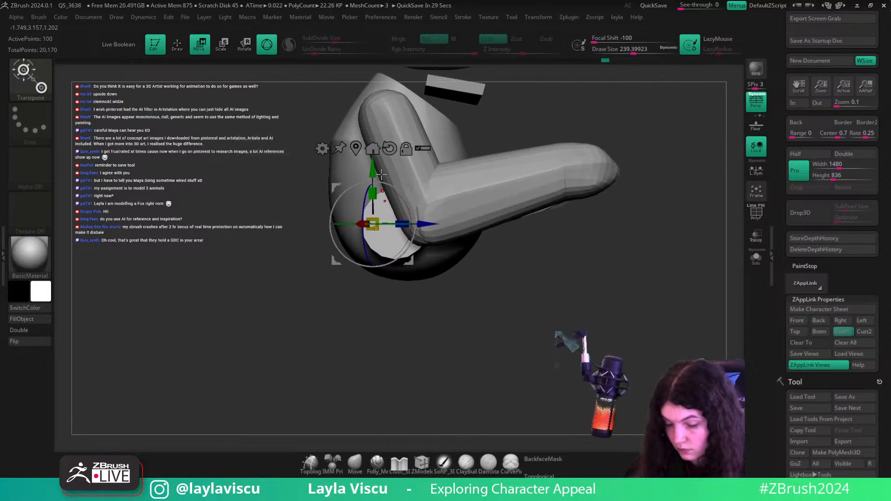
drag(373, 171, 373, 178)
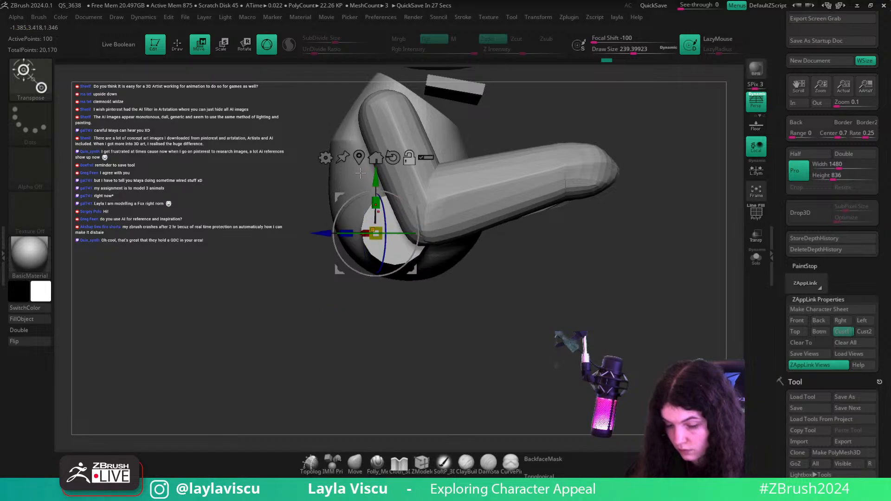
alt+click(359, 158)
drag(400, 239, 403, 238)
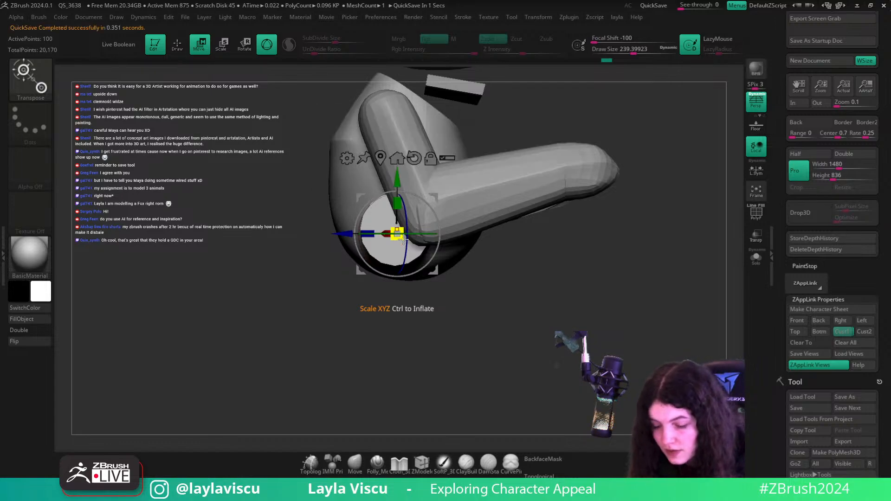
- Recall the Cust1 view and compare the repositioned hip cylinders with the monkey reference overlay
click(352, 463)
click(851, 332)
key(shift+z)
key(shift+z)
key(shift+z)
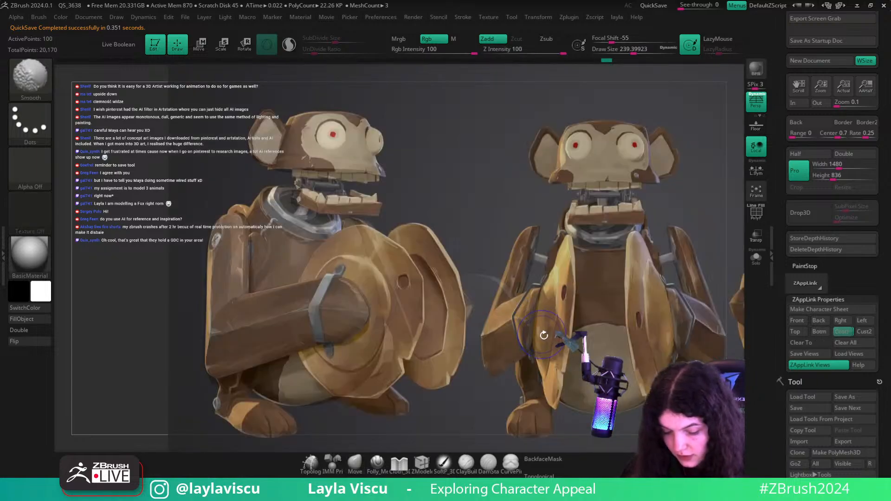
key(shift+z)
drag(554, 340, 568, 325)
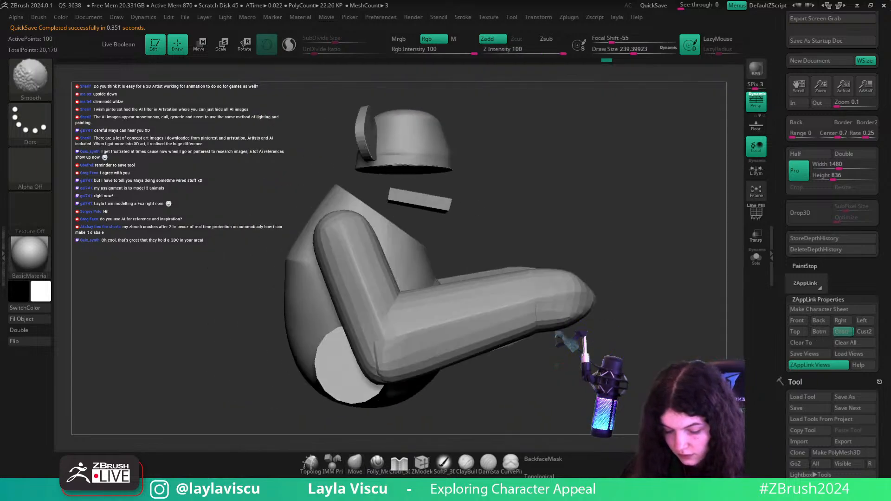
- Try to duplicate the hip cylinders downward with the gizmo, undo the copy and show the polyframe
alt+drag(592, 388, 648, 280)
key(w)
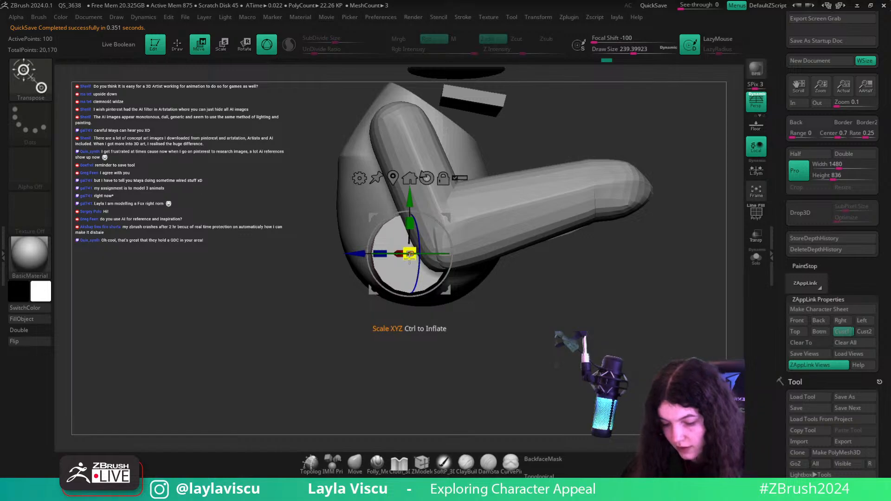
key(shift+f)
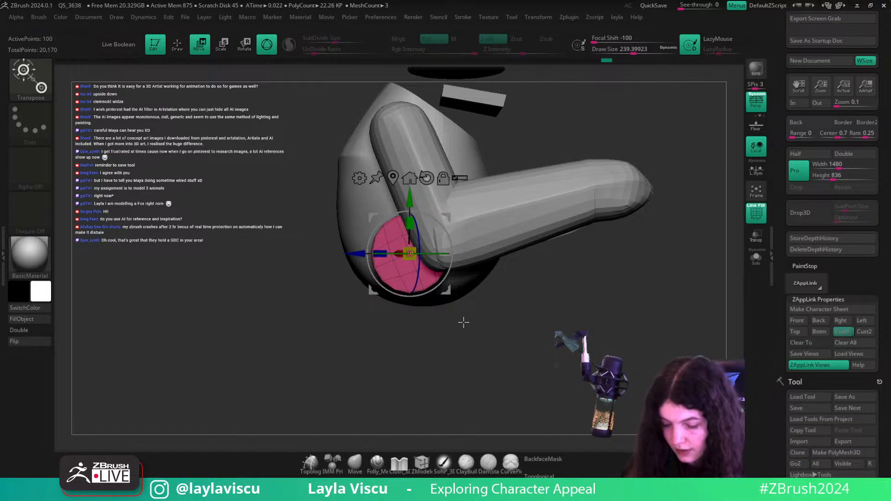
drag(485, 321, 543, 351)
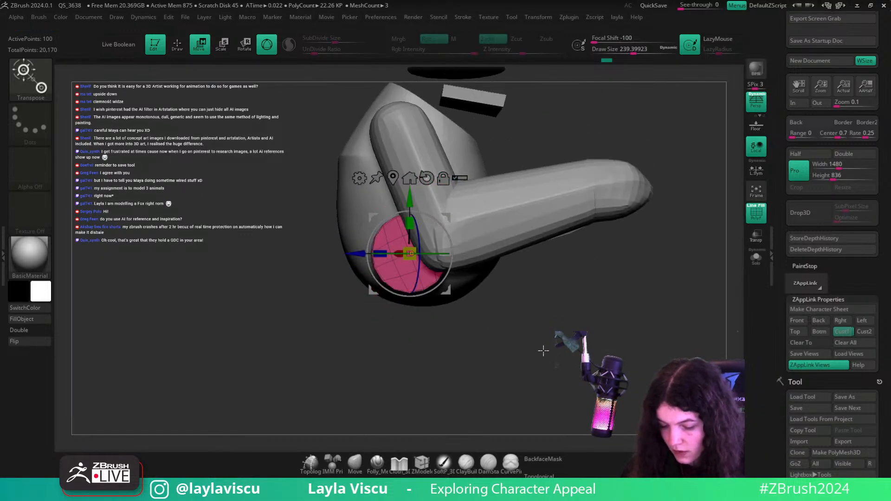
key(q)
key(shift+f)
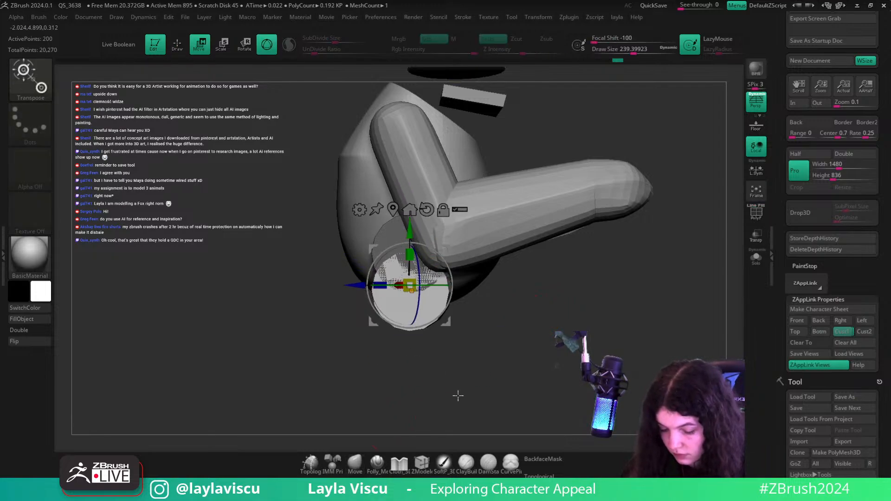
click(422, 462)
key(shift+f)
- Adjust the hip cylinders' placement slightly with the gizmo
alt+drag(395, 320, 511, 365)
key(w)
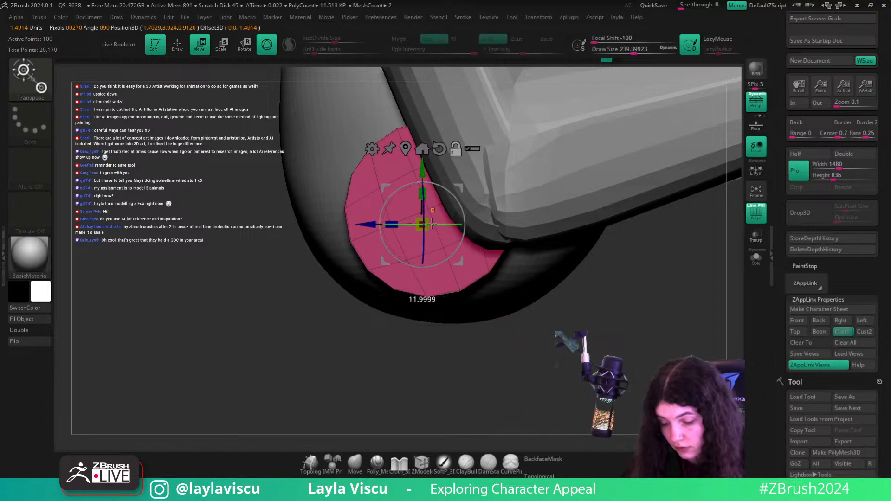
drag(455, 247, 448, 262)
- Set the ZModeler polygon action to Extrude with target Polygroup All and extrude the hip cylinders' bottom faces into two-segment leg stubs
click(423, 464)
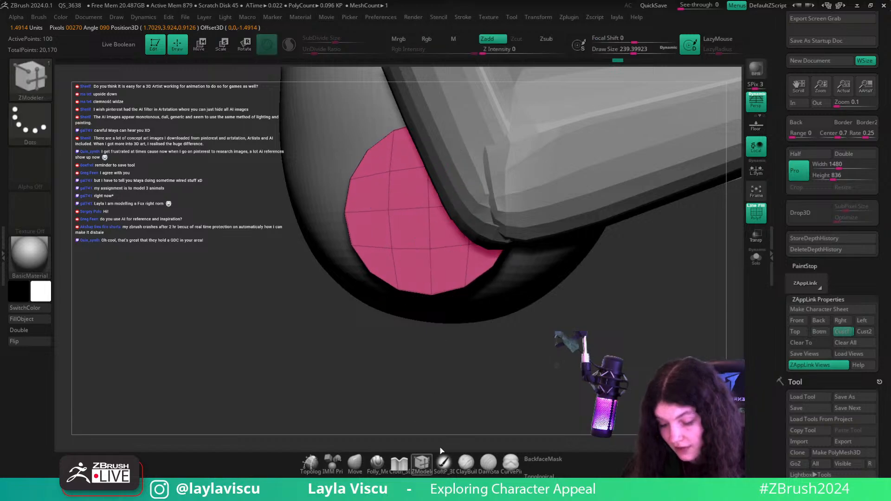
mouse_move(538, 374)
mouse_down()
mouse_move(569, 306)
mouse_move(624, 229)
mouse_move(541, 396)
mouse_move(348, 264)
mouse_move(560, 359)
mouse_move(559, 416)
mouse_move(501, 348)
mouse_move(562, 341)
mouse_up()
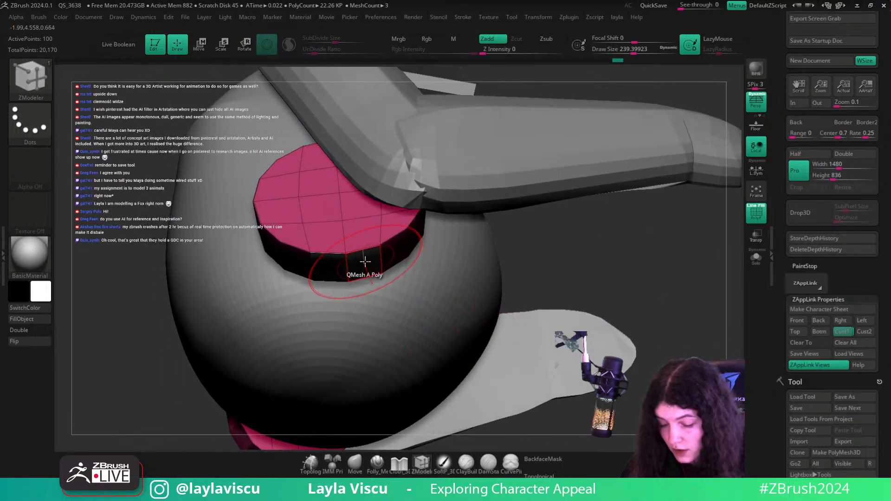
key(space)
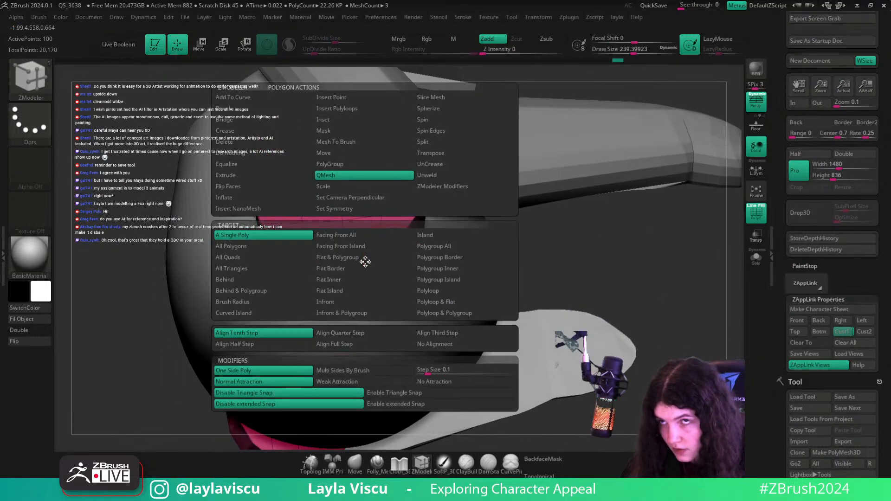
click(248, 179)
click(440, 250)
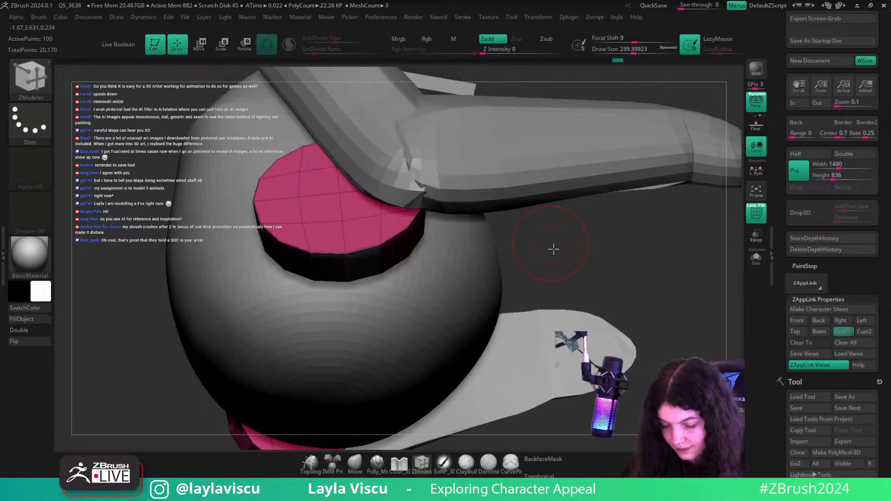
drag(552, 249, 538, 264)
drag(352, 266, 366, 301)
drag(533, 223, 549, 285)
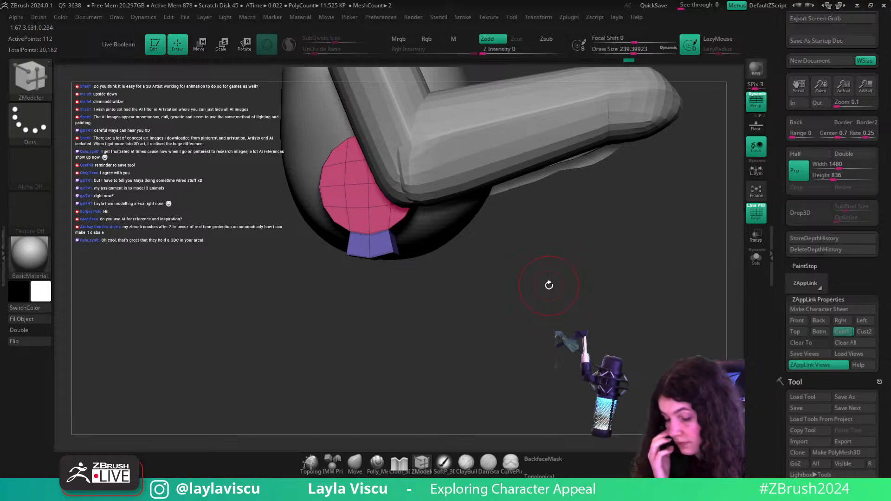
drag(599, 318, 453, 264)
- Open the Geometry settings and set the ZModeler edge action to Crease with target EdgeLoop Complete
scroll(830, 166, down, 9)
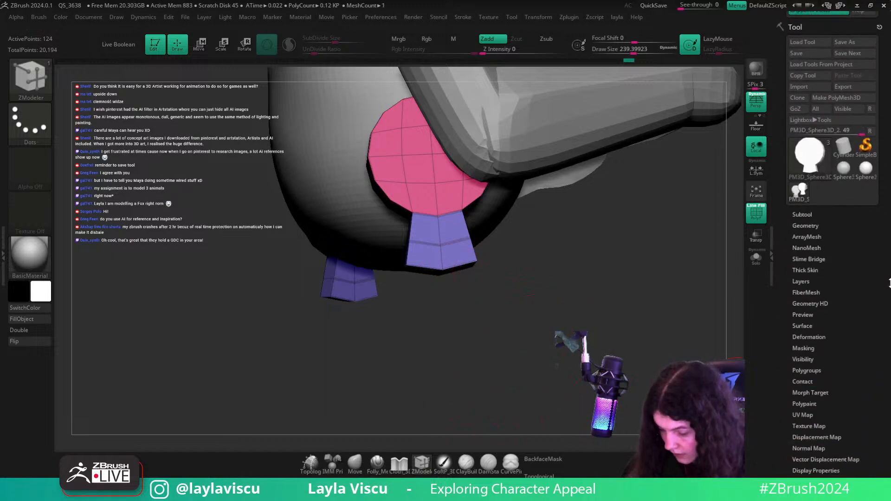
click(806, 159)
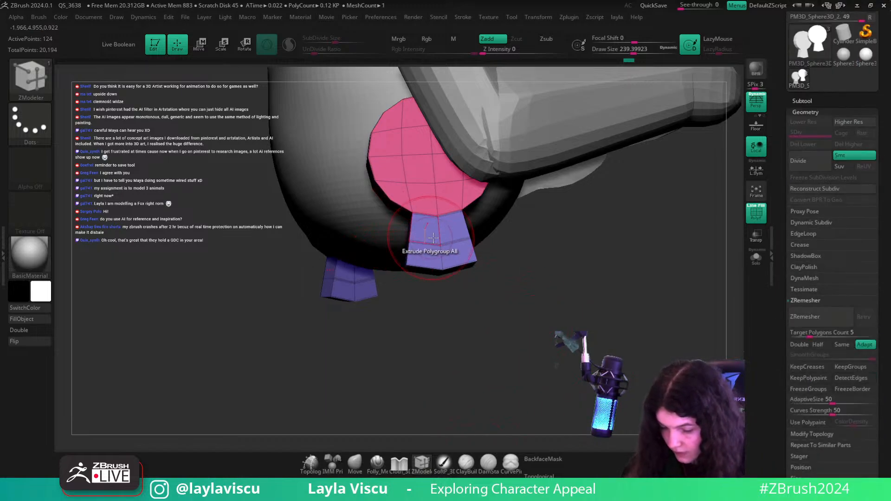
key(space)
click(354, 242)
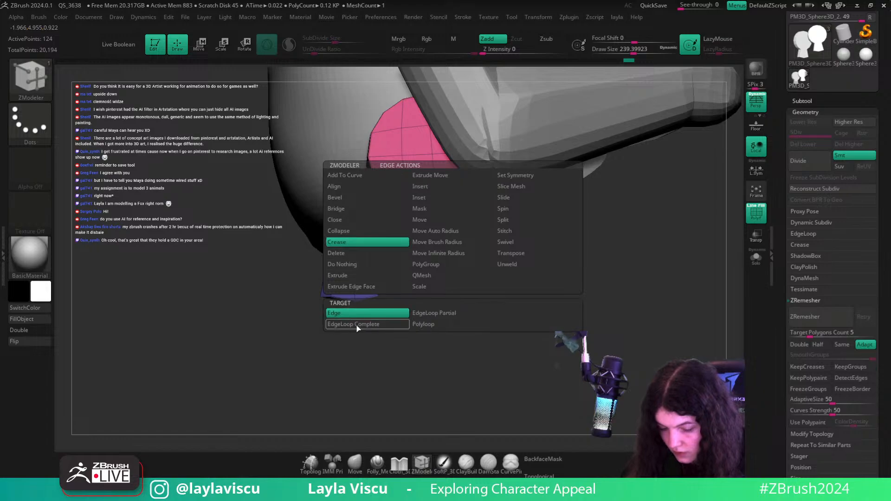
click(358, 326)
drag(503, 264, 547, 273)
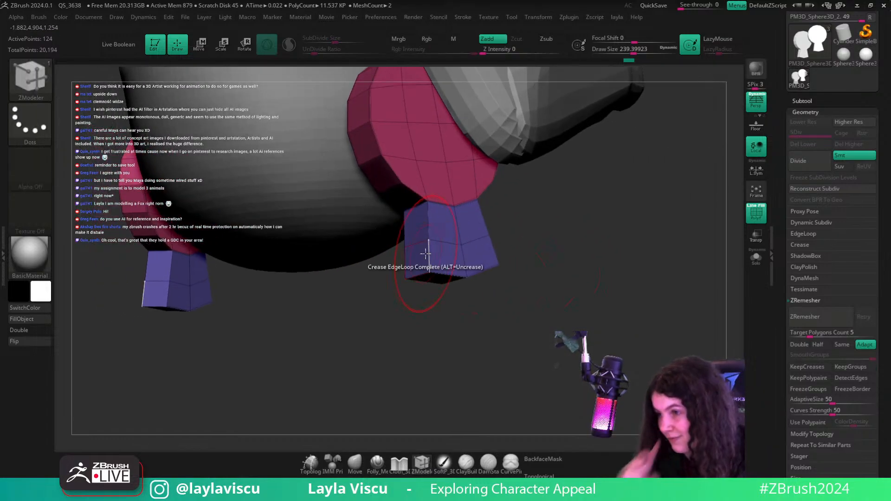
key(ctrl)
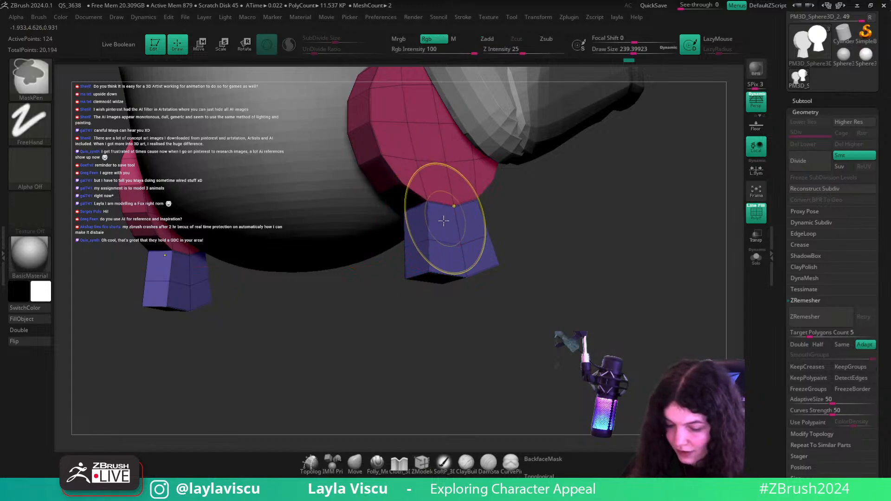
- Change the crease target to Edge and crease individual edges of the leg stubs
key(space)
click(371, 313)
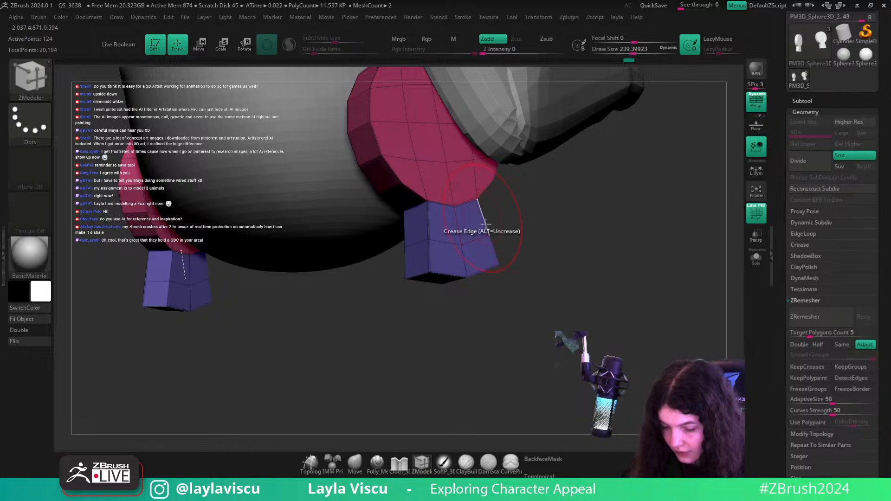
mouse_move(511, 207)
right_down()
mouse_move(443, 241)
mouse_move(508, 277)
mouse_move(496, 284)
mouse_move(503, 302)
right_up()
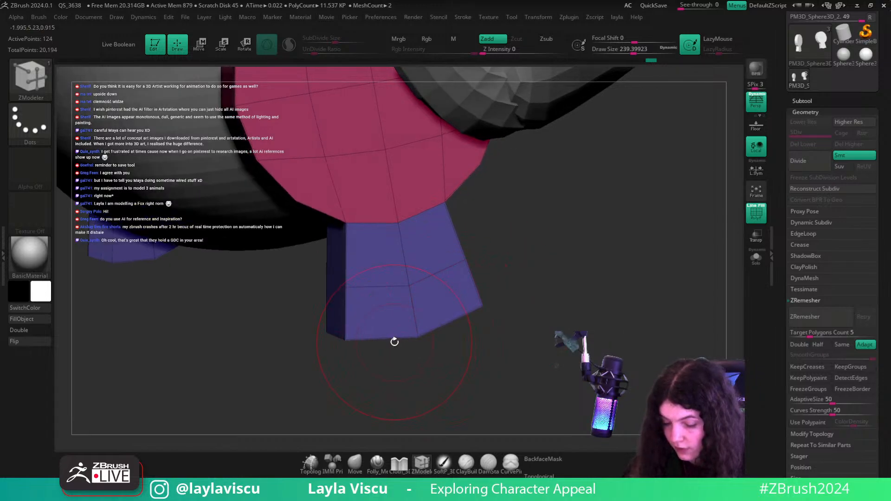
right_drag(419, 351, 426, 277)
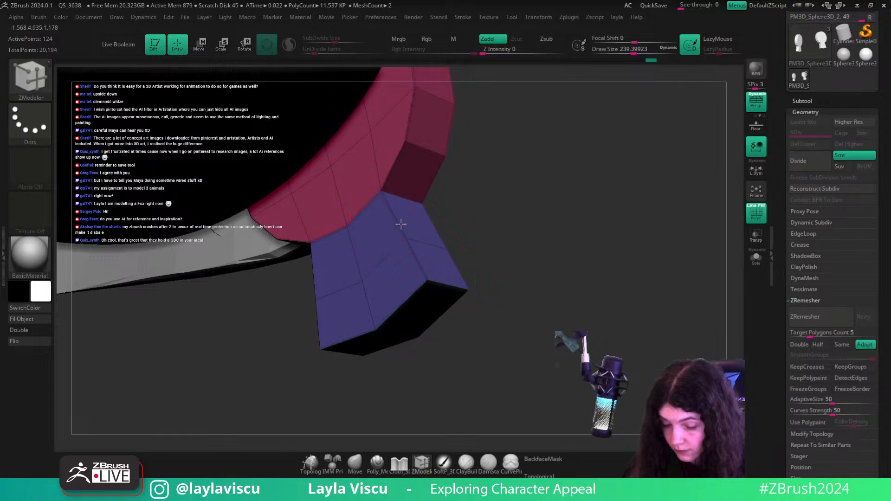
right_drag(457, 223, 564, 204)
right_drag(345, 325, 503, 319)
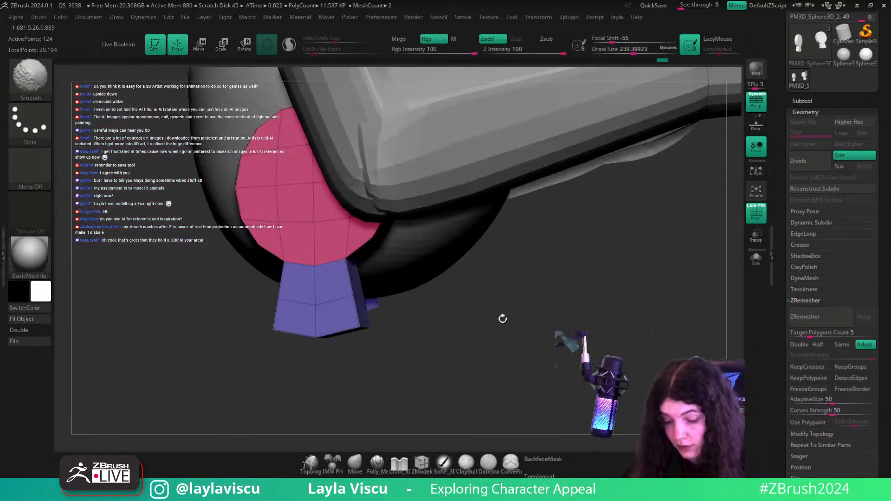
- Turn off perspective and reshape the lower end of the leg stubs with a large Move brush, making it narrower and flatter
alt+right_drag(461, 377, 496, 399)
click(356, 464)
key(shift+f)
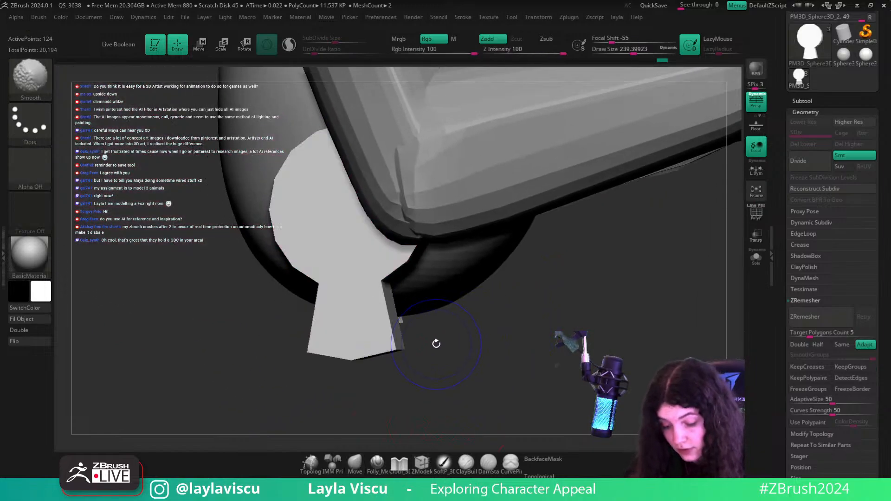
key(shift+f)
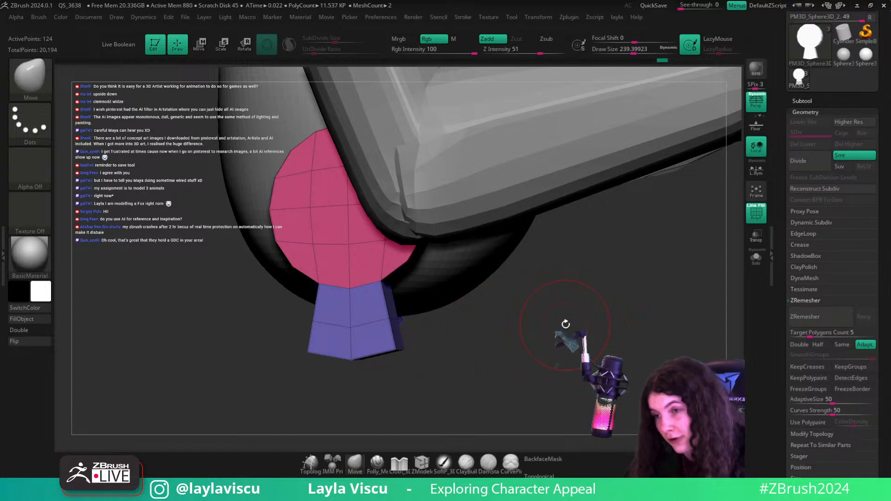
right_drag(568, 316, 577, 314)
click(755, 103)
mouse_move(634, 265)
right_down()
mouse_move(533, 325)
mouse_move(559, 308)
right_up()
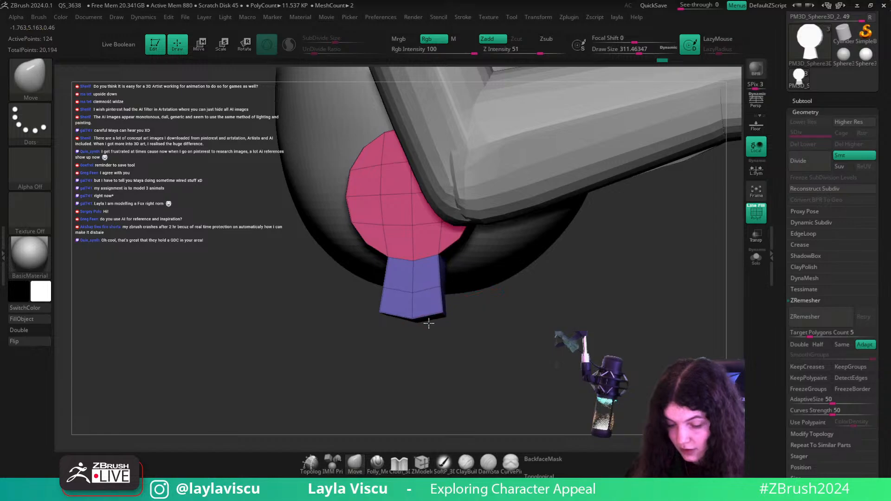
right_drag(411, 320, 407, 328)
key([)
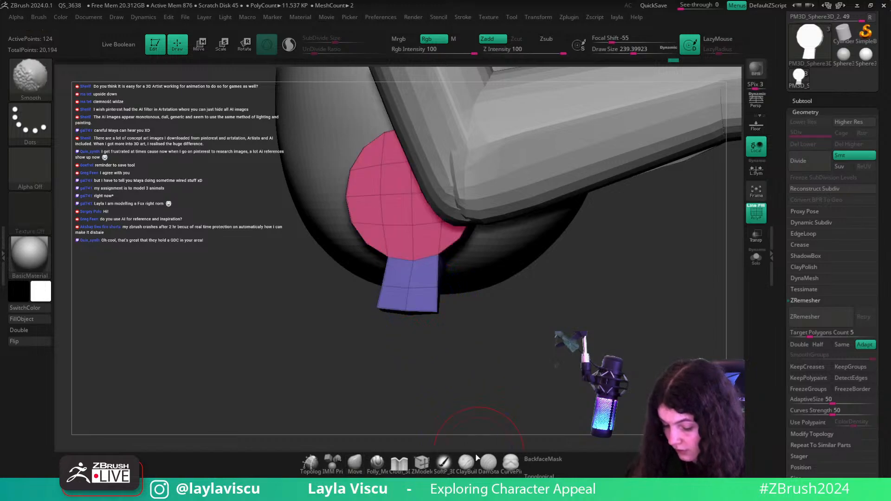
- Set the ZModeler edge action to Insert, then remove and reinsert the horizontal edge loop across the leg stubs
click(431, 470)
key(space)
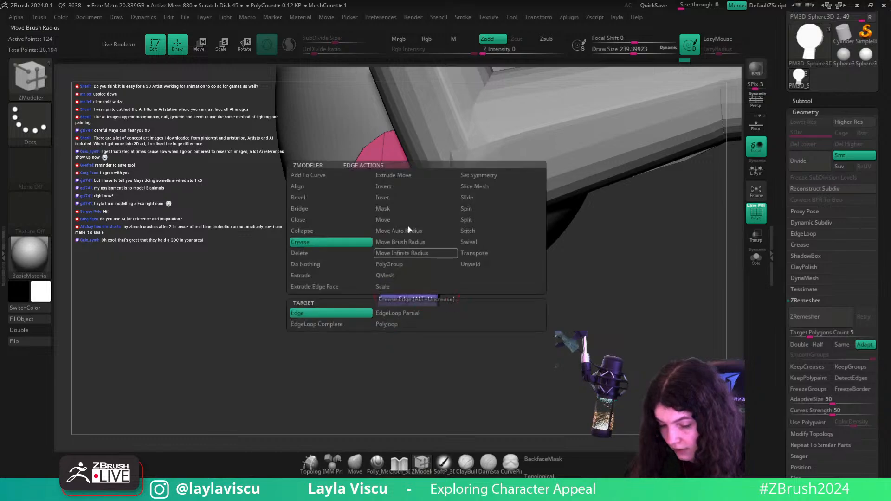
click(403, 188)
alt+click(412, 287)
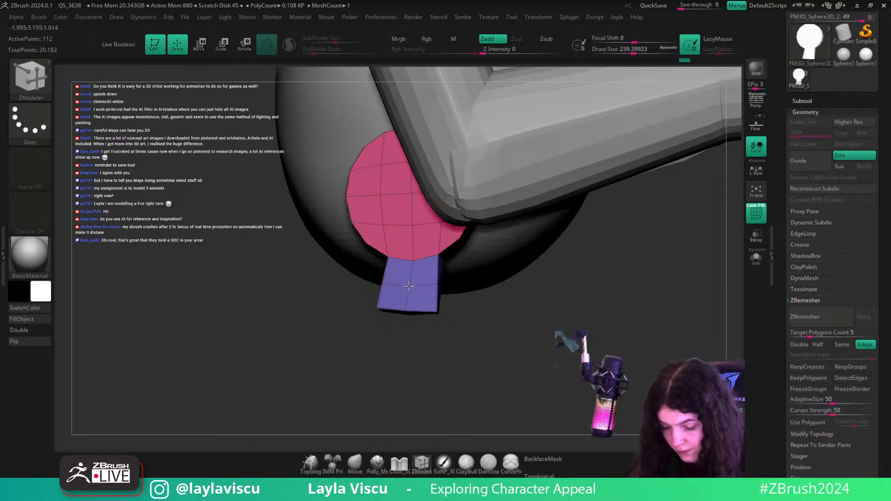
- Reduce the Move brush's draw size to about 140 and adjust the shape of the leg stubs
click(354, 462)
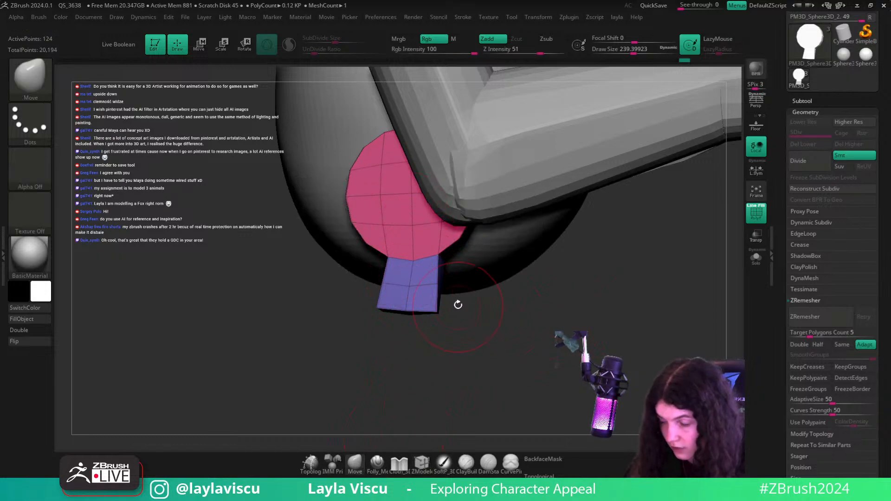
key(s)
mouse_move(412, 303)
mouse_down()
mouse_move(537, 342)
mouse_move(488, 282)
mouse_up()
key(s)
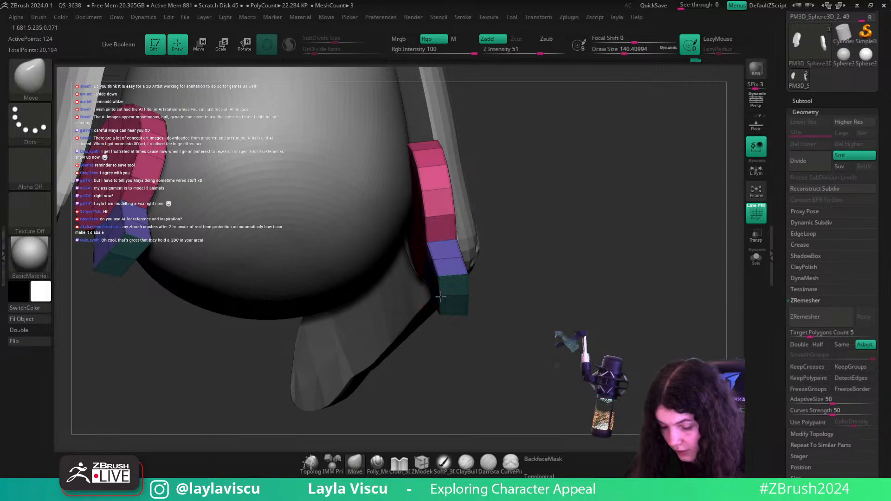
- Reduce the Move brush's draw size to about 87 and nudge the middle edge loop of the leg stubs in side view
mouse_move(547, 292)
mouse_down()
mouse_move(530, 339)
mouse_move(438, 404)
mouse_move(579, 286)
mouse_up()
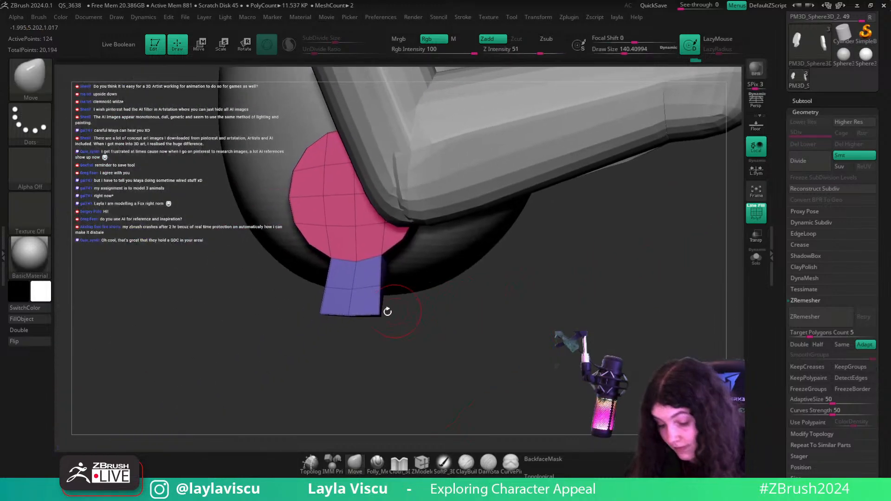
key(s)
drag(351, 292, 344, 292)
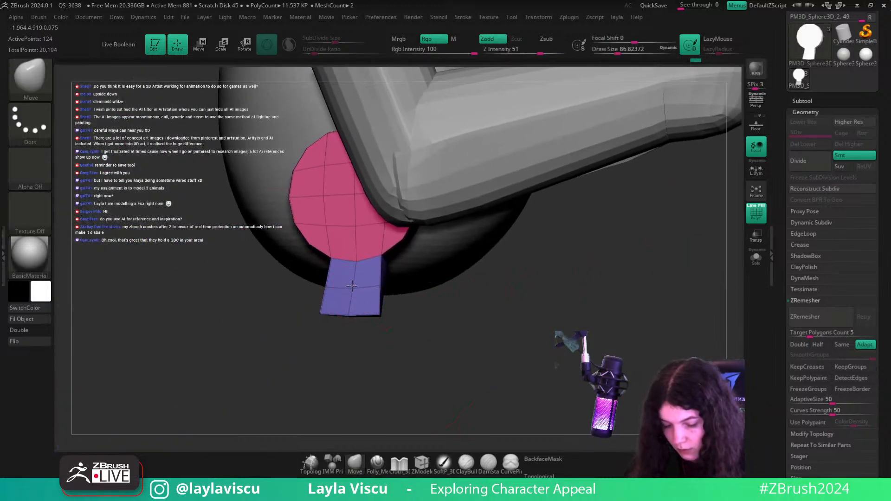
key(shift+f)
key(shift+f)
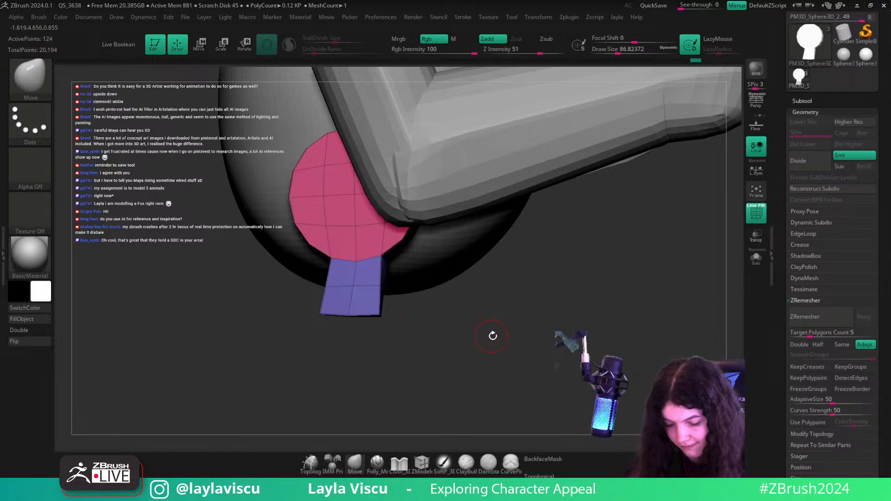
- Set the Move brush's draw size to about 149 and nudge the lower rear corner of the leg stubs in side view
alt+right_drag(492, 334, 520, 346)
ctrl+right_drag(468, 447, 470, 358)
alt+right_drag(447, 326, 486, 310)
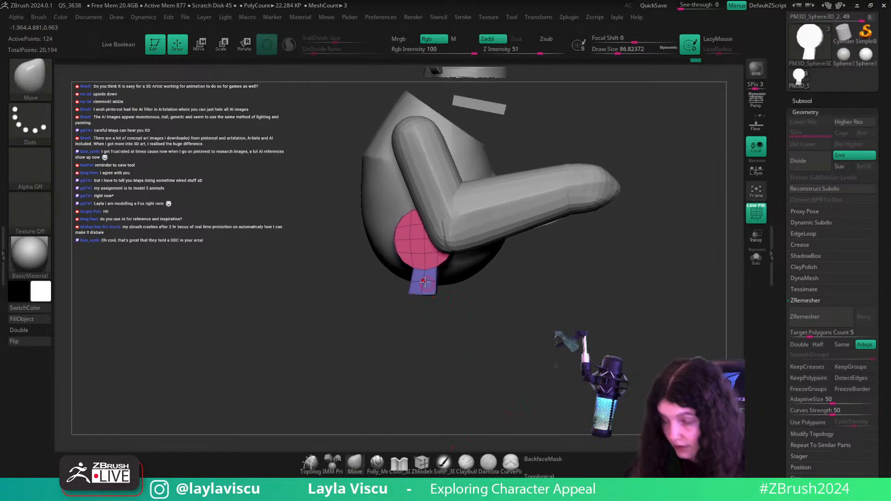
ctrl+right_drag(425, 281, 453, 304)
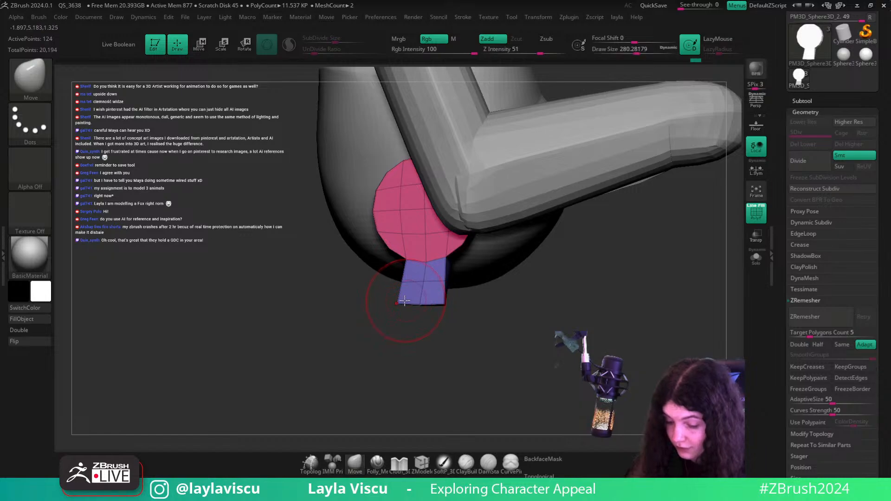
mouse_move(397, 311)
right_down()
mouse_move(464, 324)
mouse_move(461, 202)
right_up()
key(bracketleft)
drag(374, 301, 379, 302)
right_drag(473, 299, 476, 335)
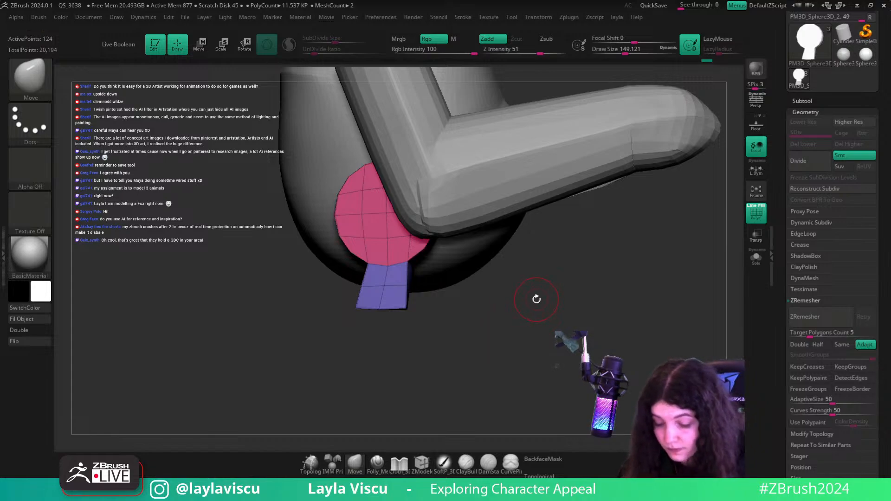
alt+drag(536, 299, 588, 280)
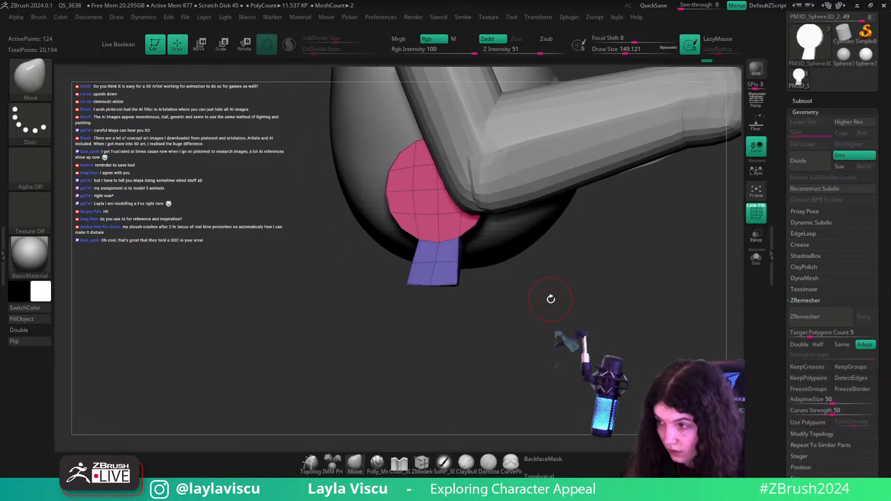
- Choose the IMM_3DCW insert brush and draw a symmetrical pair of Appendage meshes on the leg stubs from below
key(b)
key(i)
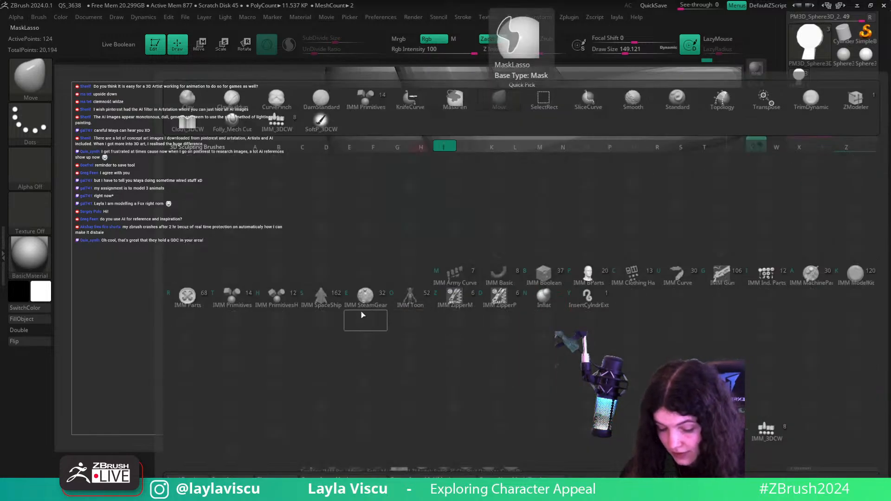
key(Escape)
key(b)
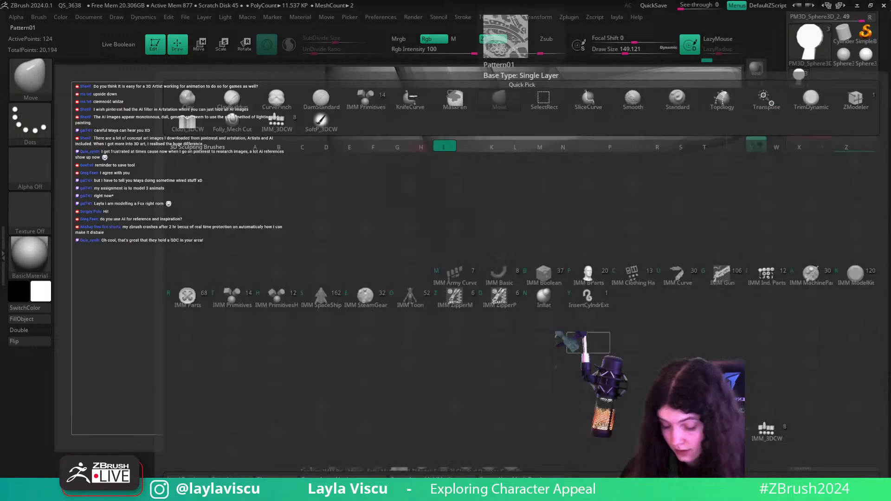
click(515, 95)
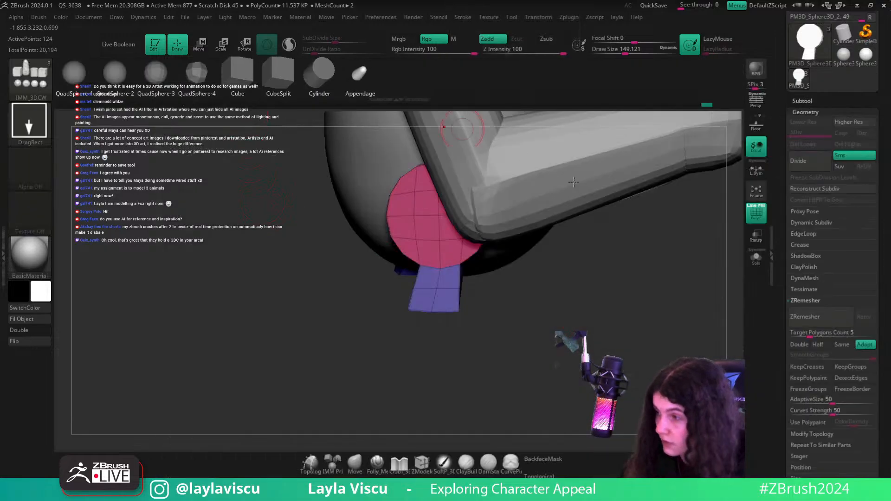
drag(717, 312, 378, 413)
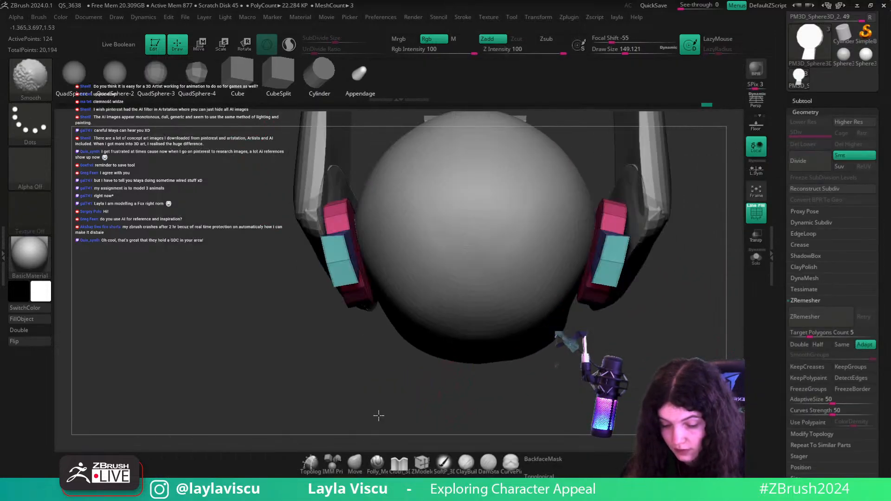
drag(337, 264, 366, 333)
- Centre the gizmo on the inserted appendages and move them along their length over the leg stubs
key(w)
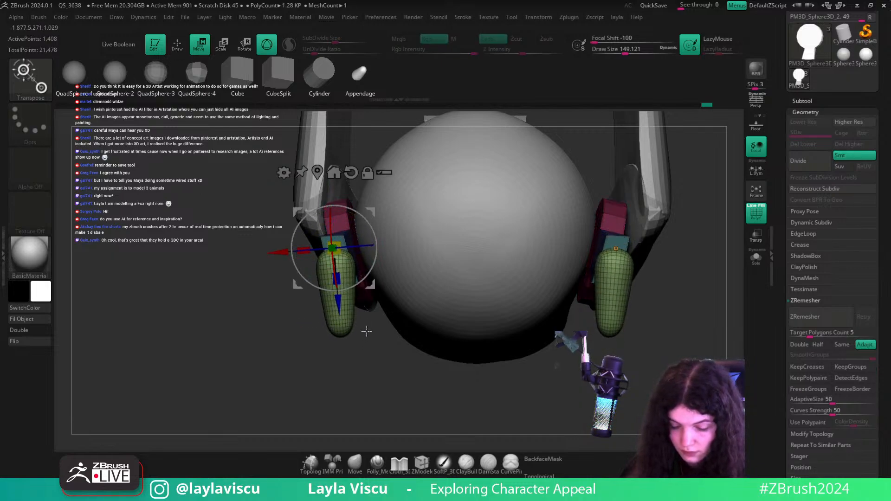
drag(356, 284, 364, 279)
click(321, 174)
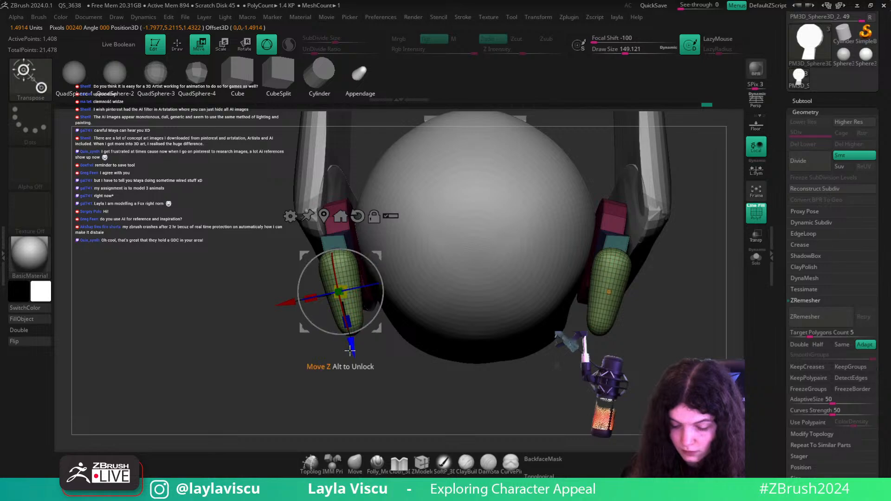
drag(352, 344, 339, 289)
drag(329, 237, 330, 235)
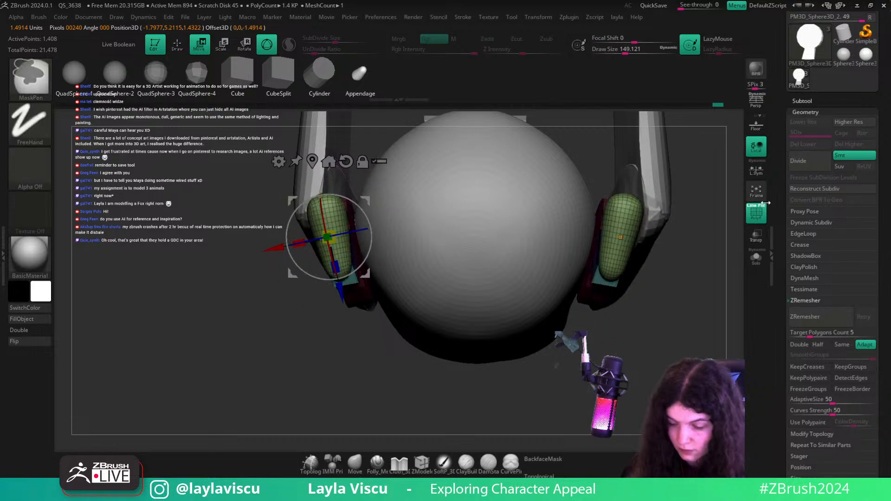
drag(701, 193, 624, 347)
drag(512, 388, 592, 309)
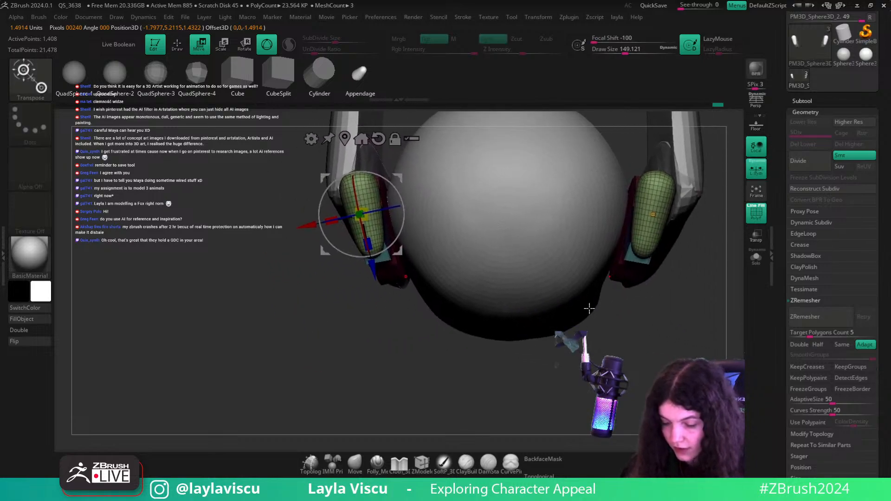
- Try to scale up both appendages uniformly without local symmetry
drag(361, 215, 507, 286)
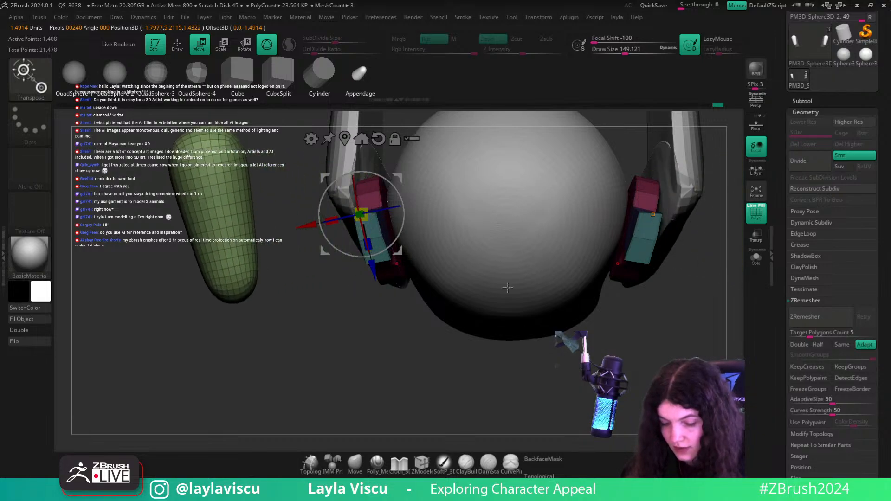
alt+drag(511, 352, 492, 260)
ctrl+right_drag(398, 263, 453, 300)
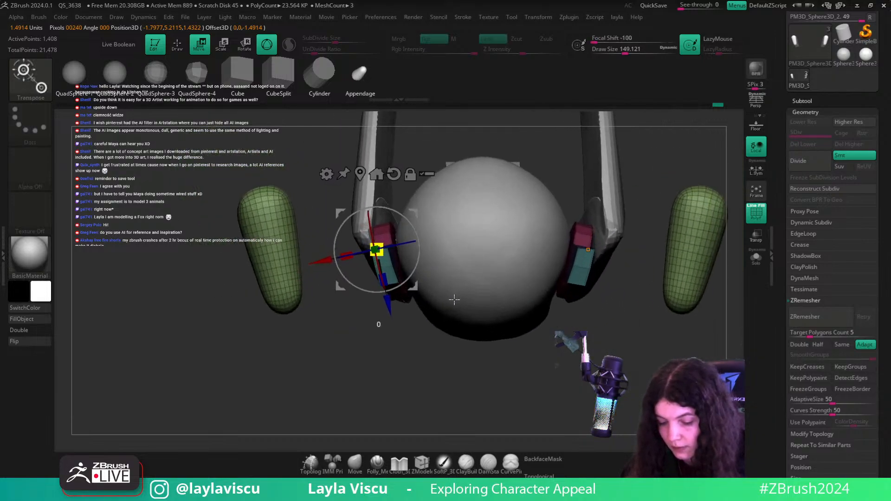
key(ctrl+z)
- Turn on local symmetry and try scaling up the appendages again
click(755, 173)
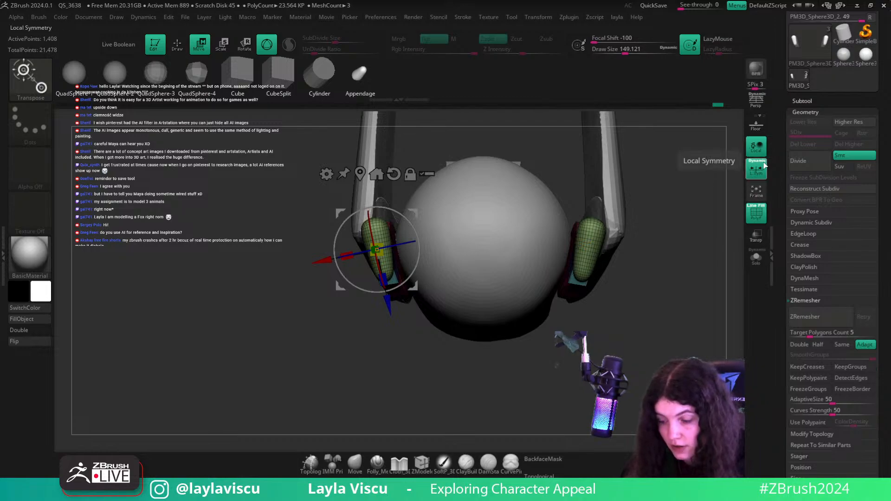
drag(377, 251, 474, 269)
key(ctrl+z)
ctrl+right_drag(474, 269, 447, 268)
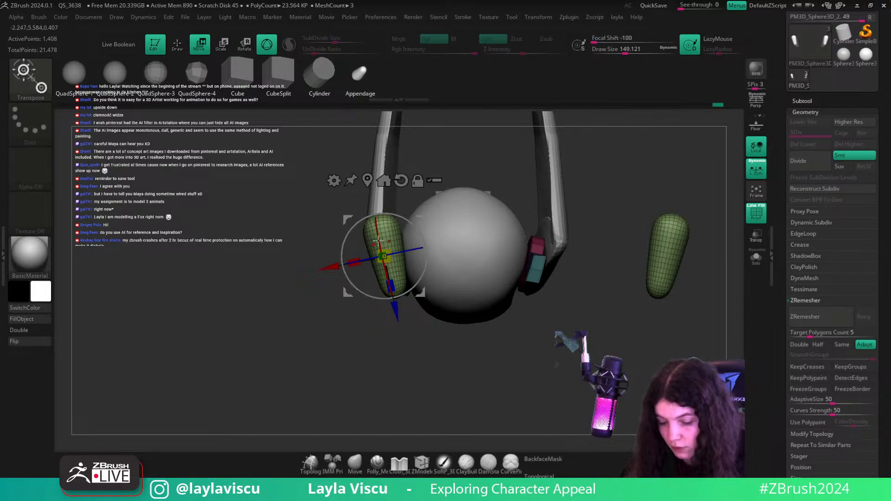
key(ctrl+z)
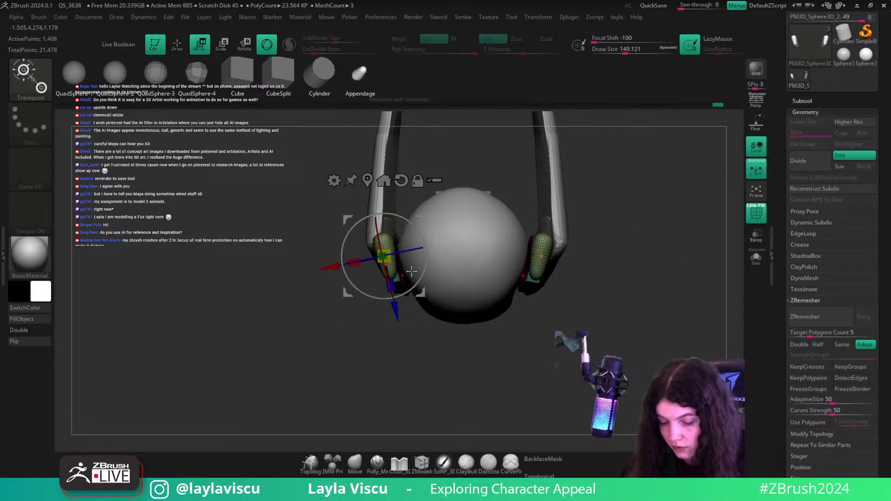
- Enlarge the appendages and position them as feet extending forward from the lower ends of the leg stubs
drag(391, 263, 429, 273)
right_drag(459, 297, 637, 325)
ctrl+right_drag(557, 321, 559, 367)
drag(358, 270, 417, 268)
key(ctrl+z)
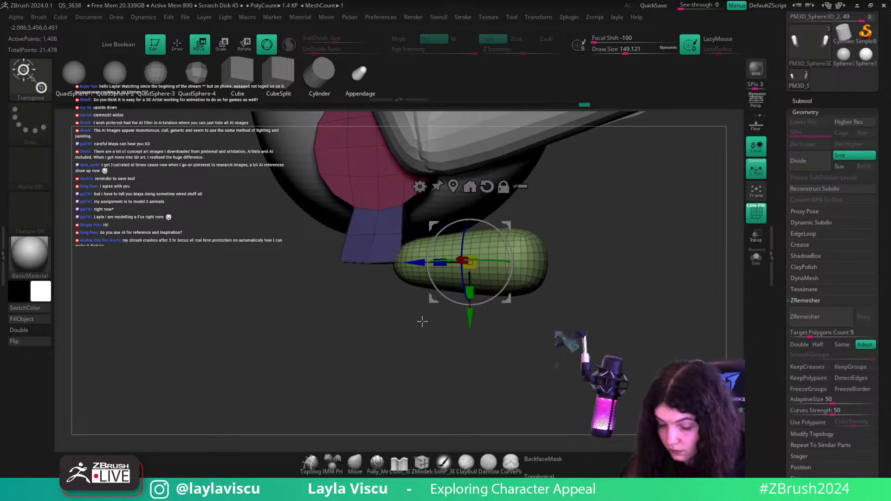
- Slice the underside of the feet flat with a straight KnifeCurve cut in side view
click(353, 462)
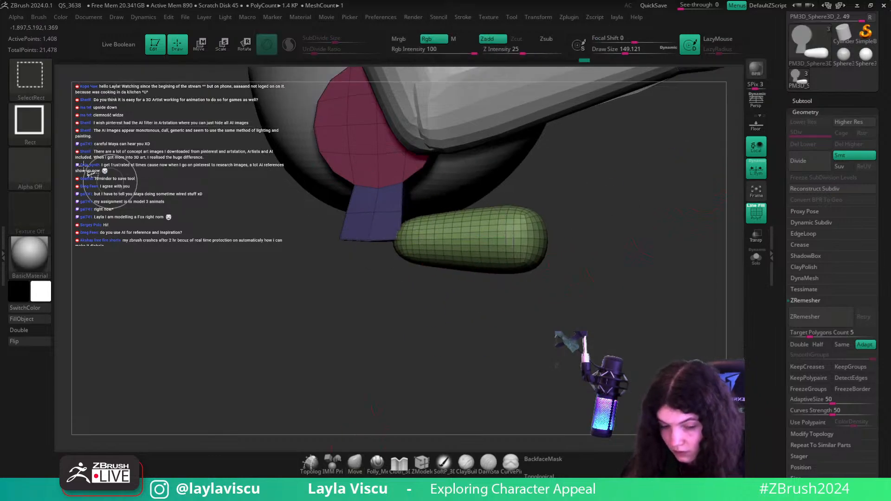
ctrl+shift+click(49, 91)
click(354, 129)
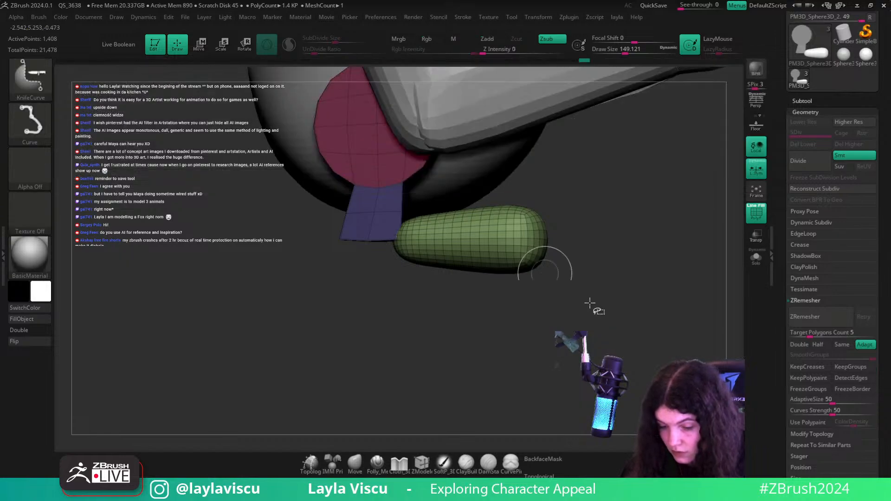
ctrl+shift+drag(576, 243, 324, 242)
mouse_move(670, 303)
mouse_down()
mouse_move(561, 288)
mouse_move(563, 308)
mouse_move(624, 355)
mouse_up()
- Hide the polyframe, recall the saved Cust1 view and compare the feet with the reference overlay
key(shift+f)
key(w)
drag(644, 320, 637, 302)
drag(878, 97, 878, 331)
click(846, 277)
key(shift+z)
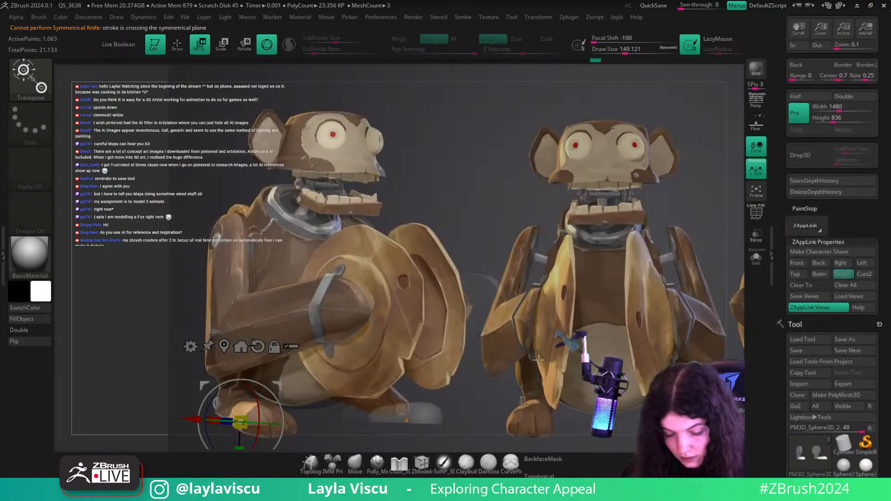
key(shift+z)
- Reposition the flattened feet with the gizmo, shifting them sideways under the leg stubs from the underside view
drag(540, 343, 626, 250)
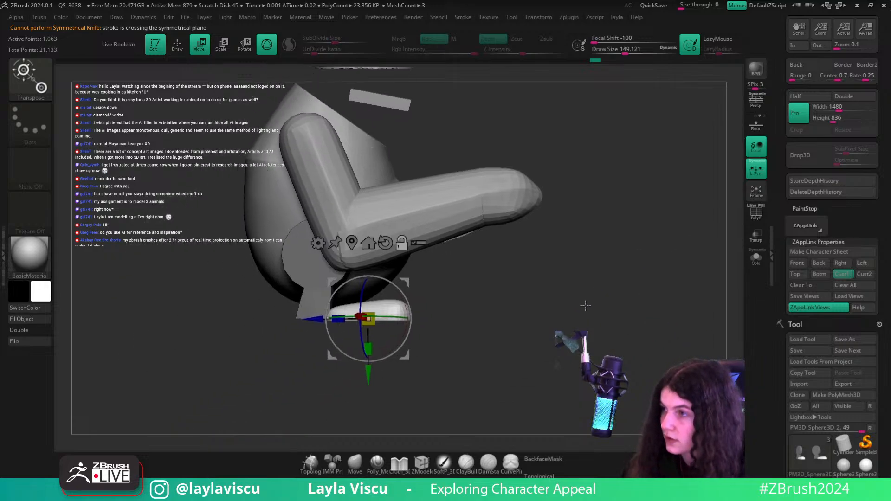
alt+drag(532, 323, 630, 294)
drag(413, 291, 436, 299)
key(b)
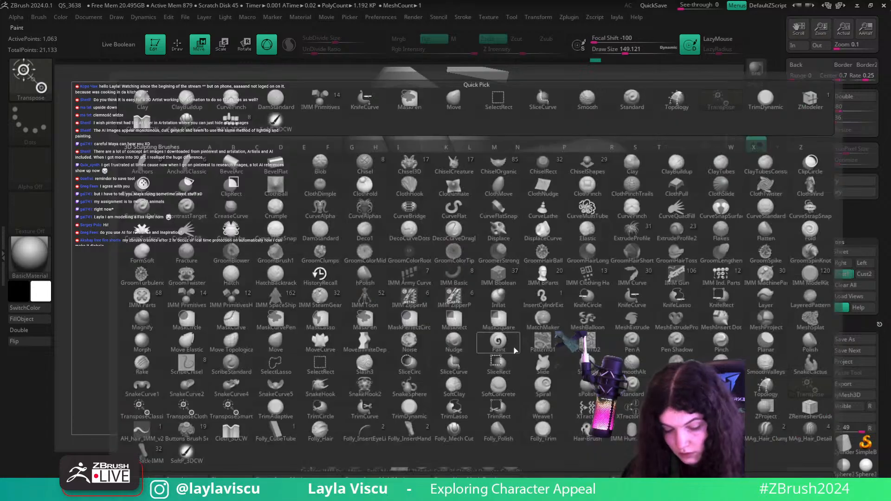
key(c)
key(b)
mouse_move(569, 371)
mouse_down()
mouse_move(549, 414)
mouse_move(535, 378)
mouse_move(556, 381)
mouse_move(574, 400)
mouse_move(369, 387)
mouse_up()
key(w)
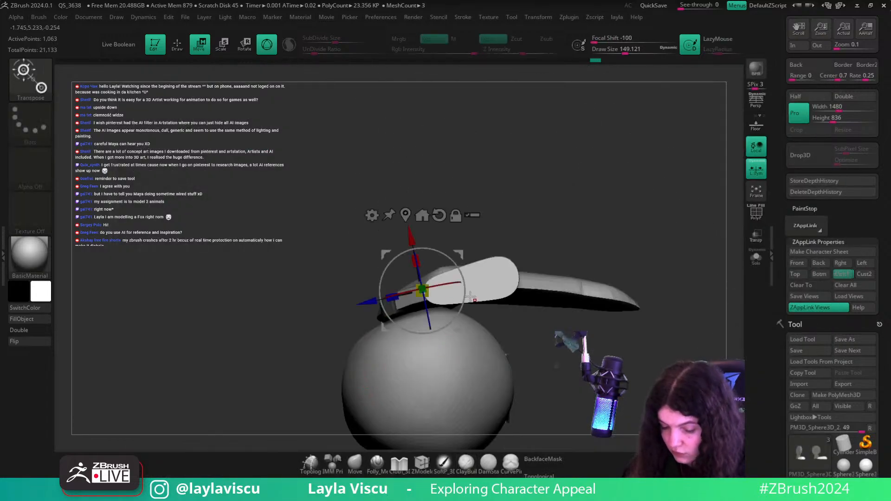
drag(418, 268, 418, 247)
drag(663, 253, 477, 421)
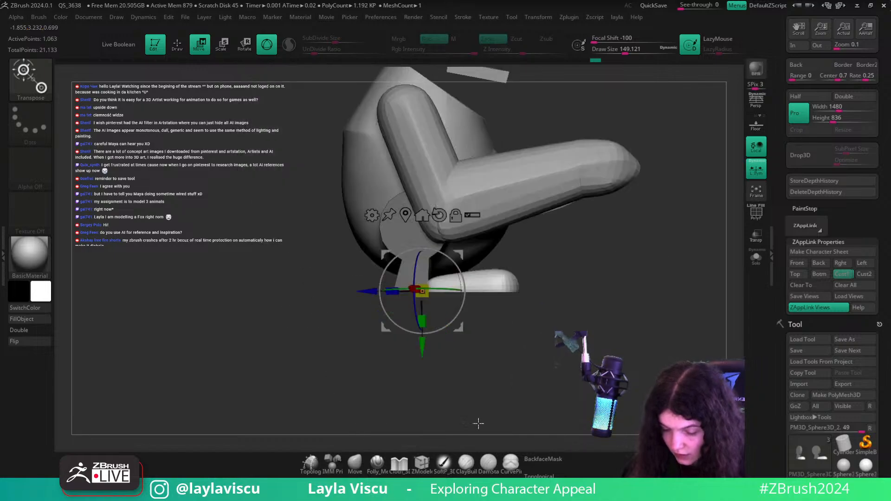
- Recall the Cust1 view with perspective on and move the feet up and forward toward the reference's foot position
click(355, 463)
mouse_move(382, 443)
mouse_down()
mouse_move(549, 402)
mouse_move(584, 430)
mouse_up()
click(841, 274)
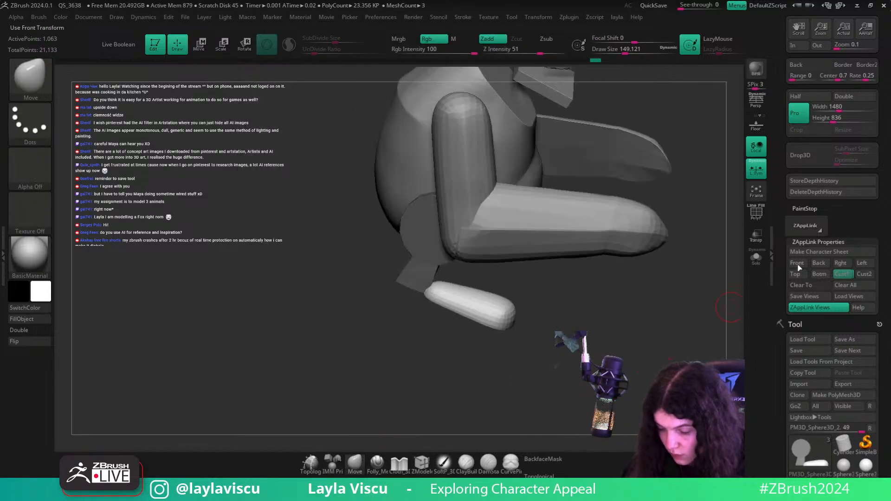
key(p)
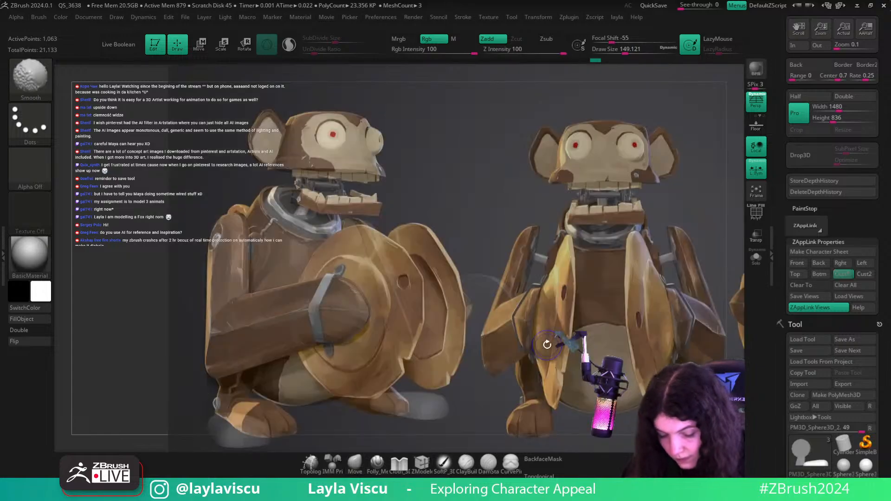
key(w)
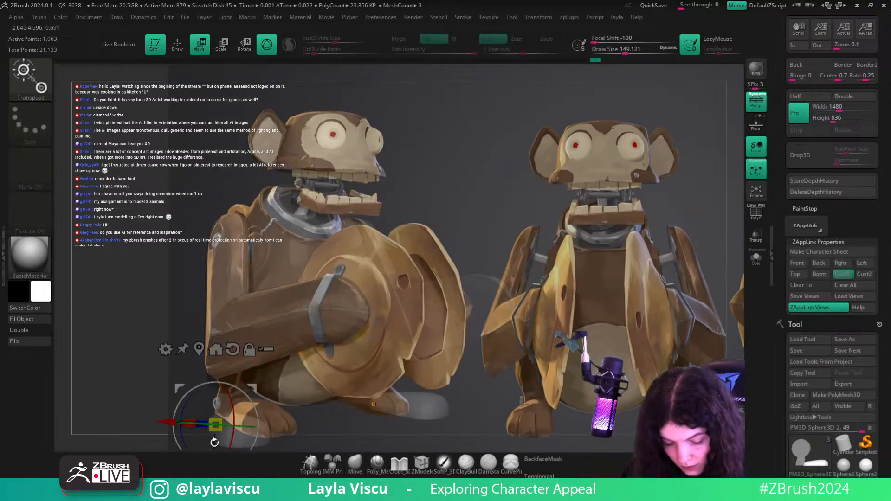
drag(253, 383, 265, 369)
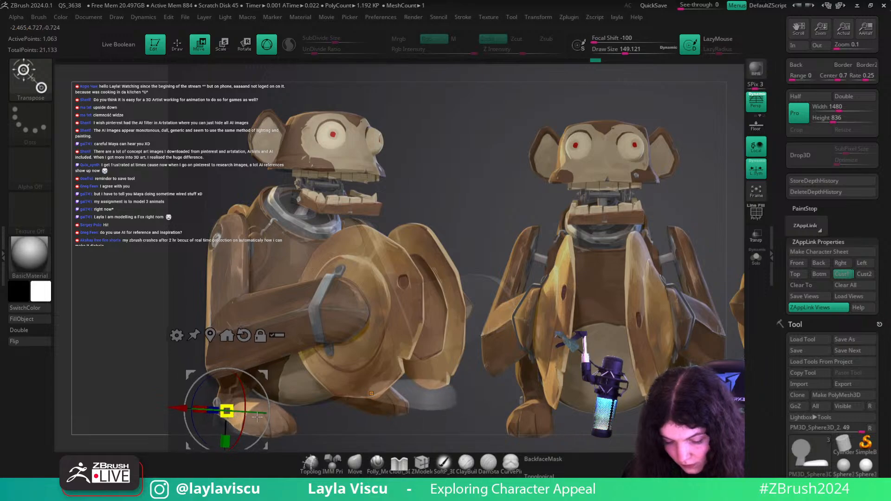
- Toggle the reference overlay to check the placement of the feet, leaving it hidden
key(b)
key(c)
key(b)
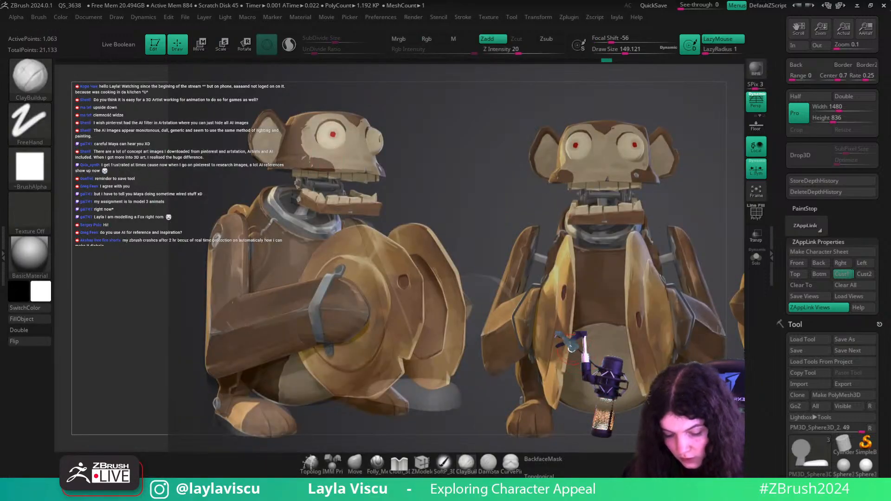
key(w)
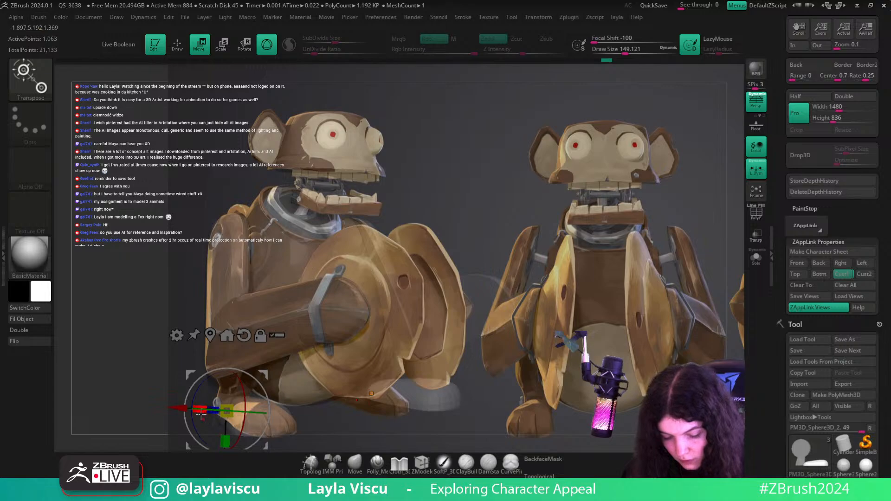
key(q)
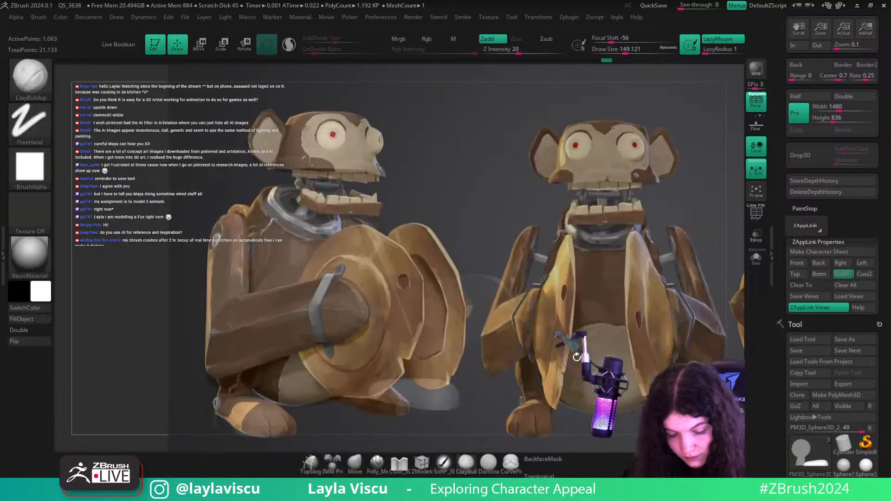
key(shift+z)
key(shift+z)
key(shift+z)
mouse_move(520, 371)
mouse_down()
mouse_move(595, 372)
mouse_move(569, 286)
mouse_up()
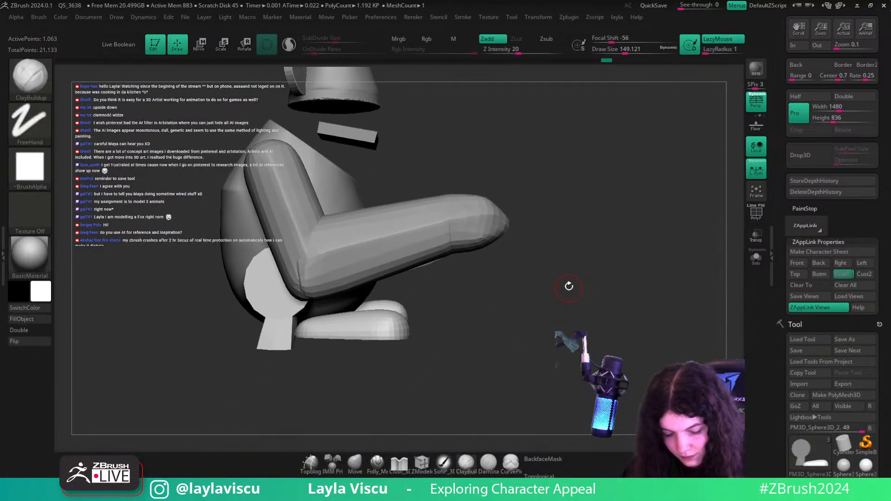
- Try to reshape the lower end of the leg stubs with the Move brush
alt+drag(346, 389, 484, 380)
click(356, 464)
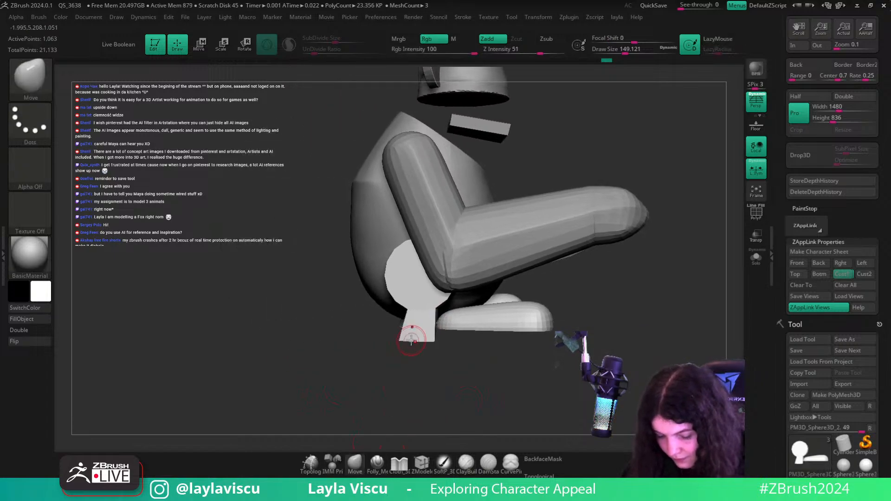
key(s)
mouse_move(411, 337)
mouse_down()
mouse_move(449, 336)
mouse_move(426, 327)
mouse_up()
key(s)
key(ctrl+z)
- Turn the polyframe display back on for the hip, leg and foot meshes and return to Draw mode
key(shift+f)
key(s)
key(w)
key(q)
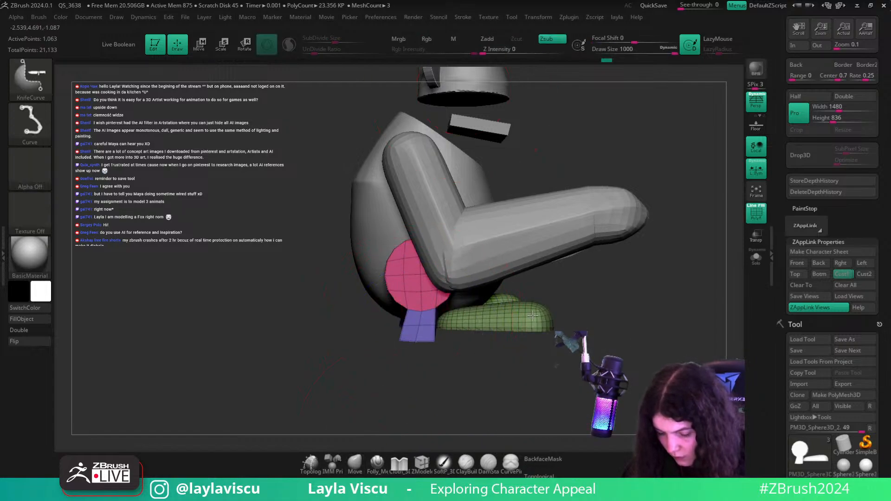
- Mask the feet, raise the hip discs and leg stubs slightly, and clear the mask
ctrl+shift+click(532, 316)
ctrl+click(651, 297)
ctrl+shift+click(651, 299)
ctrl+click(635, 322)
key(w)
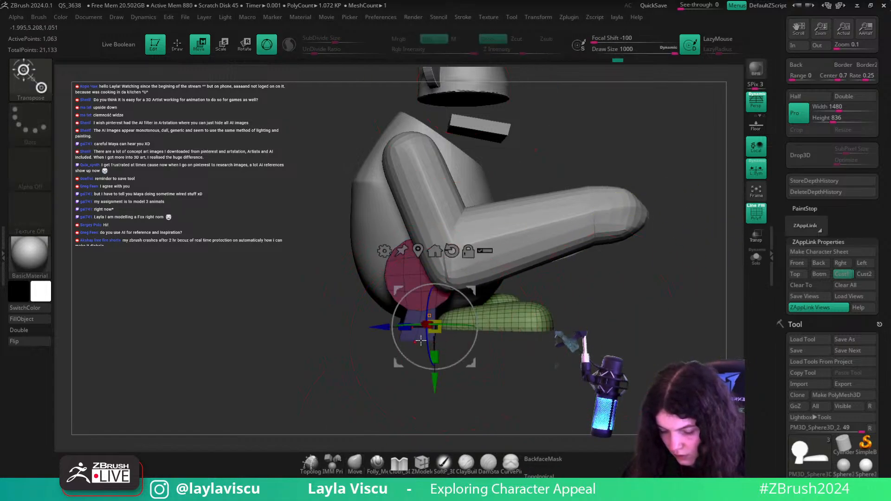
ctrl+click(421, 360)
alt+click(421, 288)
drag(425, 355, 416, 381)
drag(422, 350, 423, 346)
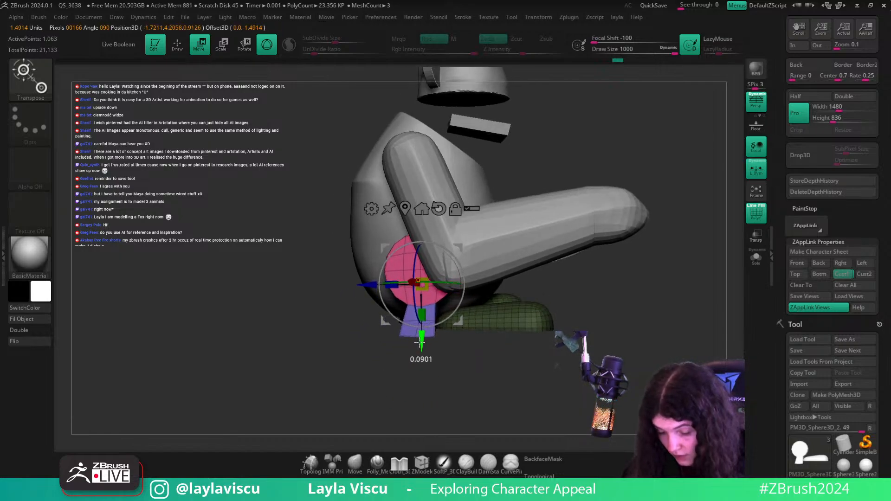
ctrl+drag(398, 396, 355, 415)
key(q)
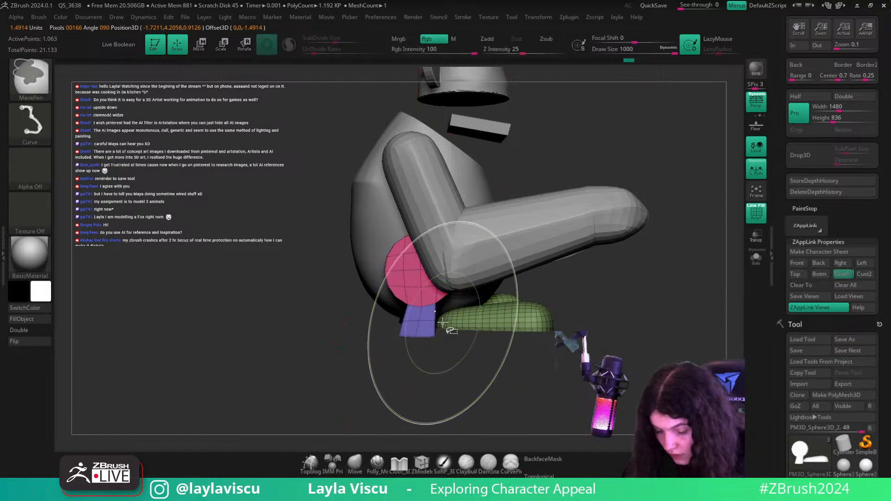
- Mask everything except the lower end of the leg stubs and raise that end to shorten the stubs
ctrl+shift+click(443, 327)
ctrl+shift+click(443, 327)
ctrl+drag(355, 381, 525, 312)
ctrl+shift+click(576, 367)
ctrl+click(576, 367)
key(w)
drag(421, 345, 421, 333)
drag(363, 278, 365, 278)
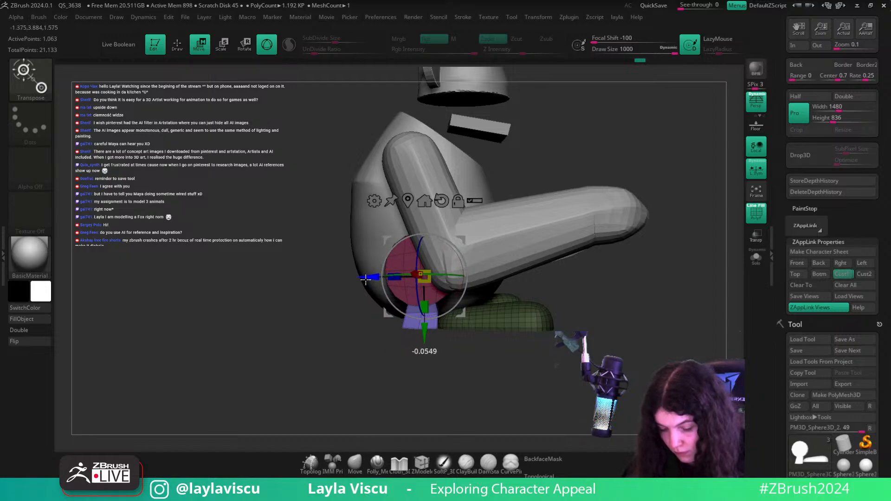
- Clear the mask and delete the extra edge loop around the leg stubs with ZModeler
key(b)
key(c)
key(b)
ctrl+drag(513, 386, 485, 360)
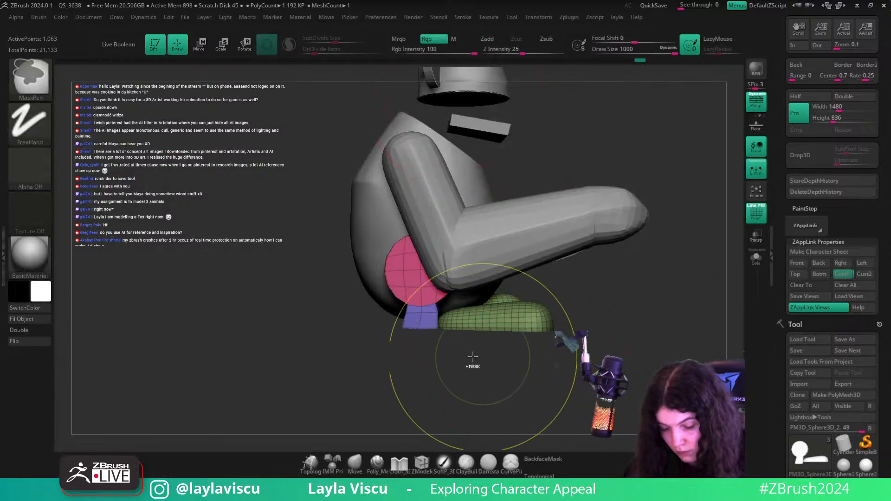
ctrl+right_drag(474, 360, 442, 449)
click(420, 463)
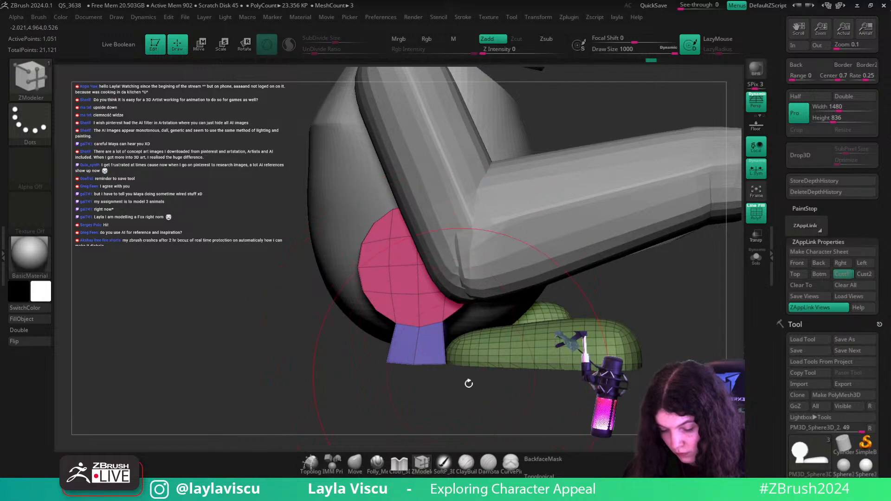
- Mask the hips and leg stubs, center the gizmo on the feet, and move the feet back against the stubs
drag(464, 403, 489, 417)
ctrl+shift+click(534, 370)
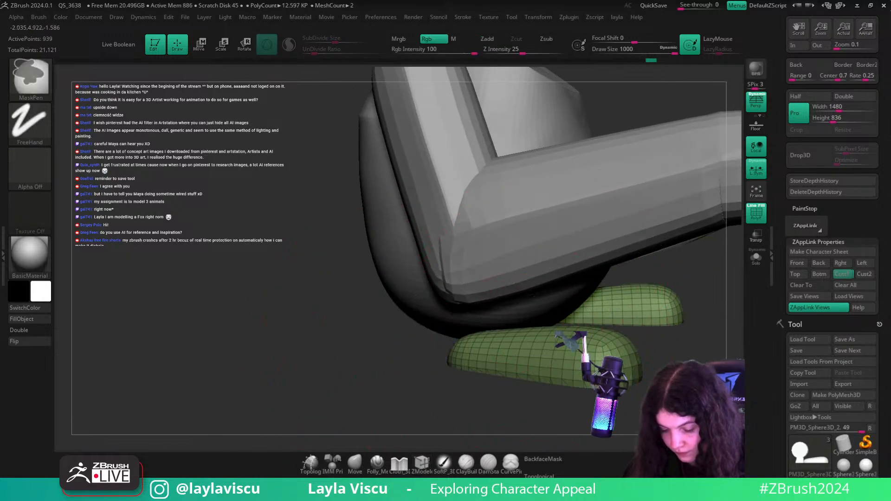
ctrl+click(717, 383)
ctrl+click(718, 375)
ctrl+click(719, 357)
ctrl+shift+click(724, 350)
ctrl+click(725, 349)
key(w)
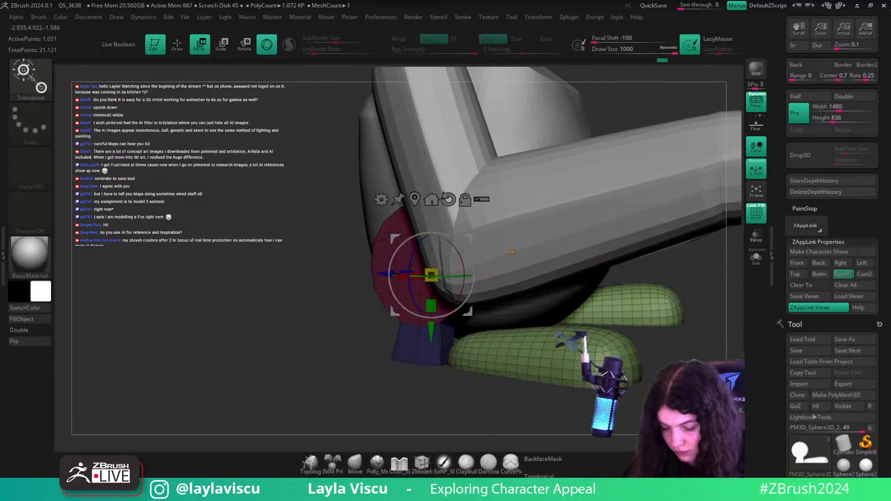
click(414, 200)
right_drag(492, 362, 489, 342)
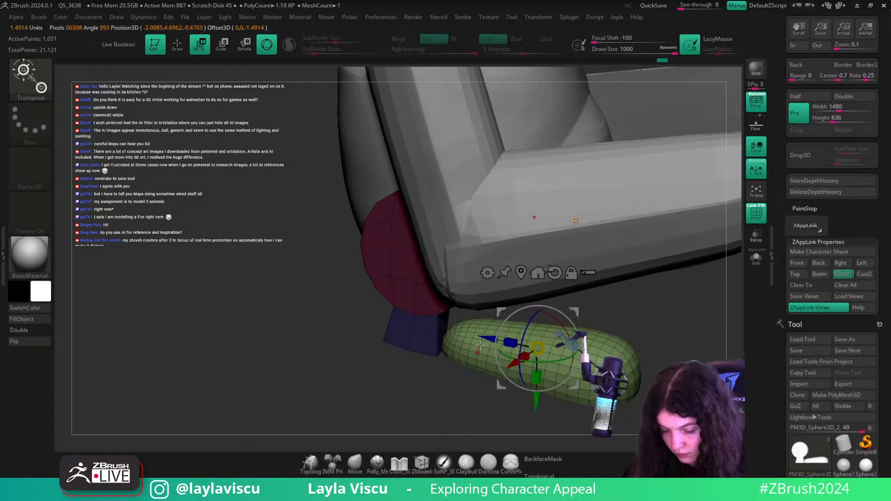
drag(487, 340, 476, 337)
- From the underside, move the feet outward along X, away from the belly
key(b)
key(c)
key(b)
mouse_move(589, 353)
ctrl+right_down()
mouse_move(410, 308)
mouse_move(547, 302)
mouse_move(636, 400)
mouse_move(606, 307)
mouse_move(606, 223)
mouse_move(547, 141)
mouse_move(517, 320)
ctrl+right_up()
key(w)
ctrl+click(477, 232)
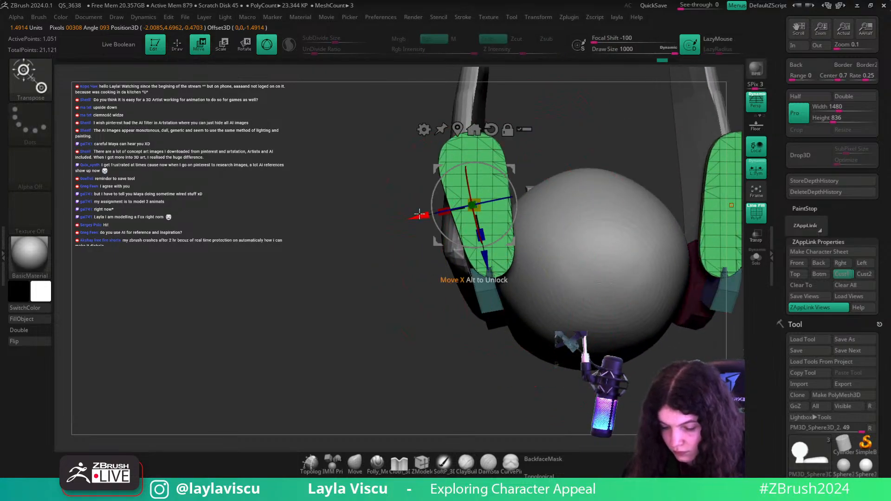
drag(419, 215, 403, 210)
key(q)
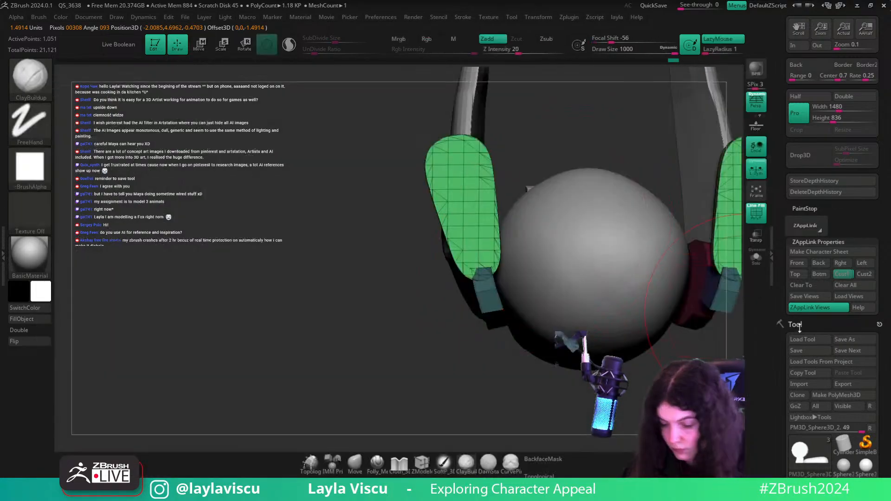
- Rotate the hip, leg and foot assembly so the feet point more forward, nudge it inward, and recall the Cust1 view
click(843, 275)
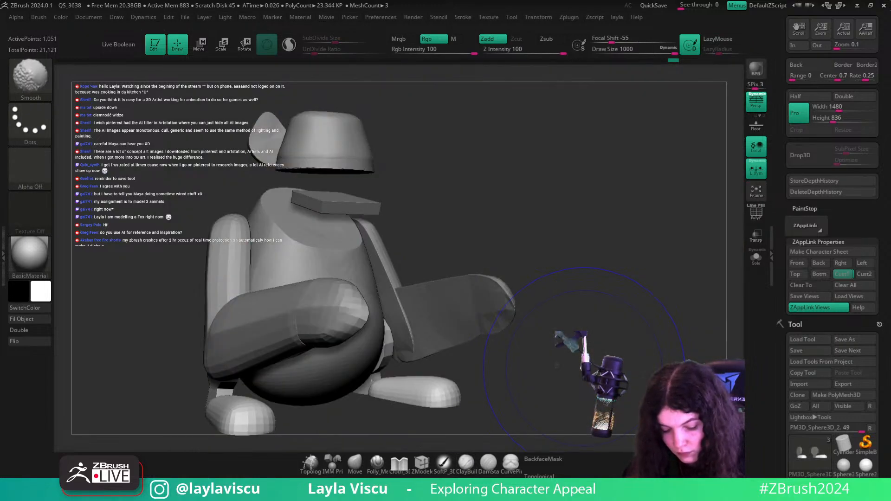
drag(584, 368, 628, 287)
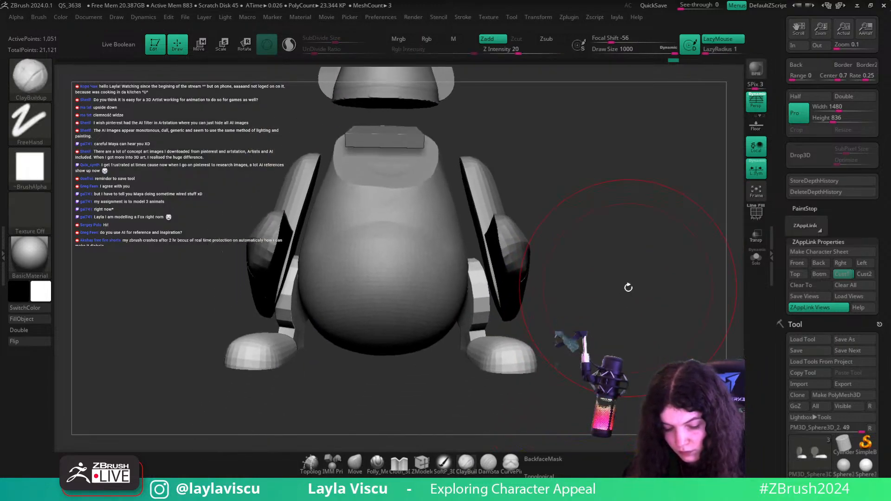
key(w)
alt+drag(301, 380, 329, 313)
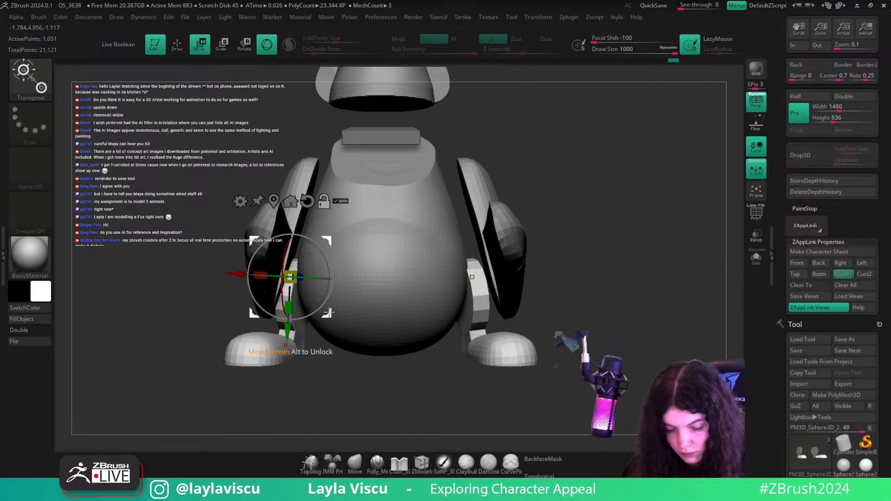
drag(315, 281, 320, 280)
drag(240, 279, 242, 277)
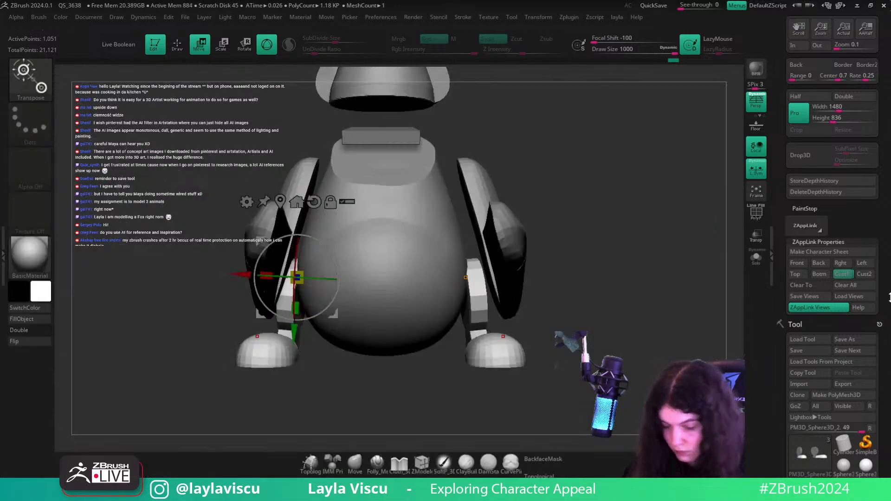
click(840, 274)
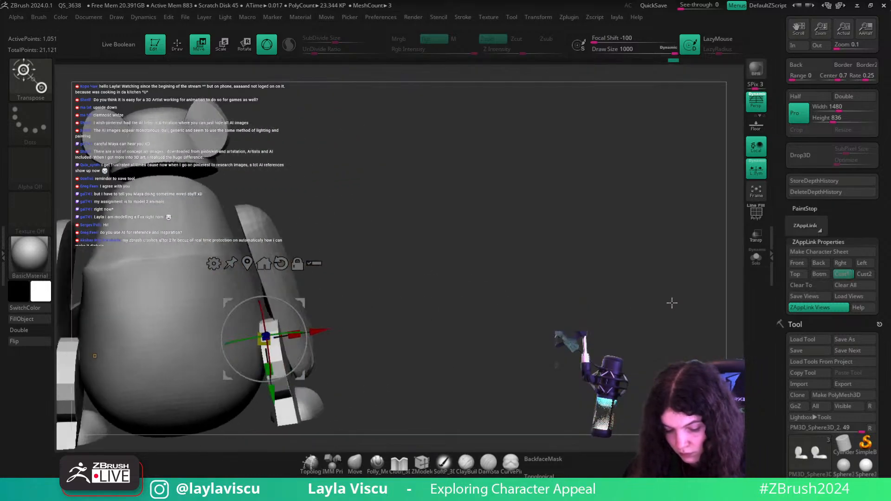
- Try to pull the arms outward from the back with the Move brush, reducing the draw size to about 602
alt+drag(439, 340, 589, 282)
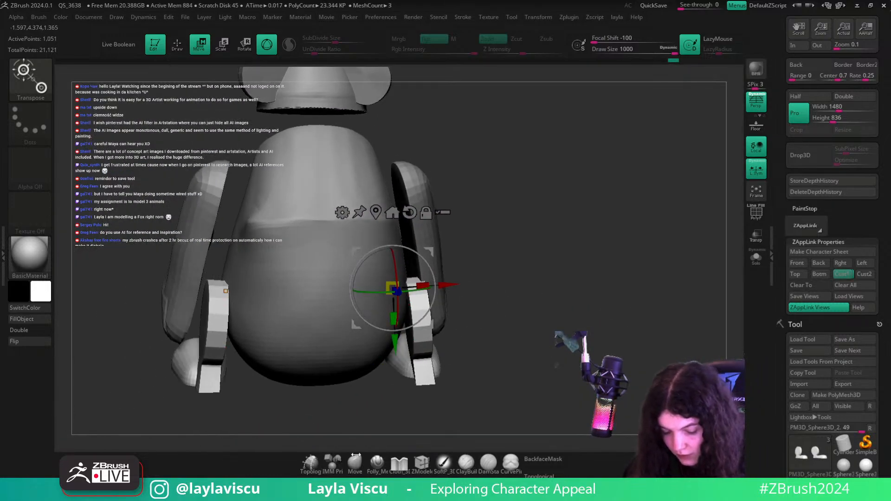
key(q)
alt+click(435, 287)
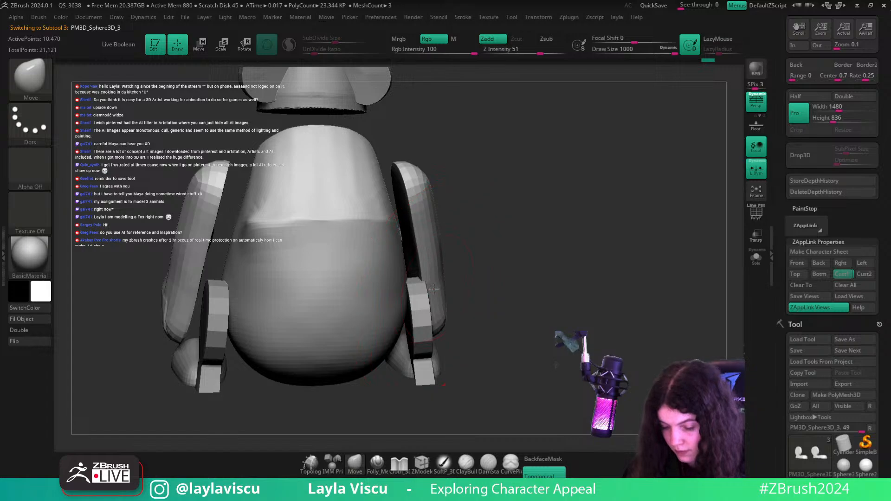
drag(433, 289, 446, 302)
key(ctrl+z)
key(s)
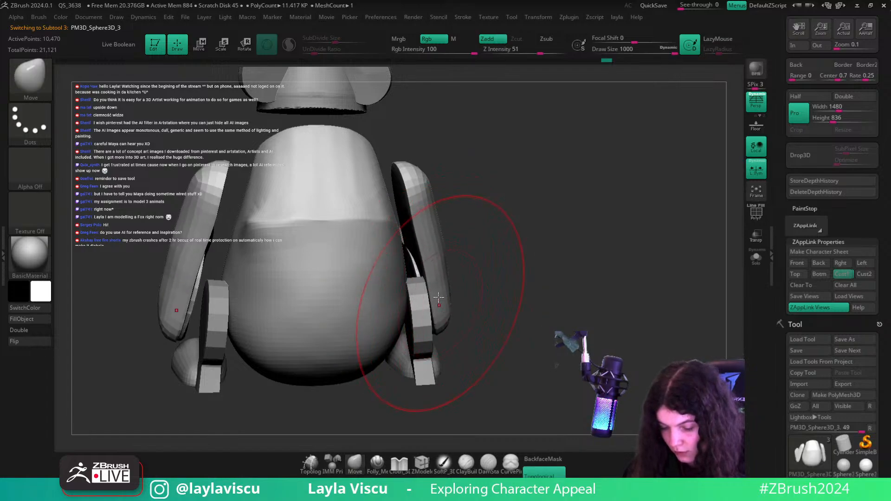
key(s)
drag(415, 224, 433, 223)
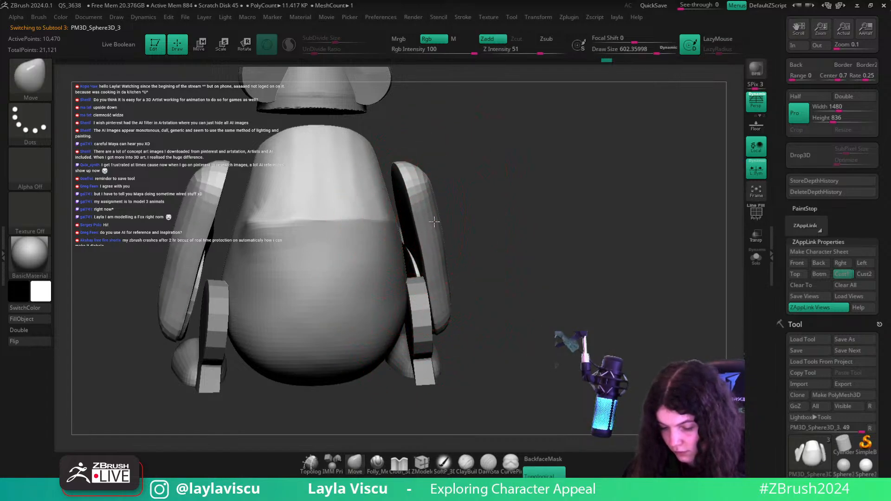
drag(549, 242, 518, 185)
key(ctrl+z)
mouse_move(533, 234)
mouse_down()
mouse_move(530, 301)
mouse_move(498, 311)
mouse_up()
- Isolate the arms within the body subtool using visibility selection with the SelectRect brush
alt+click(415, 315)
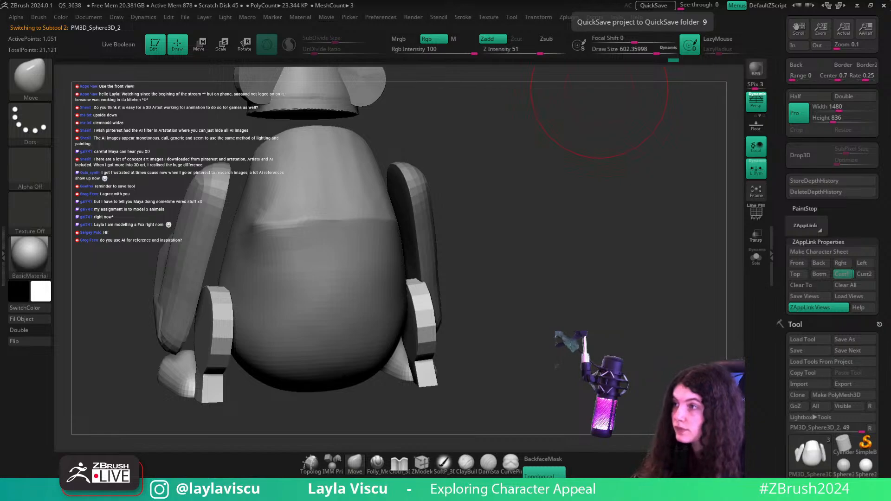
shift+drag(617, 268, 613, 277)
alt+click(423, 191)
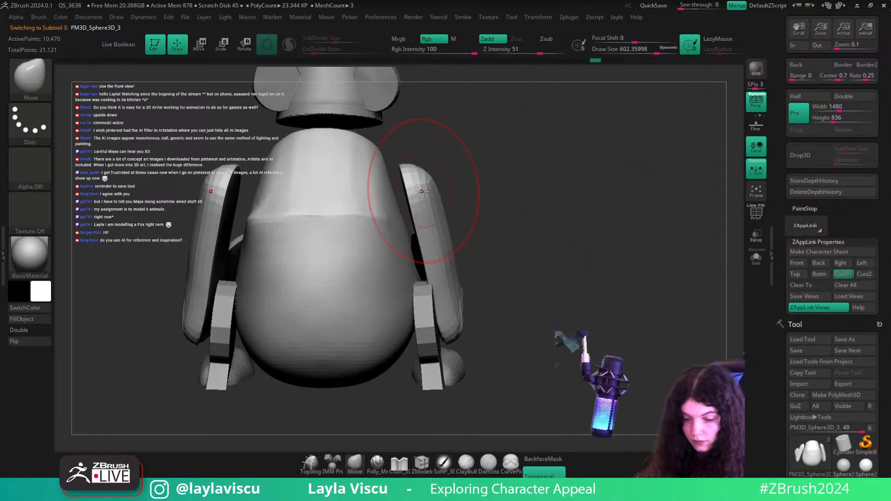
ctrl+shift+click(437, 204)
ctrl+shift+click(437, 222)
ctrl+shift+click(437, 246)
drag(547, 241, 515, 238)
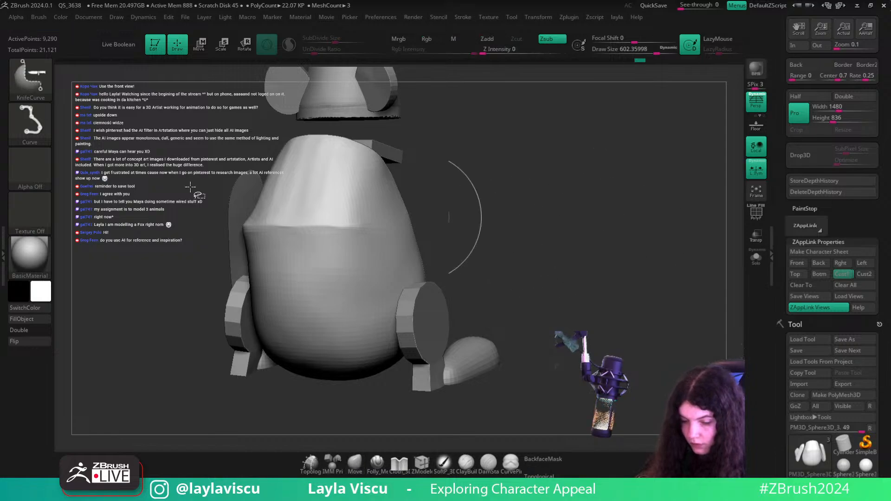
ctrl+shift+click(37, 88)
ctrl+shift+click(137, 95)
ctrl+shift+drag(608, 250, 629, 300)
key(ctrl+shift+a)
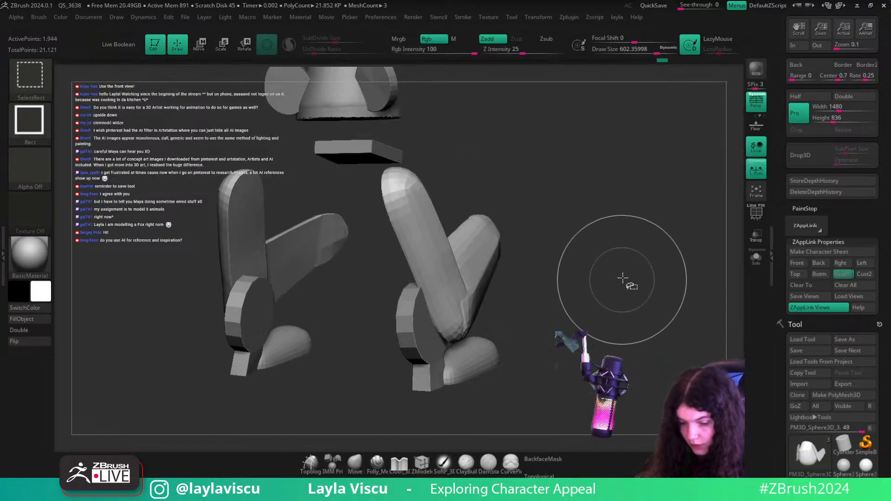
- Mask the rest of the body subtool so that only the arms stay editable, with the full mesh shown
ctrl+click(644, 232)
ctrl+shift+click(623, 229)
shift+drag(623, 229, 623, 269)
ctrl+click(623, 255)
- Unlock the gizmo and place its pivot at the arm's shoulder, checking from the back and side
key(w)
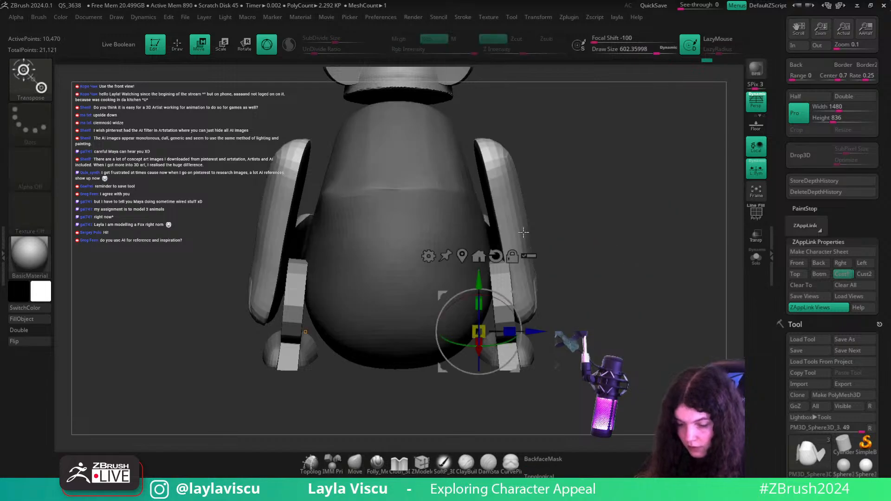
alt+click(485, 169)
click(501, 95)
click(467, 96)
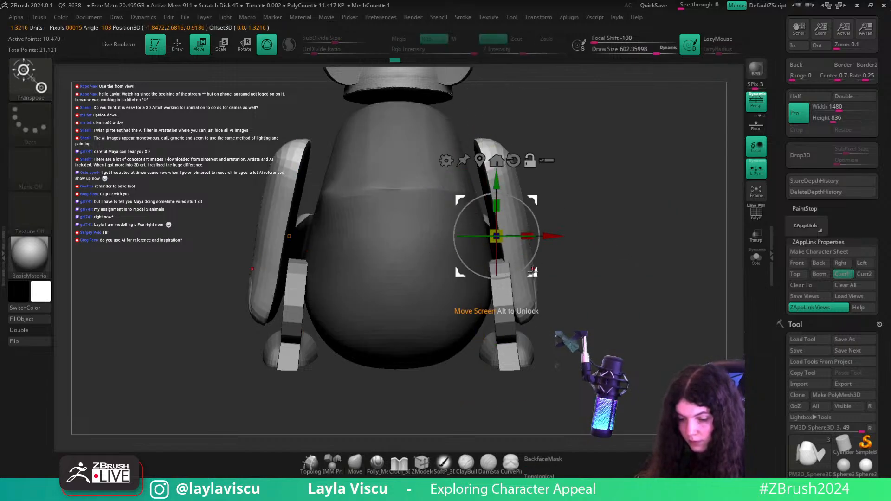
alt+drag(533, 274, 518, 214)
drag(610, 229, 321, 467)
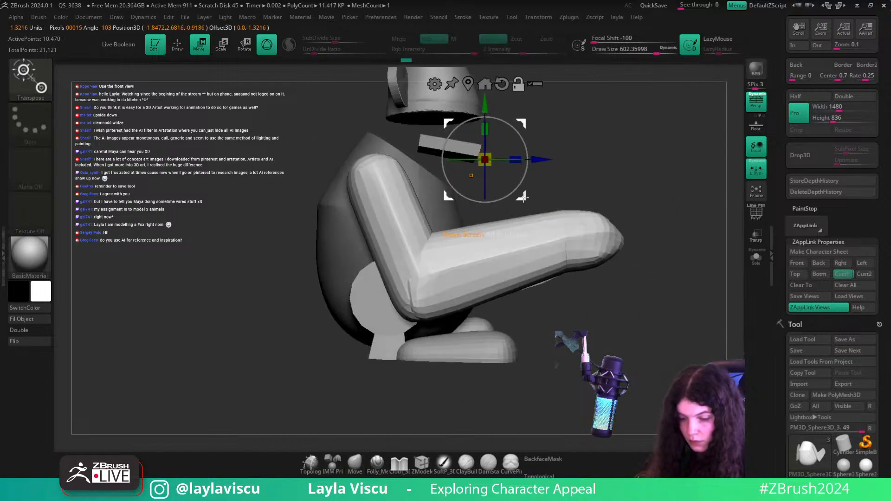
alt+drag(524, 198, 412, 211)
shift+drag(561, 172, 654, 153)
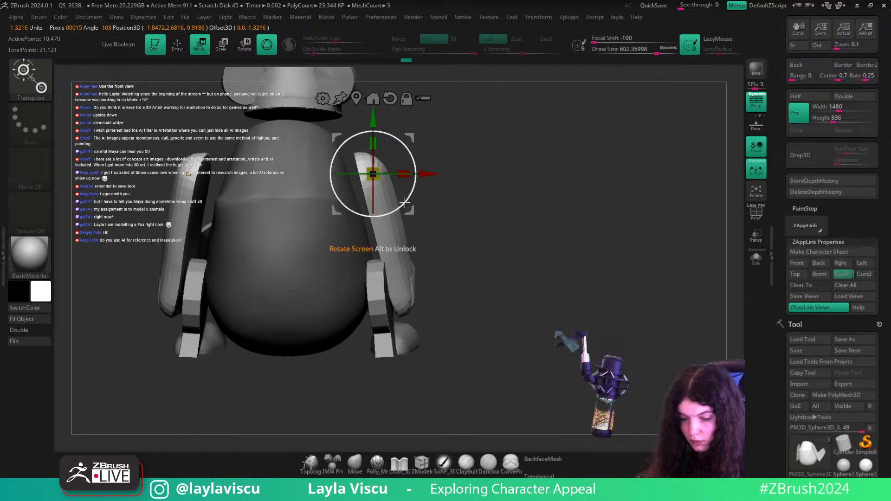
- Rotate the arms slightly outward around the shoulders and check them from the Cust1 view
mouse_move(404, 202)
alt+mouse_down()
mouse_move(411, 191)
mouse_move(390, 170)
mouse_move(411, 190)
alt+mouse_up()
key(ctrl+z)
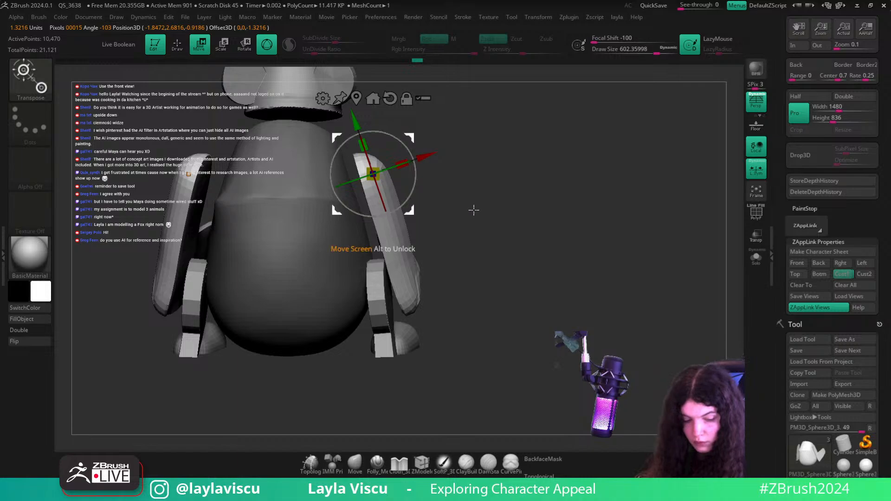
key(q)
drag(473, 209, 641, 271)
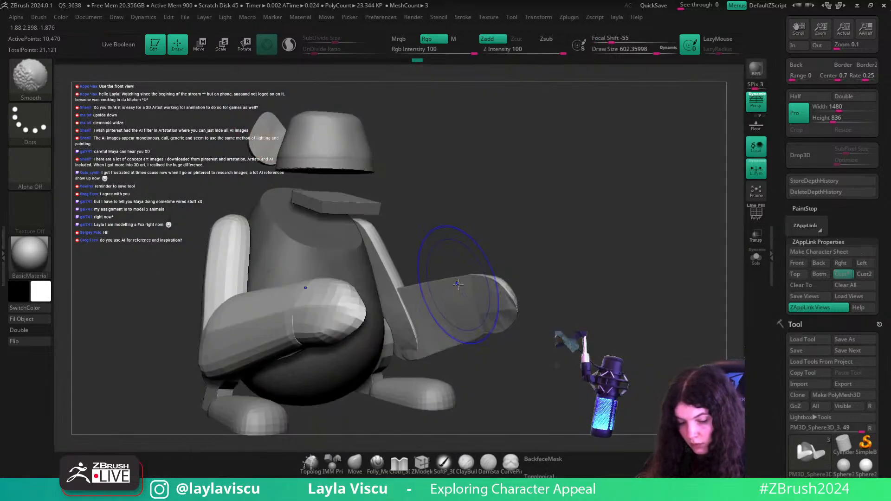
drag(562, 274, 614, 288)
ctrl+right_drag(604, 301, 373, 297)
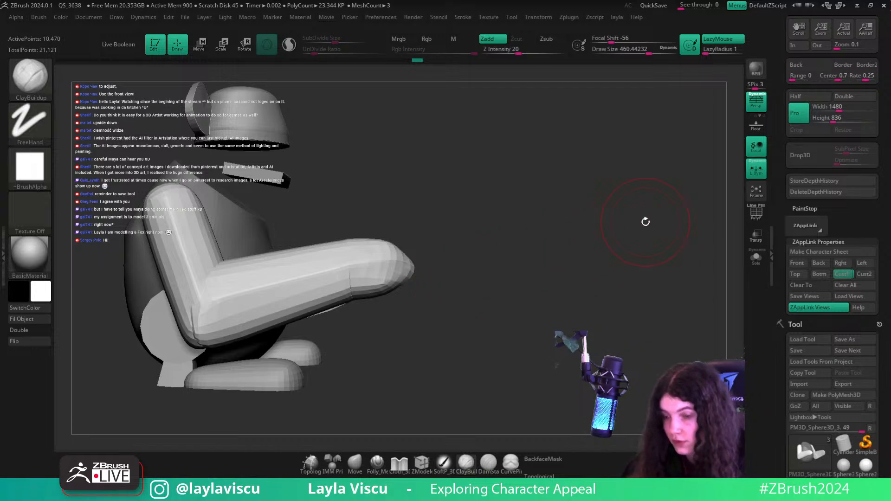
- Show the Spotlight reference and lower its opacity to compare the model with the front-view drawing
drag(645, 222, 644, 294)
key(shift+z)
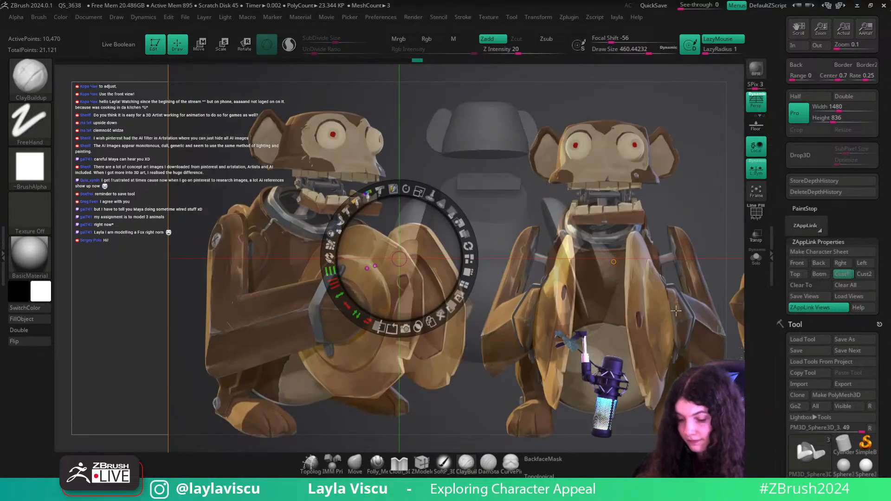
key(z)
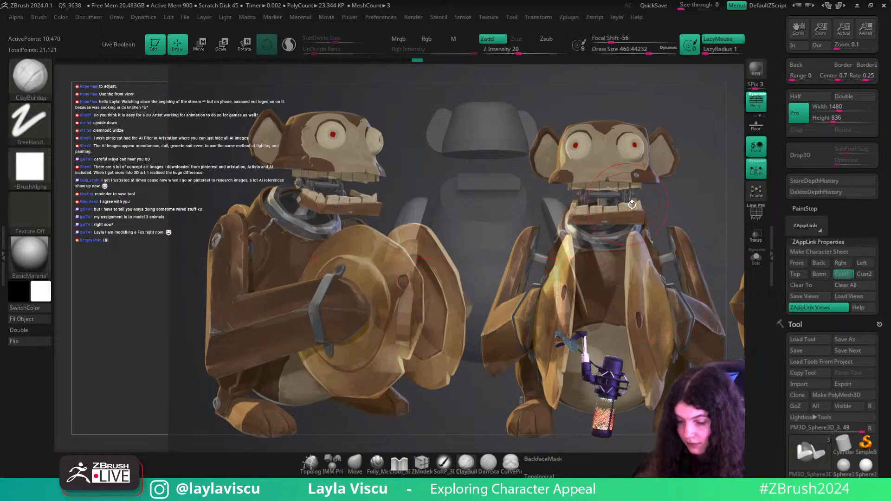
key(z)
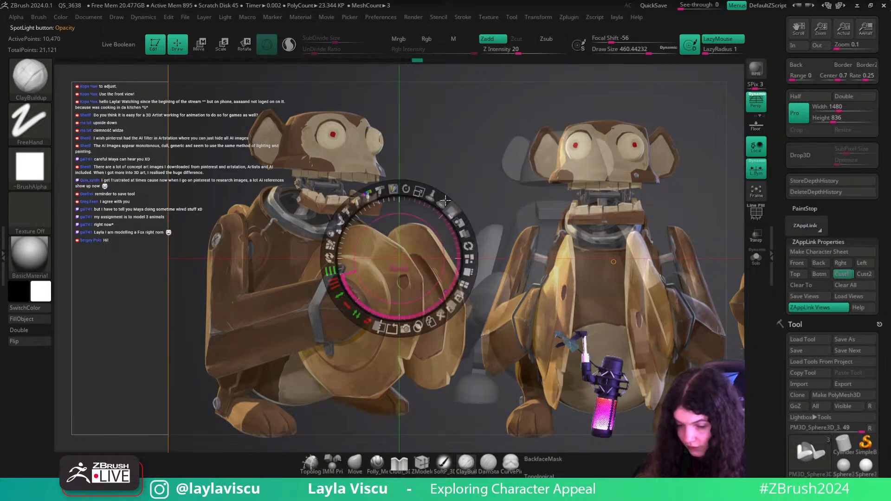
drag(446, 205, 402, 190)
key(z)
drag(685, 203, 706, 201)
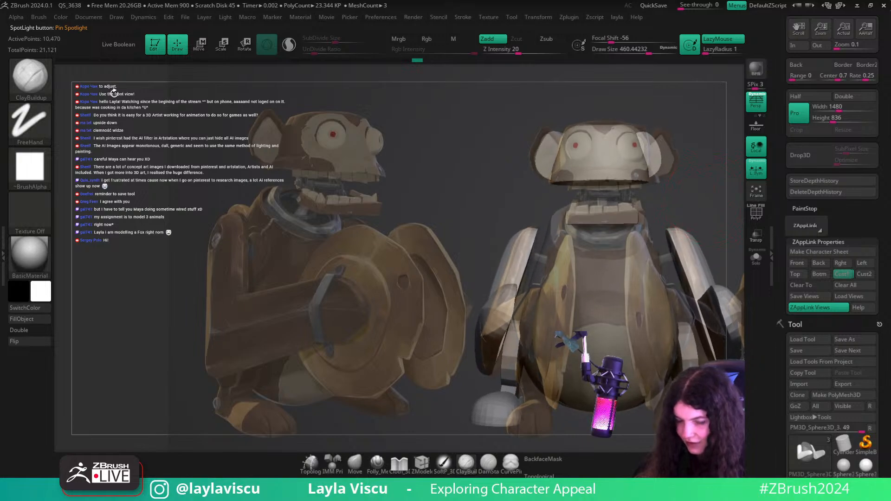
- Set the camera focal length to 85 mm, align the model with the front-view drawing and store it as the Front view
click(116, 18)
click(204, 304)
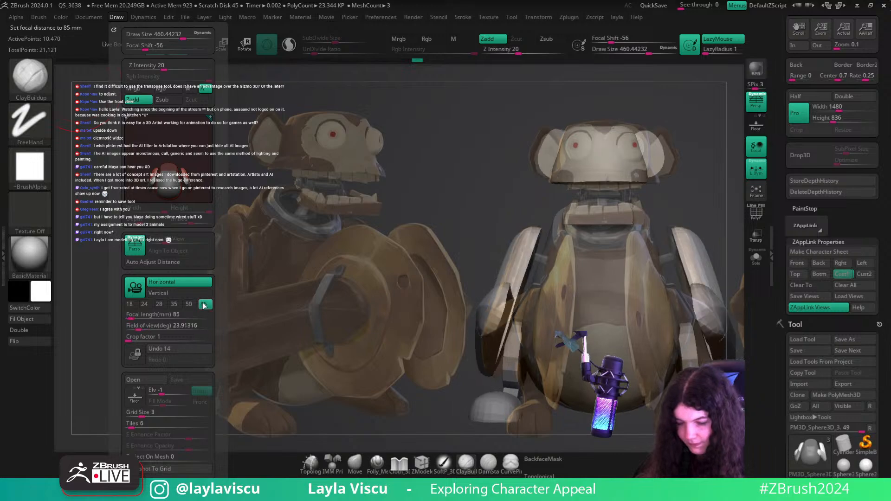
mouse_move(705, 224)
shift+mouse_down()
mouse_move(719, 196)
mouse_move(733, 199)
mouse_move(715, 199)
mouse_move(715, 181)
shift+mouse_up()
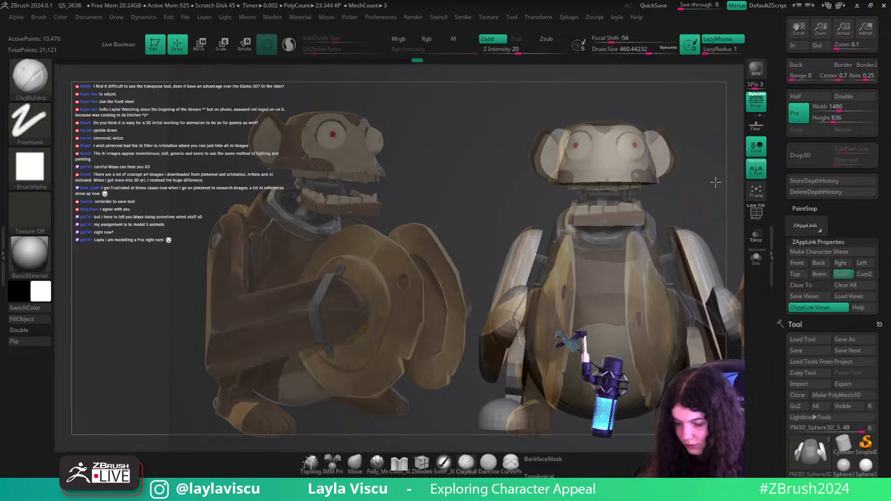
key(ctrl)
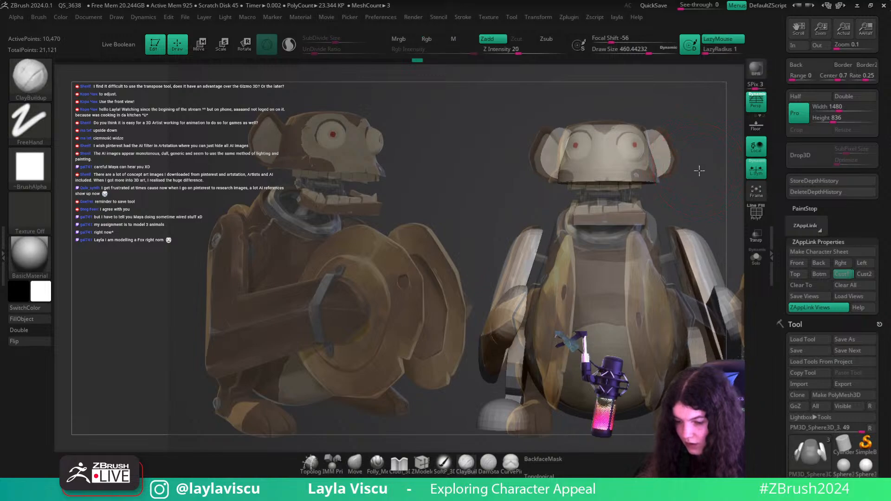
click(799, 264)
click(812, 287)
click(819, 263)
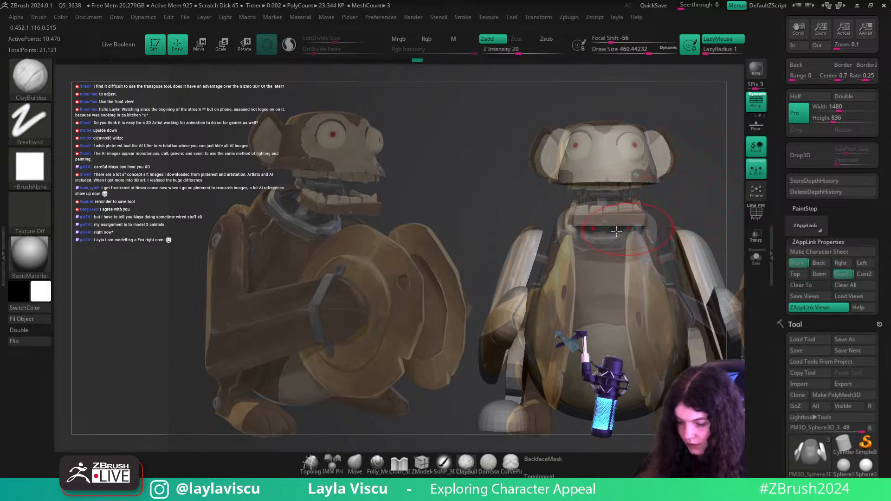
- Select the head subtool and nudge its lower side toward the front-view drawing with a large Move brush
key(b)
key(m)
key(v)
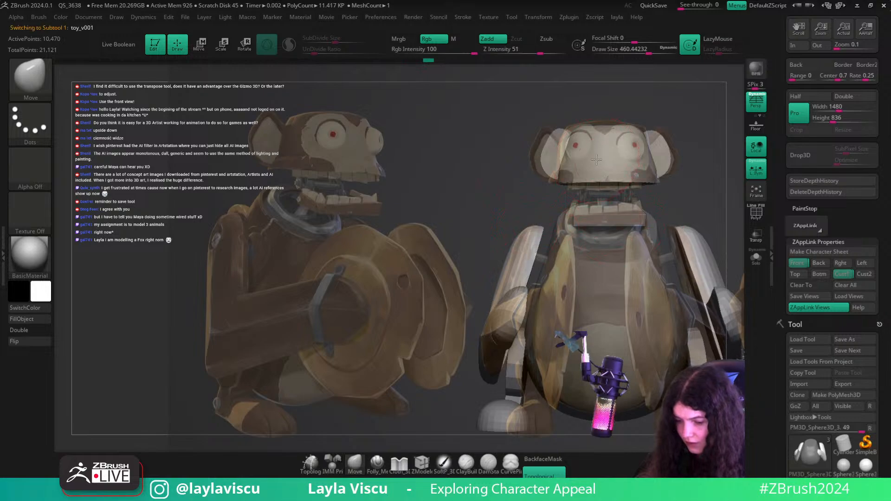
key(s)
drag(576, 139, 582, 138)
key(shift+f)
key(shift+f)
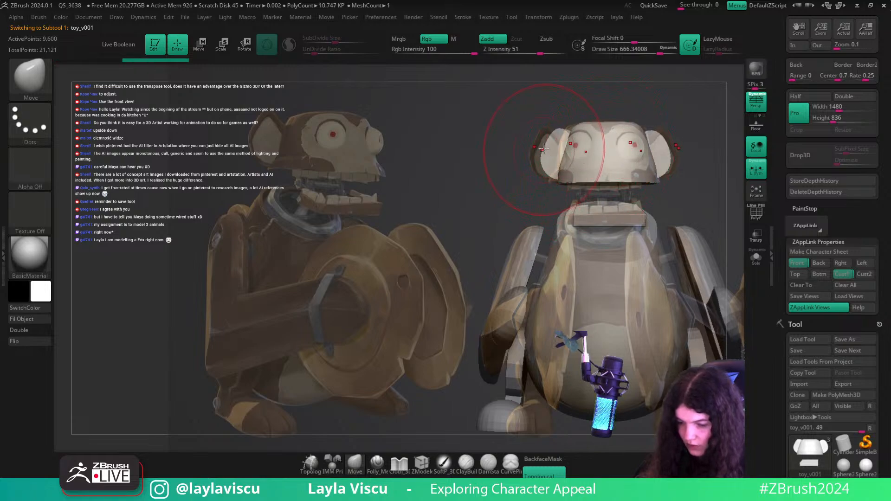
key(s)
drag(553, 137, 558, 138)
drag(558, 173, 559, 179)
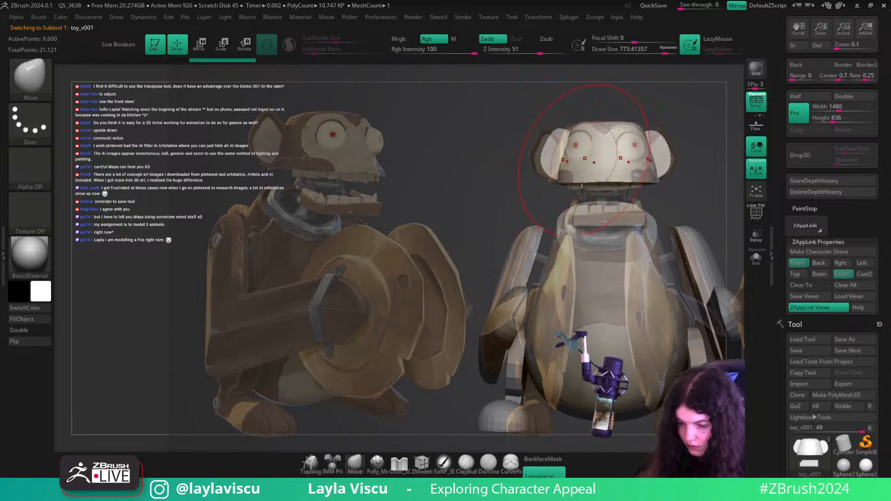
- Set the head subtool's symmetry to the X axis only
click(539, 18)
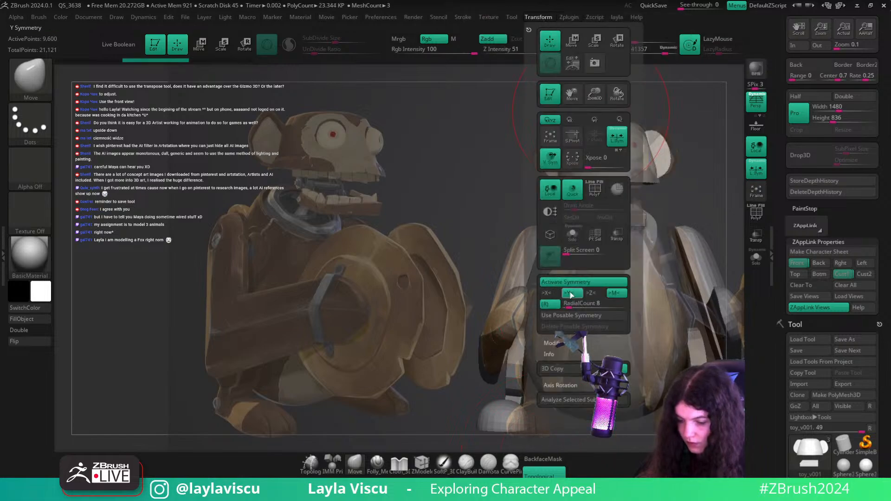
click(571, 294)
click(552, 297)
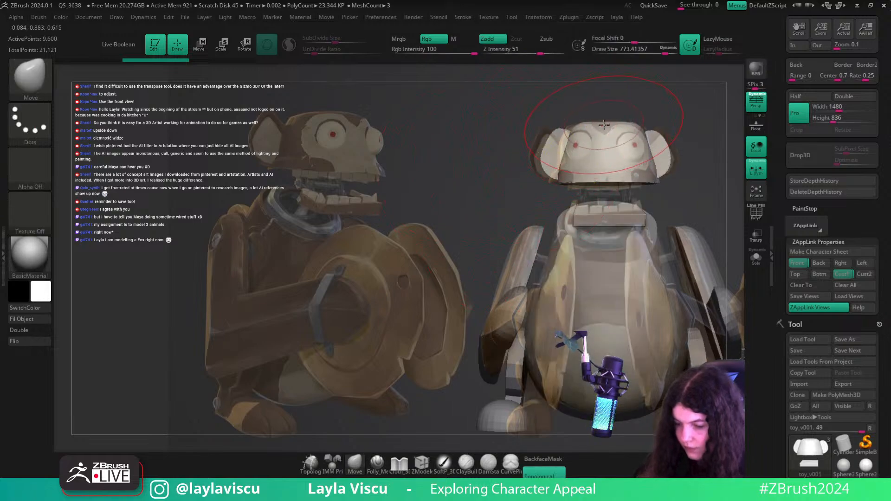
- Pull both ears outward from the head with the Move brush, comparing them with the front-view drawing
key(space)
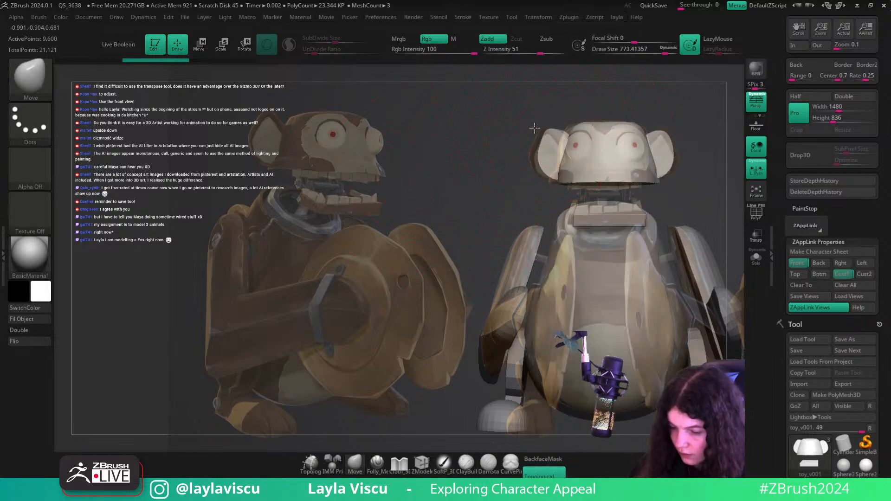
drag(529, 125, 532, 170)
key(s)
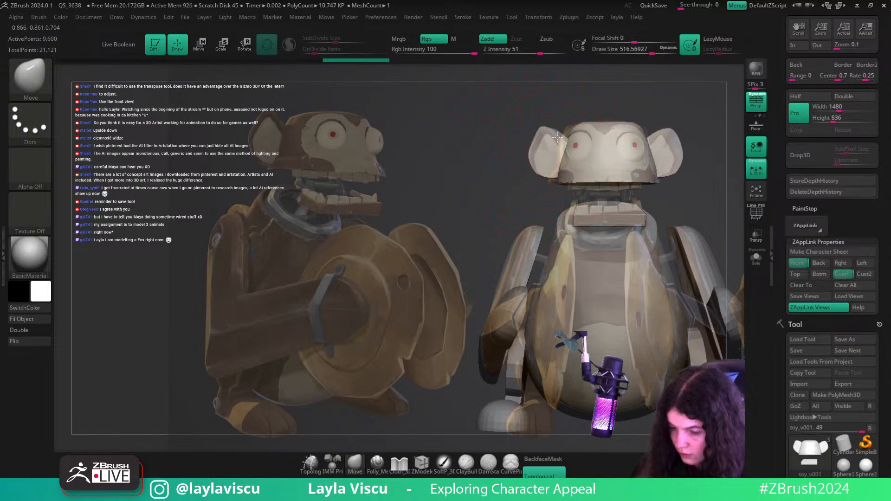
drag(552, 122, 553, 120)
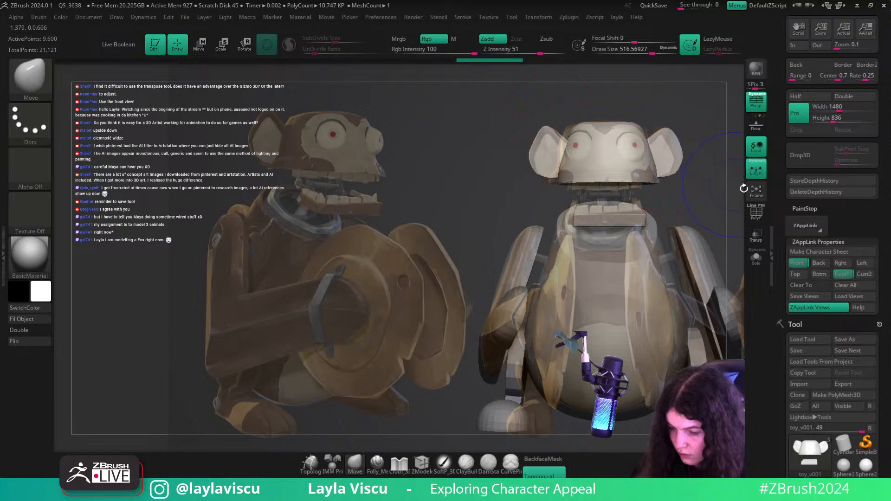
key(shift+z)
key(shift+z)
drag(664, 125, 689, 150)
key(s)
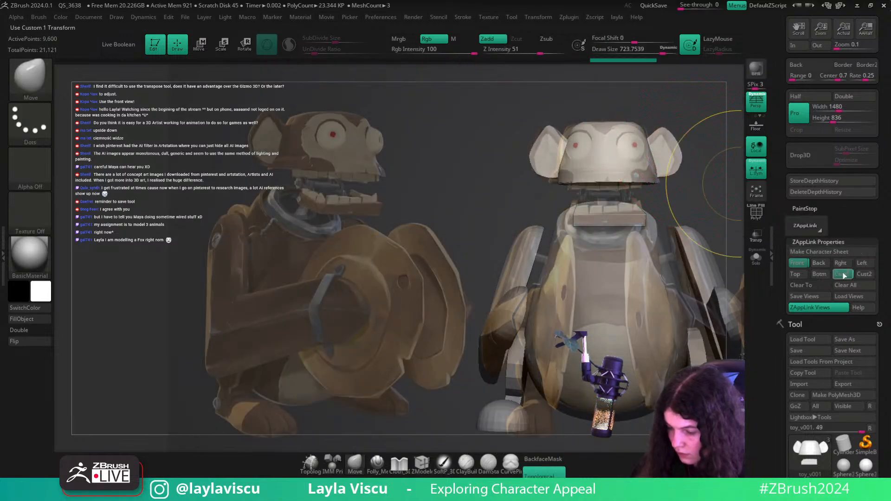
- Compare the ears and head with the reference from the Cust1 view and the Front view
click(843, 275)
key(shift+z)
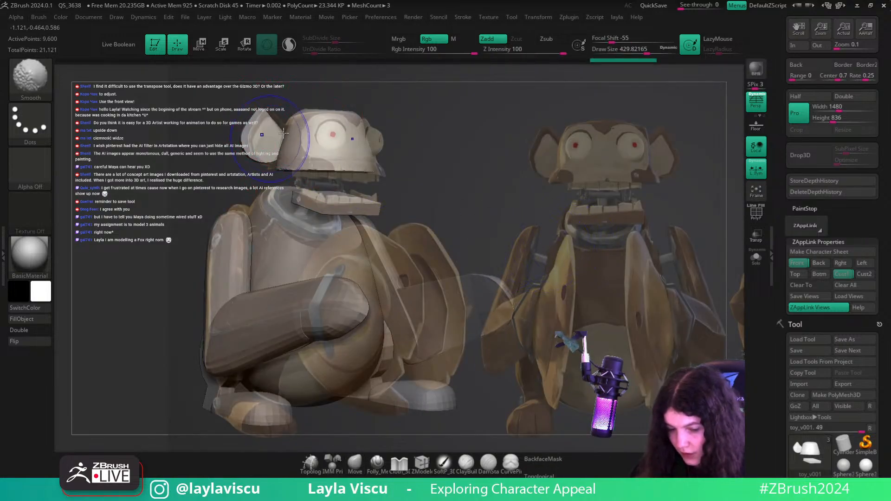
alt+click(267, 140)
key(w)
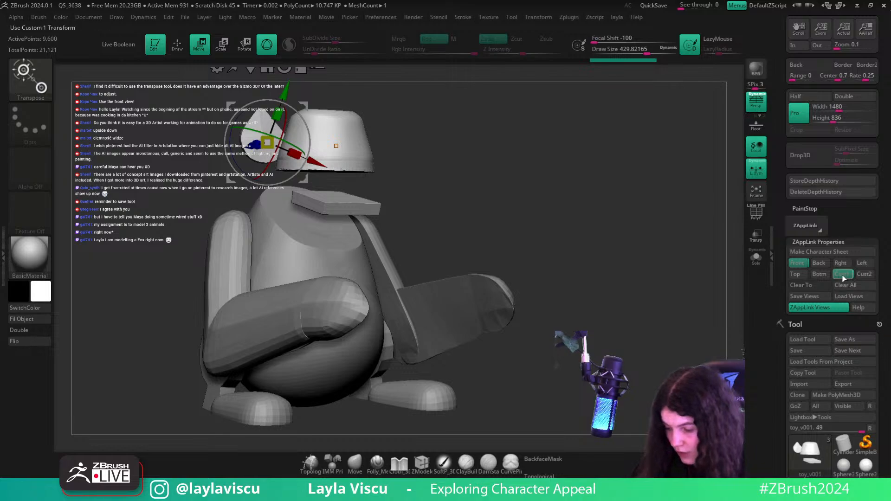
click(803, 264)
key(q)
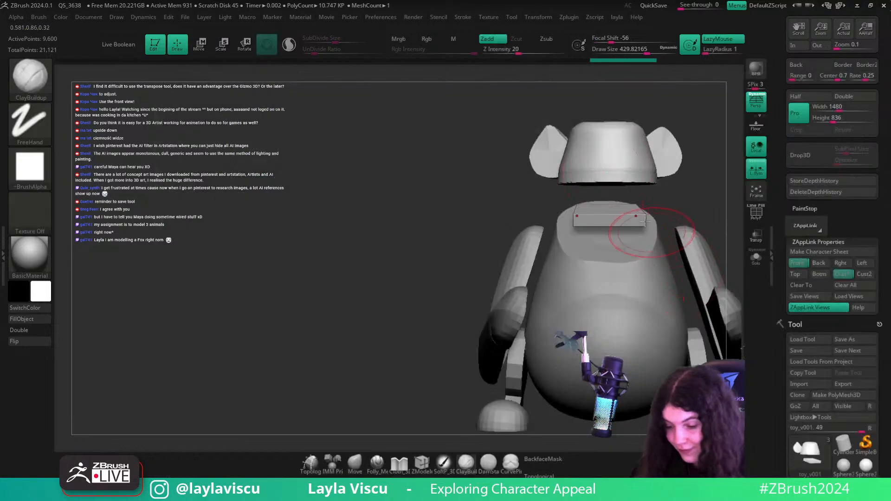
key(shift+z)
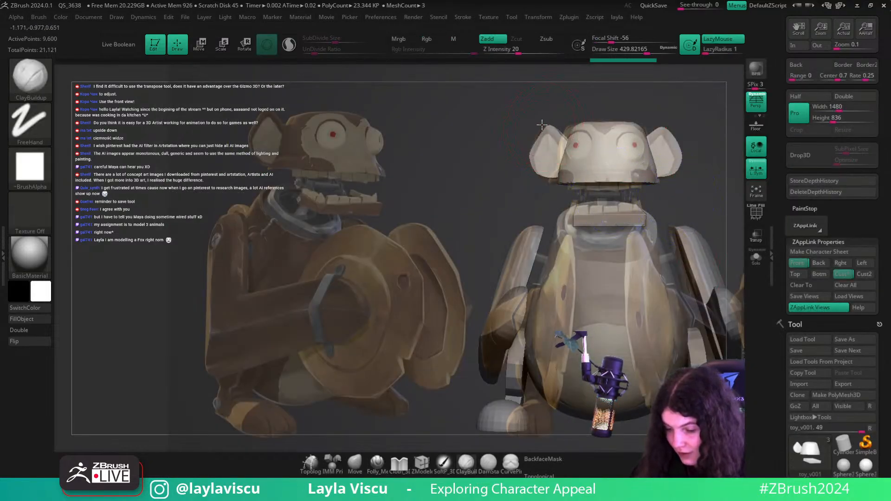
- Return to the Move brush at a smaller size and inspect the head and ears in wireframe with the reference hidden
key(b)
key(m)
key(v)
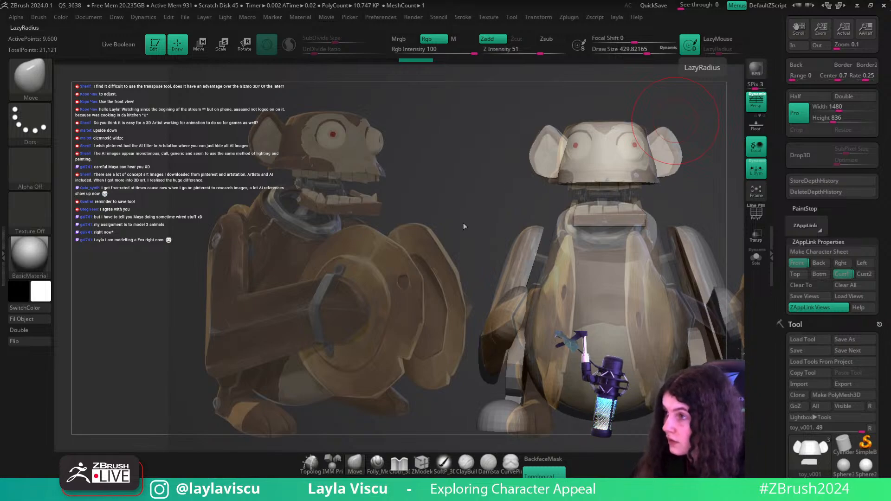
key(shift+z)
mouse_move(712, 178)
mouse_down()
mouse_move(714, 201)
mouse_move(633, 190)
mouse_up()
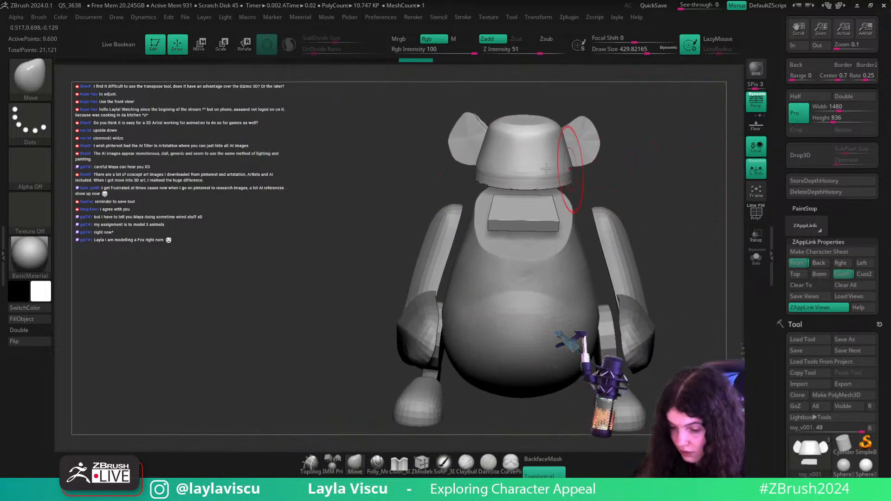
key(shift+f)
key(shift+f)
key(s)
drag(544, 175, 521, 175)
key(shift+f)
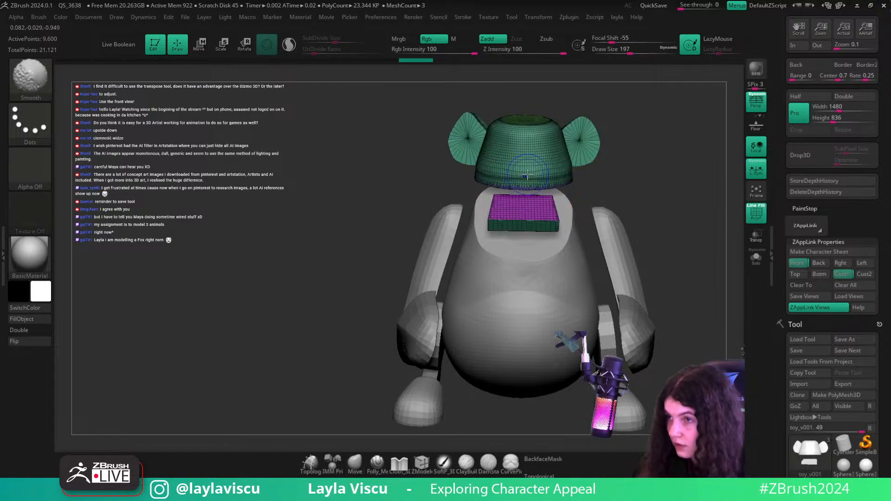
- Check the head against the reference overlay in the stored Cust1 and Front views, with the wireframe off
click(844, 277)
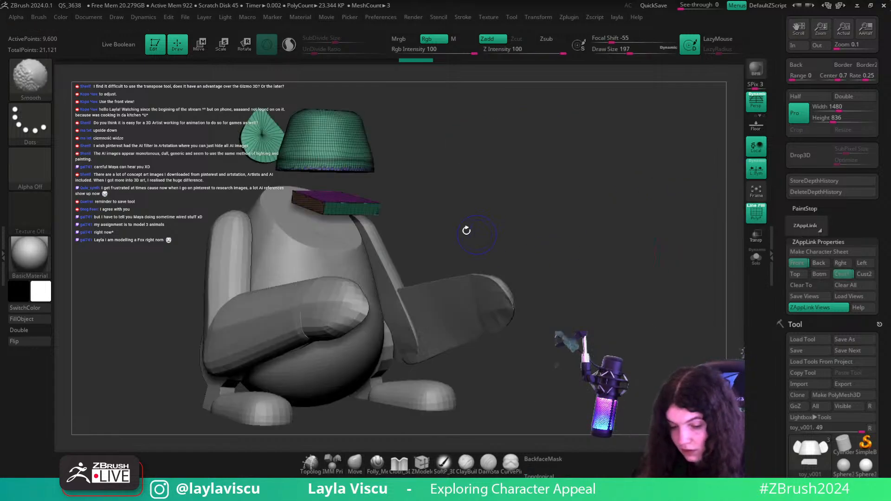
key(shift+f)
key(shift+z)
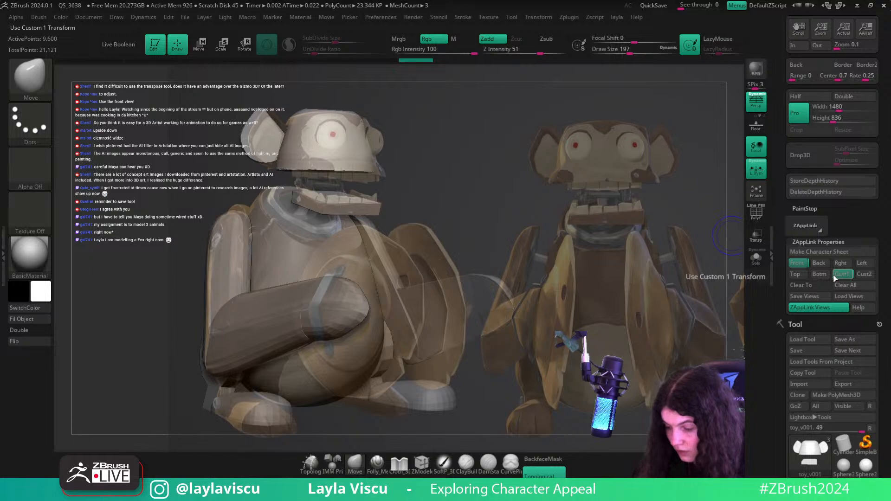
click(799, 263)
key(shift+z)
key(shift+z)
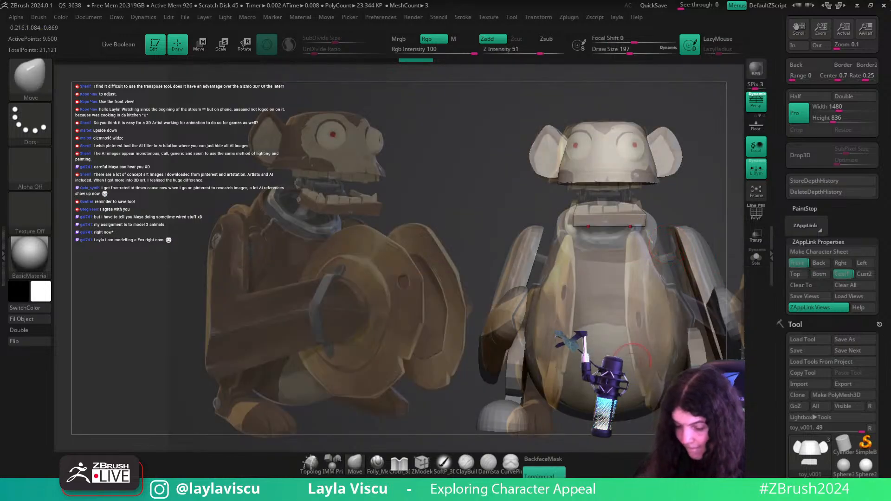
- Select the body subtool, clear its mask and set it to the stored Front view
alt+click(622, 408)
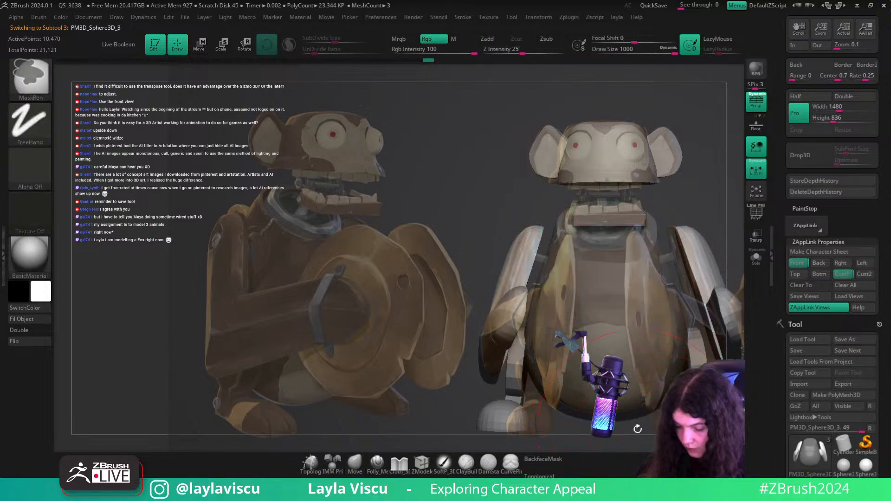
key(shift+f)
key(shift+f)
ctrl+drag(351, 254, 425, 205)
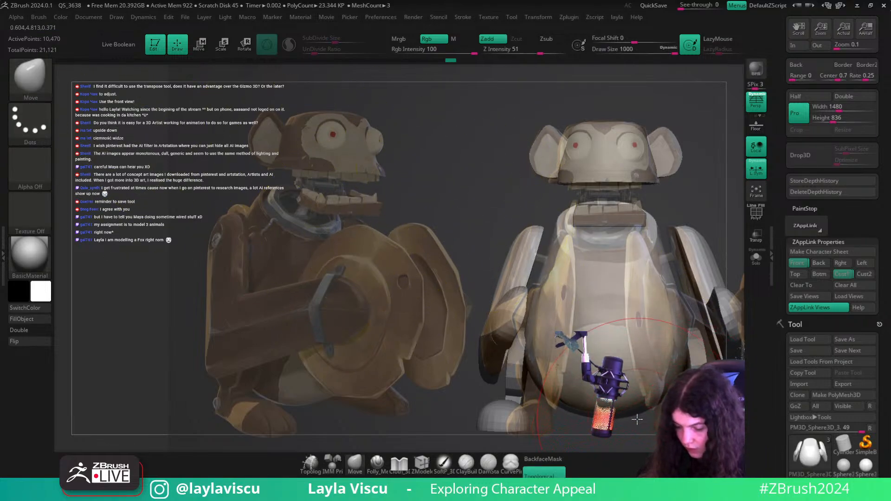
click(805, 264)
click(805, 266)
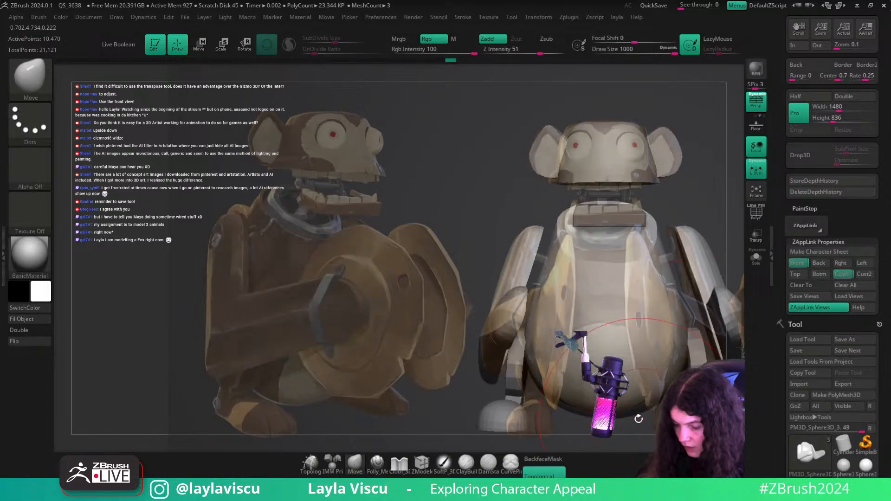
- Smooth the belly's underside and sides with a brush size of 1000
mouse_move(635, 408)
shift+mouse_down()
mouse_move(659, 394)
mouse_move(672, 364)
shift+mouse_up()
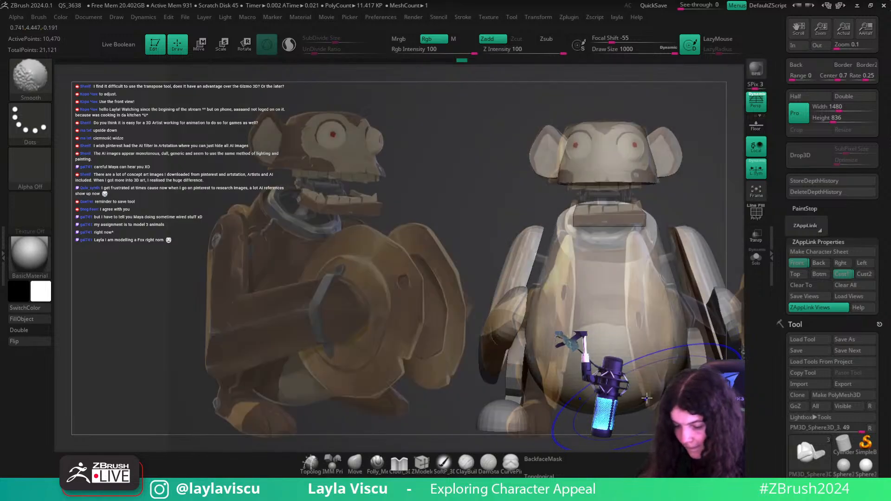
shift+drag(543, 378, 531, 328)
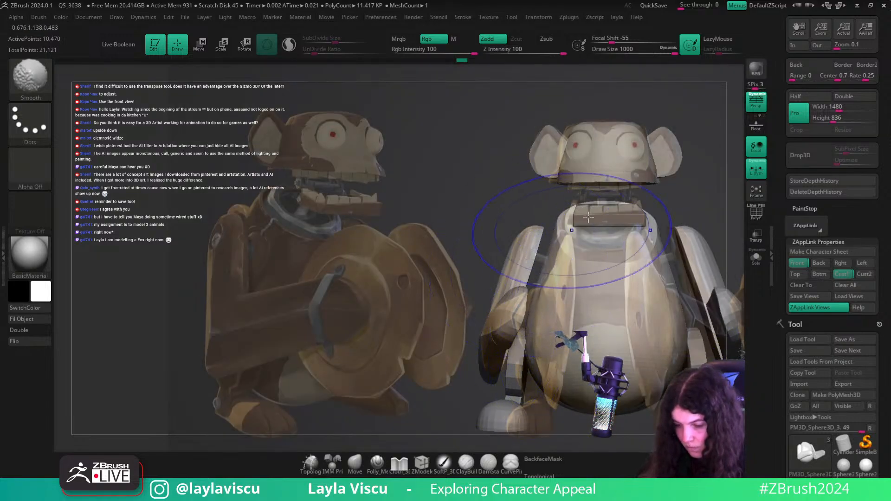
shift+click(676, 182)
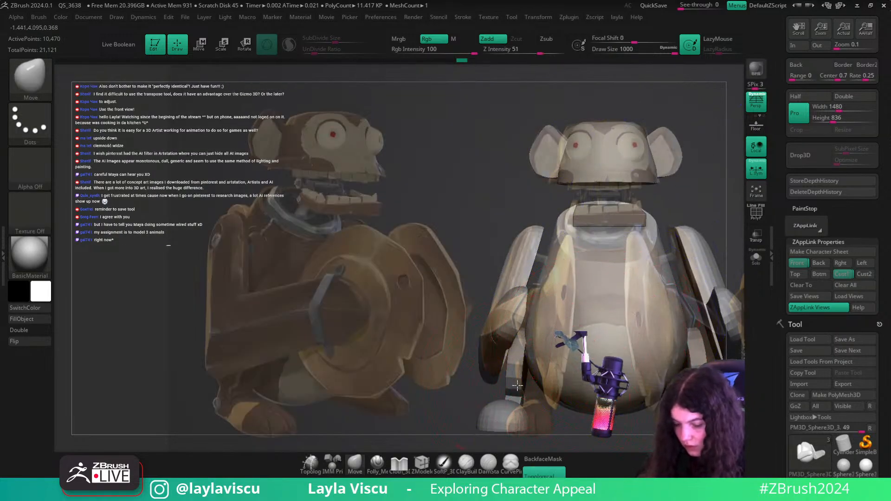
- Select the leg subtool for moving, isolate it with Solo and turn off perspective
alt+click(627, 426)
key(w)
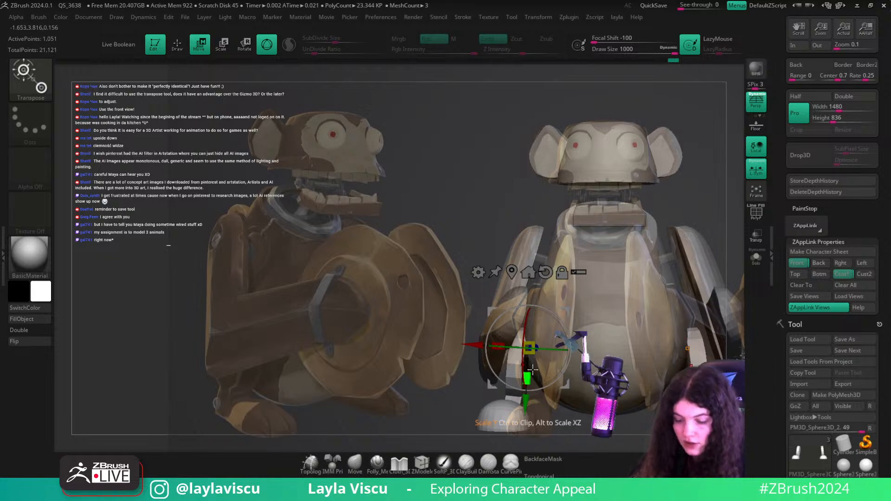
click(748, 266)
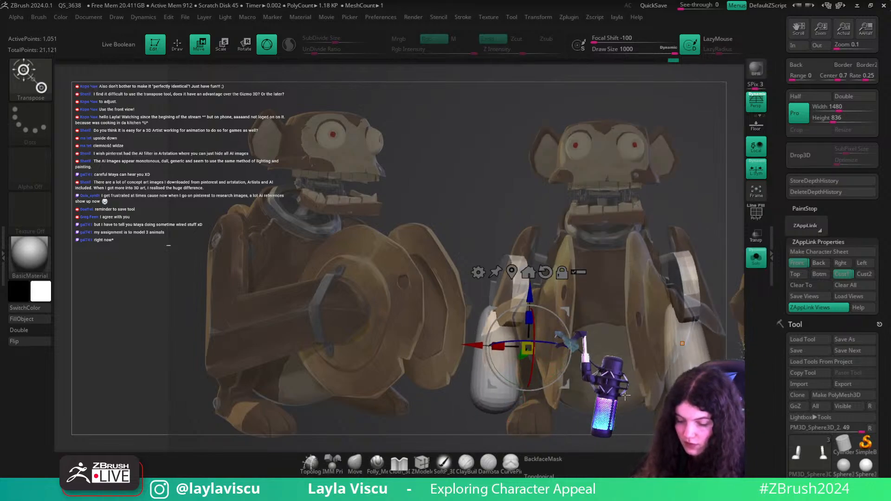
click(755, 101)
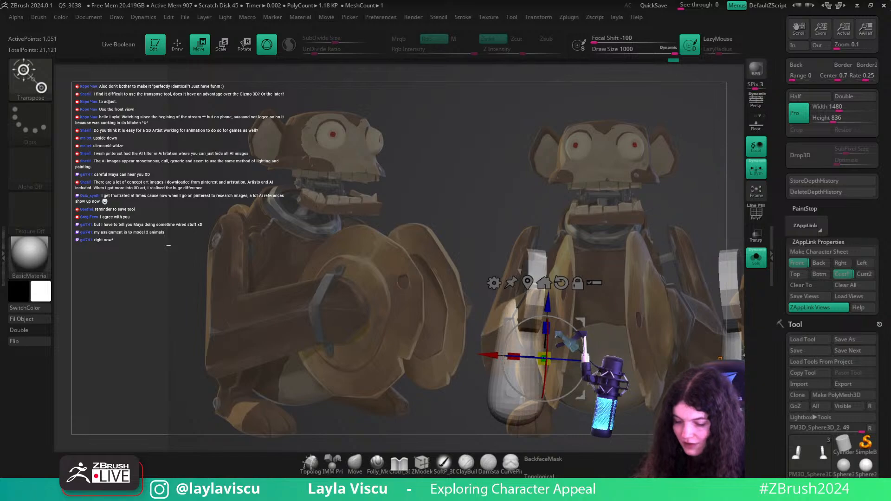
- Place the gizmo pivot at the centre of the leg's round hip joint, working from the side
alt+drag(580, 321, 570, 250)
drag(533, 323, 698, 321)
alt+drag(550, 285, 536, 300)
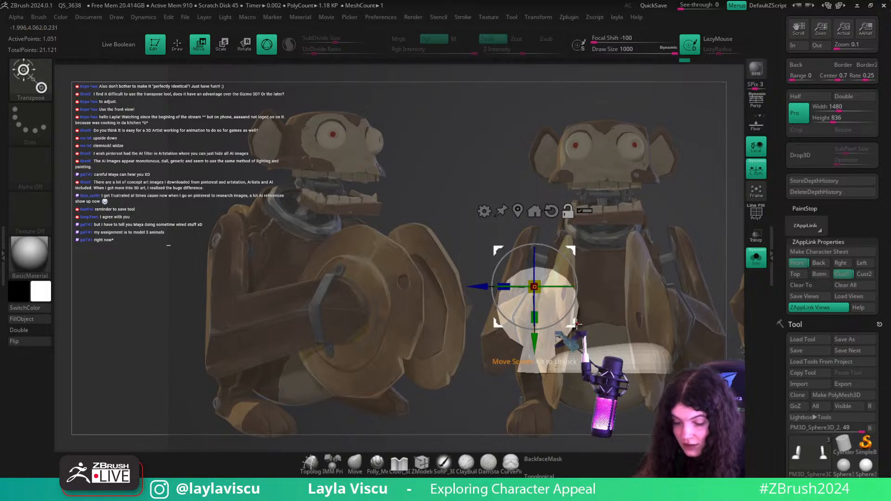
alt+drag(573, 324, 580, 344)
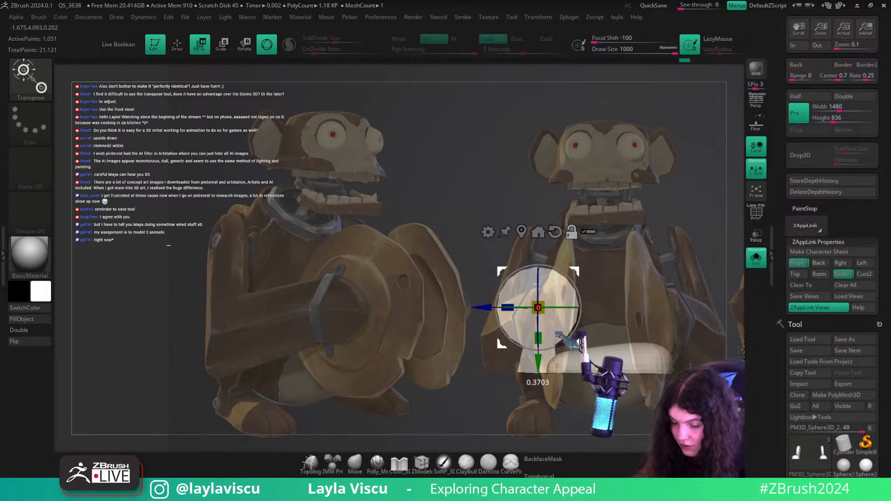
click(798, 263)
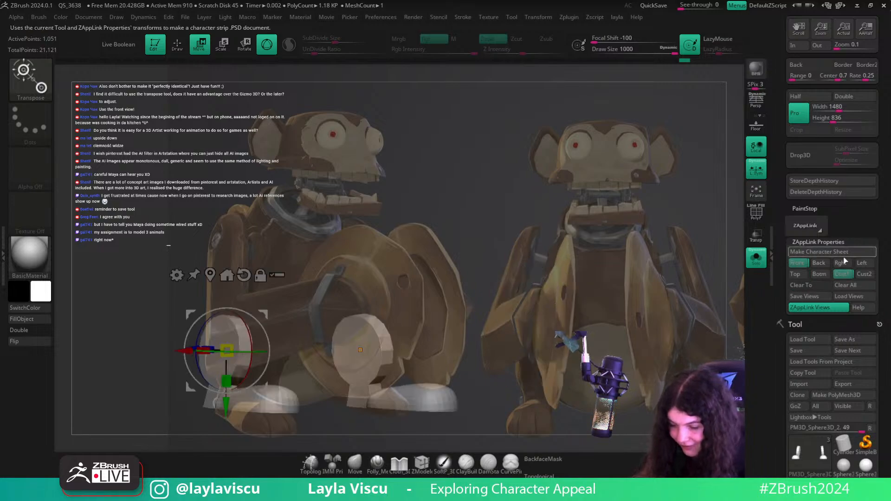
- From the stored Front view, move the isolated leg and foot inward to line them up with the reference's foot
click(806, 263)
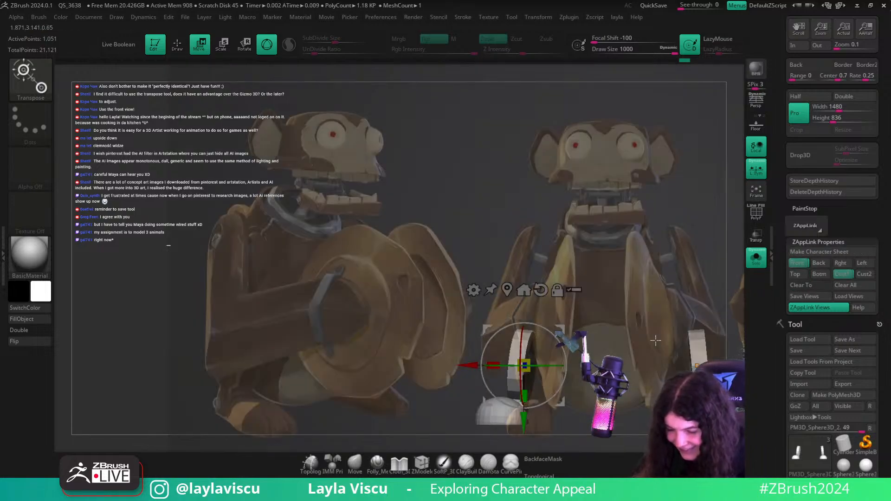
drag(559, 367, 557, 368)
drag(561, 402, 580, 412)
- Mask the foot by its polygroup and tilt the leg so its upper end leans outward
click(354, 465)
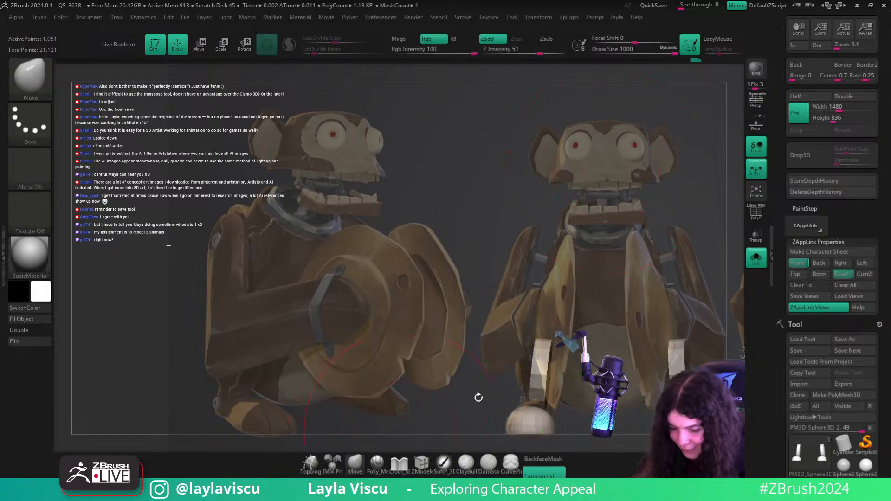
ctrl+shift+click(540, 366)
ctrl+shift+click(585, 297)
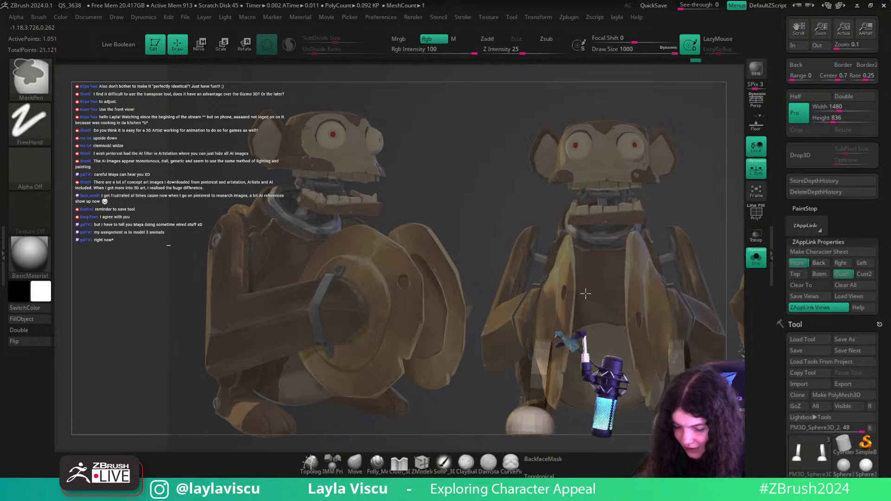
key(w)
drag(578, 412, 576, 411)
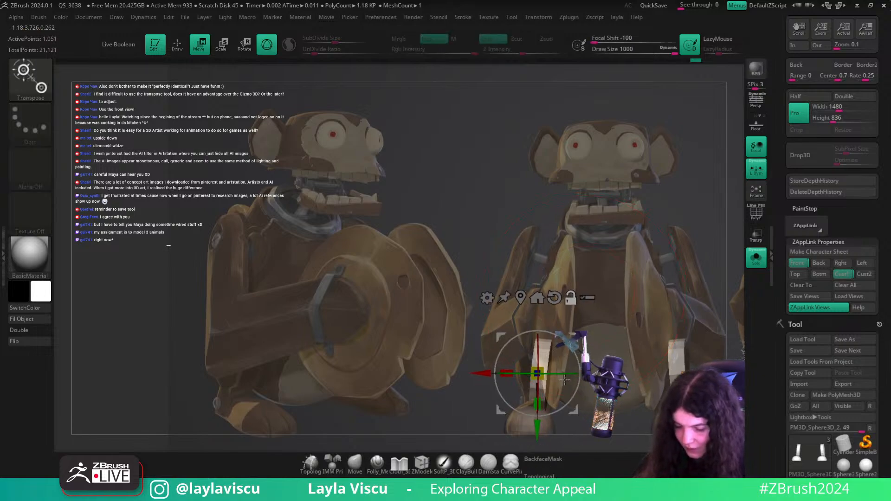
drag(563, 376, 563, 407)
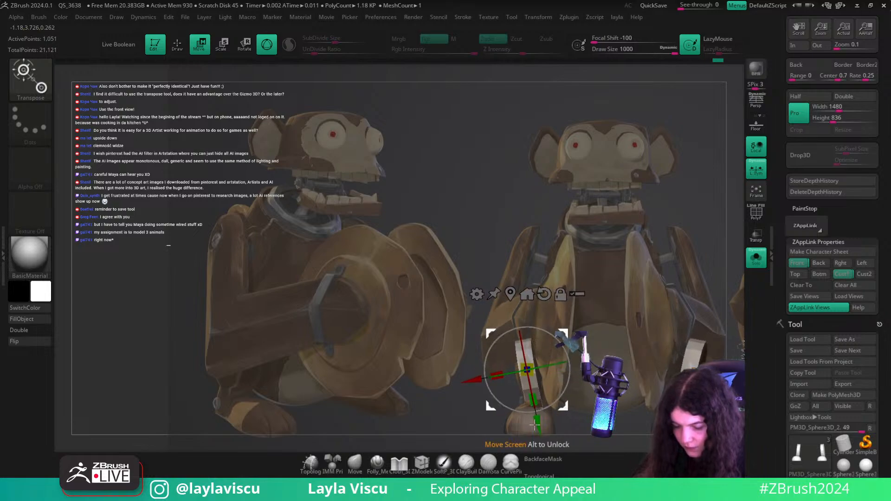
- Turn off Solo and compare the tilted legs with the reference in the stored Cust1 and Front views
click(353, 462)
shift+drag(653, 359, 715, 331)
click(756, 258)
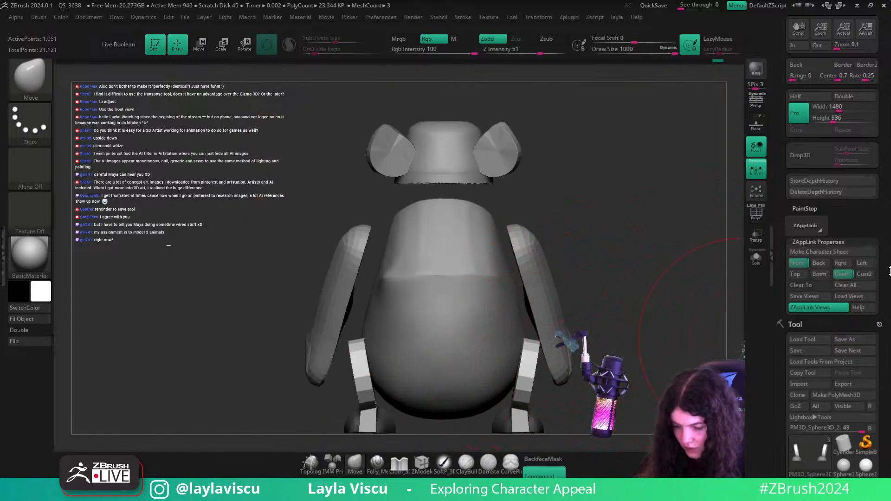
click(837, 277)
key(shift+z)
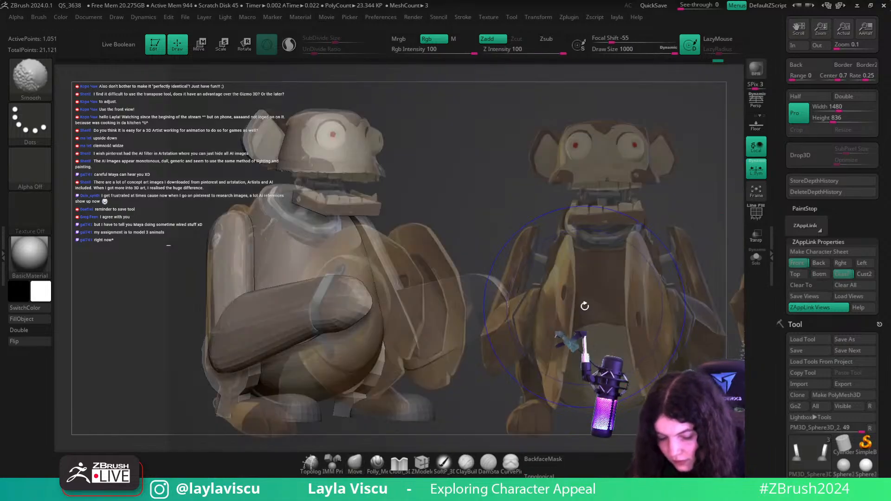
key(shift+z)
click(799, 263)
key(shift+z)
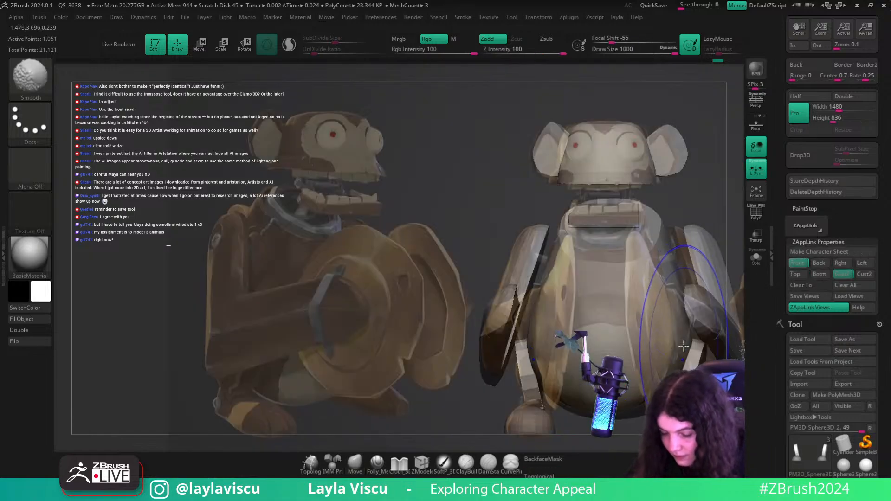
- Nudge the leg slightly along its length in the Front view and check it with the reference overlay on and off
key(w)
drag(538, 418, 536, 414)
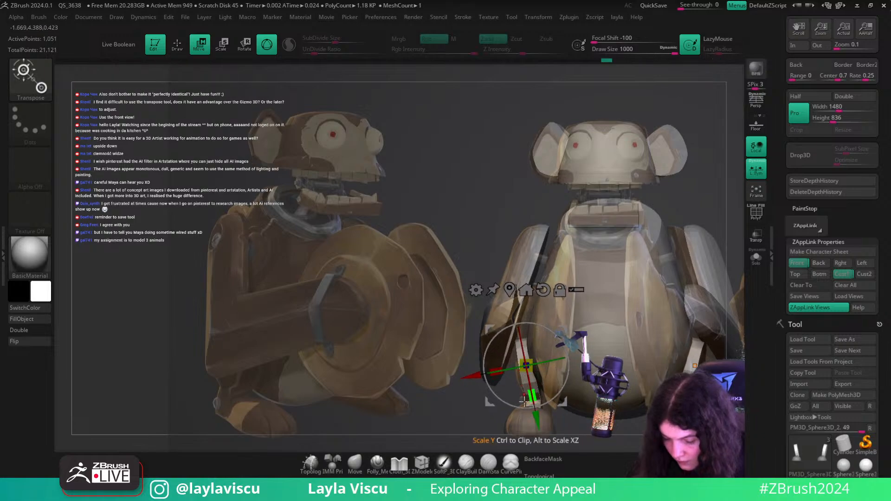
click(354, 463)
key(shift+z)
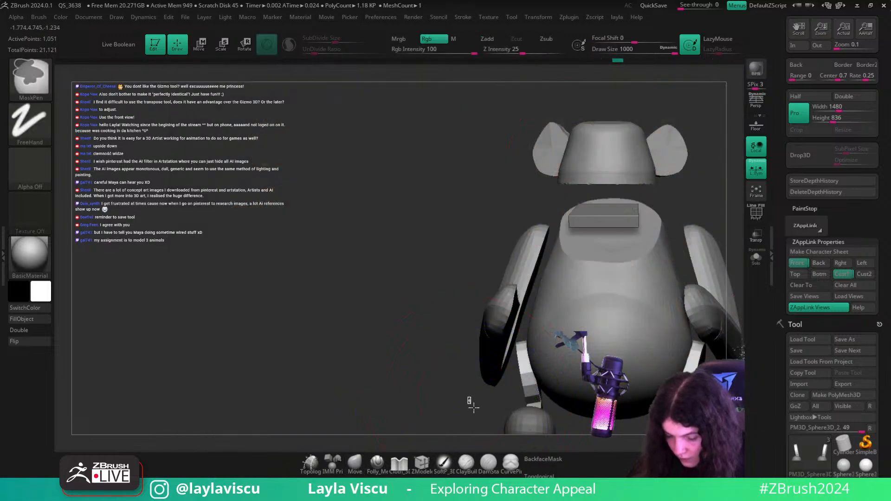
key(shift+z)
key(shift+z)
- Rotate the leg slightly about its Y axis in the Front view
key(w)
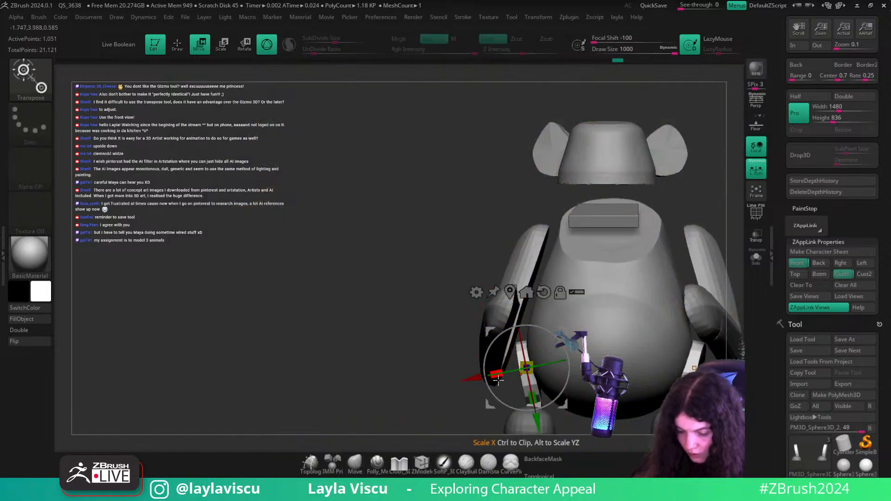
key(q)
ctrl+drag(473, 396, 432, 415)
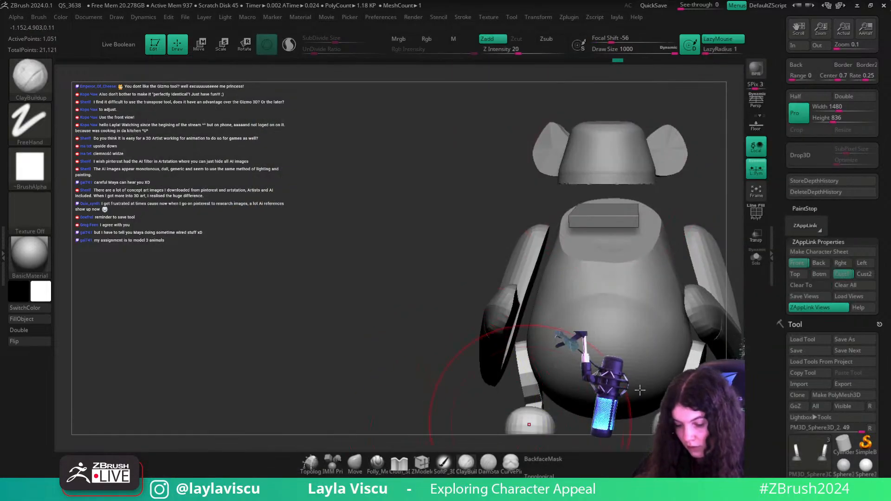
key(e)
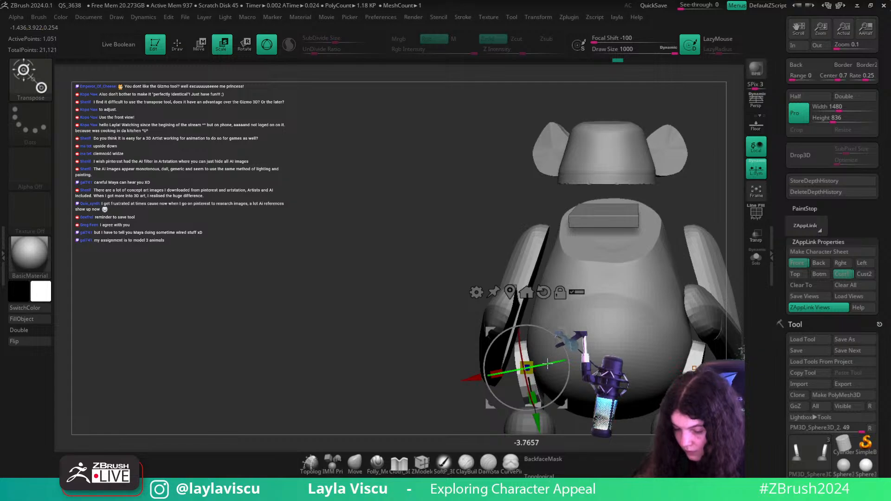
key(shift+z)
key(shift+z)
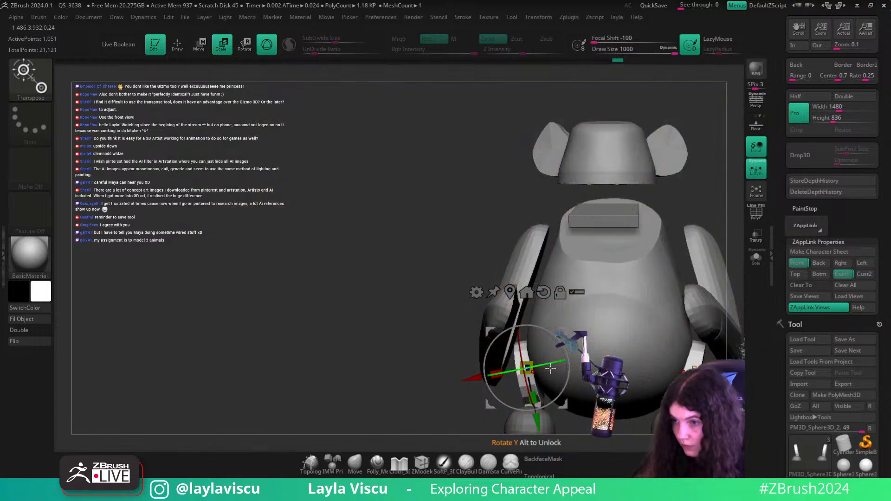
- Check the leg's pose from the side and against the reference in the stored Cust1 view
key(b)
key(c)
key(b)
drag(418, 420, 652, 394)
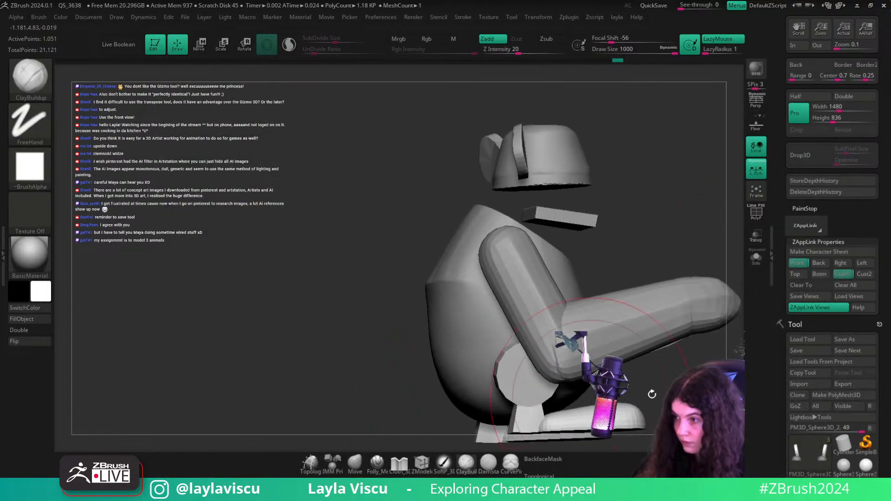
click(843, 274)
key(shift+z)
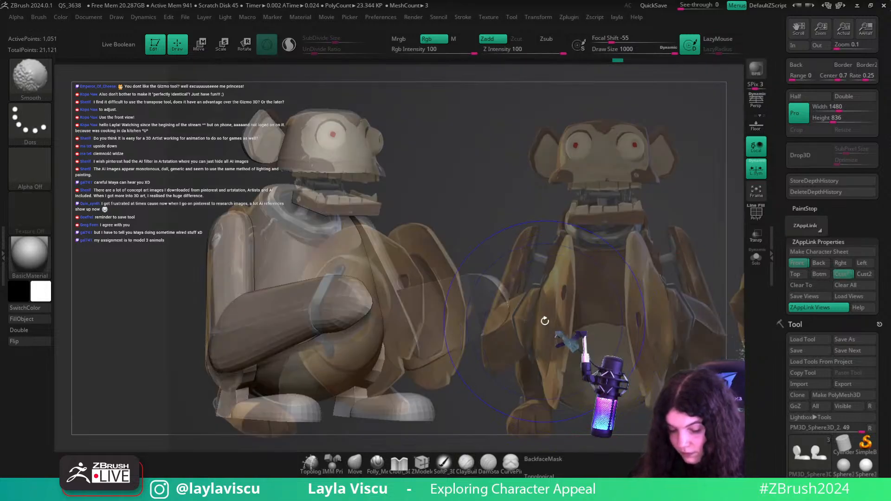
key(shift+z)
- Show the polygroup wireframe on the leg and foot from beneath and choose the Move brush for reshaping
drag(570, 429, 673, 263)
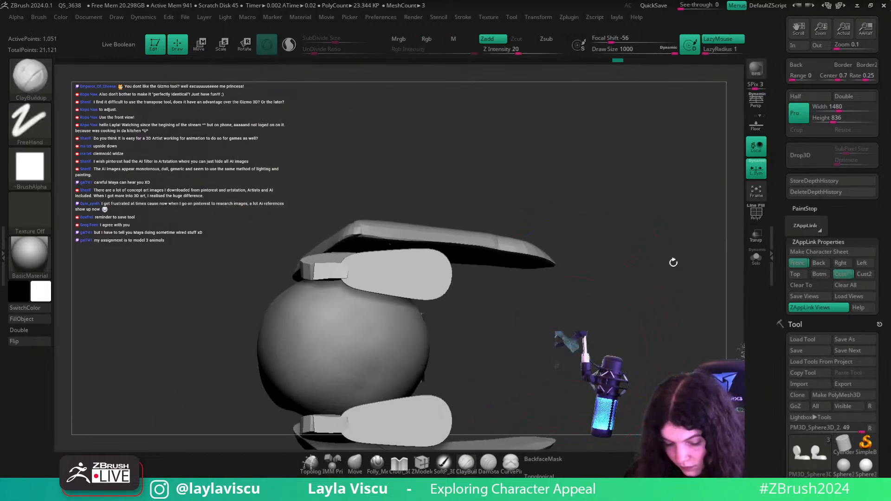
click(428, 471)
ctrl+right_drag(469, 367, 473, 408)
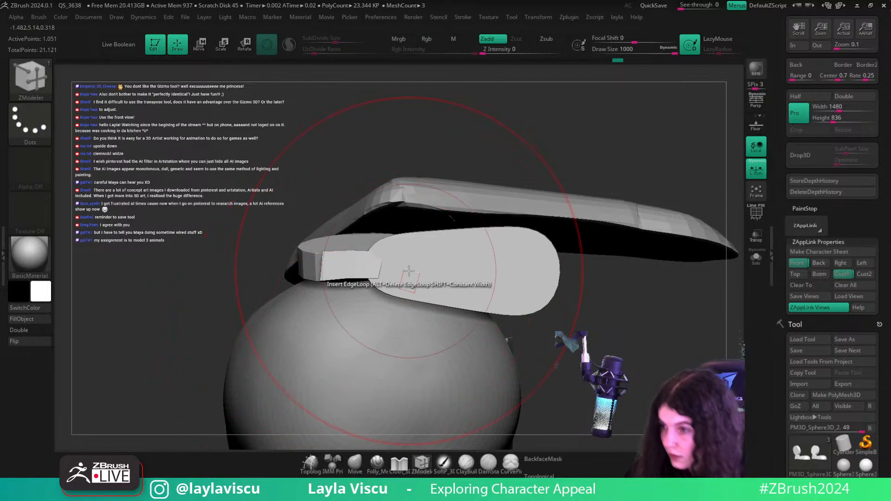
key(shift+f)
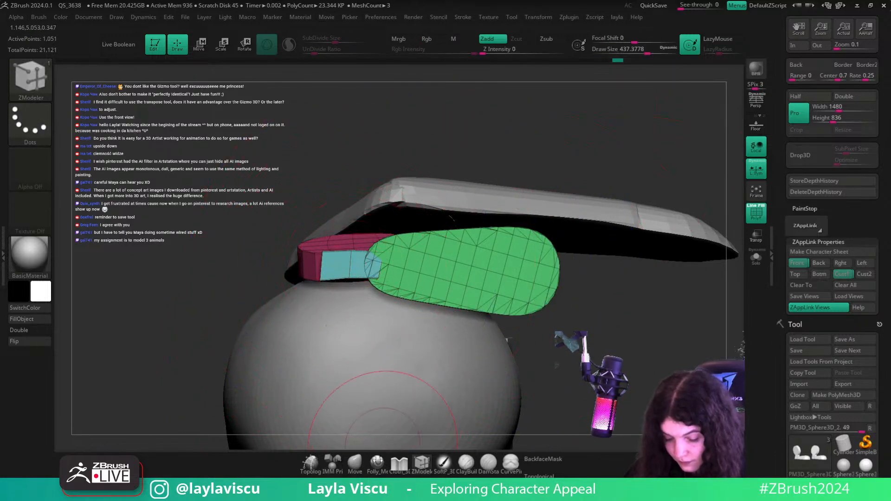
click(355, 461)
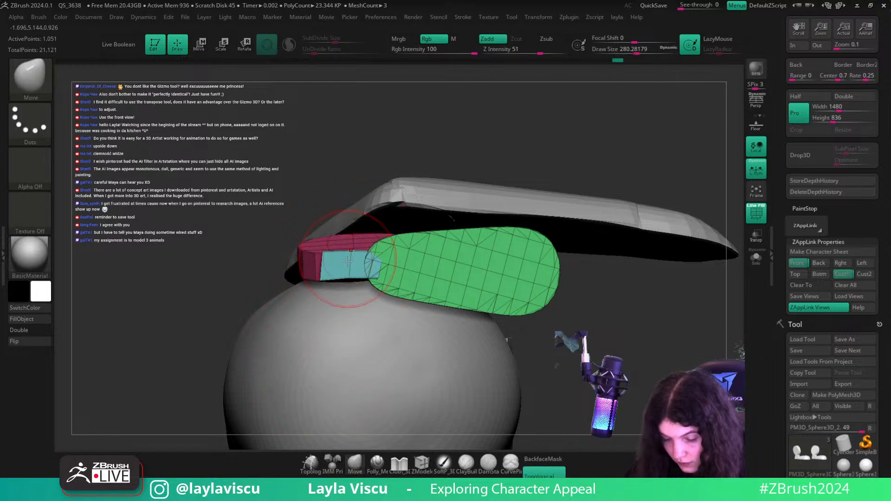
mouse_move(685, 374)
mouse_down()
mouse_move(687, 287)
mouse_move(694, 361)
mouse_up()
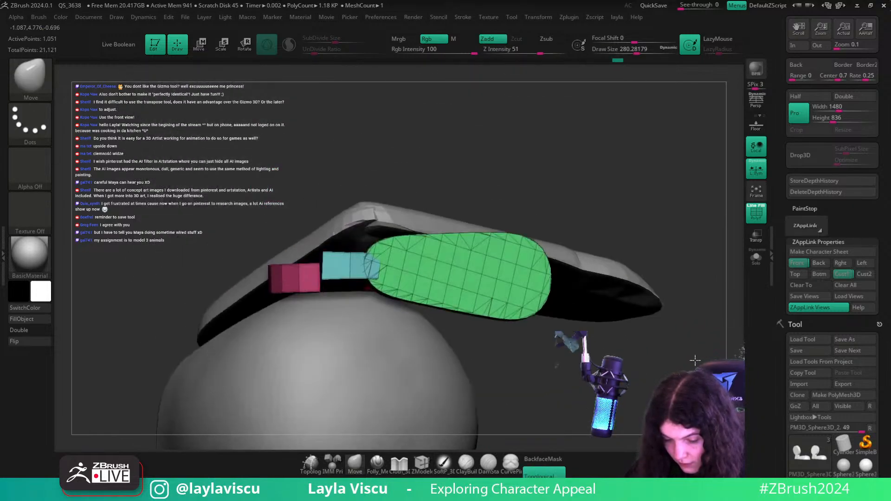
- Isolate the leg's polygroups, widen the lower leg's front end toward the foot with the Move brush, and turn the polyframe off
ctrl+shift+click(345, 265)
ctrl+shift+click(473, 329)
mouse_move(477, 332)
mouse_down()
mouse_move(443, 204)
mouse_move(394, 218)
mouse_up()
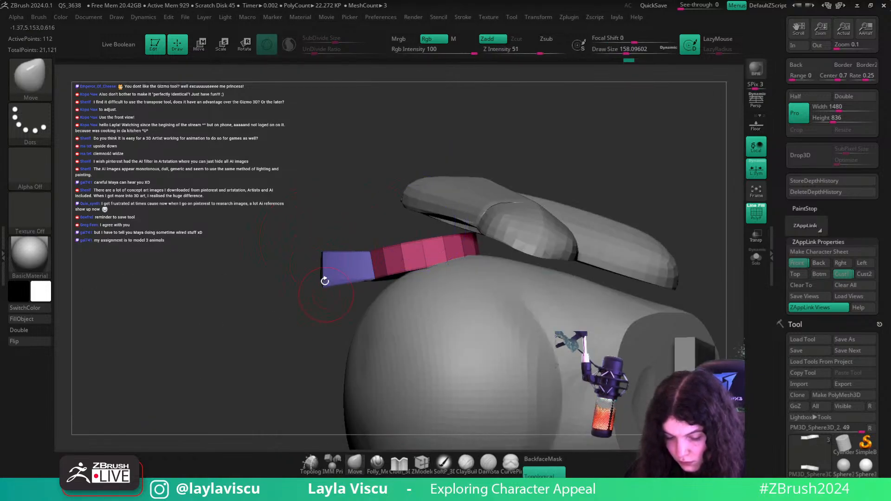
mouse_move(314, 199)
shift+mouse_down()
mouse_move(340, 139)
mouse_move(424, 179)
mouse_move(334, 212)
mouse_move(355, 262)
shift+mouse_up()
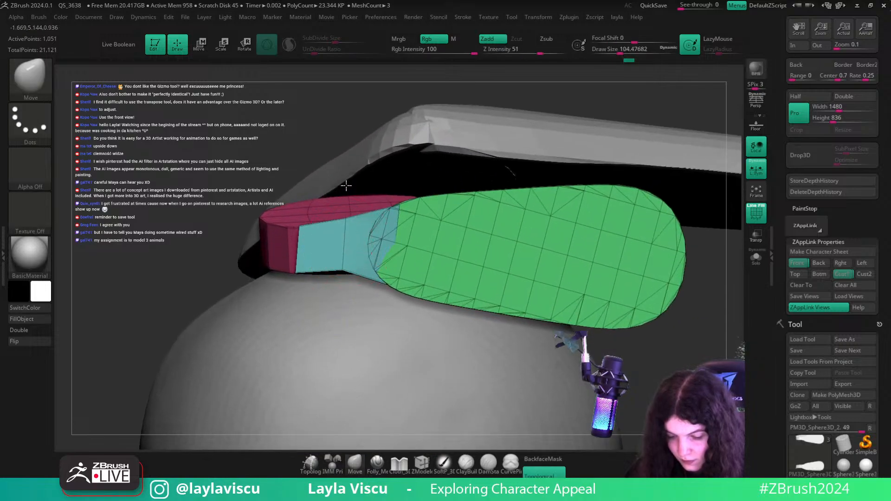
ctrl+right_drag(354, 303, 221, 246)
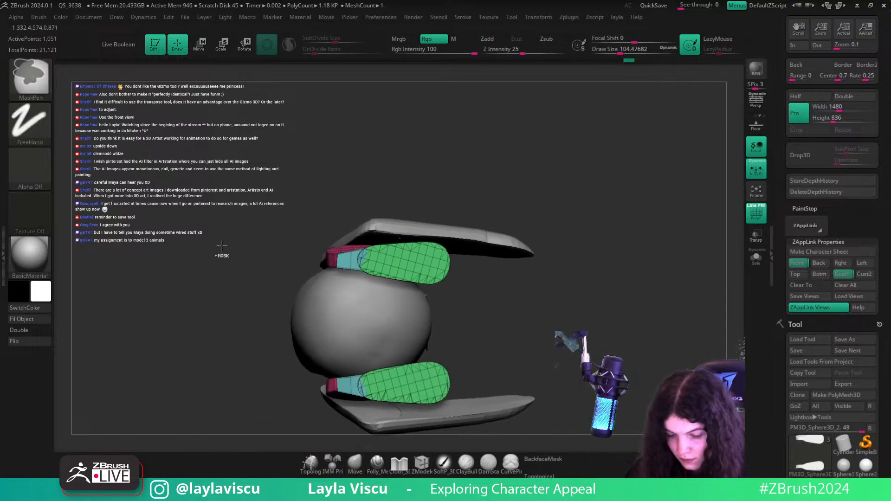
drag(608, 199, 538, 316)
key(shift+f)
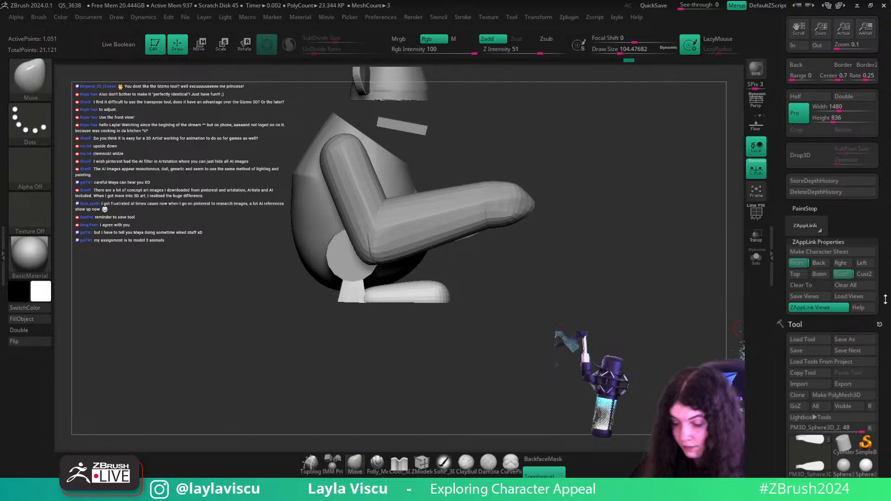
- Turn on perspective and compare the model with the reference in the stored Cust1 and Front views
click(842, 274)
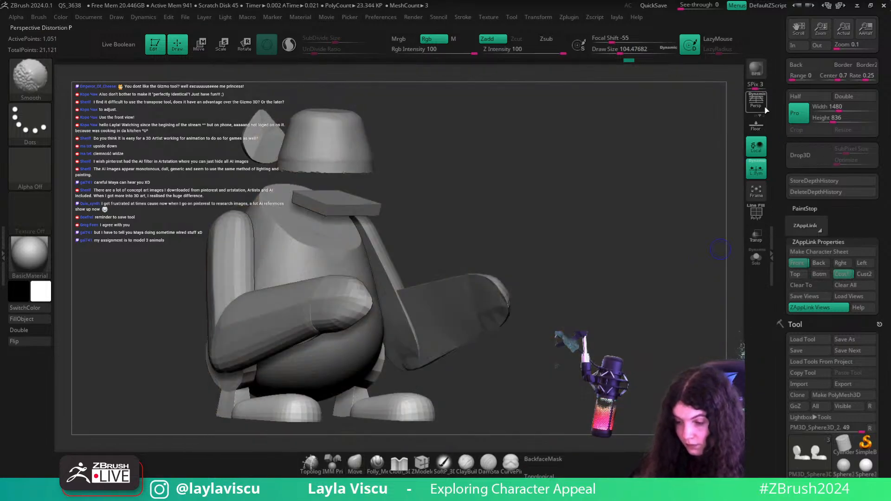
key(shift+z)
key(shift+z)
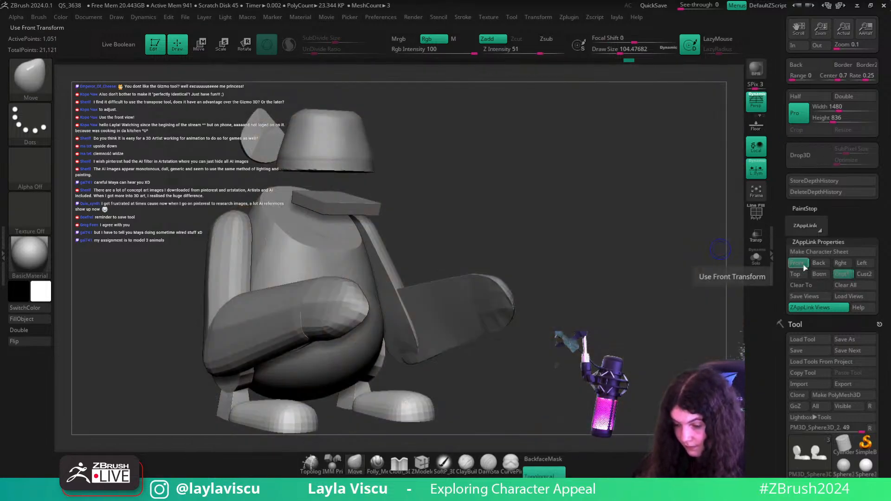
click(802, 265)
key(shift+z)
key(shift+z)
- Save the tool with Save As, accepting the proposed file name
click(844, 339)
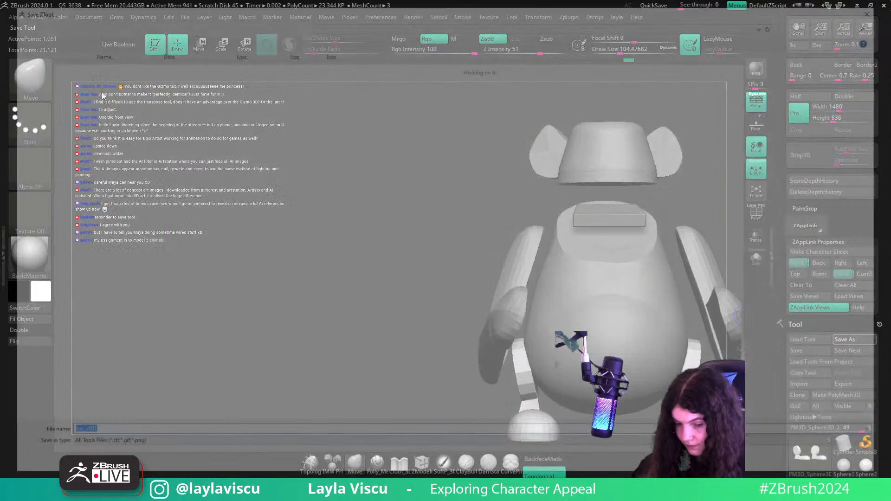
key(Return)
key(Return)
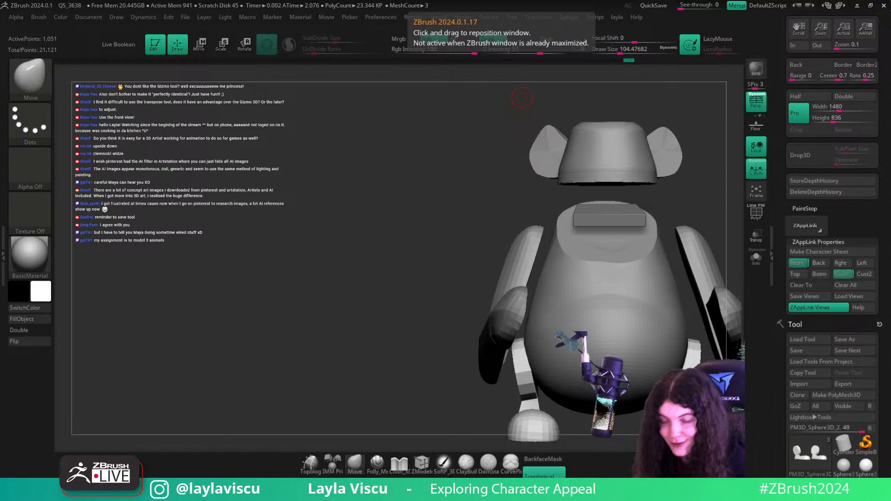
- Return to the stored Cust1 view, compare it with the reference overlay, and select the arms subtool
click(842, 280)
key(shift+z)
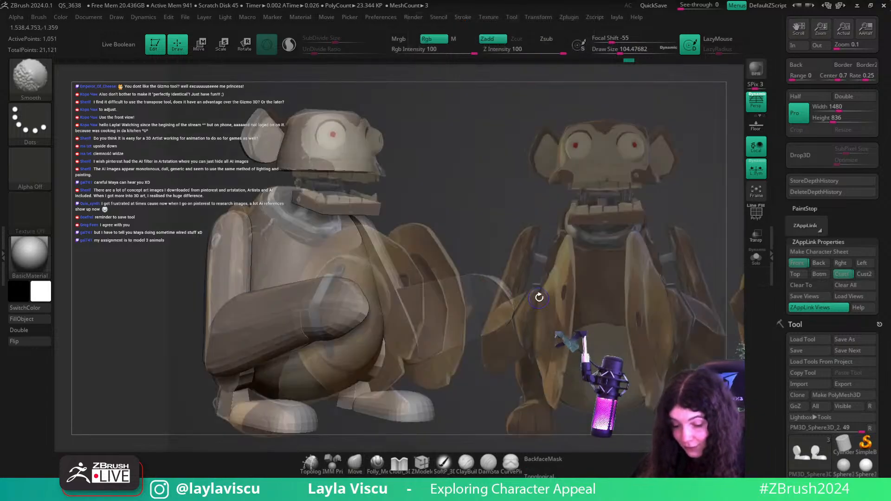
key(shift+z)
key(shift+z)
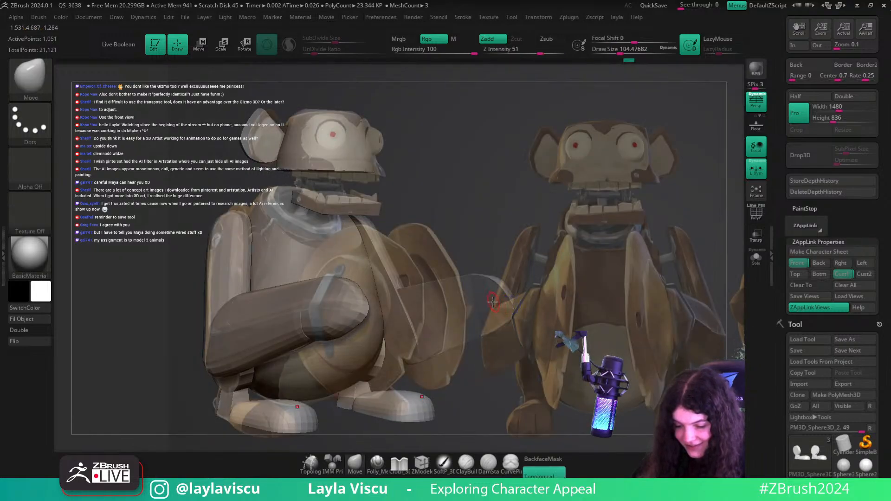
alt+click(503, 306)
key(shift+z)
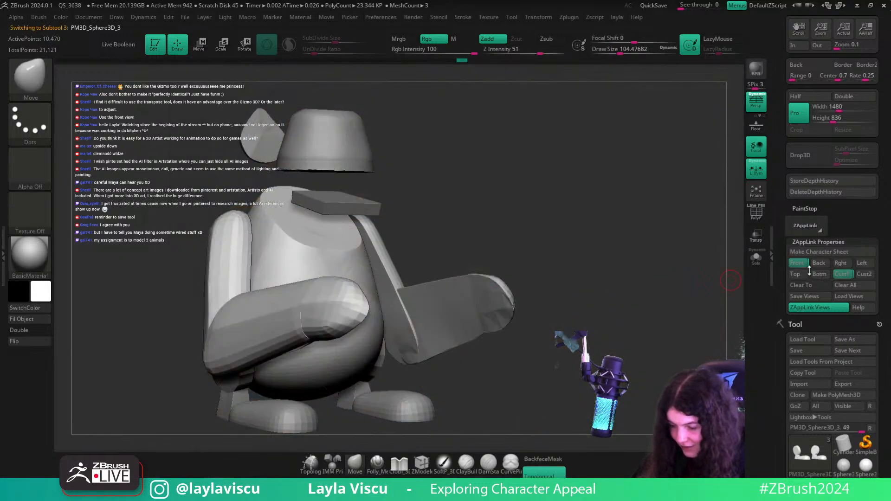
- Inspect the arms from beneath and against the reference in the stored Cust1 view
drag(687, 278, 607, 251)
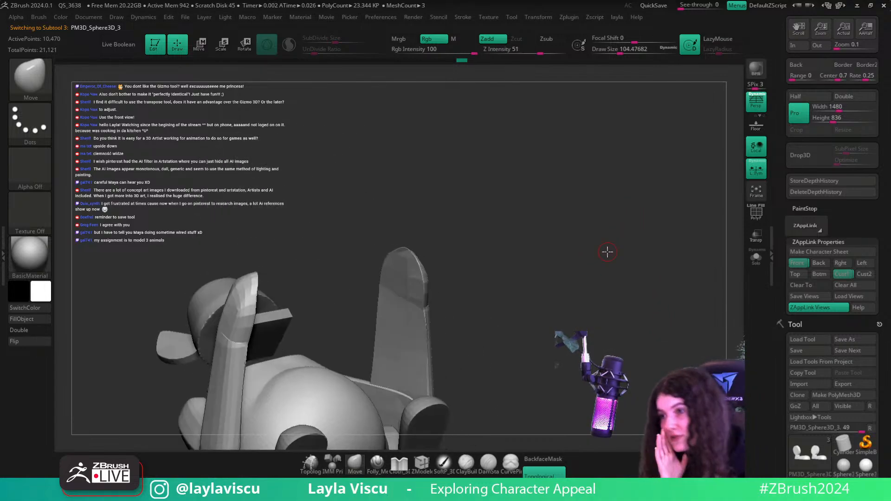
click(847, 276)
key(shift+z)
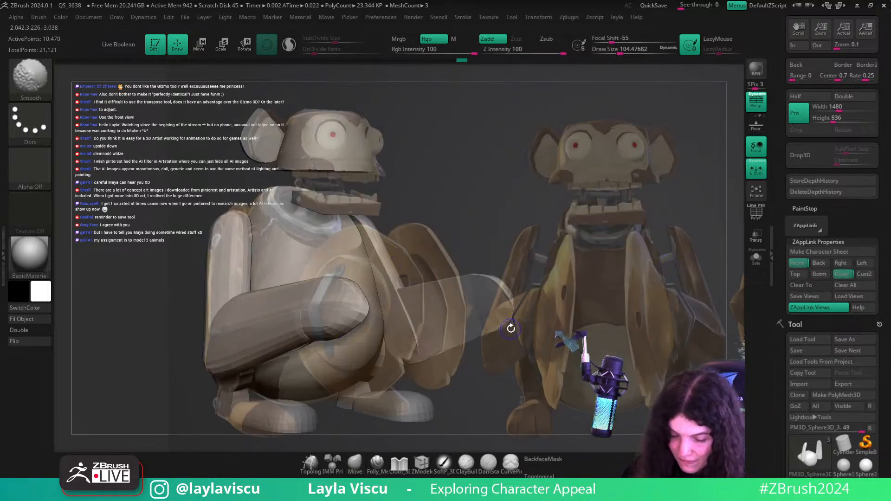
key(shift+z)
key(shift+z)
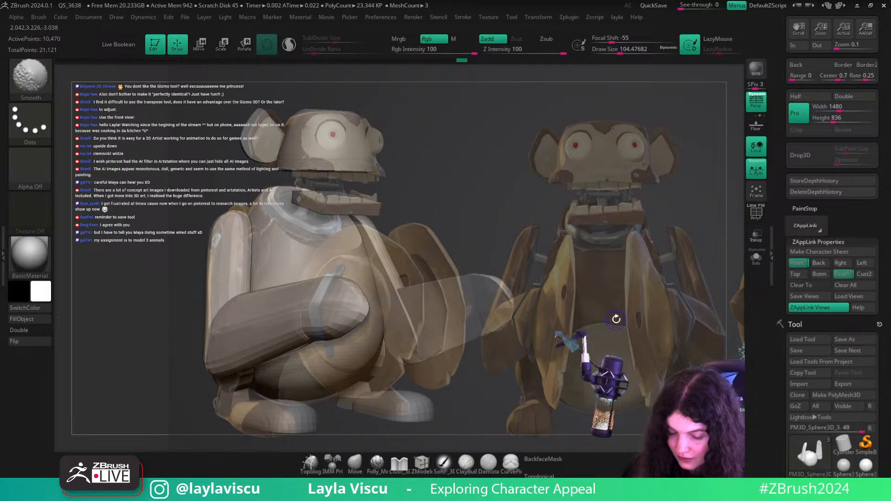
- Compare the head, body and arms with the reference in the stored Cust1 and Front views
key(shift+z)
key(shift+z)
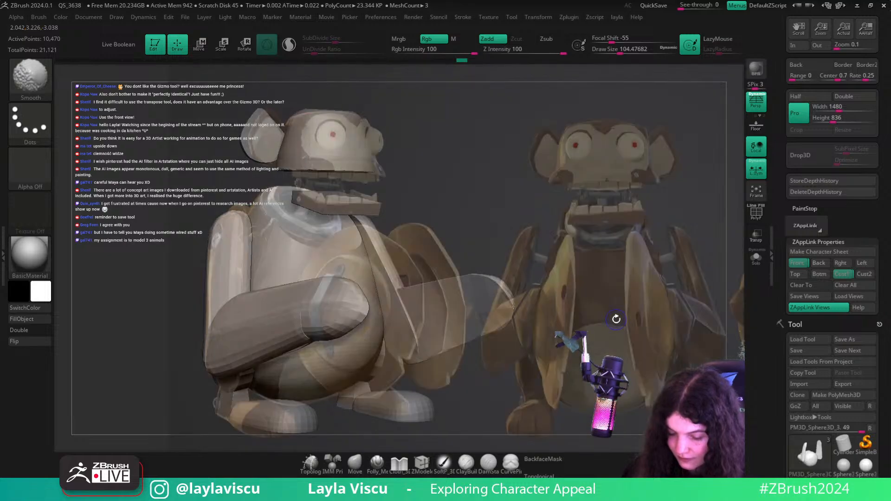
key(shift+z)
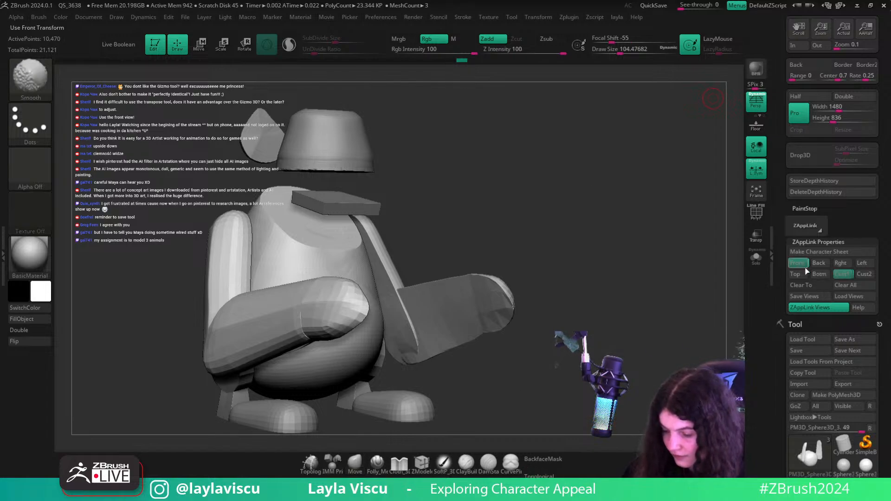
key(shift+z)
key(shift+z)
key(shift+z)
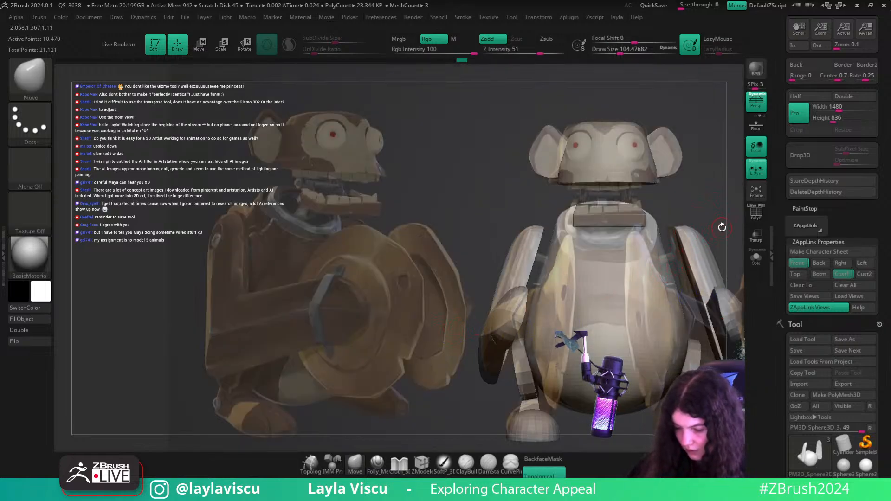
key(shift+z)
drag(721, 227, 641, 239)
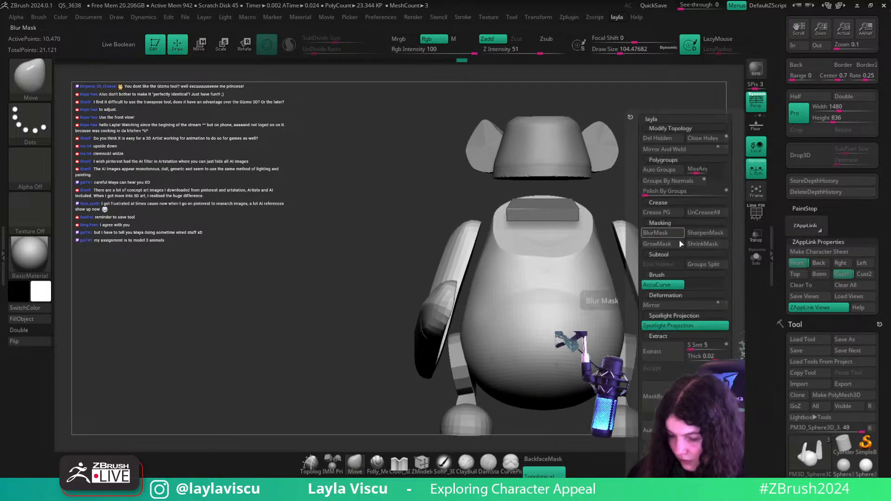
- Turn off local symmetry and apply Mirror And Weld to the body-and-arms subtool and the head subtool
key(shift+f)
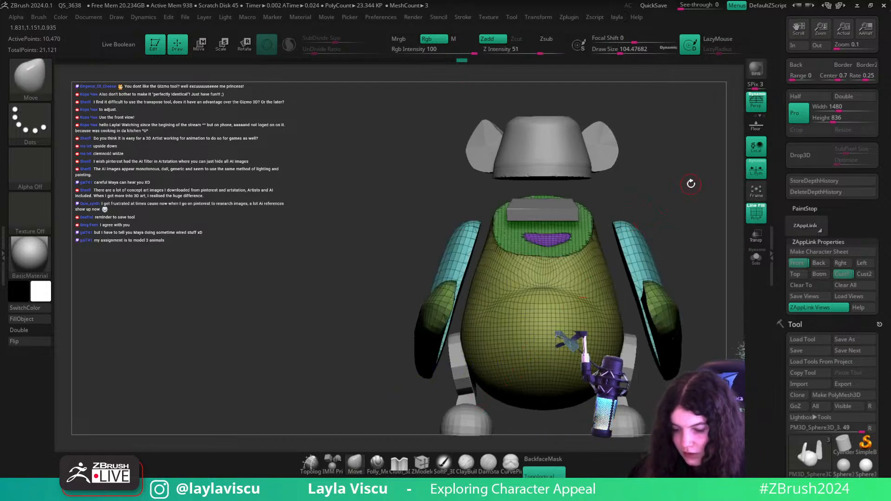
key(space)
click(680, 153)
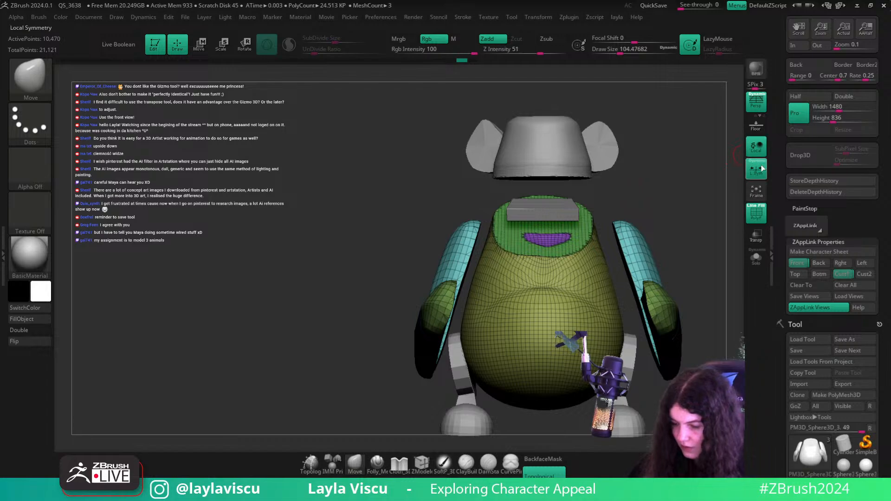
key(space)
click(679, 153)
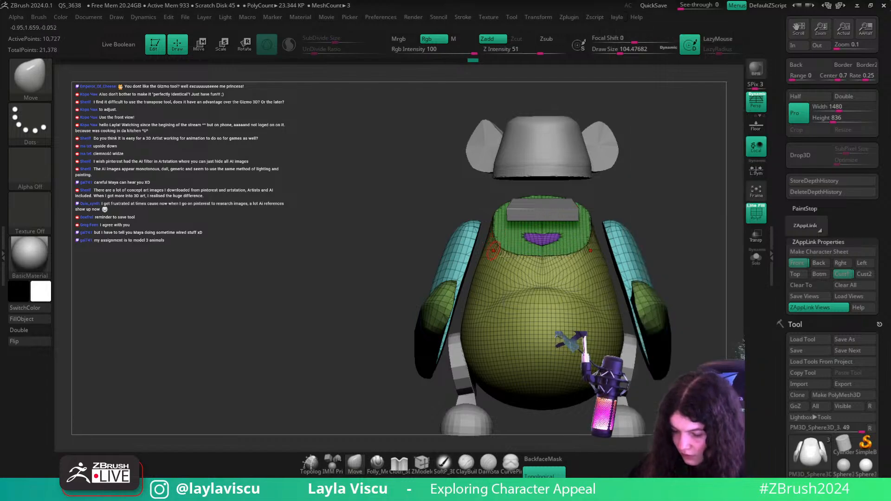
key(ctrl+z)
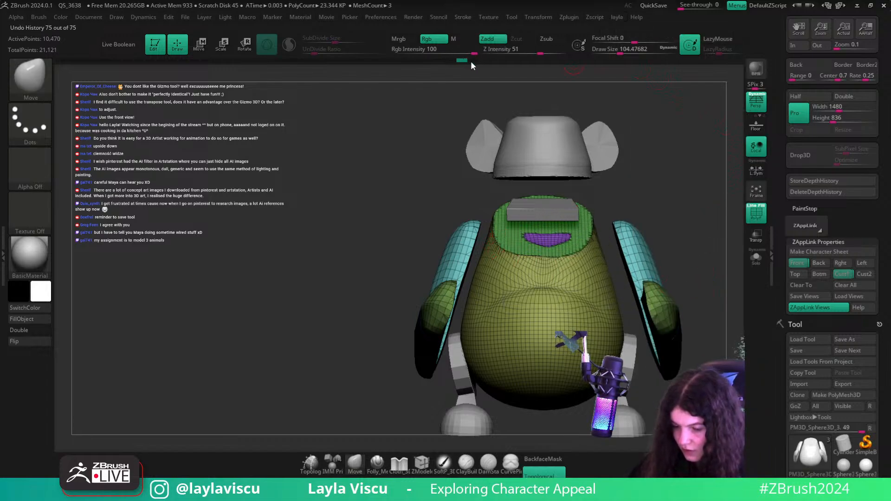
click(471, 60)
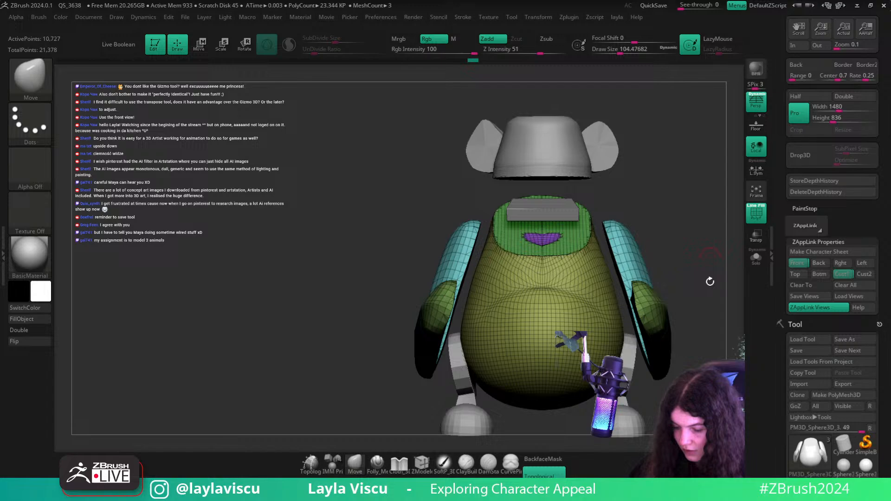
alt+click(552, 159)
key(space)
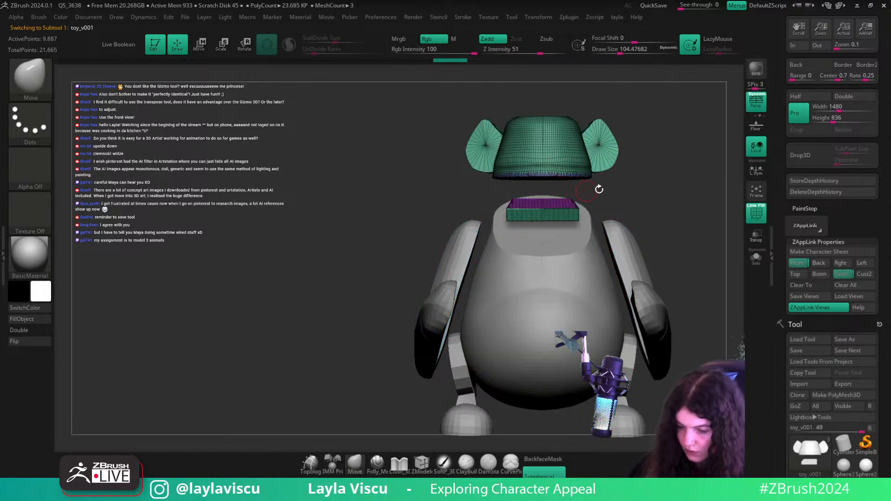
- Check the mirrored head and jaw against the reference overlay in the stored Cust1 and Front views
click(842, 274)
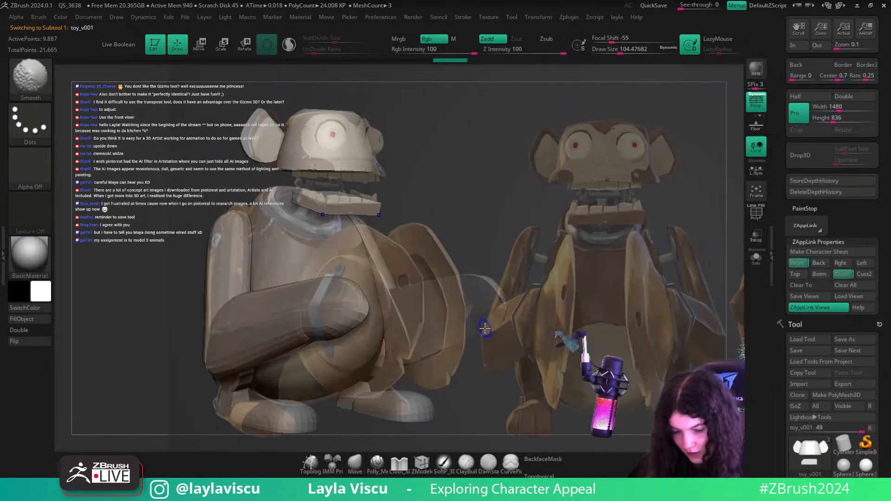
key(shift+z)
key(shift+z)
key(shift+z)
key(shift+z)
key(shift+z)
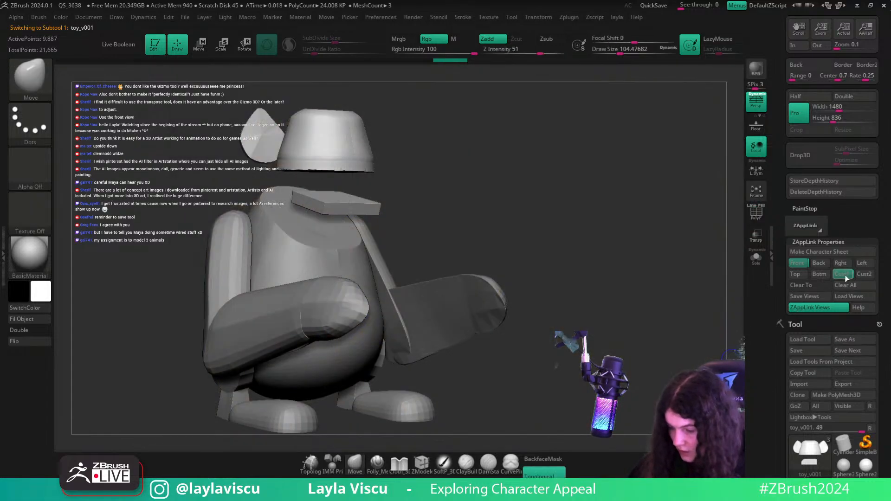
key(shift+z)
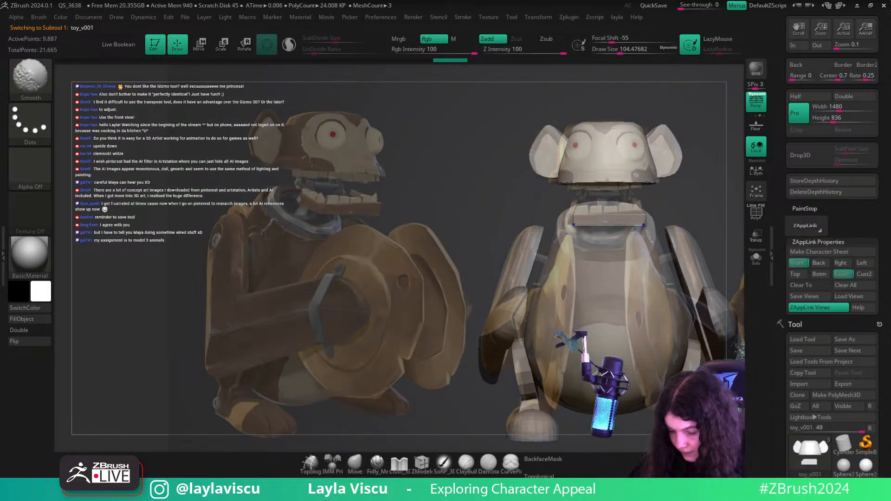
key(shift+z)
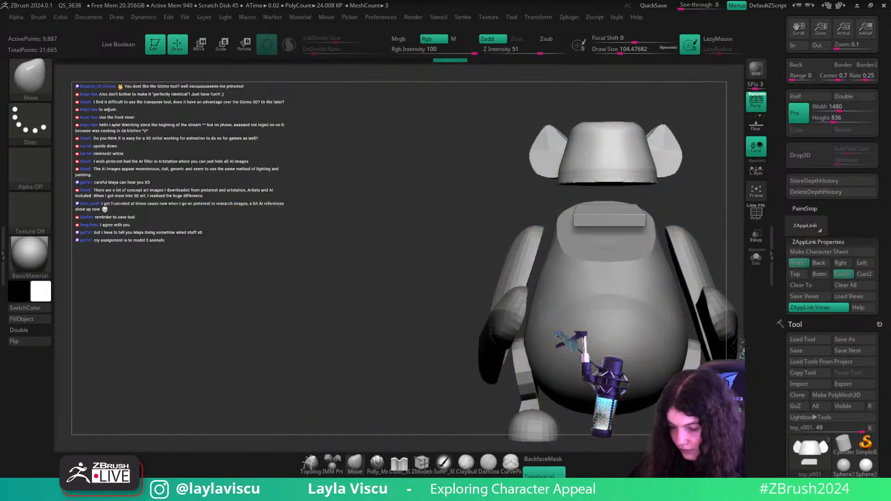
- Select the body-and-arms subtool and check it against the reference in the stored Front view
alt+right_drag(605, 272, 538, 260)
alt+click(538, 261)
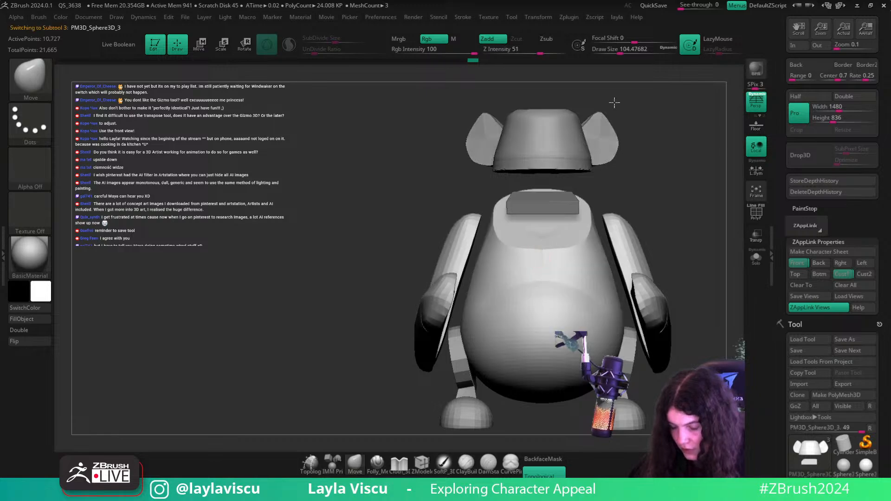
key(o)
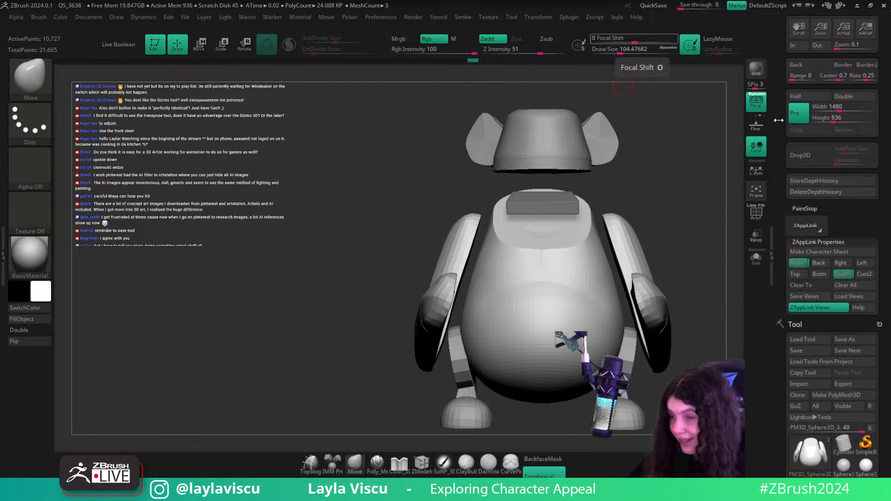
click(798, 263)
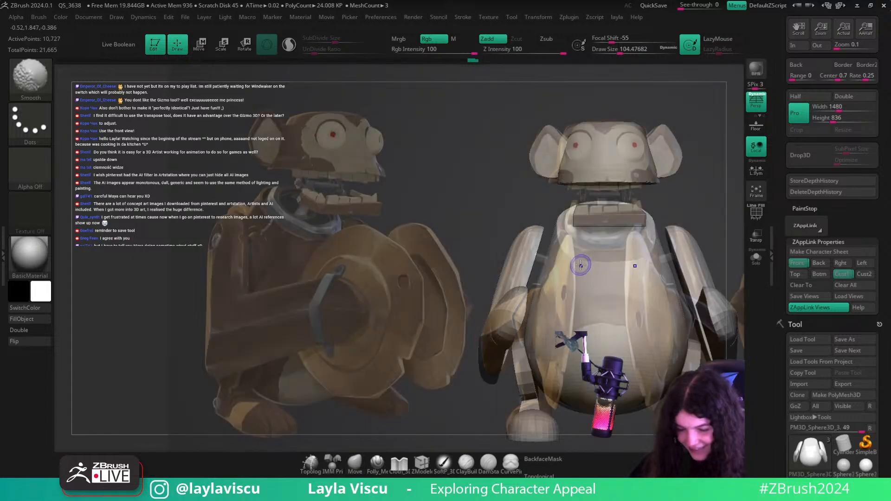
key(shift+z)
alt+drag(403, 312, 353, 268)
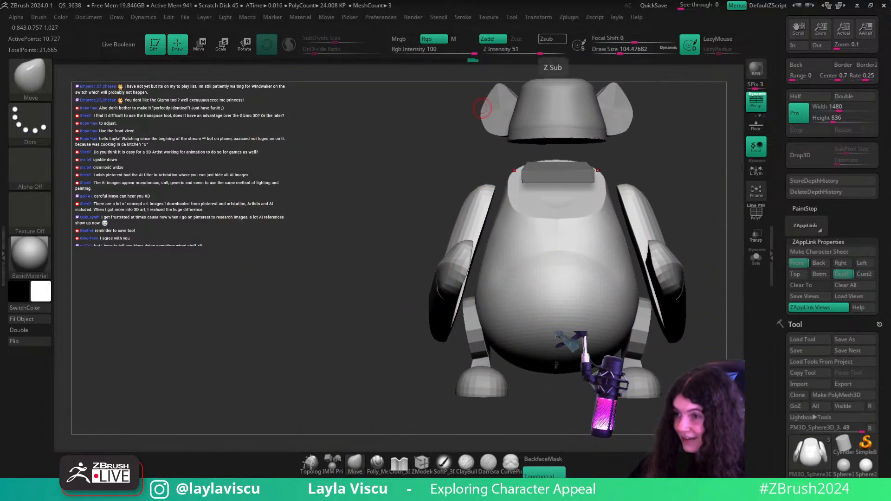
drag(710, 306, 451, 300)
- Insert an IMM Primitives cylinder on the hand, mirrored to the other side, as the base for the cymbals
key(b)
key(i)
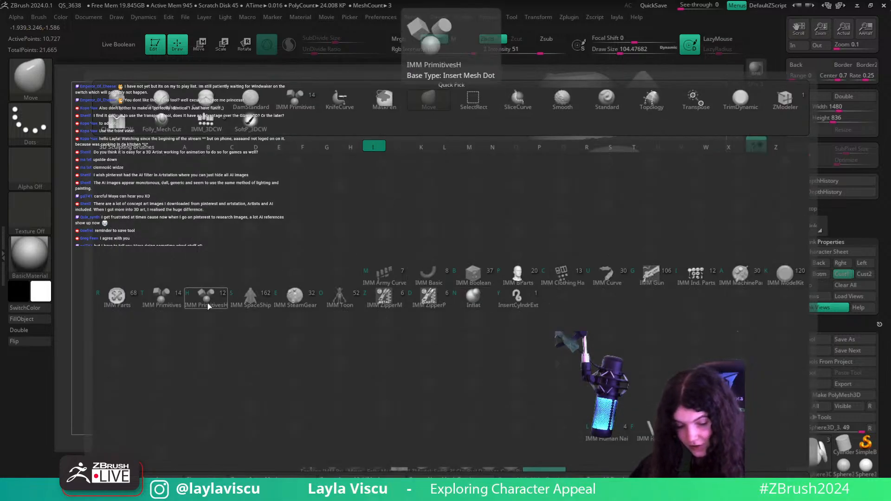
click(163, 301)
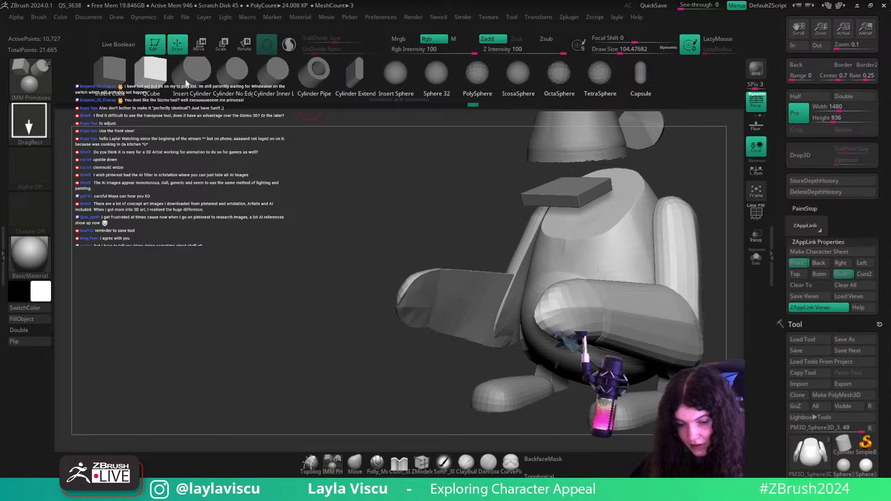
key(shift)
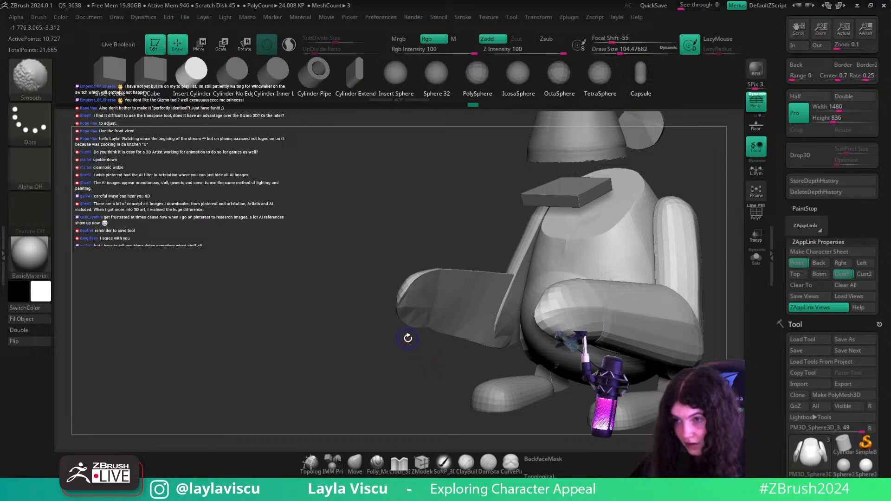
key(shift+f)
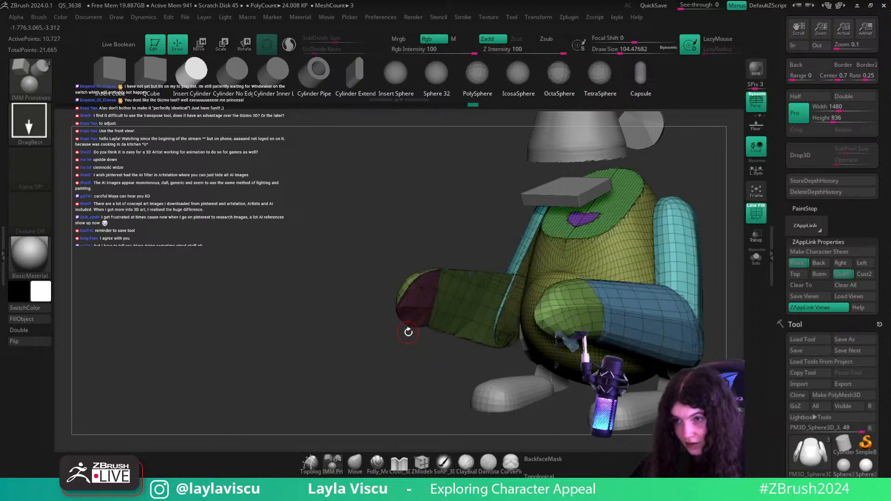
drag(408, 332, 379, 334)
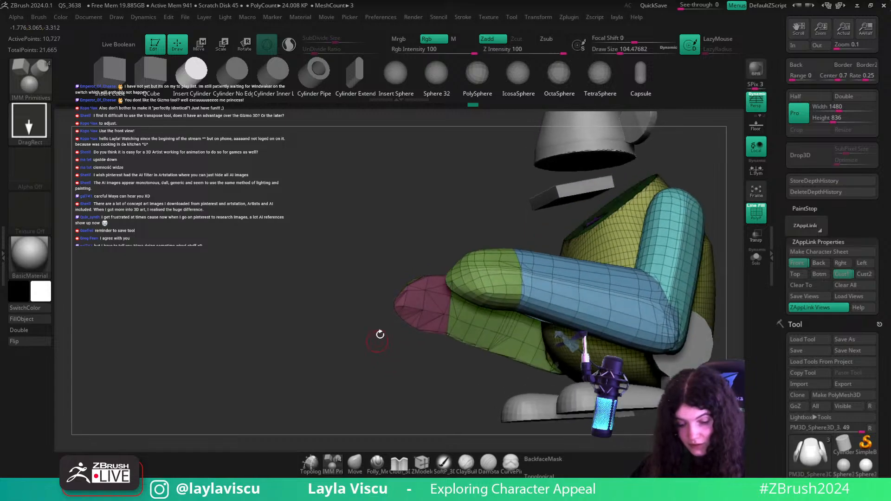
drag(420, 303, 413, 340)
drag(378, 371, 416, 412)
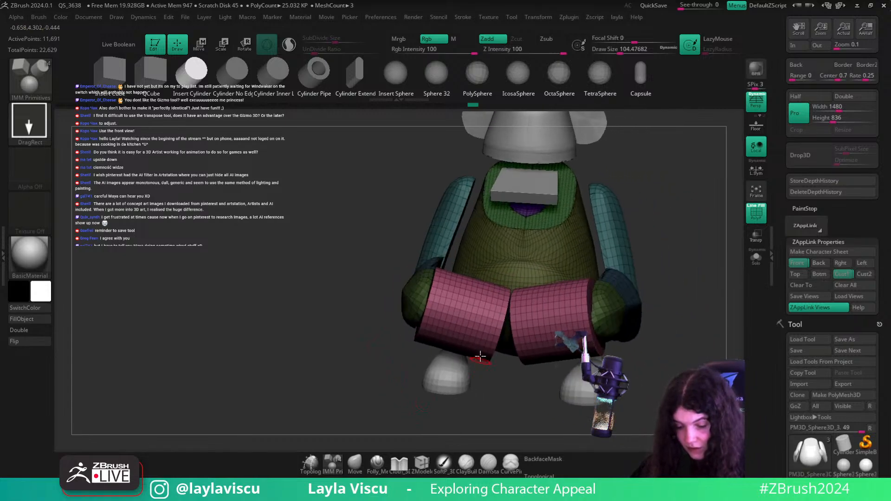
- Turn on local symmetry and flatten the inserted cylinders into thin cymbal discs, checking them in the stored Cust1 view
key(r)
drag(459, 315, 373, 284)
key(ctrl+z)
click(762, 172)
key(shift+f)
click(840, 274)
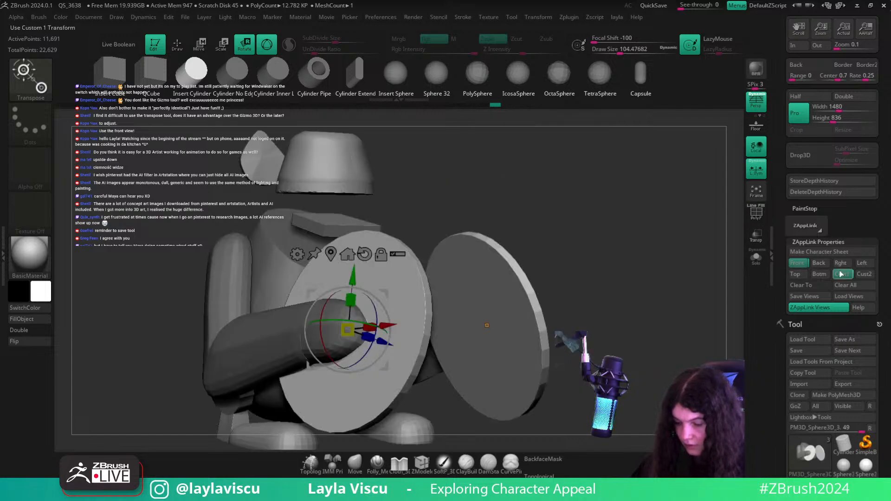
- Scale the cymbals down and shift them along their X axis to match the reference overlay
key(shift+z)
drag(348, 330, 332, 326)
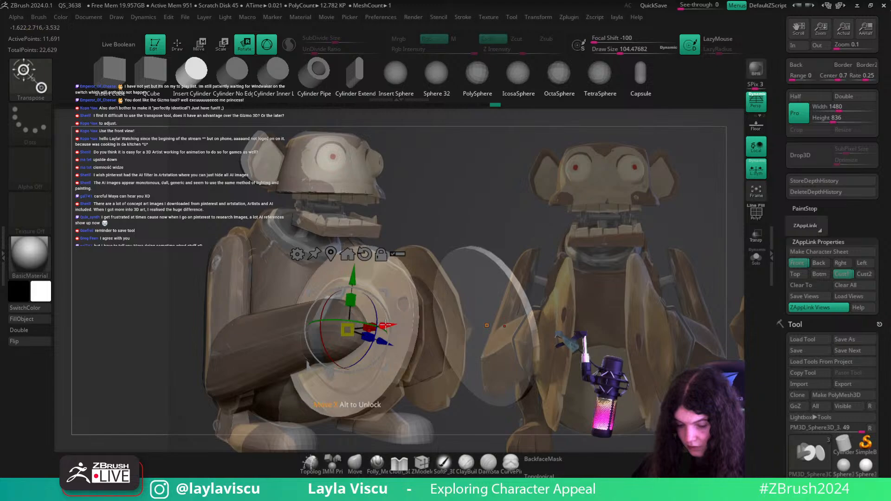
drag(387, 325, 393, 328)
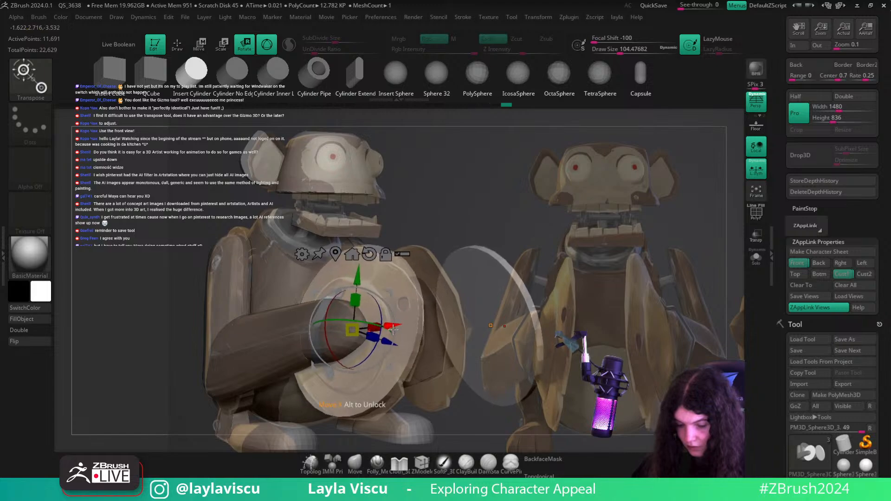
- Pick the Move brush and compare the cymbals with the reference from the side and in the Cust1 and Front views
click(355, 464)
mouse_move(482, 395)
right_down()
mouse_move(555, 369)
mouse_move(592, 340)
mouse_move(606, 441)
mouse_move(617, 321)
right_up()
key(shift+z)
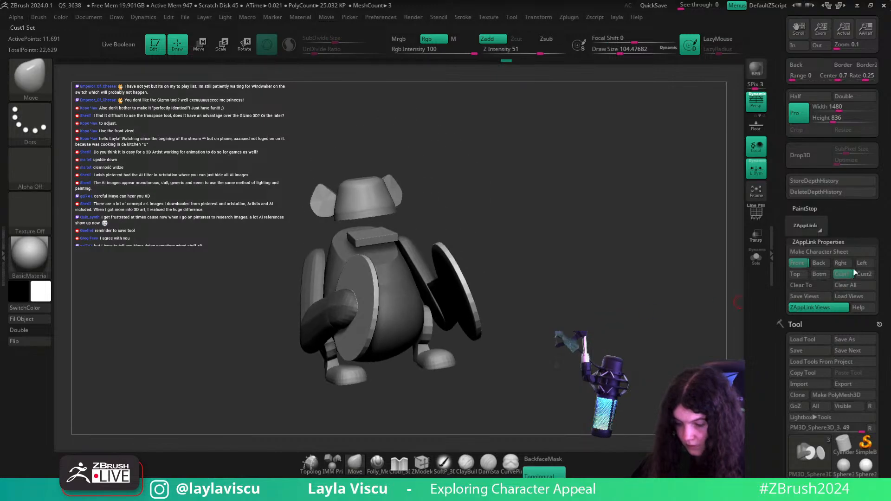
click(852, 273)
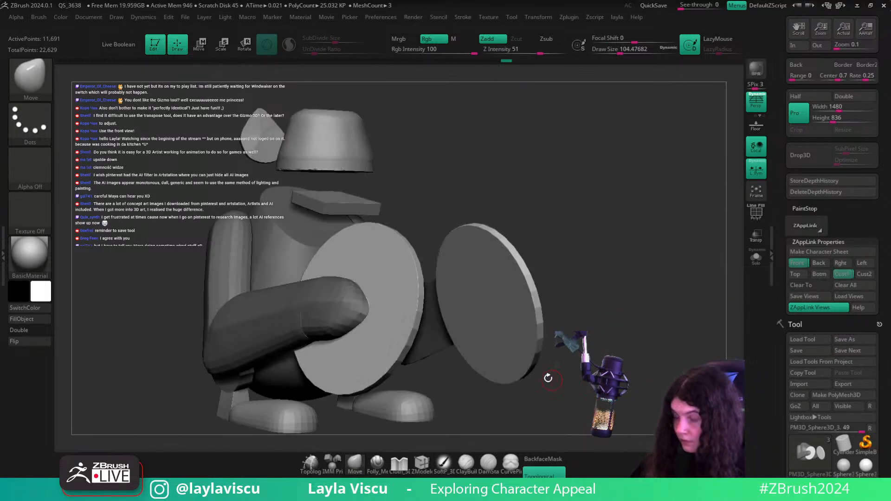
right_drag(547, 376, 677, 350)
key(shift+z)
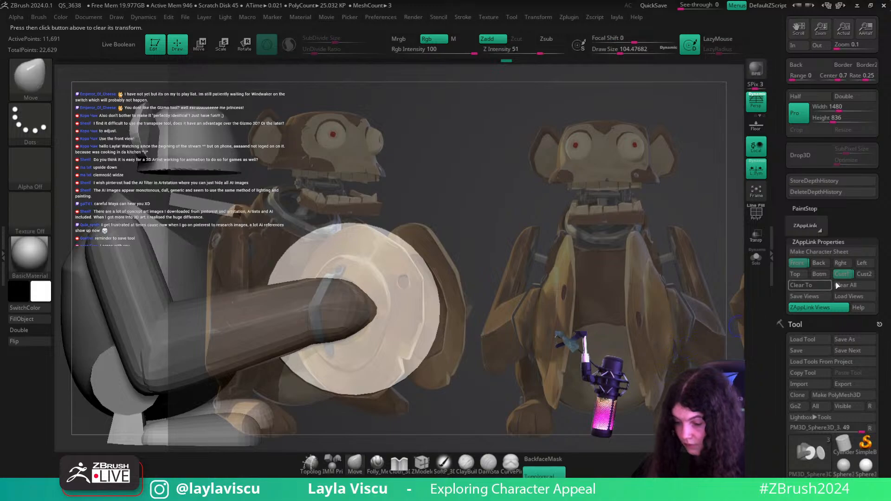
click(840, 275)
click(800, 264)
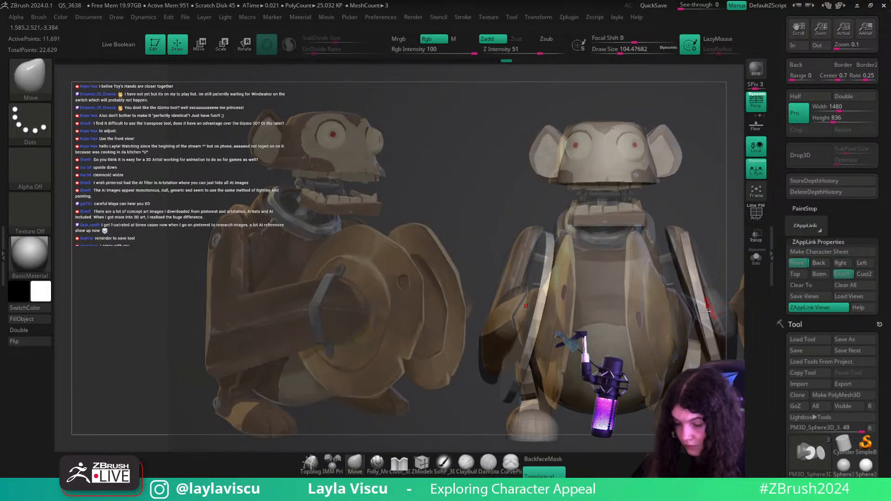
- Move the cymbals inward and turn them more upright to follow the reference, undoing the last Z move made in Cust1
key(w)
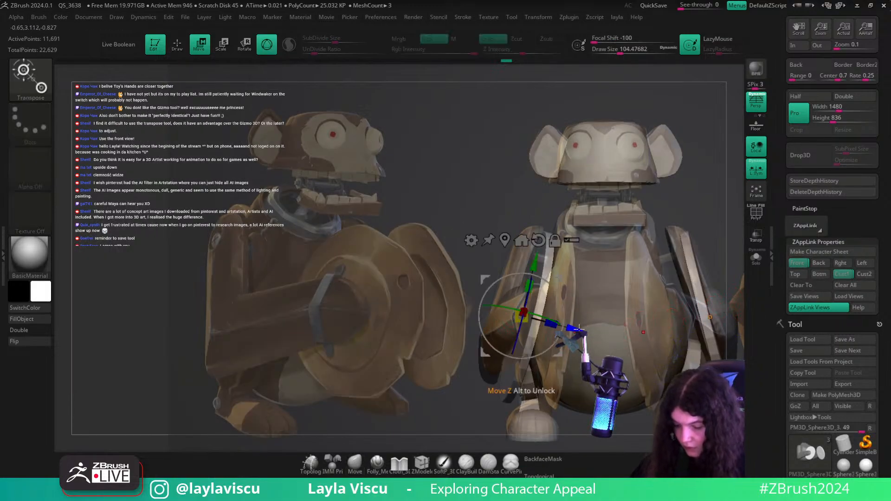
drag(585, 325, 600, 329)
drag(568, 354, 593, 359)
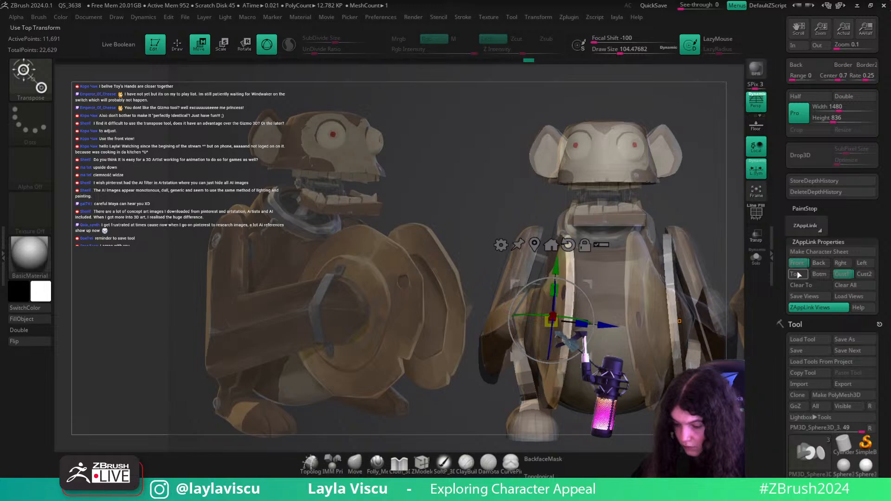
click(797, 262)
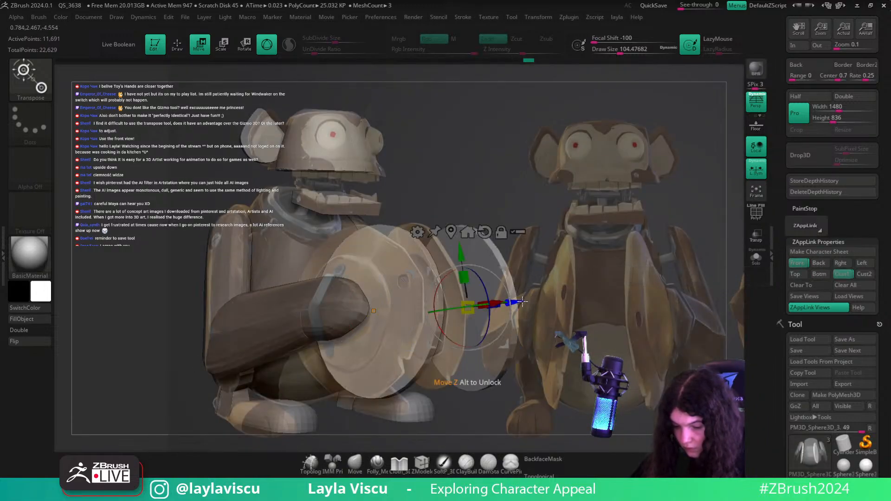
drag(522, 302, 543, 308)
key(ctrl+z)
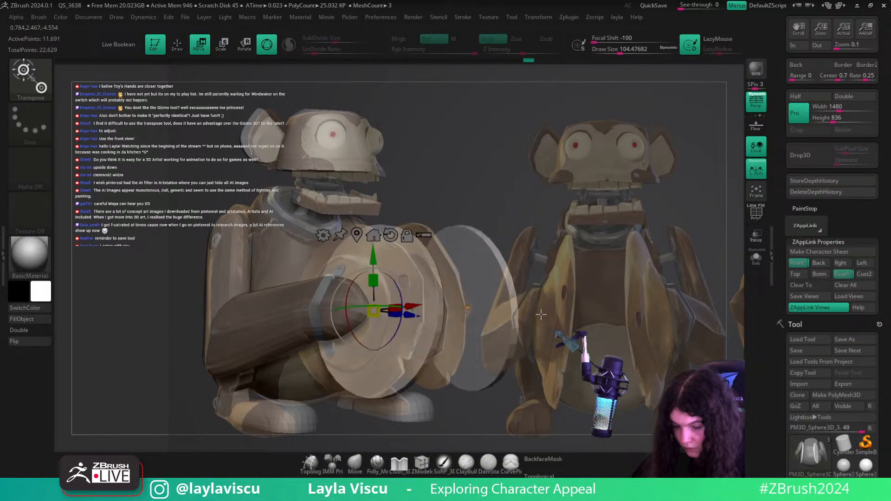
- Check the cymbals in the Cust1 view, and compare their two recent placements from the front with the reference hidden
key(q)
mouse_move(497, 384)
mouse_down()
mouse_move(694, 314)
mouse_move(679, 364)
mouse_up()
click(841, 274)
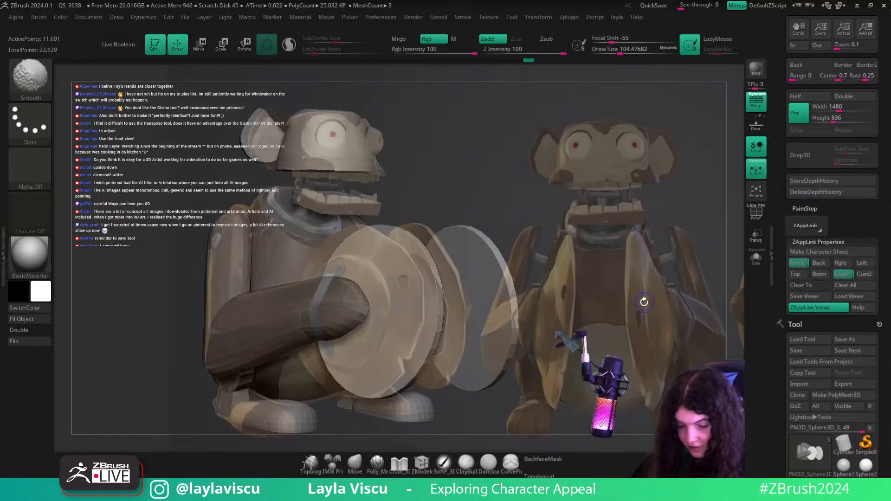
key(shift+z)
mouse_move(644, 302)
mouse_down()
mouse_move(610, 324)
mouse_move(640, 308)
mouse_move(619, 318)
mouse_move(652, 322)
mouse_move(697, 302)
mouse_move(631, 302)
mouse_up()
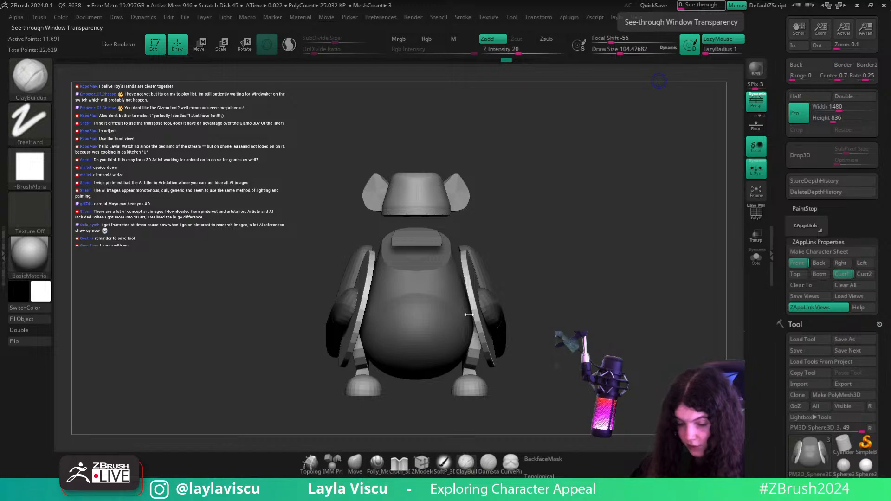
click(528, 59)
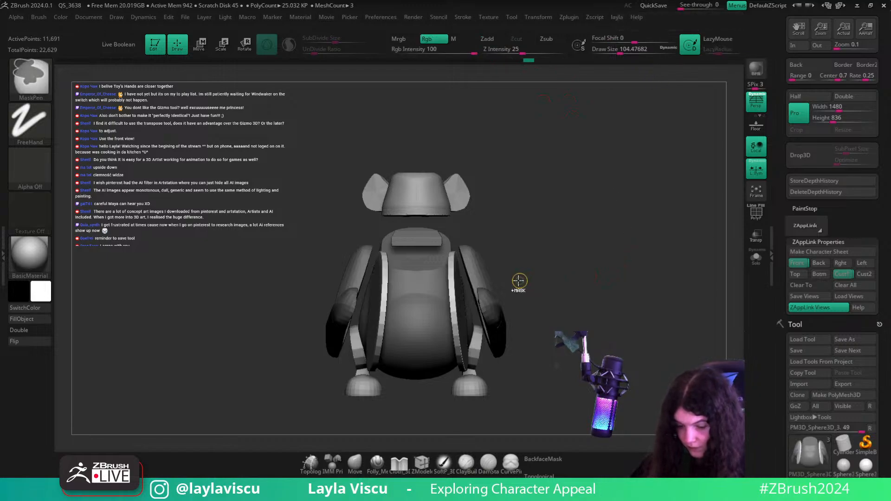
key(shift)
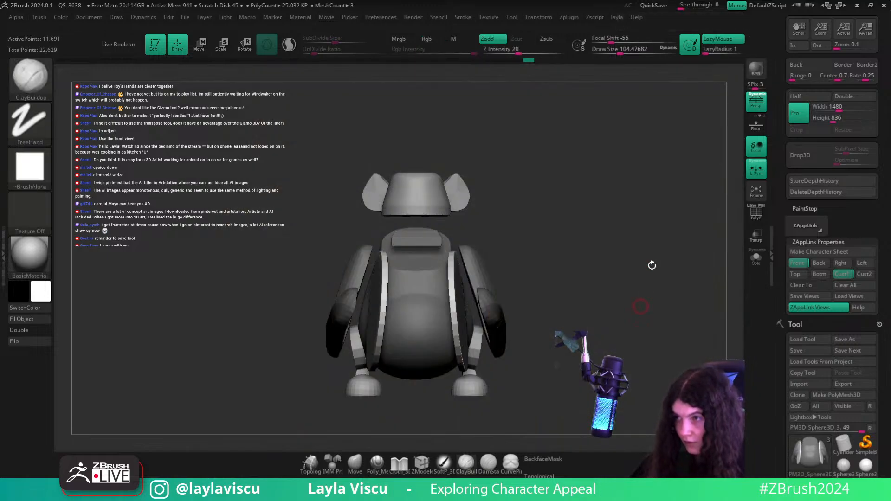
- Show the reference overlay and move its front drawing over the model
key(shift+z)
drag(613, 288, 492, 265)
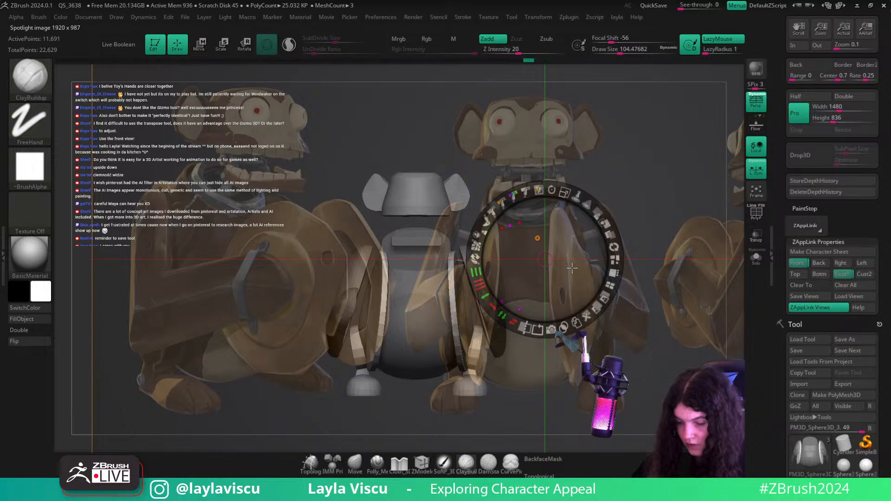
key(z)
key(z)
drag(585, 219, 476, 236)
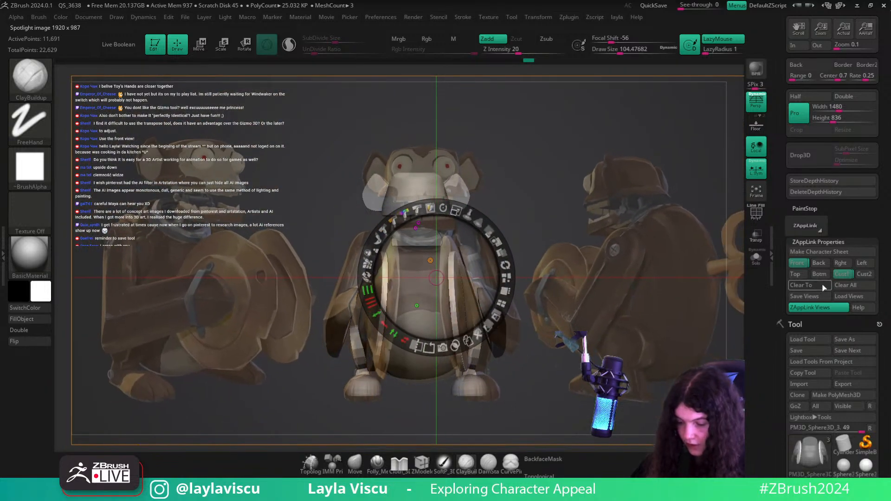
- Recall the stored Cust1 and Front views and shift the reference so its front drawing and the model overlap
click(842, 275)
click(799, 264)
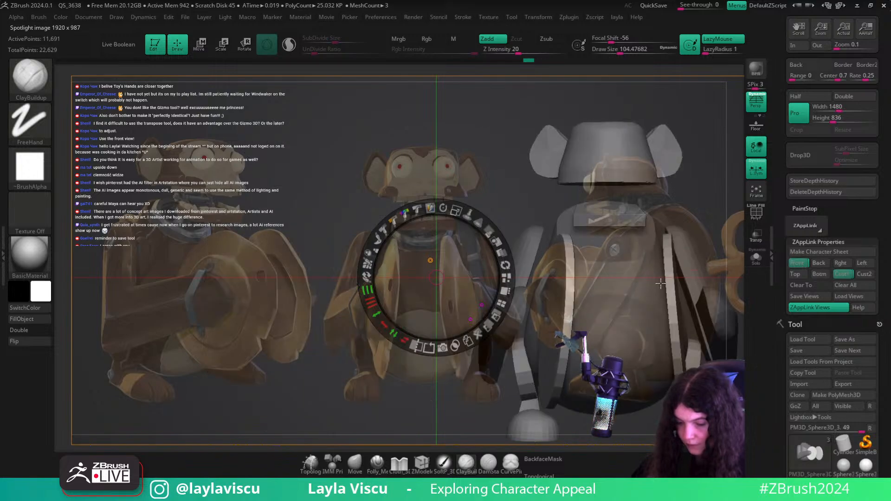
drag(709, 219, 606, 212)
key(z)
key(z)
drag(420, 225, 587, 233)
key(z)
alt+right_drag(676, 196, 624, 207)
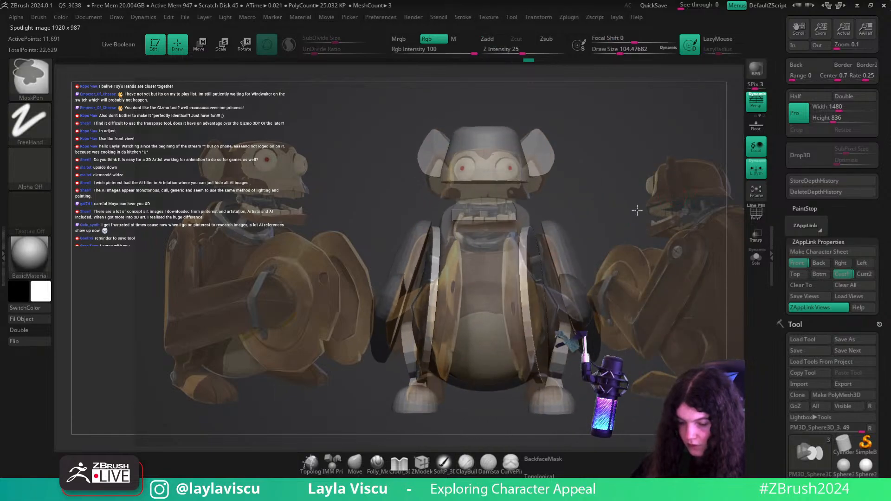
- Match the model's size to the reference and fine-tune the front drawing's position over the head, body and feet
key(z)
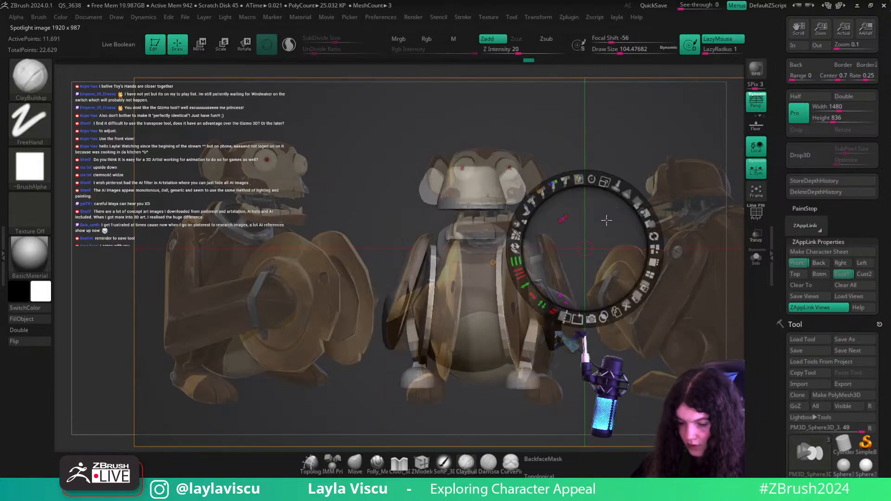
key(z)
ctrl+right_drag(606, 221, 606, 203)
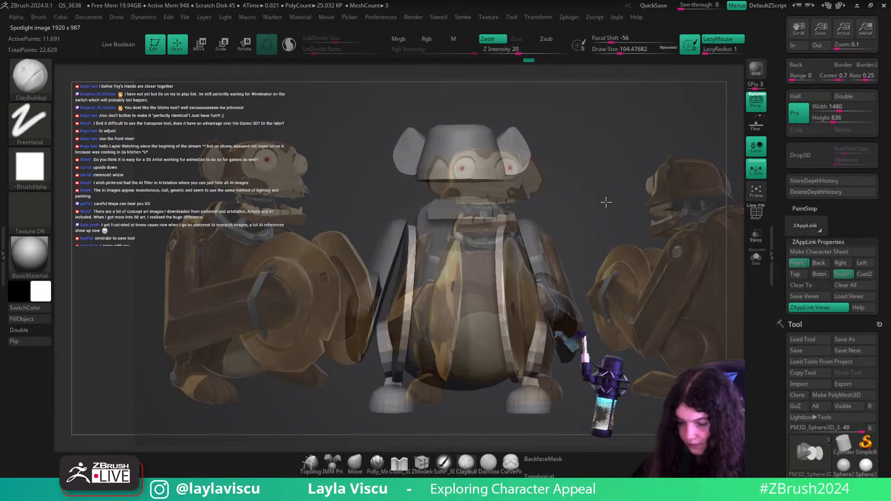
key(z)
drag(604, 182, 621, 189)
drag(611, 222, 614, 214)
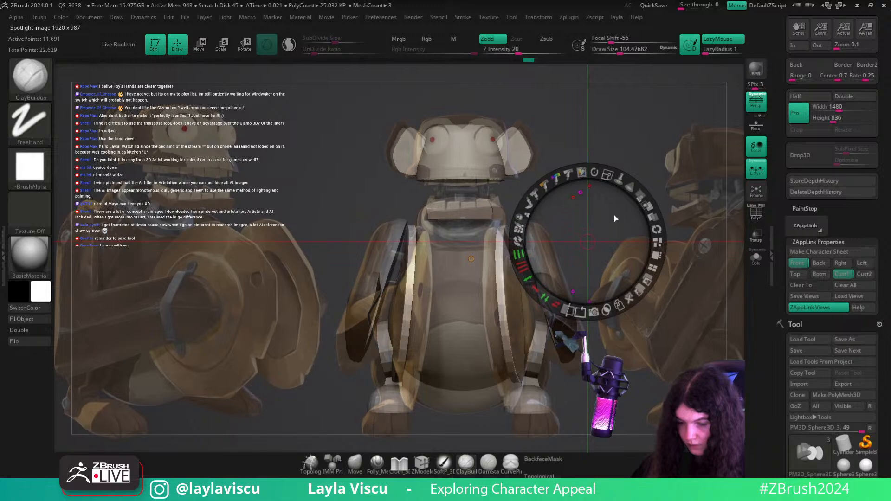
drag(610, 175, 603, 200)
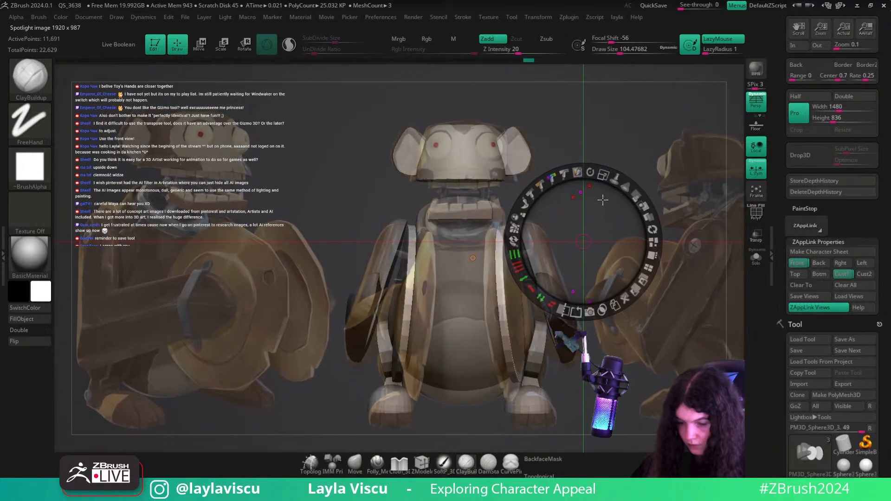
key(z)
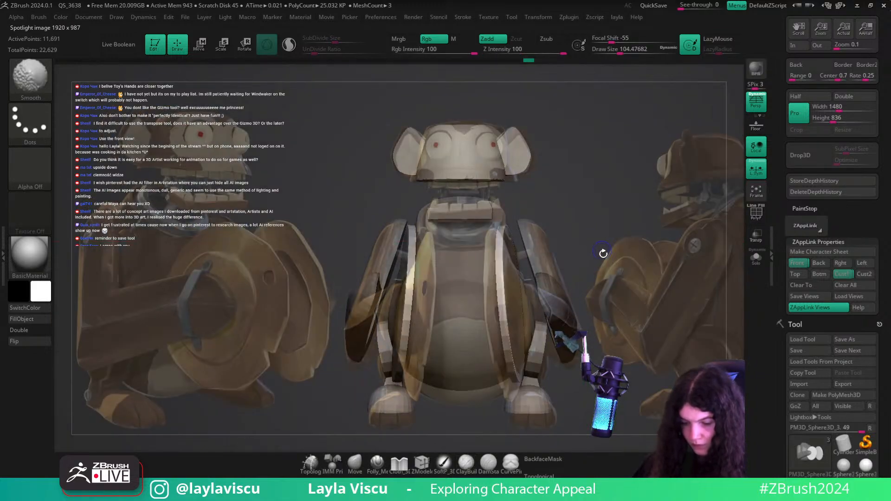
- Undo the last cymbal change and move both cymbals inward to line up with the front drawing
key(w)
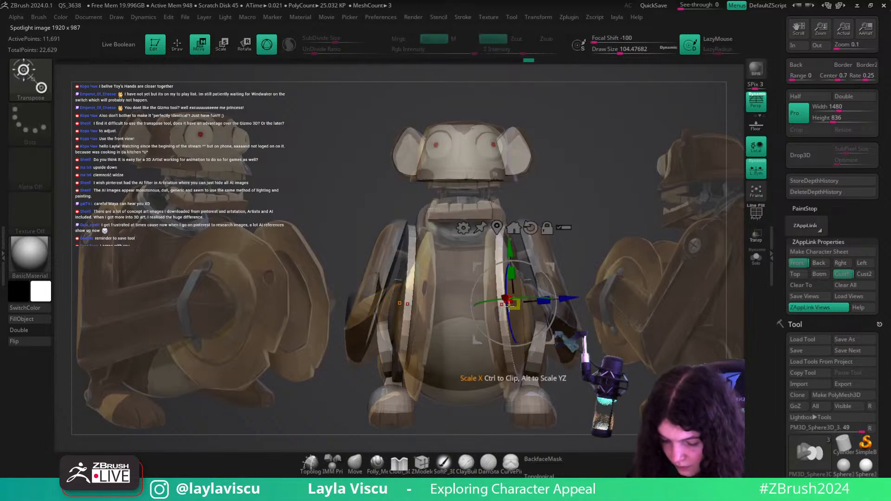
key(ctrl+z)
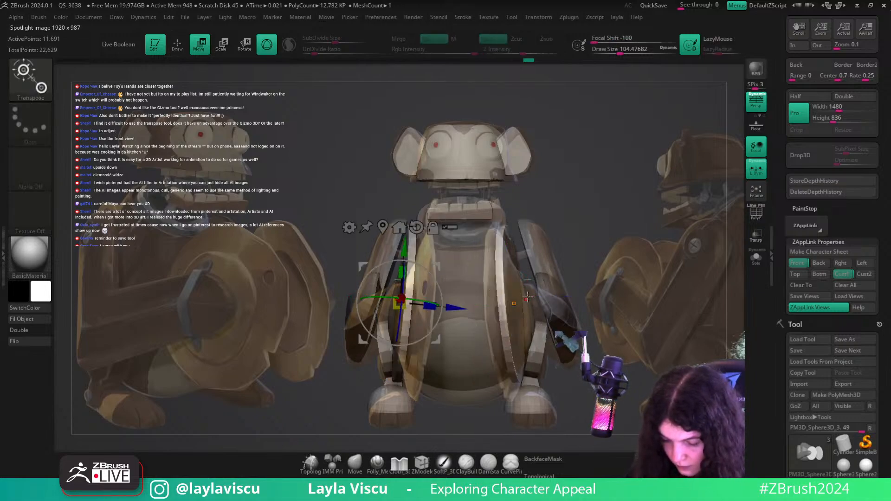
drag(419, 300, 467, 309)
key(q)
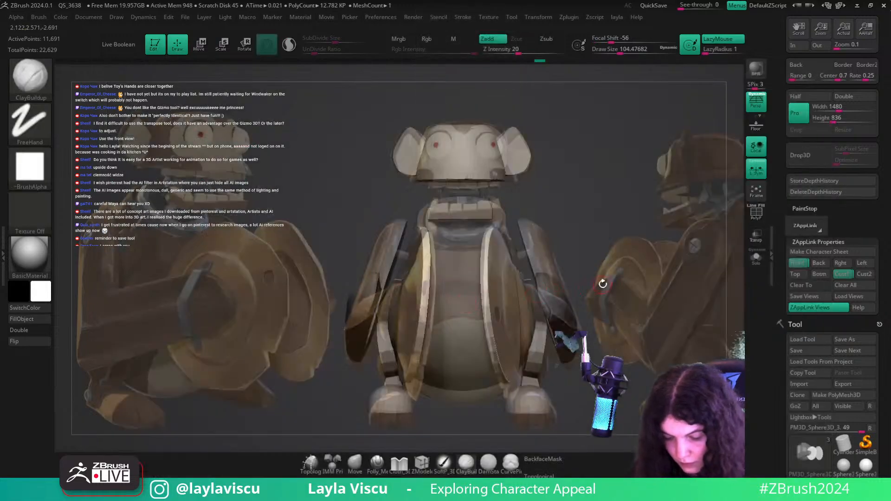
key(w)
key(q)
- Pick the ClayBuildup brush and hide the reference overlay
key(b)
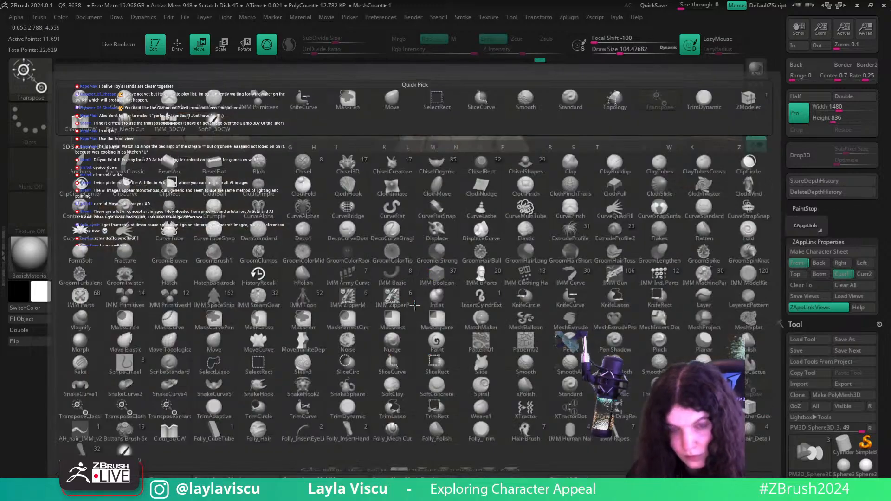
key(c)
key(b)
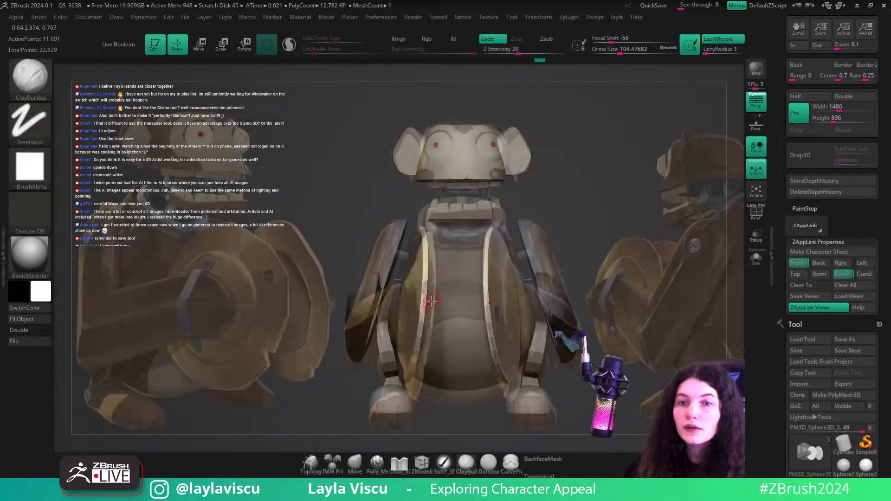
key(u)
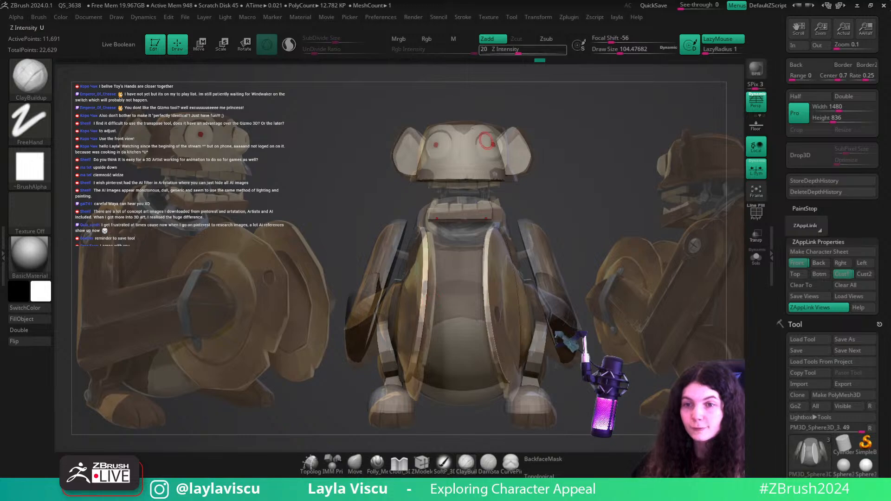
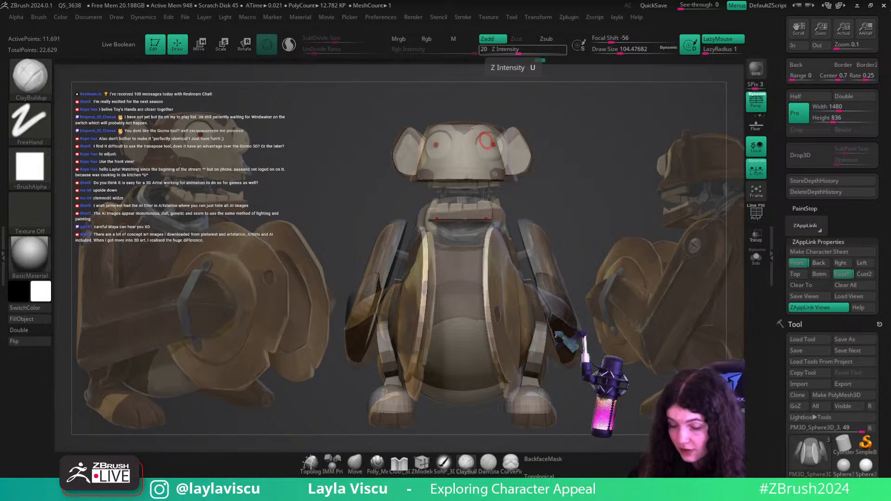
key(shift)
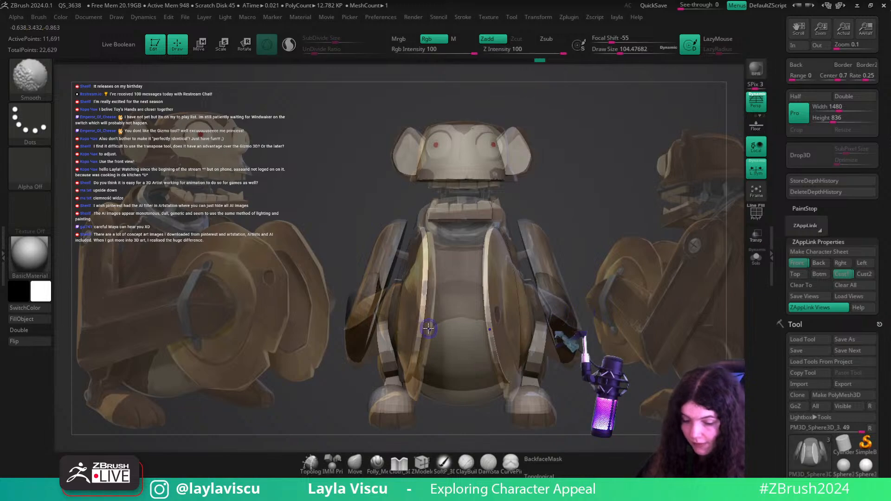
key(shift+z)
key(shift+z)
key(shift+z)
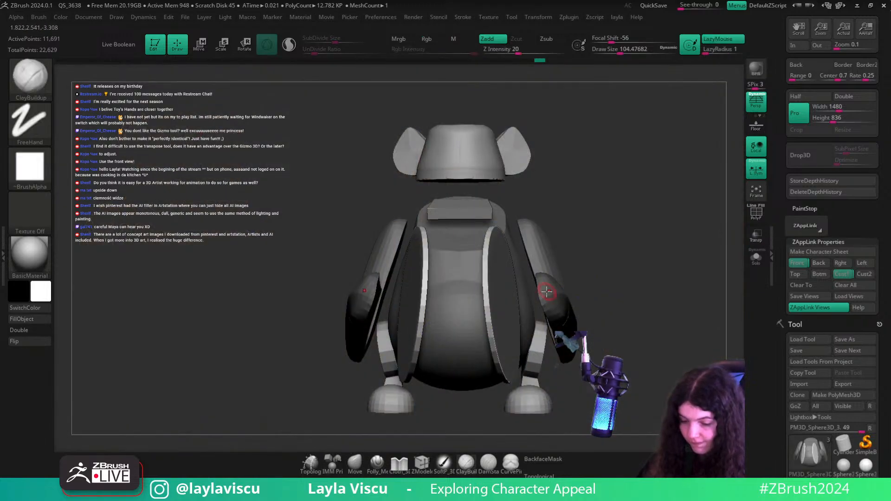
- Toggle the visibility of the arm polygroups to separate the forearm pieces from the rest of the body
ctrl+drag(628, 297, 603, 320)
ctrl+shift+click(572, 318)
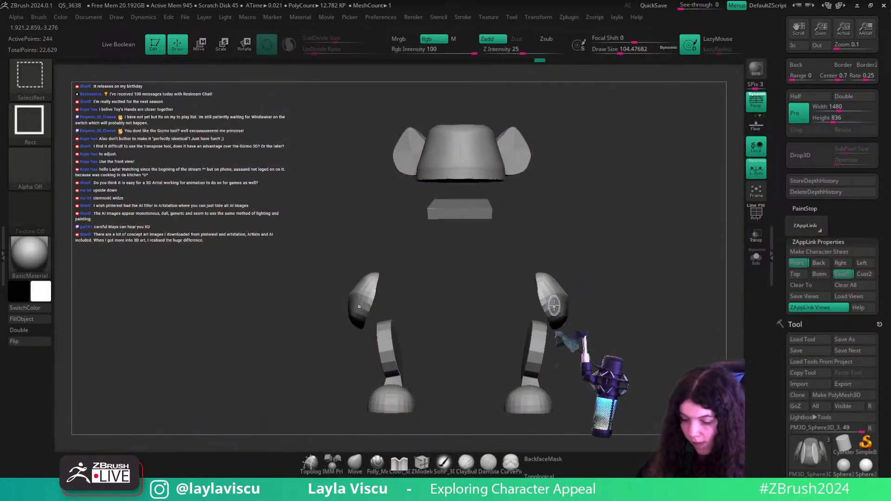
ctrl+shift+click(576, 319)
ctrl+shift+click(567, 319)
key(ctrl+z)
ctrl+shift+click(565, 337)
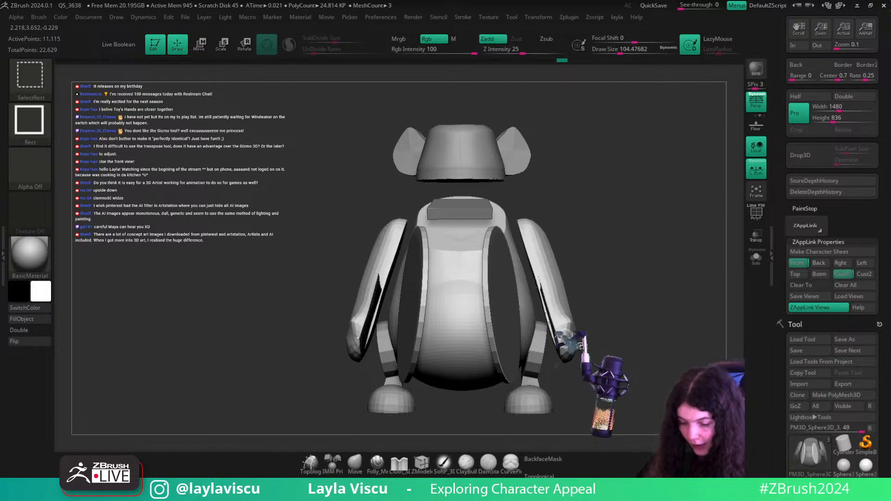
- Mask everything except the forearms, unhide the whole body and activate Move with the model seen from the side
ctrl+shift+drag(622, 288, 644, 338)
ctrl+click(664, 274)
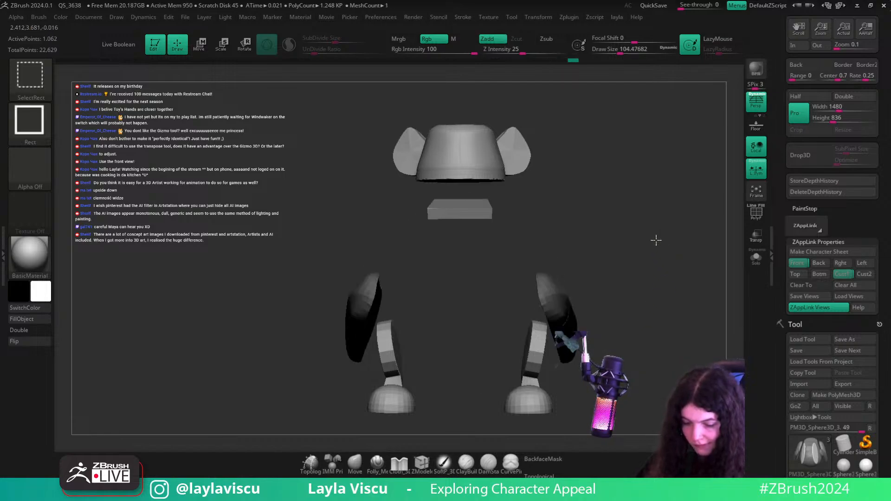
ctrl+shift+click(654, 242)
ctrl+click(655, 279)
key(w)
drag(663, 310, 645, 307)
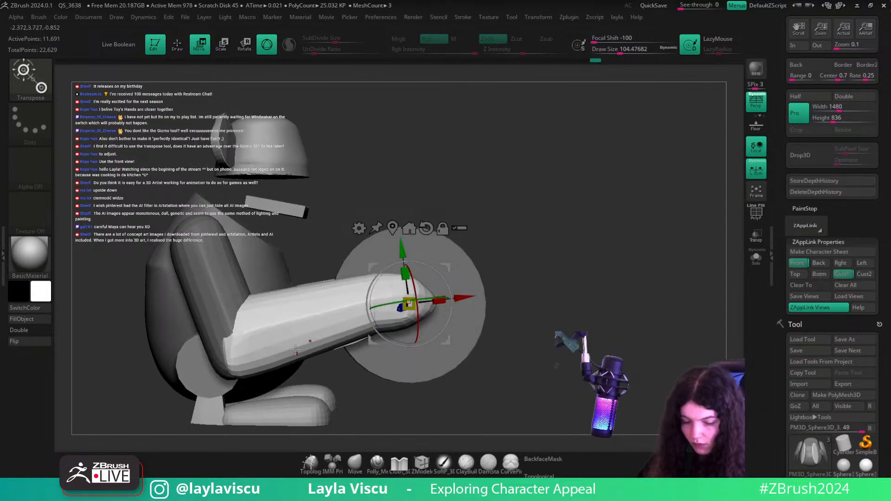
- Place the transform gizmo's pivot at the elbow and rotate the forearms about it by roughly 5 degrees
click(242, 336)
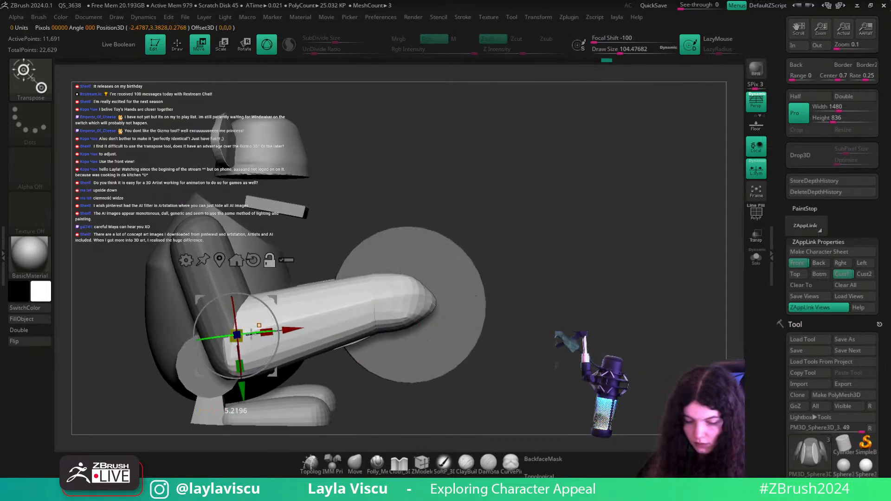
alt+drag(267, 365, 270, 378)
drag(371, 395, 563, 348)
alt+drag(292, 341, 285, 342)
- Realign the gizmo at the elbow and rotate the forearms about 3.7 degrees around Y to follow the front reference drawing
alt+drag(370, 317, 438, 246)
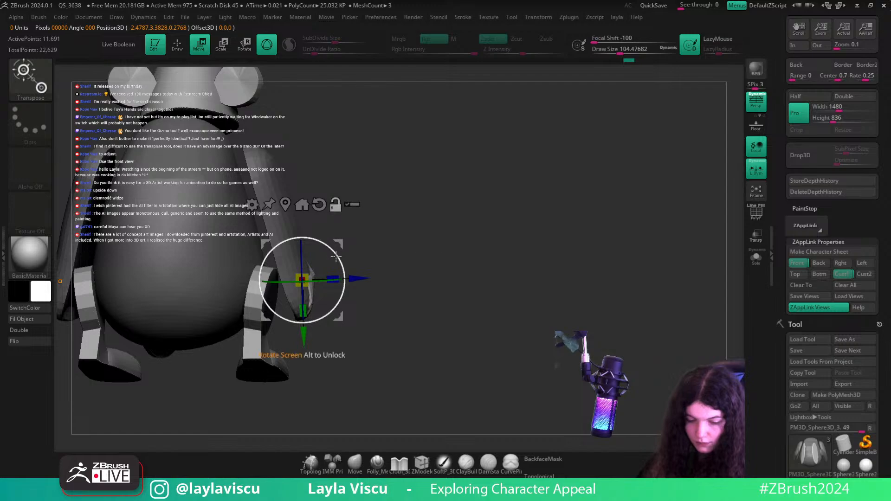
alt+drag(344, 273, 347, 264)
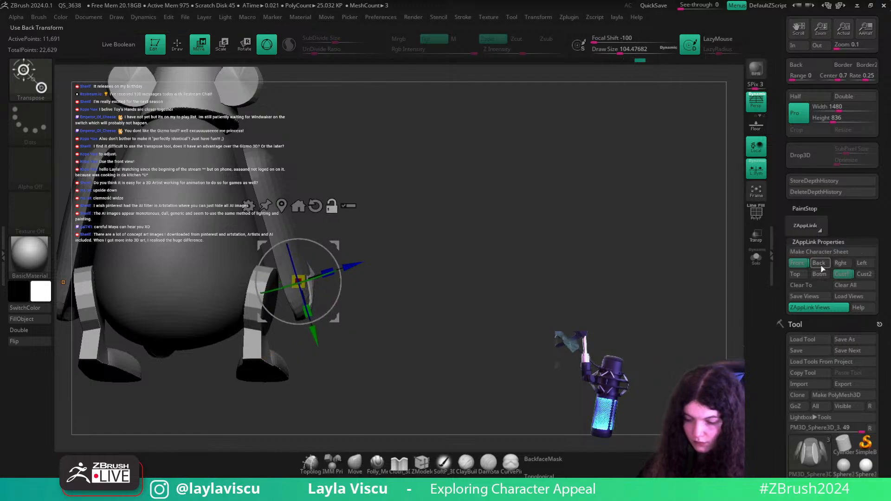
click(841, 275)
key(shift+z)
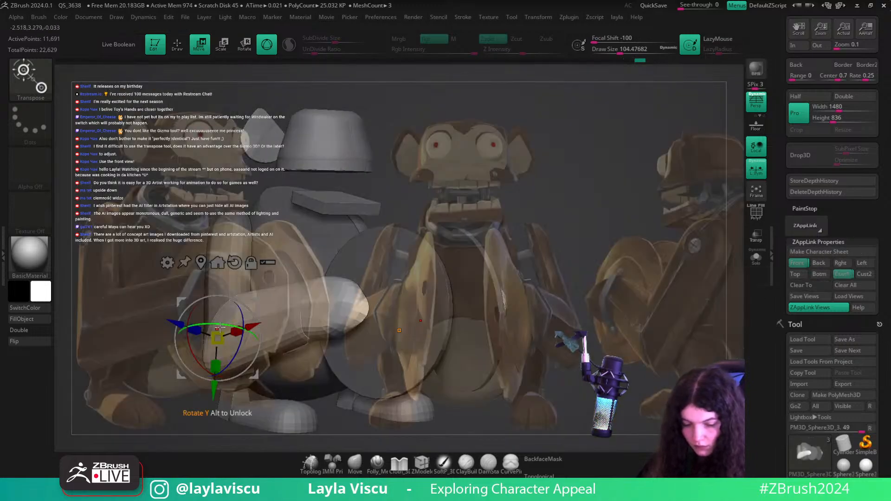
click(803, 267)
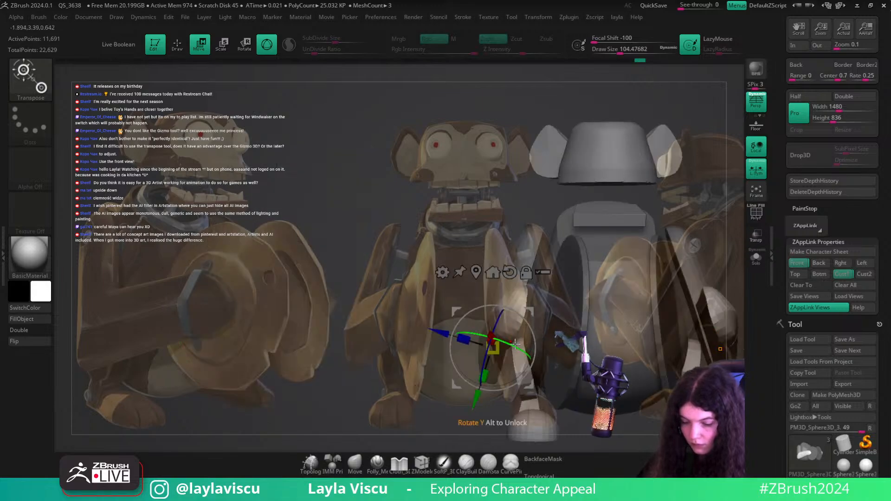
drag(515, 343, 520, 347)
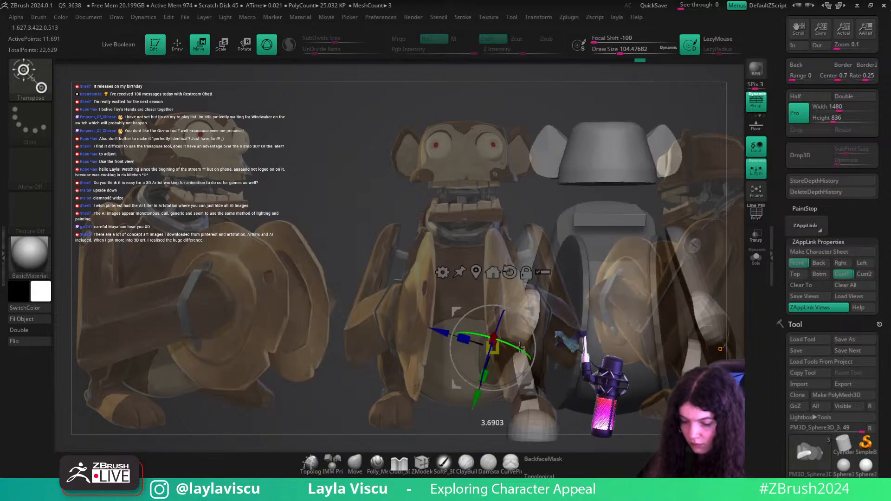
drag(510, 380, 508, 368)
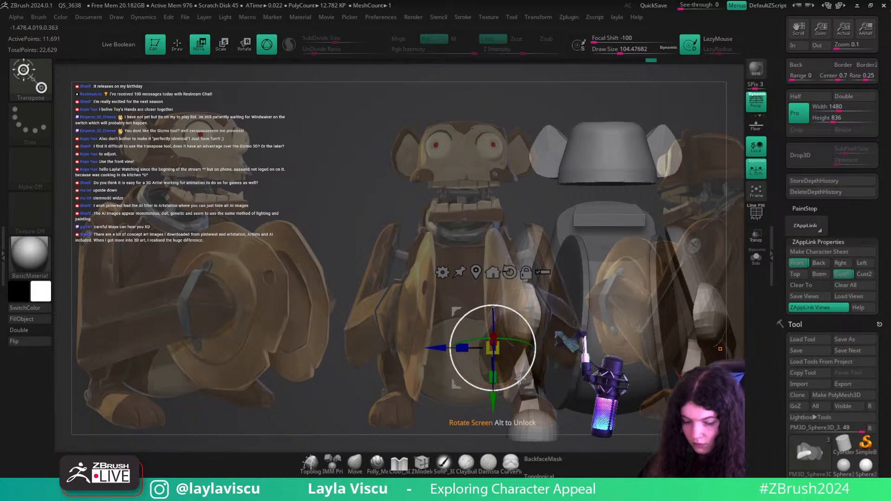
- Clear the old mask, isolate and mask the upper arms, show everything and invert the mask so only the upper arms stay editable
key(b)
key(b)
mouse_move(368, 306)
mouse_down()
mouse_move(410, 319)
mouse_move(672, 229)
mouse_move(592, 156)
mouse_move(640, 161)
mouse_move(654, 178)
mouse_up()
ctrl+click(594, 167)
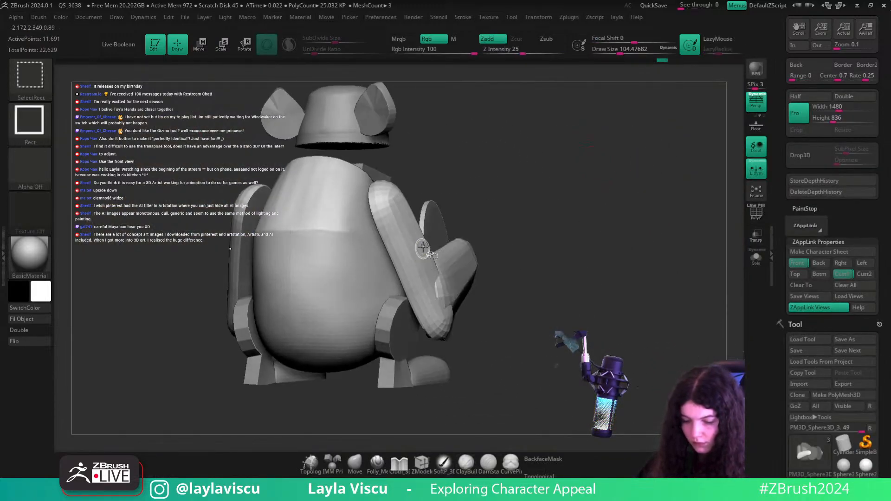
ctrl+shift+click(422, 247)
ctrl+shift+click(620, 174)
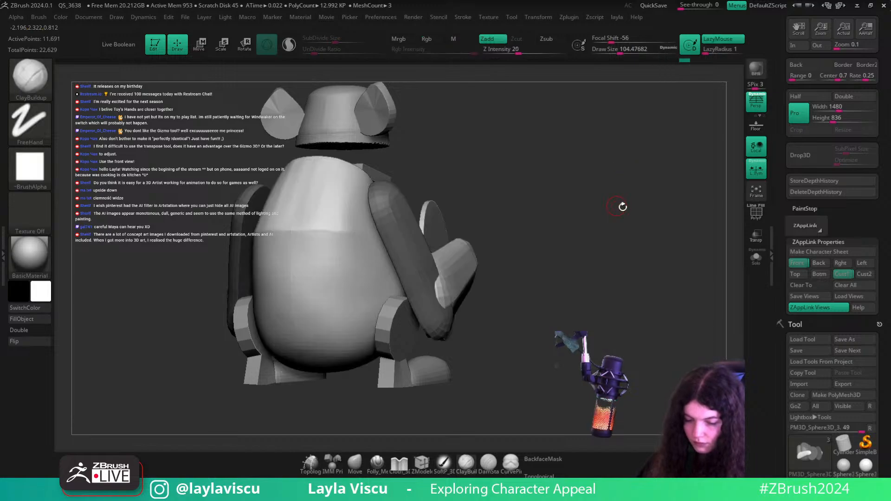
ctrl+click(610, 234)
- Place the gizmo's pivot at the shoulder and rotate the upper arms about 1.8 degrees in the view plane
key(w)
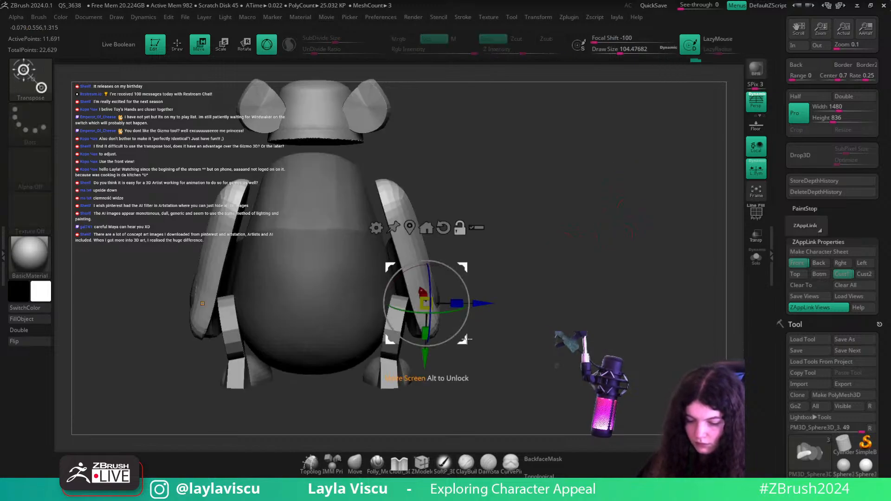
alt+drag(463, 339, 420, 222)
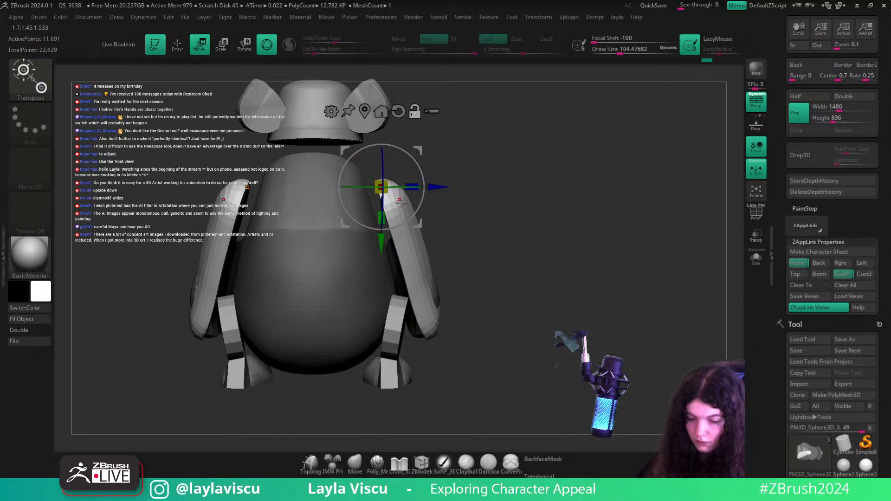
drag(399, 202, 414, 210)
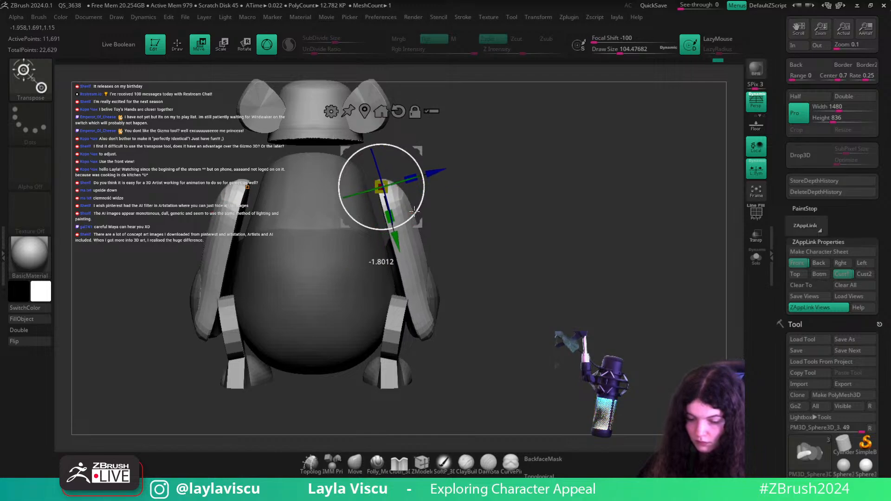
- Compare the arms with the reference drawings from the stored Cust1 and Front views, toggling the reference overlay
key(q)
drag(588, 230, 656, 195)
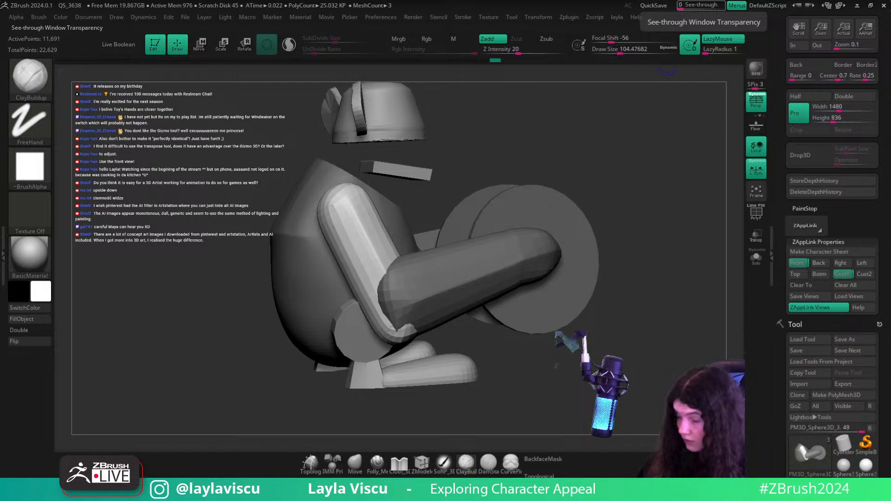
drag(621, 317, 625, 318)
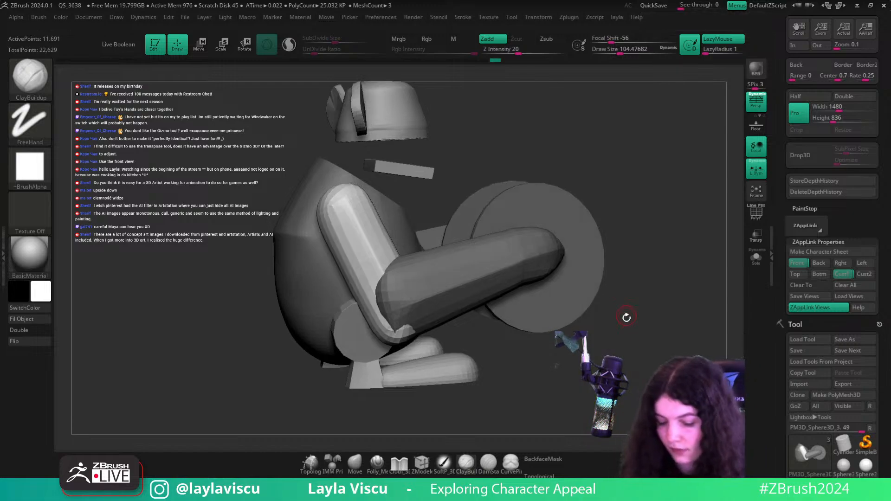
click(845, 278)
key(shift+z)
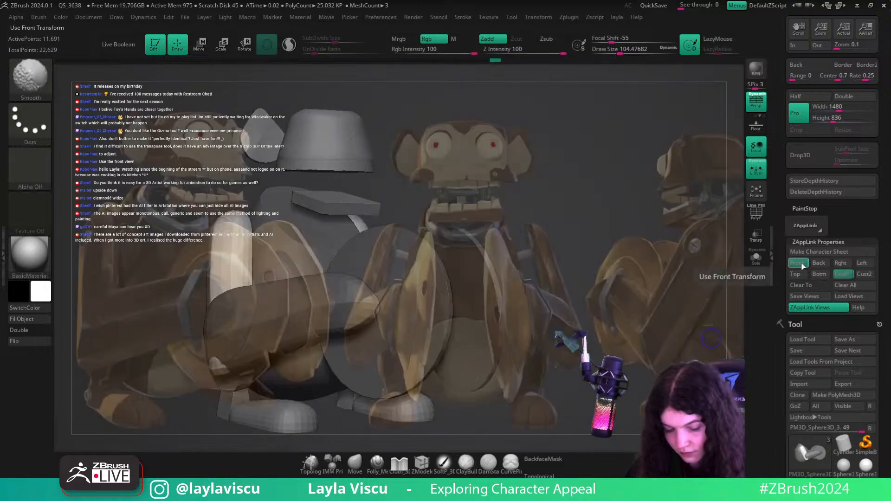
key(shift+z)
click(801, 265)
key(shift+z)
key(shift+z)
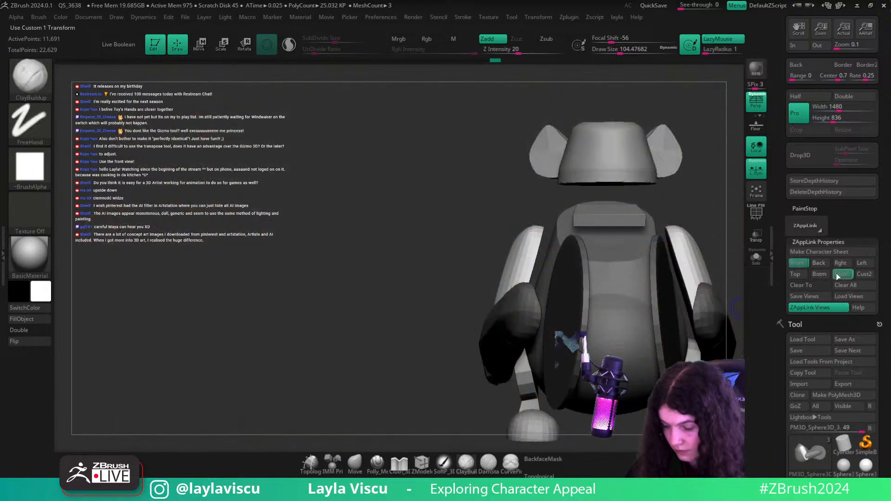
click(838, 276)
key(shift+z)
key(w)
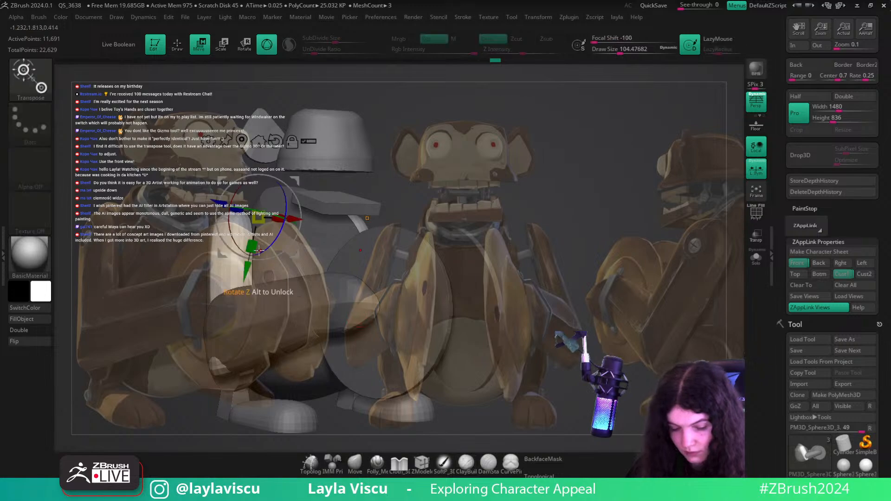
- Line up the model's front view with the central reference drawing and store it as the custom view Cust2
key(shift+z)
drag(654, 253, 636, 229)
key(shift+z)
key(z)
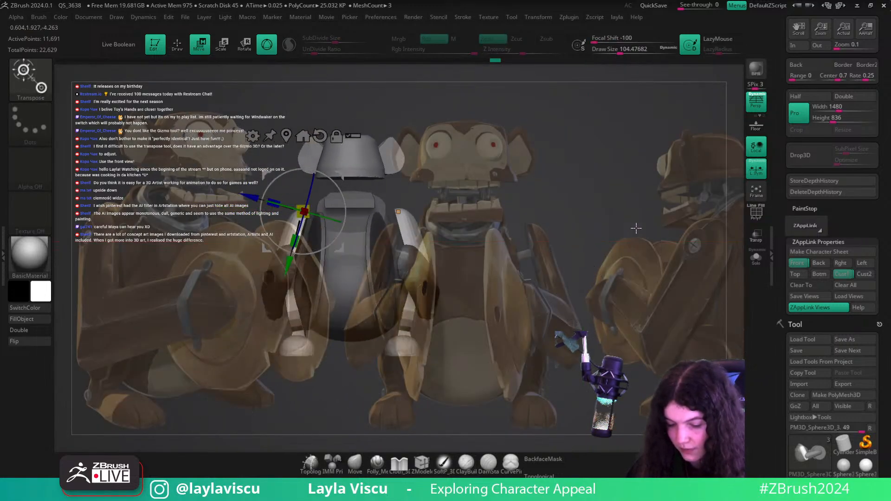
alt+right_drag(577, 232, 605, 231)
ctrl+right_drag(604, 231, 616, 205)
mouse_move(616, 206)
alt+right_down()
mouse_move(656, 206)
mouse_move(650, 198)
mouse_move(613, 210)
alt+right_up()
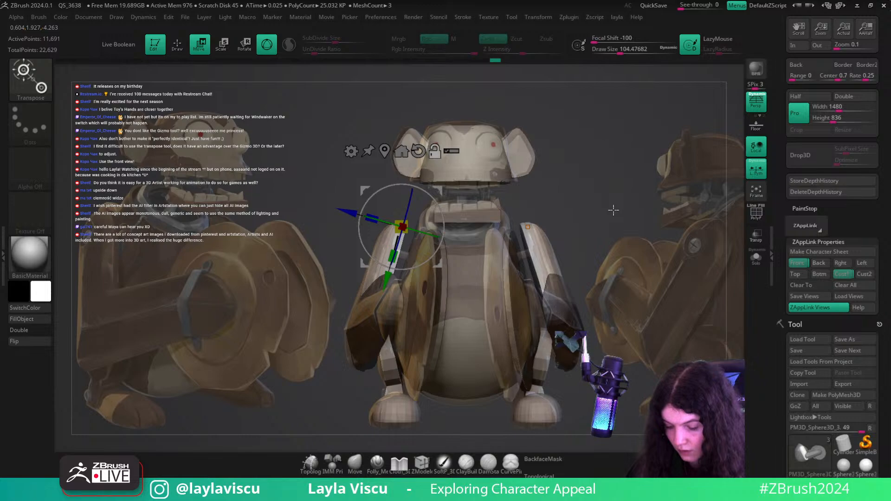
key(shift+z)
key(shift+z)
key(shift+z)
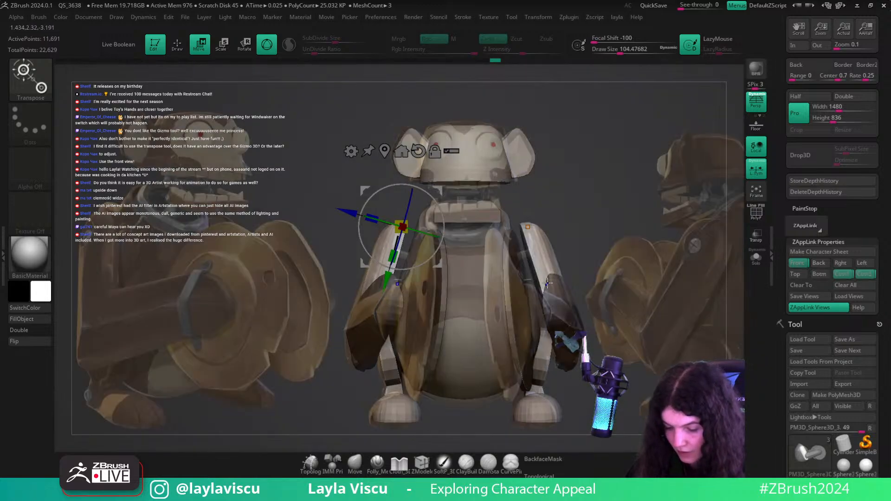
- Choose the Move brush, clear the mask on the arms and make the cymbals the active subtool with all parts shown
click(353, 462)
key(shift+z)
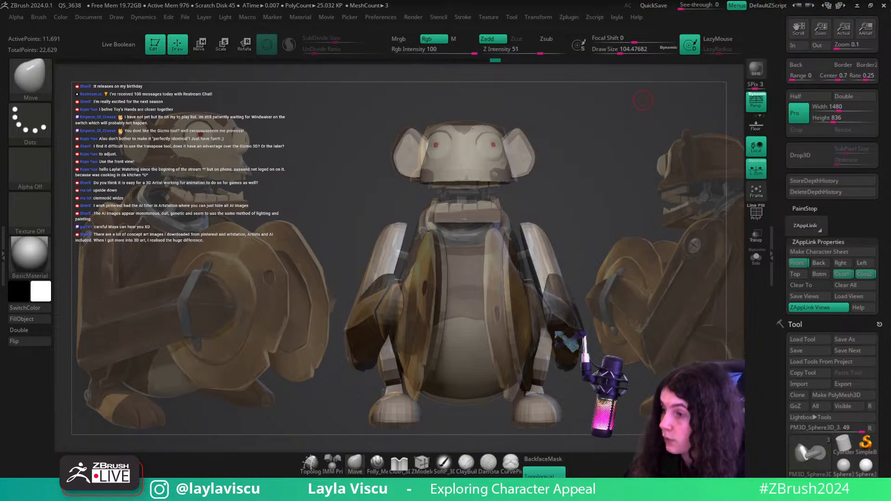
key(shift+z)
ctrl+drag(620, 249, 630, 259)
ctrl+shift+click(440, 300)
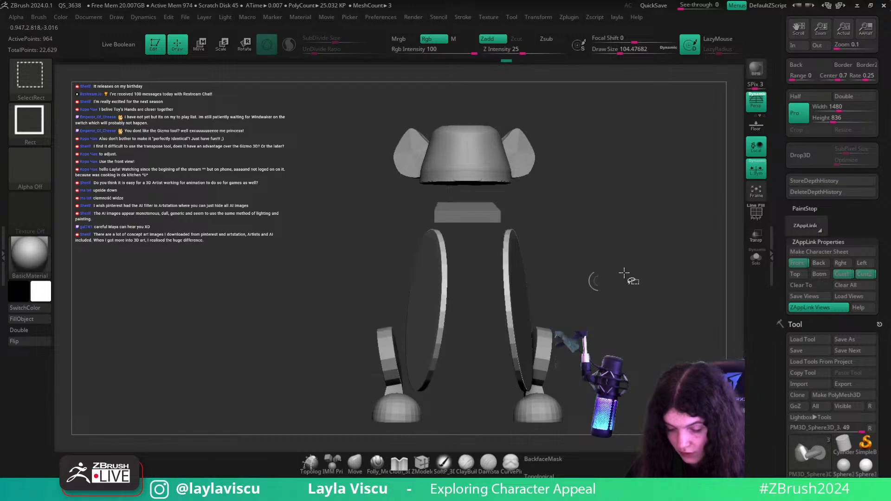
key(space)
click(627, 264)
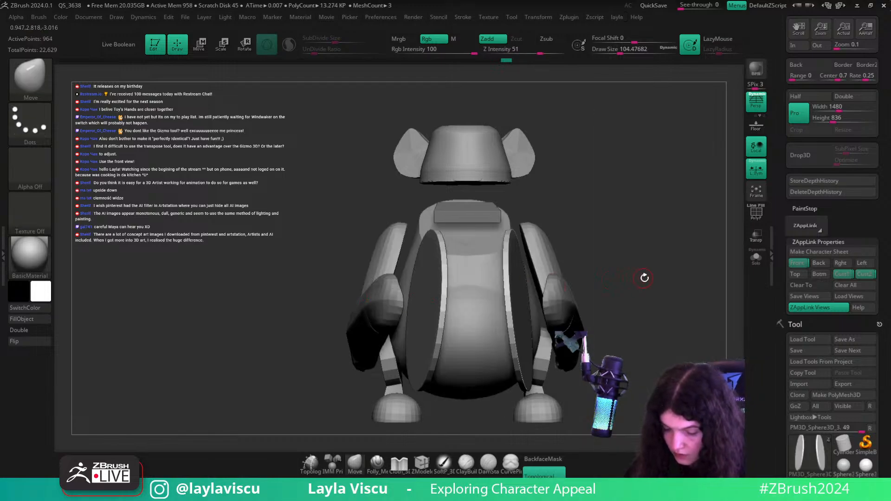
- Show the SpotLight reference drawing and raise its opacity to full so the cymbals' shape can be read
key(shift+z)
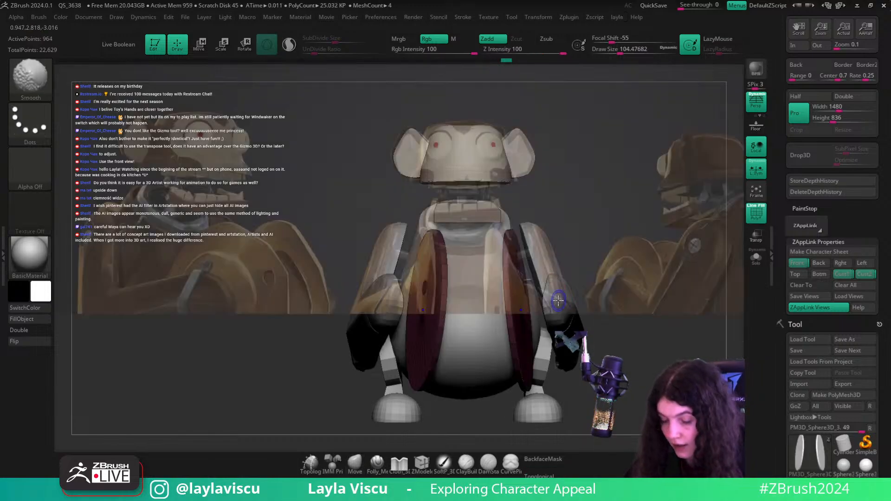
key(z)
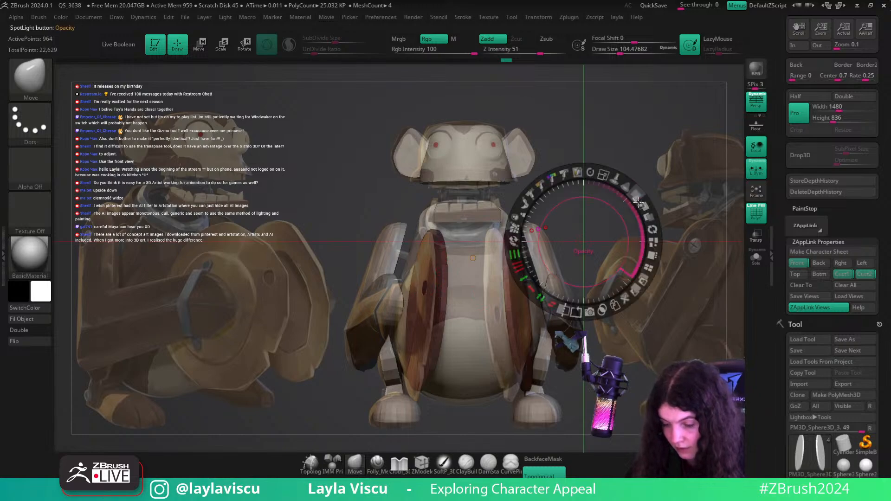
click(639, 202)
key(z)
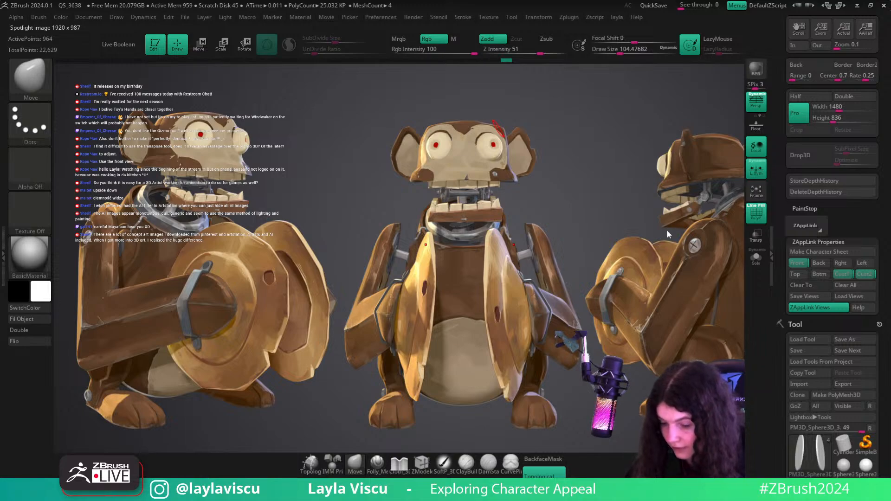
- Enlarge the brush to about 559 and insert a circular ZModeler edge loop midway between each cymbal's centre and rim
mouse_move(569, 238)
mouse_down()
mouse_move(620, 253)
mouse_move(599, 218)
mouse_up()
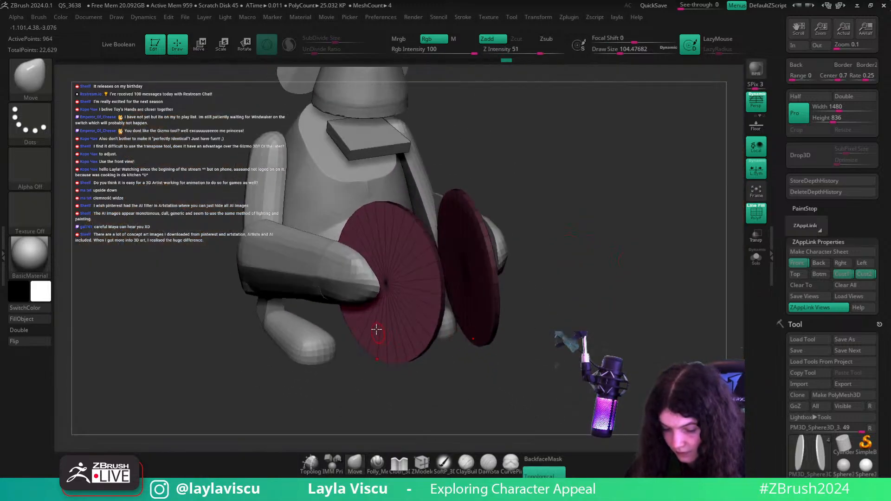
key(s)
drag(387, 320, 420, 321)
alt+drag(579, 290, 650, 316)
click(421, 463)
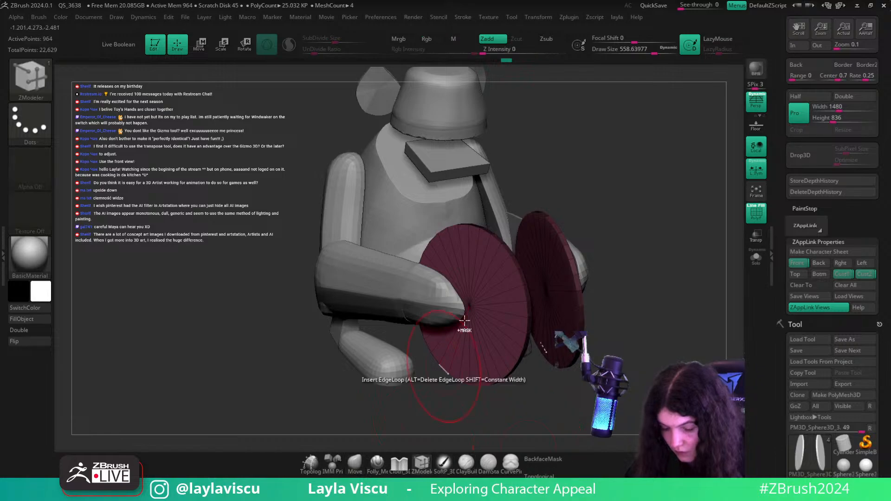
alt+drag(464, 394, 469, 439)
mouse_move(506, 273)
mouse_down()
mouse_move(548, 269)
mouse_move(507, 278)
mouse_up()
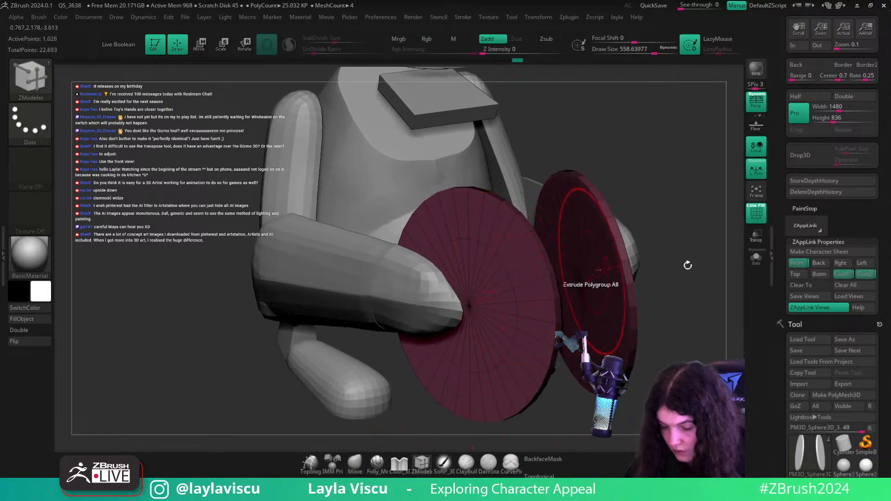
- Recall the stored custom view Cust1 and isolate the cymbals with Solo mode
drag(656, 298, 698, 274)
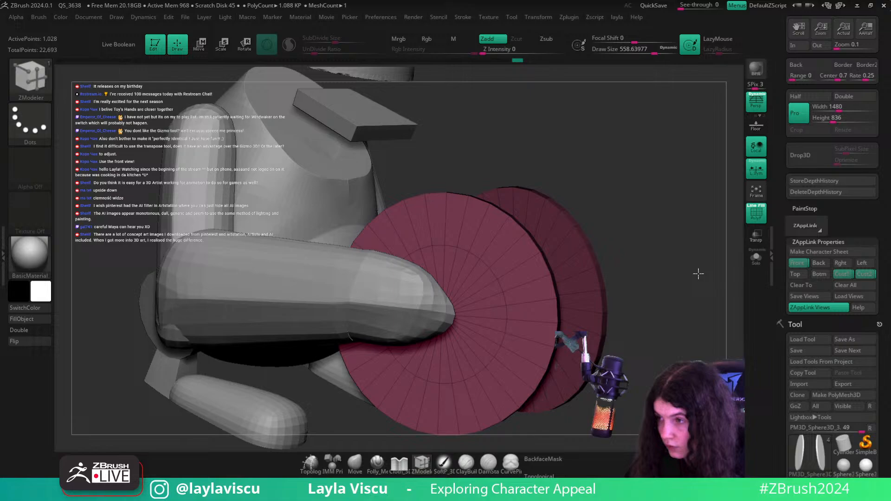
click(842, 275)
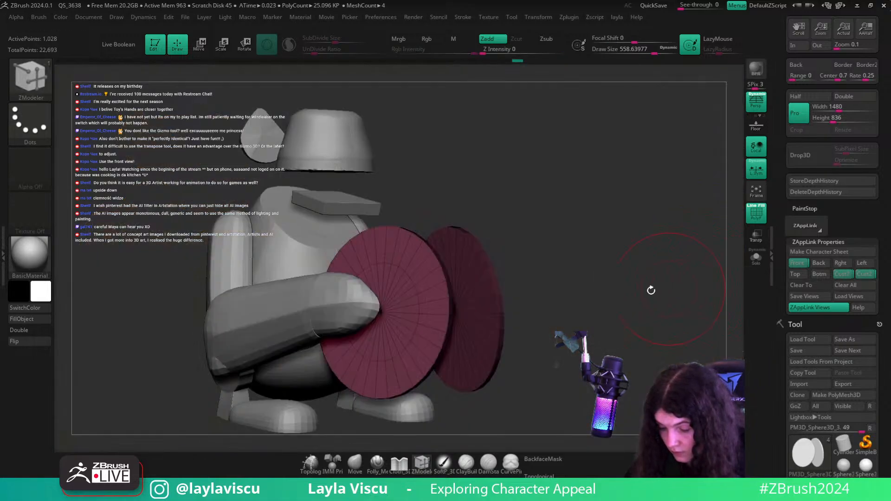
alt+right_drag(583, 297, 673, 259)
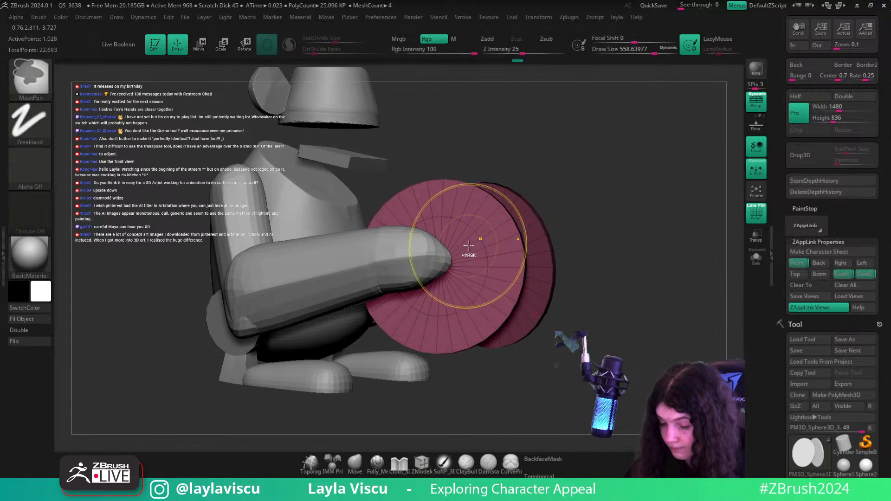
ctrl+right_drag(468, 246, 475, 262)
key(space)
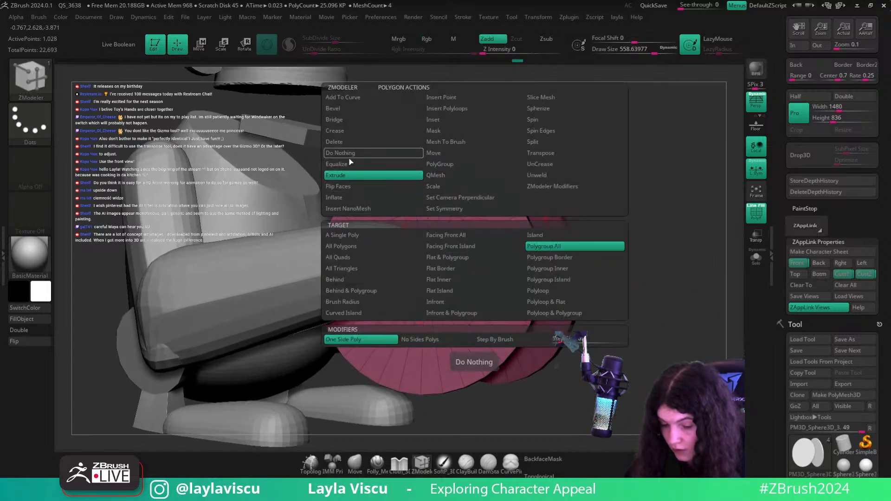
click(756, 258)
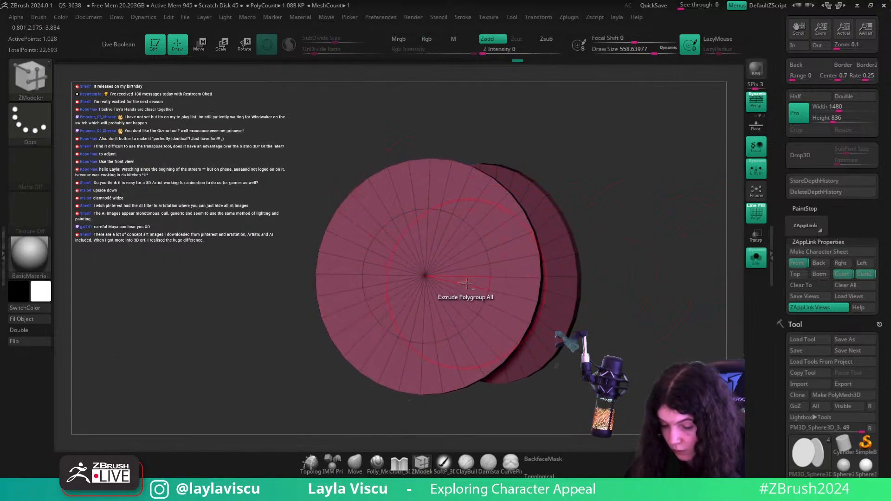
- Try to mark the polygons inside the cymbal's edge loop as a temporary ZModeler polygroup
mouse_move(467, 283)
alt+mouse_down()
mouse_move(427, 304)
mouse_move(451, 265)
mouse_move(413, 305)
alt+mouse_up()
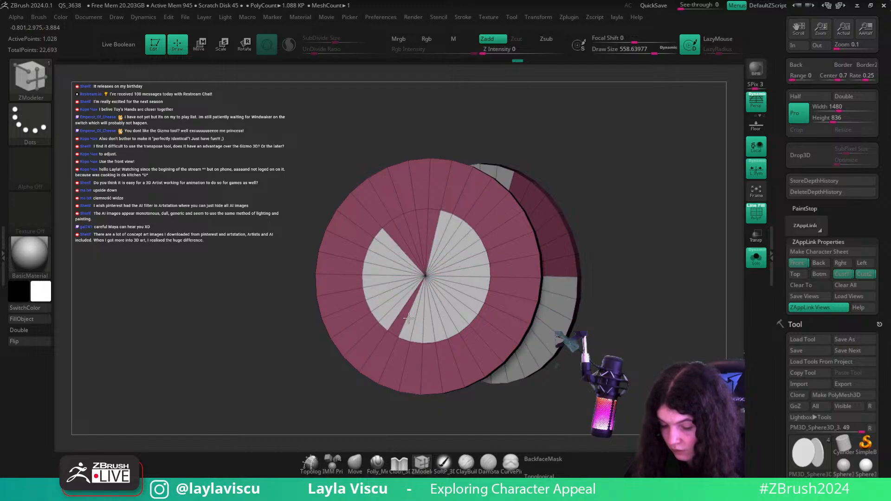
alt+drag(407, 234, 431, 234)
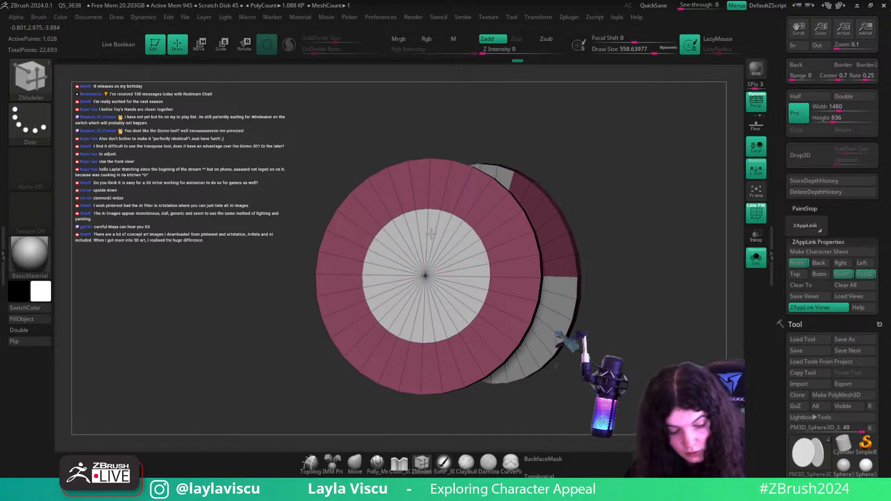
mouse_move(666, 308)
mouse_down()
mouse_move(646, 314)
mouse_move(668, 309)
mouse_move(655, 315)
mouse_up()
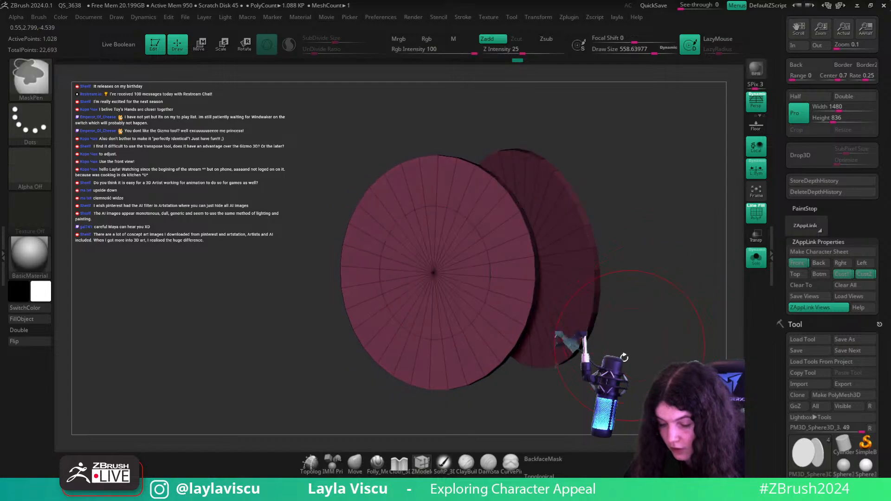
mouse_move(468, 312)
alt+mouse_down()
mouse_move(406, 312)
mouse_move(442, 247)
mouse_move(454, 262)
mouse_move(436, 256)
mouse_move(434, 298)
alt+mouse_up()
key(ctrl+z)
- Reduce the brush to about 223 with BackfaceMask on, and separate the cymbals' outer faces, inner faces and rims into different polygroups
key(s)
key(ctrl+z)
drag(642, 301, 654, 281)
key(1)
click(627, 190)
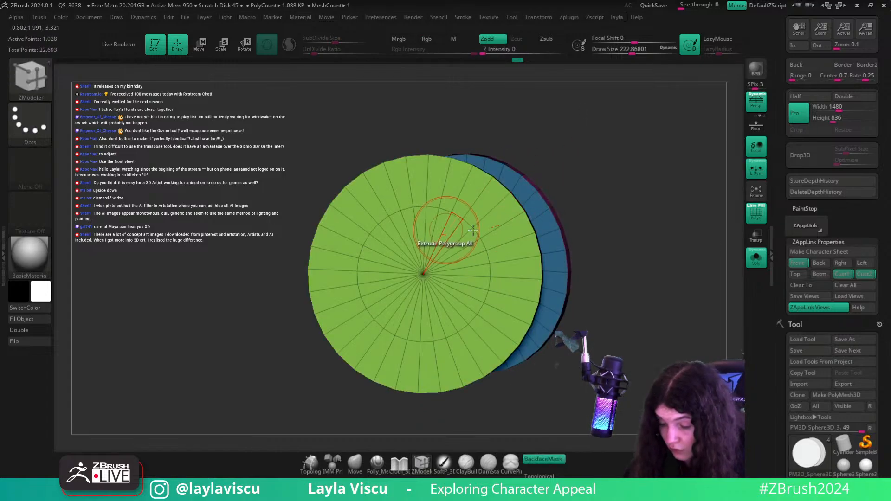
drag(627, 194, 682, 209)
key(1)
click(682, 149)
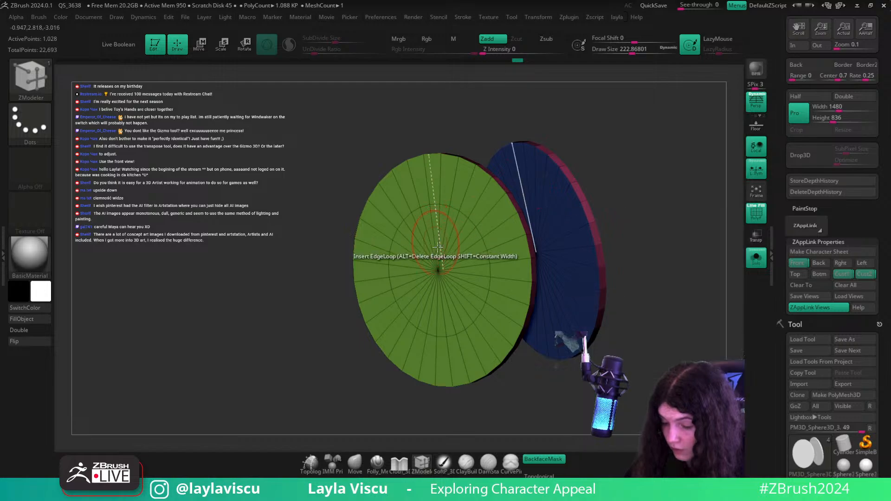
- Mark all polygons inside the loop on the cymbals' outer faces and extrude them outward with Extrude Polygroup All into raised hubs
mouse_move(471, 263)
alt+mouse_down()
mouse_move(428, 298)
mouse_move(465, 225)
alt+mouse_up()
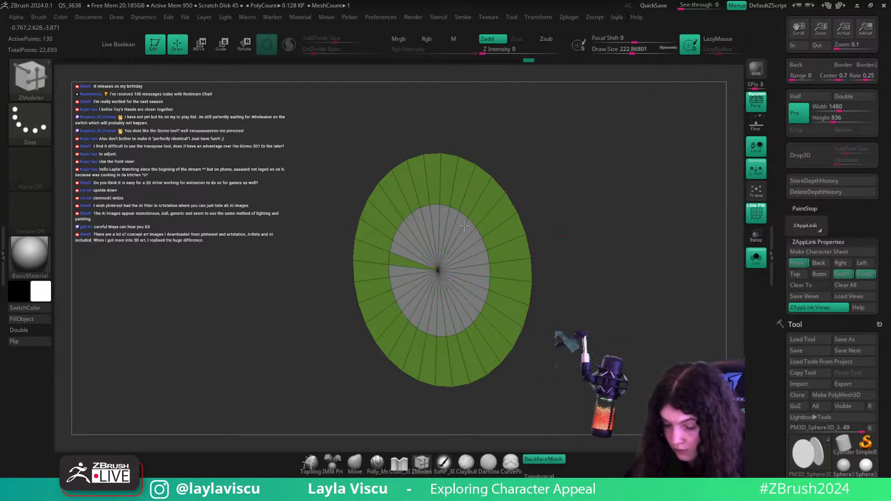
ctrl+shift+click(616, 235)
drag(720, 252, 446, 284)
key(space)
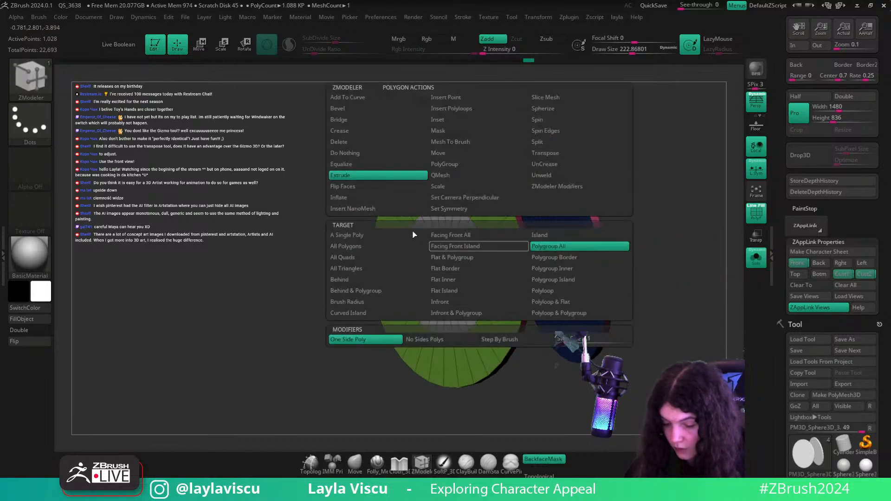
click(572, 249)
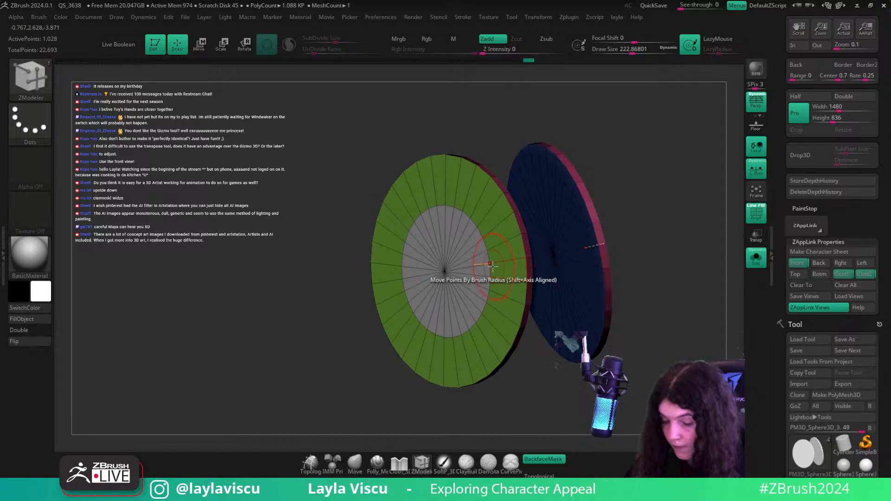
drag(481, 271, 455, 266)
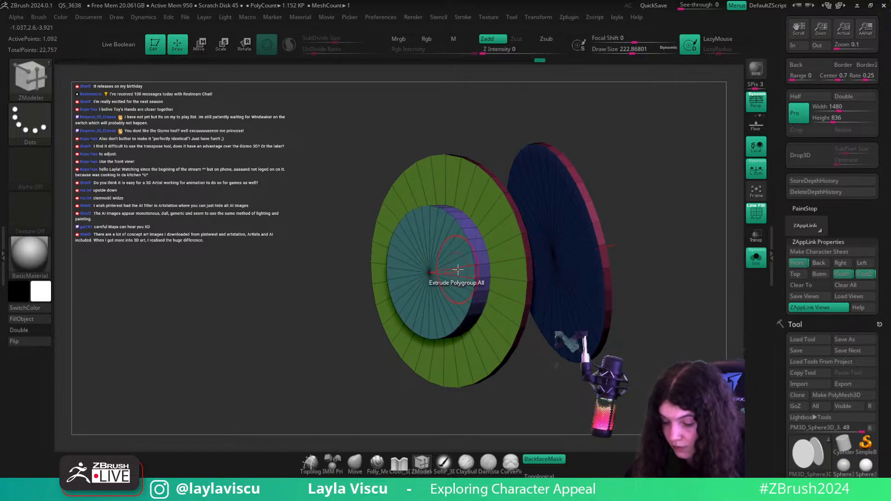
- Try the ZModeler Inset action with the Polygroup All target on the hub's flat cap
key(space)
click(433, 120)
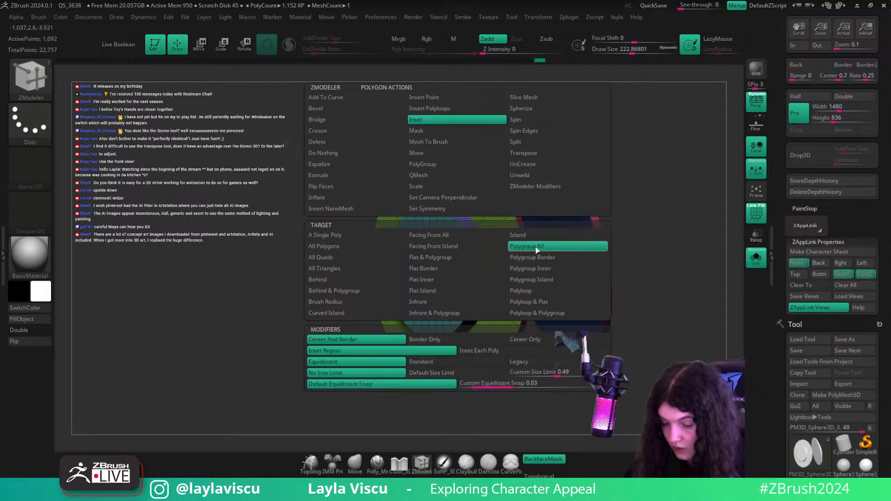
click(533, 246)
drag(464, 263, 460, 263)
key(ctrl+z)
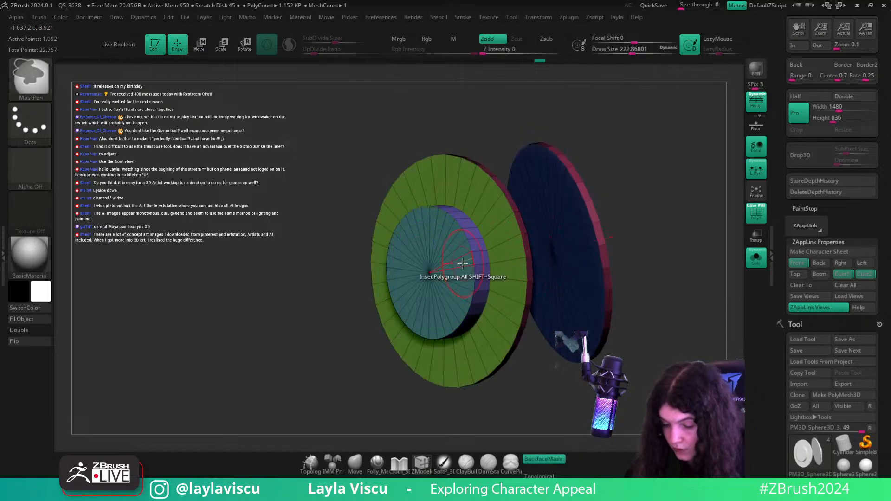
- Try to shrink the hub caps with ZModeler Scale on Polygroup All, using Mesh Center
key(space)
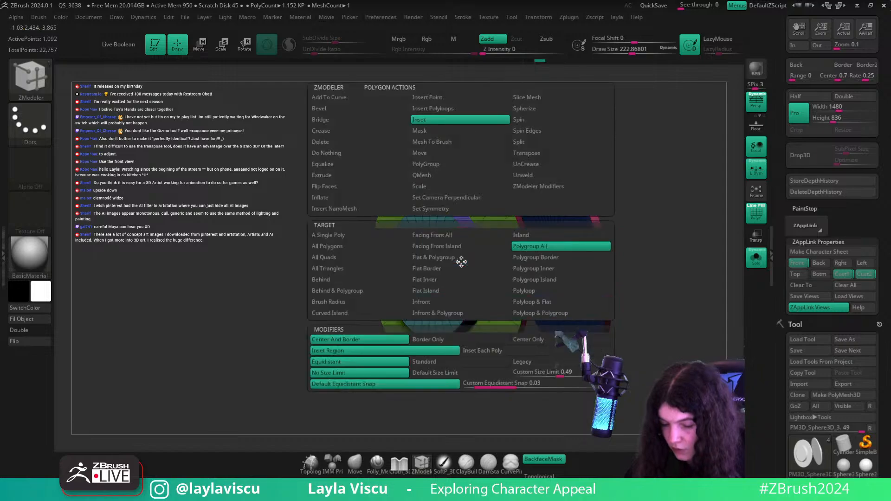
click(427, 186)
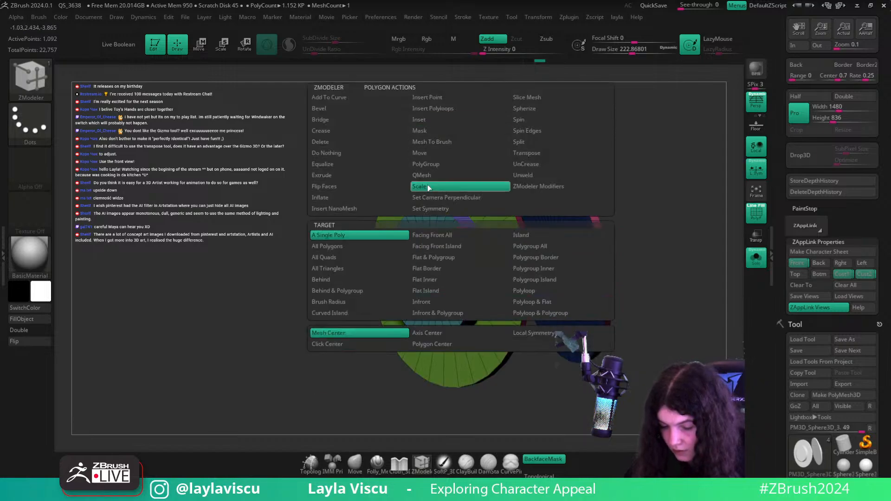
click(529, 246)
drag(465, 272, 454, 271)
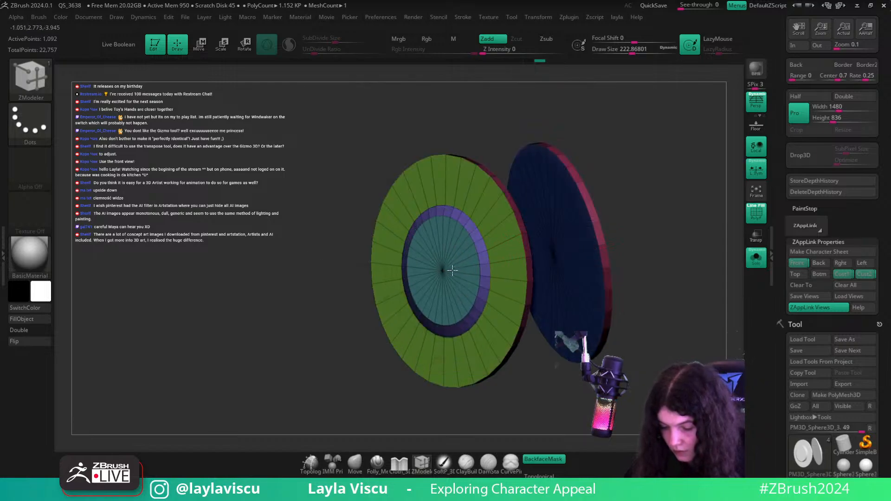
- Try scaling the hub caps with the Polygon Center and Click Center modifiers
key(space)
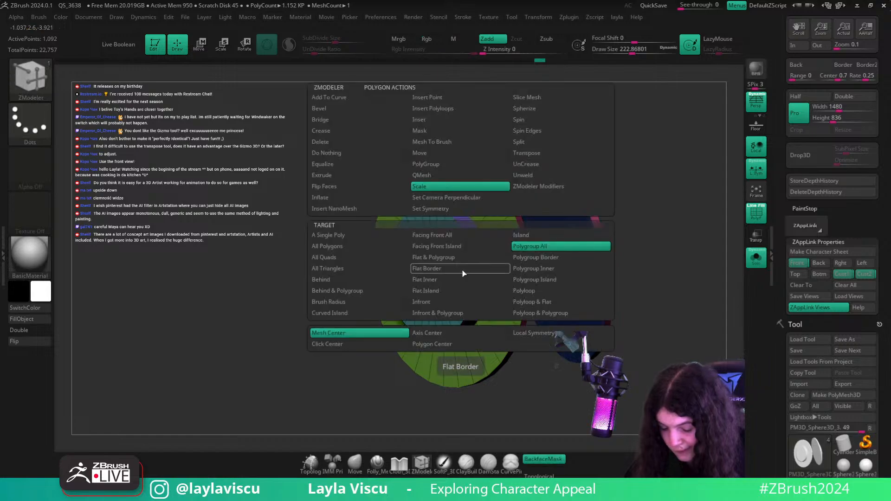
click(445, 343)
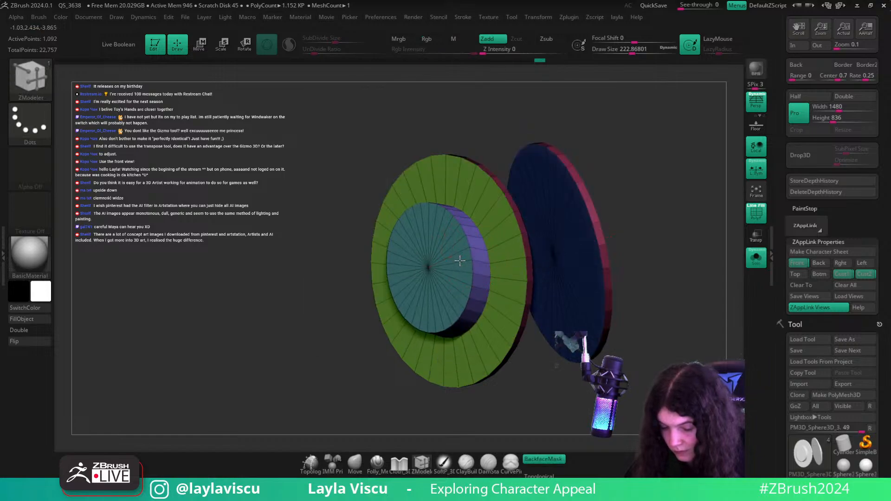
key(ctrl)
key(space)
click(352, 348)
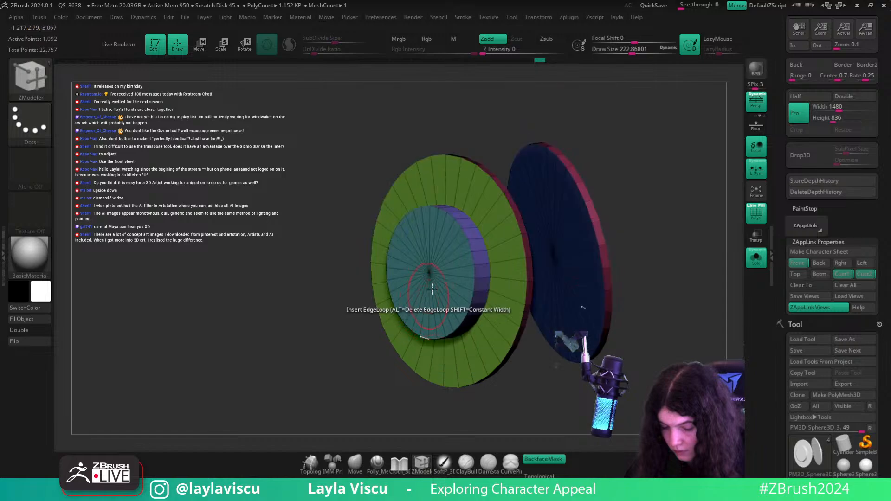
drag(427, 274, 387, 267)
drag(302, 335, 448, 278)
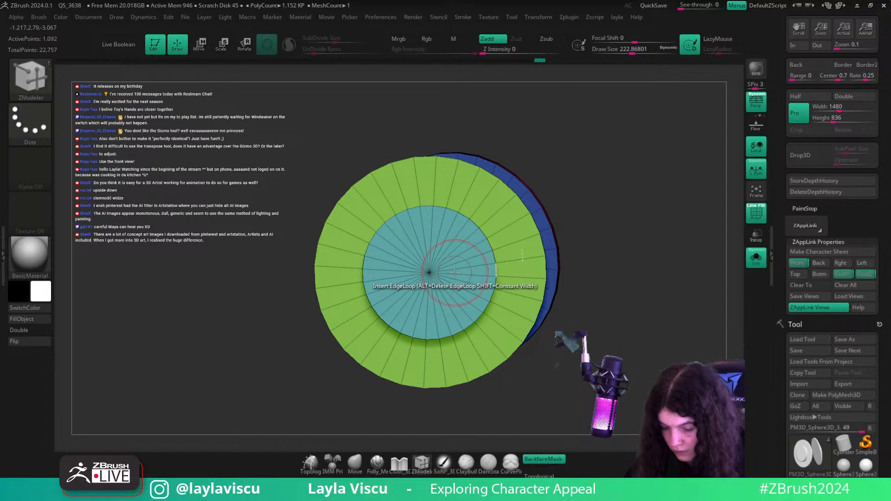
- Shrink the hub caps with Scale Polygroup All about the Polygon Center so the hub sides taper
key(space)
click(462, 345)
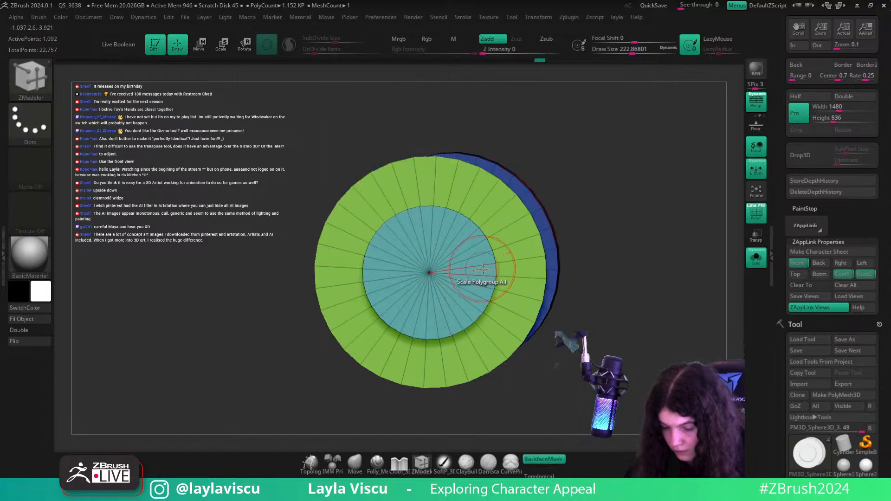
drag(480, 260, 435, 260)
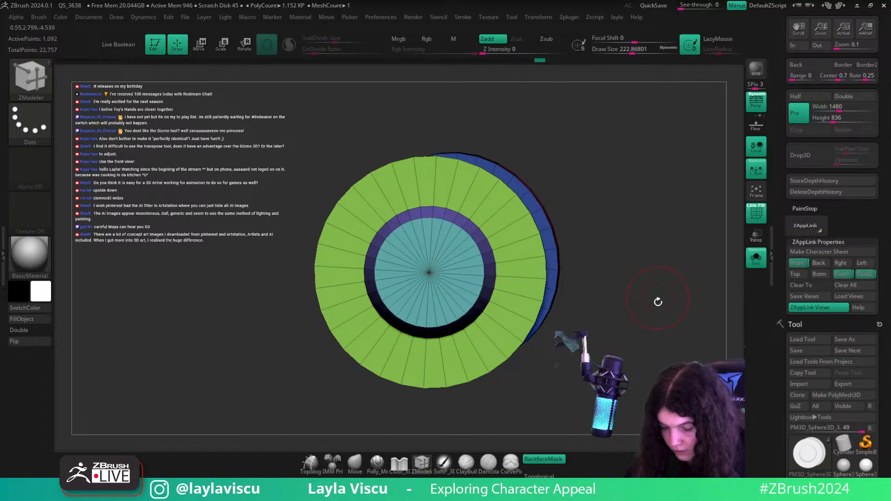
- Show the whole monkey from the front with the PolyFrame off and choose the Move brush
mouse_move(657, 302)
right_down()
mouse_move(628, 308)
mouse_move(642, 298)
mouse_move(603, 274)
right_up()
click(752, 261)
ctrl+right_drag(476, 278, 493, 264)
ctrl+right_drag(643, 320, 646, 299)
right_drag(646, 304, 638, 338)
key(shift+f)
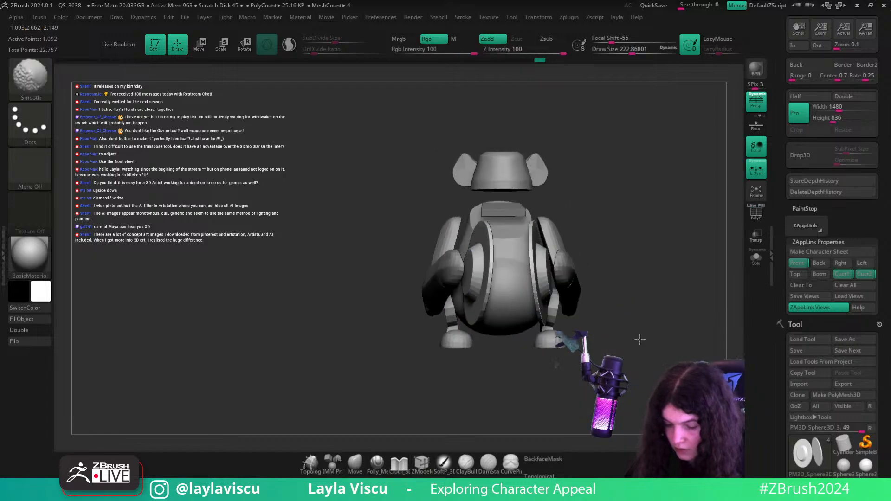
click(353, 464)
ctrl+right_drag(497, 292, 501, 317)
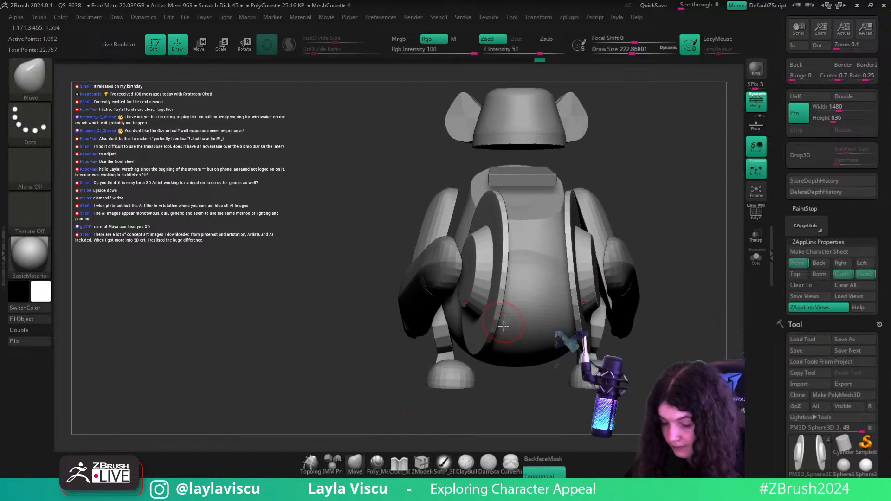
- Display the polygroups and mask the cymbals' flat discs, leaving only the raised hubs unmasked
key(shift+f)
ctrl+shift+click(465, 270)
key(ctrl+shift+x)
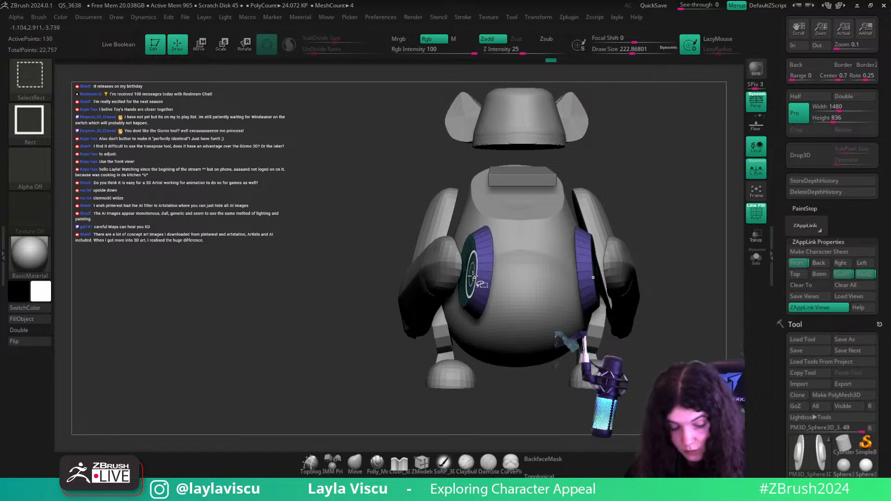
ctrl+click(672, 305)
ctrl+shift+click(677, 304)
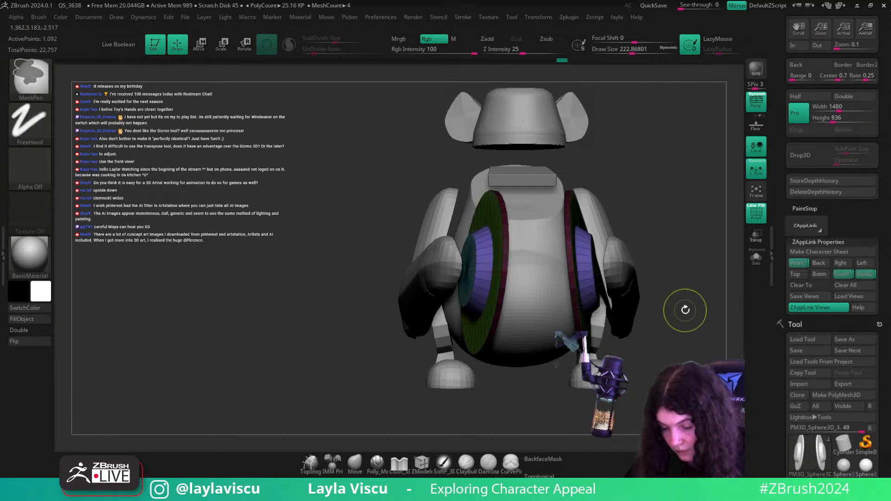
- Activate the Move gizmo, isolate the cymbals and place the gizmo at the centre of the hub cap
key(w)
click(436, 116)
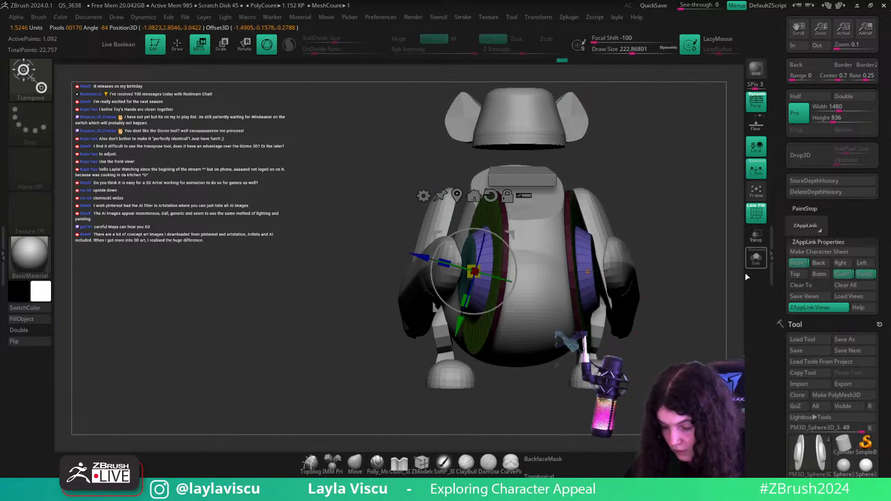
click(754, 261)
drag(649, 297, 717, 296)
key(f)
alt+click(448, 199)
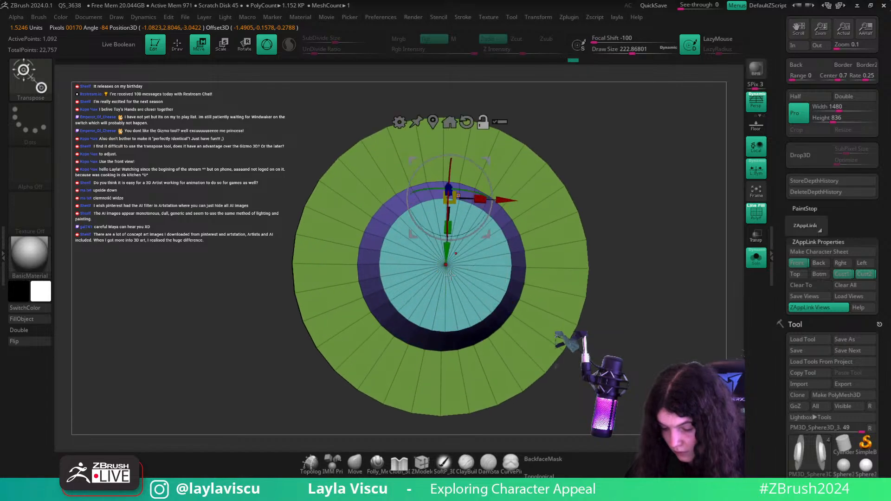
alt+click(445, 265)
- Pull the hubs outward along the gizmo's axis into conical cymbals and fine-tune their depth from view Cust2 with all parts shown
drag(659, 301, 606, 304)
ctrl+right_drag(607, 305, 390, 263)
drag(389, 263, 376, 262)
click(751, 264)
drag(738, 290, 726, 294)
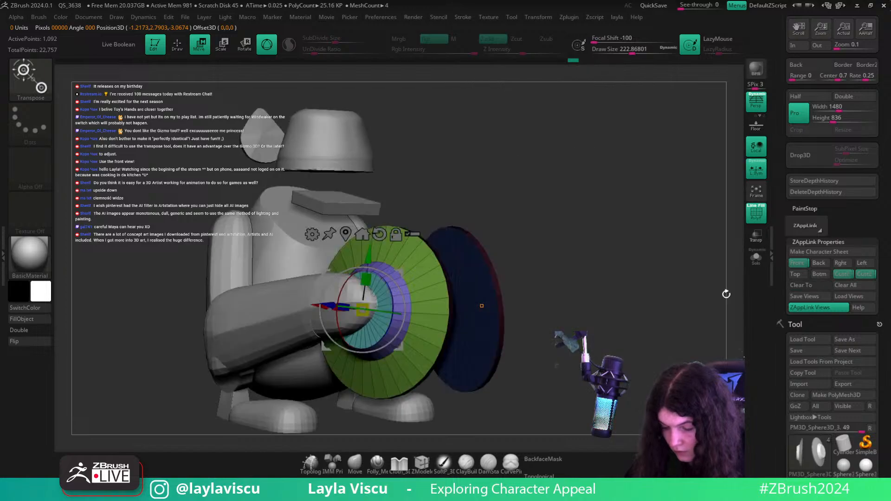
click(864, 274)
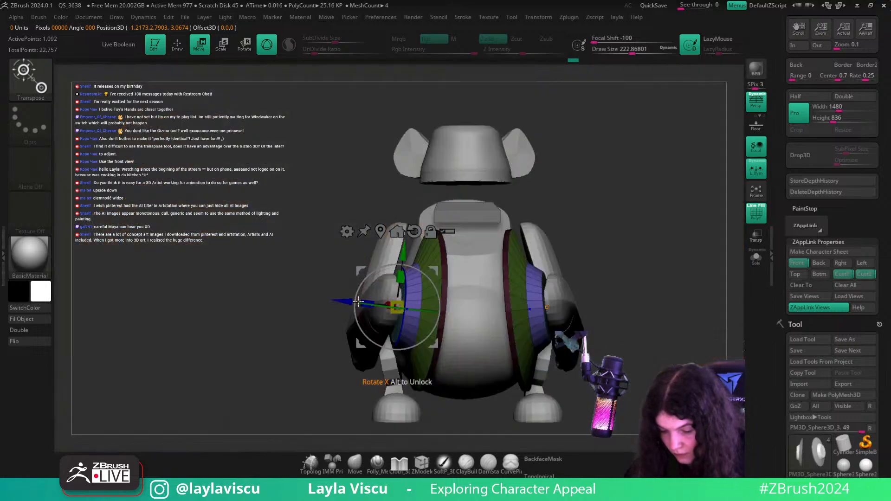
mouse_move(375, 299)
right_down()
mouse_move(374, 341)
mouse_move(355, 348)
mouse_move(356, 371)
mouse_move(346, 373)
right_up()
drag(344, 310, 347, 310)
- Return to Draw mode, hide the PolyFrame and choose the Move brush
key(b)
key(q)
key(f)
mouse_move(635, 348)
right_down()
mouse_move(646, 364)
mouse_move(636, 362)
mouse_move(676, 357)
mouse_move(619, 350)
right_up()
key(f)
key(shift+f)
key(f)
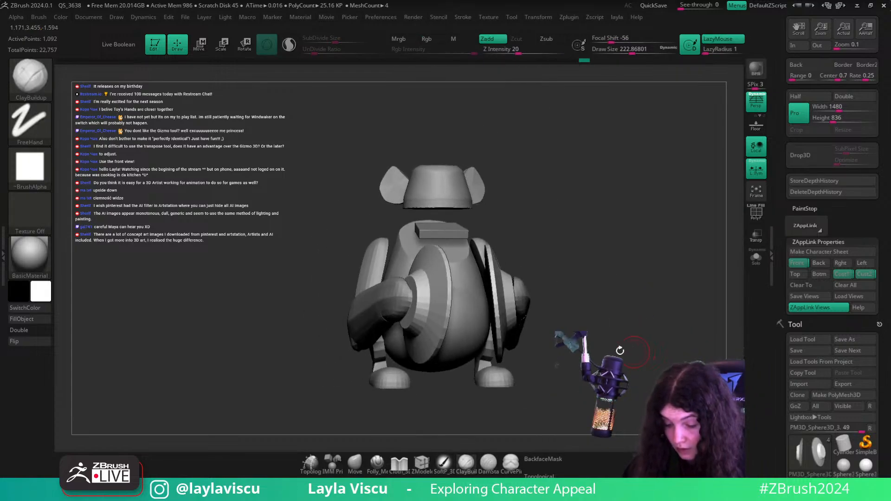
click(357, 466)
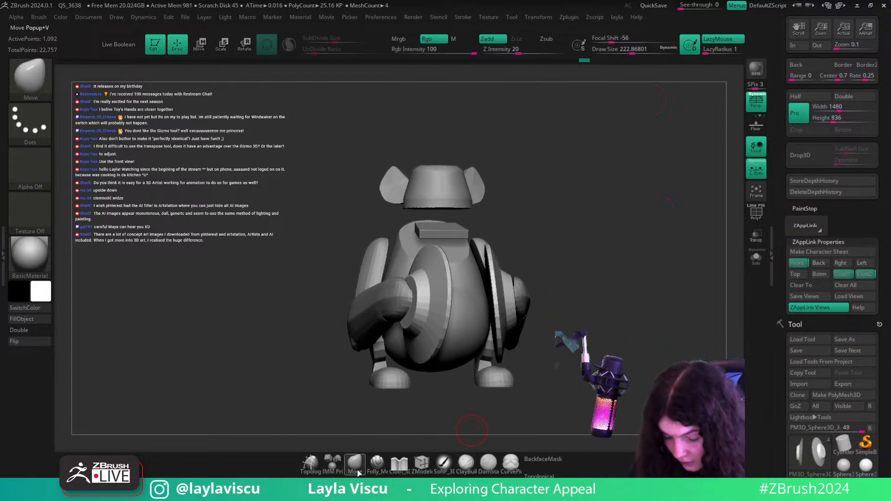
- Examine the cymbals isolated with polygroups displayed and compare them with the whole model from stored views Cust1 and Cust2
key(f)
key(shift+f)
right_drag(632, 197, 732, 207)
click(756, 257)
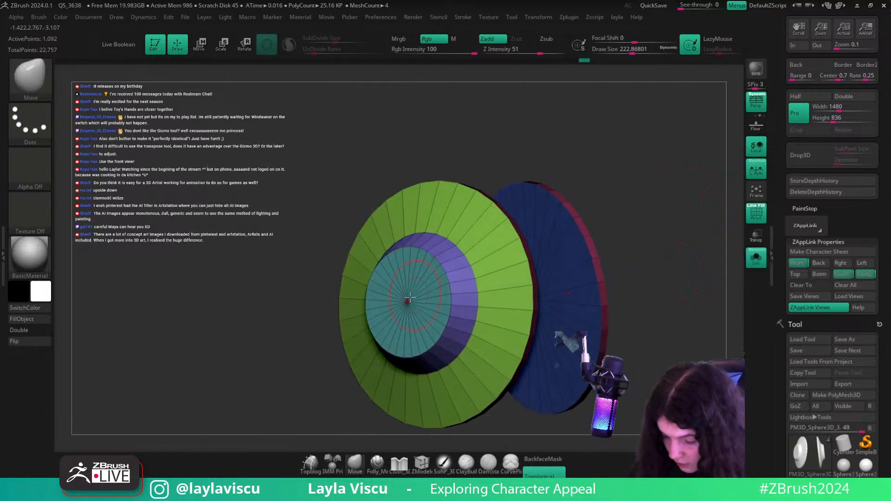
right_drag(421, 303, 726, 278)
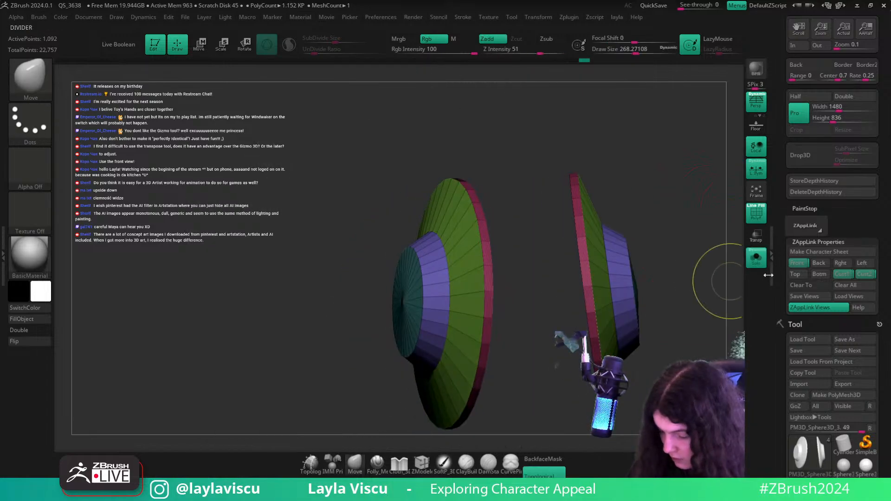
click(851, 274)
click(864, 274)
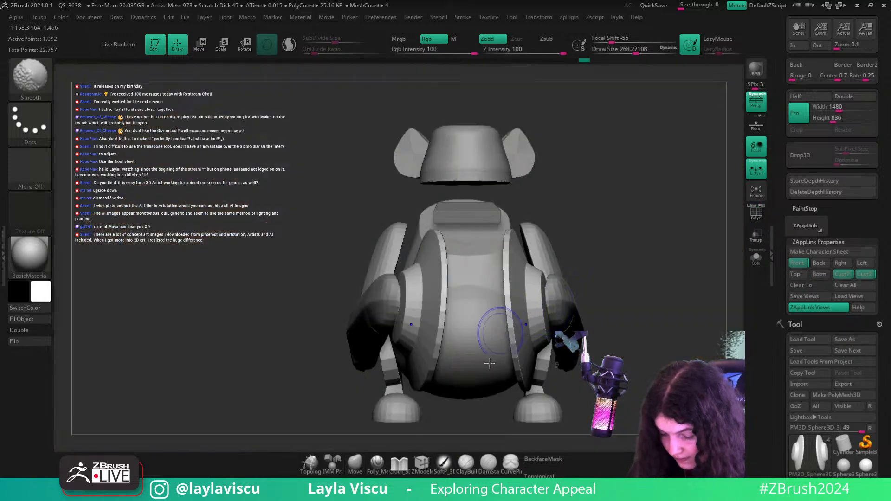
- Bevel the edge loop around the hub cap on both cymbals with ZModeler's Bevel action set to EdgeLoop Partial
click(444, 462)
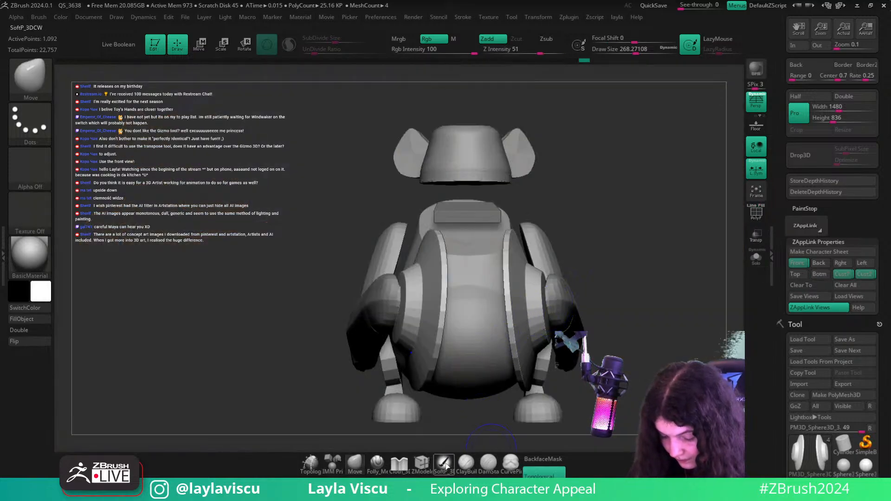
key(shift+f)
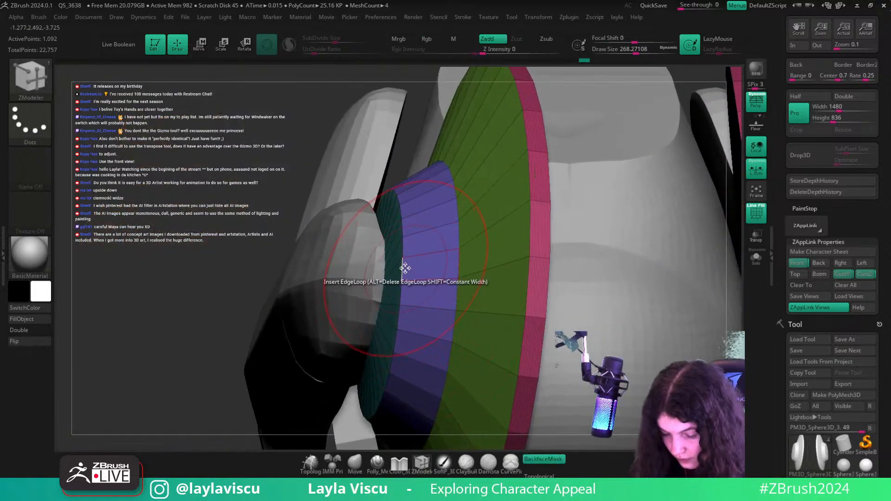
right_click(403, 266)
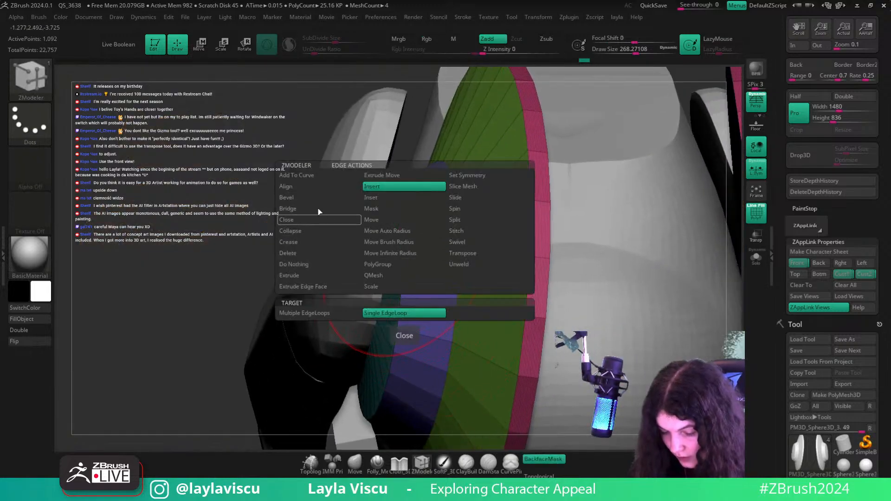
click(296, 198)
click(408, 313)
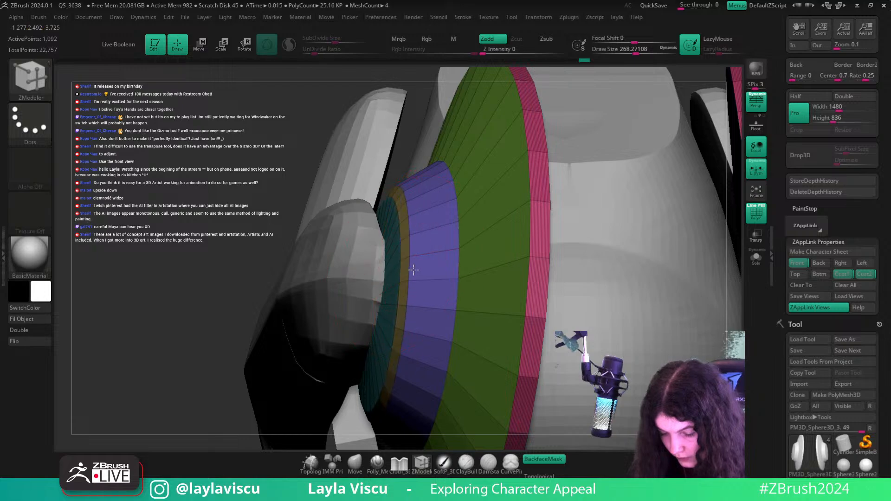
mouse_move(413, 270)
mouse_down()
mouse_move(437, 274)
mouse_move(430, 272)
mouse_up()
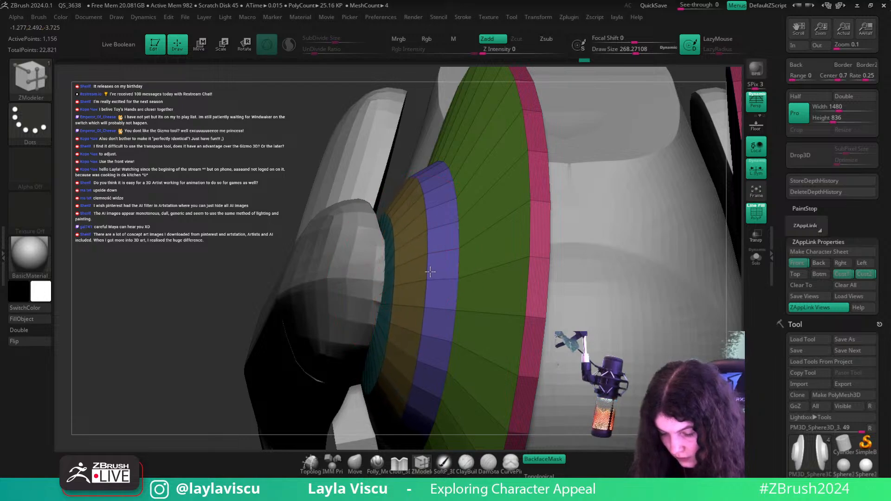
- Turn on Dynamic Subdiv for the cymbals, accepting its automatic activation, and hide the PolyFrame
ctrl+right_drag(417, 308, 306, 280)
key(d)
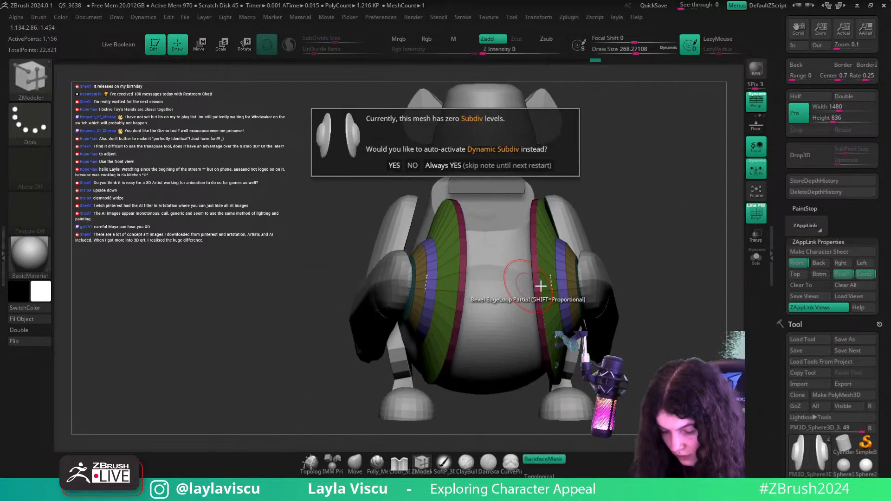
click(459, 166)
key(shift+f)
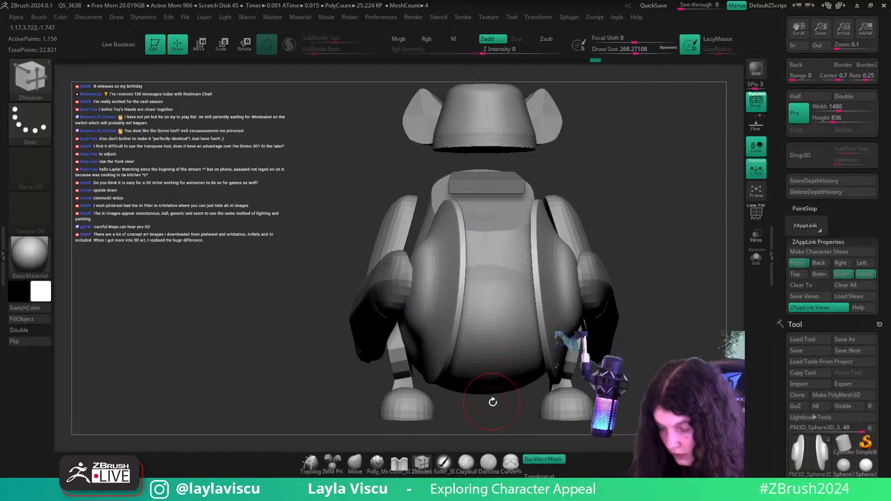
- Insert two supporting edge loops on the cymbals, around the base of the hub where it meets the disc, using ZModeler
right_drag(492, 402, 538, 403)
key(shift+f)
key(shift+d)
ctrl+right_drag(438, 342, 477, 340)
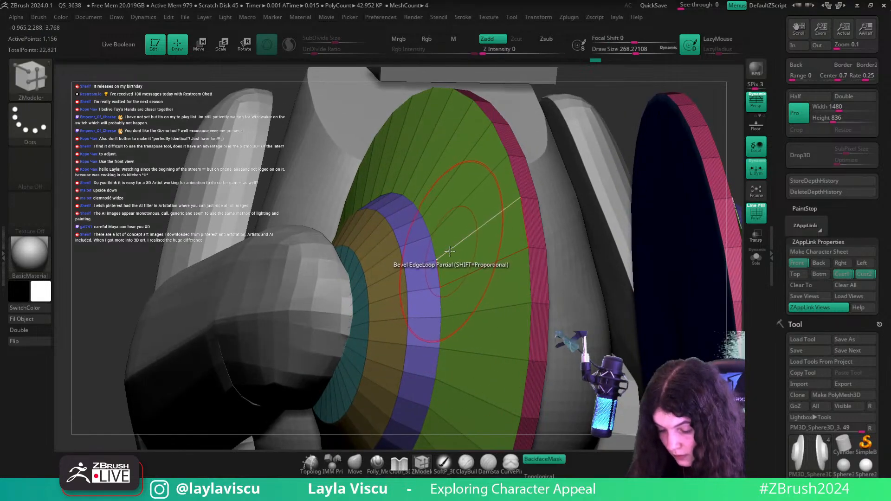
key(space)
click(422, 195)
ctrl+right_drag(419, 276, 457, 277)
drag(451, 243, 436, 257)
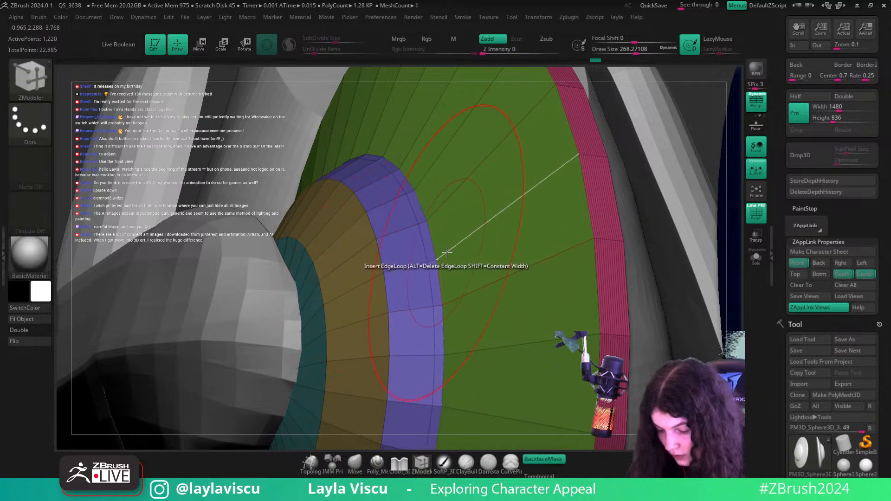
click(447, 252)
key(shift+f)
key(f)
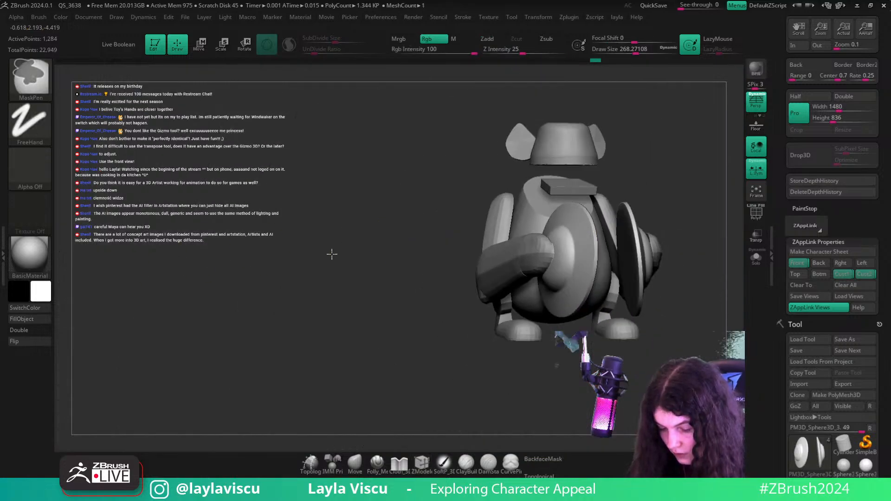
- Examine the smoothed cymbals from stored views Cust1, Front and Cust2 and from the side, checking them against the reference drawings
mouse_move(332, 254)
right_down()
mouse_move(437, 348)
mouse_move(397, 352)
mouse_move(439, 366)
right_up()
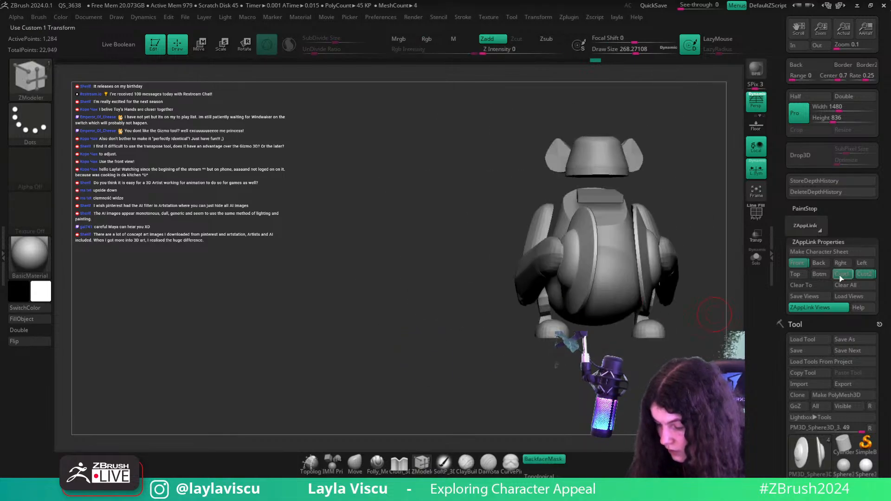
click(841, 277)
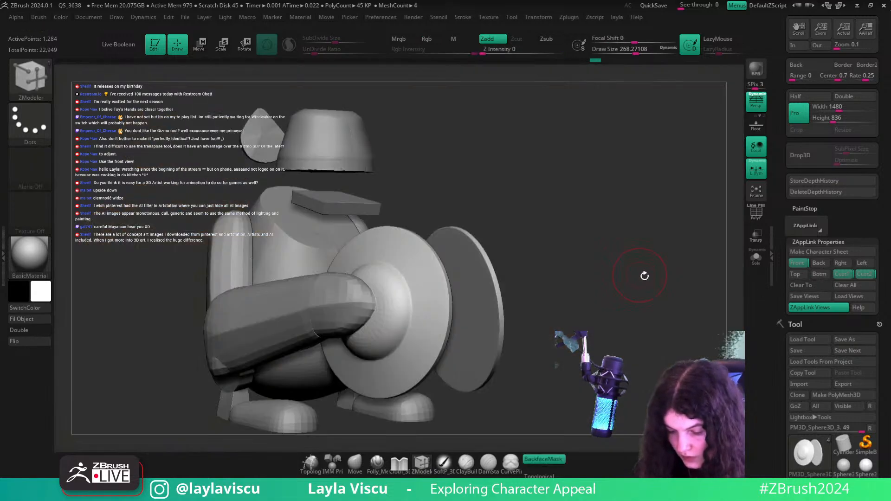
right_drag(643, 275, 730, 277)
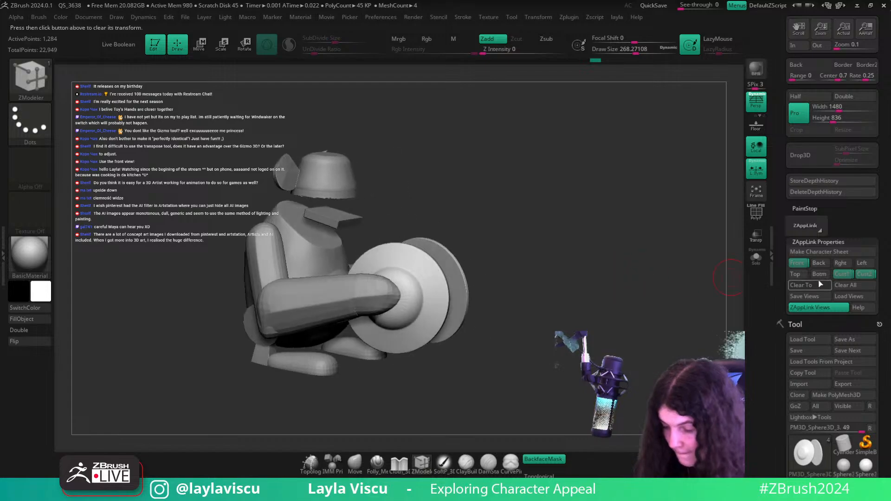
click(820, 285)
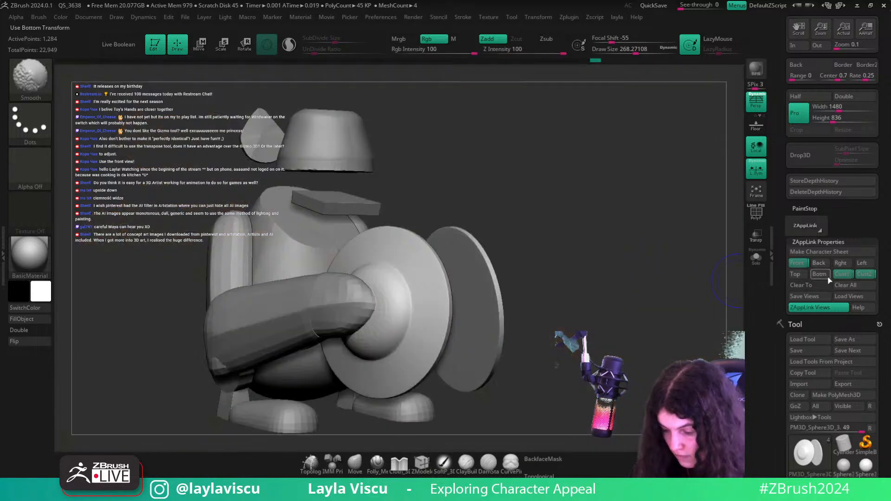
click(796, 263)
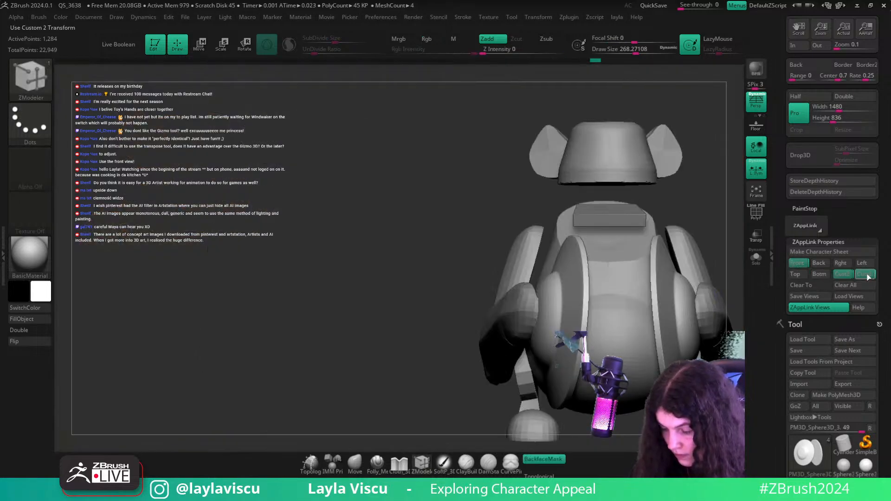
click(866, 275)
key(shift+z)
key(shift+z)
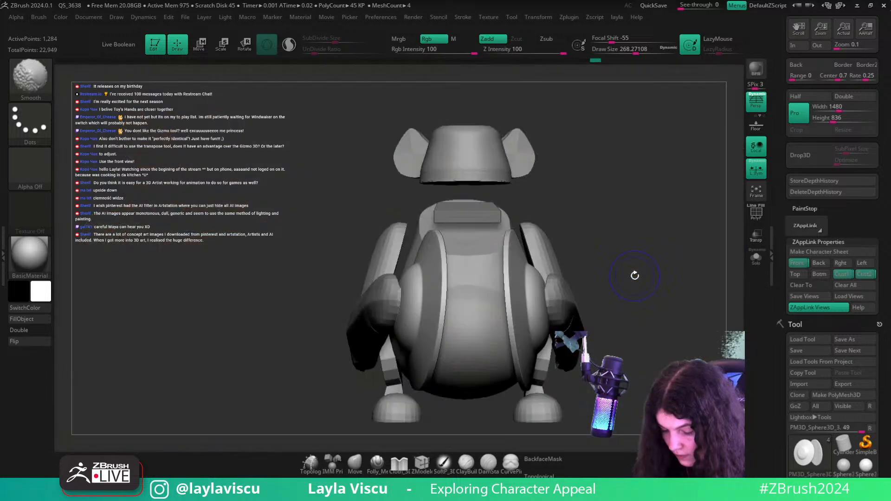
alt+drag(635, 275, 656, 300)
alt+drag(587, 287, 659, 246)
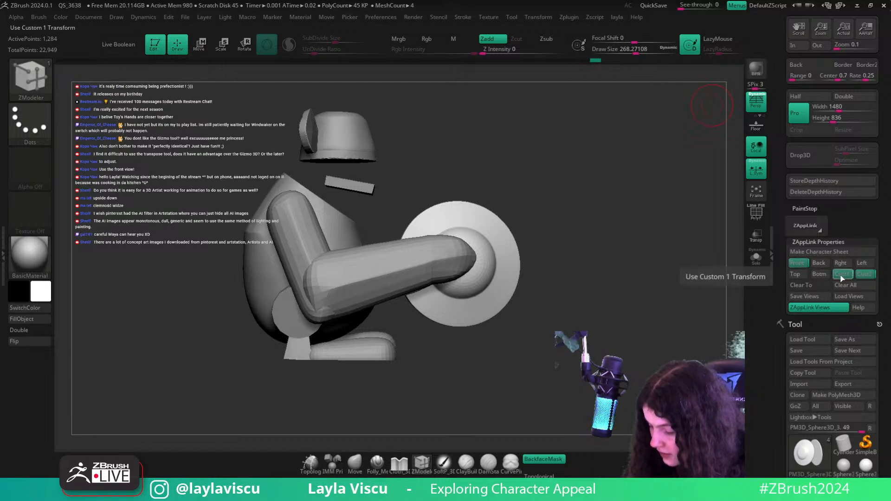
- Overlay the reference drawings on the model in view Cust2 and lower their Spotlight opacity so the model shows through
click(801, 263)
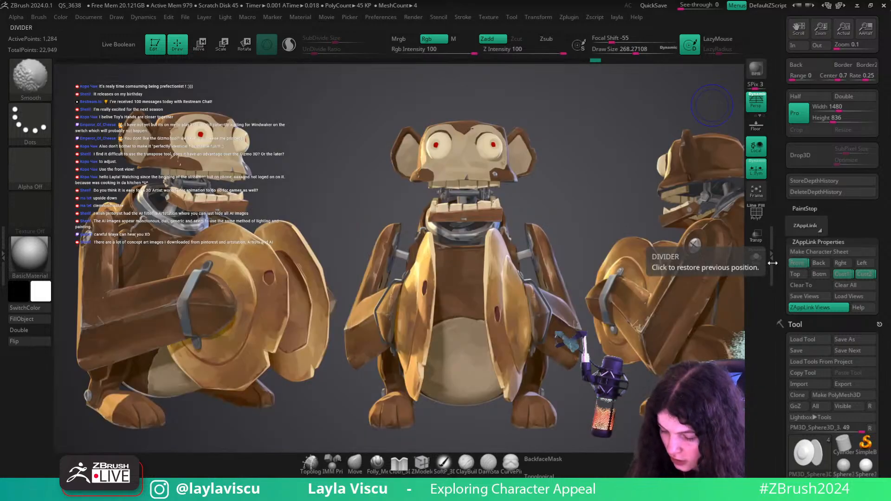
click(864, 274)
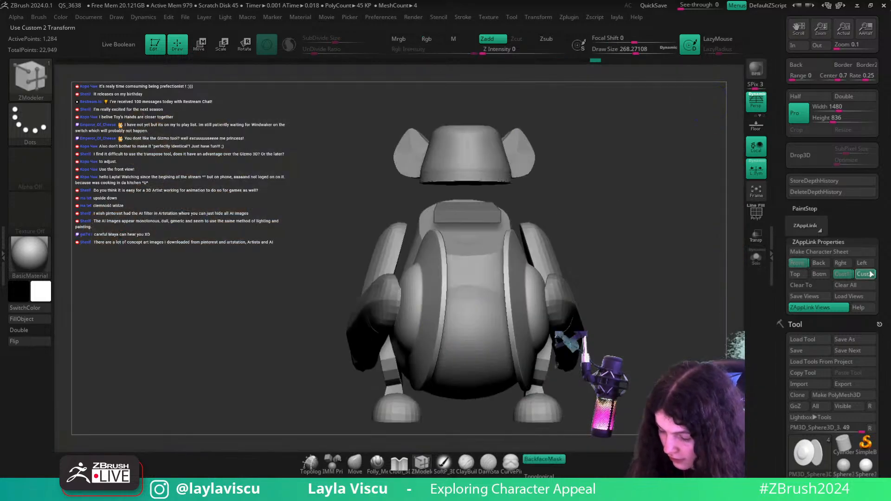
key(shift+z)
drag(637, 195, 529, 206)
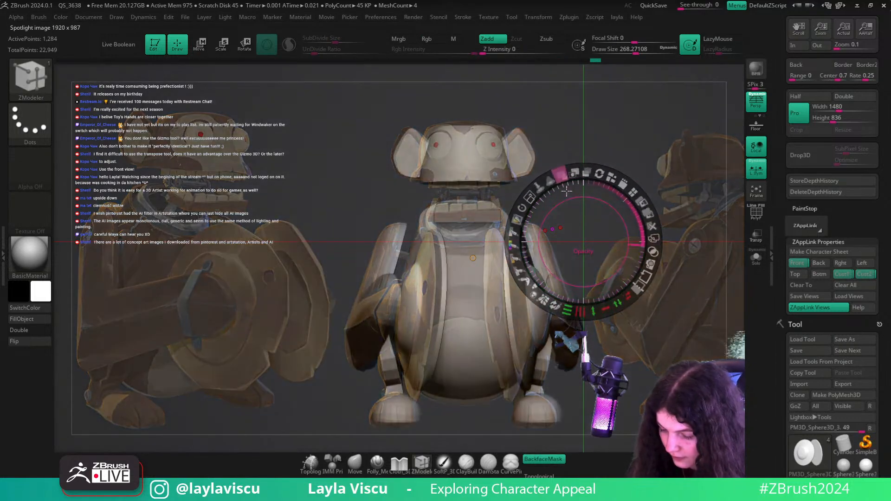
key(z)
- Save the tool as toy_v001 in the day10_toy folder, replacing the existing file
click(820, 297)
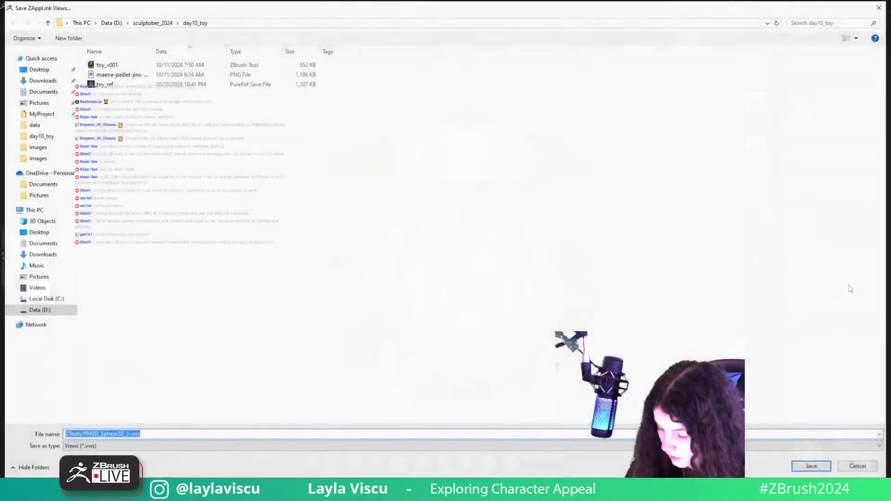
click(855, 465)
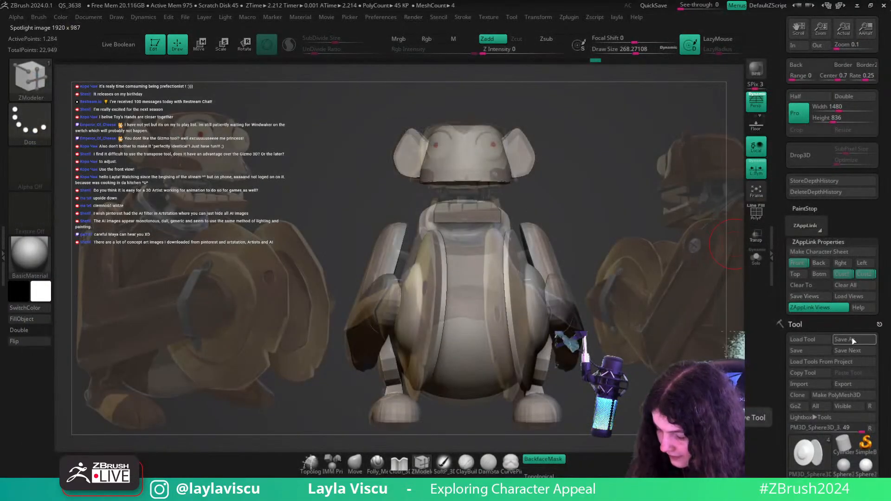
click(848, 339)
double_click(142, 66)
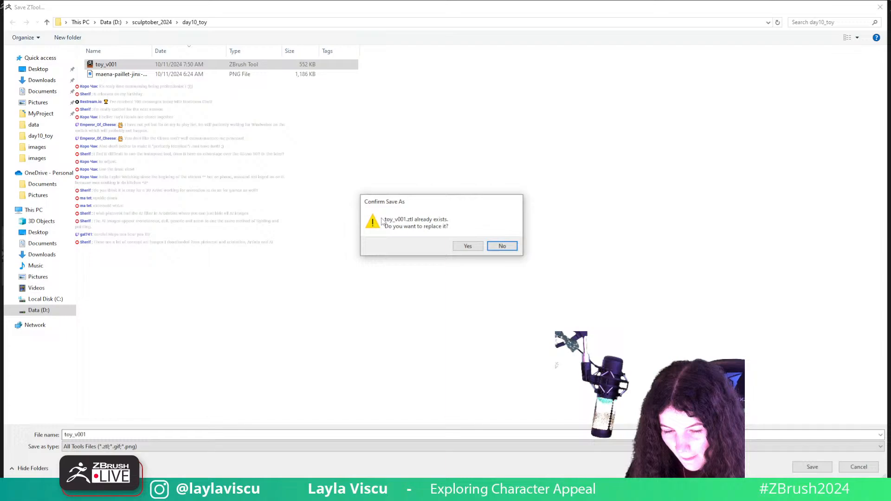
click(466, 246)
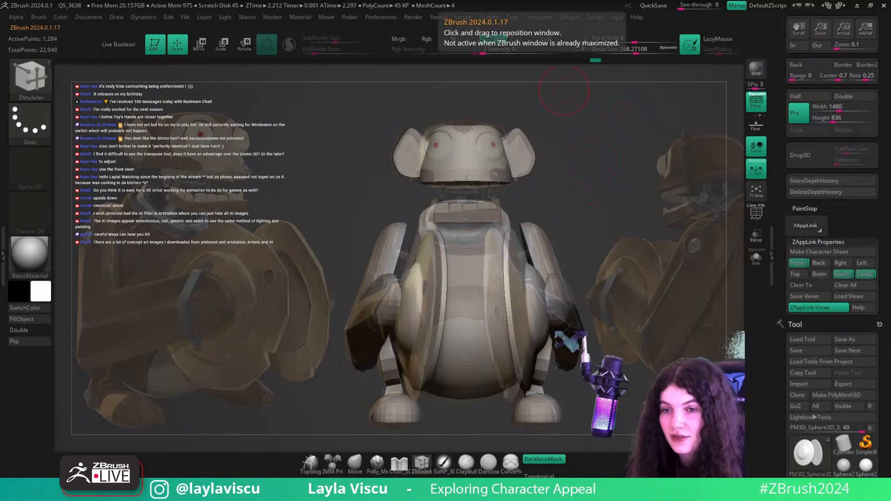
- Clear the stored transforms of the custom views Cust1 and Cust2
click(842, 274)
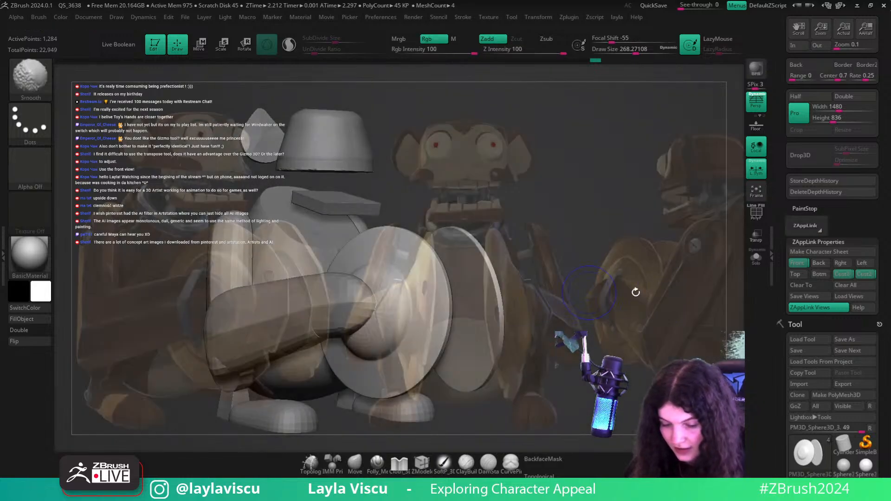
click(819, 284)
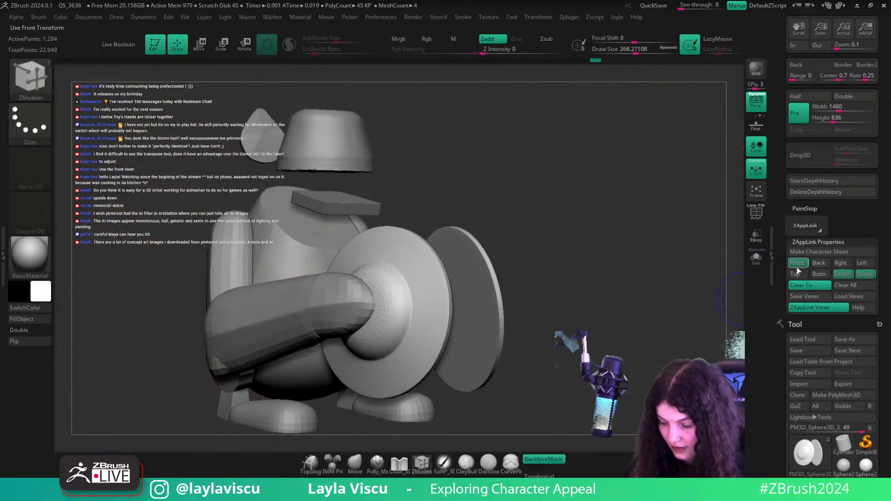
click(837, 276)
click(818, 289)
click(859, 277)
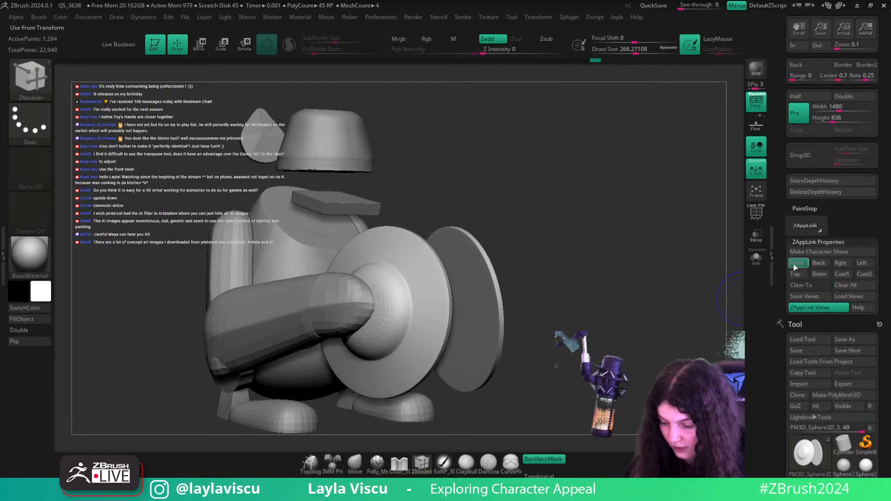
- Line the model up with the front reference drawing, clear the old Front view and store the new alignment there
click(796, 266)
key(shift+z)
alt+drag(723, 230, 583, 215)
mouse_move(583, 216)
ctrl+right_down()
mouse_move(613, 224)
mouse_move(632, 201)
mouse_move(628, 212)
ctrl+right_up()
click(808, 284)
click(802, 265)
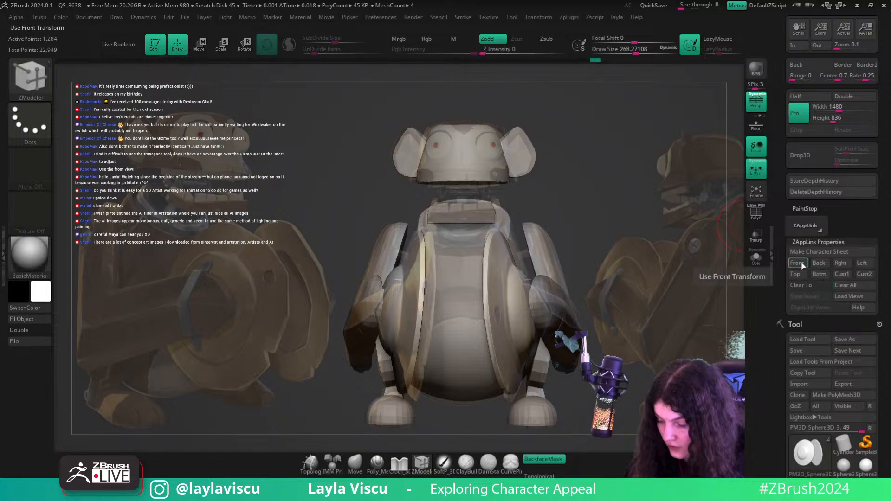
click(802, 265)
click(818, 263)
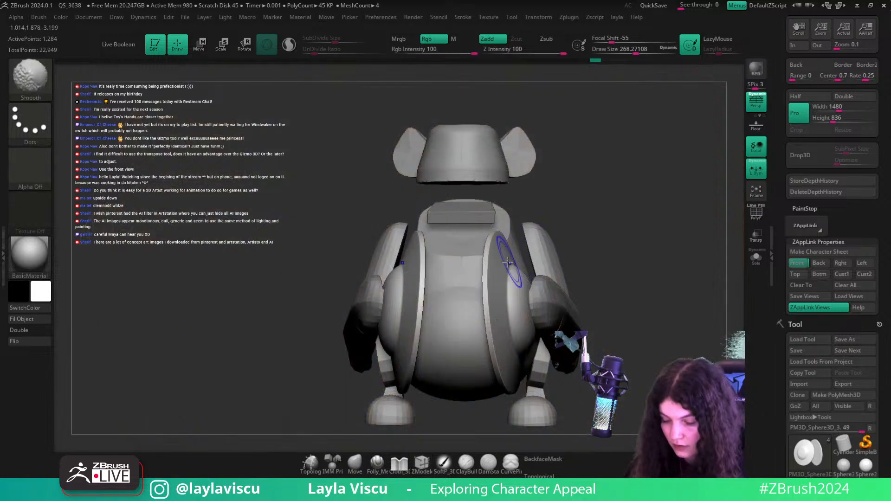
- Compare the model in Front view with and without the reference overlay and look at it from the side
key(shift+z)
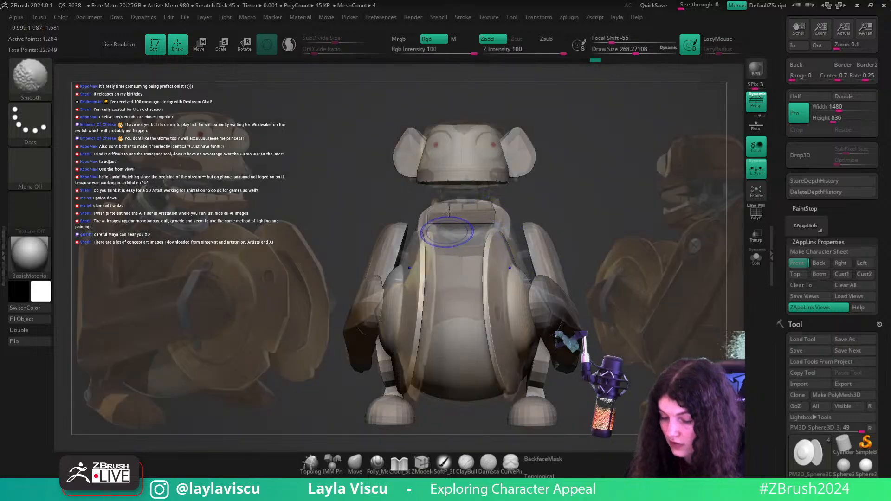
key(shift+z)
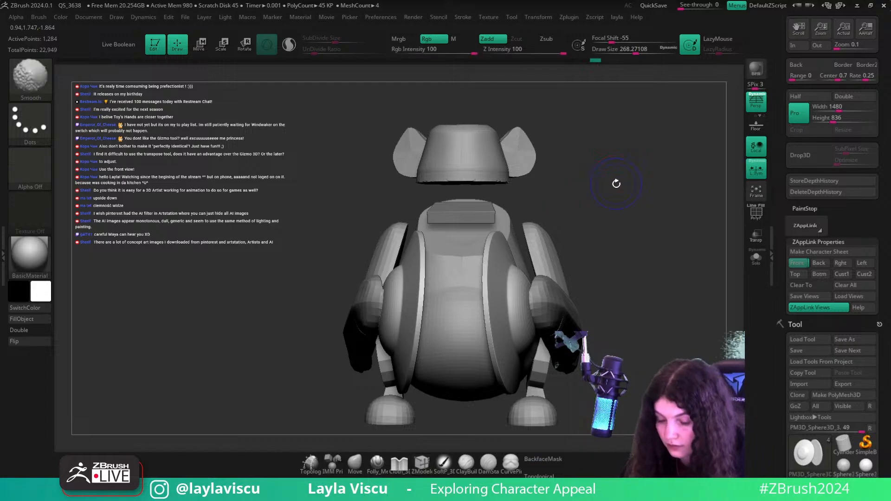
key(shift+z)
key(shift+z)
drag(617, 182, 694, 272)
drag(494, 218, 707, 214)
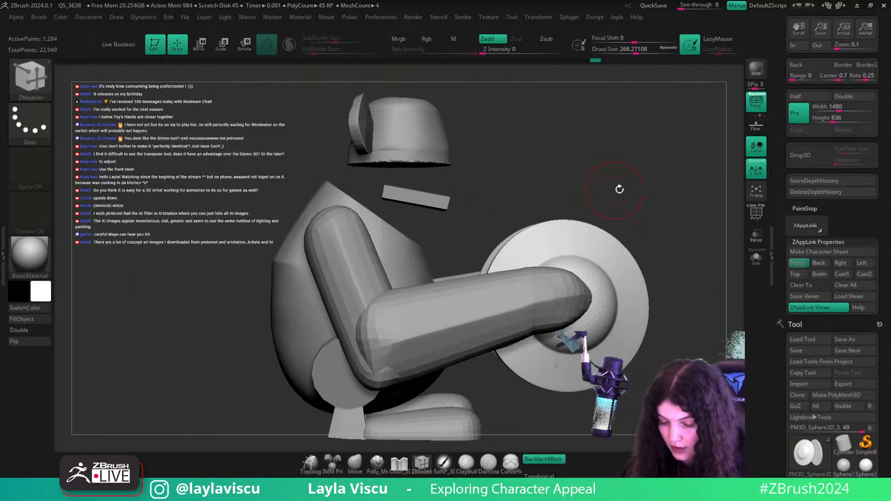
- Adjust the reference drawing's opacity in Spotlight so the model shows through it, and return to the stored Front view
mouse_move(618, 188)
alt+mouse_down()
mouse_move(579, 185)
mouse_move(599, 149)
alt+mouse_up()
key(shift+z)
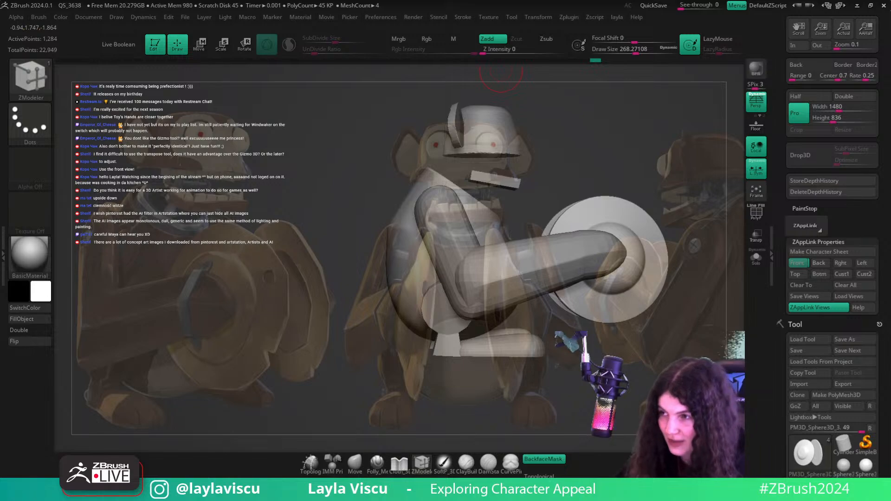
key(z)
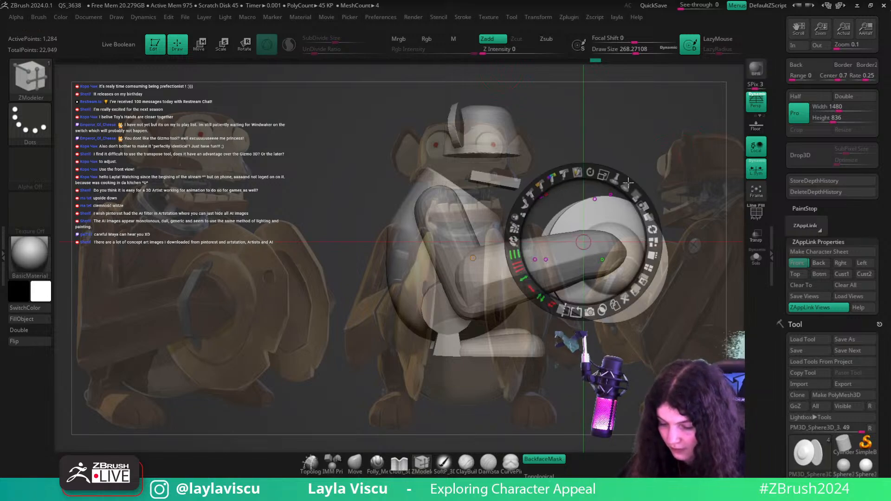
drag(636, 195, 635, 290)
key(z)
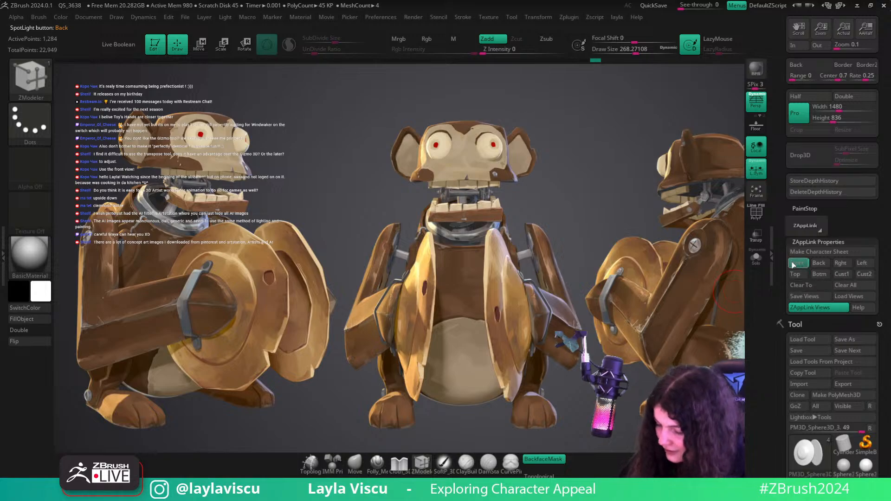
key(z)
drag(639, 196, 593, 173)
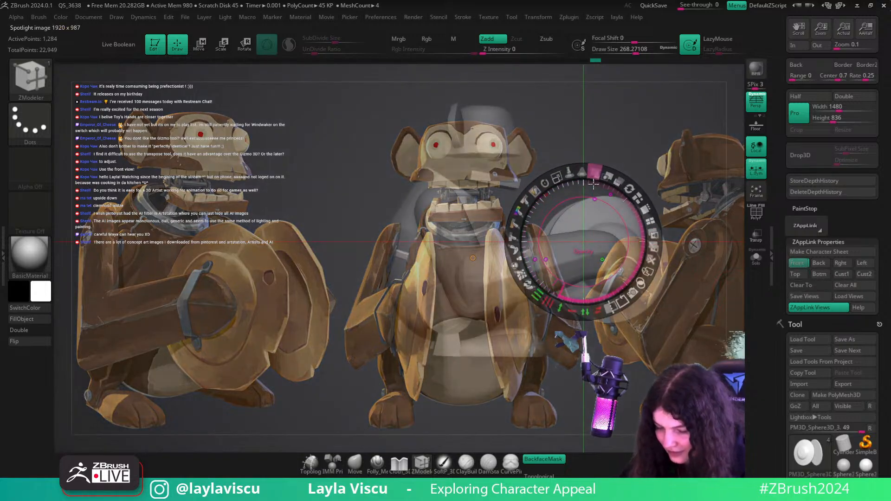
key(z)
click(797, 263)
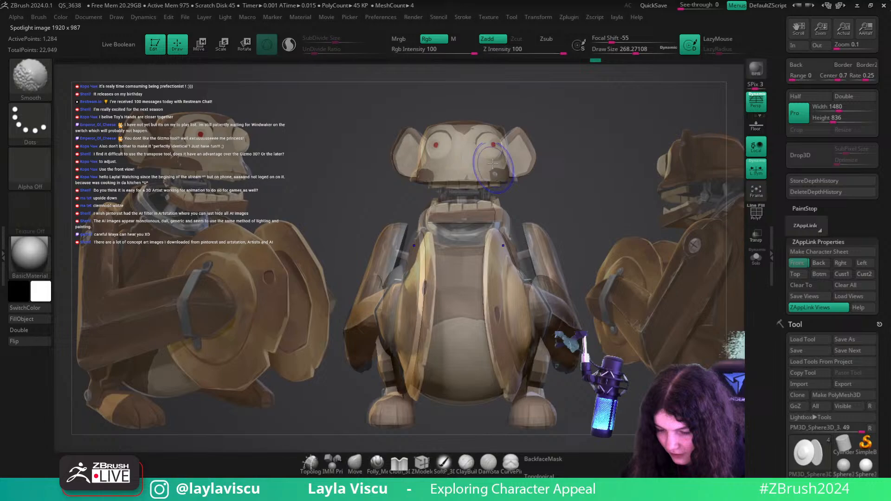
- Select the head piece, nudge its side outline with a smaller Move brush, and compare it with and without the reference
alt+click(494, 183)
key(b)
key(m)
key(v)
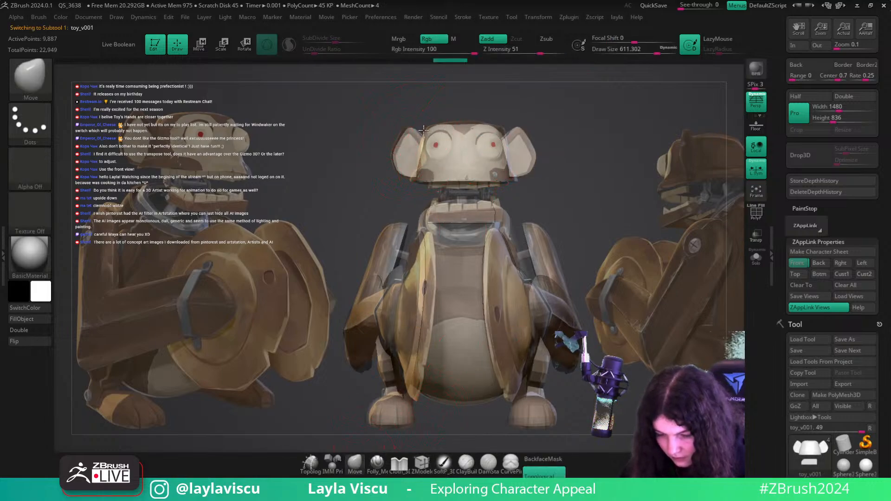
key(shift+z)
key(shift+z)
key(s)
mouse_move(425, 145)
mouse_down()
mouse_move(408, 146)
mouse_move(421, 147)
mouse_up()
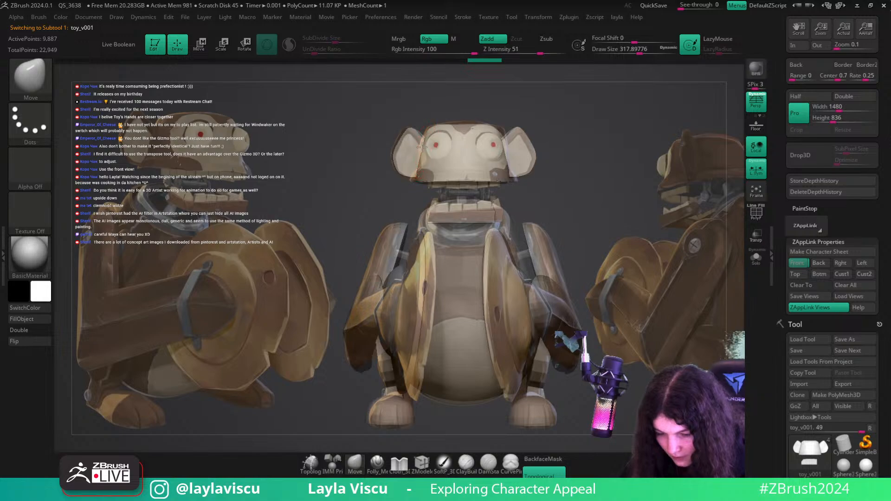
key(shift+z)
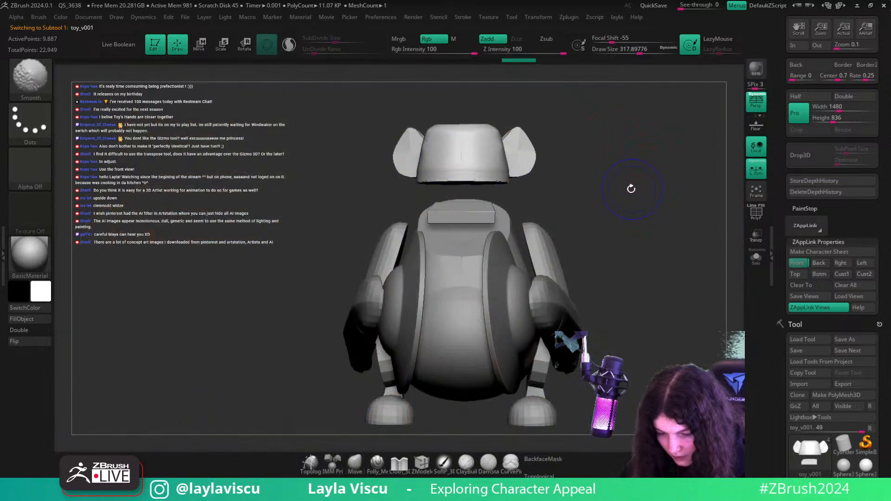
key(shift+z)
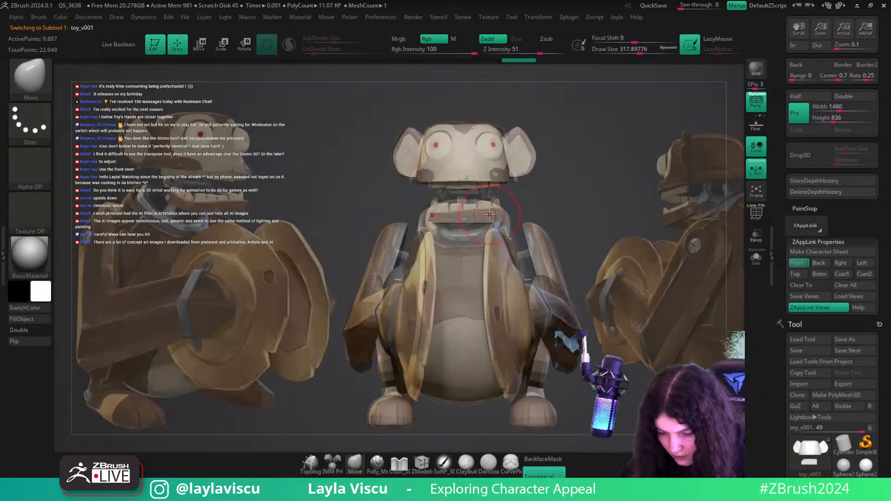
- Hide the reference, show the polygroup wireframe, and isolate the torso-and-arms subtool in Solo mode
key(shift+f)
key(shift+z)
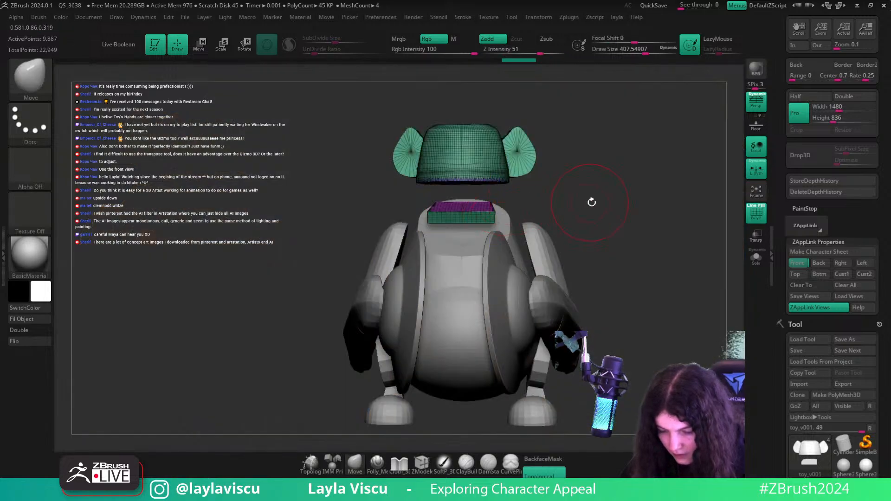
drag(591, 201, 615, 204)
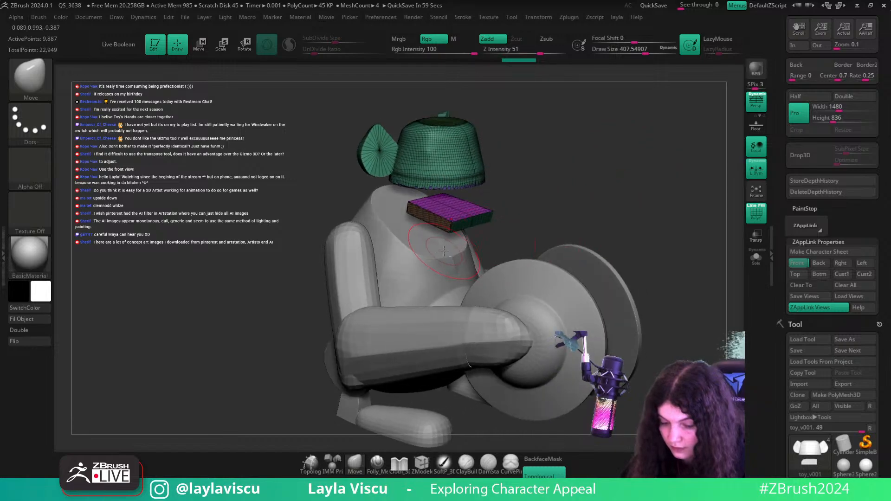
alt+click(456, 248)
click(755, 260)
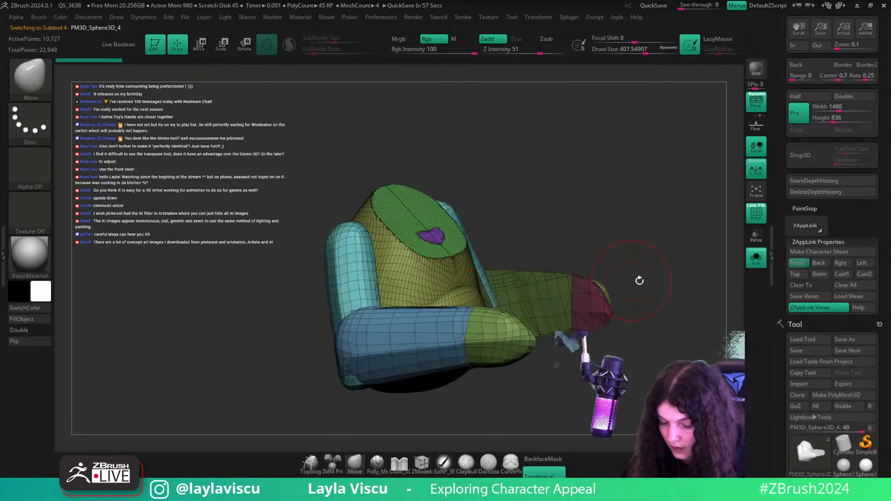
drag(638, 278, 671, 324)
drag(888, 404, 889, 44)
drag(881, 367, 881, 328)
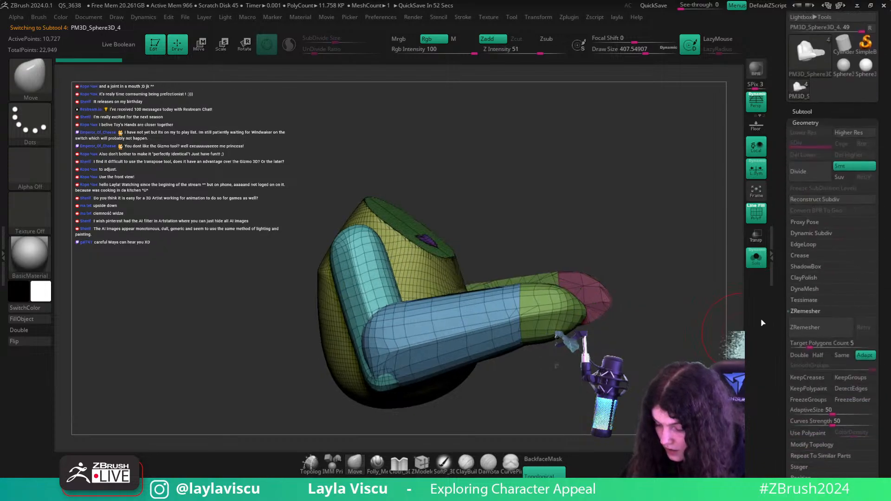
- Delete the polygroups forming the torso's slanted neck cap and close the resulting hole
drag(592, 240, 564, 269)
ctrl+shift+click(435, 240)
ctrl+shift+click(435, 239)
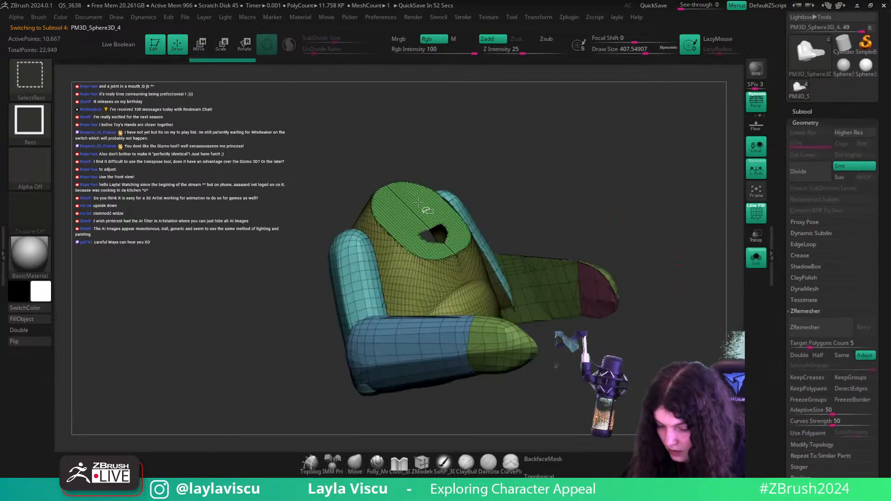
ctrl+shift+click(424, 211)
key(1)
click(635, 142)
click(655, 139)
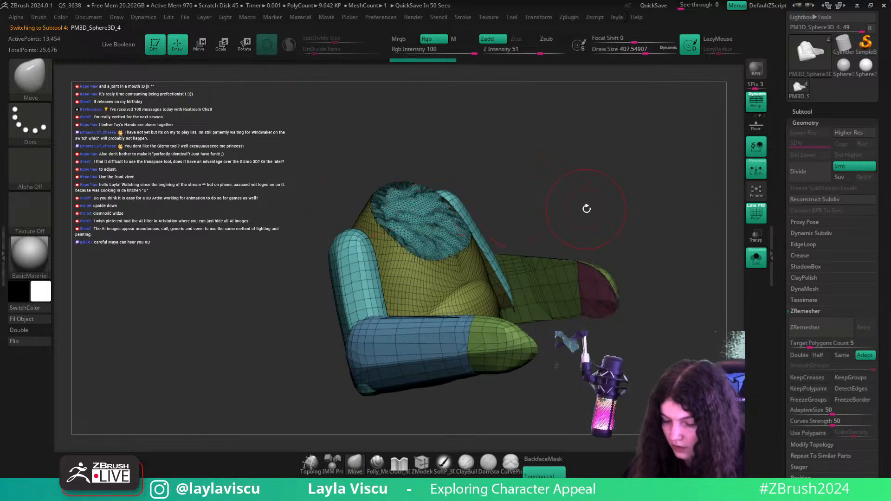
- Try to merge the overlapping torso and arm volumes with Remesh By Union
mouse_move(587, 204)
mouse_down()
mouse_move(570, 135)
mouse_move(604, 180)
mouse_move(600, 199)
mouse_up()
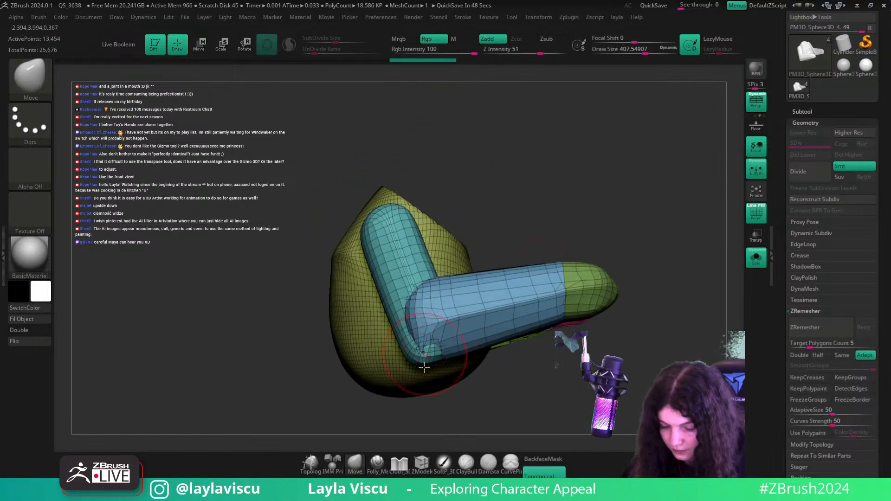
drag(516, 431, 513, 332)
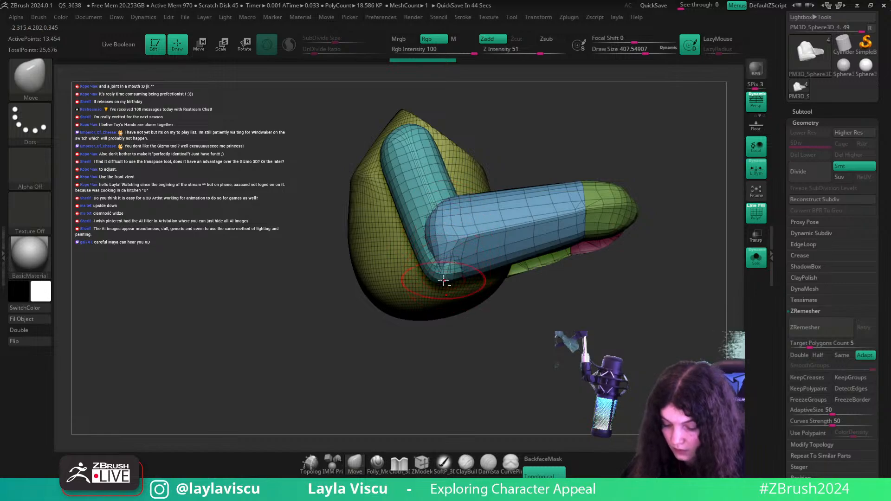
ctrl+right_drag(491, 318, 531, 330)
drag(530, 330, 657, 320)
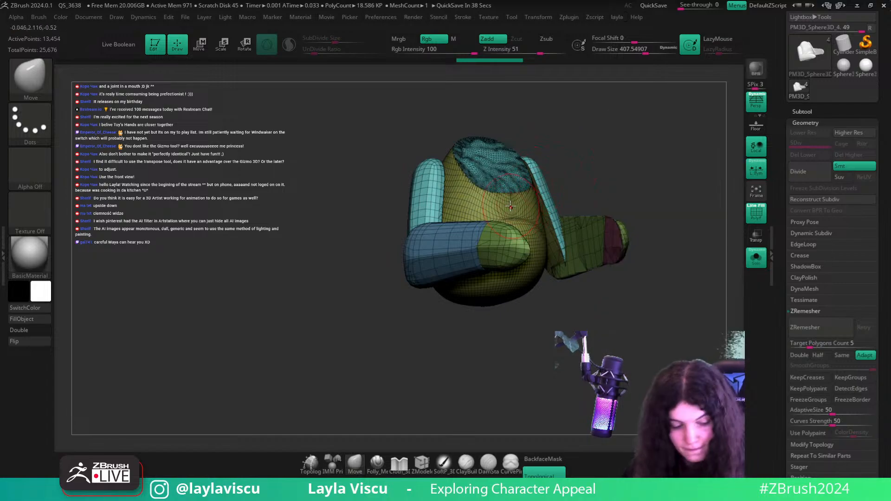
key(w)
click(399, 92)
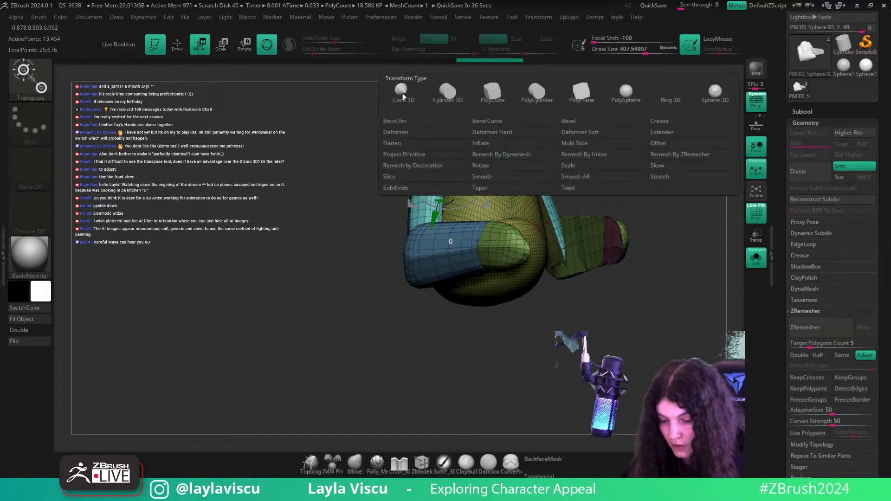
click(588, 157)
click(467, 158)
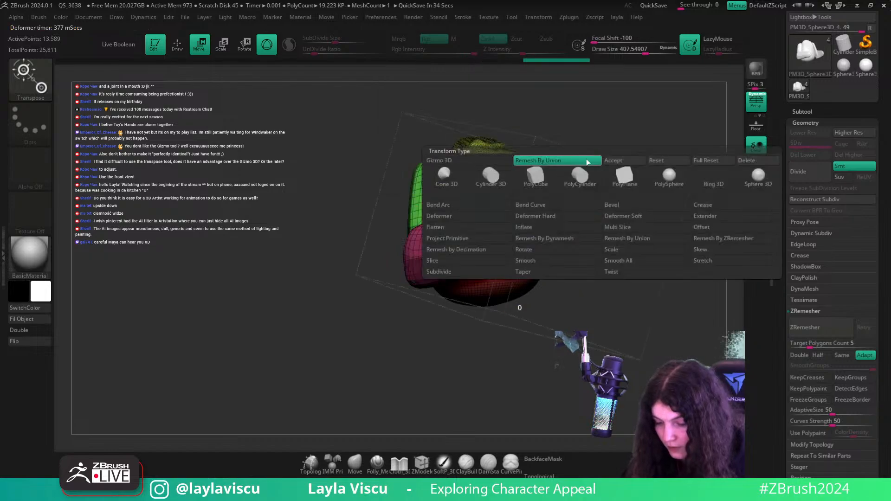
click(614, 160)
- Inspect the united torso and arms from several angles and undo the union remesh
click(355, 463)
drag(599, 297, 536, 219)
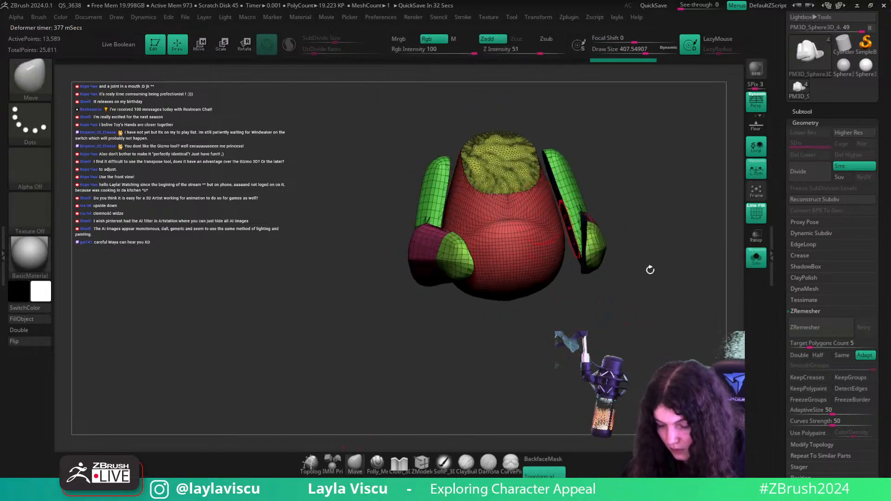
mouse_move(682, 286)
mouse_down()
mouse_move(702, 275)
mouse_move(678, 287)
mouse_up()
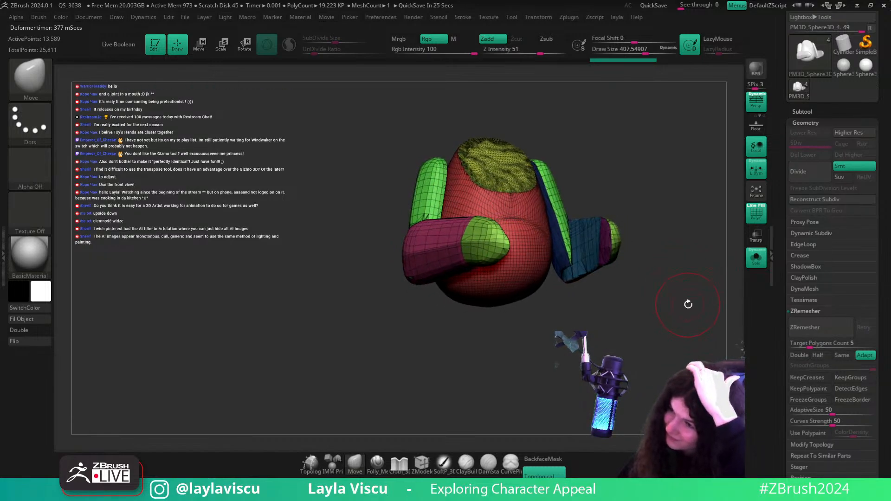
drag(677, 290, 672, 307)
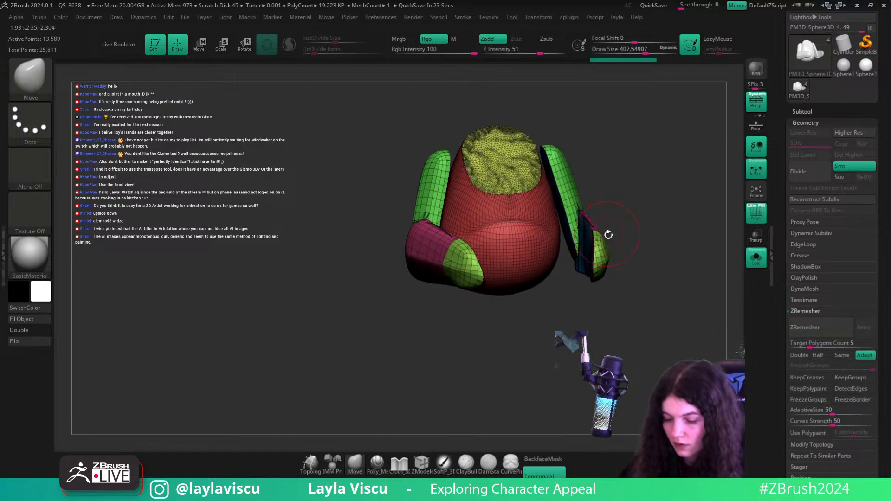
key(ctrl+z)
key(ctrl+z)
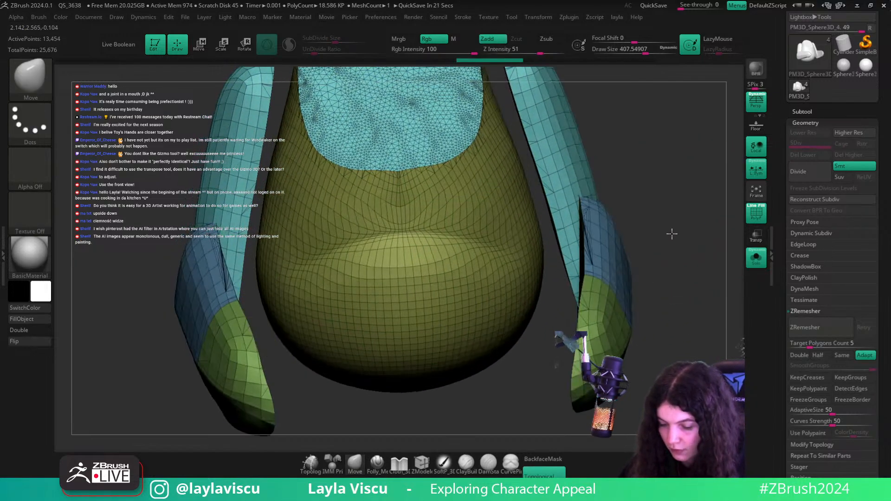
- Reshape both forearms symmetrically with a large Move brush, pulling them slightly inward toward the body
alt+drag(671, 233, 646, 304)
drag(644, 326, 586, 197)
mouse_move(665, 206)
mouse_down()
mouse_move(664, 222)
mouse_move(661, 207)
mouse_up()
key(s)
drag(582, 203, 587, 203)
drag(625, 247, 602, 238)
key(s)
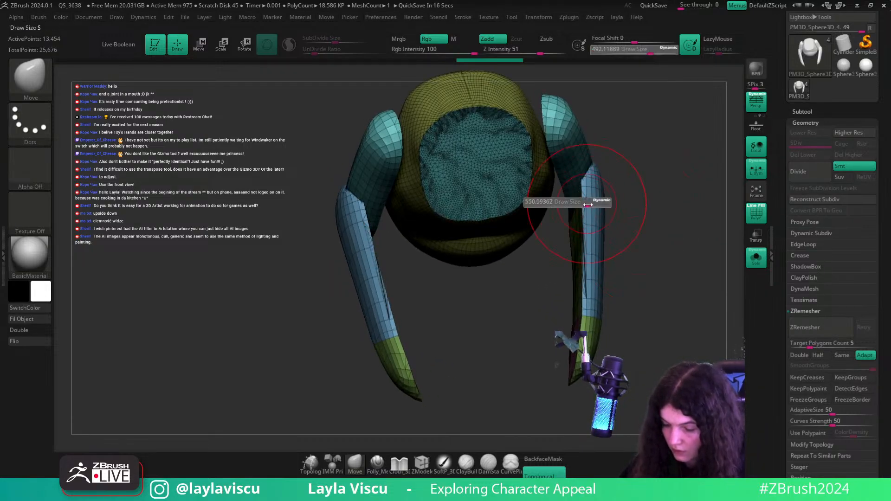
mouse_move(596, 200)
mouse_down()
mouse_move(606, 200)
mouse_move(545, 197)
mouse_move(678, 190)
mouse_move(586, 231)
mouse_move(563, 226)
mouse_move(568, 211)
mouse_move(561, 209)
mouse_up()
drag(584, 247, 569, 252)
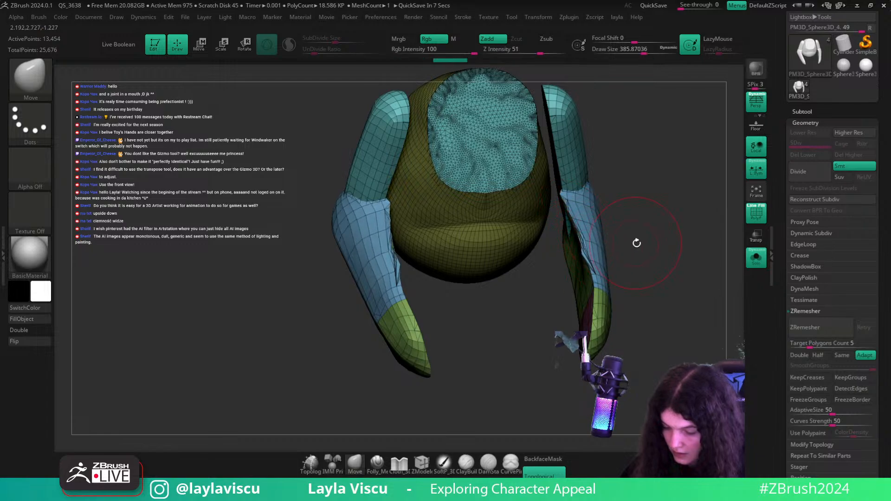
- Delete the polygroup on the inner side of the forearm and turn on double-sided display for the mesh
ctrl+shift+click(574, 259)
ctrl+shift+click(574, 261)
key(l)
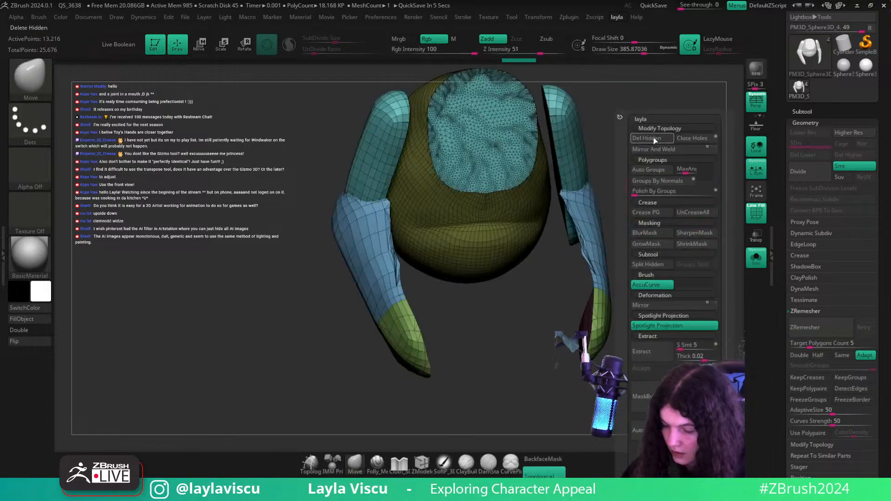
click(654, 138)
drag(374, 359, 316, 331)
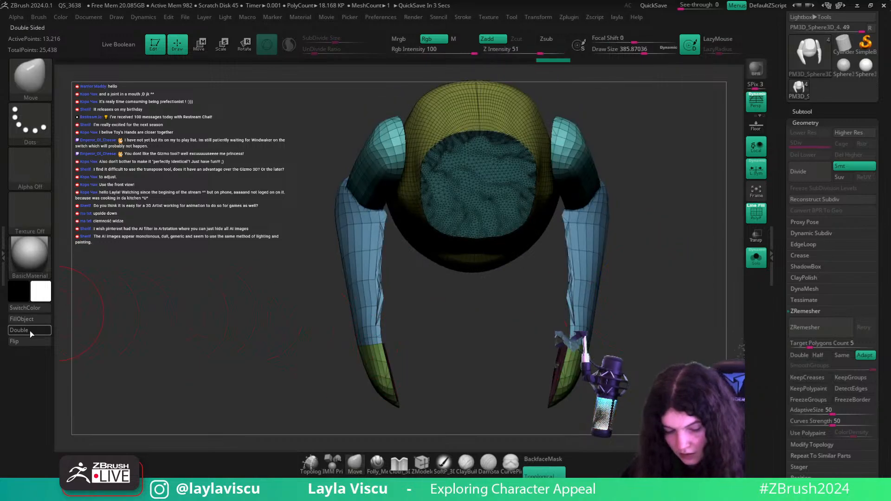
click(30, 330)
- Smooth the jagged open edge along the inner forearms and adjust it with a small Move brush
key(bracketleft)
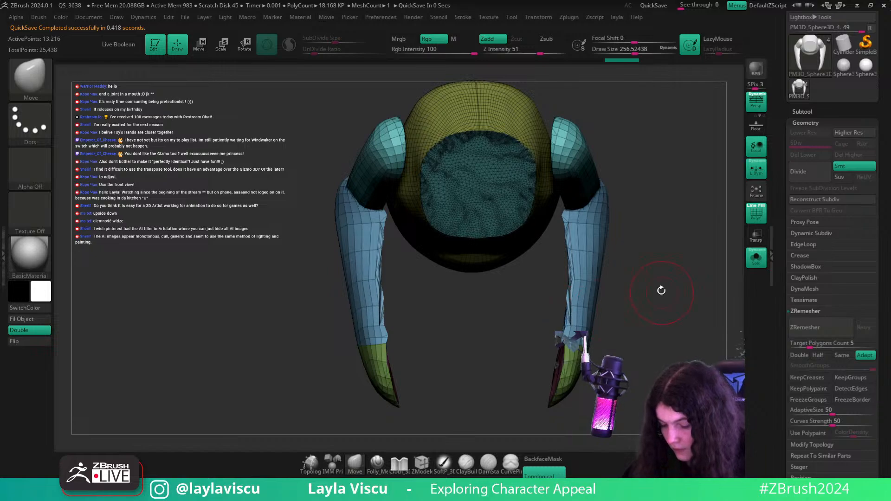
key(space)
click(635, 288)
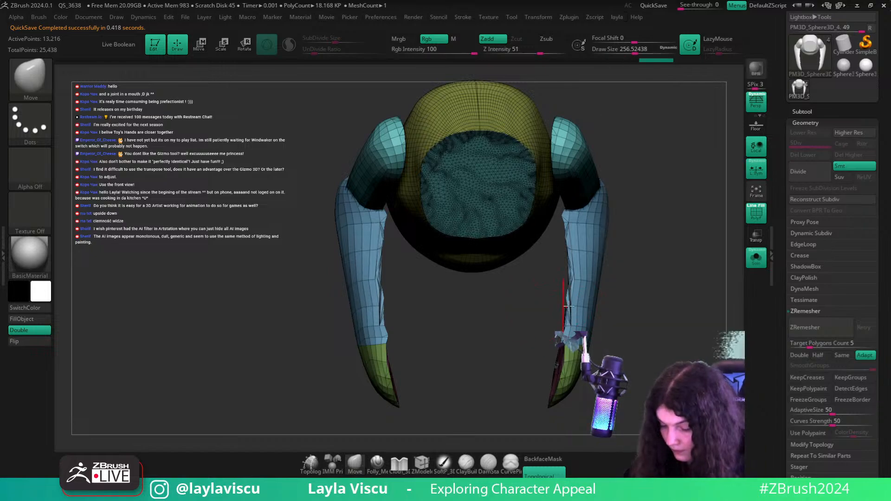
shift+drag(568, 283, 570, 307)
key(ctrl+z)
shift+drag(570, 268, 569, 303)
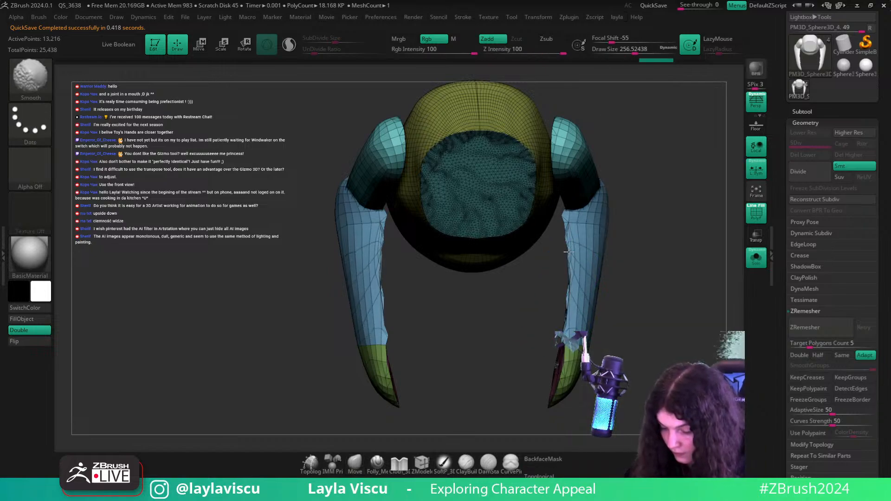
mouse_move(568, 252)
alt+right_down()
mouse_move(544, 255)
mouse_move(575, 288)
alt+right_up()
key(s)
drag(576, 288, 566, 288)
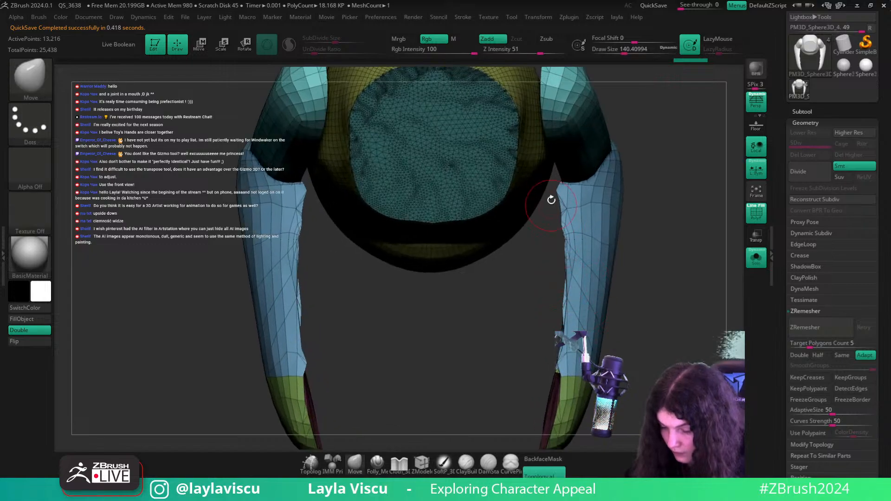
drag(564, 285, 560, 286)
- Close the open holes along the inner side of the forearms
mouse_move(564, 290)
right_down()
mouse_move(607, 312)
mouse_move(692, 320)
mouse_move(707, 232)
right_up()
key(1)
click(720, 139)
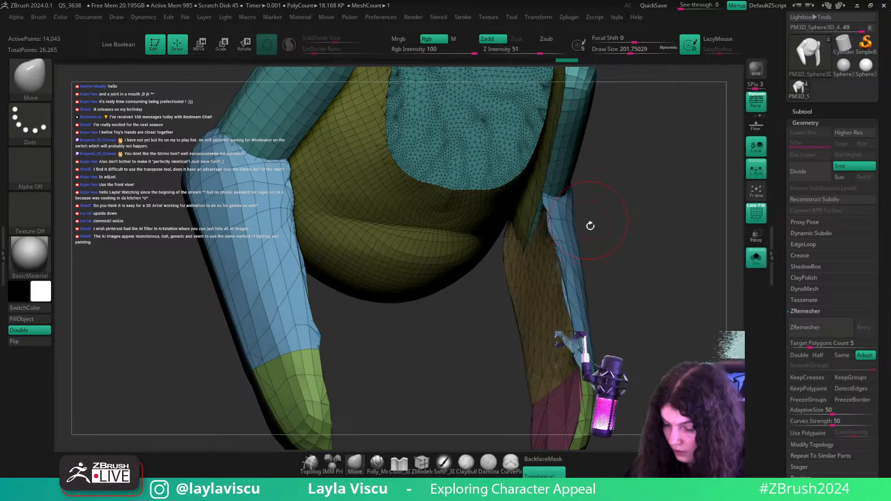
- Nudge the inner elbow edge of the forearm toward the body with a large Move brush
ctrl+right_drag(617, 278, 619, 185)
ctrl+right_drag(619, 185, 587, 443)
key(s)
drag(497, 255, 537, 255)
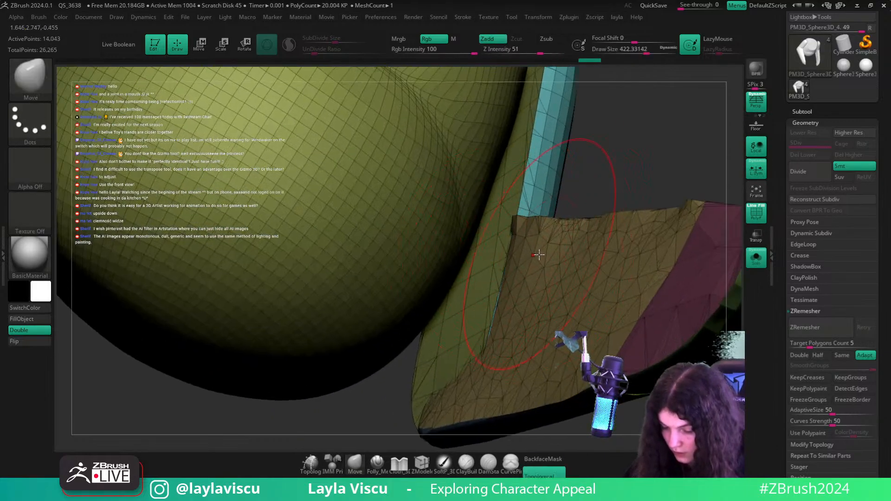
drag(521, 324, 511, 328)
mouse_move(511, 328)
ctrl+right_down()
mouse_move(523, 286)
mouse_move(613, 320)
mouse_move(613, 232)
ctrl+right_up()
ctrl+right_drag(614, 232, 607, 289)
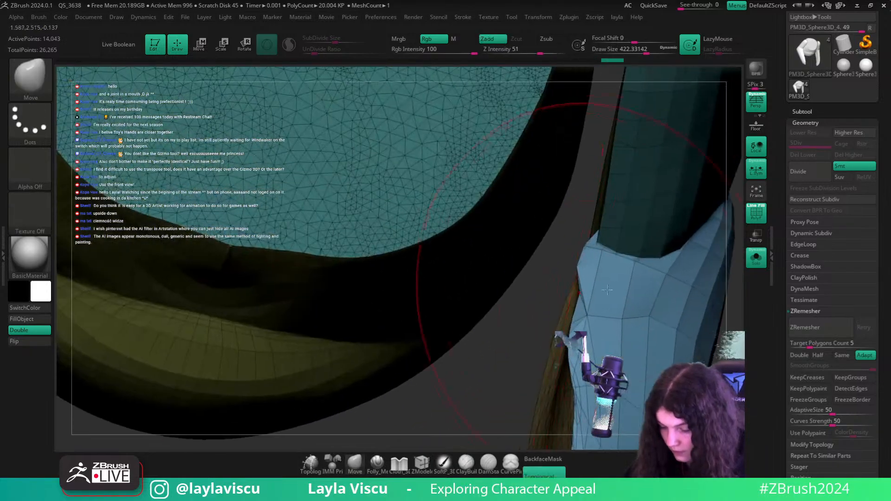
key(s)
drag(607, 289, 586, 288)
drag(599, 253, 588, 256)
- Adjust the lower inner forearm with a Move brush of about 108 draw size and smooth the inner edge up to the elbow
mouse_move(577, 302)
ctrl+right_down()
mouse_move(538, 277)
mouse_move(705, 301)
mouse_move(695, 260)
mouse_move(682, 286)
ctrl+right_up()
ctrl+right_drag(543, 280, 542, 341)
key(s)
drag(551, 370, 545, 370)
shift+drag(534, 422, 586, 220)
ctrl+right_drag(702, 322, 658, 274)
mouse_move(658, 274)
right_down()
mouse_move(640, 308)
mouse_move(631, 266)
mouse_move(599, 278)
right_up()
key(shift+f)
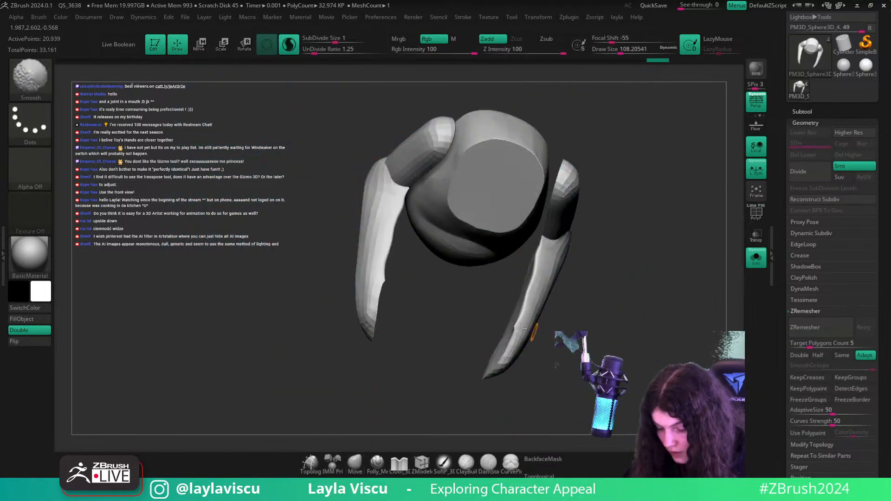
- Smooth the remaining ridge along the inner forearm from near the wrist to the elbow
ctrl+right_drag(521, 328, 523, 343)
key(shift+f)
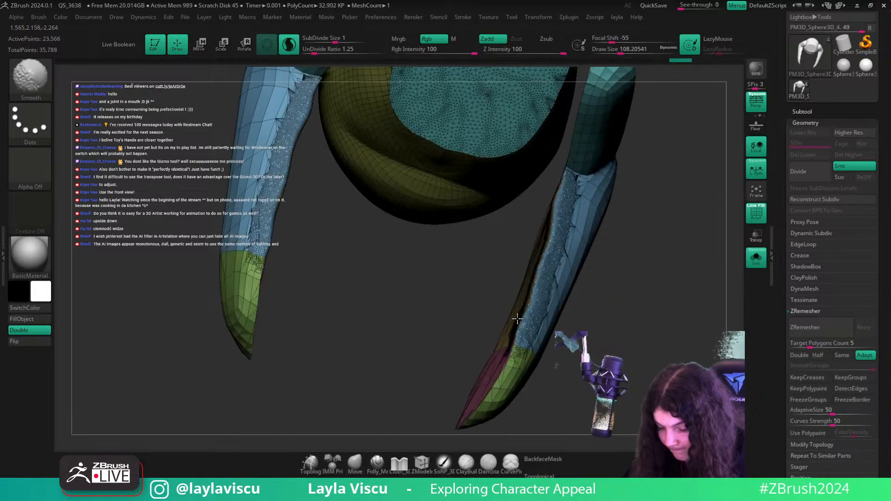
shift+drag(518, 319, 560, 185)
right_drag(634, 254, 596, 246)
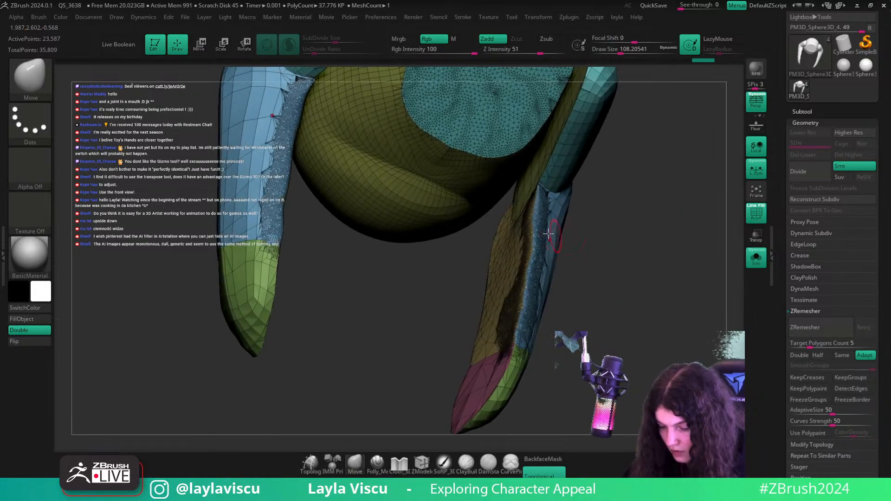
shift+drag(513, 274, 531, 200)
right_drag(610, 255, 644, 211)
key(shift+f)
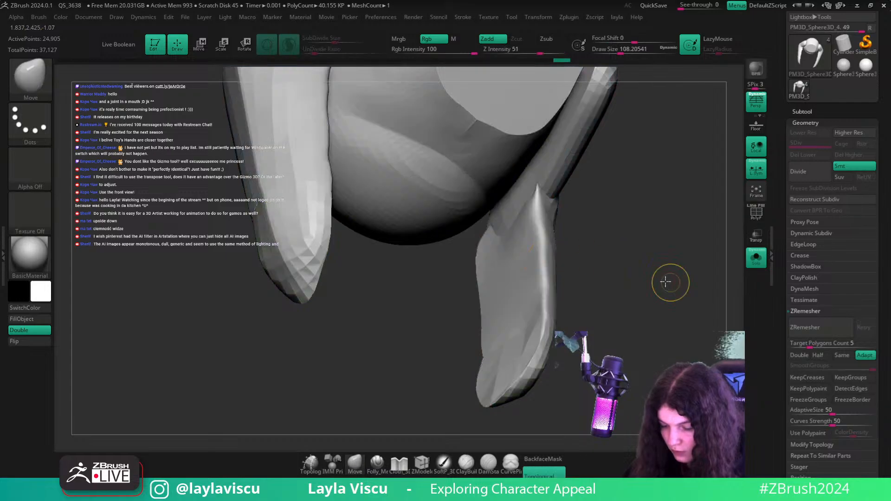
- Pull the pointed inner corner of the forearm at the elbow slightly toward the body with the Move brush
key(f)
right_drag(661, 280, 652, 207)
key(shift+f)
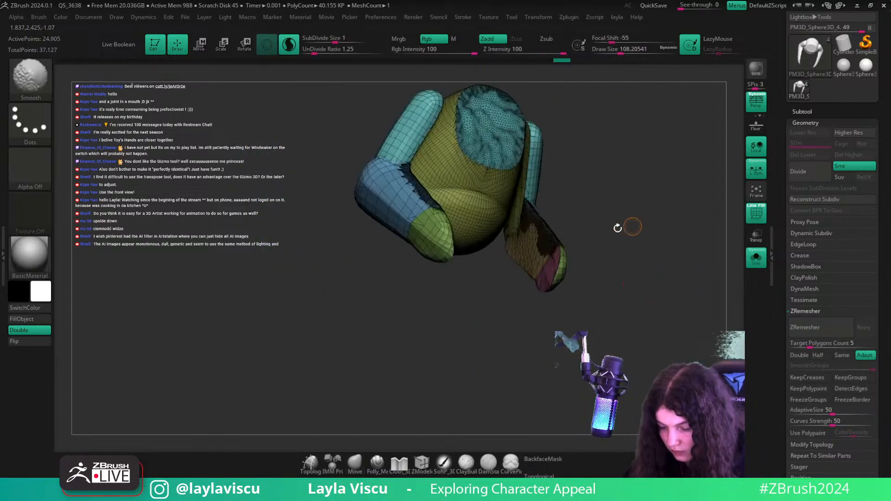
ctrl+right_drag(613, 232, 588, 308)
mouse_move(661, 204)
ctrl+right_down()
mouse_move(690, 236)
mouse_move(700, 175)
mouse_move(678, 187)
ctrl+right_up()
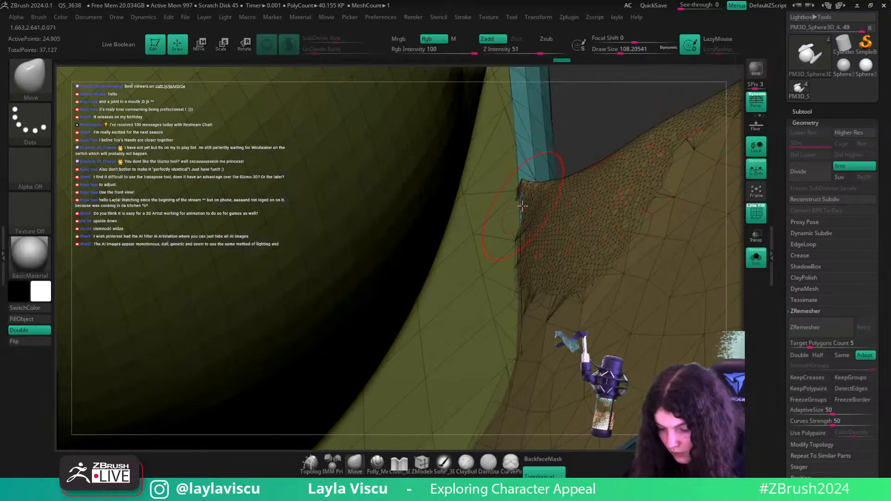
drag(522, 206, 507, 218)
mouse_move(512, 217)
ctrl+right_down()
mouse_move(478, 201)
mouse_move(468, 139)
ctrl+right_up()
- Recall the stored front view and compare the torso and arms with the reference drawings
key(shift+f)
mouse_move(620, 405)
right_down()
mouse_move(695, 345)
mouse_move(644, 376)
mouse_move(678, 353)
right_up()
key(s)
click(588, 288)
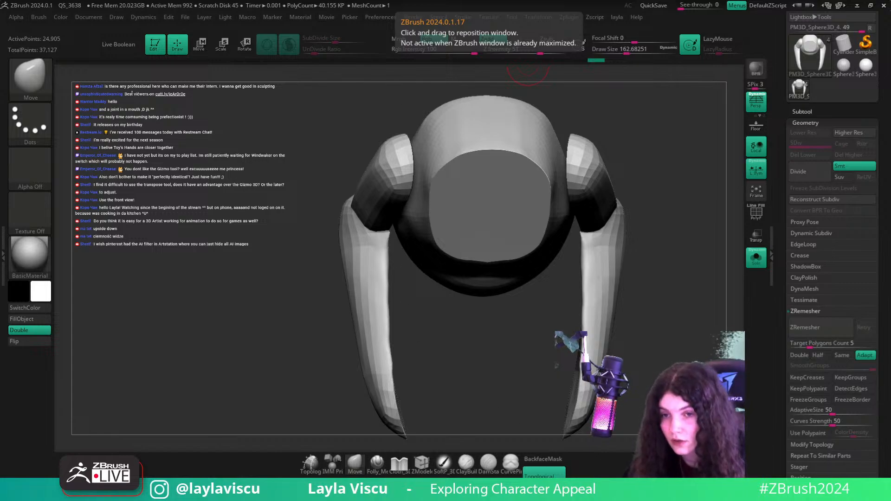
scroll(871, 201, up, 5)
click(805, 161)
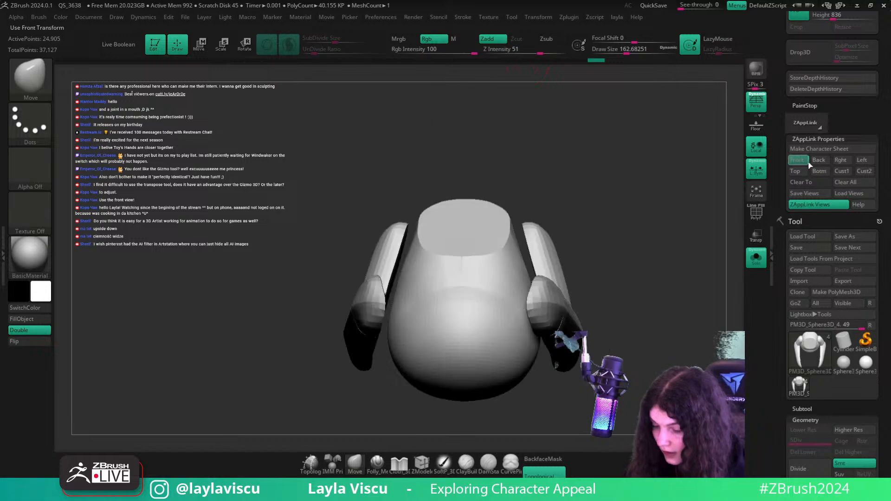
key(shift+z)
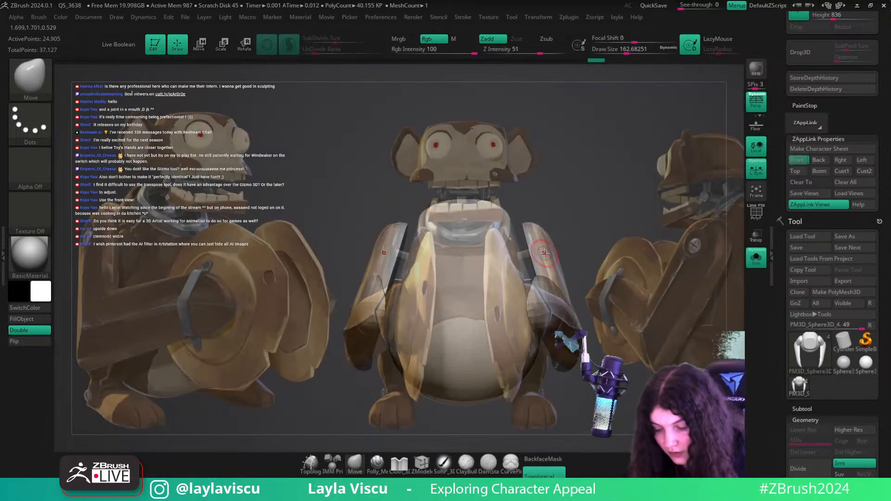
key(w)
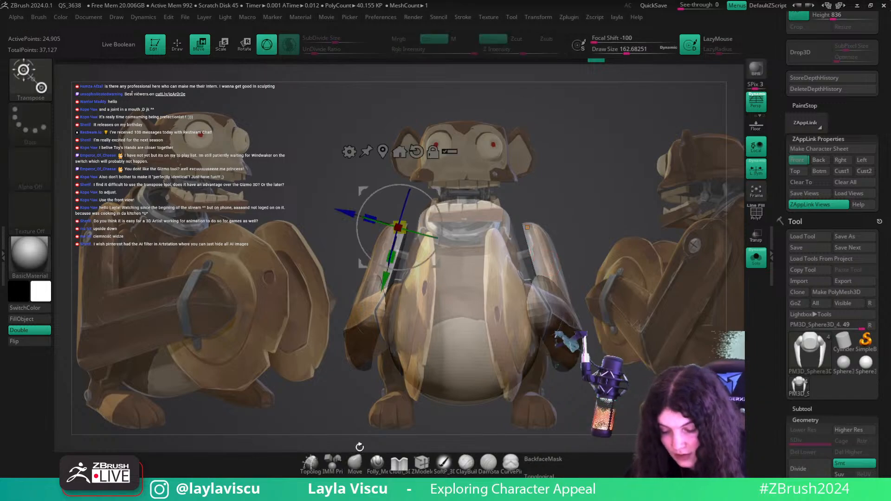
key(shift+f)
click(349, 471)
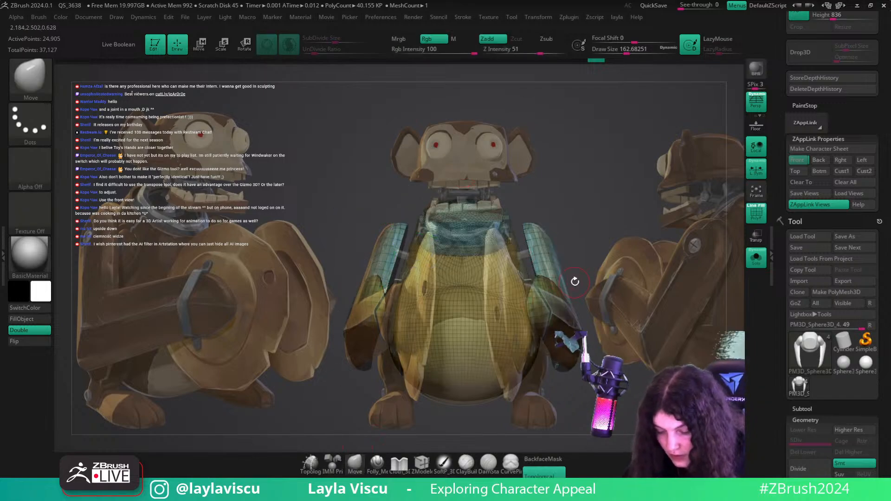
key(shift+z)
key(shift+z)
key(shift+f)
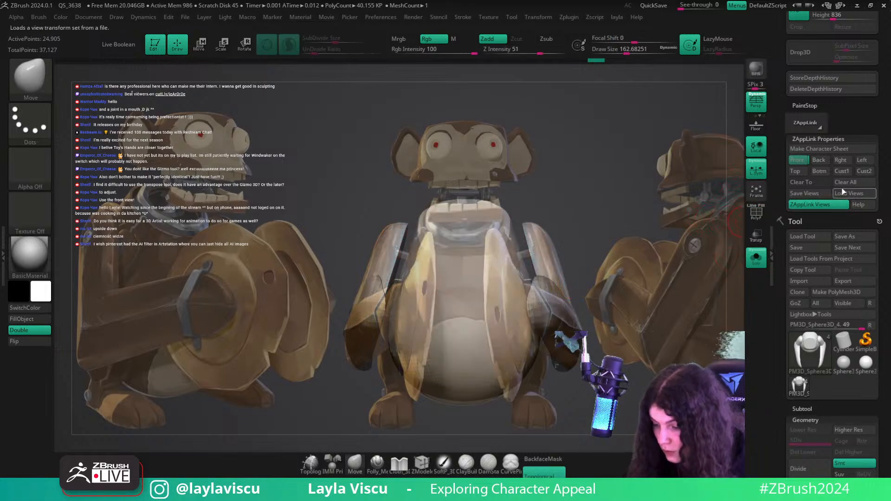
key(shift+z)
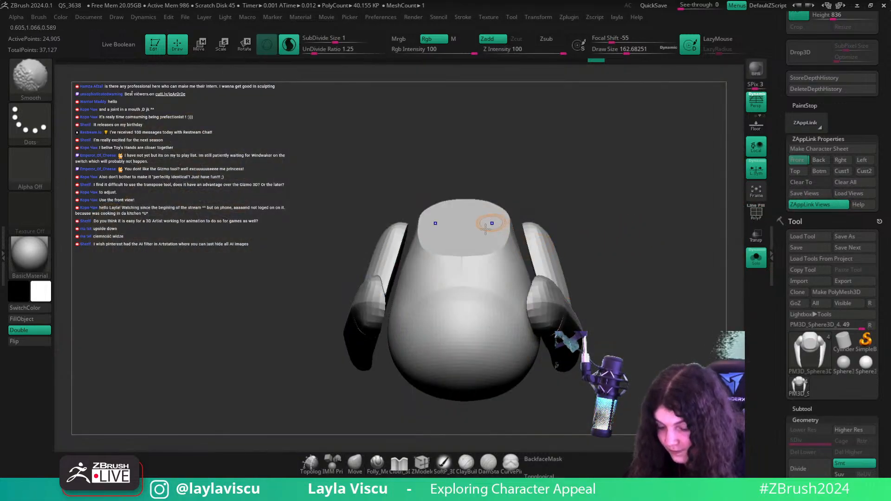
key(shift+z)
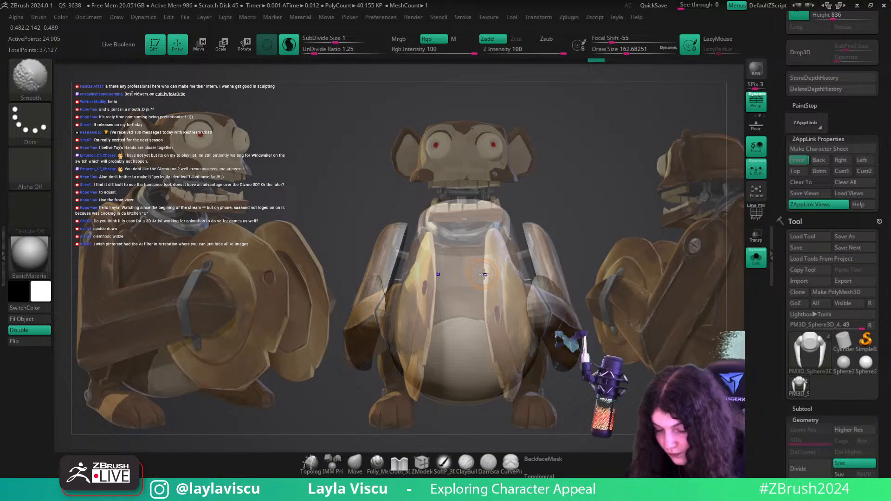
- Show all the monkey's subtools again and hide the reference drawings
key(shift+f)
click(756, 258)
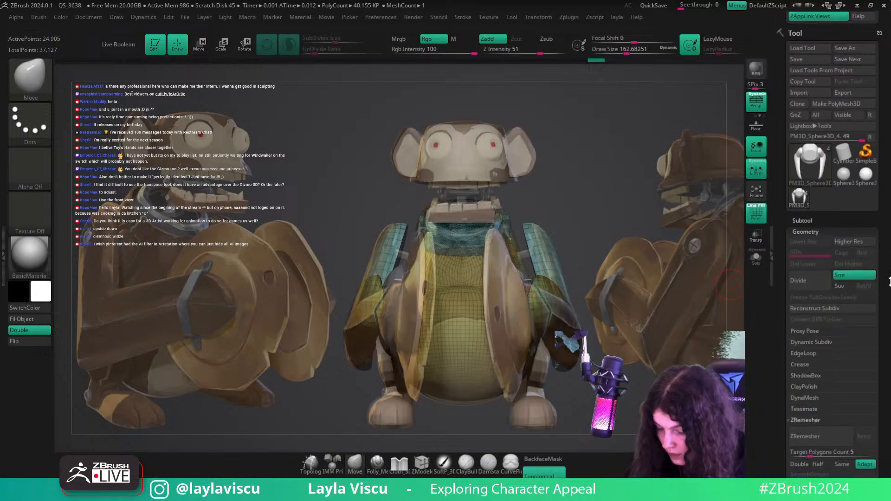
key(shift+z)
- Try to fuse the body's overlapping geometry with Remesh By Union and inspect the chest surface
key(w)
click(349, 152)
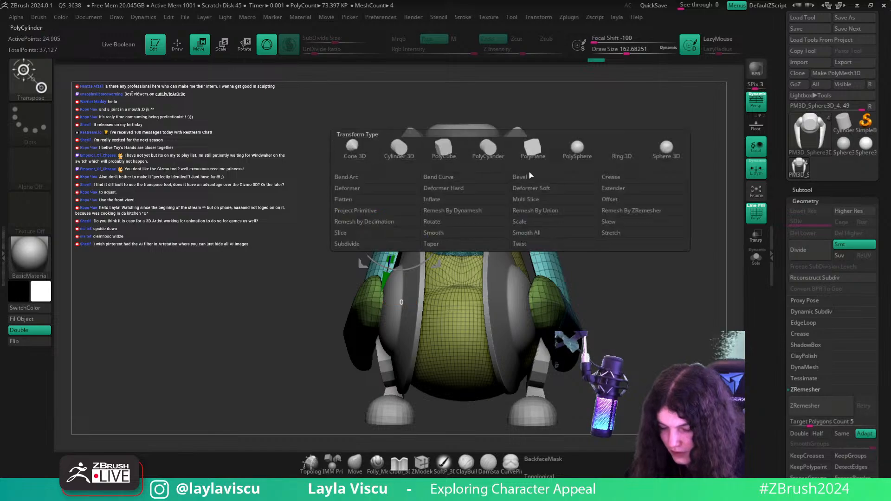
click(534, 211)
click(373, 217)
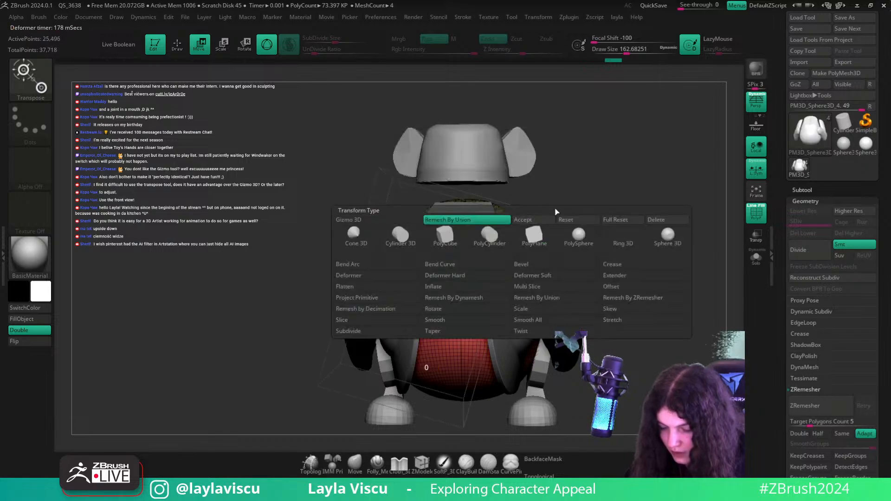
click(527, 218)
key(b)
key(c)
key(b)
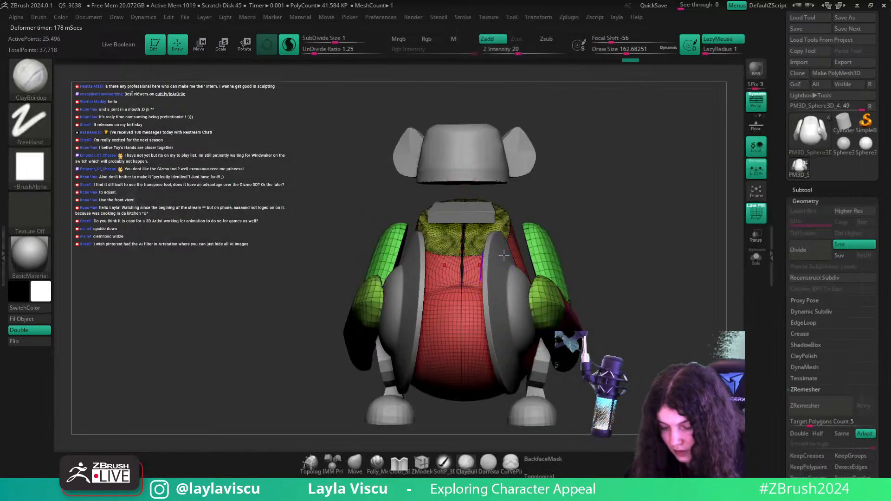
key(shift+f)
right_drag(504, 256, 517, 315)
key(shift+f)
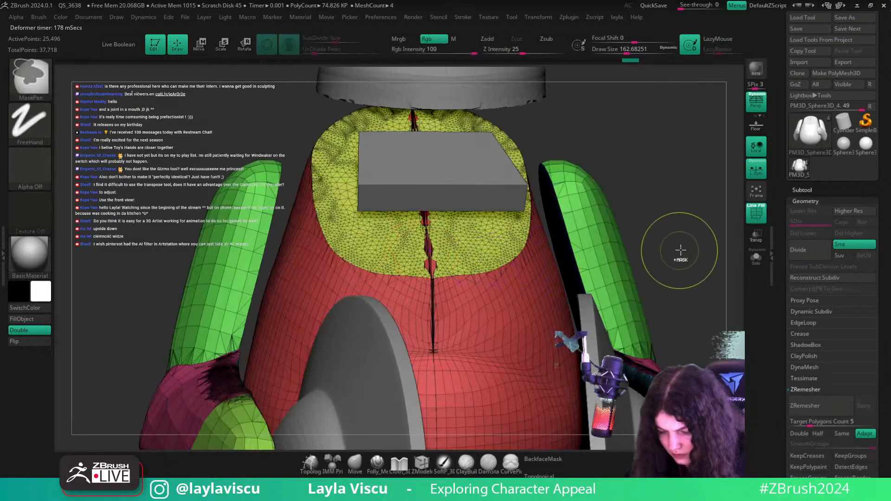
- Run Remesh By Union on the body mesh, accept the result and inspect its surface
key(w)
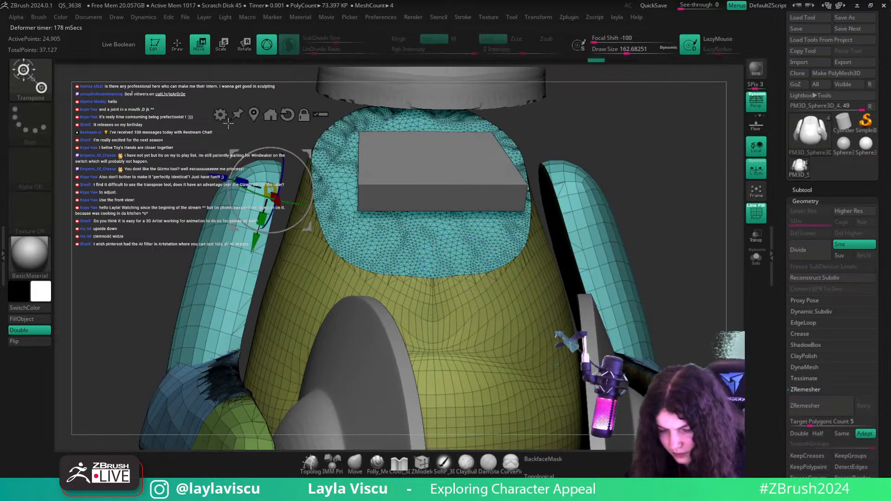
click(221, 115)
click(388, 181)
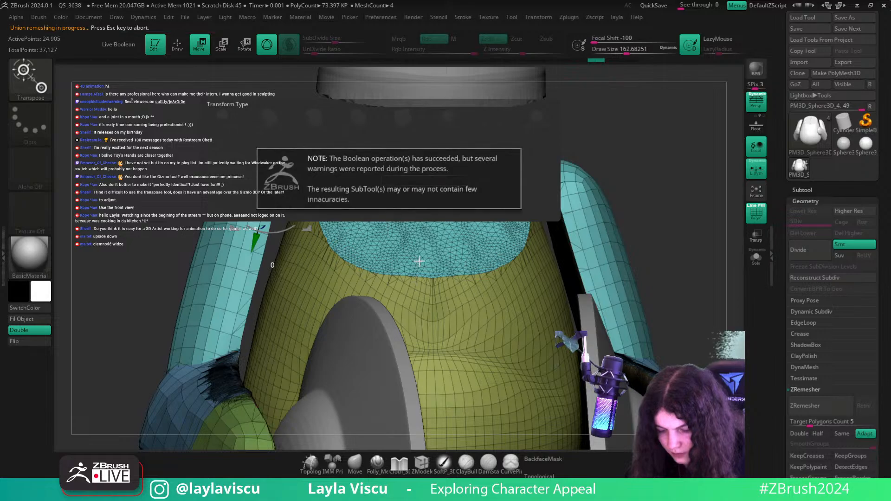
key(f)
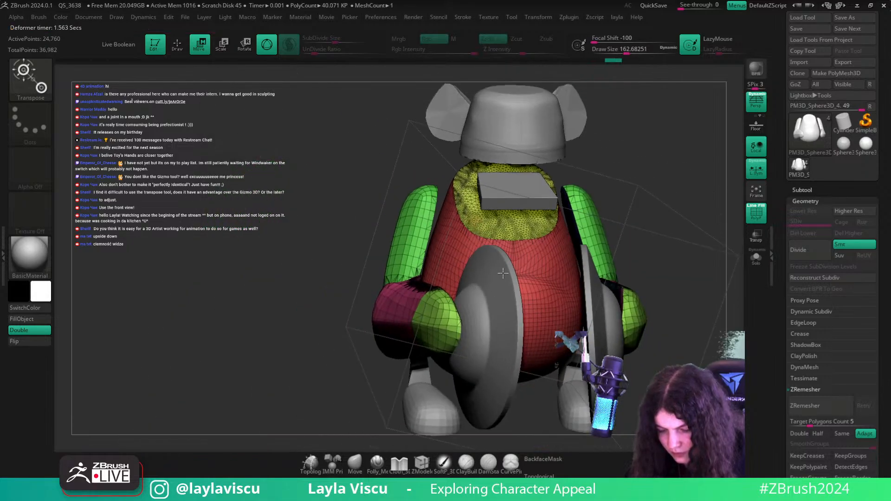
click(474, 219)
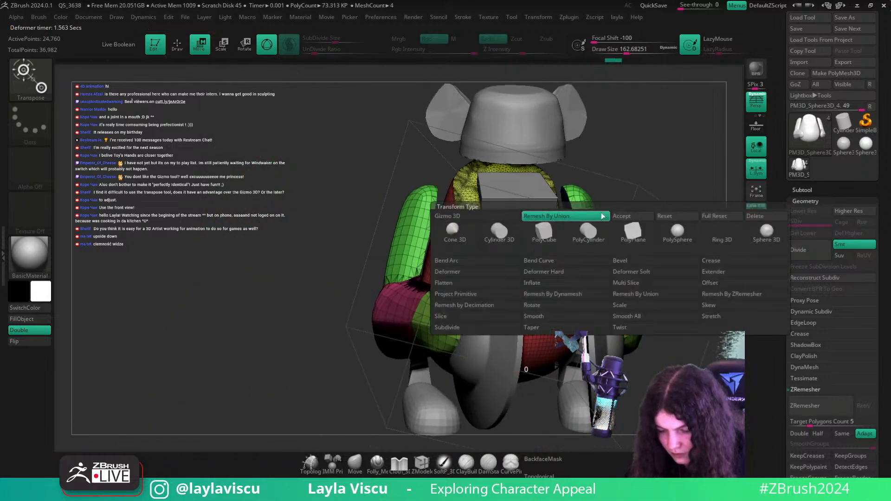
click(623, 216)
key(shift+f)
key(b)
key(c)
key(b)
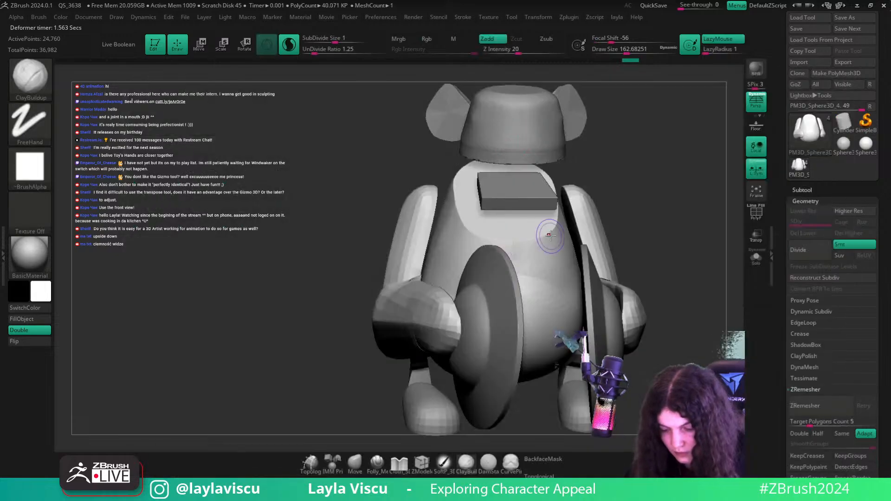
shift+drag(735, 237, 735, 256)
- Turn on KeepGroups for ZRemesher and merge the upper-arm, forearm and hand polygroups into one arm polygroup
scroll(835, 399, down, 3)
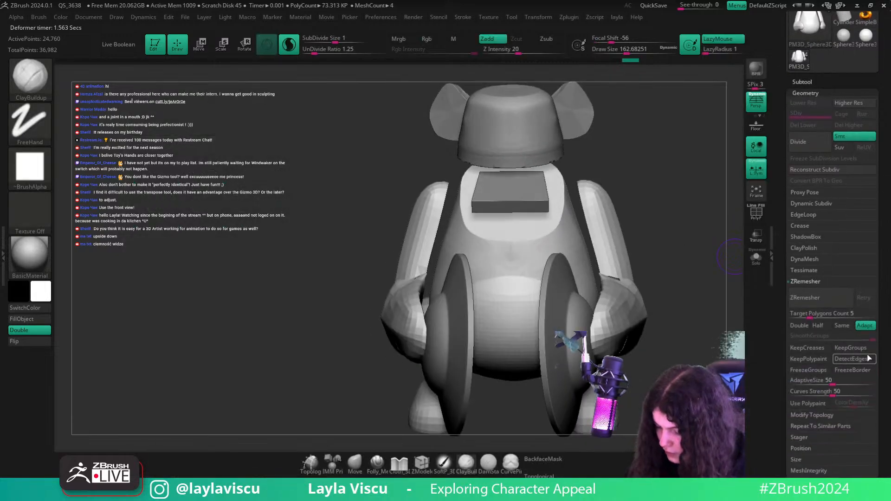
click(854, 347)
key(shift+f)
mouse_move(688, 276)
alt+mouse_down()
mouse_move(690, 251)
mouse_move(640, 265)
mouse_move(617, 257)
alt+mouse_up()
ctrl+shift+double_click(610, 239)
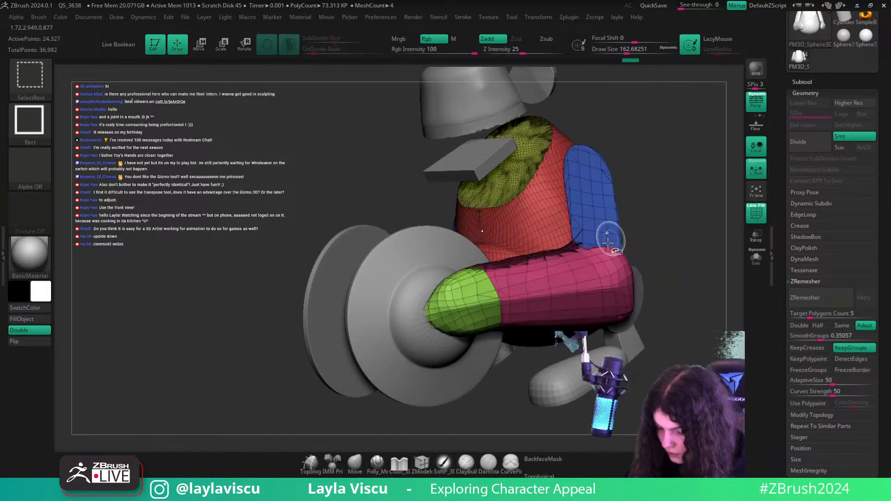
ctrl+shift+click(548, 270)
ctrl+shift+click(515, 281)
ctrl+shift+click(533, 283)
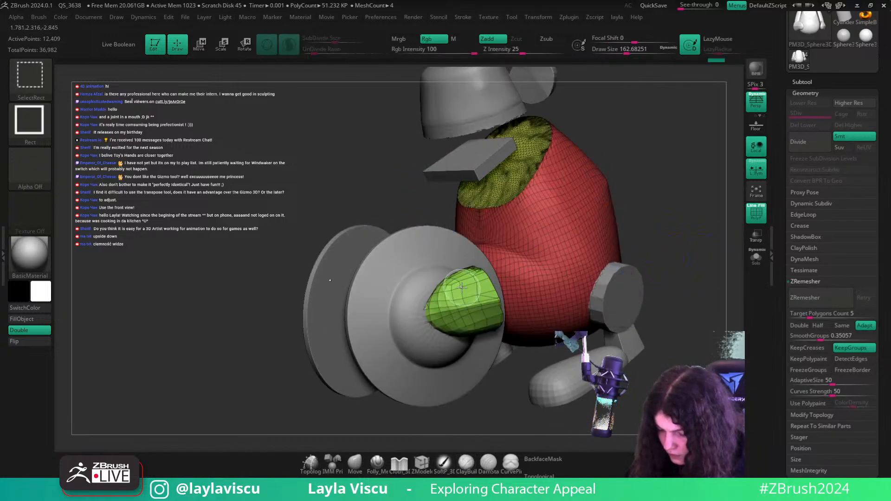
ctrl+shift+click(461, 286)
ctrl+shift+click(464, 281)
ctrl+shift+drag(670, 235, 687, 277)
key(ctrl+w)
ctrl+shift+click(680, 238)
- Close the open holes in the body mesh
key(1)
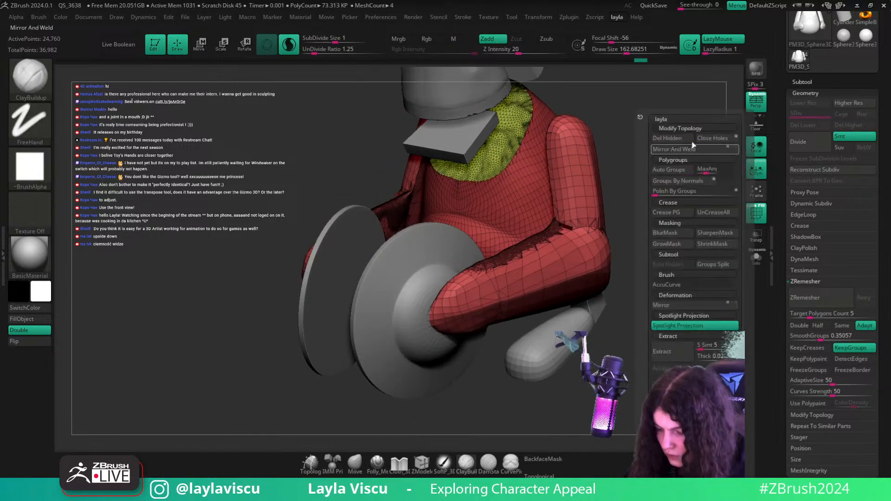
click(702, 140)
- Assign both arms a fresh shared polygroup and isolate the body subtool with Solo
ctrl+shift+click(575, 227)
key(ctrl+w)
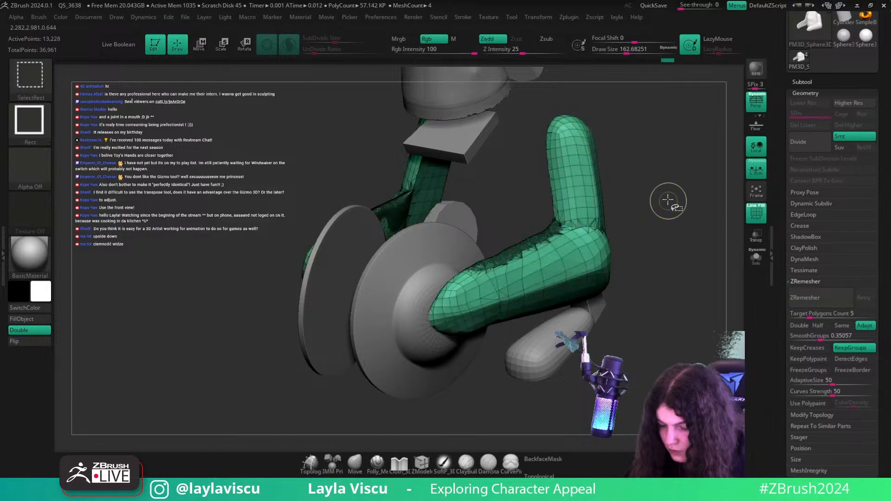
ctrl+shift+click(665, 199)
drag(665, 199, 700, 223)
click(755, 257)
- Try splitting the body mesh into separate polygroups with Auto Groups
key(1)
click(678, 169)
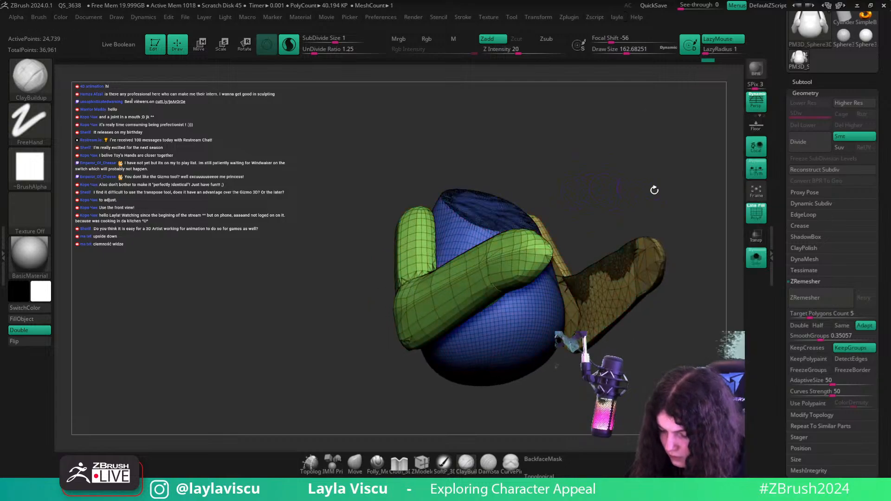
mouse_move(654, 190)
mouse_down()
mouse_move(623, 237)
mouse_move(648, 236)
mouse_move(647, 175)
mouse_move(656, 288)
mouse_up()
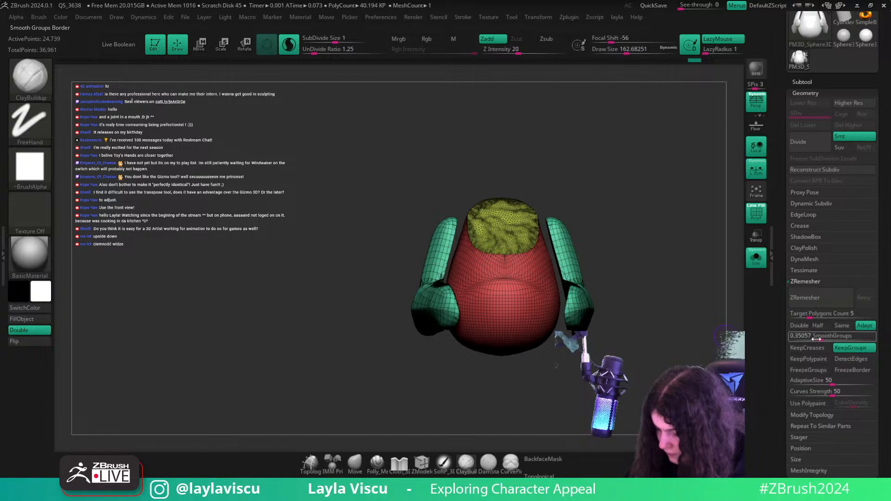
- Set ZRemesher's SmoothGroups to about 0.34 and Target Polygons Count to about 5.92, and remesh the body
drag(816, 339, 815, 314)
click(818, 293)
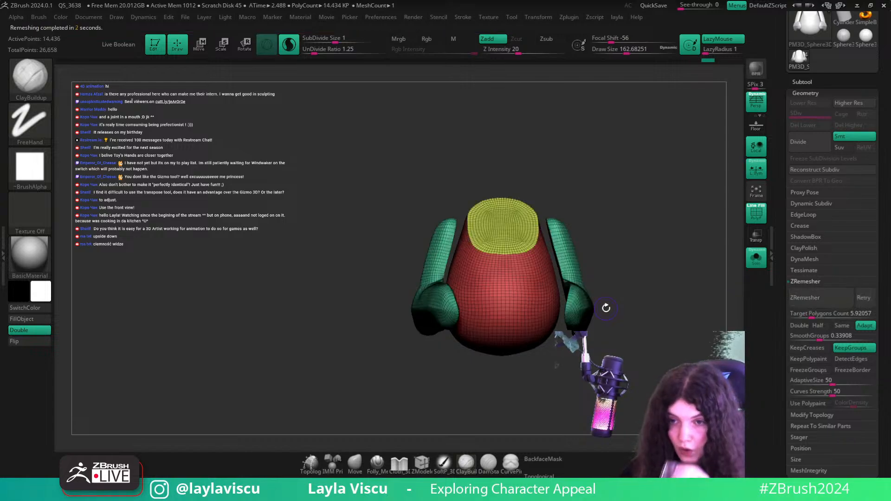
drag(634, 318, 628, 293)
ctrl+right_drag(589, 260, 592, 274)
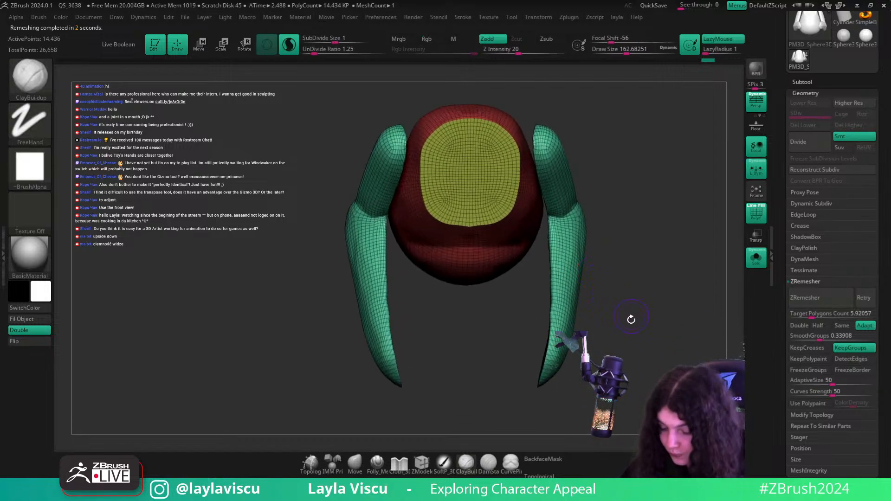
- Undo the first smoothing attempt and smooth the pinched topology on the forearm near the hand with a draw size of about 97
drag(631, 319, 657, 356)
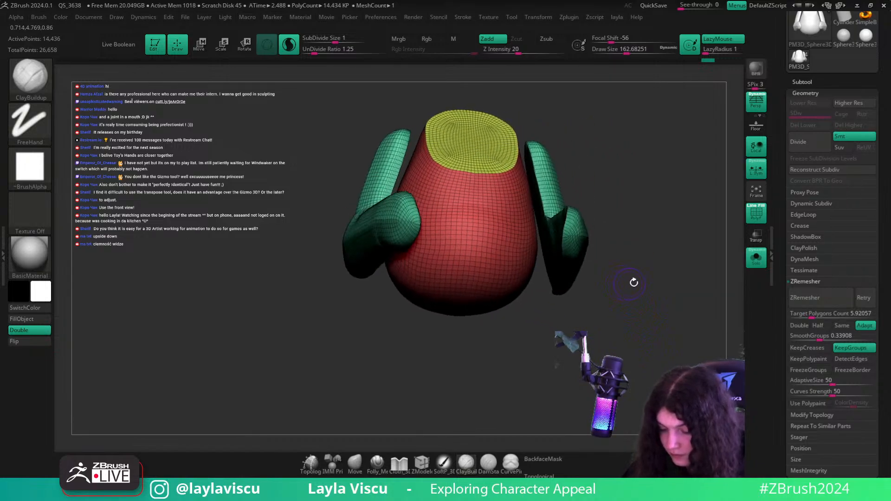
mouse_move(634, 282)
mouse_down()
mouse_move(654, 328)
mouse_move(453, 235)
mouse_move(552, 218)
mouse_up()
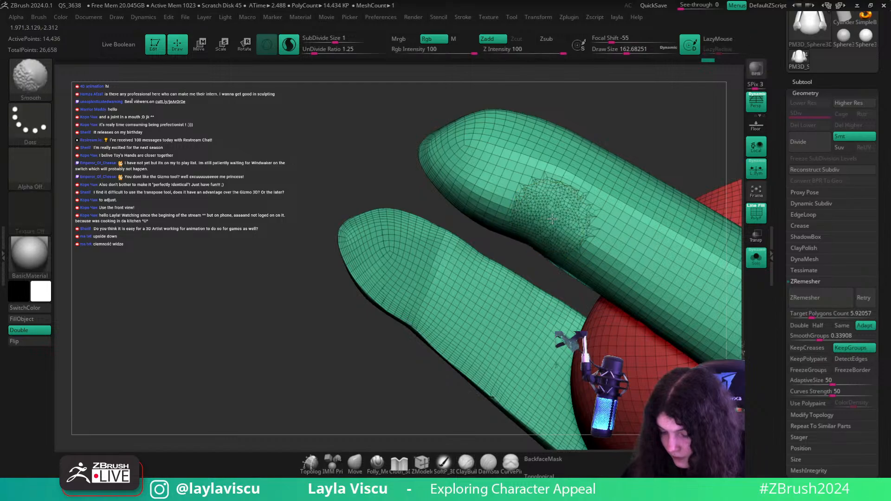
key(ctrl+z)
shift+click(295, 49)
key(s)
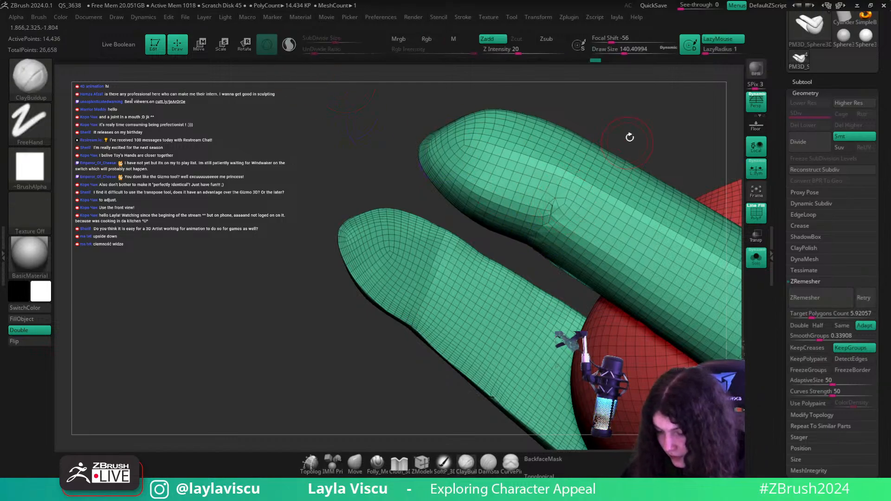
mouse_move(629, 137)
mouse_down()
mouse_move(567, 173)
mouse_move(584, 155)
mouse_move(506, 253)
mouse_move(504, 245)
mouse_up()
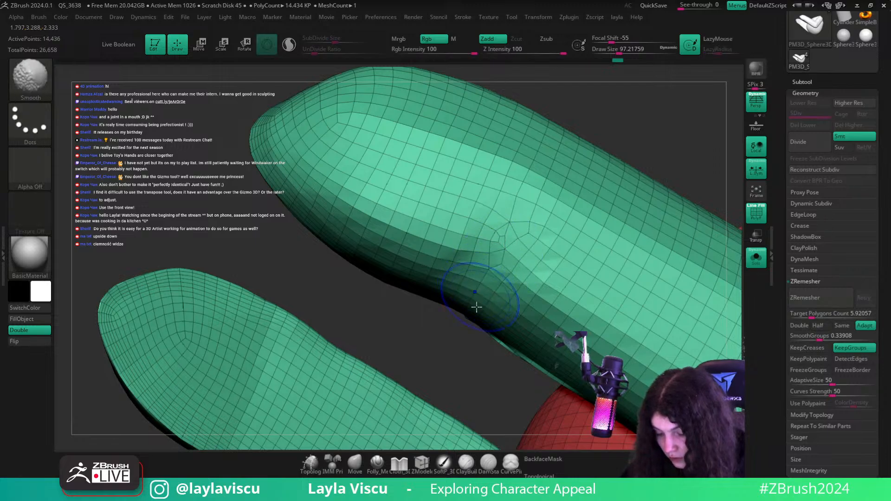
drag(436, 340, 579, 274)
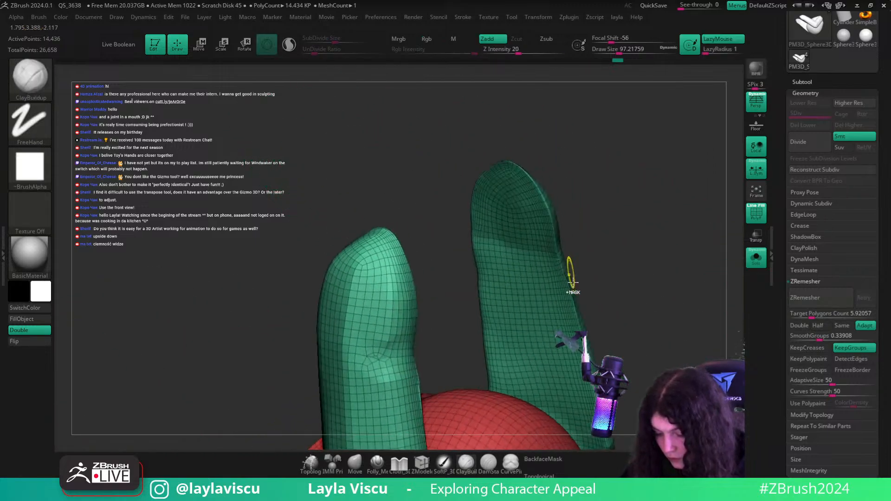
- Smooth the uneven ridge along the inner edge of the forearm
ctrl+right_drag(573, 282, 547, 334)
ctrl+right_drag(638, 368, 517, 313)
shift+drag(520, 227, 520, 217)
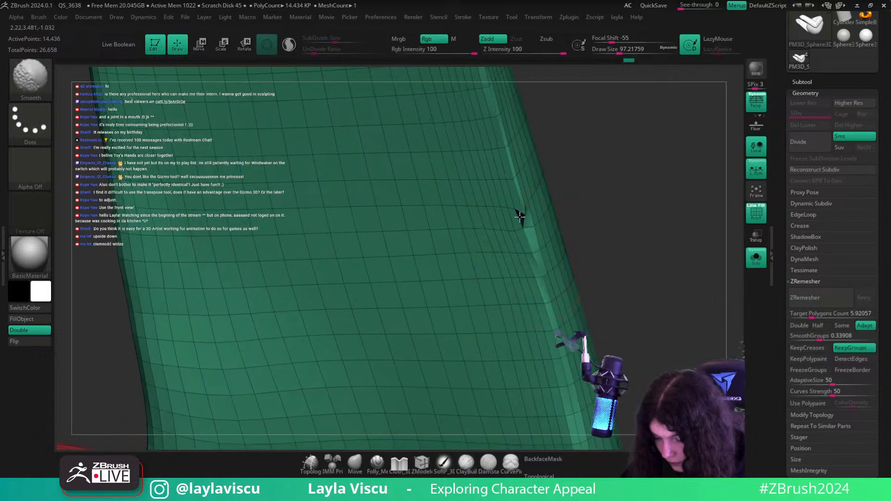
mouse_move(502, 172)
ctrl+right_down()
mouse_move(569, 149)
mouse_move(575, 195)
ctrl+right_up()
ctrl+right_drag(469, 218, 487, 278)
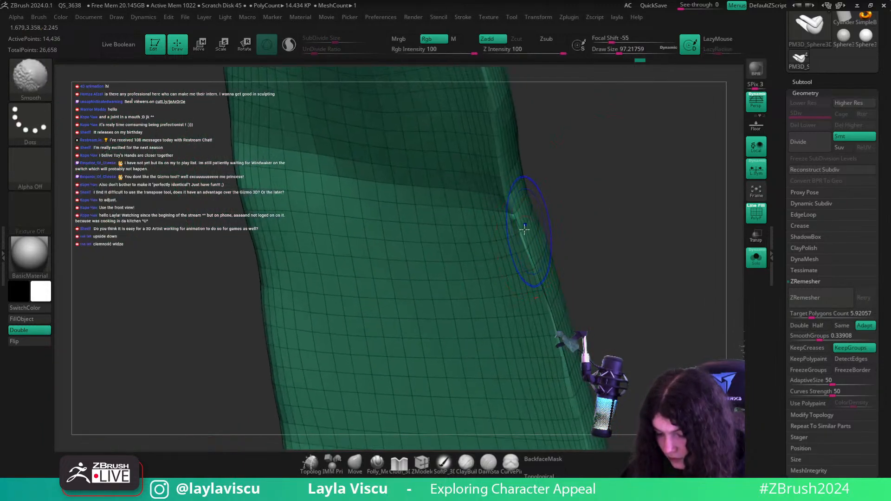
shift+drag(533, 266, 556, 297)
- Smooth the remaining pinched edges along the arm and around the elbow
mouse_move(575, 304)
ctrl+right_down()
mouse_move(696, 240)
mouse_move(684, 342)
mouse_move(691, 314)
mouse_move(616, 232)
ctrl+right_up()
ctrl+right_drag(580, 195, 521, 269)
shift+drag(467, 216, 517, 233)
ctrl+right_drag(521, 235, 656, 179)
mouse_move(657, 179)
right_down()
mouse_move(652, 295)
mouse_move(564, 282)
right_up()
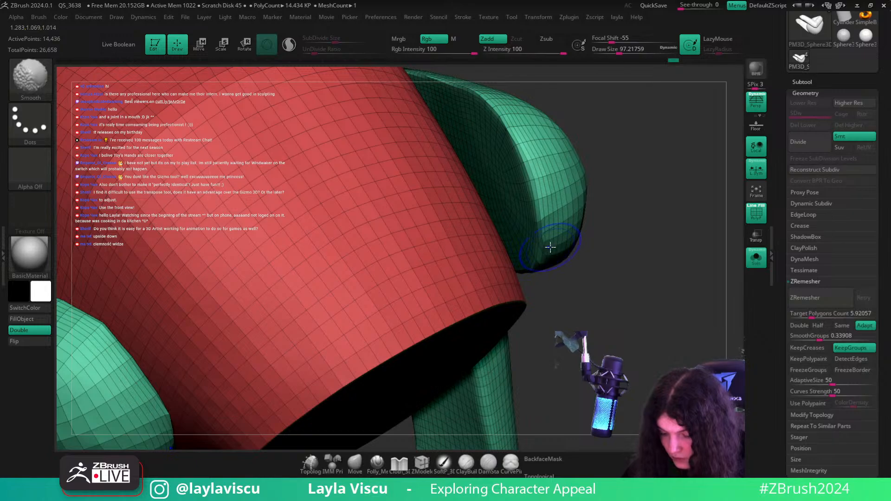
mouse_move(550, 247)
right_down()
mouse_move(660, 193)
mouse_move(678, 278)
mouse_move(437, 263)
mouse_move(634, 179)
mouse_move(608, 234)
right_up()
key(ctrl)
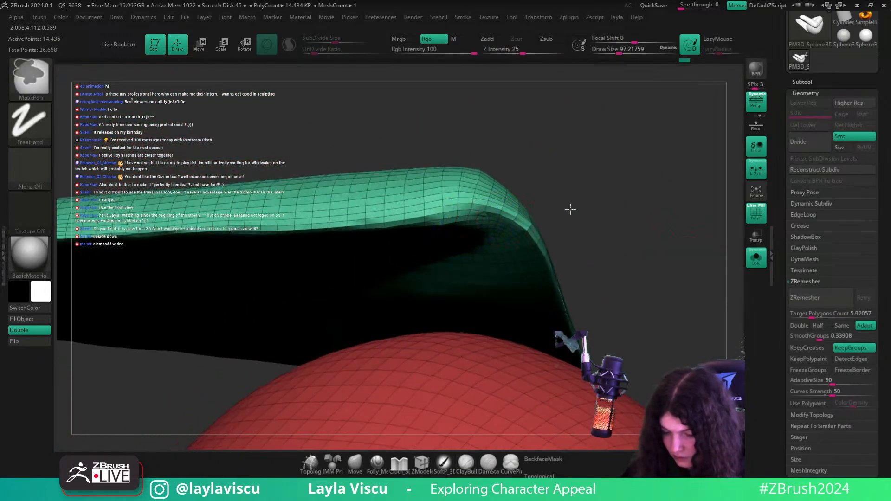
mouse_move(570, 210)
ctrl+right_down()
mouse_move(600, 230)
mouse_move(635, 285)
mouse_move(431, 251)
mouse_move(638, 139)
mouse_move(634, 217)
mouse_move(655, 226)
ctrl+right_up()
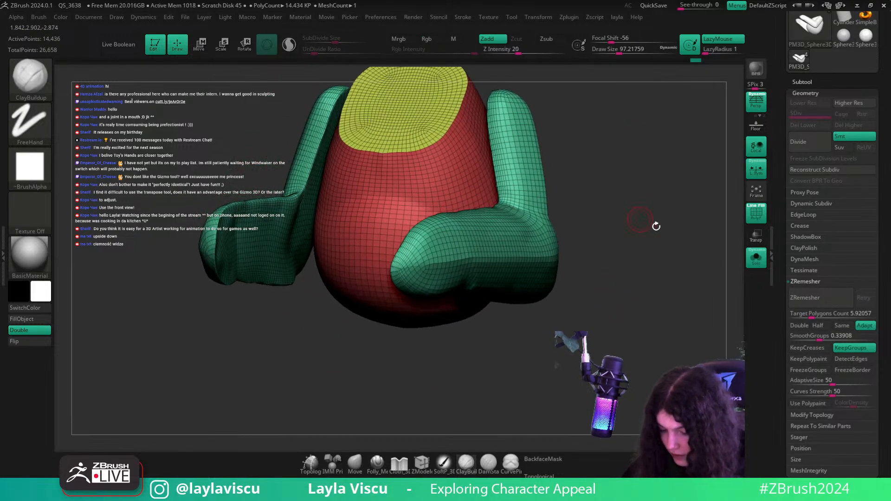
- Remesh the smoothed body with ZRemesher at the current settings and check the new arm topology
click(830, 305)
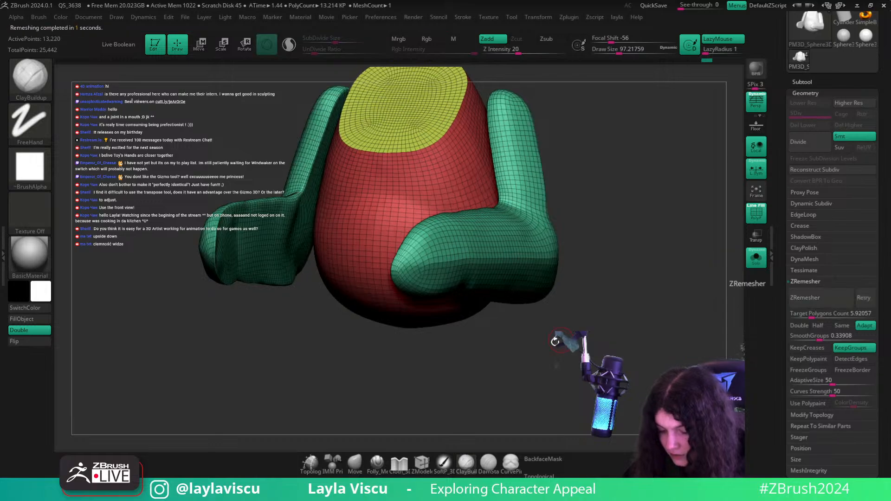
right_drag(553, 342, 501, 250)
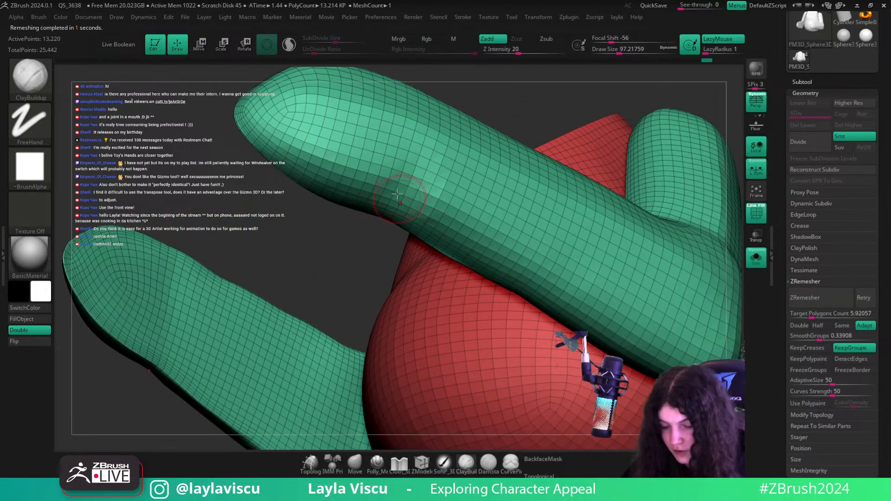
right_drag(397, 194, 471, 245)
mouse_move(508, 203)
ctrl+right_down()
mouse_move(475, 124)
mouse_move(469, 228)
mouse_move(556, 195)
mouse_move(608, 255)
mouse_move(580, 259)
ctrl+right_up()
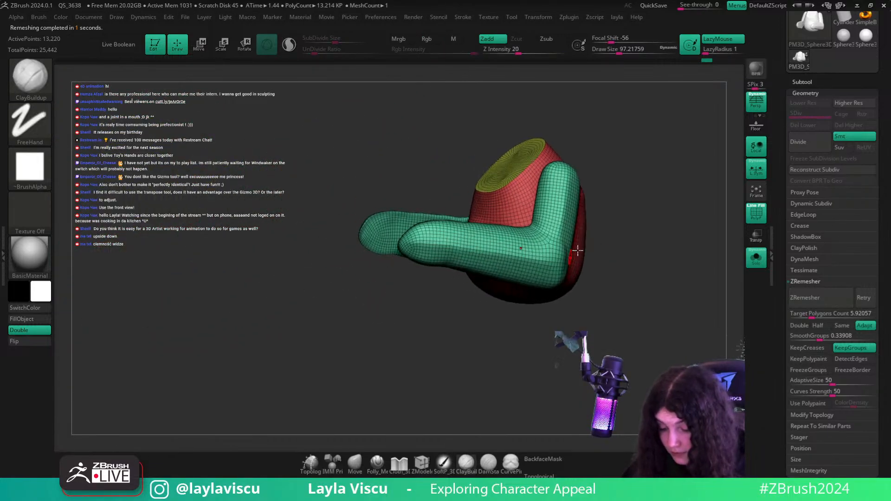
- Lower ZRemesher's Target Polygons Count to about 0.31 and remesh the body repeatedly down to a low-poly mesh
drag(808, 317, 801, 314)
click(805, 299)
click(806, 297)
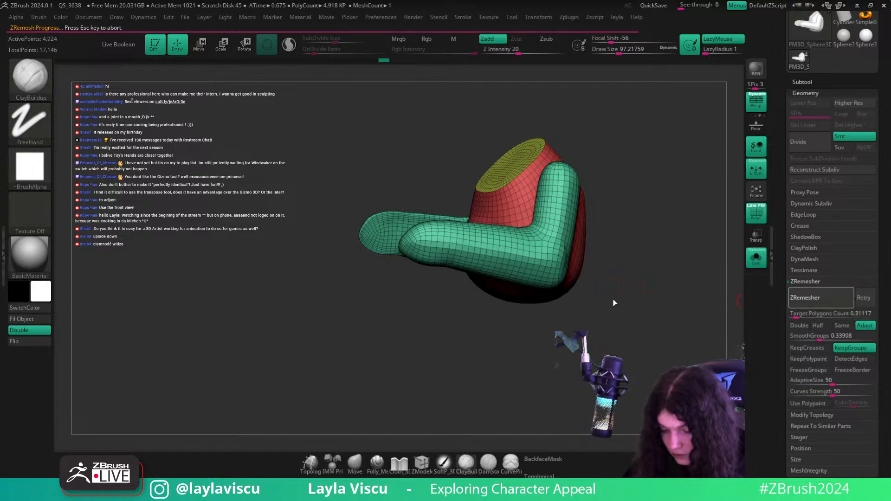
mouse_move(614, 302)
right_down()
mouse_move(631, 297)
mouse_move(628, 318)
mouse_move(683, 314)
mouse_move(666, 332)
right_up()
click(806, 297)
- Check the low-poly body from several angles and duplicate its subtool
alt+right_drag(587, 312, 653, 304)
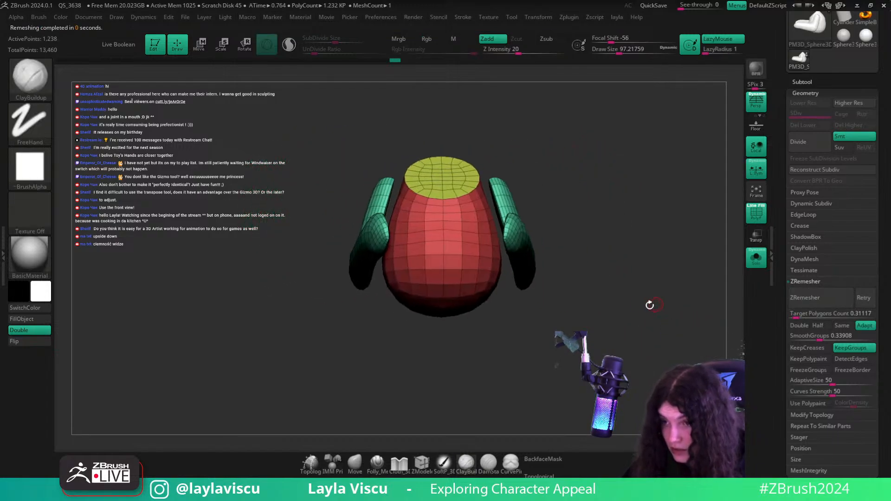
key(shift+f)
key(shift+f)
mouse_move(592, 306)
right_down()
mouse_move(599, 315)
mouse_move(587, 318)
mouse_move(663, 315)
right_up()
click(818, 85)
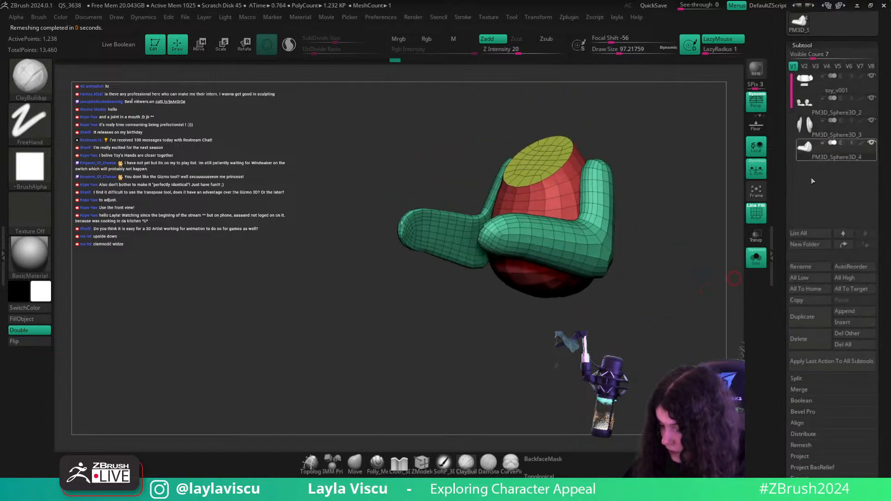
click(812, 310)
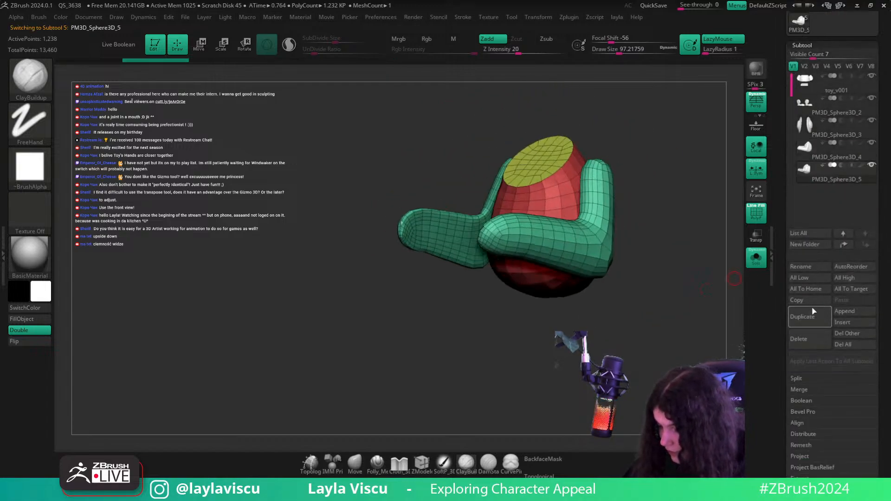
- Rewind the original body subtool's history to its detailed mesh, and subdivide the low-poly duplicate
click(860, 158)
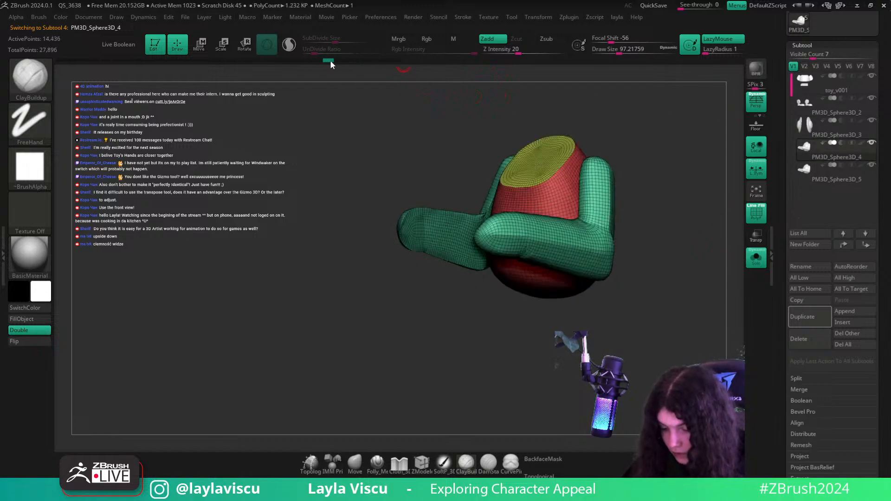
key(shift+f)
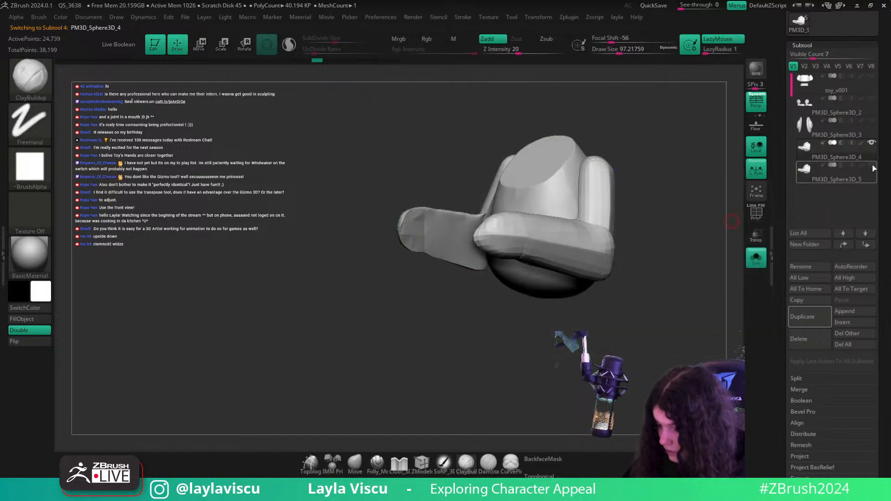
click(860, 185)
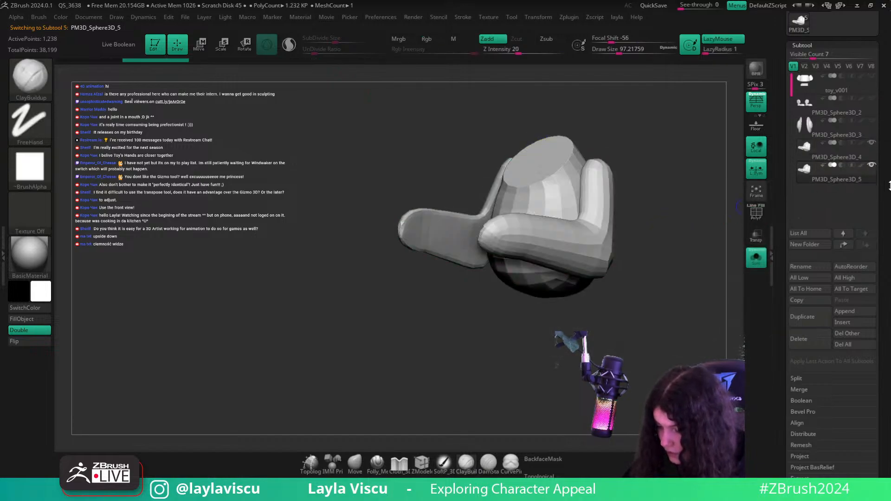
key(ctrl+d)
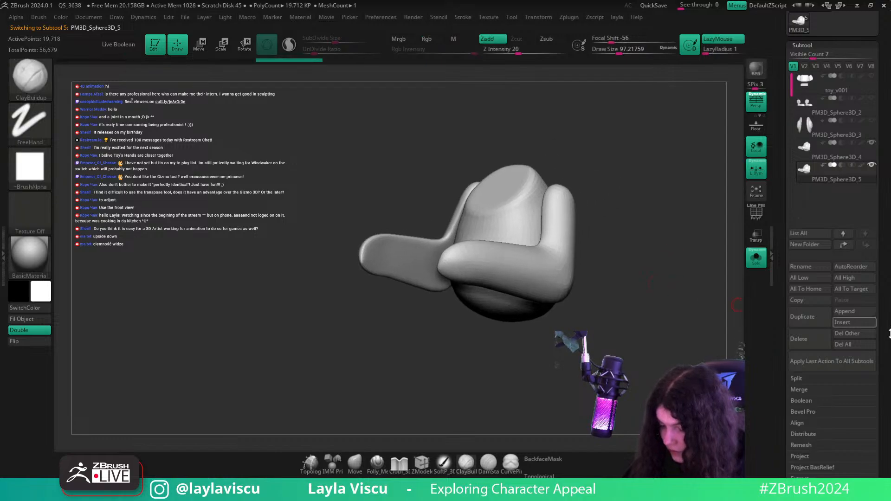
- Save the tool over the existing toy_v001 file
scroll(873, 308, up, 10)
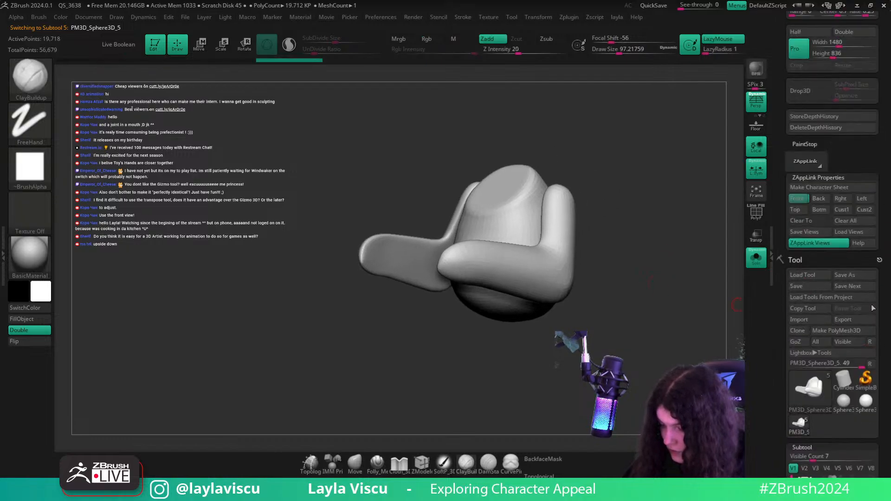
click(848, 276)
key(Return)
click(477, 246)
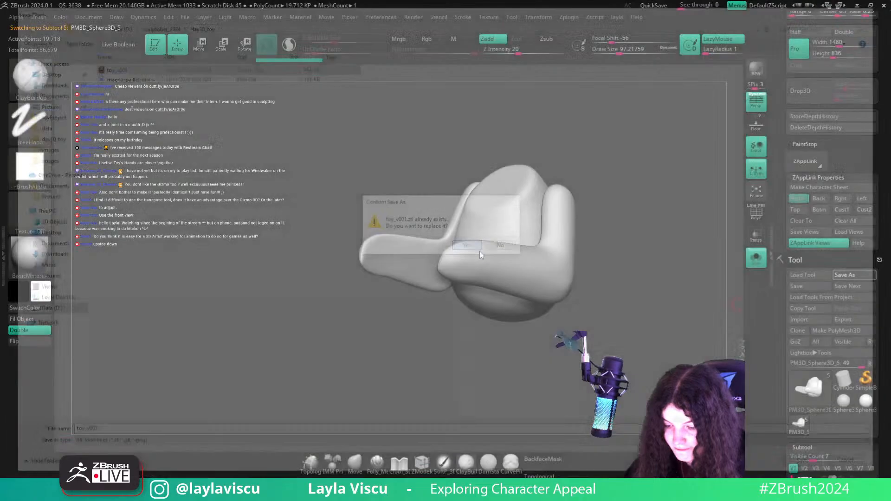
- Project the original body's detail onto the duplicate with ProjectAll, then set Dist to 0.0361 and project again
scroll(837, 308, down, 10)
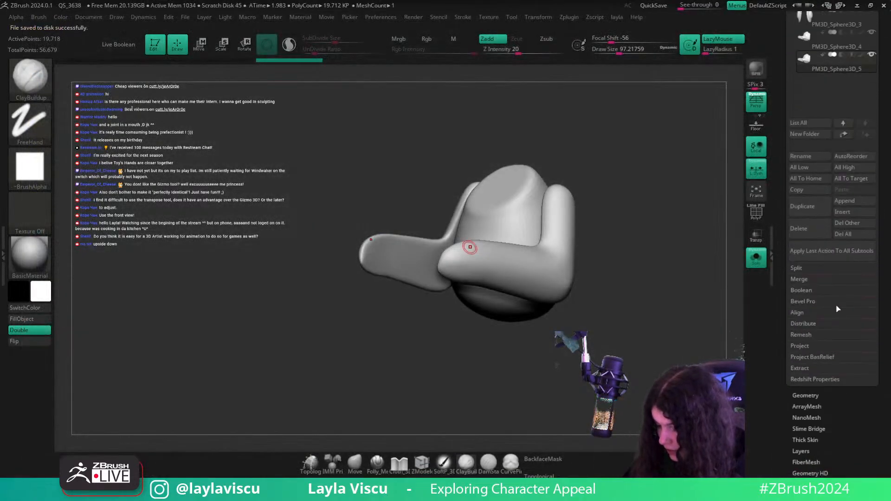
click(799, 346)
click(802, 356)
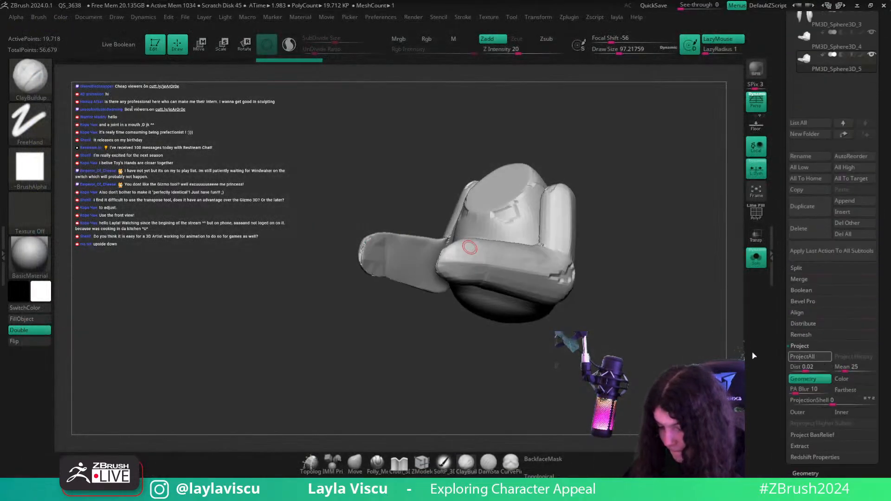
mouse_move(604, 309)
right_down()
mouse_move(551, 273)
mouse_move(598, 283)
right_up()
click(807, 370)
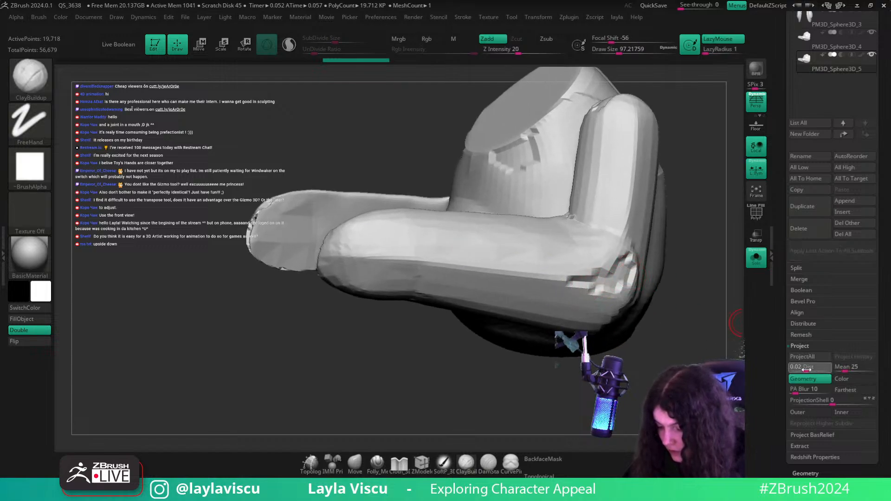
text(0.0361)
key(Return)
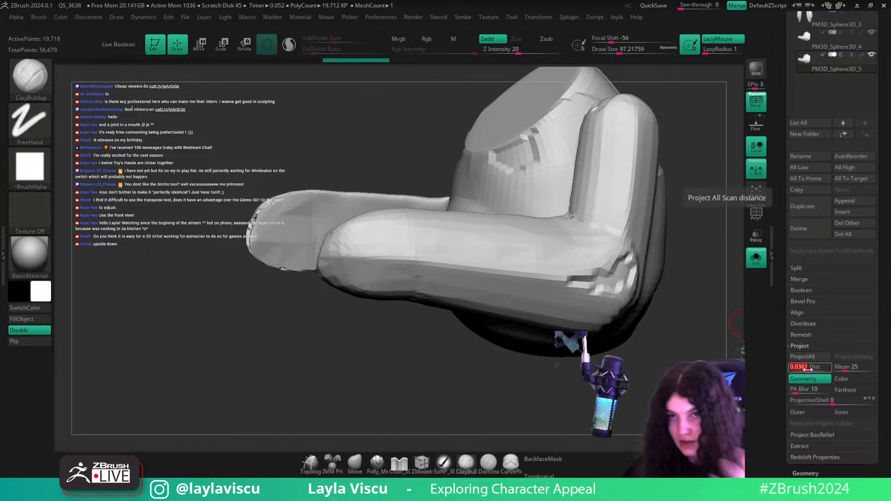
click(811, 362)
- Smooth the jagged projection artifacts around the torso's neck rim and run ProjectAll again
drag(709, 325, 652, 367)
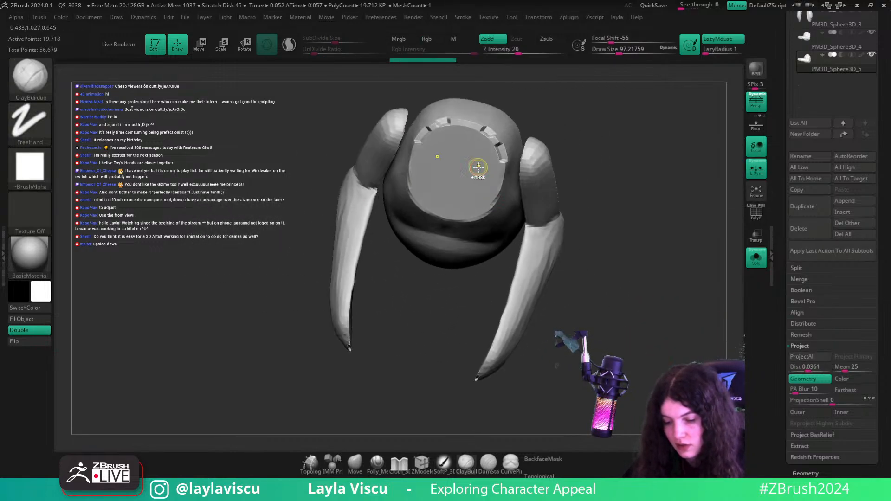
alt+drag(650, 111, 661, 198)
mouse_move(504, 207)
shift+mouse_down()
mouse_move(509, 197)
mouse_move(471, 160)
mouse_move(504, 179)
shift+mouse_up()
click(816, 362)
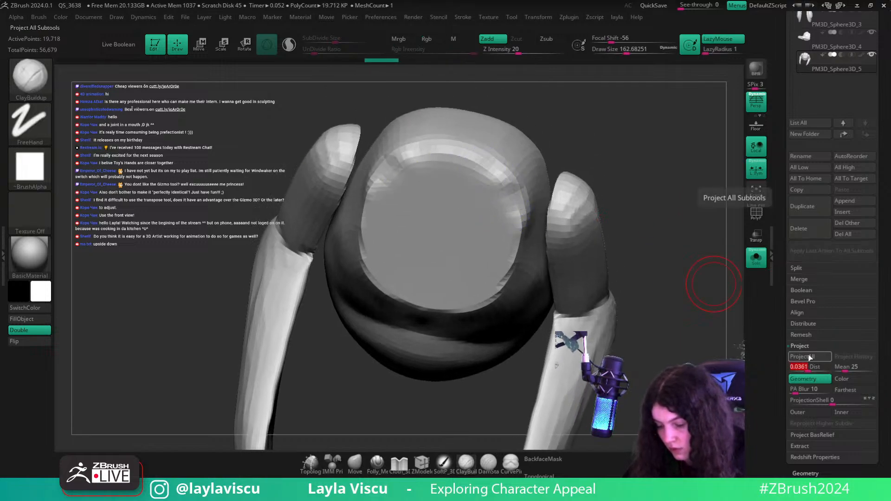
ctrl+right_drag(648, 292, 648, 258)
mouse_move(648, 258)
mouse_down()
mouse_move(647, 170)
mouse_move(660, 247)
mouse_move(680, 242)
mouse_move(682, 256)
mouse_move(626, 246)
mouse_move(629, 287)
mouse_up()
- Subdivide the duplicate body PM3D_Sphere3D_5 once more and project the original detail onto it
drag(887, 124, 887, 159)
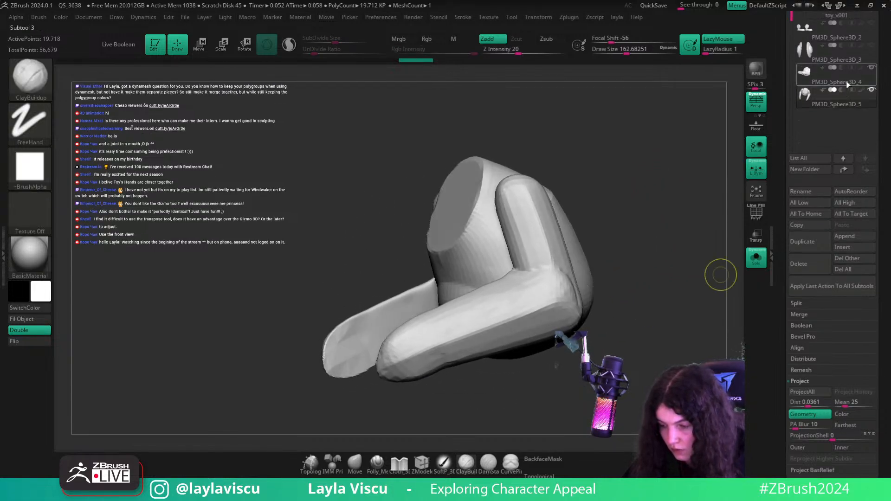
click(846, 104)
right_click(683, 233)
key(ctrl+d)
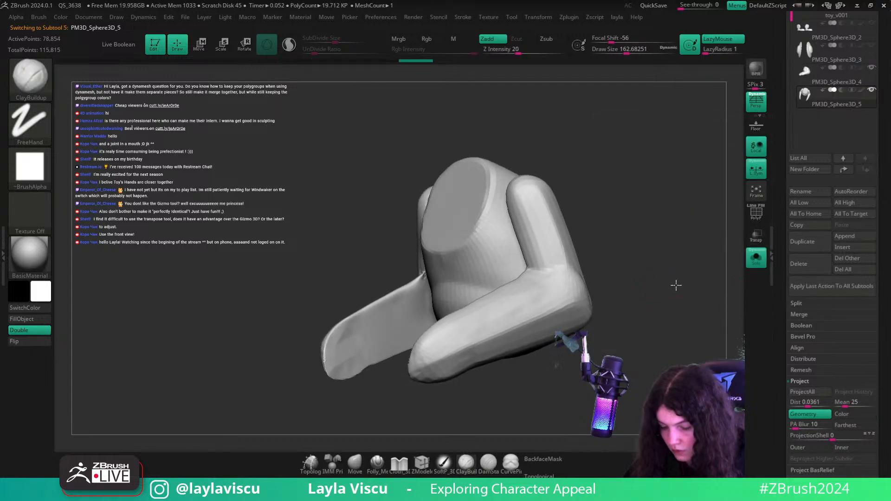
click(802, 392)
drag(614, 246, 687, 246)
scroll(871, 108, up, 5)
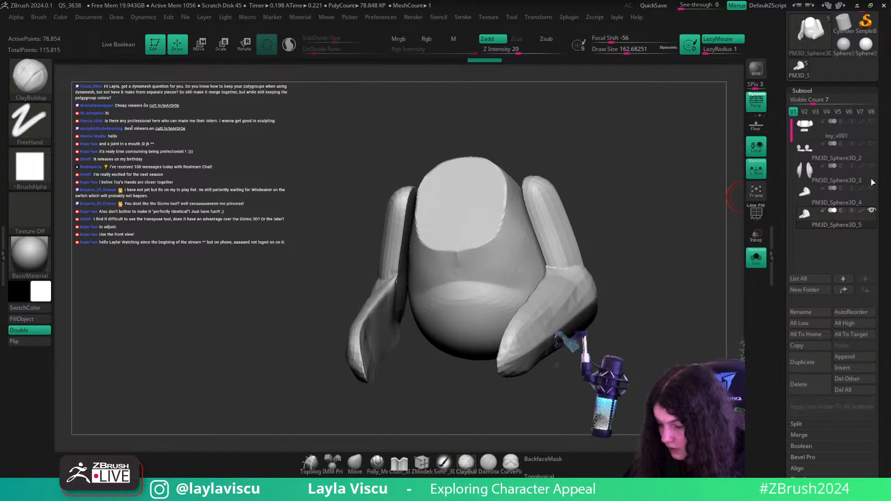
- Turn off Solo and show the toy's other subtools around the projected body
click(871, 146)
click(871, 124)
click(756, 258)
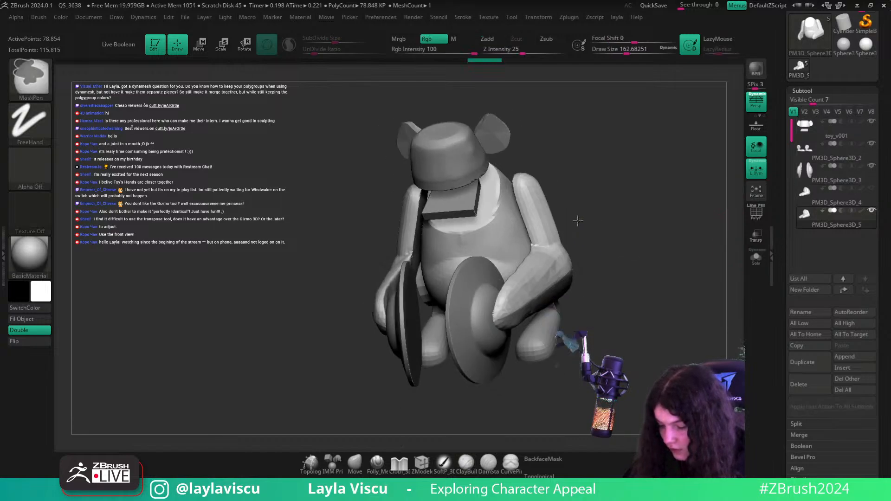
shift+drag(577, 221, 650, 277)
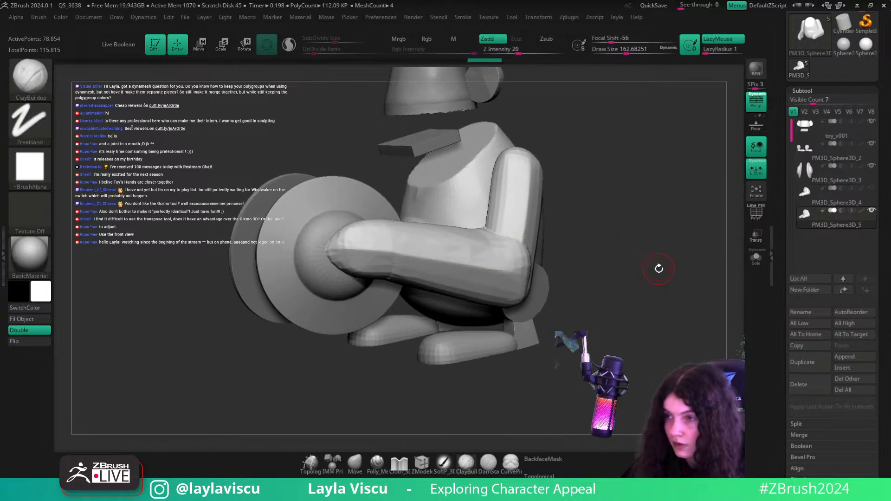
- Flatten the forearm and elbow surfaces with the TrimDynamic brush at a draw size of about 280
key(b)
key(t)
key(d)
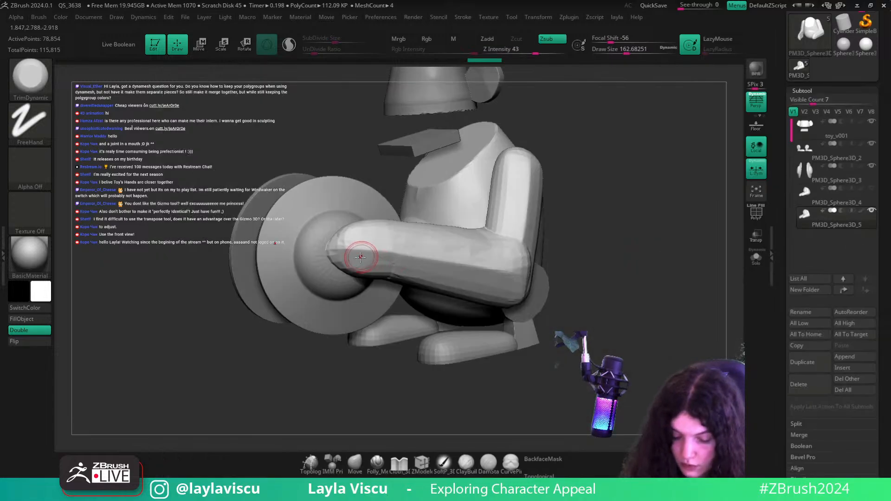
key(s)
key(shift+f)
drag(361, 258, 355, 261)
key(shift+f)
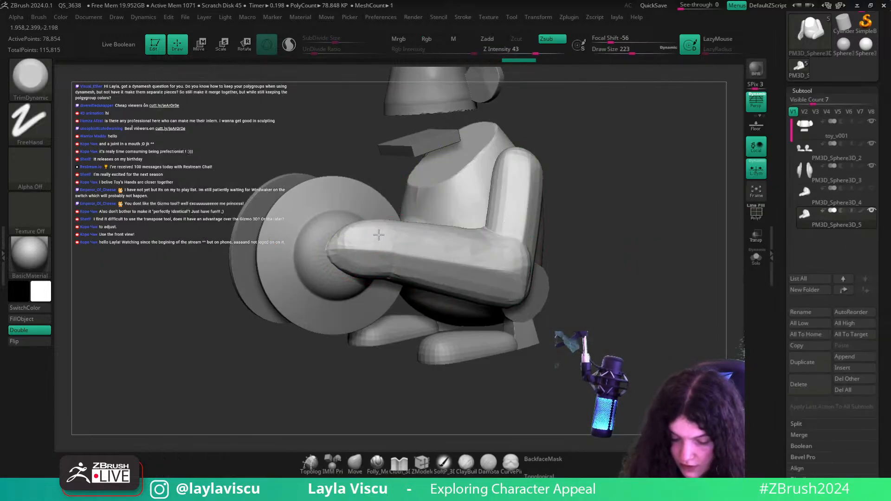
drag(619, 248, 583, 264)
key(s)
drag(431, 236, 437, 237)
drag(421, 240, 531, 257)
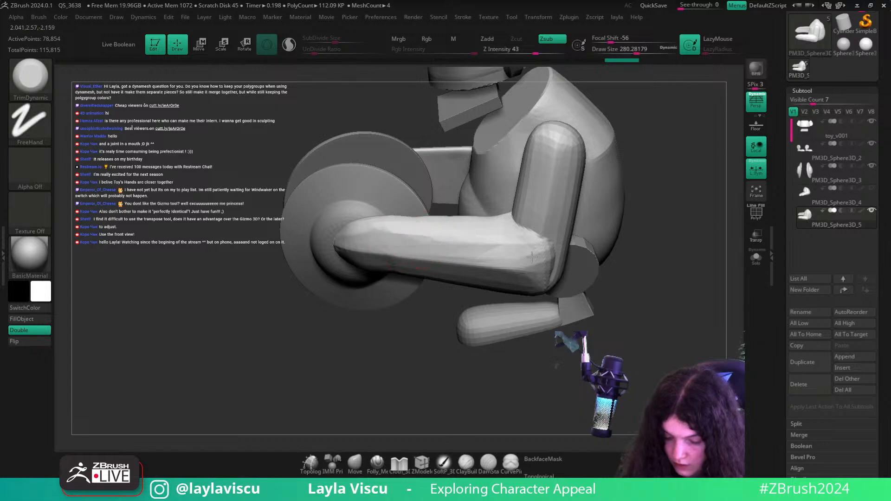
drag(411, 229, 447, 229)
mouse_move(661, 248)
mouse_down()
mouse_move(668, 195)
mouse_move(659, 199)
mouse_up()
drag(527, 242, 530, 211)
- Smooth the inner and outer elbow transition, then undo the last smoothing strokes
drag(685, 139, 729, 173)
shift+drag(533, 232, 519, 223)
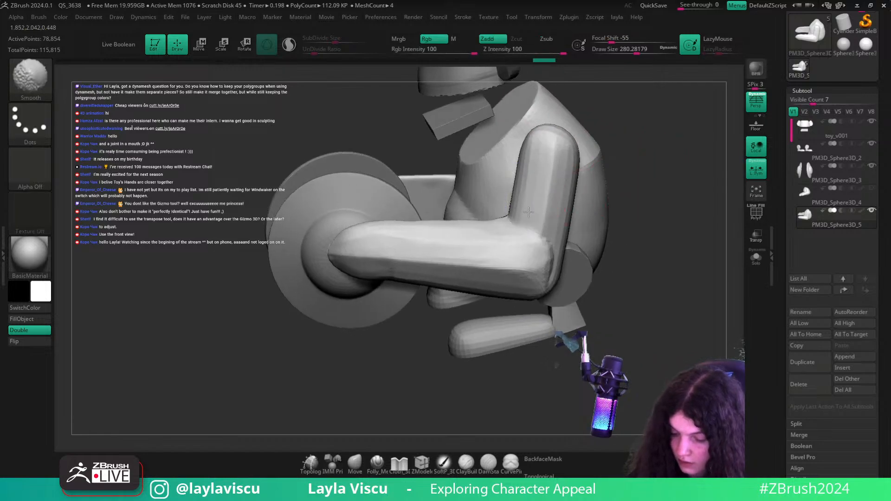
drag(654, 186, 668, 204)
shift+drag(545, 232, 557, 287)
drag(663, 223, 668, 159)
mouse_move(566, 260)
shift+mouse_down()
mouse_move(551, 274)
mouse_move(557, 288)
shift+mouse_up()
drag(652, 205, 649, 185)
key(ctrl+z)
key(s)
key(ctrl+z)
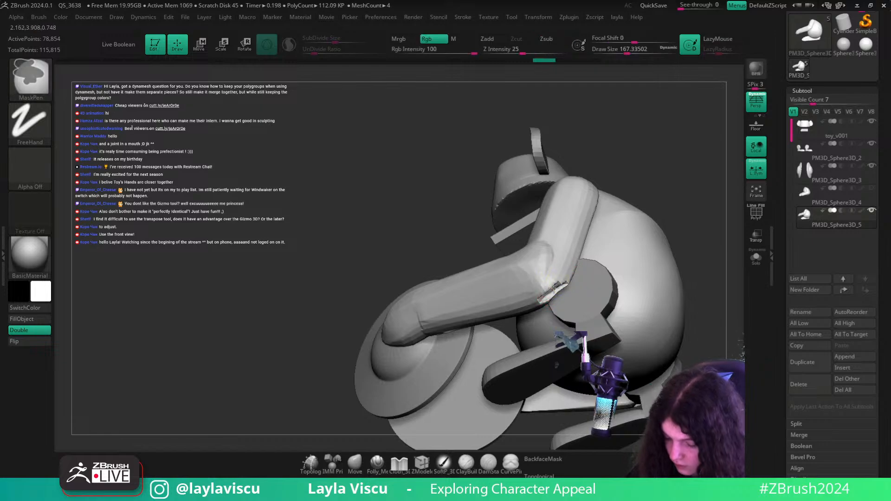
- Mask the body with MaskPen at draw size 167 so only the jagged patch beneath the elbow stays editable
ctrl+drag(547, 295, 559, 283)
ctrl+click(663, 186)
ctrl+click(550, 278)
ctrl+click(563, 276)
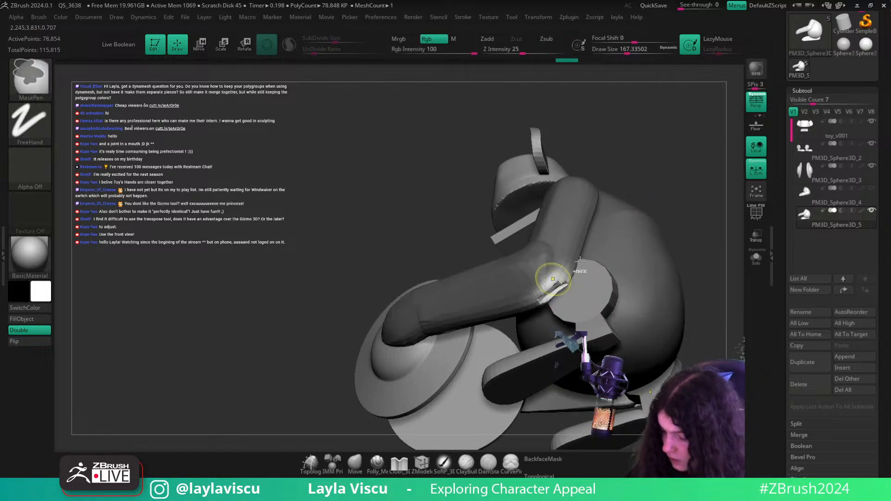
- Adjust subtool visibility for projection, isolate the body with Solo and smooth the unmasked jagged patch at the elbow
click(872, 189)
click(872, 167)
click(872, 144)
click(871, 122)
drag(882, 302, 884, 187)
click(759, 260)
key(shift)
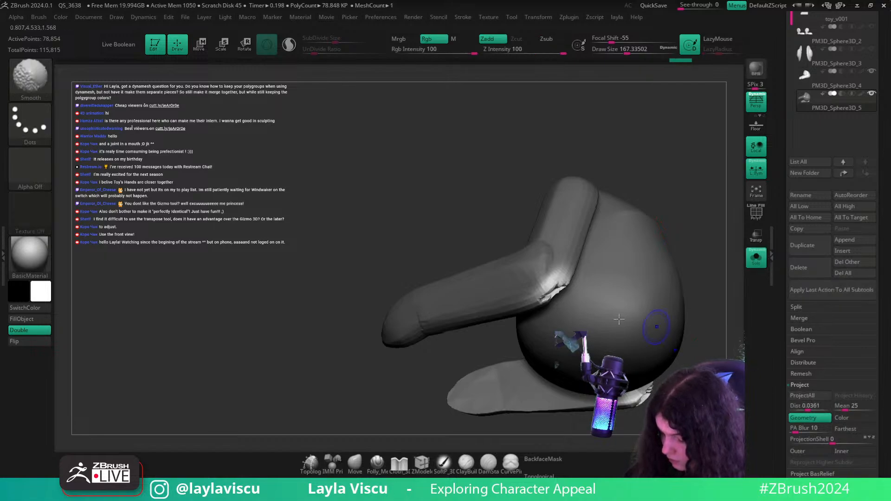
shift+drag(550, 294, 563, 280)
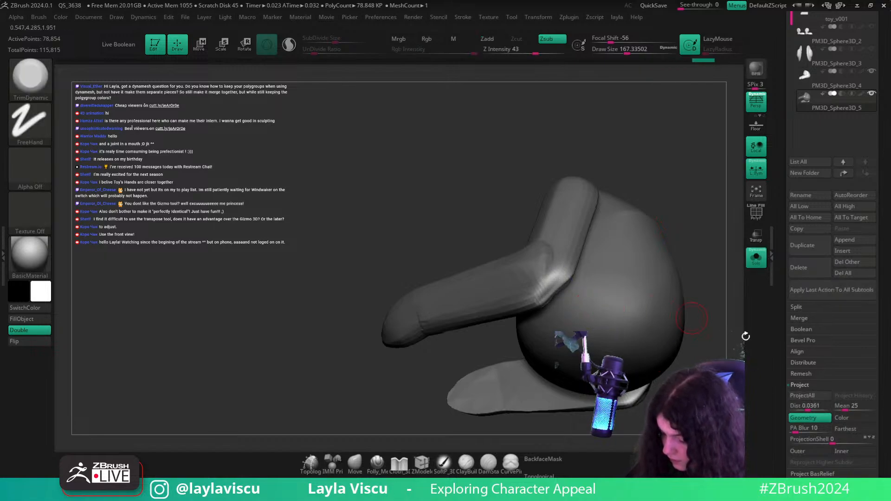
- Smooth the elbow patch again at a draw size of about 223, run ProjectAll and clear the mask
drag(719, 325, 666, 287)
key(s)
drag(558, 290, 563, 290)
shift+drag(550, 297, 562, 294)
click(795, 395)
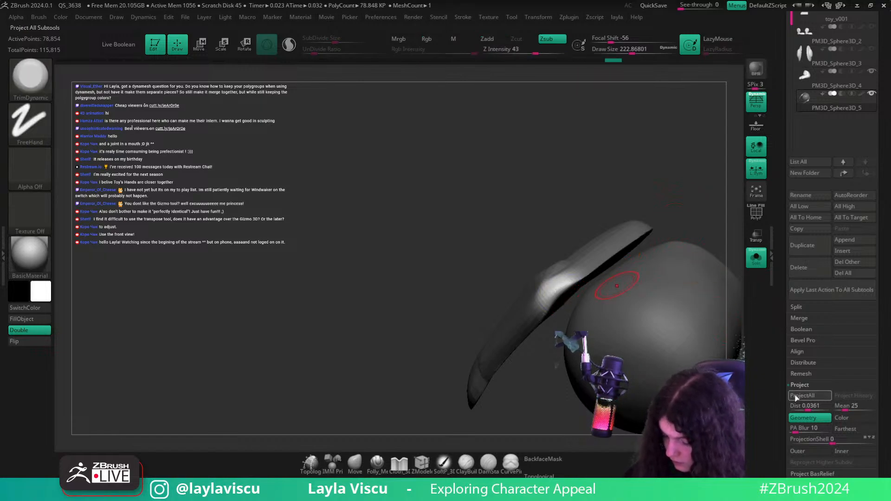
ctrl+drag(672, 200, 714, 257)
scroll(877, 92, up, 3)
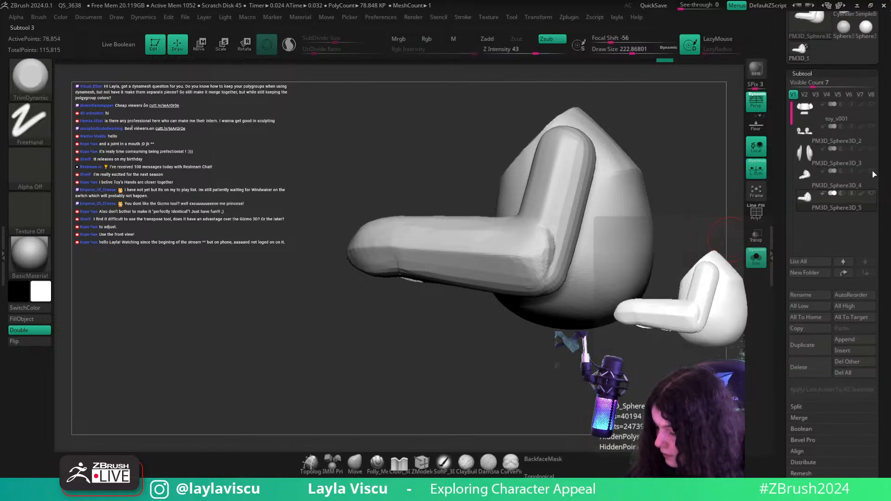
- Smooth the uneven surface on the outer side of the elbow
drag(664, 284, 678, 280)
shift+drag(549, 236, 551, 259)
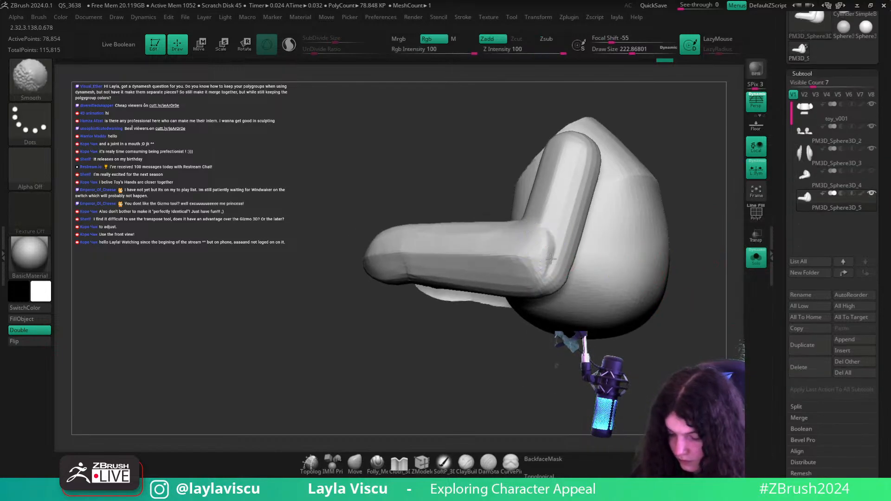
drag(690, 234, 698, 288)
- Define the flat planes and ridge along the forearm with the Folly_Mech Cut brush
click(377, 462)
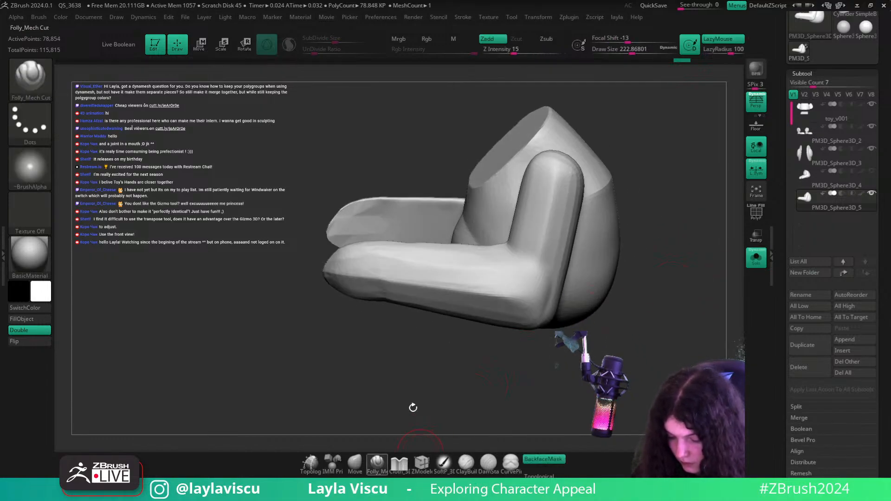
drag(526, 295, 580, 112)
key(shift+z)
key(shift+z)
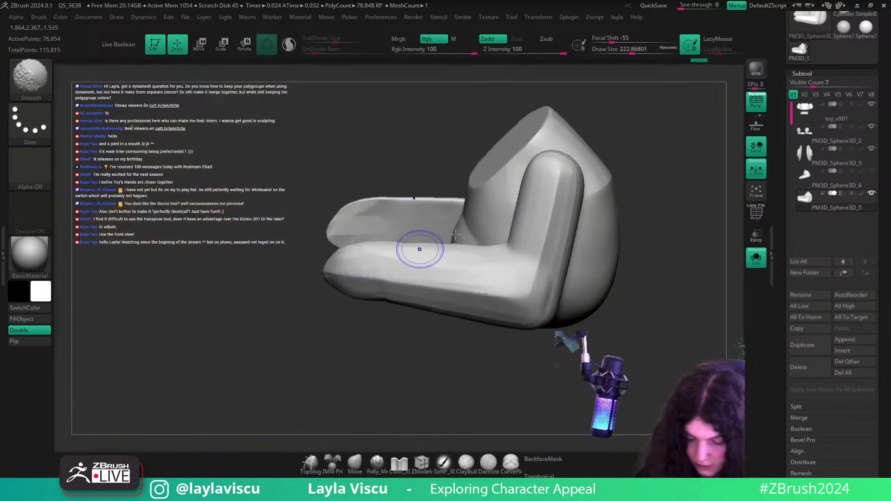
drag(660, 269, 659, 260)
mouse_move(338, 276)
mouse_down()
mouse_move(404, 275)
mouse_move(457, 282)
mouse_move(427, 287)
mouse_move(527, 294)
mouse_up()
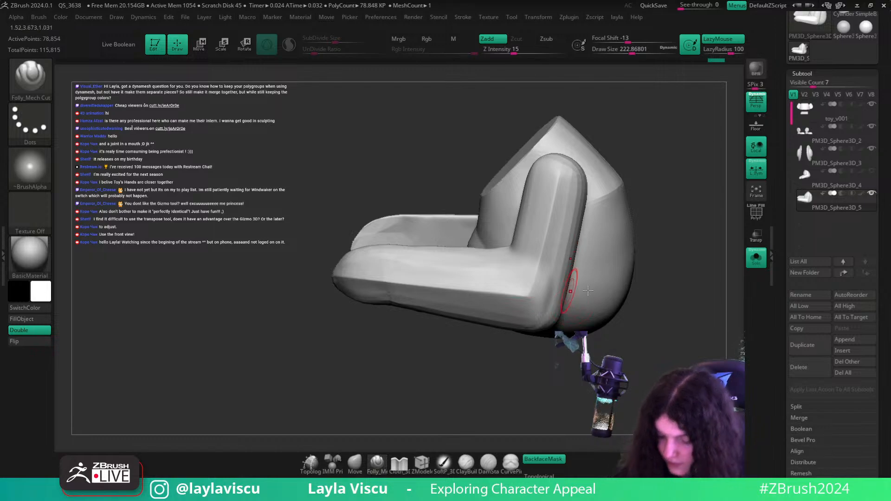
drag(648, 274, 648, 263)
- Polish the planes of the upper arm, forearm and hand with the hPolish brush
key(b)
key(h)
key(p)
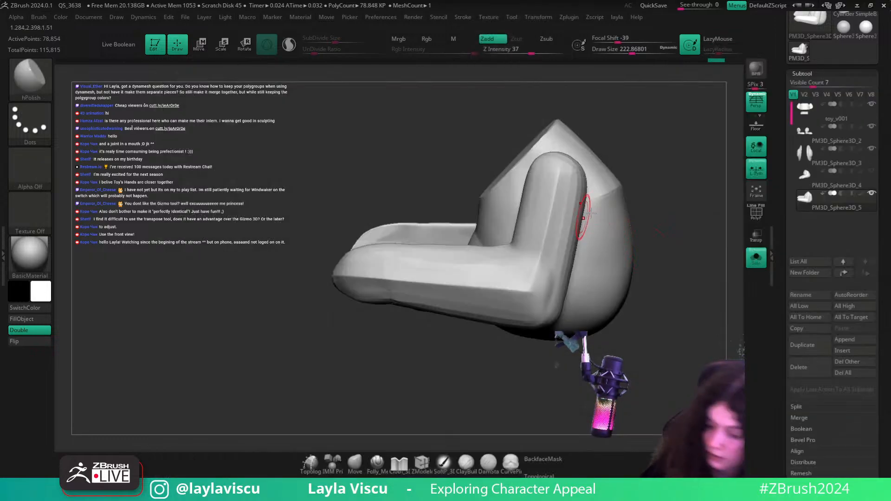
drag(655, 184, 643, 183)
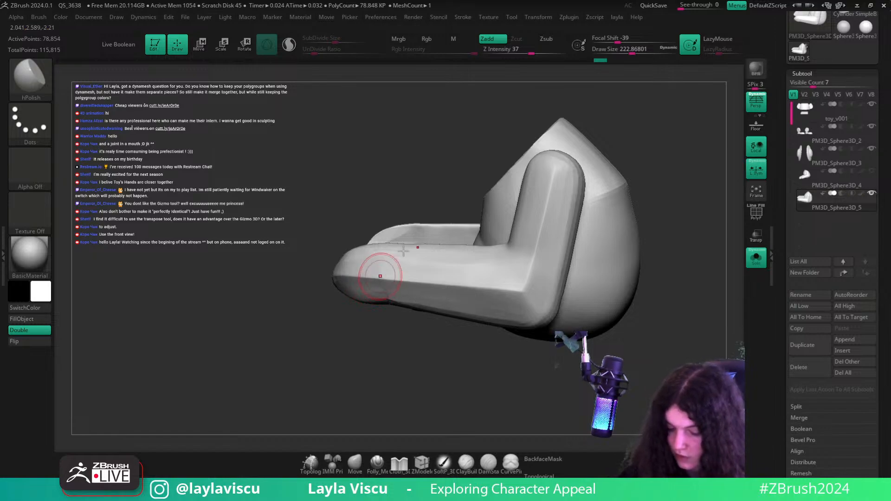
mouse_move(608, 357)
mouse_down()
mouse_move(549, 348)
mouse_move(538, 320)
mouse_move(528, 328)
mouse_up()
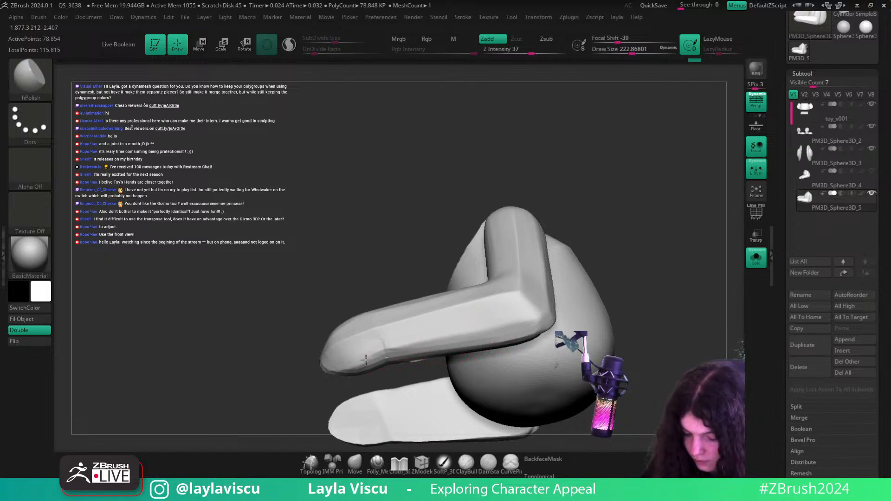
drag(366, 360, 374, 357)
ctrl+right_drag(640, 320, 639, 257)
mouse_move(638, 257)
mouse_down()
mouse_move(590, 326)
mouse_move(631, 328)
mouse_up()
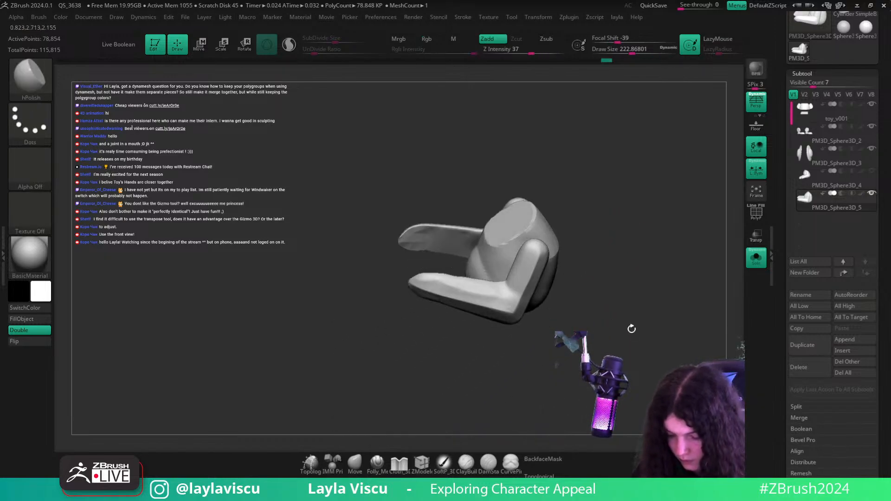
- Polish the top of the forearm and the underside of the hand and wrist with hPolish
key(f)
drag(589, 230, 450, 292)
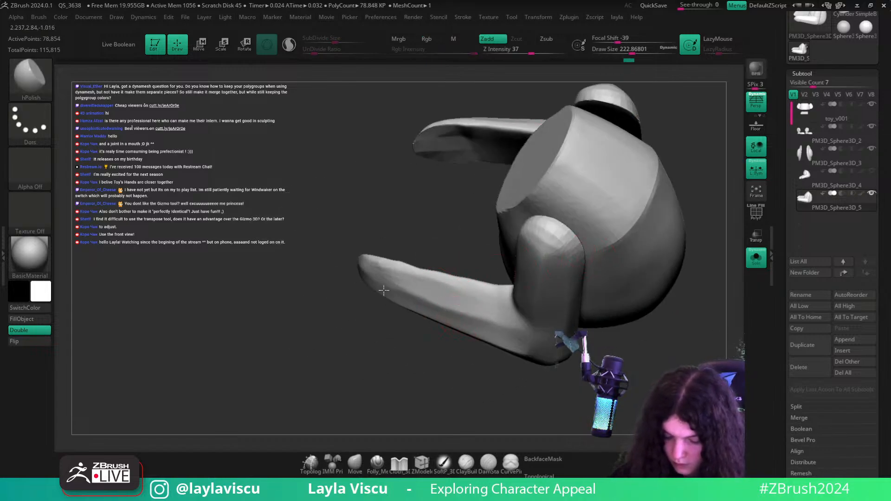
mouse_move(428, 277)
ctrl+right_down()
mouse_move(429, 249)
mouse_move(420, 279)
ctrl+right_up()
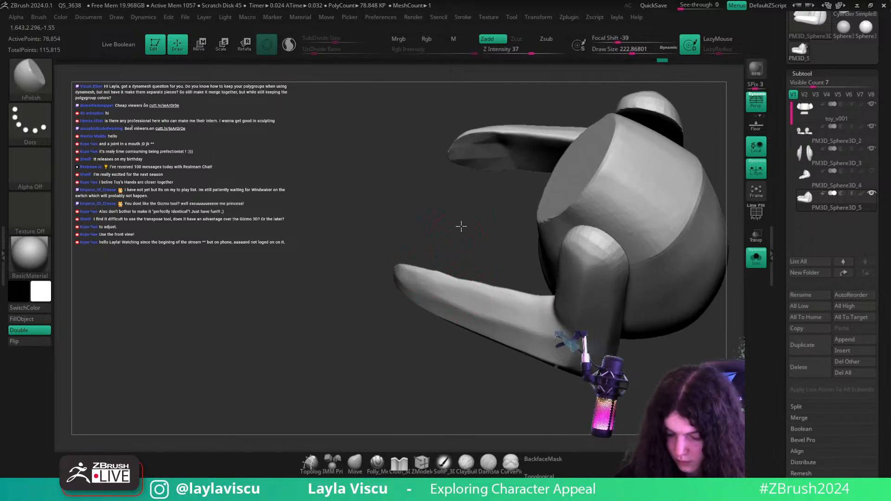
right_drag(461, 227, 489, 188)
right_drag(603, 279, 659, 306)
ctrl+right_drag(658, 306, 688, 330)
ctrl+right_drag(436, 315, 377, 284)
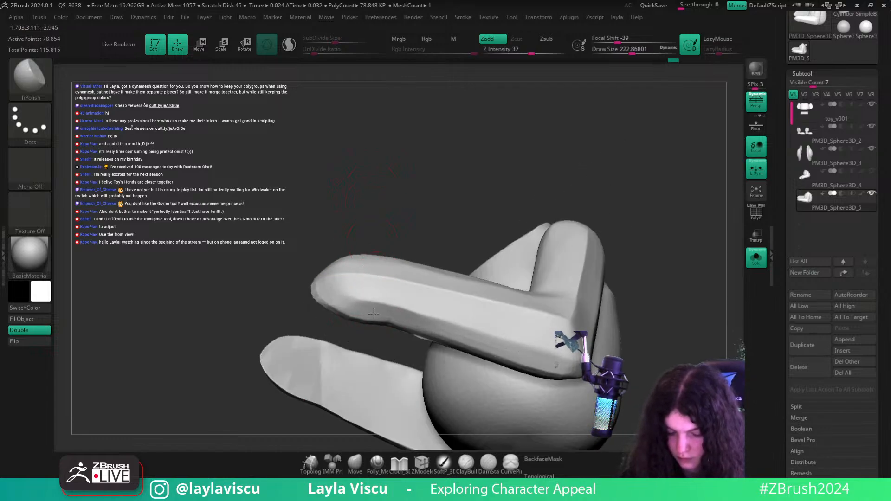
drag(373, 314, 410, 320)
mouse_move(469, 334)
ctrl+right_down()
mouse_move(511, 214)
mouse_move(524, 218)
ctrl+right_up()
right_drag(683, 282, 689, 260)
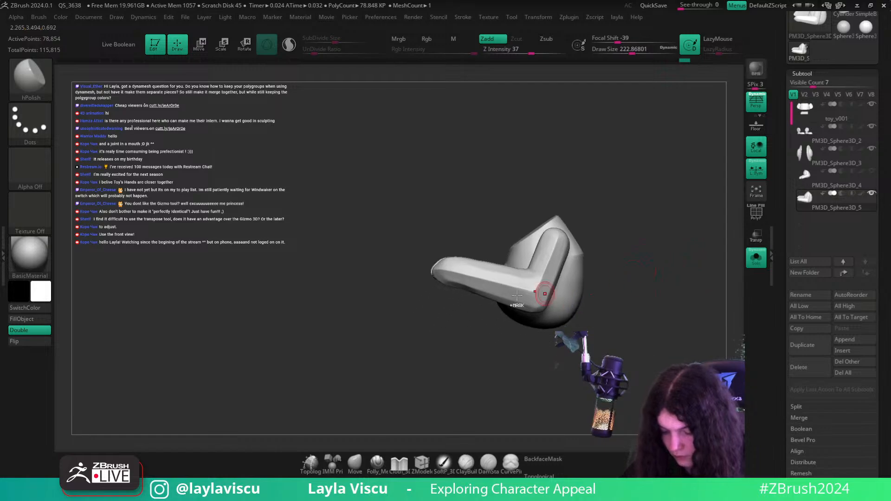
ctrl+right_drag(516, 295, 454, 268)
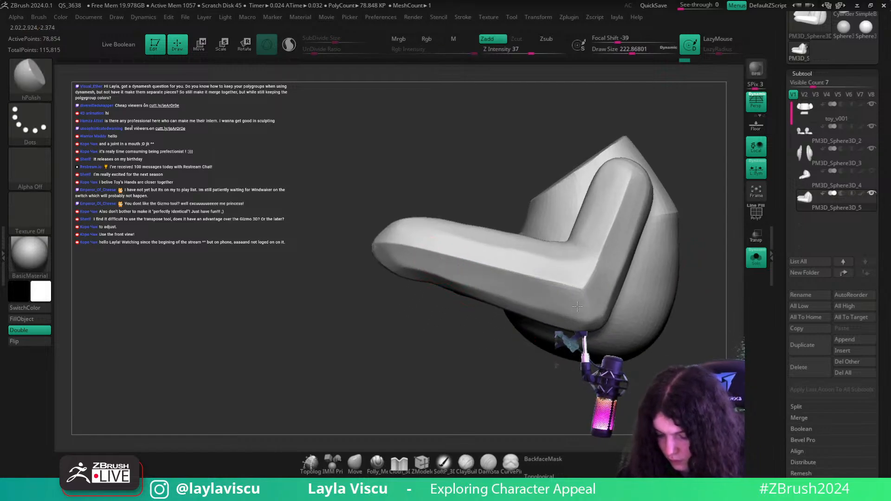
ctrl+right_drag(577, 306, 452, 205)
- Turn off Solo, inspect the arm against the cymbals from several sides and return to the hPolish brush
click(354, 464)
ctrl+right_drag(687, 209, 726, 225)
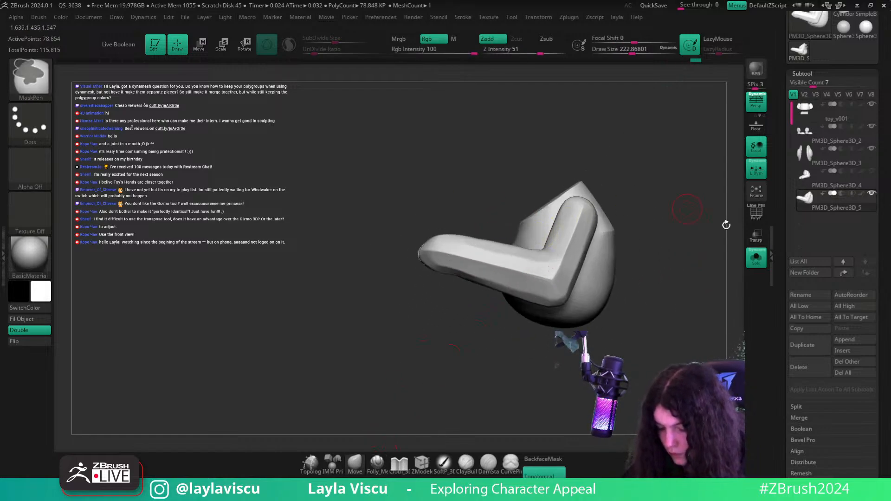
click(755, 257)
ctrl+right_drag(711, 319, 661, 283)
right_drag(662, 283, 779, 291)
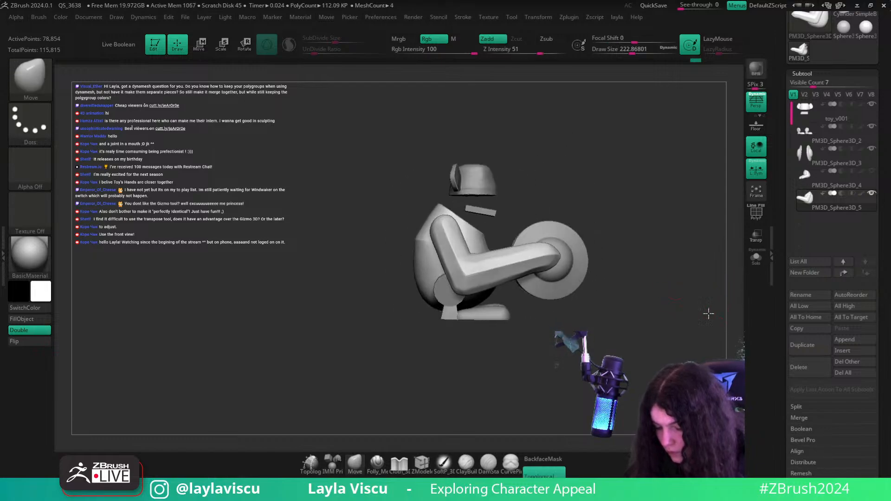
right_drag(708, 314, 700, 328)
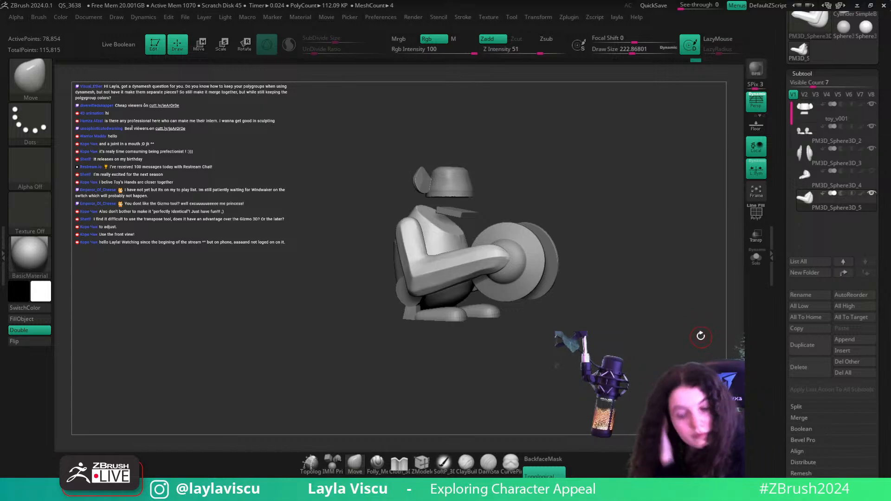
right_drag(701, 335, 622, 303)
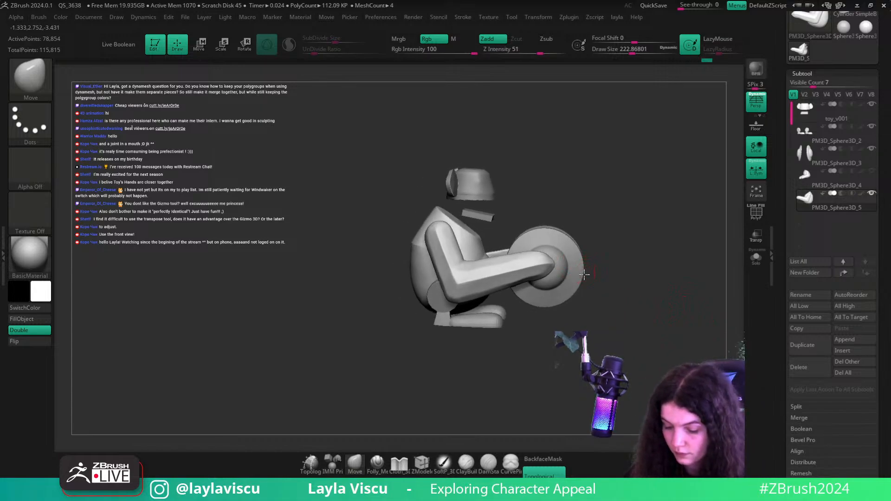
mouse_move(625, 240)
right_down()
mouse_move(656, 309)
mouse_move(541, 290)
right_up()
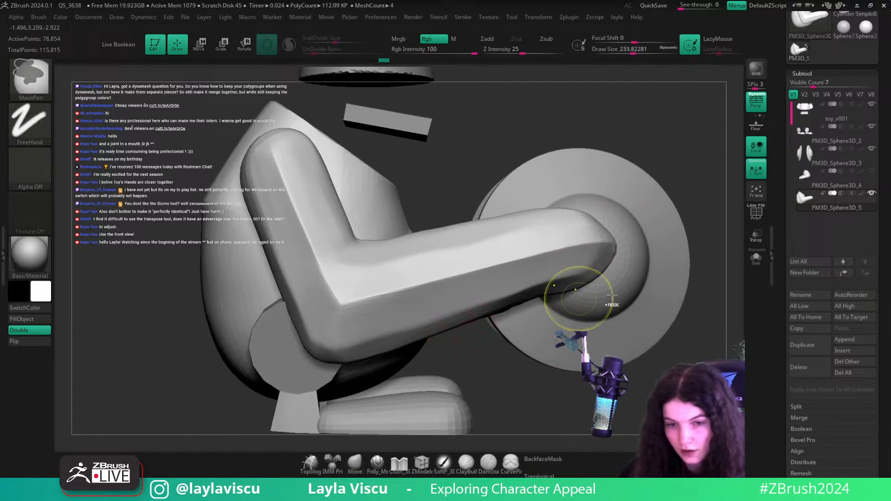
key(b)
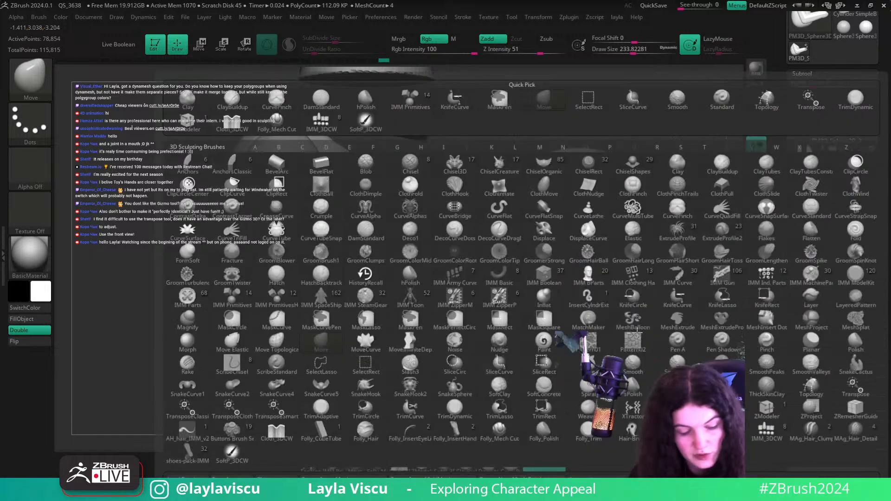
key(h)
key(p)
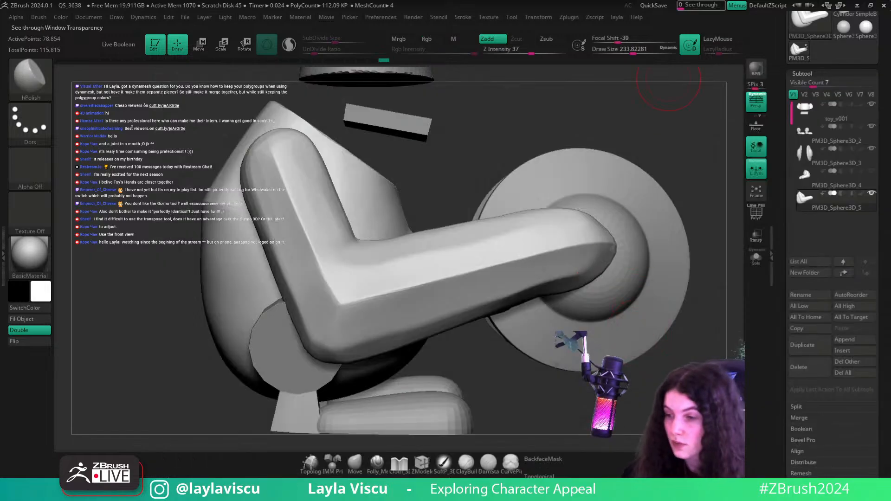
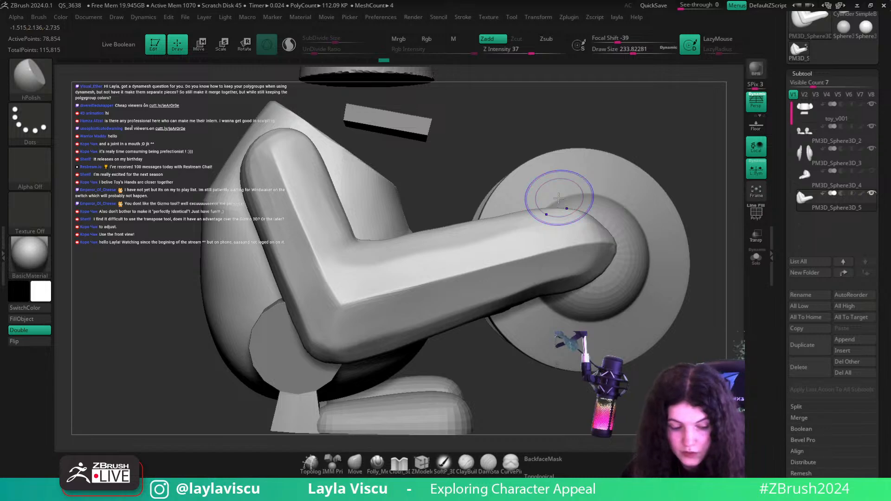
- Turn on the polyframe display and delete the body's lower subdivision levels
key(shift+f)
ctrl+right_drag(579, 238, 708, 320)
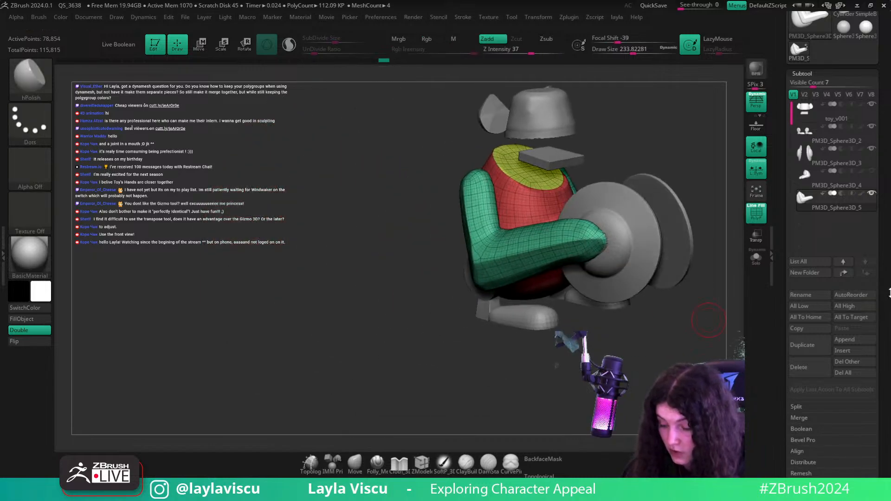
scroll(818, 362, down, 3)
click(798, 475)
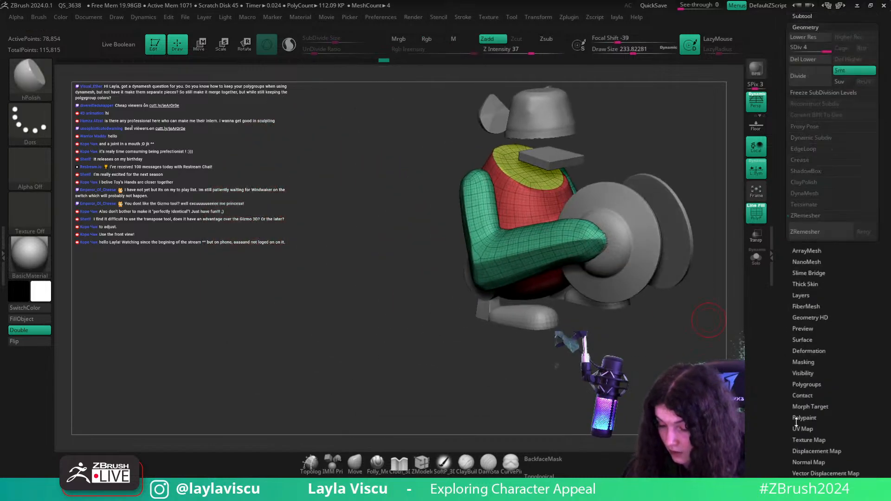
click(804, 76)
- Isolate the body with Solo and examine its dense wireframe around the neck opening
alt+right_drag(680, 308, 624, 352)
click(755, 258)
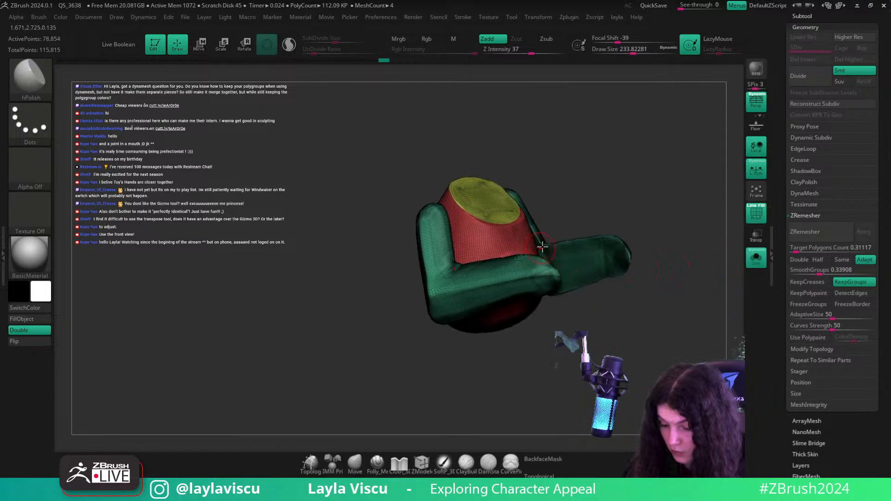
right_drag(649, 240, 635, 188)
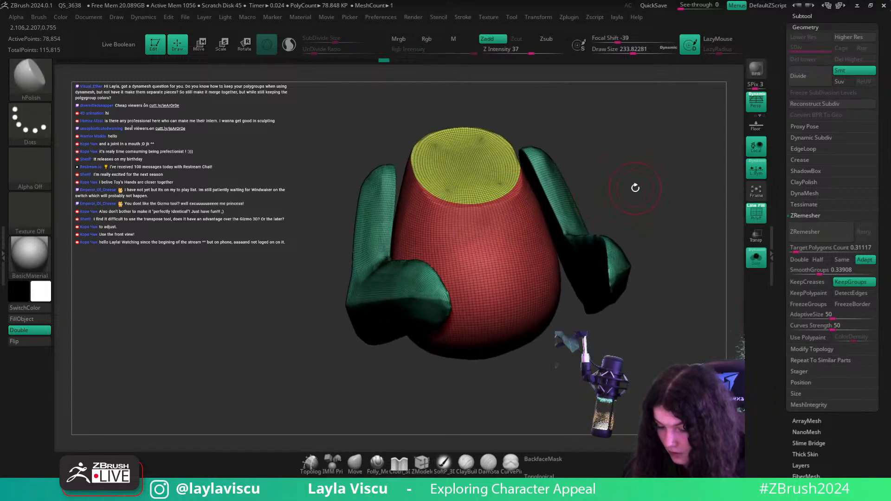
- Try remeshing the isolated body with DynaMesh at resolution 128 and compare the neck opening's wireframe before and after
click(805, 193)
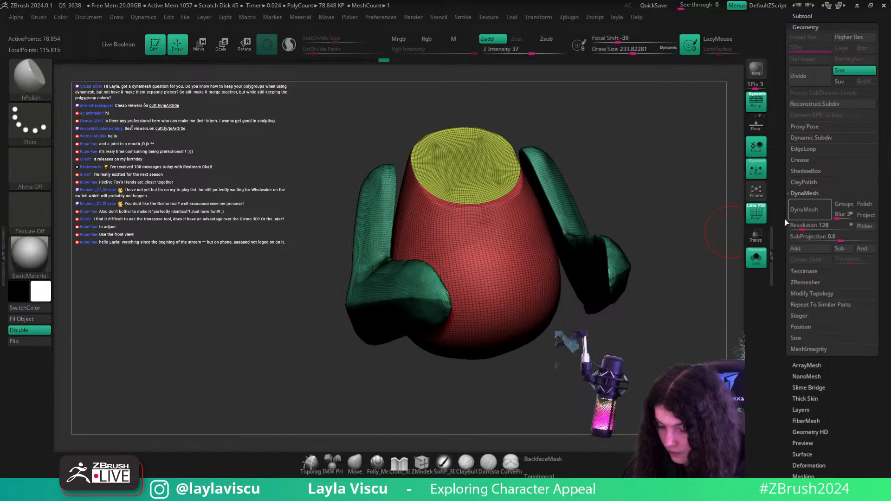
click(810, 209)
right_drag(712, 243, 660, 228)
key(ctrl+z)
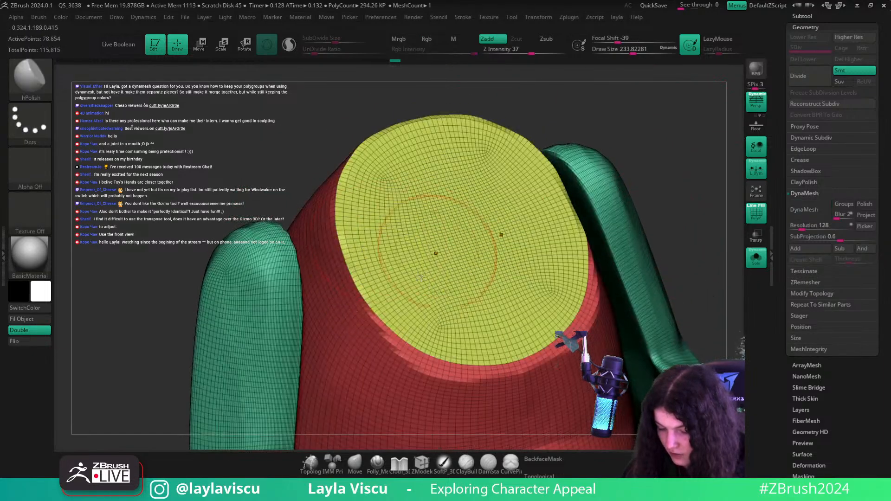
key(ctrl+shift+z)
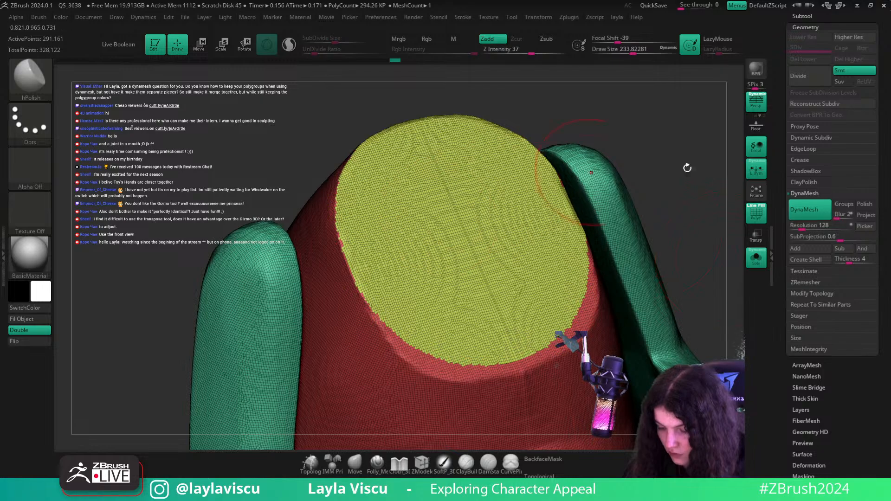
key(ctrl+z)
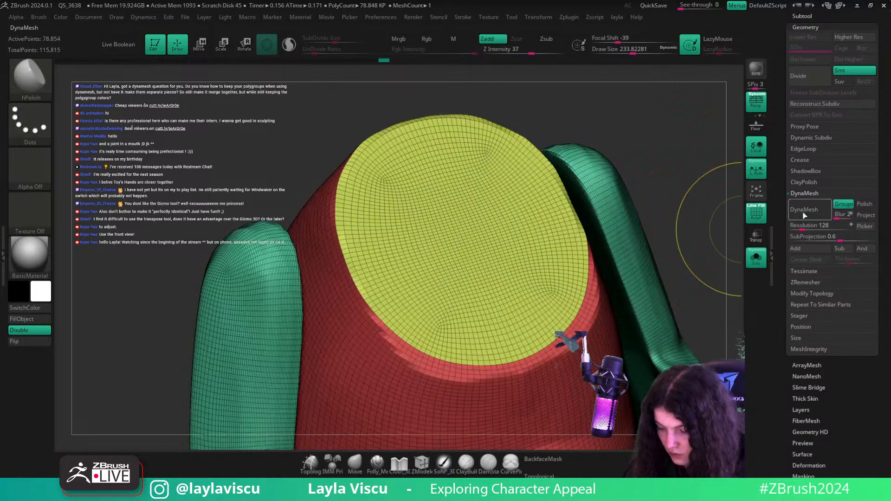
- Try remeshing the body with DynaMesh with Groups enabled and inspect the polygroup border around the neck opening up close
ctrl+right_drag(529, 218, 624, 148)
ctrl+right_drag(584, 186, 571, 279)
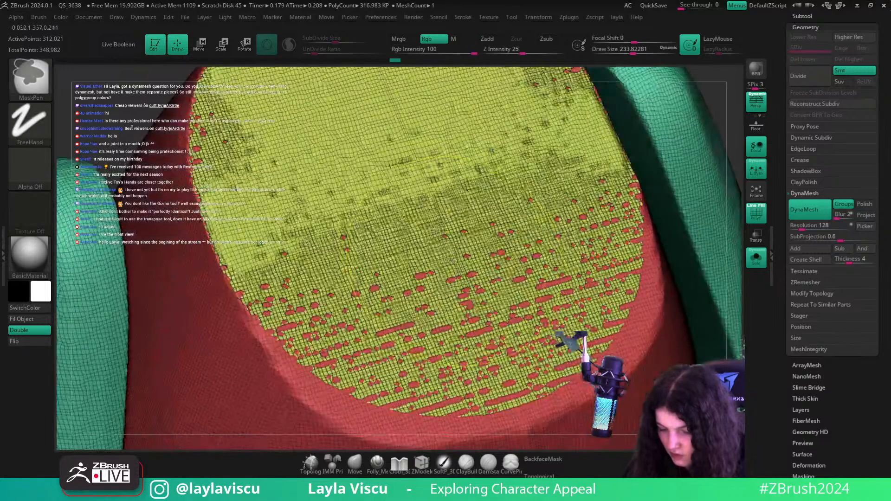
ctrl+shift+click(431, 224)
ctrl+right_drag(434, 225, 362, 202)
key(ctrl+z)
key(ctrl+z)
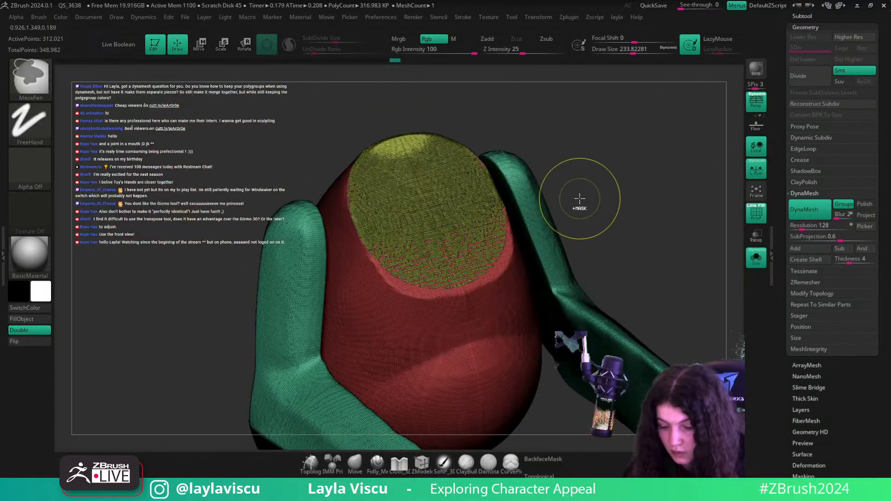
- Try DynaMesh on the body again with Groups turned off, check the polygroups and undo it
right_drag(606, 187, 649, 186)
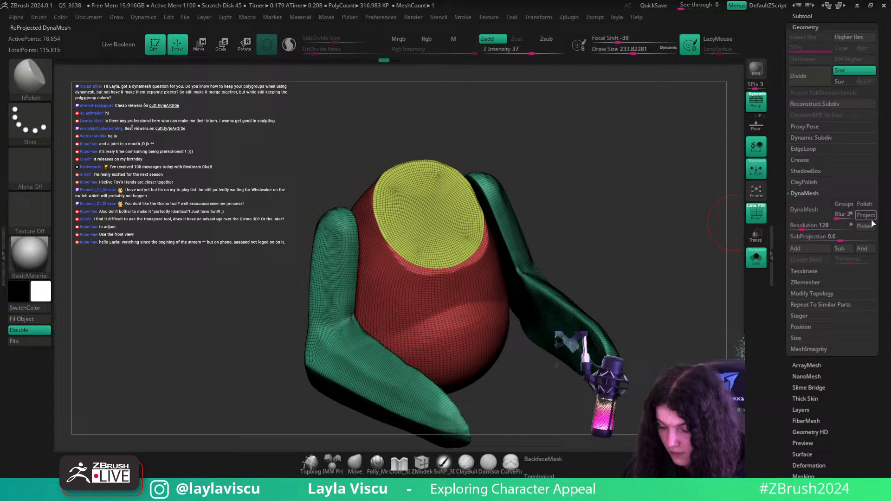
click(805, 211)
mouse_move(630, 223)
right_down()
mouse_move(606, 218)
mouse_move(638, 125)
mouse_move(622, 251)
mouse_move(594, 199)
mouse_move(610, 240)
mouse_move(604, 211)
right_up()
key(ctrl+z)
- Try masking mirrored curls on the belly, turning them into a polygroup and remeshing with DynaMesh, and undo the whole test
mouse_move(481, 294)
ctrl+mouse_down()
mouse_move(519, 326)
mouse_move(490, 332)
ctrl+mouse_up()
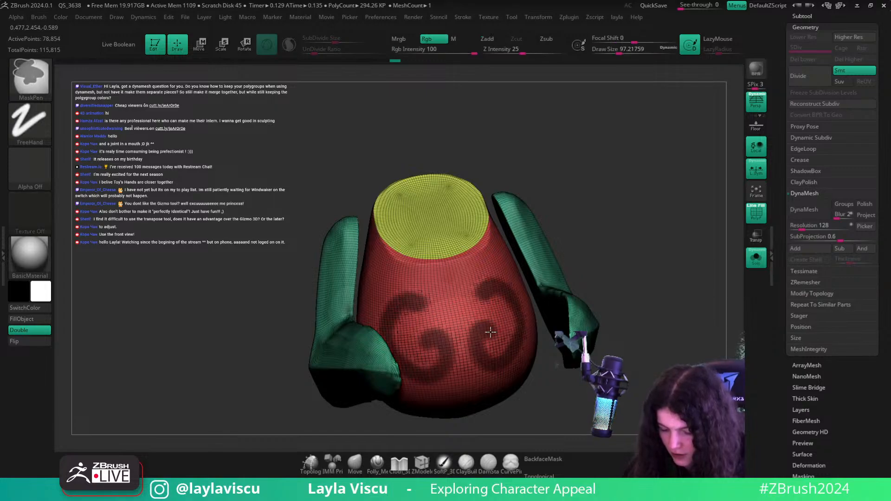
key(ctrl+w)
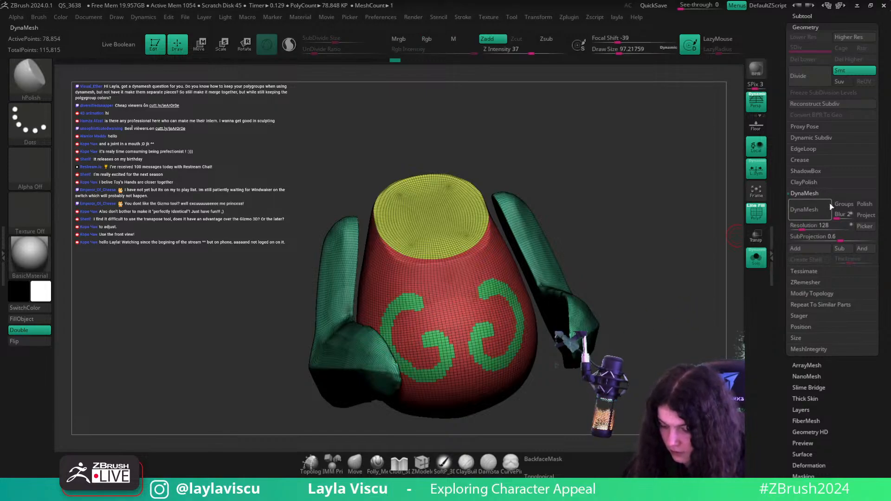
click(800, 212)
ctrl+right_drag(520, 293, 506, 329)
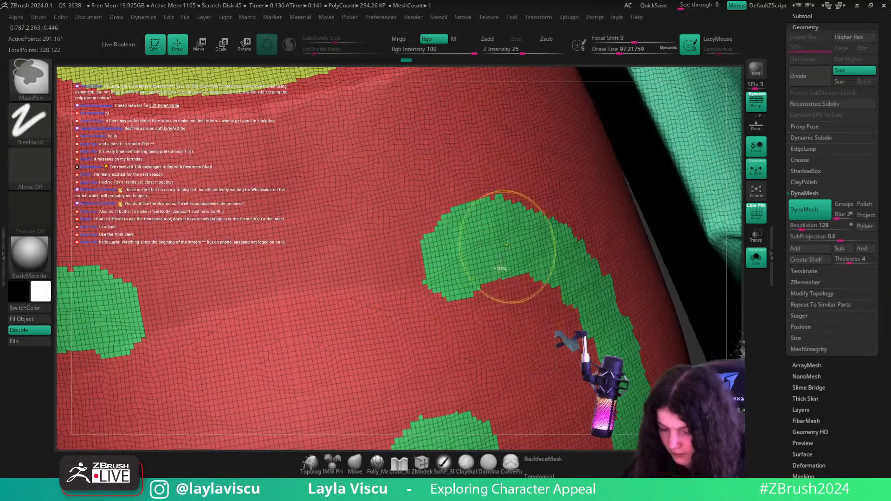
ctrl+right_drag(541, 248, 563, 153)
key(ctrl+z)
key(ctrl+z)
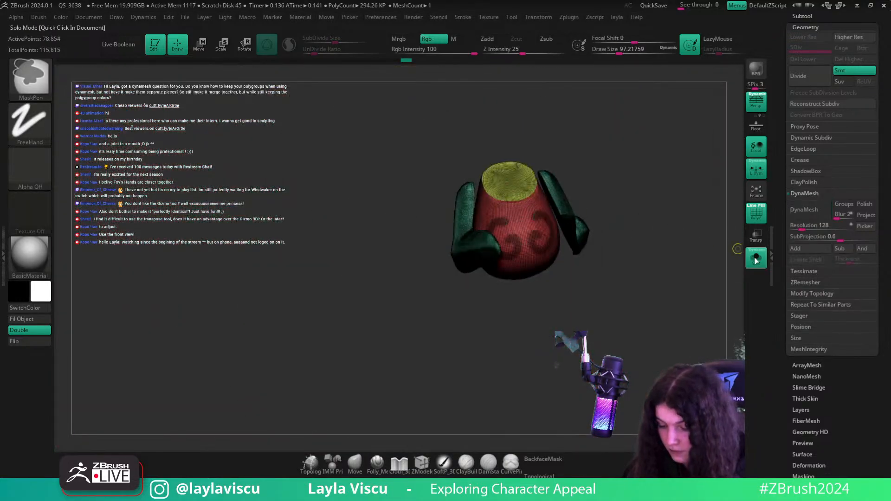
key(ctrl+z)
key(ctrl+z)
- Turn off Solo and the polyframe display to show the whole toy, viewed from the arm's side
click(756, 260)
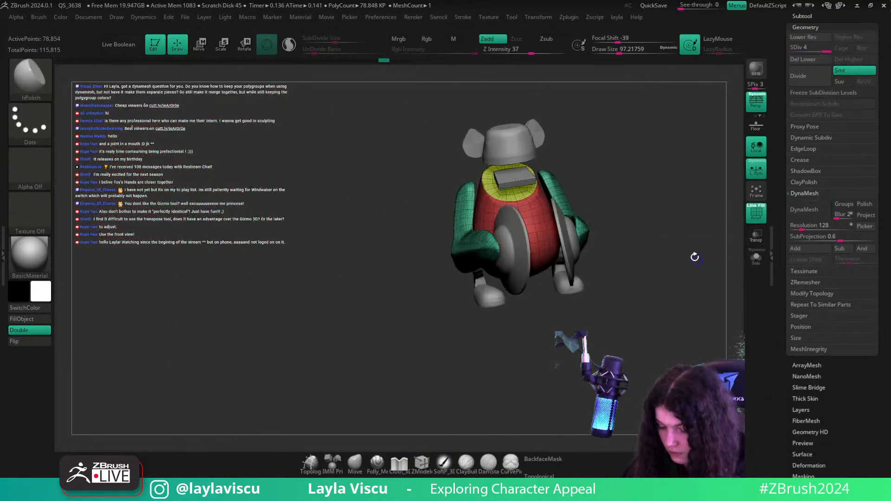
key(shift+f)
drag(694, 257, 667, 303)
ctrl+right_drag(563, 245, 565, 232)
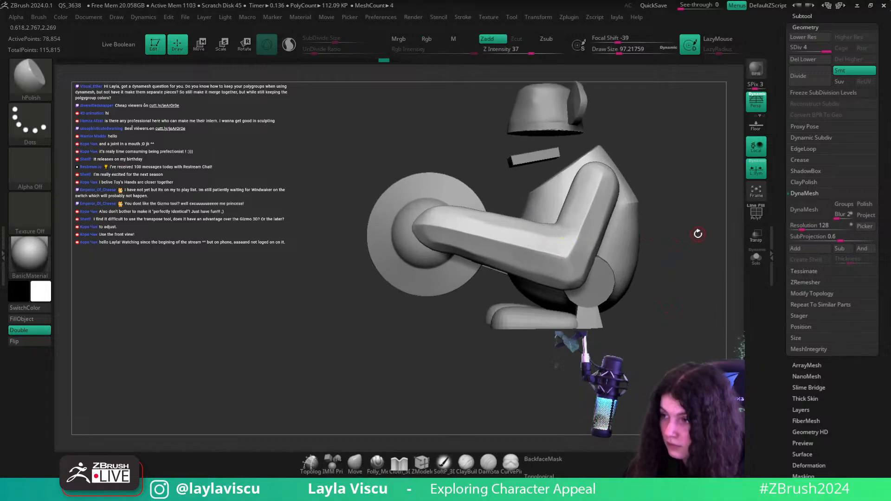
- Cut a crease across the outer and lower side of the elbow with the Folly_Mech Cut brush at a draw size of about 140
key(4)
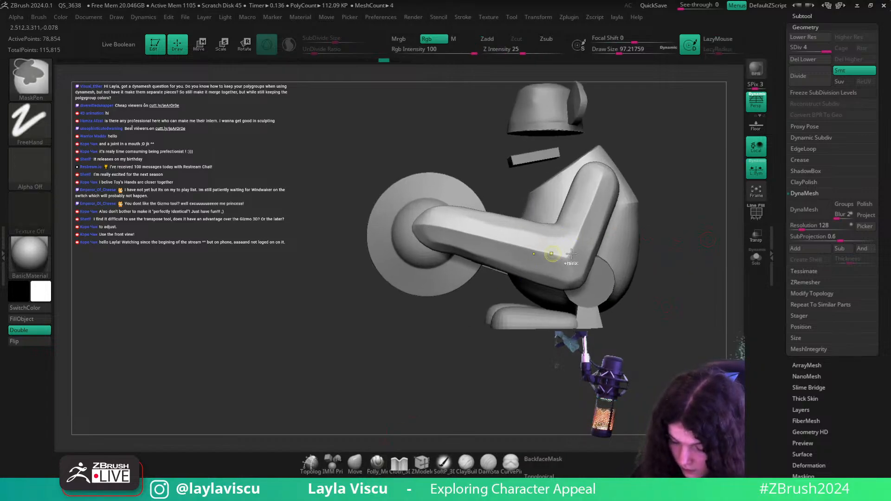
ctrl+right_drag(559, 255, 575, 306)
drag(684, 332, 658, 294)
key(s)
drag(574, 279, 579, 280)
drag(562, 262, 611, 370)
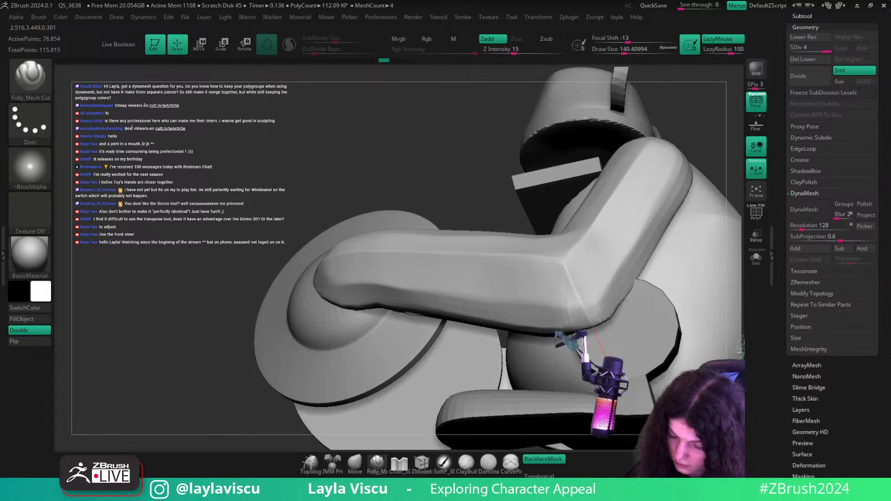
right_drag(511, 168, 563, 218)
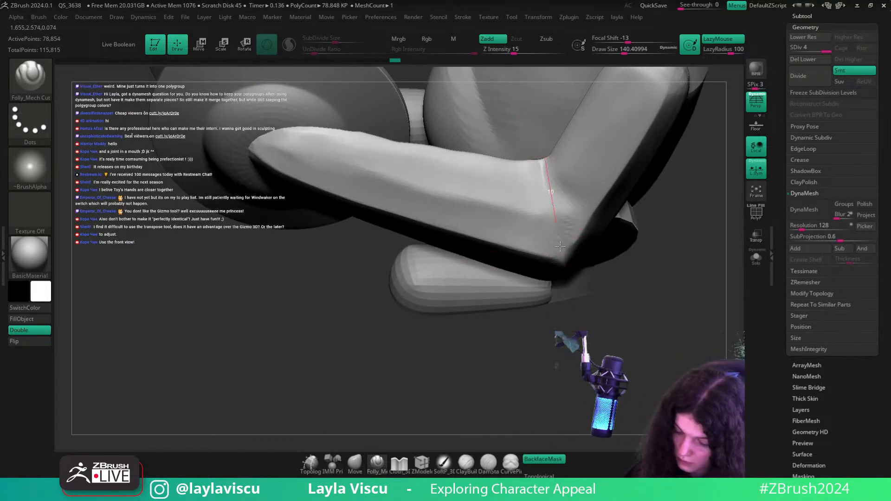
drag(560, 247, 571, 302)
drag(547, 170, 544, 159)
- Compare the last elbow stroke by undoing and redoing it, and run a crease along the forearm from the elbow to the hand
mouse_move(591, 139)
right_down()
mouse_move(725, 286)
mouse_move(693, 338)
right_up()
key(ctrl+z)
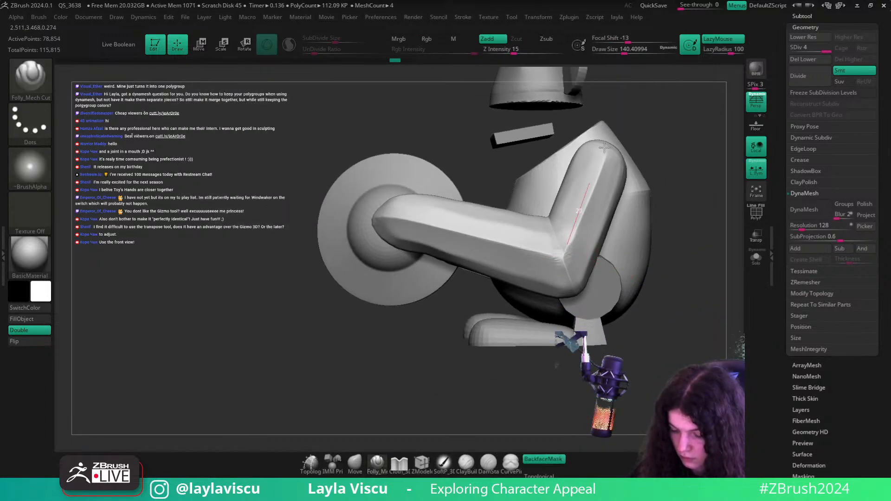
key(ctrl+shift+z)
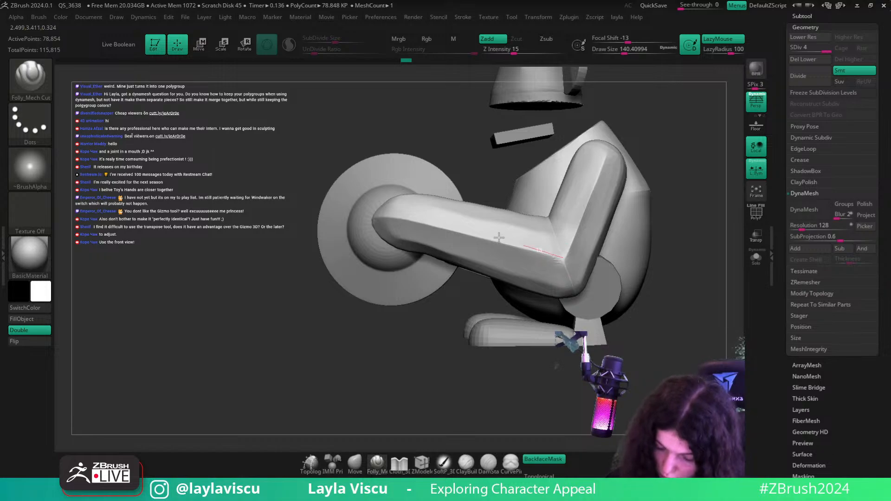
drag(499, 238, 399, 209)
mouse_move(580, 246)
ctrl+right_down()
mouse_move(605, 169)
mouse_move(590, 211)
mouse_move(515, 237)
ctrl+right_up()
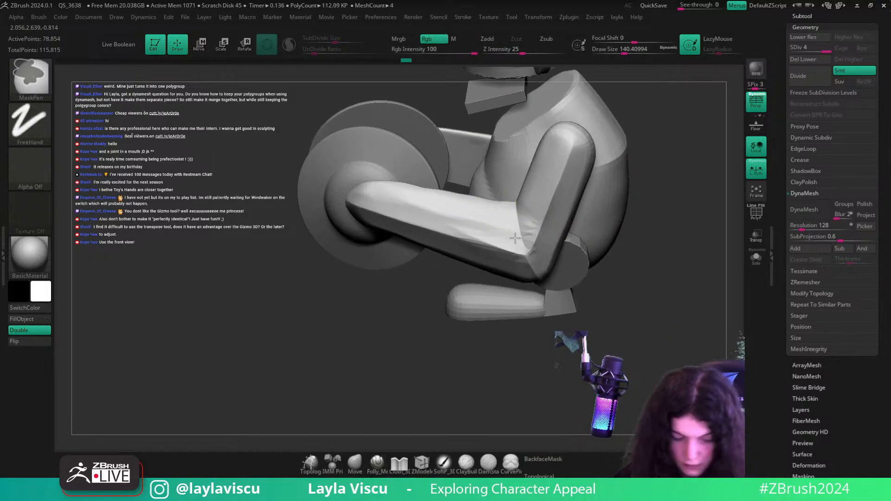
- Flatten the forearm planes beside the elbow crease with the hPolish brush, enlarging it to a draw size of about 154
key(b)
key(n)
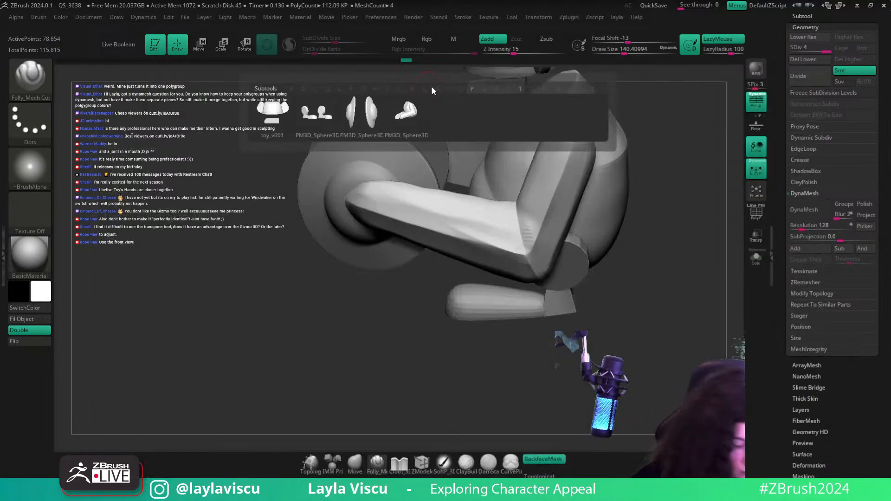
key(b)
key(h)
key(p)
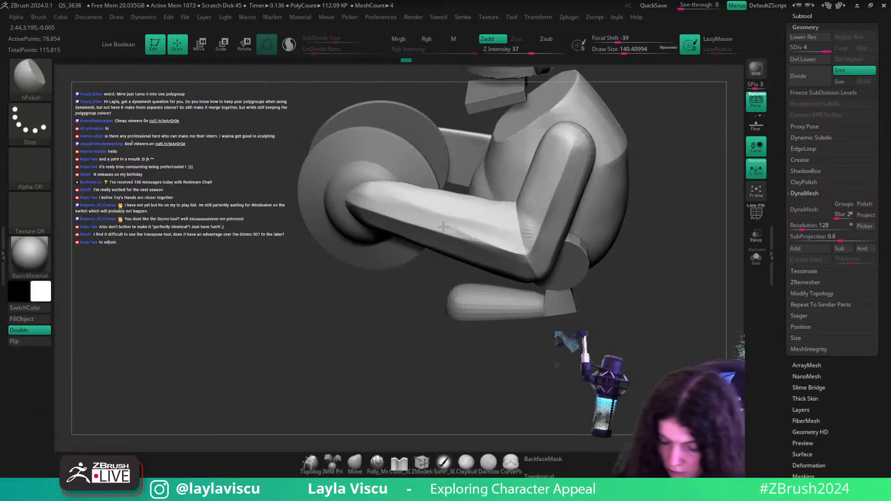
drag(443, 227, 496, 240)
key(s)
click(490, 239)
drag(675, 228, 699, 297)
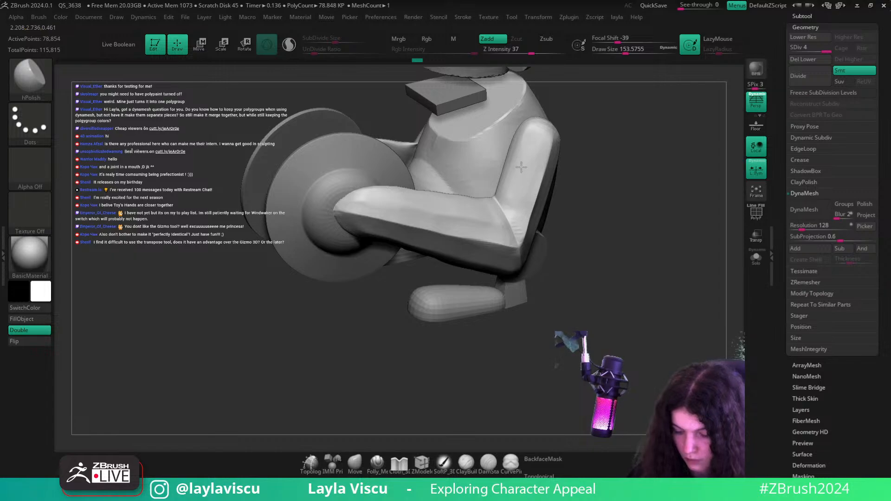
drag(578, 143, 501, 239)
- Smooth the underside of the forearm and polish its surface near the elbow with hPolish
key(shift)
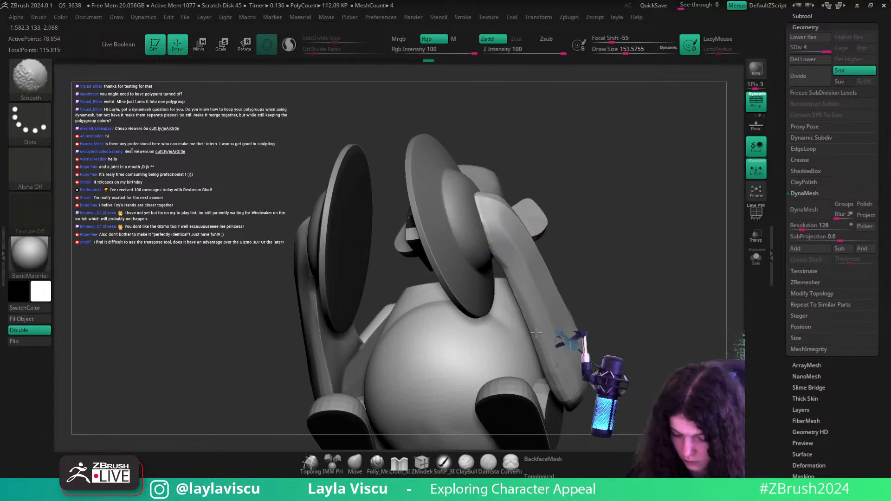
shift+drag(535, 332, 530, 323)
key(shift)
drag(668, 283, 608, 287)
key(shift)
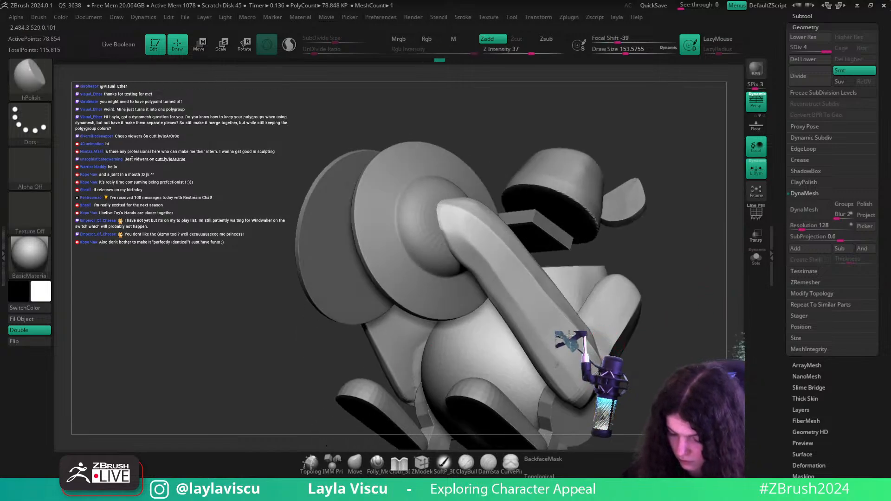
drag(572, 361, 576, 360)
mouse_move(643, 335)
ctrl+right_down()
mouse_move(632, 272)
mouse_move(700, 346)
mouse_move(693, 253)
ctrl+right_up()
- Restore the stored front view and compare the model with the reference drawings hidden and shown
drag(877, 92, 876, 288)
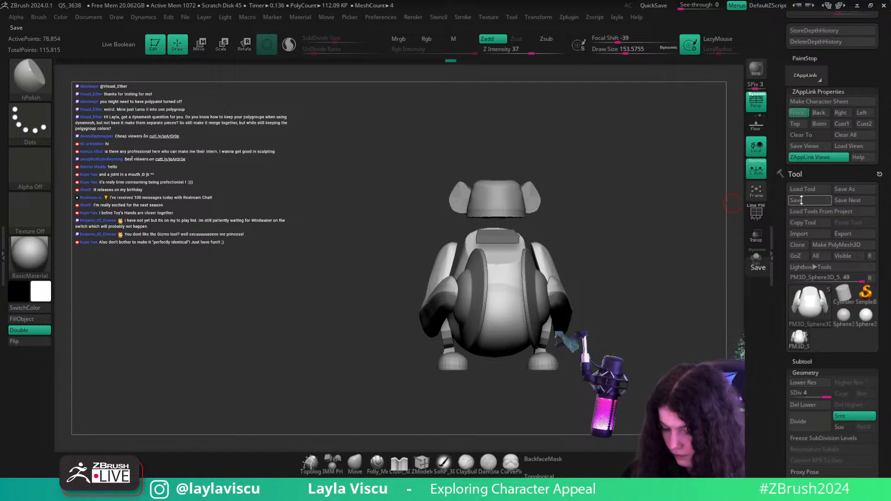
click(799, 113)
key(shift+z)
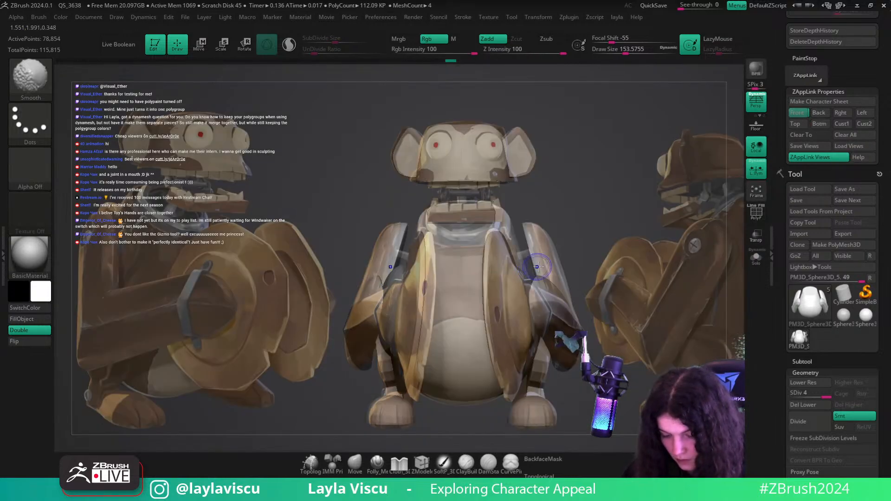
key(shift+z)
key(shift+z)
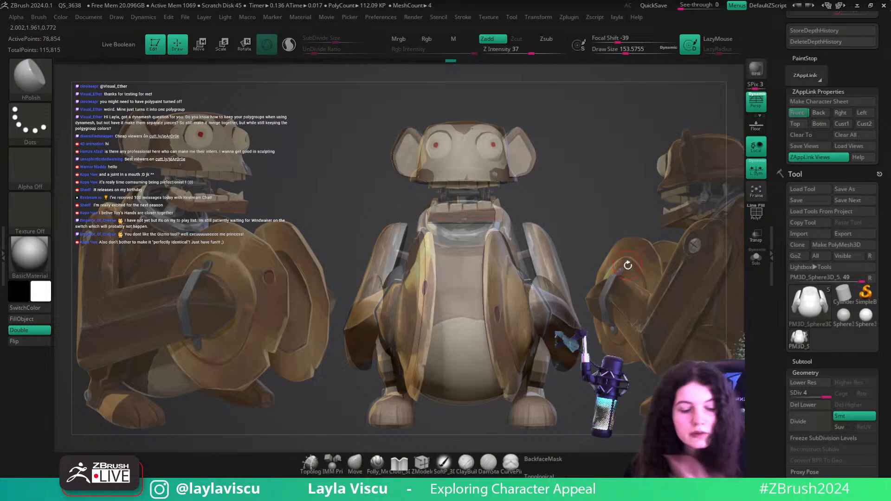
- Insert a mirrored pair of Sphere 32 primitives from IMM Primitives as eyes on the head subtool toy_v001
key(b)
key(i)
click(246, 298)
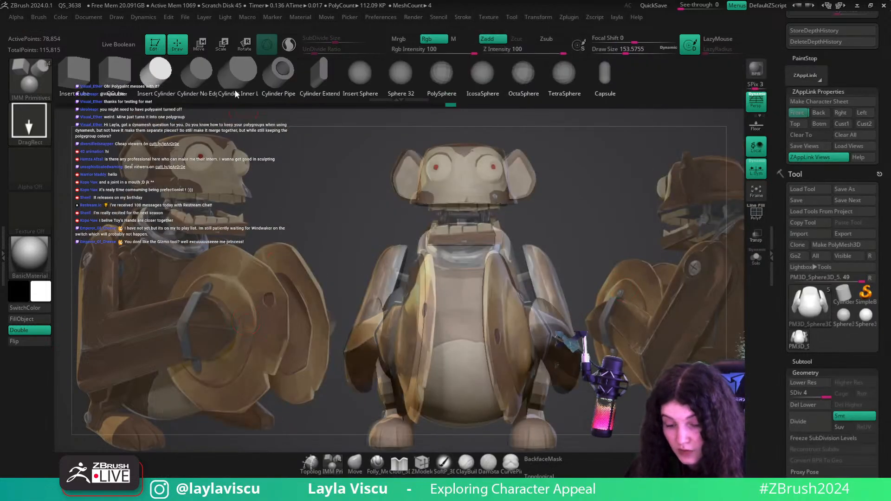
click(401, 74)
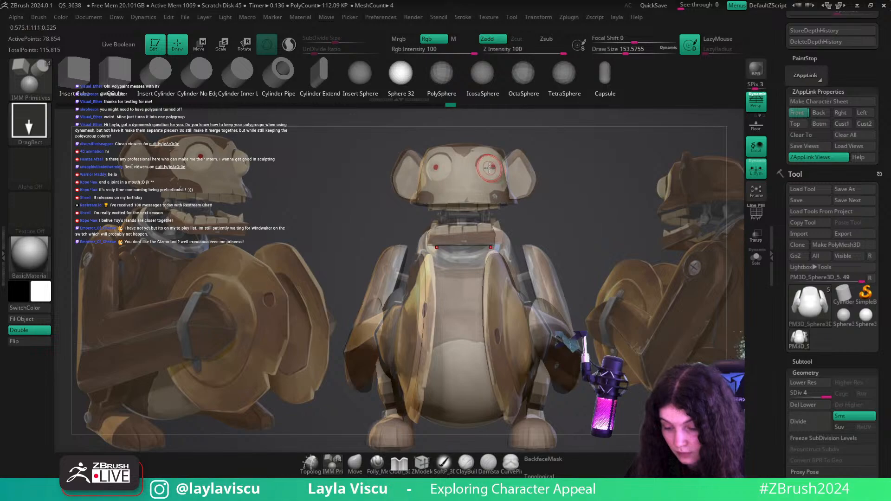
click(487, 173)
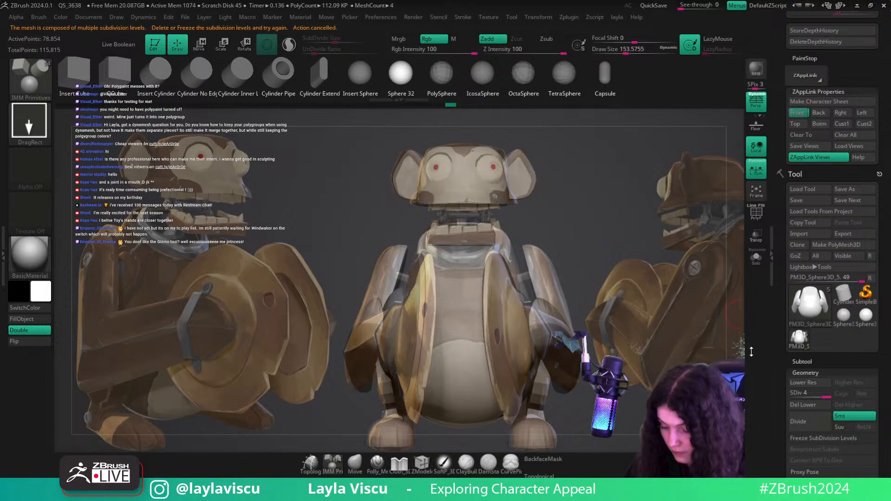
key(n)
key(n)
click(416, 247)
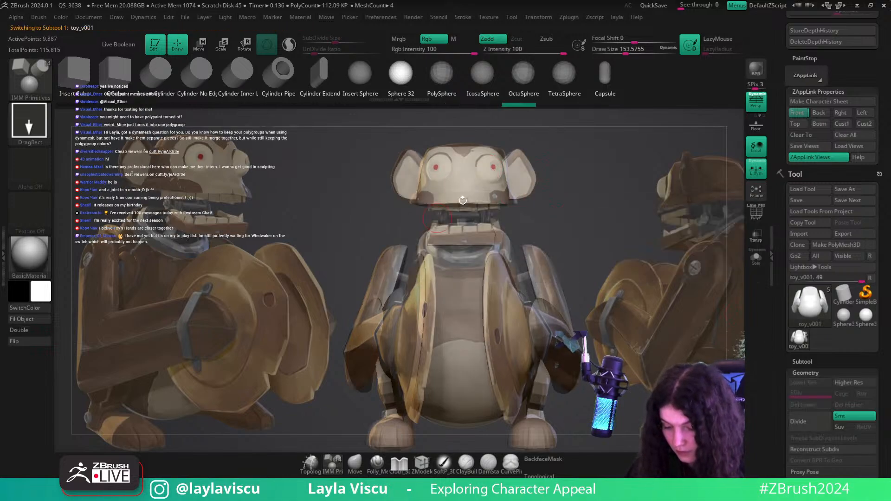
drag(497, 175, 502, 178)
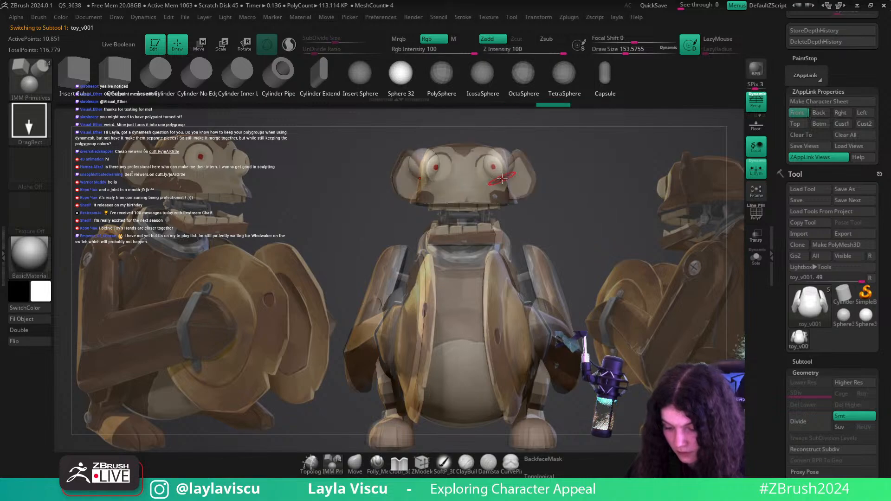
- Move the two eye spheres over the drawn eyes in the front view and switch to the Move brush
key(w)
drag(521, 149, 509, 154)
key(b)
key(m)
key(v)
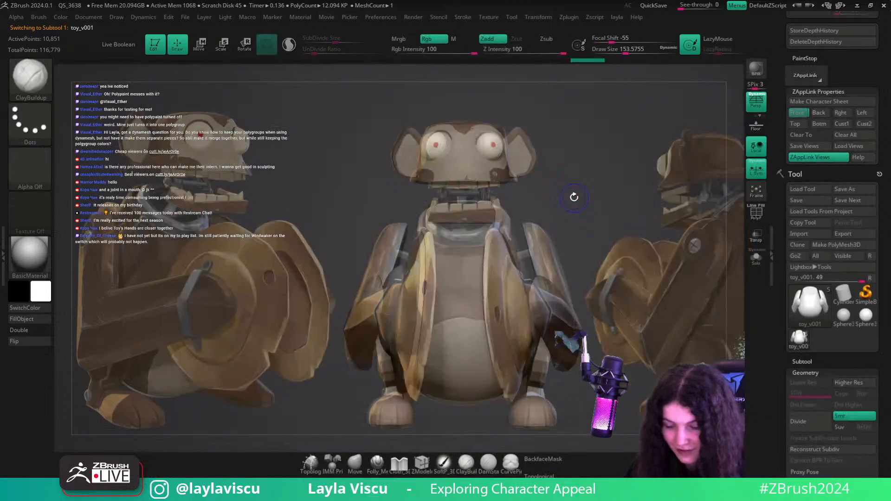
- Compare the head and eye spheres with the reference drawing in the stored front view
key(shift+z)
key(shift+z)
key(w)
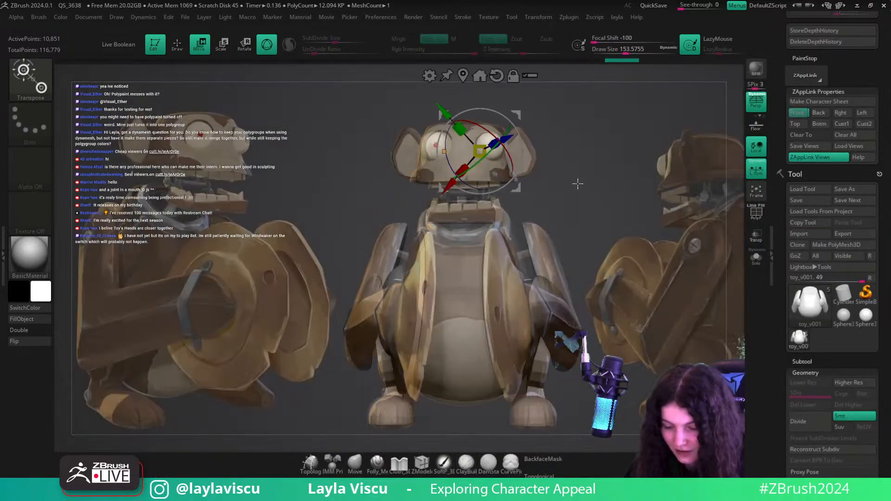
drag(578, 184, 513, 187)
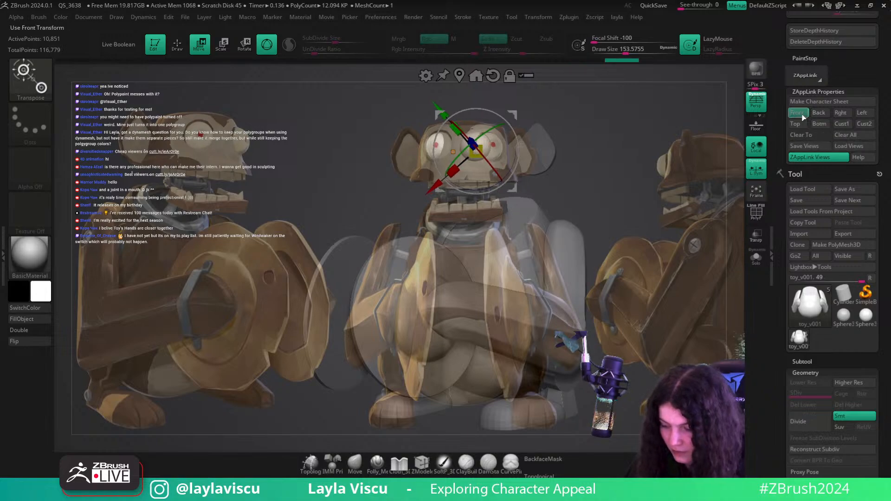
click(358, 467)
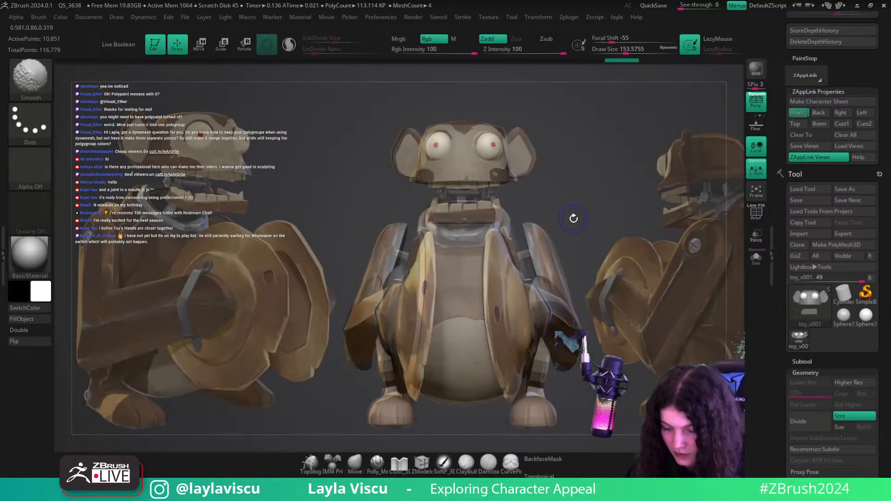
- Nudge the two eye spheres slightly along the gizmo's Z axis and check them against the front reference drawing
key(w)
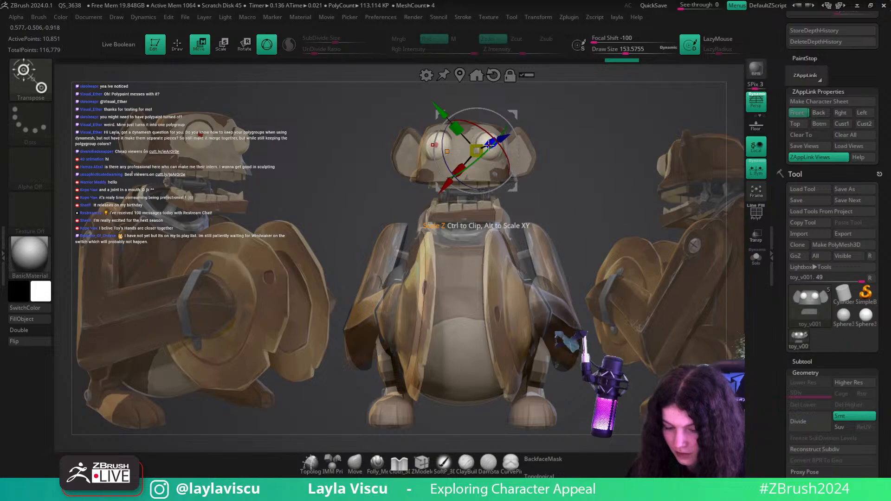
drag(482, 147, 482, 148)
drag(503, 140, 507, 138)
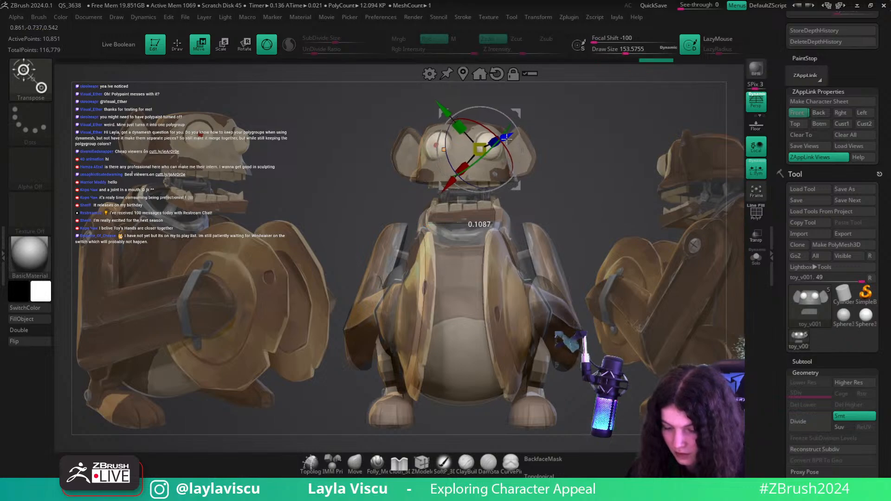
click(356, 463)
mouse_move(579, 211)
mouse_down()
mouse_move(612, 198)
mouse_move(581, 200)
mouse_up()
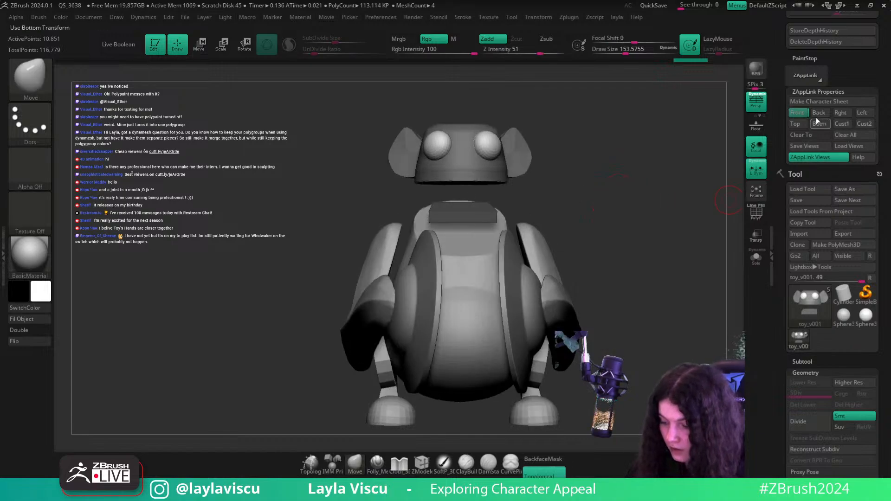
click(798, 112)
- Switch to the Move brush and display the polyframe to show the head's polygroups
key(w)
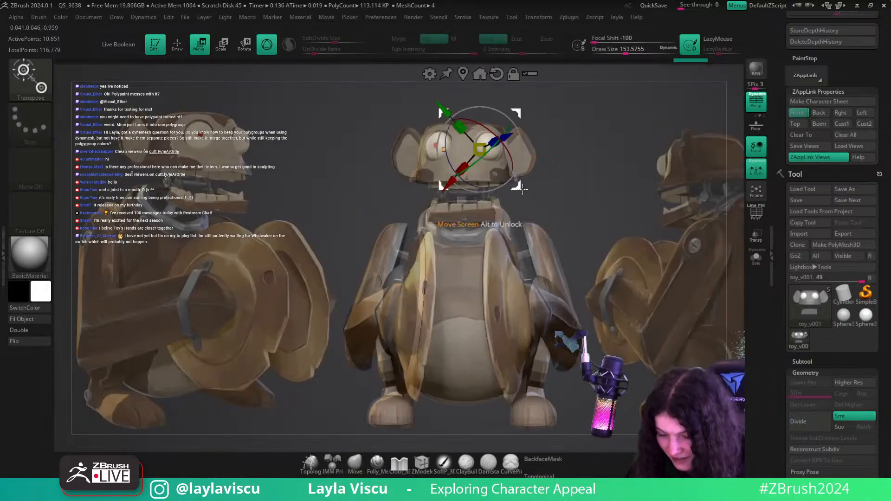
key(b)
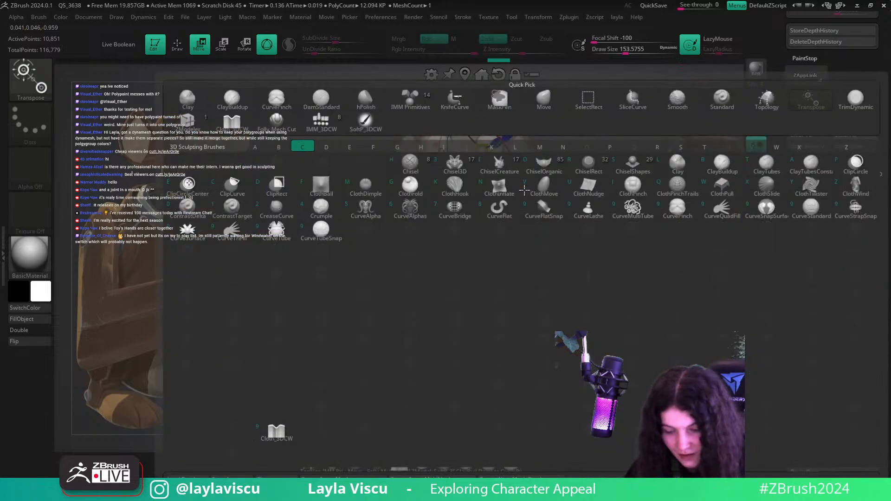
key(b)
mouse_move(565, 137)
mouse_down()
mouse_move(621, 153)
mouse_move(652, 216)
mouse_move(670, 199)
mouse_move(661, 192)
mouse_up()
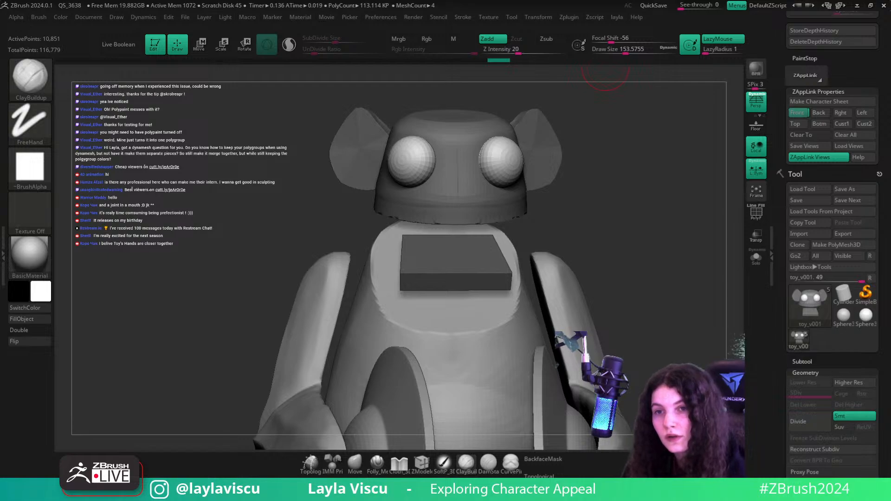
key(b)
key(m)
key(v)
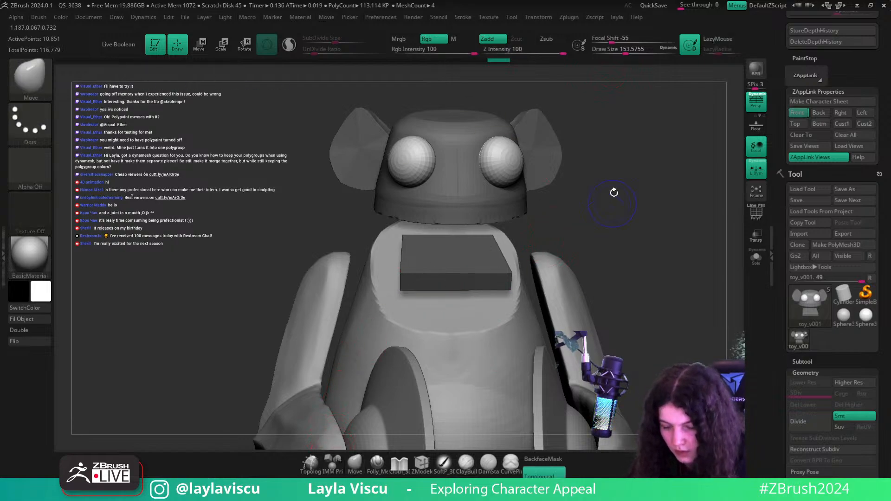
key(shift+f)
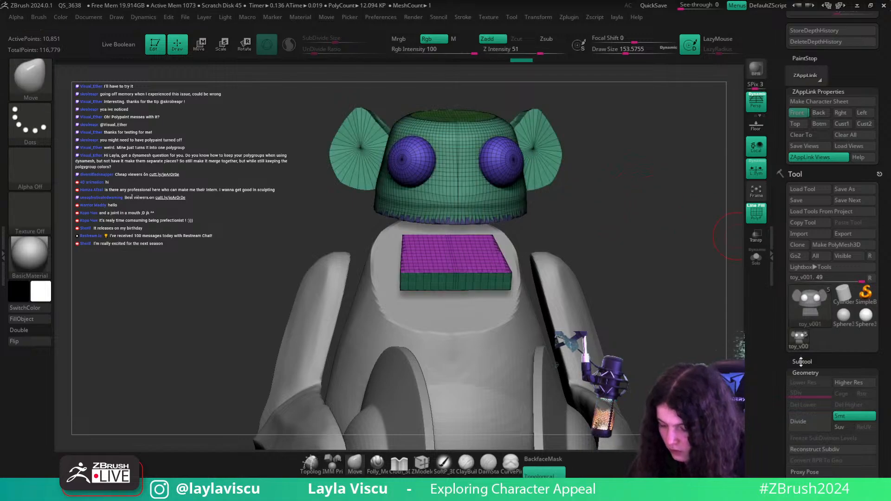
- Append a Sphere3D primitive as a test subtool and make PM3D_Sphere3D1 the active subtool
click(843, 317)
click(799, 345)
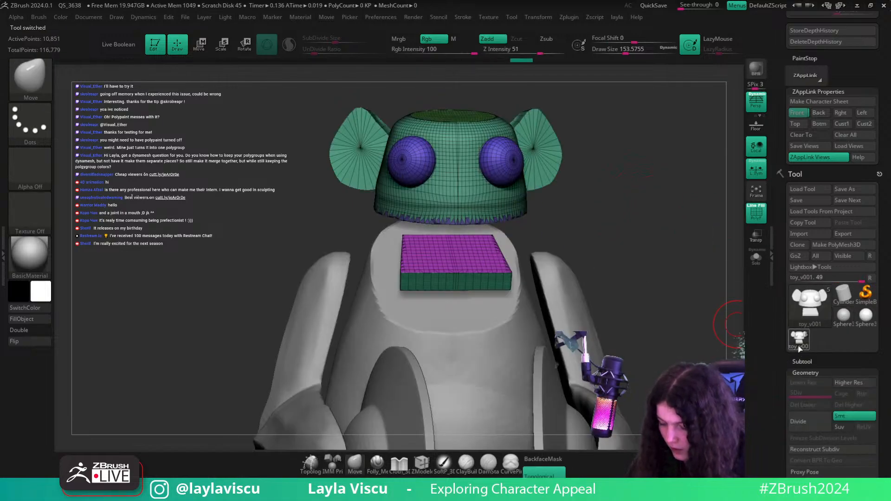
click(807, 361)
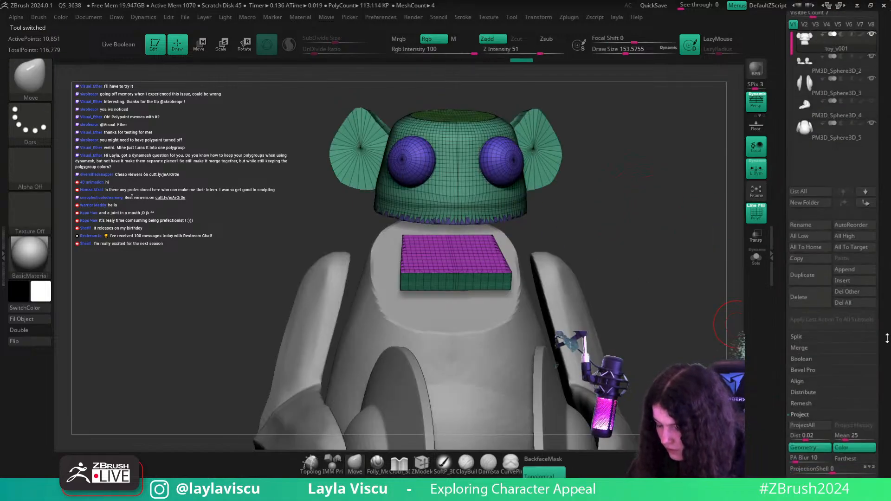
click(854, 275)
click(444, 342)
click(836, 167)
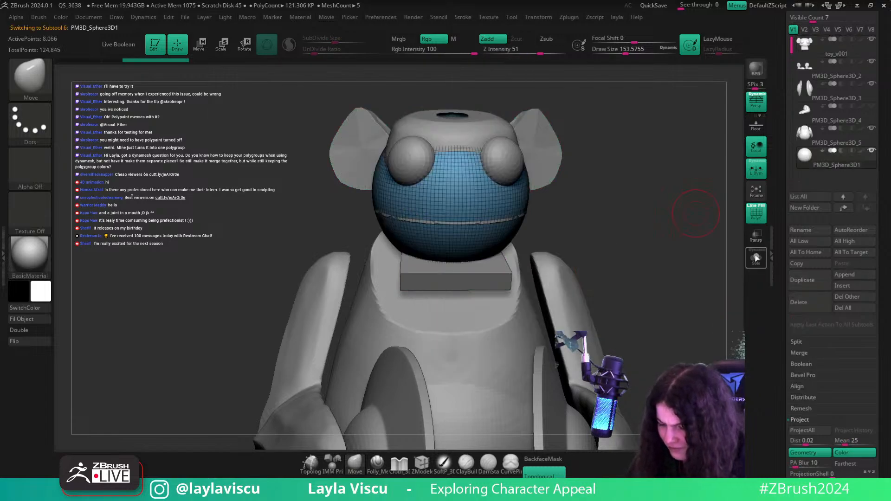
- Isolate the test sphere and duplicate it downward so that the two spheres overlap
click(756, 258)
key(w)
ctrl+drag(449, 143, 461, 255)
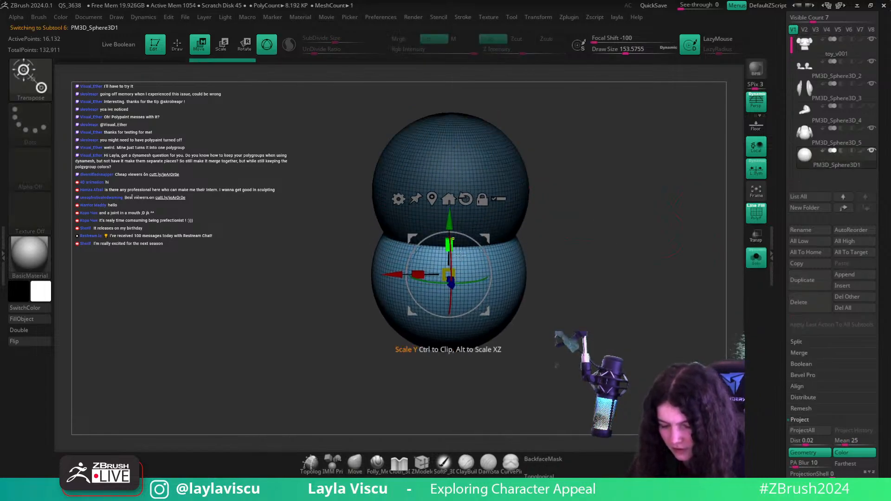
key(q)
- Remesh the overlapping test spheres with DynaMesh at resolution 128, inspect the polygroup border, and undo the remesh
scroll(820, 275, down, 5)
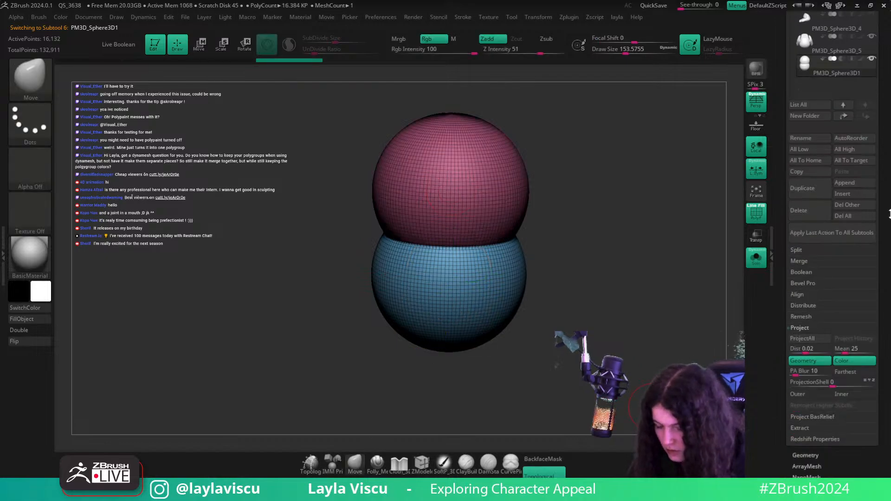
click(817, 279)
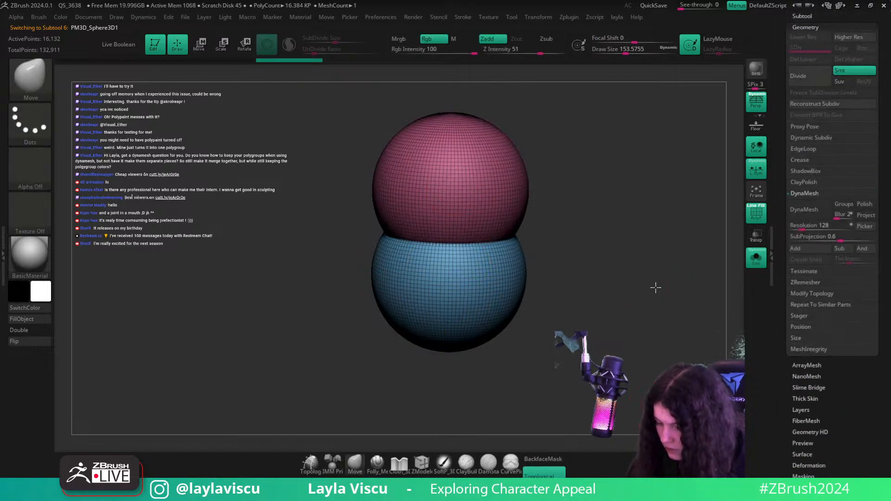
click(826, 211)
mouse_move(492, 257)
ctrl+right_down()
mouse_move(628, 252)
mouse_move(624, 227)
mouse_move(630, 269)
mouse_move(636, 180)
mouse_move(653, 258)
mouse_move(835, 257)
ctrl+right_up()
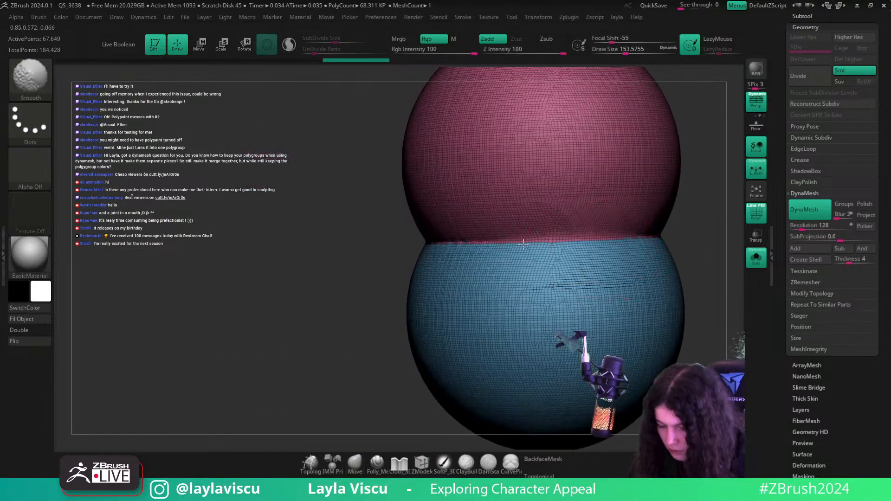
right_drag(696, 253, 750, 246)
ctrl+right_drag(679, 242, 723, 244)
ctrl+right_drag(490, 239, 749, 243)
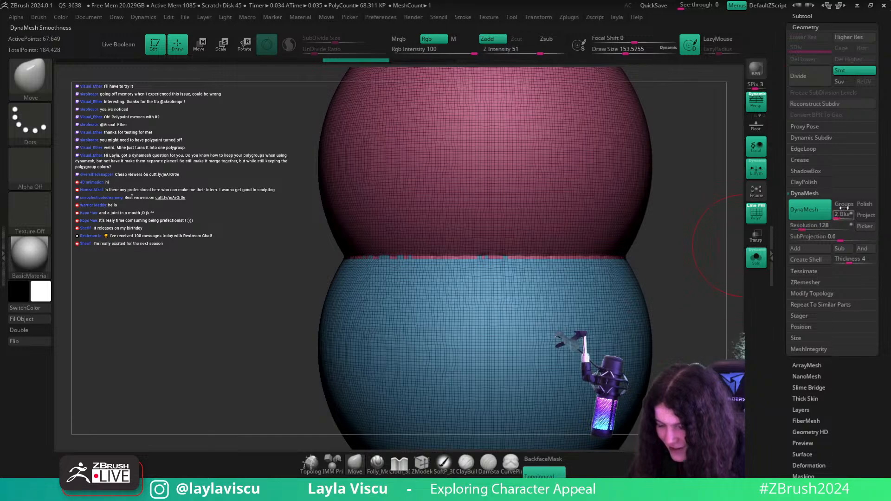
ctrl+right_drag(494, 256, 427, 197)
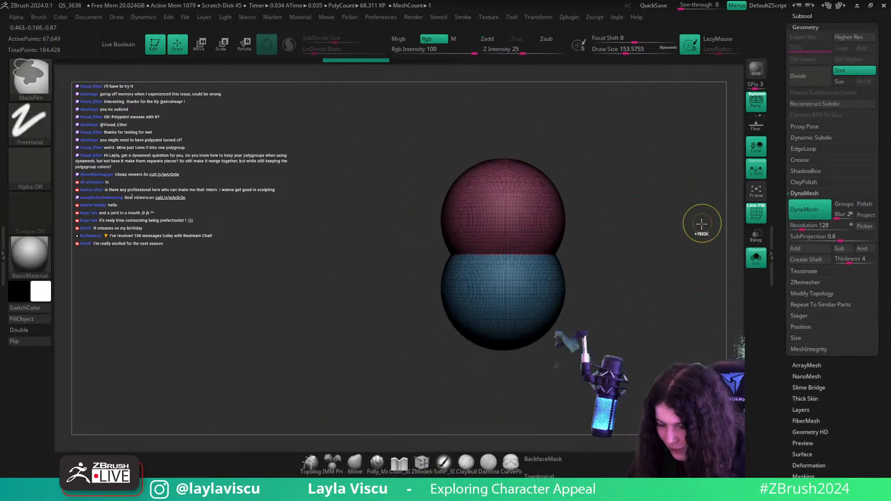
ctrl+right_drag(621, 219, 636, 241)
key(ctrl+z)
- Delete the test sphere subtool PM3D_Sphere3D1
drag(887, 47, 887, 157)
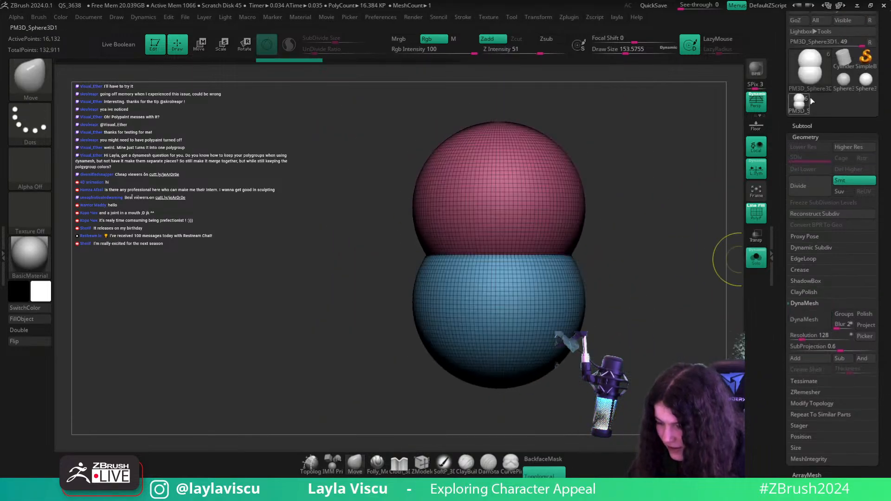
click(864, 89)
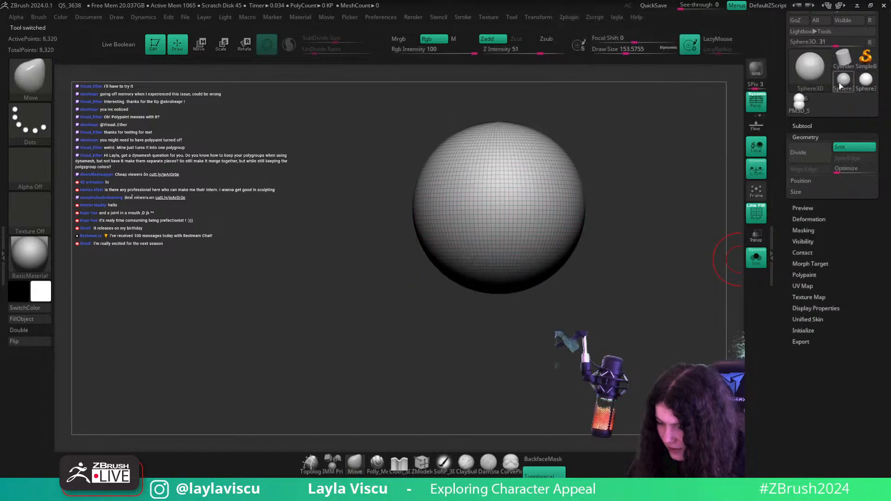
click(800, 105)
click(801, 126)
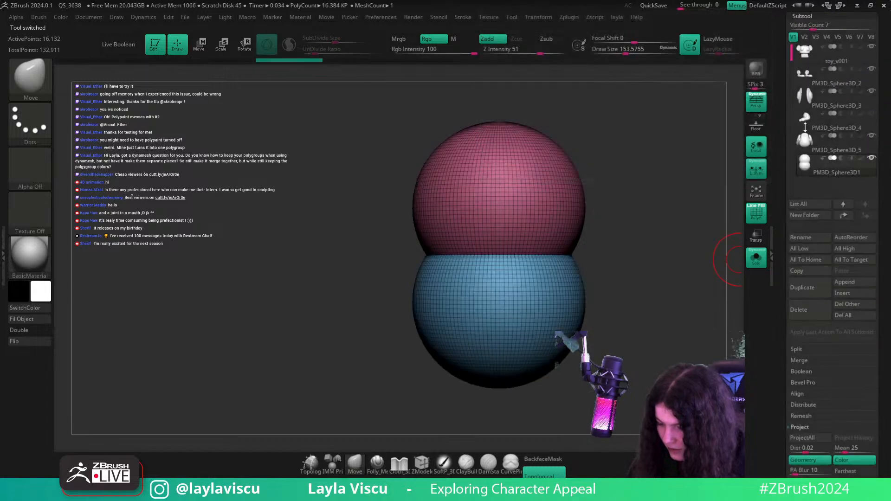
click(799, 308)
click(672, 324)
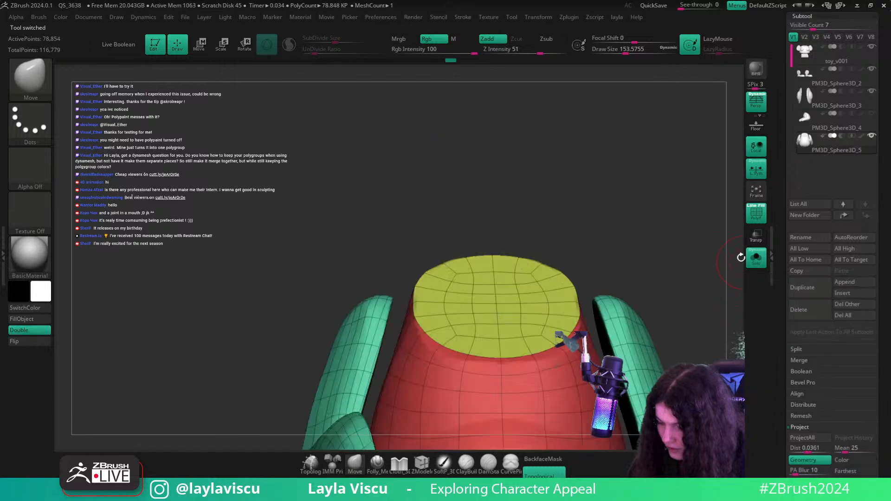
- Show all subtools without the polyframe and make the head subtool toy_v001 active
click(756, 257)
key(shift+f)
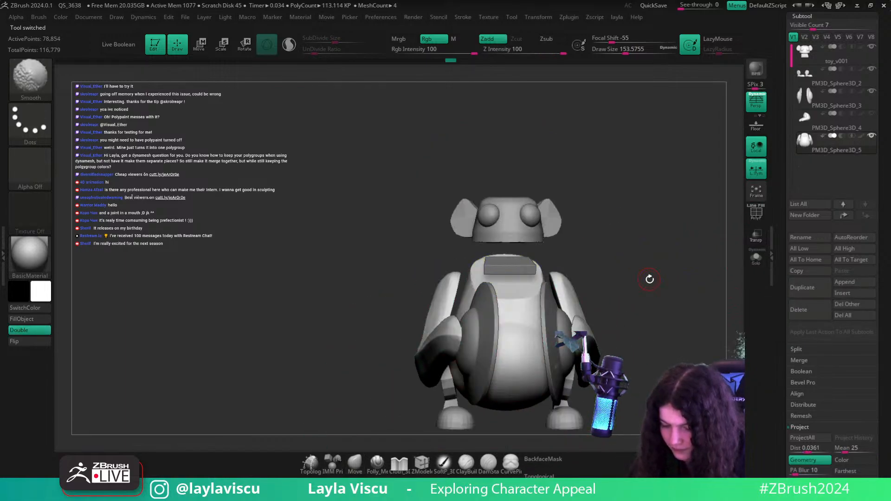
alt+drag(605, 248, 591, 238)
alt+click(522, 201)
ctrl+right_drag(617, 195, 642, 228)
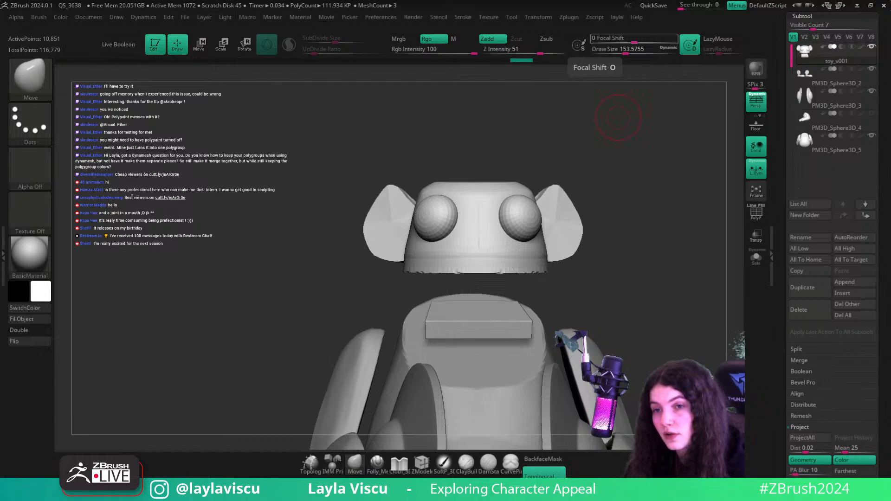
mouse_move(666, 242)
mouse_down()
mouse_move(646, 199)
mouse_move(636, 211)
mouse_up()
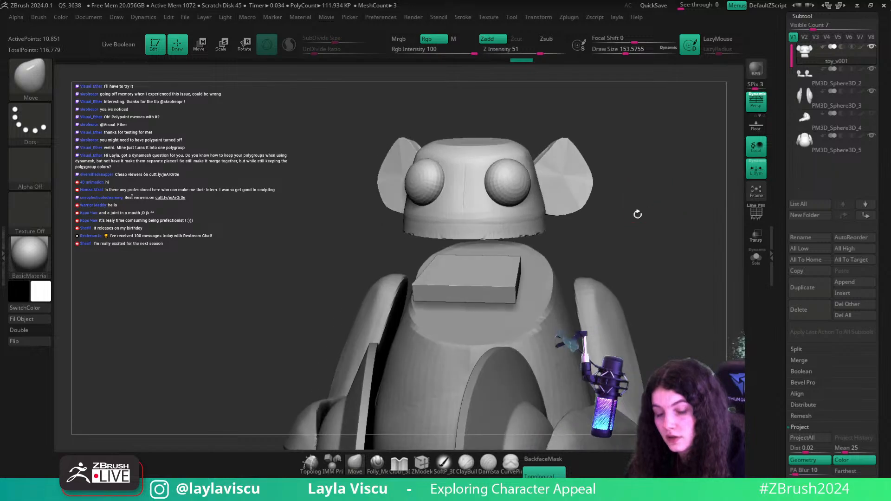
- Check the head's polygroups in the polyframe and swap the two colours so black becomes the active colour
key(shift+f)
key(s)
key(shift+f)
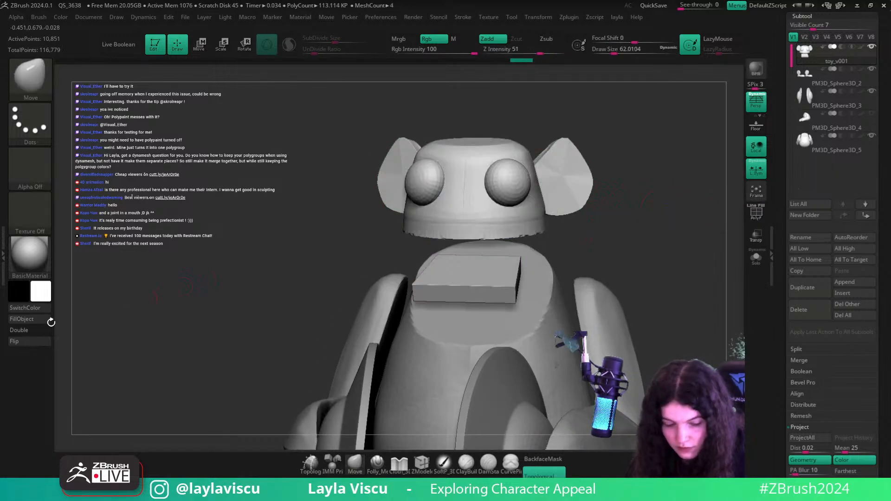
key(shift+f)
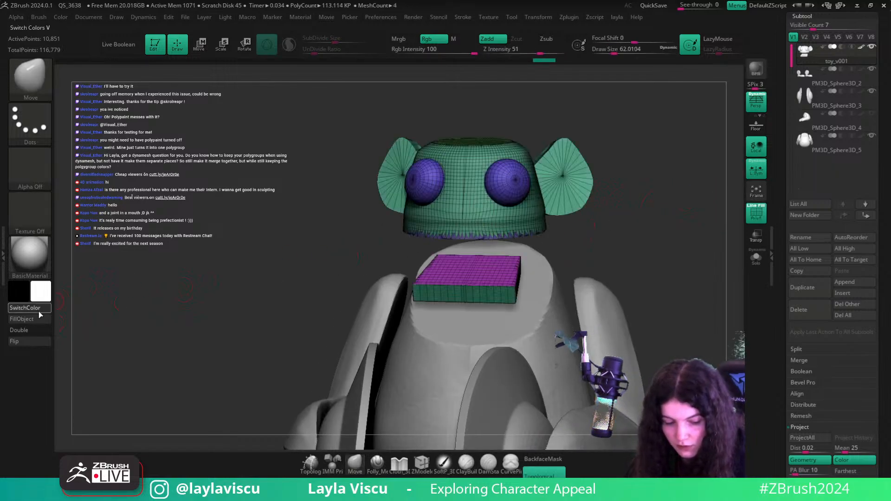
click(40, 311)
key(shift+f)
- Darken the eye spheres with the SoftP_3DCW paint brush, setting its RGB intensity to 98
click(443, 461)
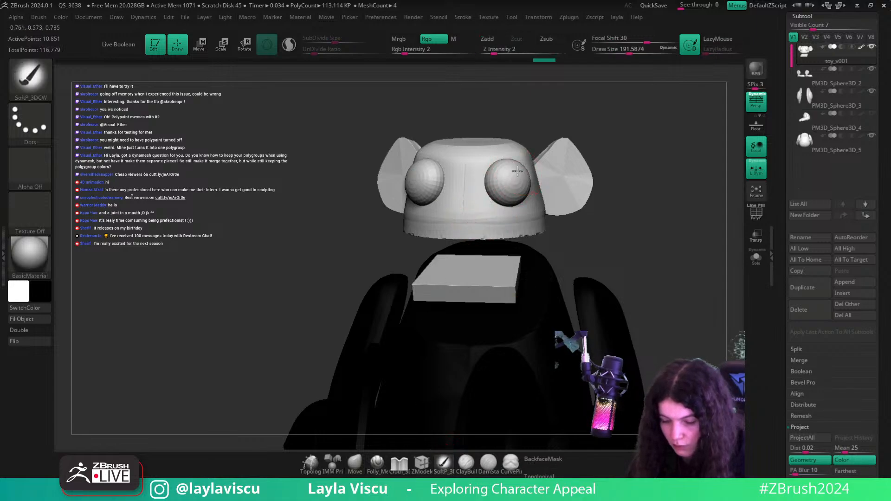
mouse_move(517, 171)
mouse_down()
mouse_move(520, 182)
mouse_move(510, 182)
mouse_up()
key(ctrl+z)
click(473, 51)
key(ctrl+z)
- Try DynaMesh at resolution 128 on the head subtool, inspect its polygroups and paint, and undo the remesh
key(shift+f)
scroll(850, 426, down, 3)
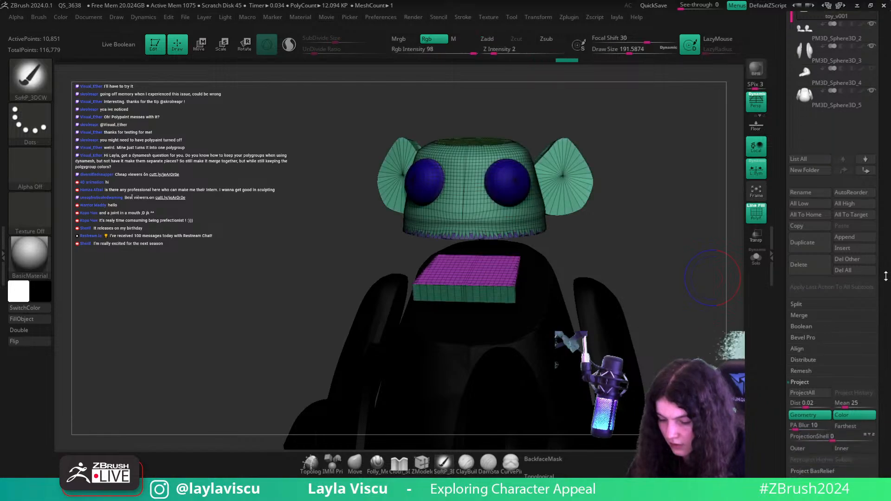
click(812, 455)
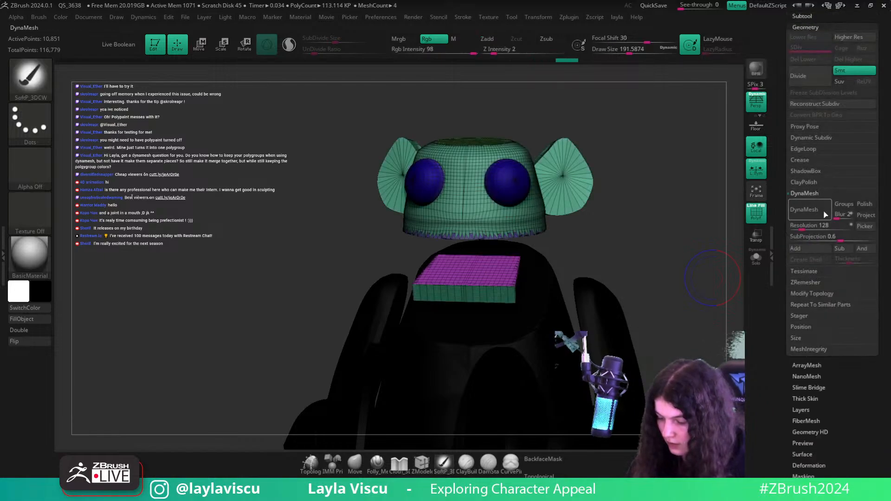
click(811, 216)
ctrl+right_drag(537, 185, 543, 218)
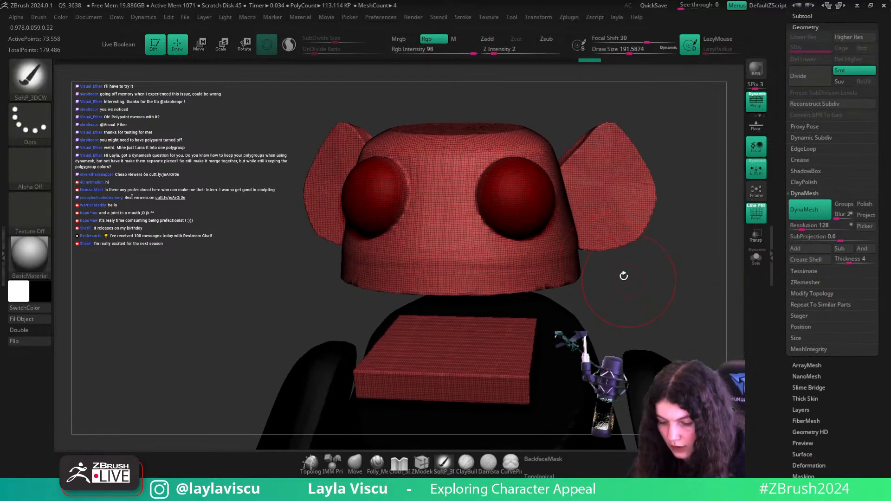
ctrl+right_drag(622, 277, 581, 234)
right_drag(657, 280, 696, 223)
key(ctrl+z)
- Turn off the polypaint display on the toy_v001 subtool and hide its polyframe
click(803, 16)
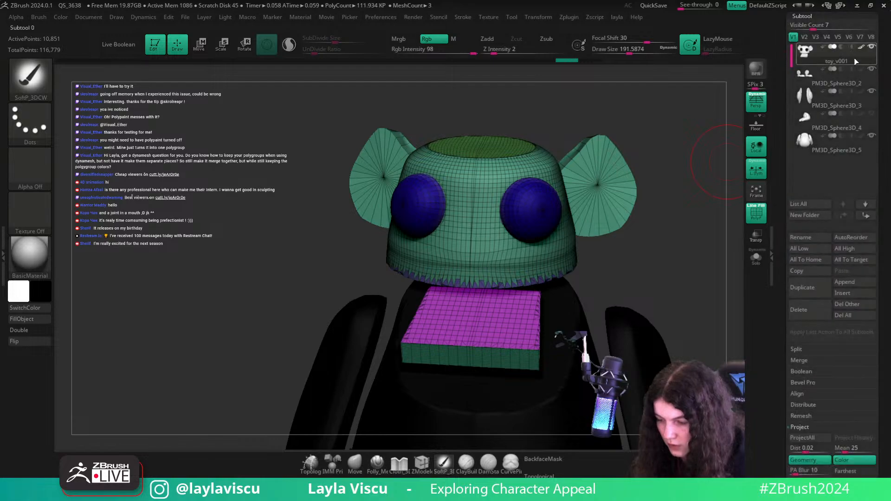
click(861, 52)
drag(885, 441, 881, 24)
key(shift+f)
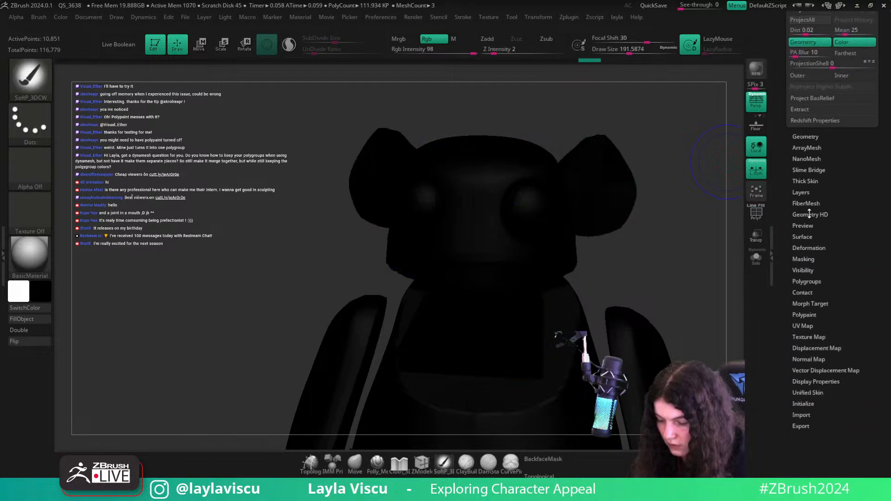
- Swap the two colours back, test DynaMesh at resolution 128 on the head while checking its polygroups, and undo the remesh
click(805, 137)
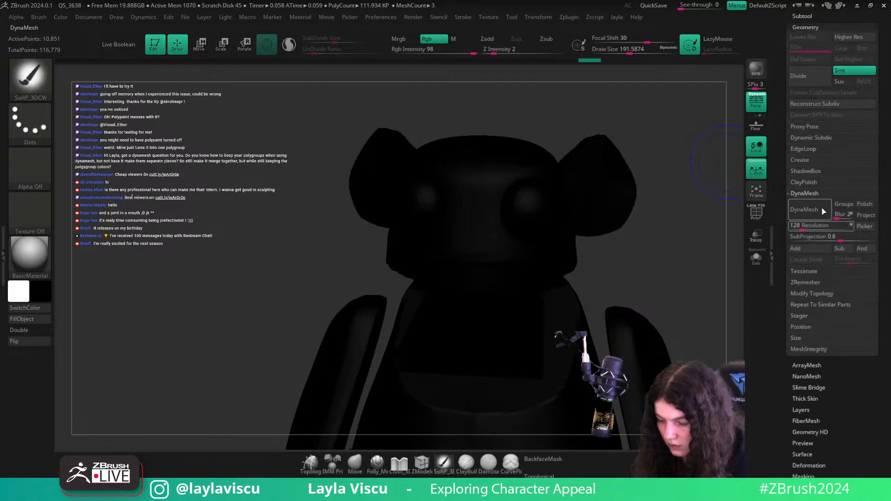
click(34, 306)
drag(668, 283, 724, 260)
key(shift+f)
click(791, 218)
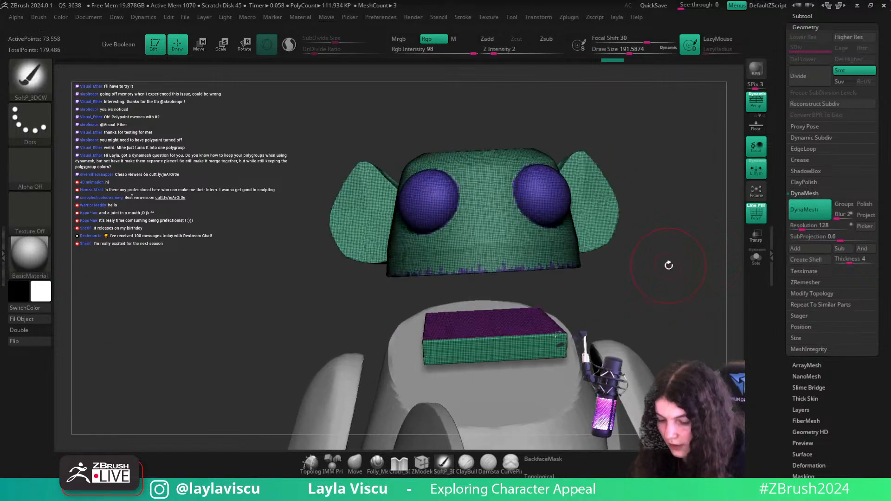
key(ctrl+z)
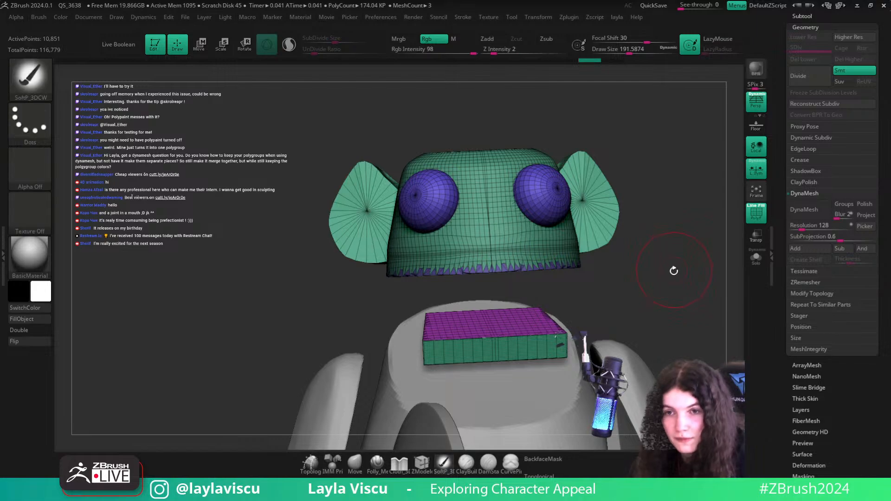
- Select the cymbals subtool and inspect its polygroups in the polyframe from an angled view
click(810, 16)
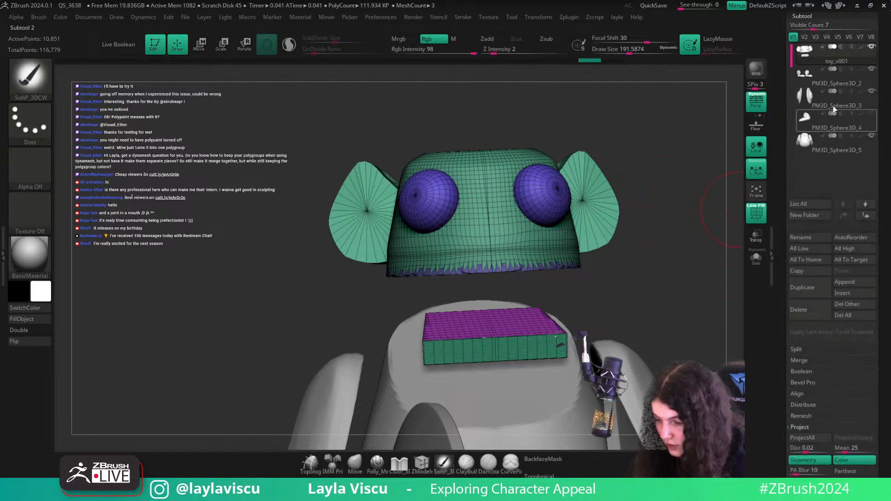
key(shift+f)
shift+drag(705, 227, 566, 171)
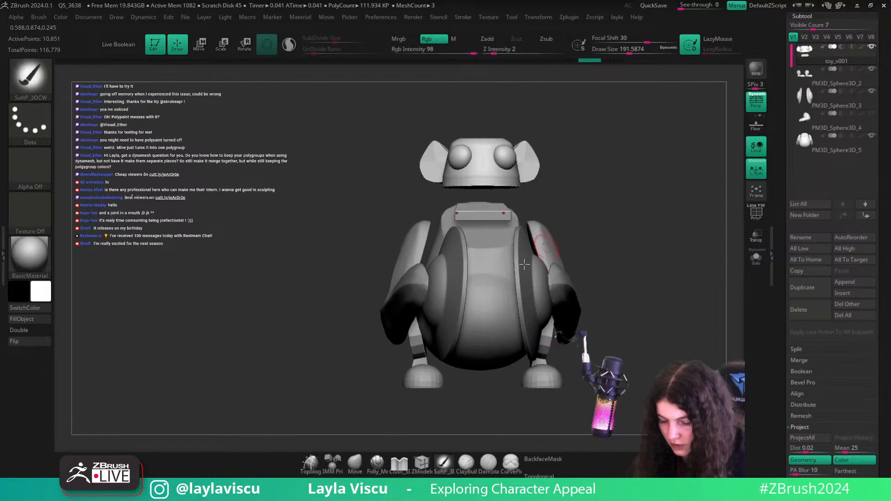
alt+click(540, 258)
key(shift+f)
alt+click(539, 278)
drag(598, 260, 672, 252)
scroll(818, 249, up, 6)
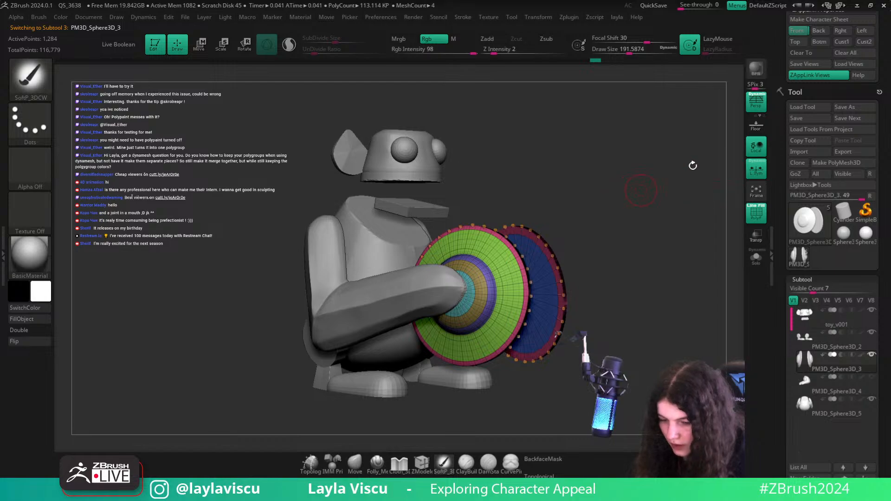
- Reselect the toy_v001 head subtool and compare the model with the reference drawings in the front view
alt+click(431, 153)
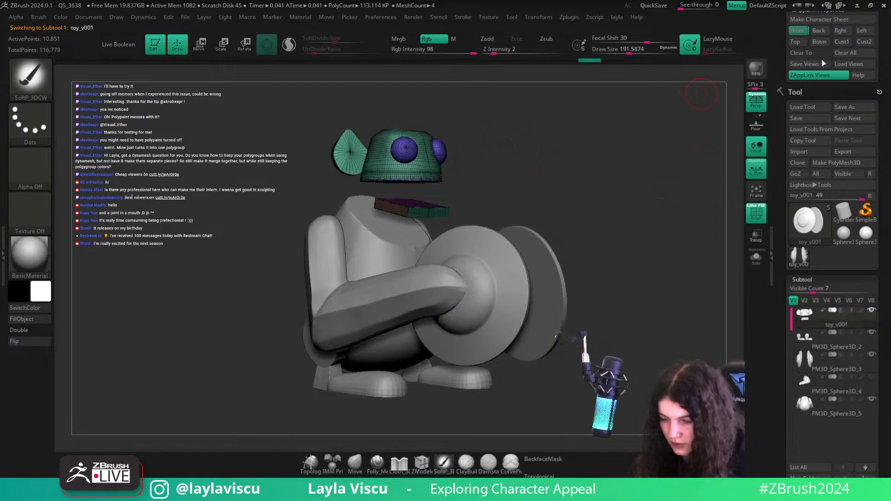
click(797, 31)
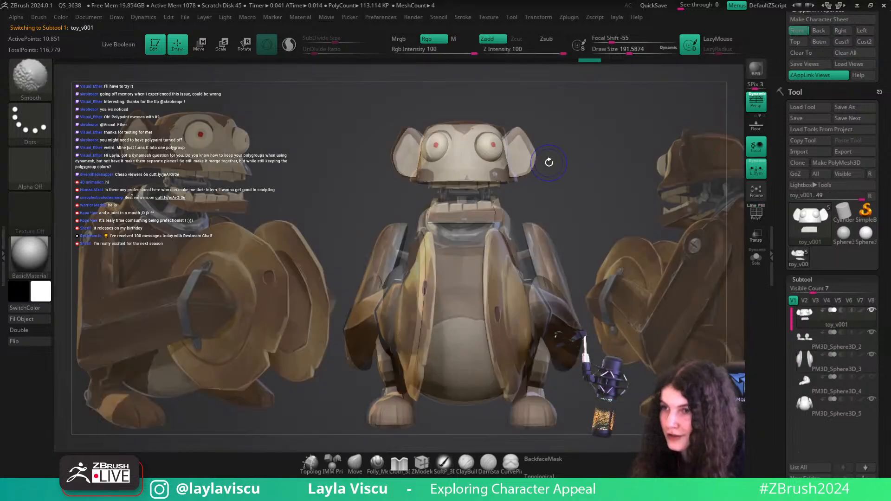
key(shift+z)
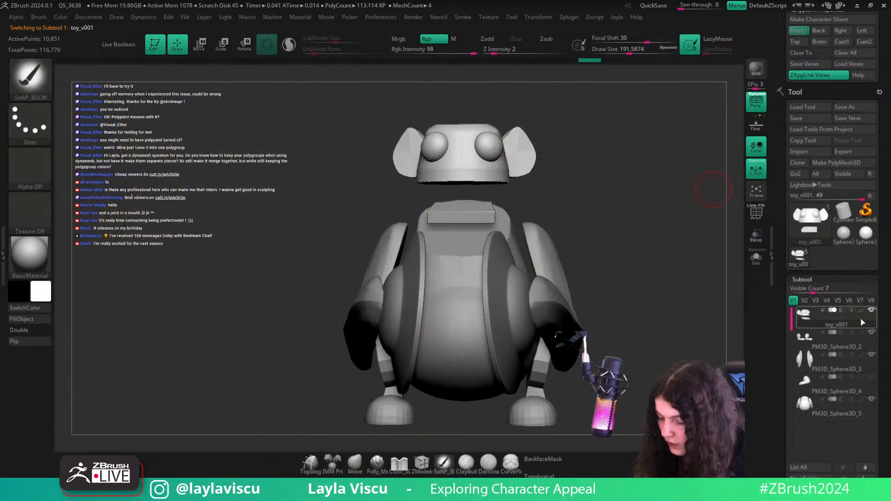
- Isolate the eye spheres on the head and split the hidden geometry off into its own subtool
ctrl+shift+click(493, 146)
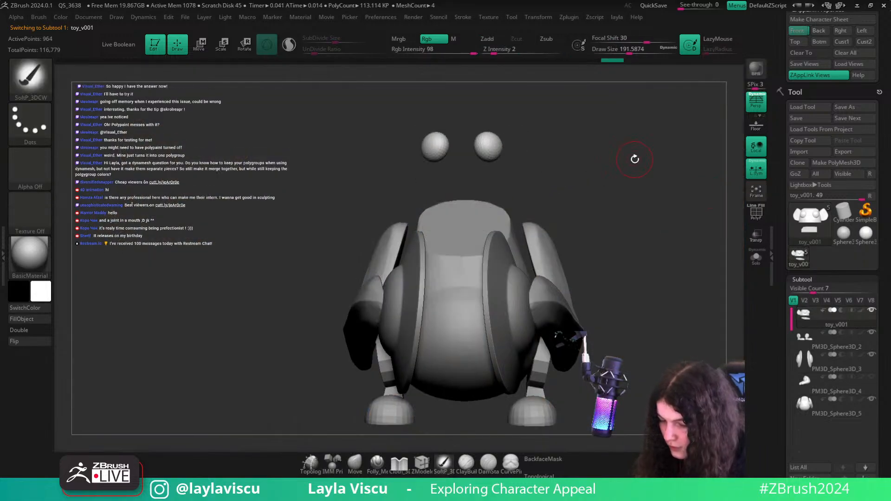
key(space)
click(613, 268)
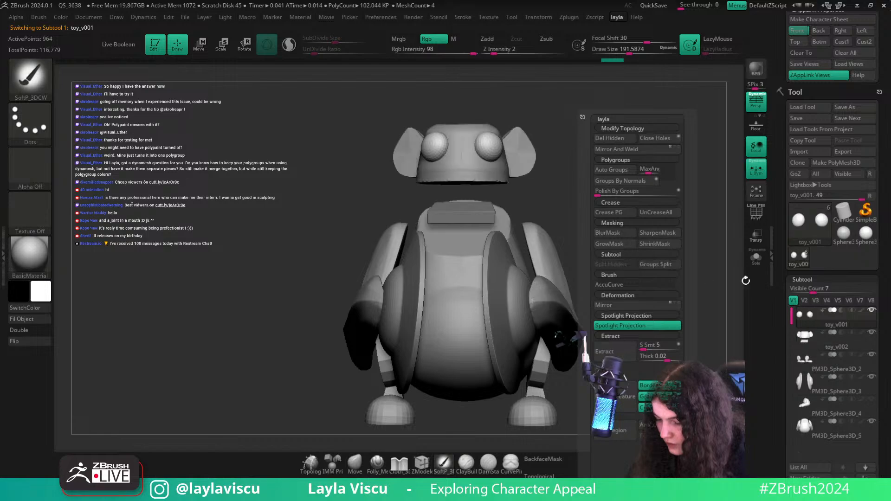
- Hide every subtool except the eyeballs in toy_v001 and duplicate the eyeball subtool
drag(879, 301, 876, 21)
key(shift+f)
key(shift+f)
drag(868, 169, 872, 322)
ctrl+shift+click(871, 182)
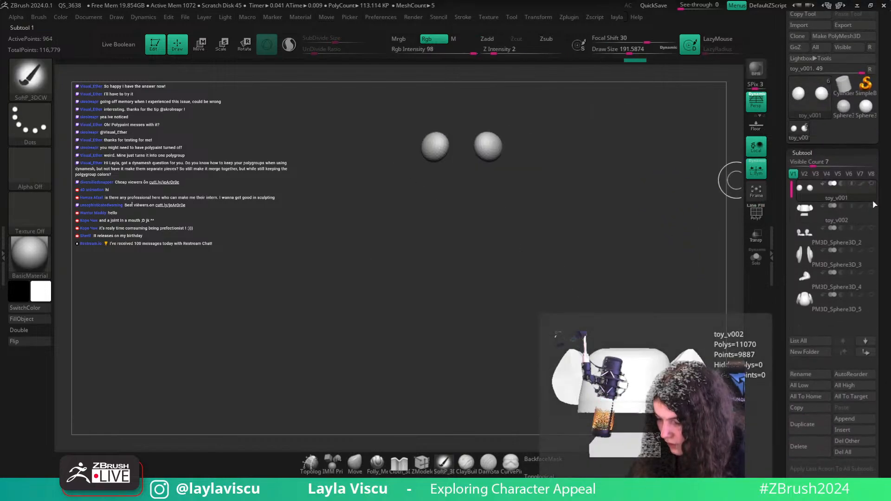
click(801, 424)
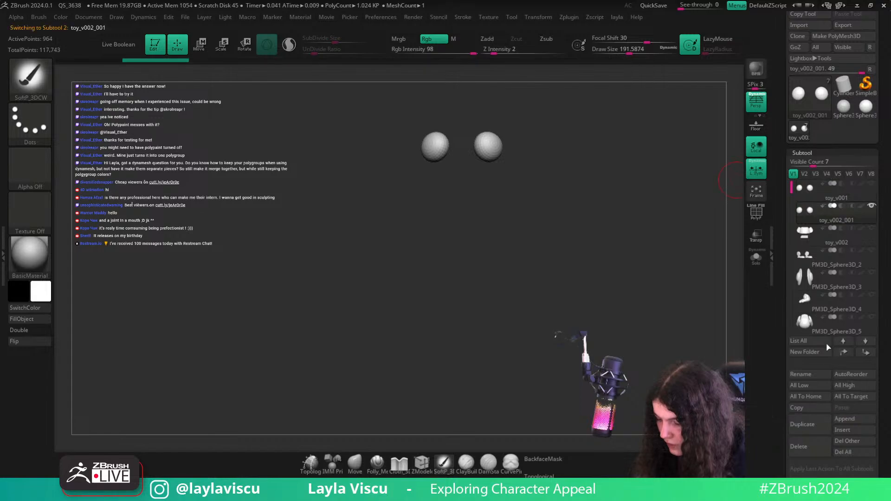
- Show toy_v002, enable Live Boolean, and place the duplicated eyeballs below it as a subtractive subtool to cut the eye sockets
click(871, 229)
click(120, 46)
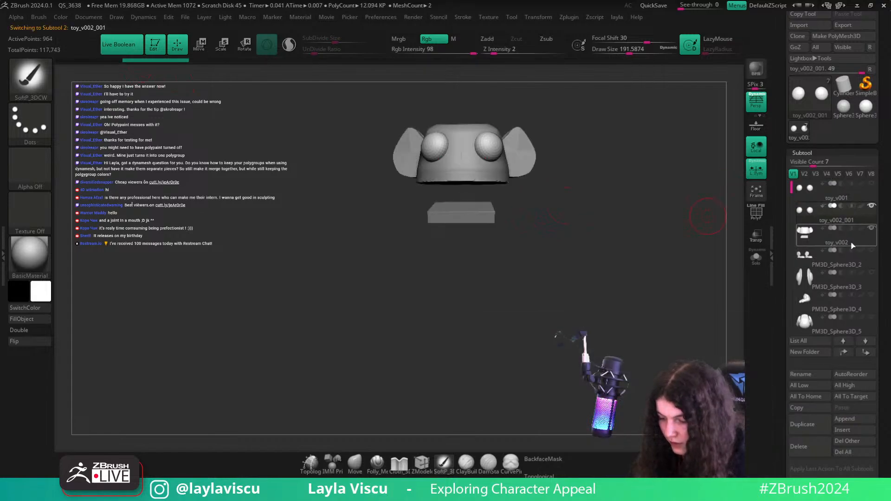
click(841, 228)
click(833, 228)
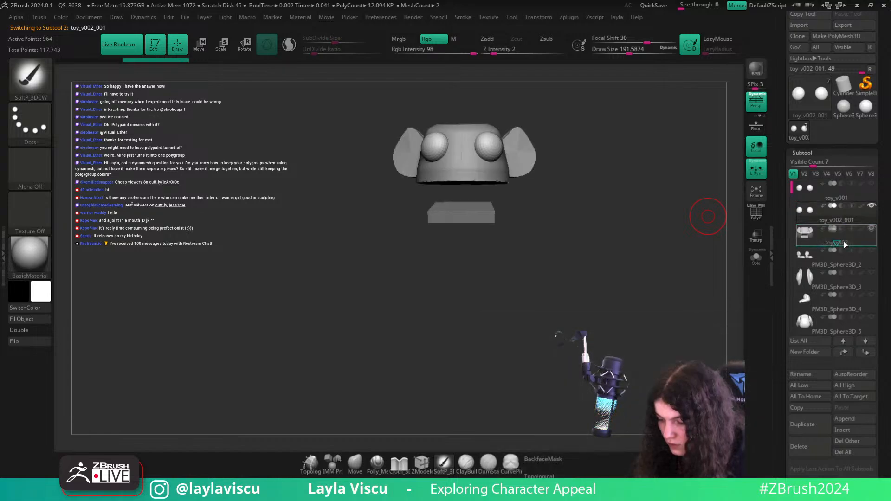
drag(845, 244, 844, 243)
click(840, 229)
alt+drag(552, 185, 619, 214)
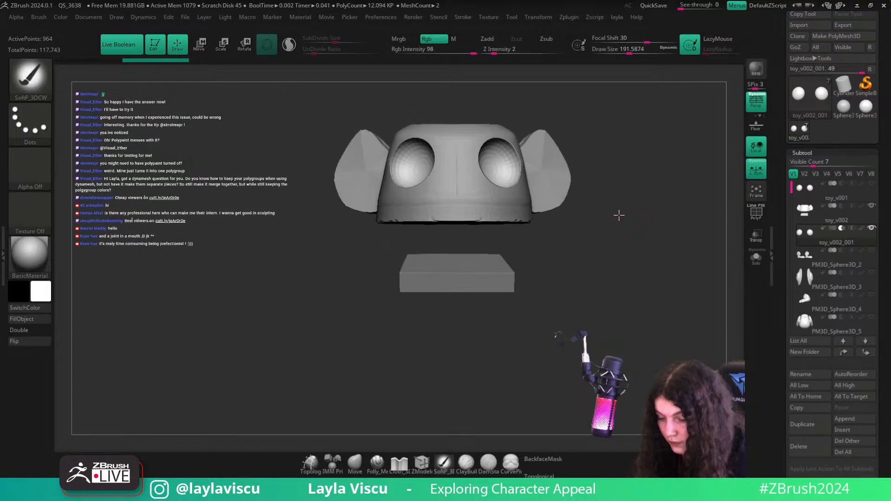
- Isolate the ears in toy_v002 by polygroup and split the rest of the head into a separate subtool
scroll(835, 278, down, 5)
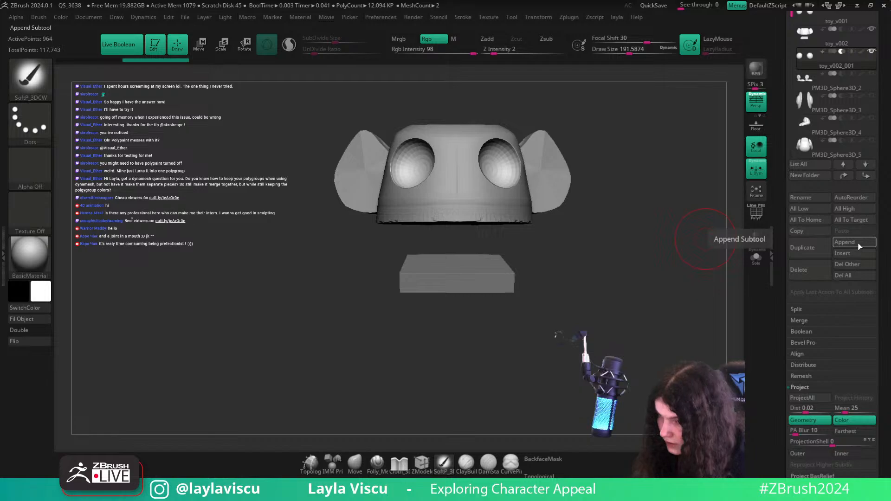
key(shift+f)
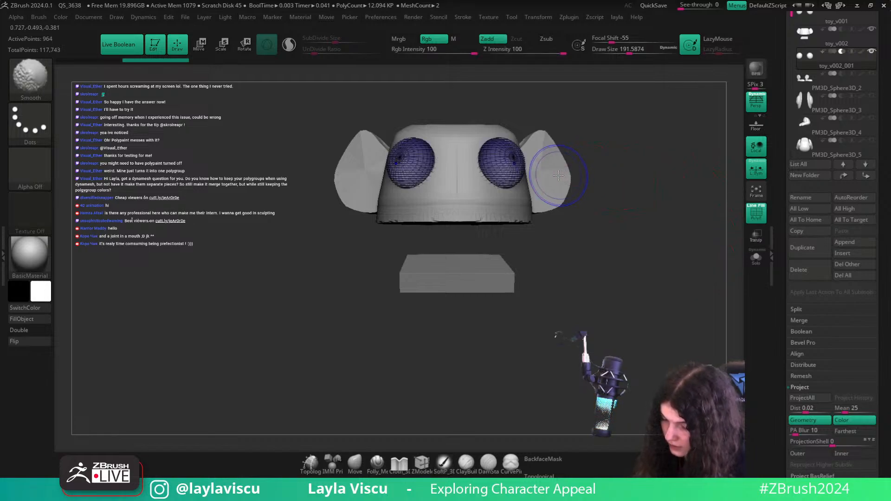
drag(617, 193, 620, 187)
alt+click(563, 185)
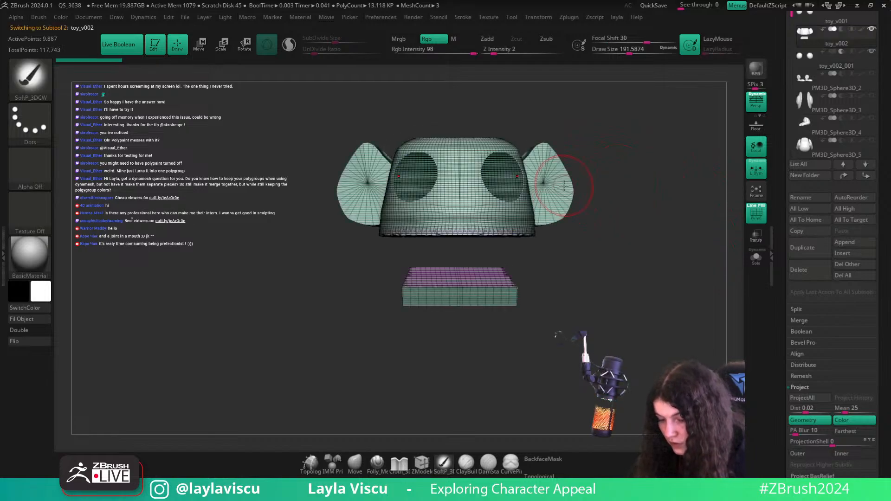
click(755, 266)
drag(580, 182, 566, 191)
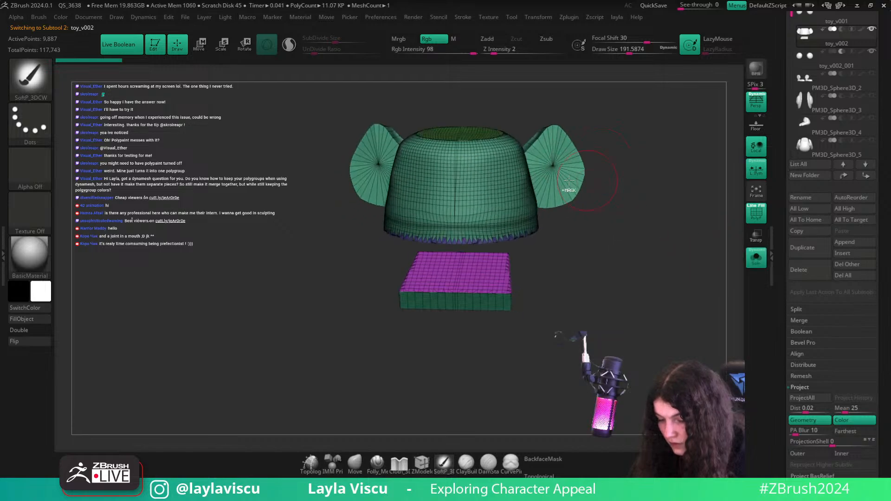
ctrl+shift+click(550, 176)
drag(636, 165, 640, 156)
key(1)
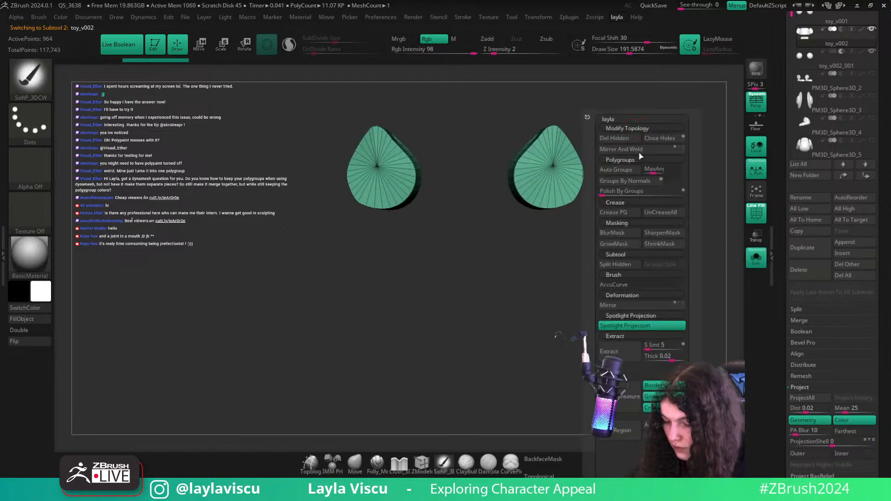
click(629, 265)
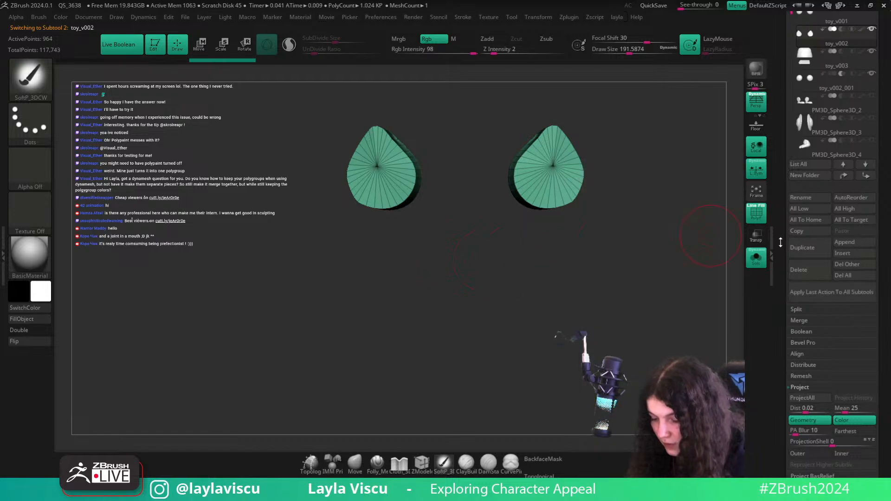
- Hide the ears subtool, leave Solo mode, and select the head subtool toy_v003 with its polyframe off
drag(889, 180, 890, 244)
click(871, 94)
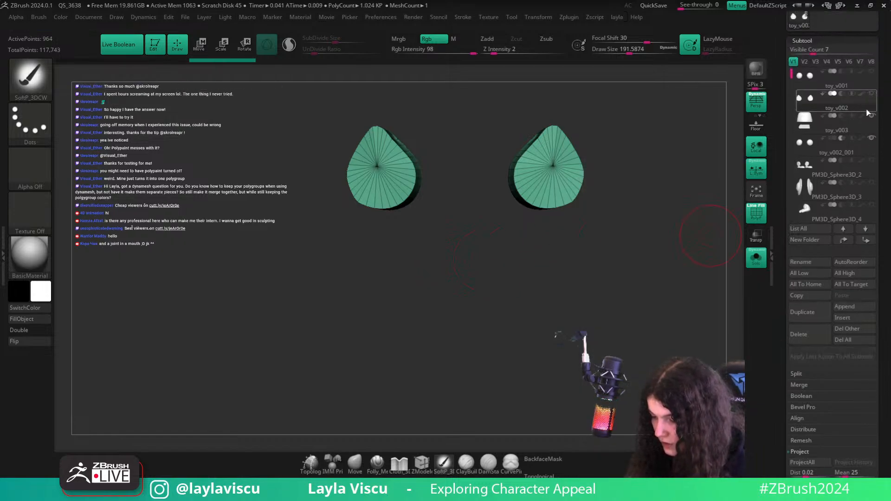
click(755, 260)
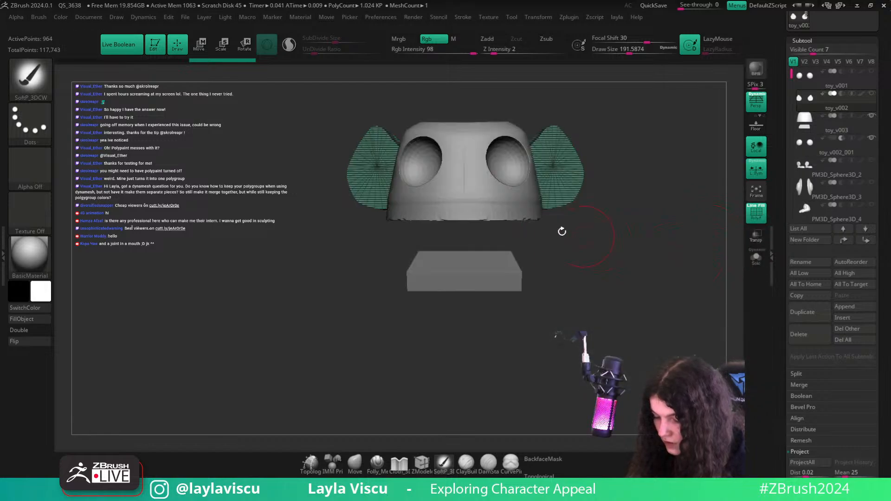
alt+click(521, 209)
key(shift+f)
scroll(871, 338, down, 3)
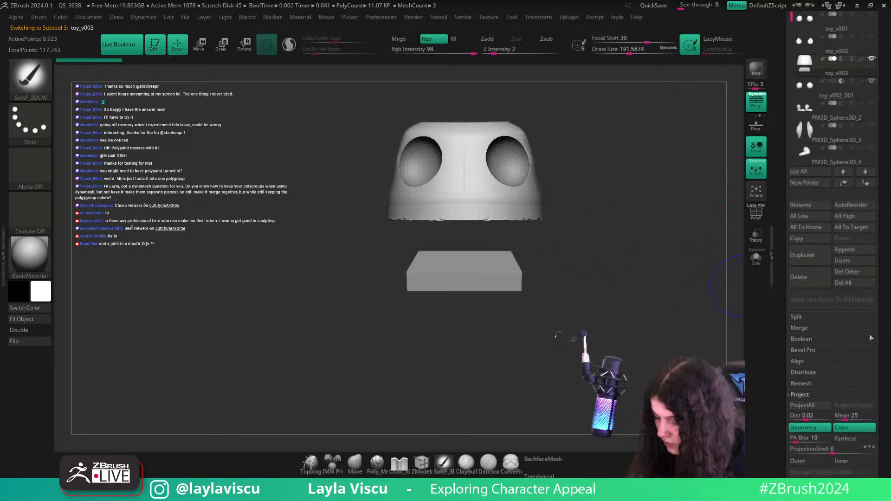
- Make a Boolean mesh from the head toy_v003 and the subtractive eyeballs
scroll(815, 410, down, 6)
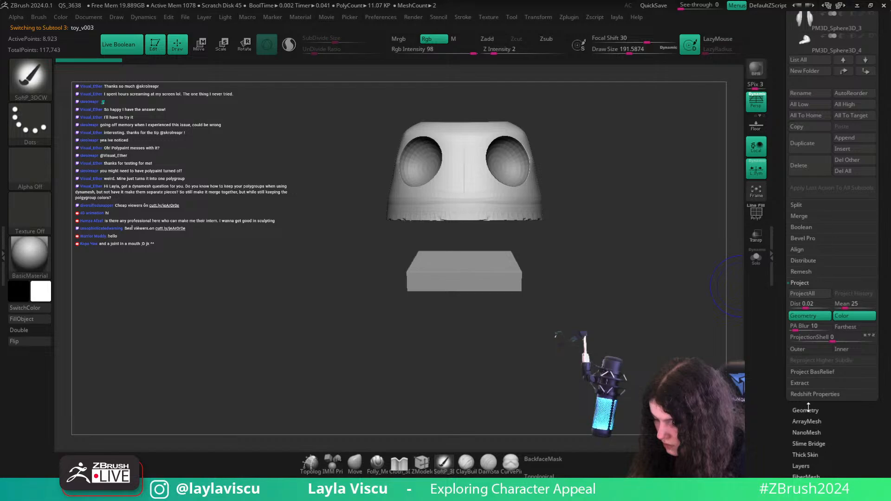
click(805, 410)
drag(883, 109, 883, 138)
click(814, 45)
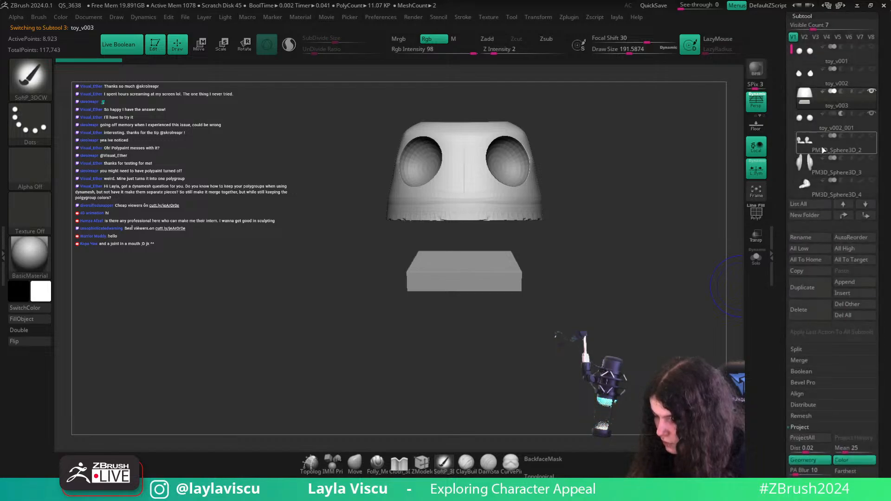
click(801, 371)
click(817, 301)
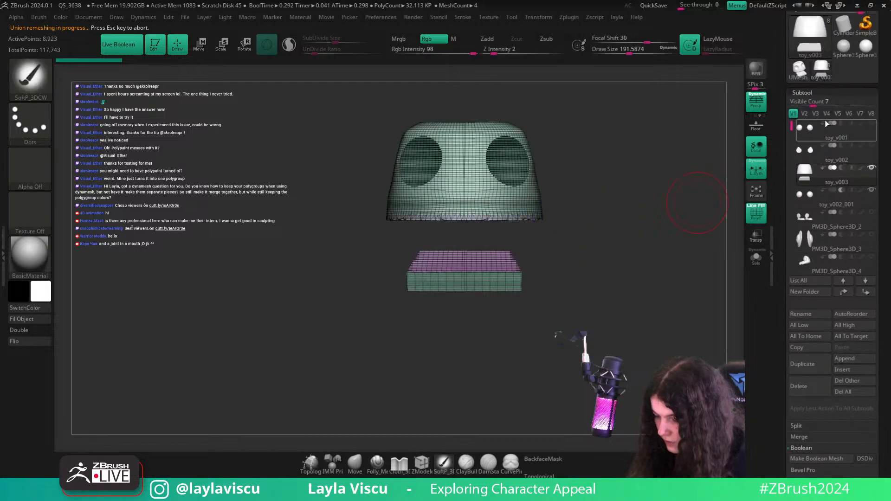
- Set the subtool list's visible count to 12 and append the Boolean result UMesh_toy_v003 in place of the original head
click(829, 105)
drag(873, 301, 873, 194)
click(846, 366)
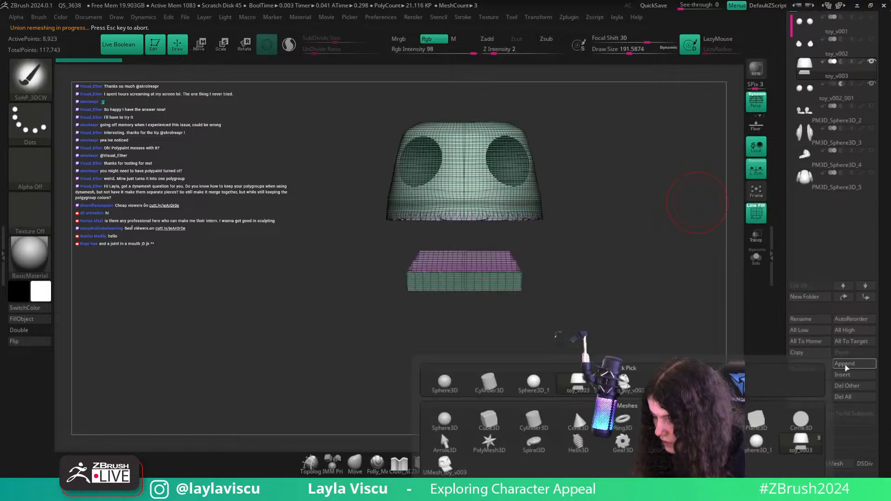
click(624, 391)
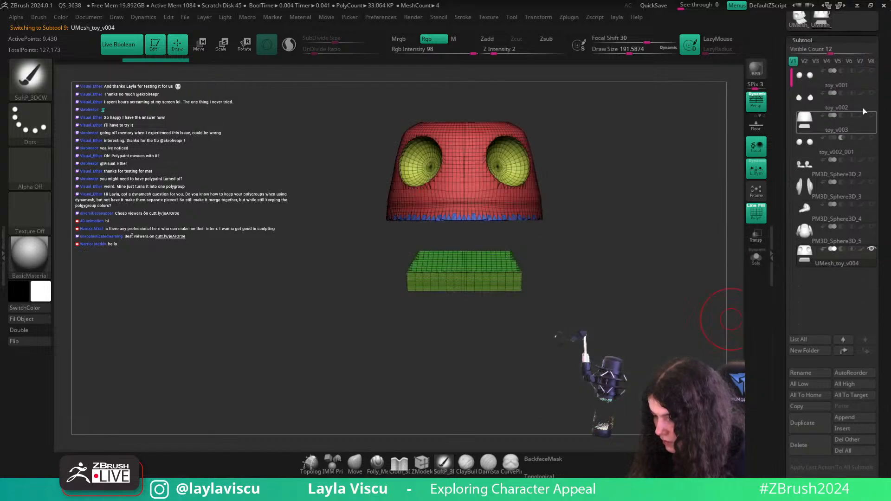
- Show the ears, eyeballs, body and cymbals again, with the toy_v001 eyeballs as the active subtool
click(872, 93)
click(872, 72)
click(868, 83)
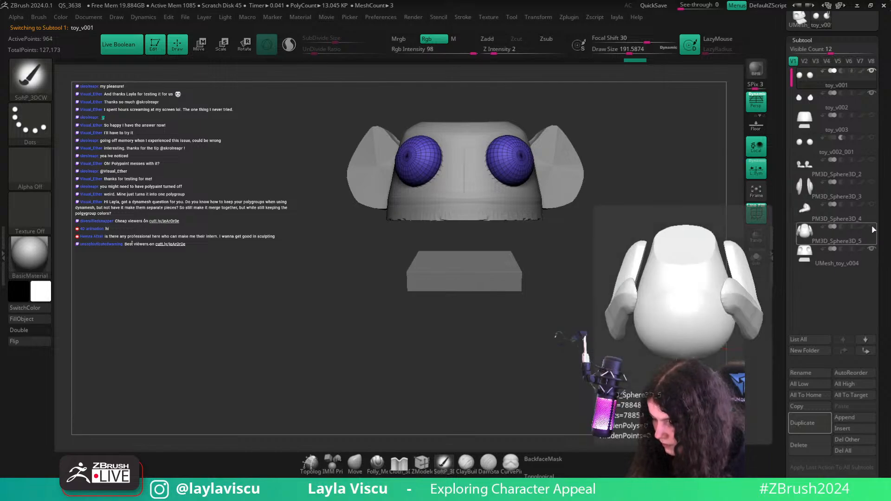
click(872, 227)
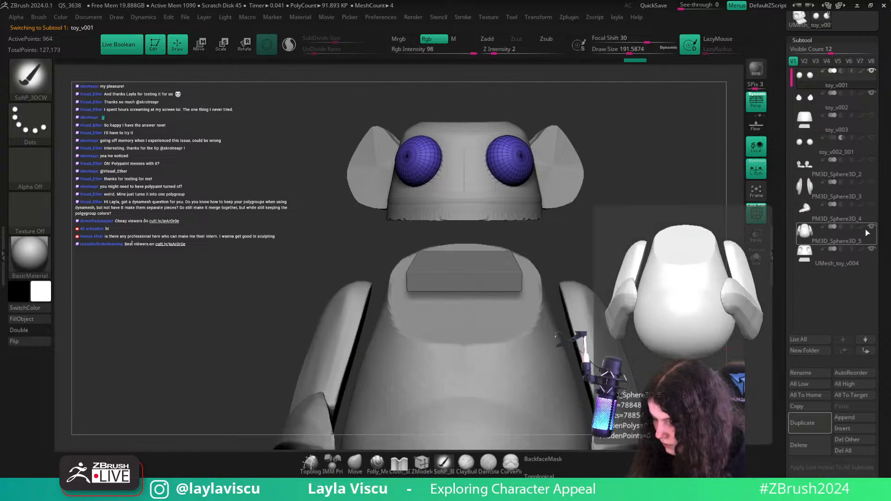
click(871, 182)
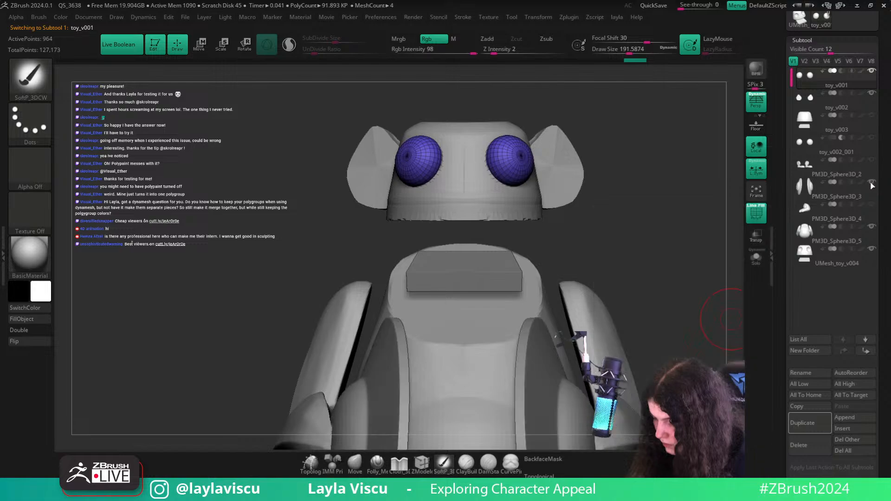
- Turn off the polyframe and scale the toy_v001 eyeballs slightly with the transform gizmo to fit the cut eye sockets
alt+drag(665, 163, 538, 145)
drag(687, 265, 677, 244)
key(shift+f)
drag(686, 201, 537, 184)
key(w)
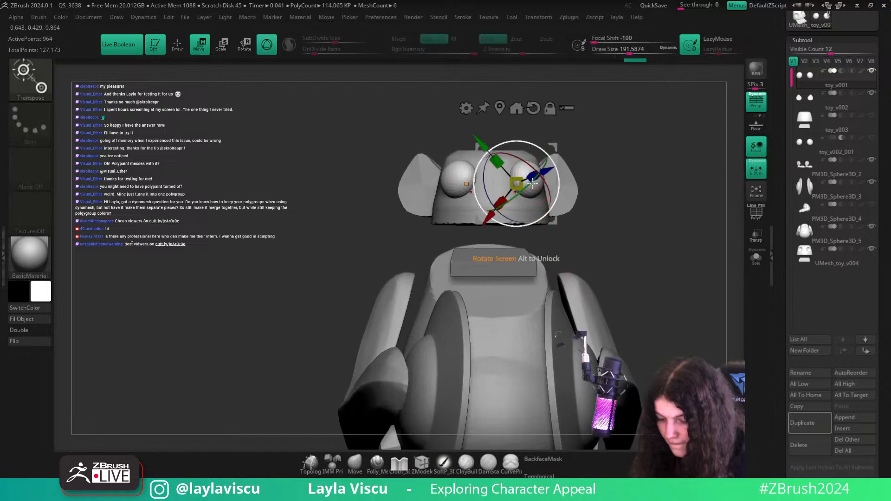
ctrl+right_drag(516, 180, 519, 199)
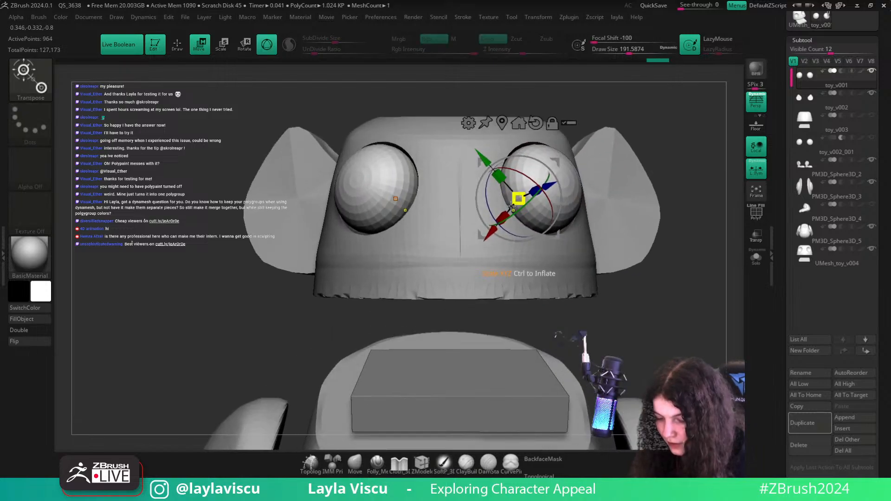
drag(520, 199, 520, 201)
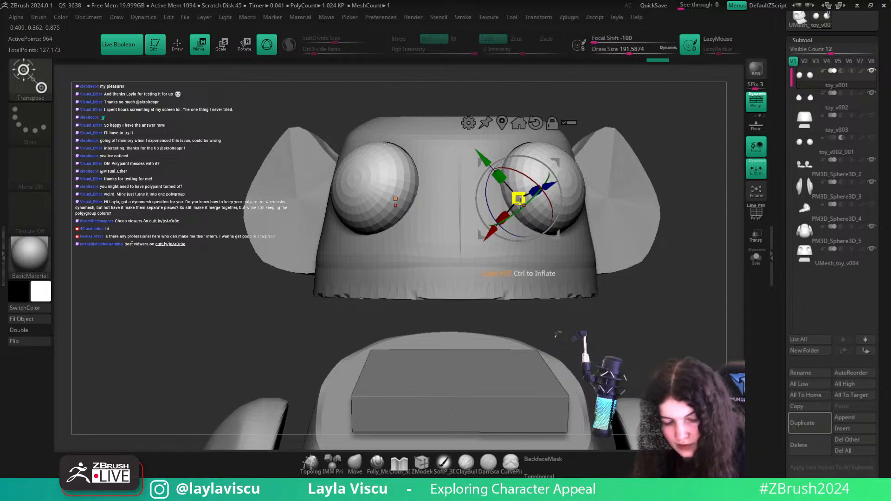
- Examine how the eyeballs sit in the head from the front and three-quarter views
key(q)
alt+drag(672, 265, 668, 255)
mouse_move(668, 255)
mouse_down()
mouse_move(662, 263)
mouse_move(689, 253)
mouse_up()
key(w)
ctrl+right_drag(507, 193, 513, 216)
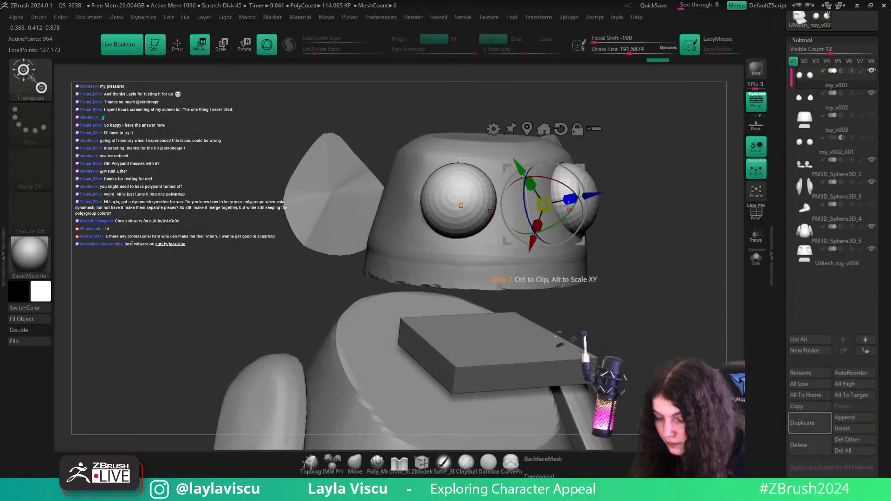
drag(548, 204, 547, 206)
key(q)
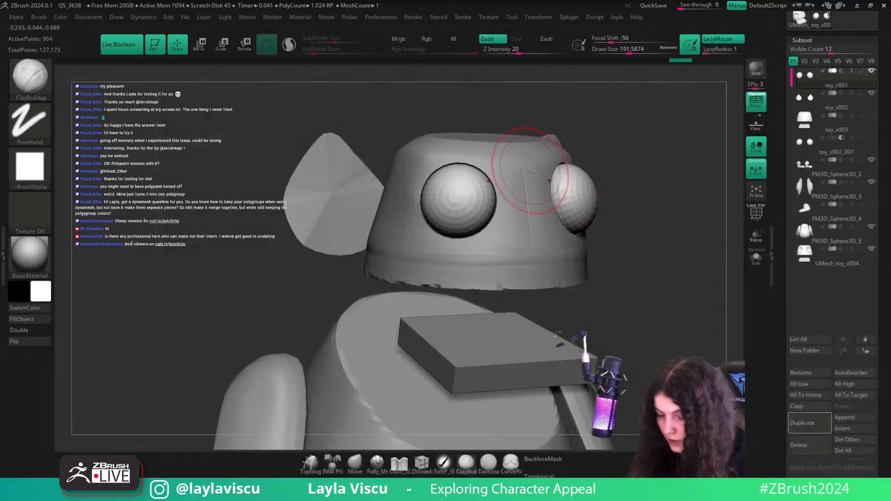
- Isolate the head piece and remesh it with DynaMesh at resolution 128
alt+click(533, 174)
click(756, 258)
scroll(838, 430, down, 5)
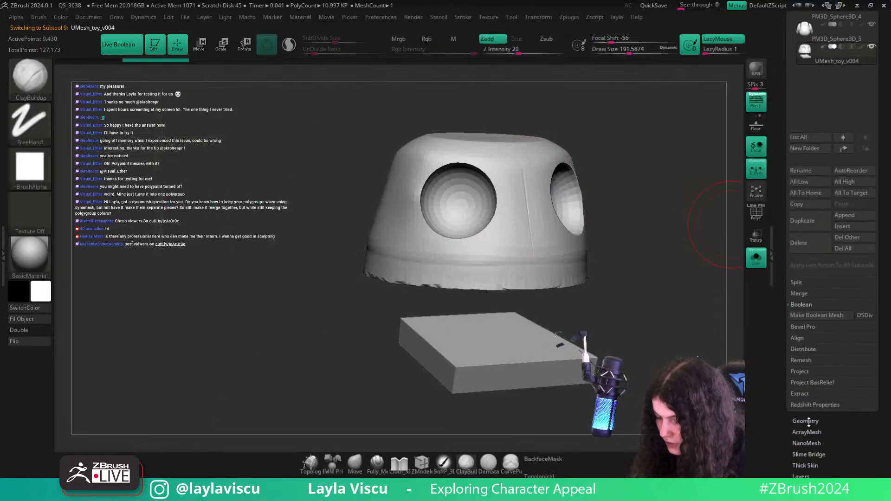
click(809, 421)
click(807, 210)
- Bevel the rims of the eye sockets with the TrimDynamic brush at a draw size of about 56
key(b)
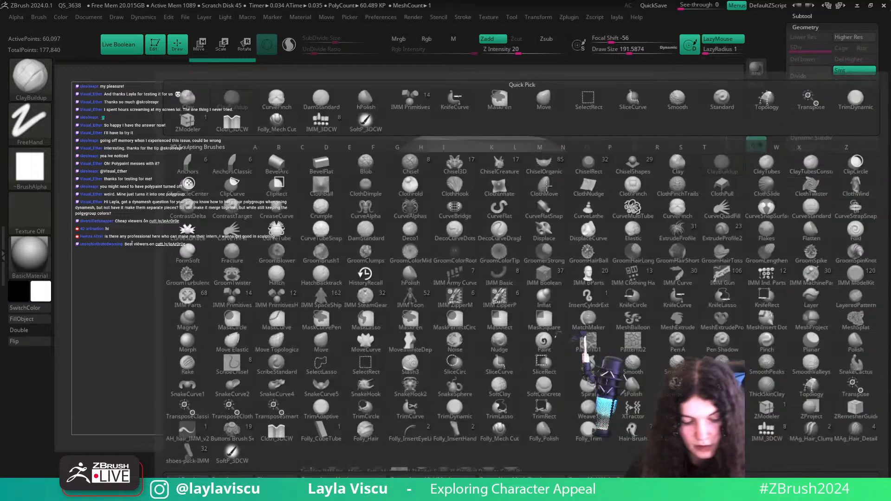
key(t)
key(d)
key(shift+f)
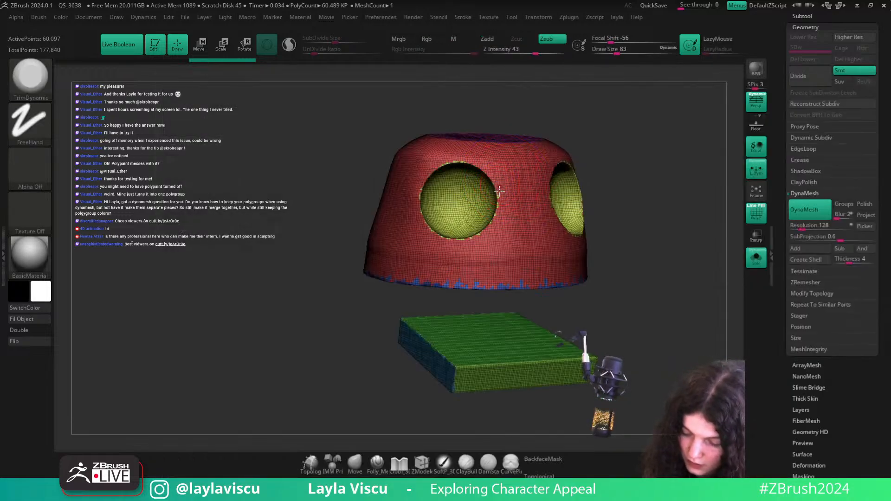
key(shift+f)
key(s)
drag(501, 197, 497, 197)
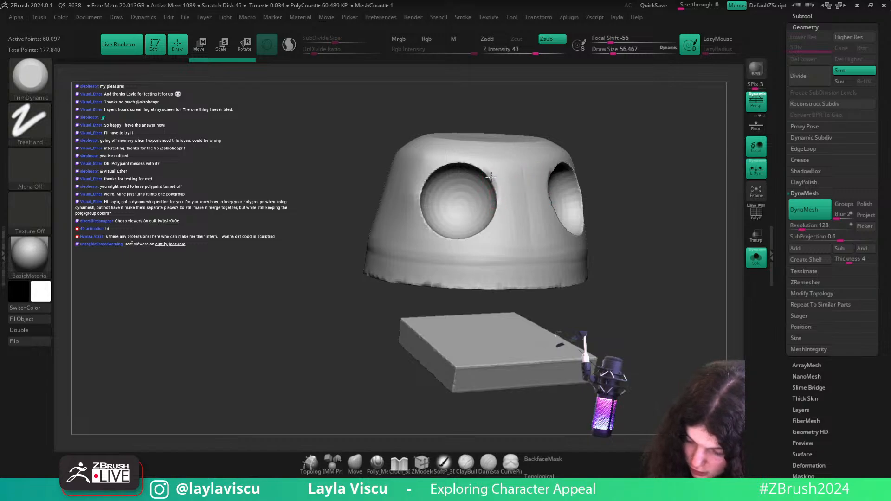
drag(454, 160, 449, 160)
mouse_move(492, 107)
mouse_down()
mouse_move(507, 107)
mouse_move(425, 177)
mouse_up()
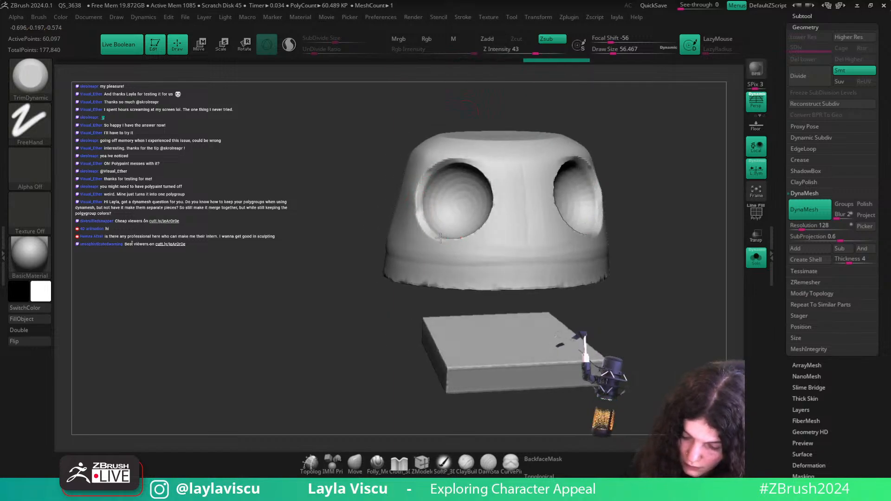
drag(440, 238, 448, 239)
drag(452, 88, 484, 104)
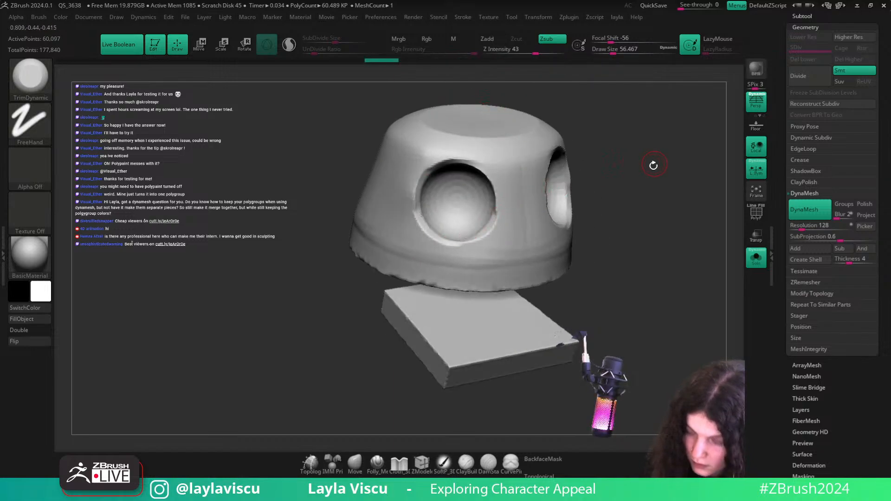
drag(650, 167, 562, 185)
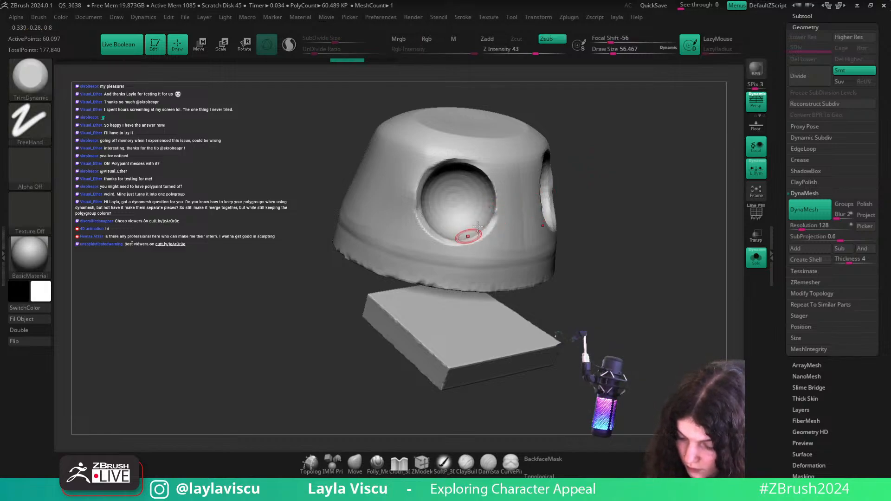
right_drag(477, 226, 501, 207)
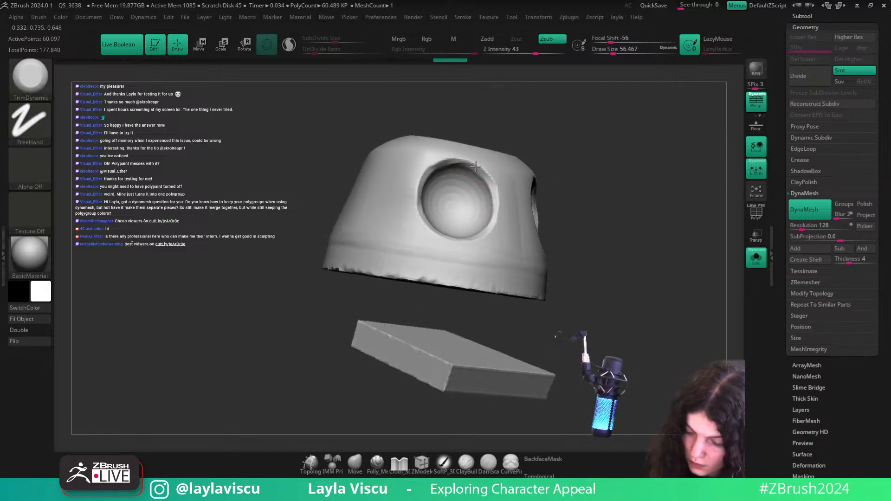
mouse_move(535, 129)
mouse_down()
mouse_move(443, 164)
mouse_move(417, 211)
mouse_up()
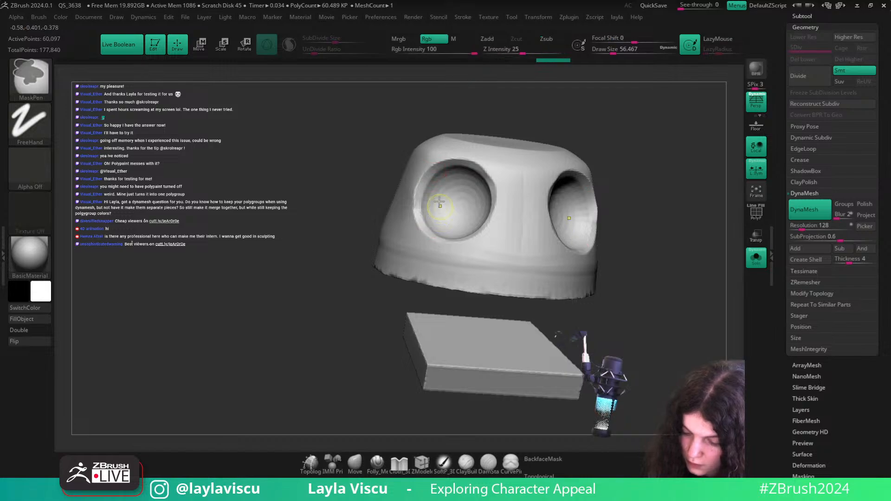
- Show the whole toy again and mask the head except for the band along its lower edge
ctrl+right_drag(441, 202, 561, 133)
shift+right_drag(561, 132, 645, 240)
click(756, 257)
mouse_move(472, 178)
ctrl+right_down()
mouse_move(437, 190)
mouse_move(455, 133)
ctrl+right_up()
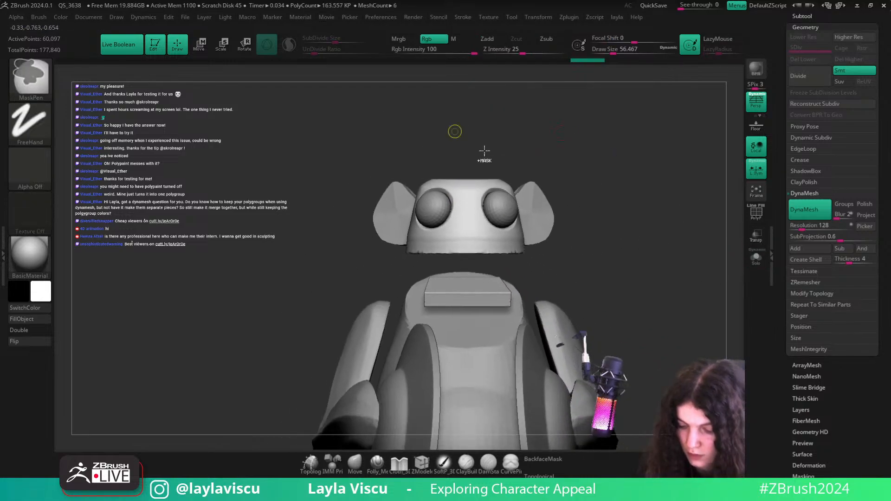
right_drag(657, 291, 519, 229)
key(shift+f)
key(shift+f)
ctrl+drag(391, 261, 673, 219)
ctrl+click(664, 239)
- Try to widen the unmasked lower band of the head by scaling it
key(w)
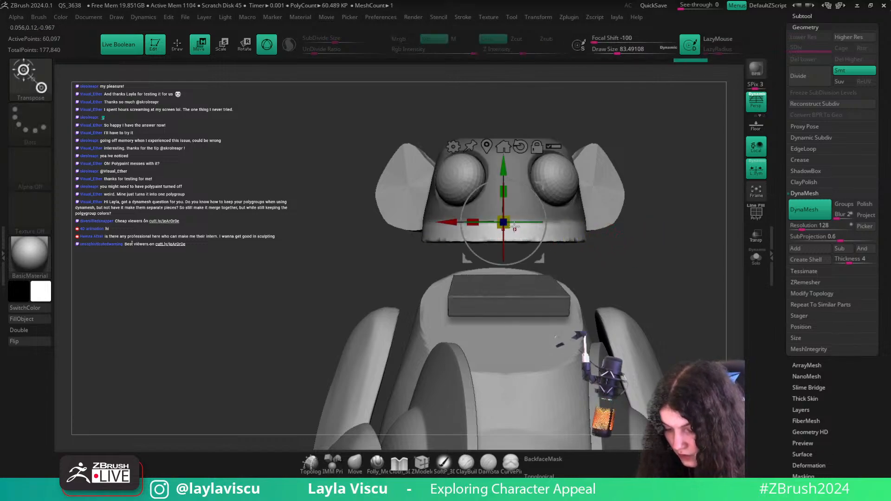
drag(505, 223, 525, 215)
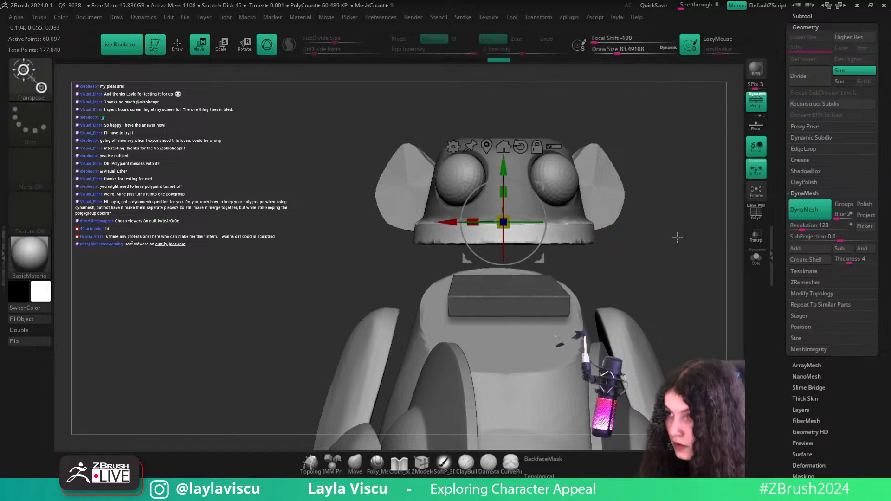
key(q)
key(ctrl+z)
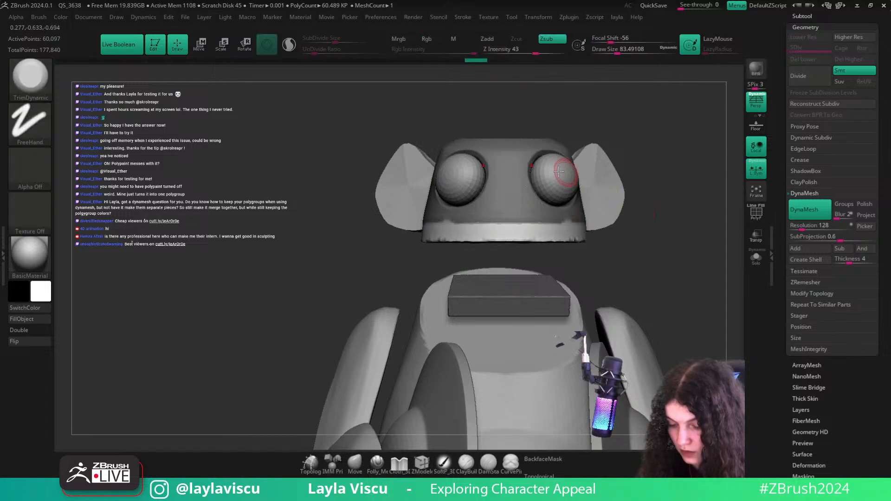
- Recenter the gizmo on the head's unmasked lower band and scale the band by about 1.12 to form a protruding brim
key(w)
click(486, 150)
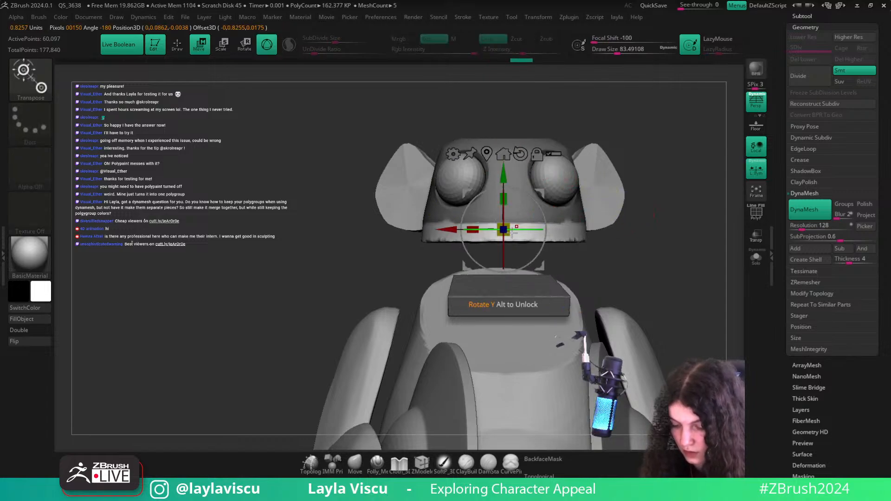
click(519, 160)
key(q)
key(ctrl)
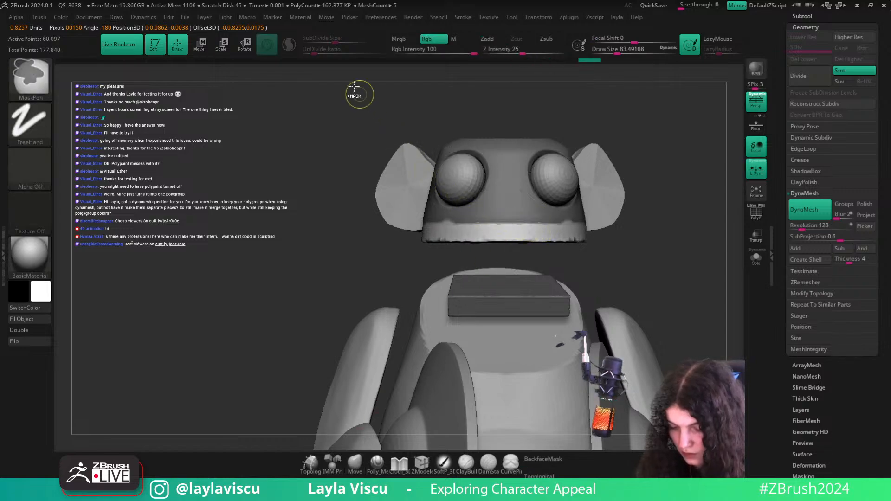
ctrl+drag(358, 88, 696, 225)
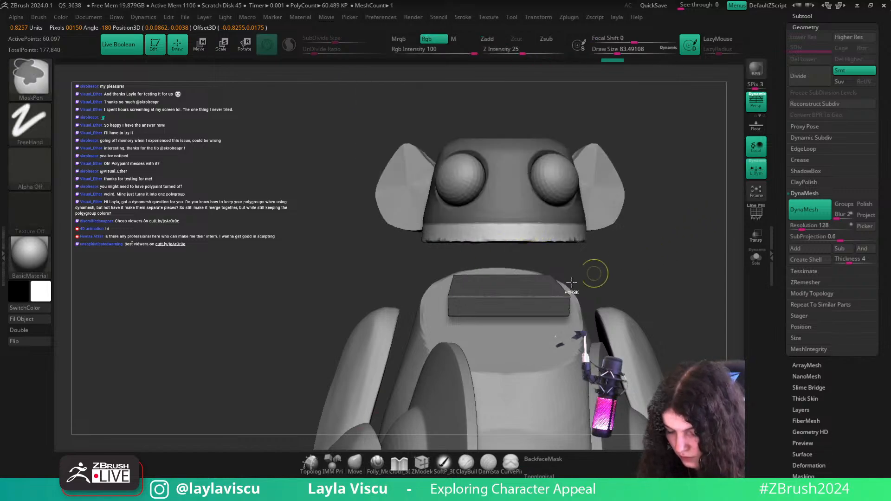
key(ctrl)
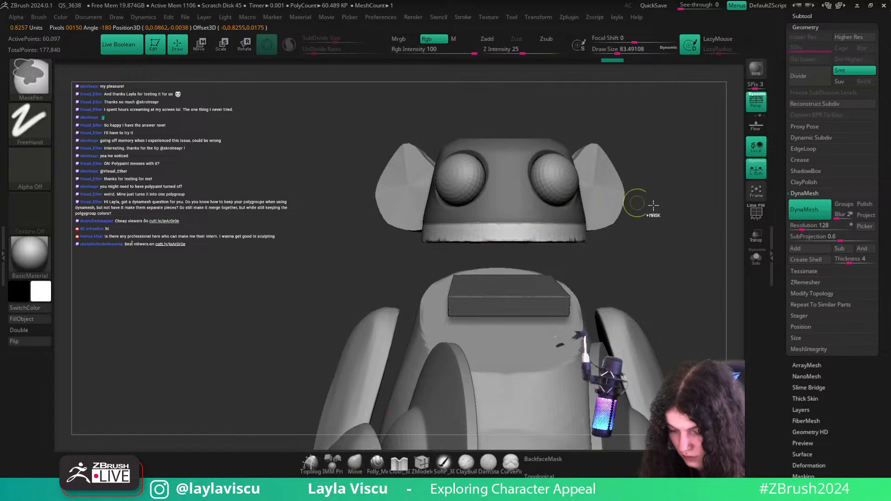
key(w)
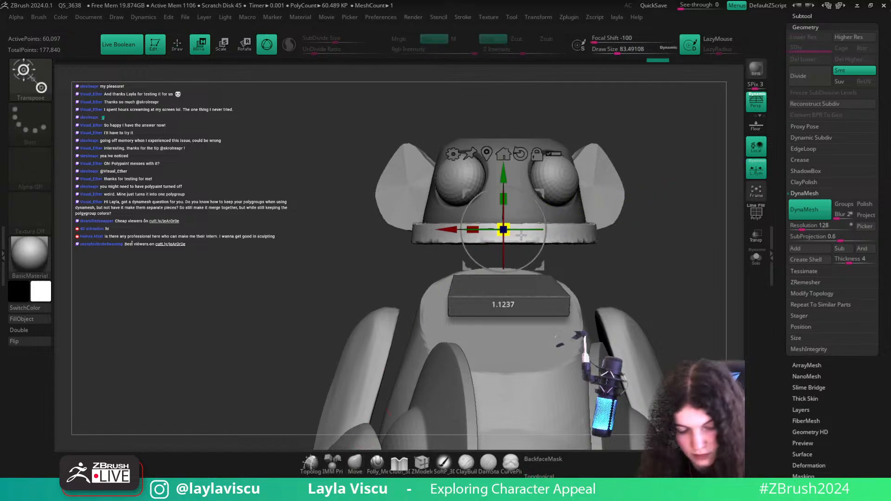
- Isolate the head with its widened brim and remesh it with DynaMesh at resolution 128
key(b)
key(c)
key(b)
drag(712, 206, 710, 266)
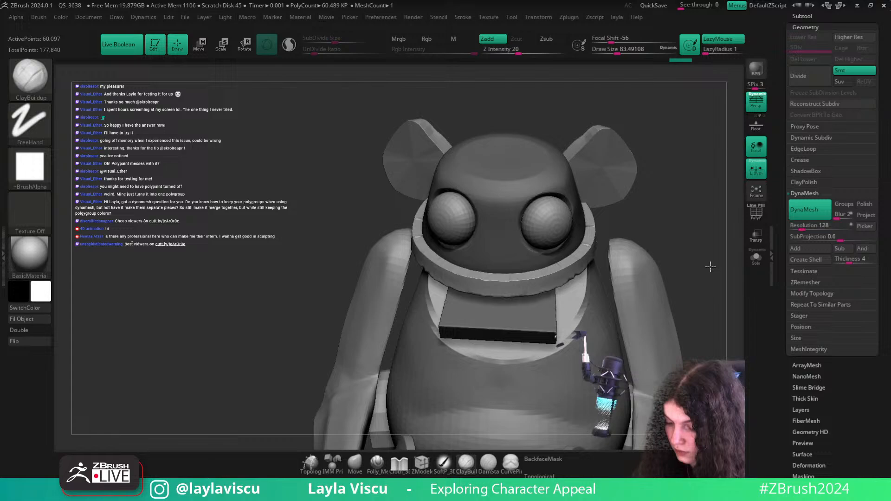
click(755, 256)
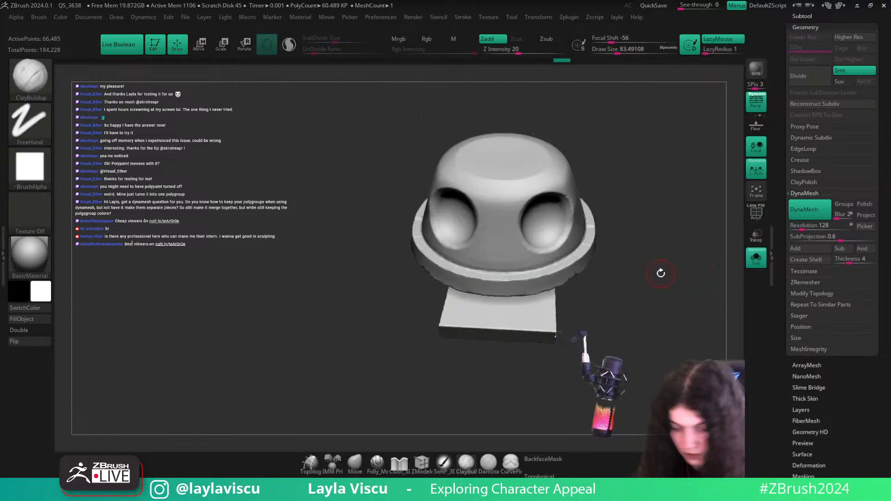
- Flatten the front of the head's brim with the TrimDynamic brush, enlarging the draw size to about 132
key(b)
key(d)
key(s)
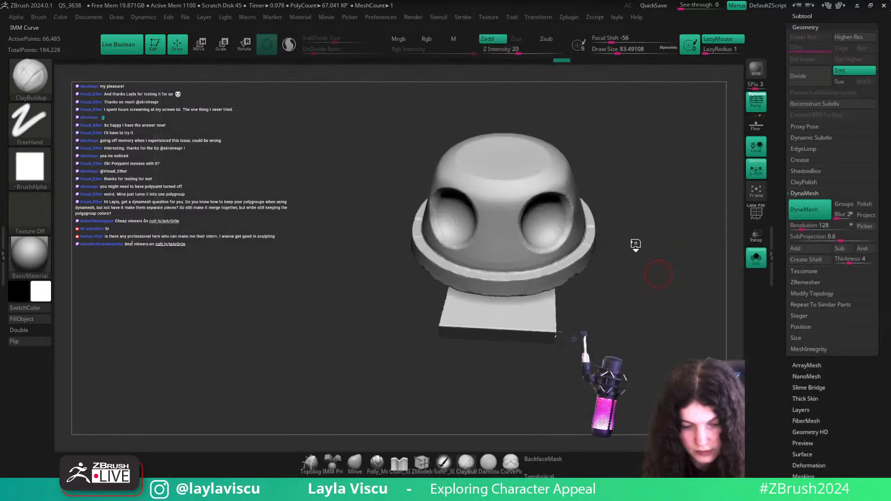
key(b)
key(t)
key(d)
ctrl+right_drag(552, 265, 569, 273)
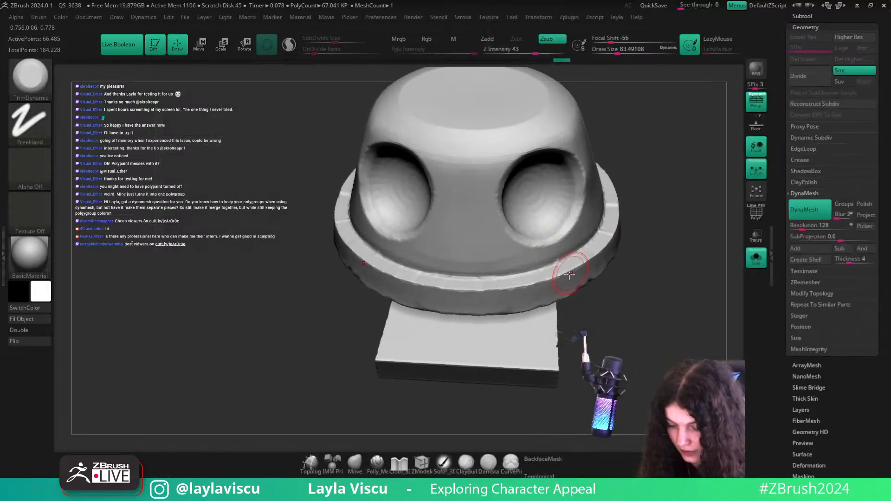
mouse_move(454, 289)
mouse_down()
mouse_move(522, 284)
mouse_move(477, 290)
mouse_up()
mouse_move(554, 273)
mouse_down()
mouse_move(539, 286)
mouse_move(610, 241)
mouse_up()
mouse_move(668, 266)
mouse_down()
mouse_move(624, 253)
mouse_move(650, 232)
mouse_move(637, 238)
mouse_up()
drag(436, 283, 521, 289)
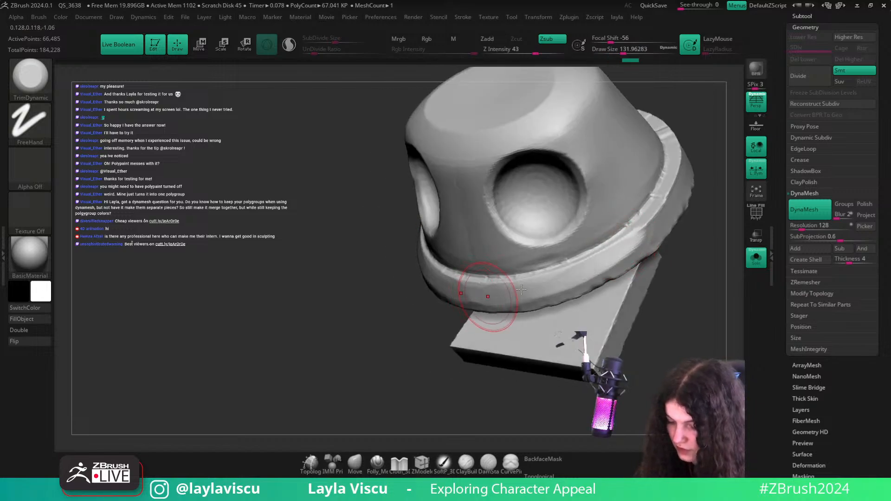
- Trim the uneven surface of the brim around the side and back of the head with TrimDynamic
drag(687, 229, 507, 328)
drag(631, 220, 590, 250)
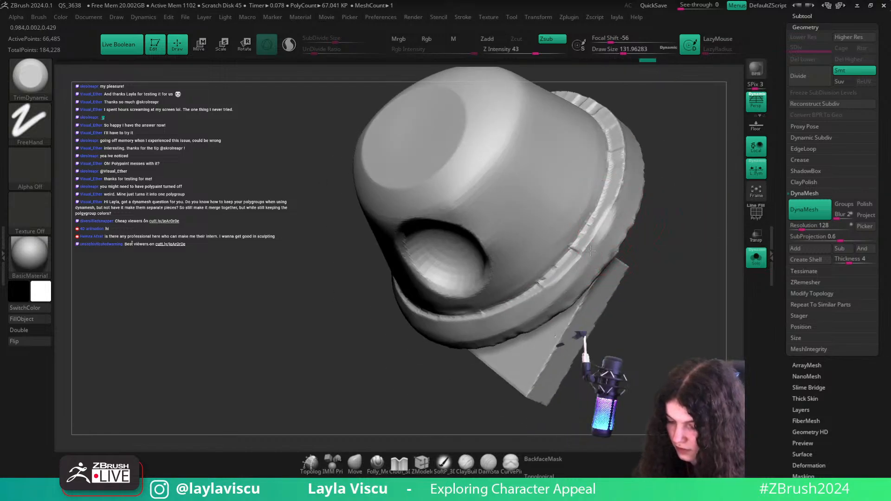
drag(522, 303, 561, 271)
drag(686, 202, 638, 267)
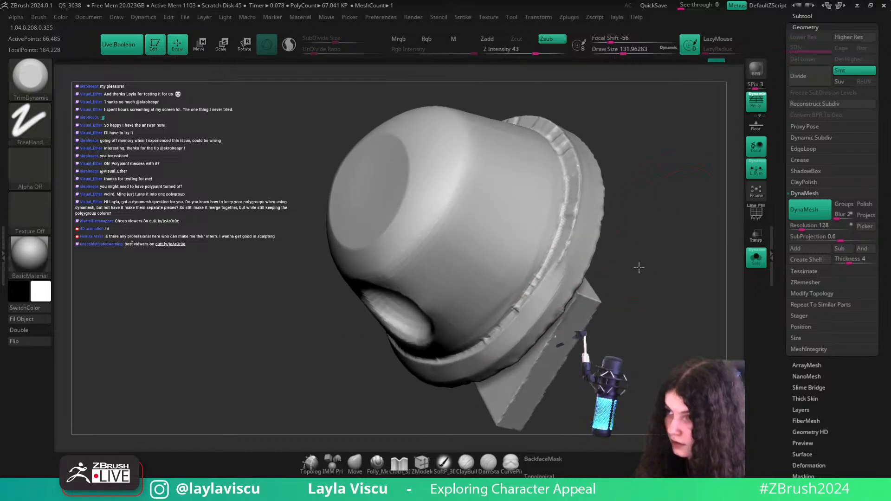
drag(532, 311, 587, 139)
drag(664, 181, 642, 223)
drag(569, 252, 612, 95)
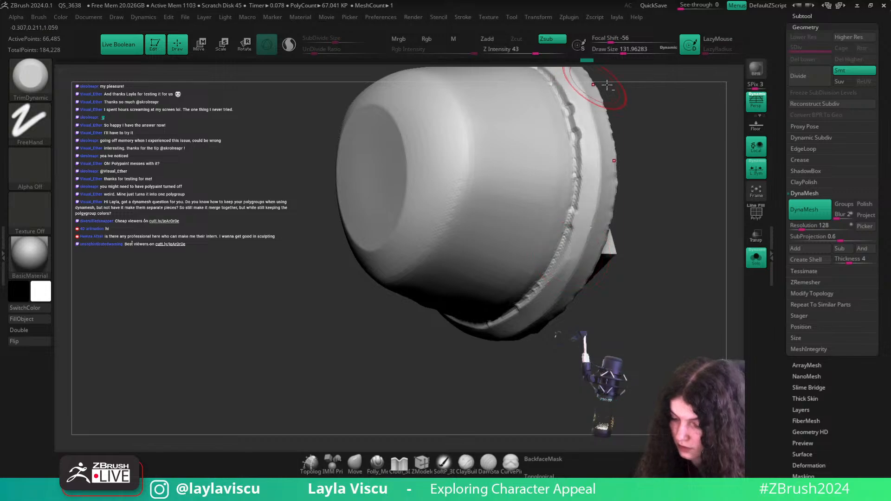
drag(654, 208, 628, 278)
drag(569, 310, 554, 189)
mouse_move(647, 242)
alt+mouse_down()
mouse_move(638, 199)
mouse_move(632, 256)
mouse_move(642, 235)
mouse_move(673, 247)
mouse_move(642, 216)
mouse_move(583, 294)
mouse_move(582, 320)
alt+mouse_up()
key(shift+z)
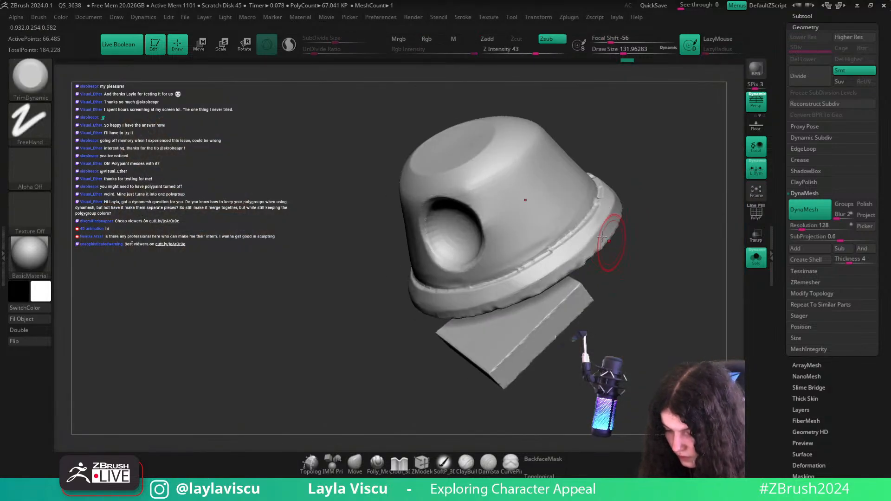
- Refine the brim's outer edge with more TrimDynamic strokes from the front around to the back
drag(524, 288, 482, 301)
drag(616, 275, 659, 230)
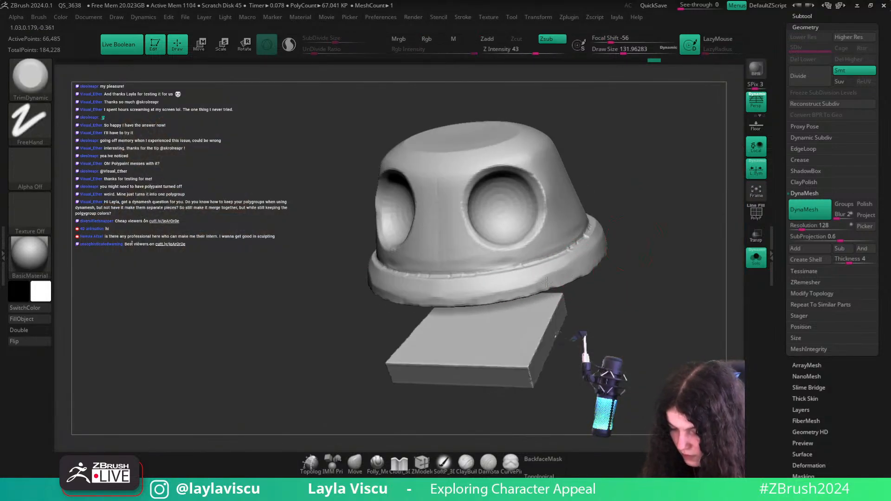
mouse_move(506, 281)
mouse_down()
mouse_move(406, 295)
mouse_move(431, 296)
mouse_up()
ctrl+right_drag(437, 280, 436, 243)
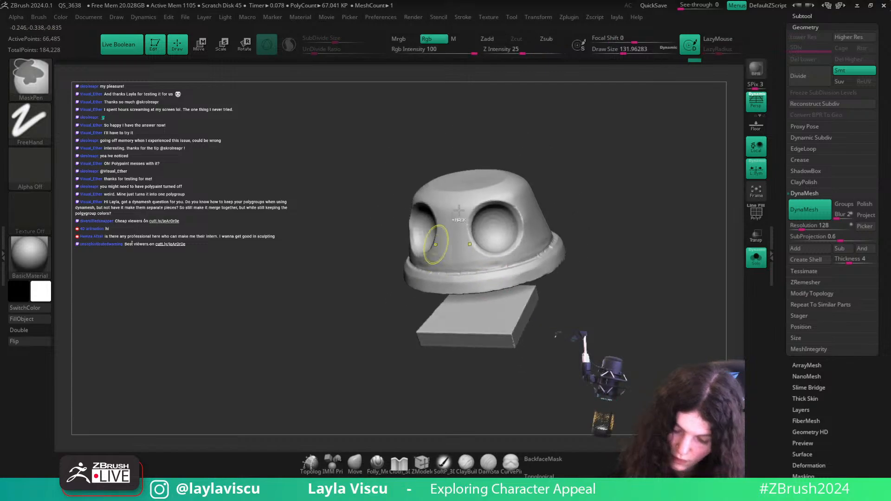
mouse_move(636, 188)
right_down()
mouse_move(589, 225)
mouse_move(579, 272)
right_up()
mouse_move(474, 321)
mouse_down()
mouse_move(563, 280)
mouse_move(429, 327)
mouse_move(498, 307)
mouse_move(626, 227)
mouse_up()
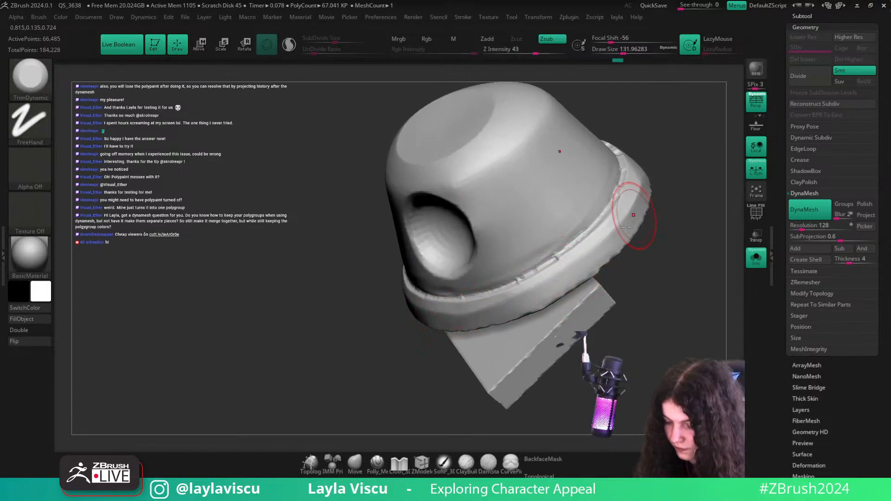
right_drag(685, 215, 636, 310)
mouse_move(533, 313)
mouse_down()
mouse_move(580, 286)
mouse_move(634, 156)
mouse_up()
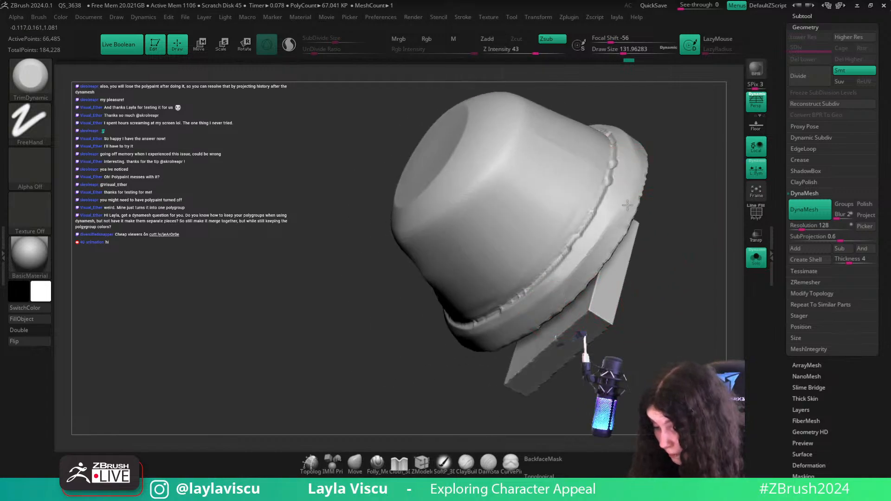
drag(608, 227, 644, 145)
- Bring back all parts of the toy and review its proportions from the front and three-quarter views
mouse_move(645, 200)
ctrl+right_down()
mouse_move(632, 157)
mouse_move(710, 246)
mouse_move(705, 279)
mouse_move(686, 228)
mouse_move(727, 261)
mouse_move(568, 263)
ctrl+right_up()
key(alt+s)
drag(890, 121, 886, 422)
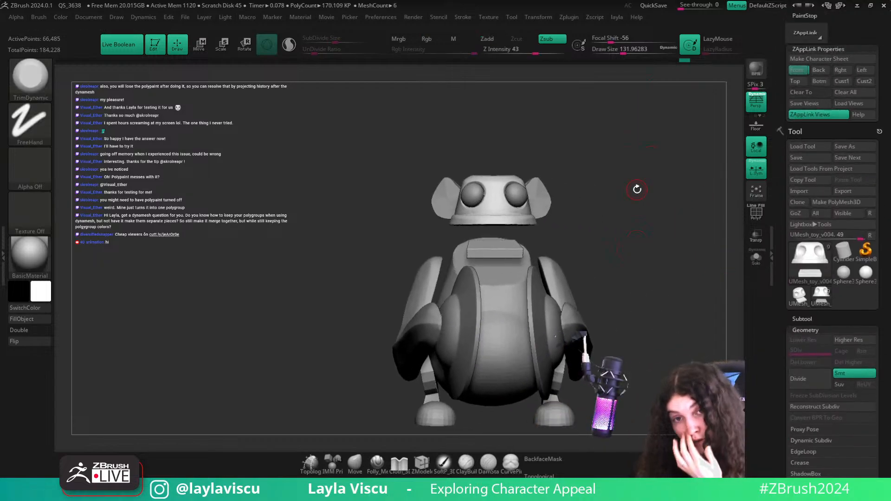
right_drag(636, 189, 554, 104)
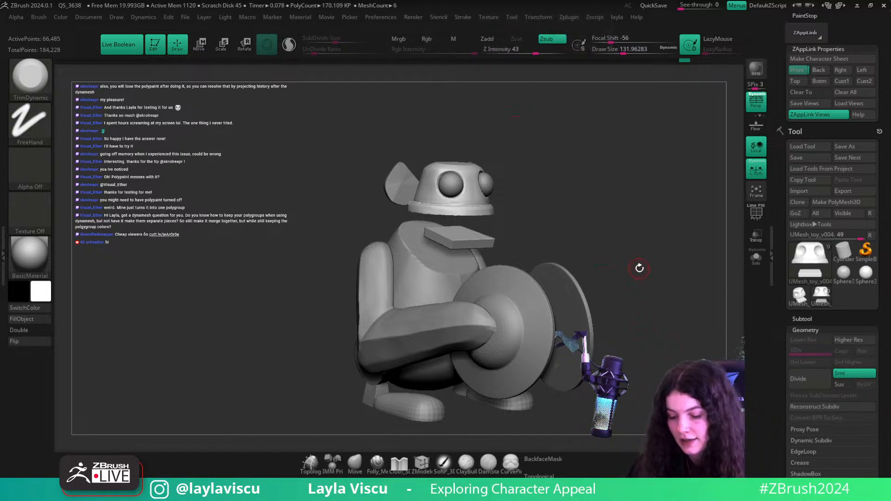
- Select the cymbals and examine their wireframe and polygroups
drag(639, 268, 602, 293)
alt+click(493, 317)
ctrl+right_drag(493, 319, 511, 338)
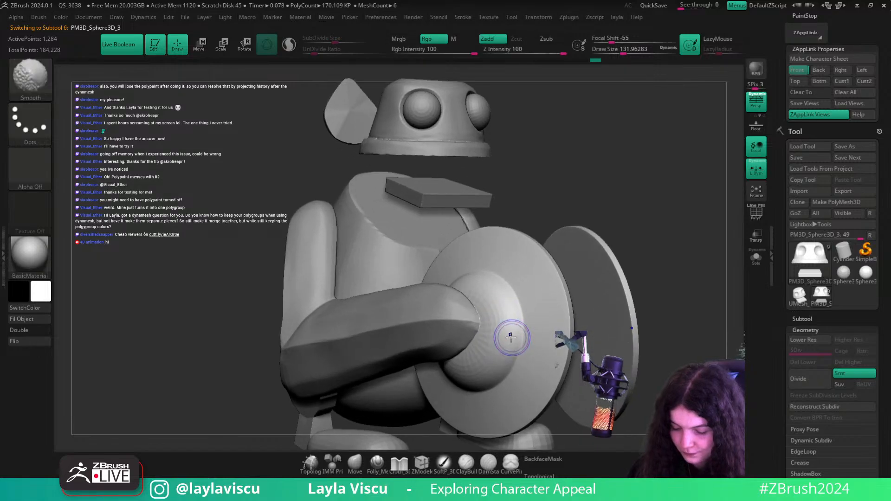
key(shift+f)
key(shift+f)
key(shift+f)
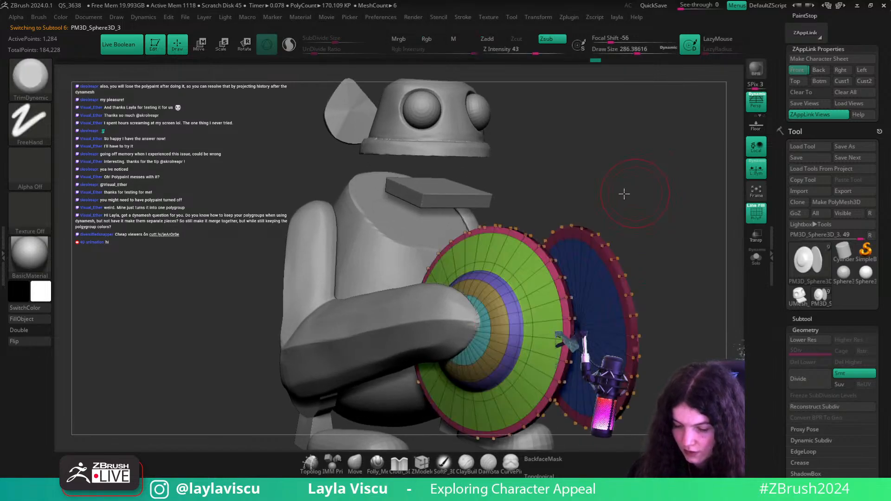
- Select the ears and convert them to a DynaMesh at resolution 128
drag(624, 194, 566, 162)
alt+click(541, 160)
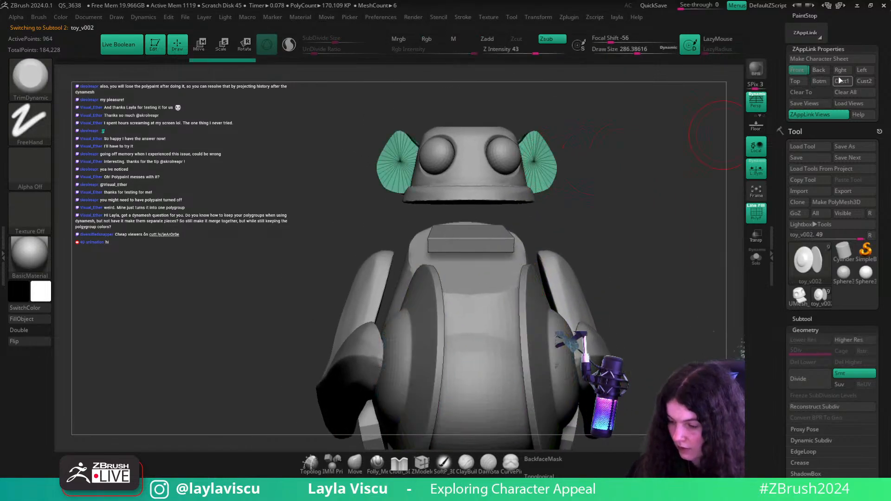
scroll(840, 81, up, 3)
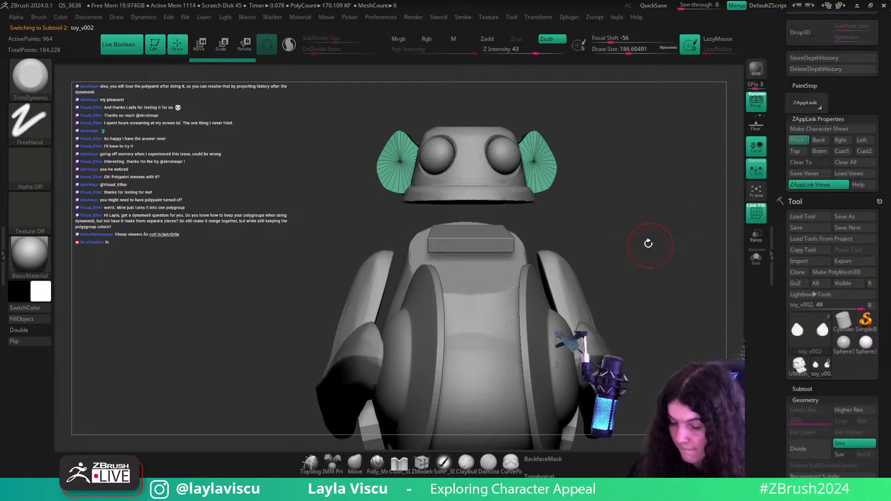
scroll(821, 241, down, 10)
click(793, 212)
key(shift+f)
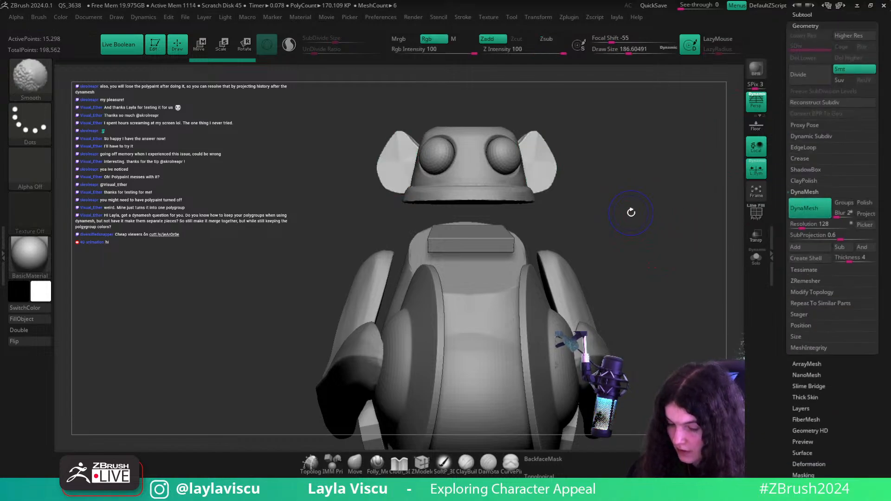
- Trim the faces and outer edges of the ears with the TrimDynamic brush at a draw size of about 187
drag(630, 212, 635, 232)
alt+drag(536, 177, 575, 243)
key(b)
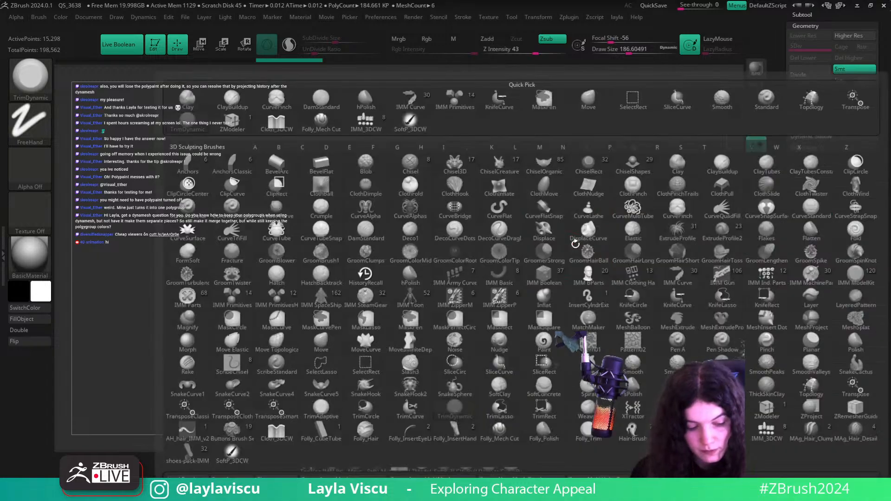
key(t)
key(d)
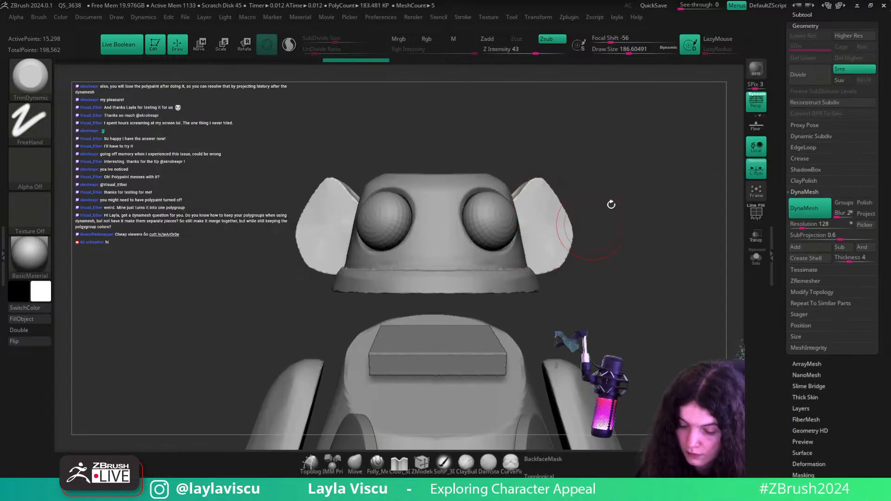
drag(608, 201, 550, 254)
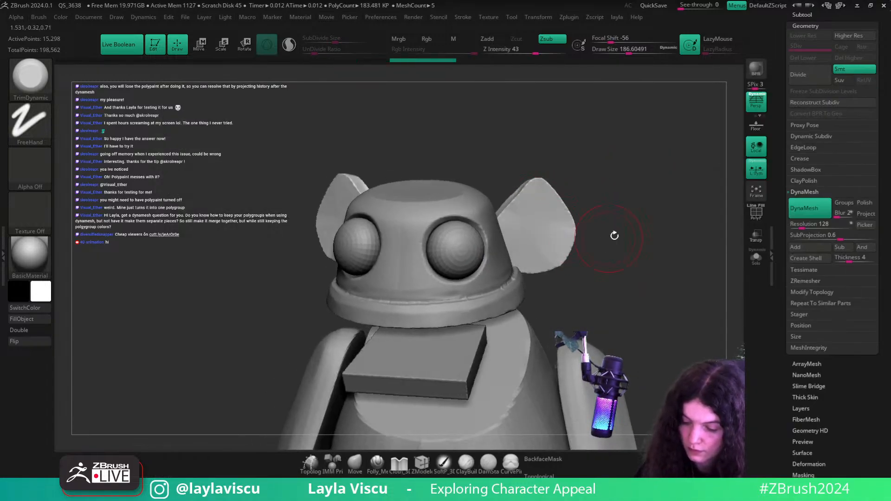
drag(612, 237, 556, 218)
mouse_move(557, 248)
mouse_down()
mouse_move(568, 236)
mouse_move(554, 215)
mouse_up()
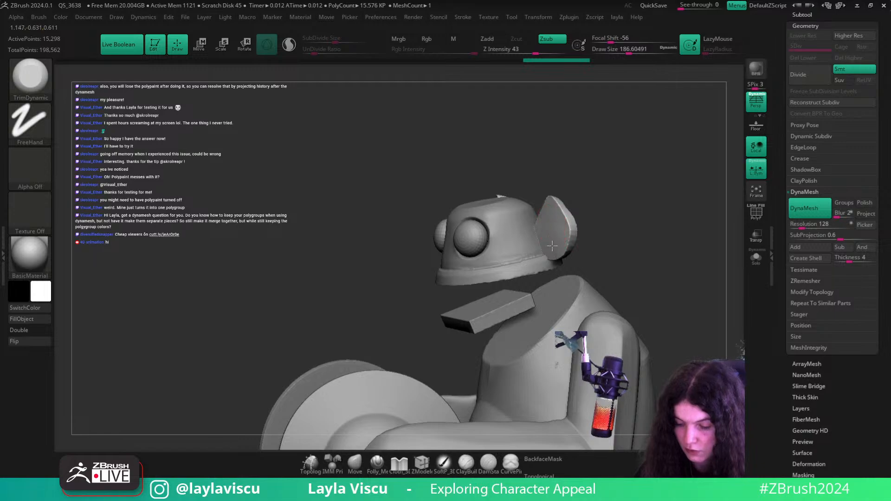
- Flatten the backs of the ears with TrimDynamic, using backface masking and a draw size of about 239
mouse_move(624, 236)
mouse_down()
mouse_move(538, 232)
mouse_move(566, 229)
mouse_up()
drag(542, 149, 563, 146)
key(s)
mouse_move(566, 223)
mouse_down()
mouse_move(574, 224)
mouse_move(565, 225)
mouse_up()
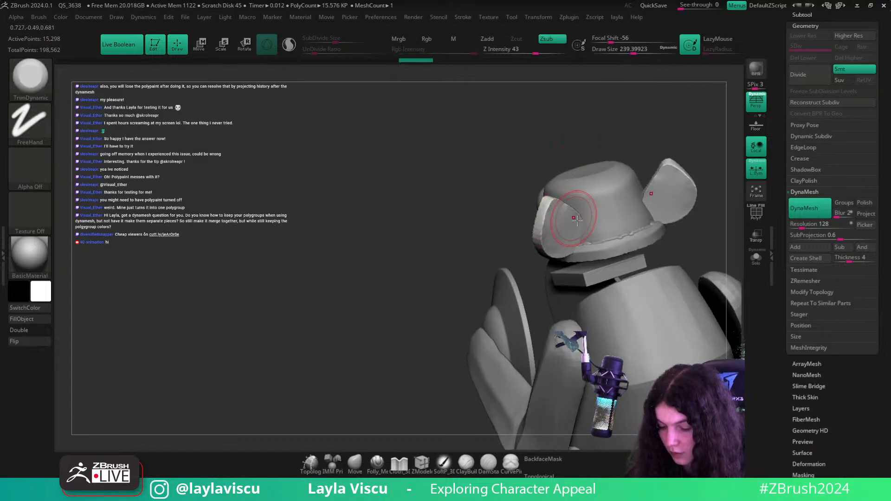
click(539, 457)
key(ctrl+z)
mouse_move(528, 294)
mouse_down()
mouse_move(596, 307)
mouse_move(627, 270)
mouse_move(510, 269)
mouse_up()
key(ctrl+z)
drag(562, 224, 562, 241)
drag(602, 166, 567, 173)
drag(576, 237, 557, 222)
- Try to sculpt a round hollow in the ear's flat surface with ClayBuildup at a draw size of about 136
key(b)
key(c)
key(b)
ctrl+right_drag(566, 227, 597, 274)
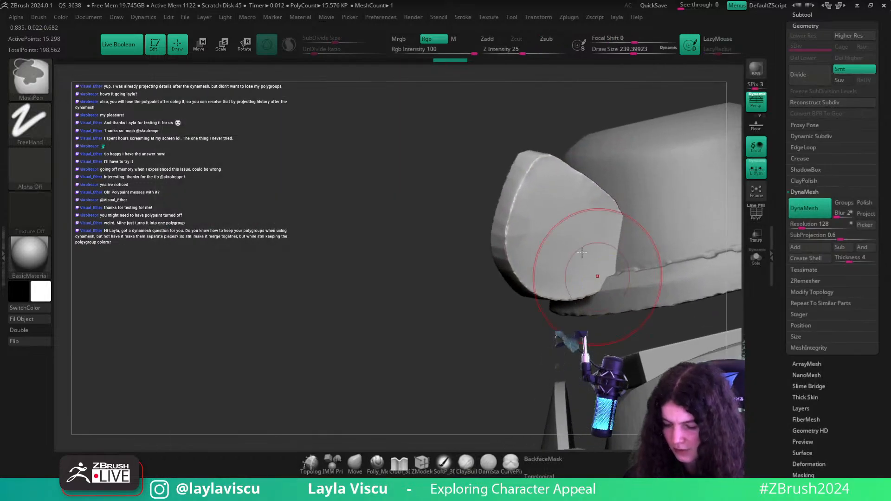
key(bracketleft)
key(bracketleft)
key(bracketleft)
drag(562, 229, 566, 235)
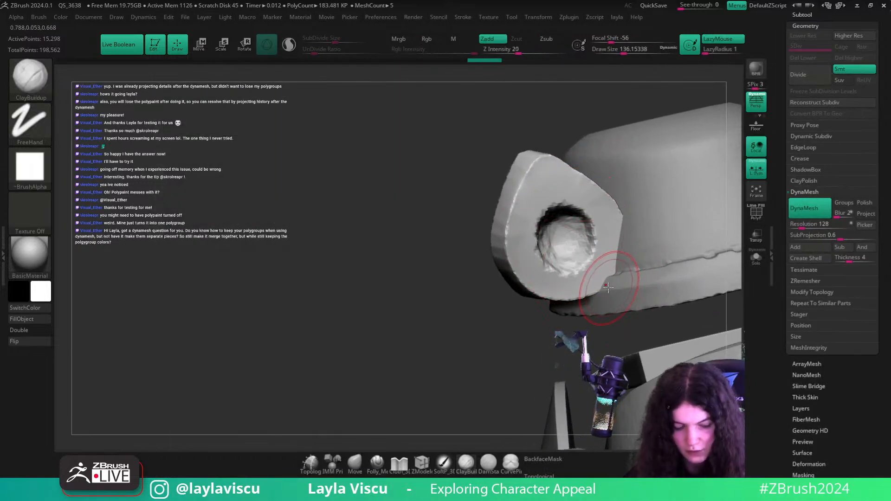
- Try to flatten the ear's round hollow with TrimDynamic, and undo the recent sculpting strokes on the ear
key(b)
key(m)
key(p)
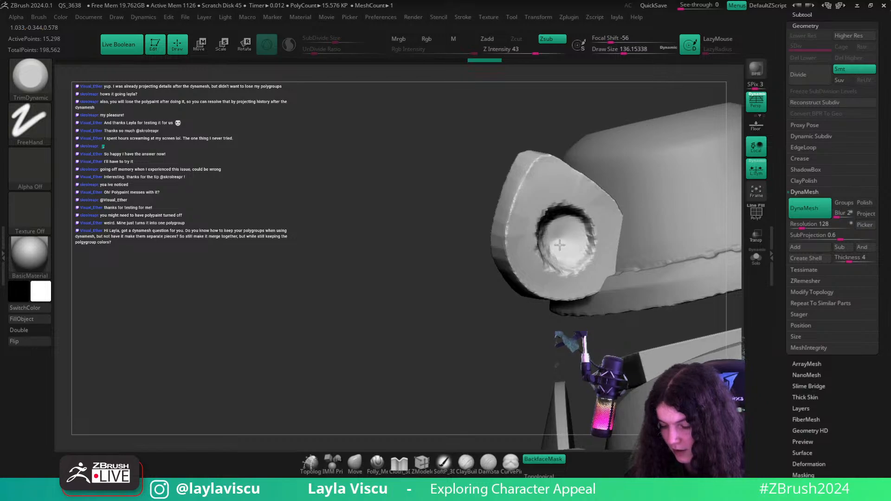
key(b)
key(t)
key(d)
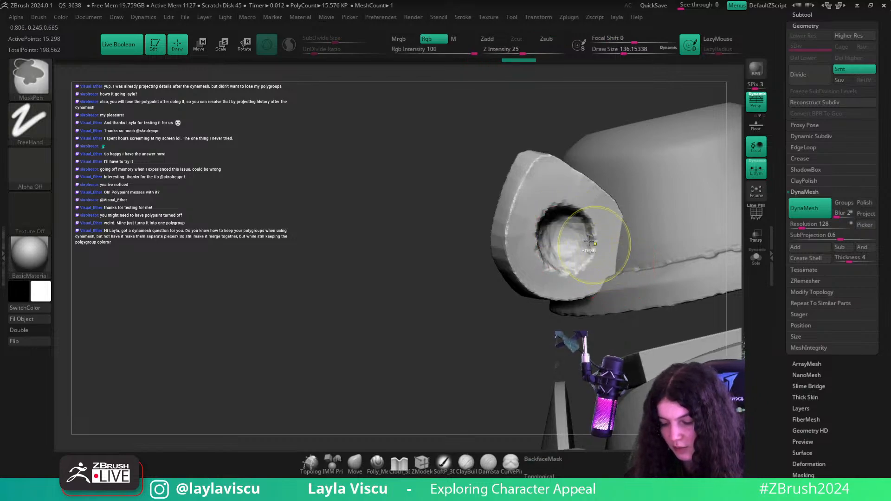
mouse_move(570, 245)
mouse_down()
mouse_move(562, 236)
mouse_move(557, 247)
mouse_move(574, 230)
mouse_move(569, 255)
mouse_move(575, 232)
mouse_up()
key(ctrl+z)
key(ctrl+z)
key(ctrl+z)
key(ctrl+z)
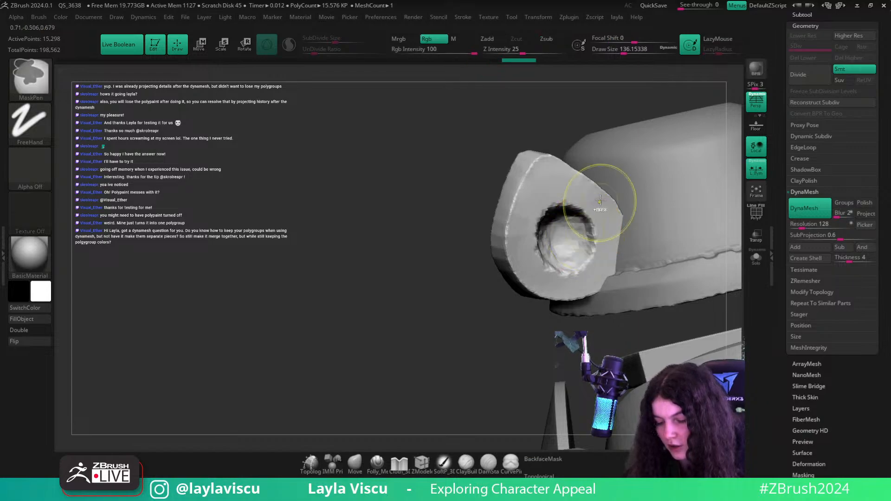
key(ctrl+z)
key(ctrl+z)
- Trim the ears' edges and front surfaces with TrimDynamic, raising the draw size to about 154
right_drag(601, 137, 586, 171)
mouse_move(578, 194)
mouse_down()
mouse_move(587, 197)
mouse_move(588, 246)
mouse_move(547, 199)
mouse_up()
drag(541, 252, 556, 242)
mouse_move(556, 155)
ctrl+right_down()
mouse_move(564, 141)
mouse_move(640, 129)
mouse_move(686, 185)
mouse_move(559, 230)
ctrl+right_up()
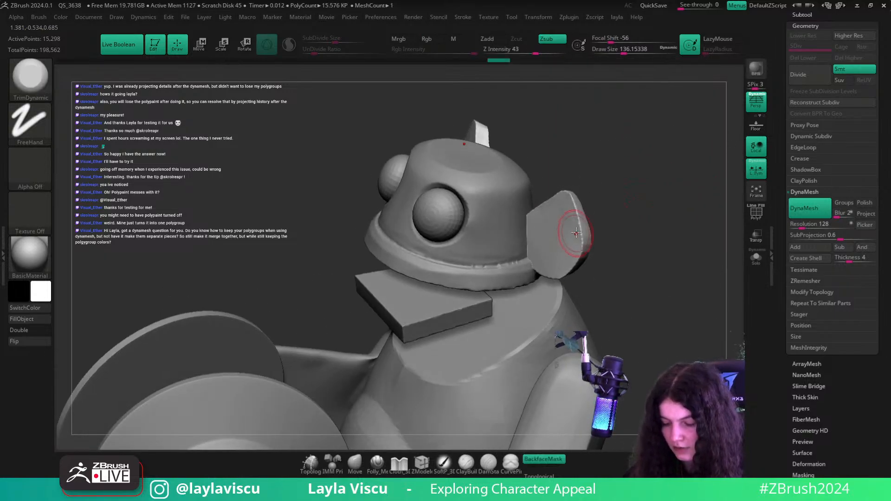
mouse_move(616, 224)
right_down()
mouse_move(617, 167)
mouse_move(608, 209)
right_up()
drag(570, 223, 550, 263)
ctrl+right_drag(551, 263, 596, 274)
ctrl+right_drag(596, 273, 576, 357)
right_drag(611, 236, 599, 269)
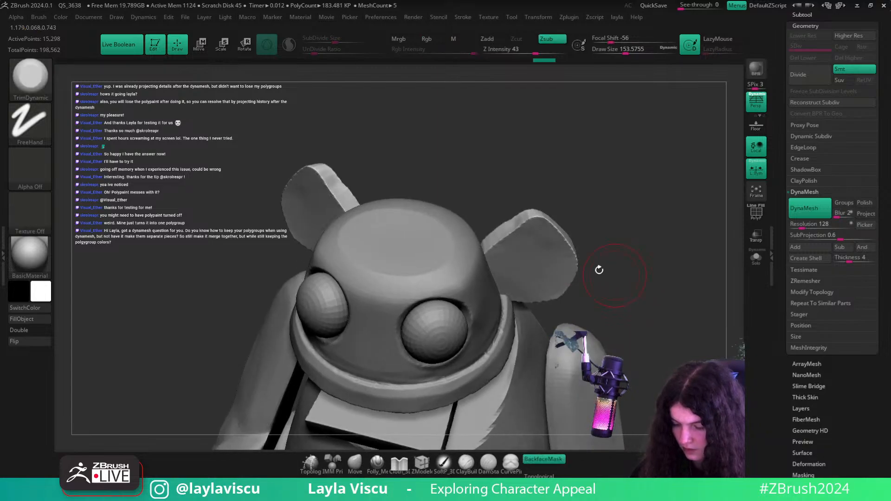
- Reduce the draw size to about 74 and try DamStandard grooves along the inside of the ear
mouse_move(501, 255)
ctrl+right_down()
mouse_move(577, 201)
mouse_move(642, 179)
mouse_move(648, 261)
mouse_move(633, 265)
mouse_move(650, 264)
ctrl+right_up()
key(b)
key(t)
key(d)
key(s)
drag(649, 263, 640, 261)
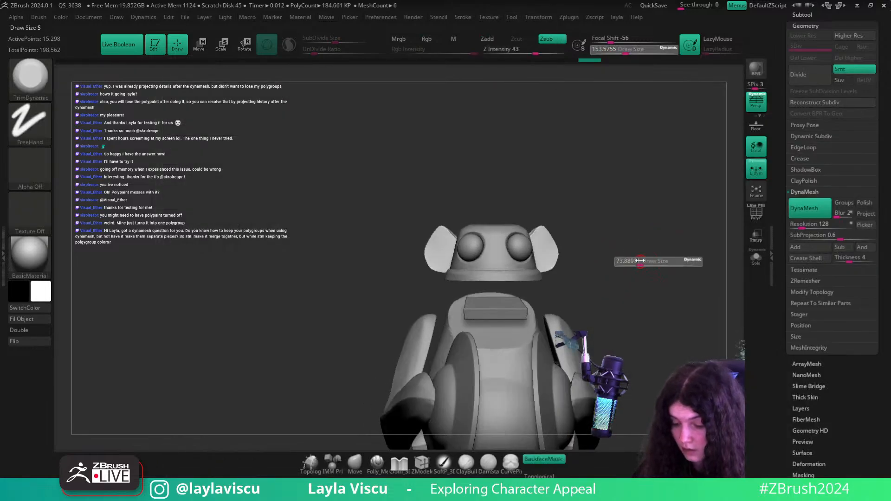
key(b)
key(d)
key(s)
mouse_move(591, 261)
ctrl+right_down()
mouse_move(573, 243)
mouse_move(612, 178)
ctrl+right_up()
drag(389, 250, 357, 216)
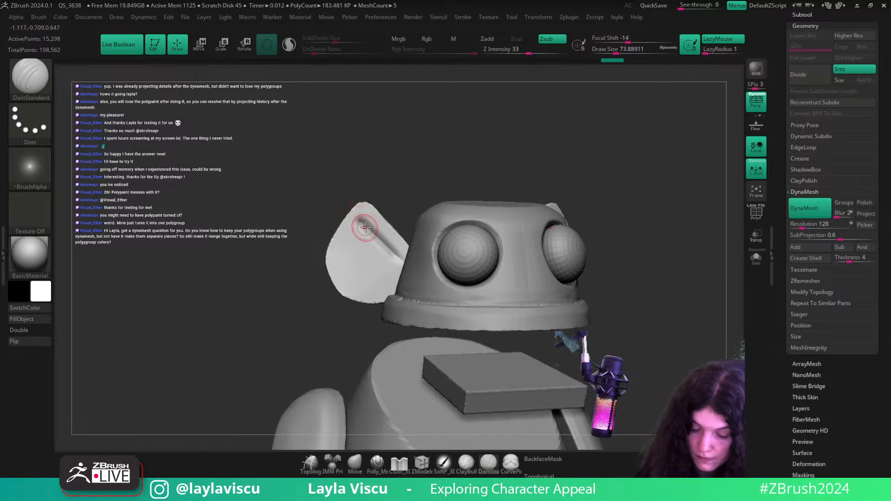
key(ctrl+z)
mouse_move(400, 262)
mouse_down()
mouse_move(364, 227)
mouse_move(343, 261)
mouse_up()
key(ctrl+z)
- Carve a DamStandard groove just inside the ear's outline, separating a raised rim from the inner ear
drag(364, 224, 335, 256)
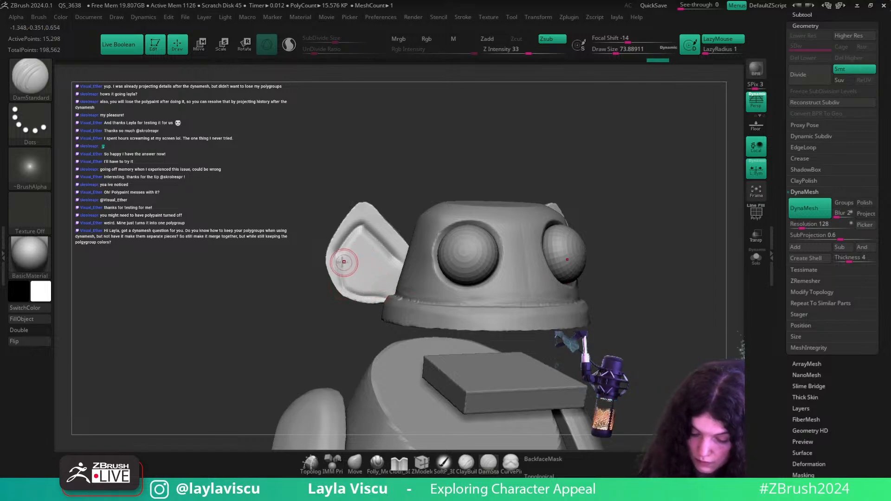
key(ctrl+z)
drag(364, 217, 401, 258)
drag(359, 218, 331, 258)
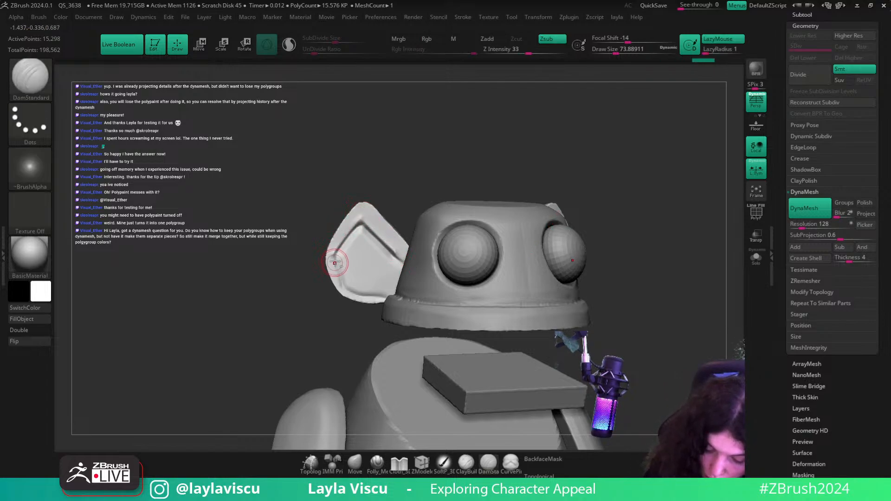
drag(341, 294, 389, 297)
- Hollow out the inner ear inside the groove with ClayBuildup strokes at a draw size of about 74
mouse_move(363, 245)
ctrl+right_down()
mouse_move(370, 213)
mouse_move(364, 237)
ctrl+right_up()
key(b)
key(c)
key(b)
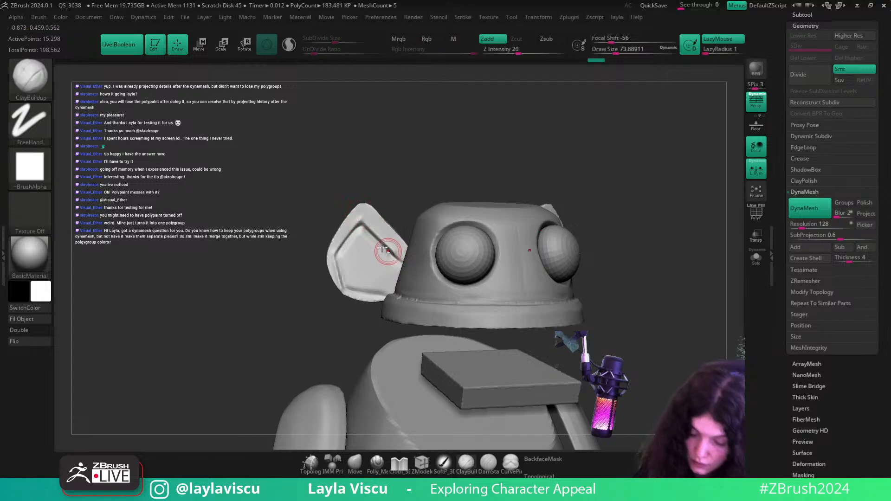
drag(357, 232, 398, 273)
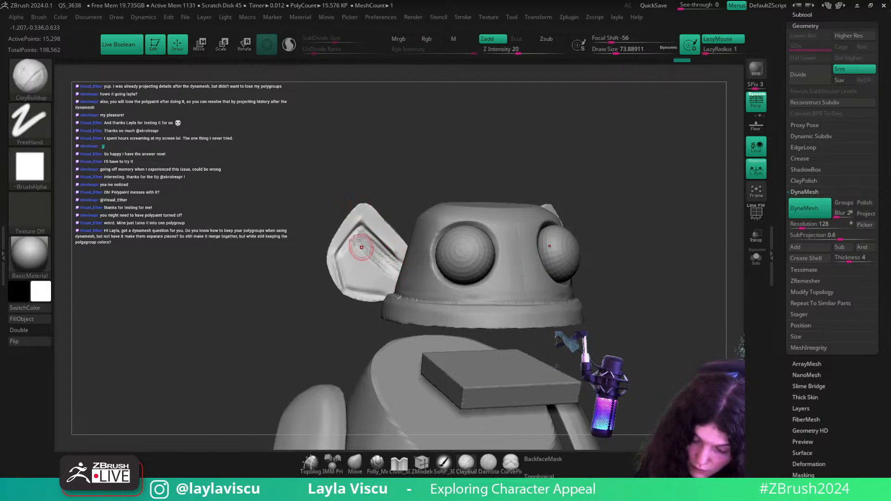
mouse_move(361, 249)
mouse_down()
mouse_move(400, 286)
mouse_move(384, 295)
mouse_up()
mouse_move(341, 265)
mouse_down()
mouse_move(345, 272)
mouse_move(399, 253)
mouse_up()
- Even out the hollow of the inner ear with additional ClayBuildup strokes in crossing directions
drag(419, 171, 429, 159)
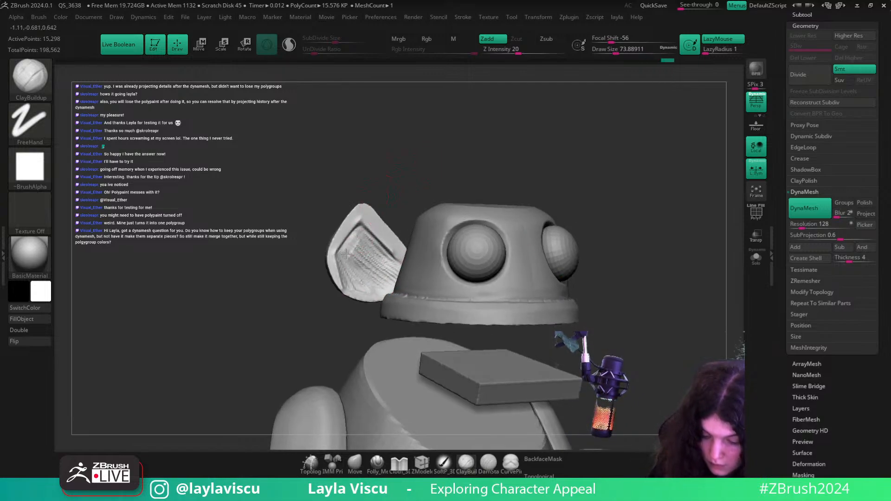
drag(374, 252, 383, 266)
mouse_move(415, 186)
mouse_down()
mouse_move(381, 250)
mouse_move(368, 240)
mouse_up()
mouse_move(418, 155)
mouse_down()
mouse_move(420, 143)
mouse_move(420, 173)
mouse_up()
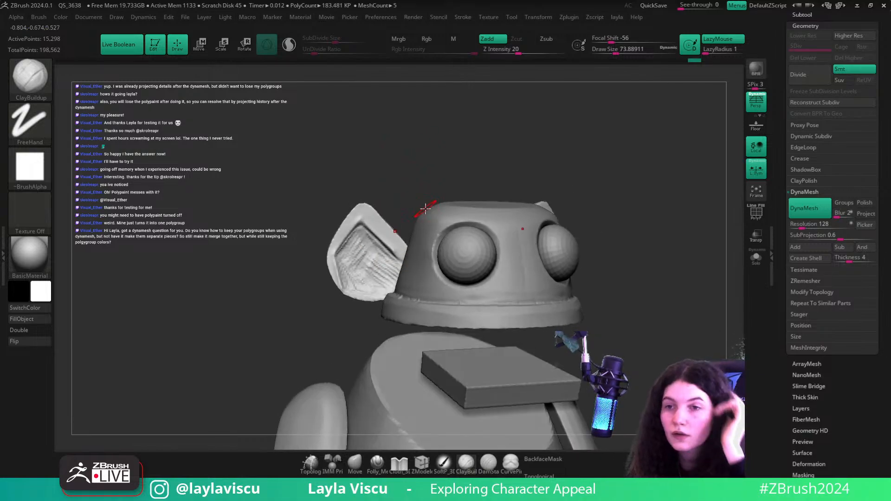
drag(429, 187, 419, 179)
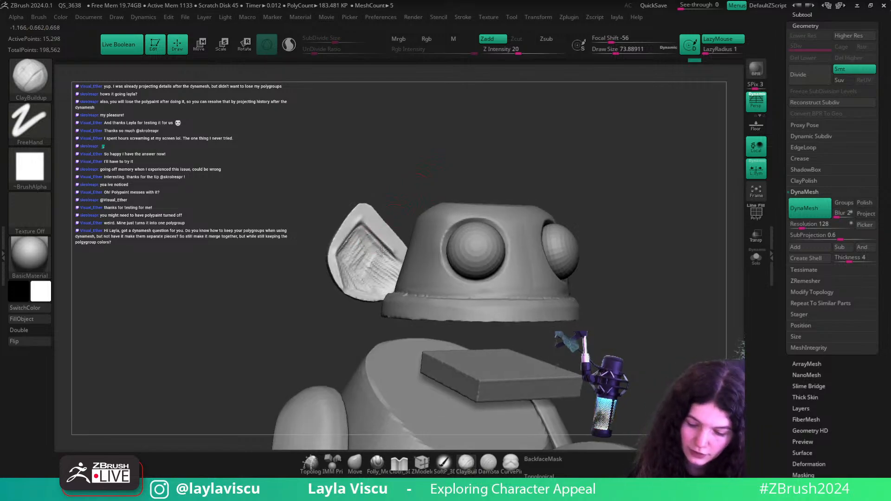
drag(391, 268, 366, 254)
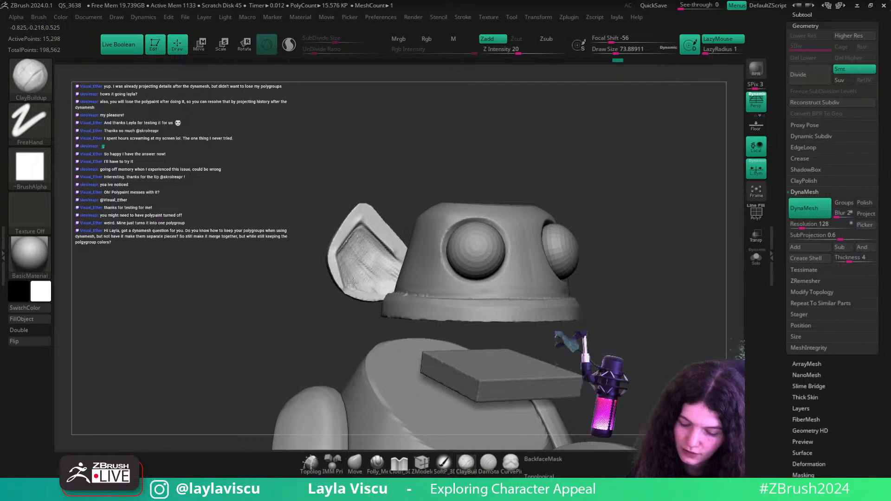
drag(376, 288, 394, 250)
mouse_move(431, 157)
mouse_down()
mouse_move(438, 197)
mouse_move(431, 174)
mouse_up()
- Flatten the rough clay strokes of the inner ear with TrimDynamic at a draw size of about 108
key(b)
key(t)
key(d)
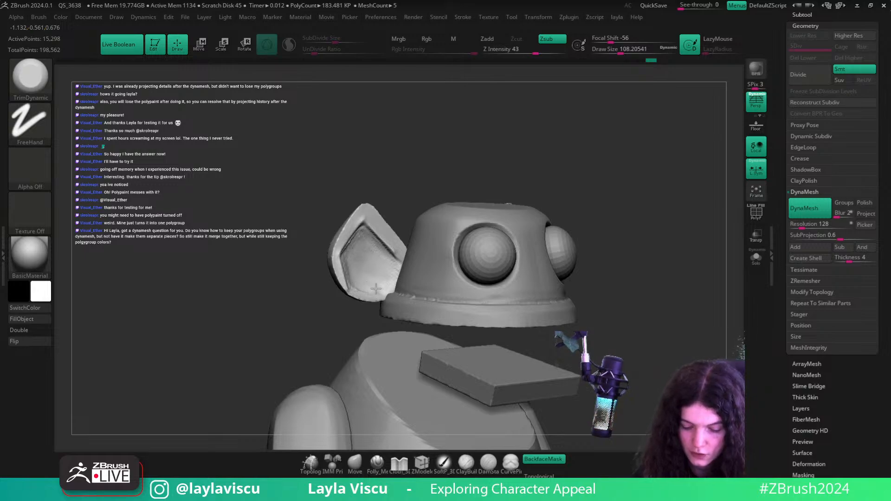
drag(357, 244, 347, 258)
drag(411, 173, 385, 182)
drag(362, 236, 347, 258)
drag(390, 280, 393, 277)
- Smooth the inner ear surface and refine it with another TrimDynamic pass
drag(443, 159, 401, 182)
mouse_move(385, 272)
shift+mouse_down()
mouse_move(357, 257)
mouse_move(375, 242)
shift+mouse_up()
drag(458, 157, 442, 151)
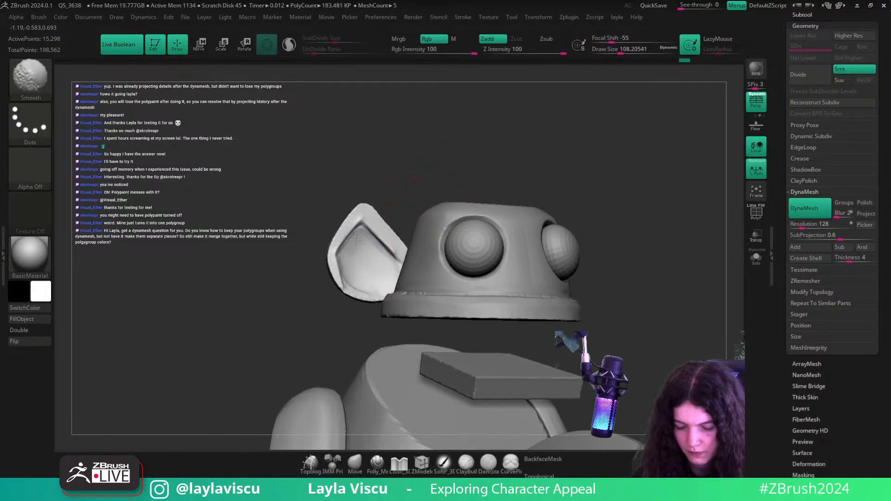
key(shift)
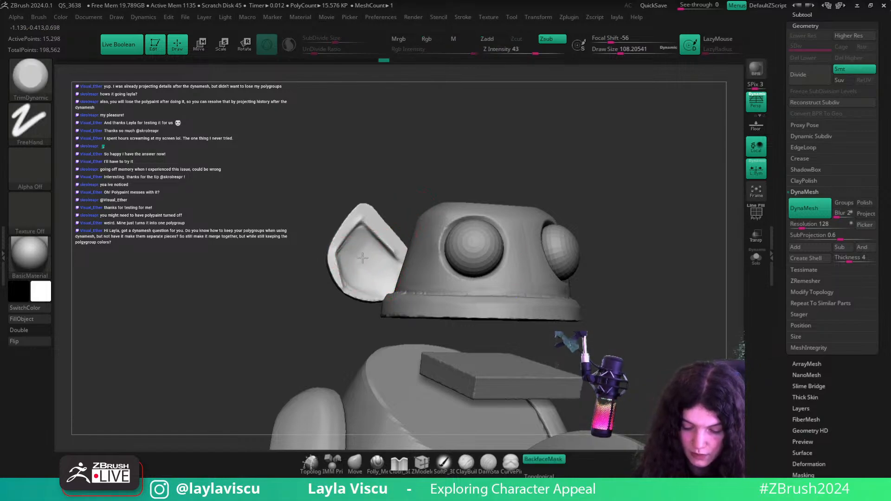
drag(363, 257, 377, 251)
- Trim the ear's outer rim and the rim section beside the head with TrimDynamic
mouse_move(390, 208)
ctrl+right_down()
mouse_move(398, 127)
mouse_move(430, 143)
ctrl+right_up()
mouse_move(443, 191)
ctrl+right_down()
mouse_move(489, 242)
mouse_move(506, 278)
ctrl+right_up()
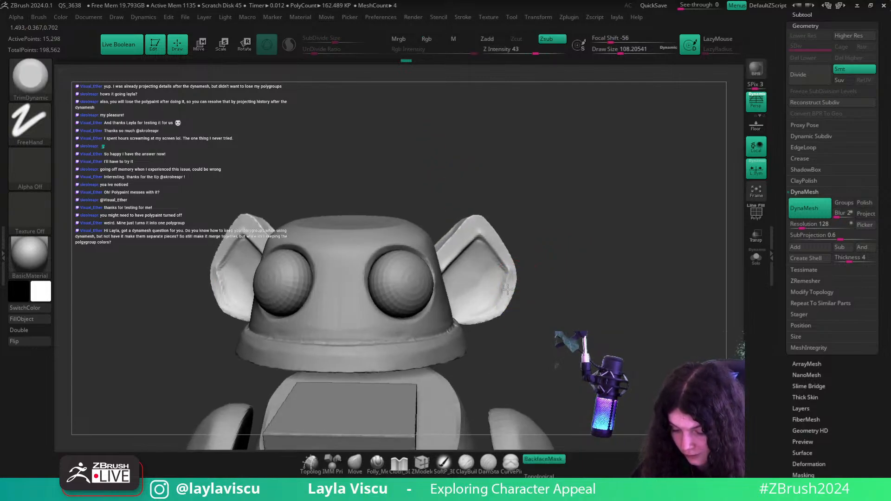
mouse_move(507, 290)
mouse_down()
mouse_move(507, 263)
mouse_move(478, 221)
mouse_up()
mouse_move(515, 218)
ctrl+right_down()
mouse_move(487, 179)
mouse_move(483, 153)
ctrl+right_up()
shift+right_drag(596, 205, 592, 218)
mouse_move(592, 218)
ctrl+right_down()
mouse_move(583, 199)
mouse_move(604, 249)
mouse_move(585, 290)
ctrl+right_up()
right_drag(586, 290, 645, 233)
ctrl+right_drag(456, 231, 460, 261)
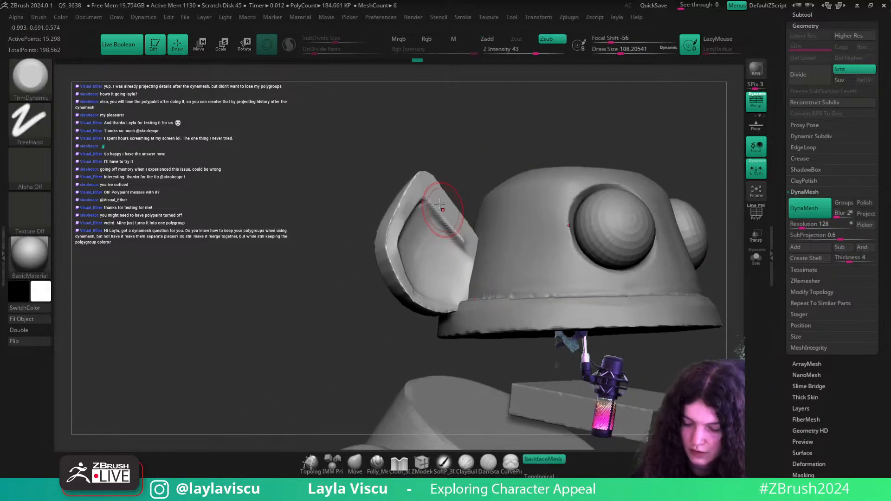
drag(465, 246, 461, 231)
- Sharpen the crease between the ear's rim and its hollow with DamStandard at a draw size of about 68
key(d)
key(s)
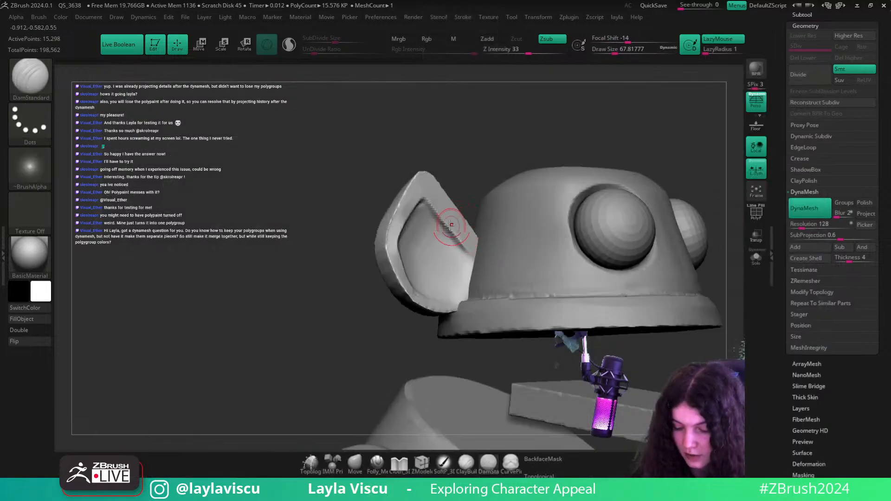
mouse_move(479, 273)
right_down()
mouse_move(472, 156)
mouse_move(519, 143)
mouse_move(398, 239)
mouse_move(403, 257)
right_up()
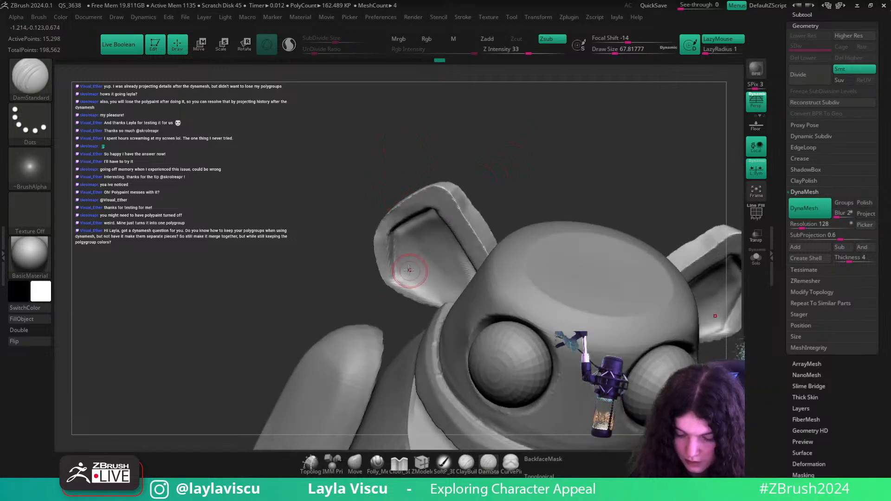
drag(409, 271, 444, 297)
right_drag(514, 158, 529, 134)
ctrl+right_drag(529, 135, 494, 74)
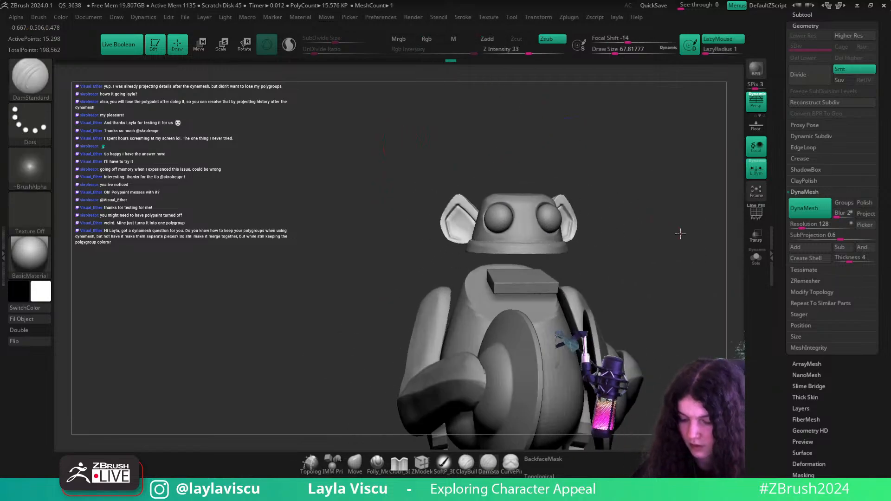
- Select the body and arms subtool in a side view, show its polyframe and inspect its lowest subdivision level
ctrl+right_drag(680, 232, 601, 310)
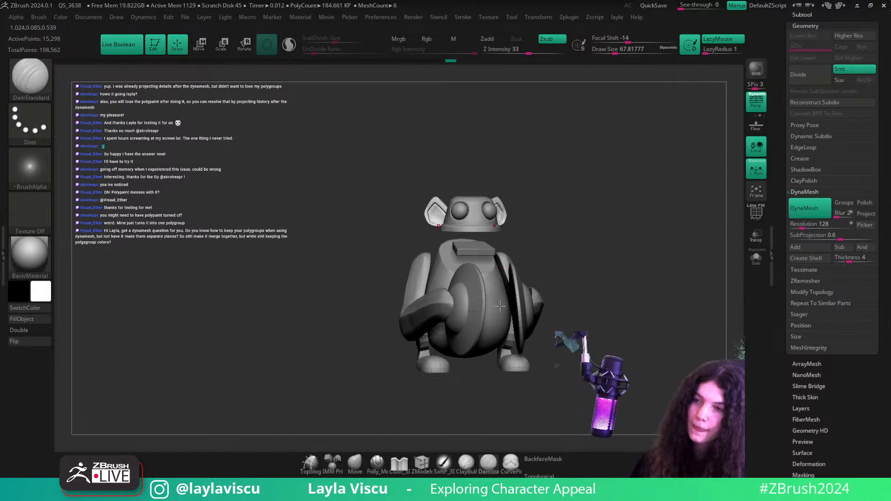
right_drag(536, 304, 544, 206)
alt+click(485, 231)
alt+click(523, 287)
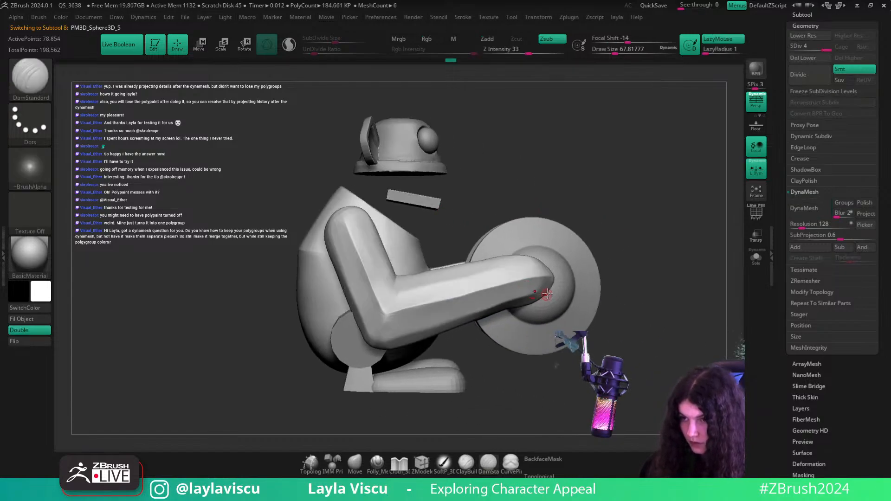
key(shift+f)
key(shift+f)
key(shift+d)
key(shift+f)
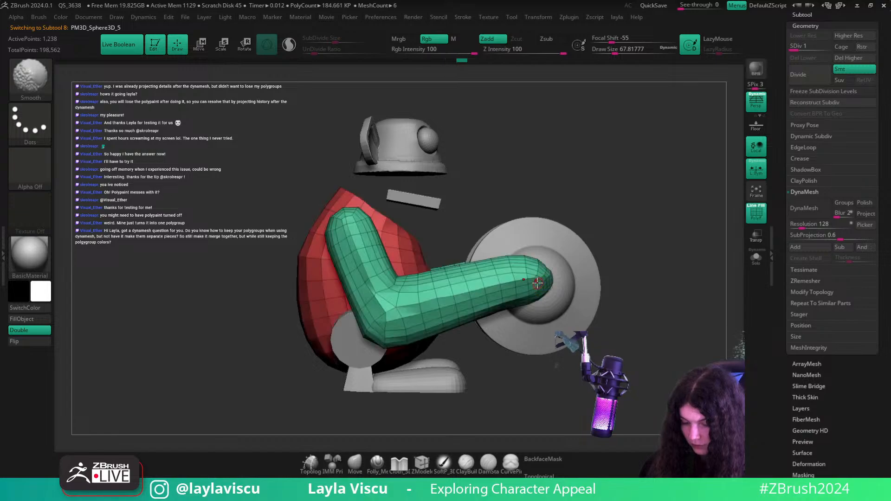
- Compare the arm mesh at higher subdivision, turn off perspective and set the subtool to subdivision level 2
key(d)
key(d)
key(d)
key(shift+f)
key(shift+f)
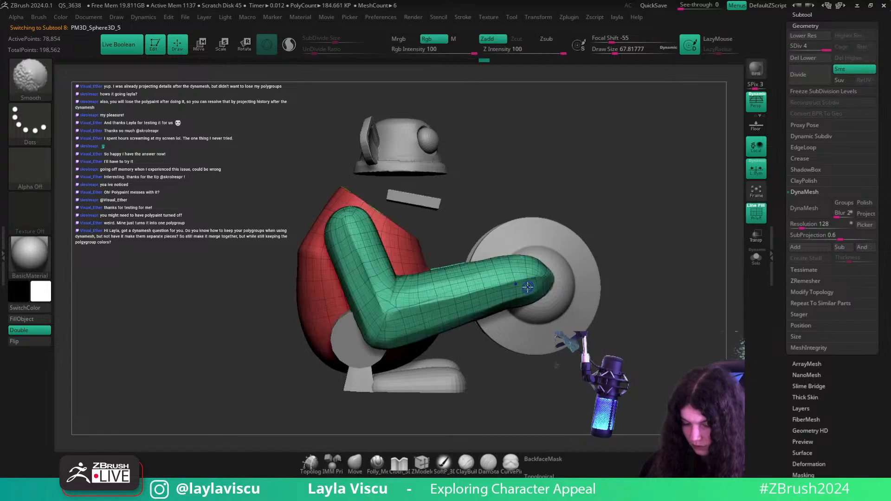
key(shift+f)
key(shift+f)
click(759, 105)
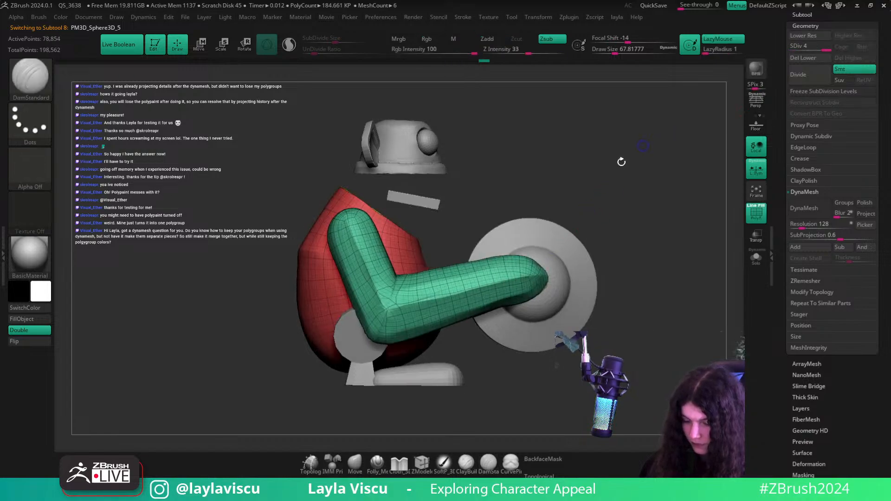
key(shift+d)
key(shift+d)
- Mask the body and arm except for the hand end, leaving a blurred transition along the forearm
ctrl+drag(625, 160, 471, 366)
ctrl+click(473, 282)
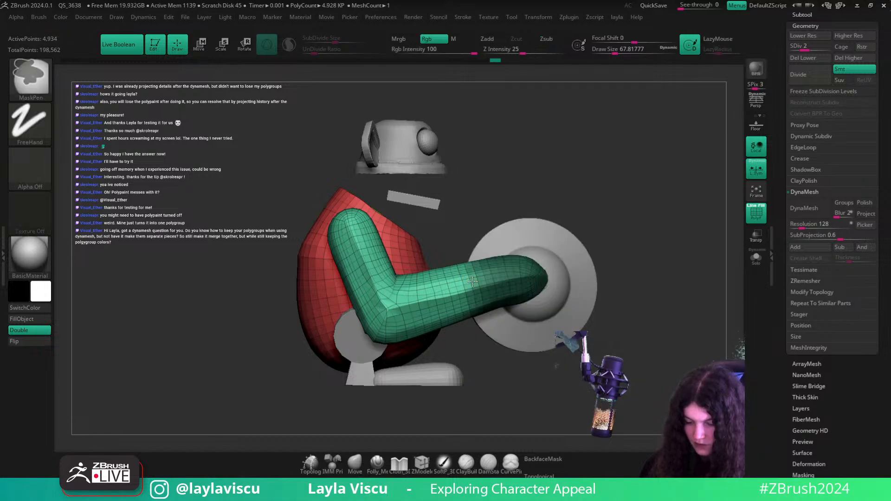
ctrl+click(473, 282)
ctrl+drag(648, 271, 644, 274)
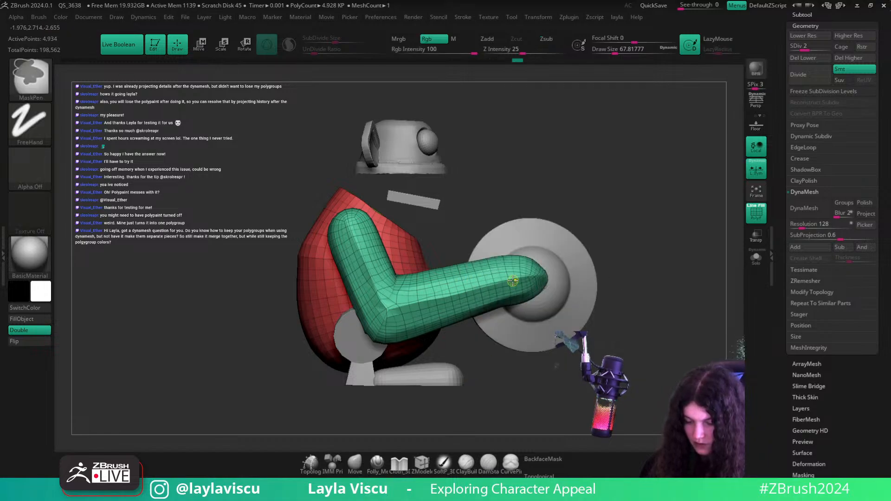
ctrl+click(644, 269)
ctrl+click(515, 283)
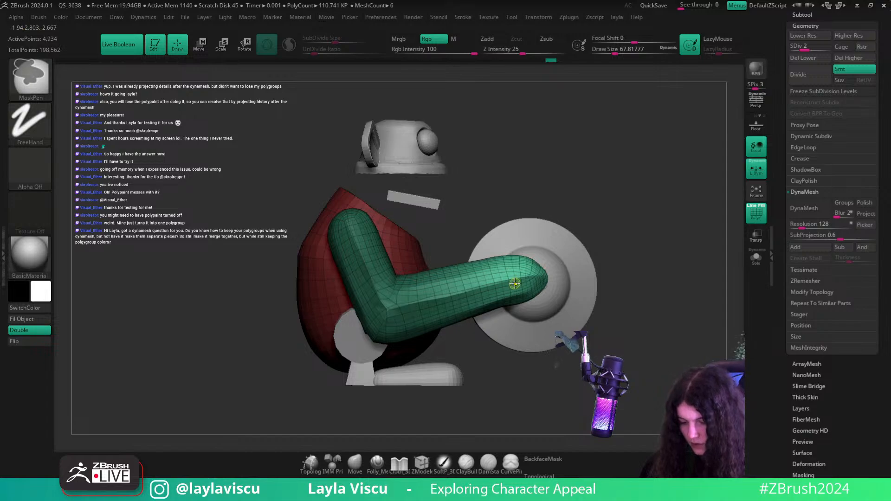
- Reset and centre the gizmo on the unmasked hand end and shift that end back to shorten the forearm
key(w)
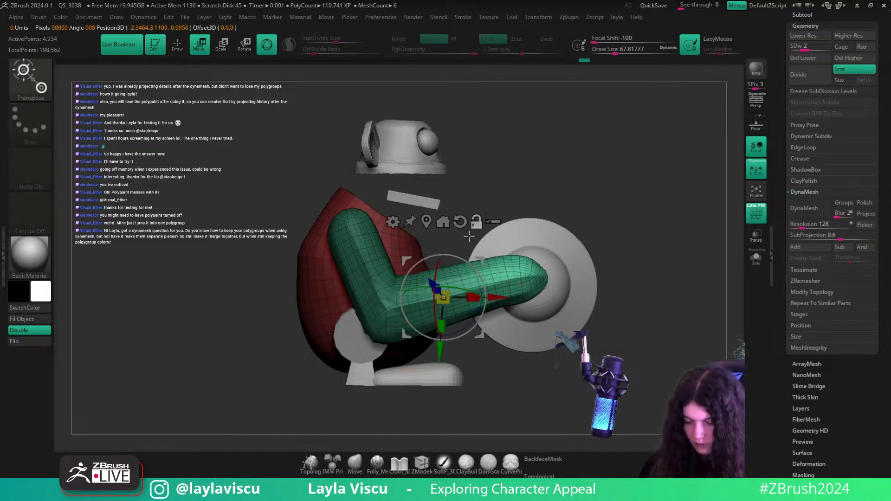
alt+click(460, 223)
click(427, 222)
mouse_move(482, 329)
alt+mouse_down()
mouse_move(420, 346)
mouse_move(421, 331)
mouse_move(405, 313)
mouse_move(423, 300)
alt+mouse_up()
key(ctrl+z)
key(b)
key(c)
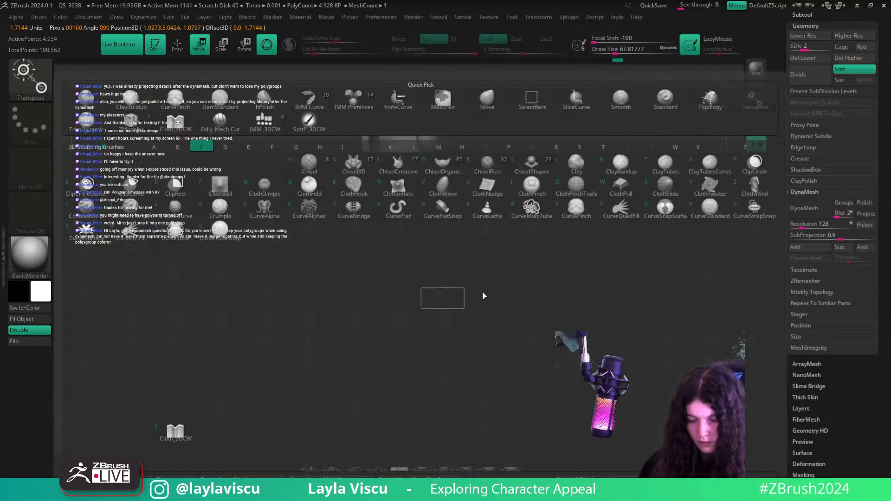
key(b)
- Pull the tip of the forearm slightly toward the cymbal's centre with the Move brush at a draw size of about 559
click(356, 463)
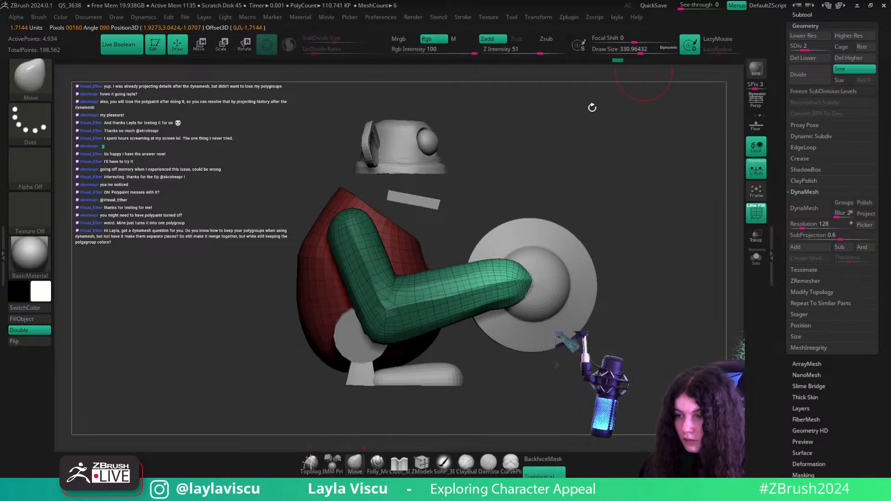
key(s)
drag(520, 288, 530, 291)
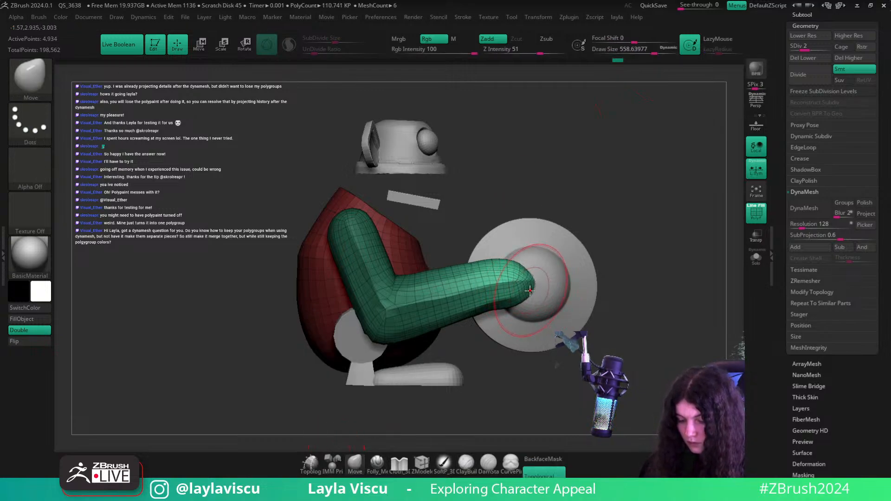
- Select the cymbals subtool and move it back toward the body with the gizmo, hiding the polyframe again
alt+click(569, 279)
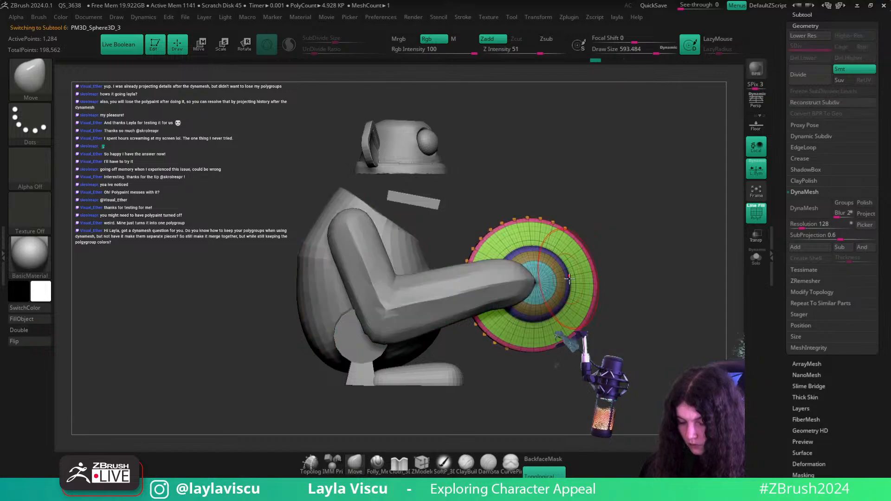
key(w)
drag(479, 279, 457, 280)
key(q)
key(shift+f)
- Compare the front view with the concept overlay, check the arm and cymbal placement from the side, and reselect the arms
mouse_move(888, 199)
mouse_down()
mouse_move(890, 264)
mouse_move(889, 199)
mouse_up()
click(797, 86)
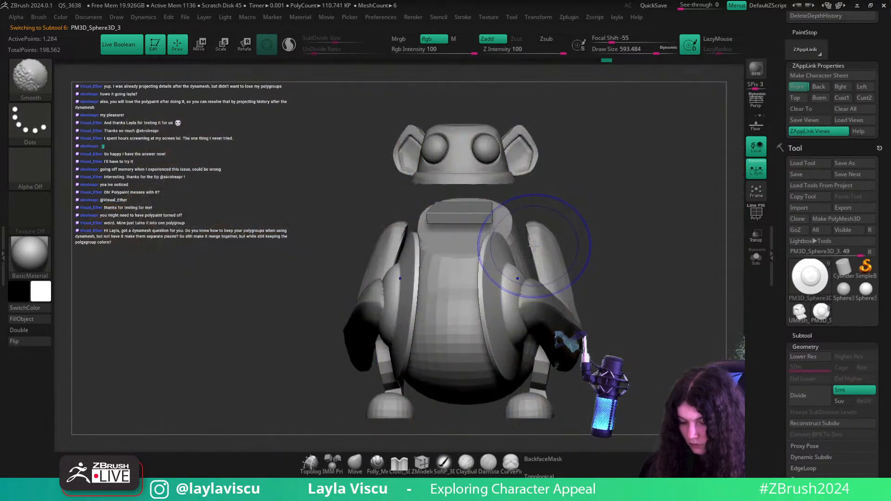
key(shift+z)
key(shift+z)
drag(598, 250, 631, 259)
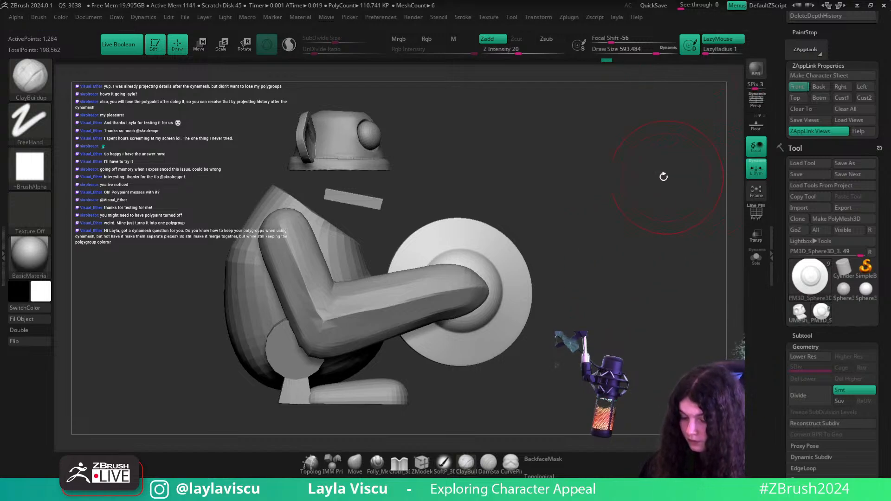
alt+drag(578, 332, 632, 313)
drag(710, 303, 652, 304)
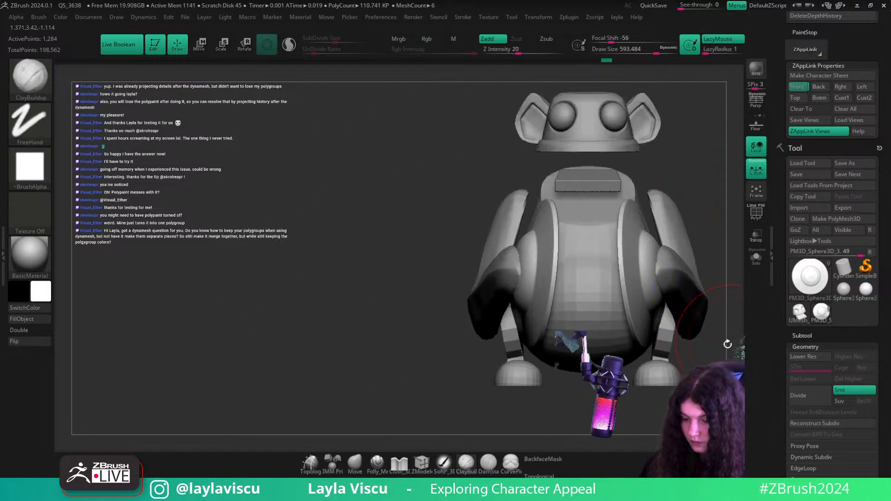
alt+drag(727, 343, 623, 385)
alt+click(472, 320)
alt+drag(686, 219, 708, 147)
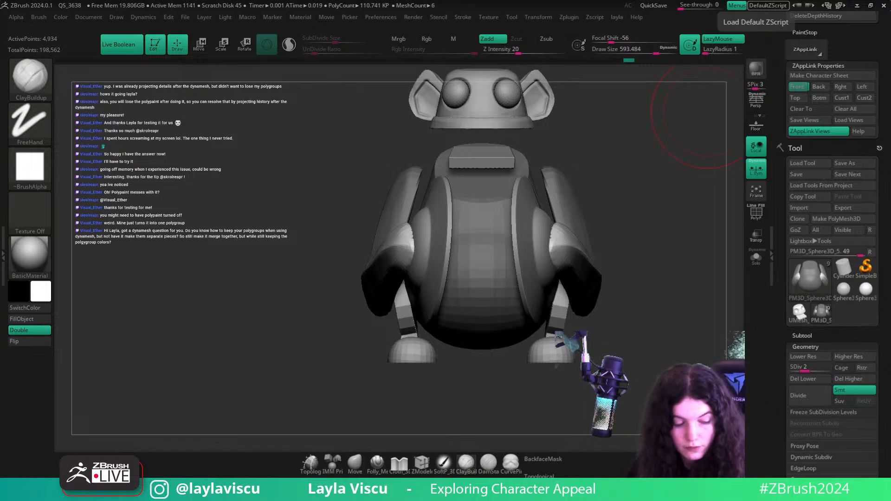
- Switch to PureRef, keep the reference board on top and examine the toy monkey concepts' arms, cymbals and jaw
right_drag(851, 12, 469, 264)
key(ctrl+shift+a)
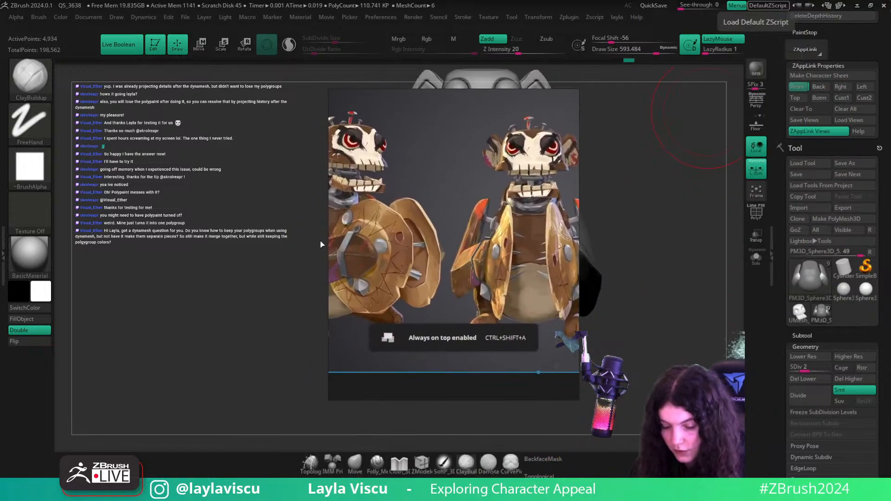
drag(328, 241, 15, 242)
scroll(256, 246, down, 3)
middle_drag(27, 177, 354, 186)
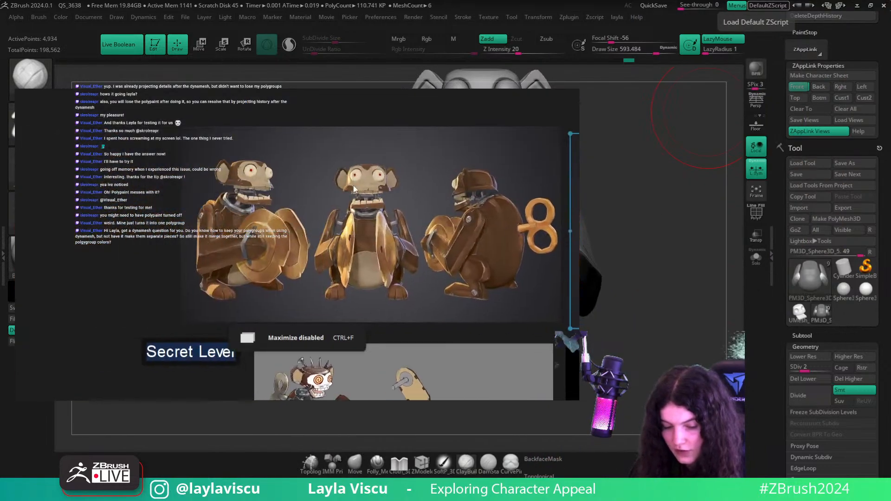
scroll(353, 185, up, 2)
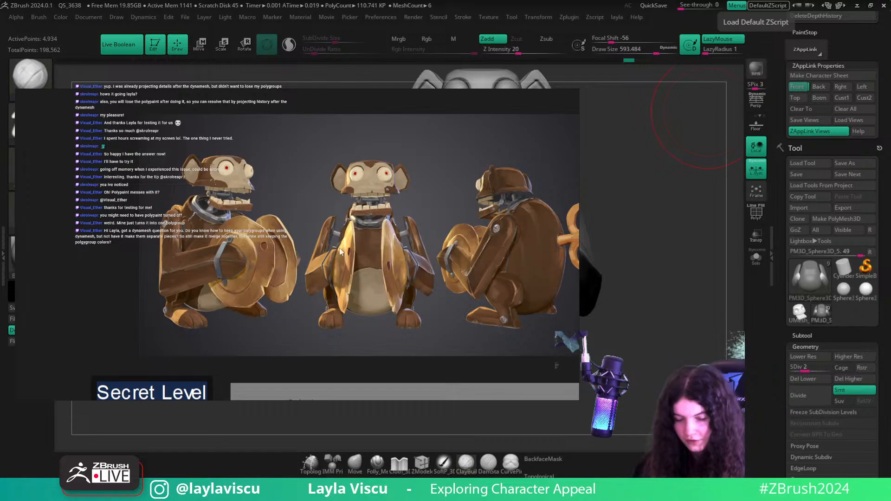
middle_drag(339, 251, 71, 221)
middle_drag(395, 250, 208, 270)
scroll(333, 231, up, 3)
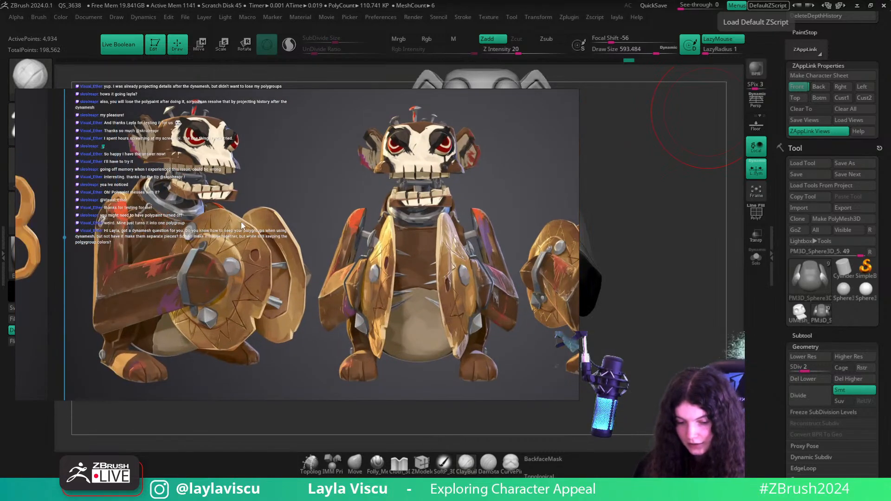
middle_drag(252, 185, 255, 207)
middle_drag(450, 238, 376, 226)
middle_drag(268, 219, 389, 218)
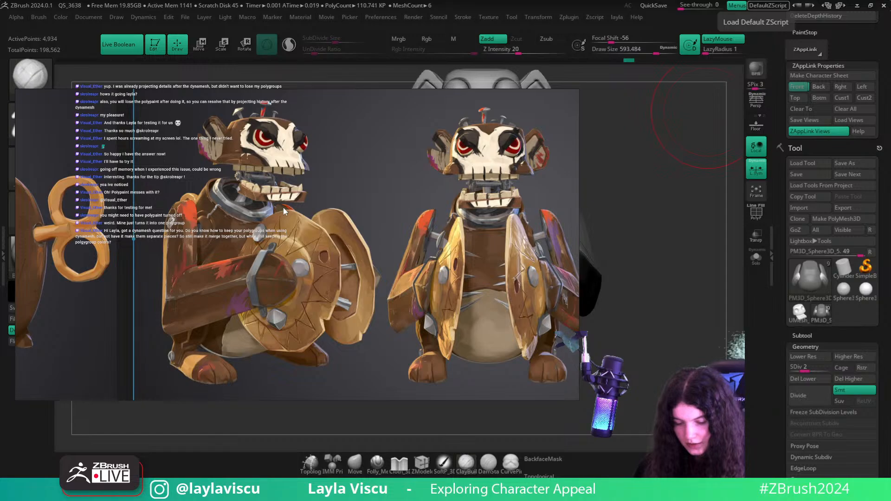
scroll(283, 208, down, 3)
right_drag(283, 207, 603, 0)
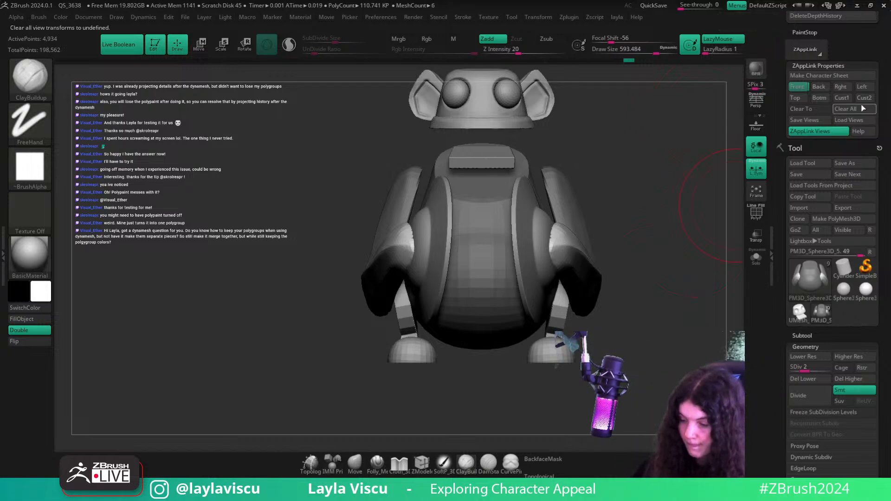
- Turn perspective back on and compare the toy's proportions with the front concept overlay, viewing it from several angles
click(757, 103)
alt+drag(667, 278, 653, 305)
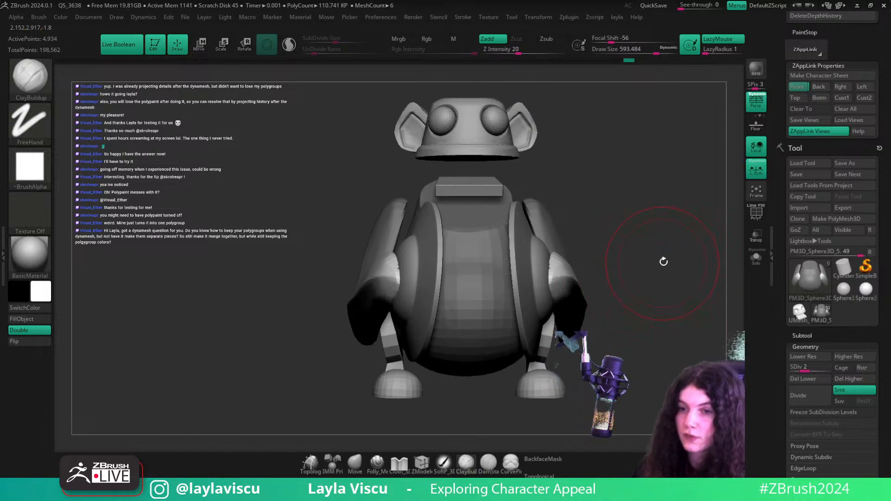
click(799, 88)
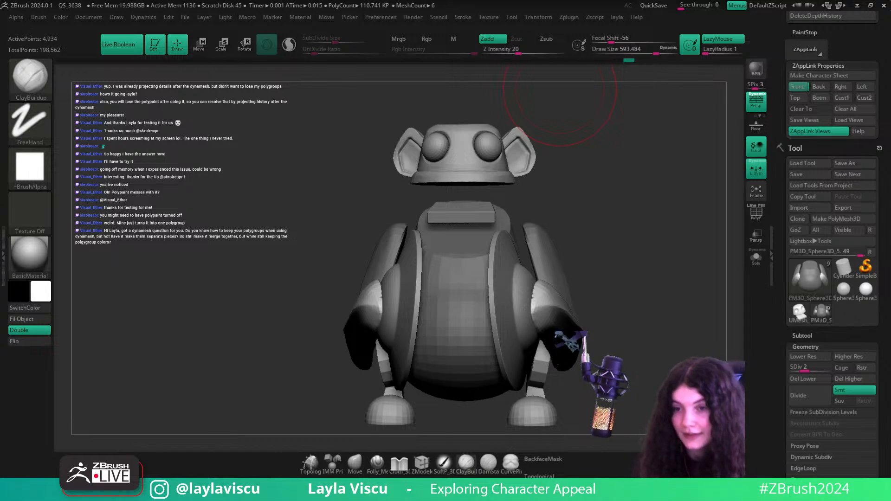
drag(638, 246, 693, 212)
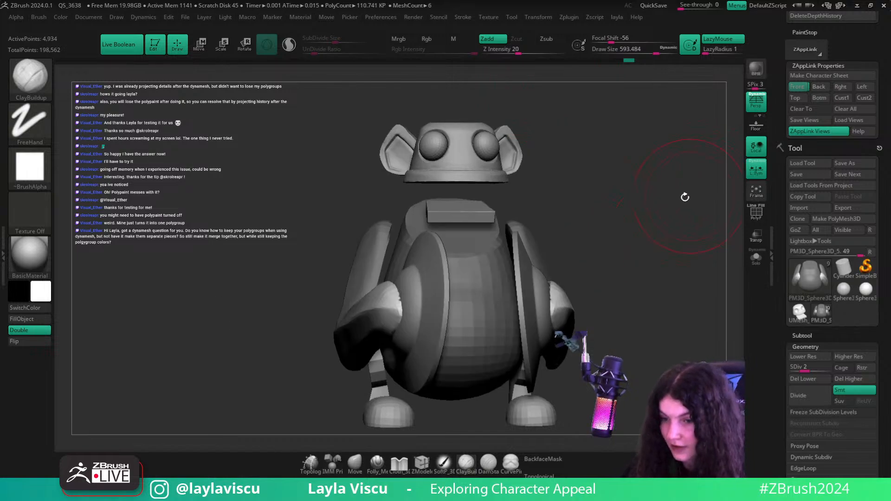
key(shift+z)
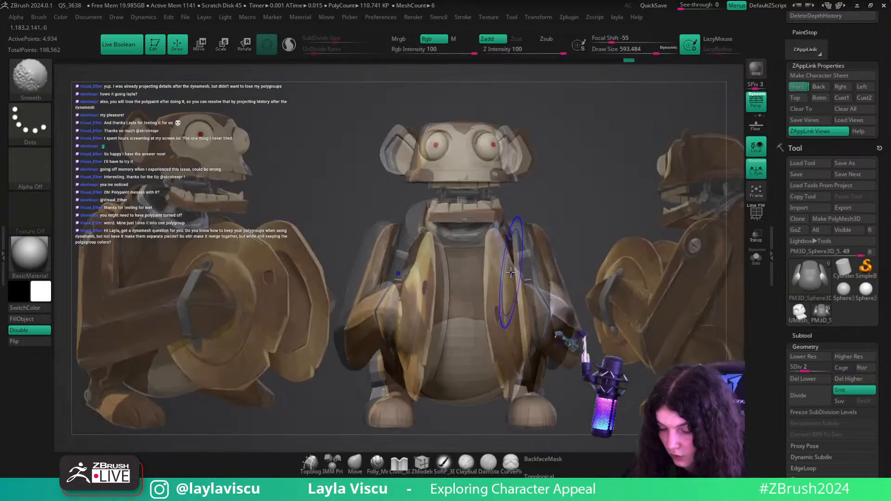
key(shift+z)
drag(623, 229, 784, 32)
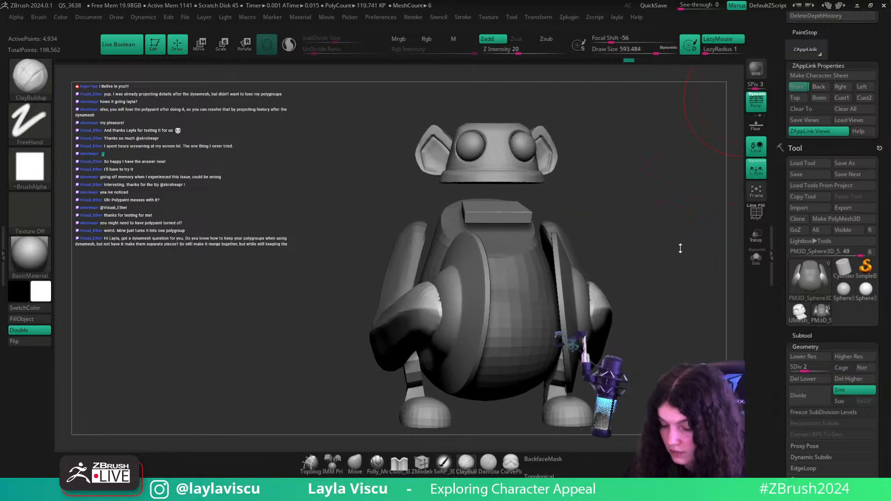
drag(680, 248, 710, 163)
- Select the head subtool, isolate it with Solo and show its polyframe from slightly below
alt+click(521, 204)
ctrl+right_drag(558, 197, 564, 241)
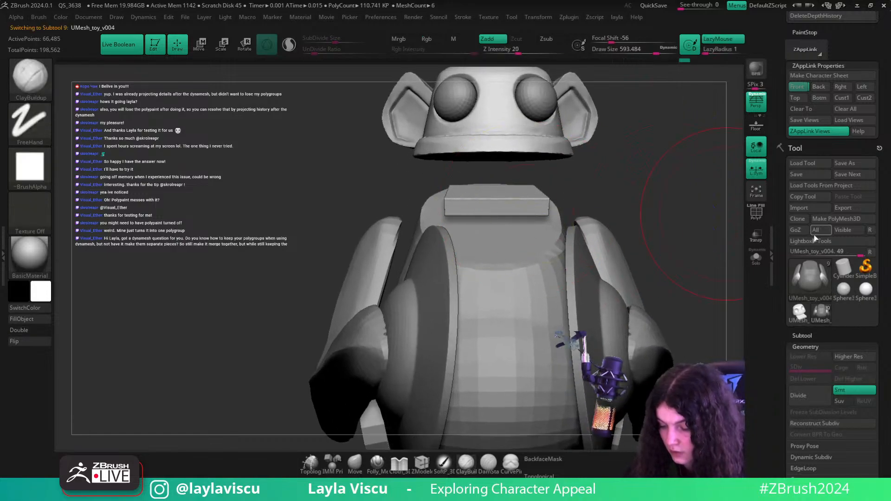
key(shift+f)
click(753, 260)
drag(665, 232, 674, 203)
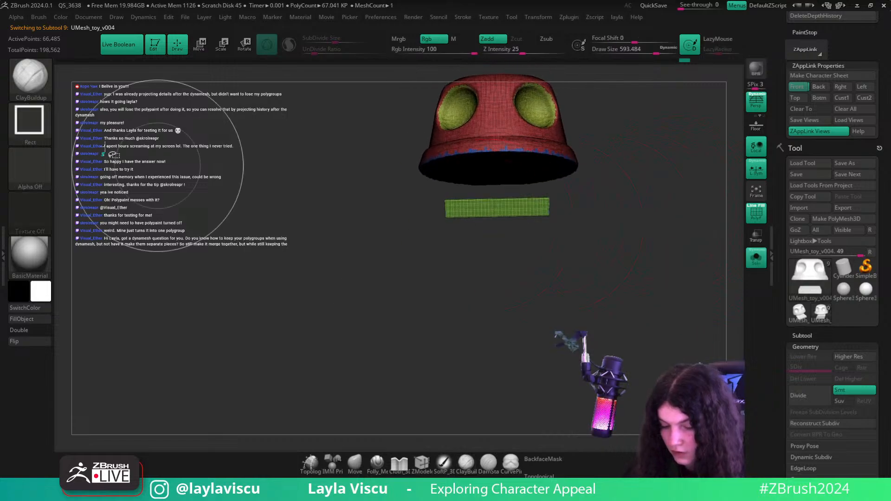
- Slice a slanted piece off the upper edge of the jaw block below the head with KnifeCurve
ctrl+shift+click(42, 89)
ctrl+shift+click(357, 133)
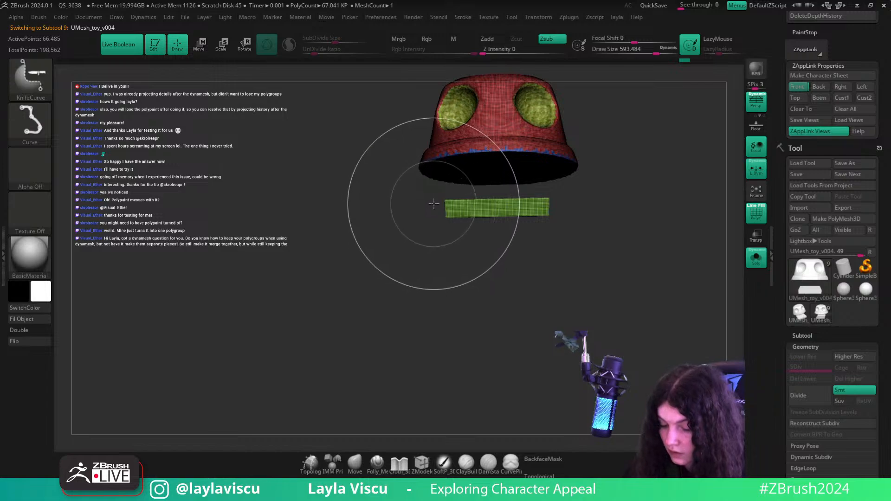
ctrl+shift+drag(434, 206, 599, 189)
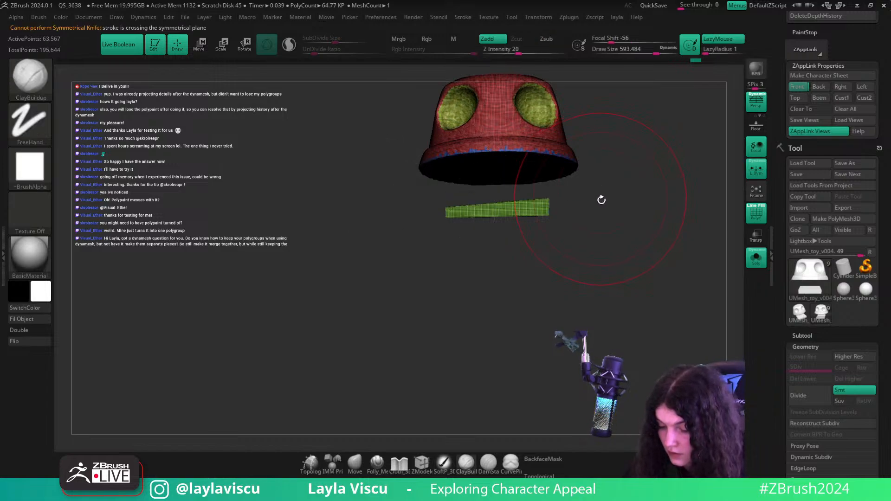
- Center the transform gizmo on the unmasked jaw block below the head and select the ClayBuildup brush
key(w)
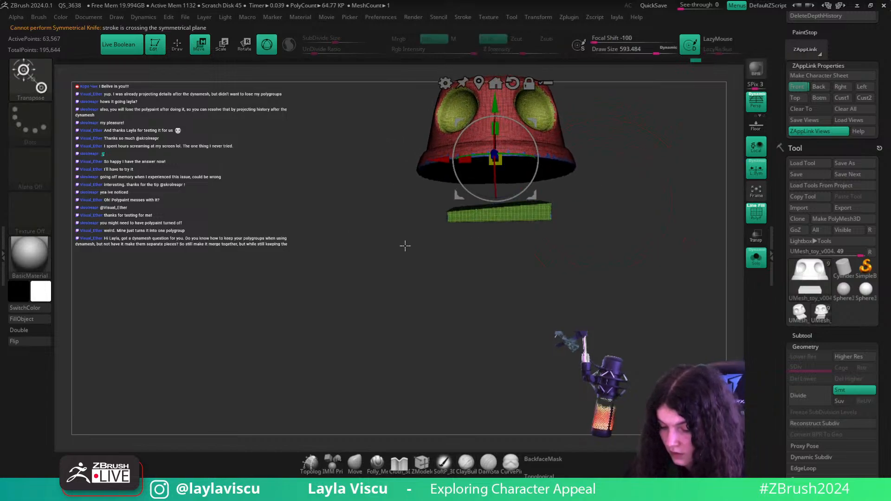
click(479, 83)
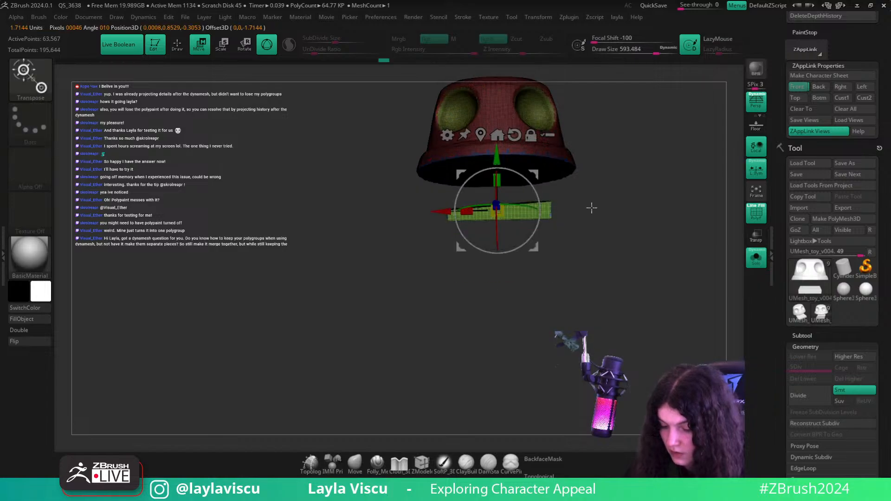
alt+drag(499, 225, 535, 255)
alt+drag(524, 219, 530, 191)
key(b)
key(c)
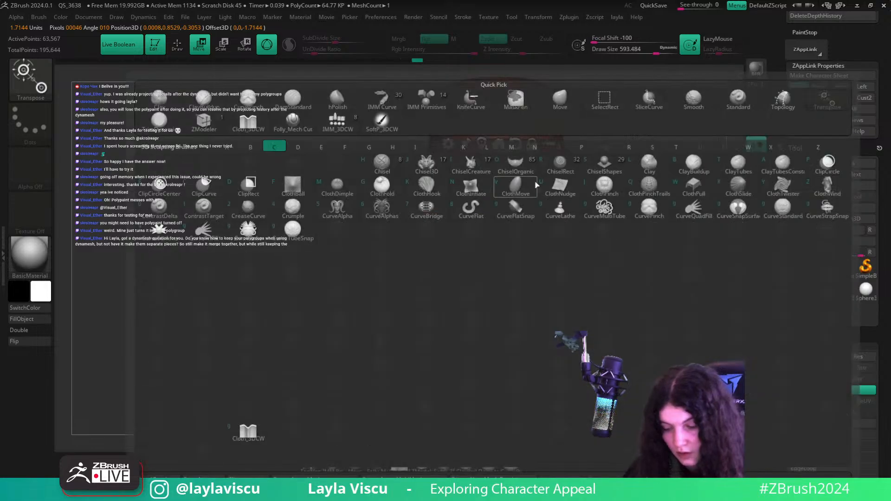
key(b)
- In the front view, widen the jaw block to about 1.12 along X and shift it sideways to match the concept overlay
key(shift+f)
click(797, 88)
key(shift+z)
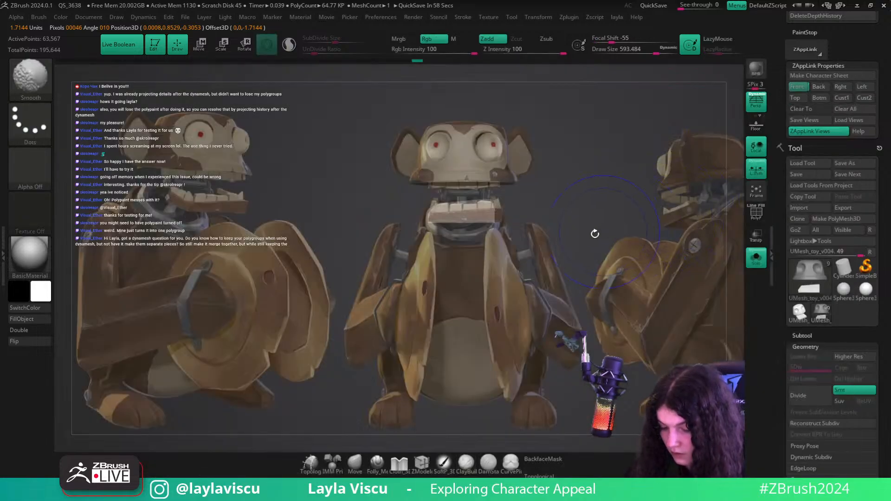
key(w)
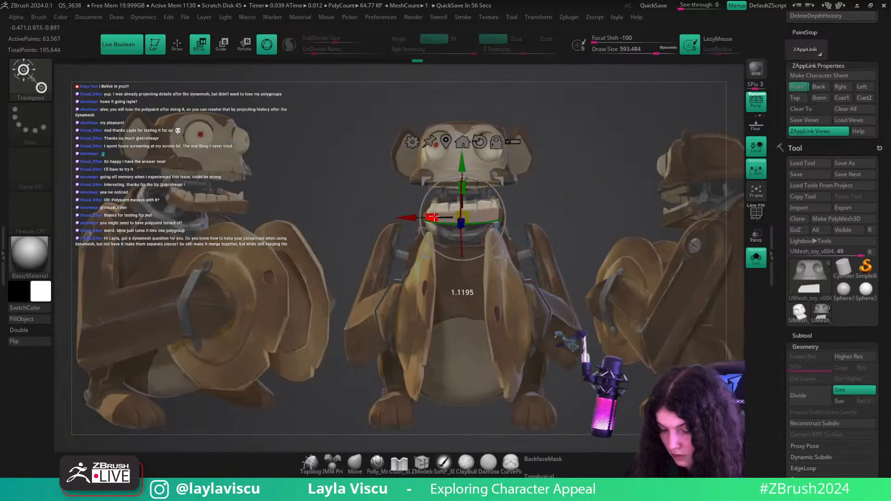
drag(433, 216, 413, 218)
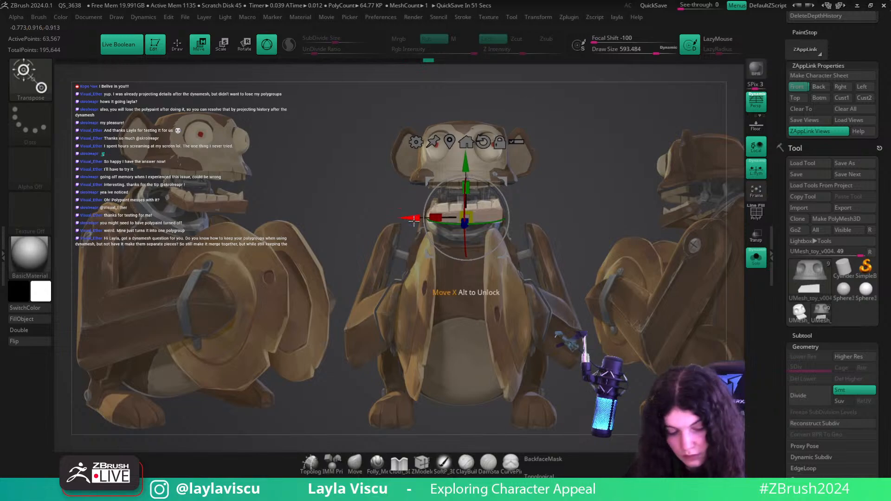
- Hide the concept overlay, clear the mask and turn off Solo to show the whole toy
key(q)
key(shift+z)
ctrl+drag(573, 193, 607, 223)
click(756, 260)
click(756, 258)
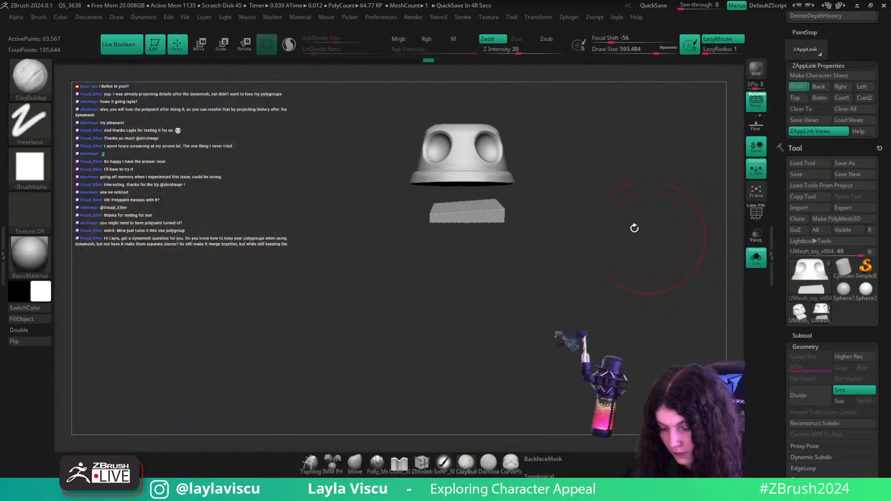
alt+drag(606, 190, 578, 206)
click(756, 258)
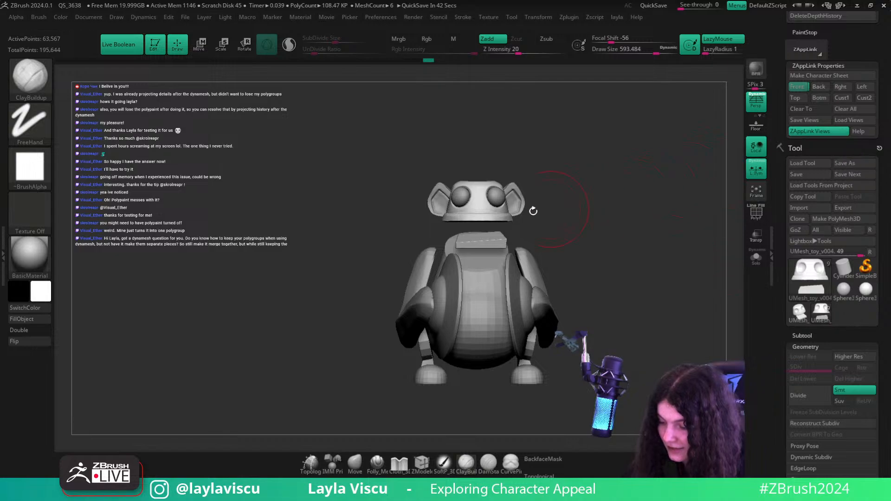
- Insert a mirrored cube from IMM Primitives under the head's front rim as the two front teeth, with the polyframe on
ctrl+right_drag(457, 215, 463, 226)
key(b)
key(i)
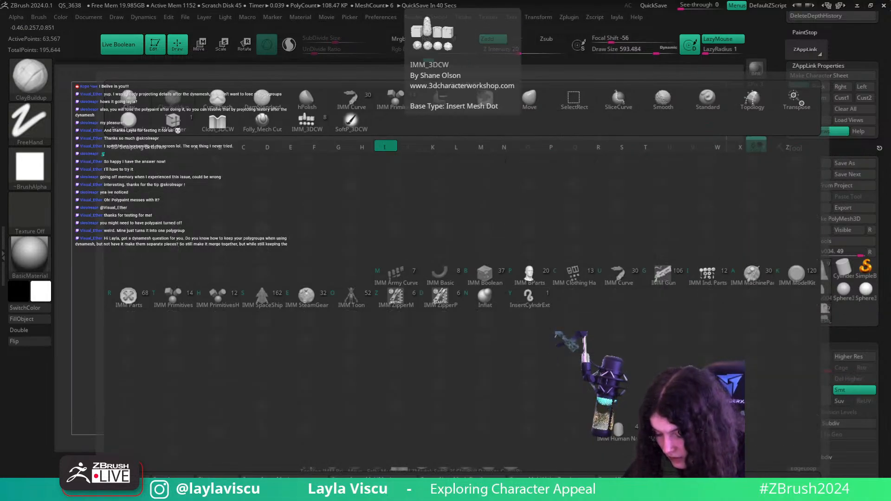
click(180, 293)
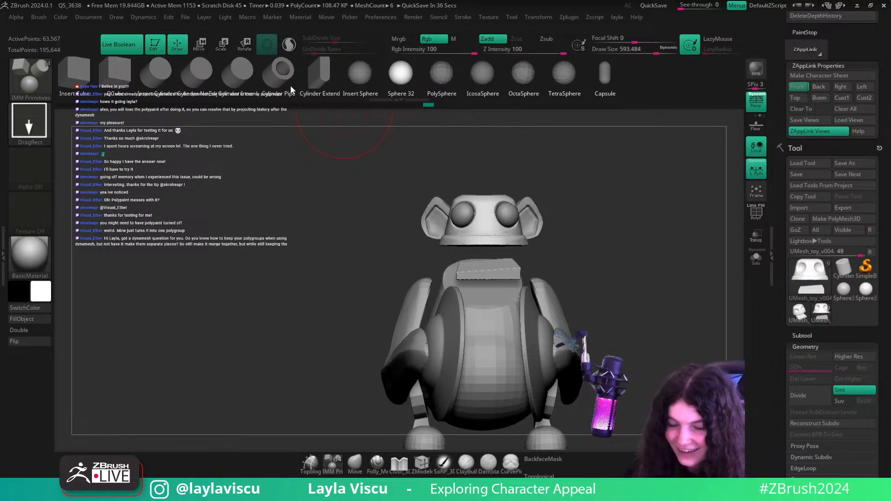
click(232, 77)
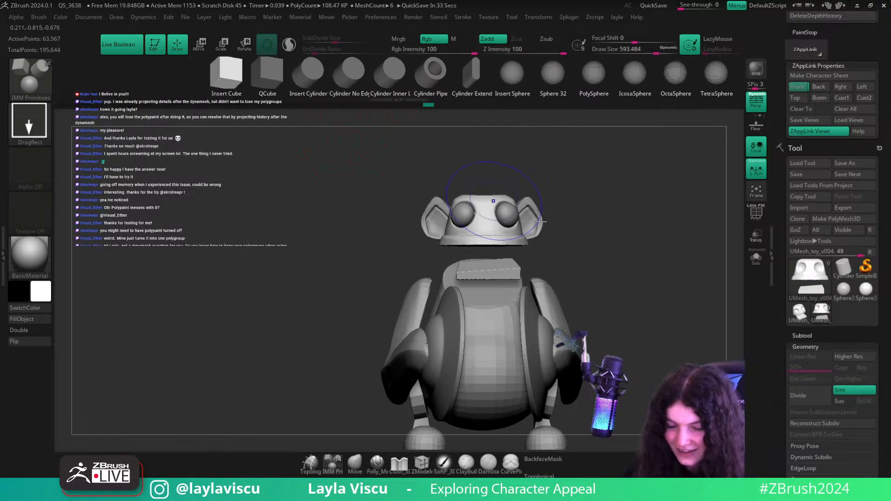
key(shift+f)
ctrl+right_drag(636, 200, 643, 177)
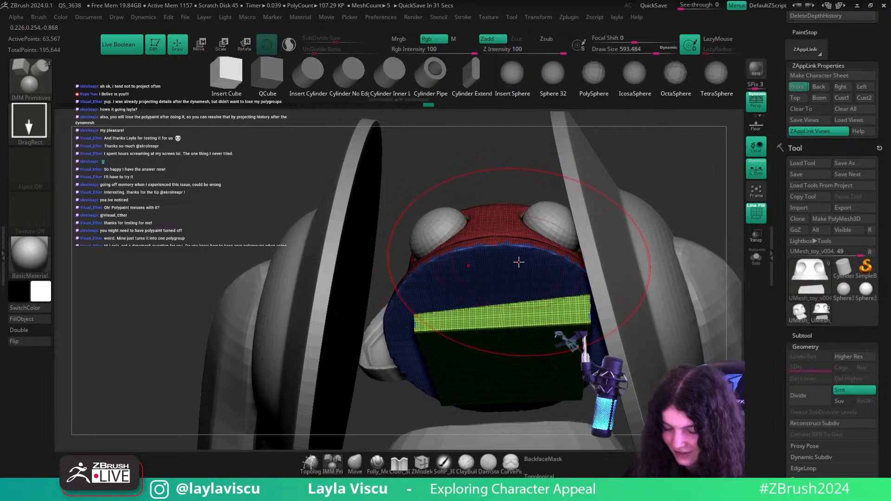
drag(513, 259, 514, 277)
right_drag(667, 171, 676, 253)
- Adjust the two cube teeth with the gizmo so they hang below the head's front rim
key(w)
right_drag(665, 308, 668, 232)
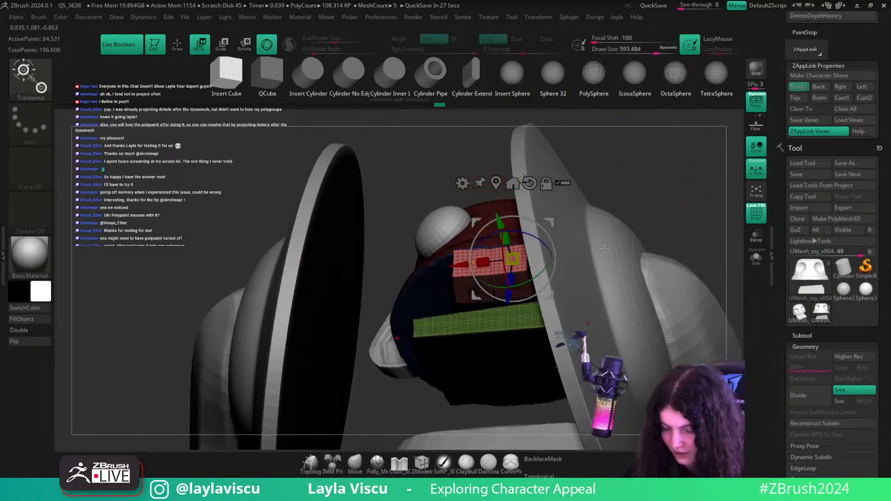
drag(506, 239, 551, 285)
shift+drag(682, 232, 839, 126)
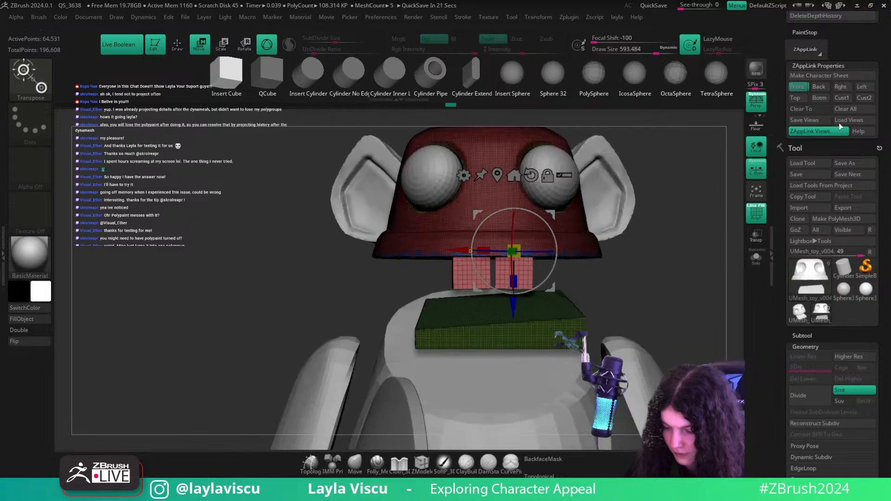
click(840, 98)
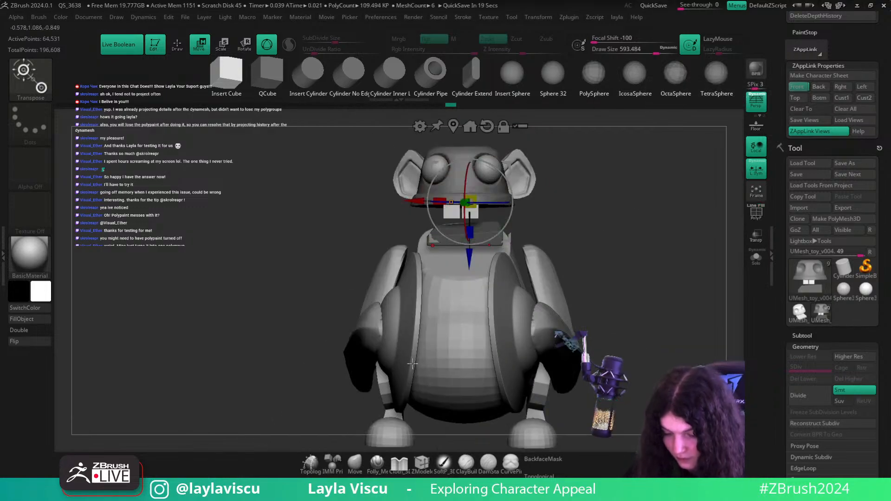
- Fit the two front teeth to the front concept overlay with the Move brush and duplicate them outward as a second pair
click(356, 463)
key(shift+z)
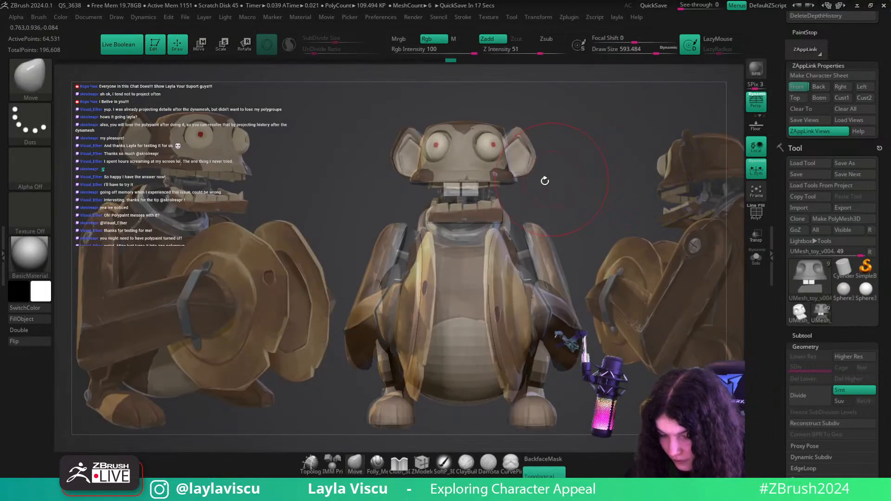
drag(470, 234, 470, 227)
drag(419, 171, 433, 170)
drag(559, 209, 619, 163)
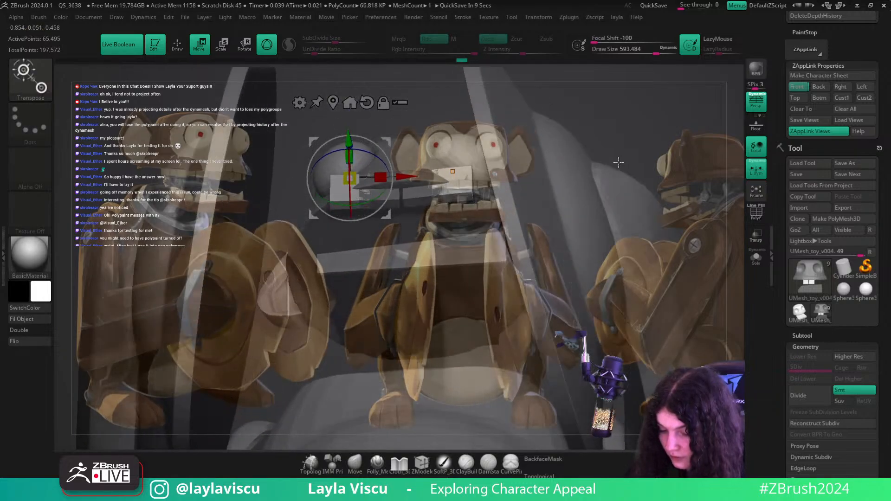
- Rotate the second tooth pair about 33 degrees to follow the head's curve and duplicate it outward as a third pair
drag(436, 148, 417, 85)
drag(375, 150, 352, 134)
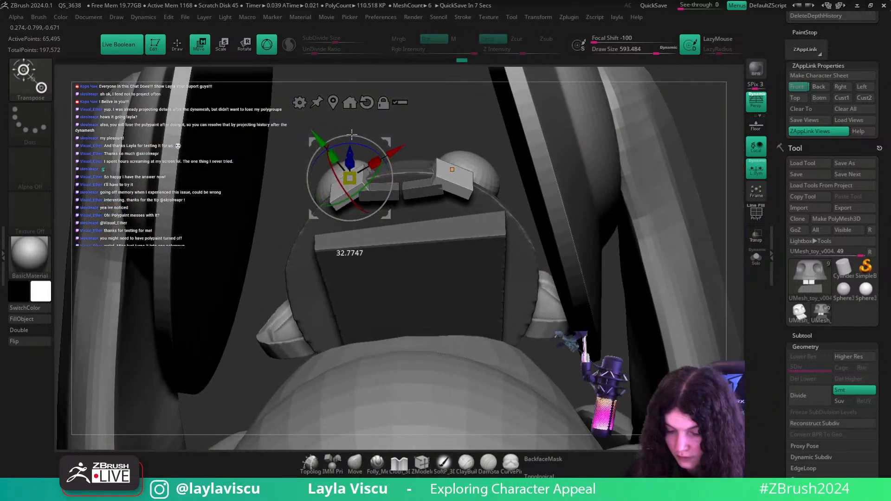
drag(389, 215, 354, 263)
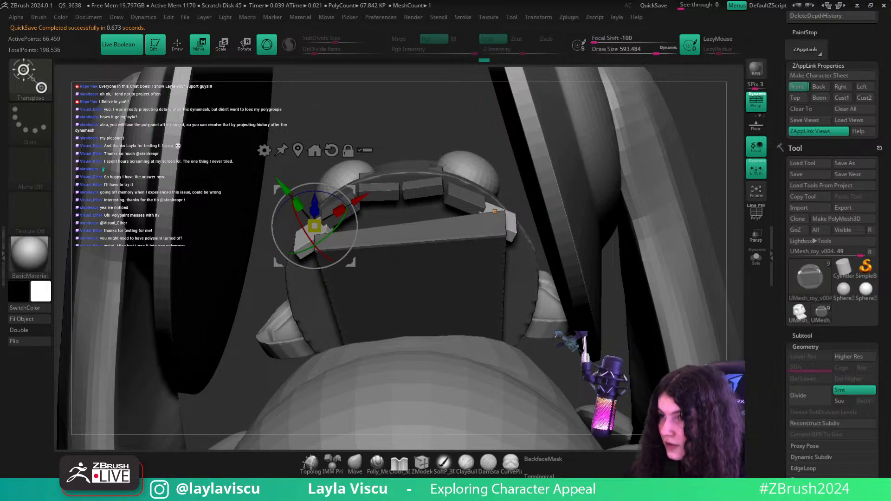
- Scale the third tooth pair to about 0.81 along X and shift it about 0.12 toward the head's rim
drag(440, 106, 564, 96)
drag(288, 215, 321, 215)
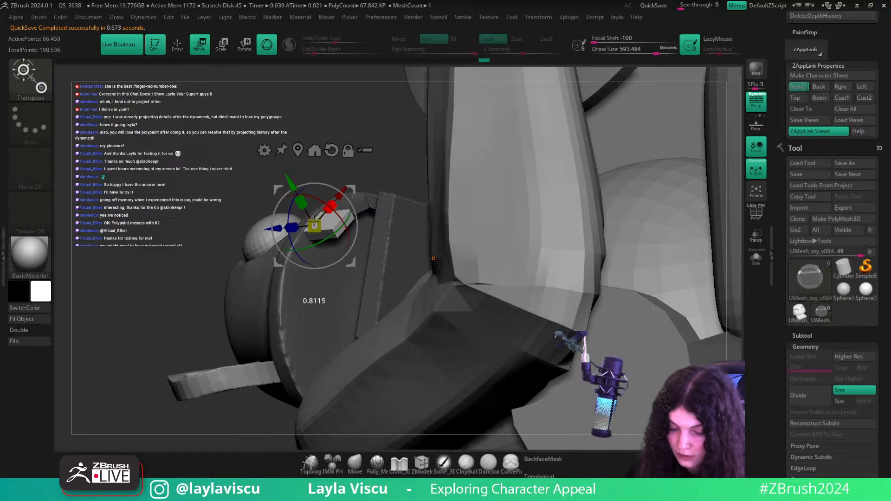
drag(394, 118, 387, 197)
drag(252, 217, 238, 215)
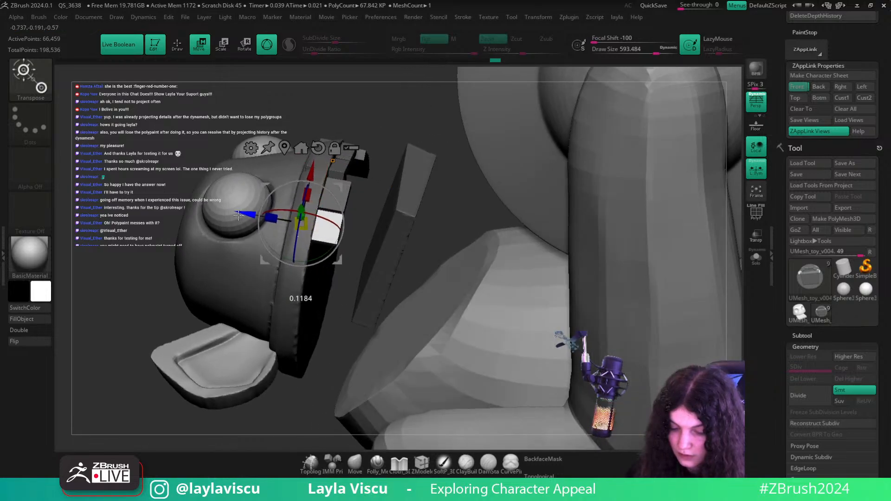
- Duplicate the third tooth pair toward the back as a fourth pair and align it with the curve of the head's rim
drag(391, 179, 387, 123)
ctrl+drag(311, 189, 304, 207)
drag(293, 248, 290, 269)
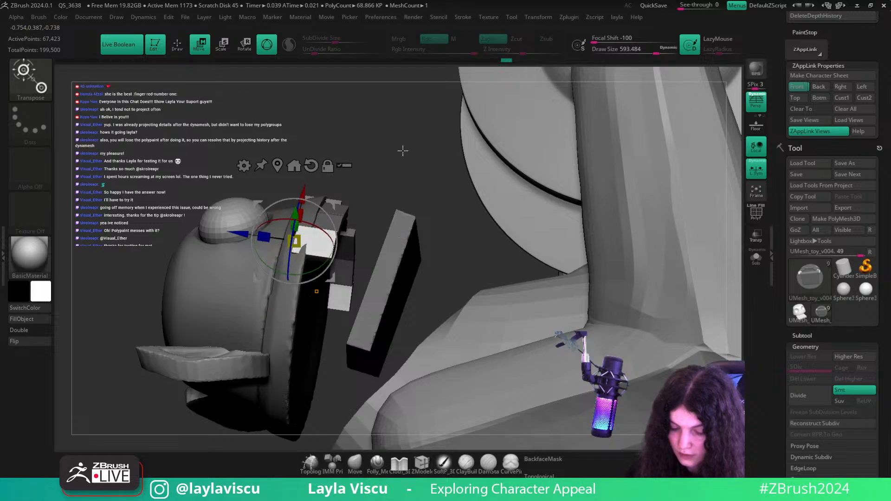
drag(403, 150, 398, 204)
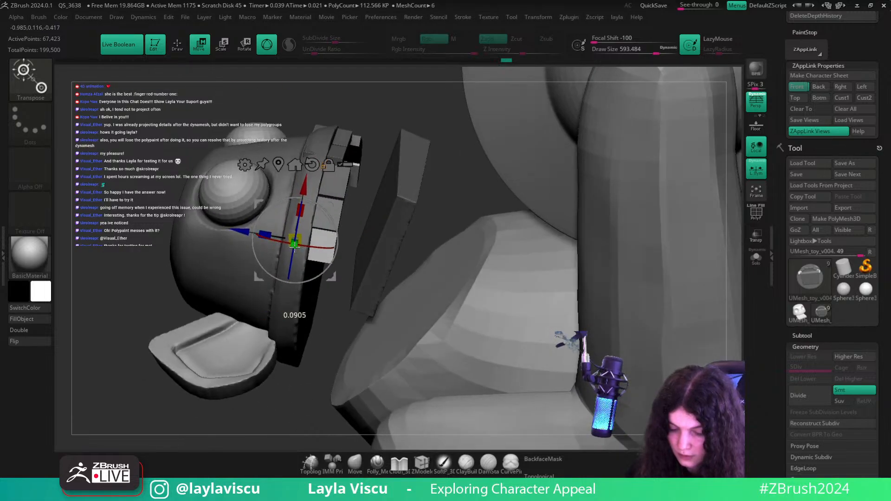
drag(308, 184, 308, 183)
drag(382, 96, 369, 30)
drag(350, 129, 332, 135)
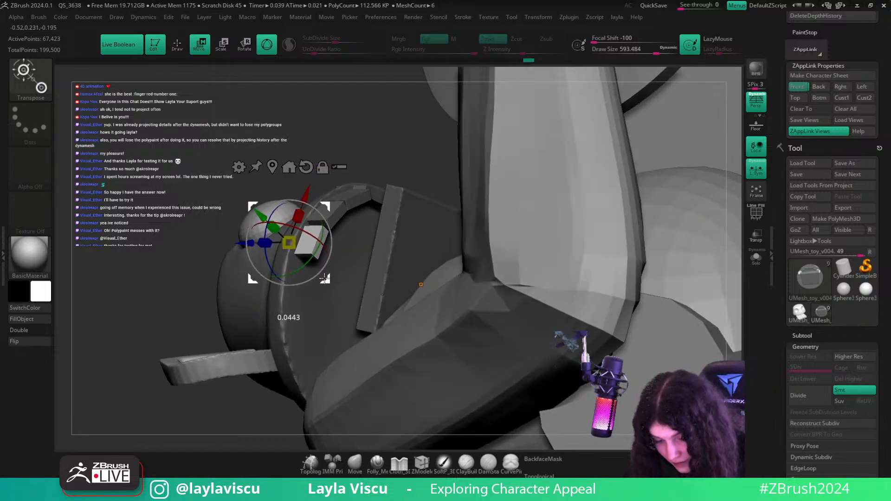
- Duplicate the fourth tooth pair farther back as a fifth pair, then nudge and turn it to follow the rim
drag(324, 278, 312, 313)
mouse_move(340, 122)
mouse_down()
mouse_move(347, 169)
mouse_move(330, 122)
mouse_up()
drag(242, 247, 235, 240)
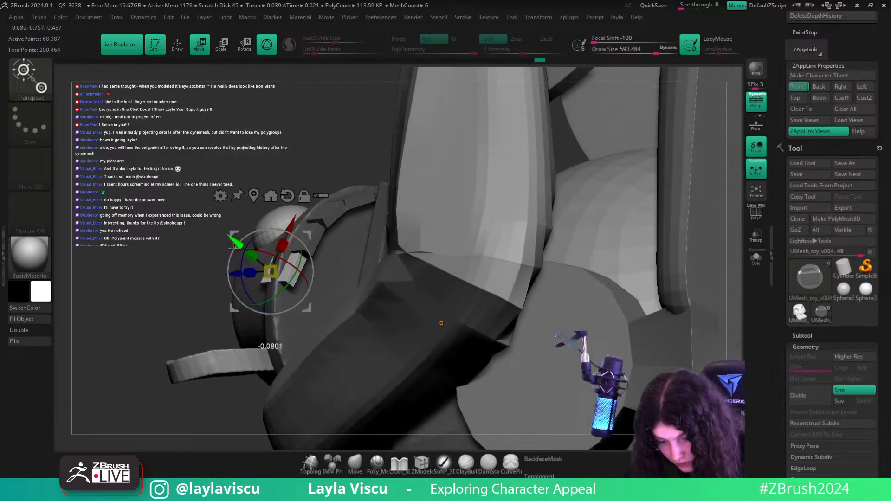
drag(259, 311, 271, 313)
drag(306, 234, 310, 237)
drag(322, 143, 326, 212)
ctrl+right_drag(325, 212, 535, 167)
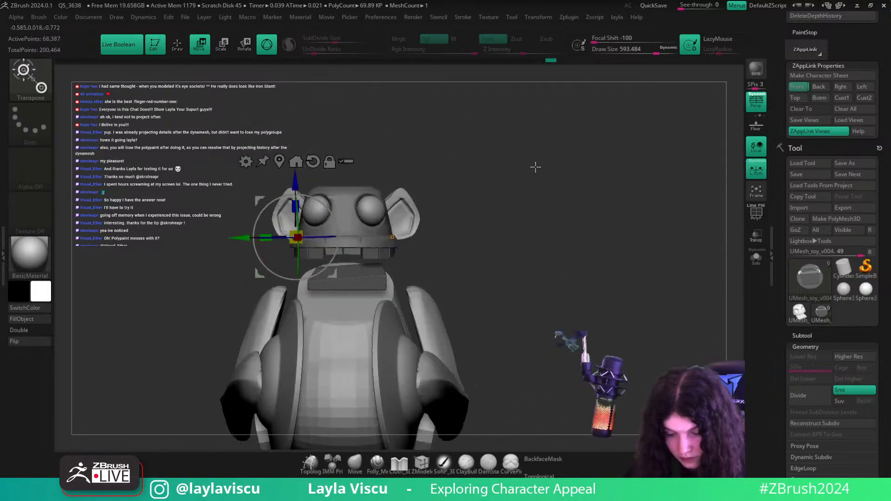
- Clear the mask, hide everything in the head subtool except the row of teeth and show its polyframe
click(354, 464)
ctrl+drag(475, 318, 492, 302)
alt+right_drag(512, 241, 552, 237)
mouse_move(552, 237)
ctrl+right_down()
mouse_move(477, 283)
mouse_move(464, 306)
ctrl+right_up()
ctrl+shift+click(408, 287)
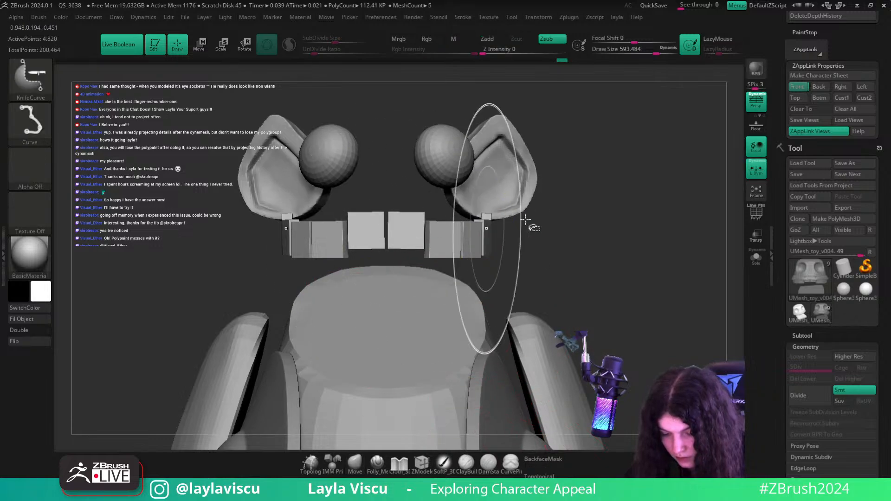
key(shift+f)
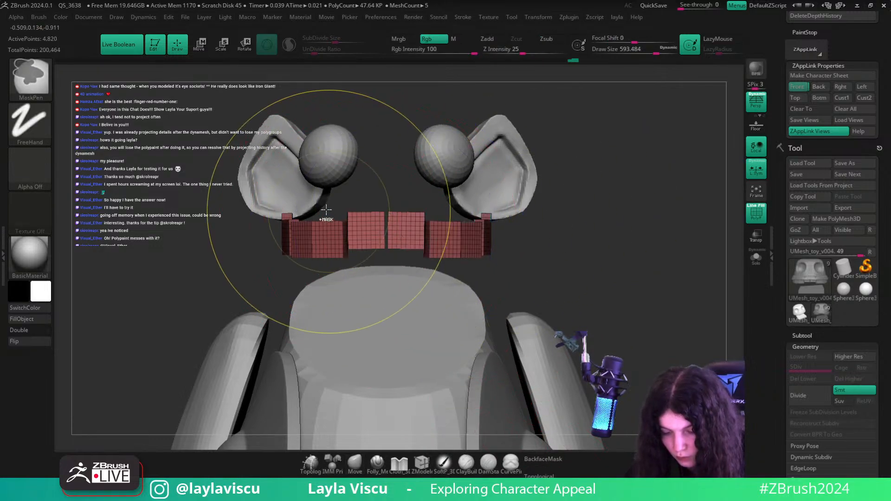
- Isolate the two front teeth with SelectRect, give them their own polygroup and unhide the rest of the head
click(36, 75)
ctrl+shift+click(386, 231)
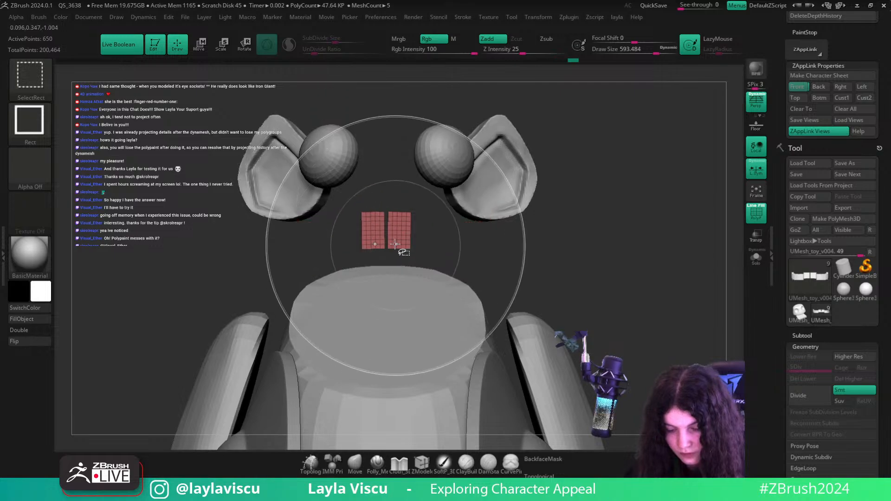
key(ctrl+w)
ctrl+shift+click(605, 185)
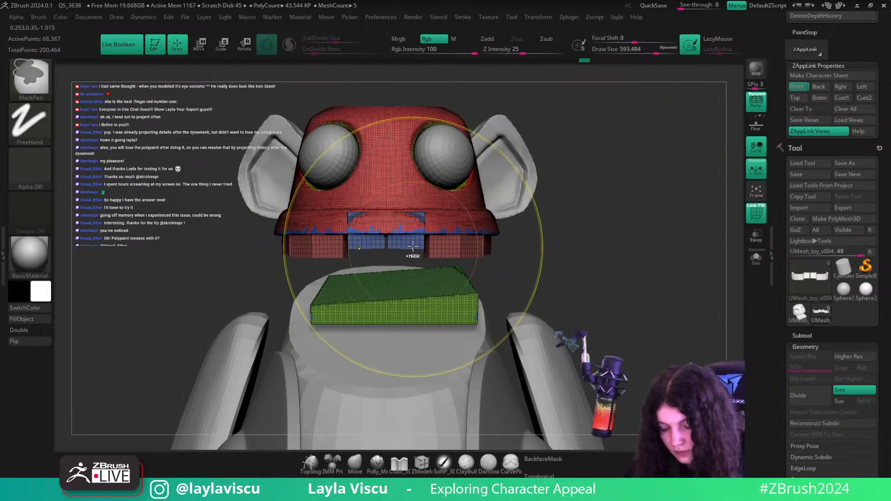
- Mask everything except the two front teeth and move them down about 0.085
ctrl+shift+click(413, 244)
ctrl+shift+click(611, 218)
key(w)
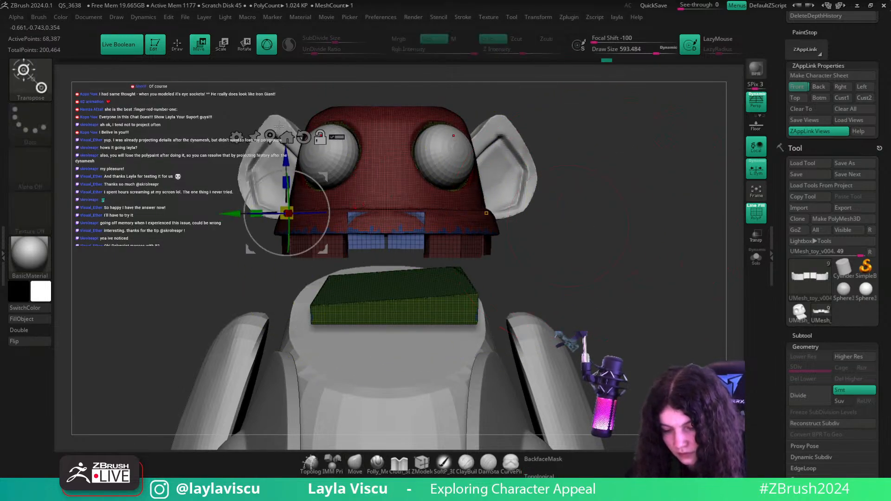
drag(366, 178, 366, 186)
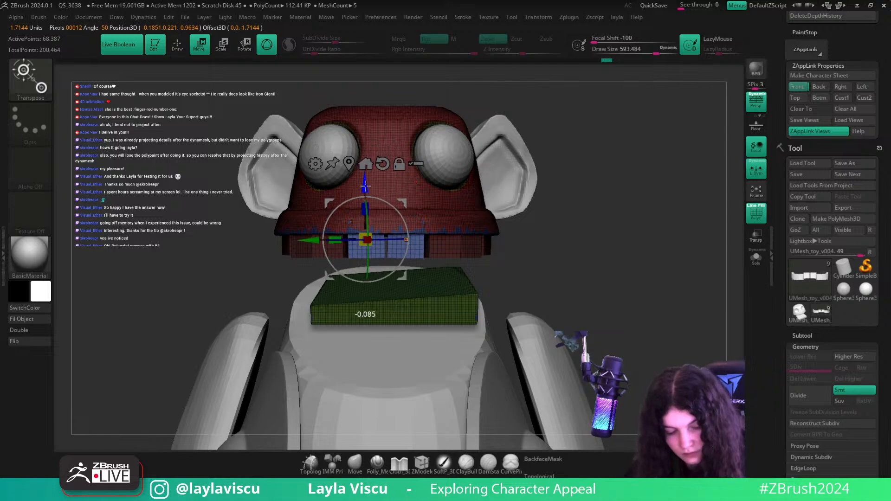
- Hide the polyframe and compare the row of teeth with the front concept overlay, with the Move brush selected
key(shift+f)
click(799, 88)
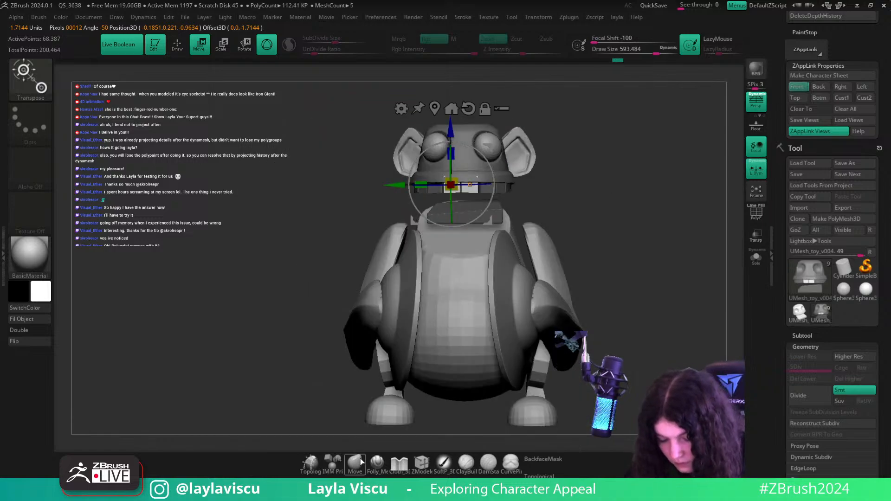
click(361, 461)
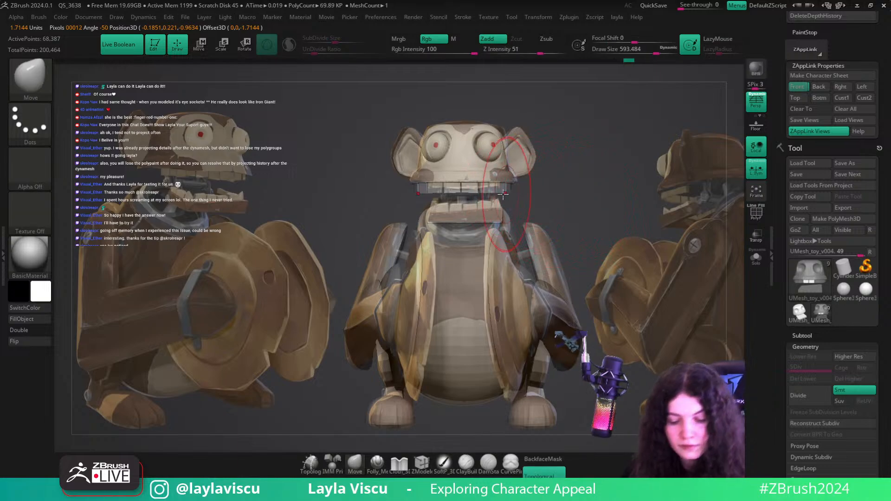
key(ctrl)
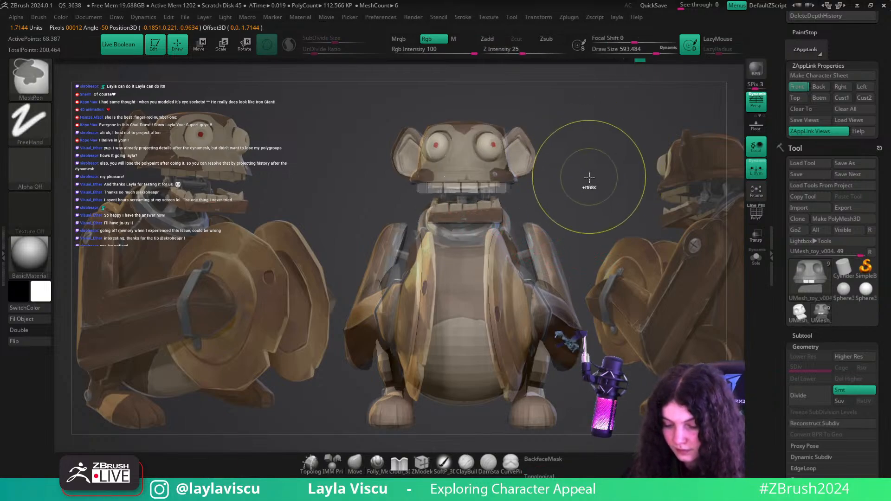
- Move the unmasked row of upper teeth down by about 0.05 against the front concept overlay, and return to the Move brush
key(w)
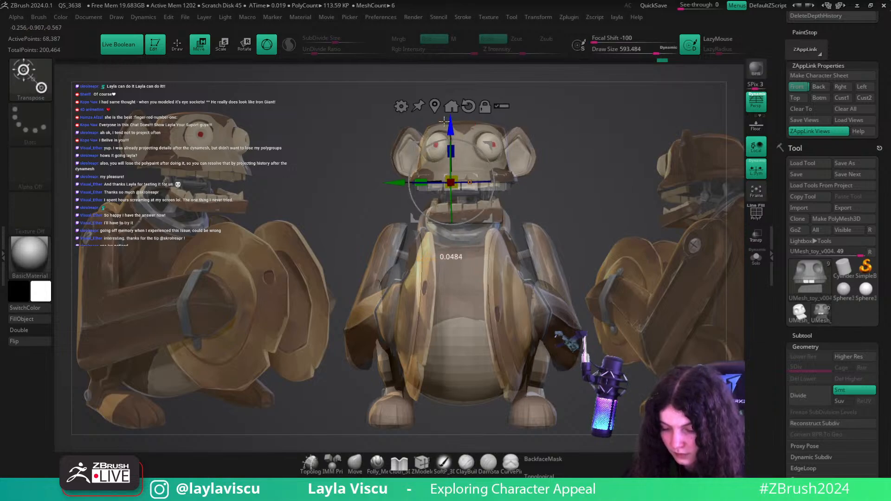
drag(444, 121, 450, 129)
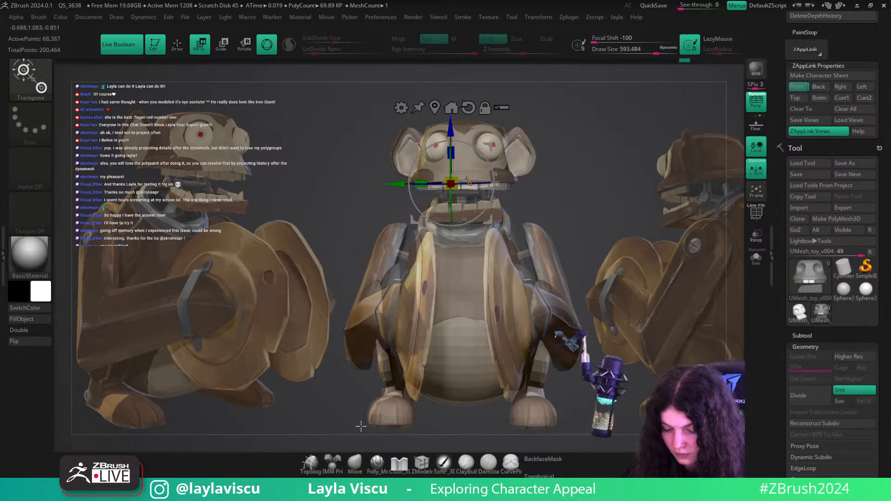
click(354, 461)
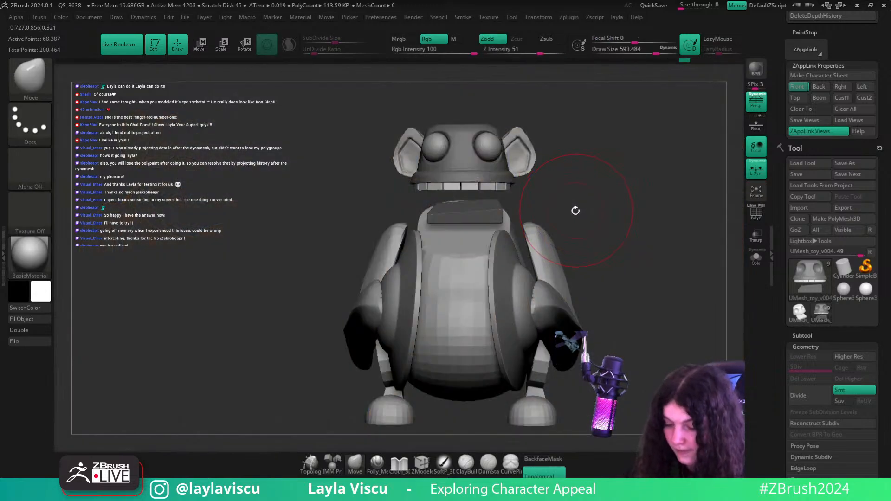
- Center the gizmo on the unmasked teeth, narrow the row to about 0.73 and raise it slightly towards the head
key(w)
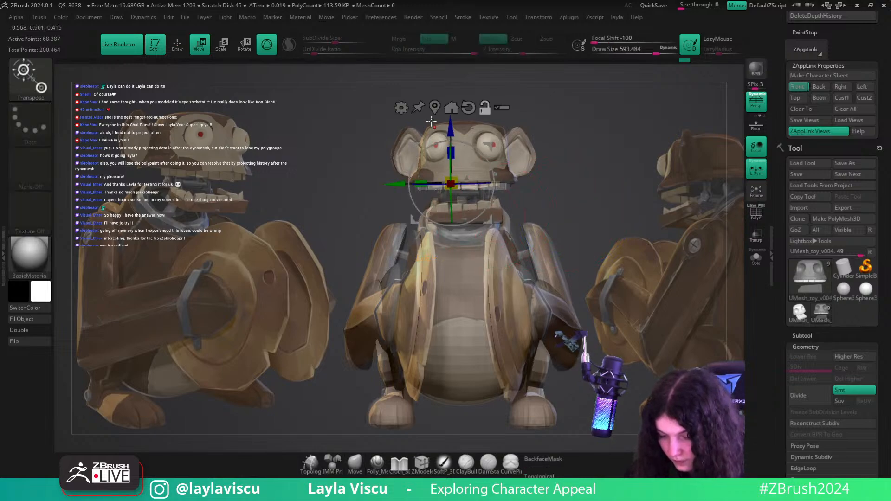
click(434, 109)
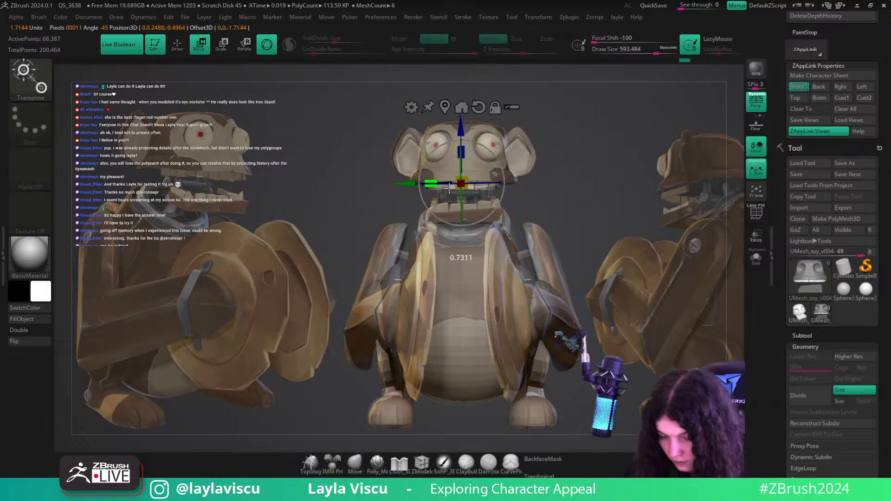
drag(448, 188, 449, 188)
drag(459, 126, 458, 125)
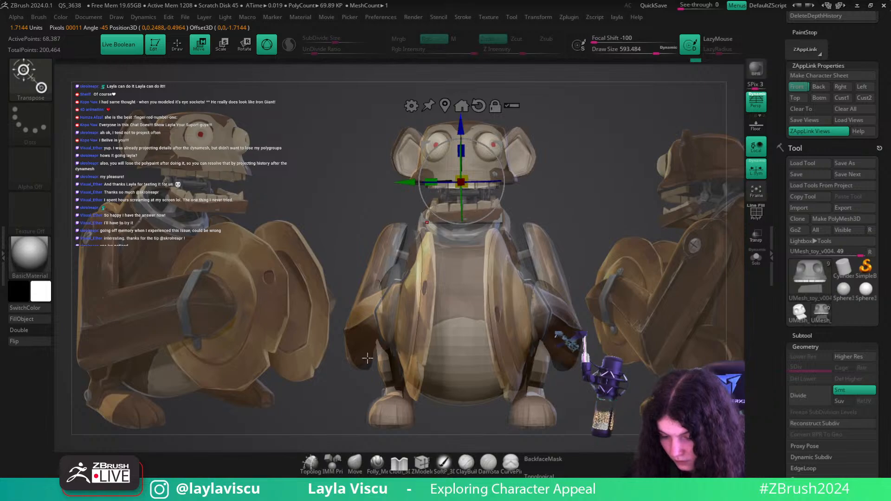
click(355, 461)
- Reduce the Move brush to a draw size of about 154 and nudge the front teeth into the curve as seen from below
mouse_move(590, 193)
mouse_down()
mouse_move(596, 132)
mouse_move(602, 197)
mouse_move(593, 133)
mouse_up()
ctrl+right_drag(483, 163, 433, 238)
key(s)
mouse_move(423, 176)
mouse_down()
mouse_move(404, 176)
mouse_move(425, 162)
mouse_up()
key(s)
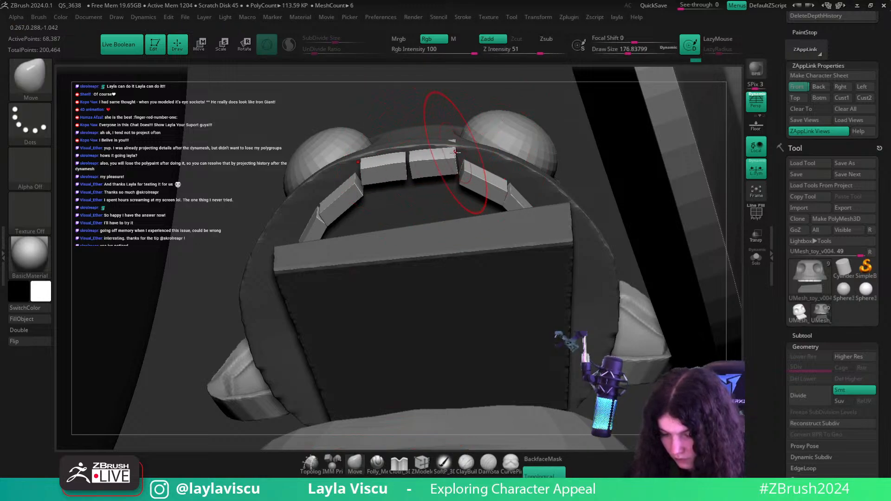
drag(588, 119, 577, 149)
key(s)
drag(447, 154, 441, 154)
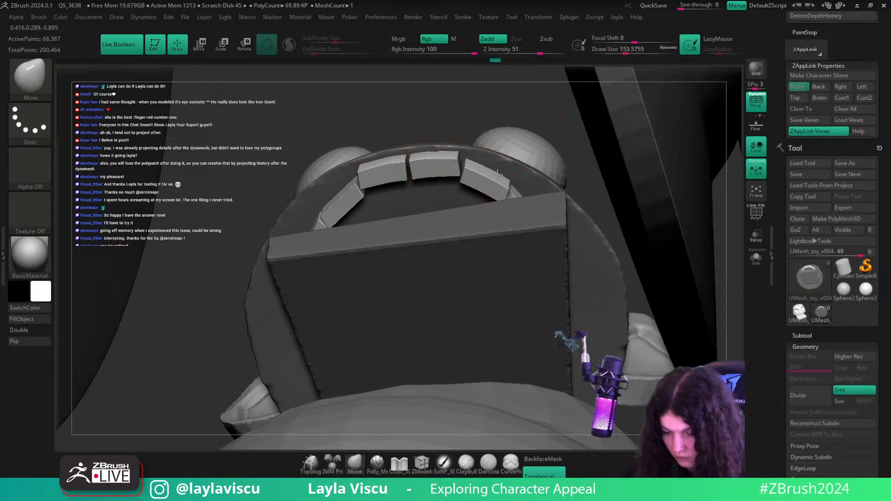
- Push the side teeth outward with the Move brush so the row follows the rim of the head
drag(573, 156, 571, 189)
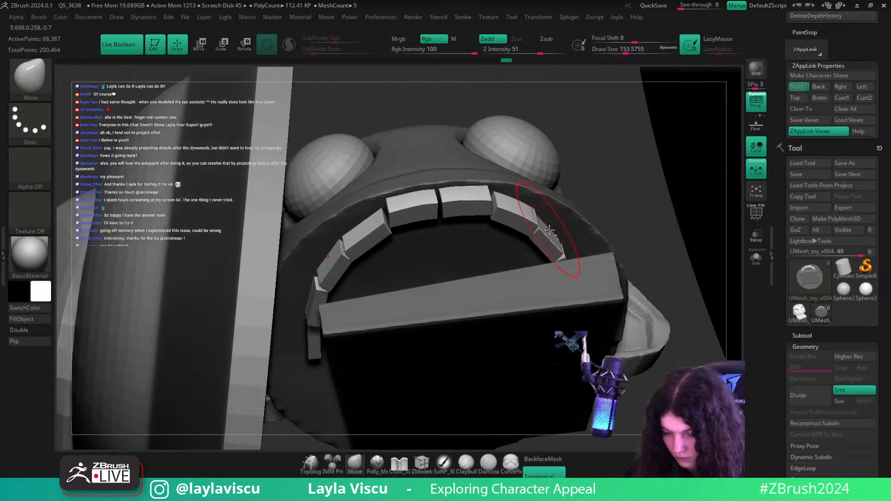
drag(551, 229, 562, 230)
mouse_move(618, 197)
mouse_down()
mouse_move(606, 238)
mouse_move(652, 225)
mouse_up()
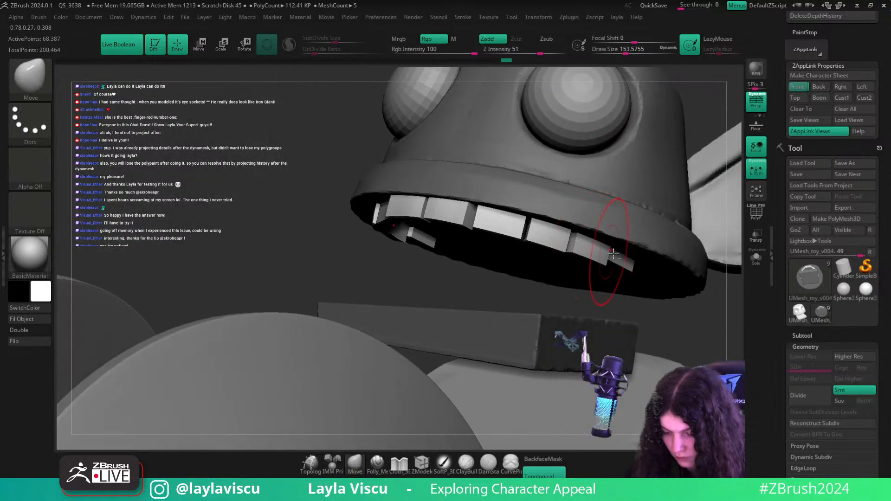
drag(627, 262, 632, 258)
click(802, 90)
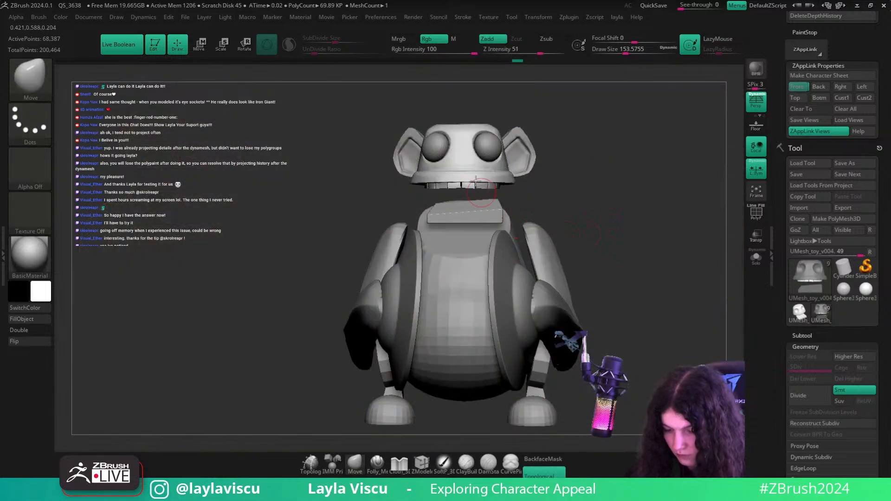
mouse_move(475, 179)
ctrl+right_down()
mouse_move(642, 195)
mouse_move(616, 217)
mouse_move(482, 198)
mouse_move(459, 242)
ctrl+right_up()
- Show the front concept overlay, raise its opacity in Spotlight and hide the overlay
click(801, 89)
key(shift+z)
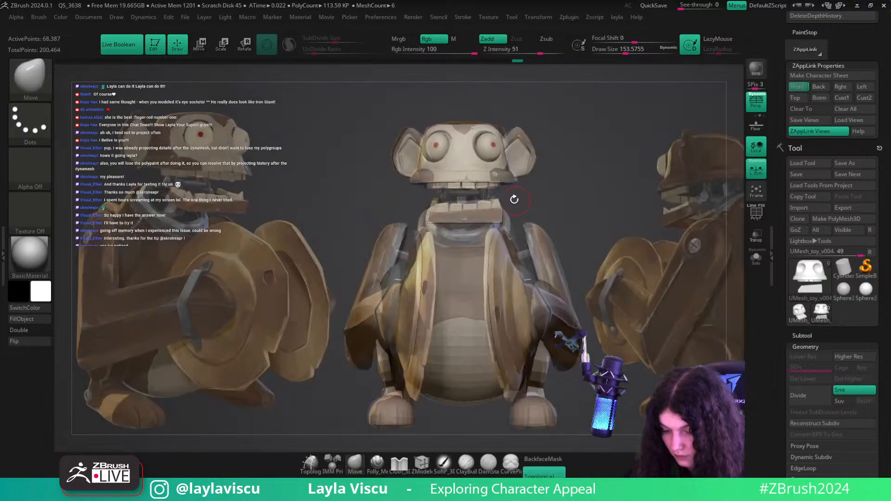
key(z)
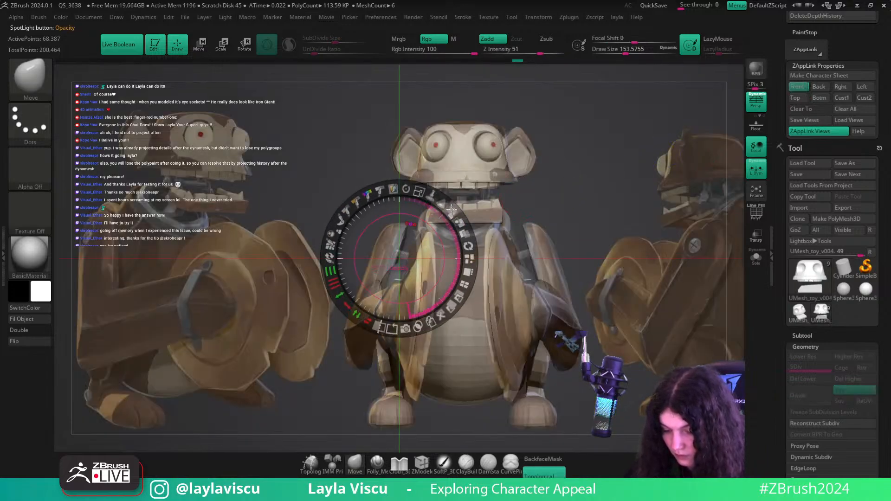
drag(451, 211, 459, 261)
key(shift+z)
- Isolate the two front teeth, give each its own polygroup and show the polyframe
ctrl+right_drag(485, 206, 491, 241)
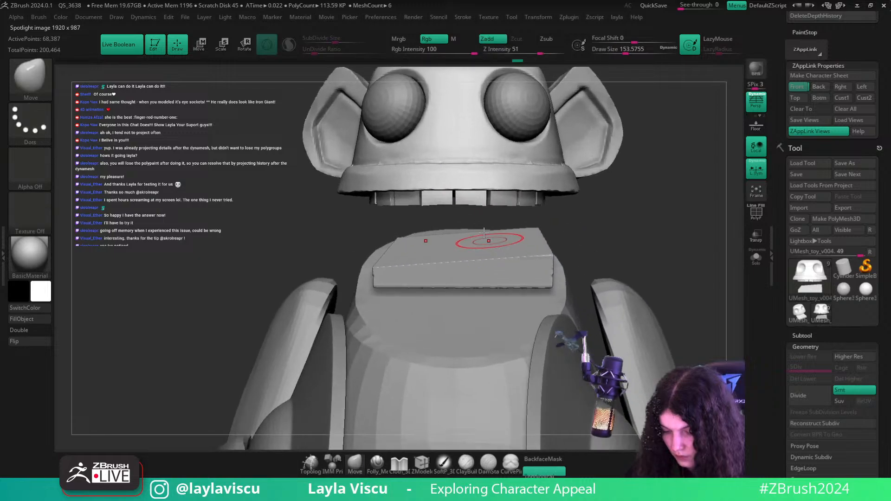
ctrl+shift+click(473, 185)
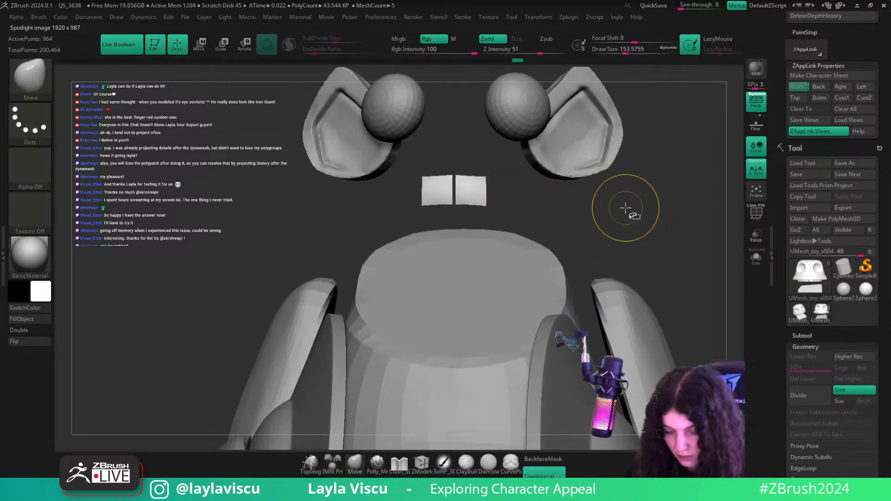
key(1)
key(shift+f)
mouse_move(627, 209)
right_down()
mouse_move(633, 227)
mouse_move(642, 222)
mouse_move(653, 168)
right_up()
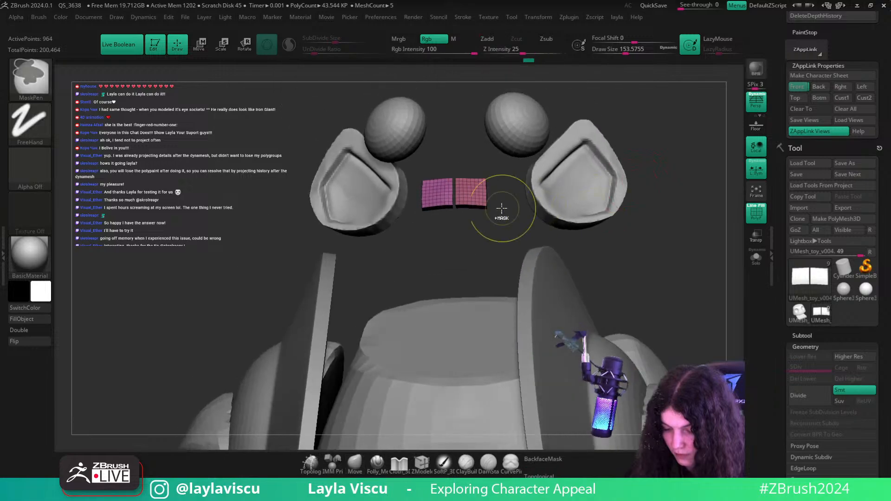
- Try to widen one isolated front tooth by scaling it sideways to about 1.67
ctrl+shift+click(448, 206)
key(w)
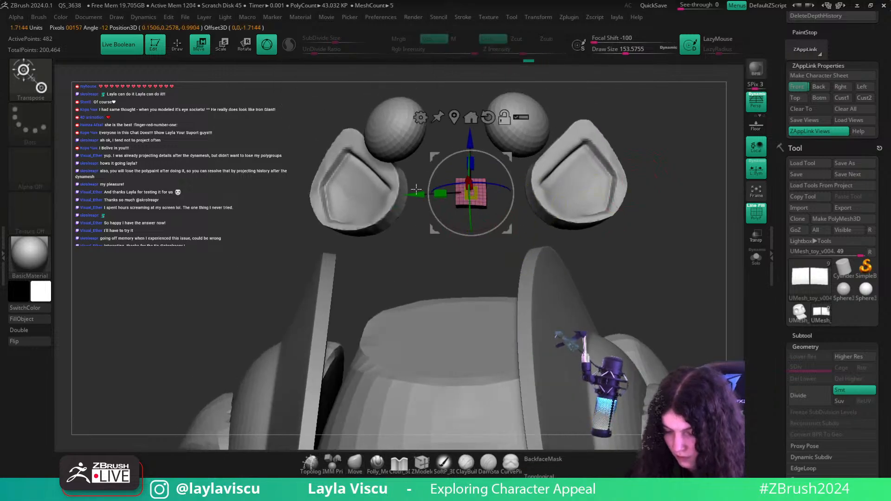
right_drag(469, 255, 424, 263)
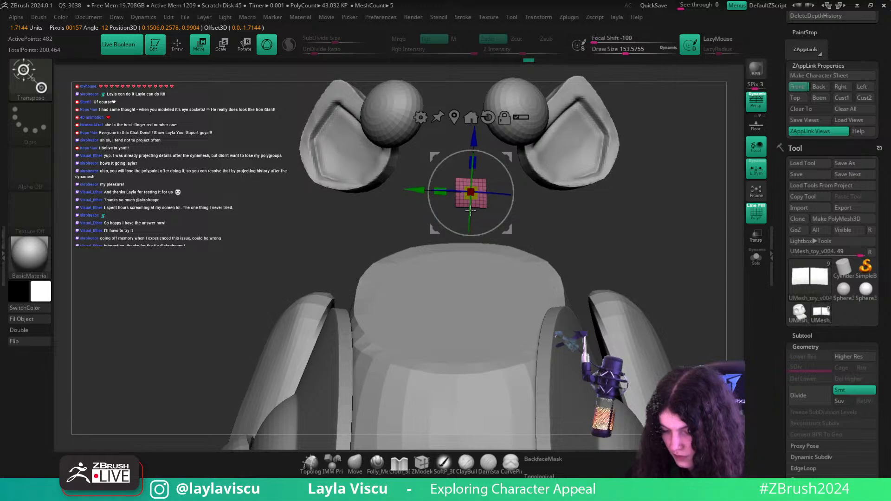
drag(438, 194, 431, 194)
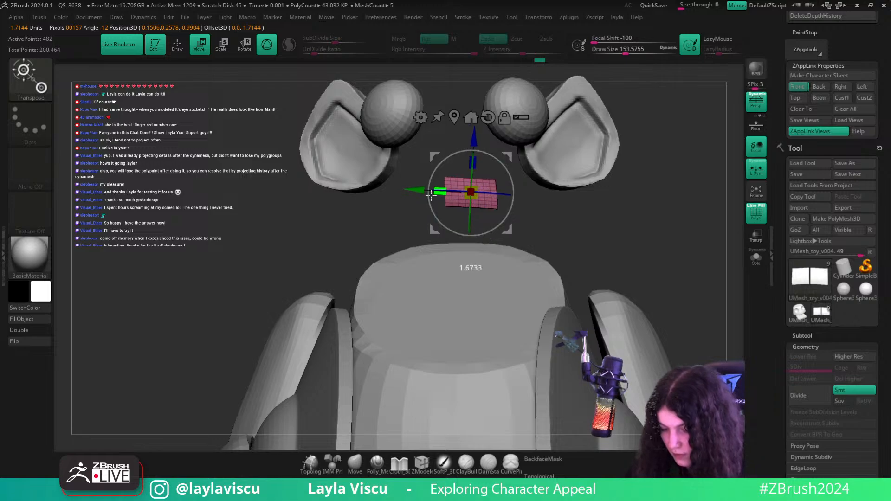
- Isolate the other front tooth, mask it, unhide the whole head and turn off the polyframe
click(350, 461)
ctrl+shift+click(398, 237)
ctrl+shift+click(432, 203)
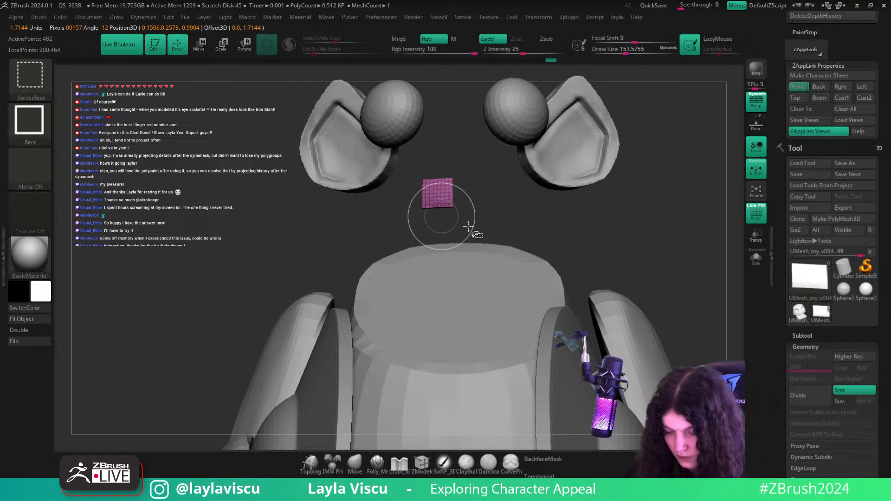
ctrl+click(637, 216)
ctrl+shift+click(670, 236)
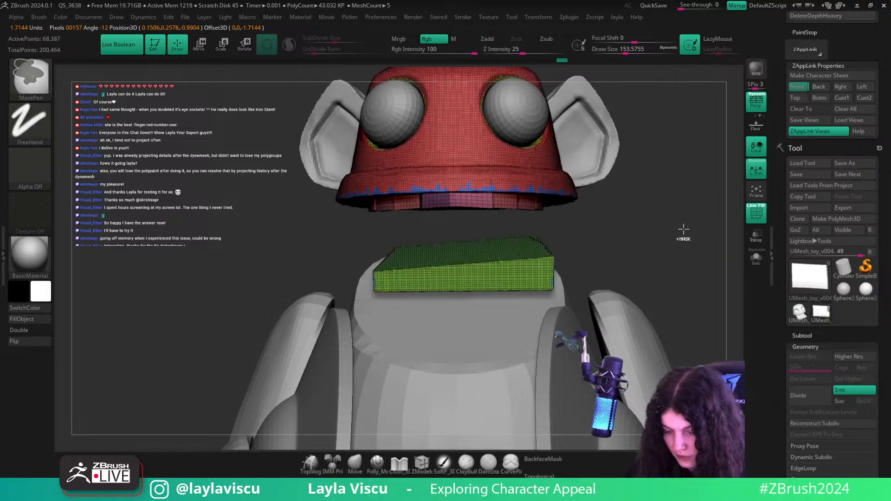
key(w)
alt+drag(452, 231, 456, 230)
drag(685, 241, 699, 238)
alt+drag(460, 232, 458, 252)
key(shift+f)
drag(426, 172, 375, 172)
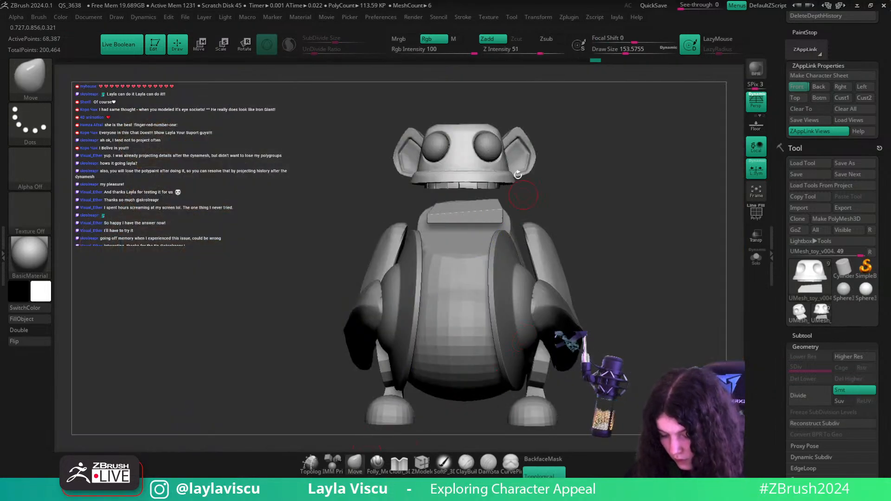
- Enlarge the Move brush to a draw size of about 492 and turn on AccuCurve for it
key(s)
drag(517, 174, 543, 176)
key(1)
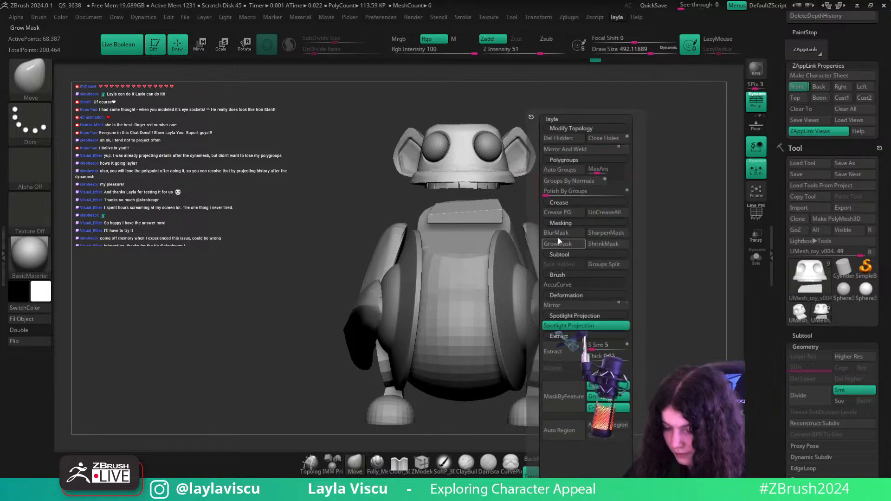
click(561, 289)
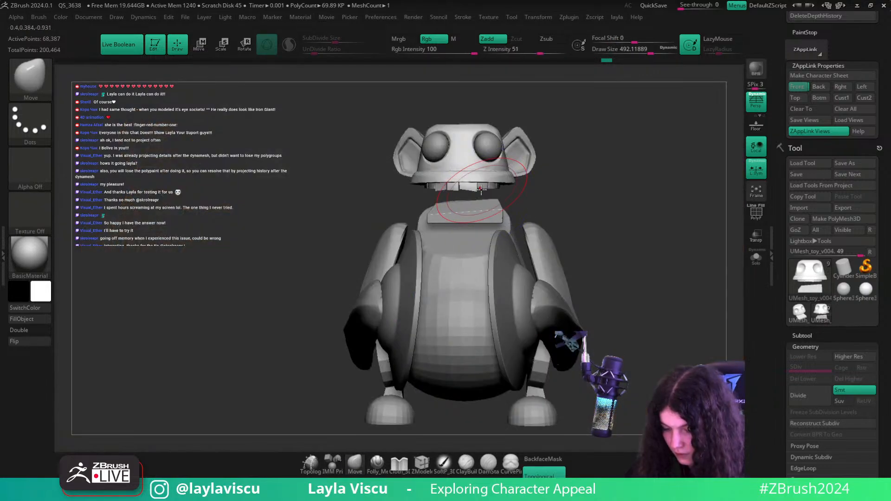
- Reshape the front teeth with the Move brush at a draw size of about 318 and return to the front view
key(s)
drag(481, 189, 472, 189)
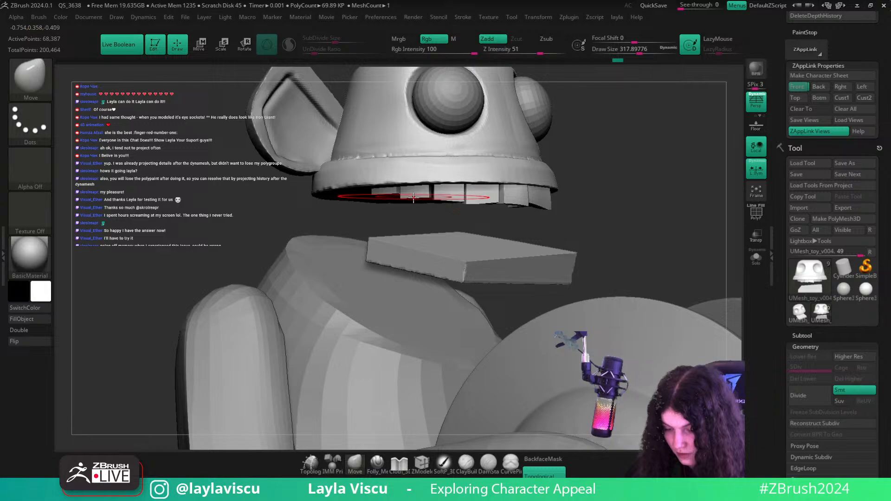
drag(651, 200, 596, 203)
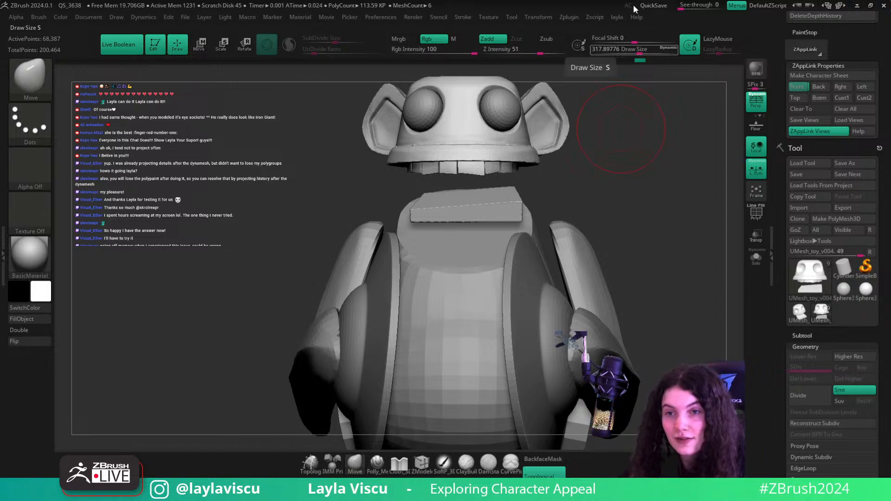
click(797, 88)
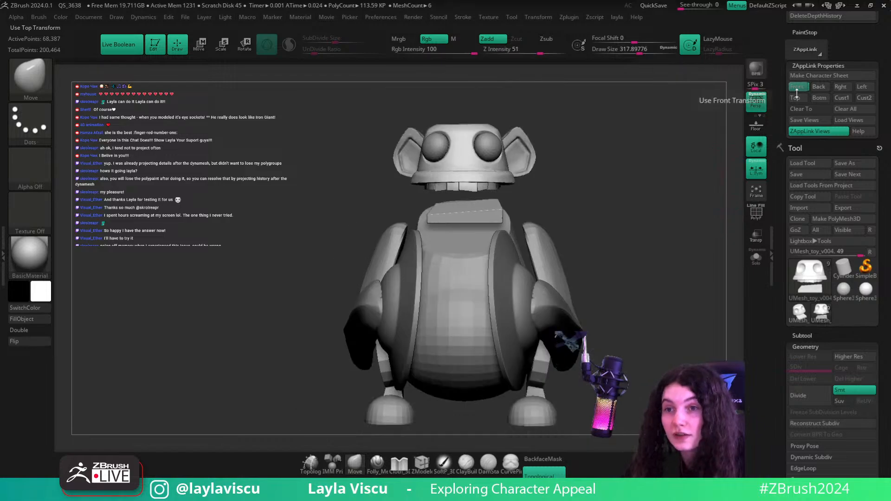
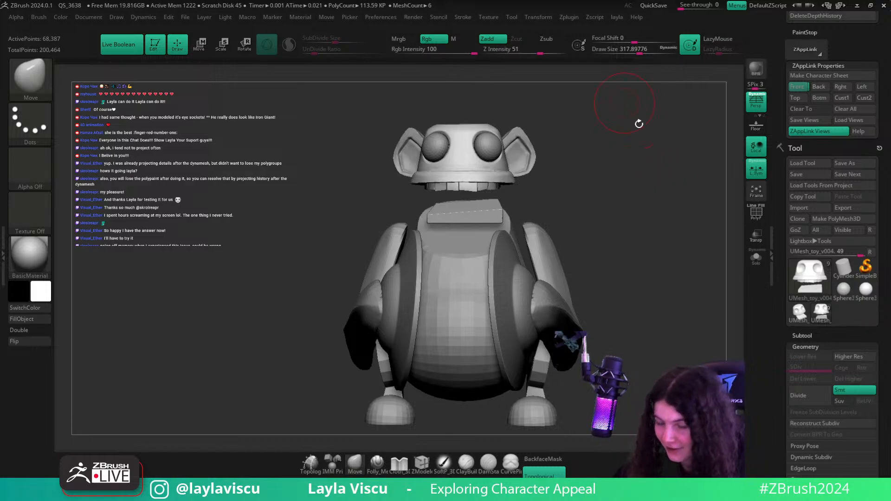
- Compare the teeth with the front concept overlay, enlarge the Move brush to about 620 and turn off AccuCurve
key(shift+z)
key(shift+z)
key(shift+z)
key(shift+z)
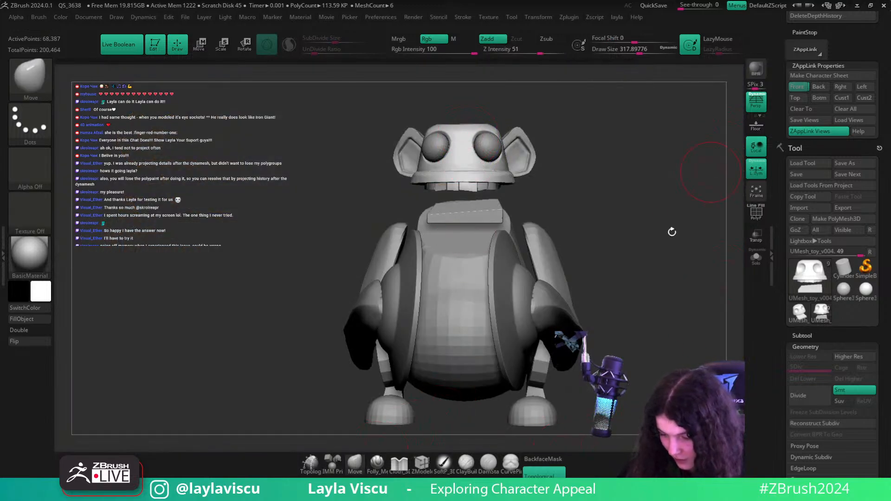
key(s)
drag(615, 204, 633, 204)
key(space)
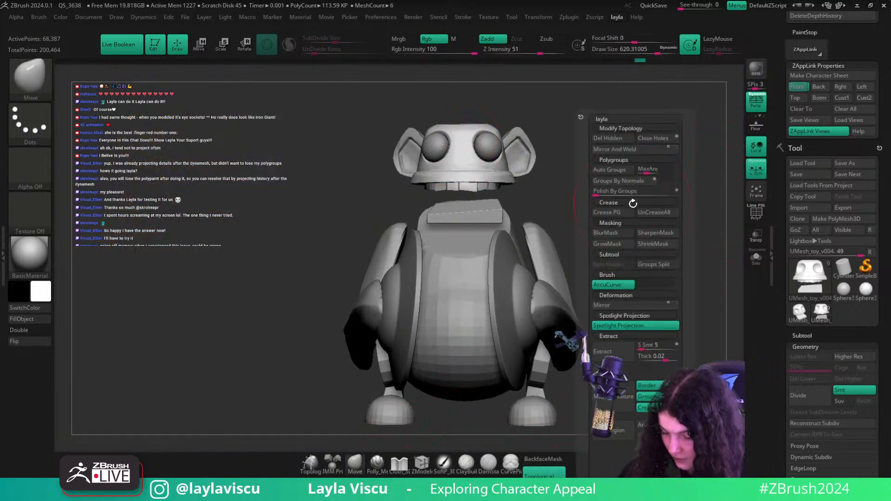
click(610, 284)
- Turn on BackfaceMask for the Move brush and pull the crown of the head up slightly with a draw size of about 331
key(s)
drag(457, 169, 466, 169)
click(543, 459)
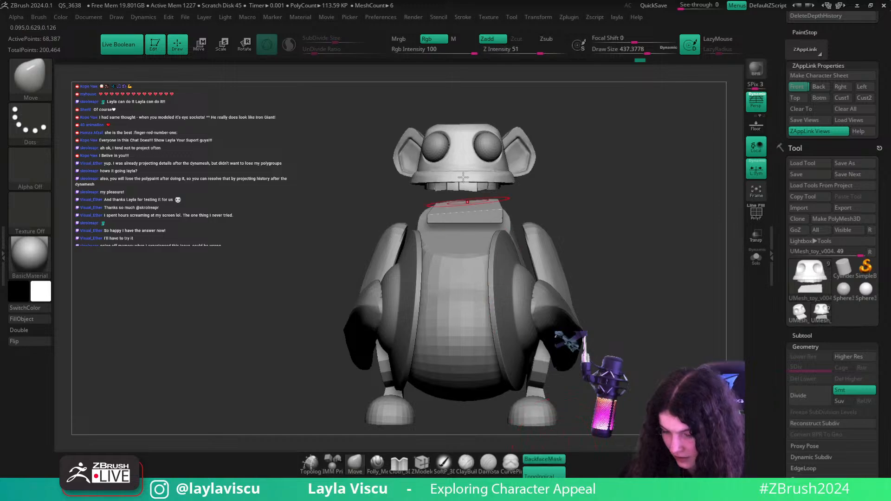
key(s)
drag(462, 122, 463, 115)
key(s)
ctrl+right_drag(463, 115, 650, 155)
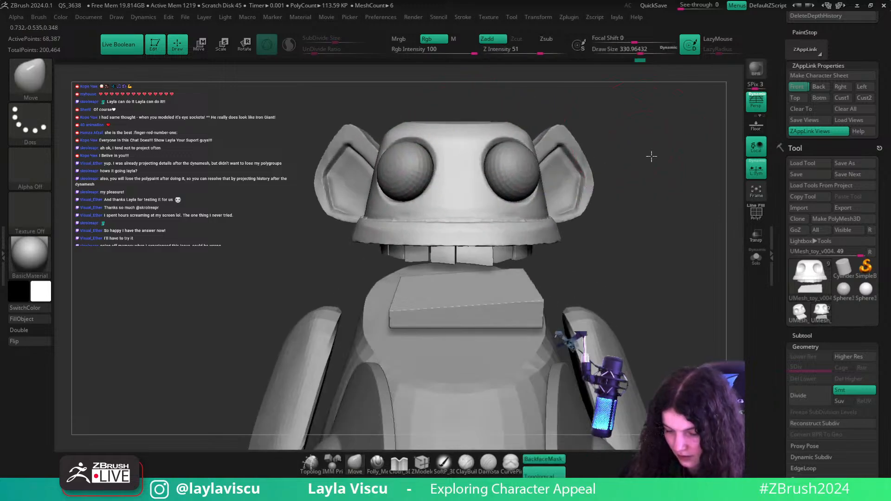
drag(650, 154, 661, 181)
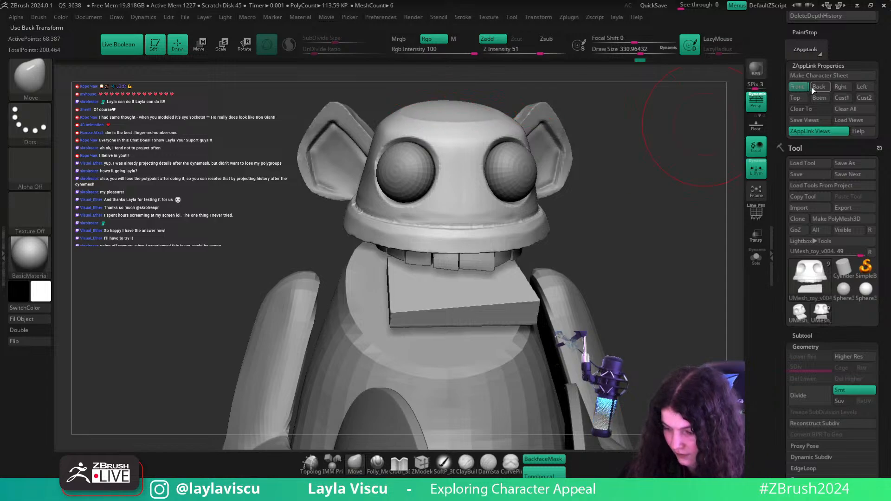
- Compare the head and teeth with the front concept image, ending with the overlay hidden and the Move brush selected
click(800, 87)
key(shift+z)
key(shift+z)
key(shift+z)
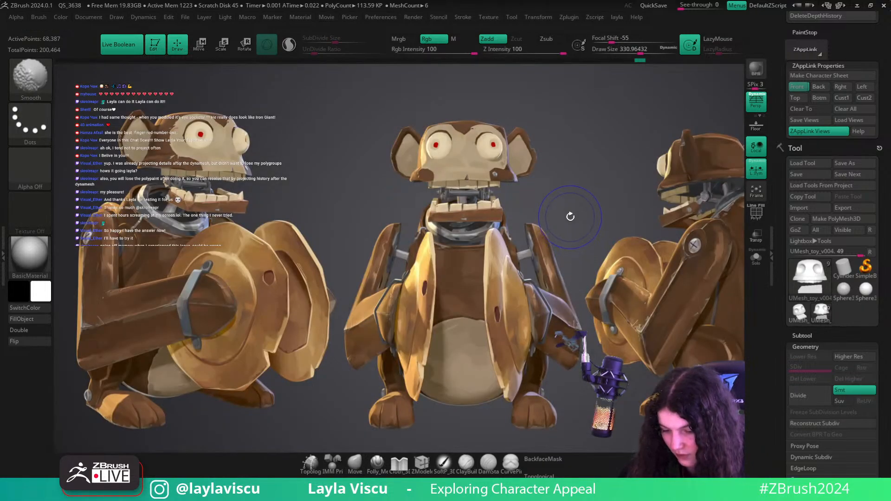
key(shift+z)
key(shift+z)
key(shift+z)
key(b)
key(m)
key(v)
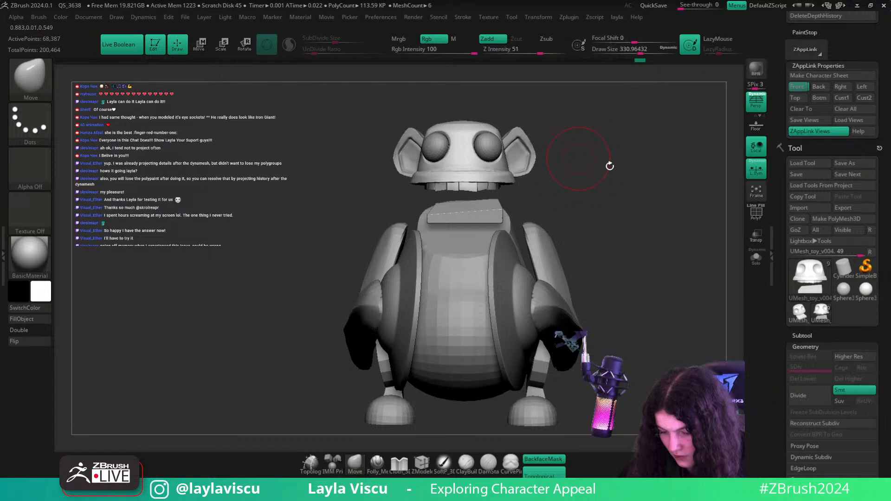
- Inspect the head mesh on its own from the back and above, ending with the whole monkey shown again
click(754, 258)
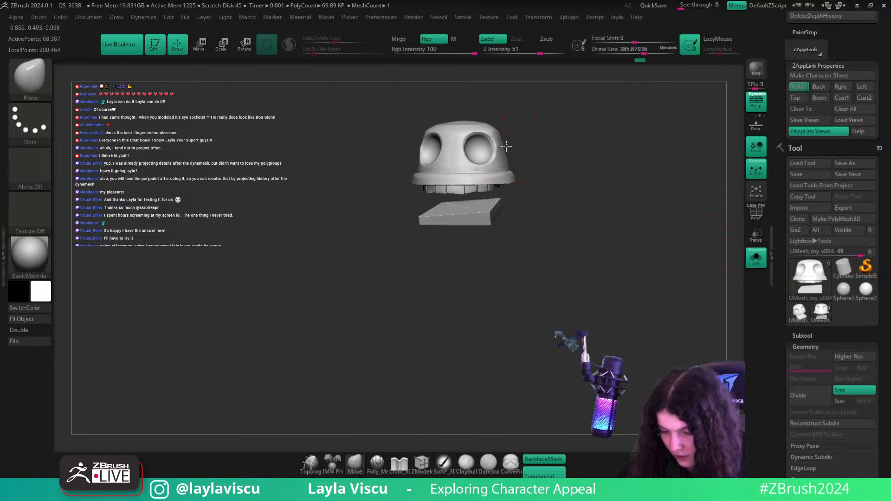
drag(524, 145, 477, 175)
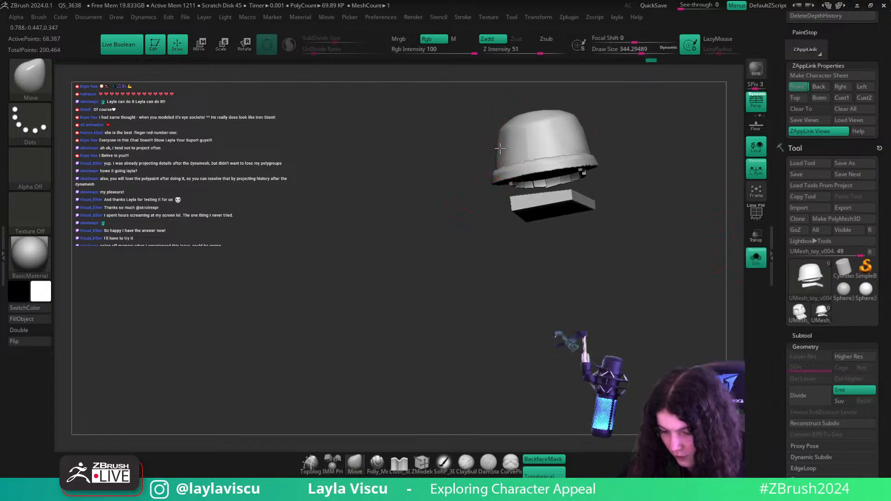
drag(484, 148, 483, 218)
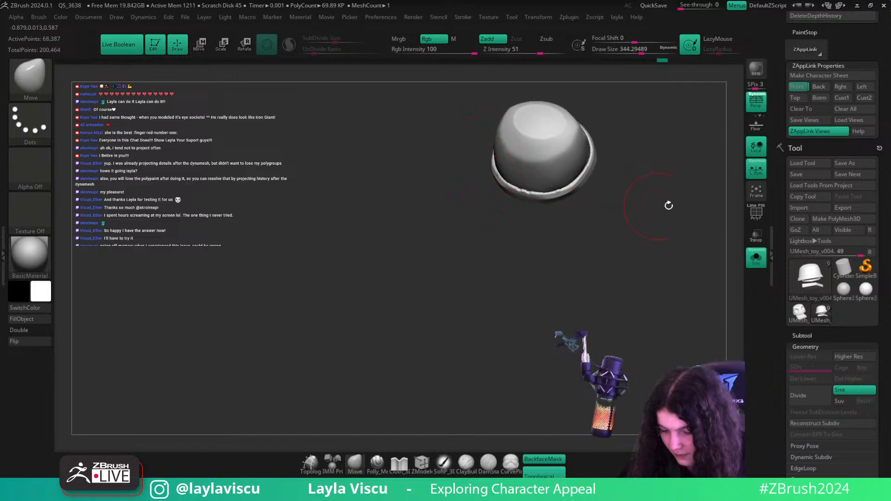
drag(668, 205, 709, 209)
click(756, 258)
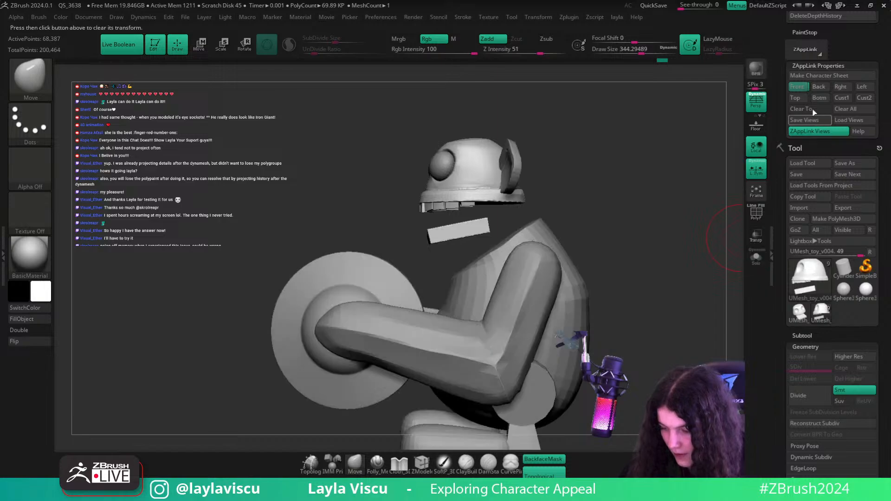
- Compare the head, eyes and upper teeth with the front concept image, ending with the overlay hidden
click(797, 90)
key(shift+z)
key(shift+z)
key(shift+z)
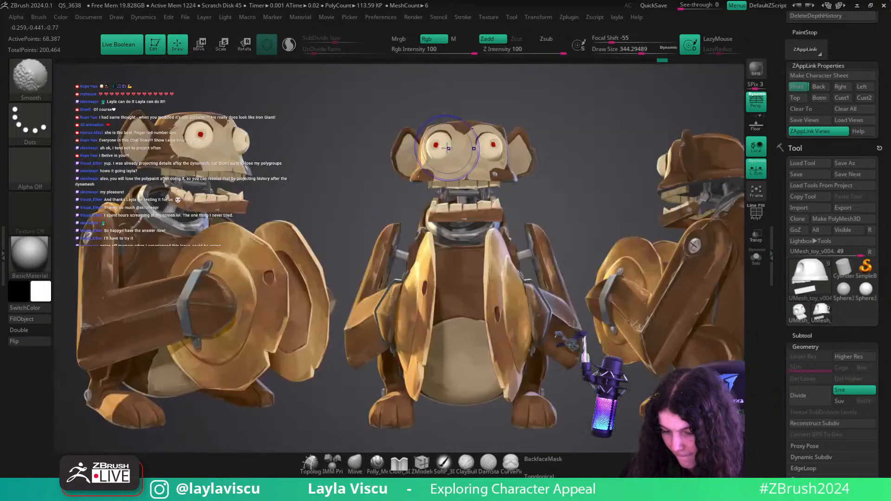
key(shift+z)
ctrl+right_drag(409, 114, 418, 99)
mouse_move(418, 99)
right_down()
mouse_move(436, 97)
mouse_move(442, 118)
right_up()
click(802, 88)
key(shift+z)
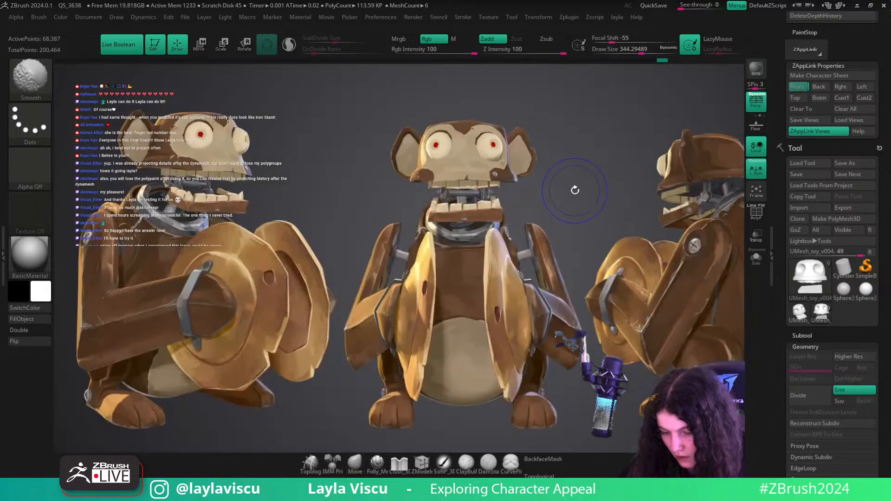
key(shift+z)
key(shift+z)
key(shift+z)
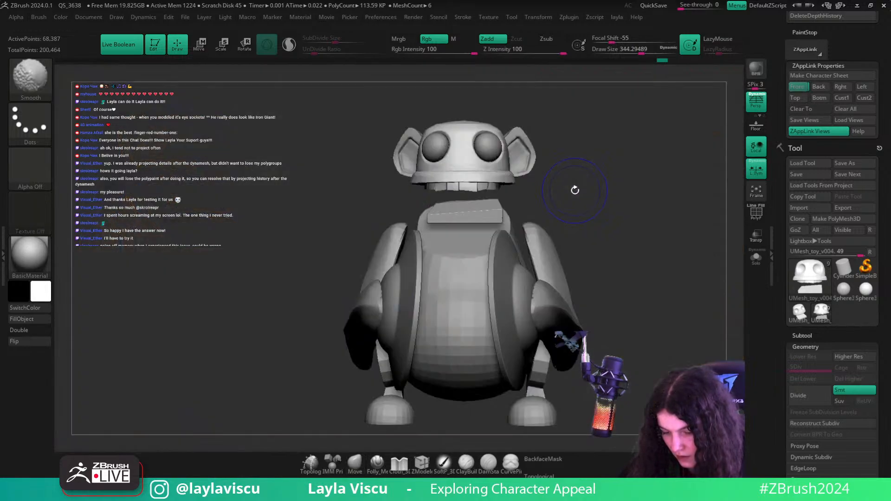
- Turn on polyframe and Solo for the head mesh, check its polygroups and switch perspective off
key(shift+f)
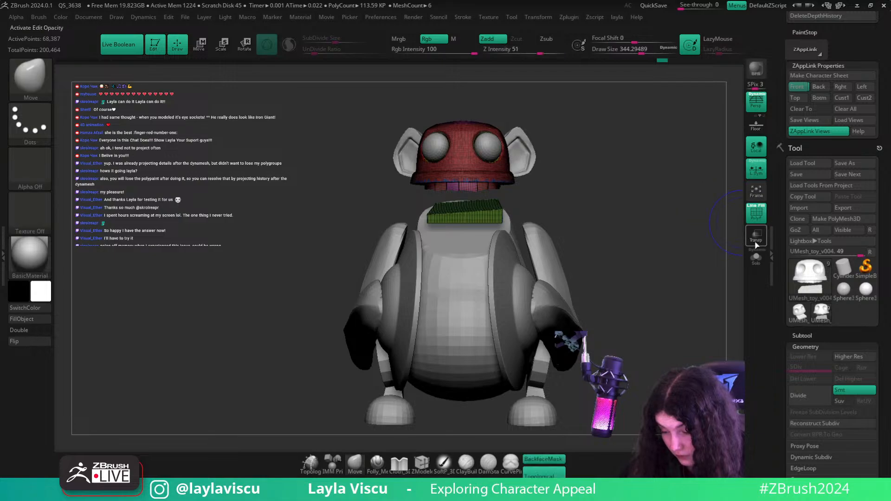
click(756, 257)
ctrl+shift+drag(413, 198, 550, 188)
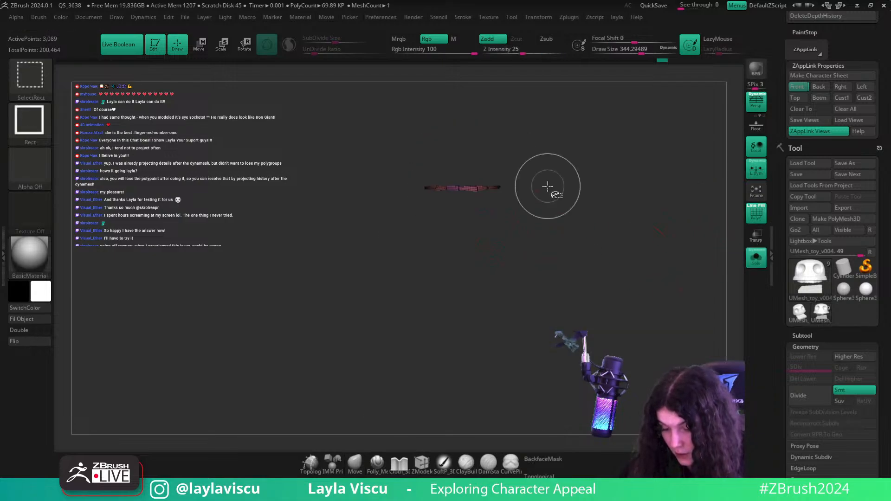
ctrl+shift+click(550, 191)
ctrl+right_drag(454, 171, 557, 190)
right_drag(556, 190, 706, 213)
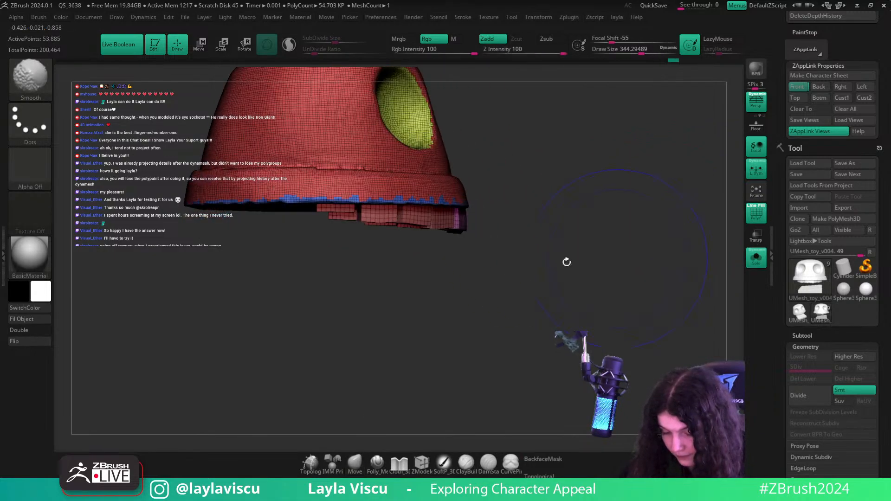
click(749, 106)
- Mask everything except the upper teeth and duplicate the row of teeth straight down onto the lower jaw block
ctrl+shift+drag(282, 272, 541, 217)
ctrl+shift+click(621, 175)
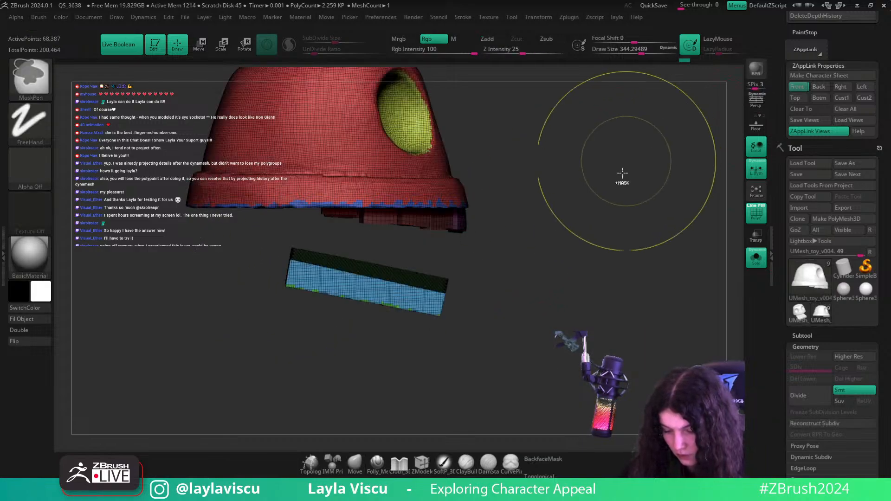
key(w)
click(471, 133)
click(438, 132)
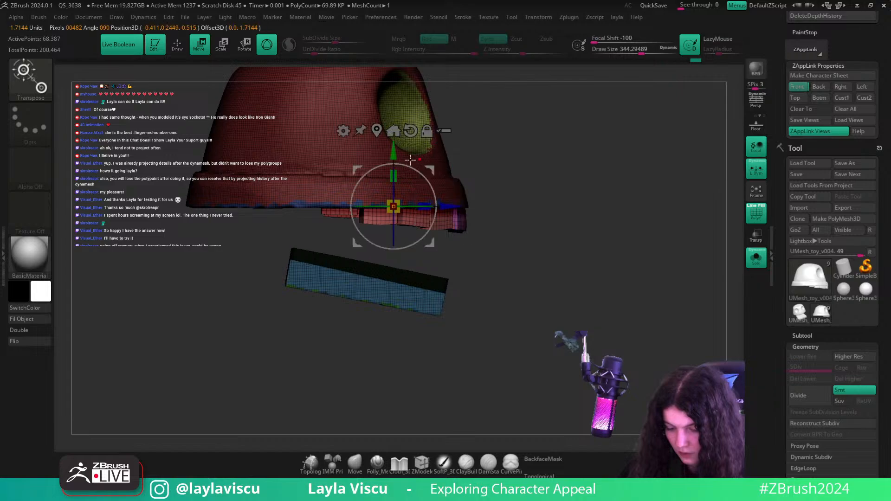
ctrl+drag(393, 152, 393, 201)
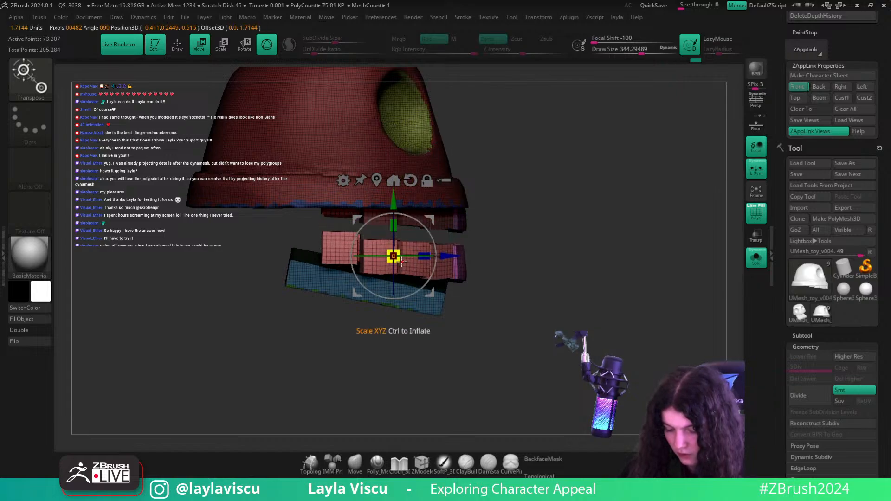
- Turn the duplicated teeth upside down about their own centre, then tilt and lower them to follow the jaw block's slope
shift+drag(394, 269, 676, 263)
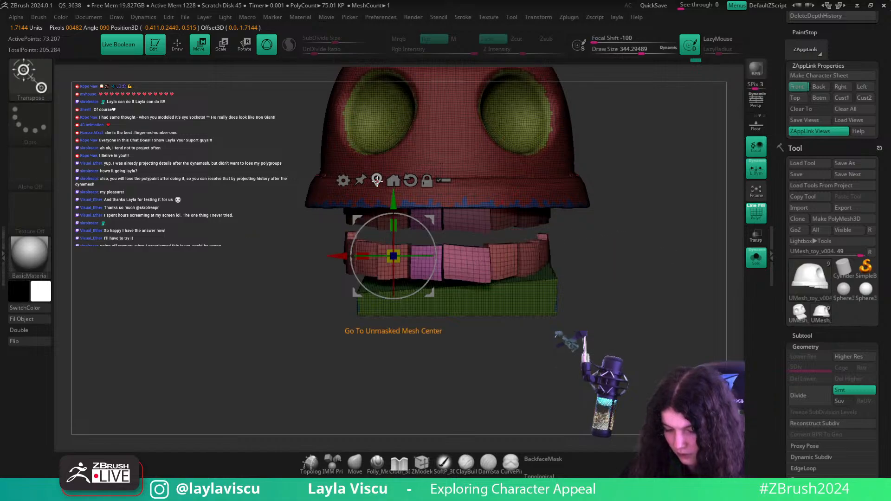
click(393, 180)
drag(484, 235, 391, 290)
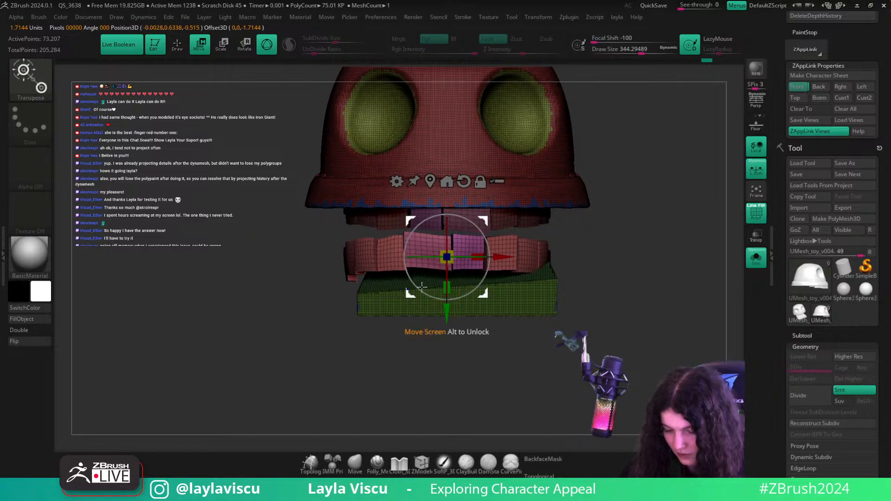
drag(447, 270, 447, 283)
drag(603, 260, 714, 259)
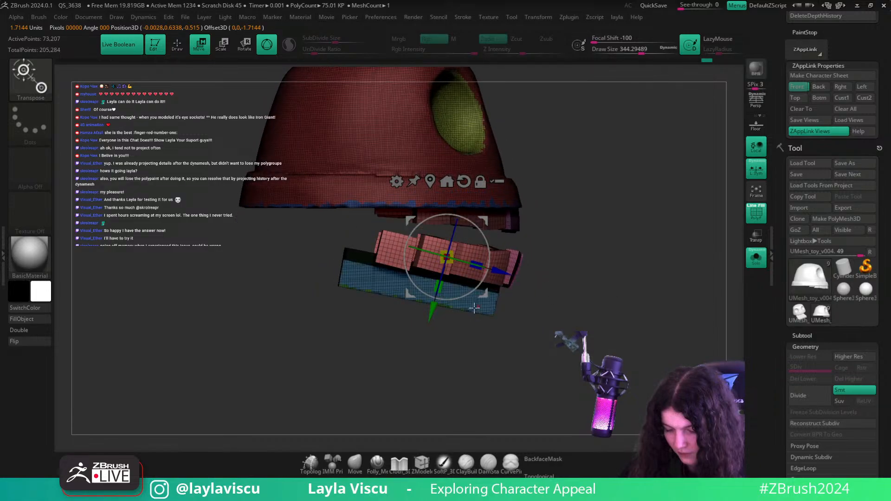
drag(483, 296, 468, 309)
shift+drag(724, 302, 674, 300)
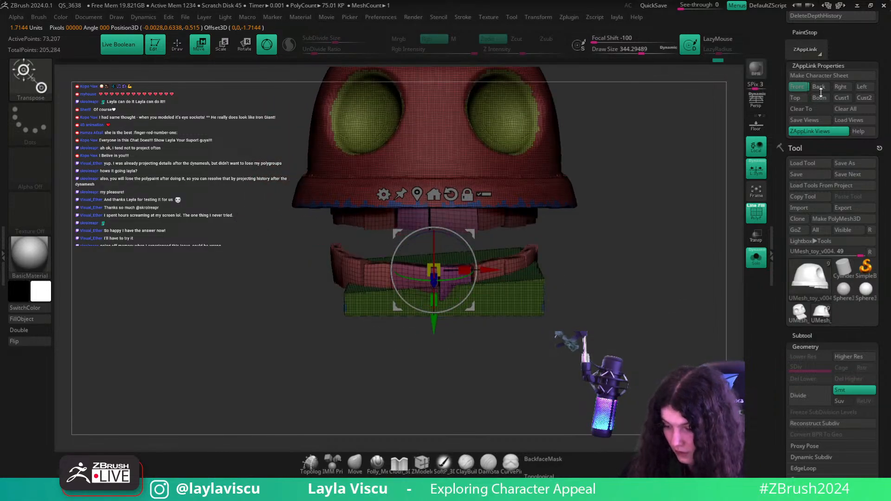
- Compare the flipped lower teeth with the front concept image, with polyframe off and the Move brush selected
click(799, 88)
key(shift+f)
click(351, 459)
key(shift+z)
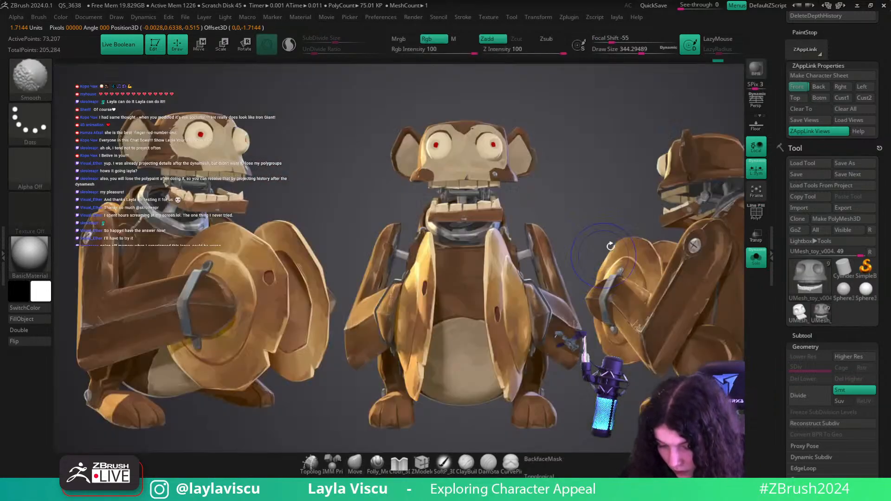
key(shift+z)
key(shift+z)
key(shift+z)
key(shift+z)
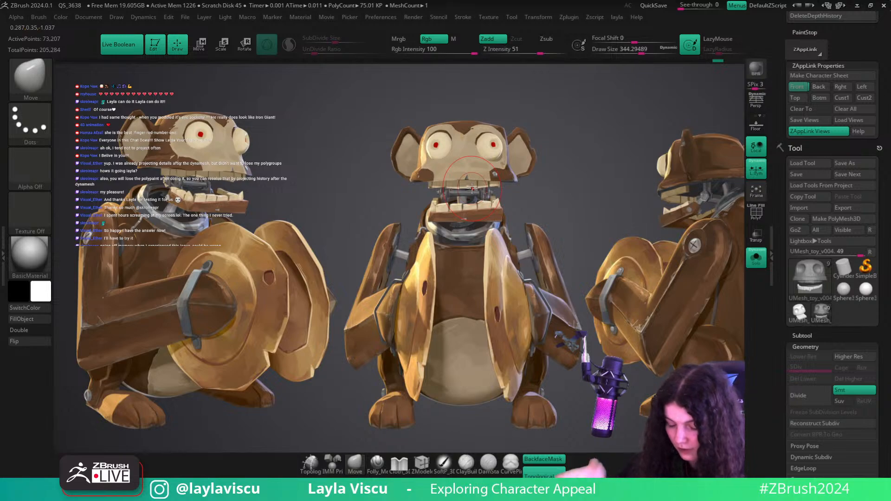
key(shift+z)
- Isolate a single front tooth briefly, then undo the duplication of the teeth and its masking
ctrl+right_drag(471, 188, 488, 263)
ctrl+shift+click(469, 259)
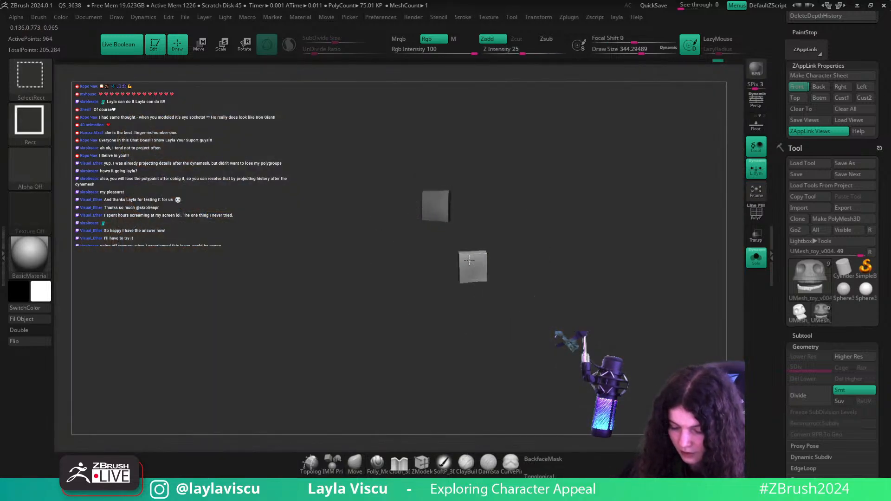
ctrl+shift+click(470, 260)
ctrl+shift+click(621, 218)
key(ctrl+z)
key(ctrl+z)
key(ctrl+z)
key(ctrl+z)
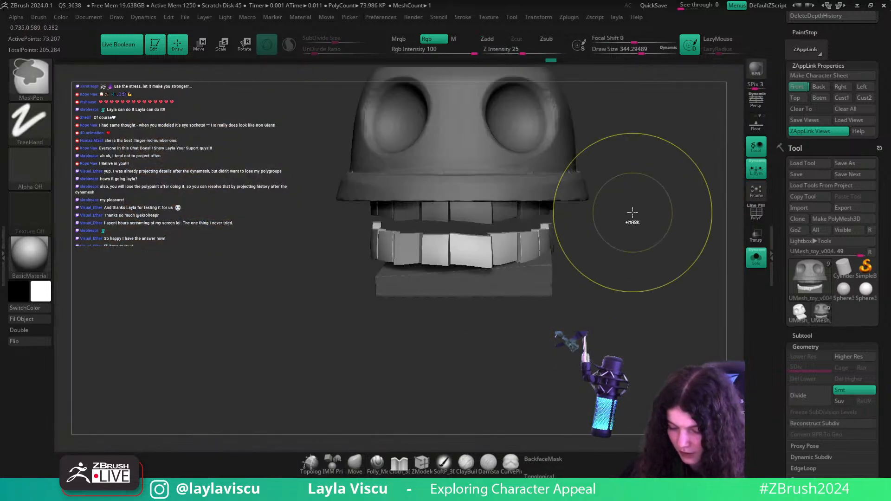
key(ctrl+z)
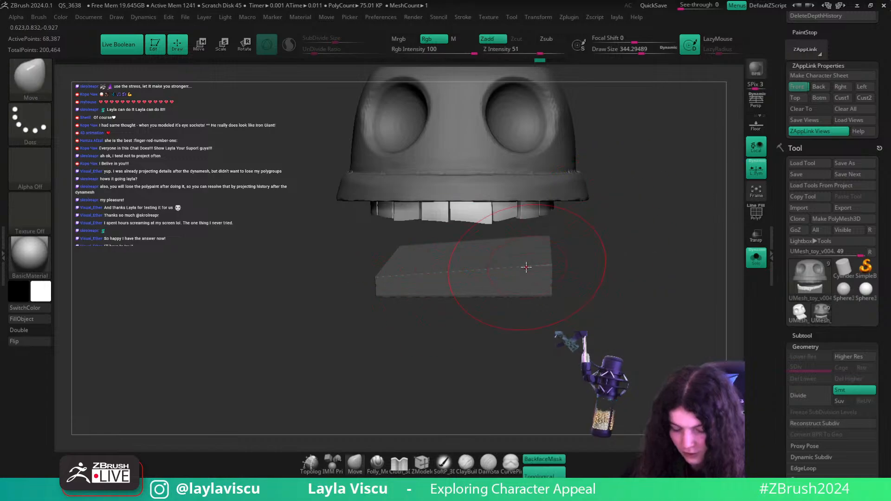
key(ctrl+z)
- Select the IMM Primitives brush with its cube insert and turn polyframe on
key(b)
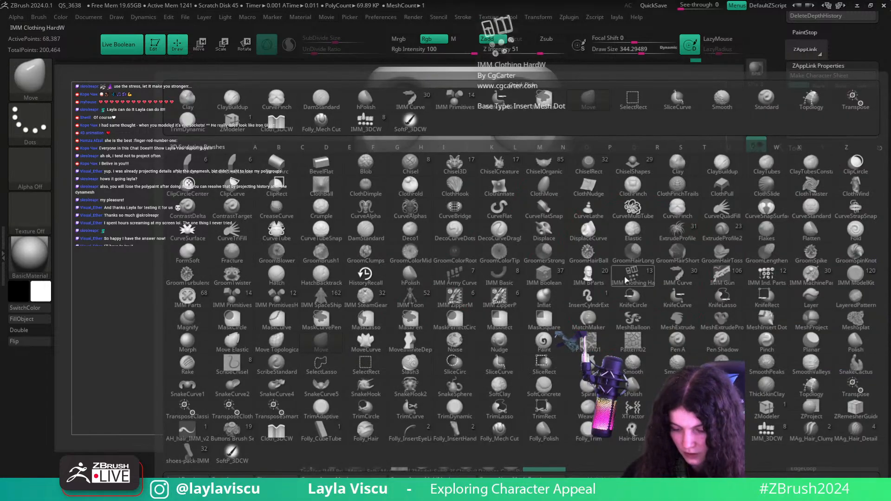
key(m)
key(l)
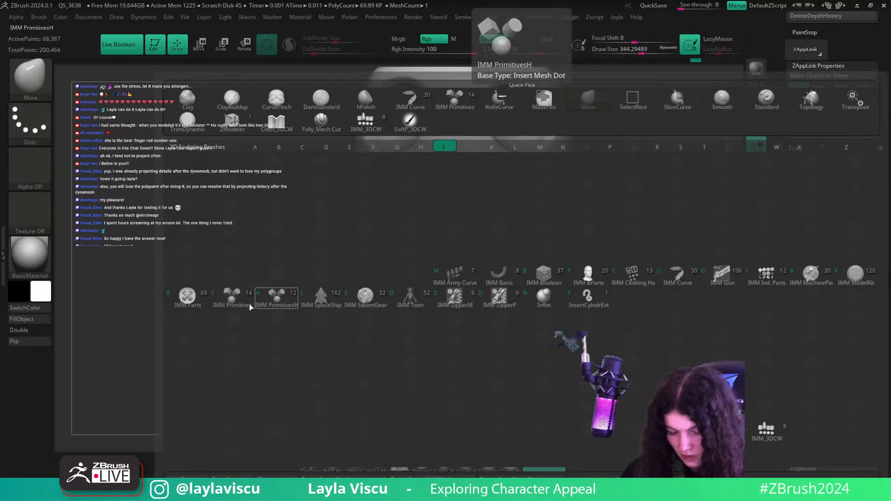
click(232, 297)
key(shift+f)
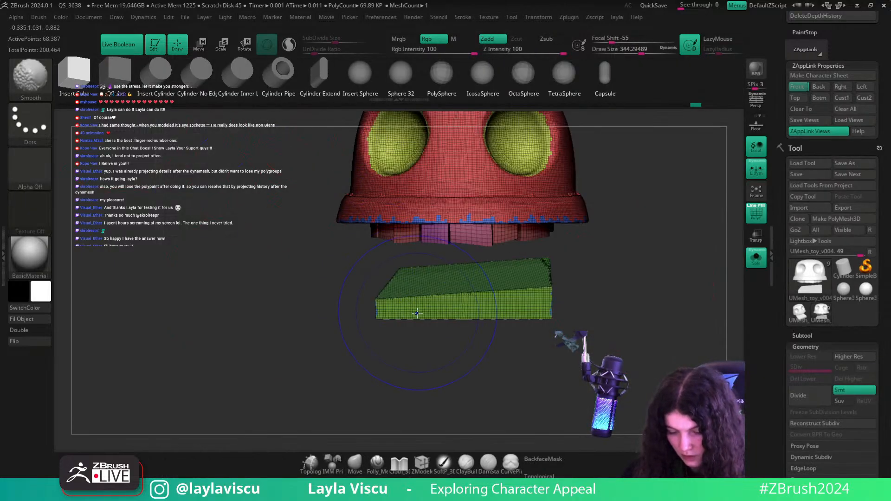
drag(418, 278, 423, 314)
right_drag(622, 283, 624, 325)
key(ctrl+z)
- Insert a small cube on top of the lower jaw block near its front corner and return to the front view without polyframe
mouse_move(434, 344)
ctrl+right_down()
mouse_move(416, 354)
mouse_move(403, 421)
ctrl+right_up()
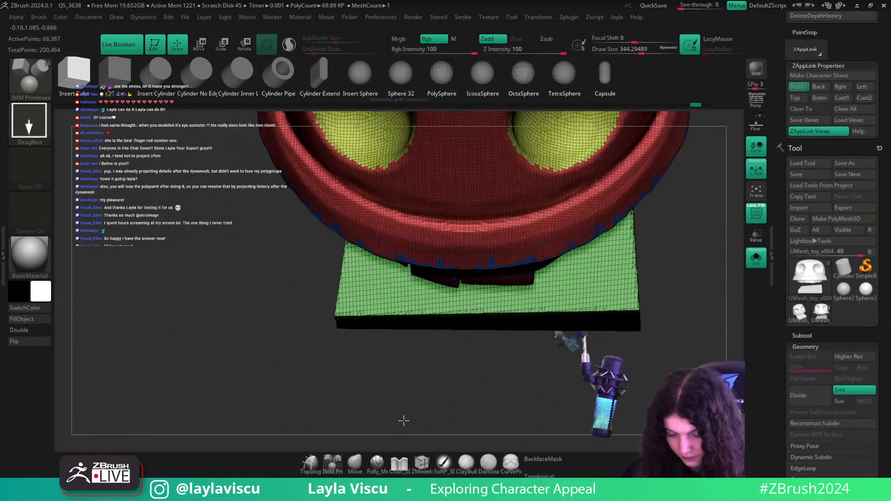
drag(380, 298, 383, 320)
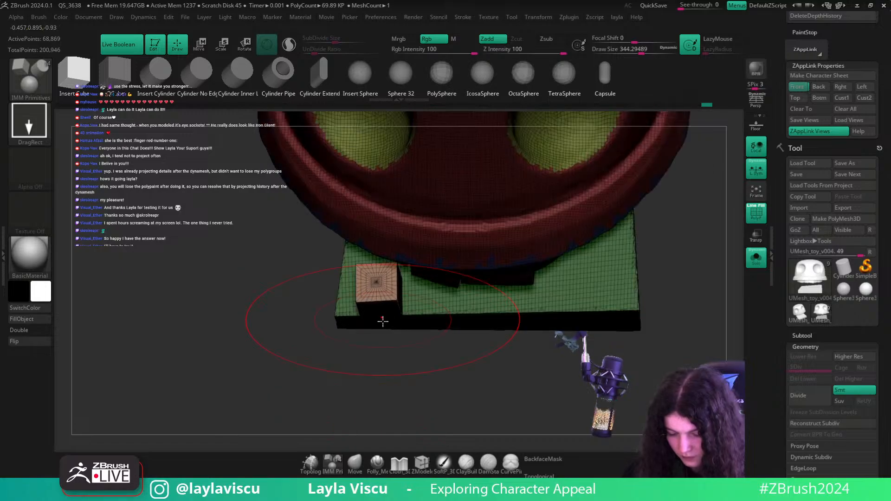
key(w)
click(798, 88)
key(shift+f)
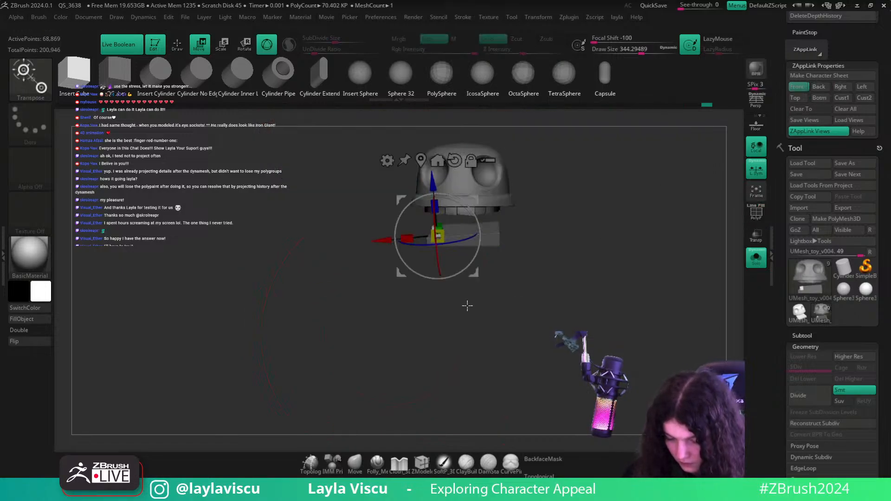
- Show the concept overlay, move the gizmo up clear of the mouth, and adjust the cube's position and width along X to match a lower tooth
key(shift+z)
key(z)
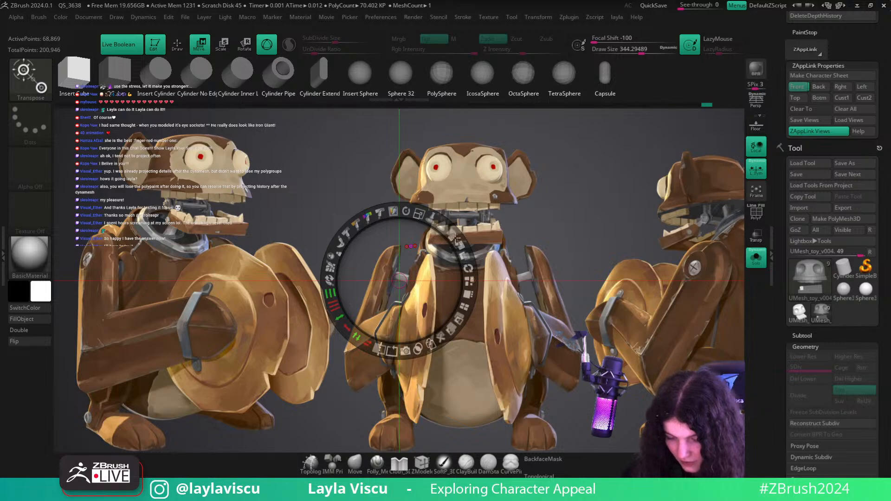
drag(453, 235, 428, 131)
key(z)
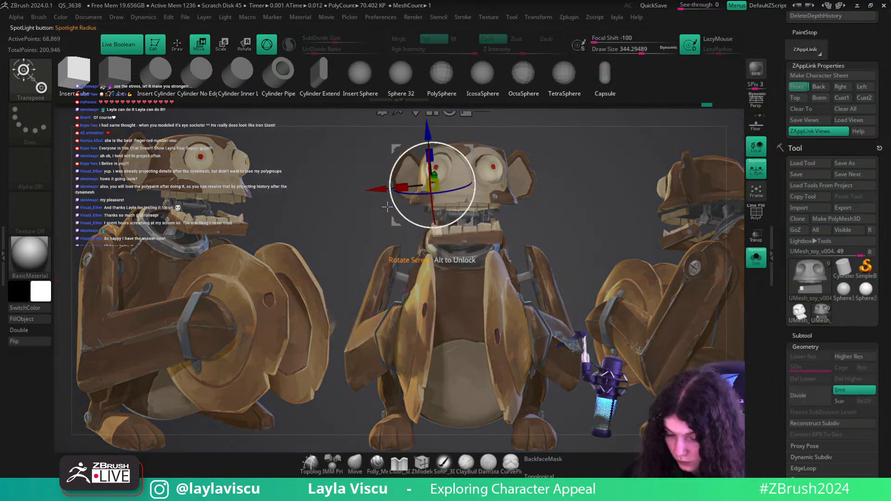
drag(384, 190, 390, 191)
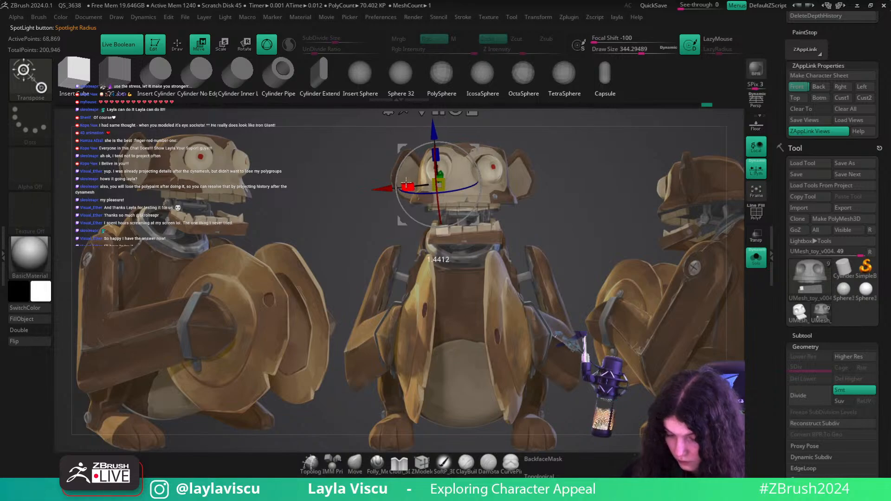
drag(391, 188, 395, 188)
- Thin the tooth cube along its depth so it forms a slim tooth at the jaw block's front edge
right_drag(650, 250, 569, 246)
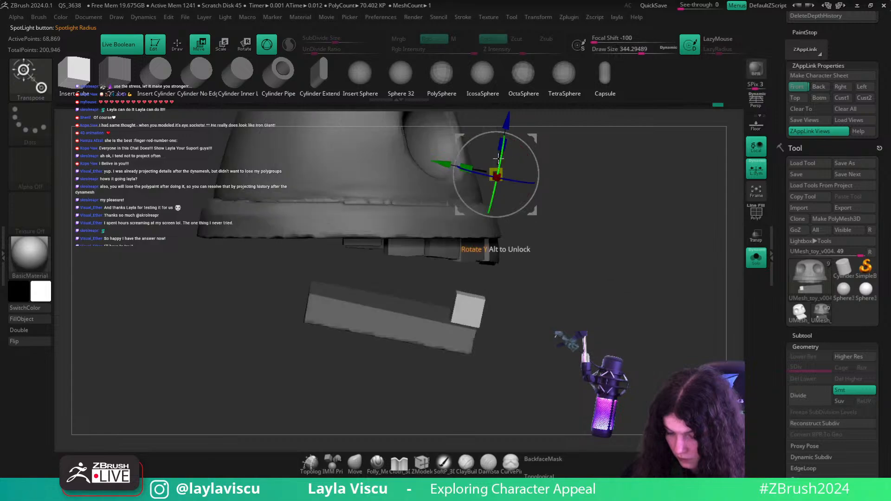
alt+right_drag(562, 181, 558, 219)
drag(461, 205, 478, 205)
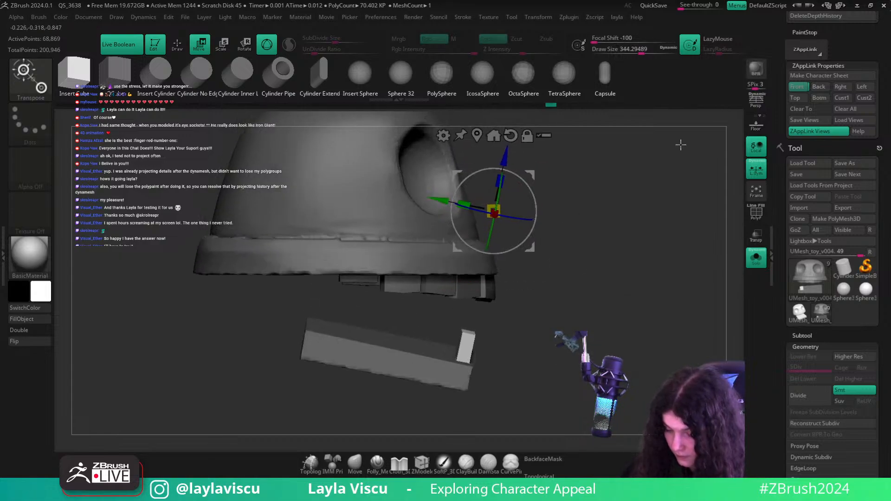
- Duplicate the tooth cube sideways along X over the front concept image to start the lower teeth row
click(796, 86)
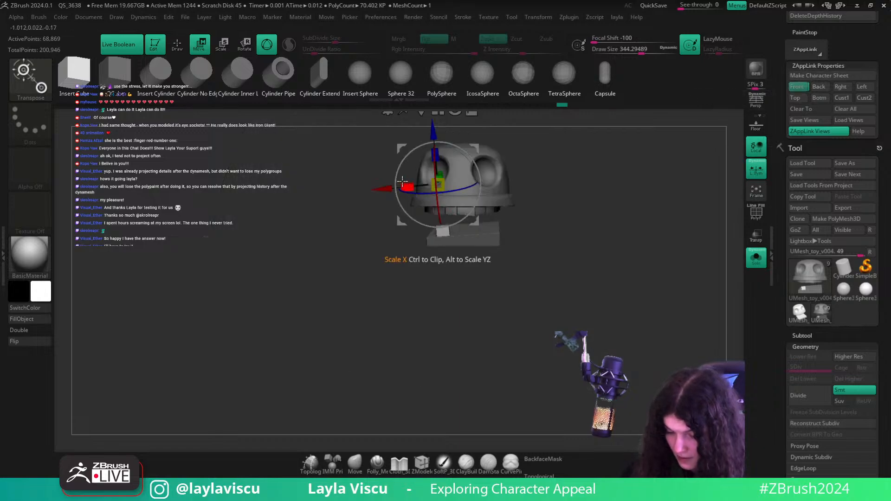
key(shift+z)
ctrl+drag(384, 190, 411, 188)
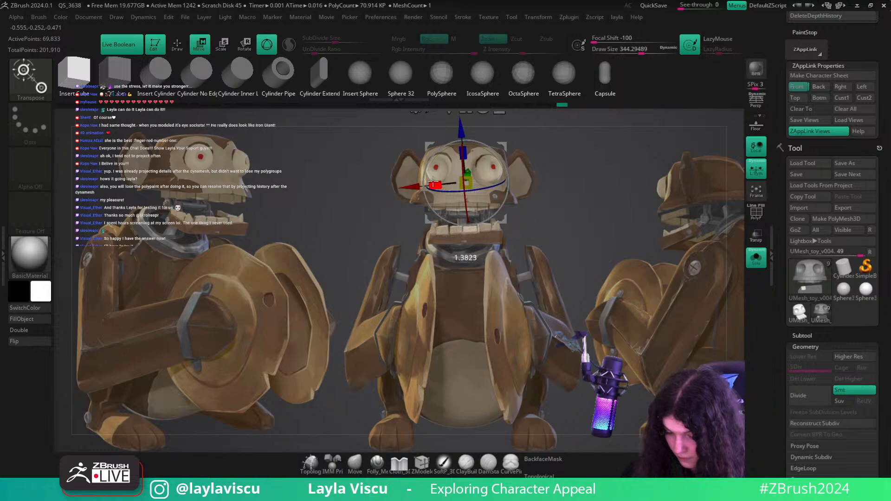
- Adjust the copied lower tooth's height and duplicate it once more along X to fill out the front teeth row
drag(464, 132, 466, 134)
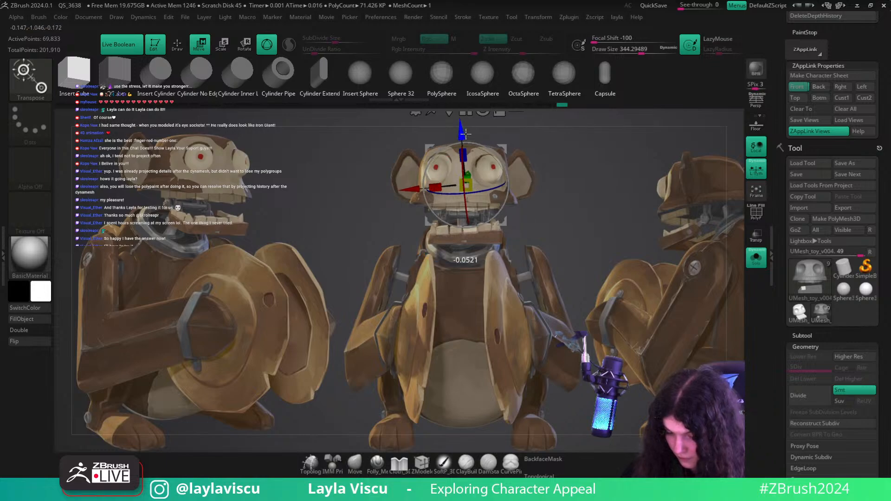
ctrl+drag(409, 191, 424, 190)
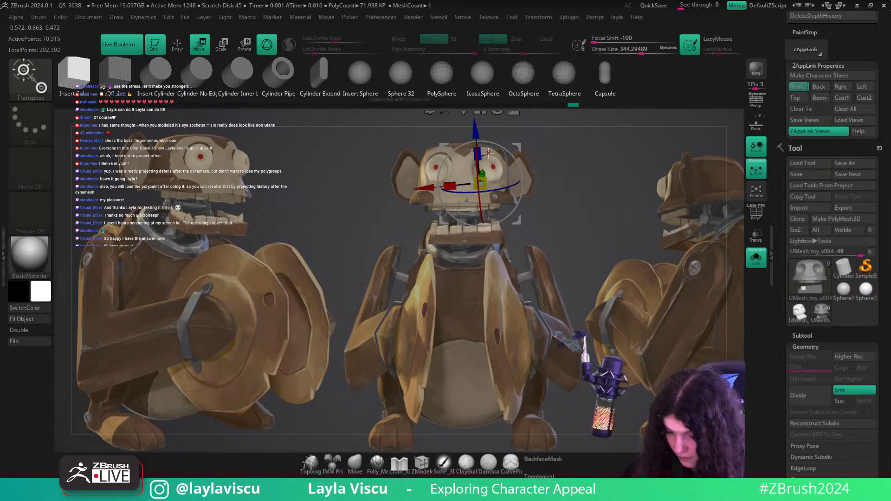
drag(476, 133, 475, 132)
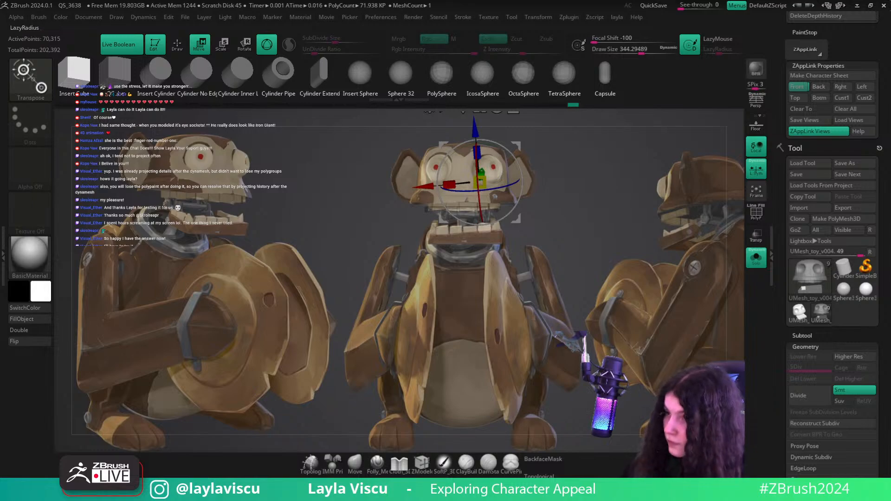
- Switch to the Move brush and examine the front lower teeth on the jaw block from above and the side
mouse_move(607, 232)
mouse_down()
mouse_move(622, 292)
mouse_move(615, 304)
mouse_move(622, 292)
mouse_move(579, 279)
mouse_move(567, 286)
mouse_up()
click(355, 464)
key(s)
drag(516, 221, 542, 220)
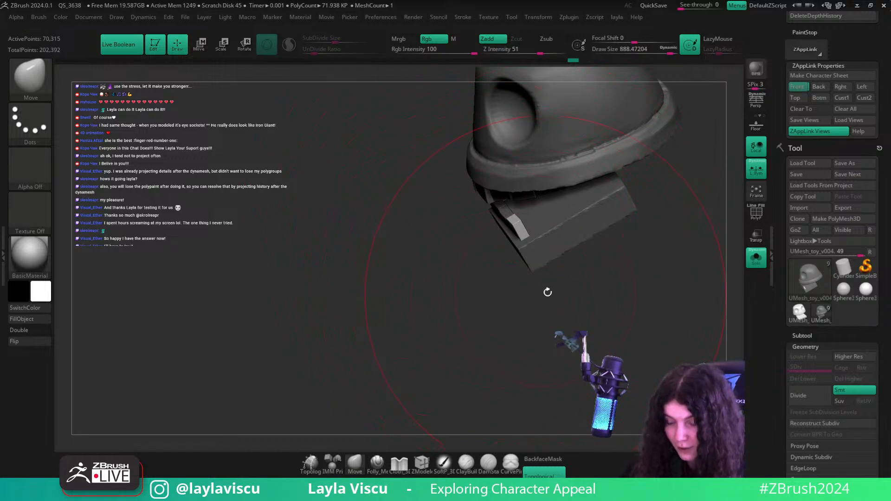
right_drag(601, 292, 529, 287)
right_drag(450, 185, 395, 312)
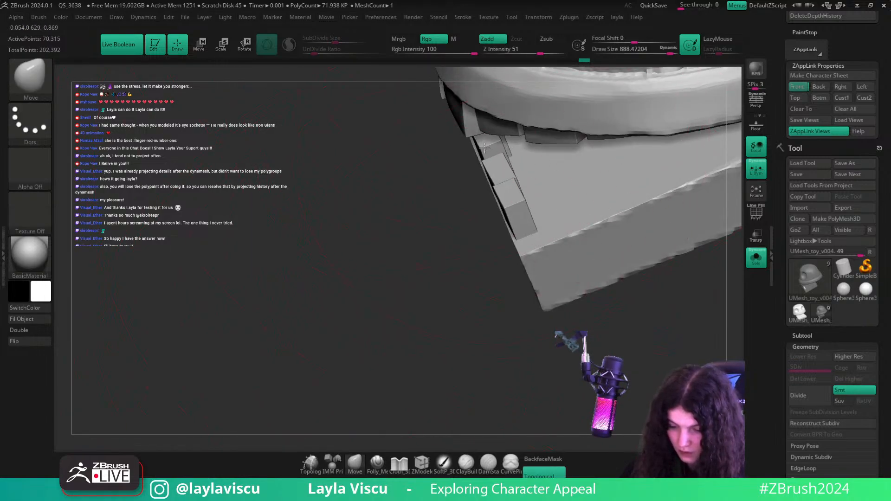
right_drag(450, 177, 461, 169)
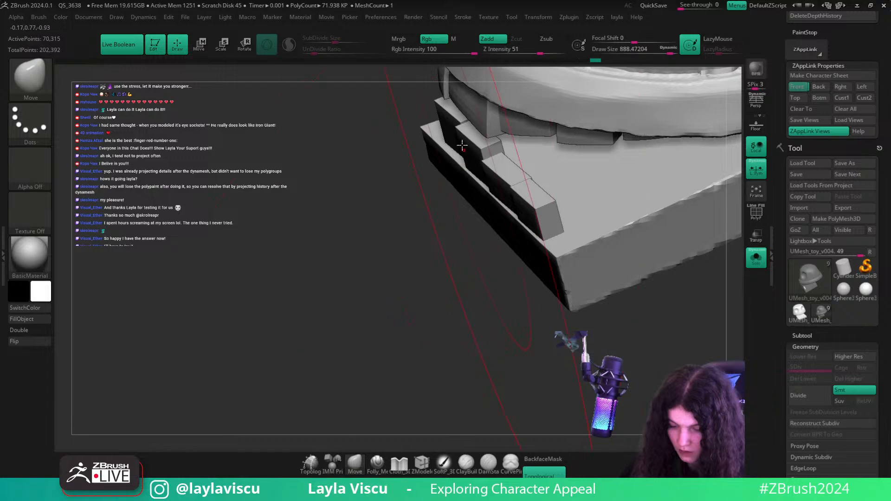
click(798, 86)
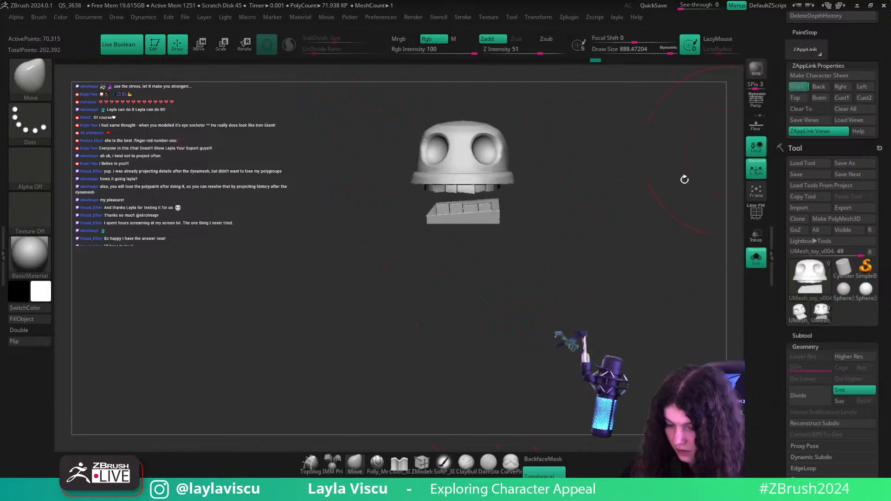
- Compare the lower teeth with the front concept overlay and reduce the Move brush's draw size to about 158
key(shift+z)
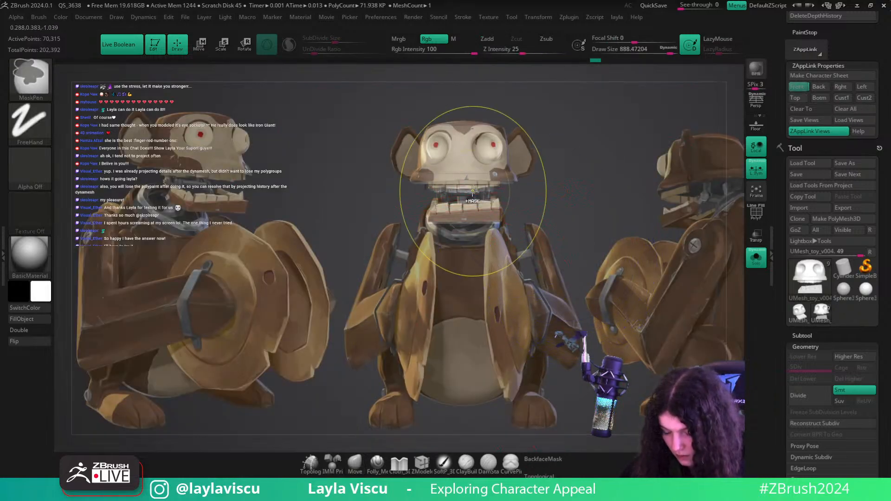
ctrl+right_drag(472, 191, 489, 198)
key(shift+z)
right_drag(674, 254, 663, 218)
key(s)
drag(536, 251, 516, 250)
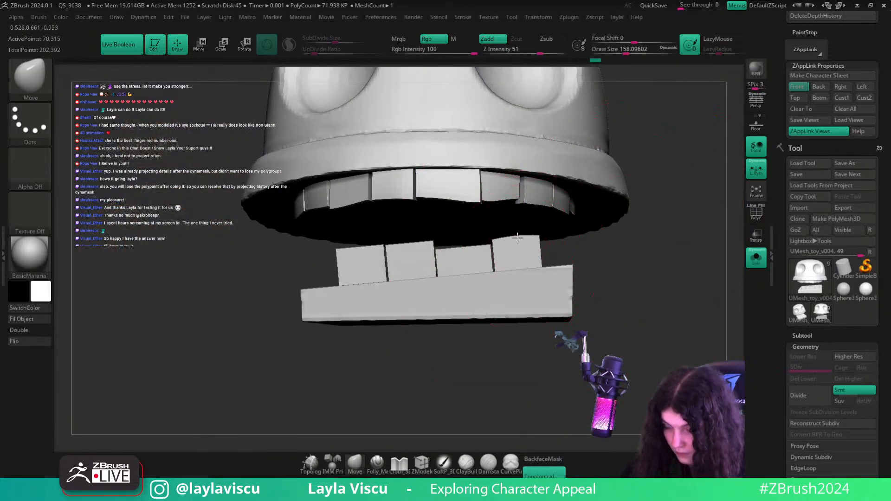
click(806, 86)
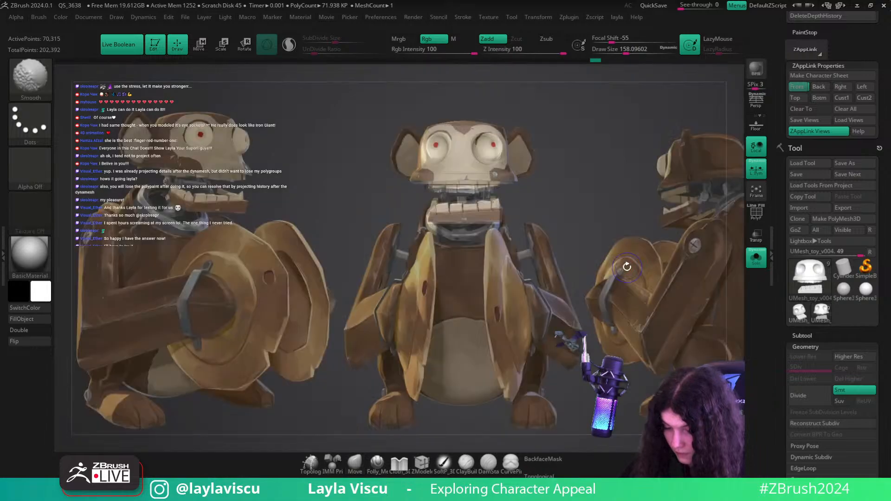
right_drag(623, 267, 601, 262)
ctrl+right_drag(601, 262, 622, 261)
right_drag(615, 297, 595, 278)
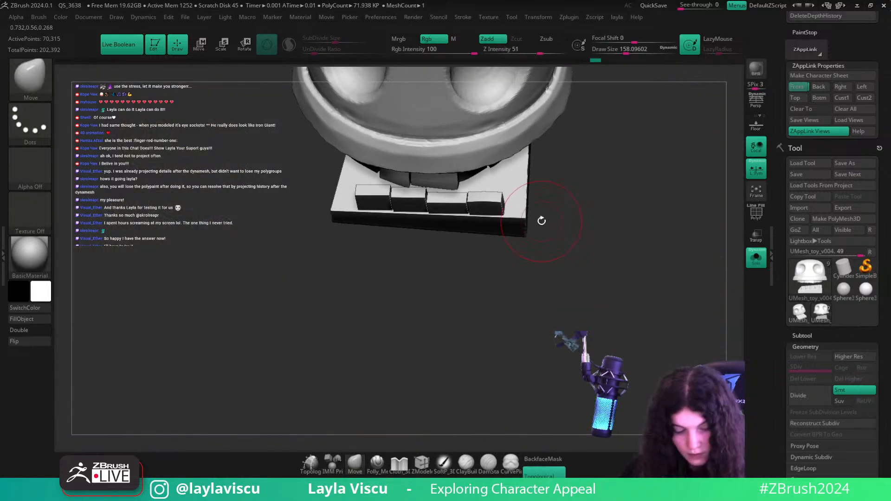
- Isolate the end tooth of the lower row, mask everything else, and duplicate it beside the row at the jaw block's corner
ctrl+shift+click(495, 210)
ctrl+shift+drag(530, 174, 472, 278)
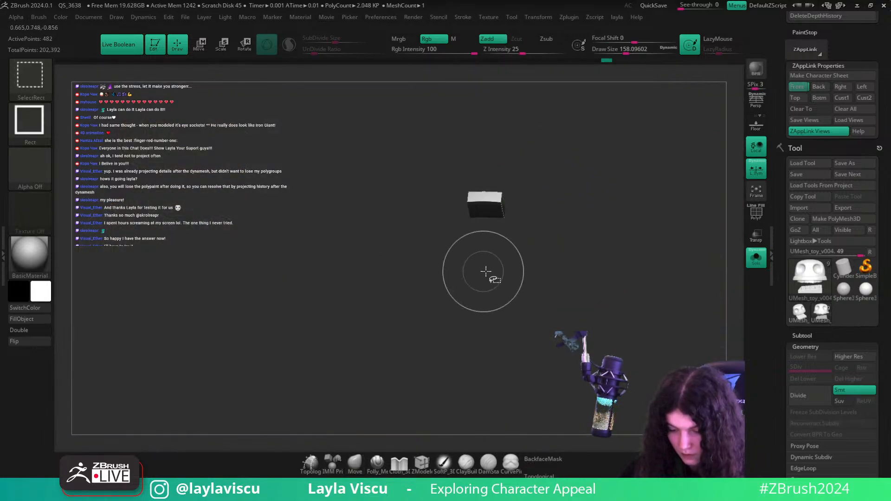
ctrl+shift+click(650, 207)
key(w)
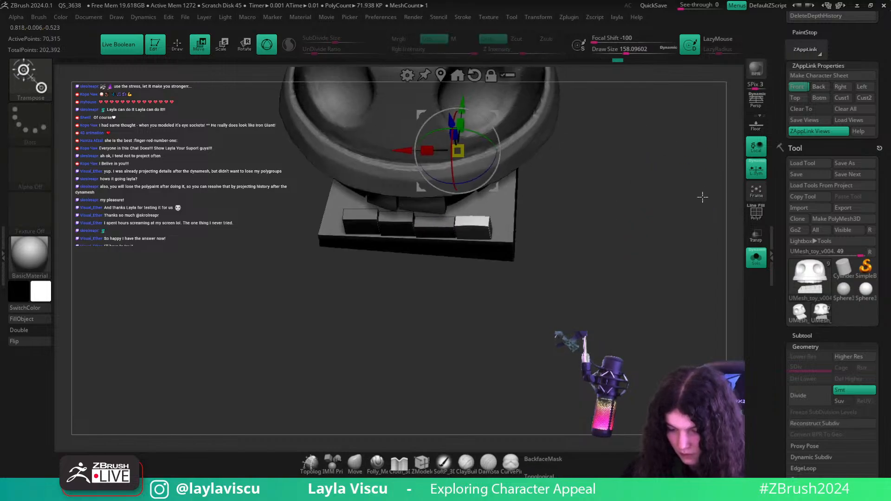
alt+right_drag(702, 198, 693, 211)
click(431, 89)
ctrl+drag(405, 244, 431, 245)
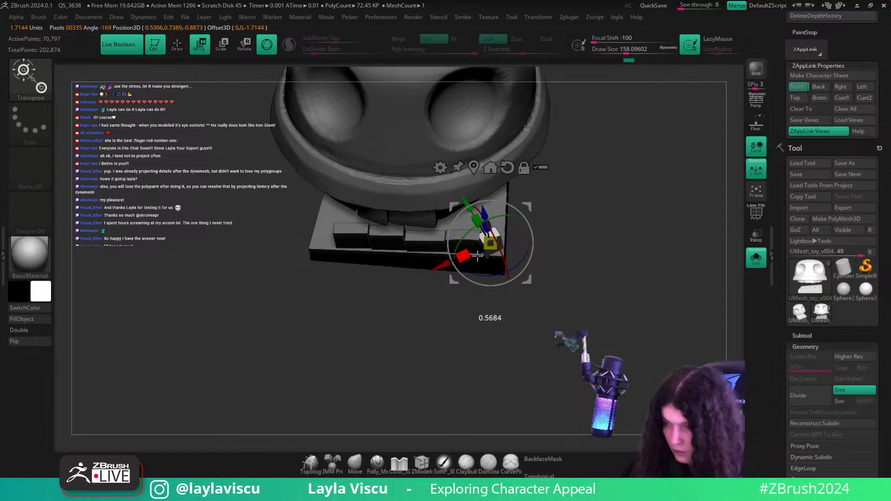
- Rotate and position the duplicated tooth so it sits angled on the jaw block's front corner
ctrl+right_drag(485, 263, 510, 274)
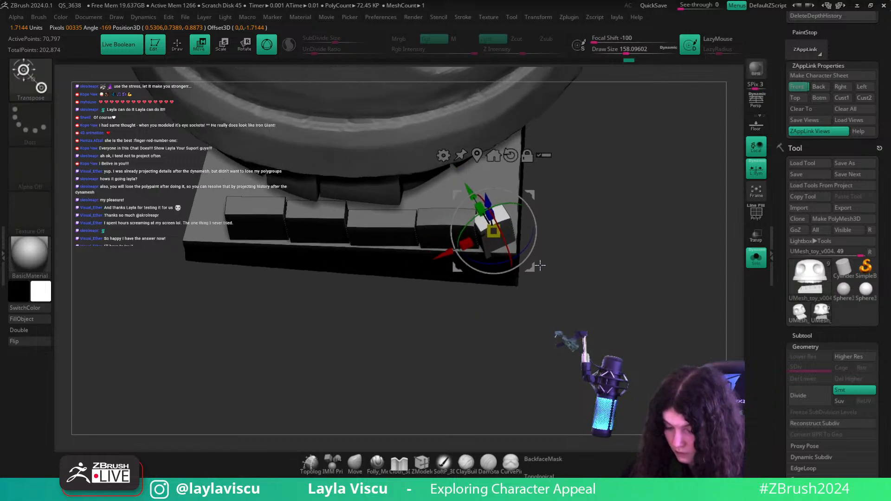
drag(532, 270, 533, 250)
right_drag(637, 212, 547, 200)
drag(472, 160, 480, 179)
right_drag(652, 209, 663, 311)
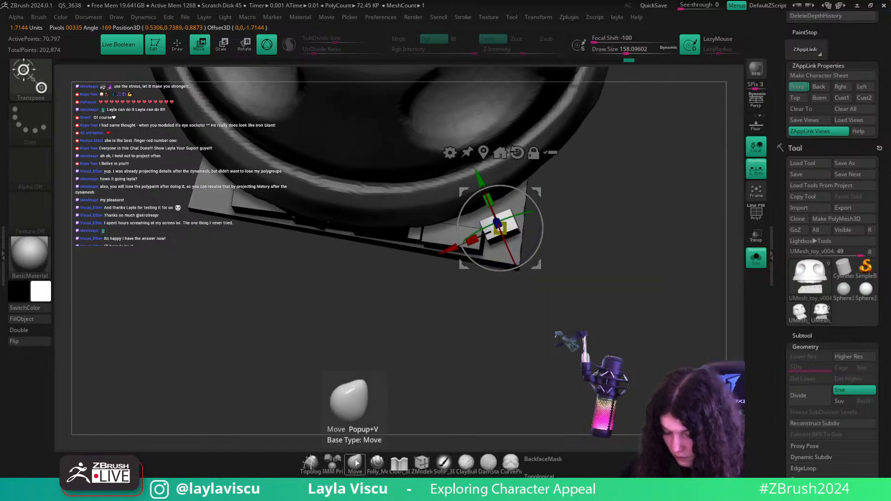
click(355, 461)
right_drag(509, 348, 468, 235)
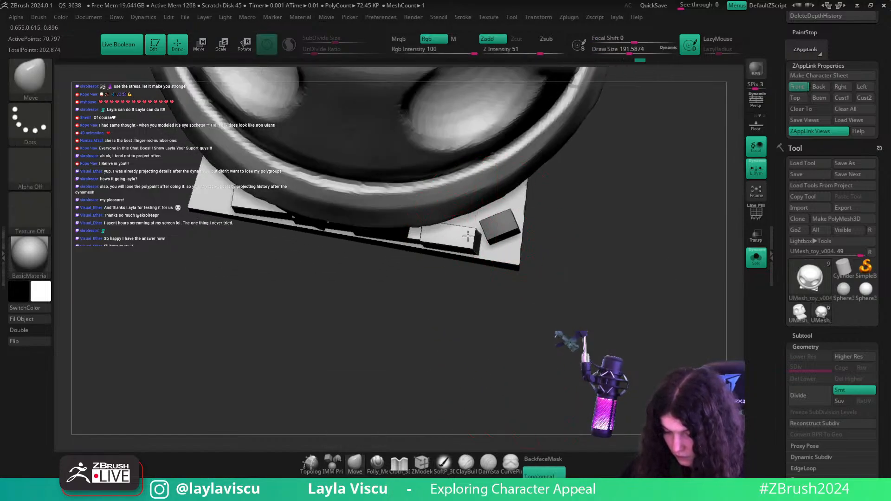
key(w)
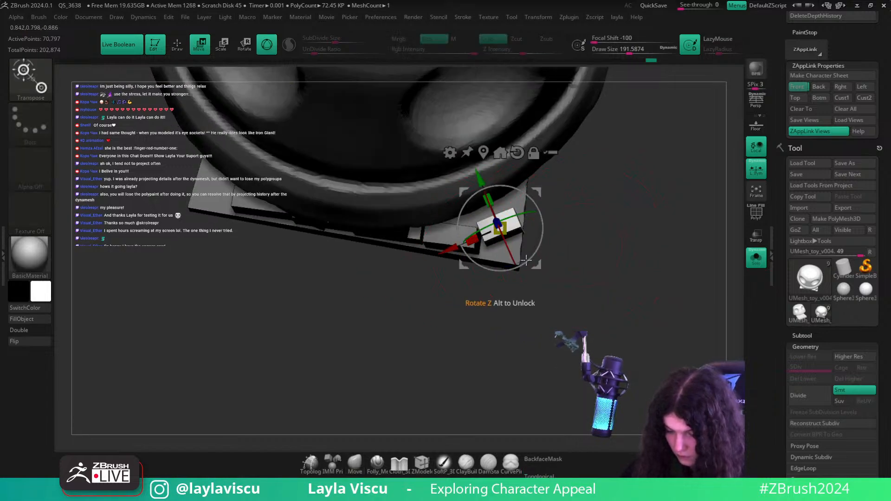
click(355, 461)
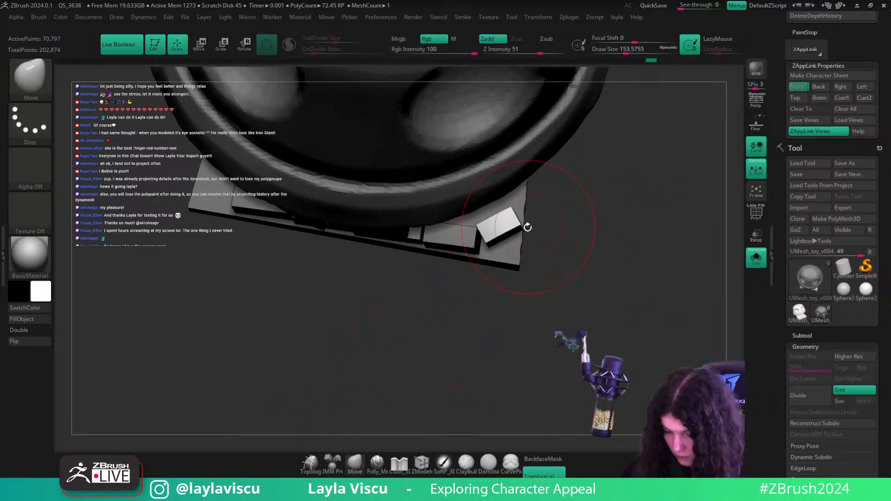
- Reshape the corner tooth with a small Move brush, rounding and pulling its top up into a canine
key(s)
drag(520, 239, 510, 238)
drag(575, 236, 573, 143)
key(s)
drag(492, 220, 495, 220)
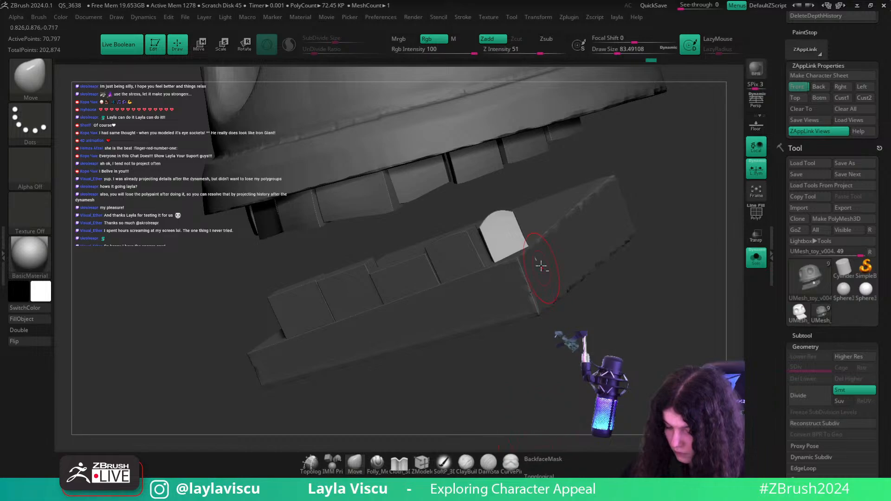
mouse_move(541, 260)
mouse_down()
mouse_move(660, 203)
mouse_move(540, 270)
mouse_move(512, 240)
mouse_move(514, 258)
mouse_move(513, 246)
mouse_up()
key(bracketright)
click(828, 76)
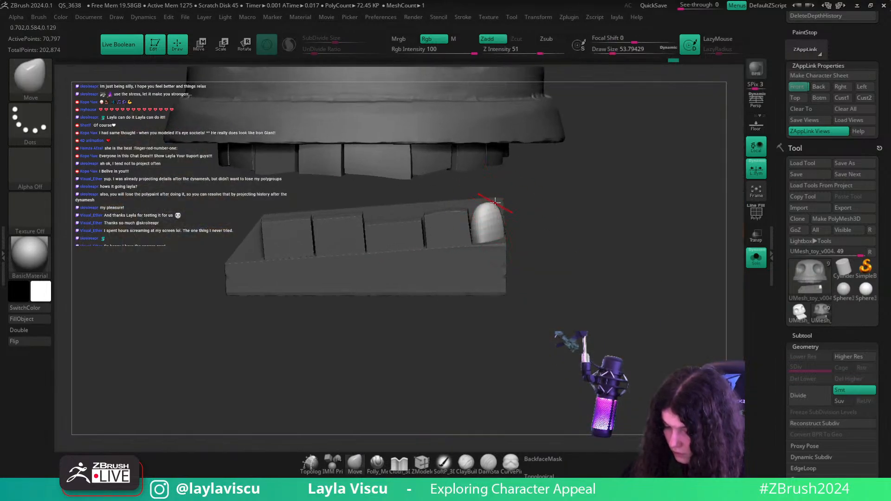
mouse_move(494, 185)
mouse_down()
mouse_move(601, 210)
mouse_move(622, 237)
mouse_move(586, 249)
mouse_move(520, 232)
mouse_move(461, 232)
mouse_up()
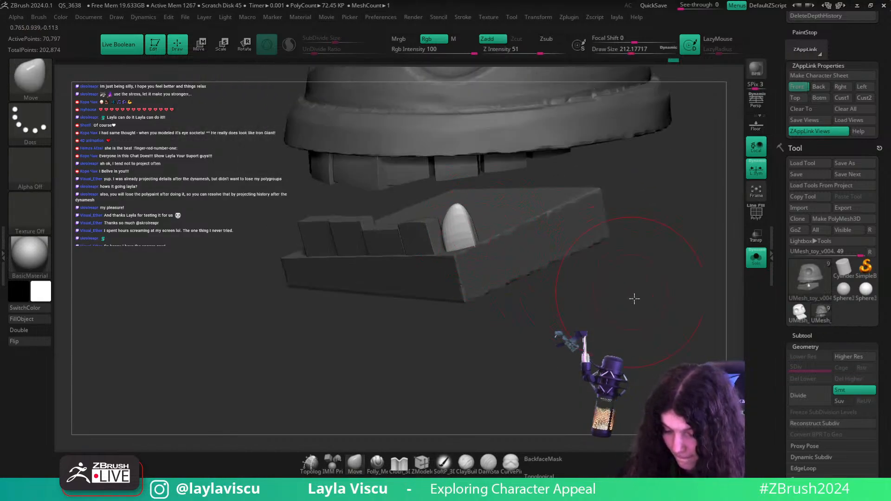
- Refine the canine's tapered tip and sides with the Move brush from lower and side angles
drag(635, 298, 472, 263)
mouse_move(604, 281)
mouse_down()
mouse_move(449, 218)
mouse_move(455, 223)
mouse_up()
key(s)
drag(451, 221, 434, 216)
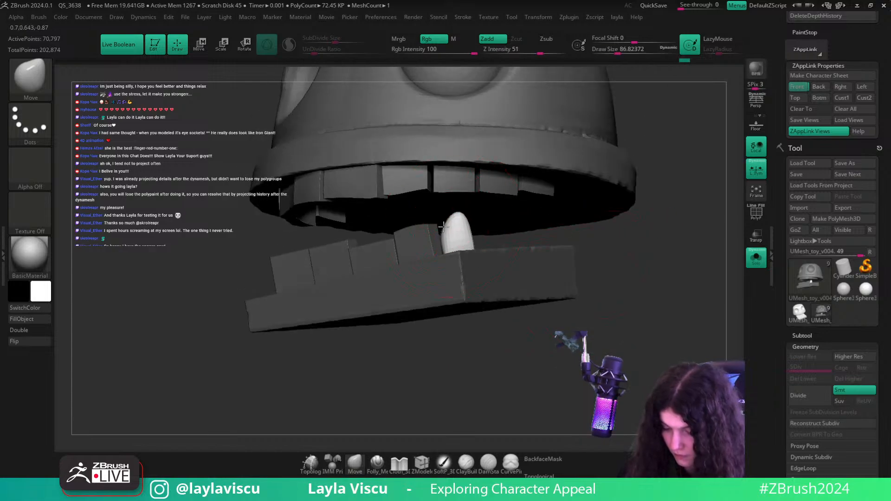
- Compare the canine and front lower teeth with the front concept overlay, toggling the reference on and off
click(794, 87)
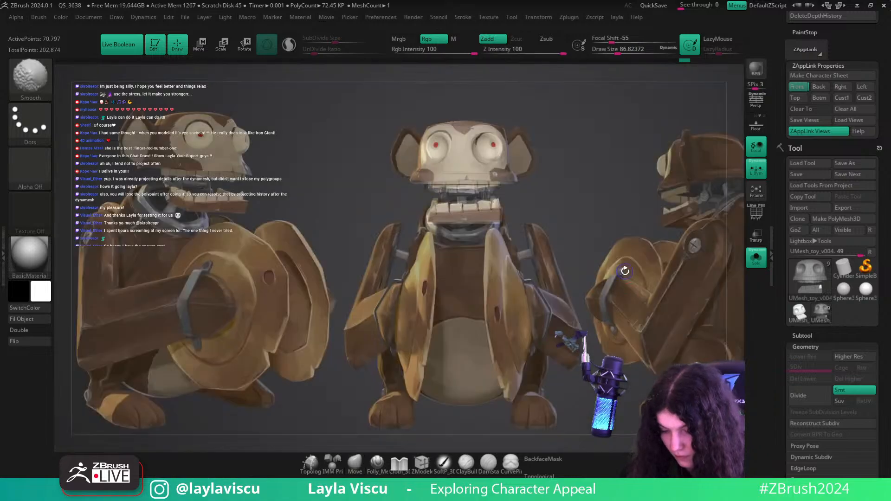
key(shift+z)
right_drag(622, 263, 649, 278)
mouse_move(451, 219)
ctrl+right_down()
mouse_move(536, 292)
mouse_move(602, 309)
ctrl+right_up()
click(798, 88)
key(shift+z)
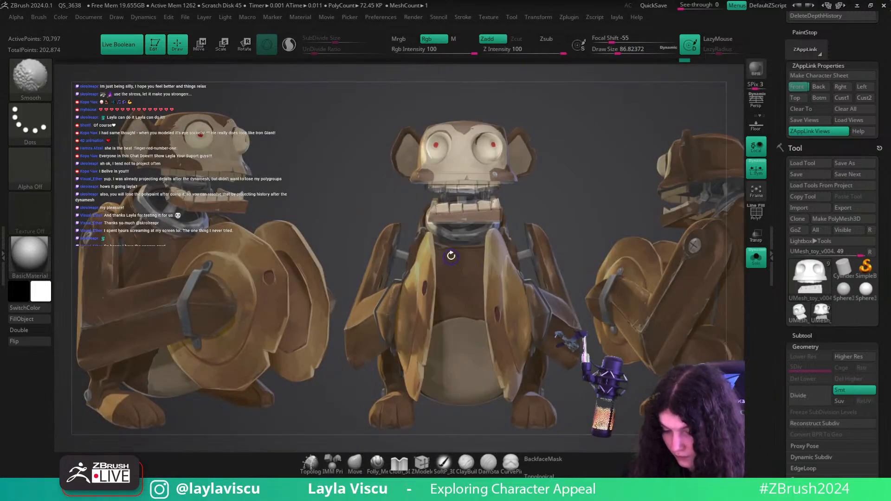
key(shift+z)
mouse_move(448, 238)
right_down()
mouse_move(459, 260)
mouse_move(468, 350)
right_up()
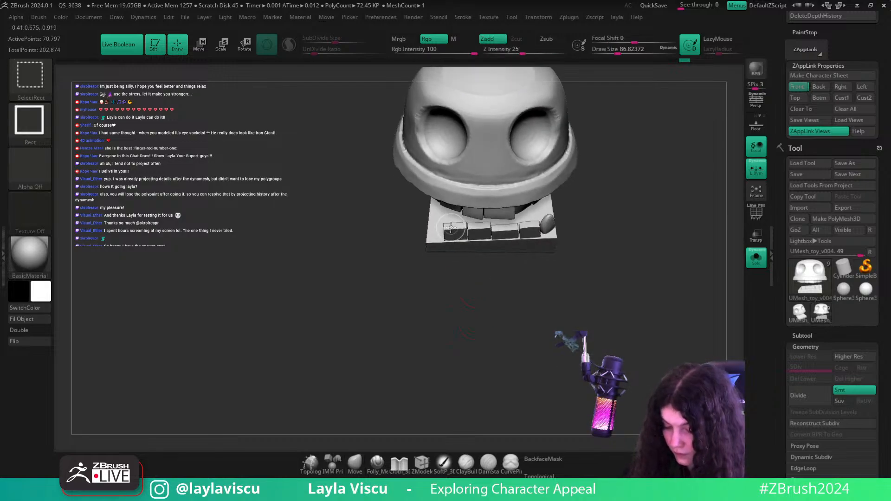
- Isolate the tooth at the row's opposite end from the canine, mask the rest of the mesh, and center the gizmo on it
ctrl+shift+click(456, 235)
ctrl+shift+drag(416, 202, 457, 275)
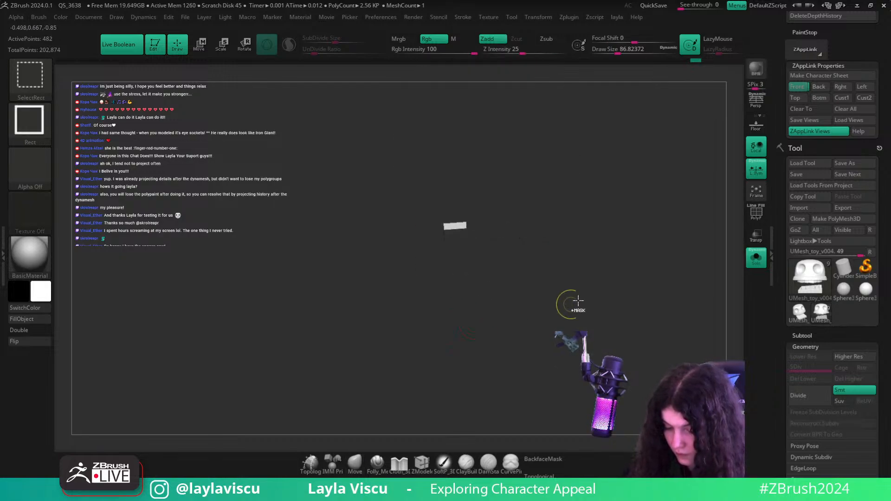
ctrl+shift+click(664, 205)
ctrl+click(656, 215)
key(w)
click(530, 151)
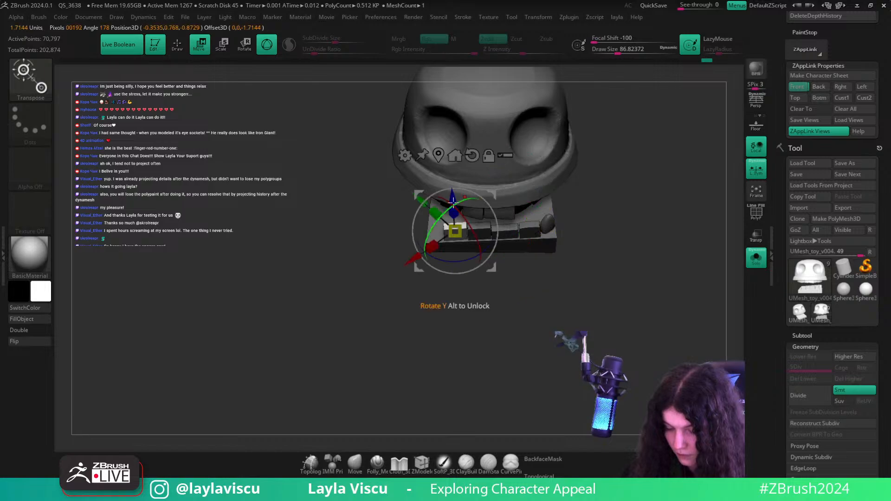
ctrl+right_drag(454, 226, 540, 333)
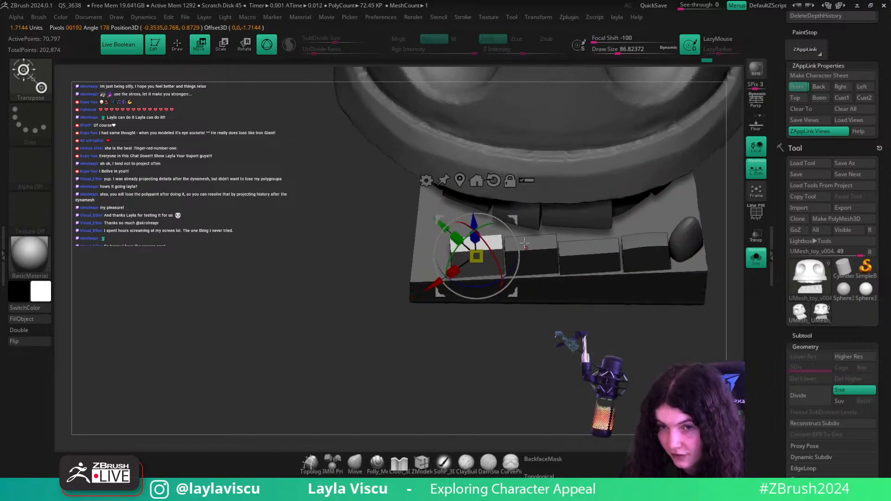
click(485, 181)
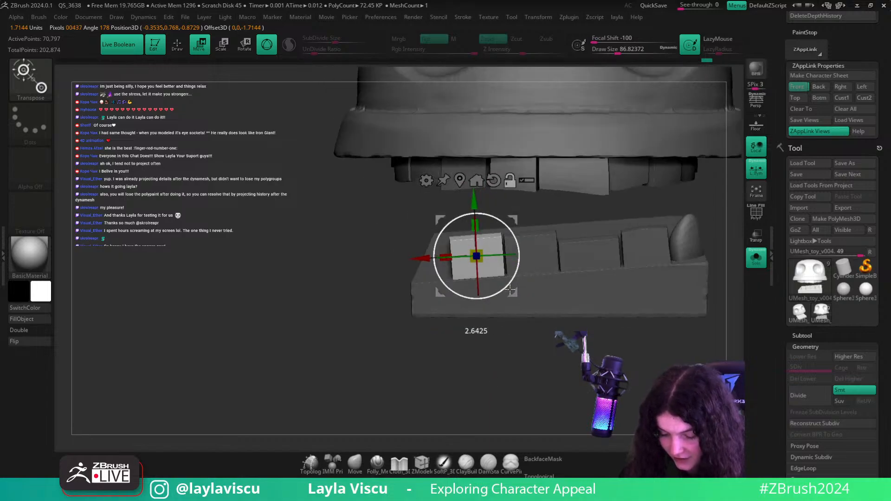
- Duplicate the unmasked end tooth out to the jaw block's side and undo the last adjustment to the copy
drag(509, 290, 492, 345)
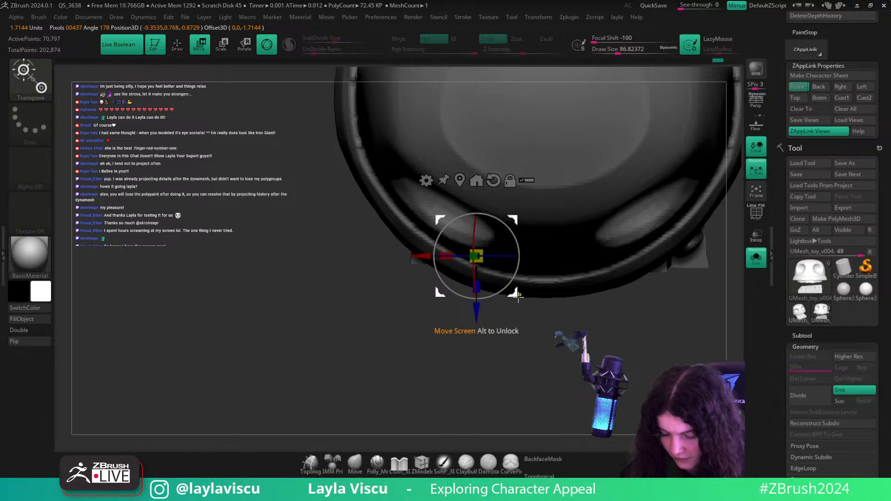
ctrl+drag(518, 297, 470, 294)
drag(493, 324, 493, 311)
drag(462, 279, 542, 442)
key(ctrl+z)
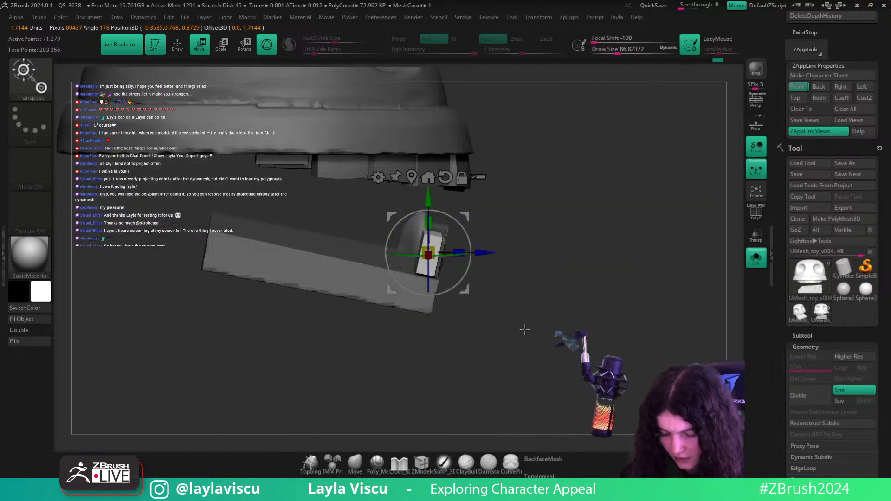
- Rotate the duplicated tooth to face sideways and move it onto the jaw block's side edge behind the front corner
drag(456, 270, 382, 248)
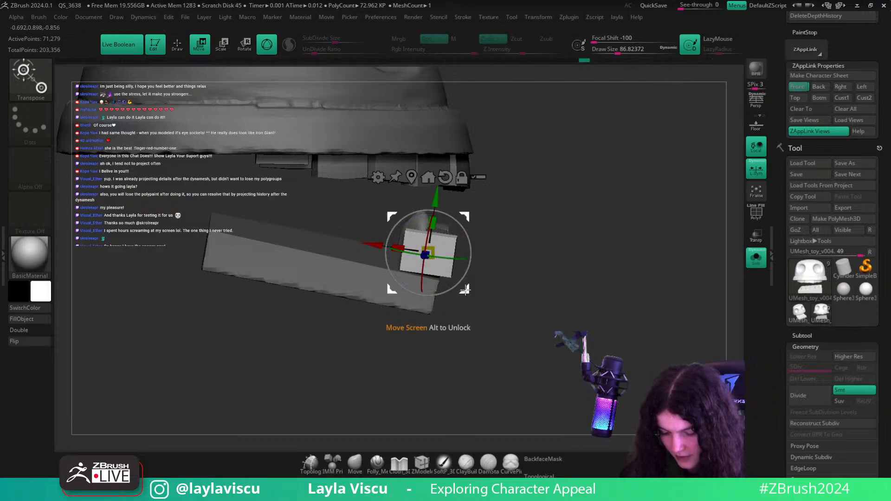
drag(467, 293, 442, 295)
drag(520, 295, 565, 372)
alt+drag(564, 334, 661, 330)
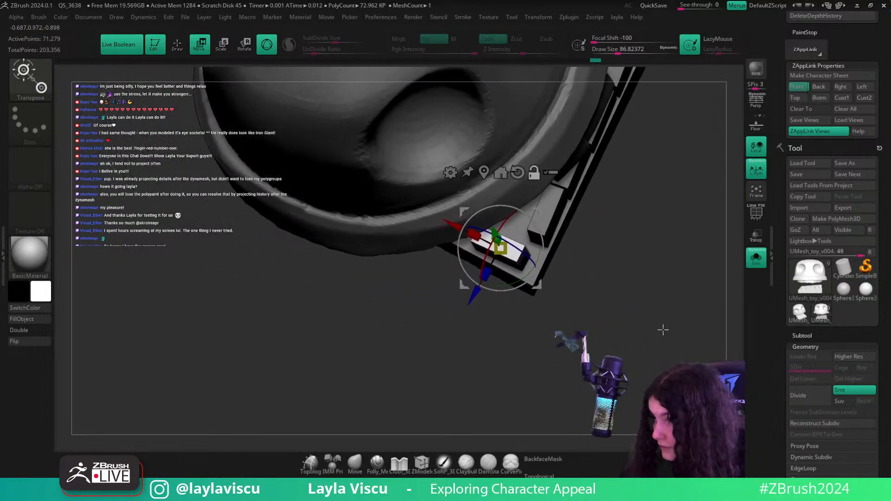
drag(447, 226, 435, 223)
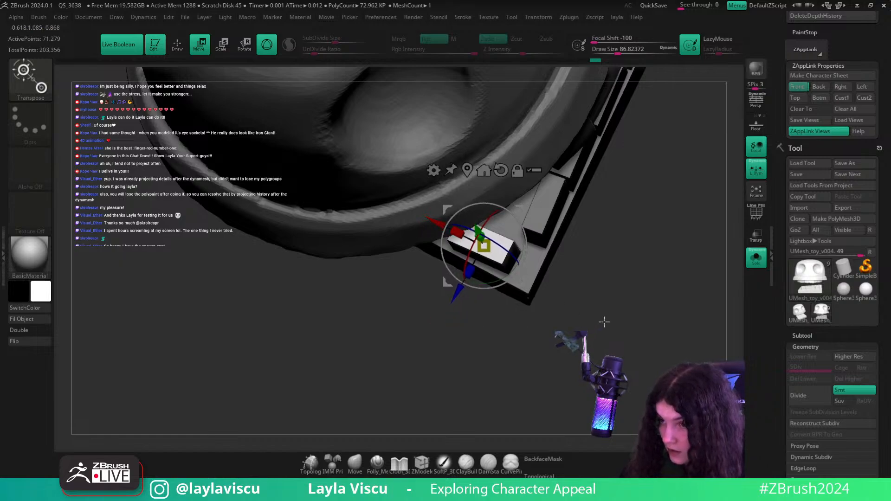
- Stretch the side tooth upward to about 1.29 times its height on the jaw block
drag(604, 322, 532, 243)
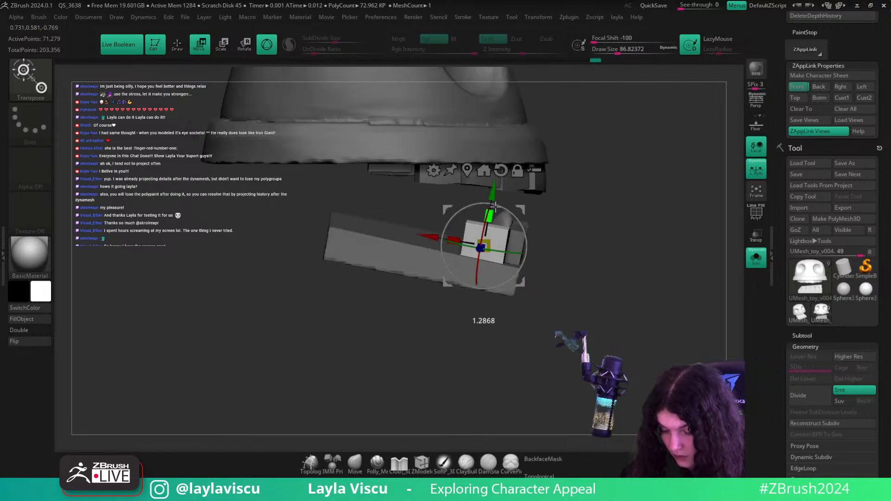
drag(495, 205, 493, 188)
key(q)
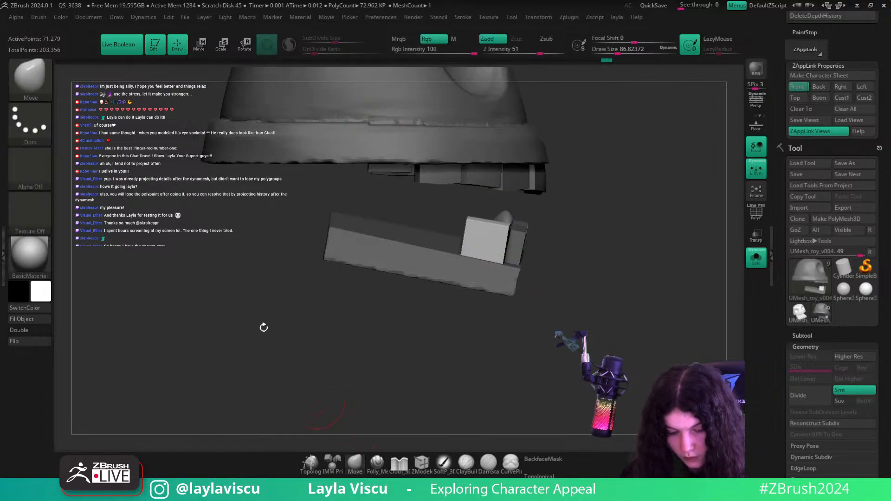
- Choose the KnifeCurve brush for cutting and save the tool as toy_v001, replacing the existing file
ctrl+shift+click(33, 87)
ctrl+shift+click(355, 129)
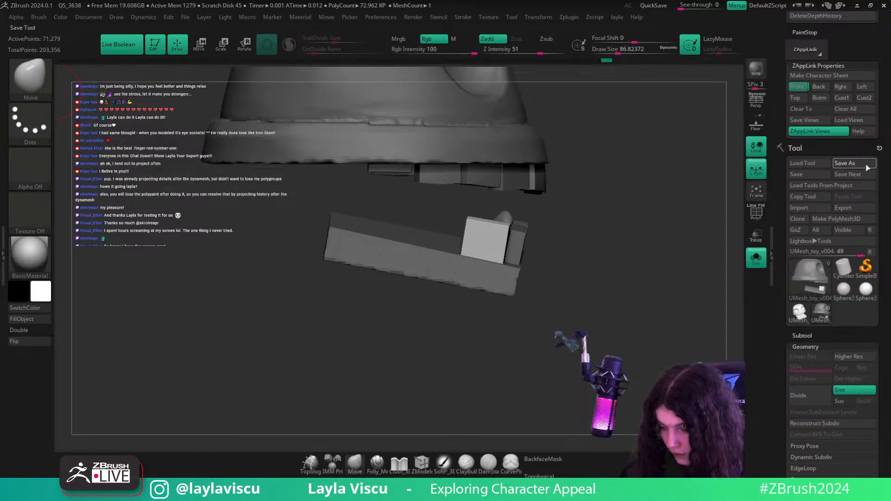
click(845, 163)
key(Return)
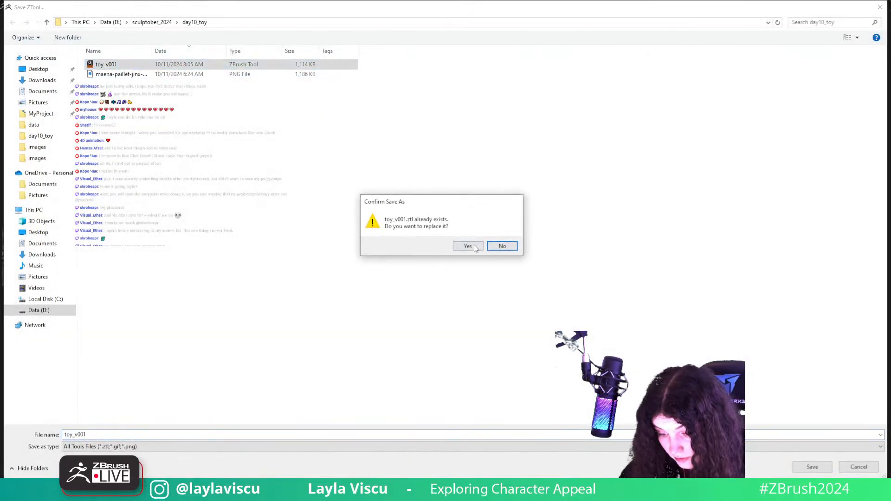
click(467, 245)
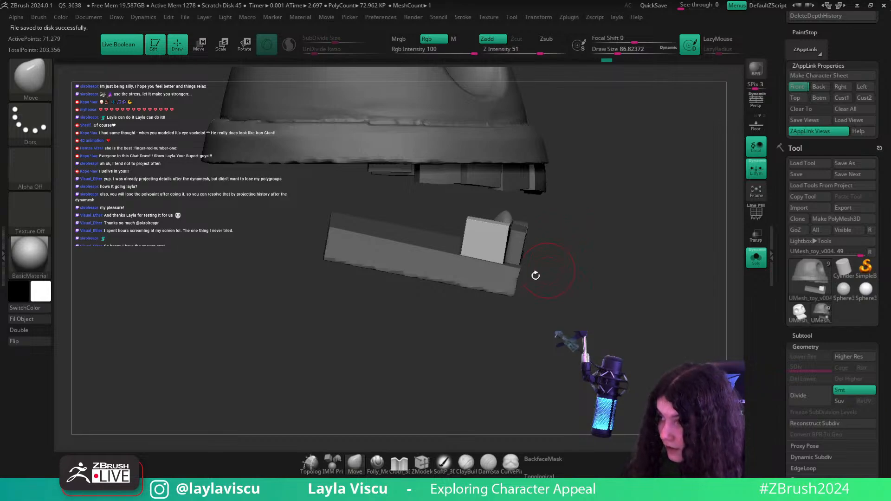
- Slice both sides of the side tooth with KnifeCurve so it tapers toward the tip
key(ctrl+shift)
drag(487, 207, 491, 211)
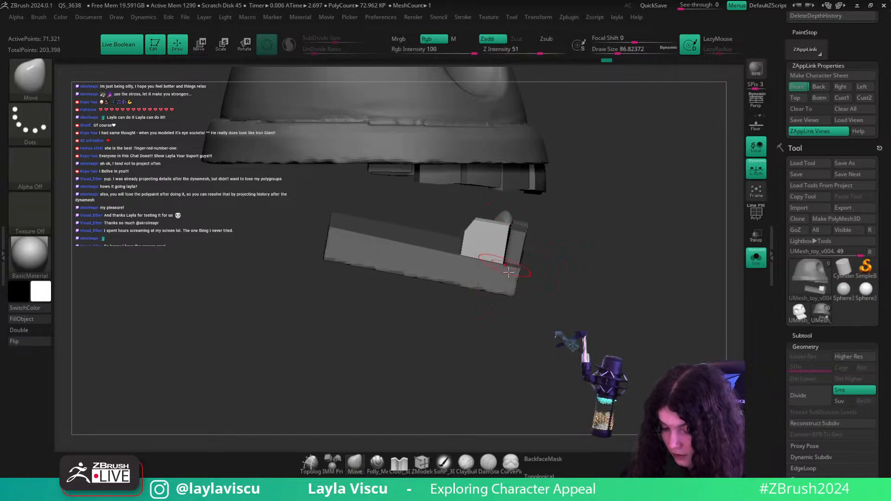
drag(507, 282, 509, 285)
ctrl+shift+drag(454, 270, 493, 188)
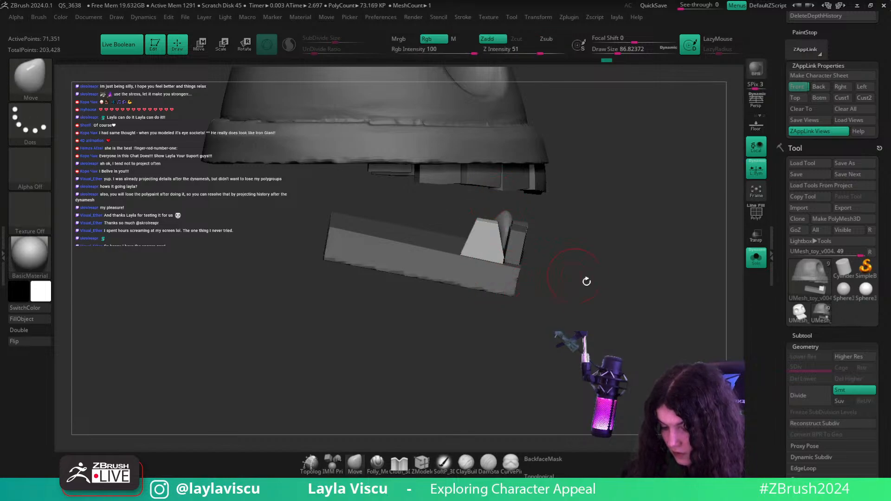
key(w)
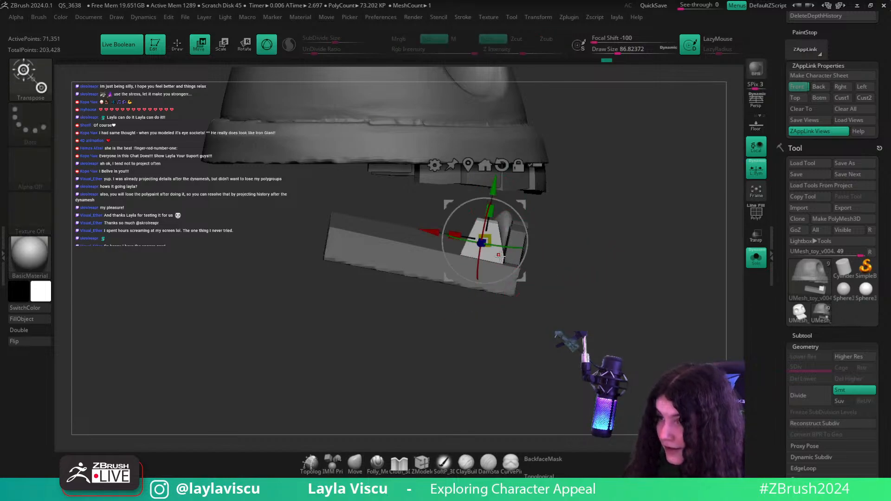
- Switch to the ClayBuildup brush and turn on the polygroup wireframe display
key(b)
key(c)
key(b)
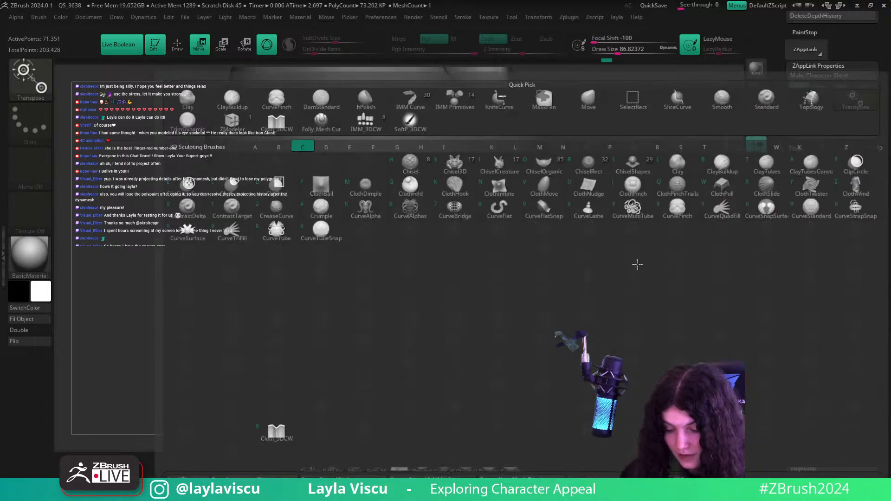
drag(586, 317, 573, 288)
drag(621, 269, 809, 242)
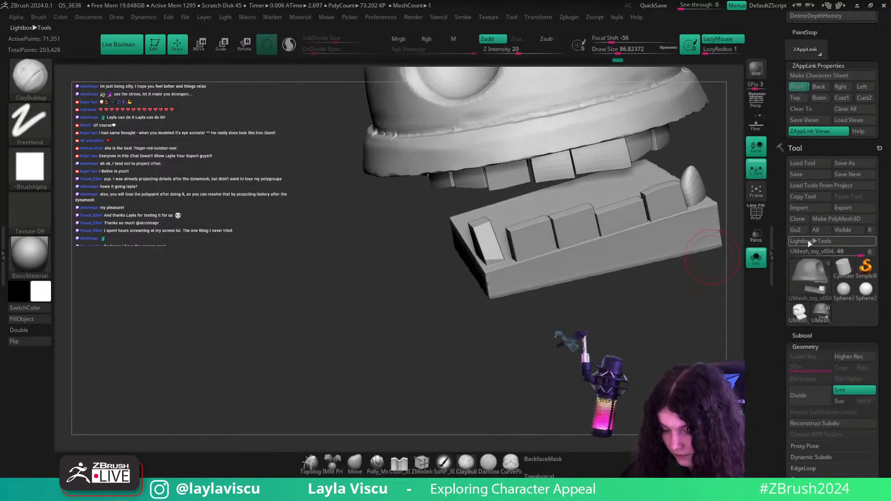
drag(725, 299, 711, 280)
key(ctrl+shift)
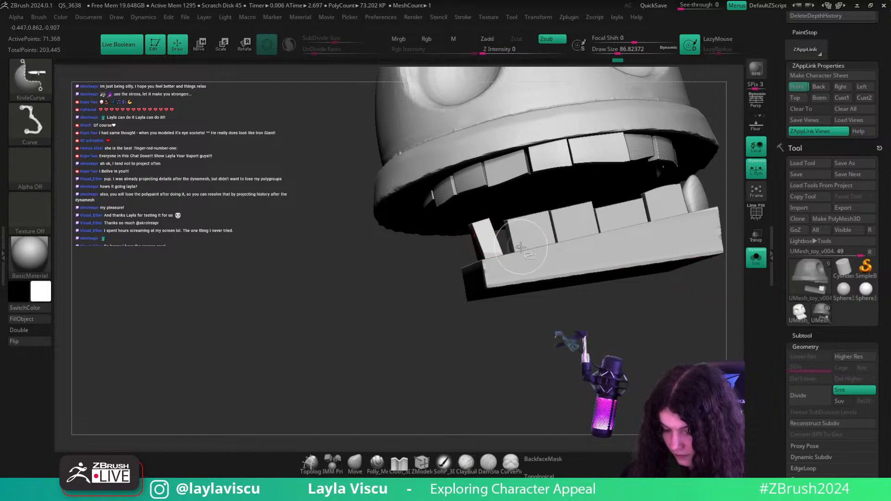
key(shift+f)
- Isolate the front-row tooth nearest the tapered side tooth with SelectRect, assign it its own polygroup, and show the whole mesh again
ctrl+shift+click(33, 74)
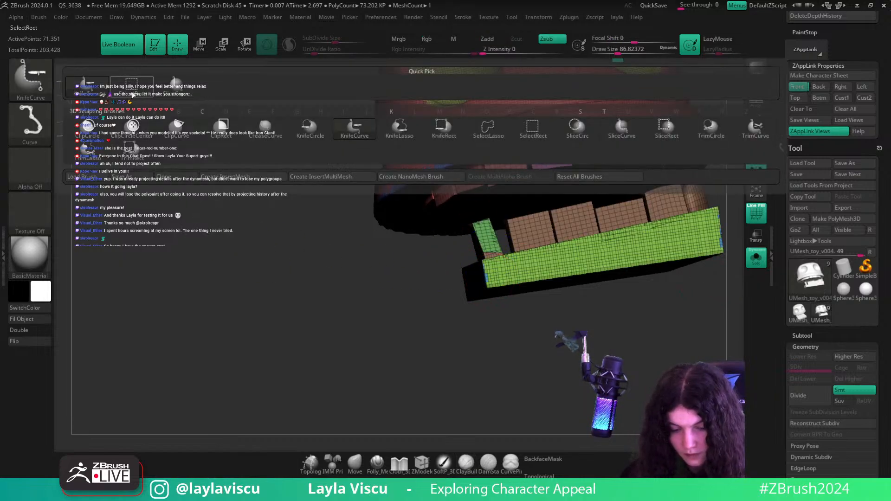
click(132, 89)
ctrl+shift+click(519, 238)
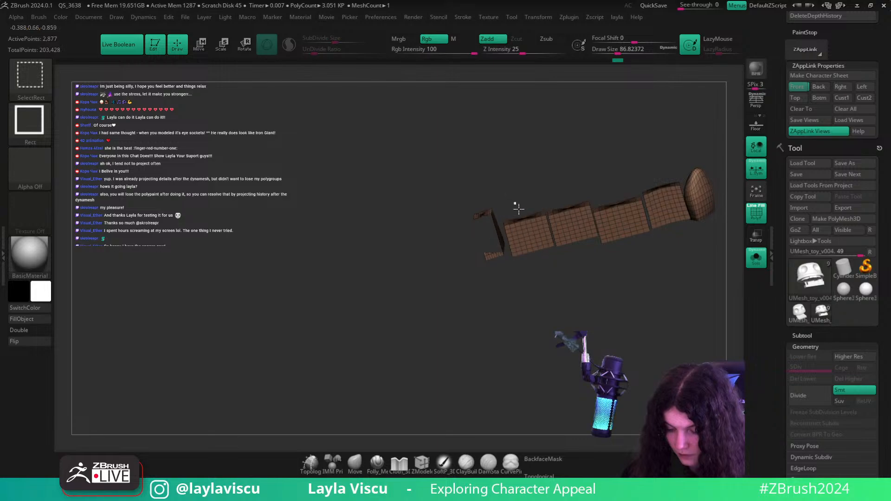
ctrl+shift+drag(514, 203, 532, 261)
key(ctrl+shift+a)
key(ctrl+w)
ctrl+shift+click(560, 304)
ctrl+click(547, 310)
ctrl+click(540, 298)
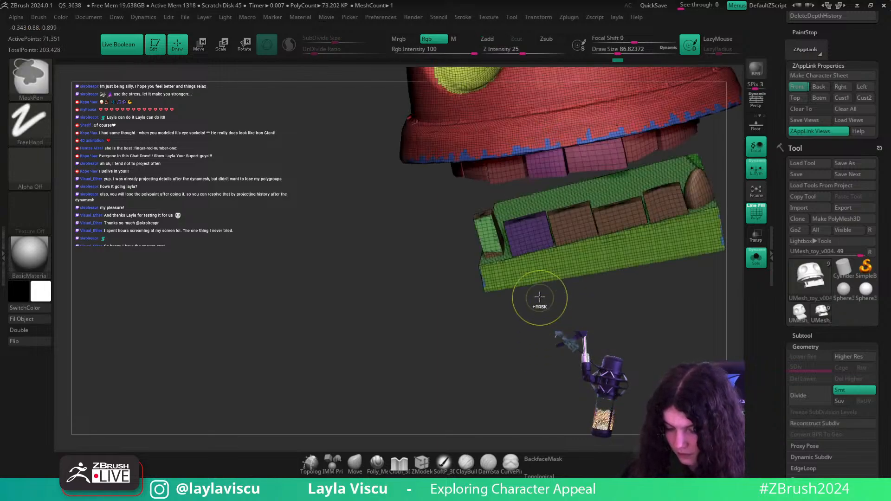
- Mask everything except the newly grouped front tooth and center the gizmo on it
ctrl+shift+click(531, 251)
ctrl+click(649, 288)
ctrl+shift+click(660, 289)
ctrl+click(636, 301)
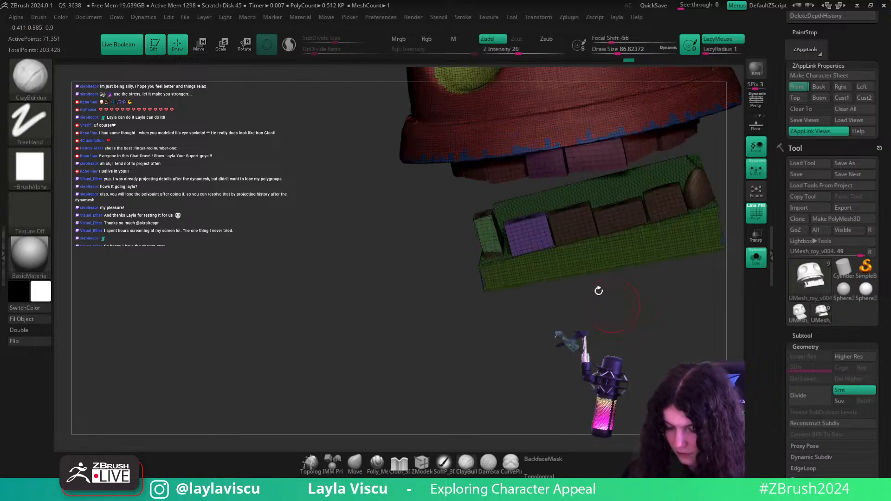
key(w)
click(472, 158)
- Duplicate the front tooth to the jaw block's side, rotate it 90 degrees, and seat it behind the tapered tooth
drag(566, 294, 685, 320)
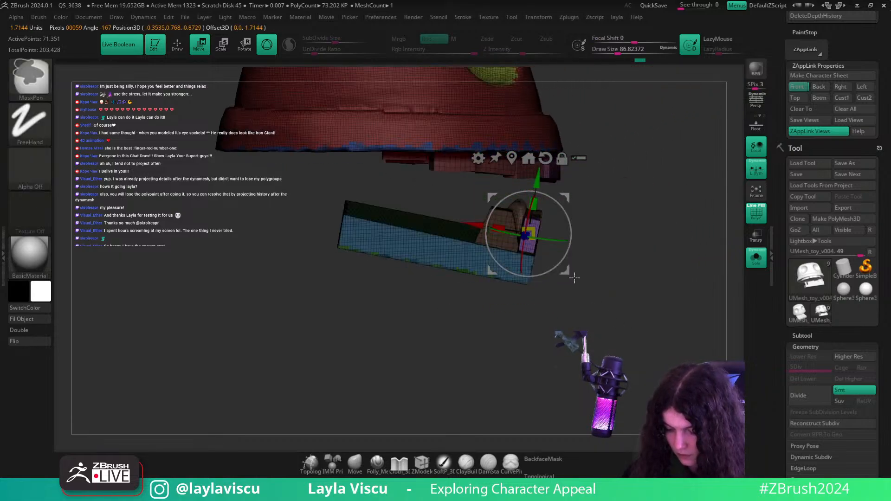
ctrl+drag(474, 225, 406, 216)
shift+drag(496, 233, 420, 217)
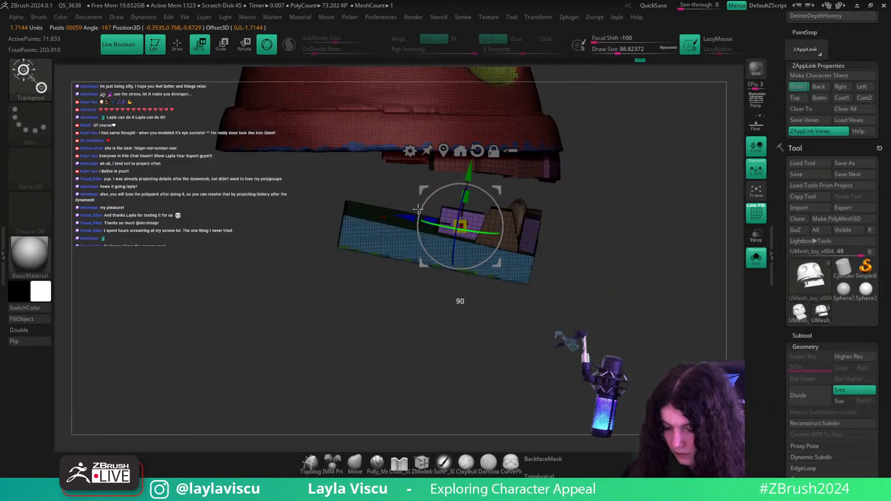
drag(644, 332, 550, 353)
drag(502, 205, 473, 215)
key(shift+f)
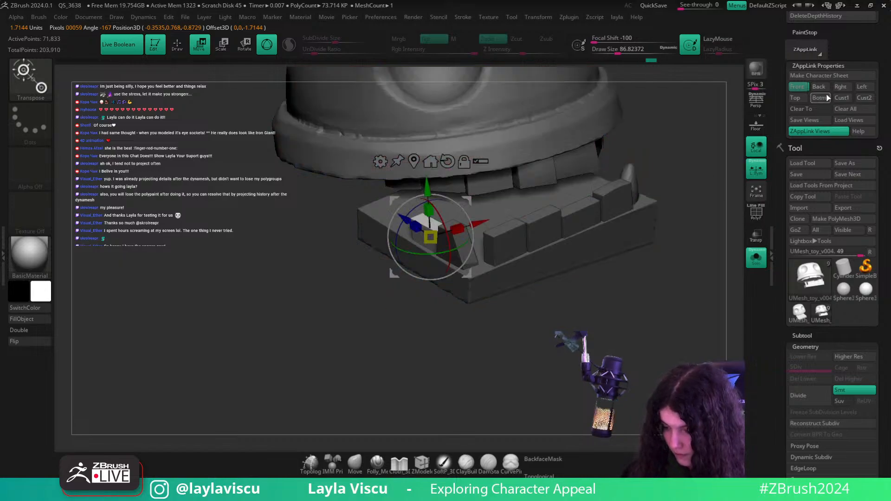
- Try duplicating the square side tooth farther back along the jaw block's side edge
drag(636, 281, 653, 307)
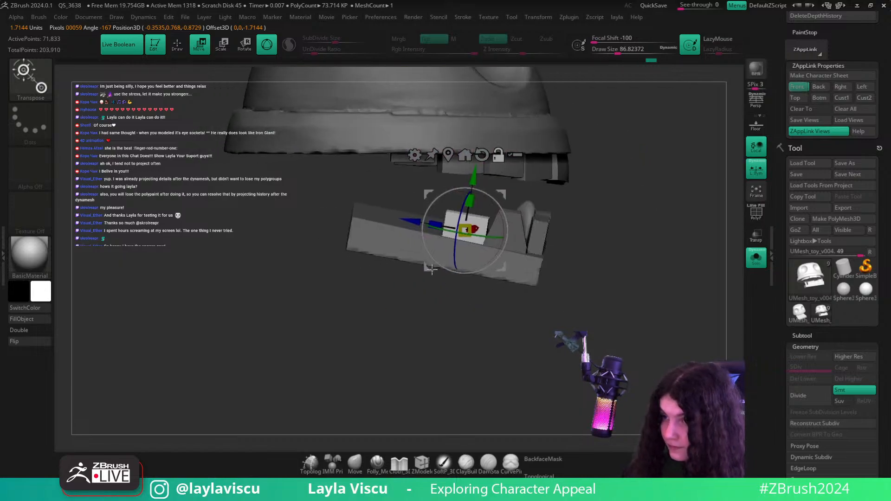
alt+drag(432, 269, 444, 288)
ctrl+drag(515, 261, 434, 244)
drag(503, 338, 439, 360)
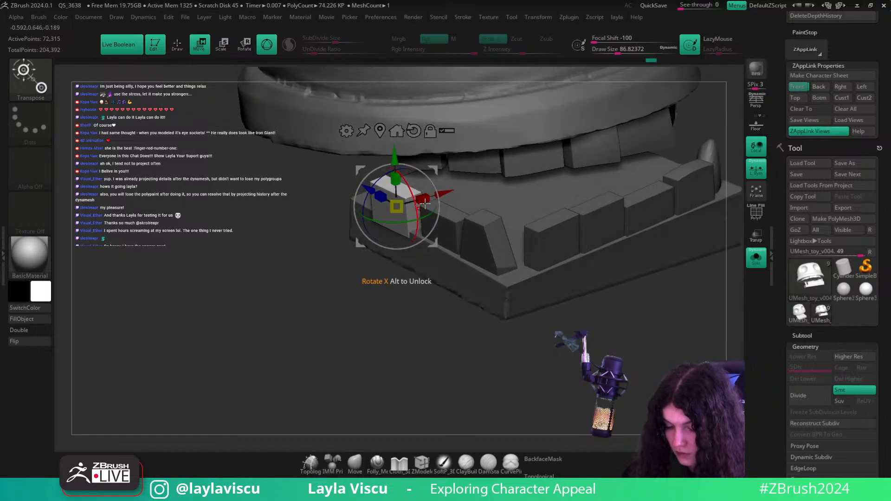
drag(444, 194, 450, 192)
- Check the jaw from the opposite side and undo the rear copy of the side tooth
key(q)
mouse_move(388, 414)
shift+mouse_down()
mouse_move(445, 418)
mouse_move(481, 351)
shift+mouse_up()
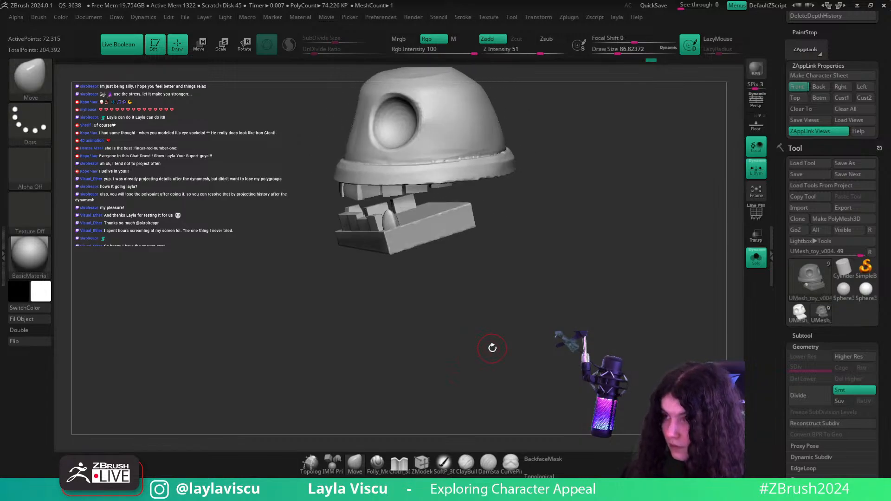
mouse_move(624, 230)
mouse_down()
mouse_move(664, 232)
mouse_move(657, 249)
mouse_move(701, 238)
mouse_up()
ctrl+right_drag(403, 195, 465, 254)
key(ctrl+z)
key(ctrl+z)
key(ctrl+z)
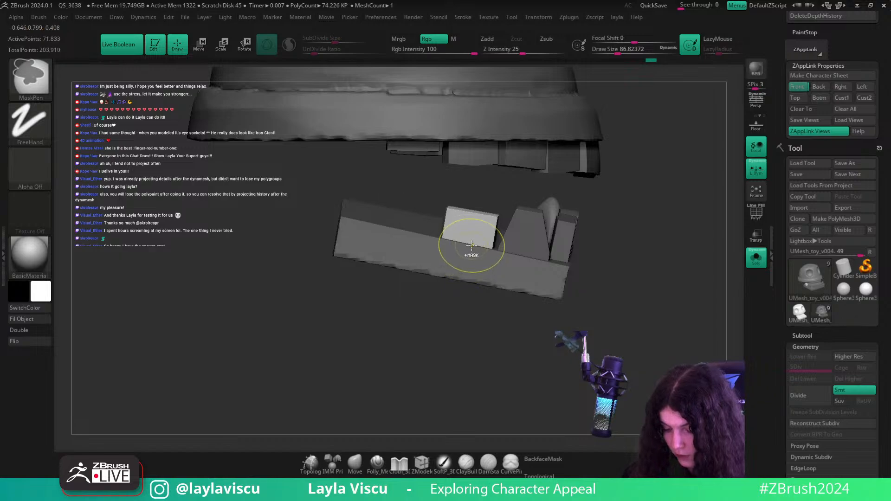
- Widen the square side tooth along the jaw block's edge and place a duplicate of it behind
key(w)
drag(443, 223, 431, 220)
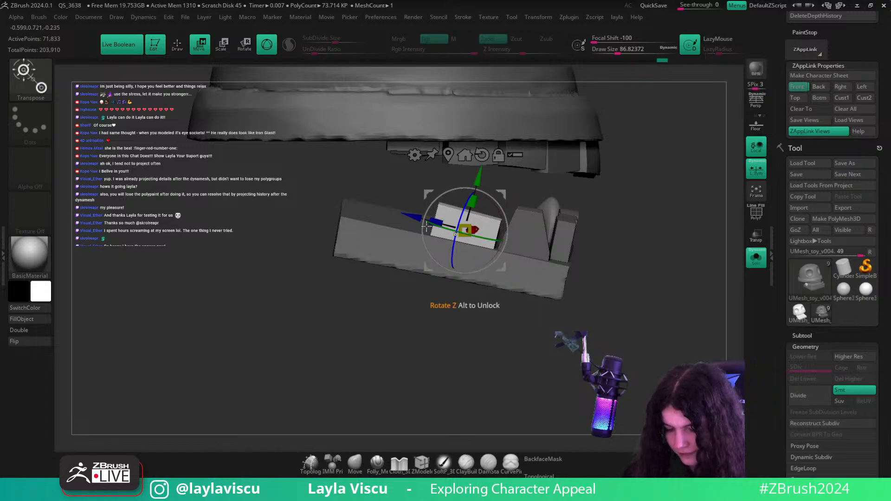
ctrl+drag(412, 217, 344, 199)
key(shift+z)
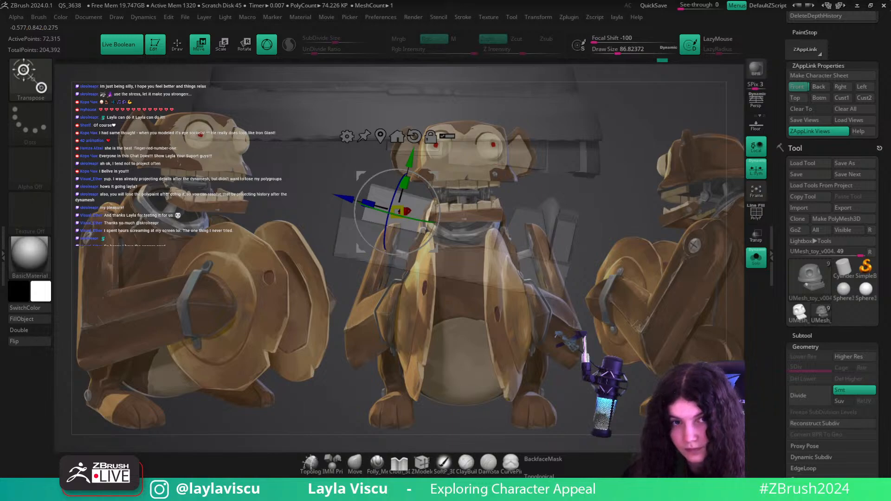
key(shift+z)
drag(503, 320, 450, 377)
drag(433, 194, 433, 186)
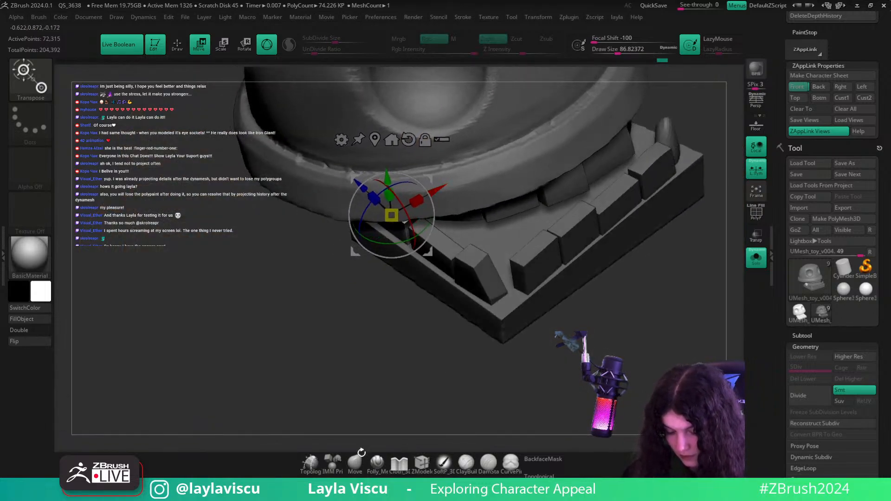
- Clear the mask, isolate the two square side teeth, and mask the rest of the mesh
click(355, 463)
mouse_move(374, 363)
ctrl+mouse_down()
mouse_move(405, 390)
mouse_move(426, 330)
mouse_move(534, 366)
mouse_move(567, 337)
ctrl+mouse_up()
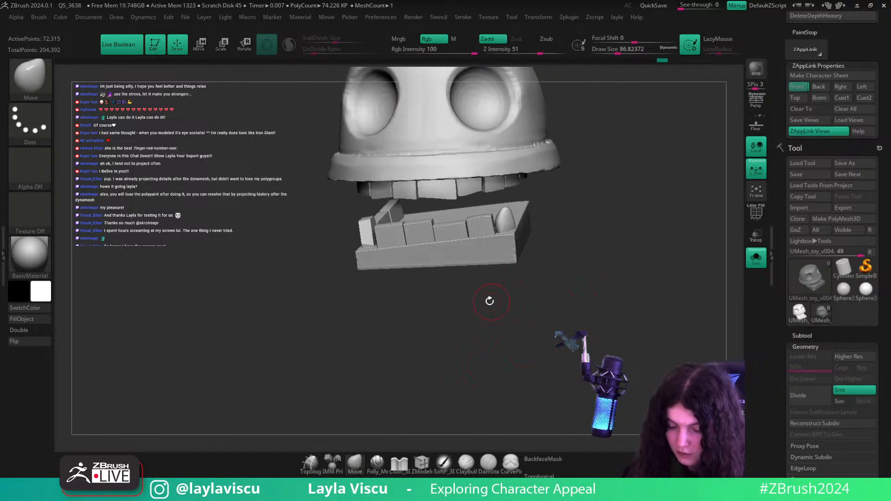
drag(490, 301, 399, 228)
drag(678, 203, 533, 316)
ctrl+shift+drag(346, 223, 402, 244)
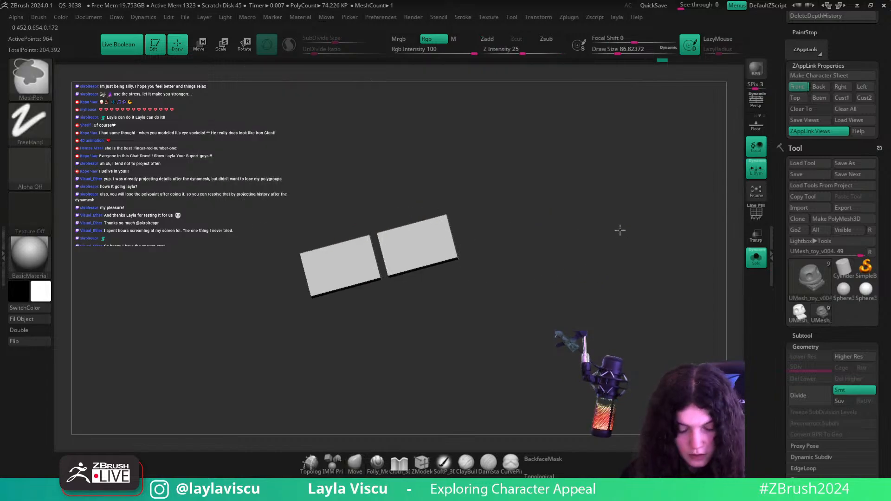
ctrl+click(618, 229)
ctrl+shift+click(635, 241)
ctrl+click(650, 252)
drag(650, 254, 737, 280)
- Duplicate the two square side teeth to the canine's side and place them in a row behind the canine
key(w)
alt+drag(527, 291, 437, 258)
ctrl+drag(395, 215, 507, 341)
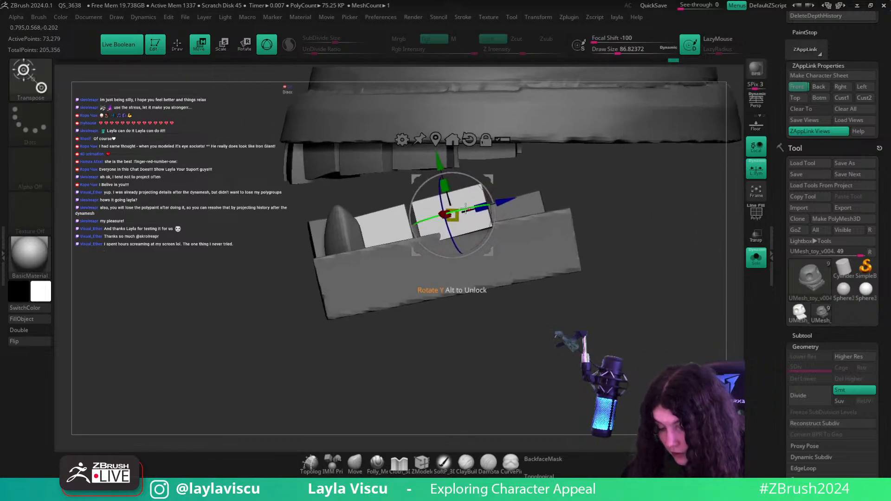
drag(429, 218, 441, 215)
drag(496, 355, 499, 259)
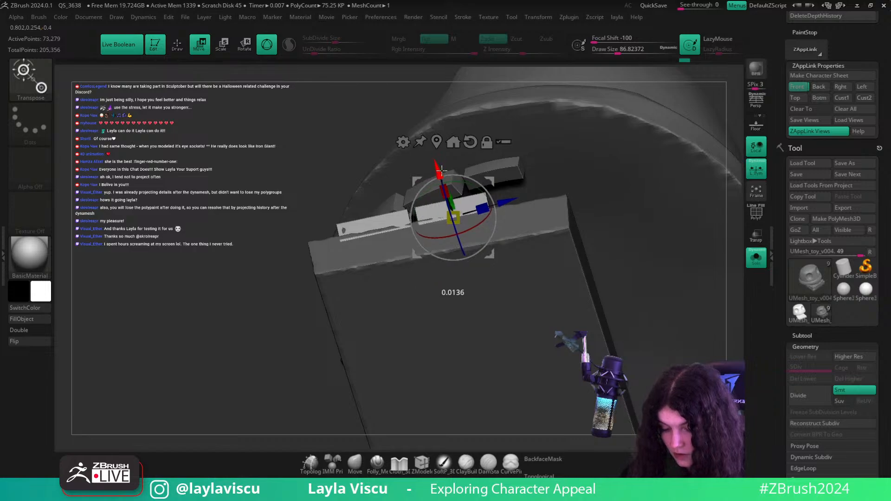
drag(278, 158, 288, 252)
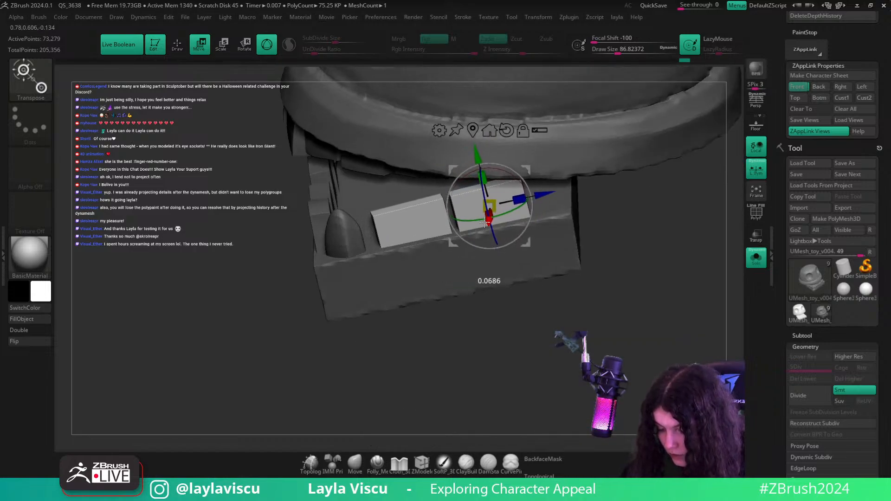
mouse_move(573, 299)
mouse_down()
mouse_move(654, 334)
mouse_move(665, 325)
mouse_move(567, 315)
mouse_up()
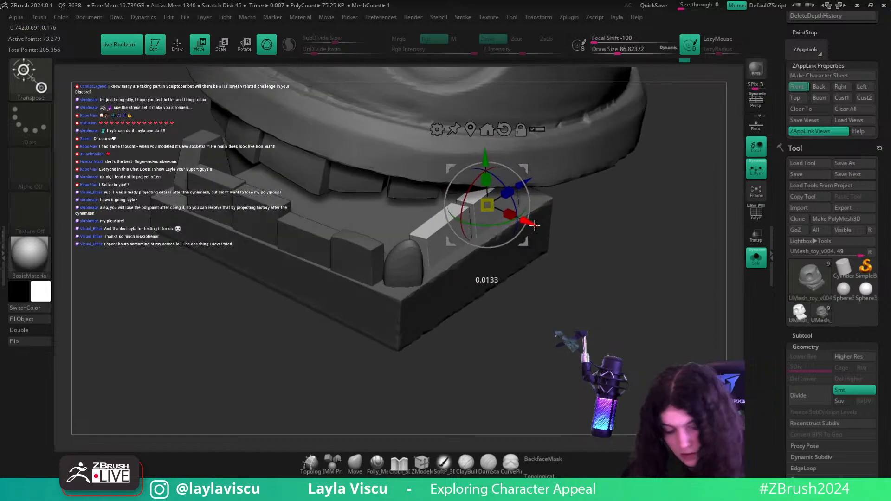
- Nudge the copied tooth pair sideways to align with the jaw block's edge behind the canine, and clear the mask
key(q)
ctrl+drag(674, 274, 663, 286)
mouse_move(659, 297)
alt+mouse_down()
mouse_move(628, 274)
mouse_move(645, 320)
mouse_move(617, 297)
alt+mouse_up()
key(ctrl+z)
key(w)
drag(535, 198, 540, 200)
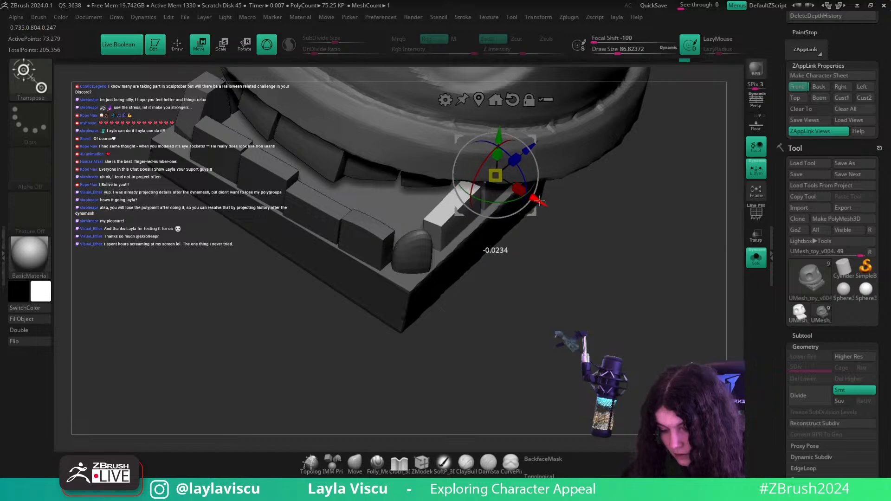
key(q)
ctrl+drag(652, 235, 670, 250)
- Show the full monkey from the front and compare the lower teeth with the concept overlay
click(802, 89)
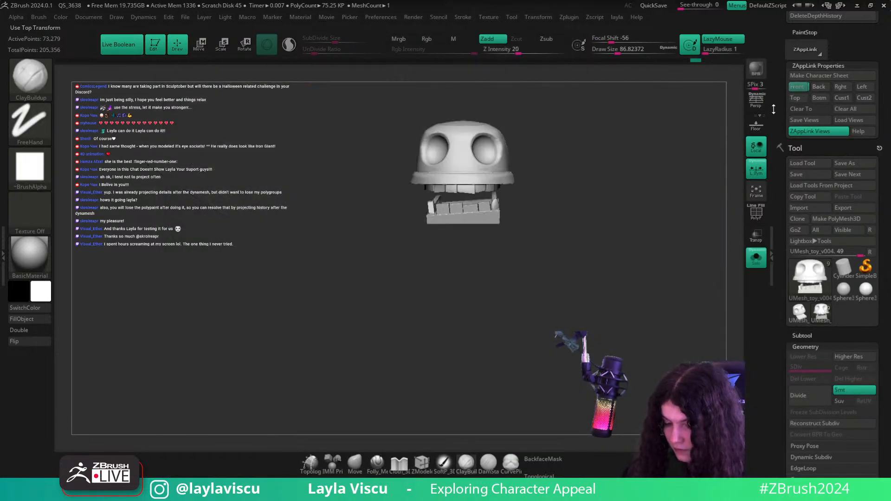
key(shift+z)
key(shift+z)
click(754, 260)
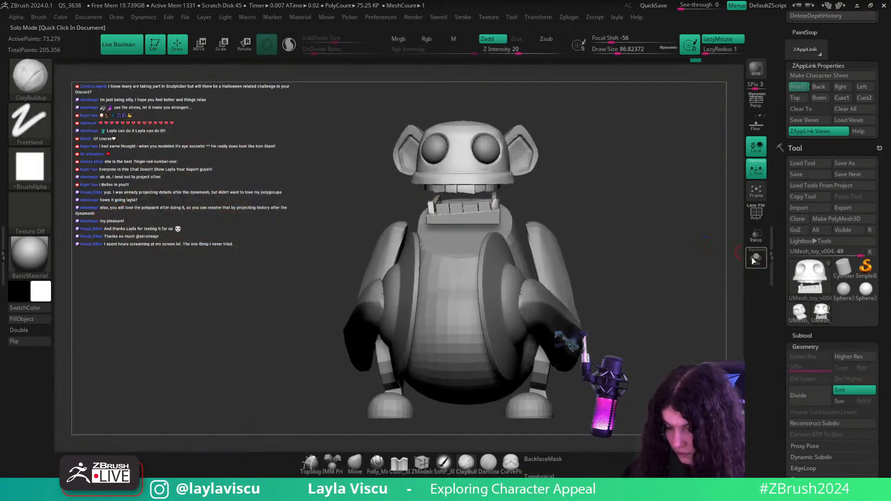
key(shift+z)
key(shift+z)
key(shift+z)
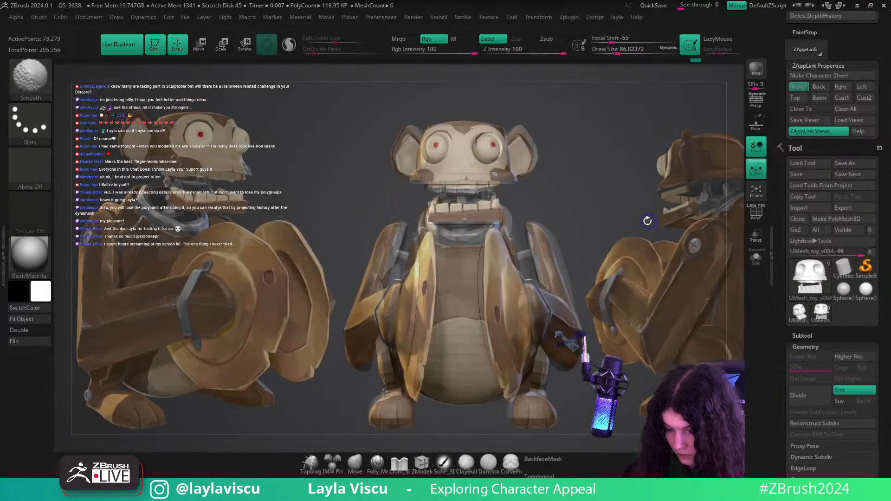
- Turn on perspective and compare the lower teeth with the concept overlay from the front
key(shift+z)
click(755, 100)
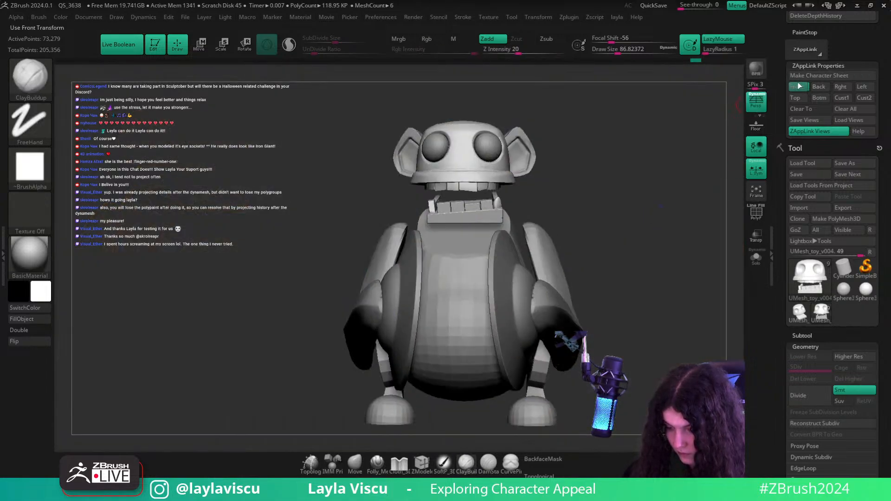
key(shift+z)
key(shift+z)
key(shift+z)
key(shift+z)
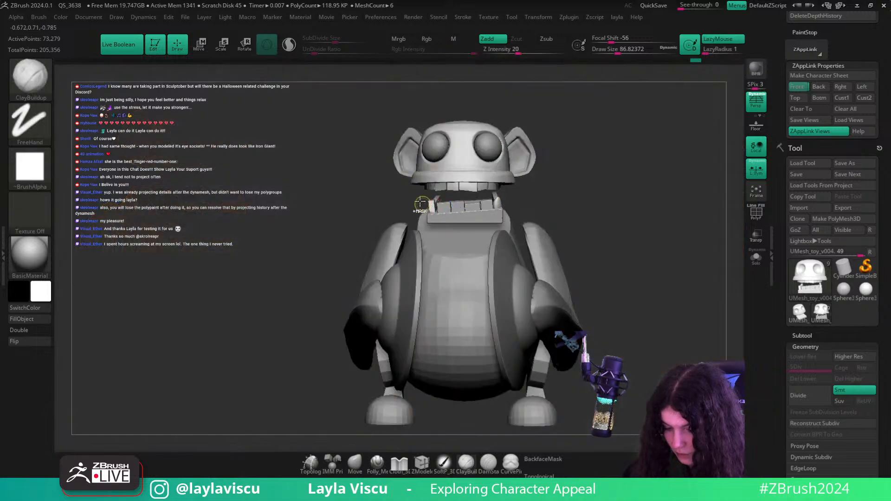
- Try to cut the lower jaw's isolated corner tooth along its outer side with the KnifeCurve brush
ctrl+right_drag(424, 204, 295, 251)
ctrl+shift+click(249, 224)
alt+right_drag(214, 203, 342, 196)
key(ctrl+shift+a)
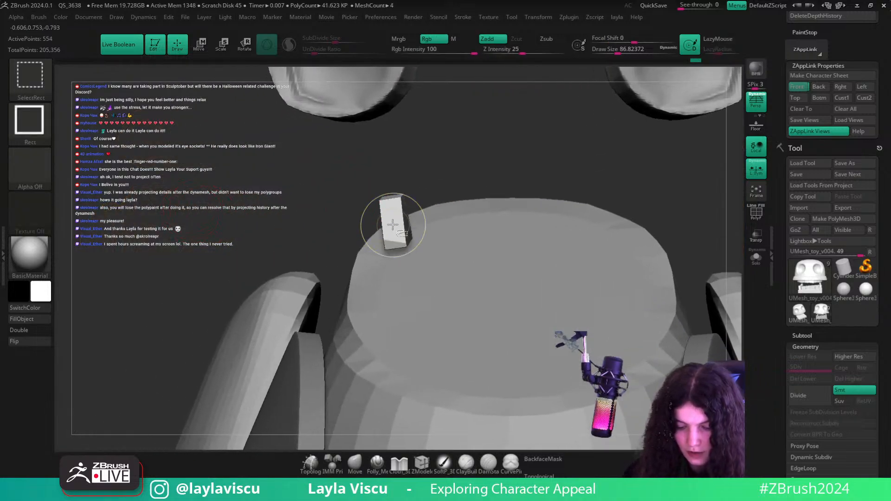
right_drag(553, 169, 568, 151)
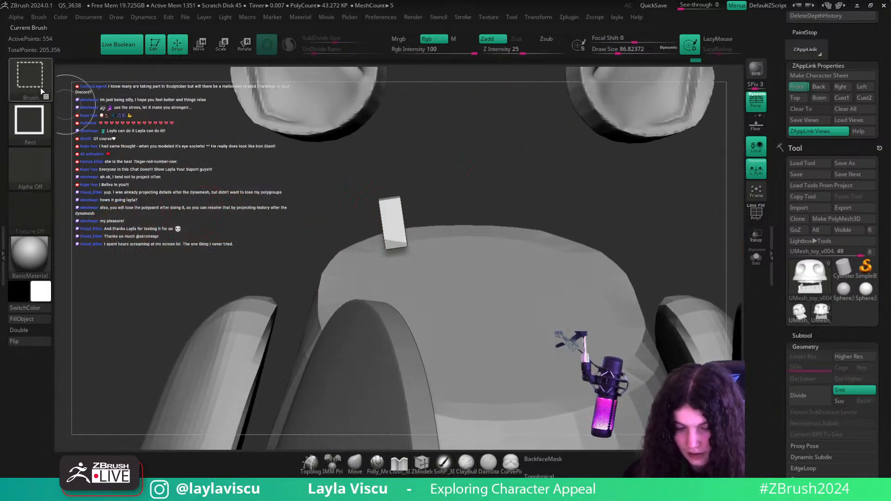
ctrl+shift+click(44, 95)
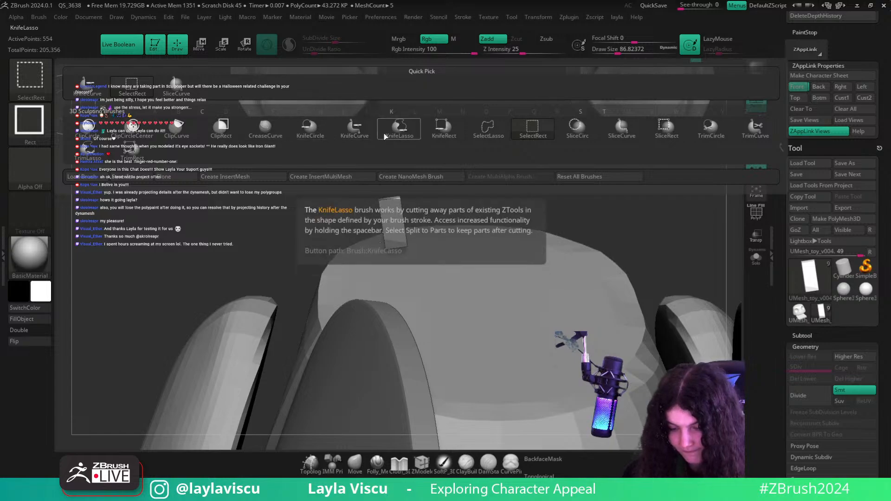
click(354, 129)
ctrl+shift+drag(384, 157, 387, 158)
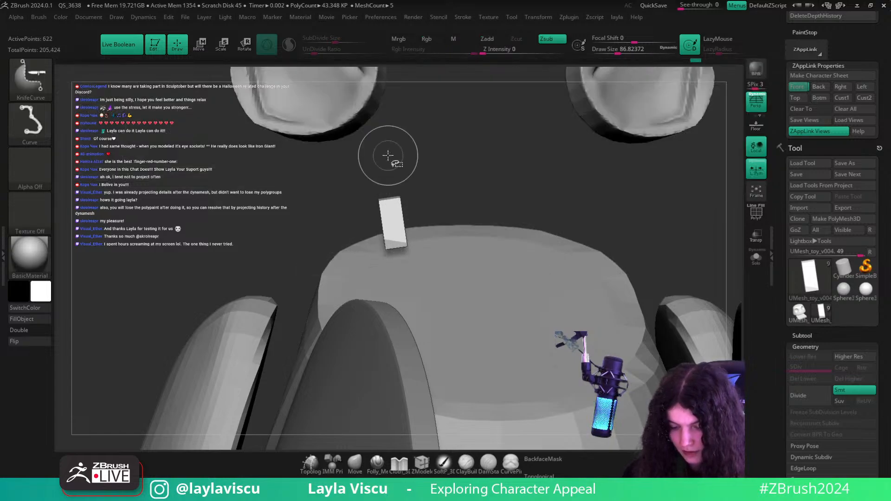
key(shift+f)
ctrl+shift+click(410, 204)
ctrl+shift+click(394, 215)
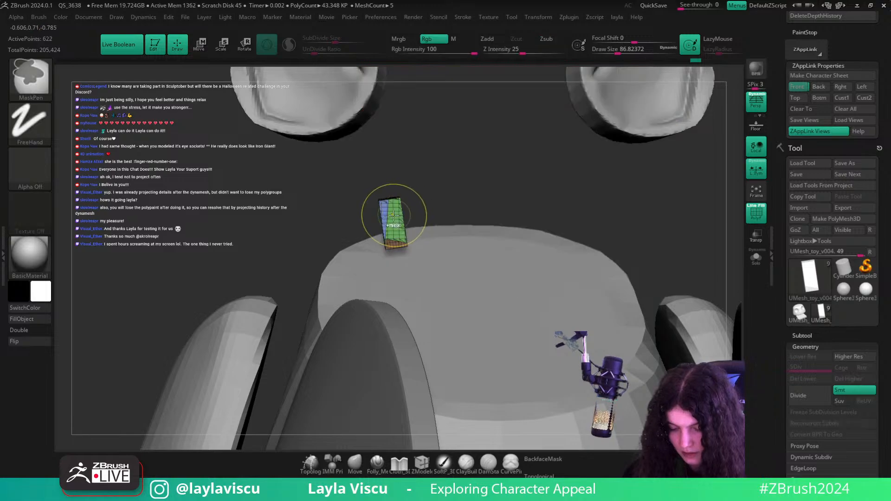
ctrl+shift+click(349, 220)
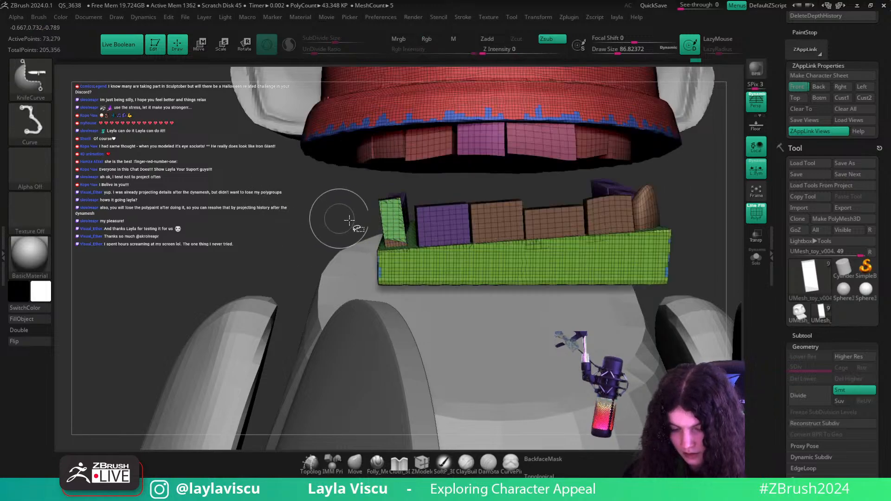
- Try to slice along the outer side of the isolated corner tooth with the SliceCurve brush
ctrl+shift+click(389, 226)
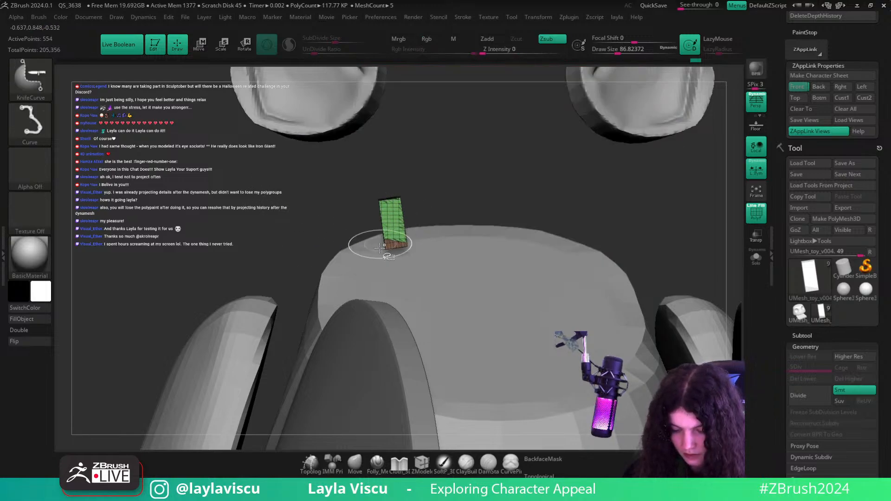
ctrl+shift+drag(388, 149, 389, 148)
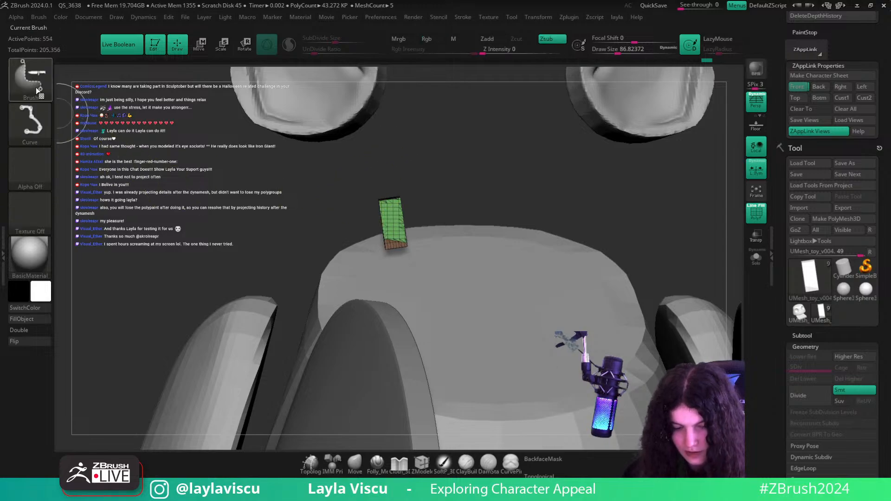
ctrl+shift+click(39, 92)
ctrl+shift+click(621, 126)
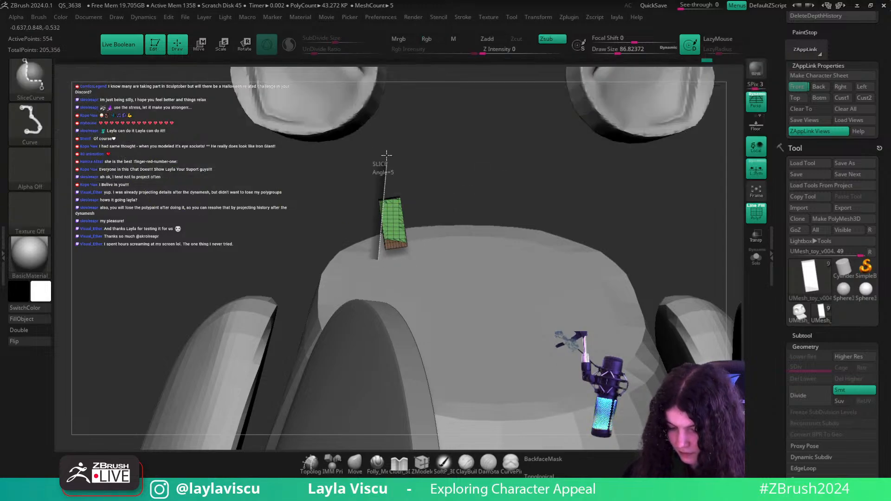
ctrl+shift+drag(394, 151, 394, 149)
ctrl+shift+click(410, 204)
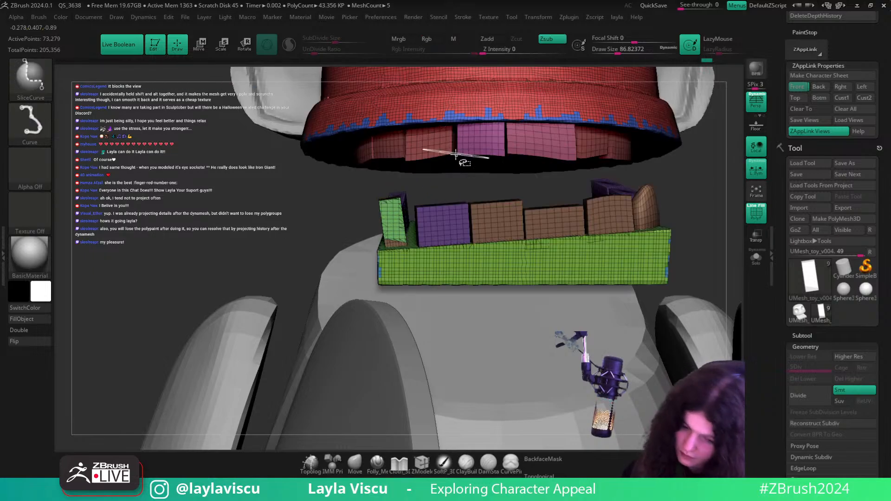
- Switch to the Move brush with Topological enabled and hide the polyframe display
mouse_move(304, 224)
mouse_down()
mouse_move(358, 230)
mouse_move(360, 249)
mouse_move(346, 211)
mouse_up()
shift+drag(651, 195, 655, 197)
click(359, 466)
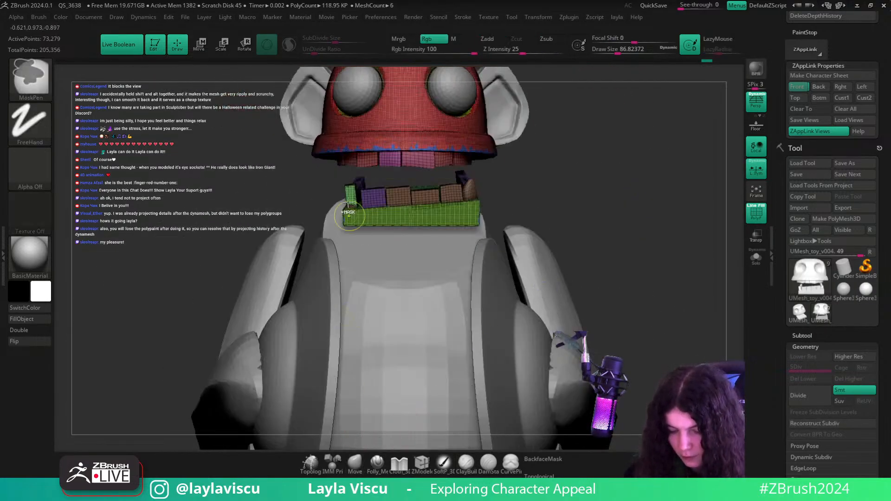
ctrl+right_drag(350, 215, 345, 186)
mouse_move(340, 148)
mouse_down()
mouse_move(368, 218)
mouse_move(353, 186)
mouse_up()
click(537, 474)
key(ctrl+z)
key(s)
key(shift+f)
- Reshape the lower jaw's corner tooth beside the front row with the Move brush and check it from the front
shift+right_drag(297, 199, 237, 120)
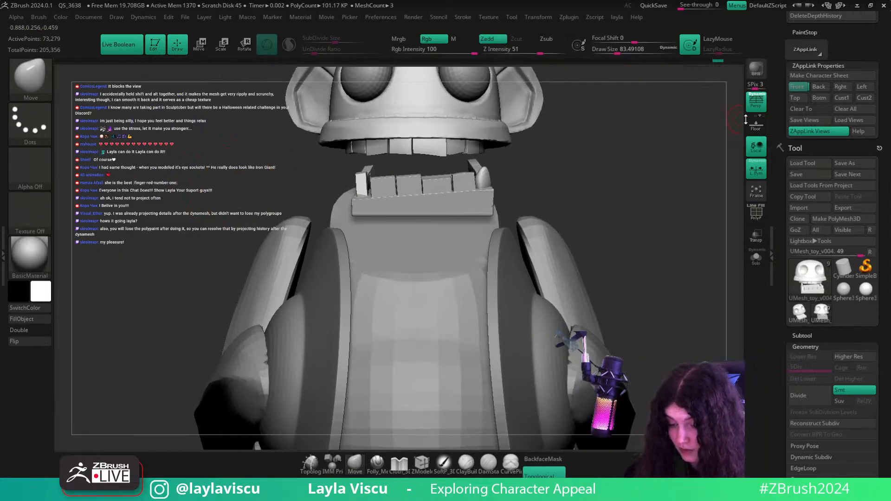
click(800, 99)
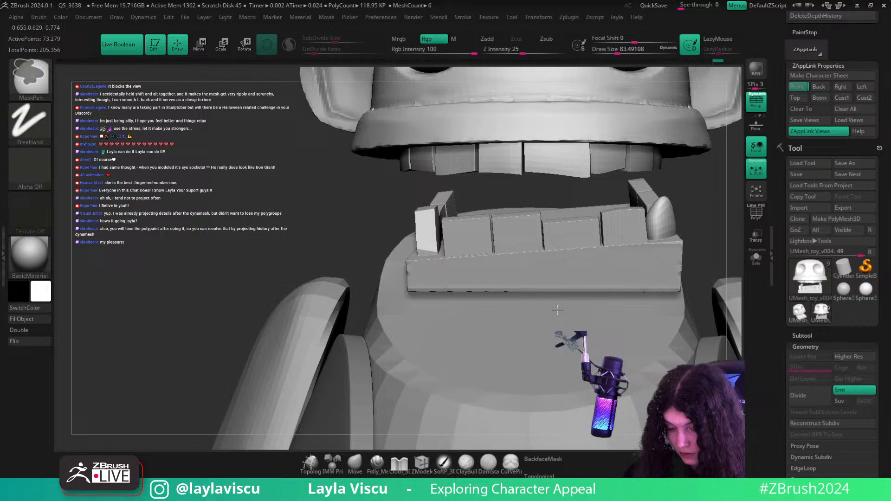
mouse_move(409, 239)
mouse_down()
mouse_move(406, 222)
mouse_move(431, 207)
mouse_up()
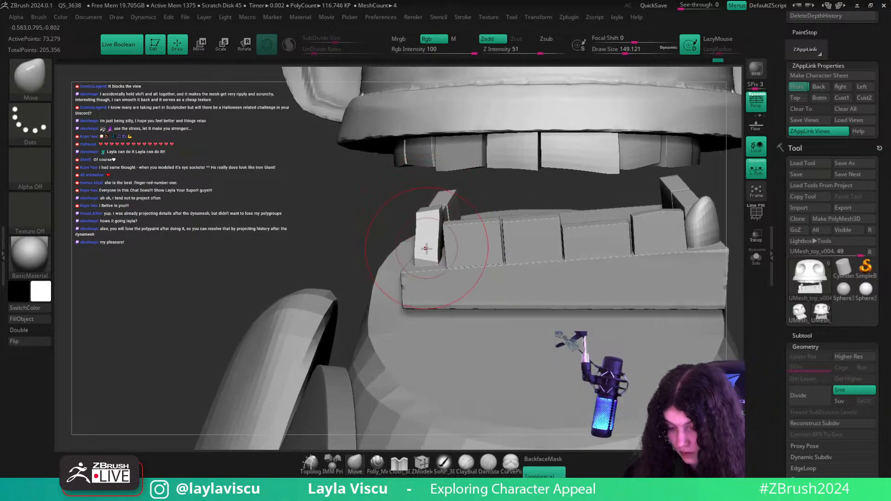
key(s)
drag(478, 232, 429, 229)
key(s)
click(797, 87)
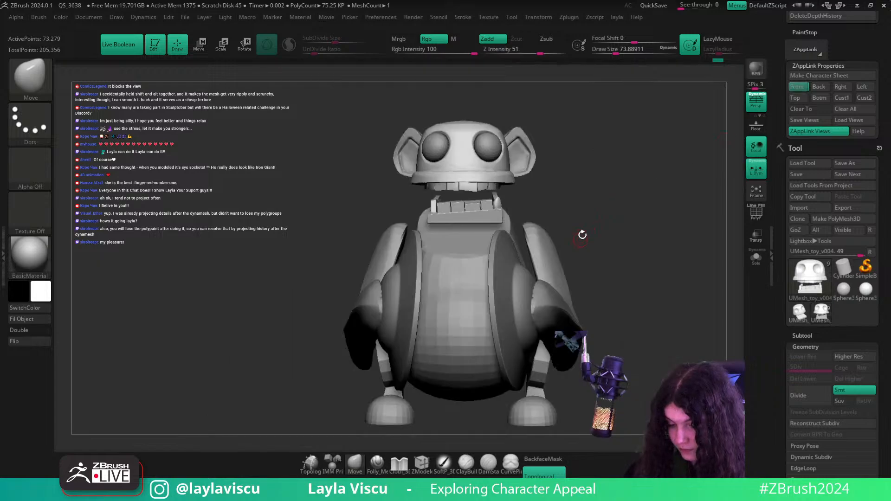
- Select the body-and-arms subtool and raise it to subdivision level 4
key(ctrl)
alt+click(472, 159)
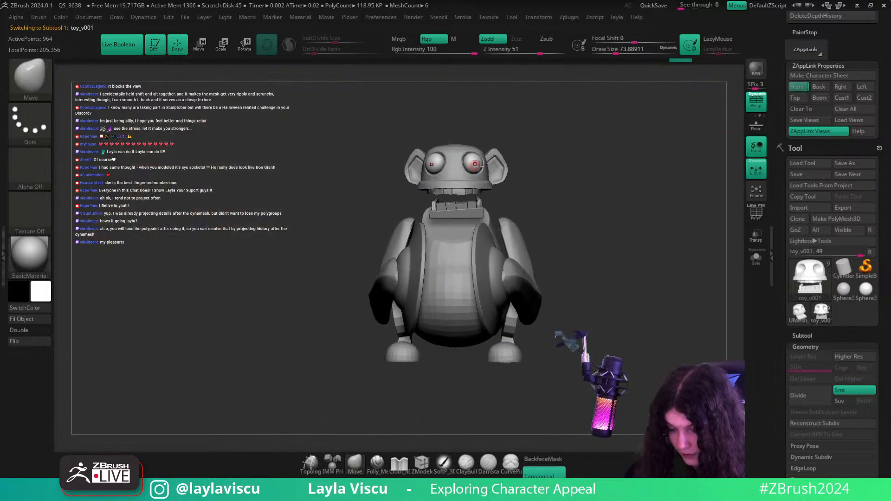
click(797, 87)
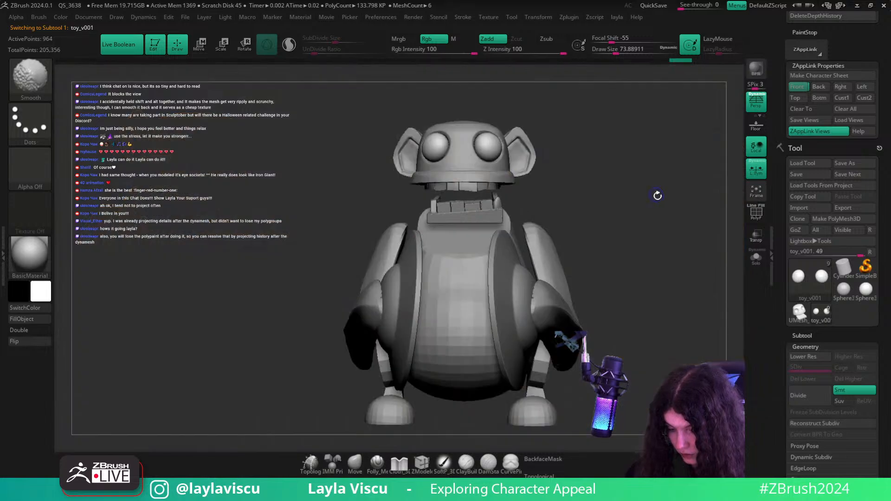
key(ctrl)
mouse_move(592, 214)
mouse_down()
mouse_move(656, 218)
mouse_move(648, 240)
mouse_move(626, 234)
mouse_up()
alt+click(512, 258)
alt+click(537, 241)
key(d)
key(f)
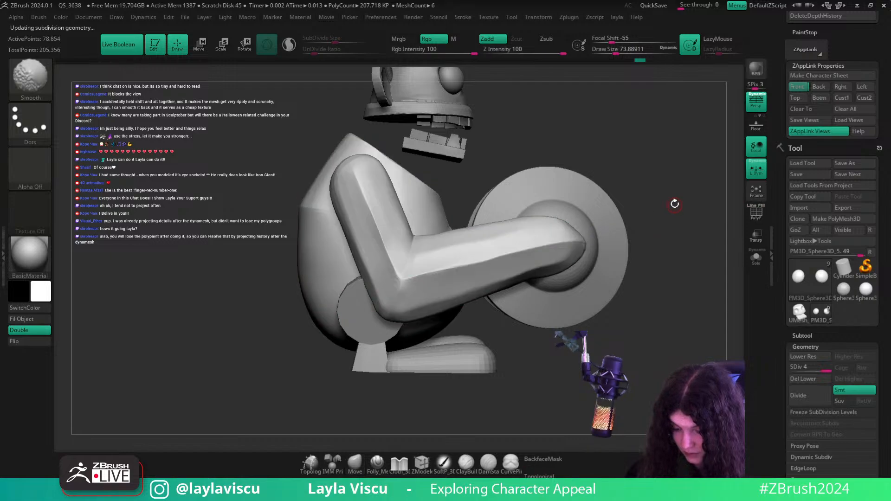
- Solo the body and arms and flatten the forearm into broad planes with the TrimDynamic brush
drag(675, 259, 695, 256)
key(b)
key(t)
key(d)
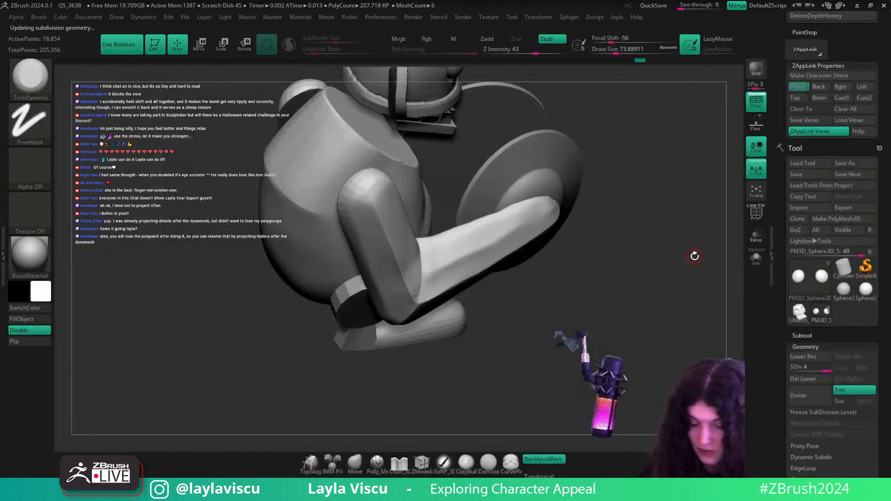
click(755, 258)
drag(613, 204, 608, 241)
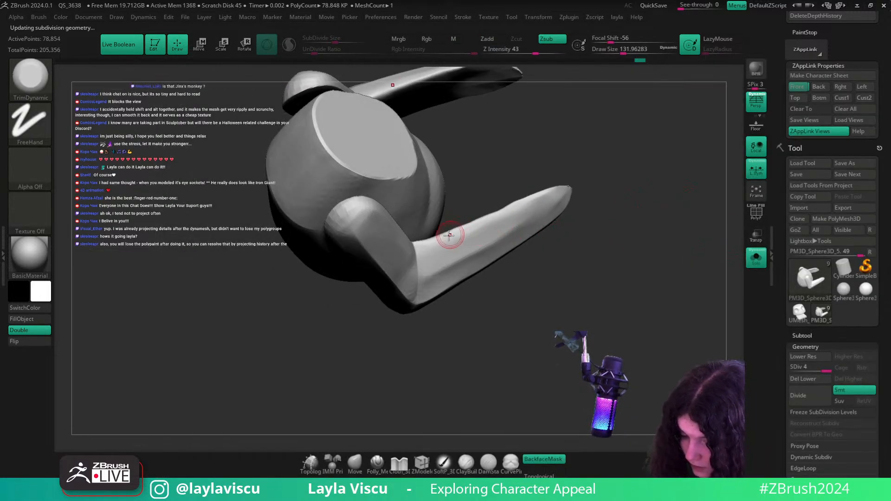
drag(448, 237, 543, 193)
drag(473, 225, 445, 242)
key(s)
drag(531, 200, 493, 237)
mouse_move(597, 225)
mouse_down()
mouse_move(582, 201)
mouse_move(589, 196)
mouse_up()
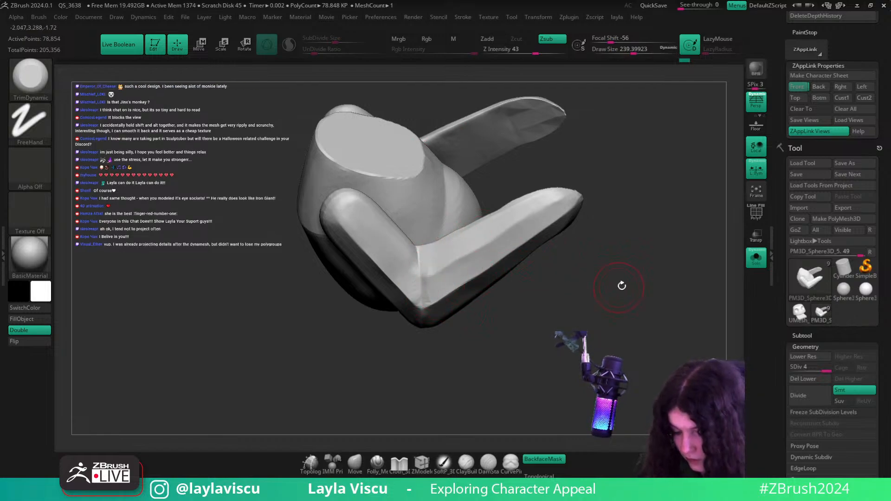
- Show all parts of the monkey again and trim the forearm surfaces near the cymbals with TrimDynamic
key(ctrl+shift)
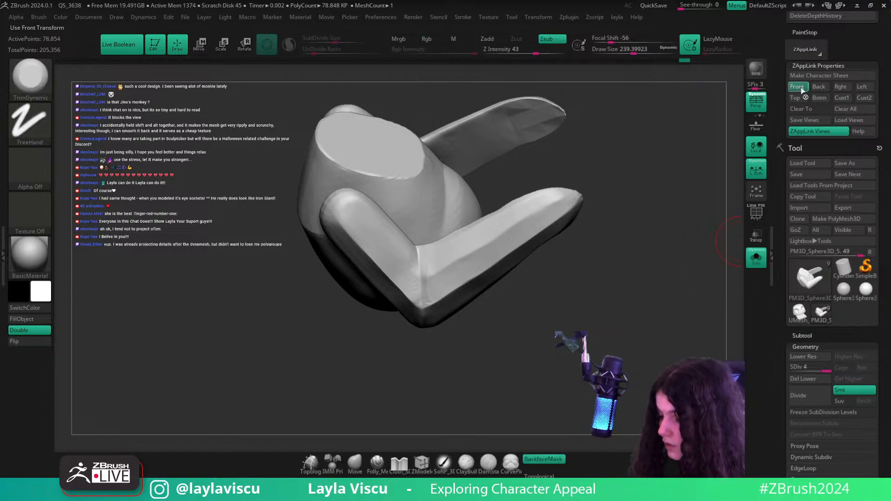
click(797, 86)
click(758, 263)
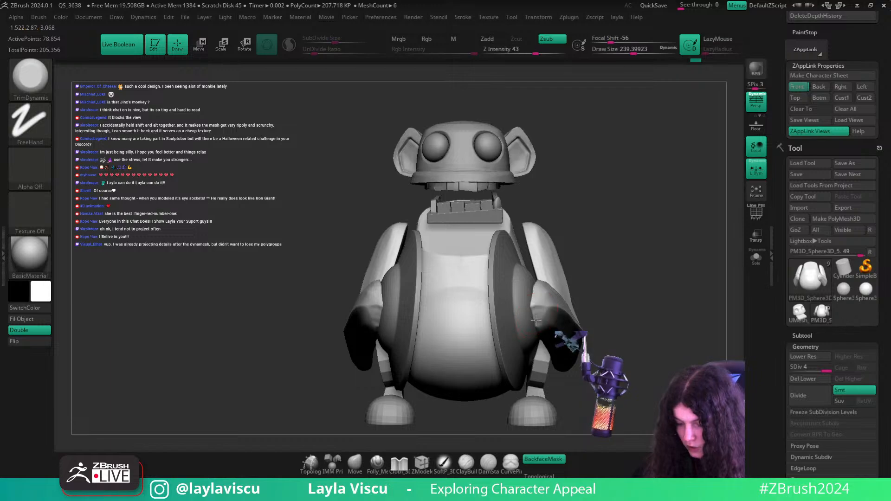
drag(536, 320, 537, 322)
key(ctrl+z)
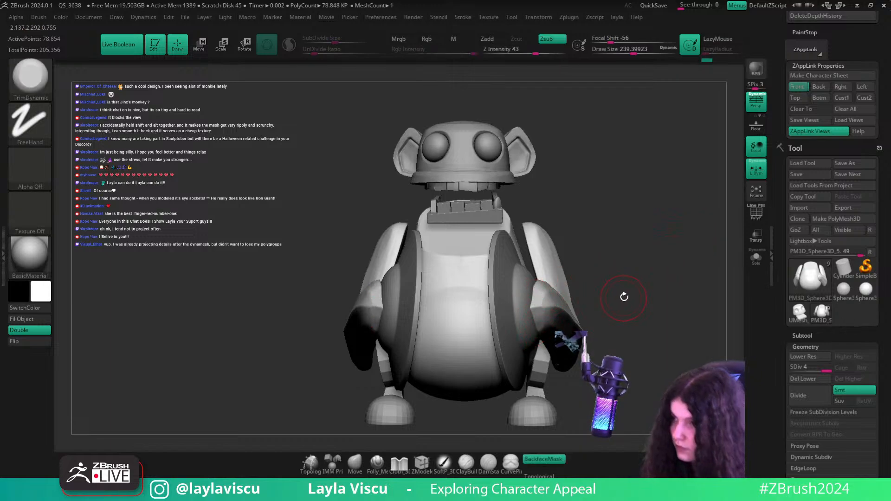
drag(631, 279, 605, 286)
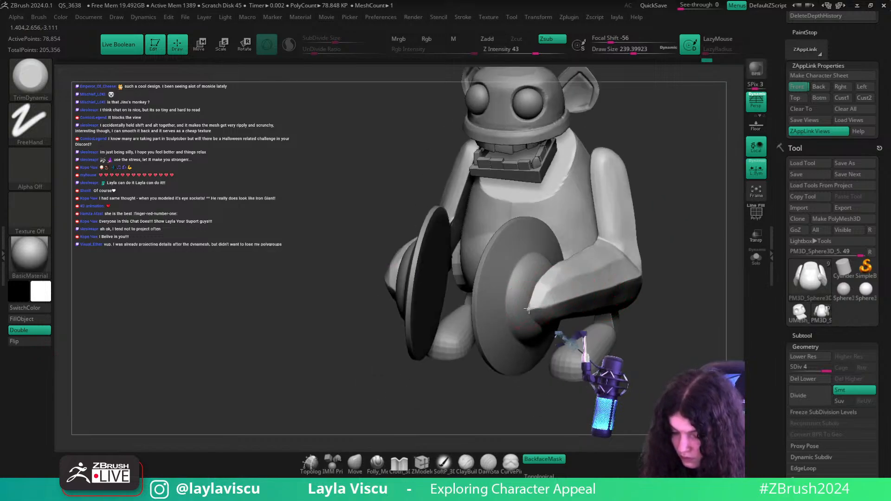
shift+drag(659, 283, 621, 290)
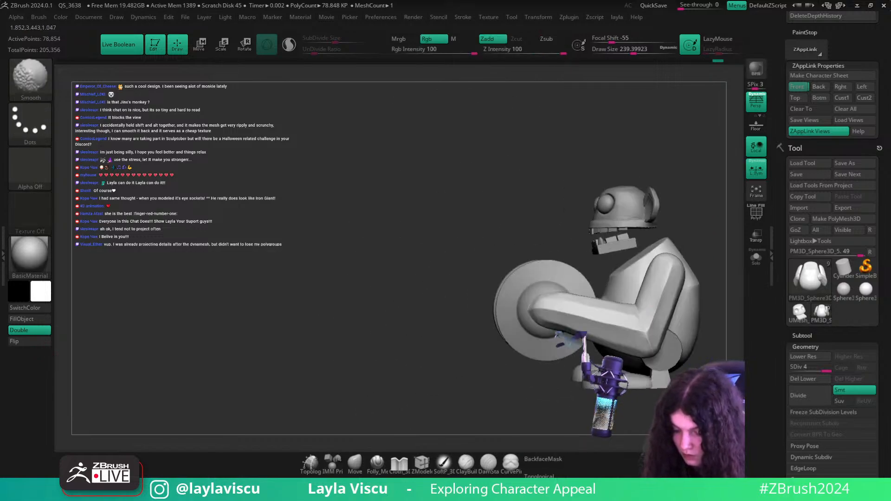
alt+drag(629, 367, 569, 308)
drag(528, 355, 554, 327)
drag(496, 269, 533, 287)
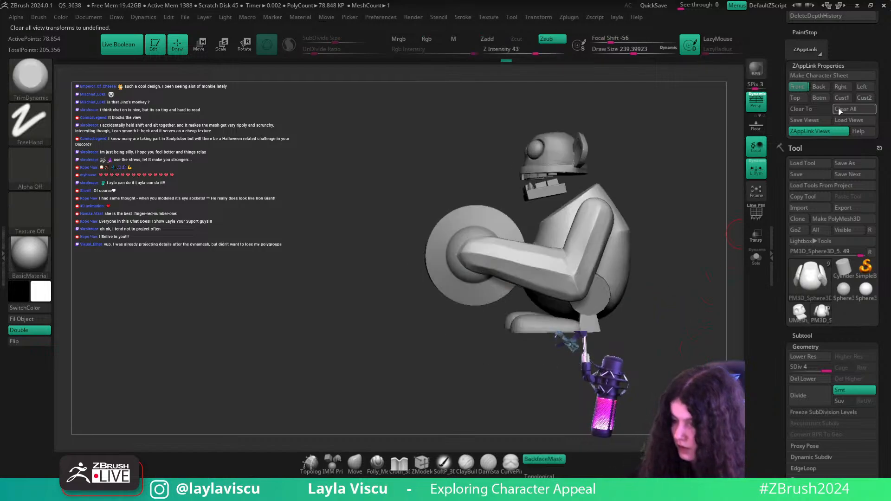
- Compare the full monkey with the concept overlay from the front and inspect it at a three-quarter angle
click(797, 86)
key(shift+z)
key(shift+z)
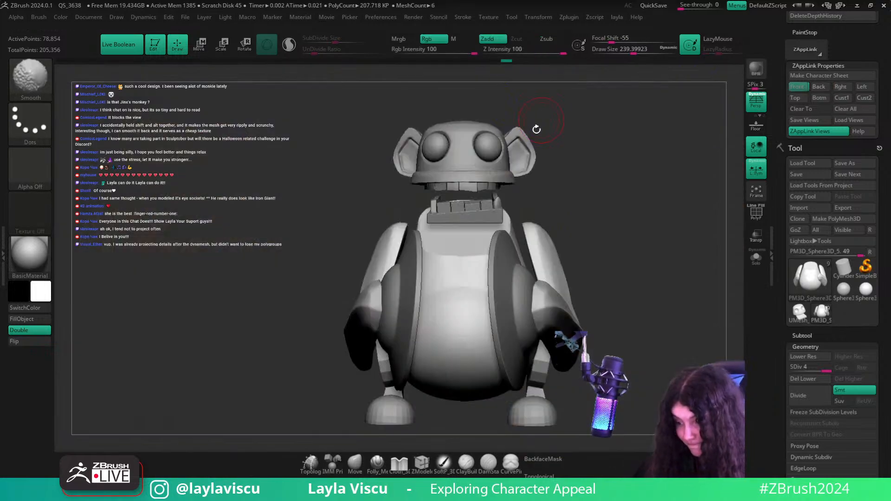
ctrl+right_drag(649, 276, 627, 238)
drag(628, 238, 664, 235)
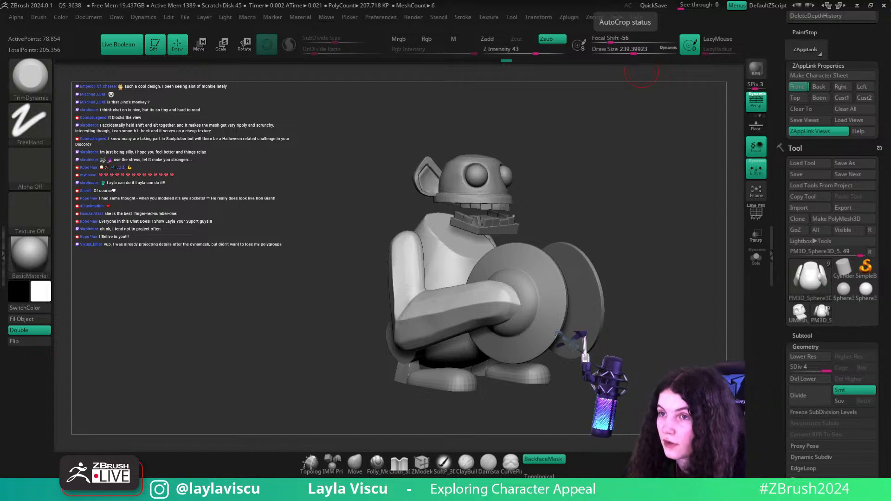
- View the Sculptober 2024 prompt list image, close it from view and return to the monkey in ZBrush
key(alt+Tab)
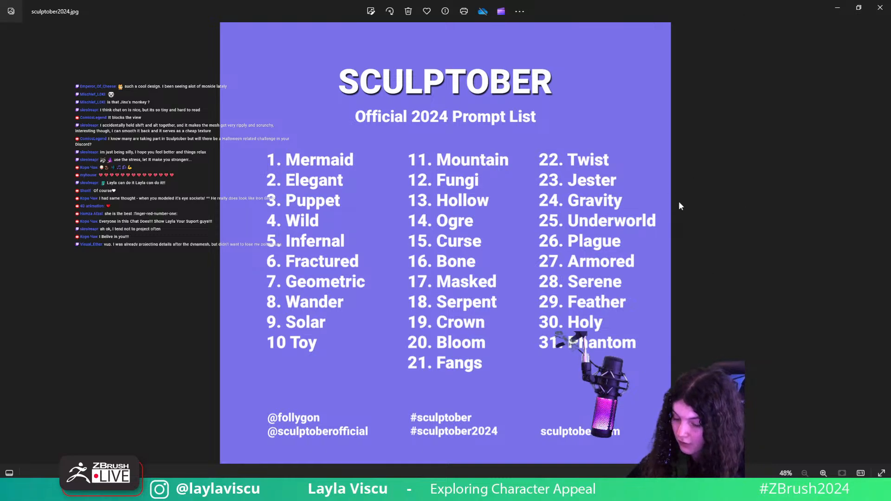
click(831, 10)
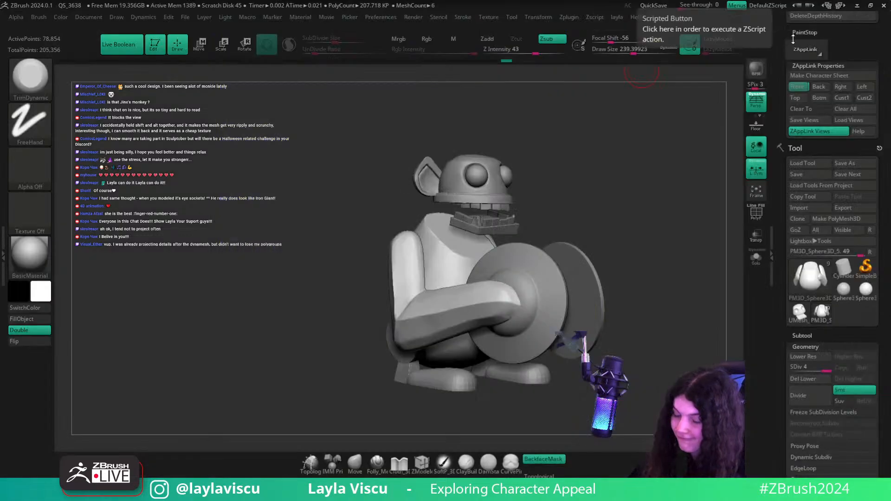
drag(640, 214, 626, 235)
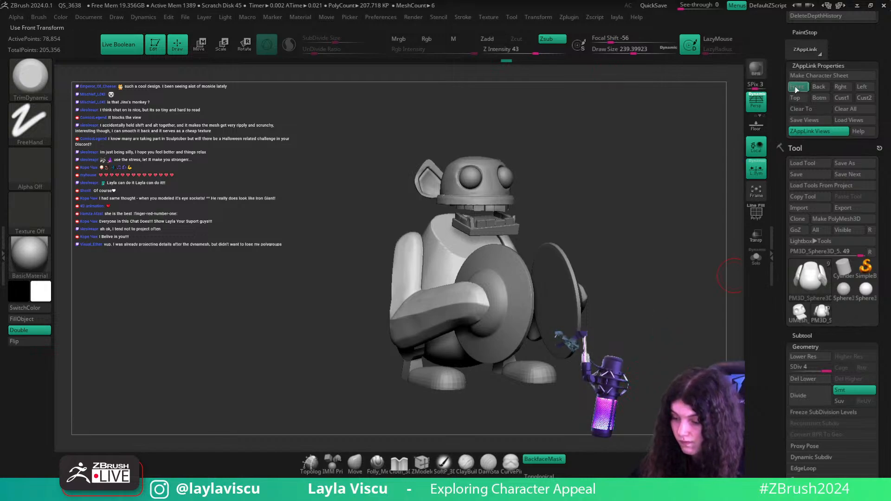
- Polish the lower forearm and elbow edges with the hPolish brush
mouse_move(631, 245)
mouse_down()
mouse_move(656, 246)
mouse_move(635, 247)
mouse_up()
key(b)
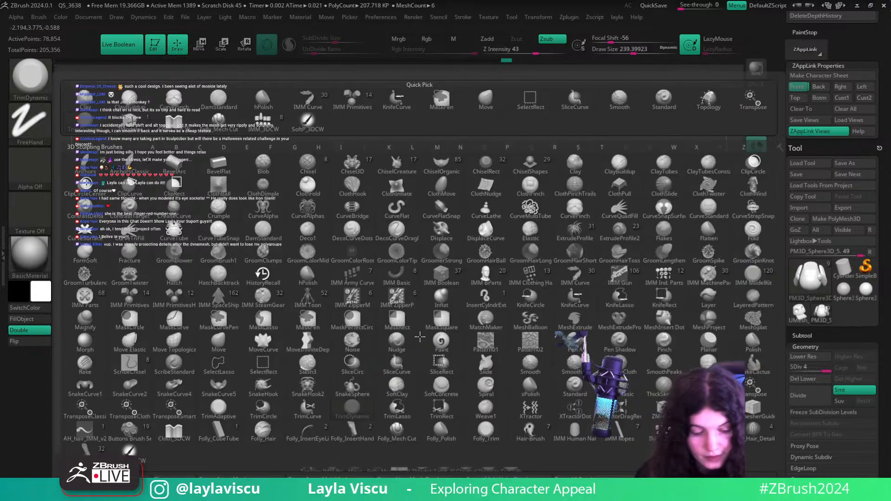
key(h)
key(p)
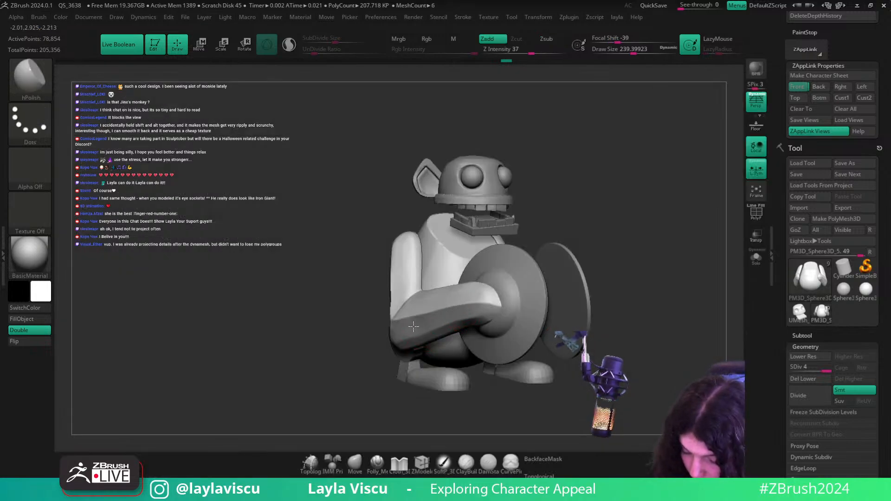
key(ctrl+z)
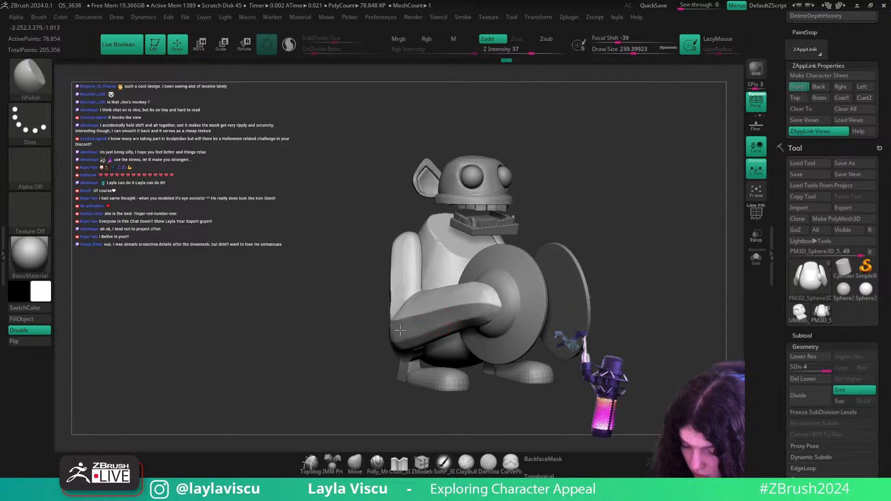
drag(631, 285, 488, 321)
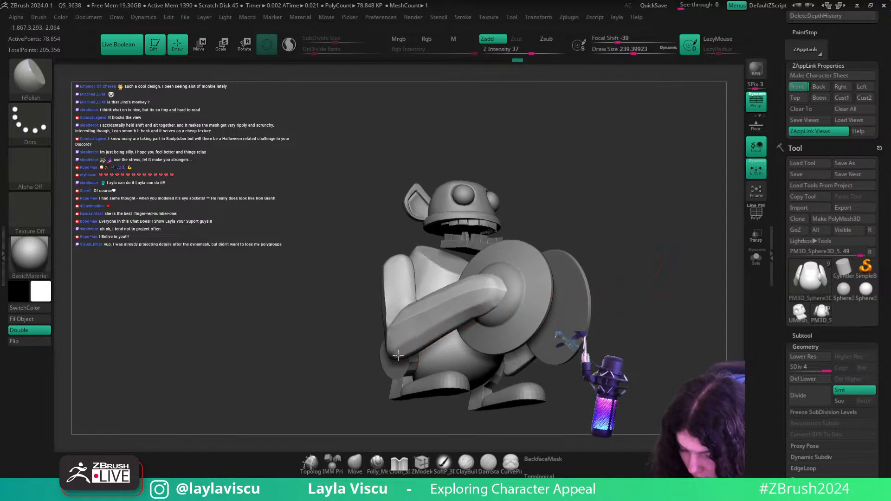
- Solo the head and teeth mesh, choose the Move brush and compare the mouth with the front concept overlay
drag(638, 274, 625, 296)
click(798, 88)
key(shift+z)
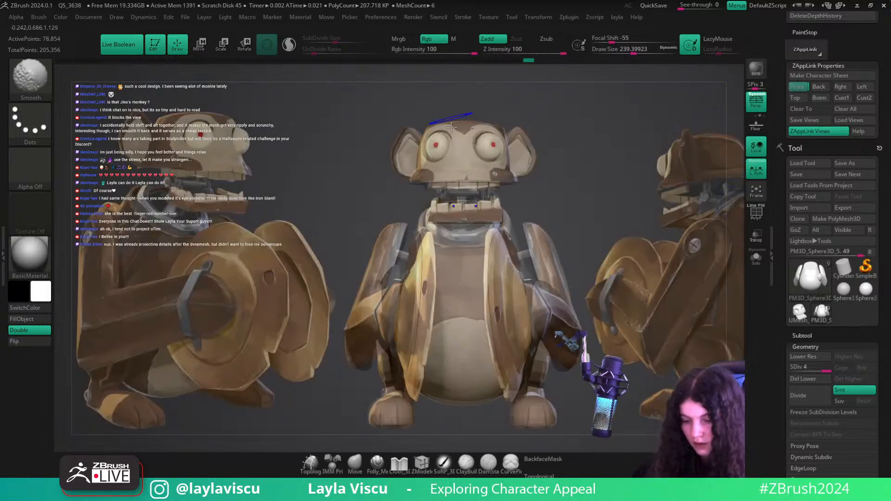
alt+click(455, 134)
click(755, 256)
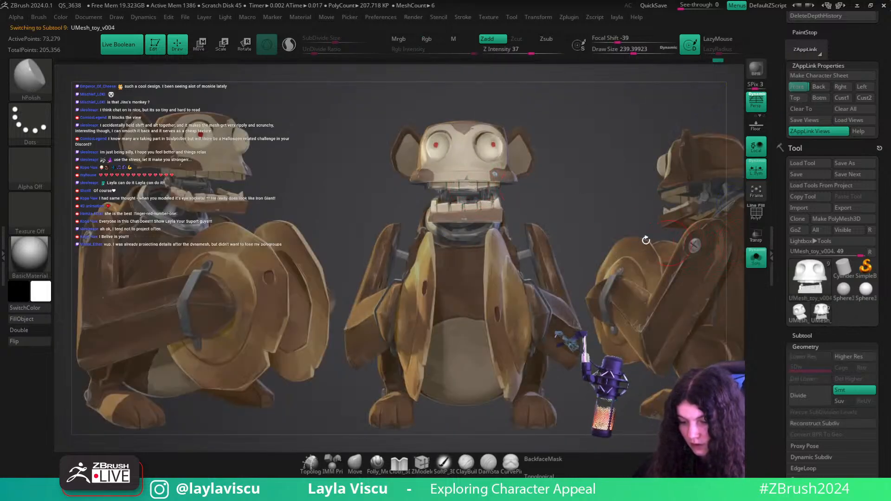
click(361, 461)
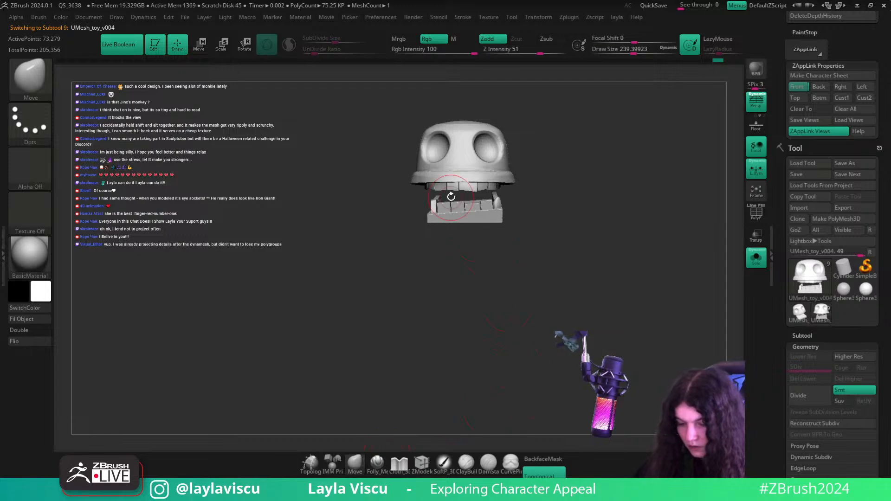
key(shift+z)
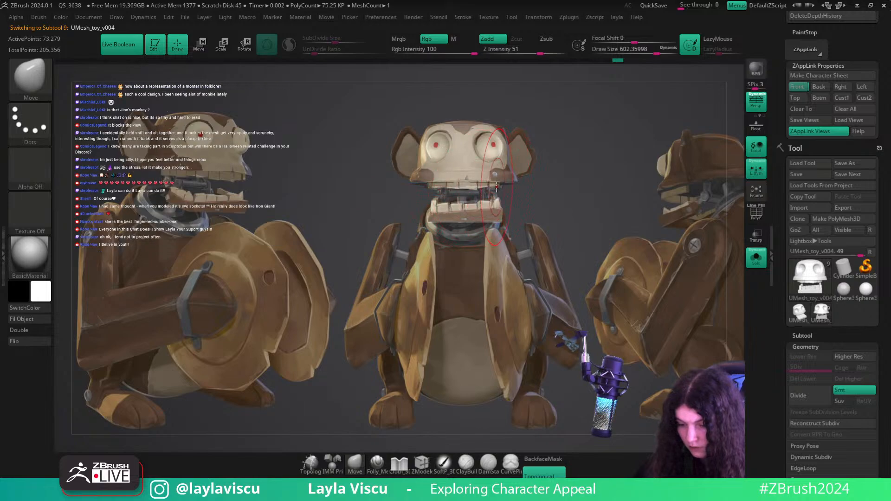
key(shift+z)
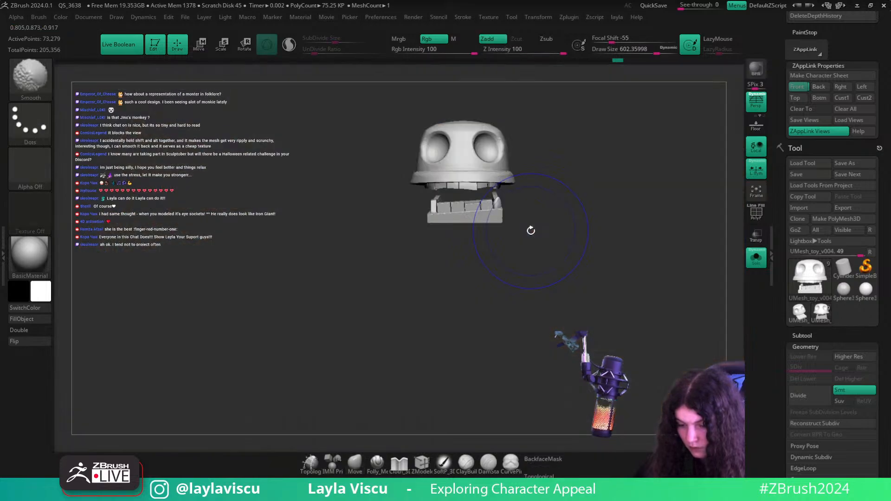
- Inspect the teeth and jaw from a low three-quarter angle and compare them with the concept from the front view
ctrl+right_drag(531, 229, 553, 235)
drag(553, 235, 599, 218)
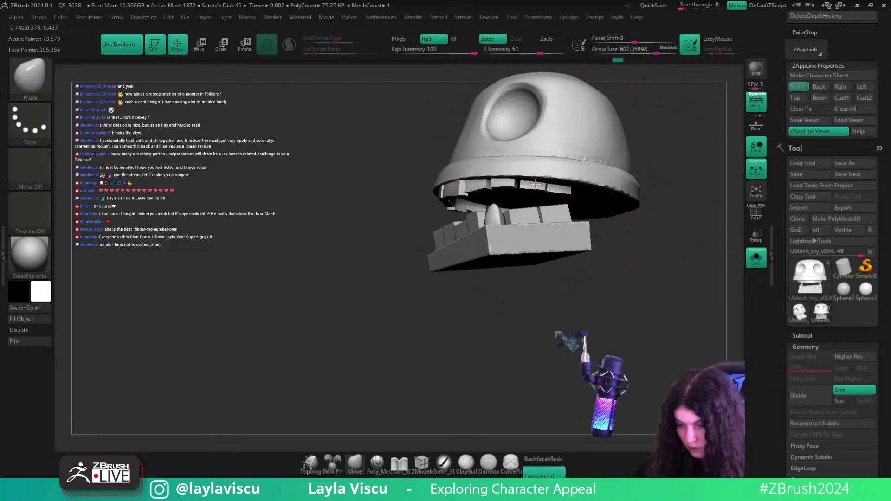
click(798, 87)
key(shift+z)
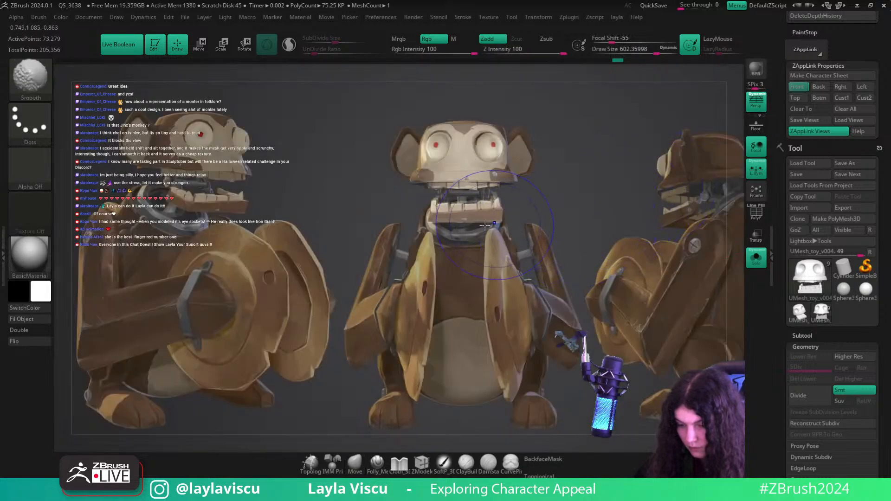
key(shift+z)
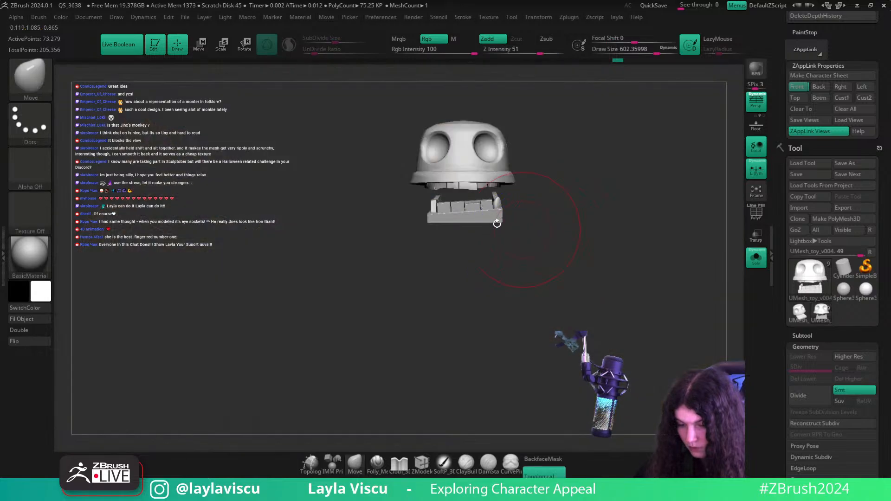
- Display the polygroup wireframe, isolate the lower teeth and merge them into a single polygroup
ctrl+right_drag(497, 221, 477, 227)
key(shift+f)
key(shift+f)
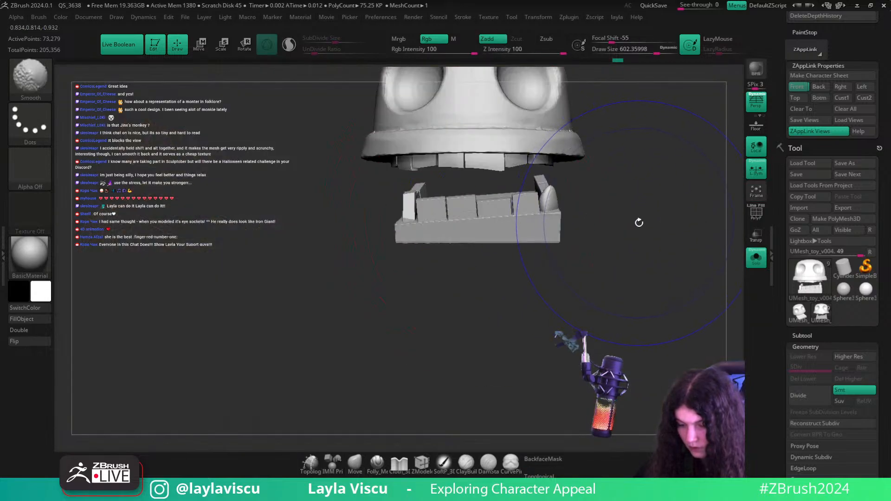
key(shift+f)
drag(883, 414, 876, 328)
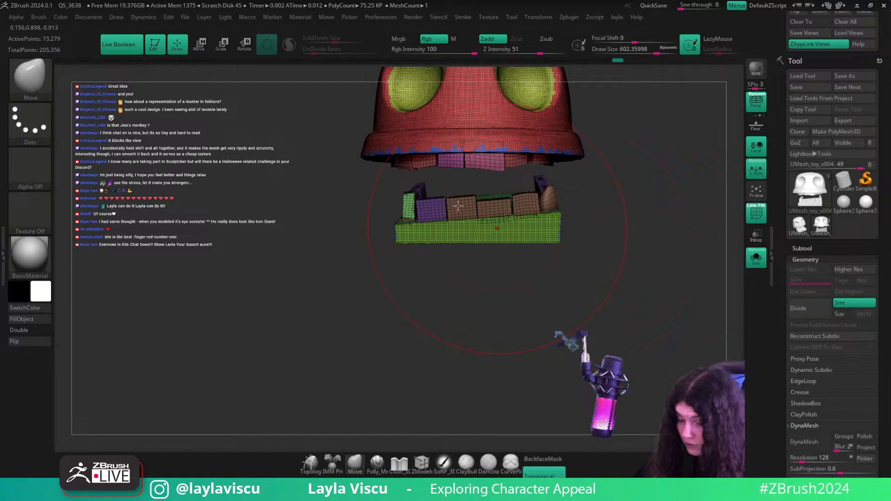
drag(878, 158, 876, 309)
drag(879, 355, 864, 140)
right_drag(634, 259, 659, 258)
ctrl+right_drag(391, 226, 393, 261)
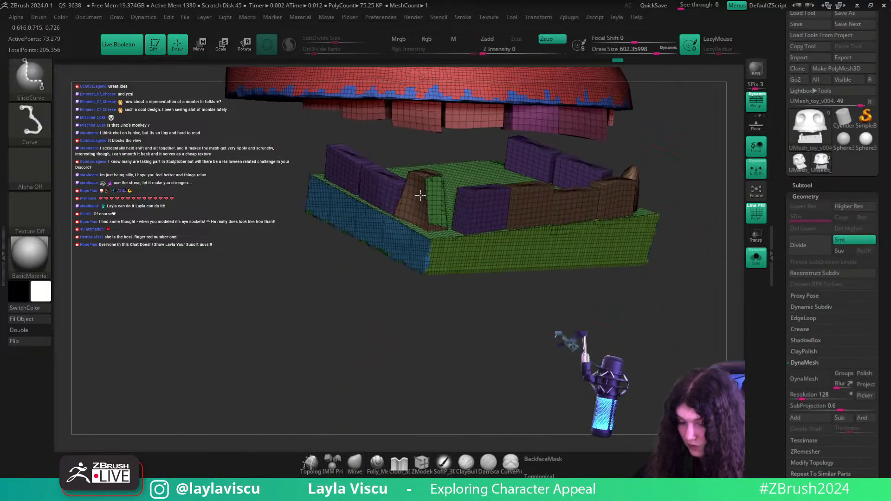
ctrl+shift+click(427, 198)
key(ctrl+w)
ctrl+shift+click(615, 297)
- Try to DynaMesh the head and teeth with Groups enabled at resolution 128
right_drag(647, 309, 622, 317)
drag(843, 400, 843, 336)
click(843, 310)
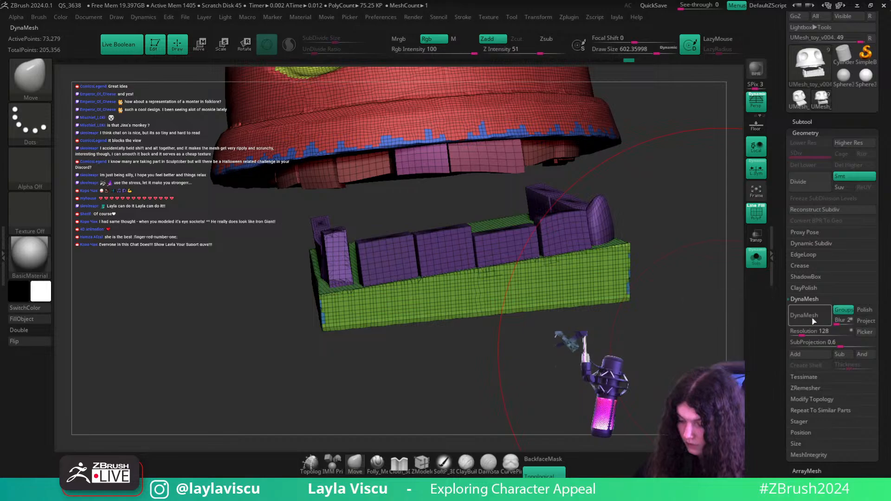
click(825, 320)
click(842, 310)
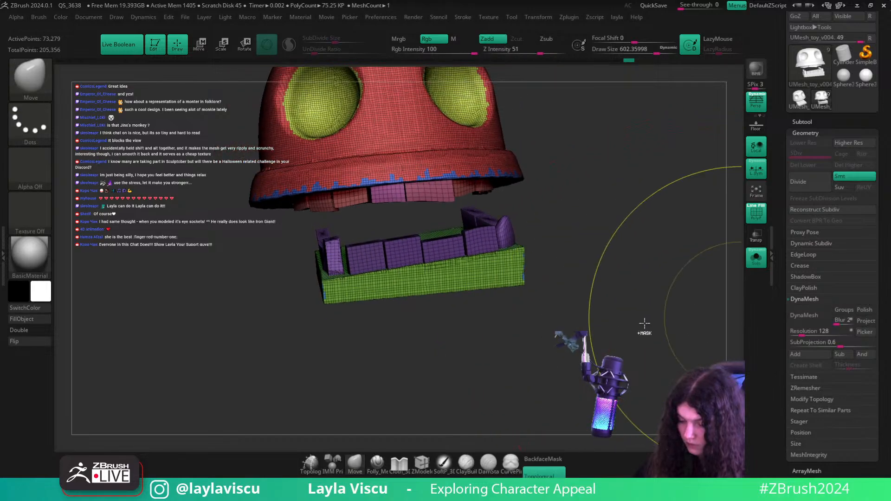
- Hide the wireframe, show all parts of the monkey again and reduce the Draw Size to about 386
ctrl+right_drag(644, 326, 583, 324)
key(shift+f)
click(752, 258)
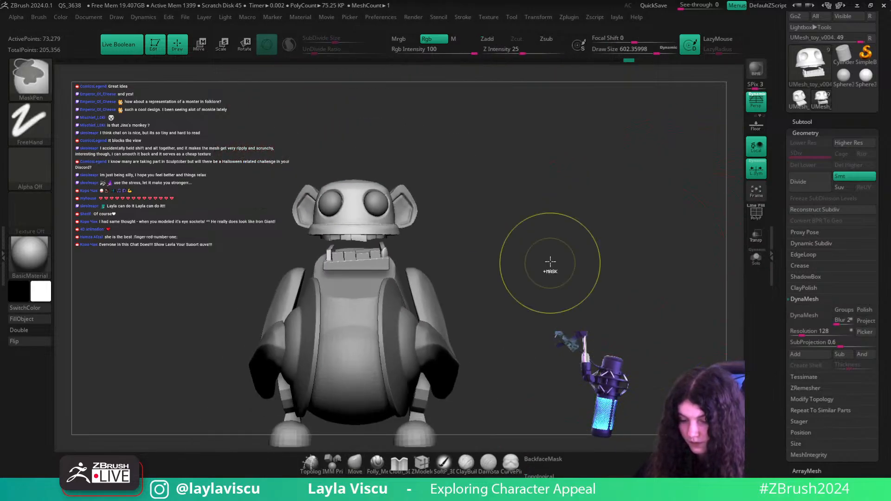
key(s)
drag(502, 231, 489, 231)
alt+right_drag(579, 224, 614, 215)
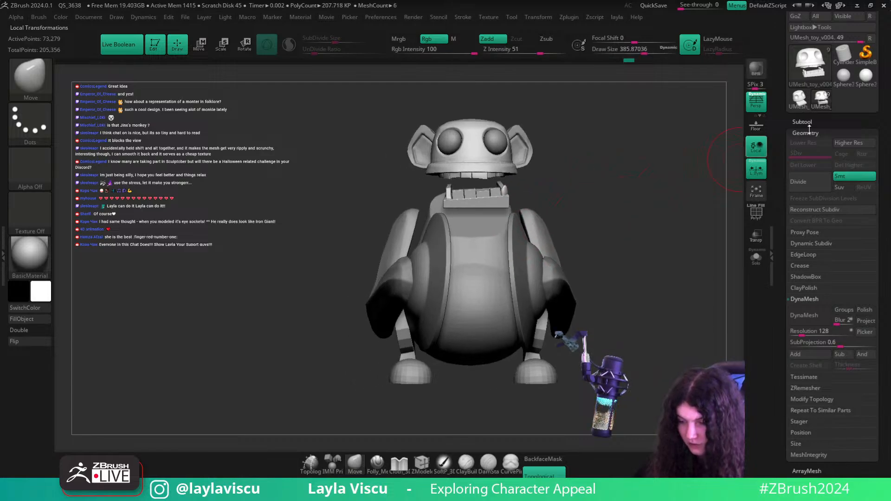
- Save the monkey tool as toy_v001 in the day10_toy folder, replacing the existing file
scroll(806, 123, up, 5)
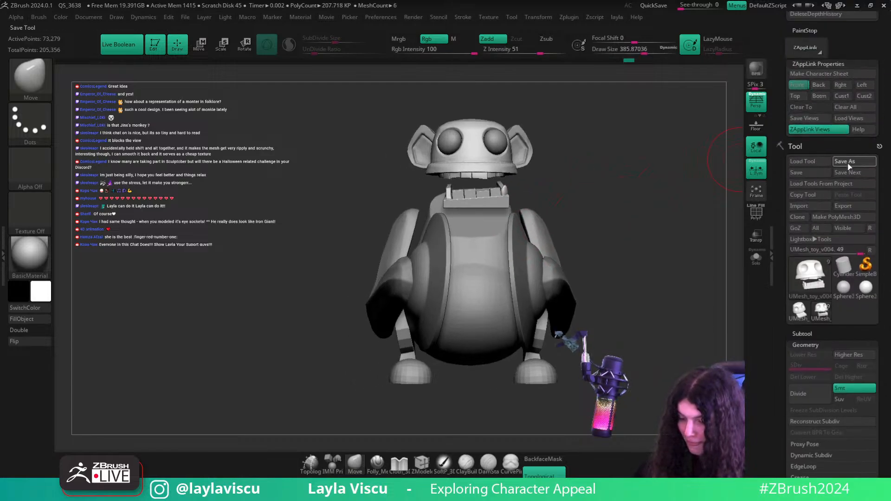
click(848, 162)
key(Return)
key(Return)
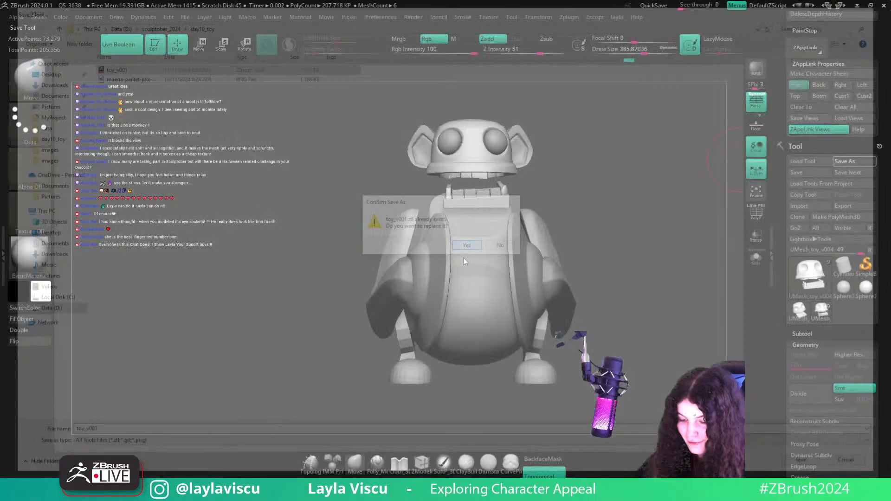
- Save the ZAppLink views as cam and the reference overlay as a Spotlight file named Spotlight in the day10_toy folder
click(804, 118)
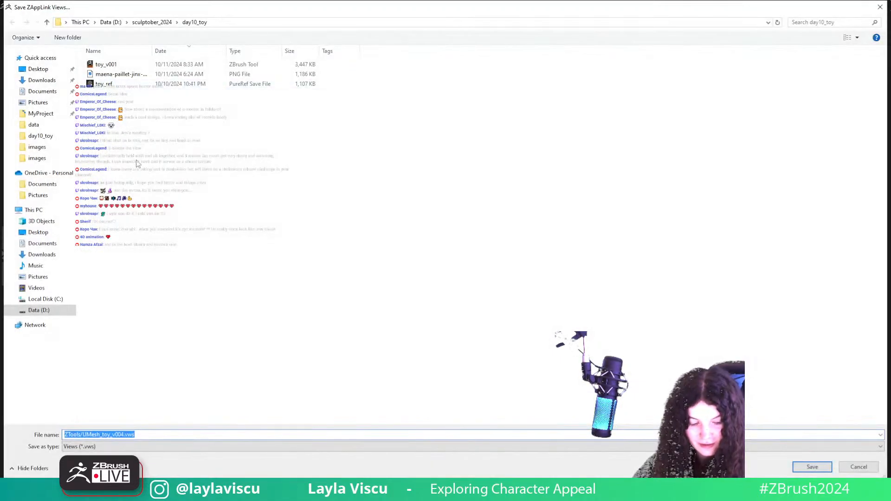
text(cam)
key(Return)
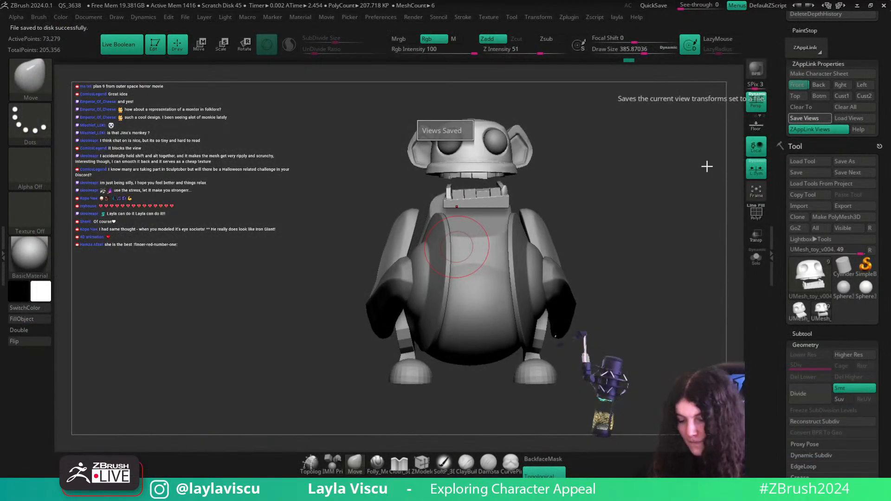
click(489, 17)
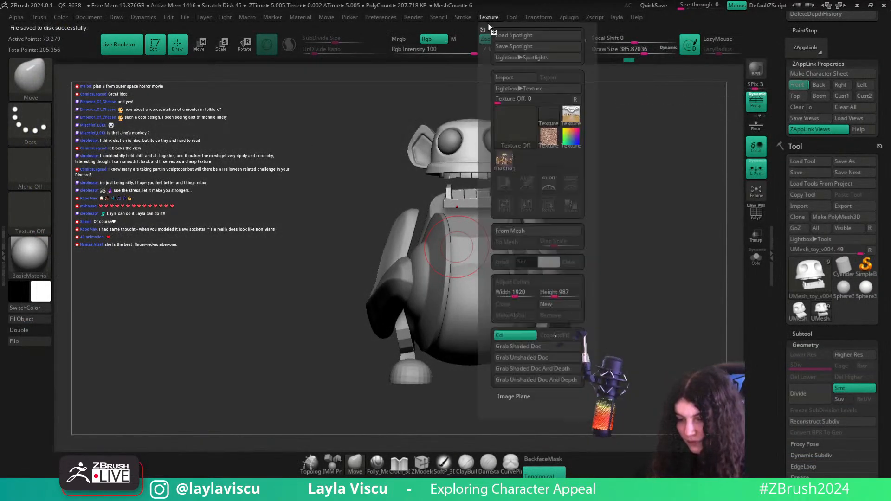
click(506, 46)
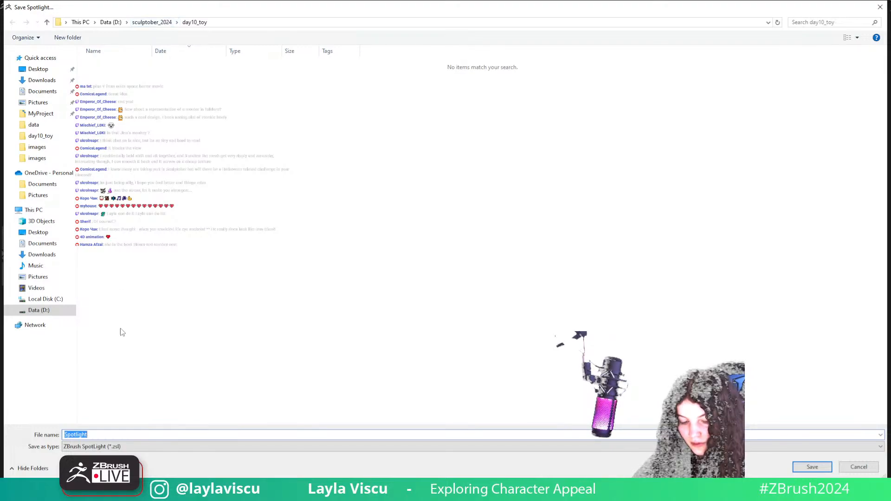
key(Return)
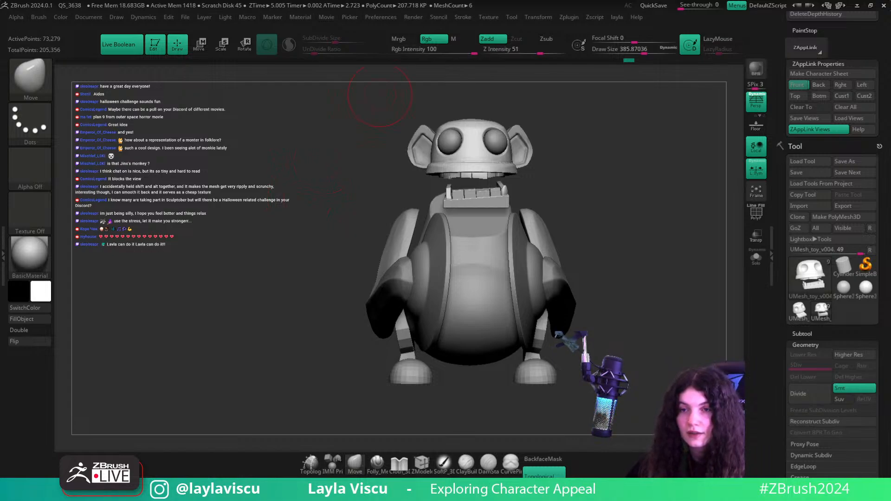
- Review the whole monkey at three-quarter angles and from the stored front view
mouse_move(666, 298)
mouse_down()
mouse_move(680, 300)
mouse_move(670, 302)
mouse_up()
key(o)
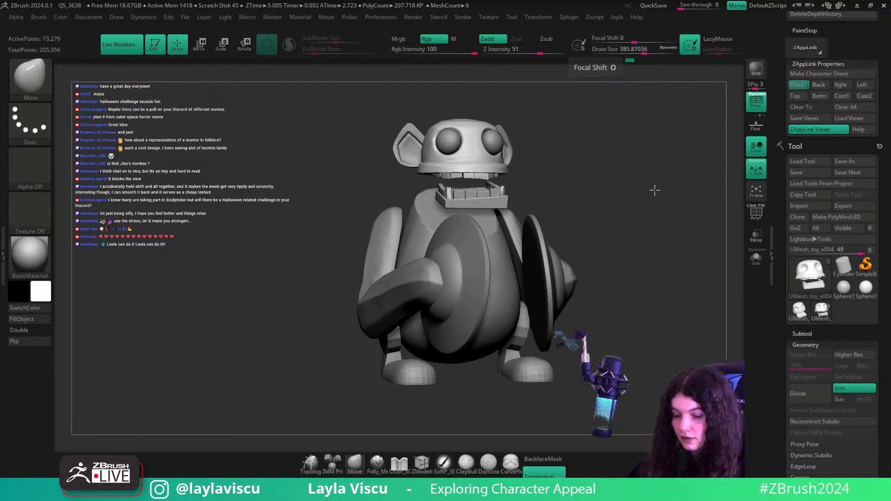
drag(655, 190, 658, 192)
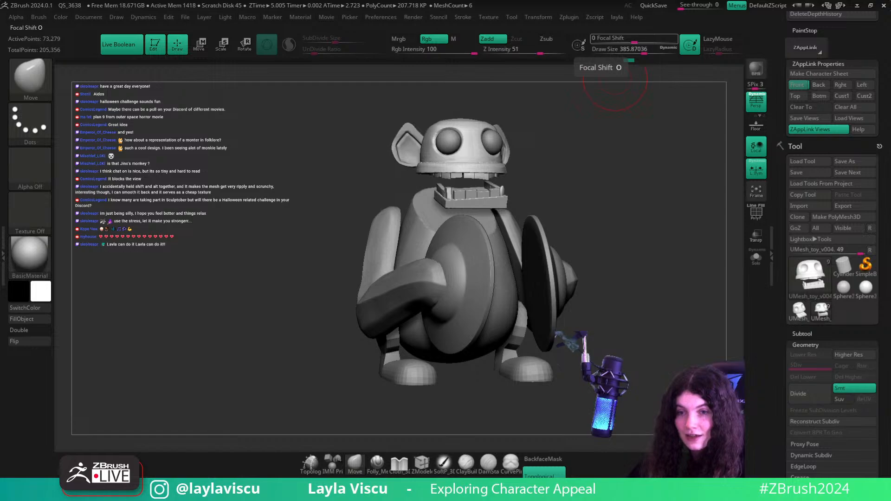
drag(658, 312, 701, 297)
click(791, 87)
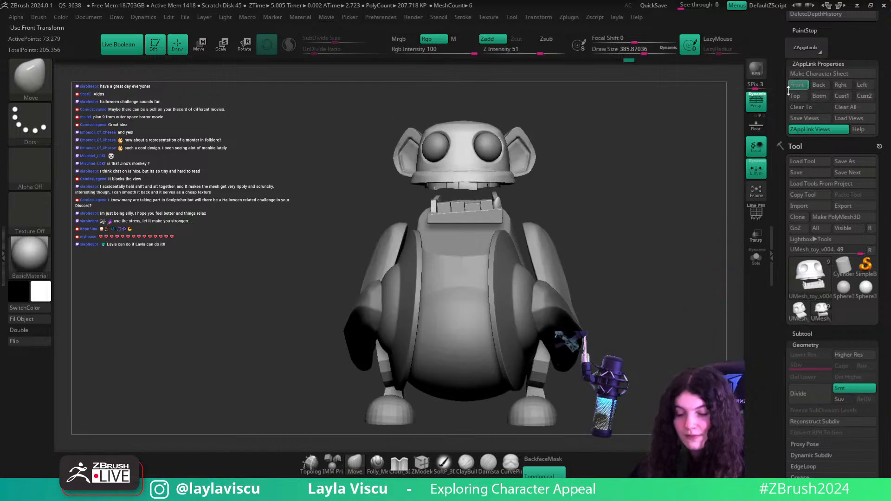
drag(658, 179, 672, 205)
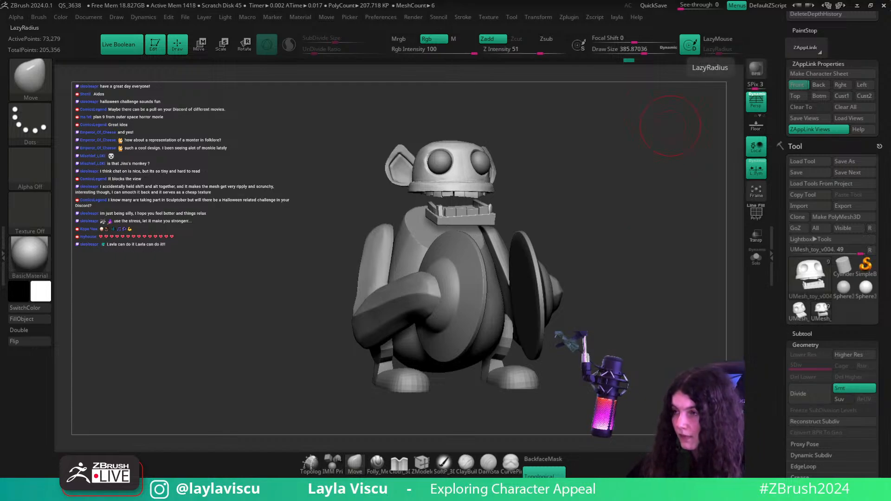